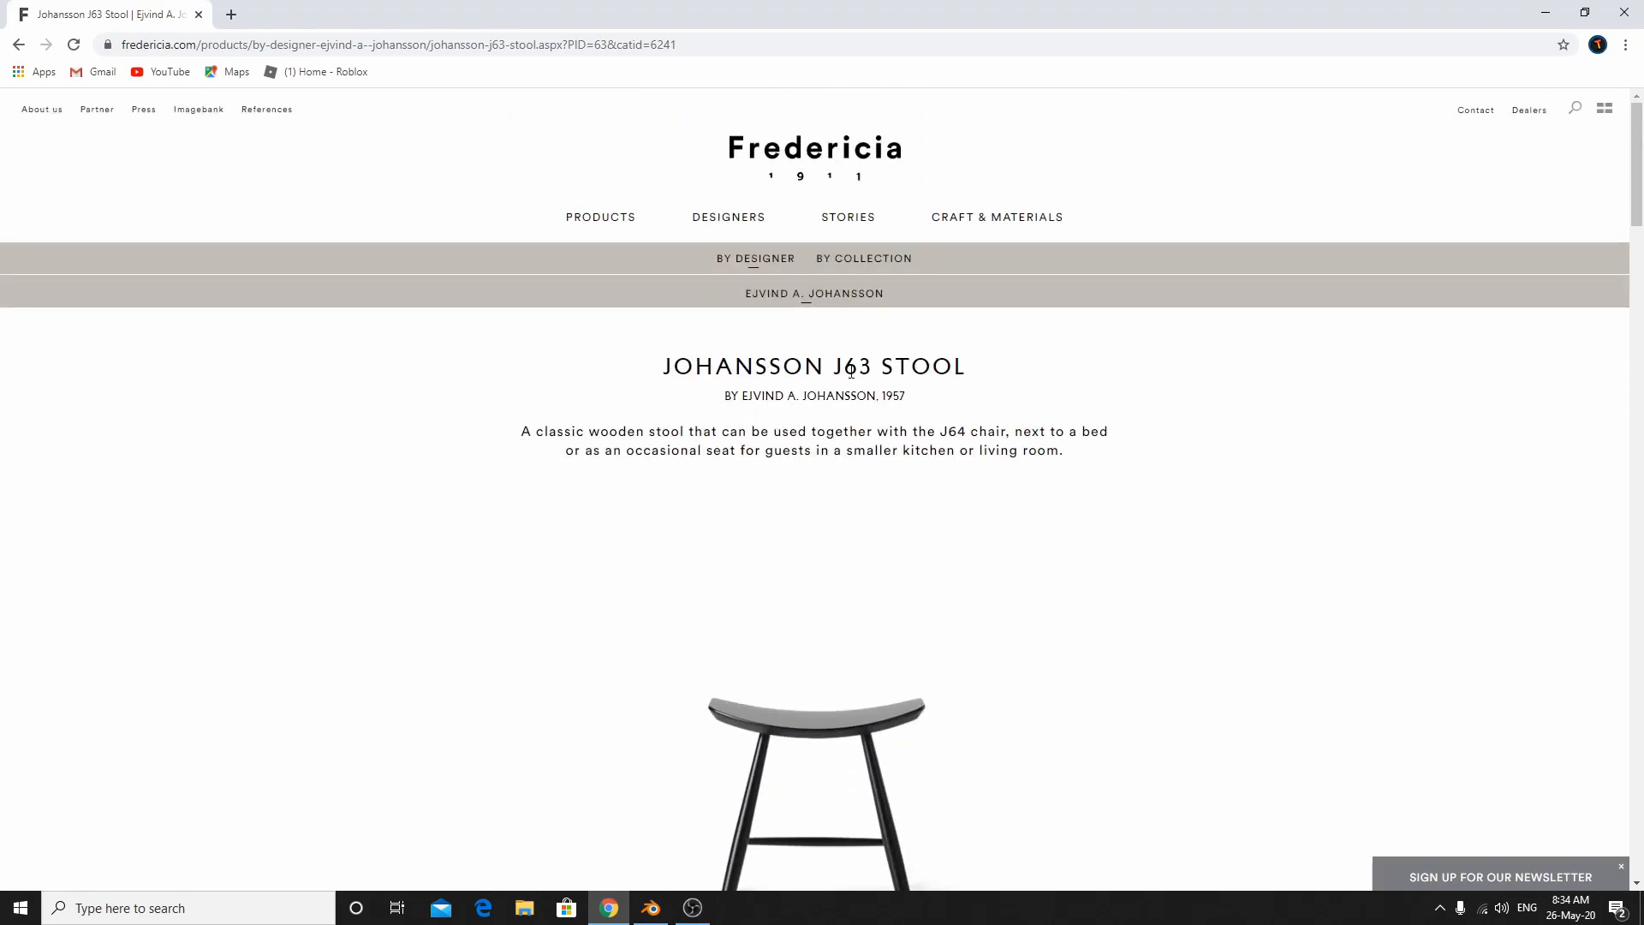
Search the Fredericia site for "Stool" and open the Johansson J63 Stool product page.
click(1574, 111)
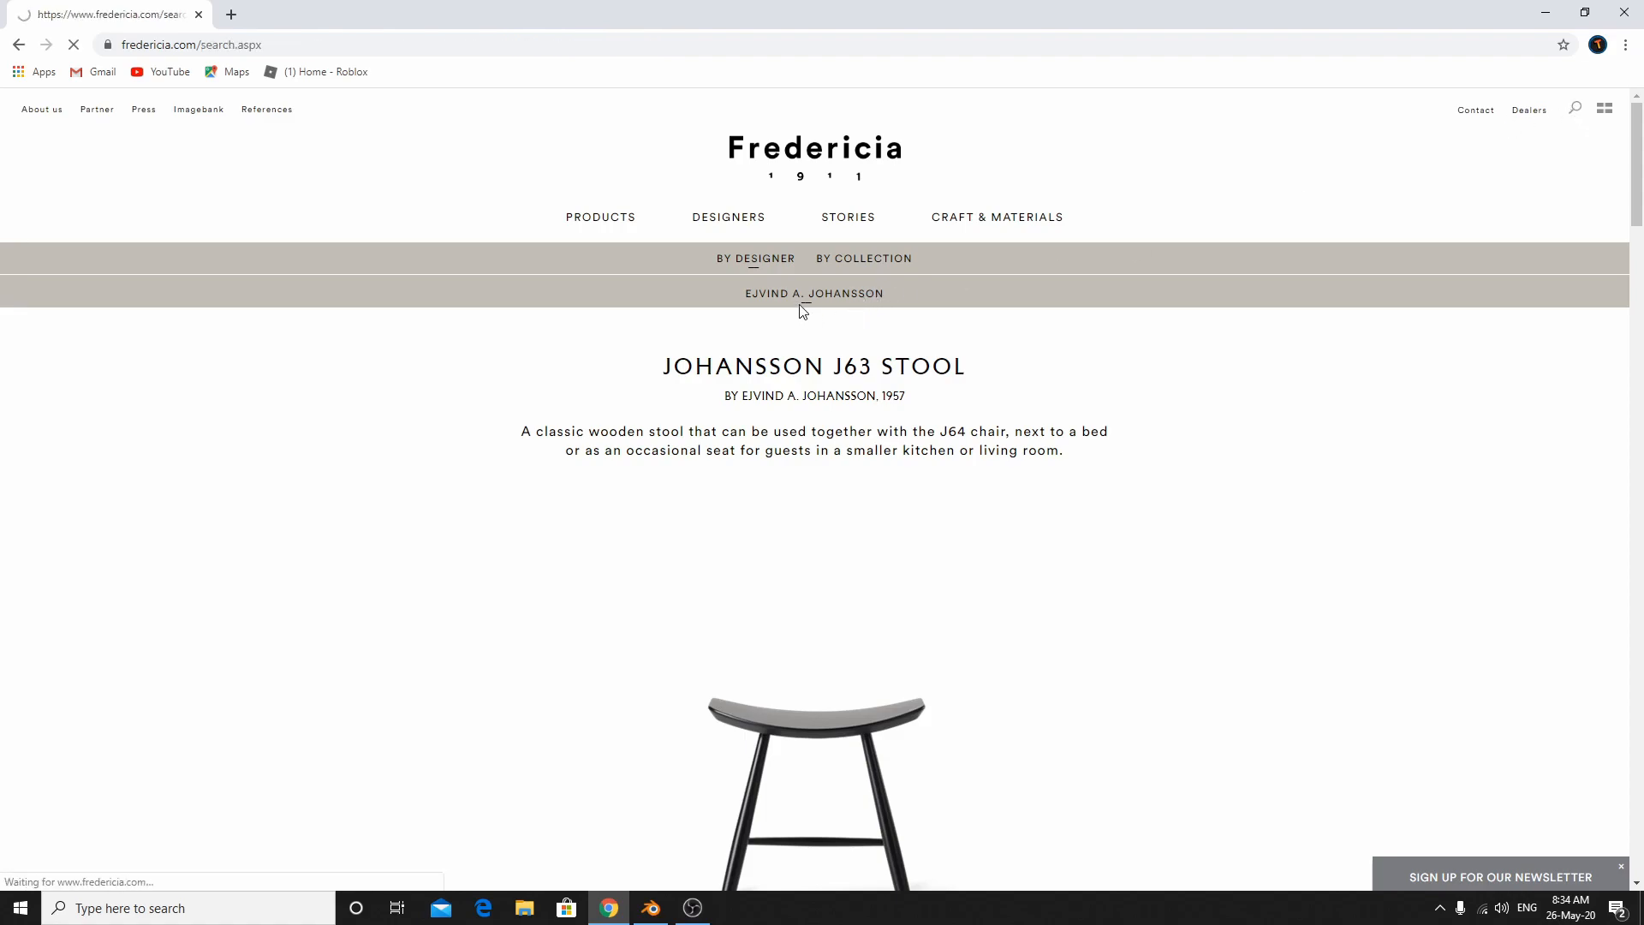
click(777, 250)
click(760, 300)
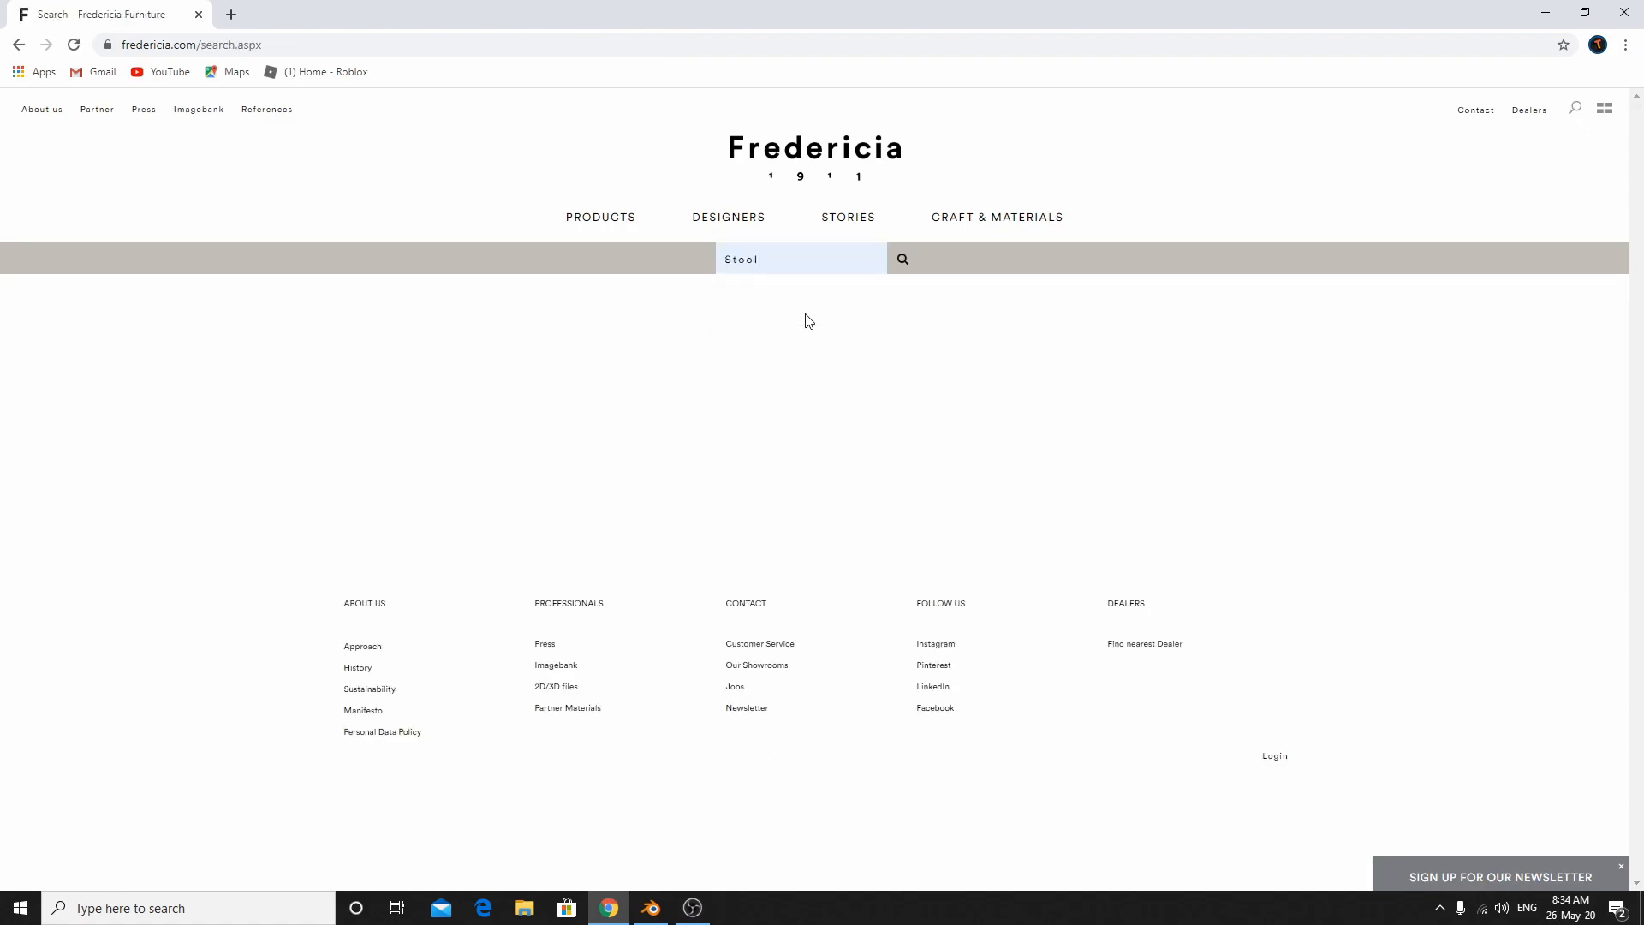
scroll(770, 376, down, 2)
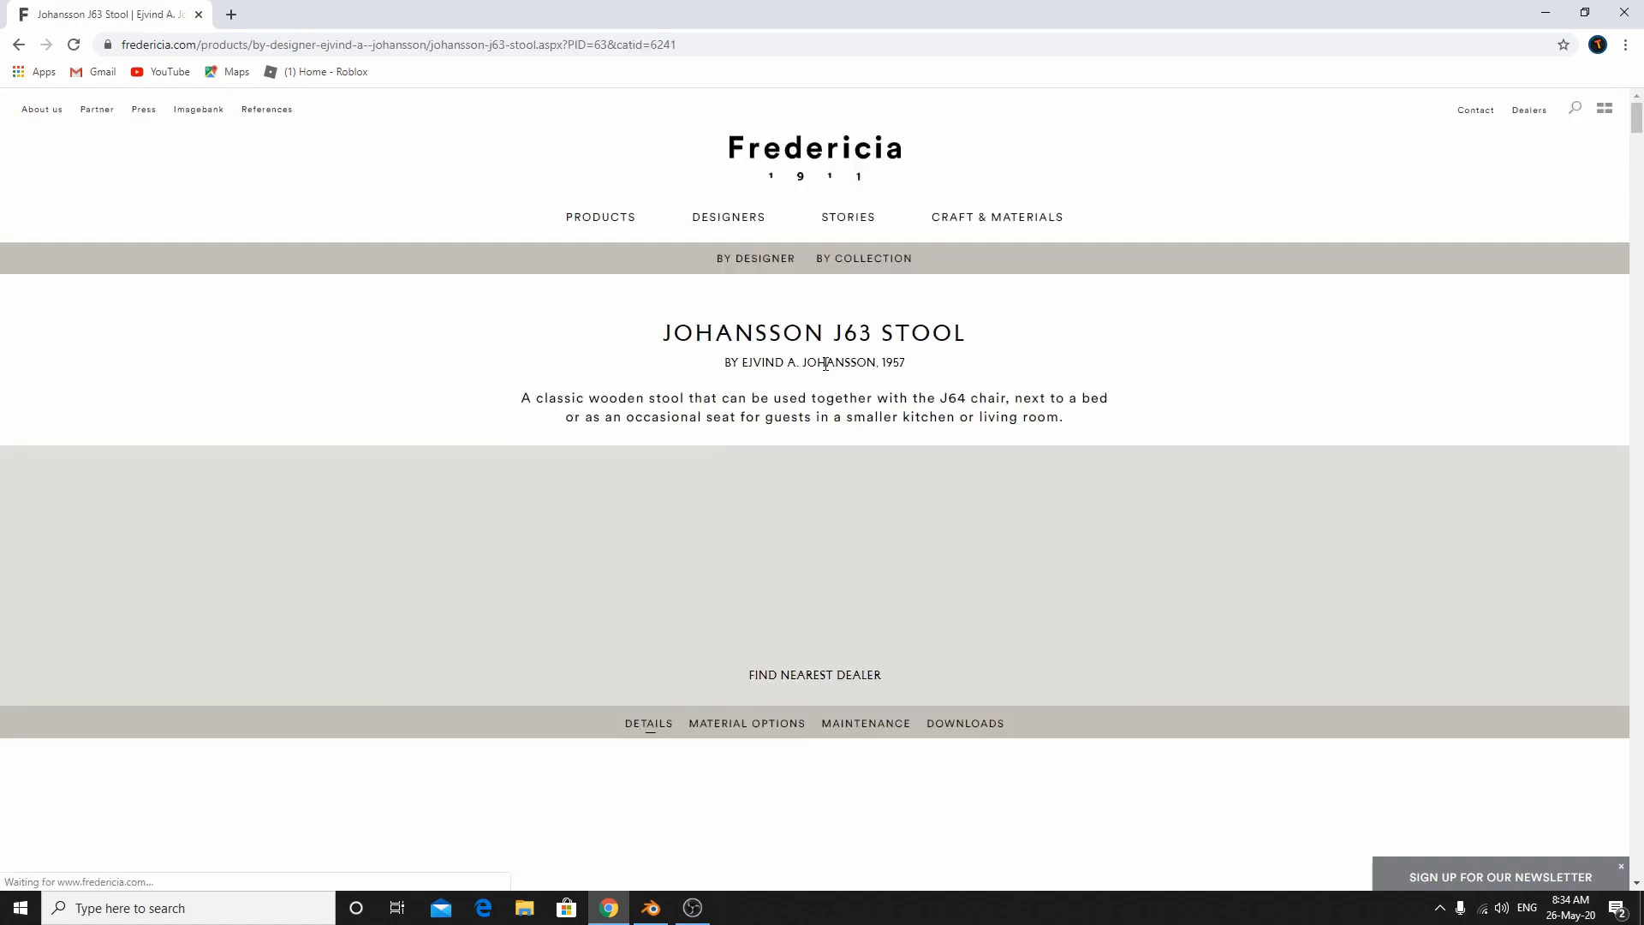
scroll(823, 371, down, 8)
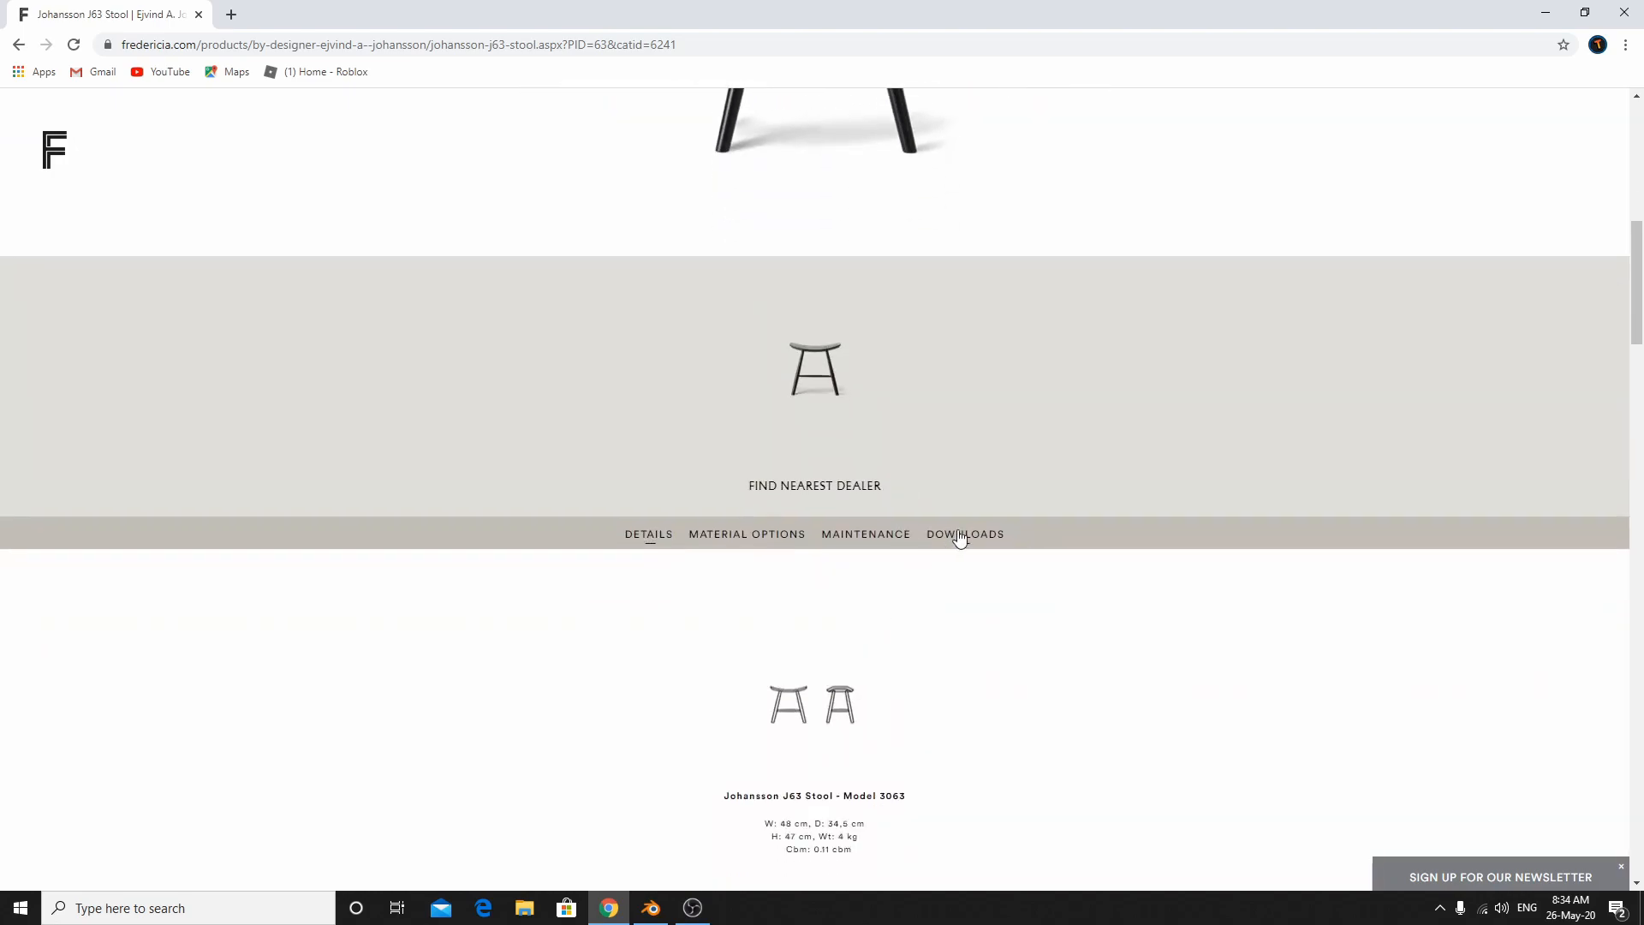
View the 2D and 3D drawing downloads offered for the Johansson J63 Stool.
click(960, 535)
scroll(912, 562, down, 2)
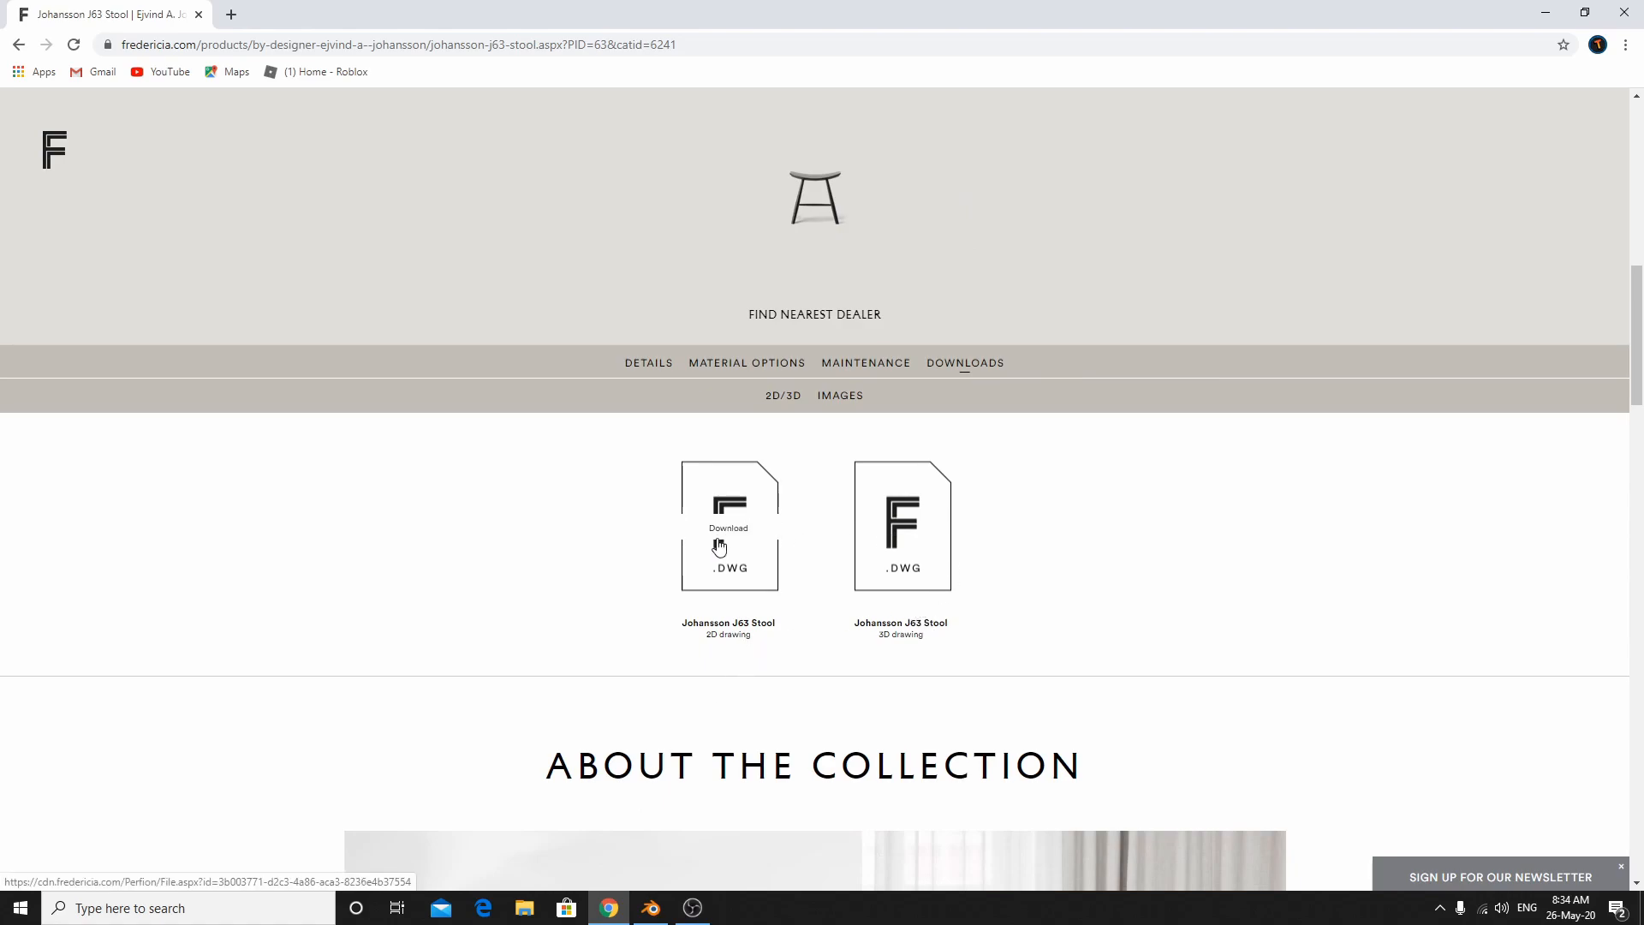
scroll(1163, 599, up, 6)
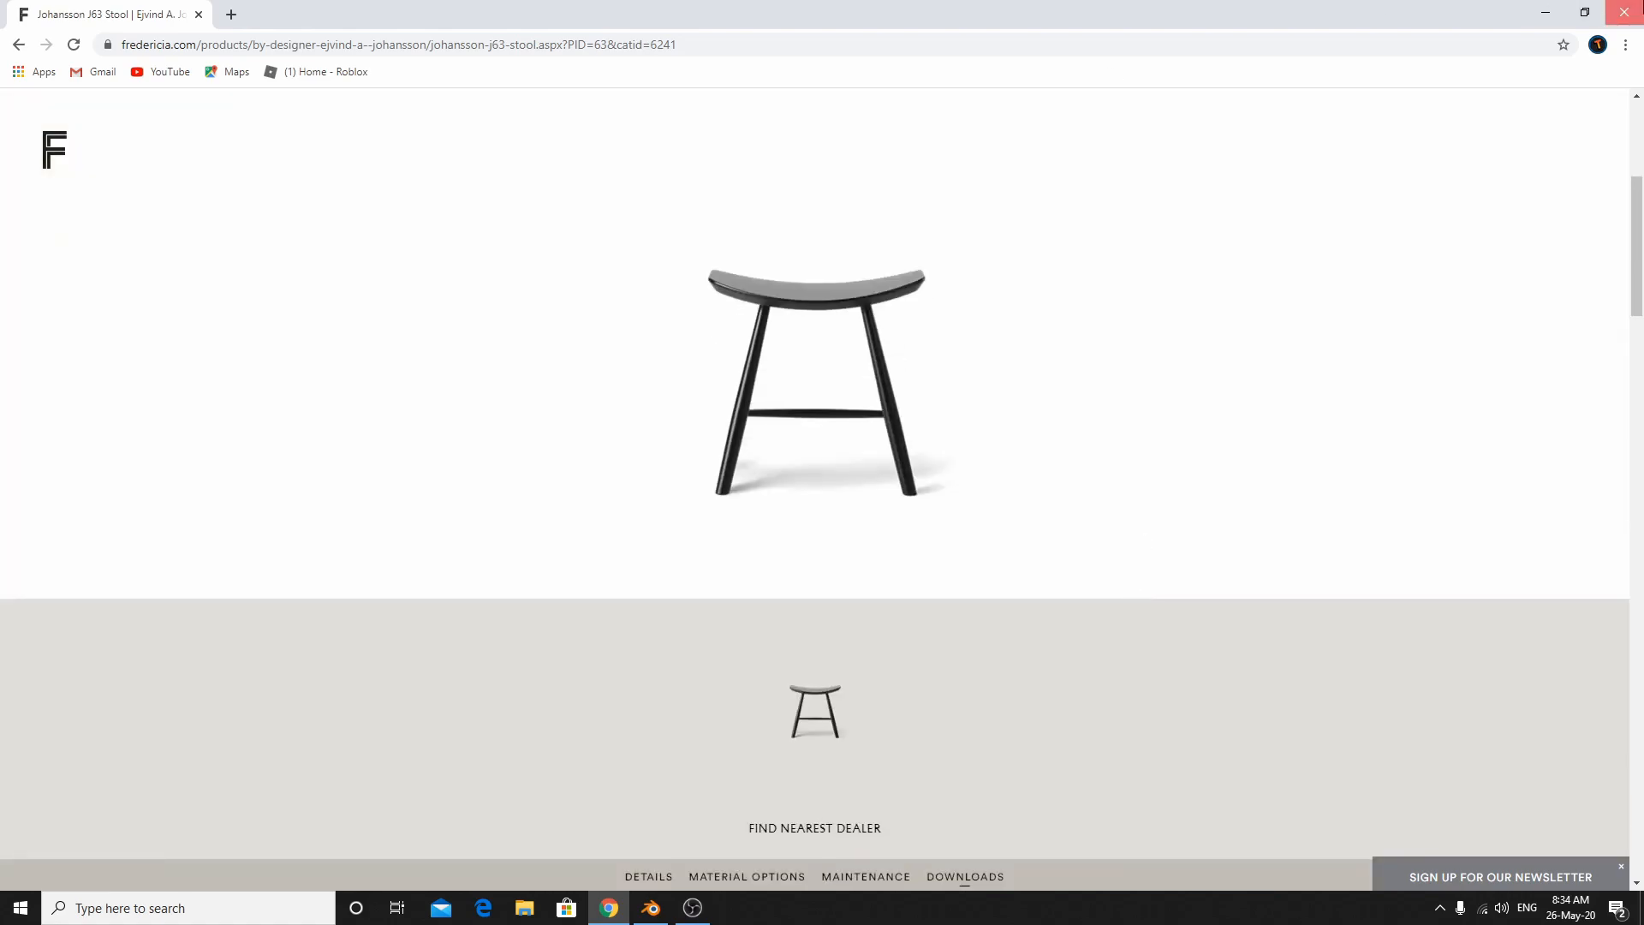
Close the browser, switch to Blender and delete the default camera, cube and light.
click(1625, 11)
scroll(600, 531, down, 2)
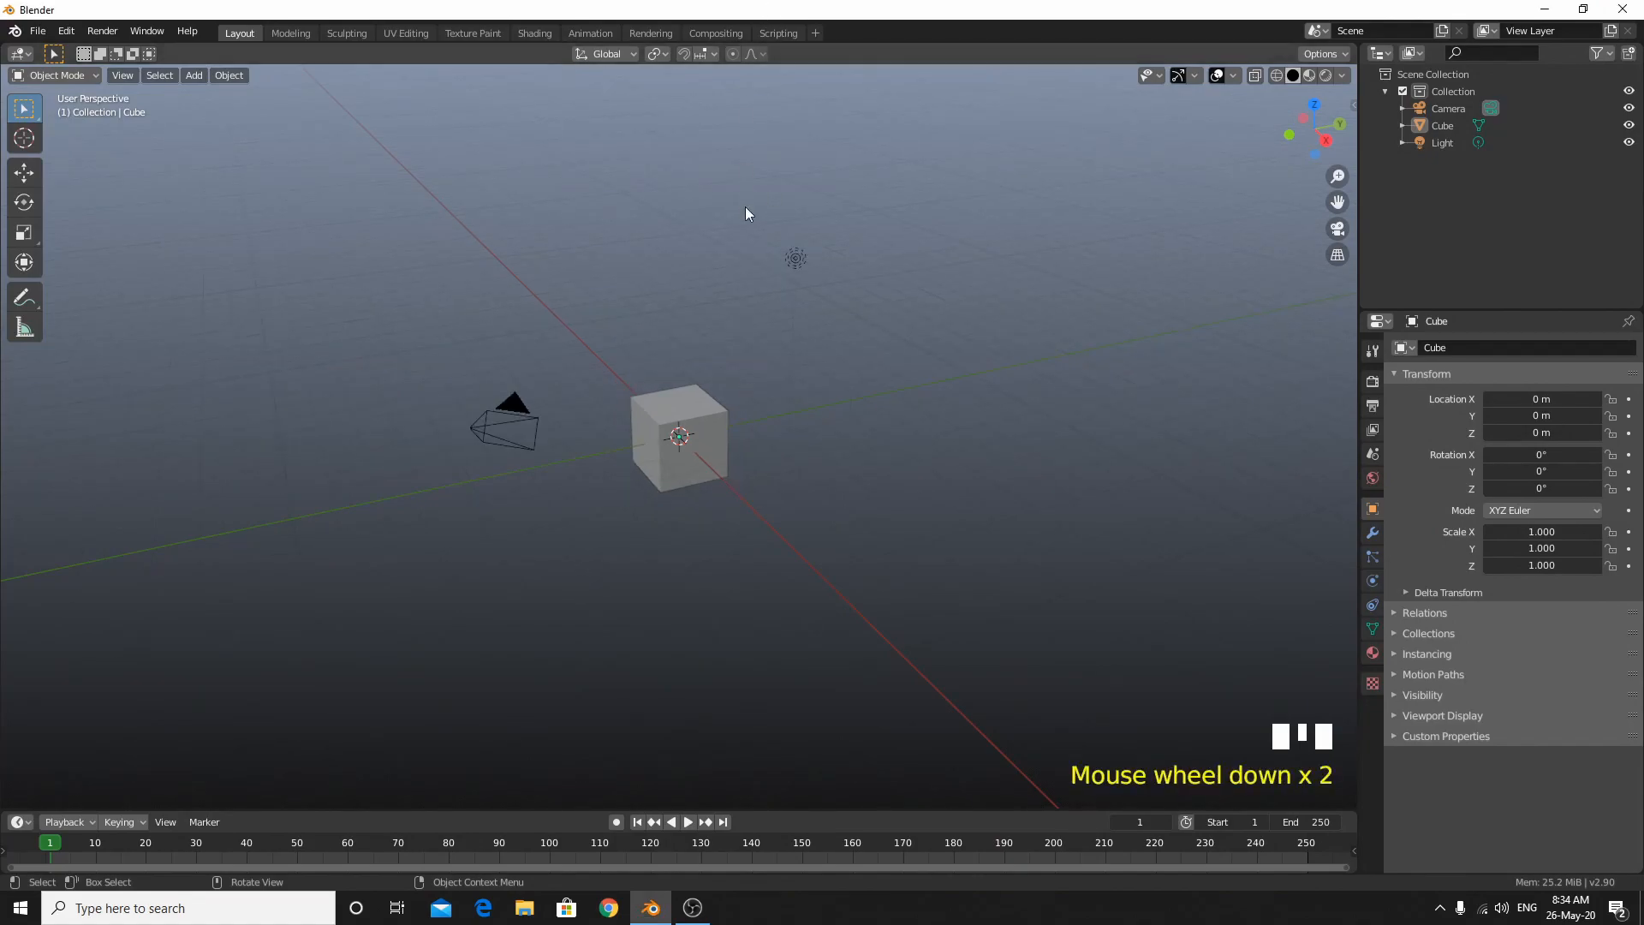
key(a)
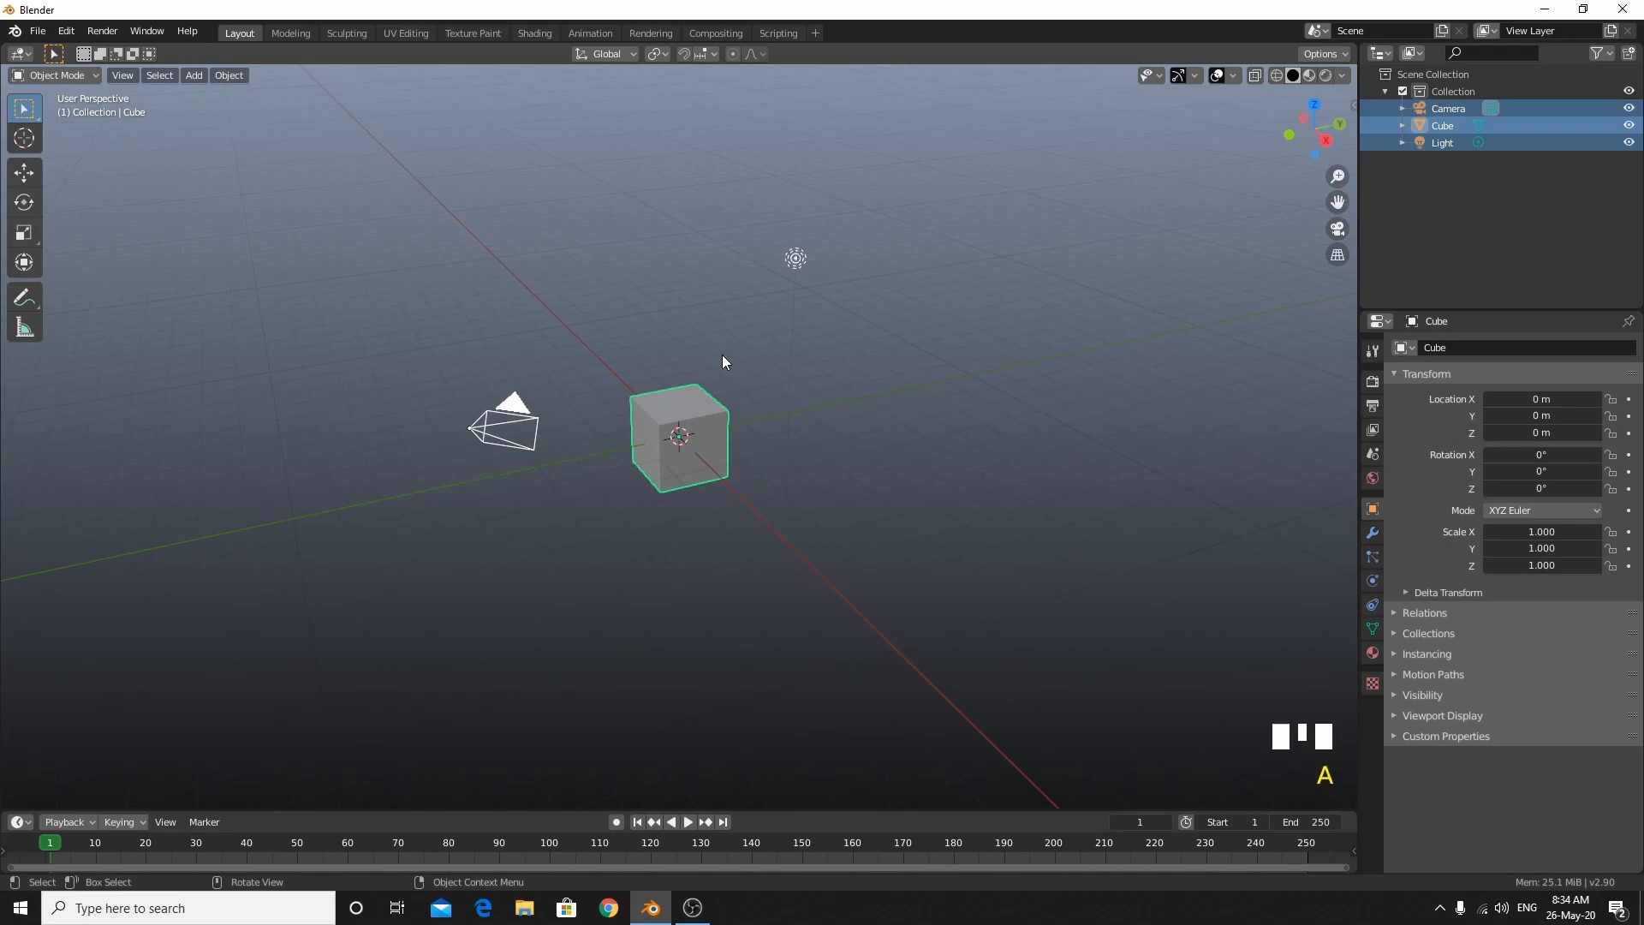
key(Delete)
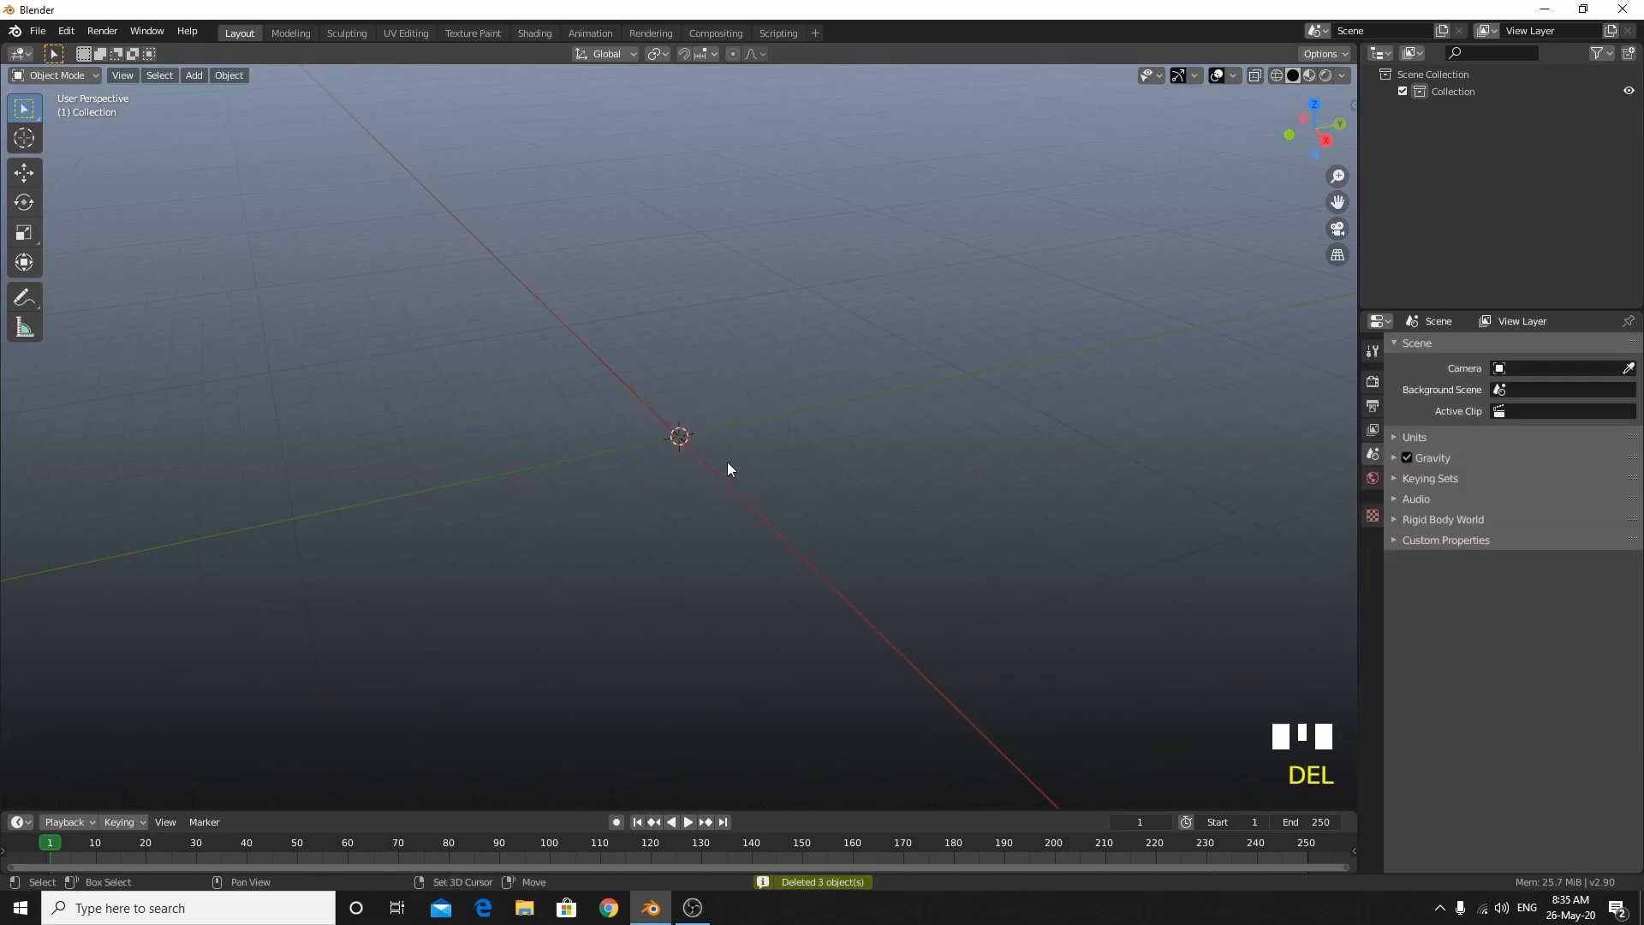
Add Top.PNG from the Blender\Stool\Pictures folder as a reference image aligned to the top view.
key(KP_7)
key(shift+a)
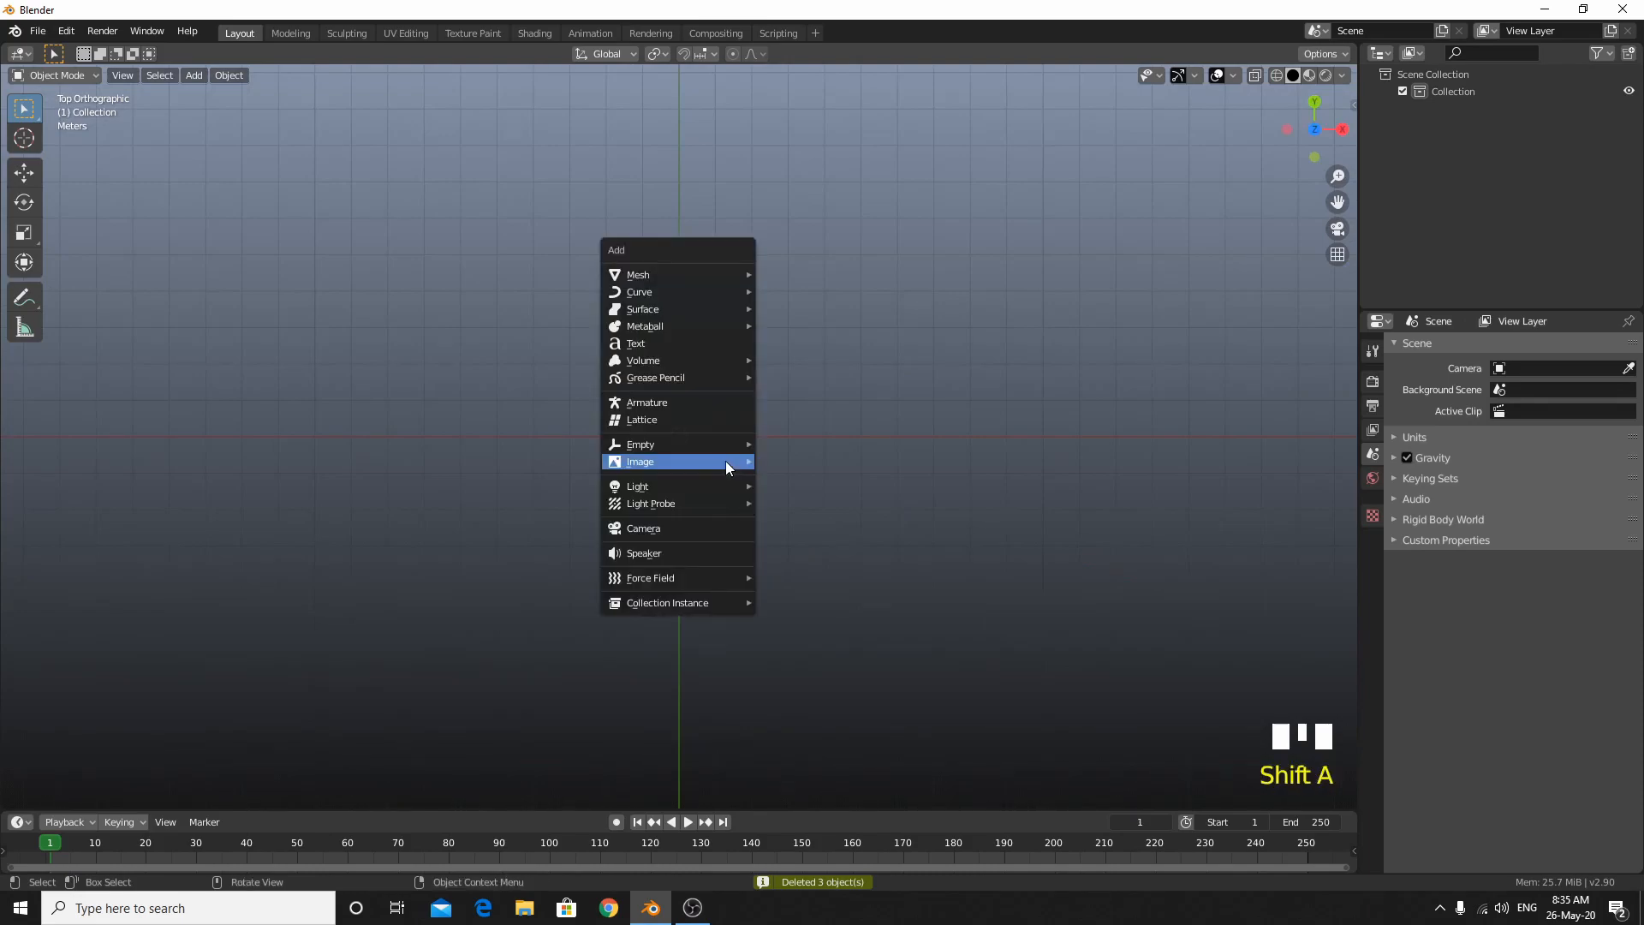
mouse_move(726, 460)
click(834, 460)
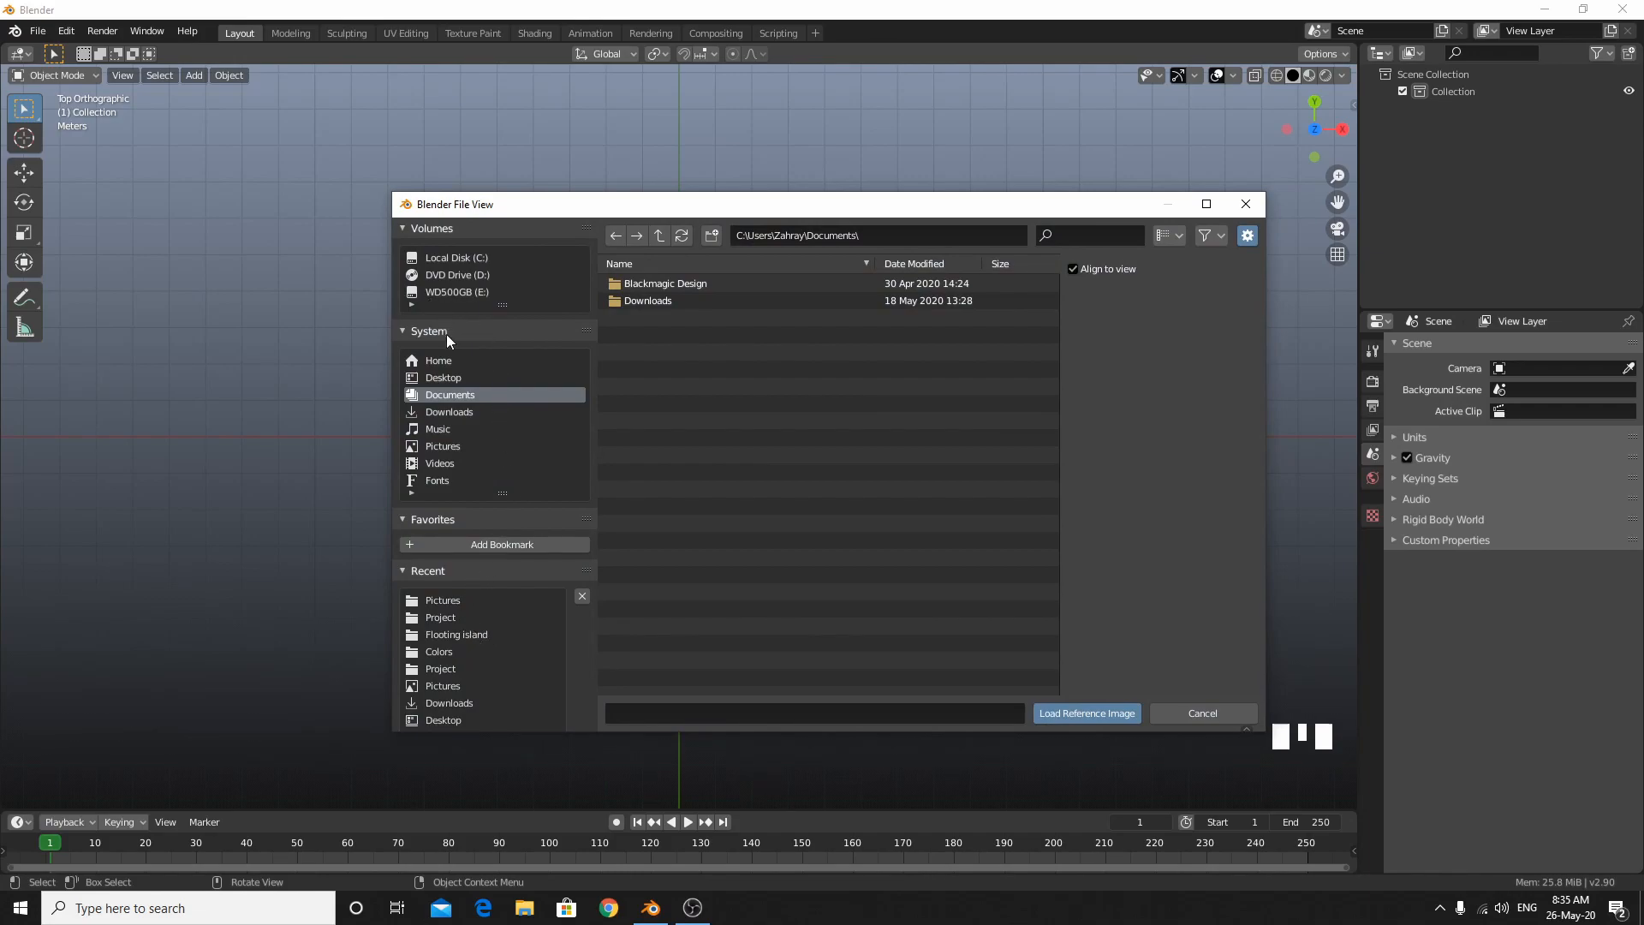
click(505, 256)
scroll(813, 591, down, 1)
click(686, 681)
click(640, 285)
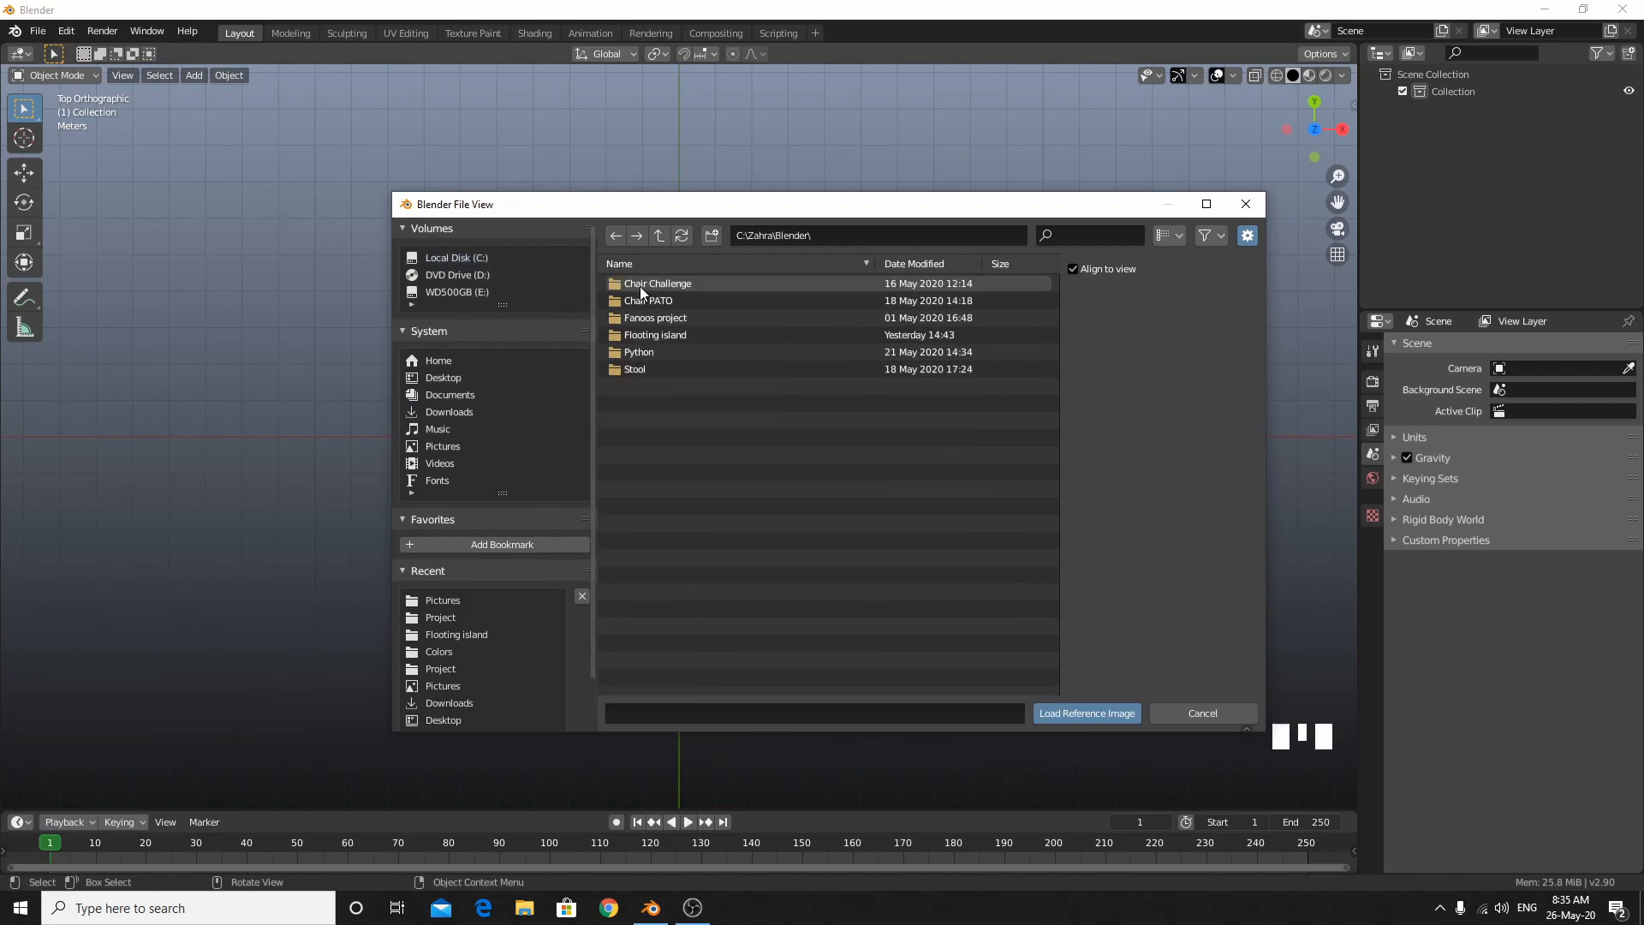
click(645, 368)
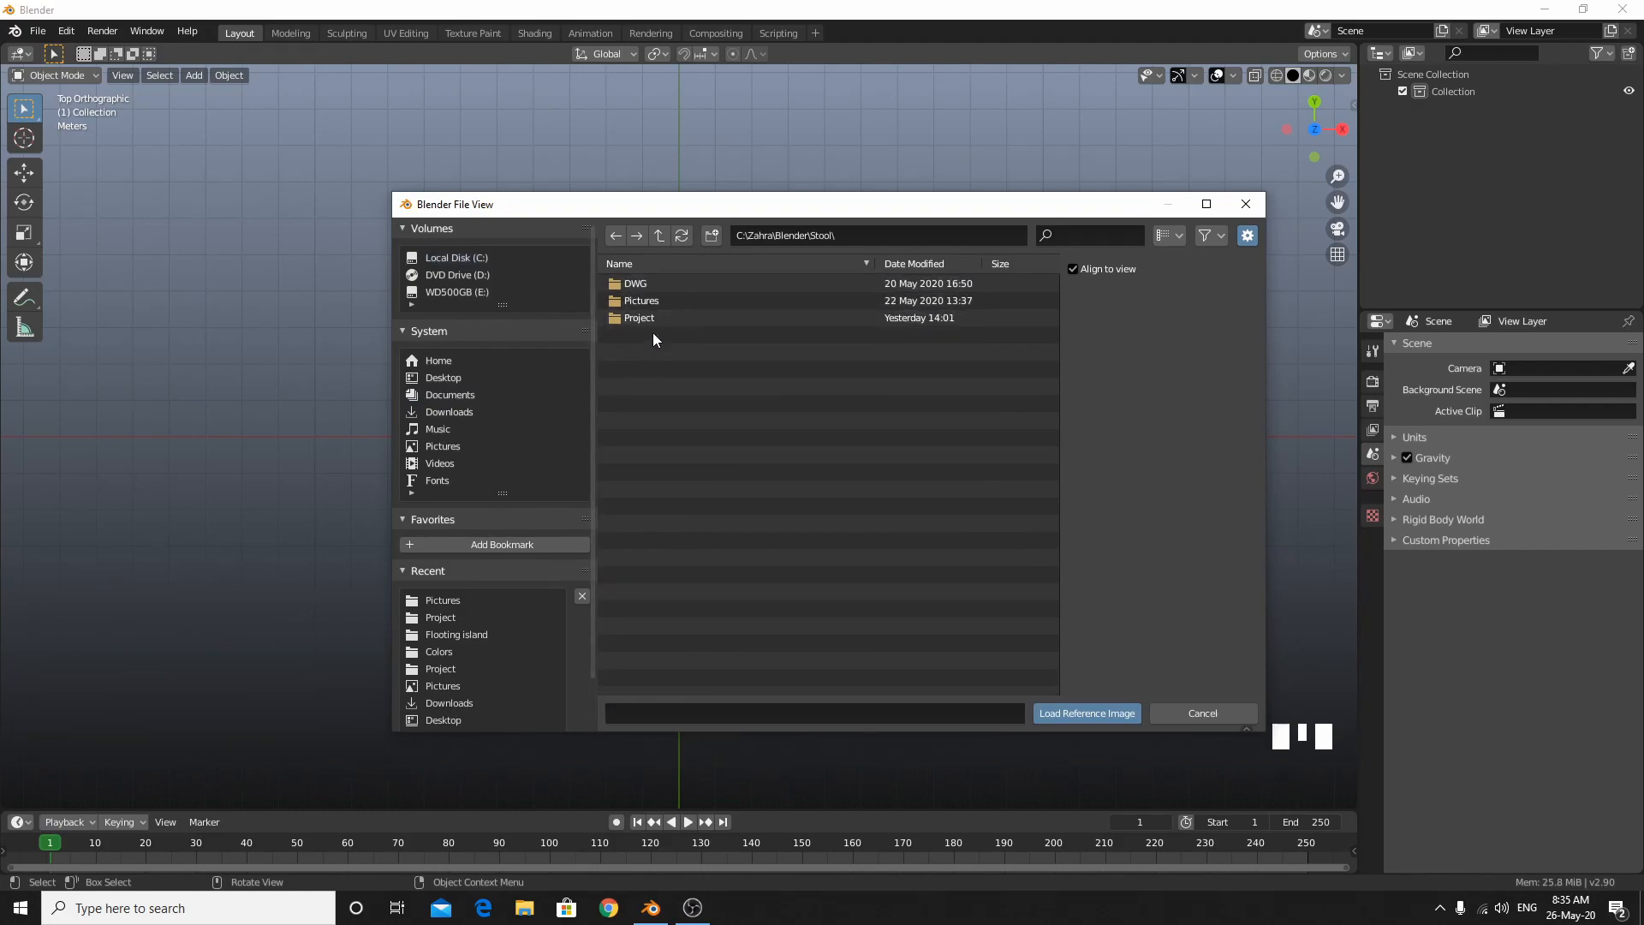
click(666, 299)
click(667, 297)
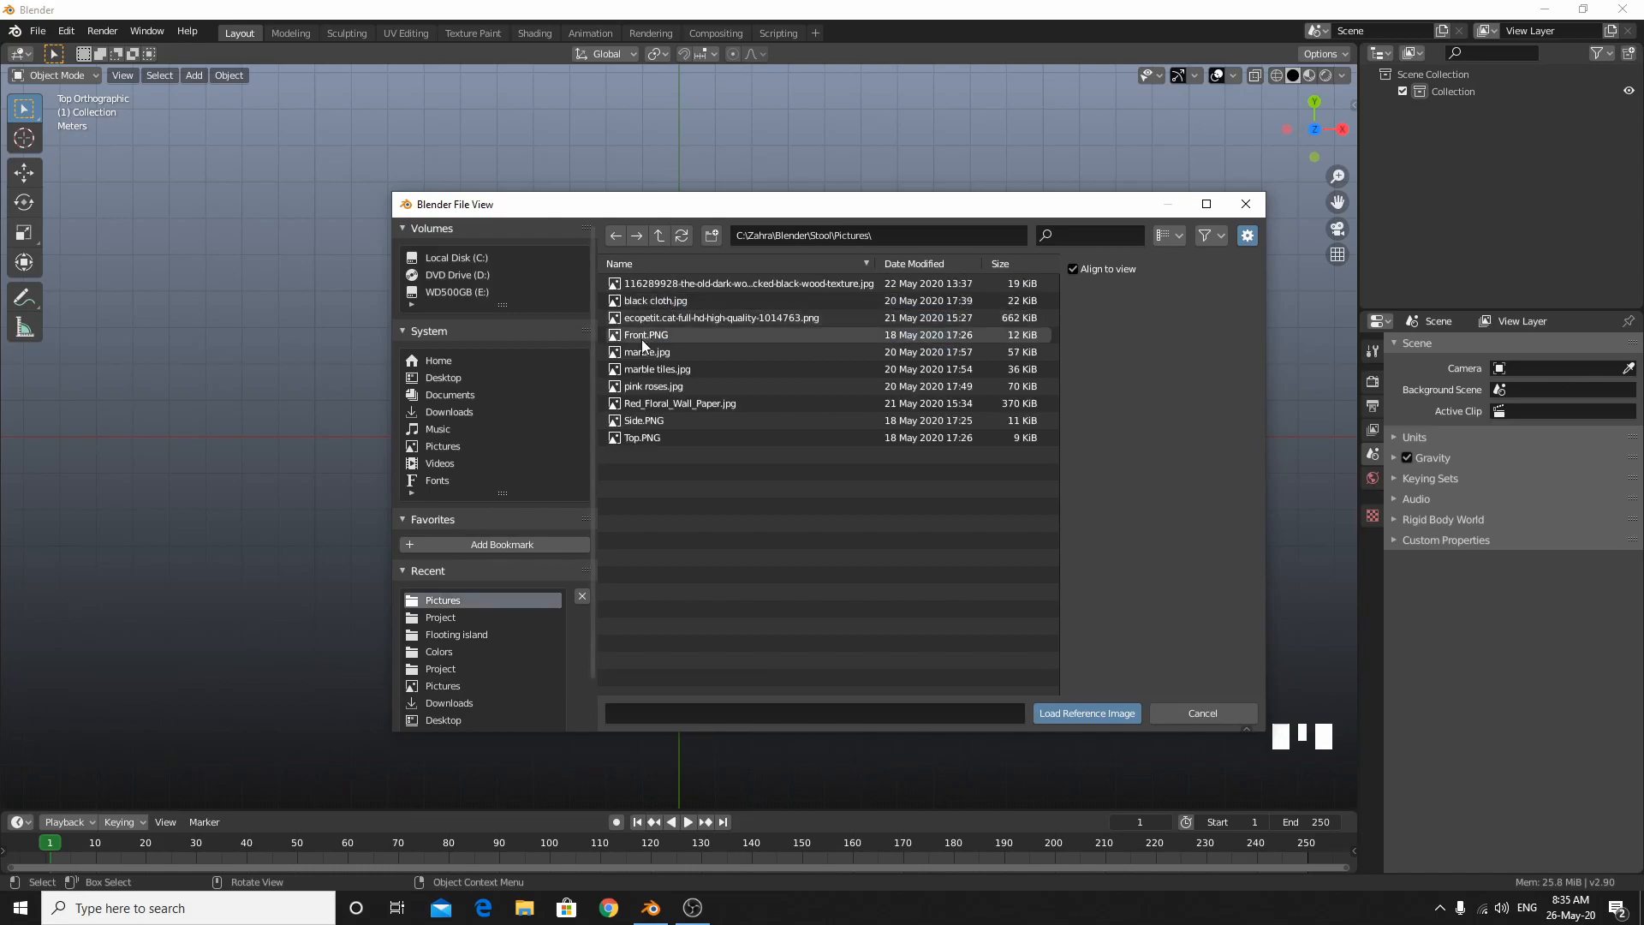
double_click(635, 437)
scroll(634, 435, up, 6)
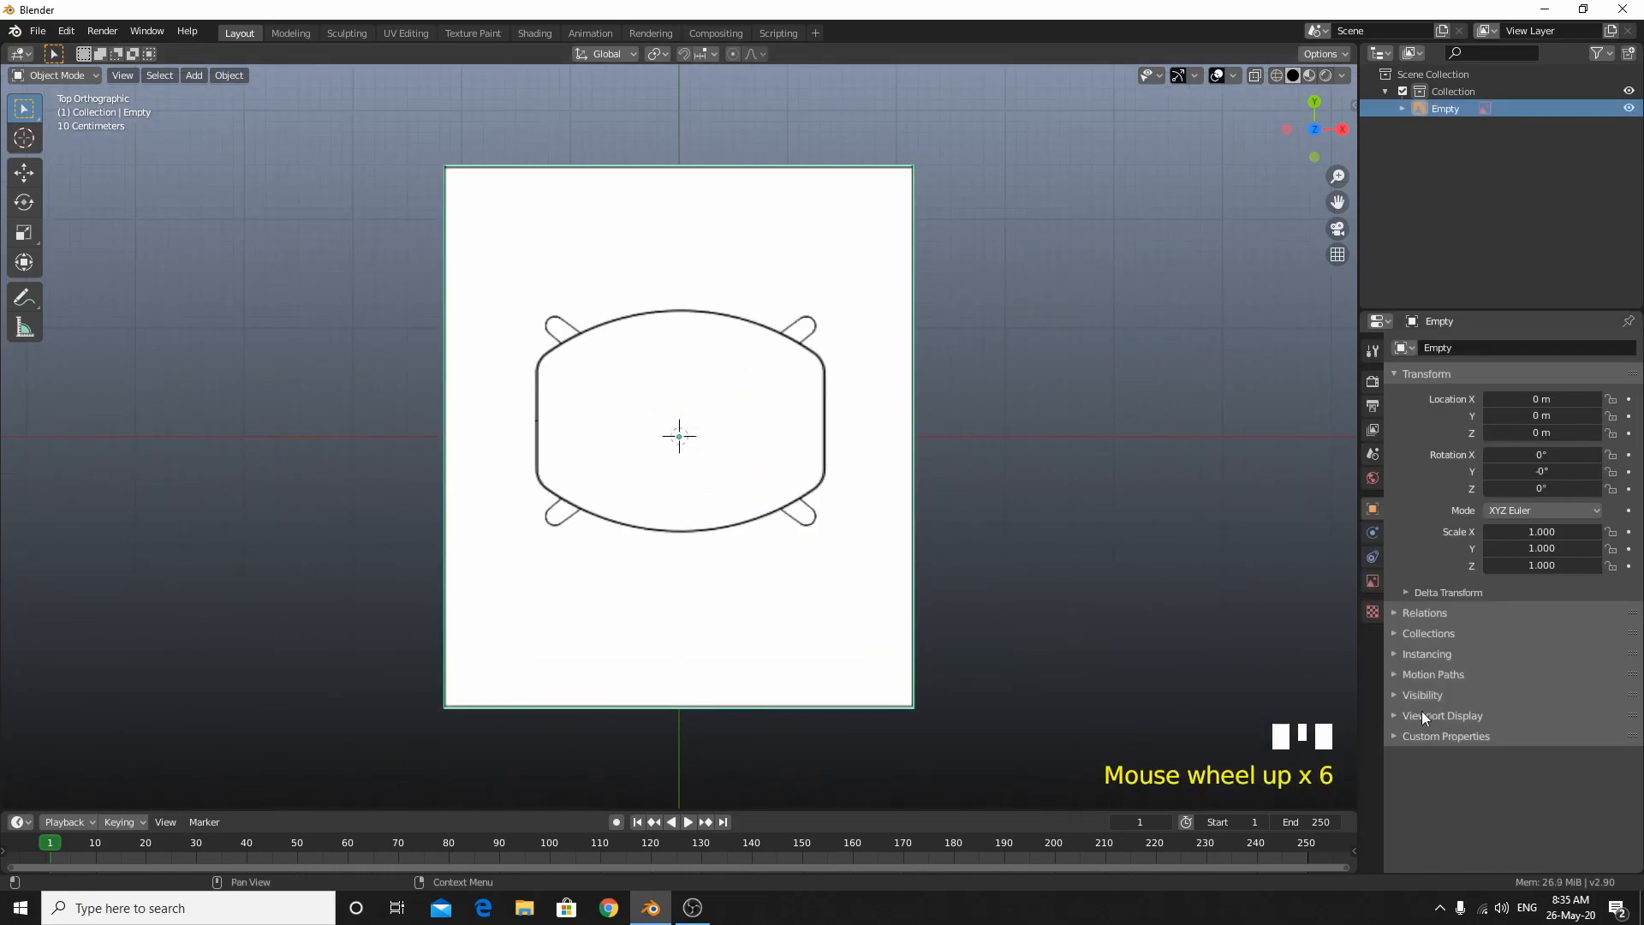
Enable transparency on the top reference image and set its opacity to 0.5.
click(1372, 580)
click(1419, 550)
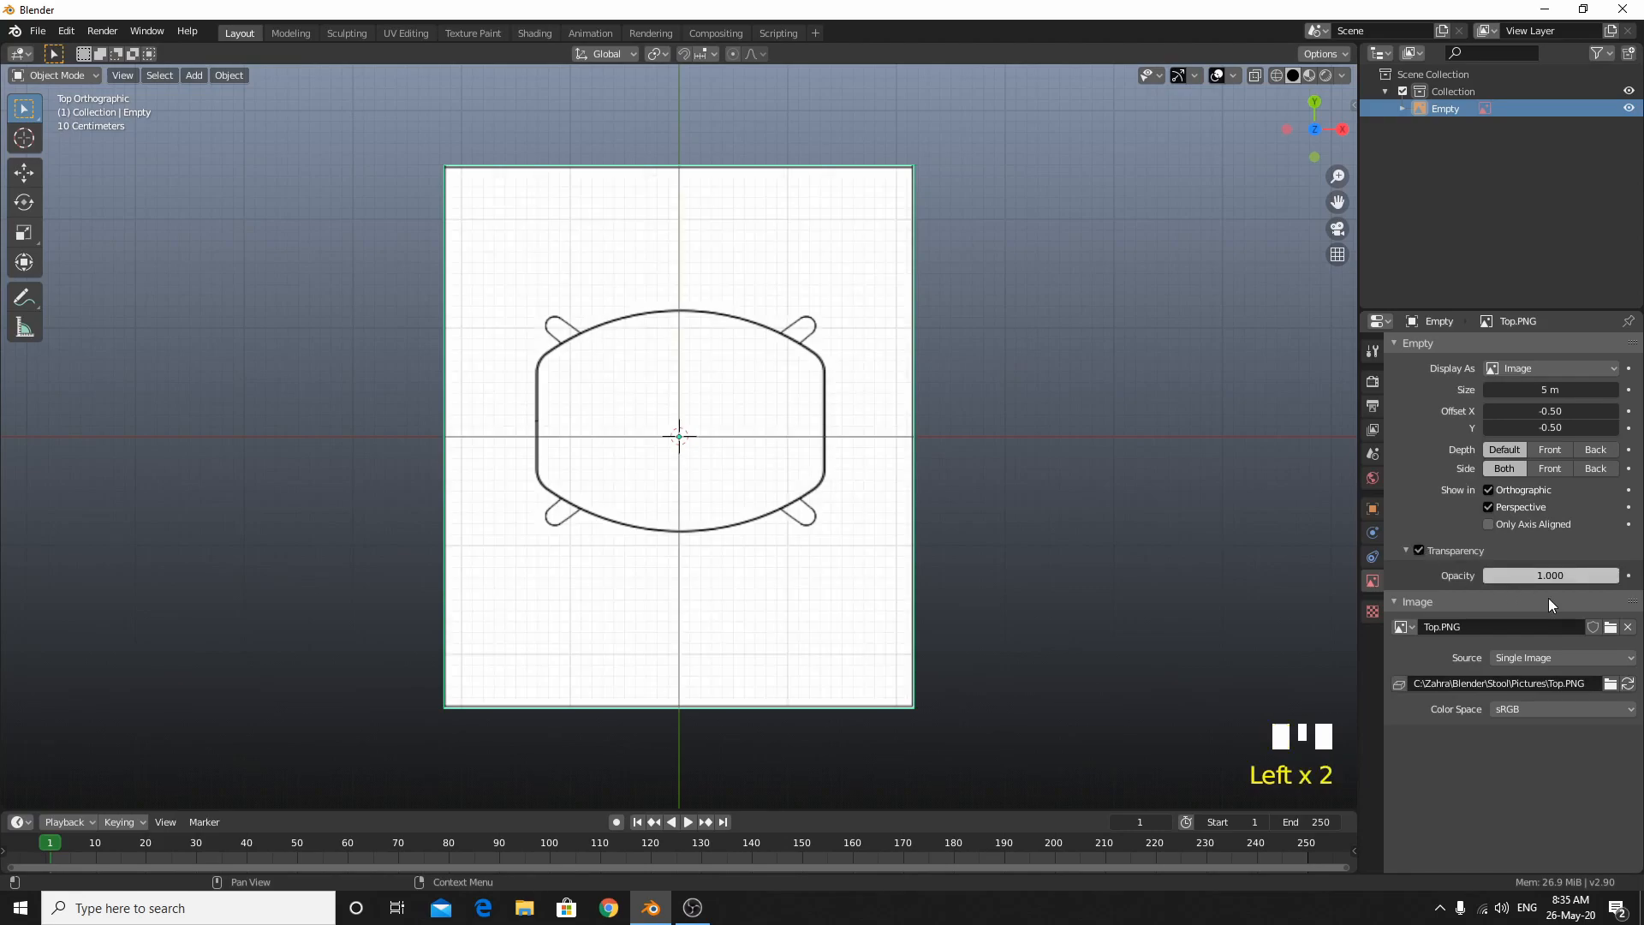
double_click(1550, 577)
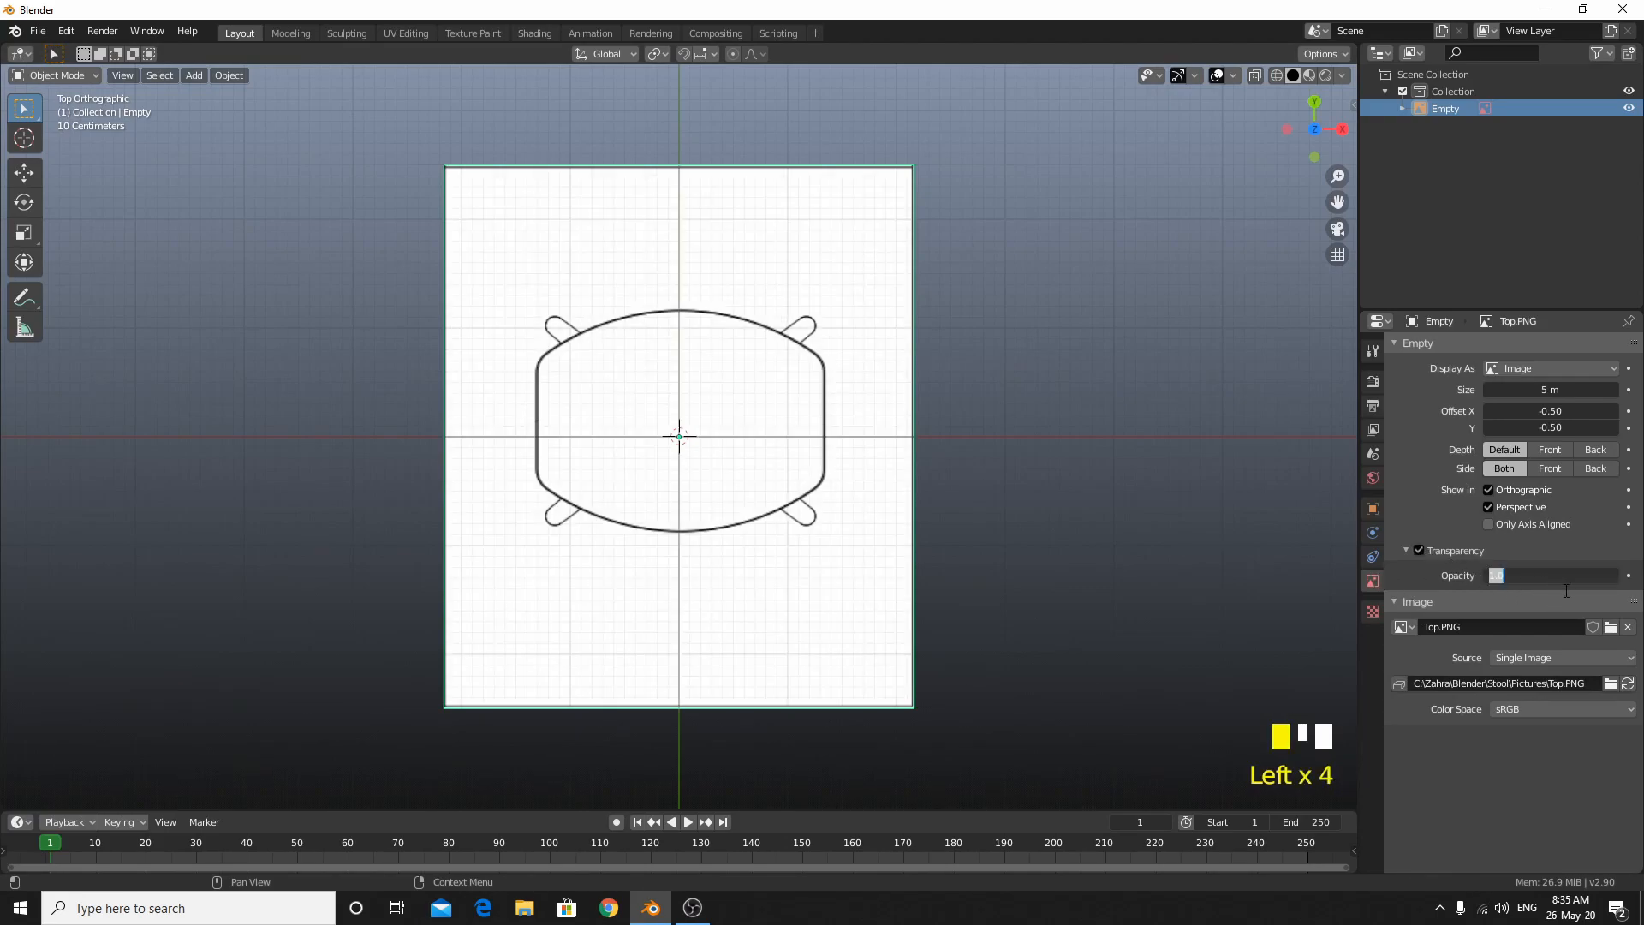
key(BackSpace)
text(.5)
key(Return)
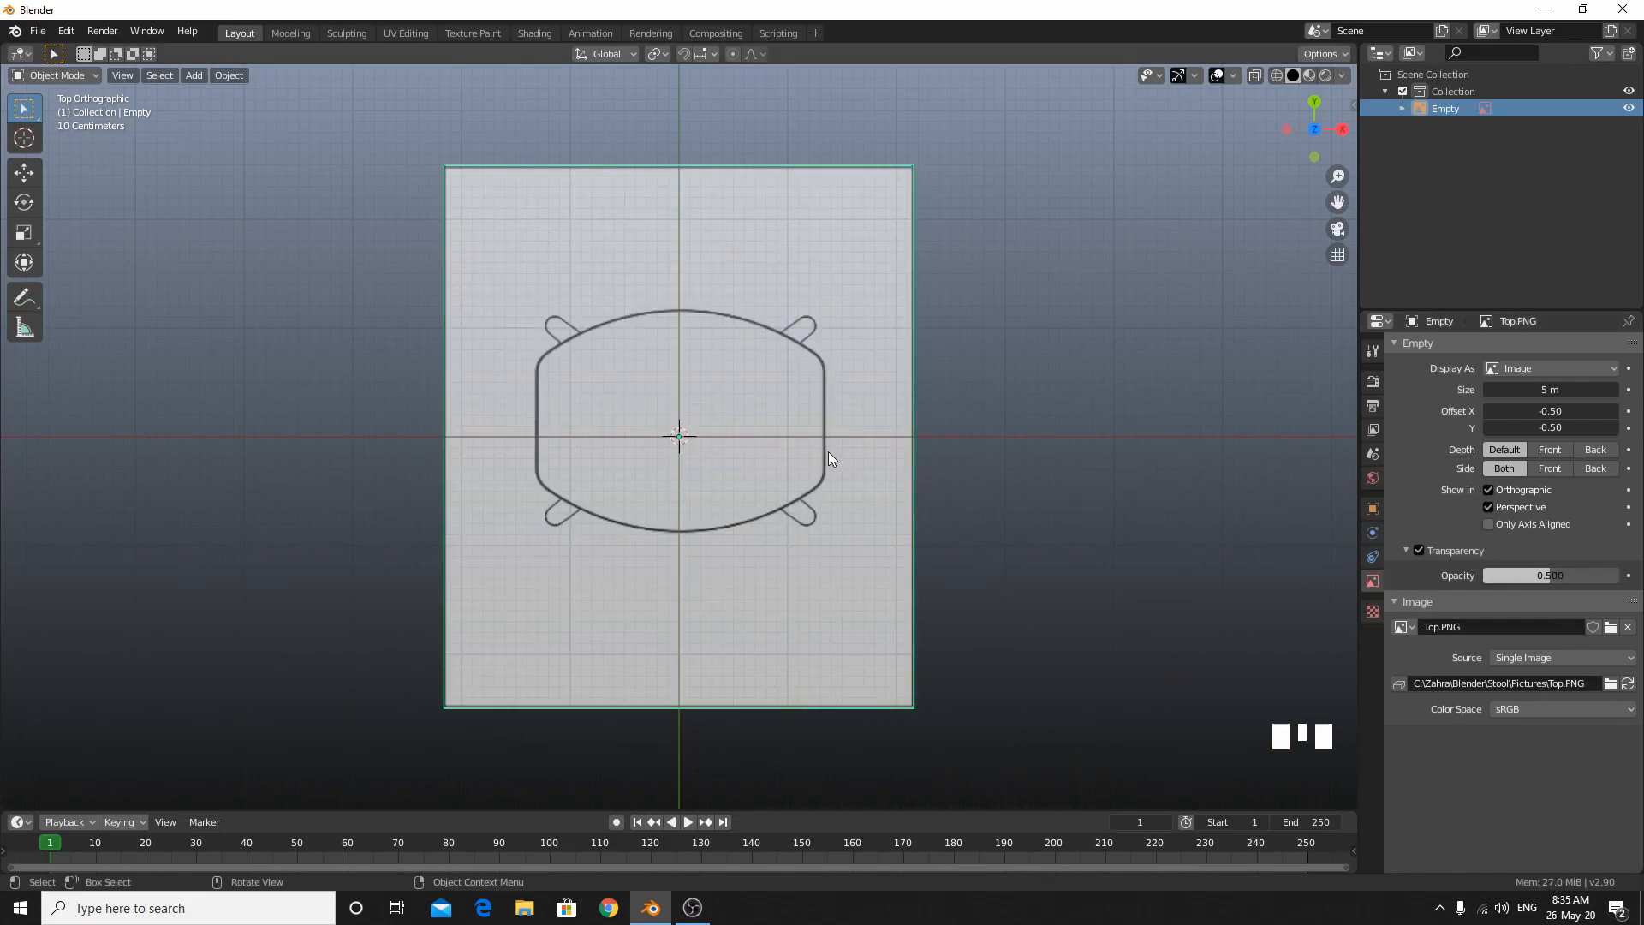
Add Side.PNG as a reference image aligned to the right orthographic view.
key(KP_3)
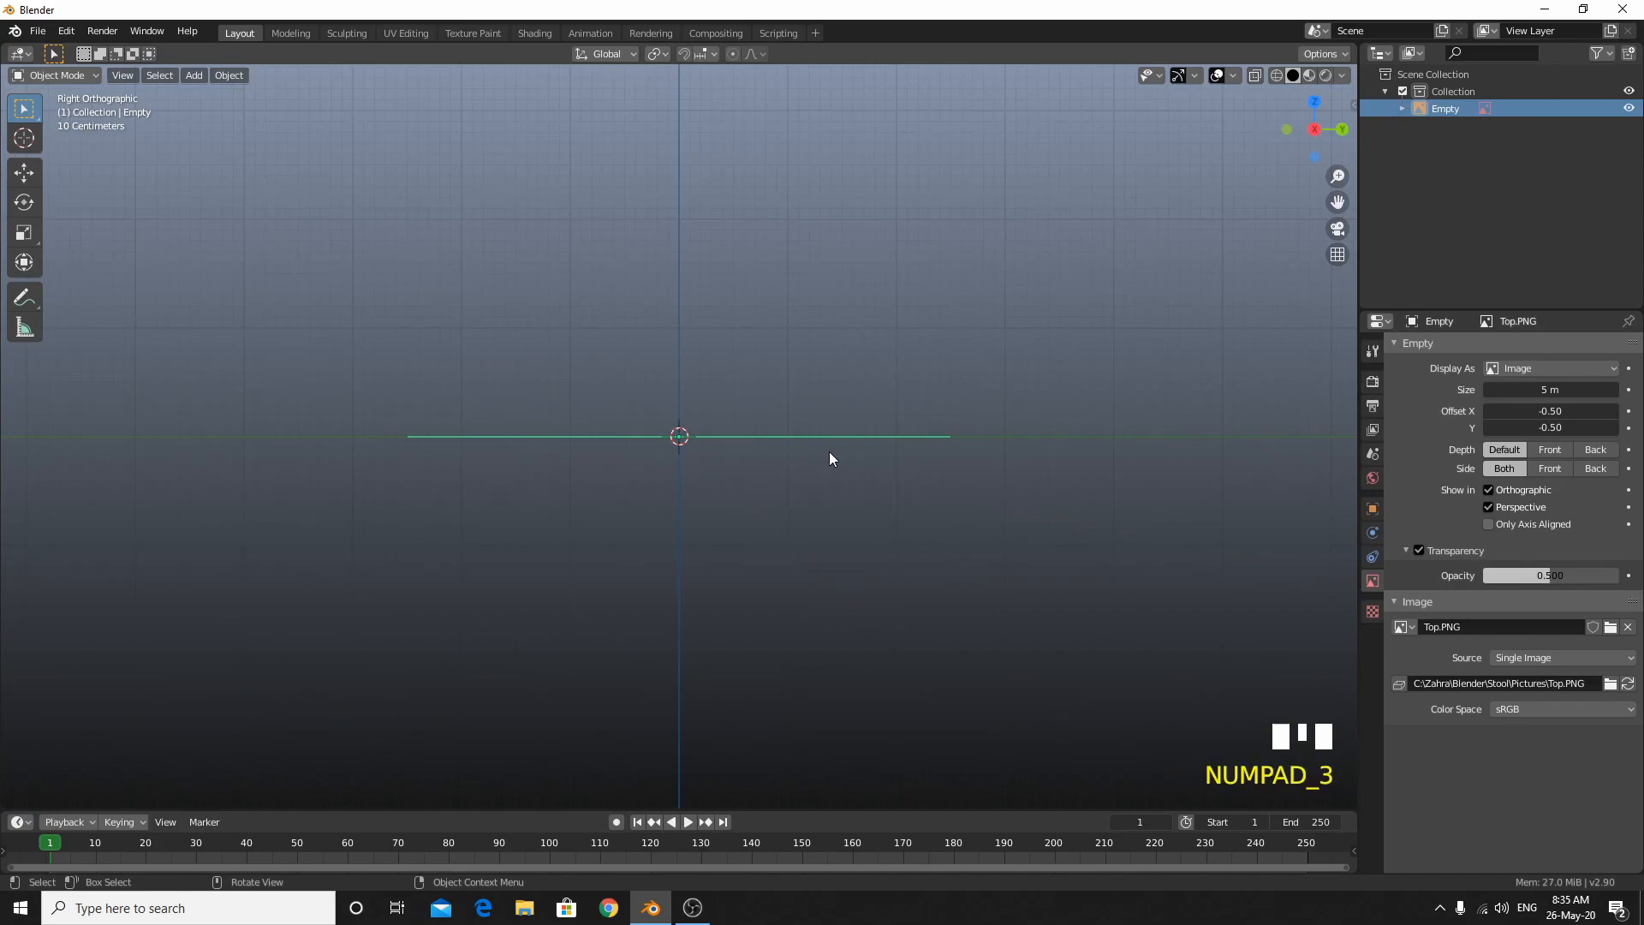
key(shift+a)
mouse_move(829, 452)
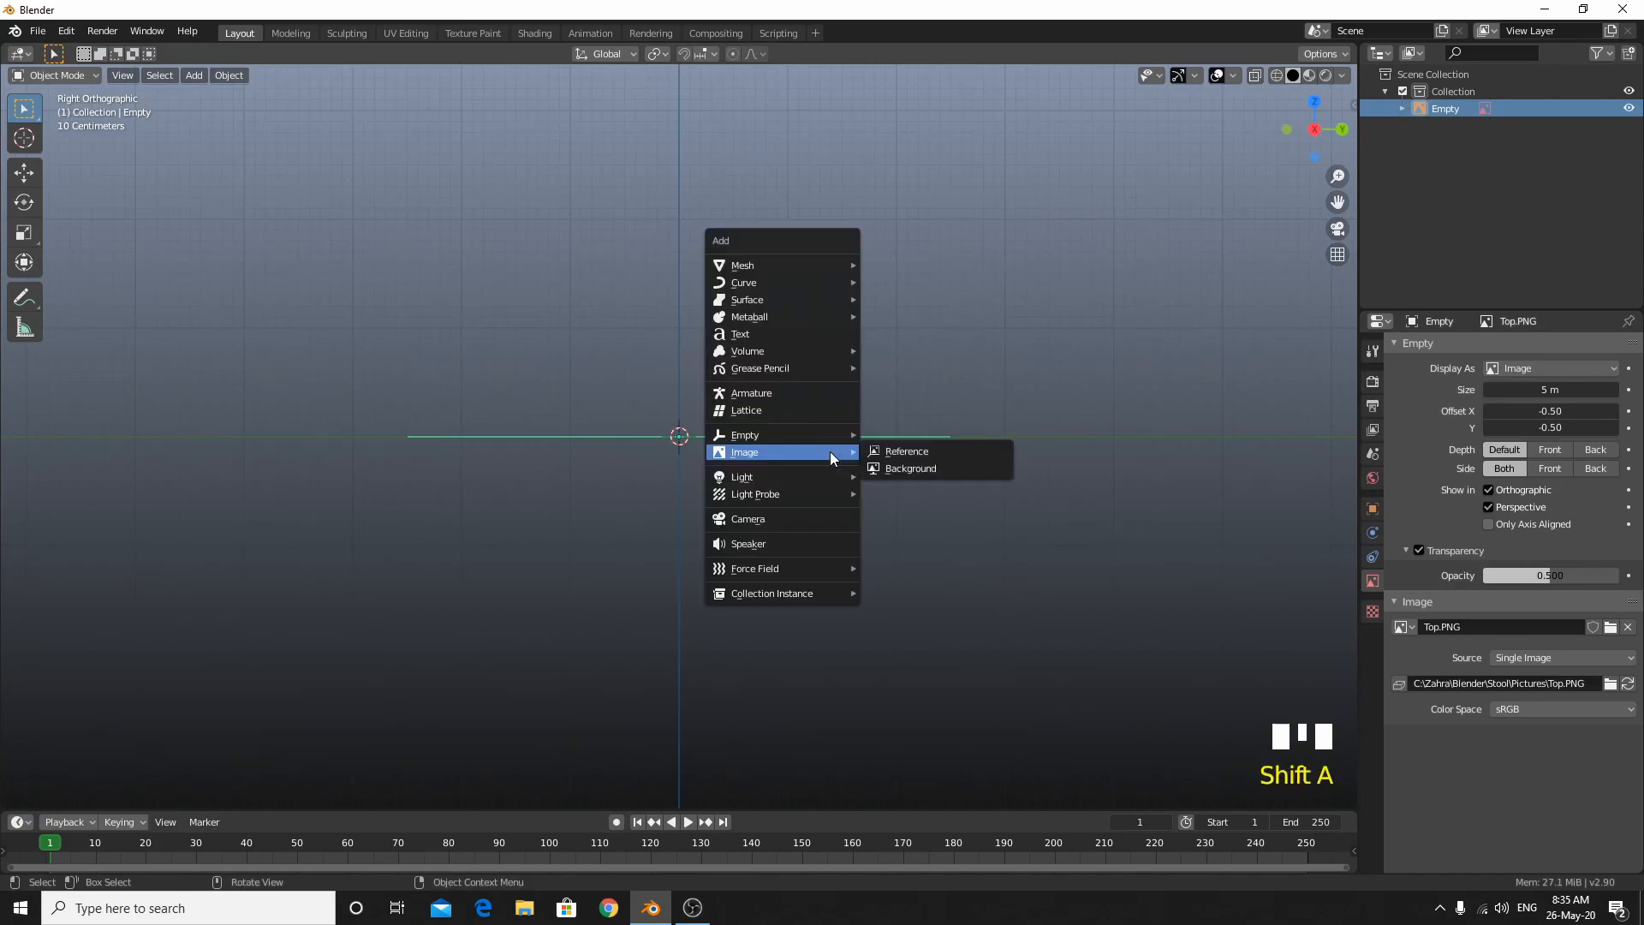
click(892, 457)
double_click(675, 418)
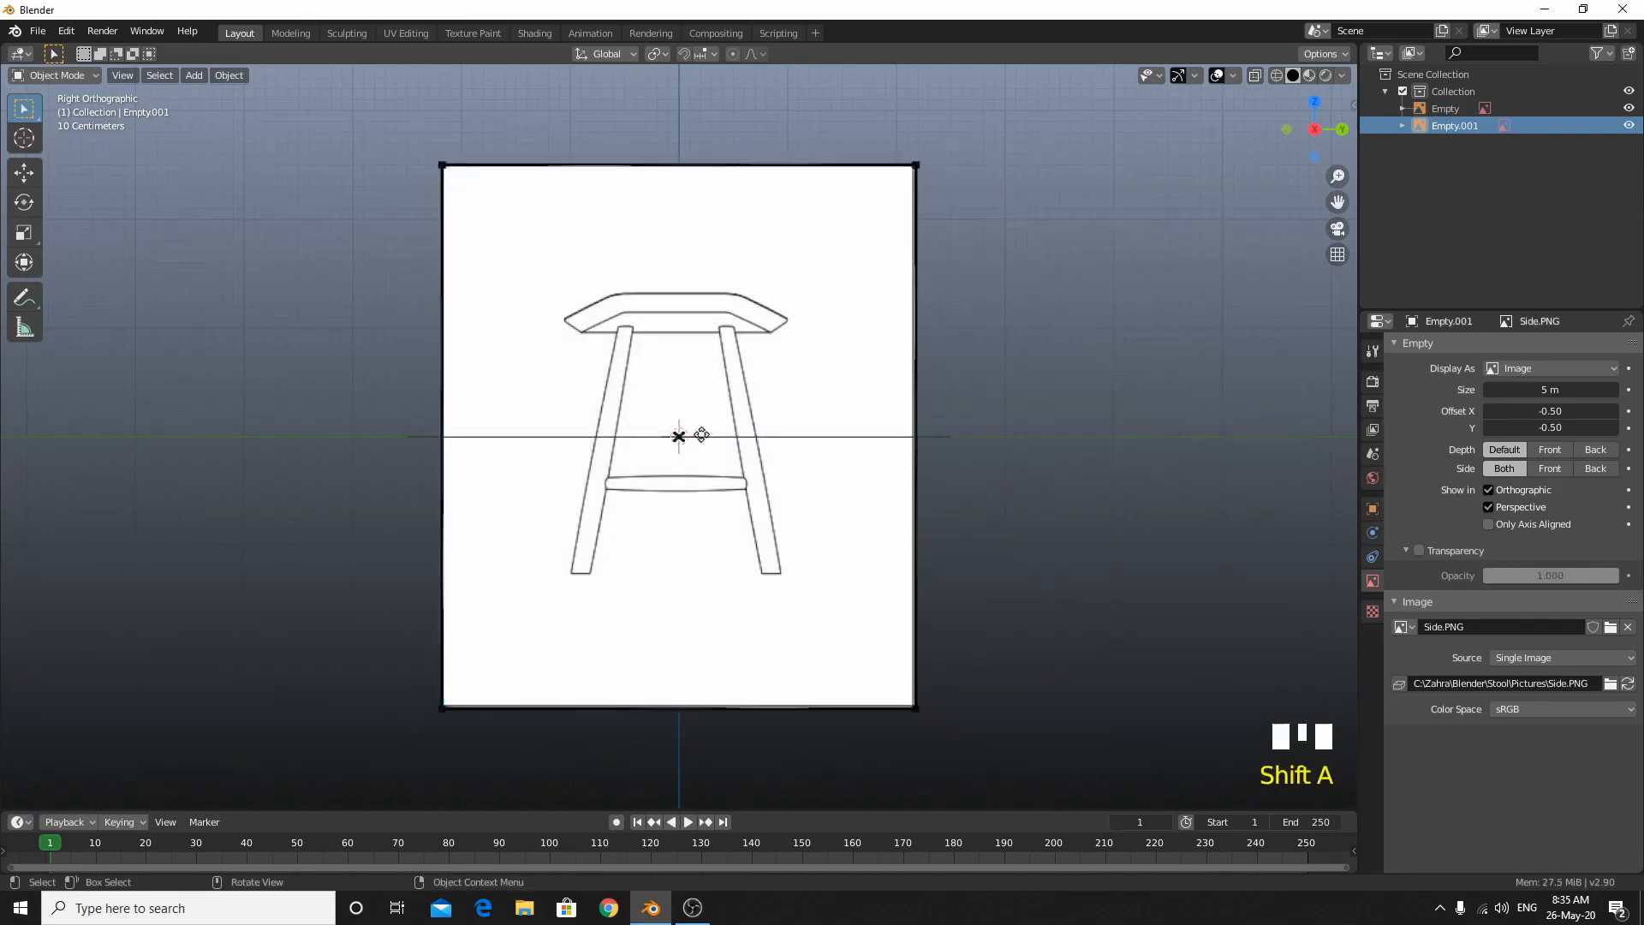
Turn on transparency for the side reference image with an opacity of 0.5.
scroll(771, 480, up, 10)
click(1419, 550)
click(1520, 577)
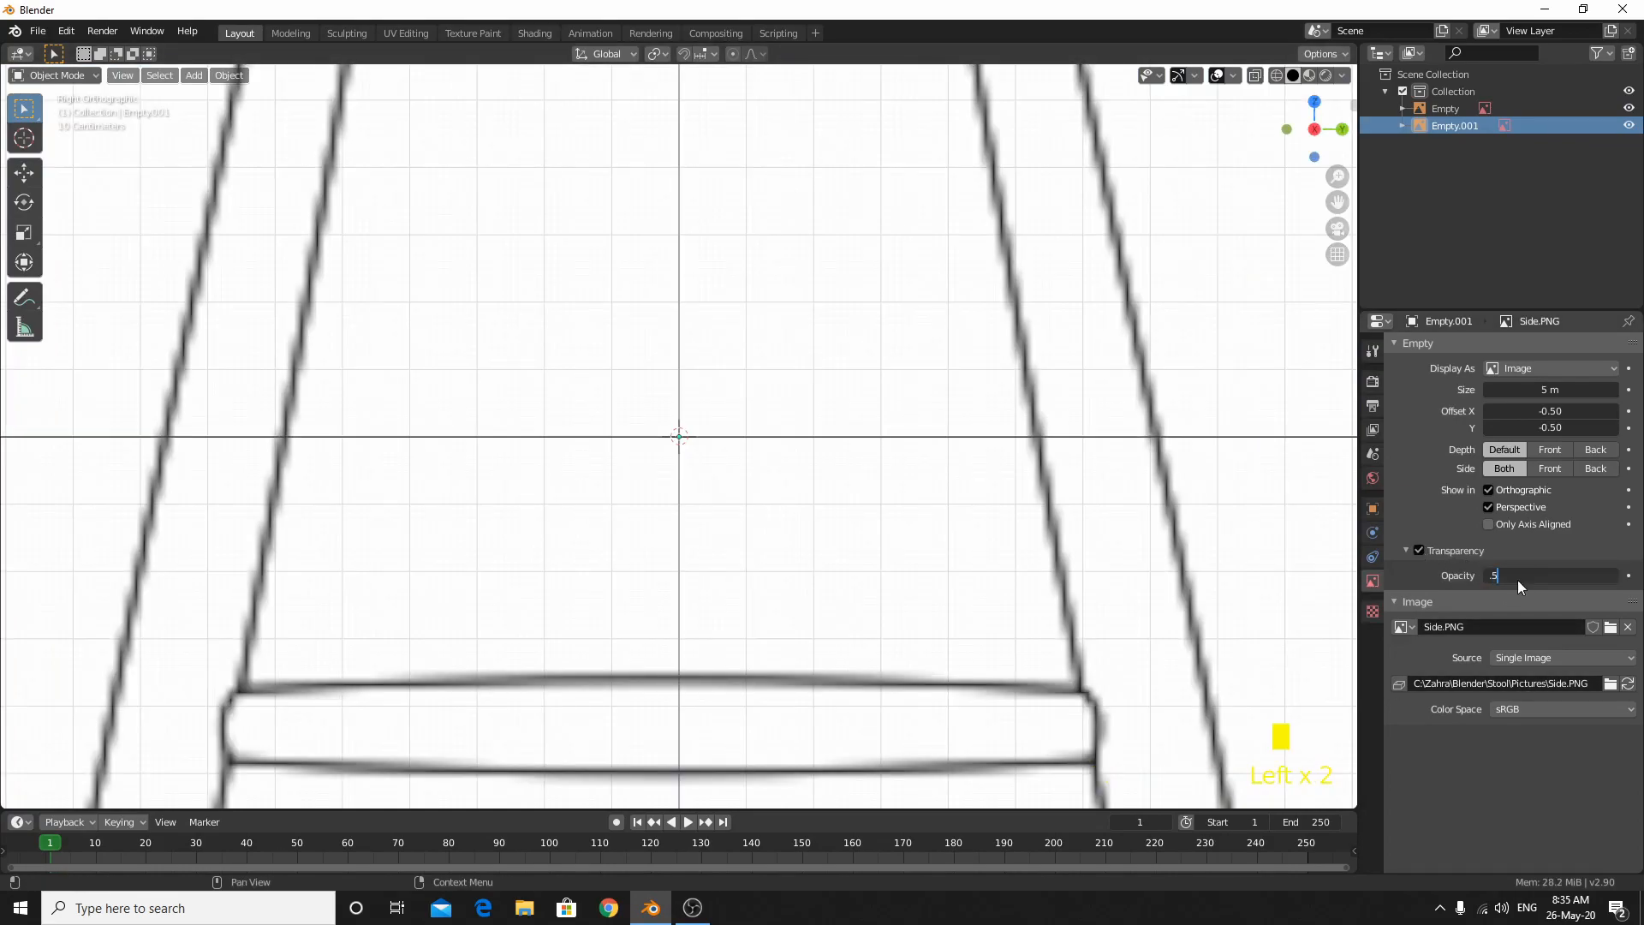
key(Return)
Raise the side reference image about 1.26 m along Z so the stool's feet rest on the ground line.
shift+middle_drag(641, 401, 952, 424)
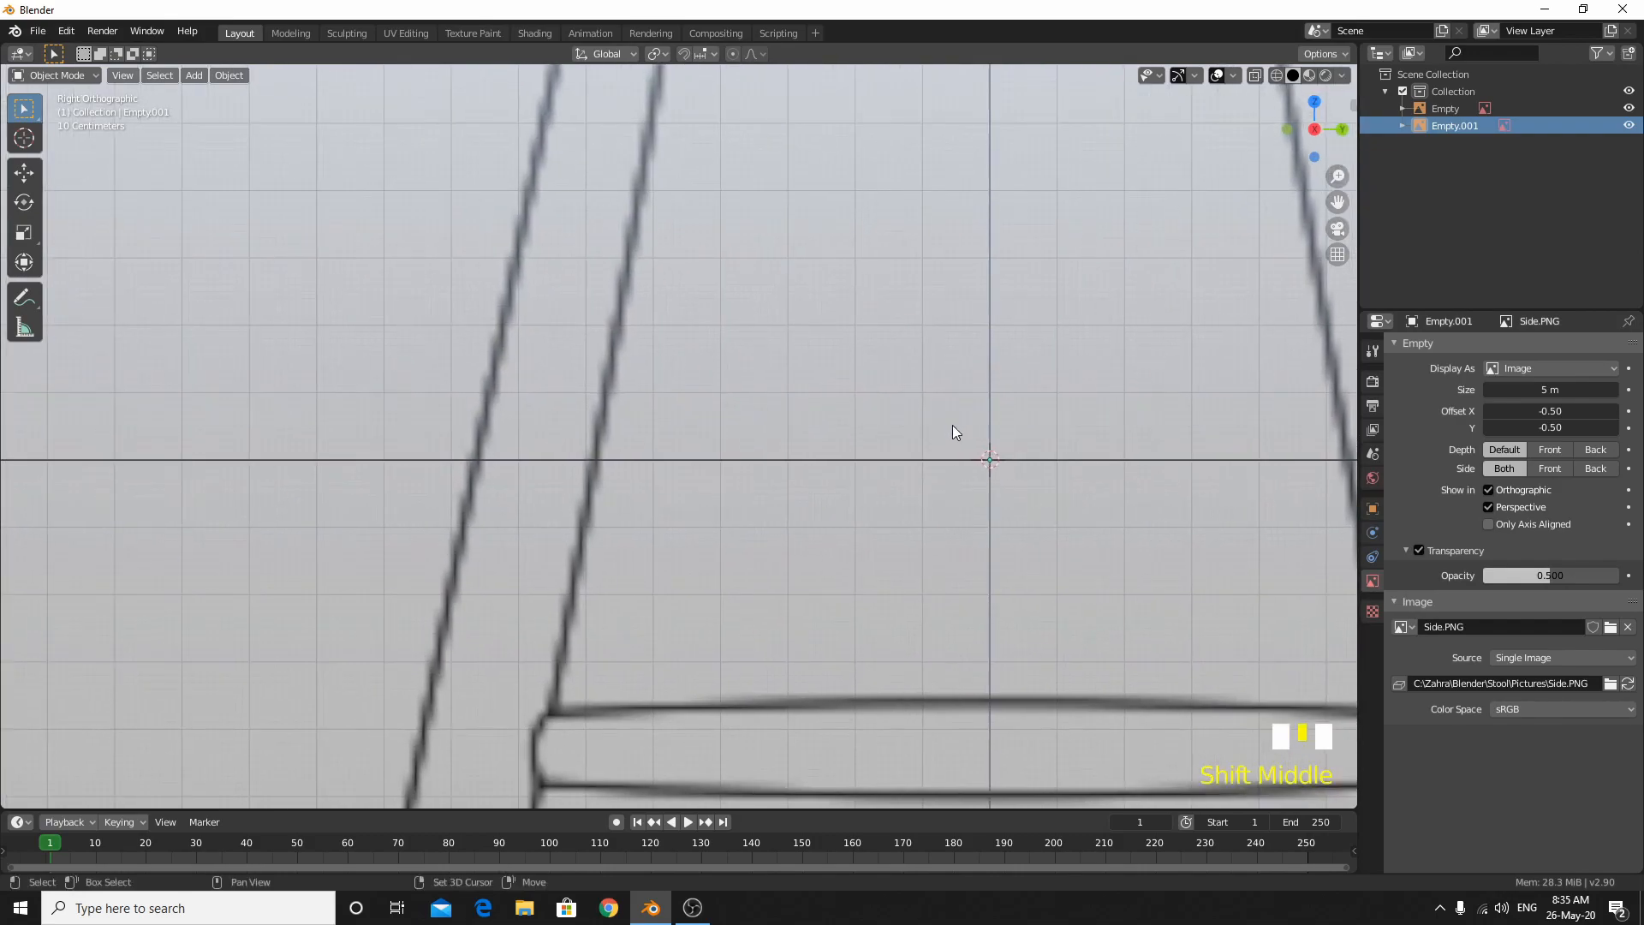
key(g)
key(z)
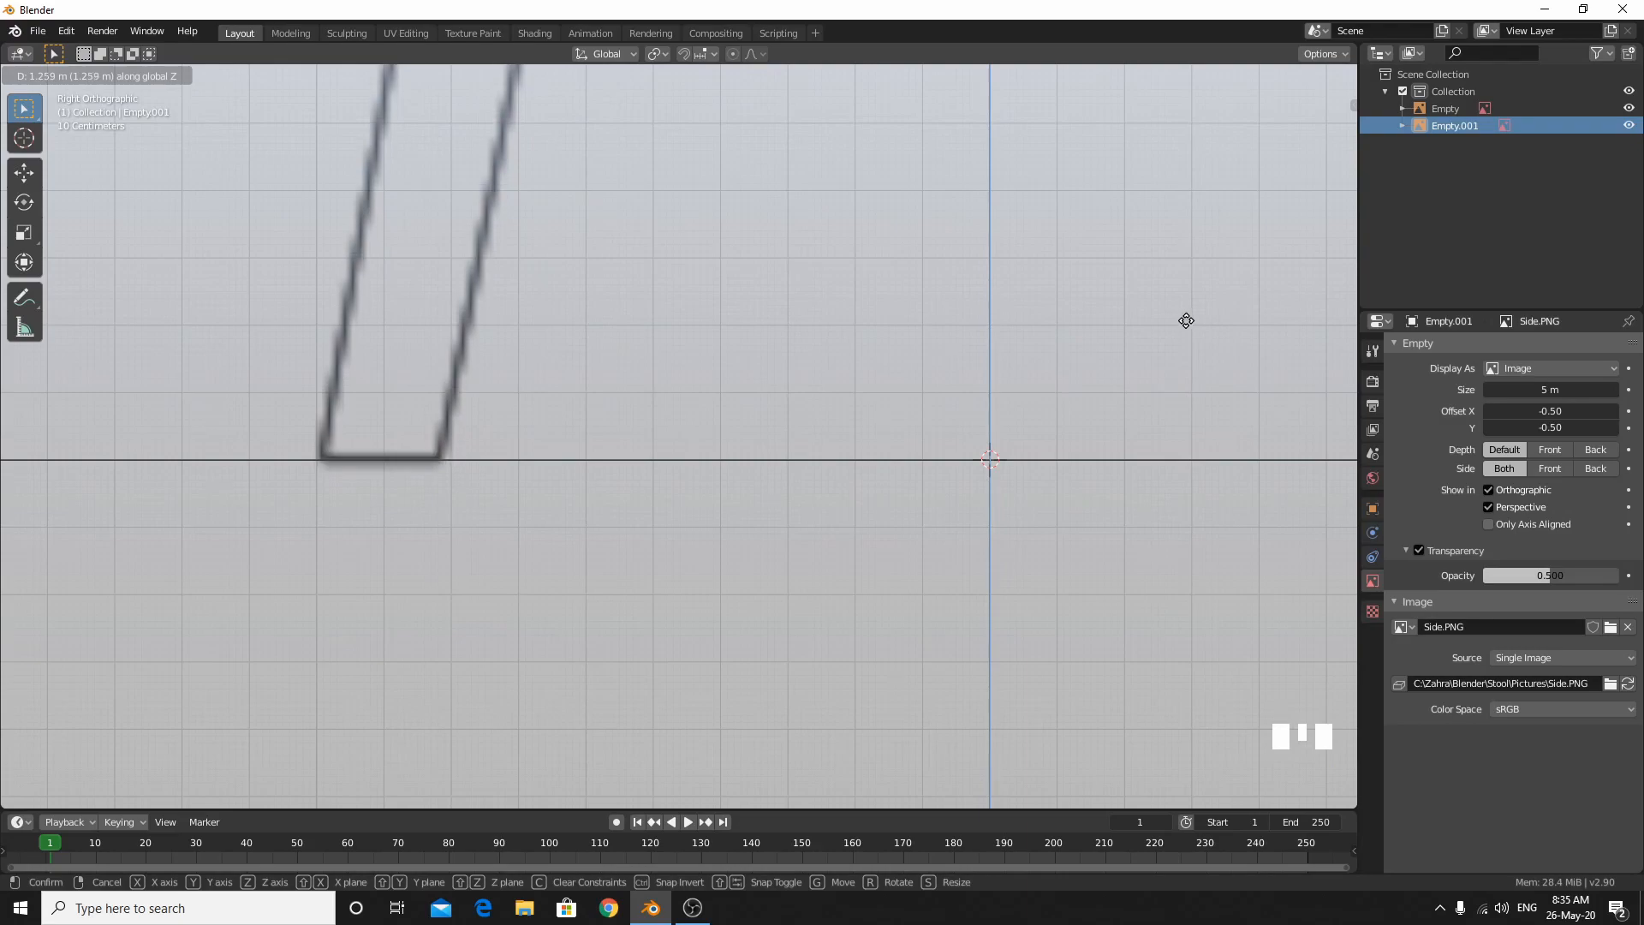
click(1184, 322)
scroll(1214, 341, down, 10)
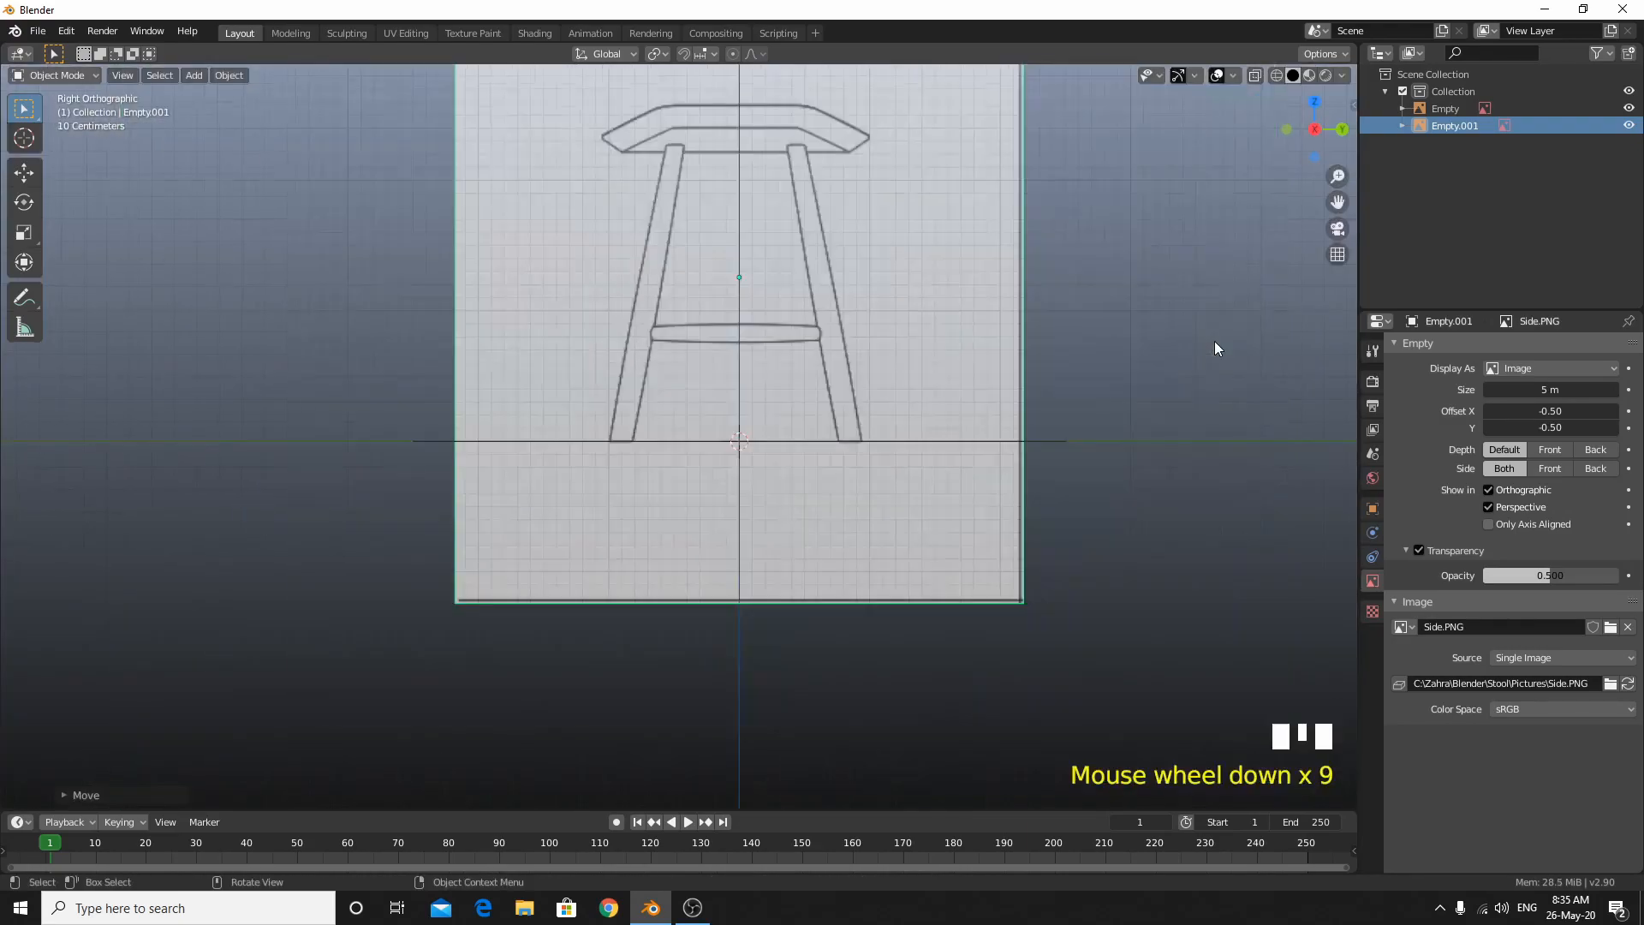
middle_drag(462, 316, 711, 423)
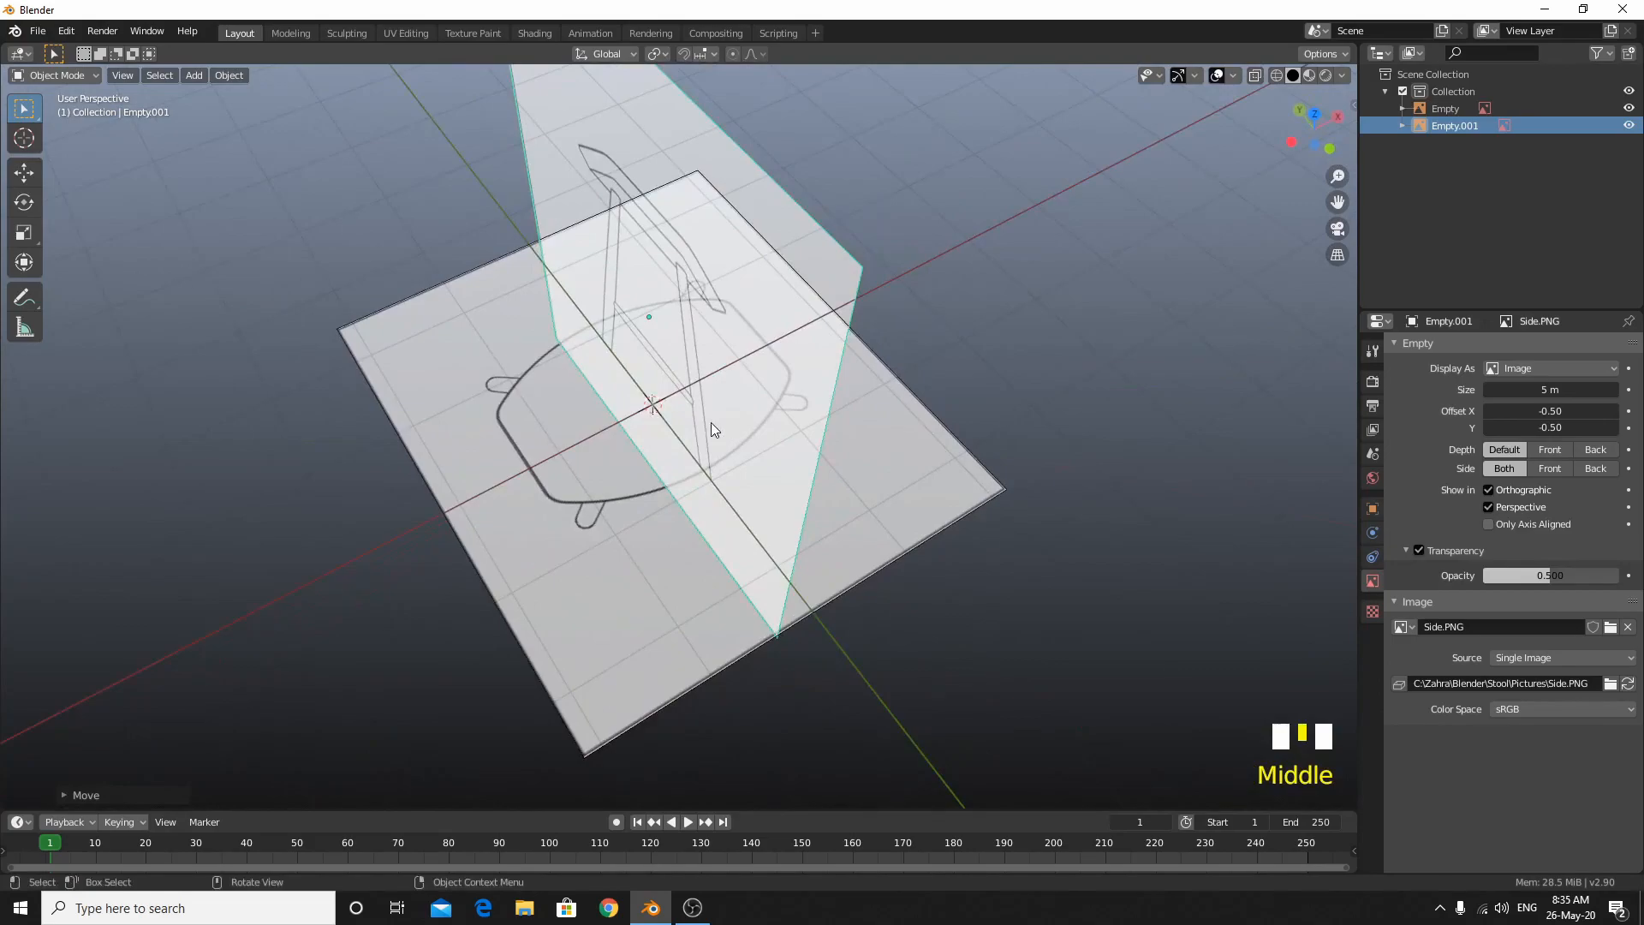
In top view, move the side reference image about 2 m in the negative X direction, clear of the stool outline.
key(KP_7)
key(g)
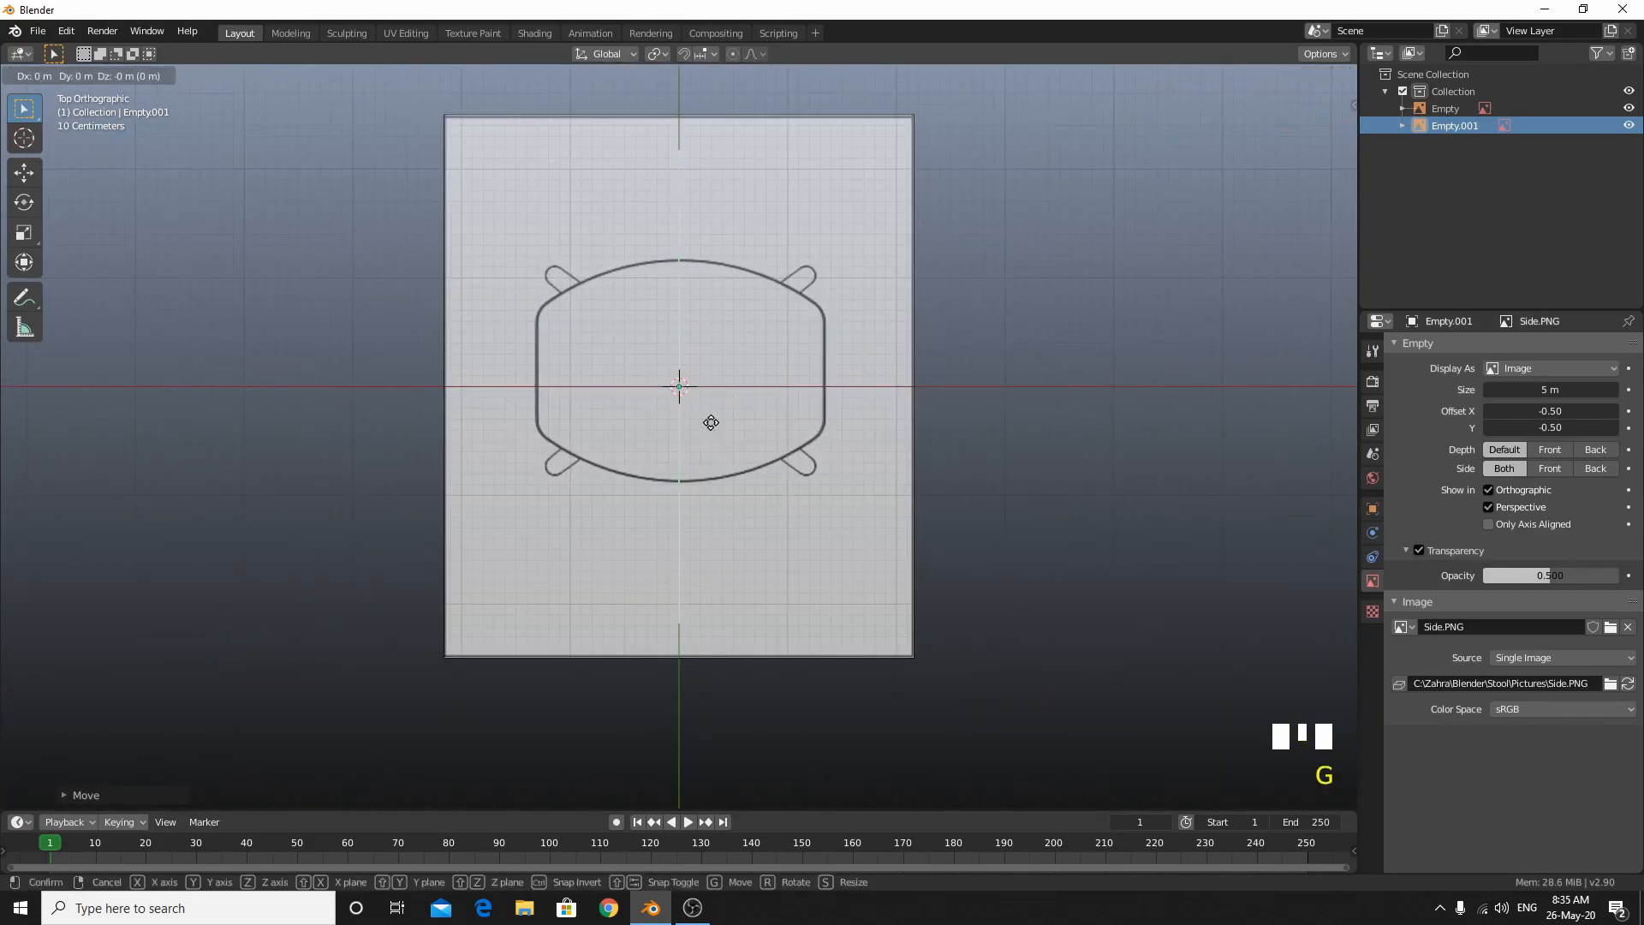
key(x)
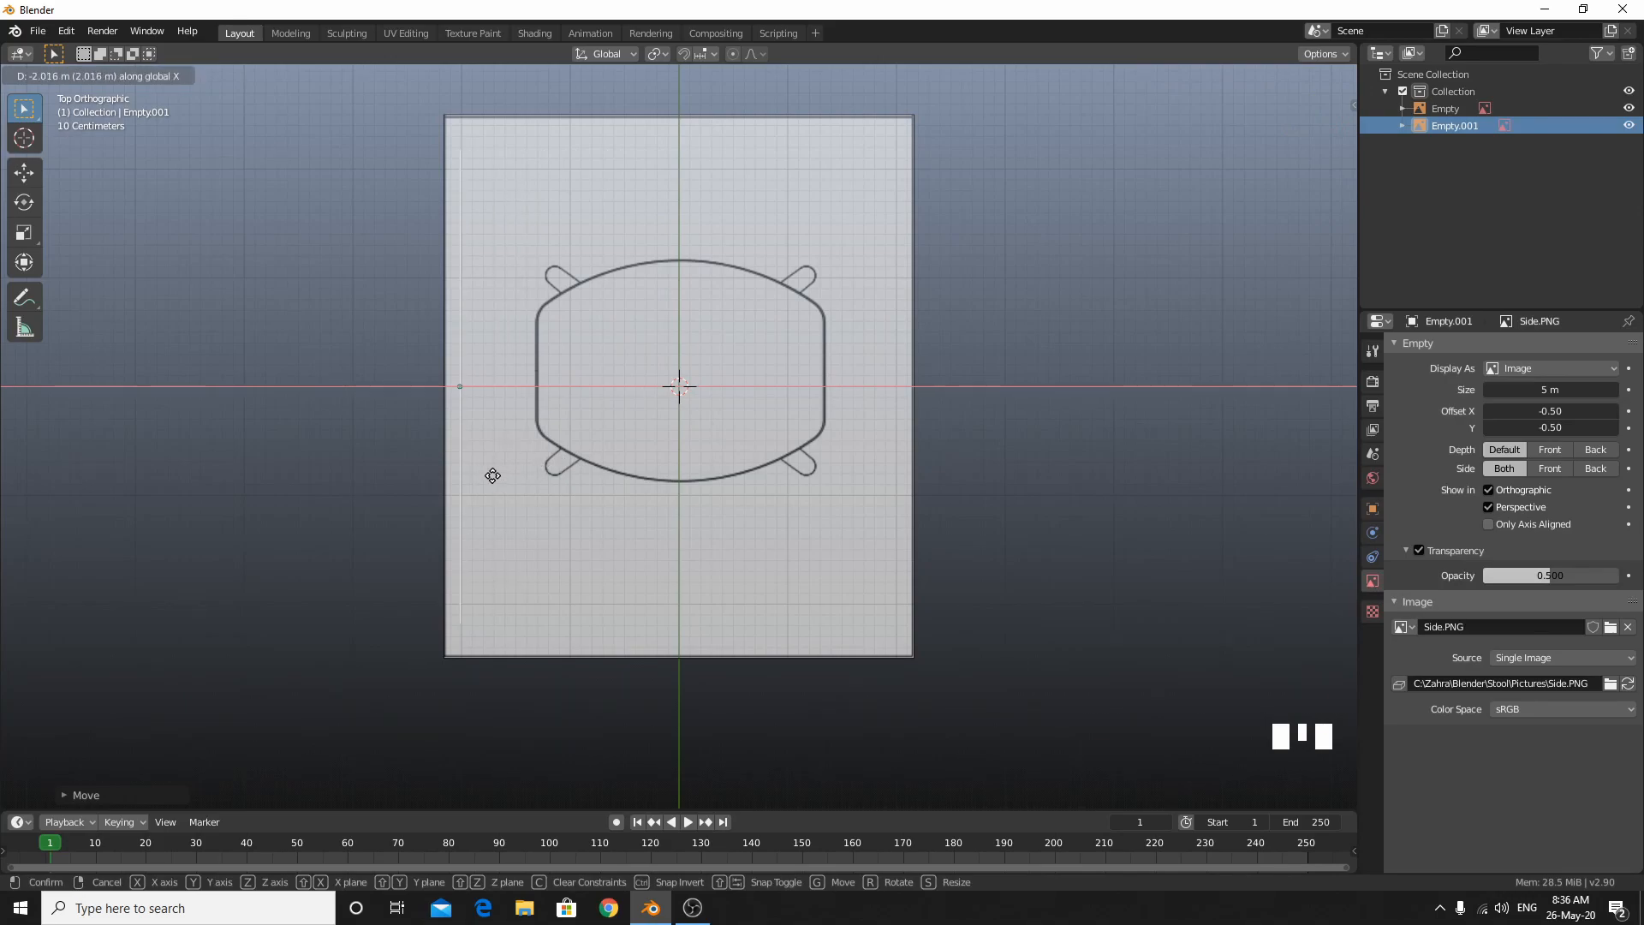
click(493, 476)
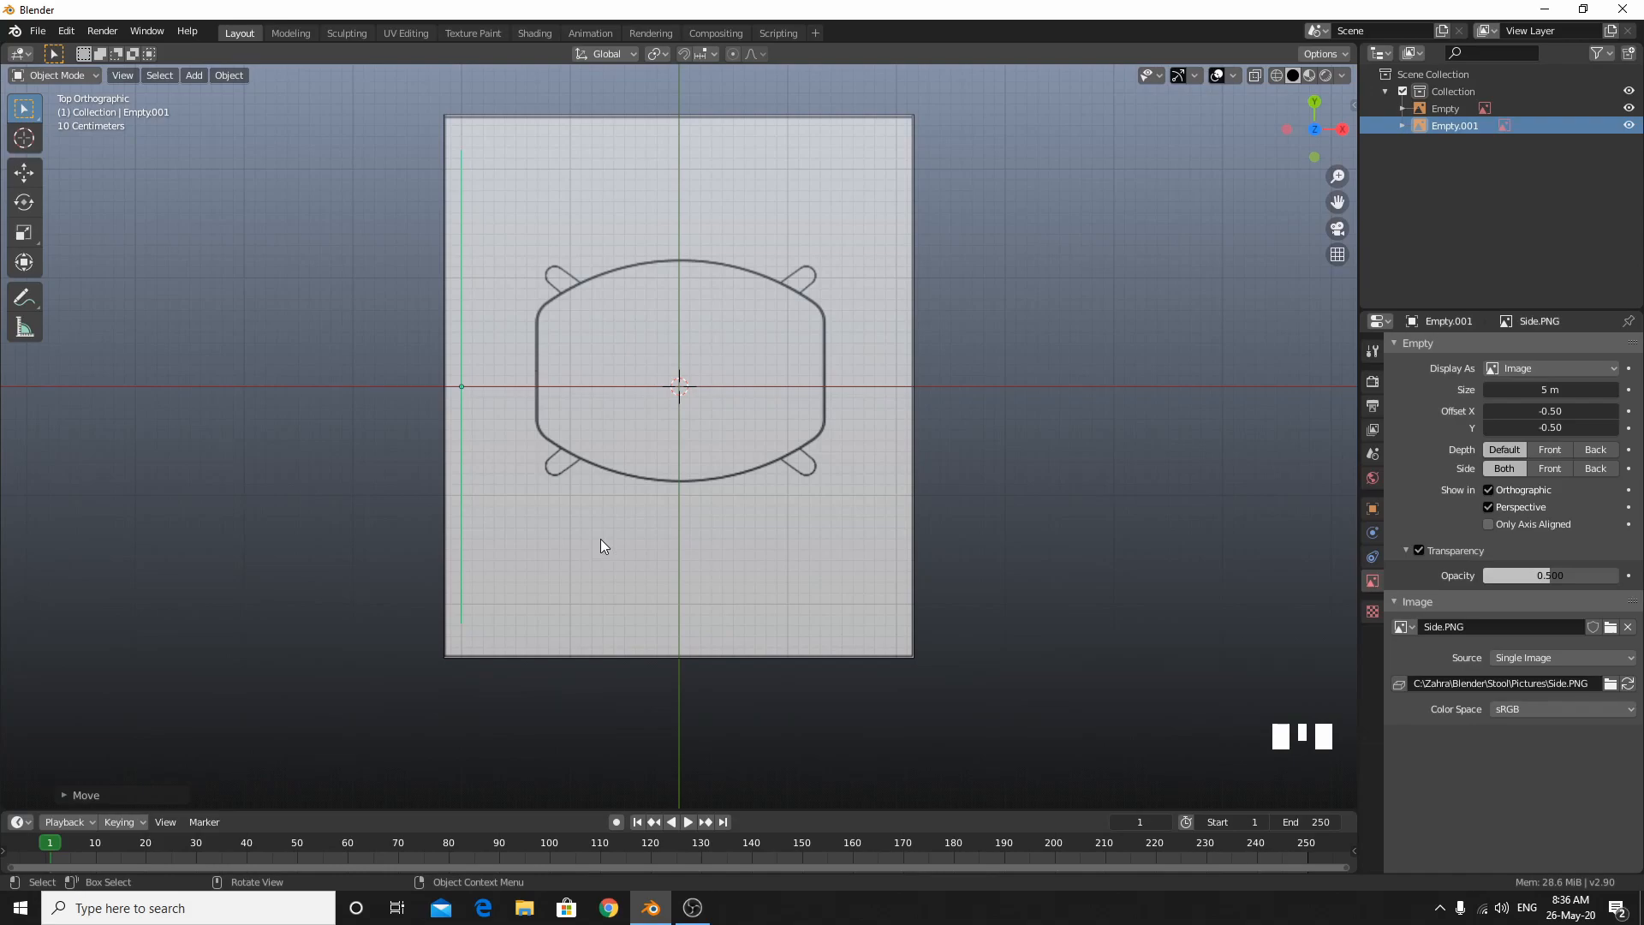
Add Front.PNG as a reference image aligned to the front orthographic view.
key(KP_1)
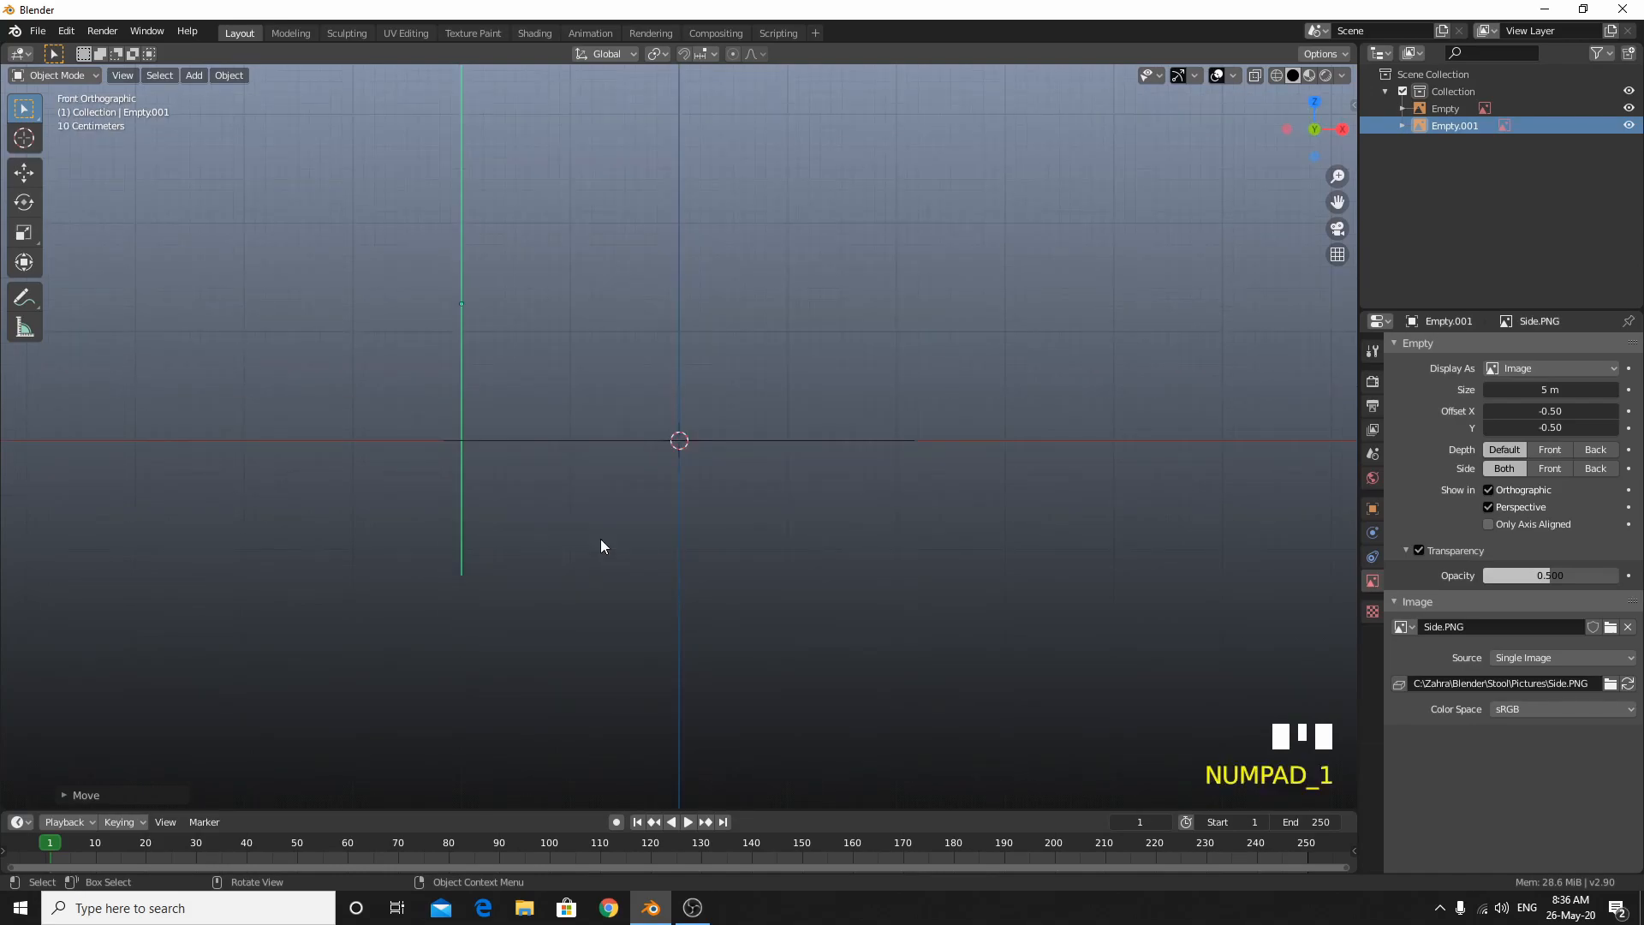
scroll(718, 439, up, 2)
key(less)
shift+middle_drag(747, 380, 752, 547)
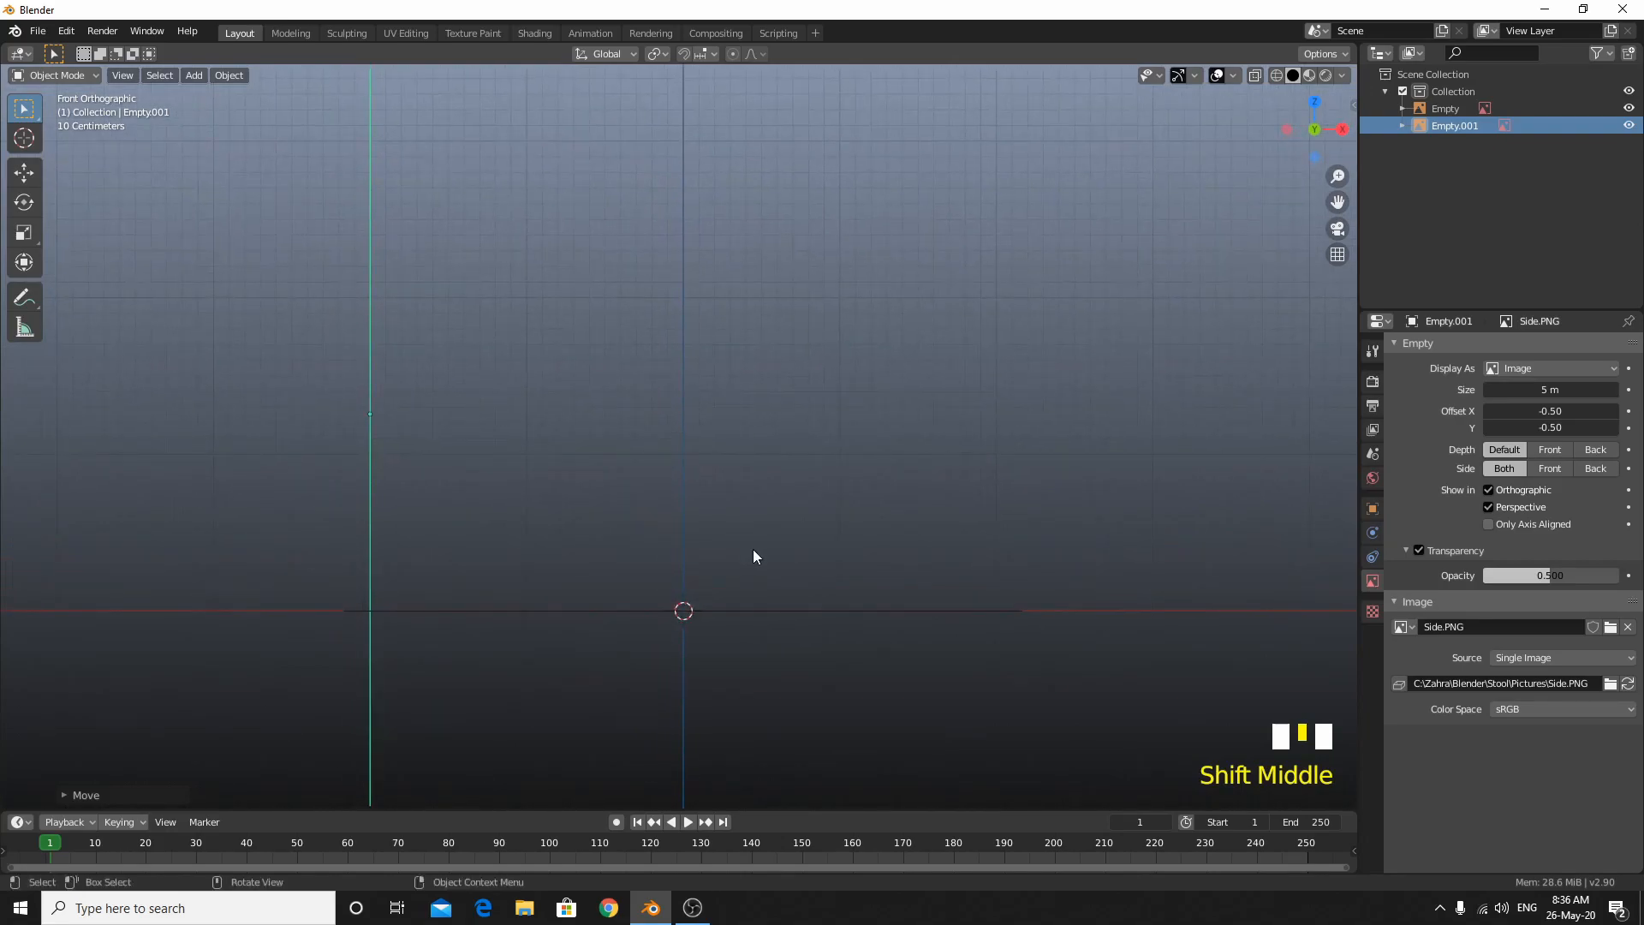
key(shift+a)
mouse_move(753, 538)
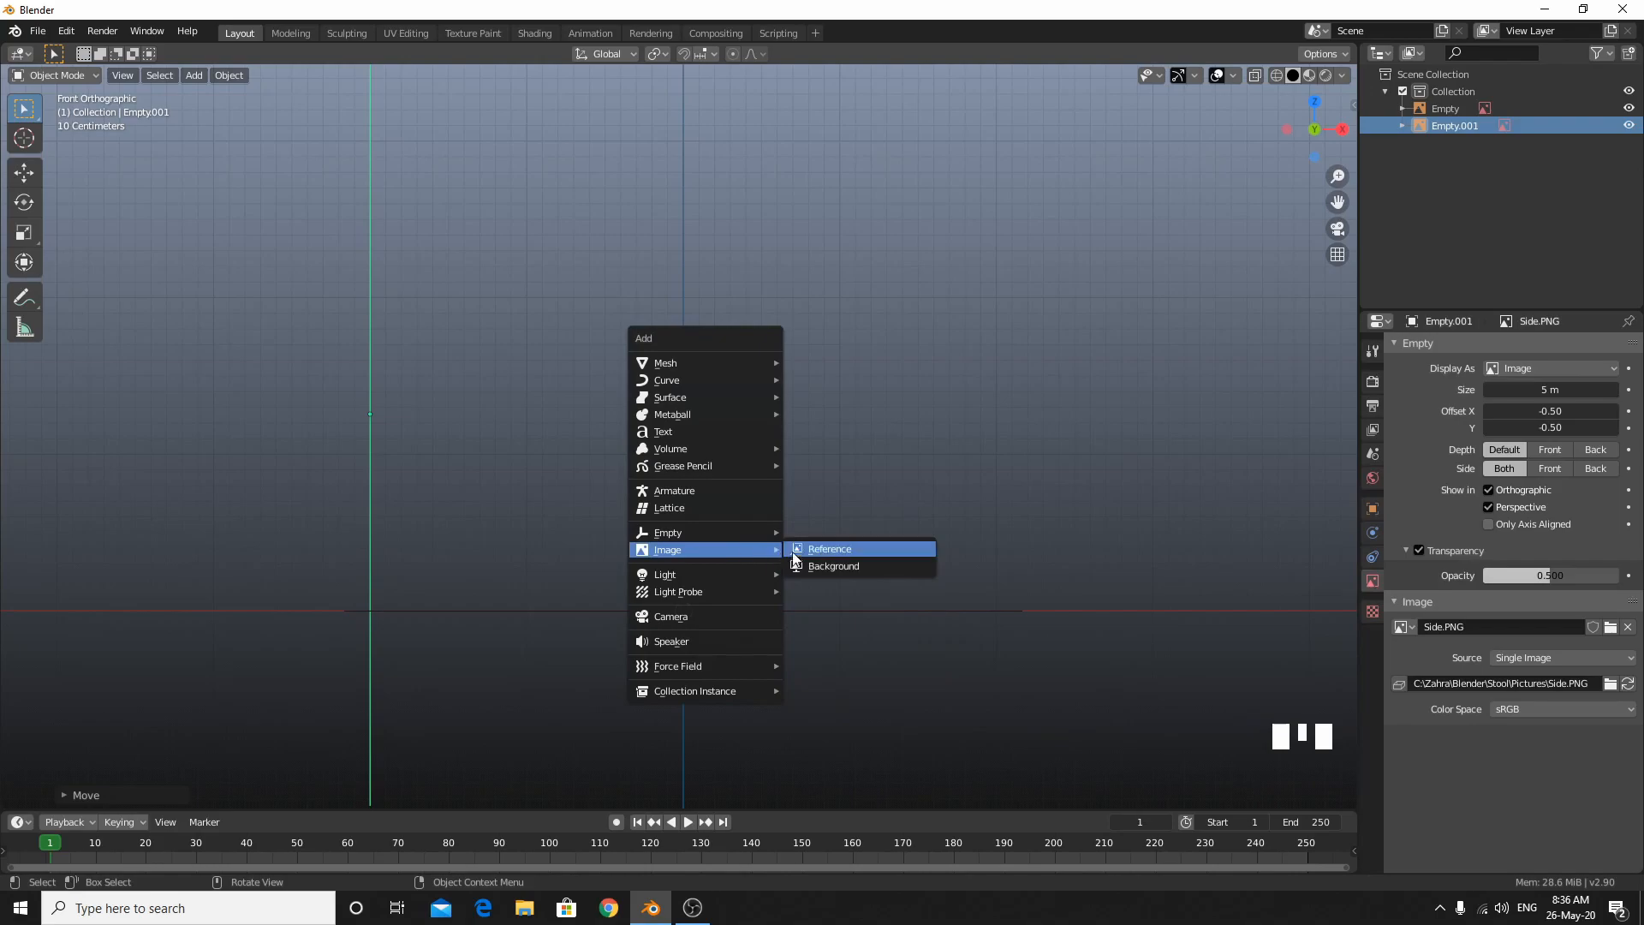
click(840, 553)
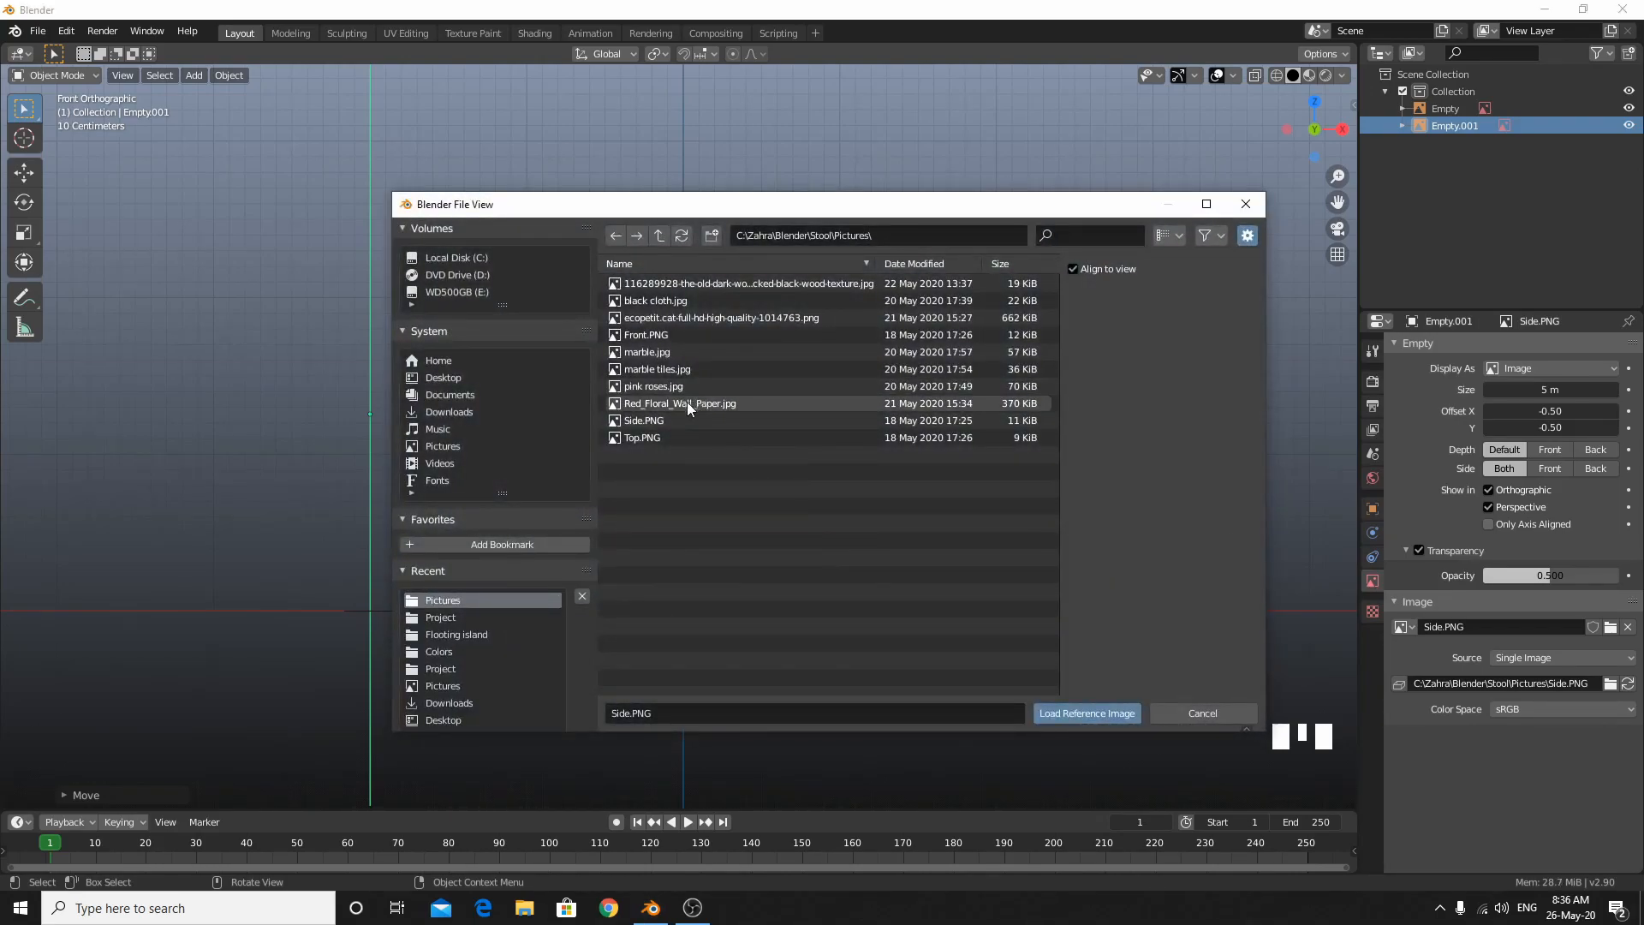
click(686, 334)
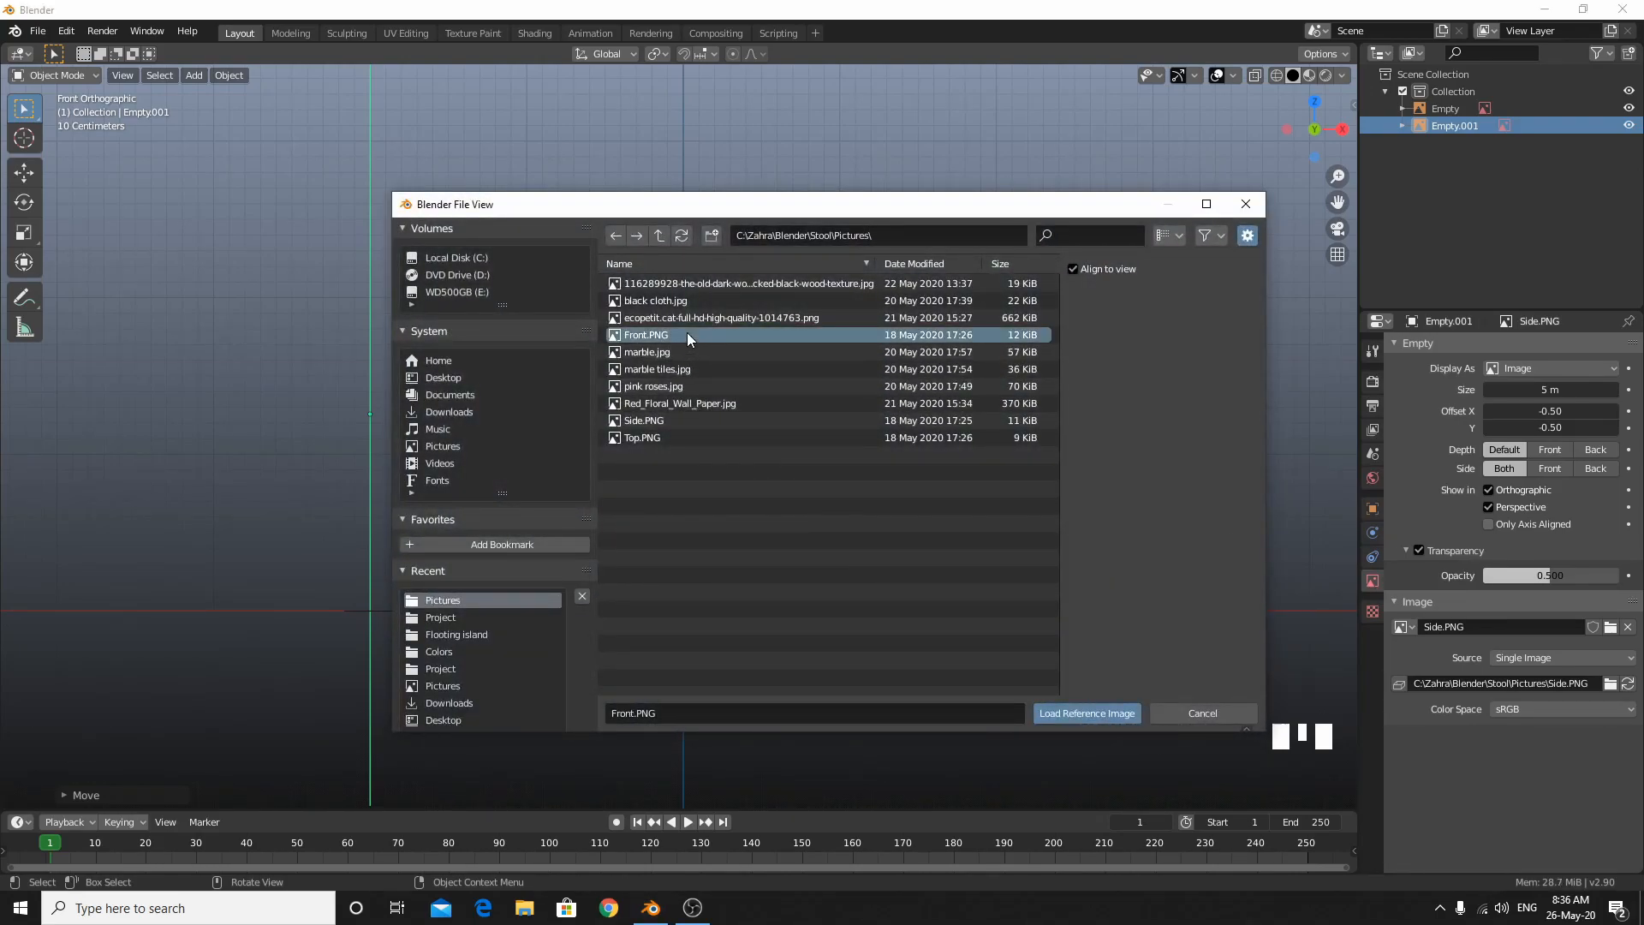
double_click(687, 334)
scroll(691, 410, up, 5)
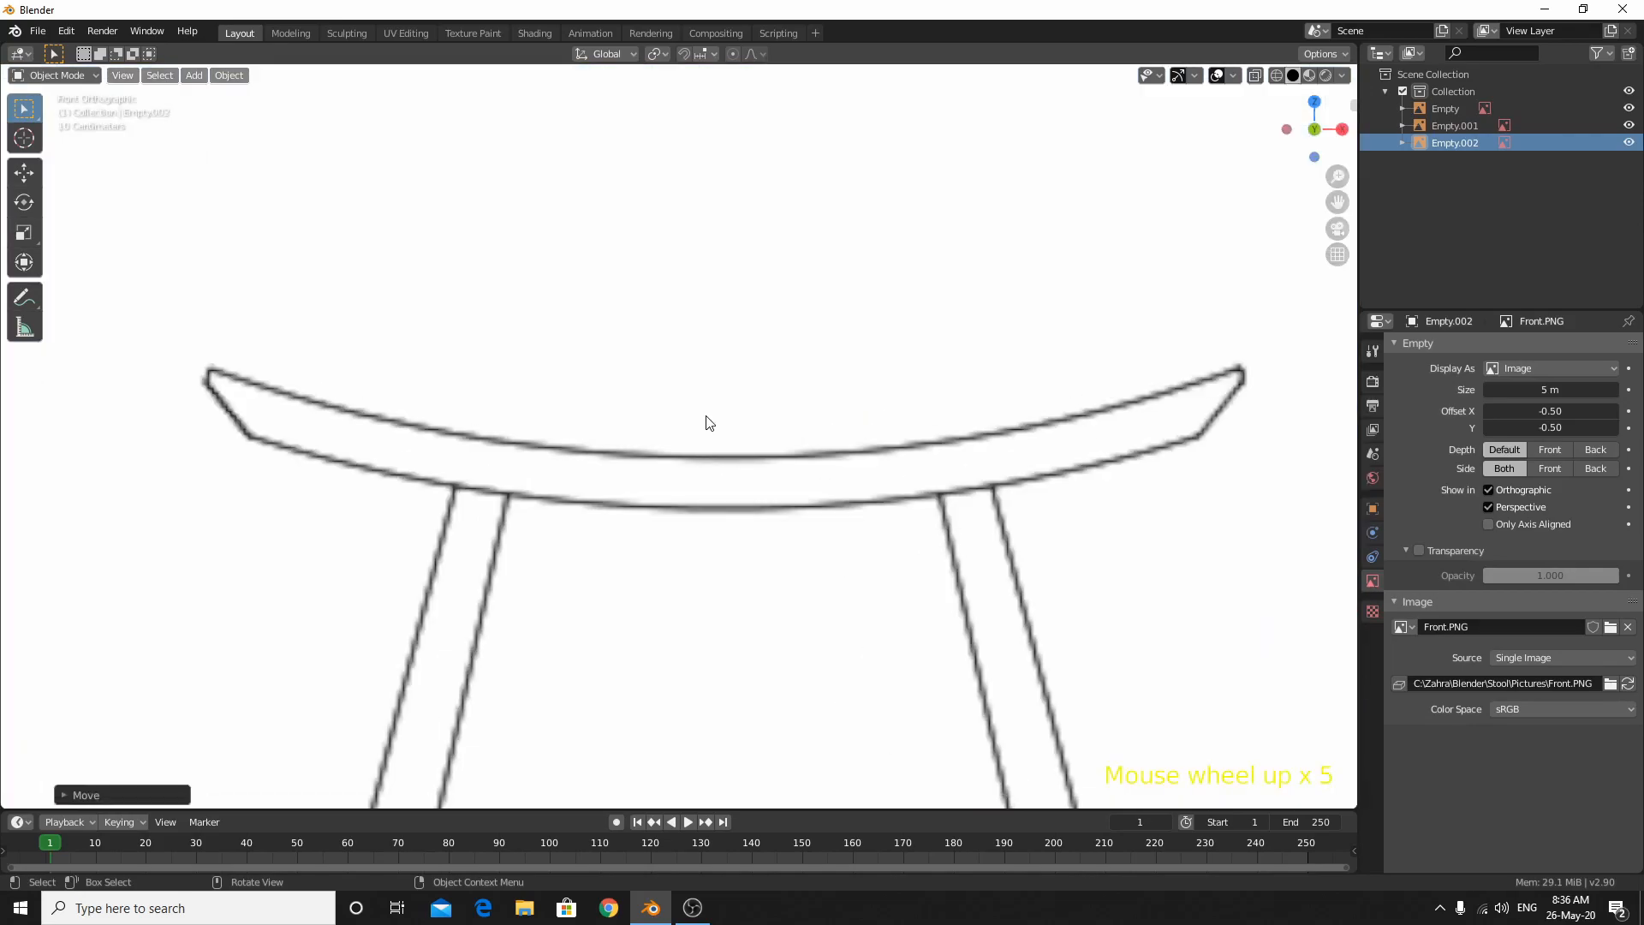
Turn on transparency for the front reference image with an opacity of 0.5.
click(1418, 550)
double_click(1495, 574)
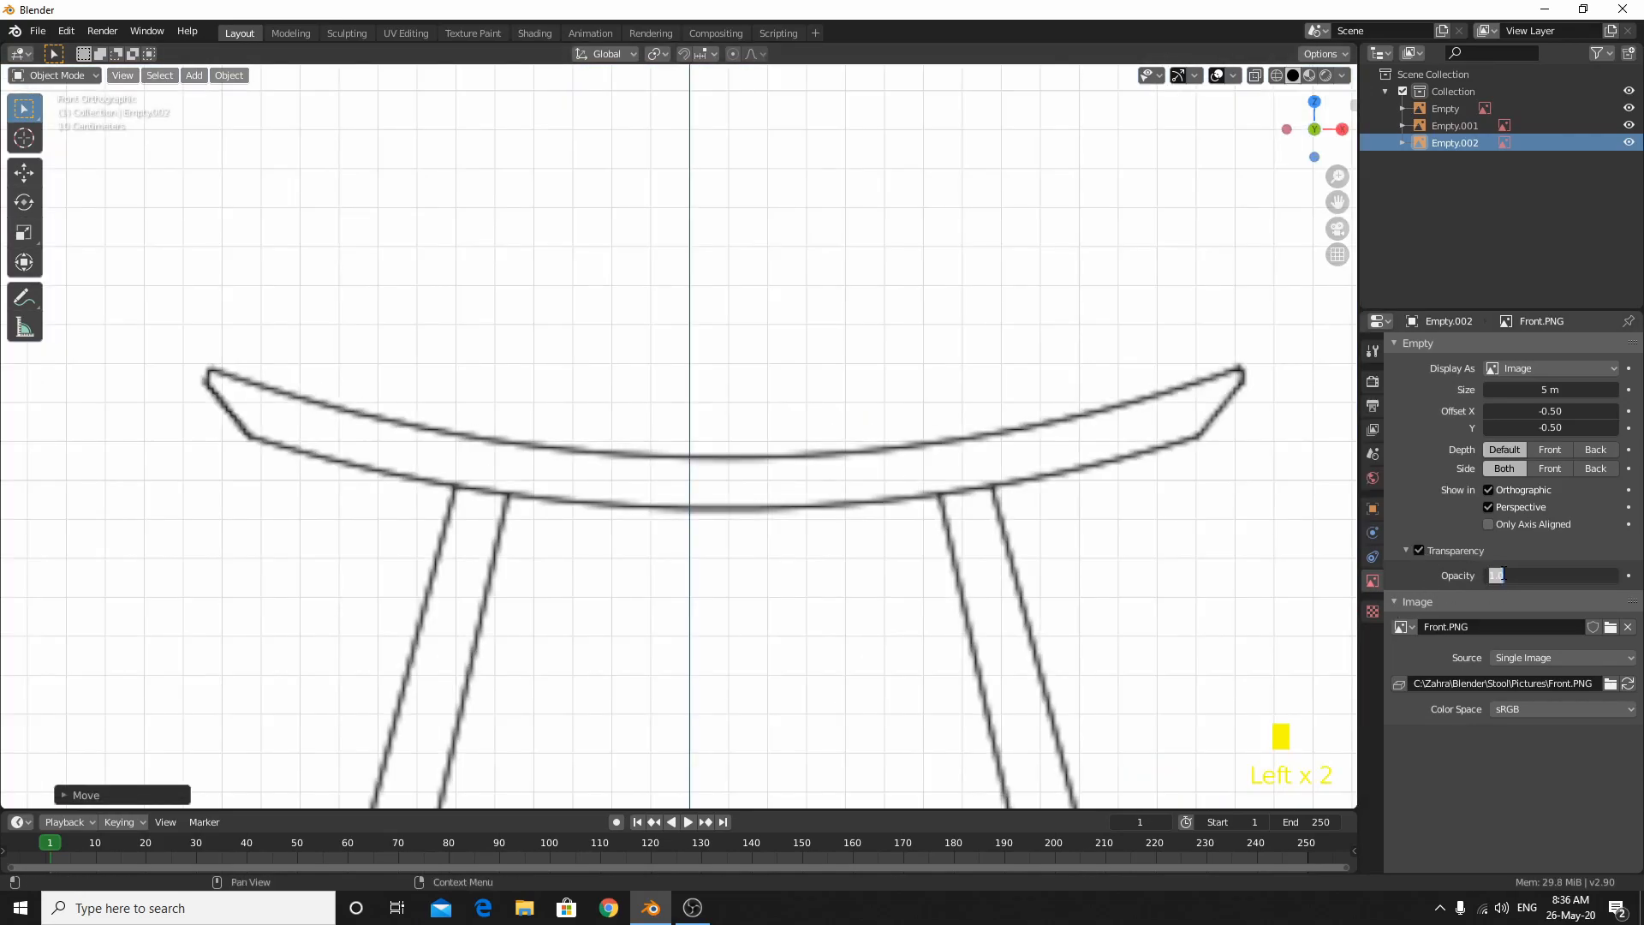
key(Left)
key(Return)
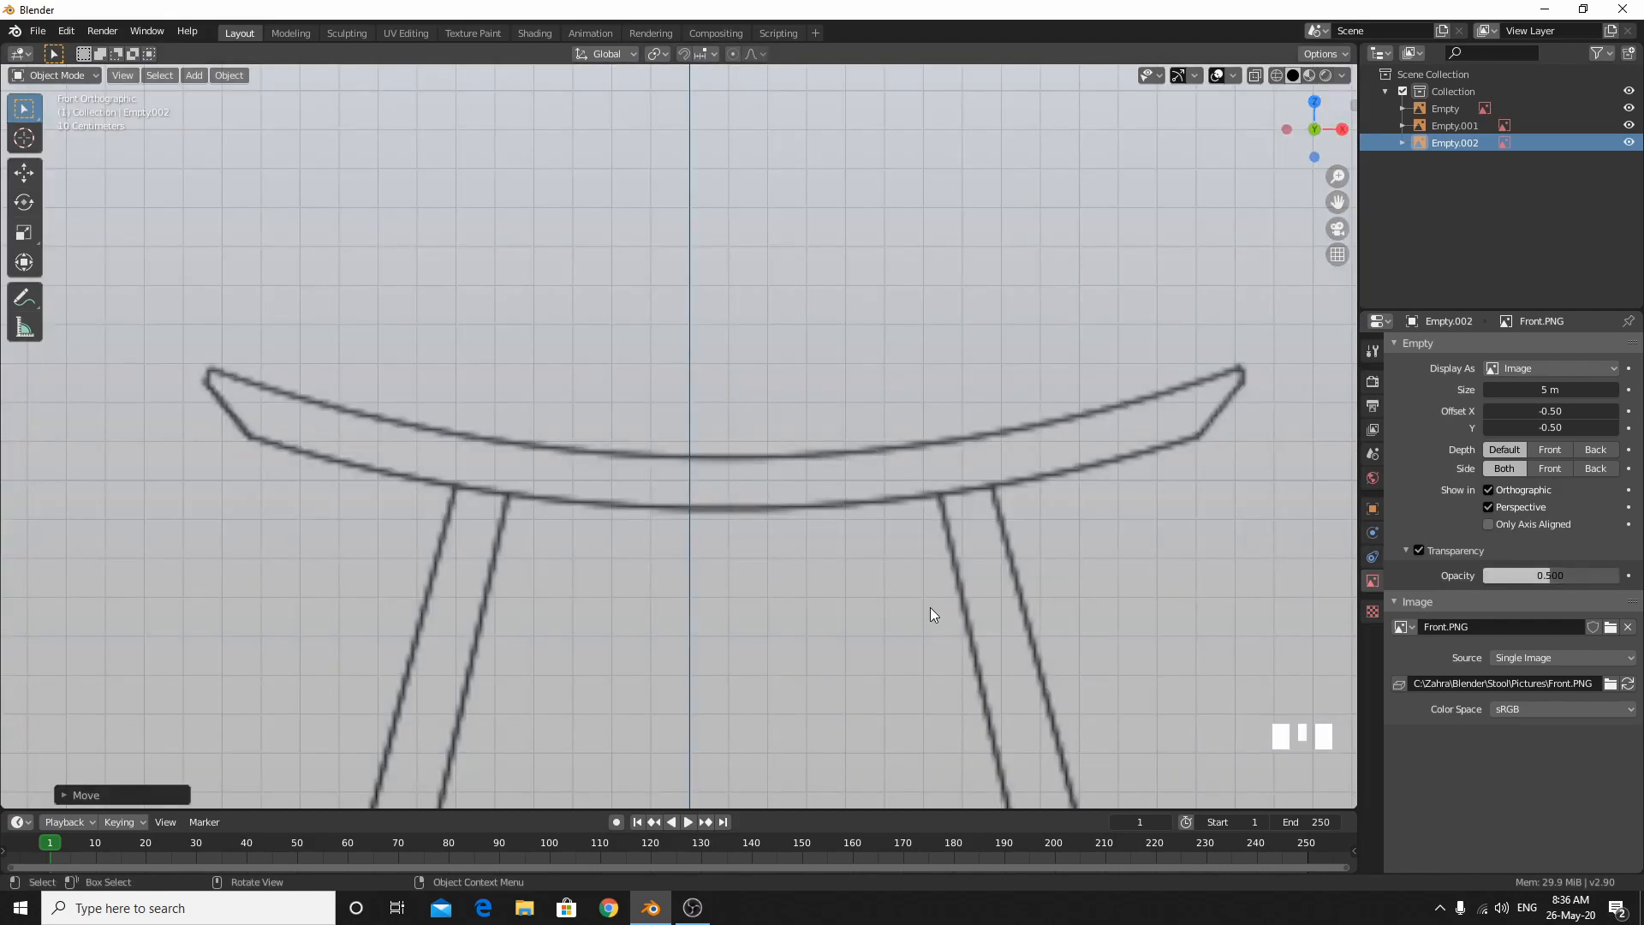
Raise the front reference image along Z until the stool's feet rest exactly on the ground line.
key(g)
key(z)
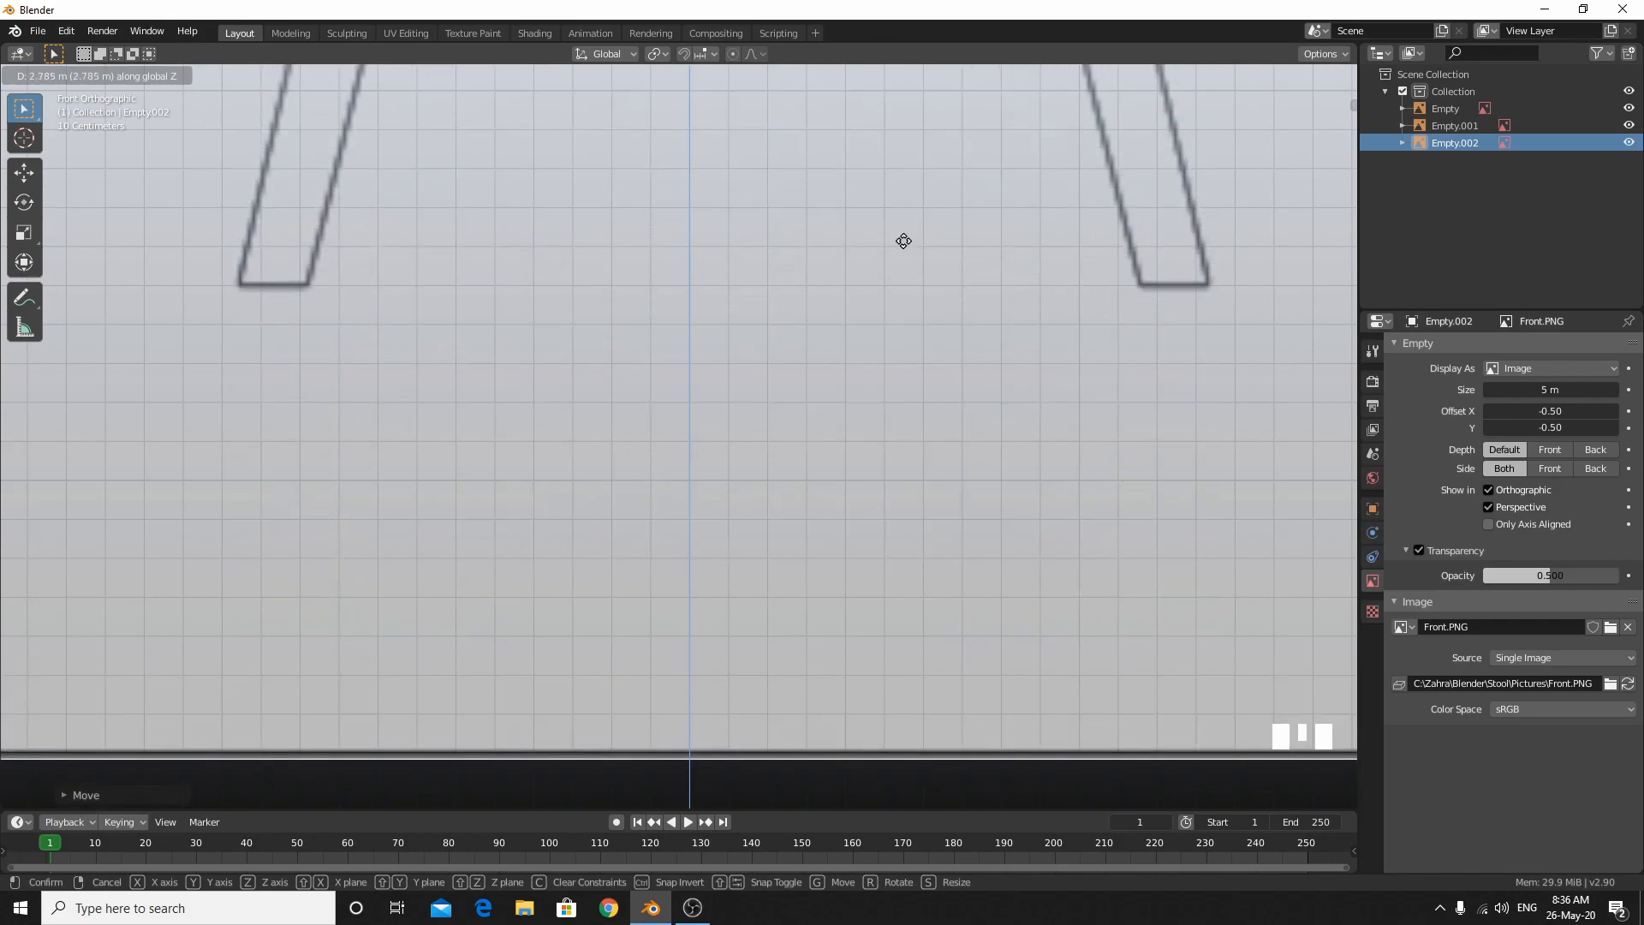
click(961, 473)
scroll(957, 478, down, 5)
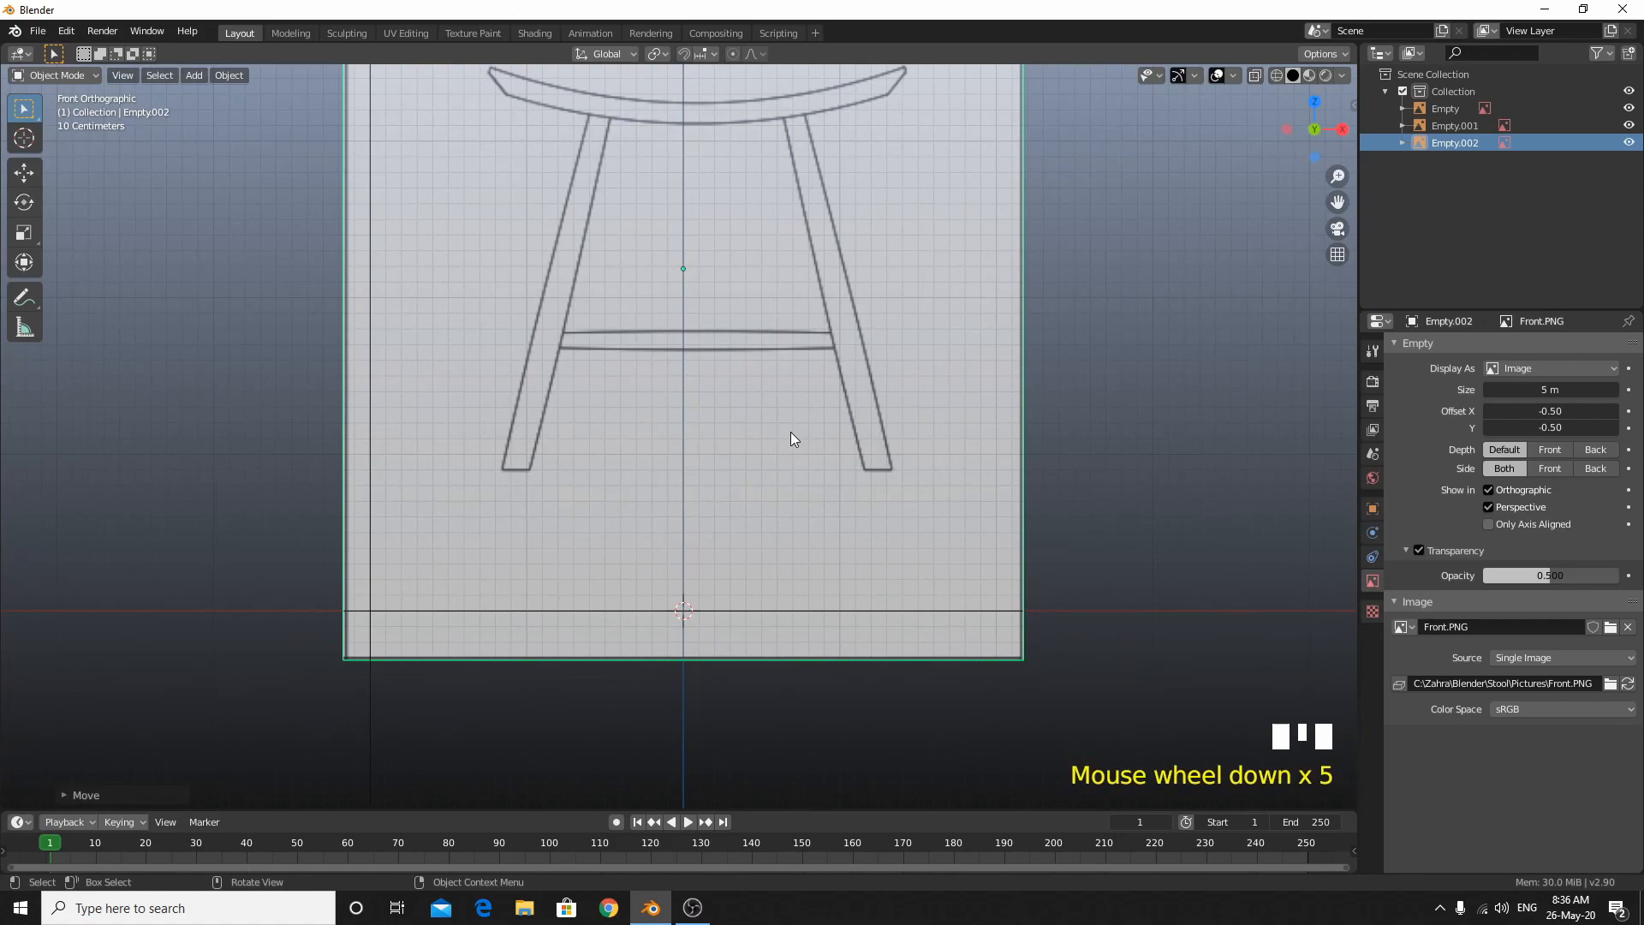
key(g)
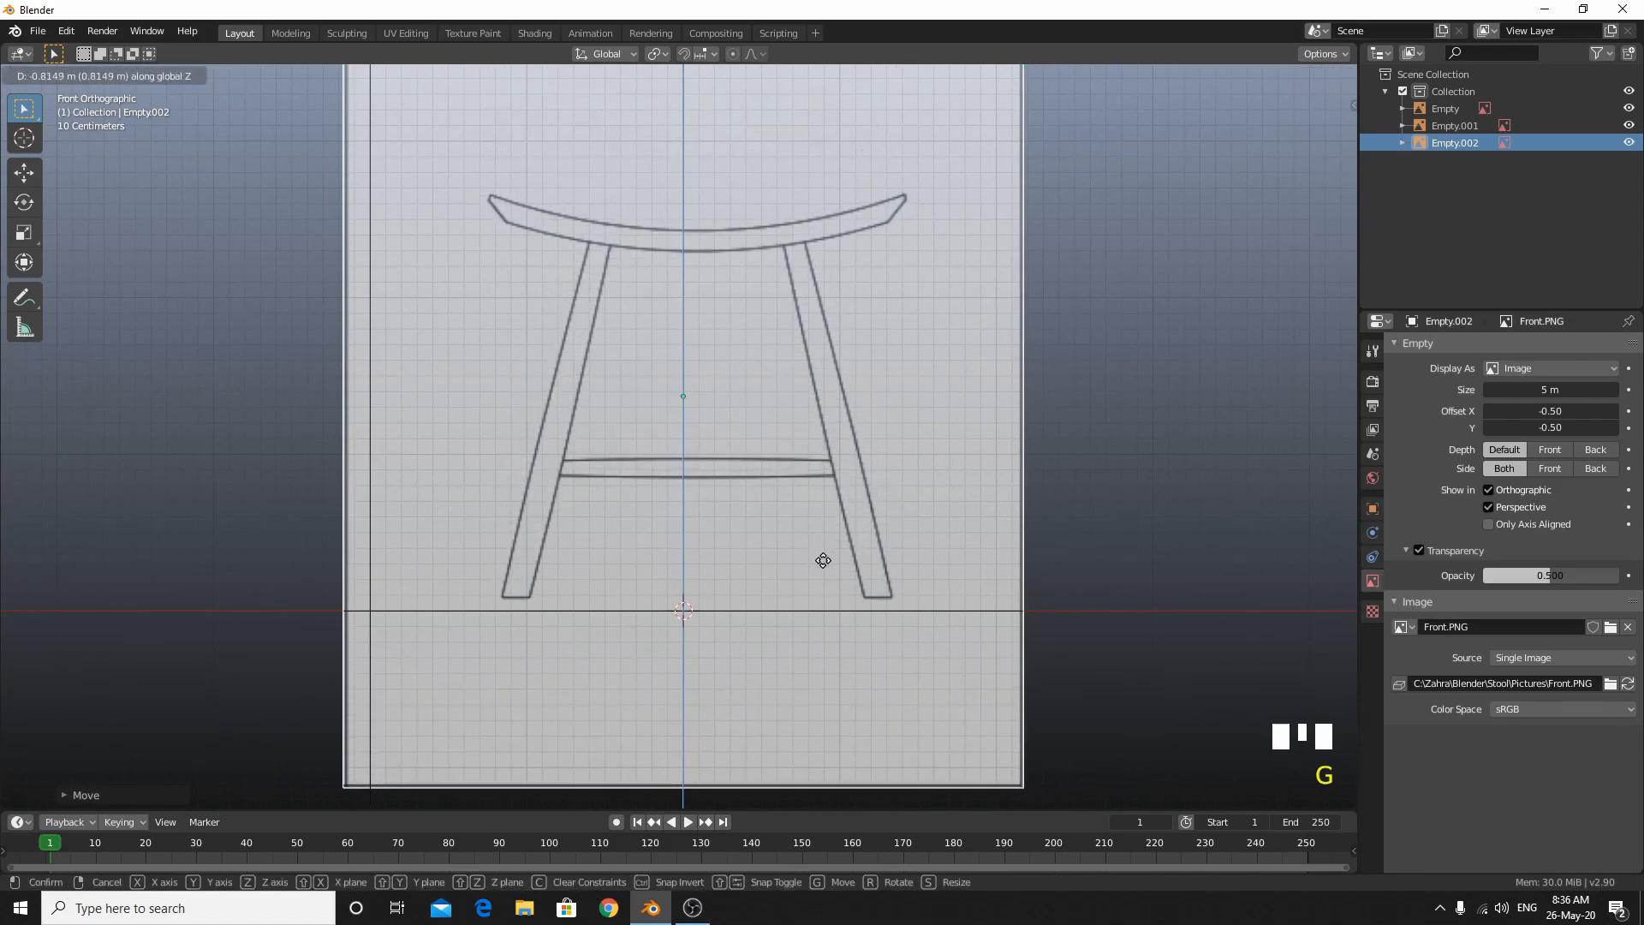
click(822, 574)
scroll(826, 576, up, 6)
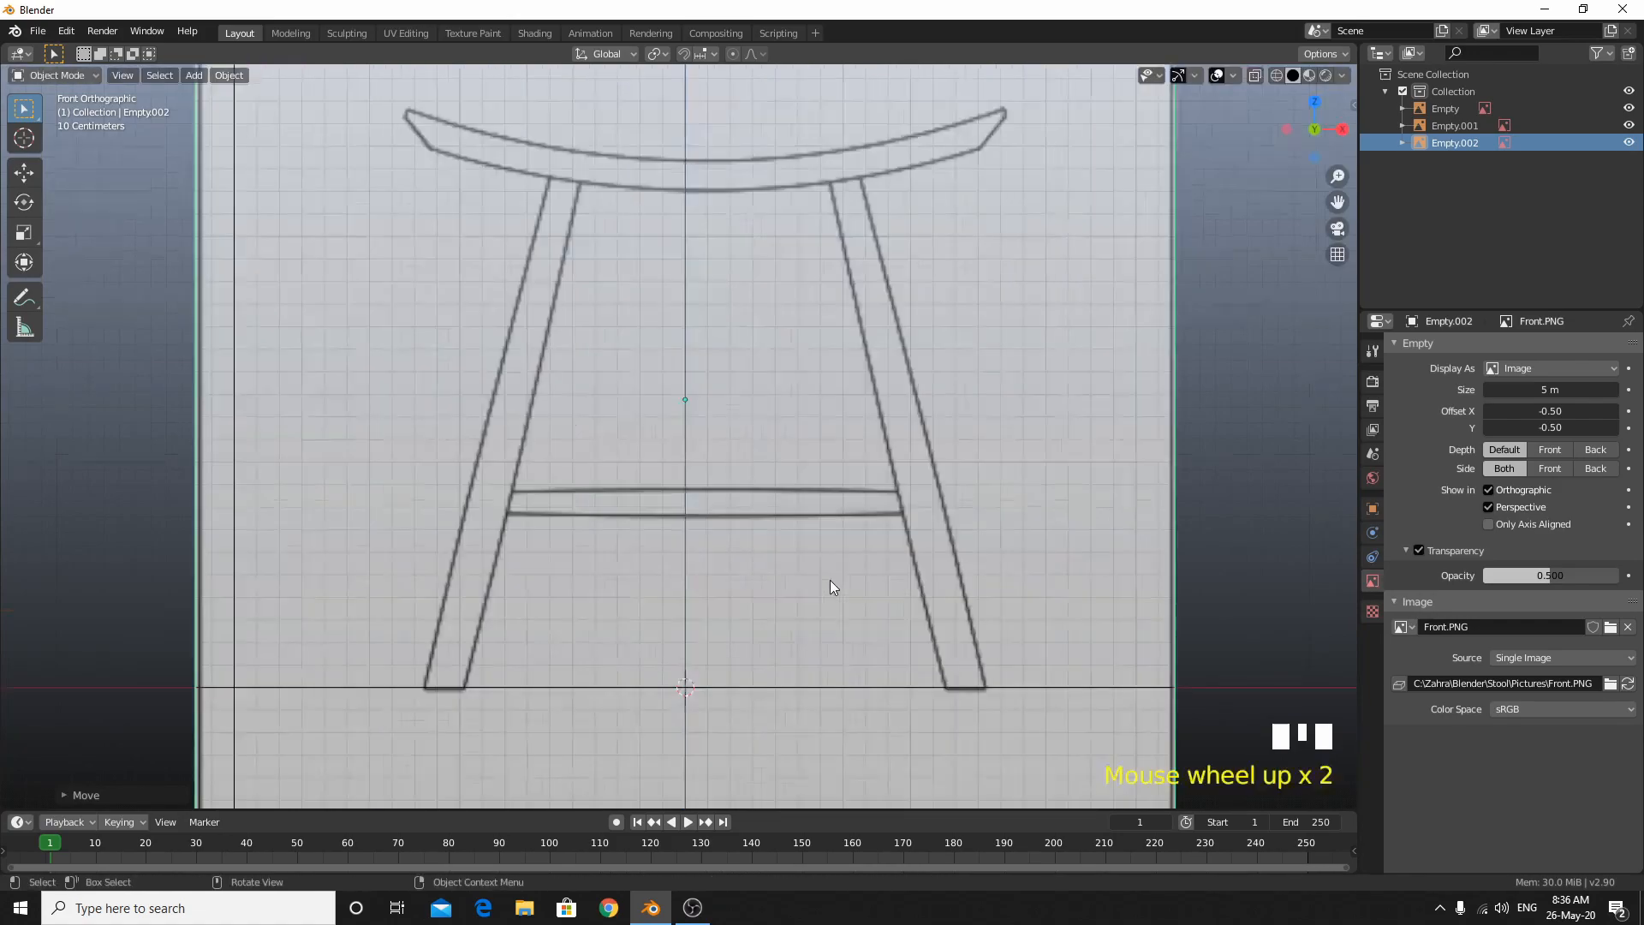
shift+middle_drag(772, 584, 988, 435)
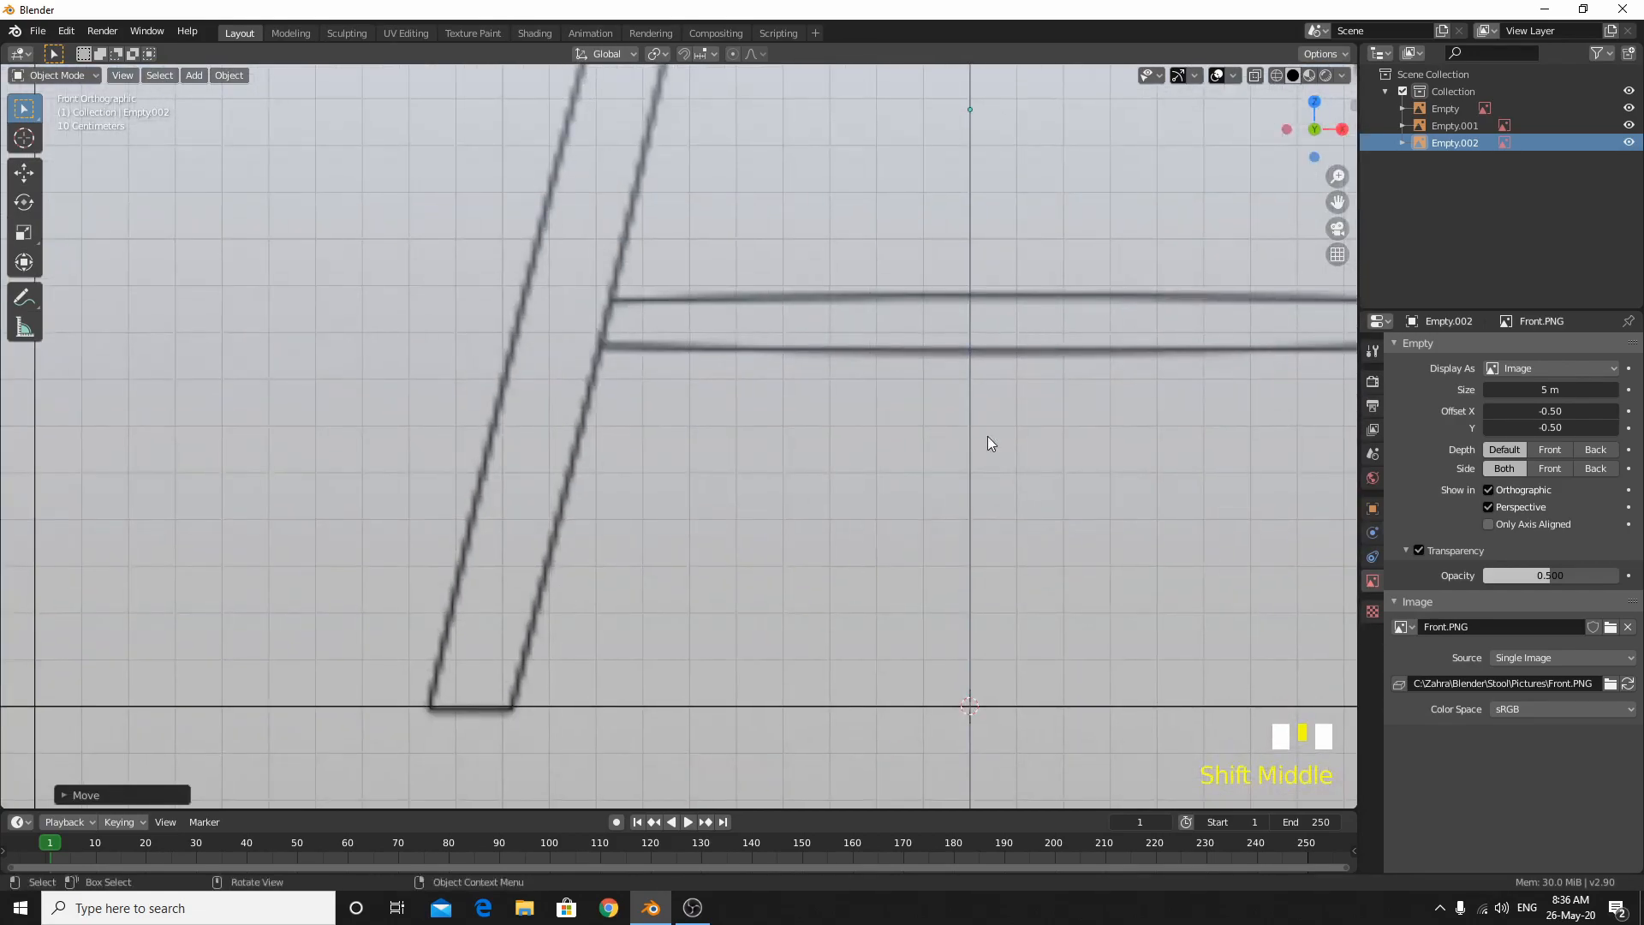
key(g)
key(z)
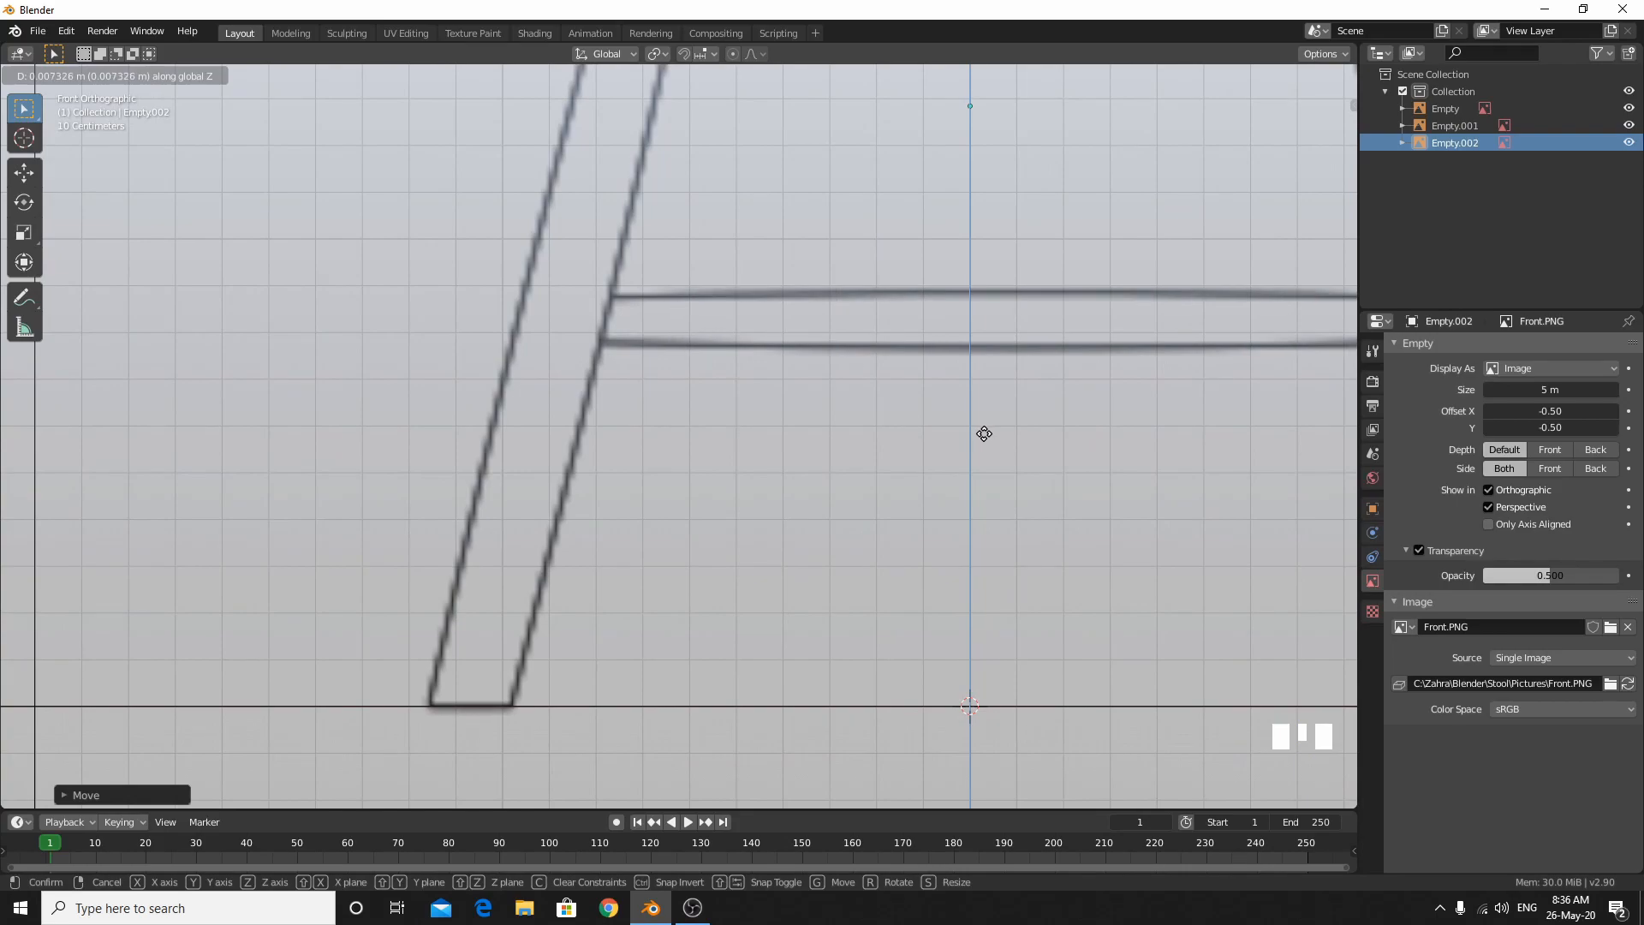
click(993, 441)
In top view, move the front reference image about 2 m in the positive Y direction, clear of the stool outline.
scroll(1030, 464, down, 9)
middle_drag(921, 354, 720, 474)
key(KP_7)
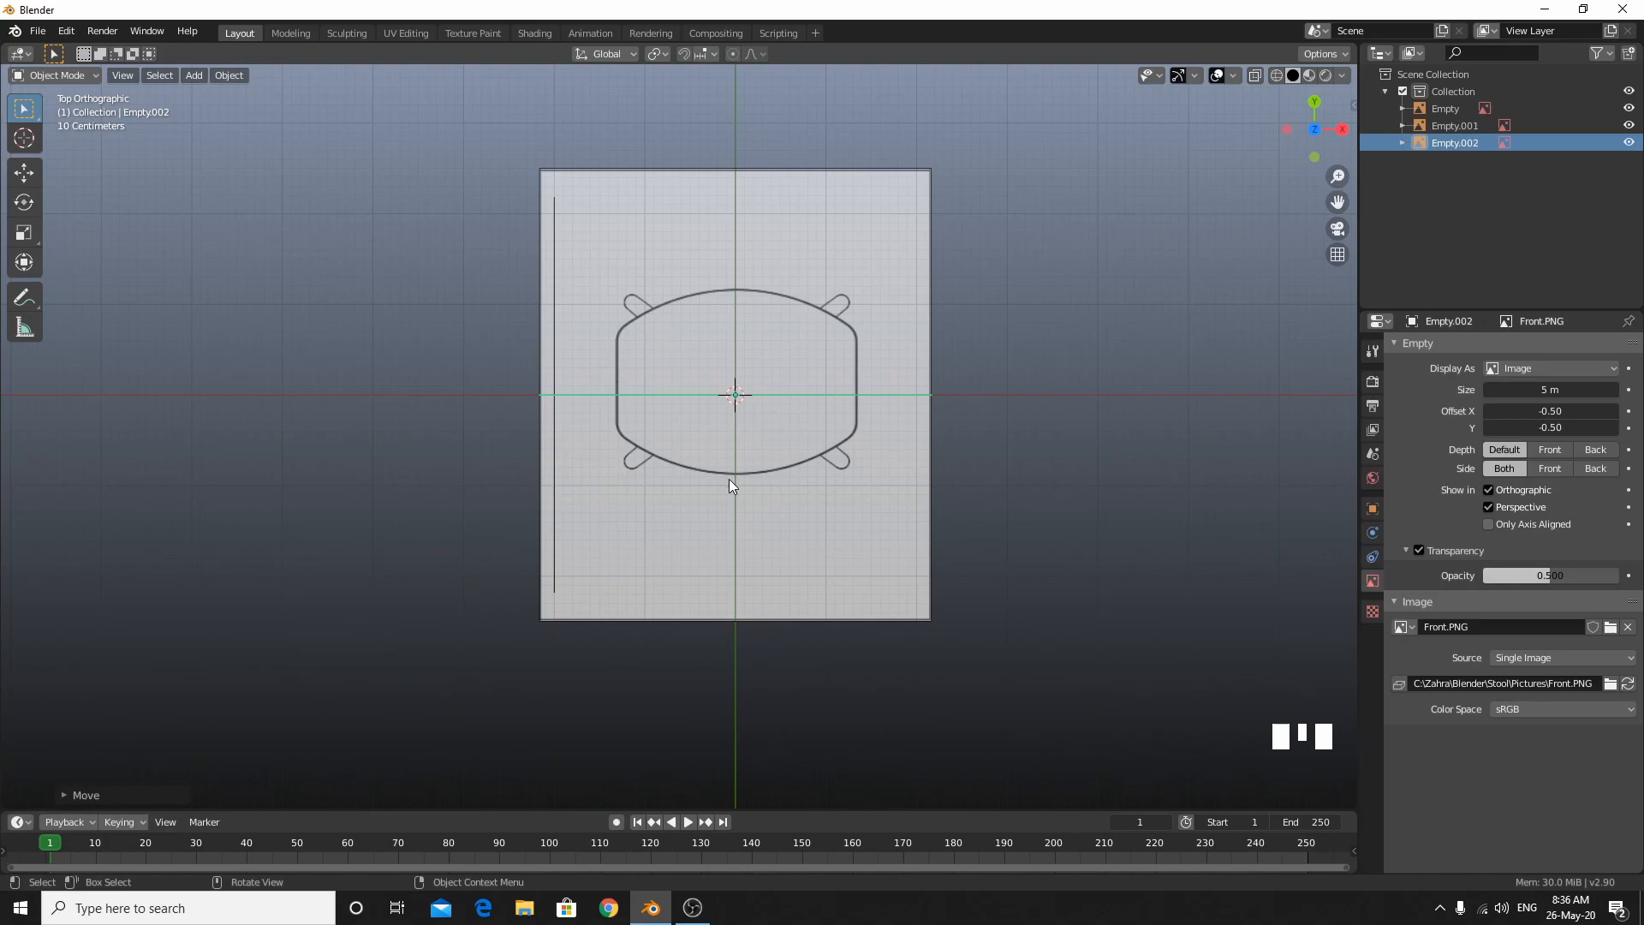
key(g)
middle_click(729, 478)
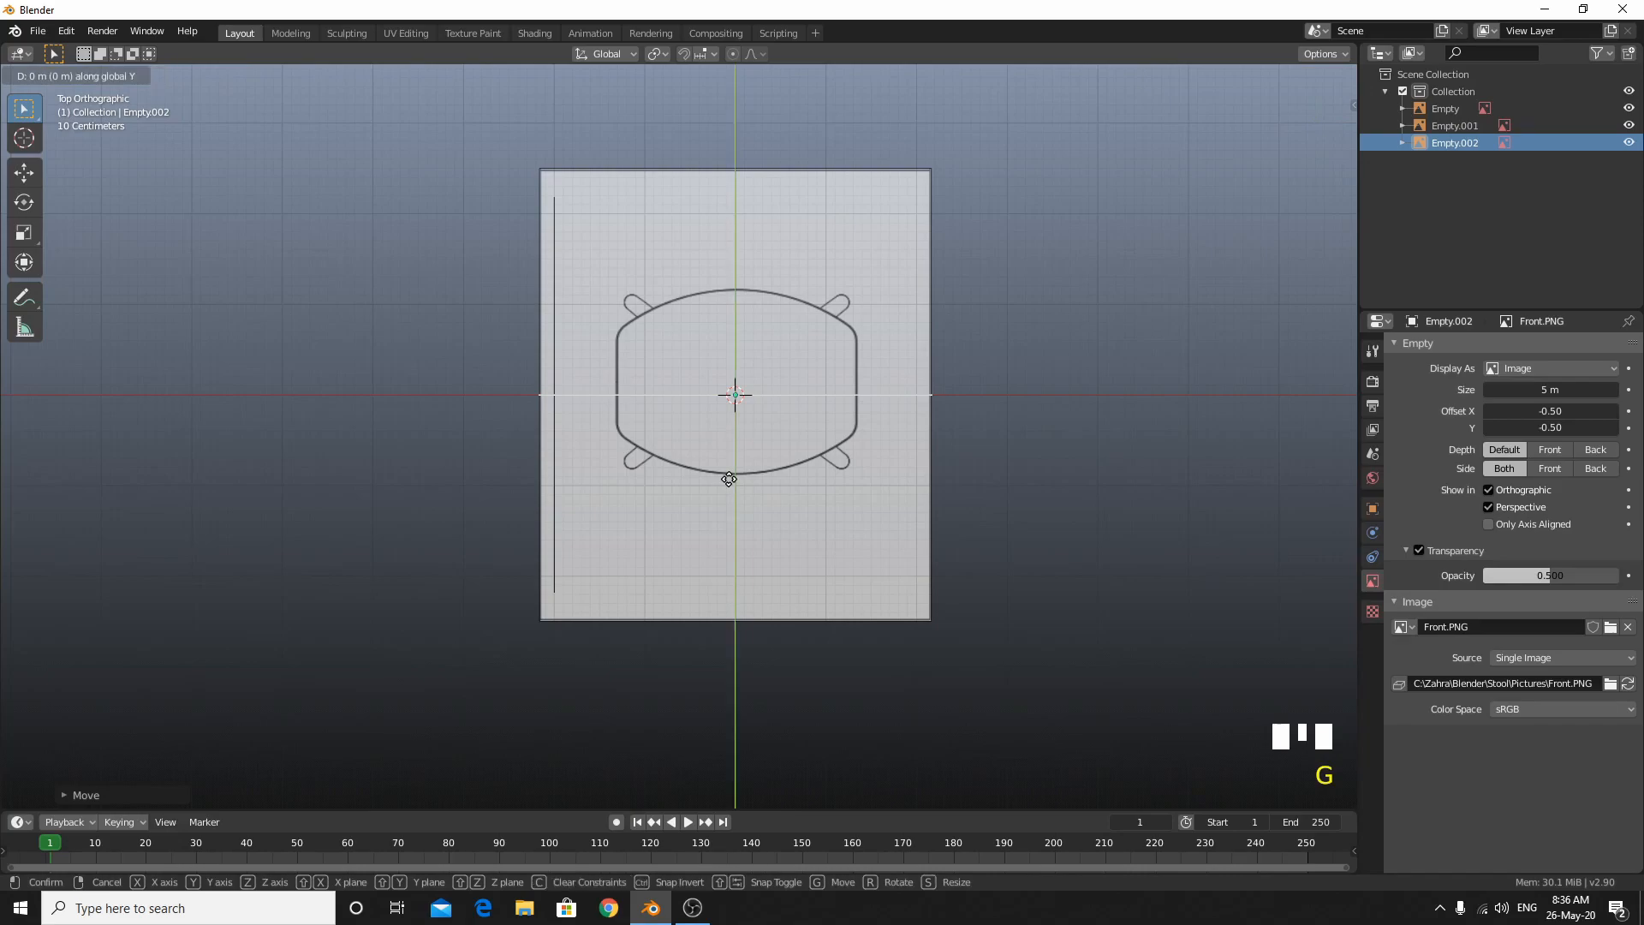
click(749, 296)
middle_drag(943, 382, 878, 235)
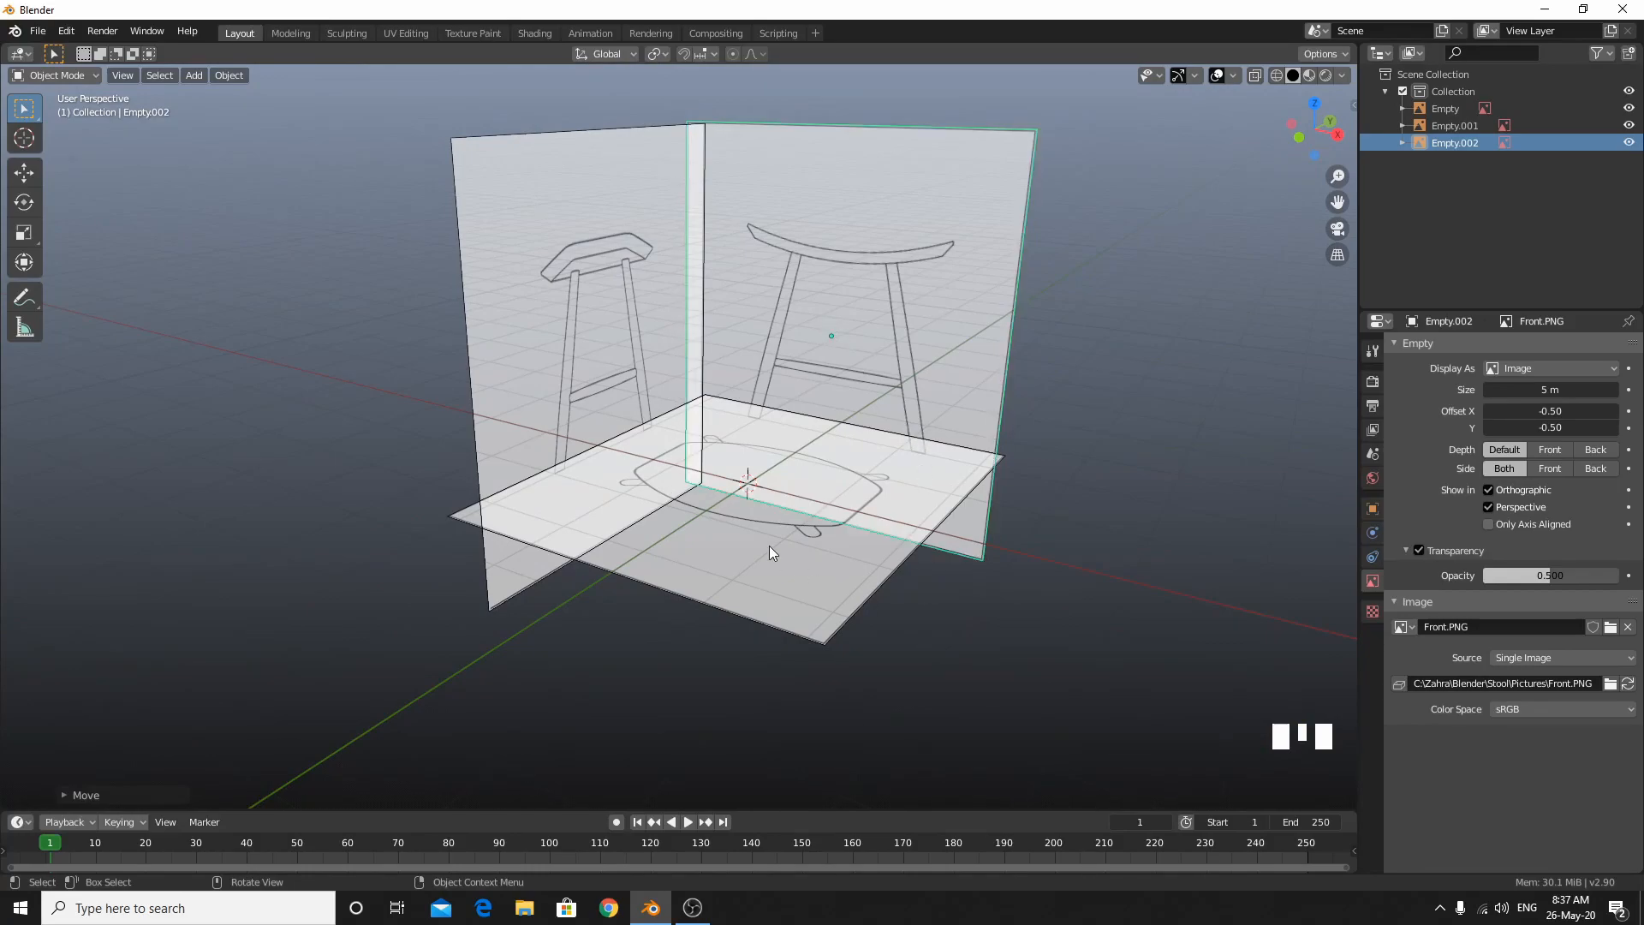
middle_drag(875, 412, 689, 497)
In the right orthographic view, add a mesh cube at the world origin.
key(KP_7)
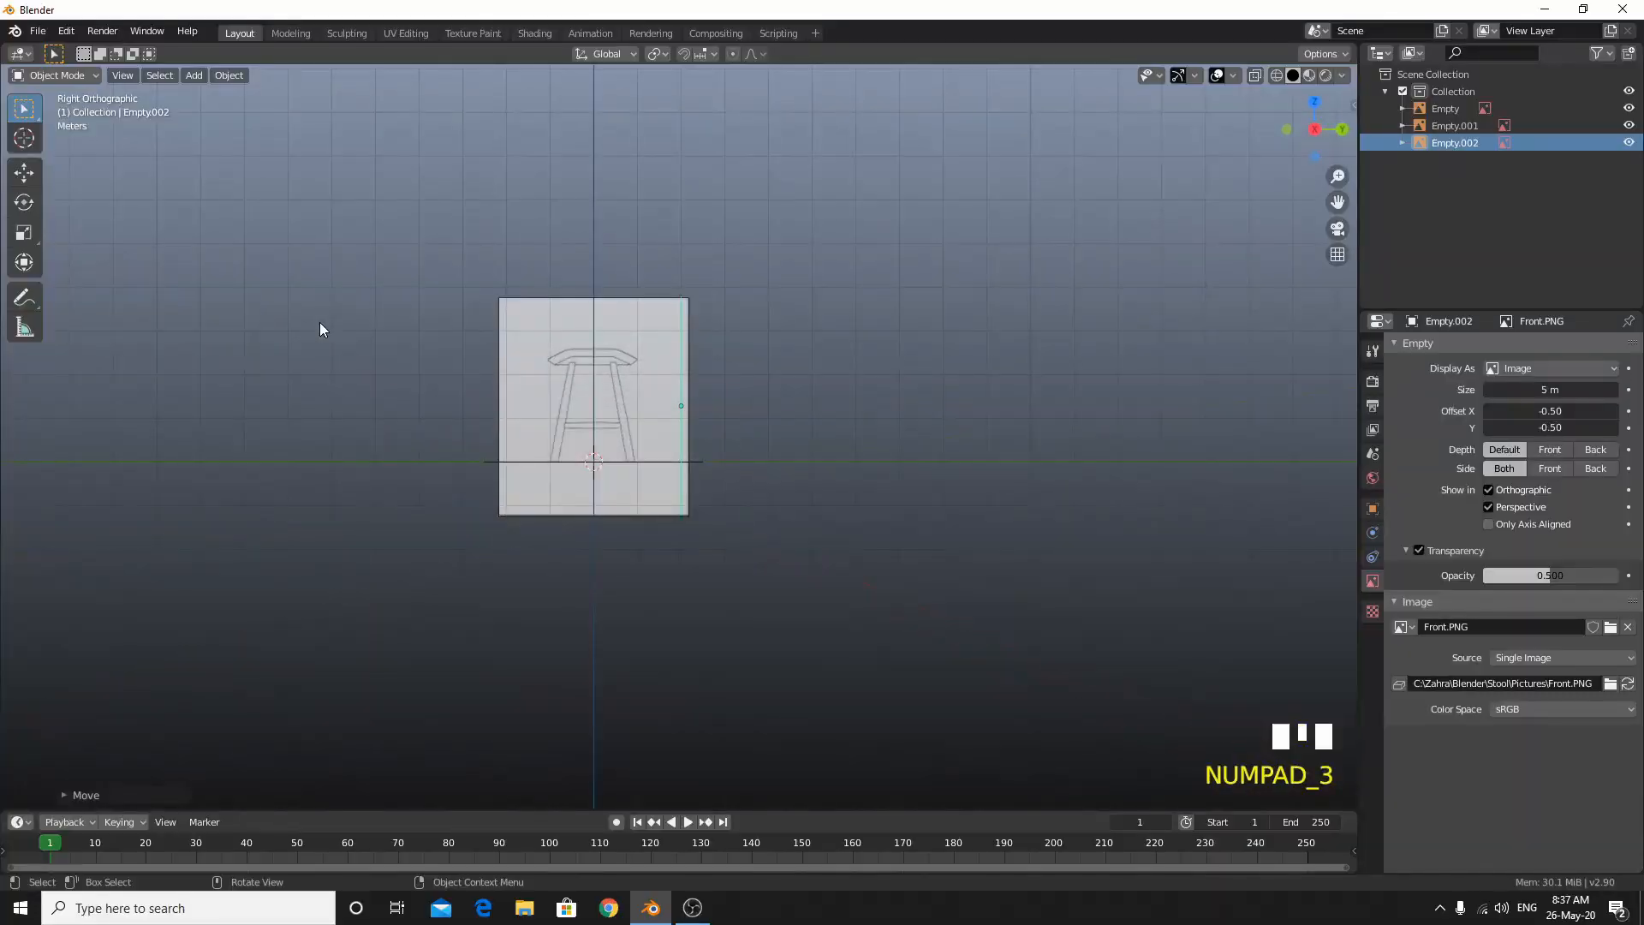
scroll(320, 322, up, 9)
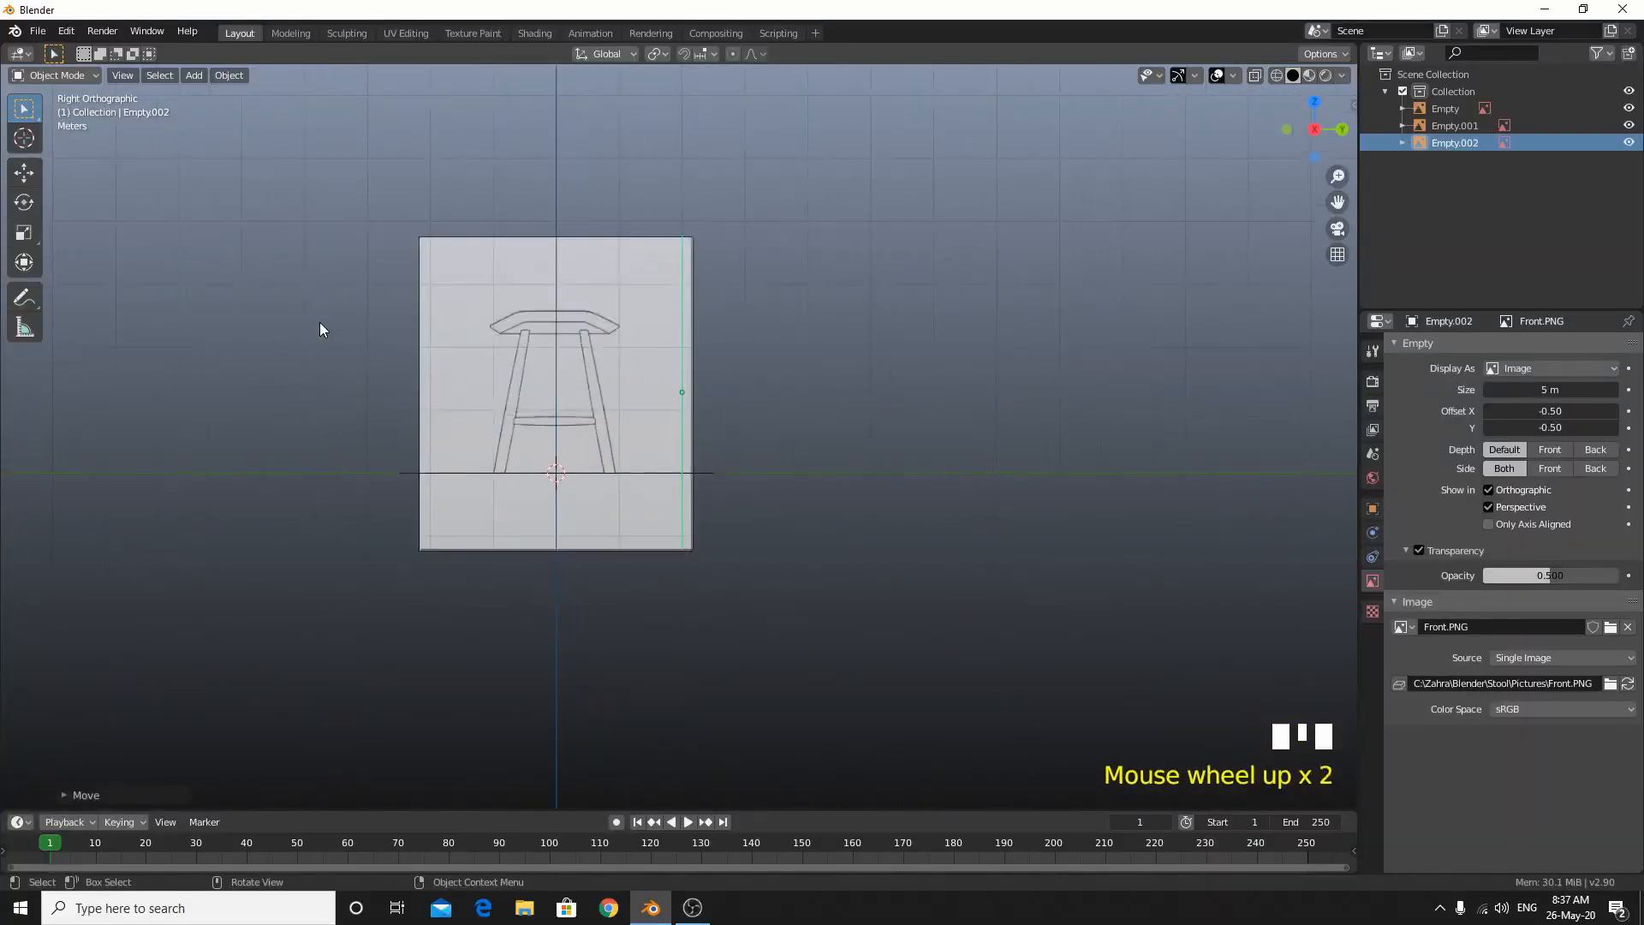
scroll(385, 370, up, 1)
shift+middle_drag(432, 395, 1015, 480)
scroll(967, 514, up, 4)
shift+middle_drag(926, 539, 753, 322)
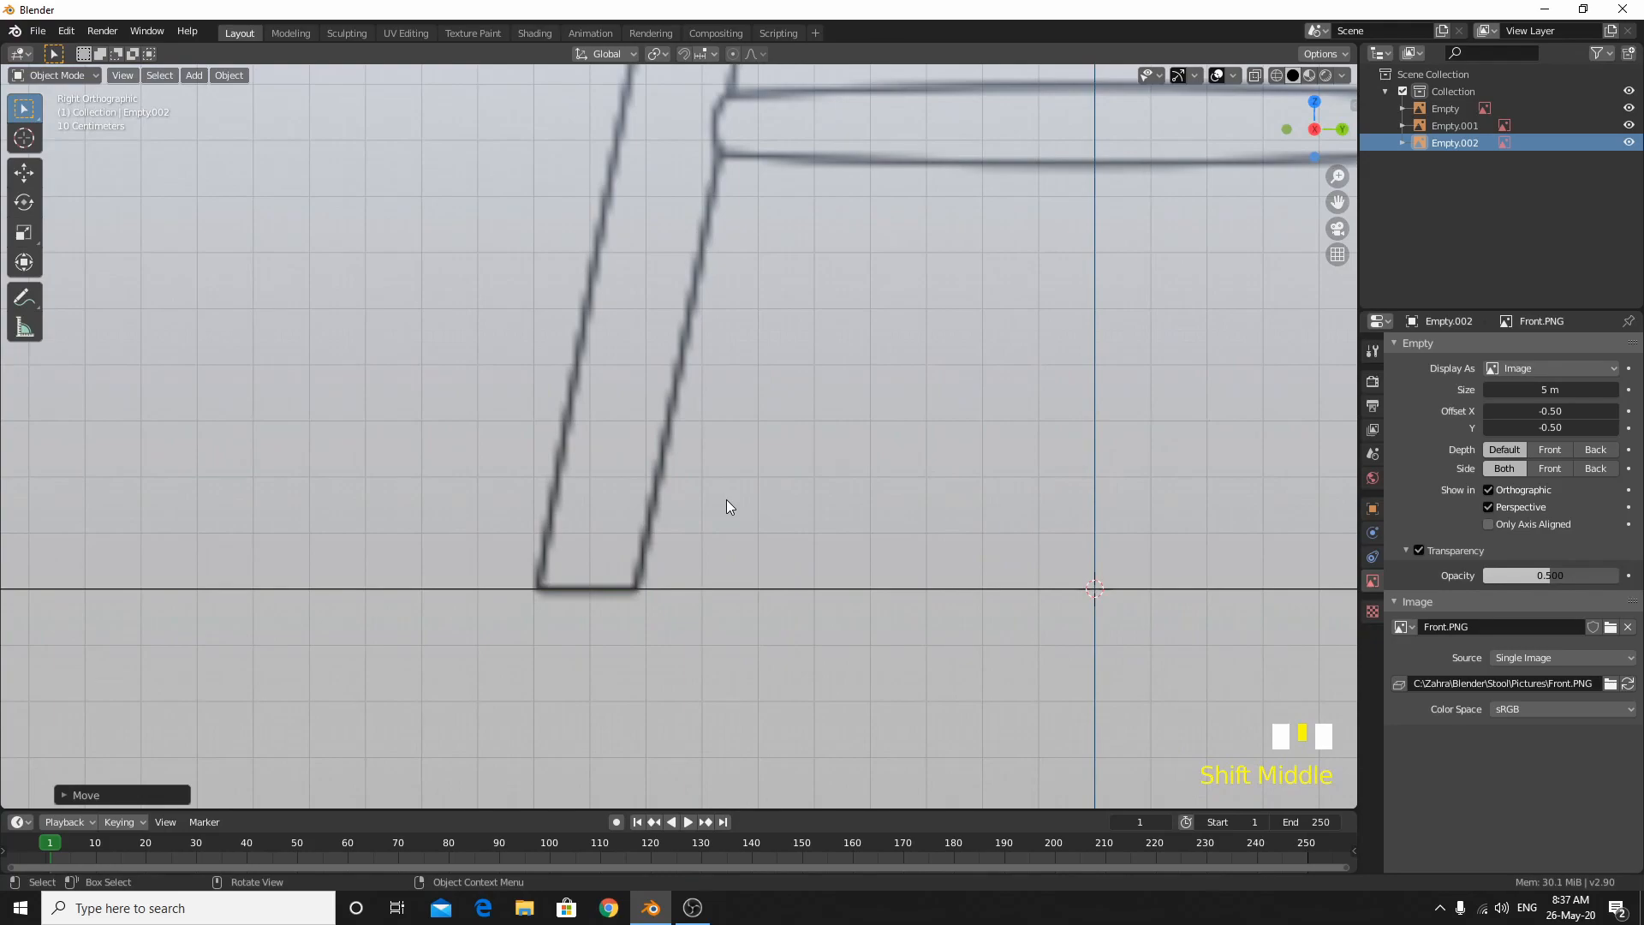
key(shift+a)
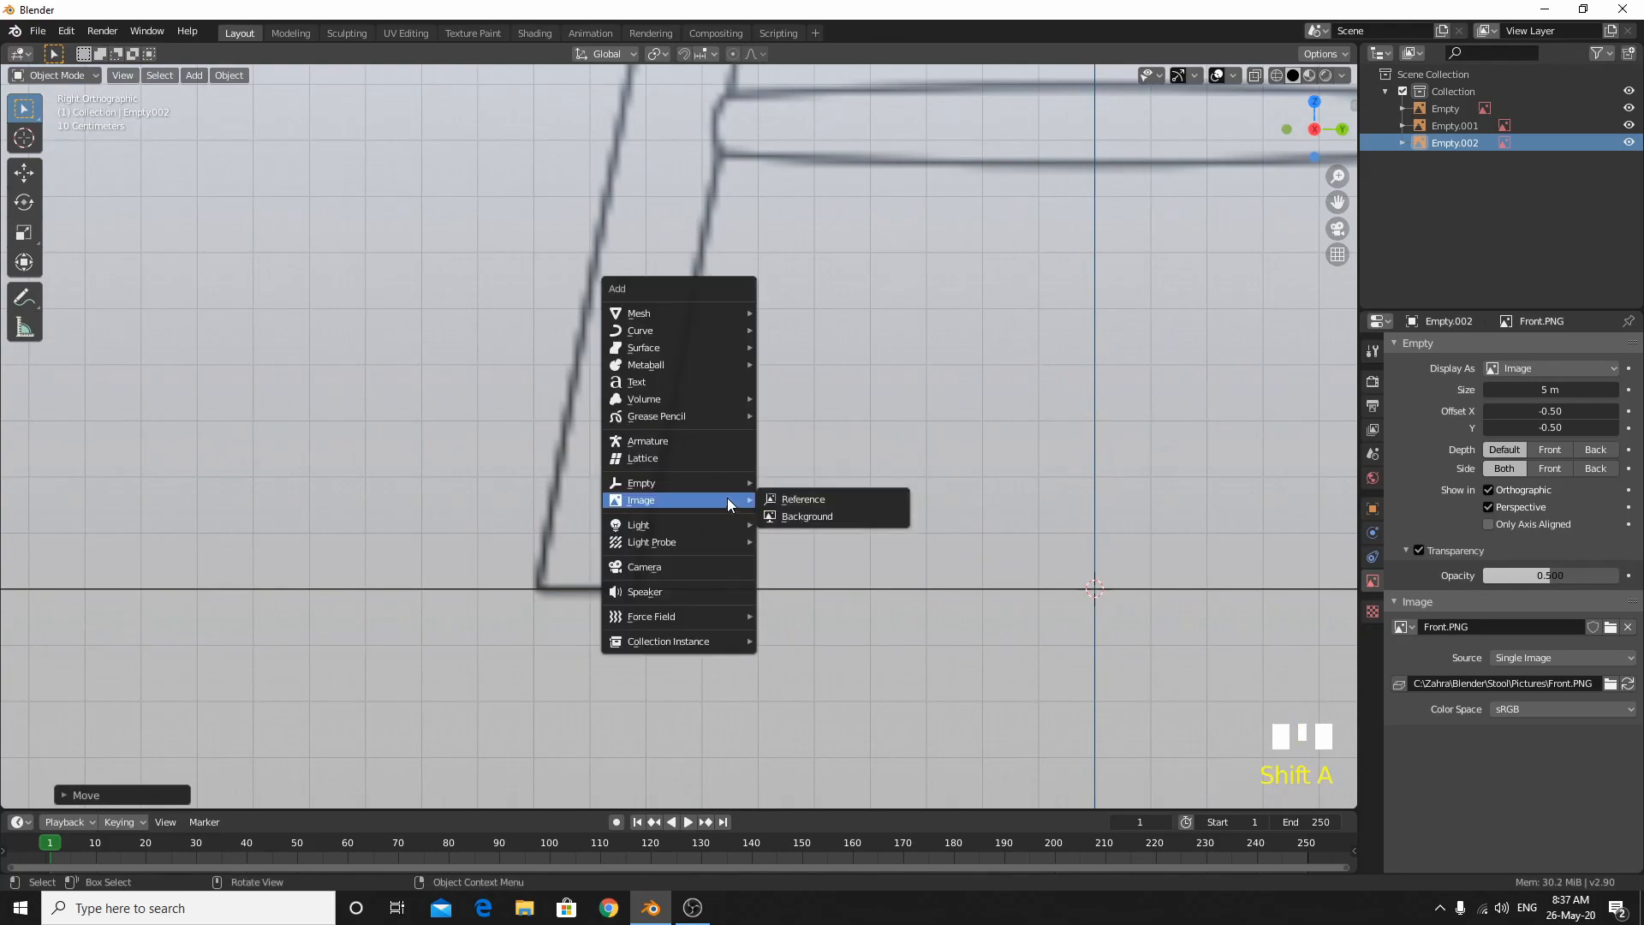
mouse_move(685, 314)
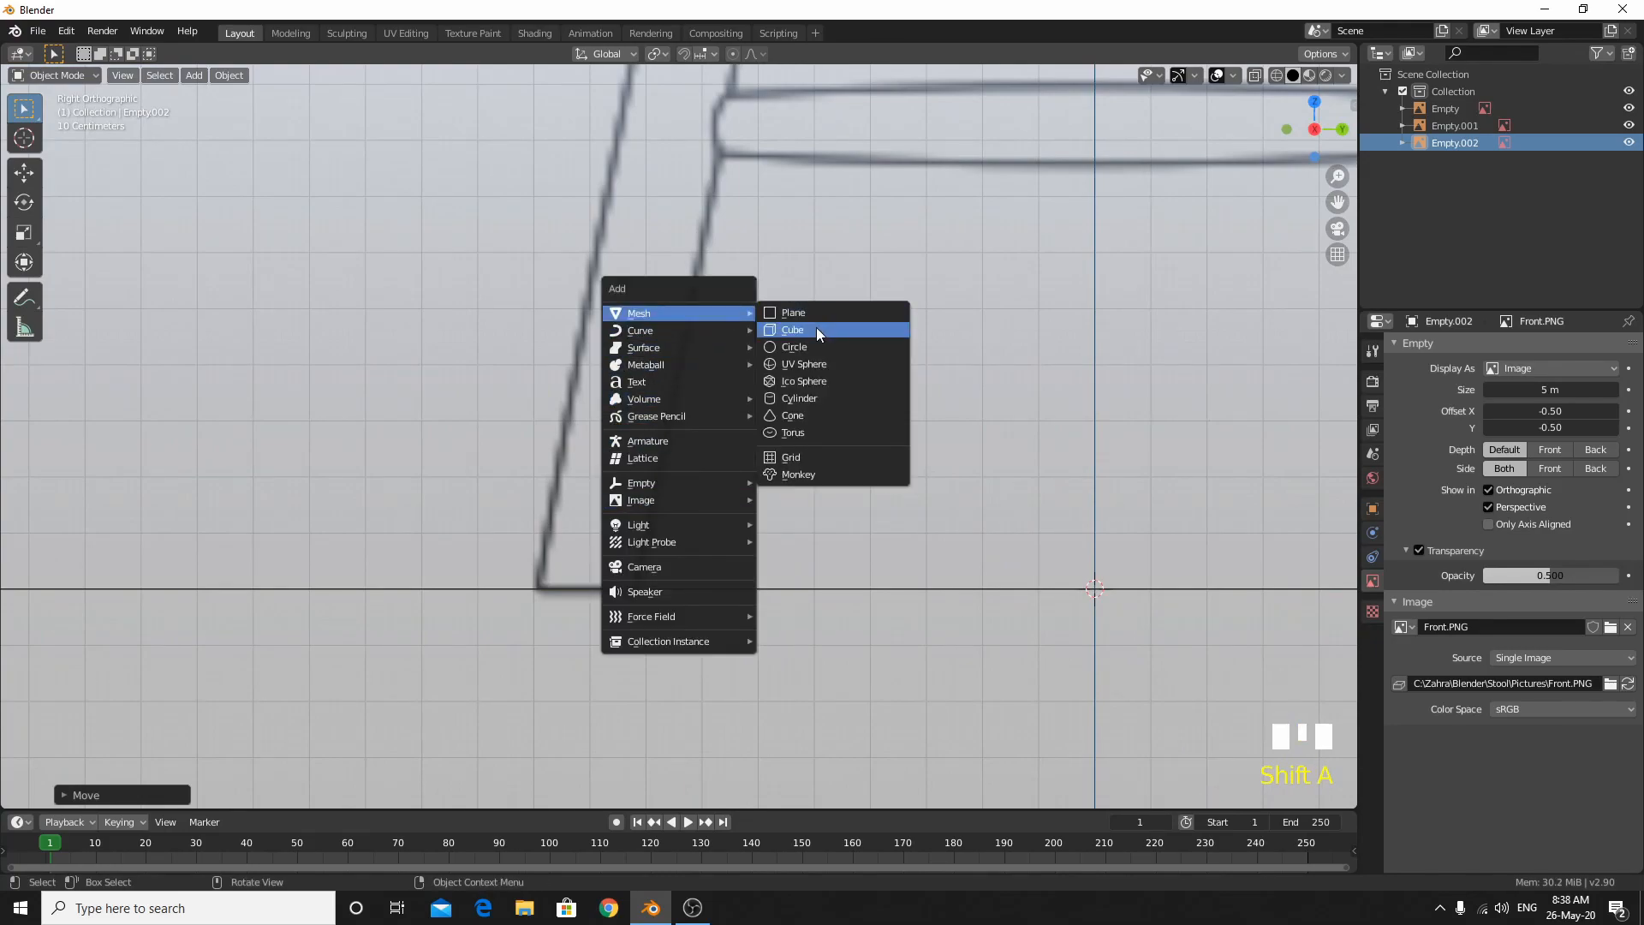
click(815, 329)
Select the cube, turn on X-ray and show it in wireframe so the side drawing can be seen through it.
scroll(921, 514, down, 6)
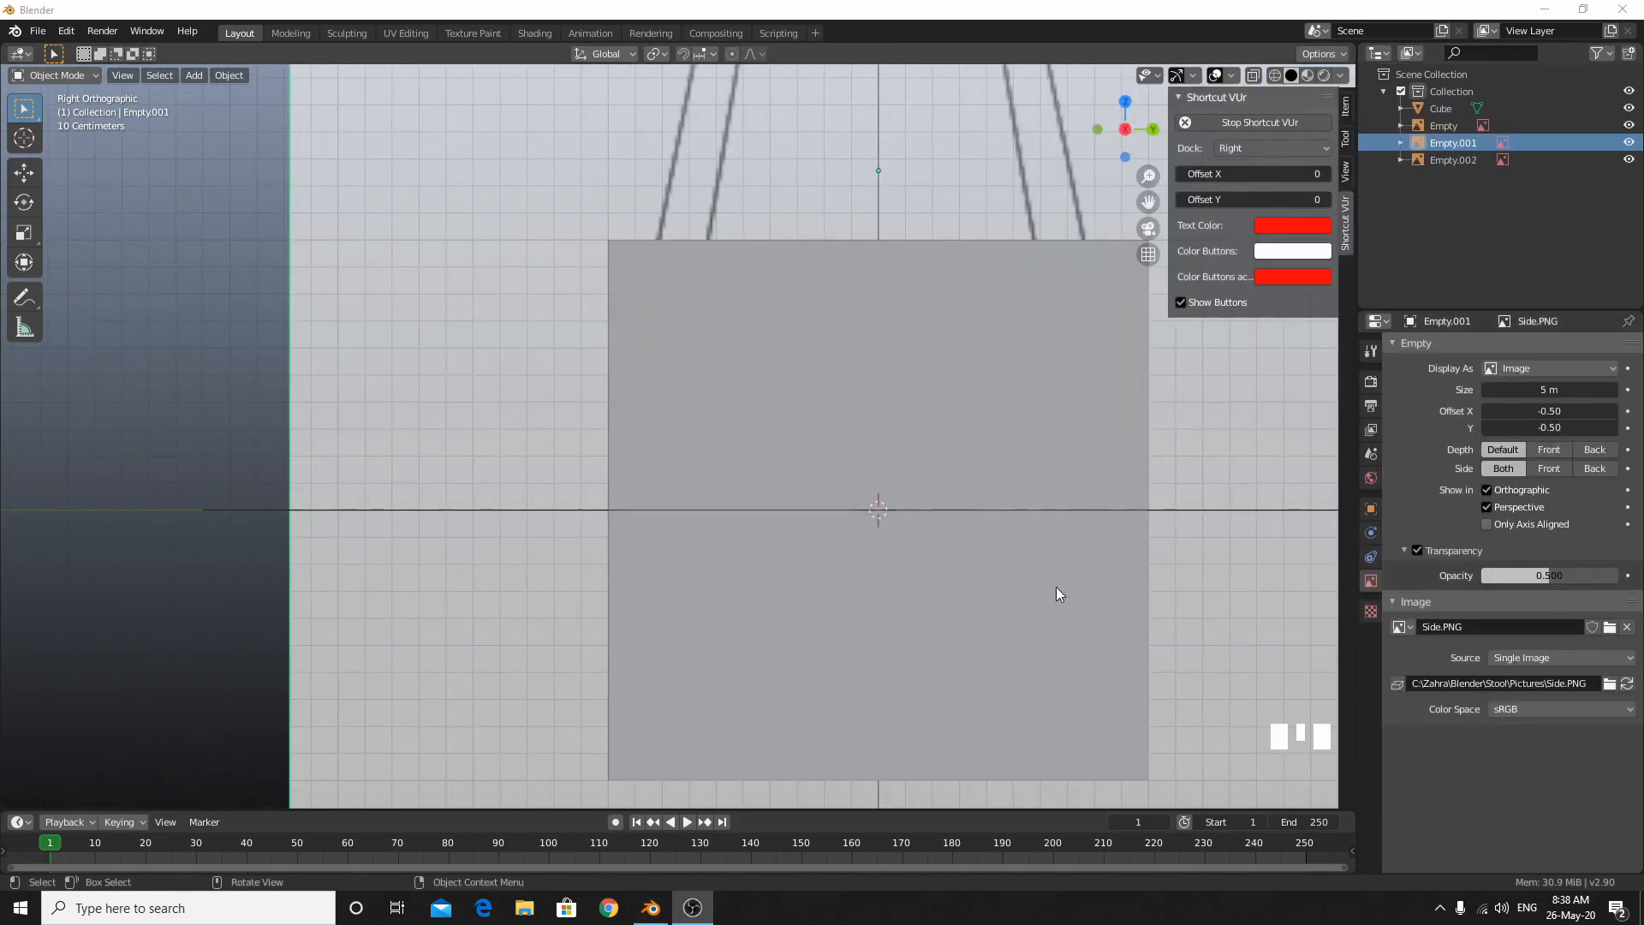
scroll(936, 408, down, 3)
scroll(937, 416, up, 6)
scroll(949, 398, down, 4)
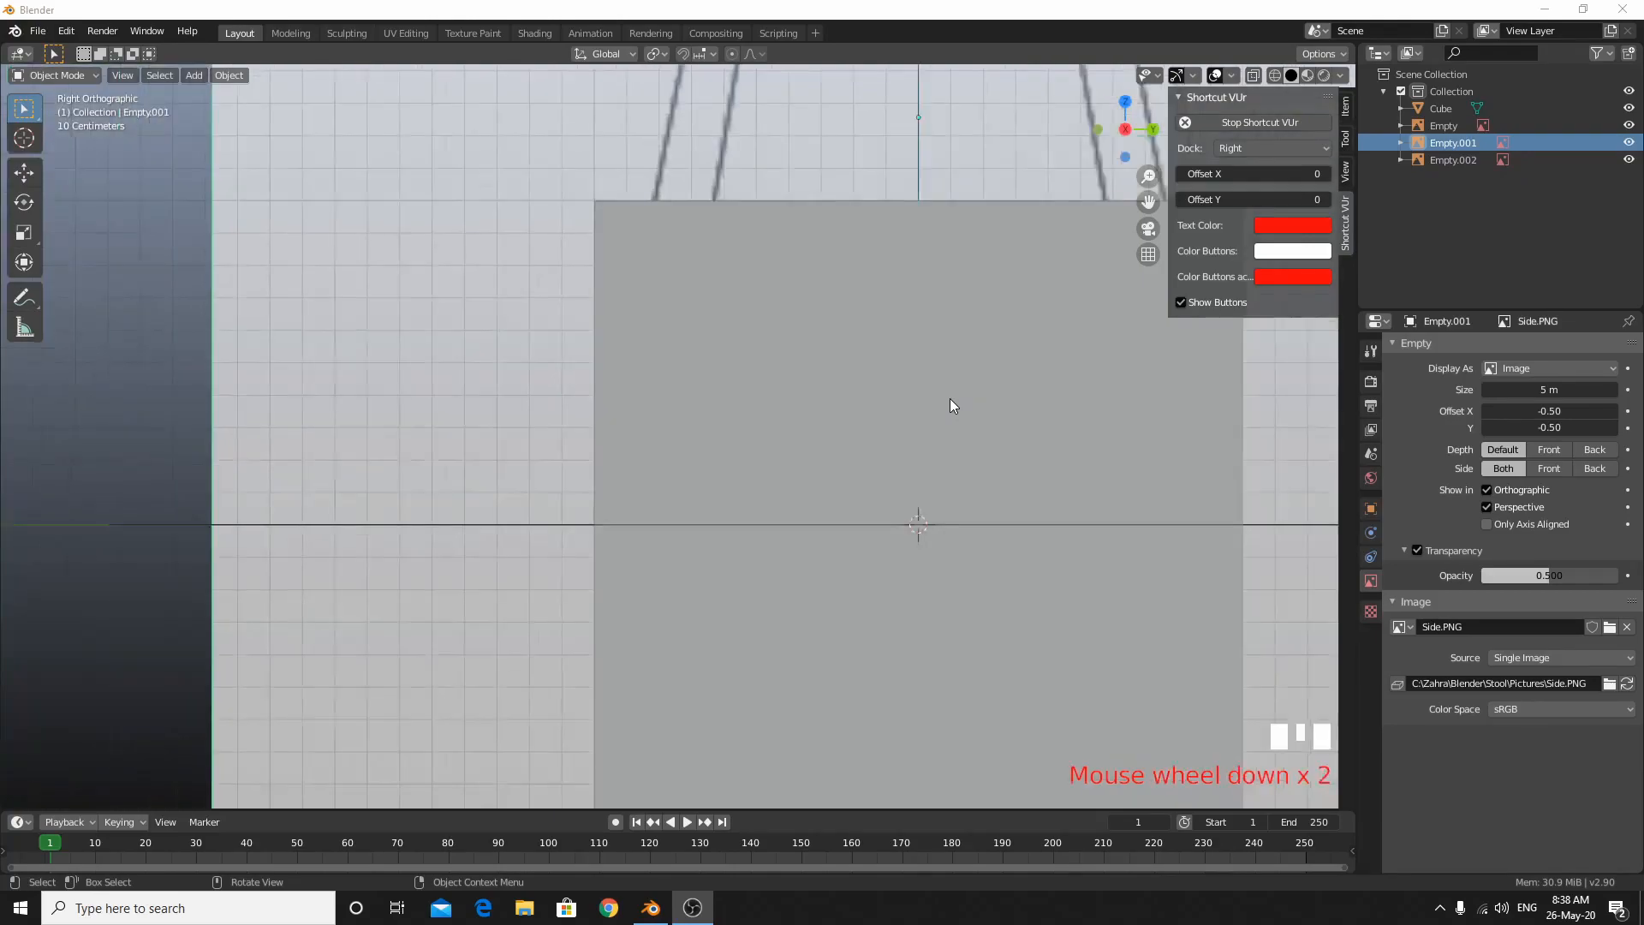
click(854, 346)
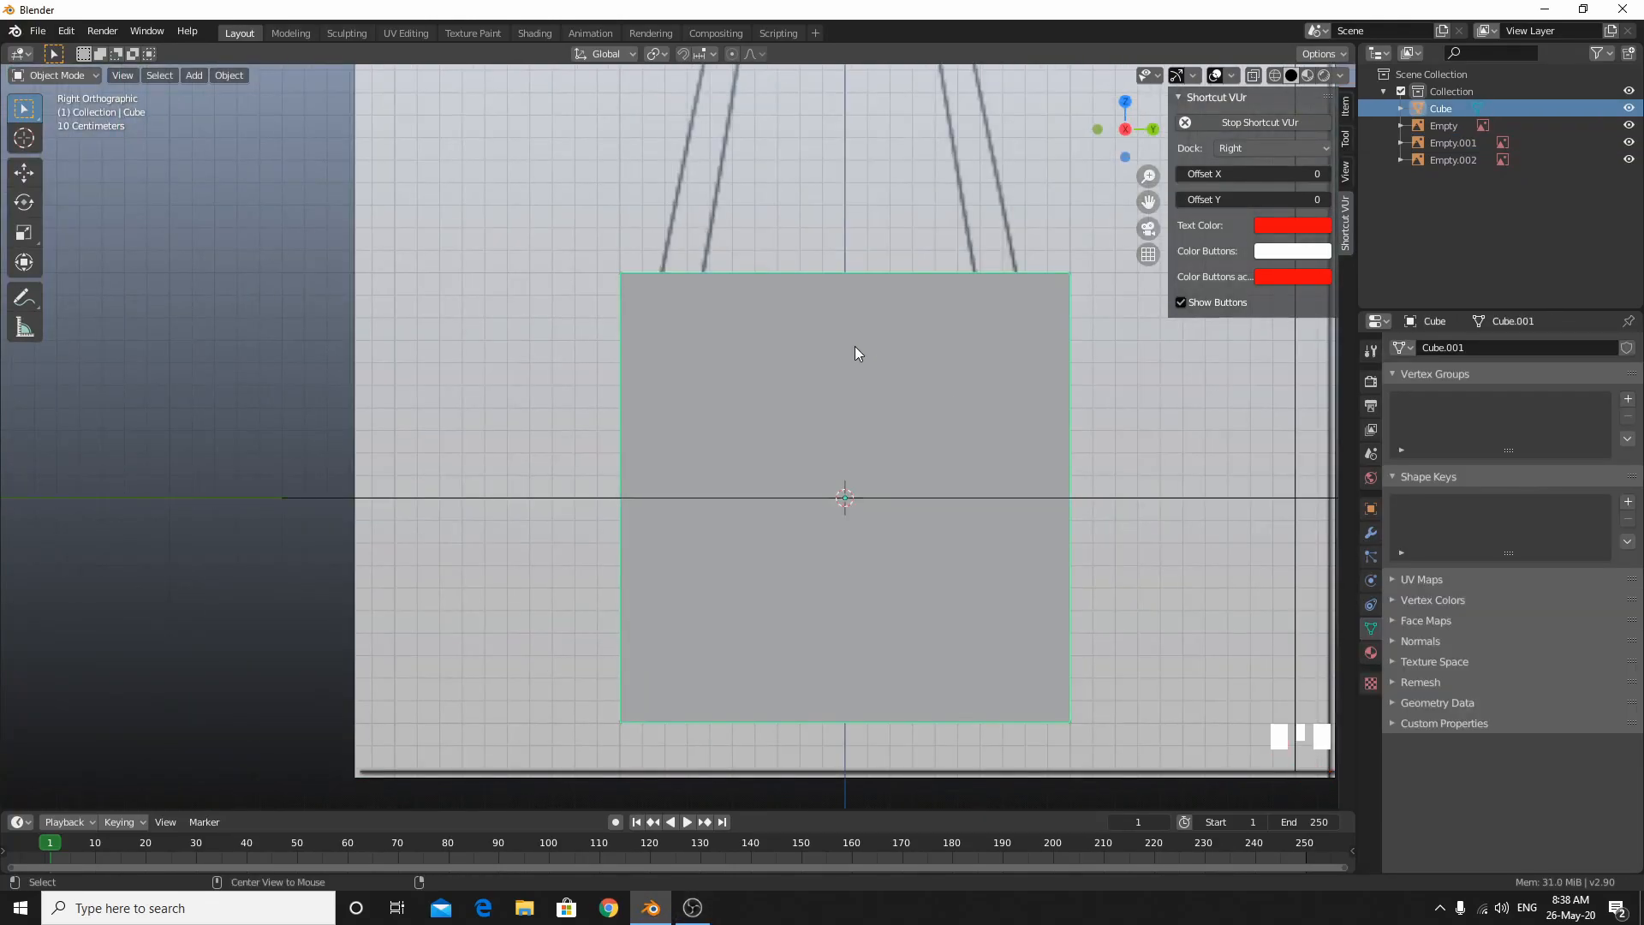
key(alt+z)
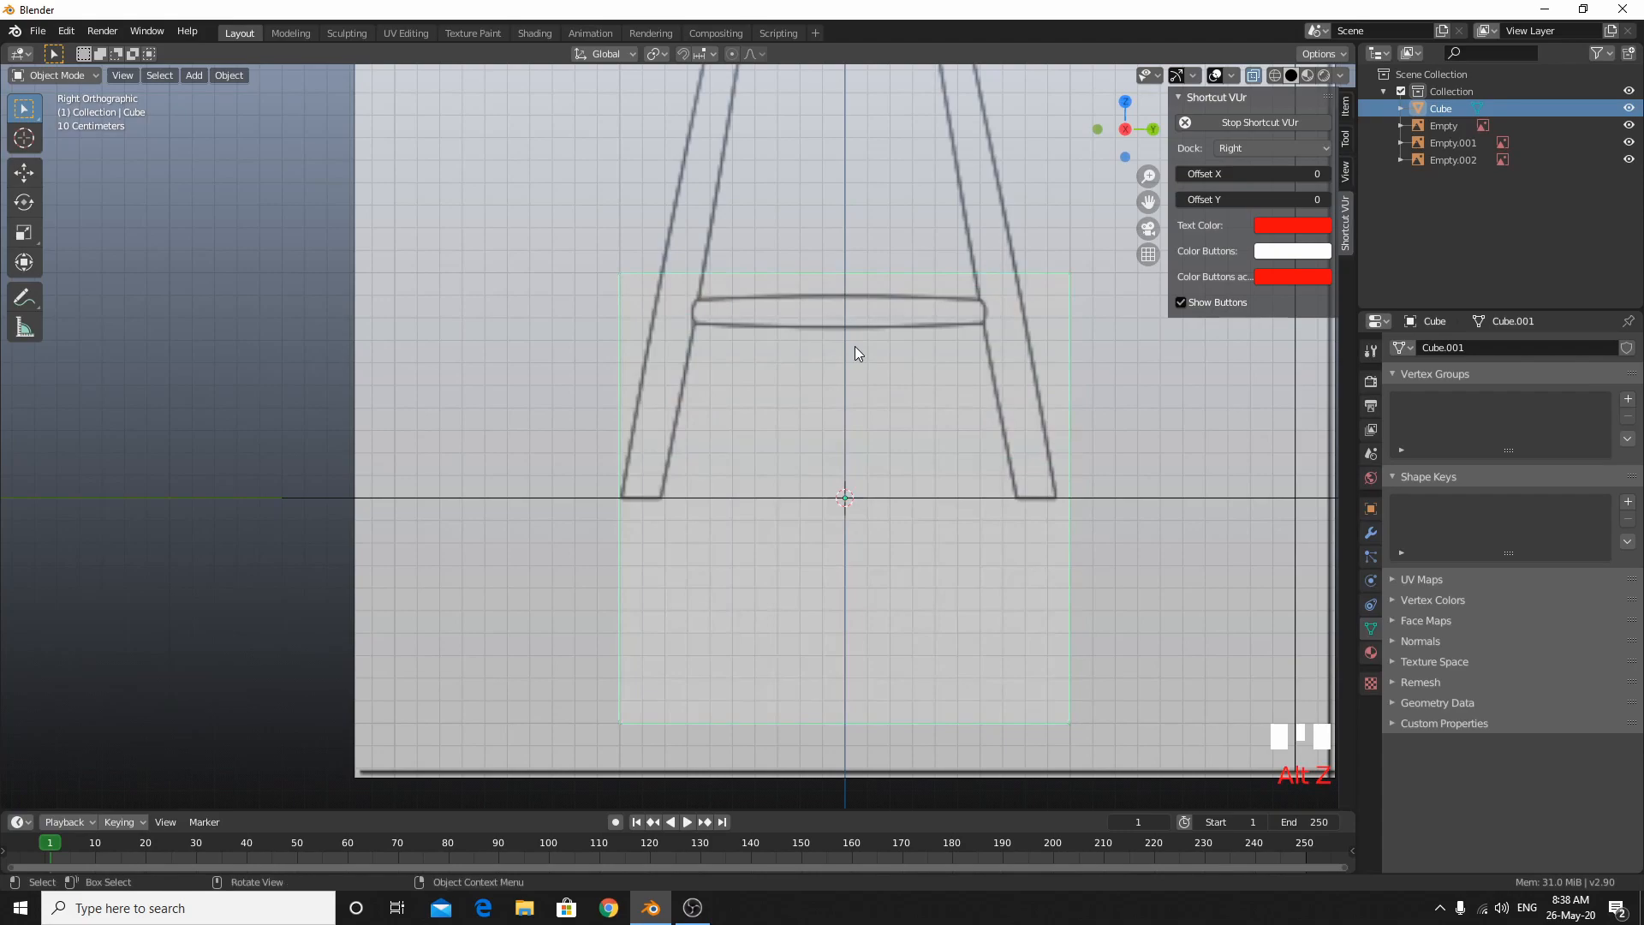
key(z)
click(731, 342)
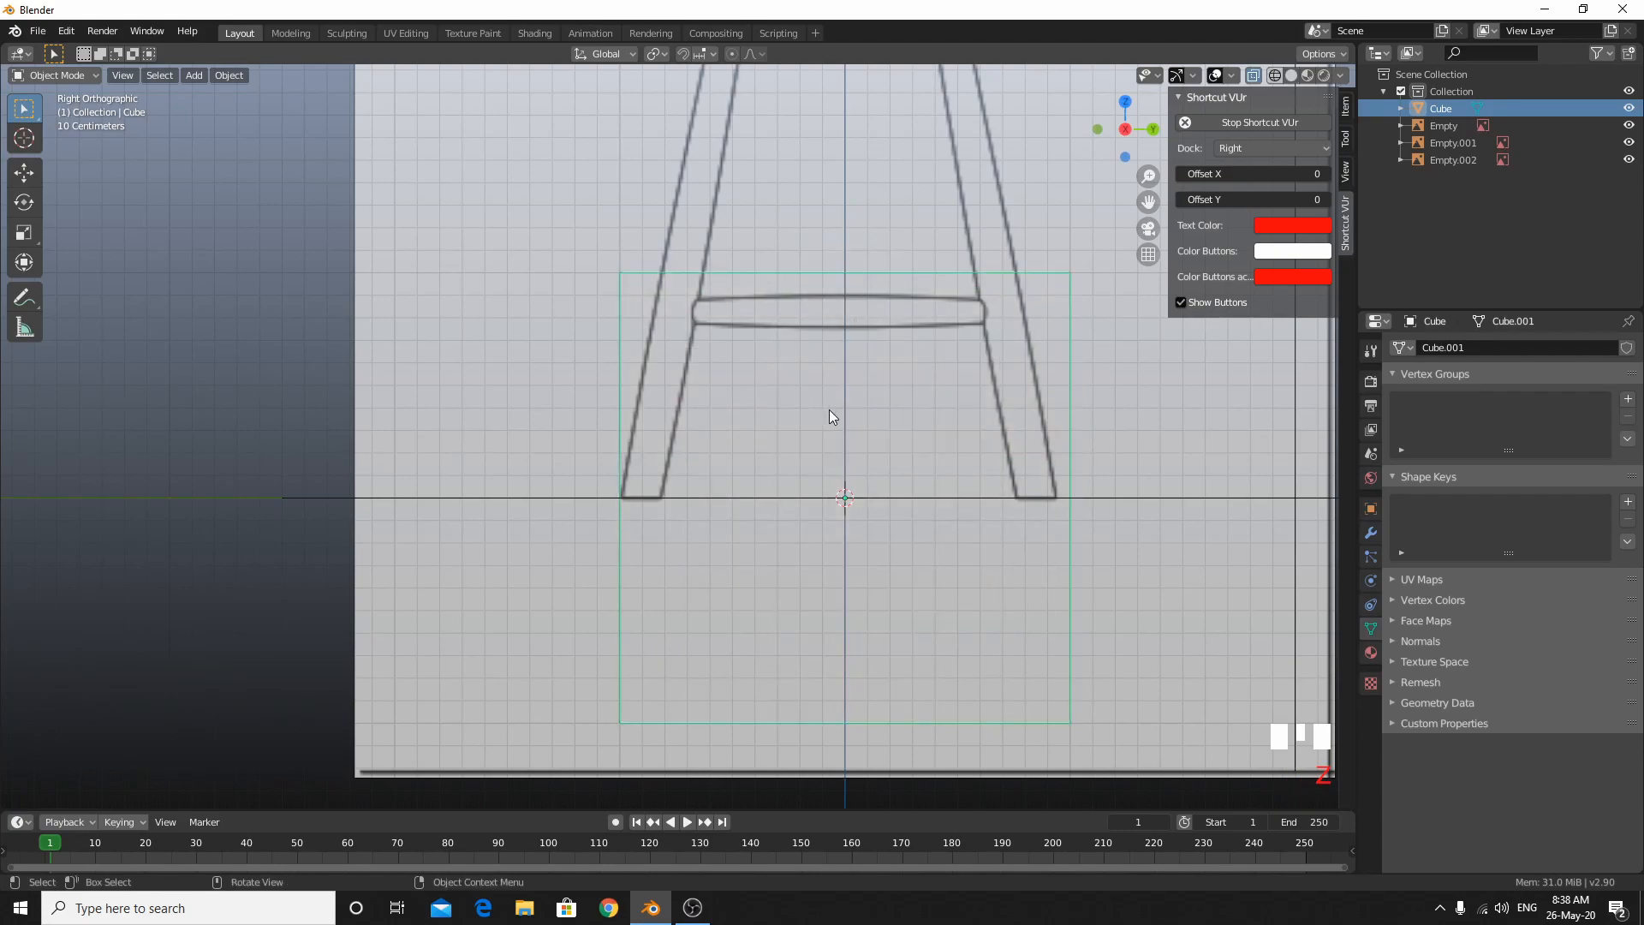
Scale the cube down uniformly to about 0.18 m, roughly the width of the stool leg's foot.
scroll(852, 407, up, 6)
key(s)
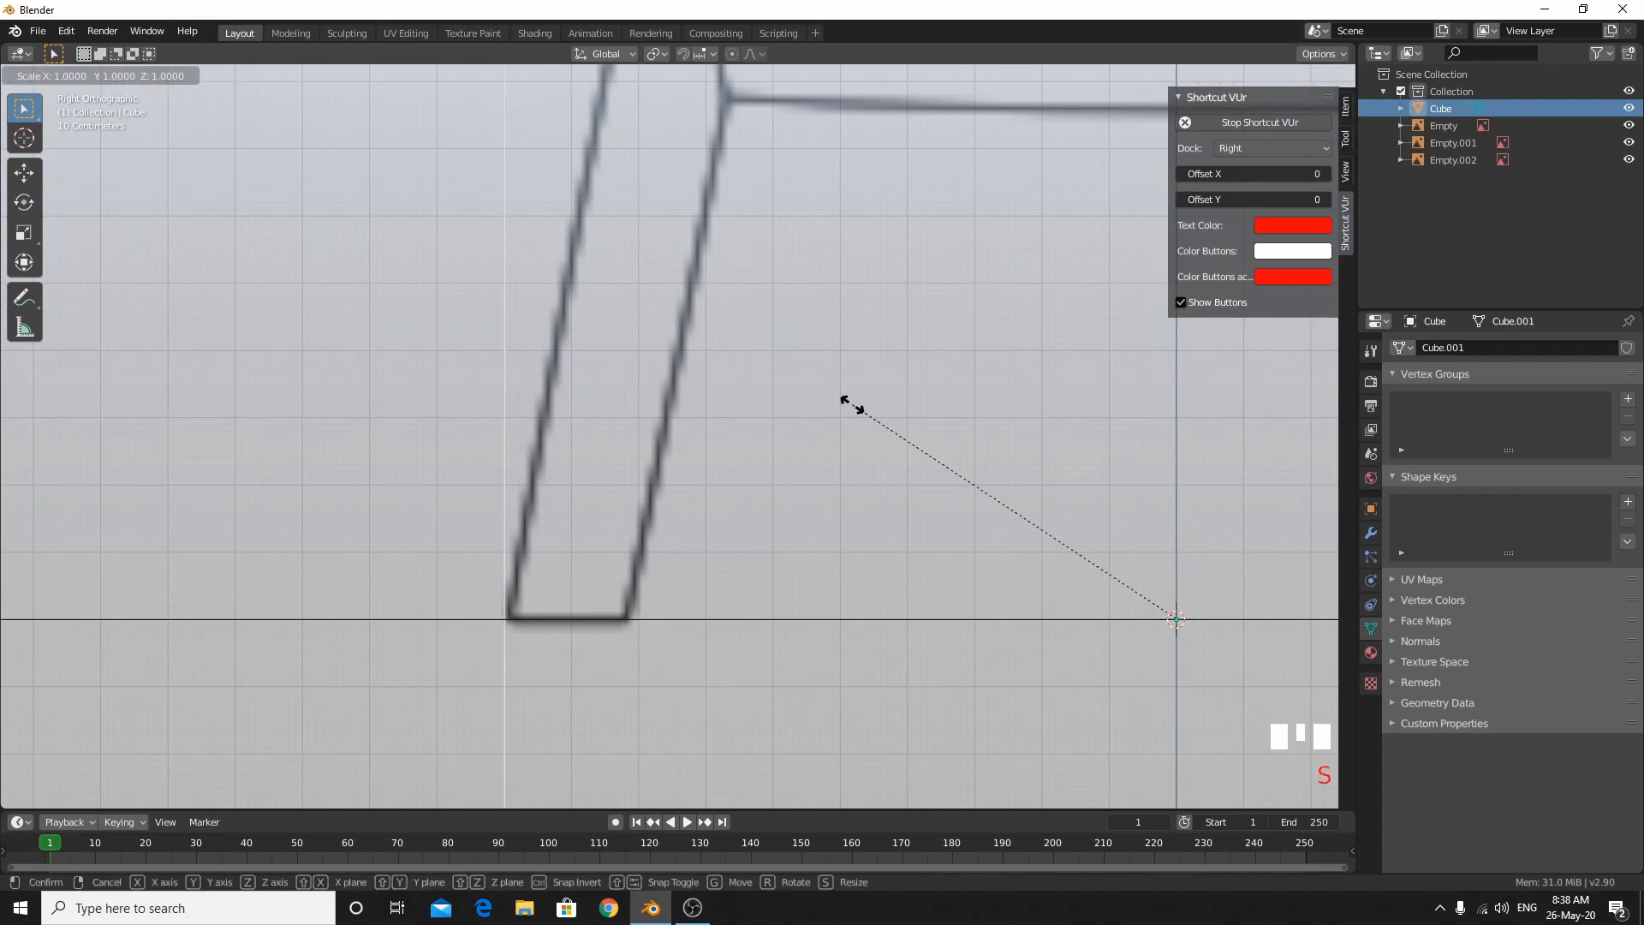
click(1203, 643)
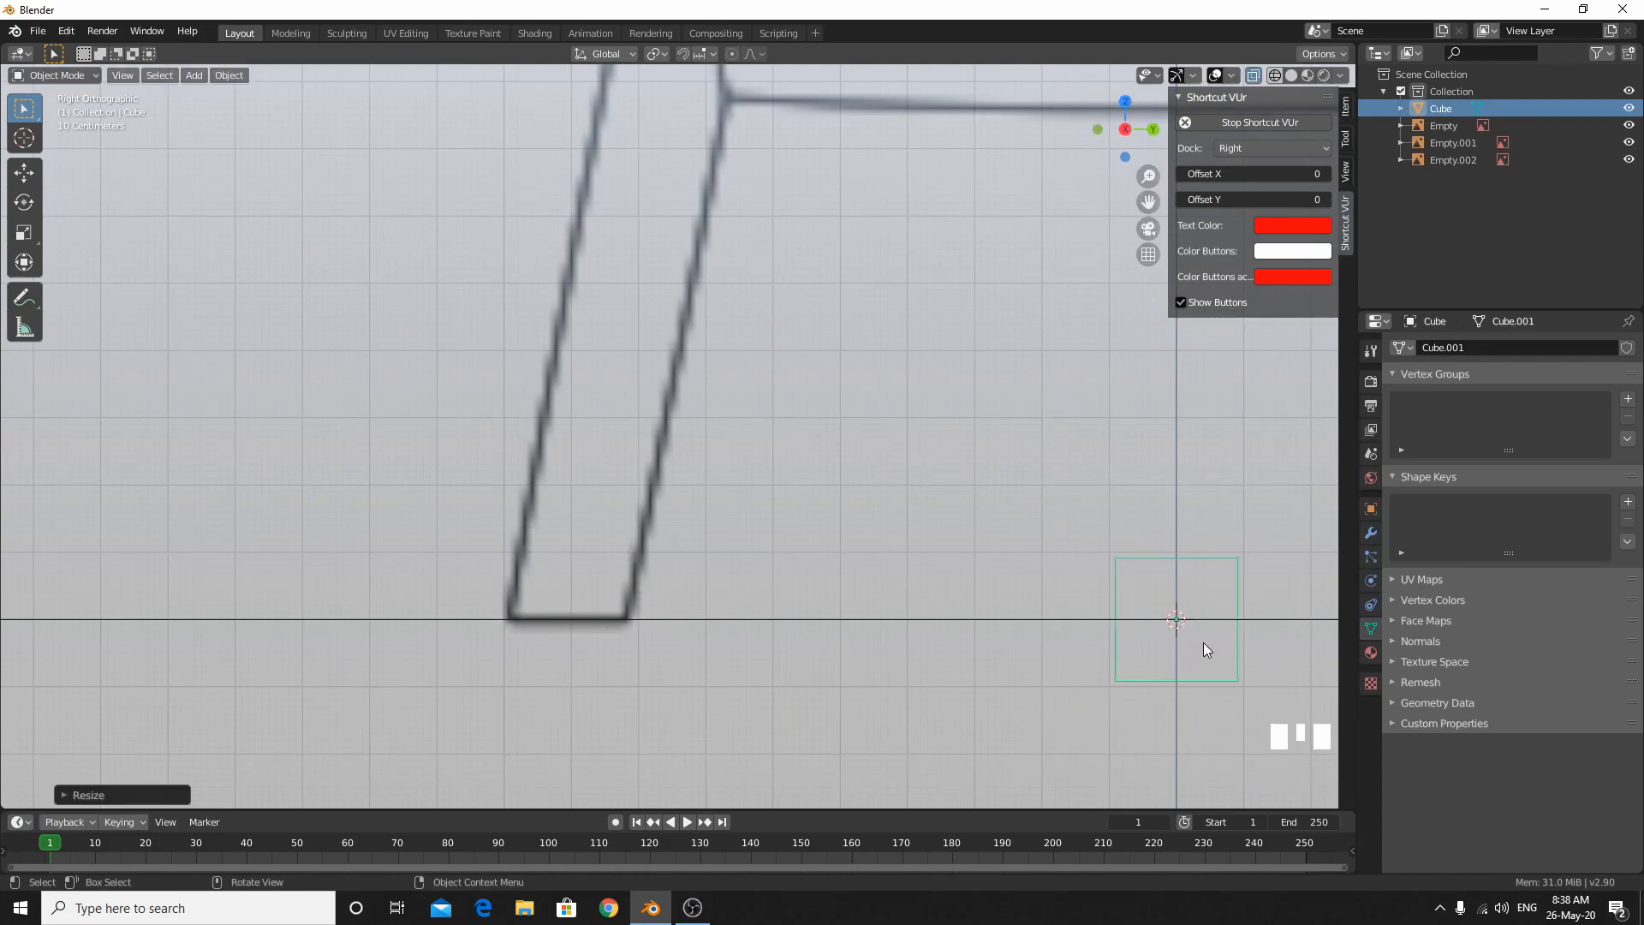
Raise the cube about 0.09 m onto the ground line and move it about 0.9 m along negative Y onto the leg's foot.
key(g)
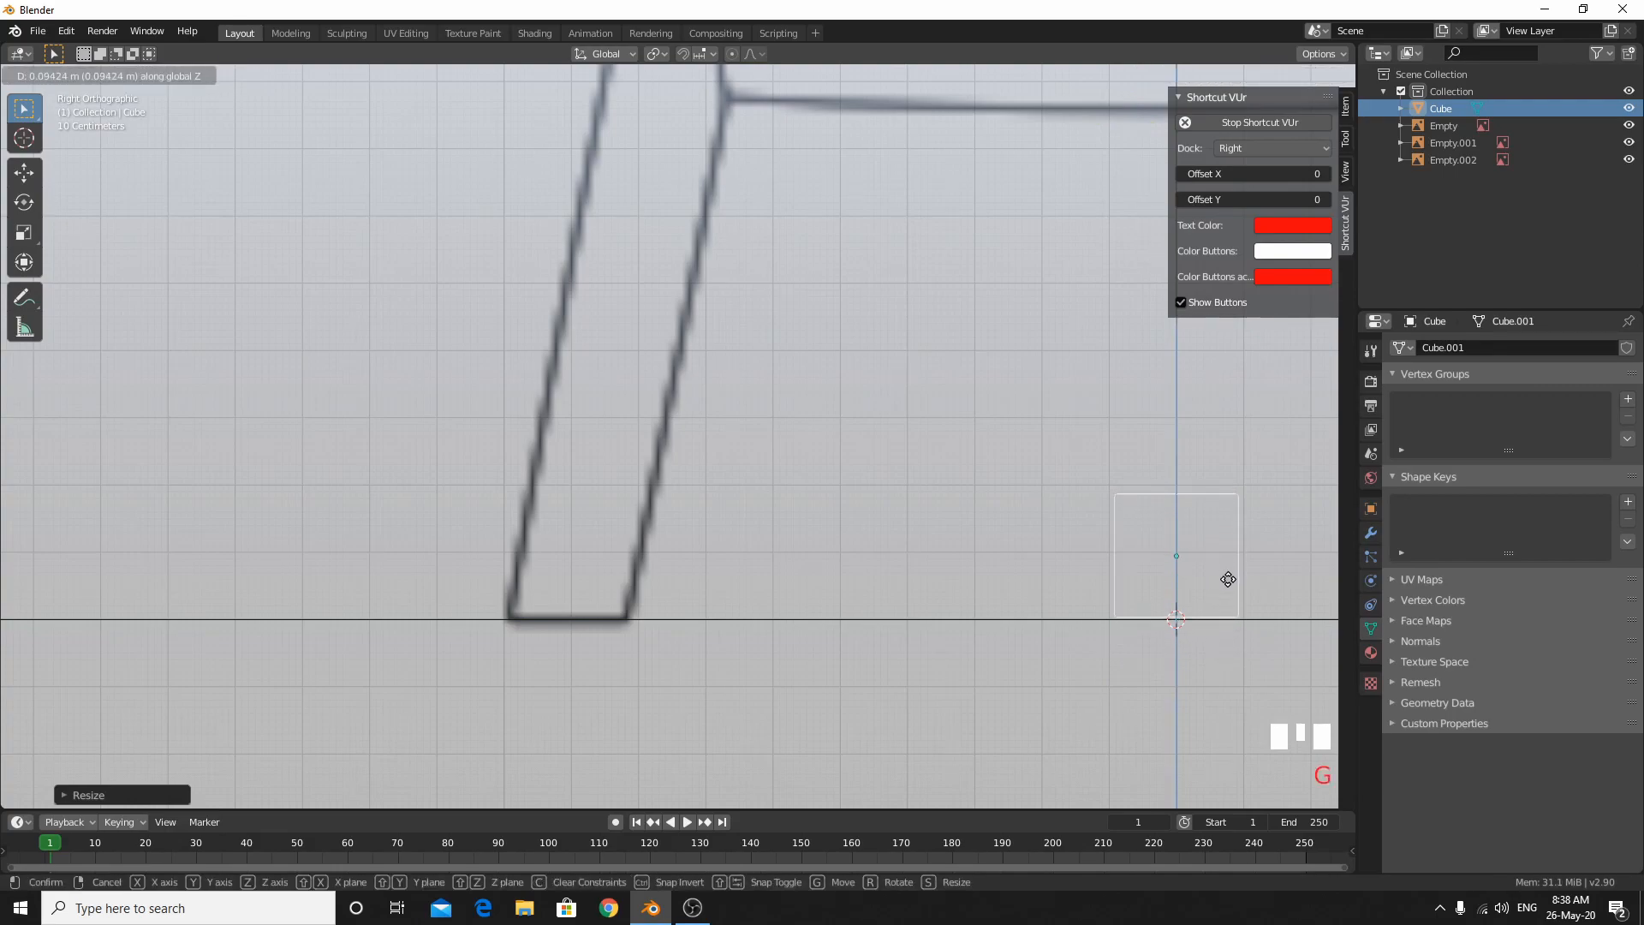
click(1228, 581)
key(g)
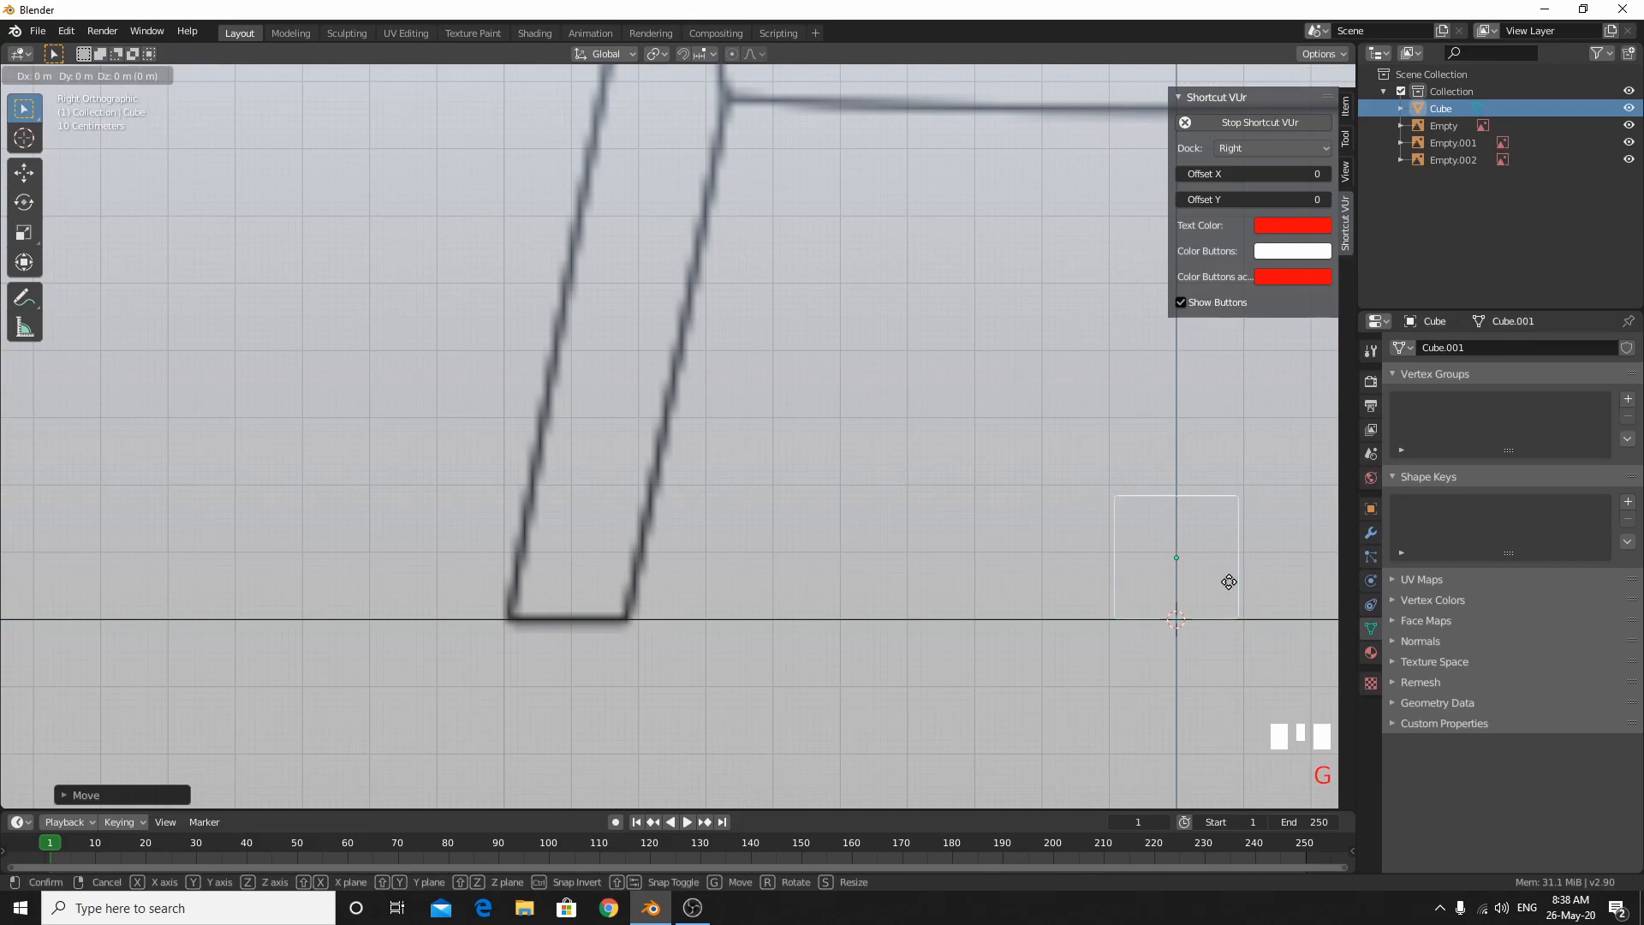
key(y)
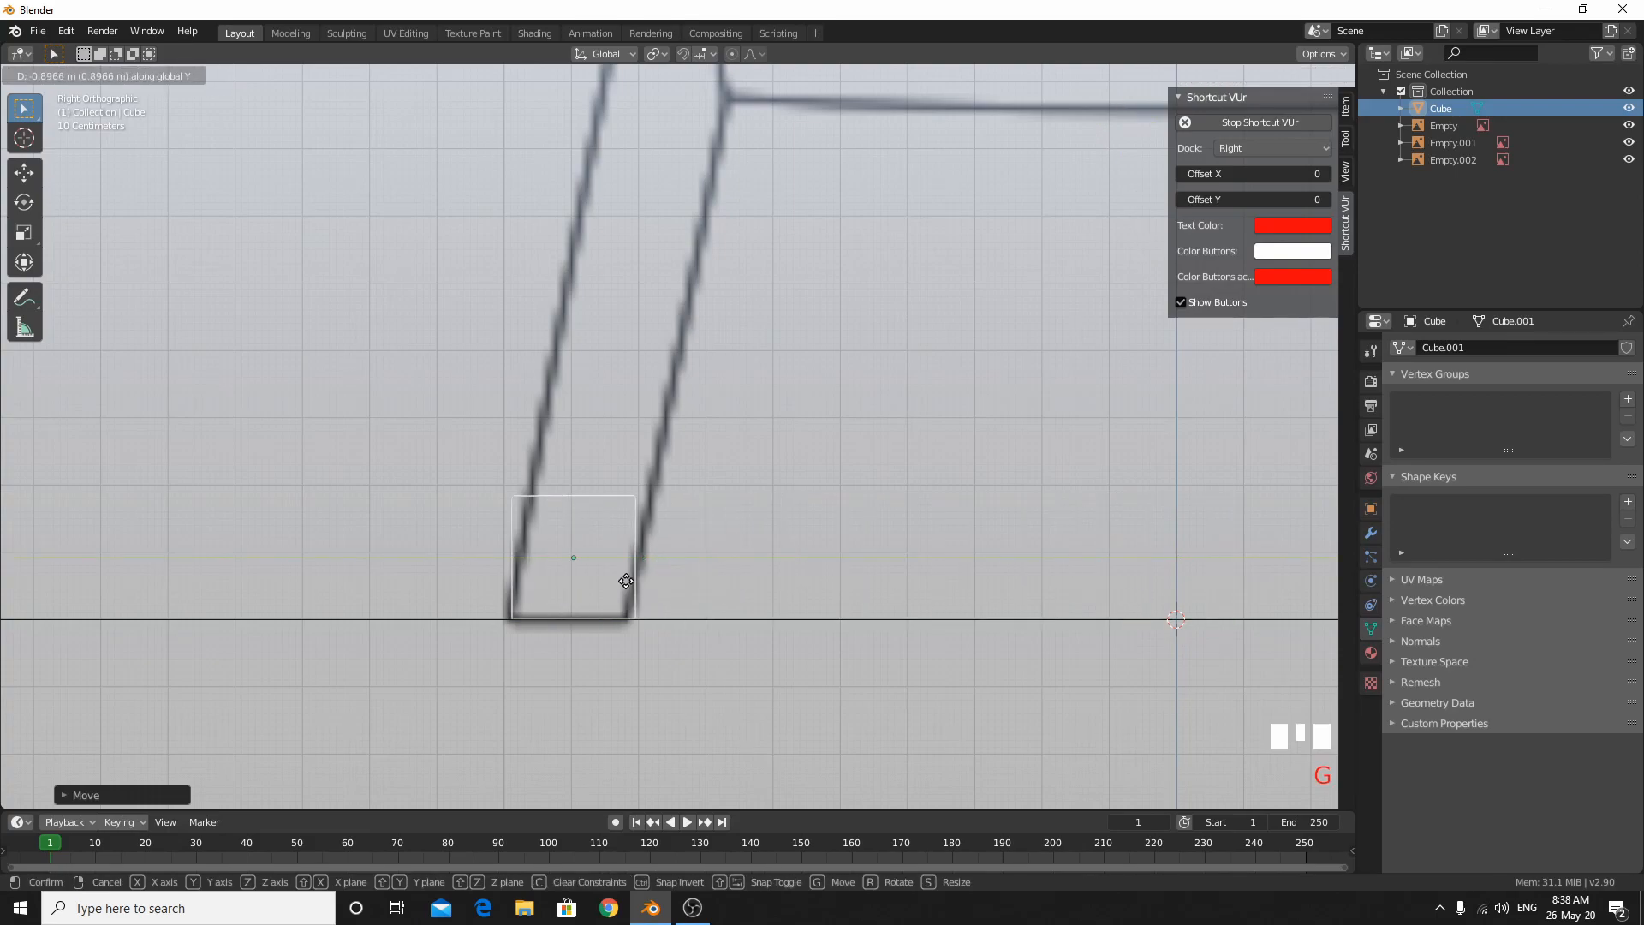
click(622, 586)
In Edit Mode, raise the cube's top vertices about 2.1 m along Z to the top end of the drawn leg.
scroll(624, 587, down, 7)
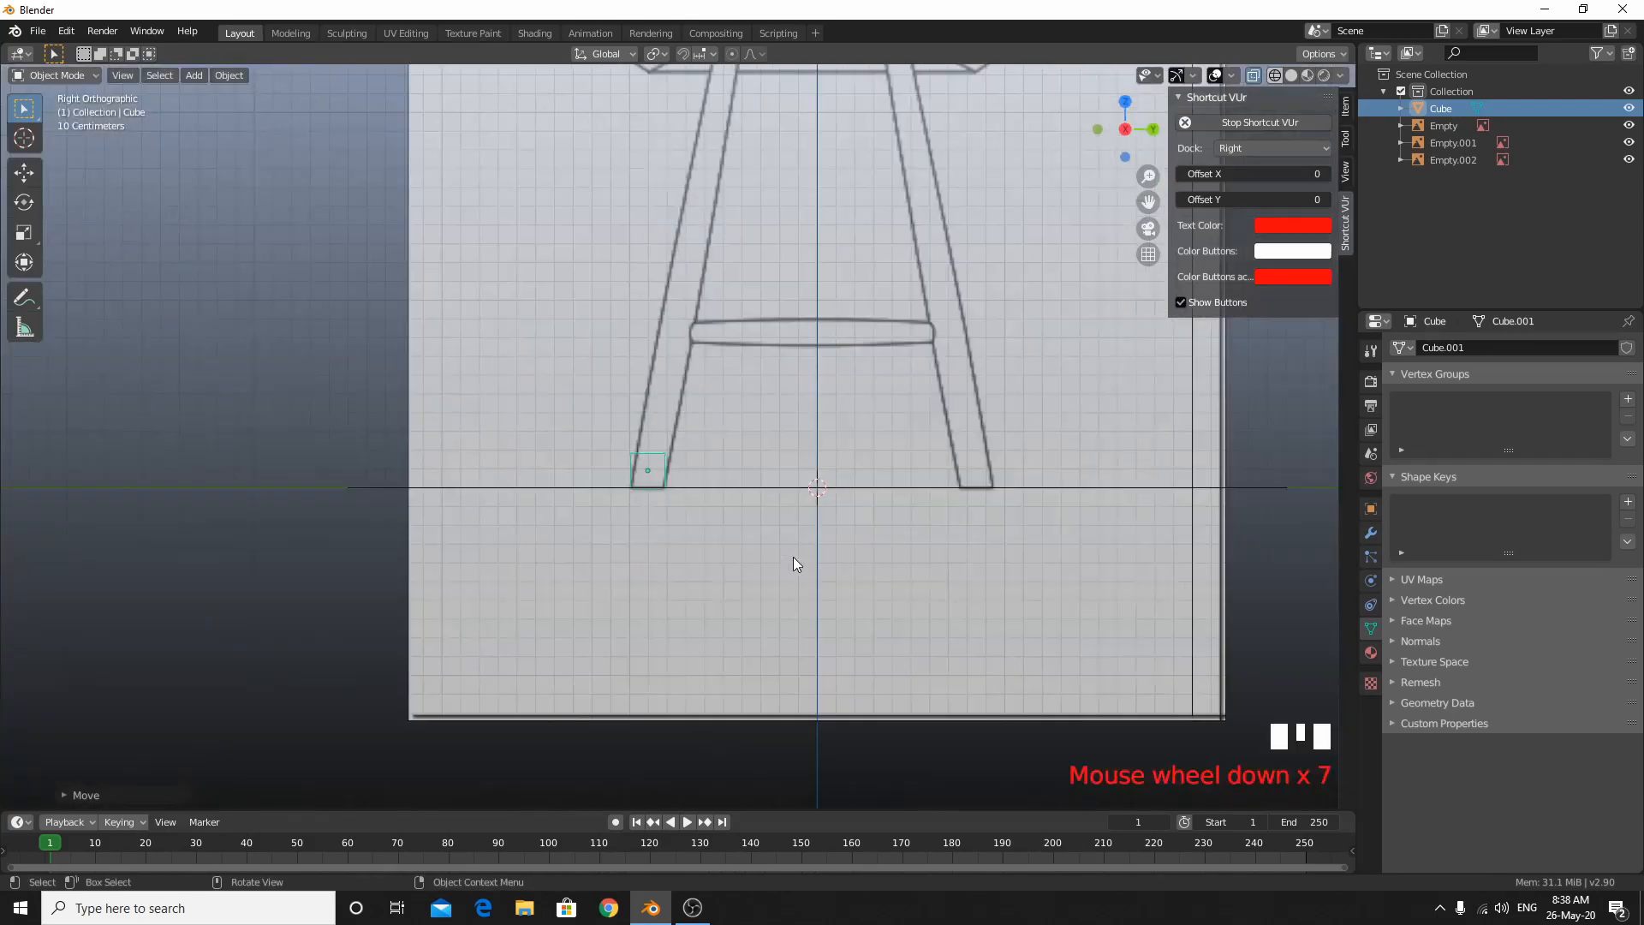
shift+middle_drag(804, 393, 922, 563)
key(Tab)
key(KP_3)
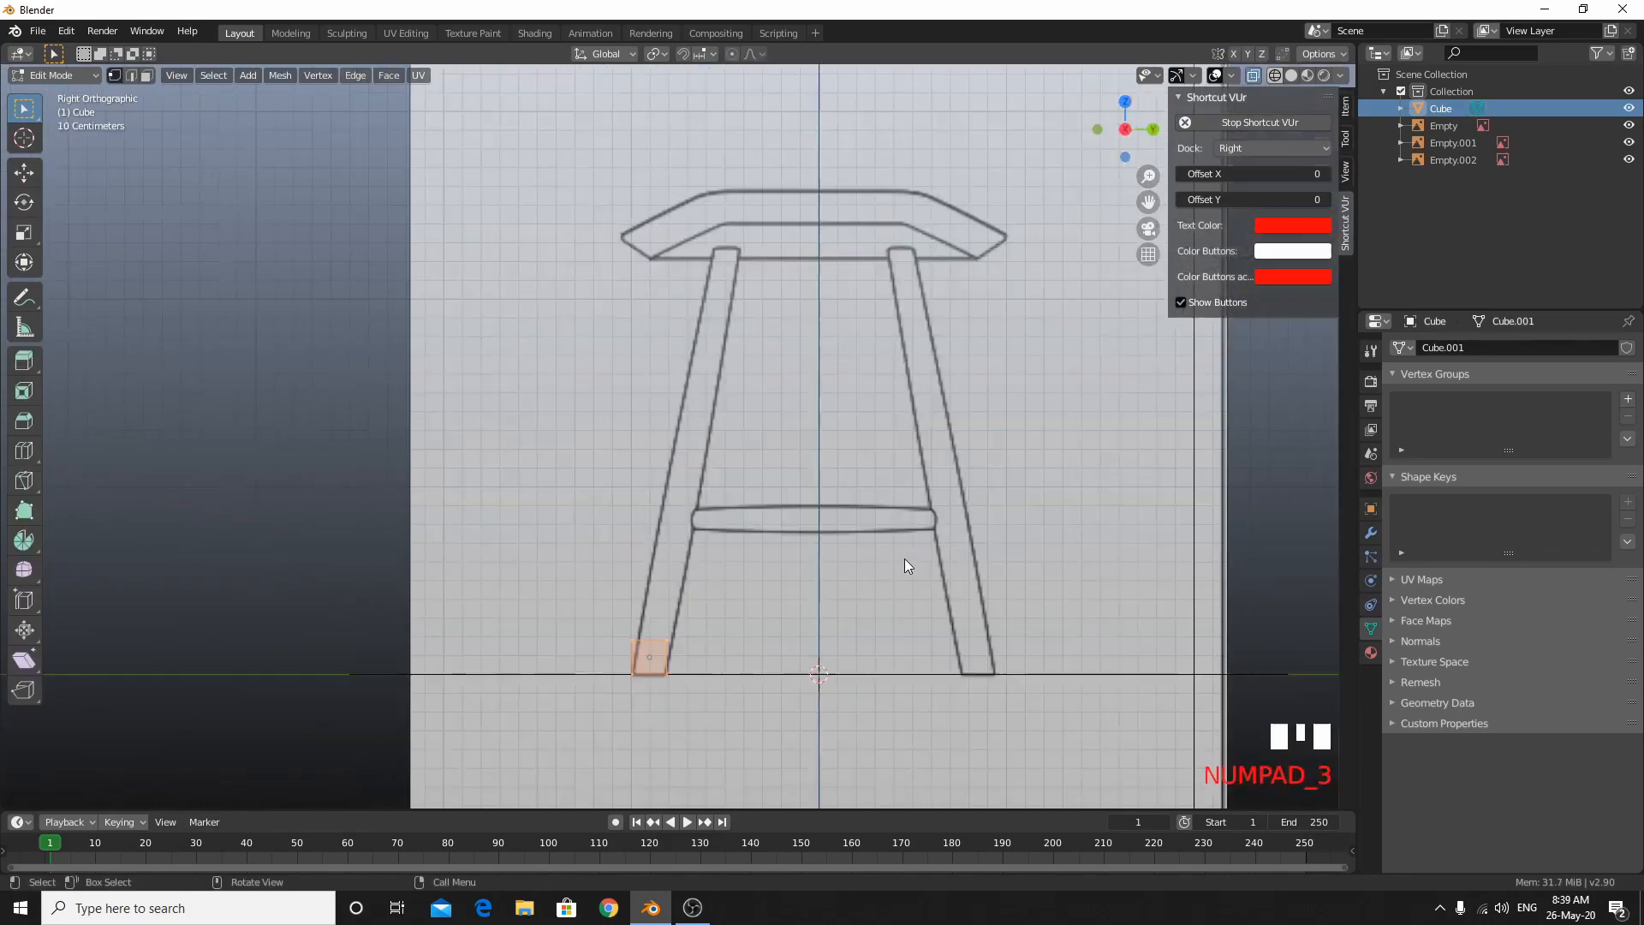
shift+middle_drag(649, 664, 426, 307)
scroll(845, 683, up, 6)
drag(440, 435, 892, 609)
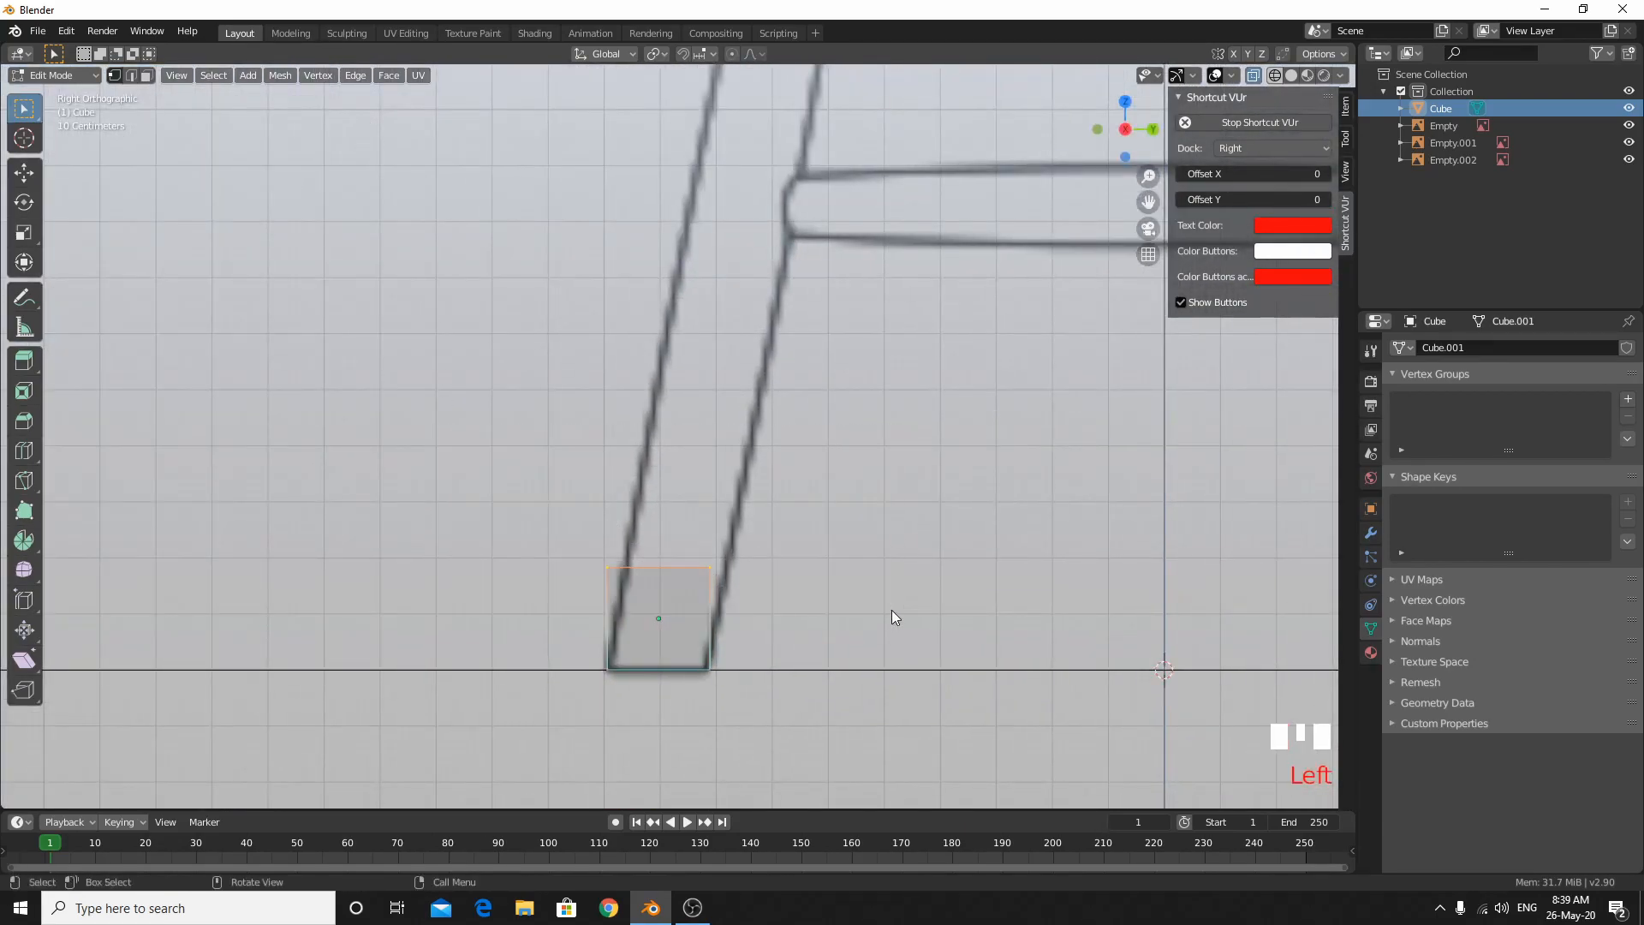
scroll(891, 610, down, 6)
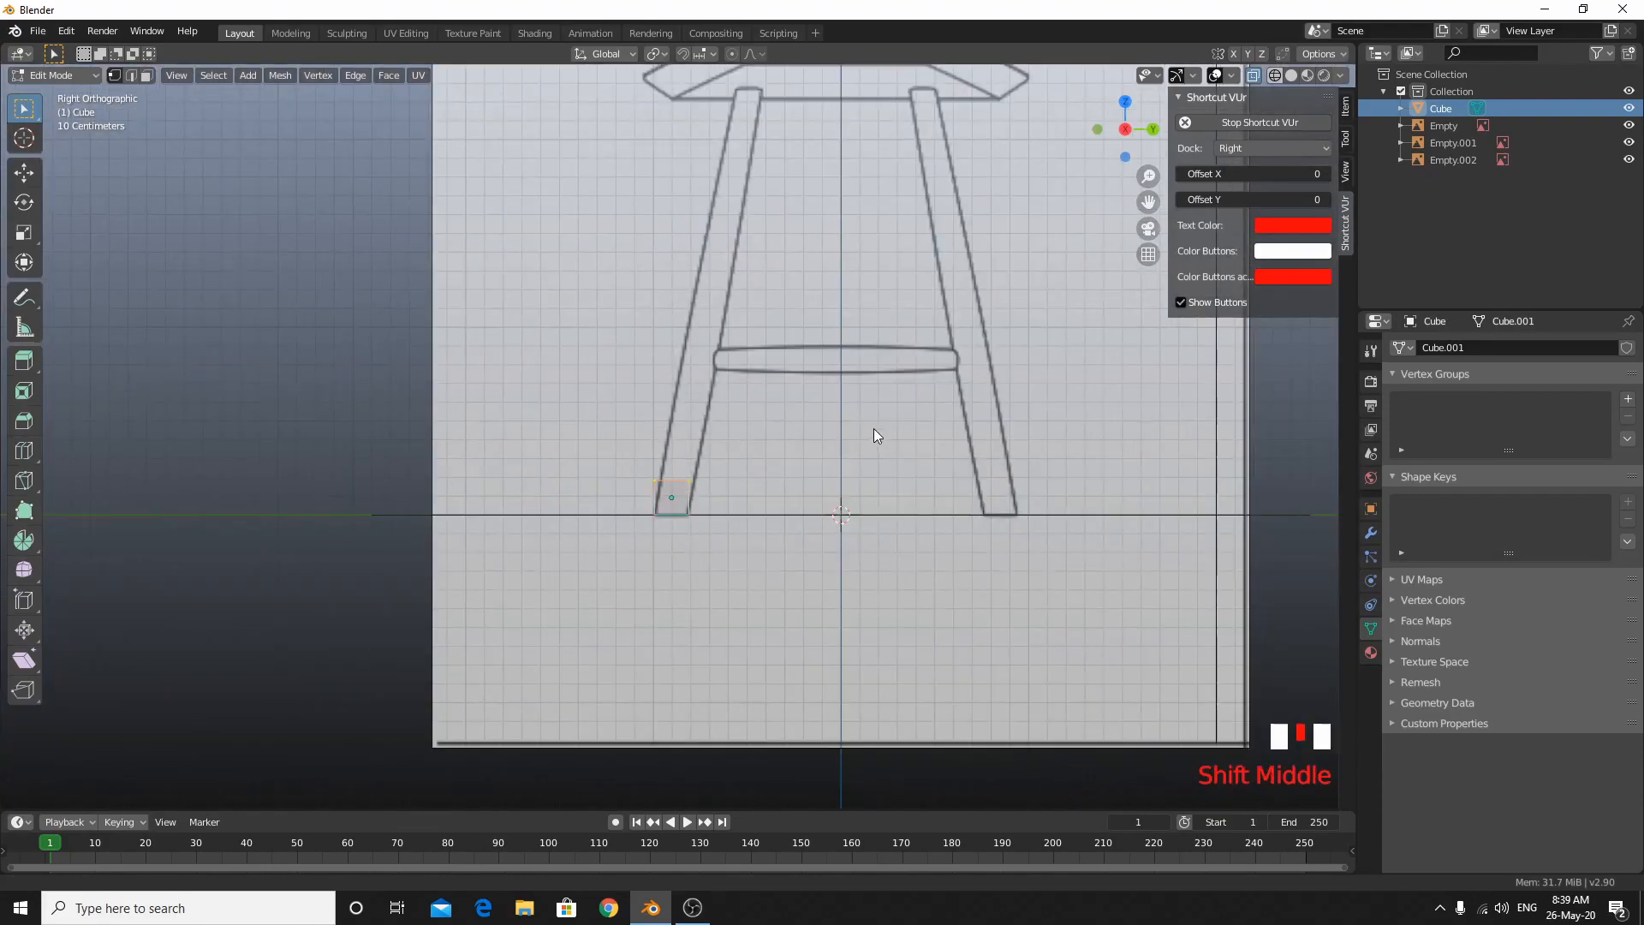
shift+middle_drag(875, 428, 856, 579)
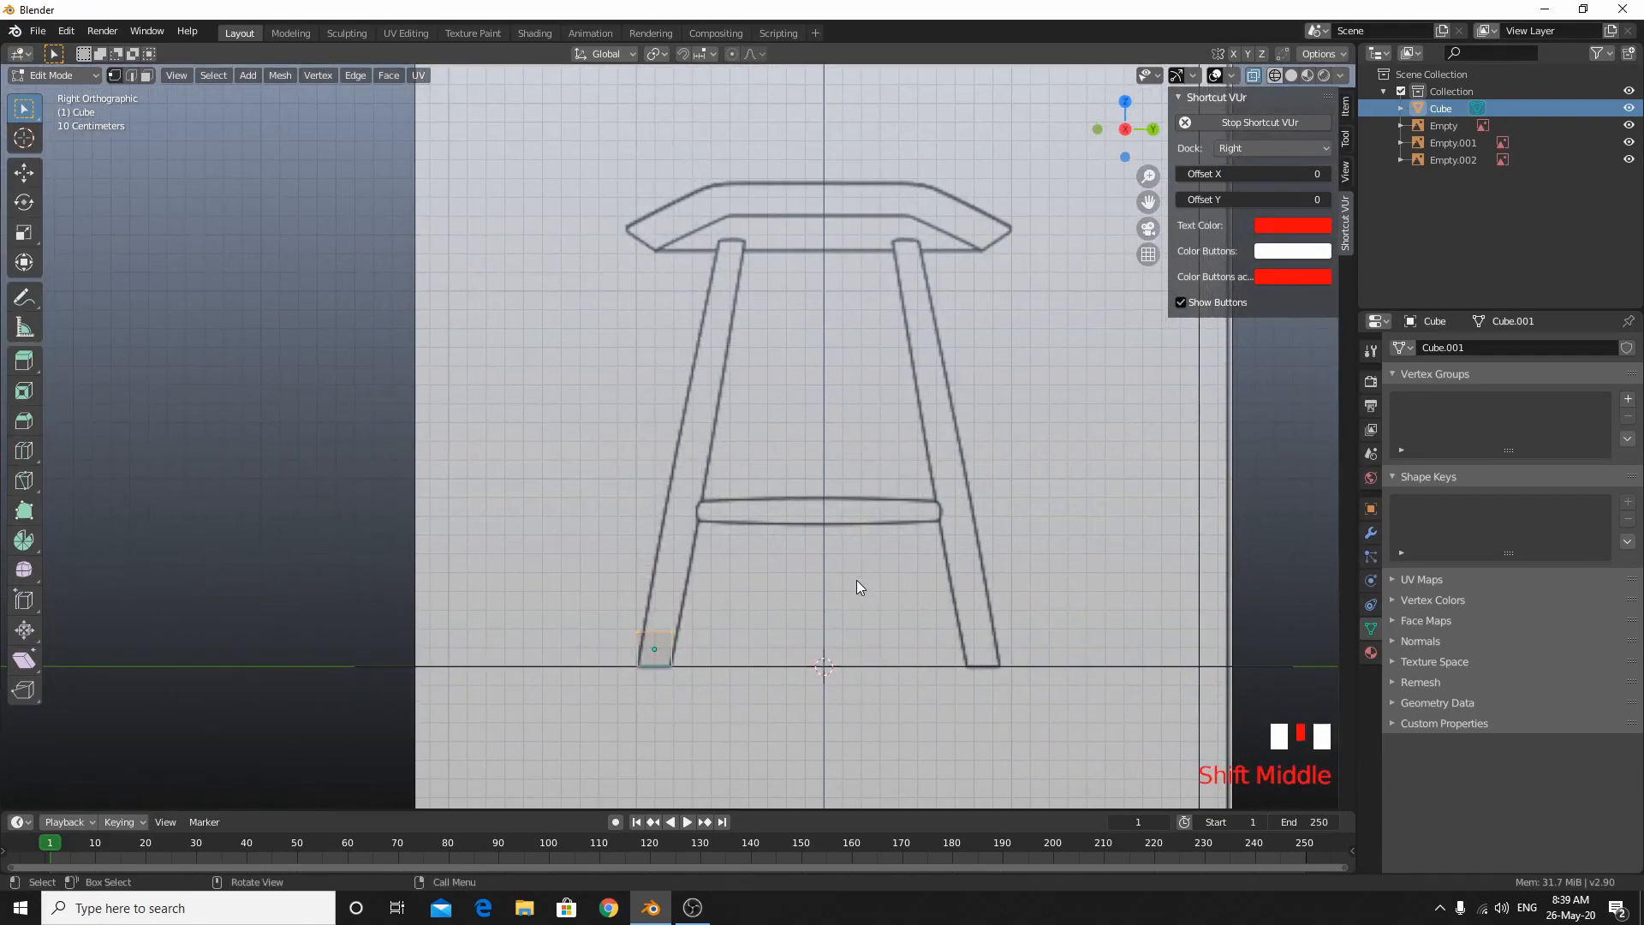
key(g)
key(z)
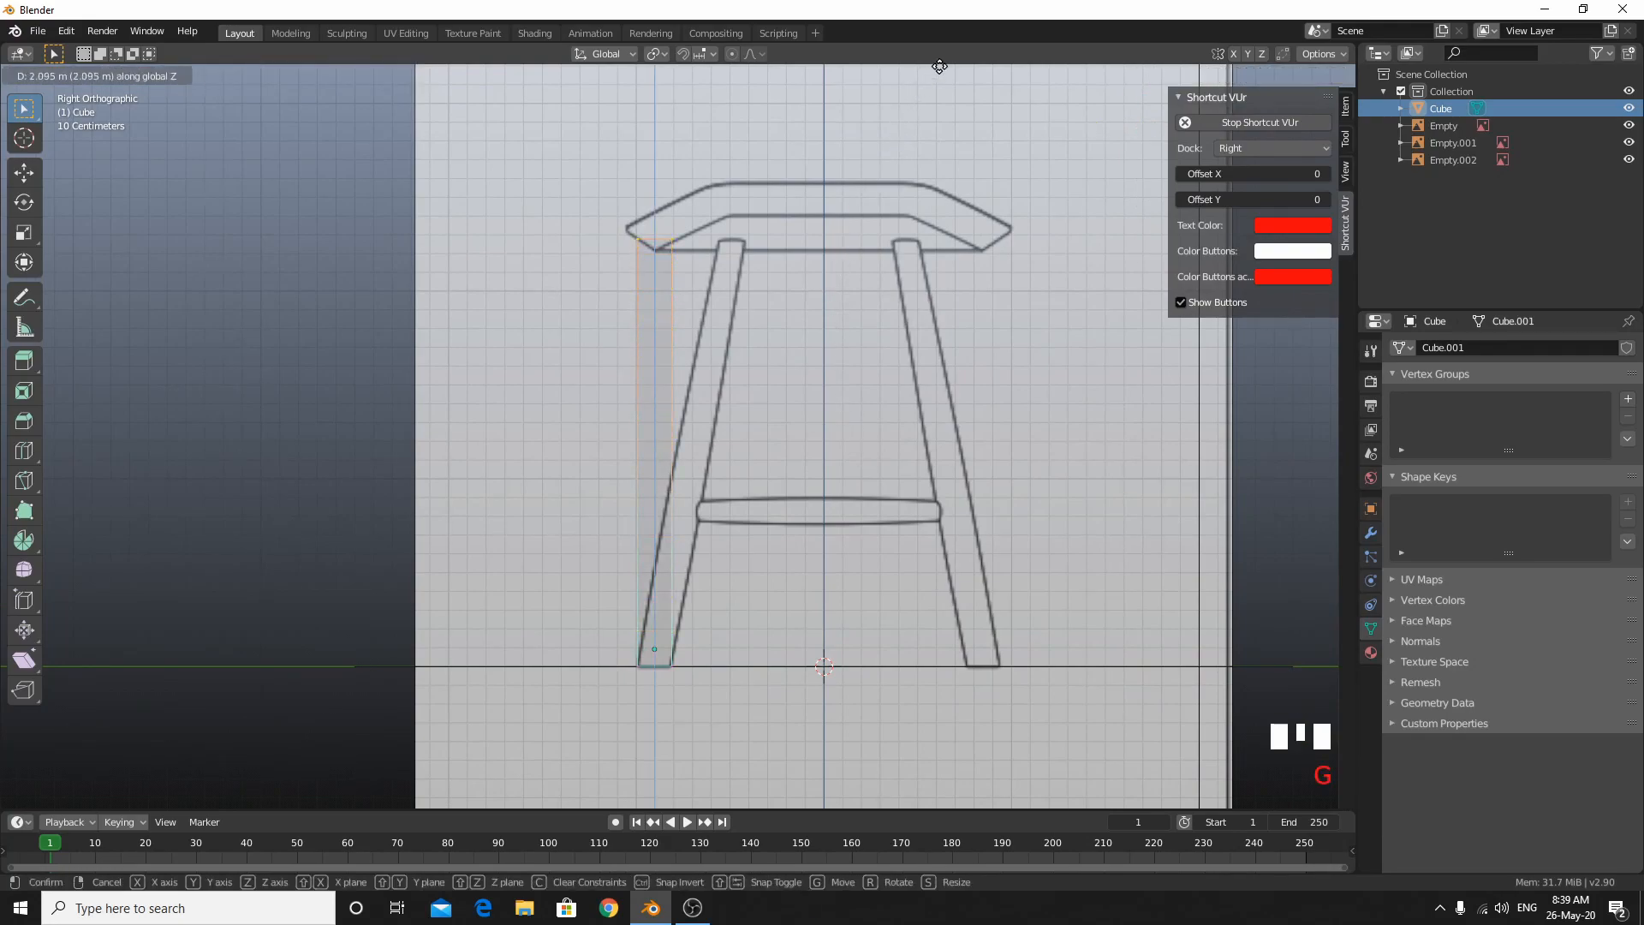
click(925, 80)
Move the top vertices about 0.42 m along positive Y so the block slants along the drawn leg.
scroll(471, 366, up, 3)
shift+middle_drag(471, 366, 727, 290)
shift+scroll(671, 726, down, 1)
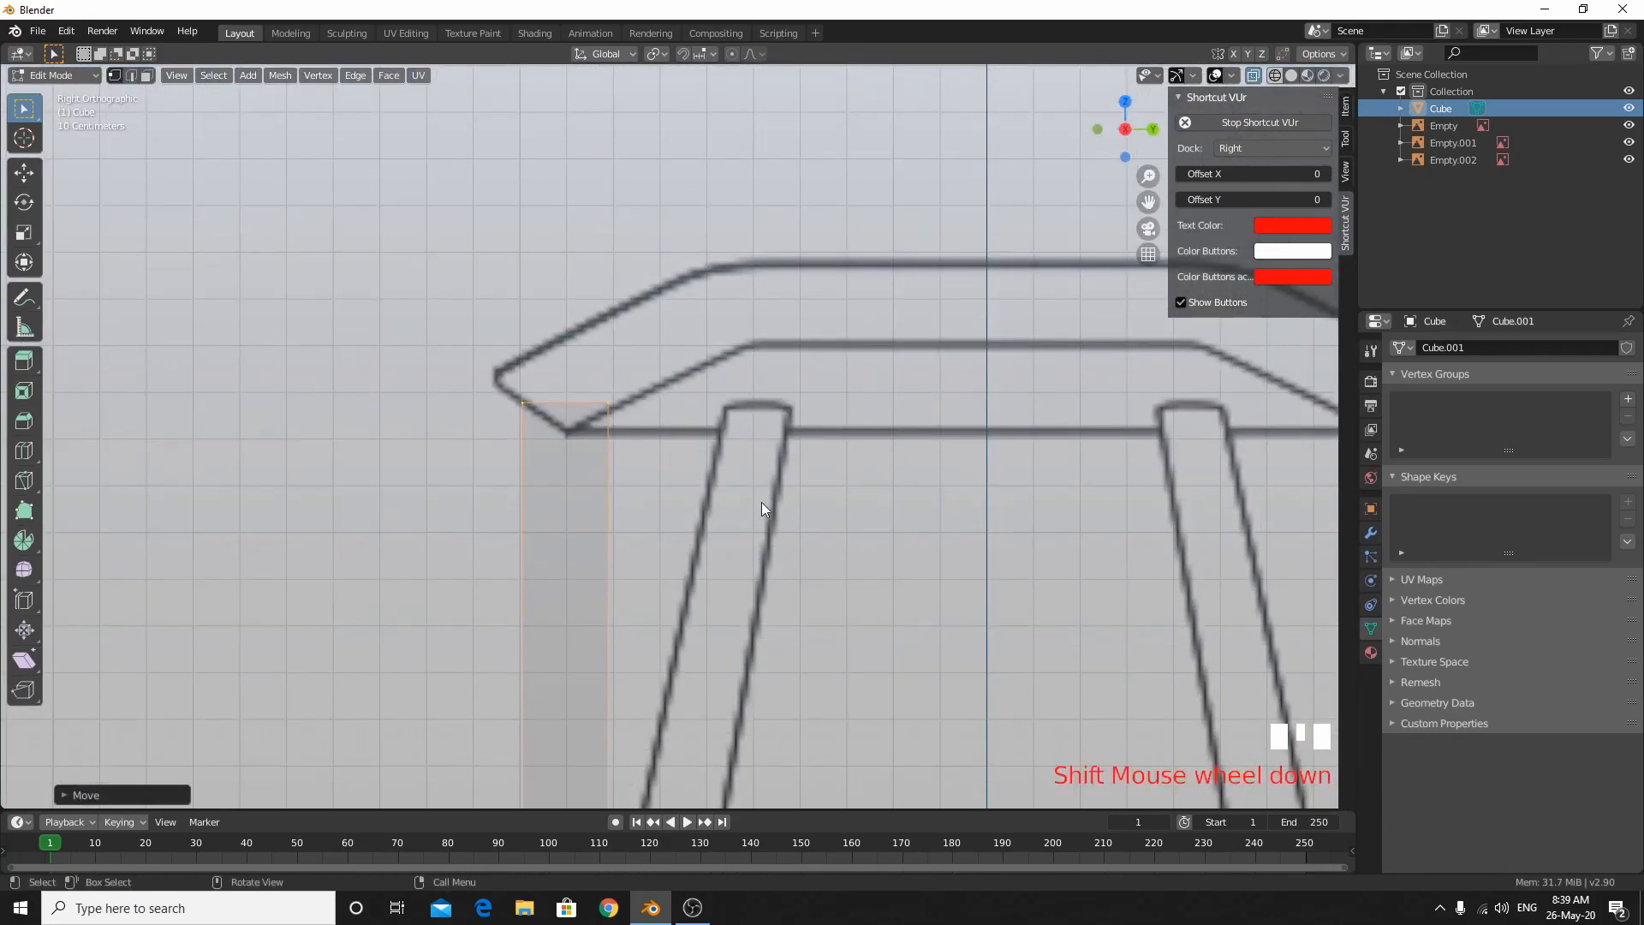
key(g)
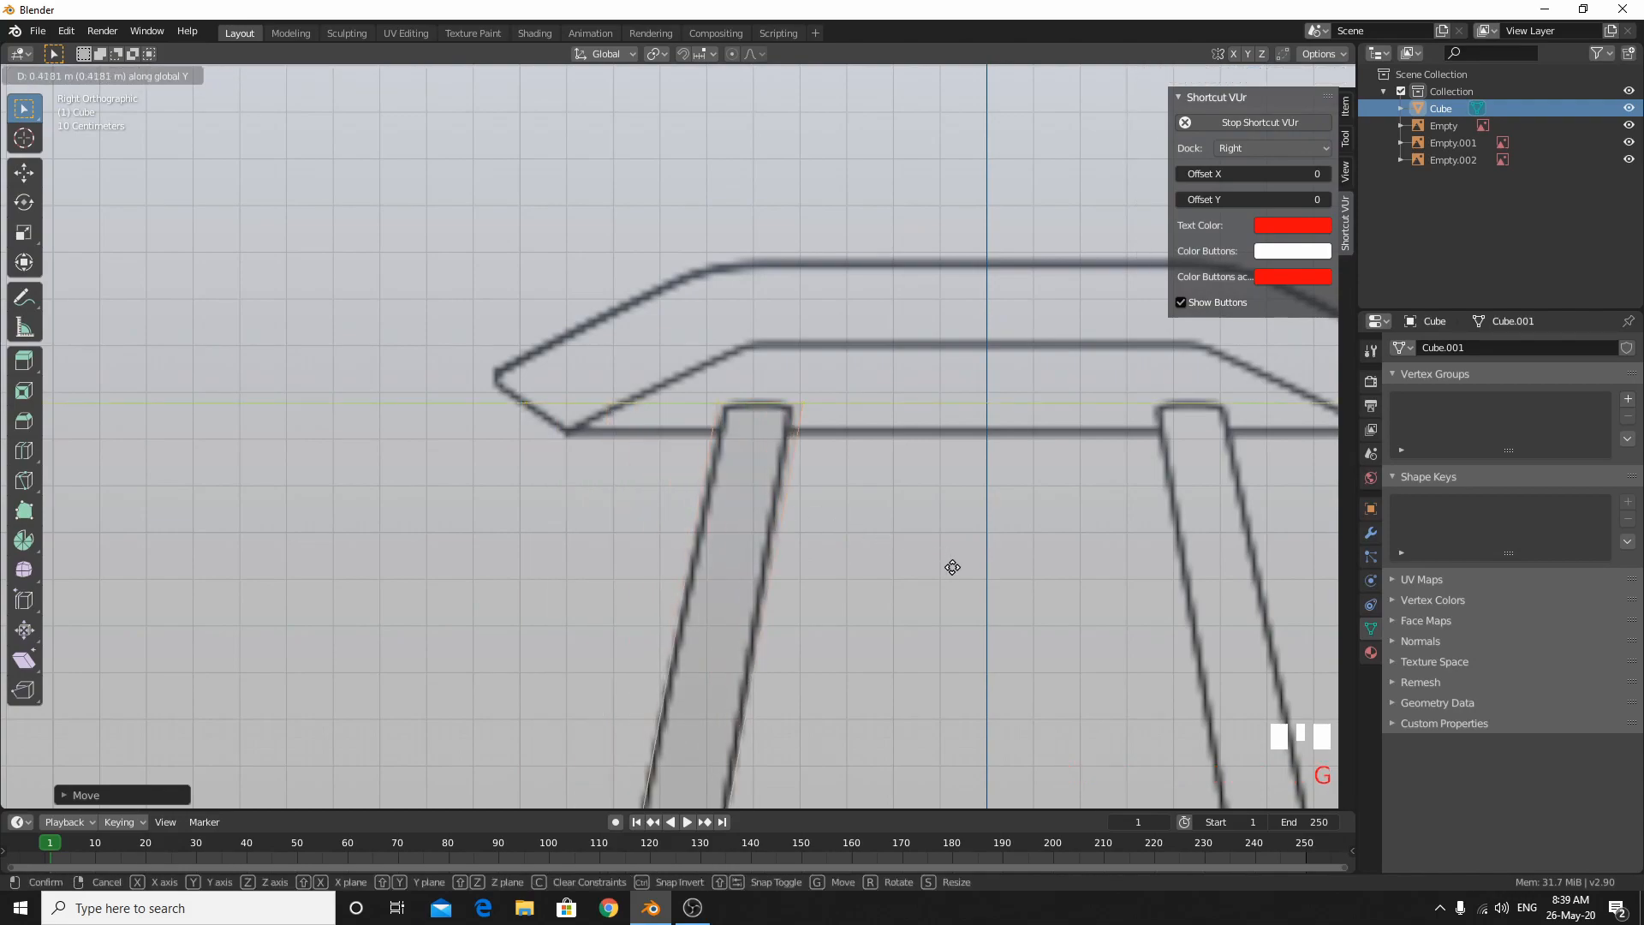
click(955, 563)
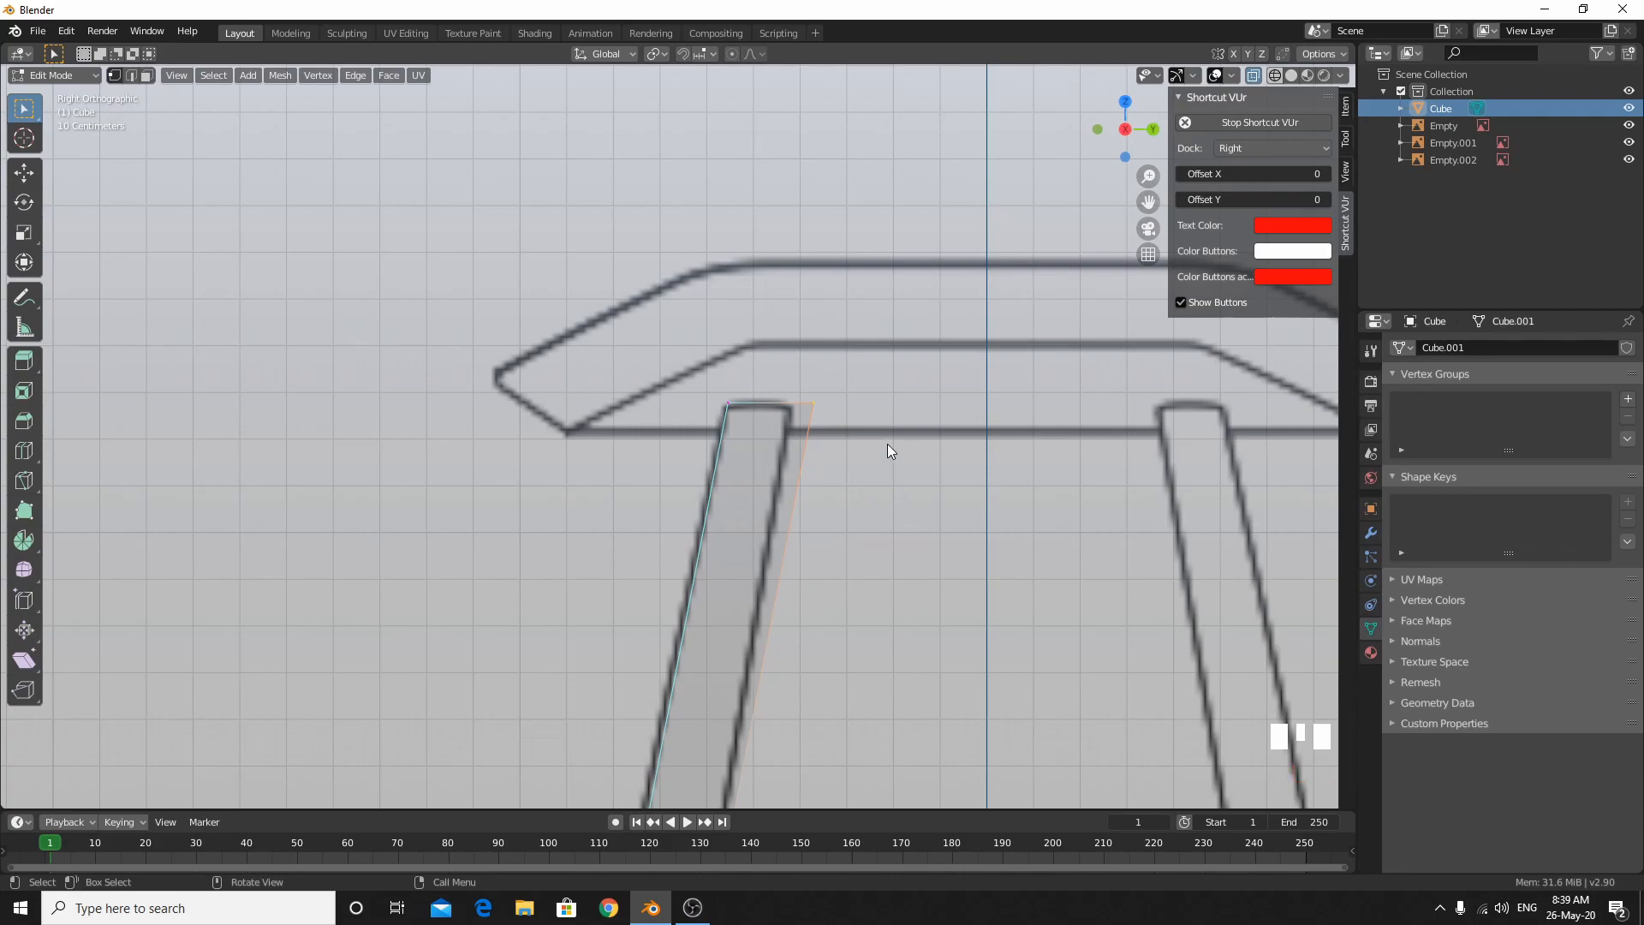
Move the inner top vertices along negative Y onto the inner edge of the drawn leg to narrow the block's top.
key(g)
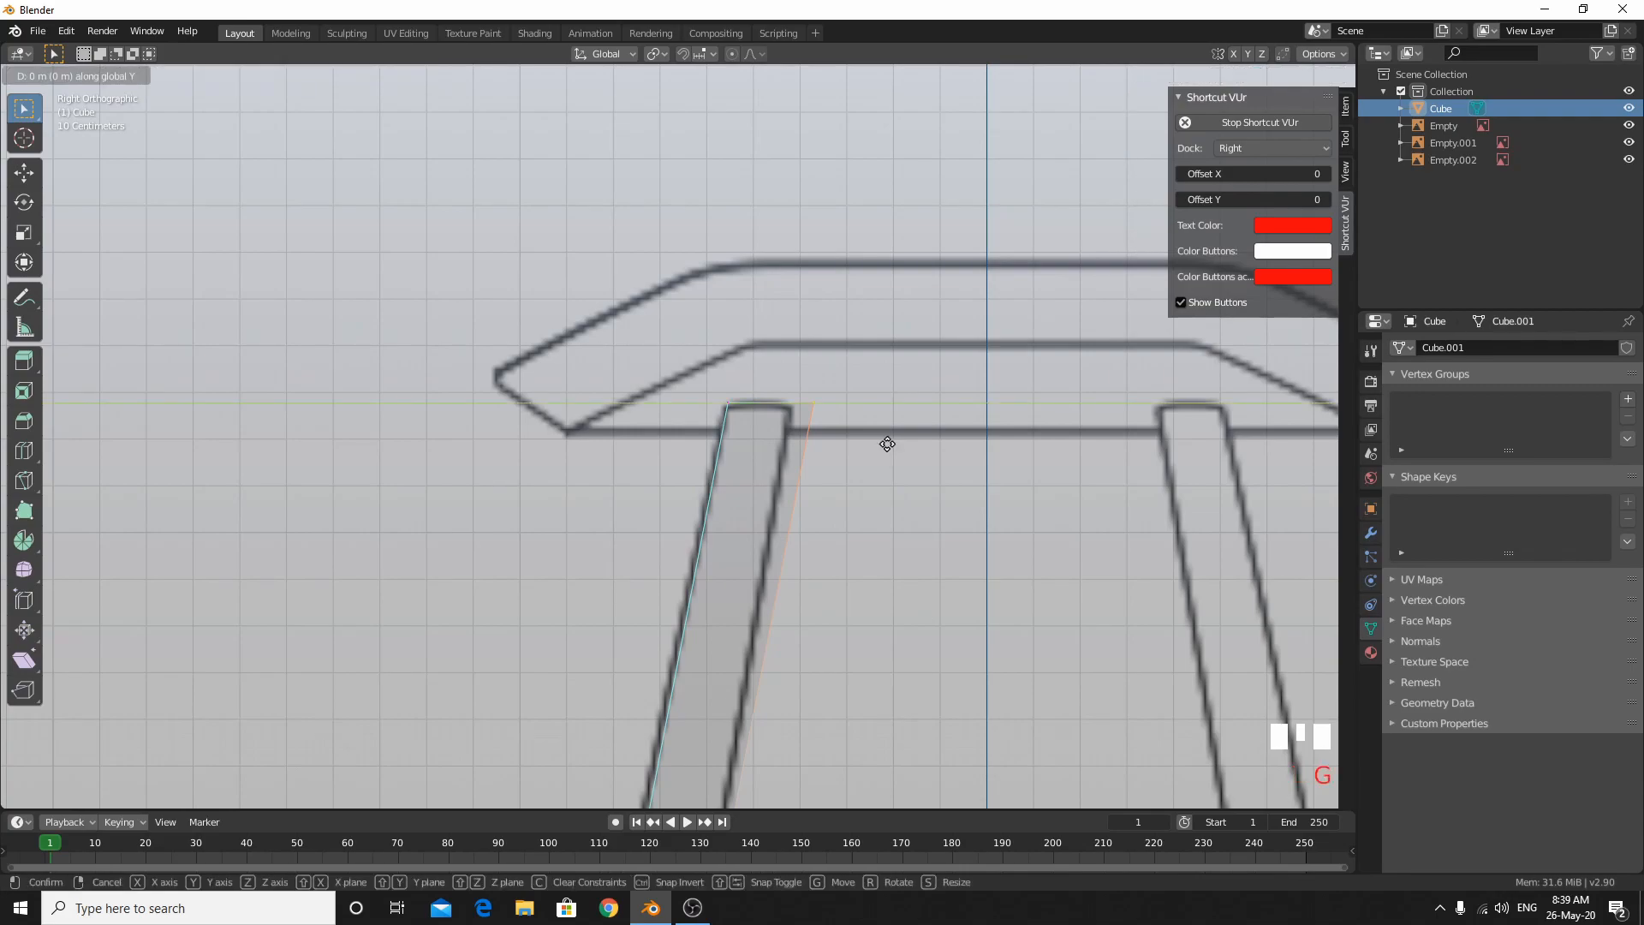
click(866, 447)
shift+middle_drag(846, 496, 1027, 367)
scroll(1024, 374, down, 6)
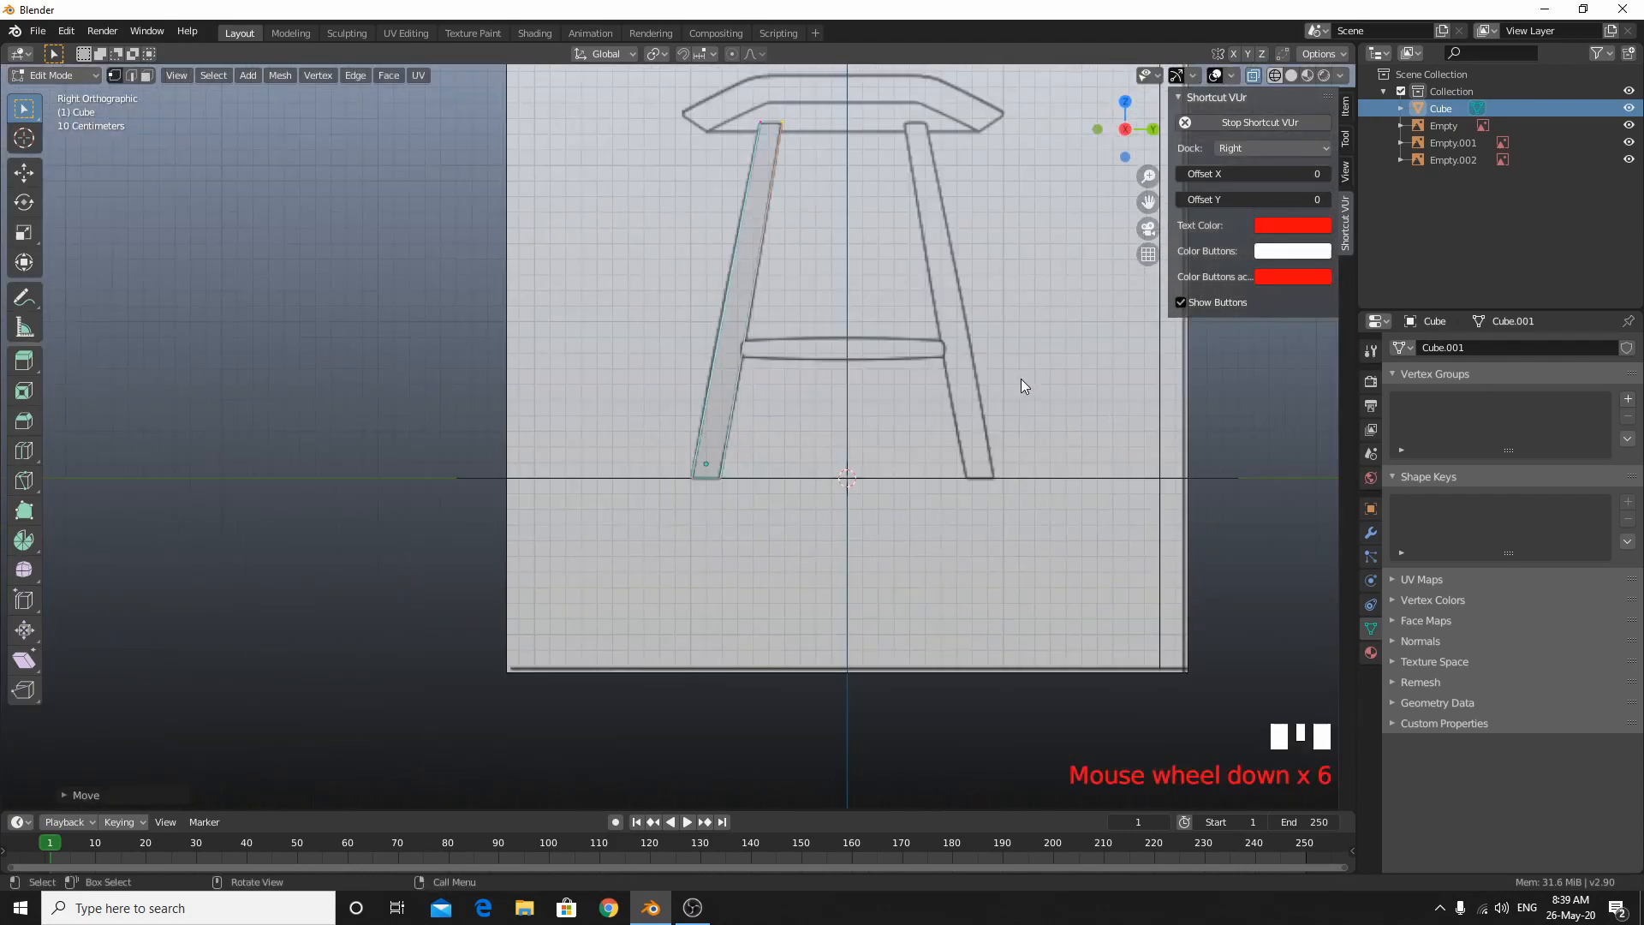
Add one horizontal loop cut around the middle of the leg, above the drawn stretcher, leaving it centred.
shift+middle_drag(958, 183, 981, 316)
scroll(982, 337, down, 1)
scroll(930, 493, up, 7)
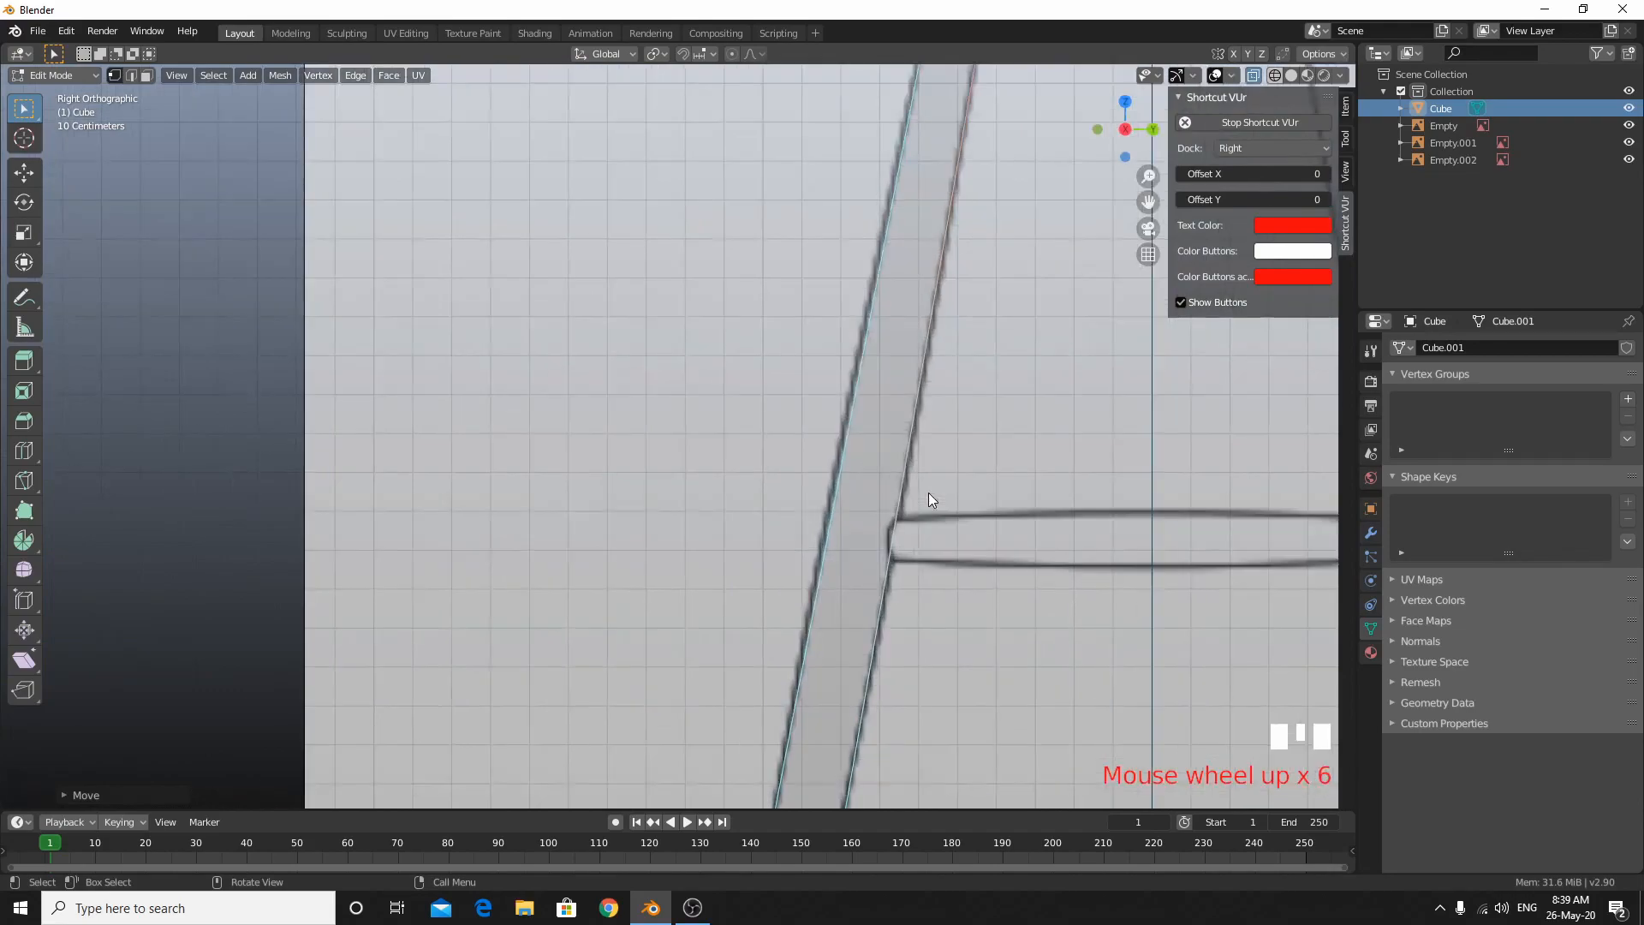
shift+middle_drag(933, 496, 669, 495)
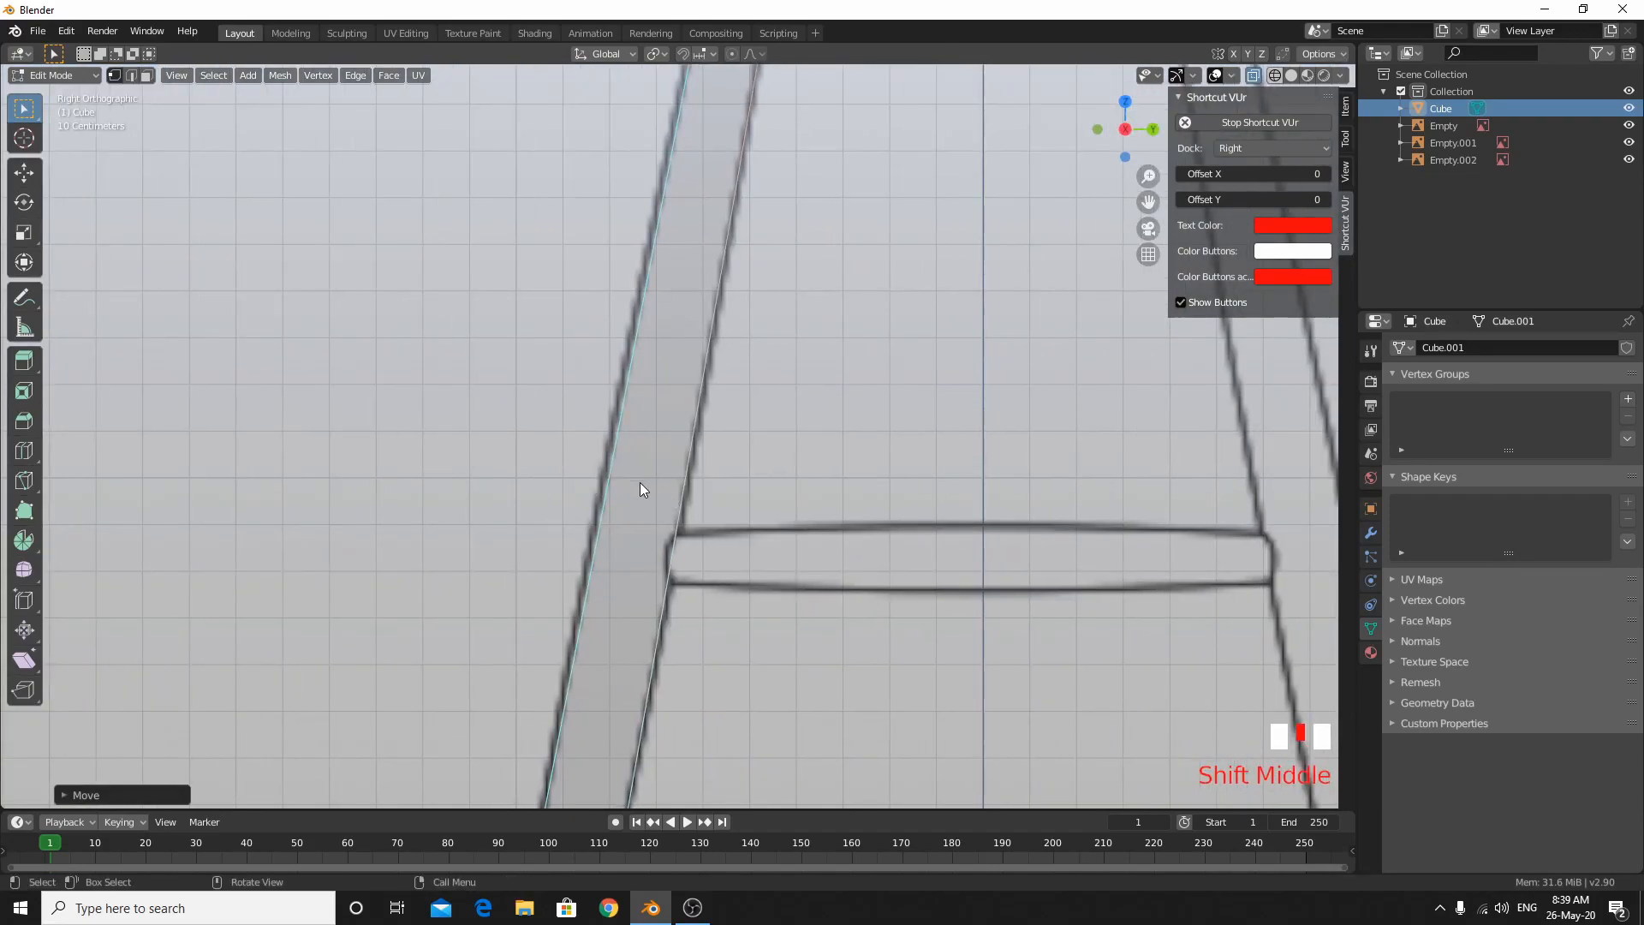
scroll(639, 484, down, 2)
key(ctrl+r)
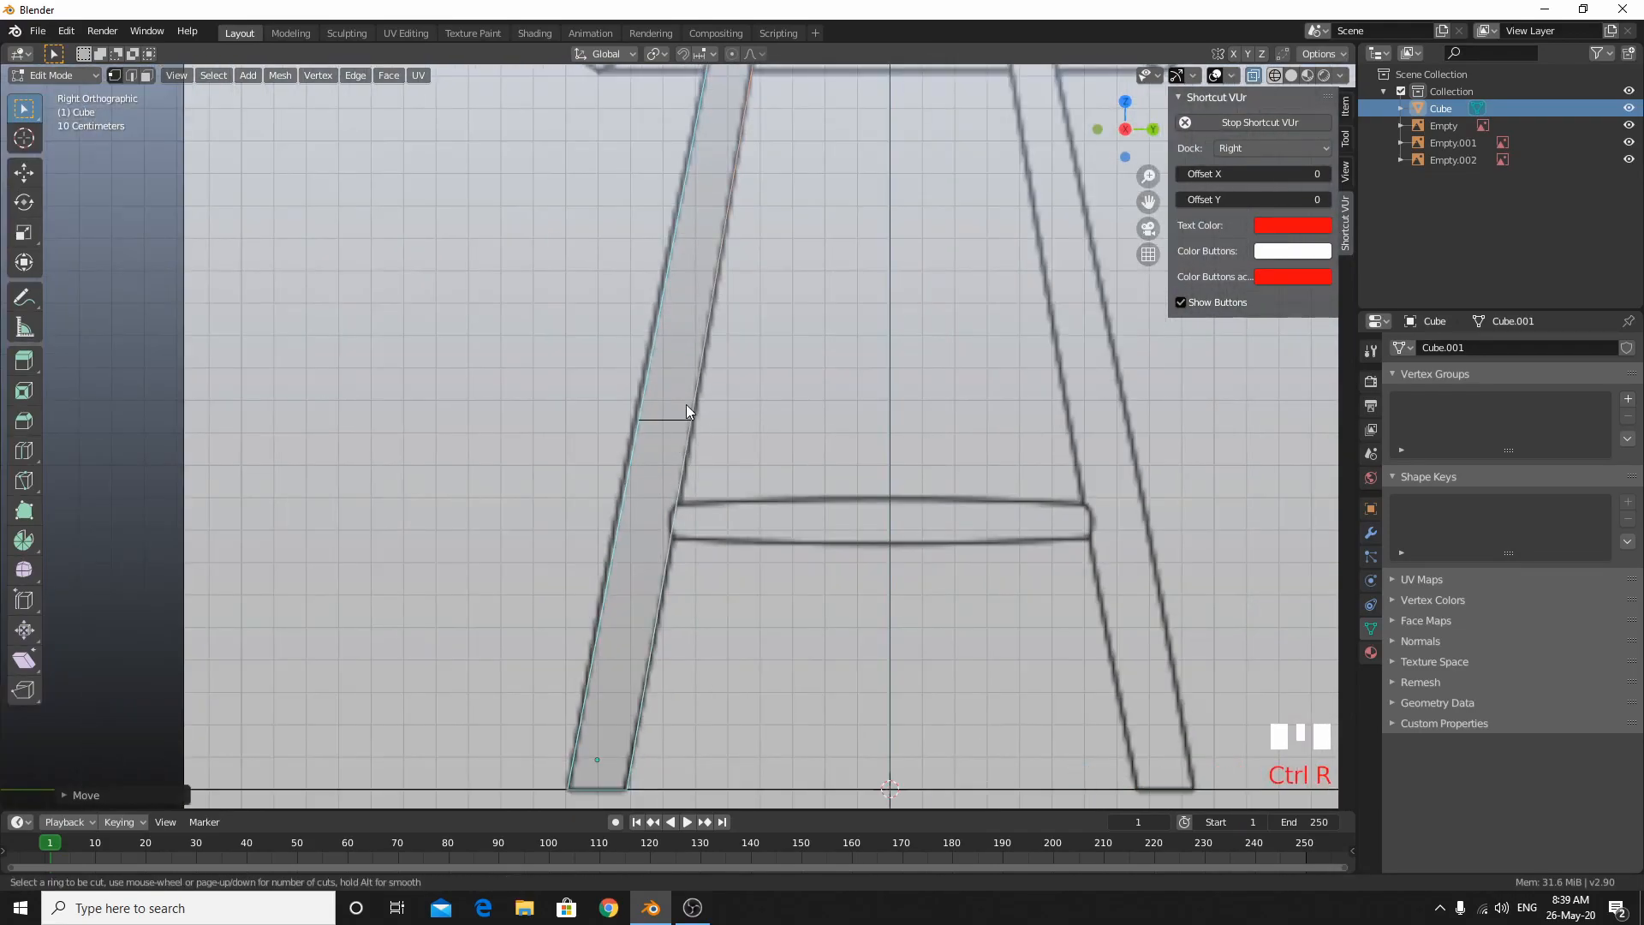
click(686, 405)
click(686, 405)
In the side view, nudge the loop cut's inner vertices along Y onto the drawn leg's inner edge.
scroll(707, 448, down, 5)
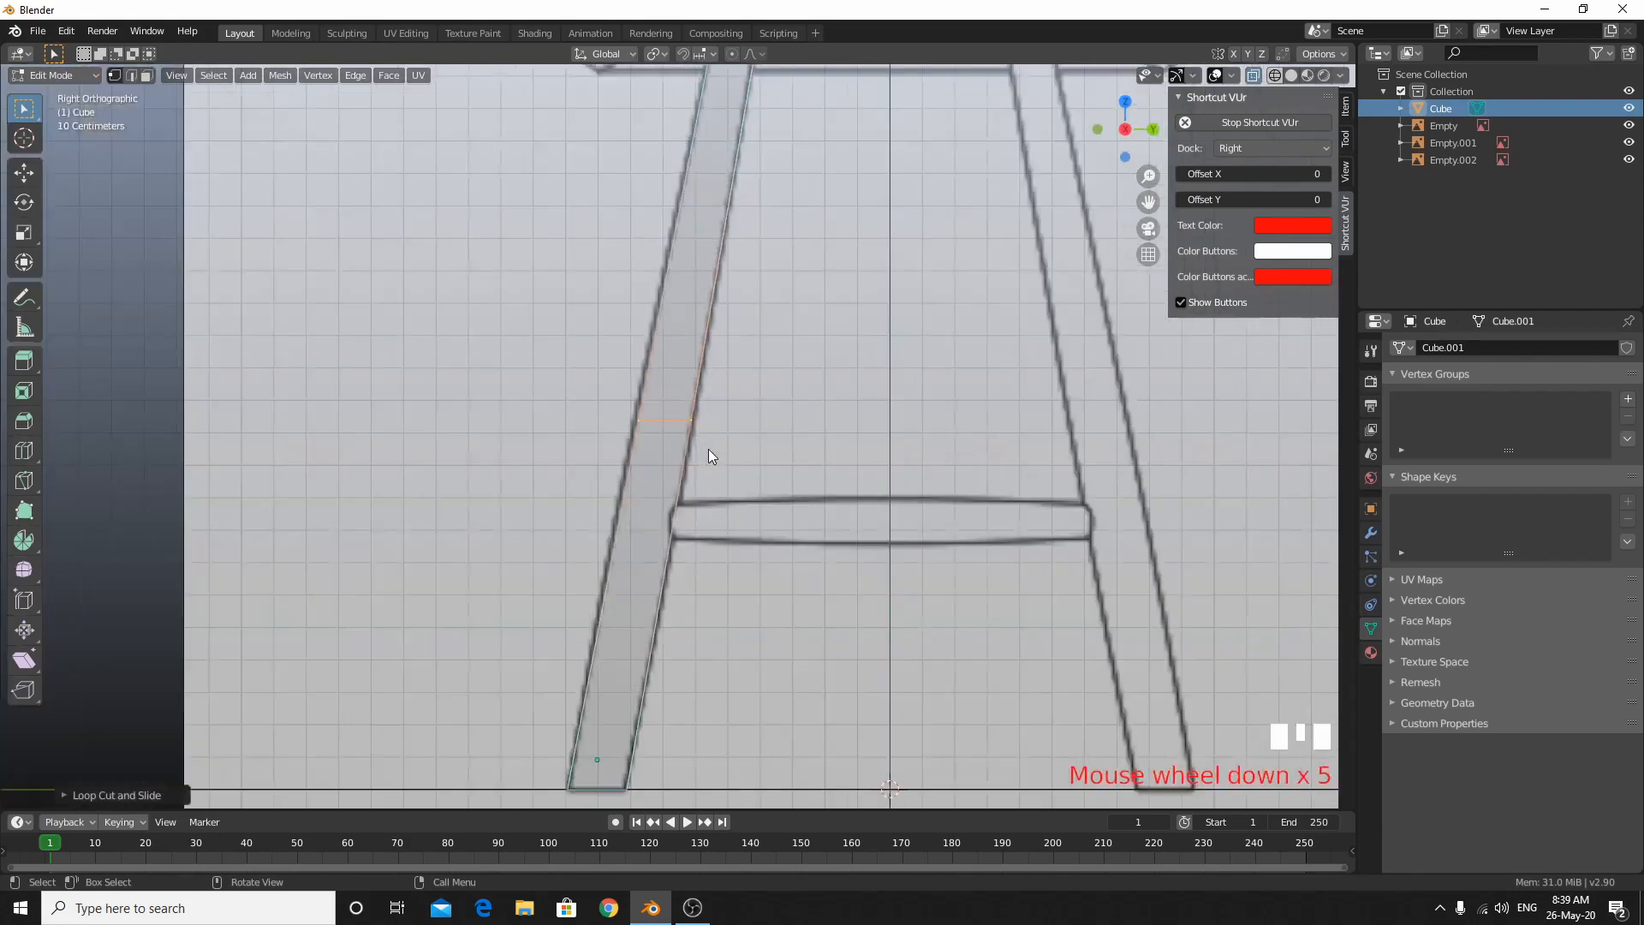
scroll(707, 448, up, 6)
scroll(707, 448, down, 3)
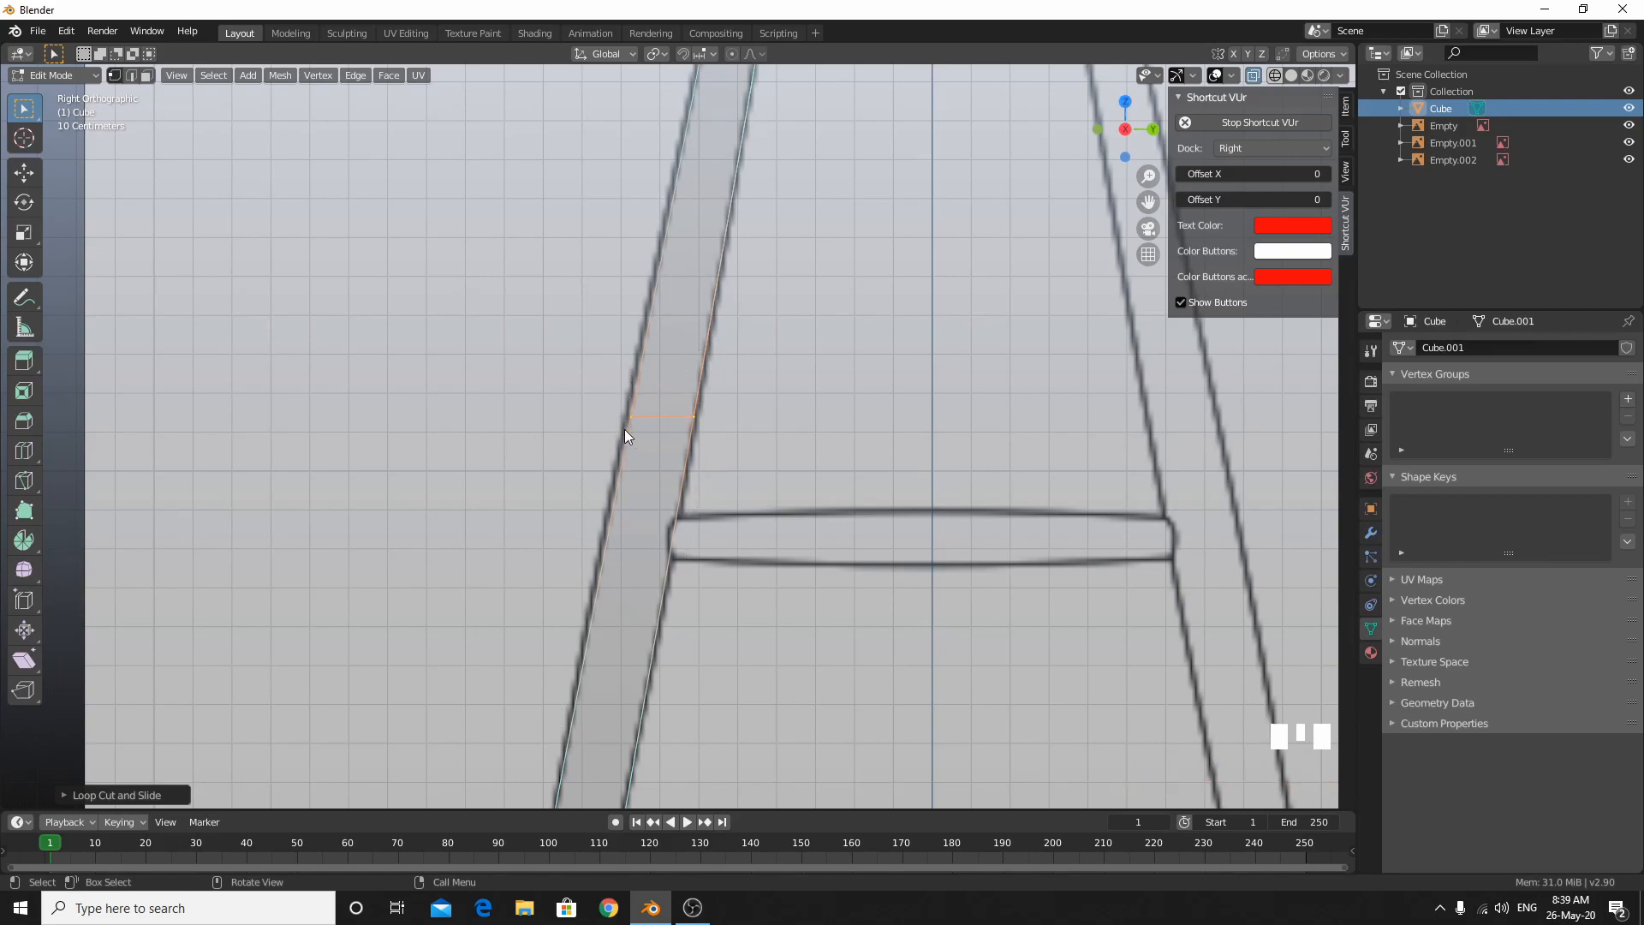
middle_drag(827, 491, 602, 428)
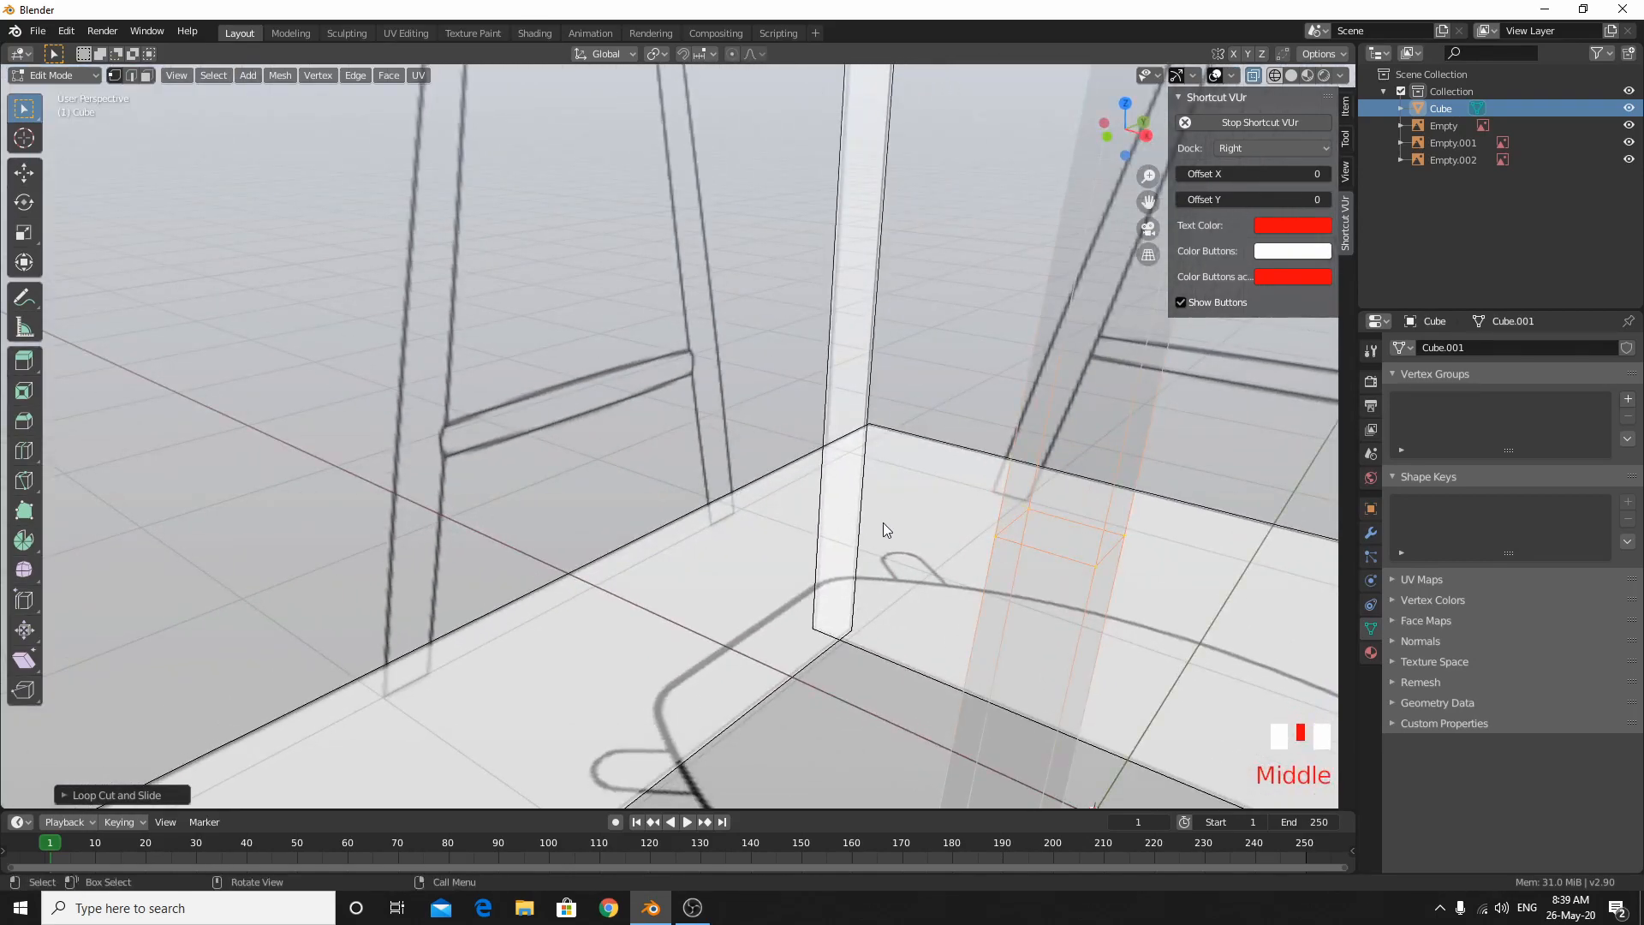
key(KP_3)
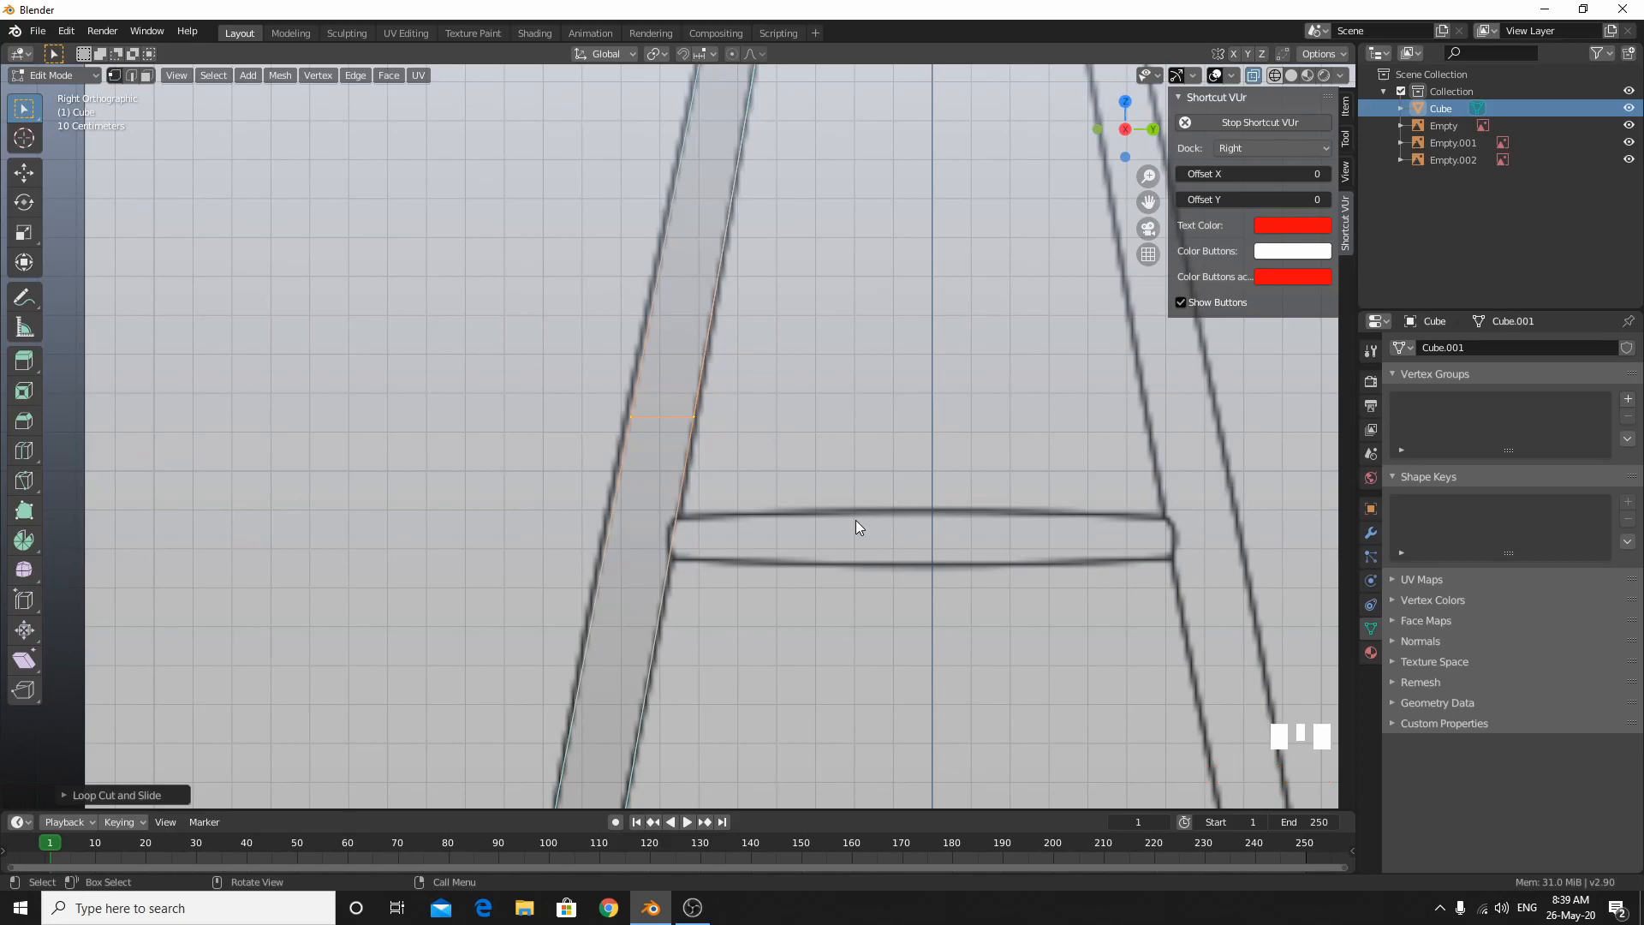
scroll(855, 520, up, 5)
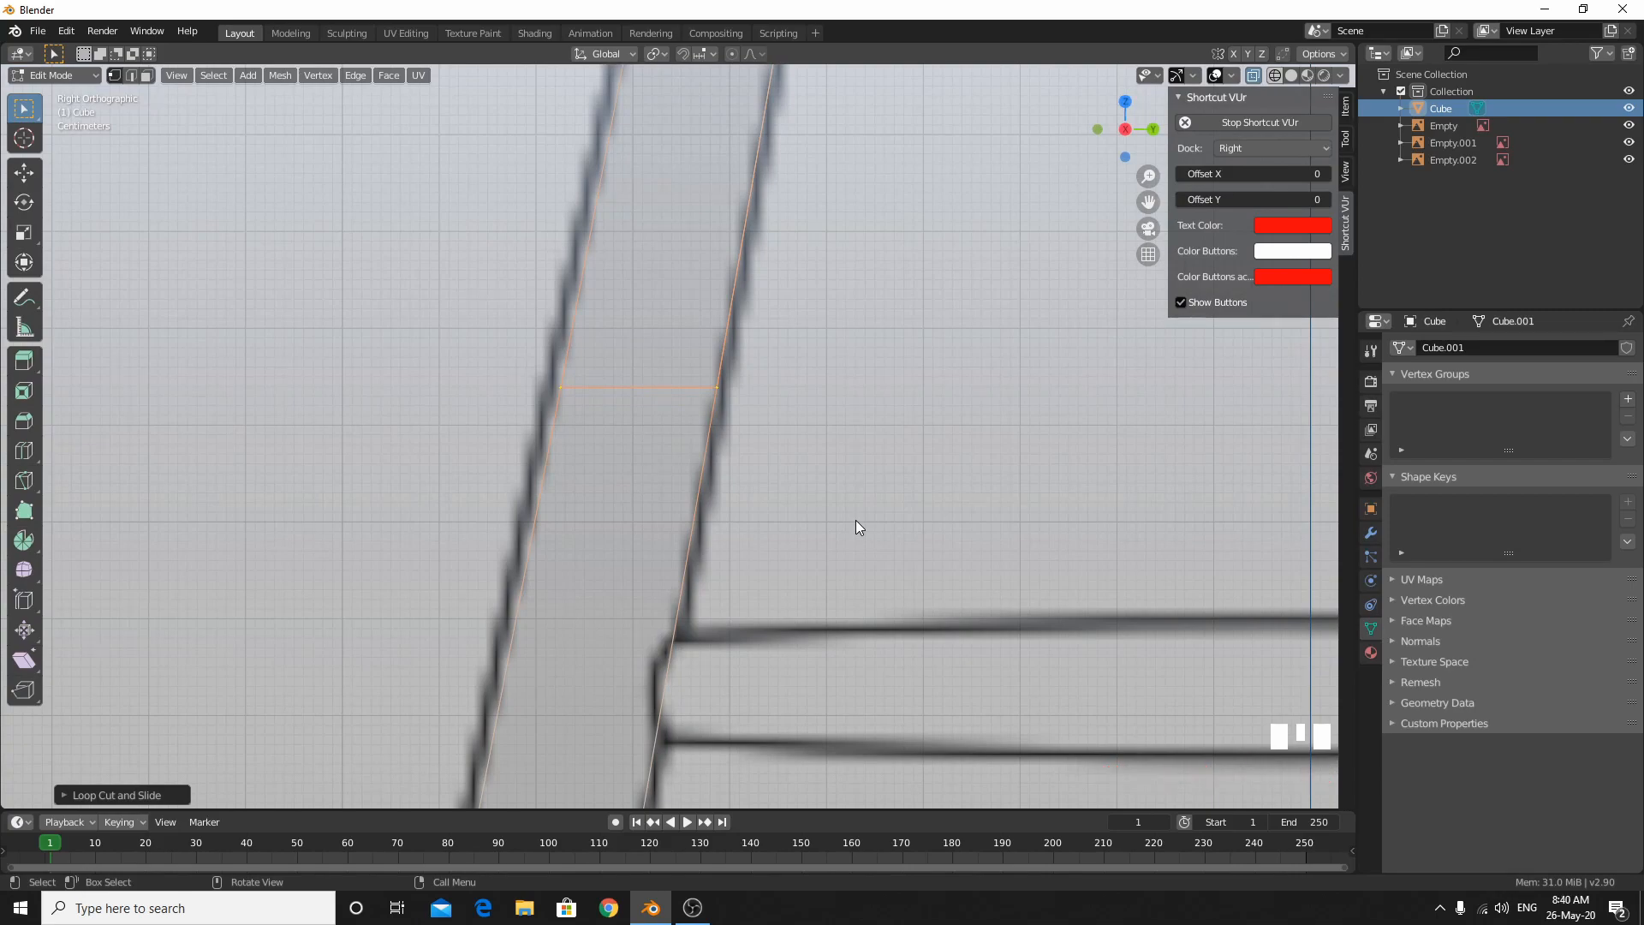
scroll(890, 569, down, 6)
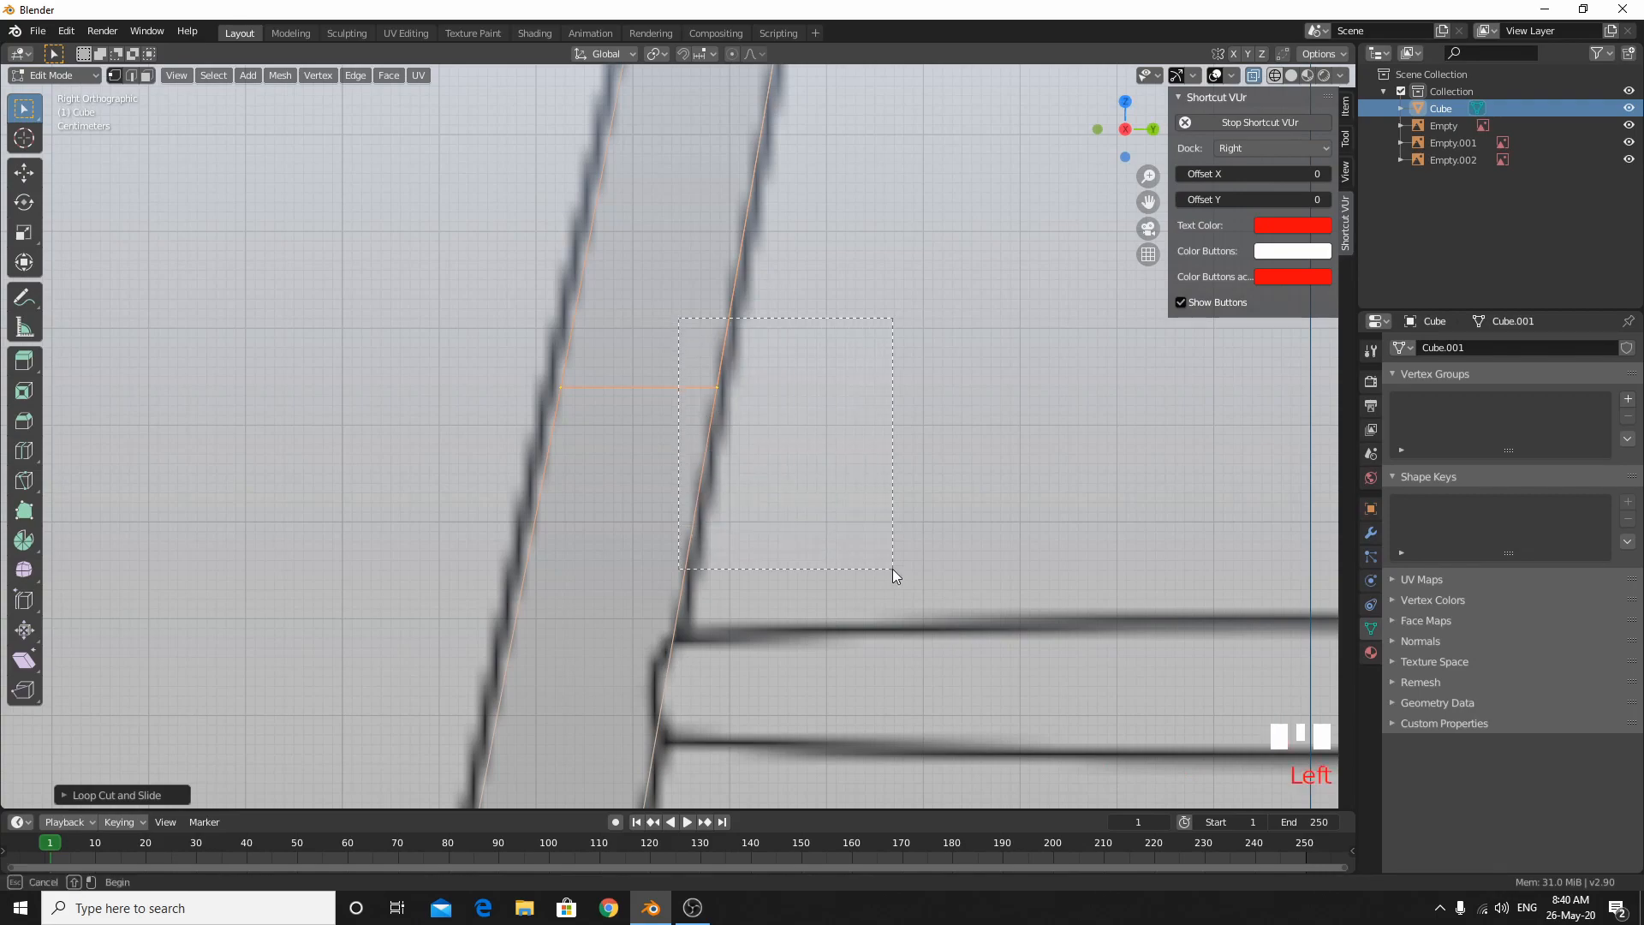
shift+middle_drag(851, 353, 821, 433)
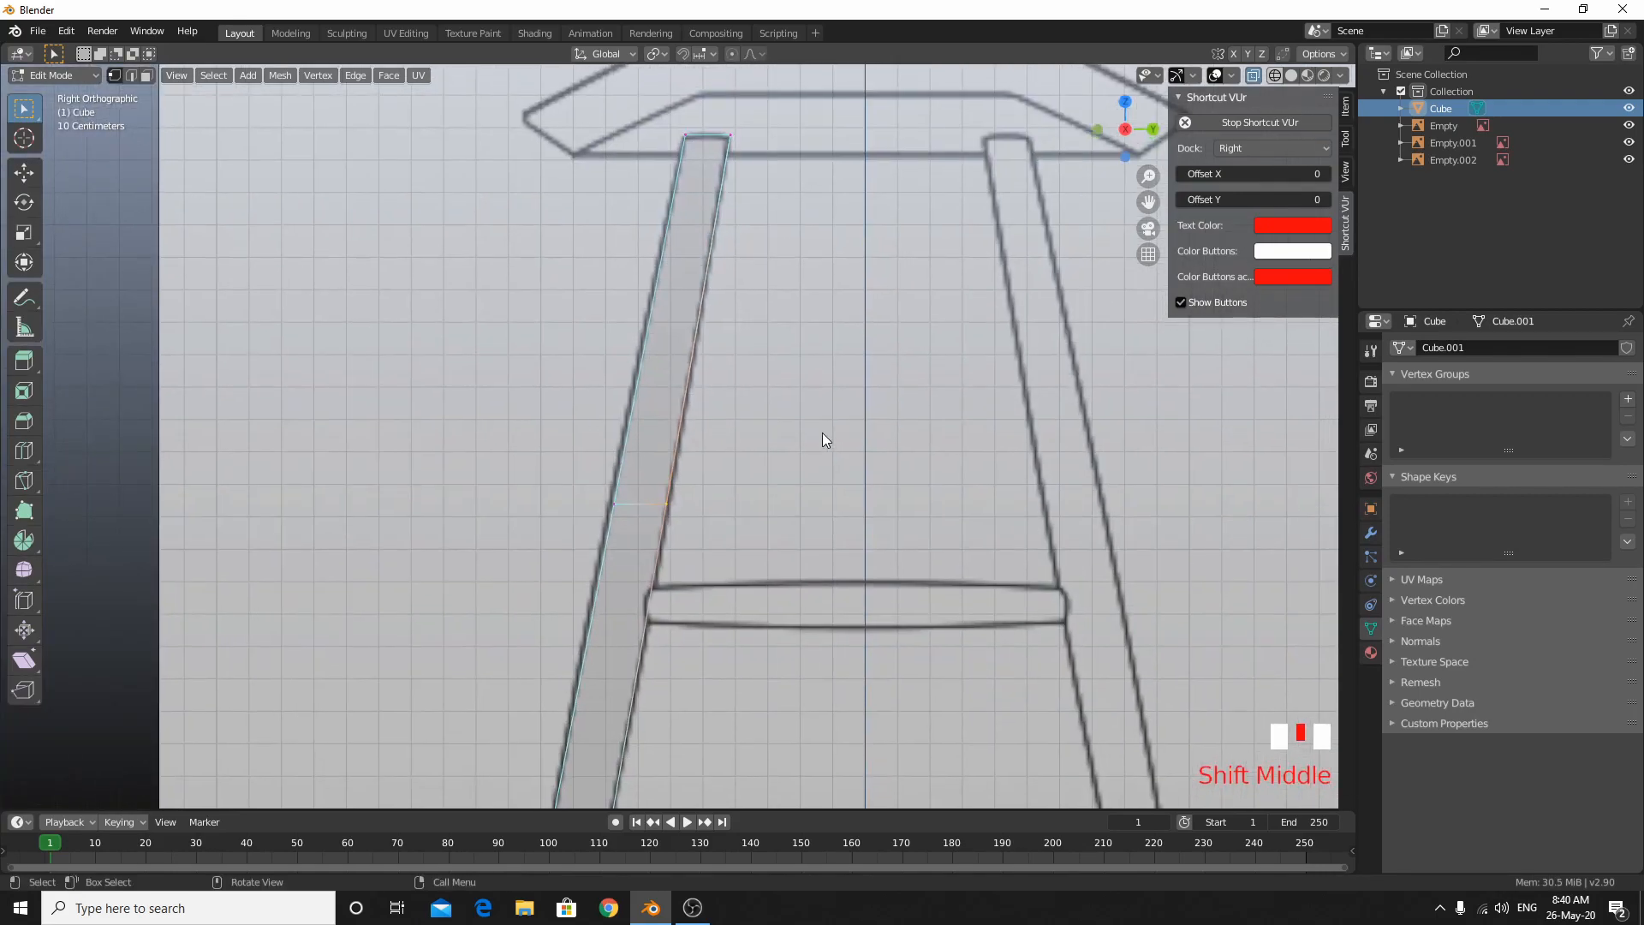
key(g)
key(y)
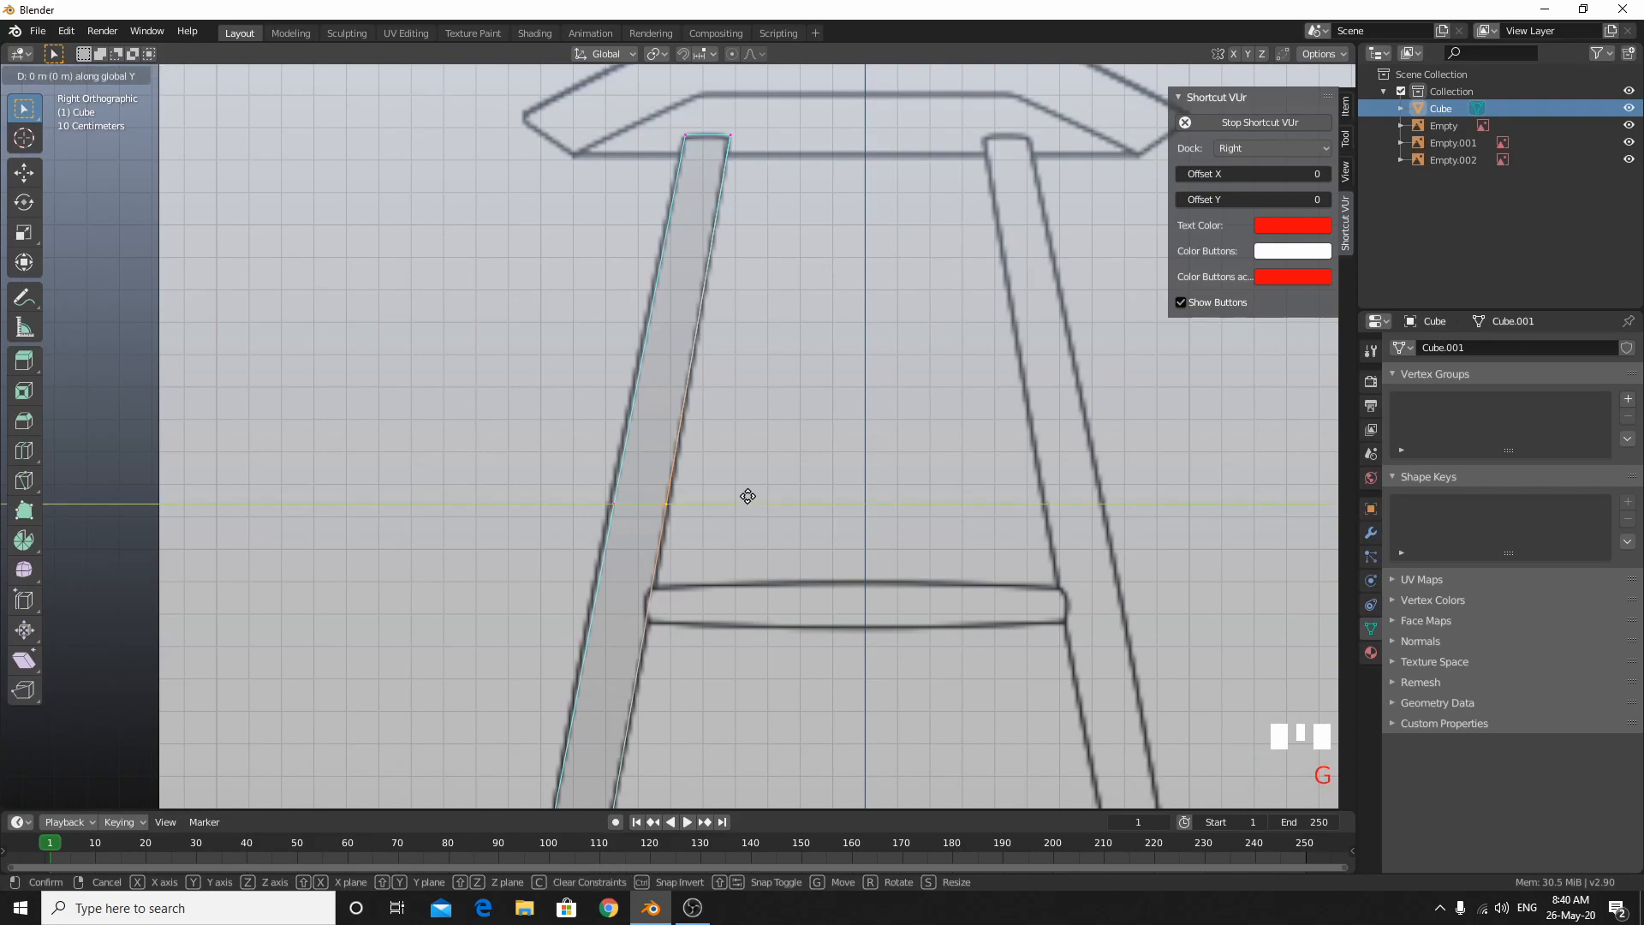
click(749, 497)
Nudge the loop cut's outer vertices slightly along negative Y onto the drawn leg's outer edge.
drag(462, 432, 628, 592)
key(g)
key(y)
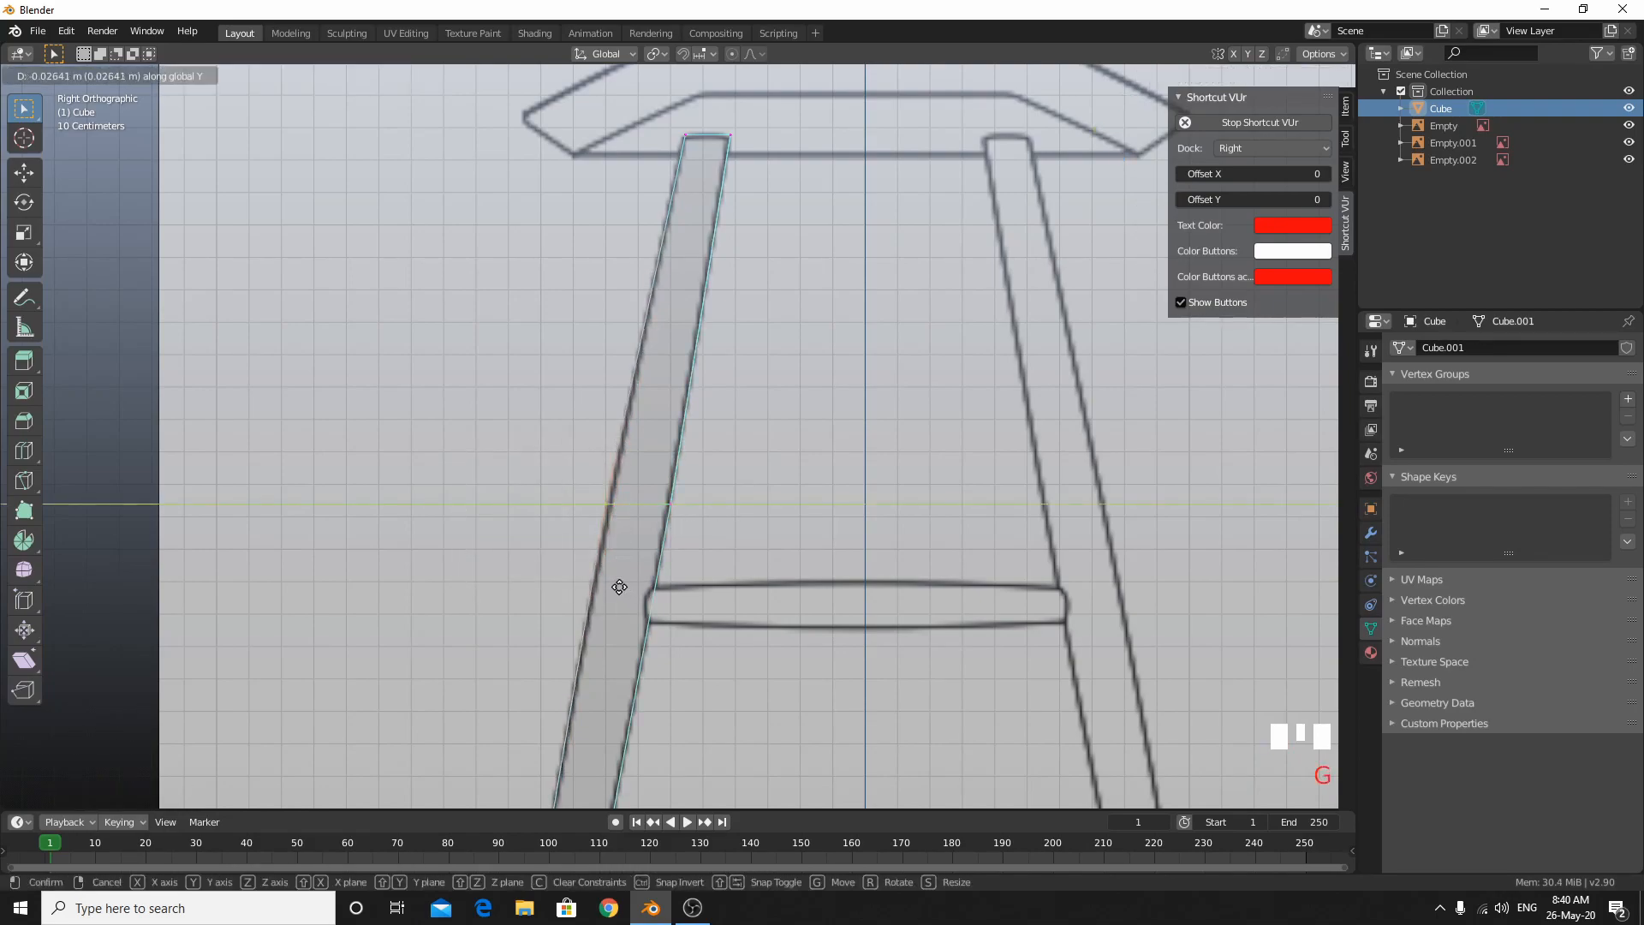
click(624, 589)
In the front view, move the whole leg mesh along positive X onto the foot of the drawn leg on that side.
key(KP_1)
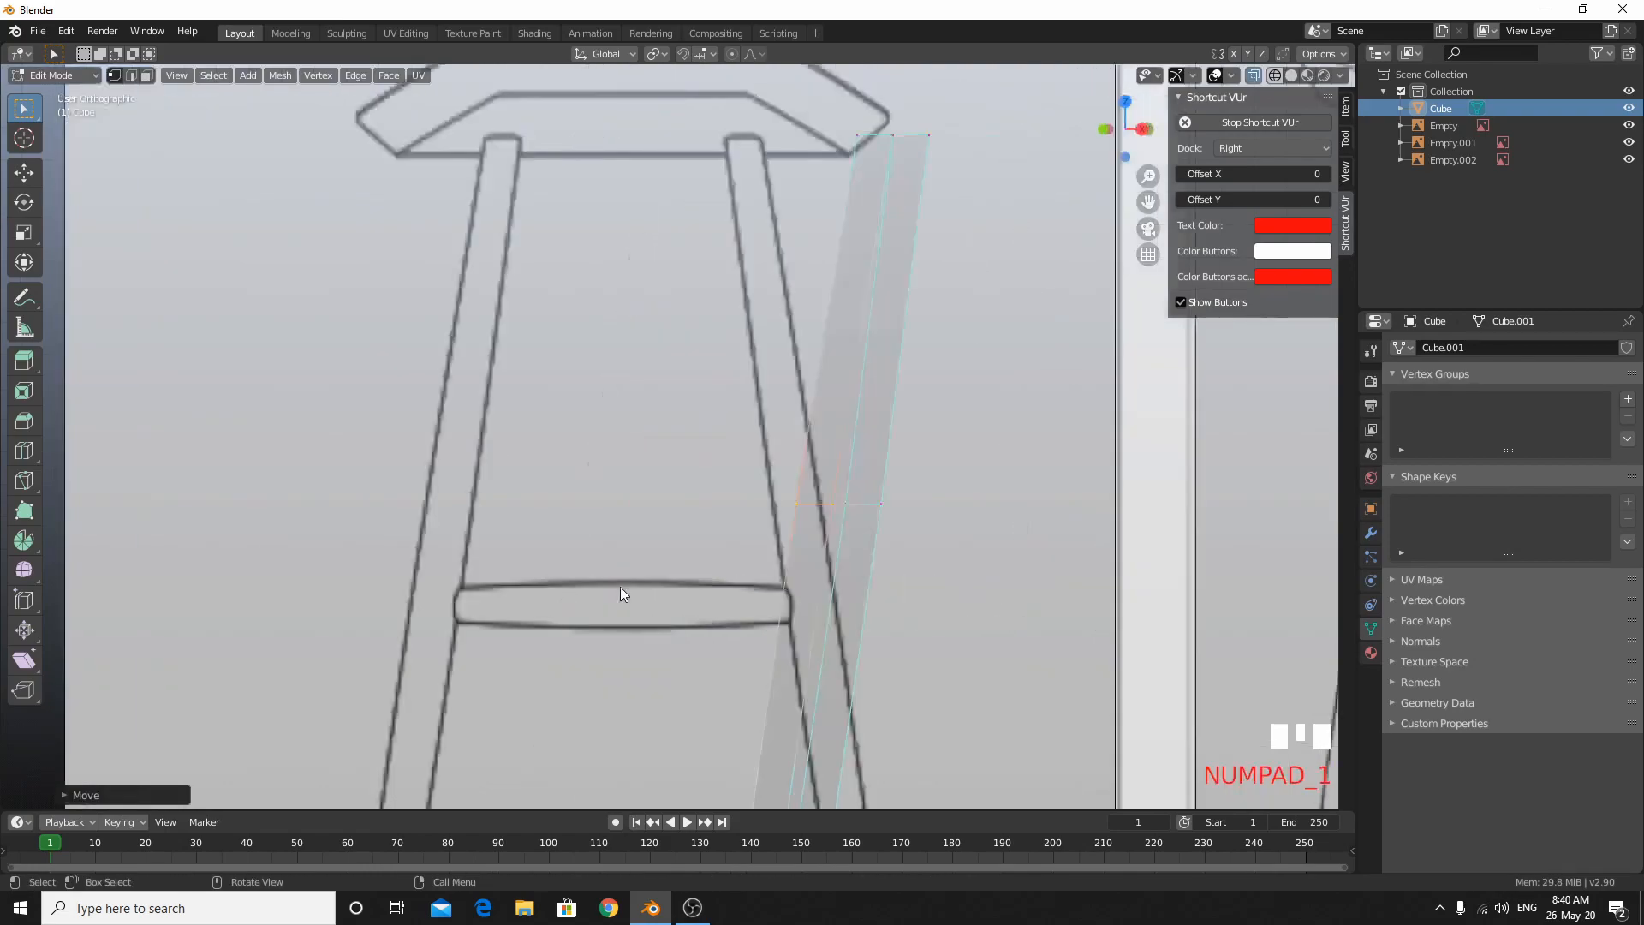
scroll(989, 587, down, 5)
key(a)
shift+middle_drag(1004, 558, 786, 486)
scroll(790, 625, up, 6)
scroll(779, 497, down, 3)
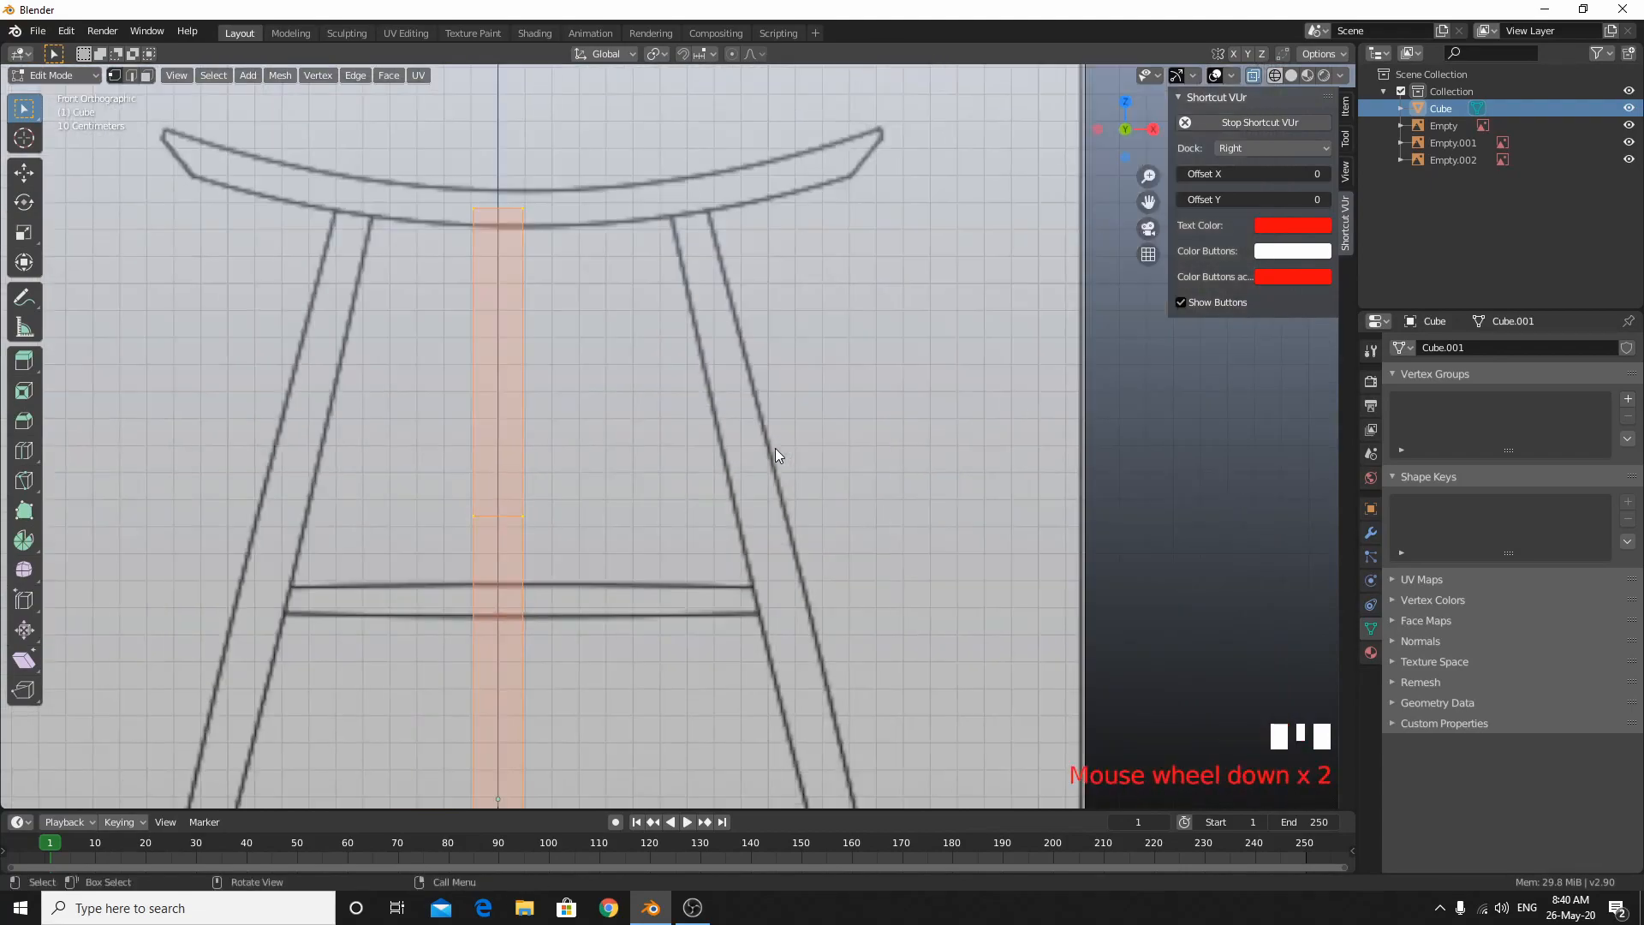
key(g)
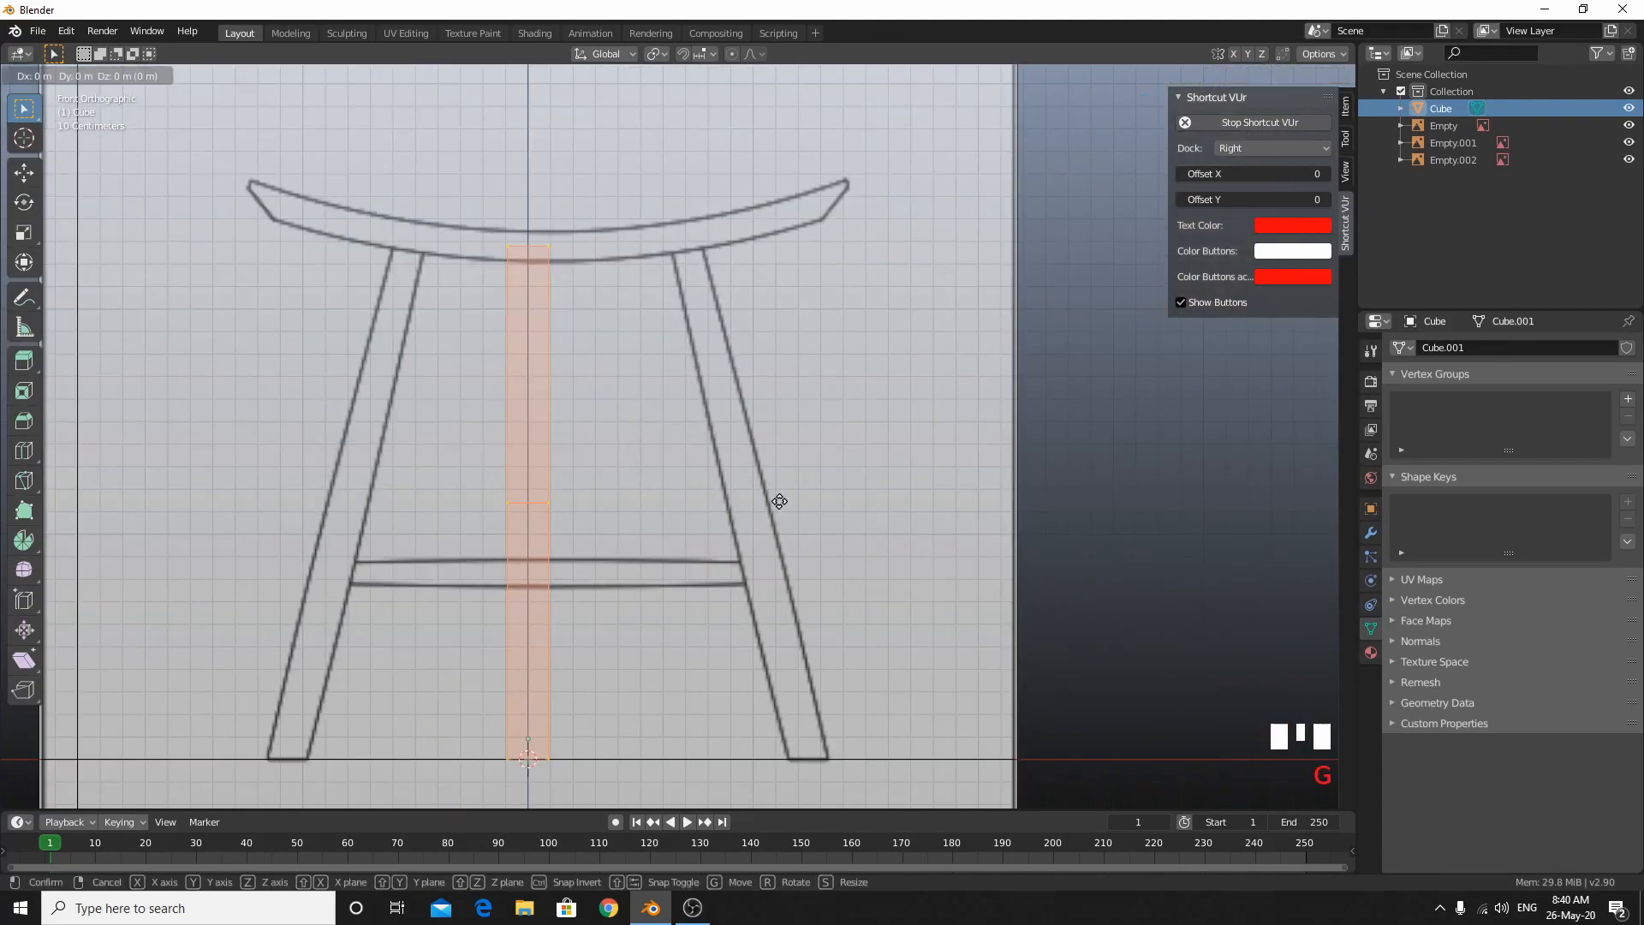
key(x)
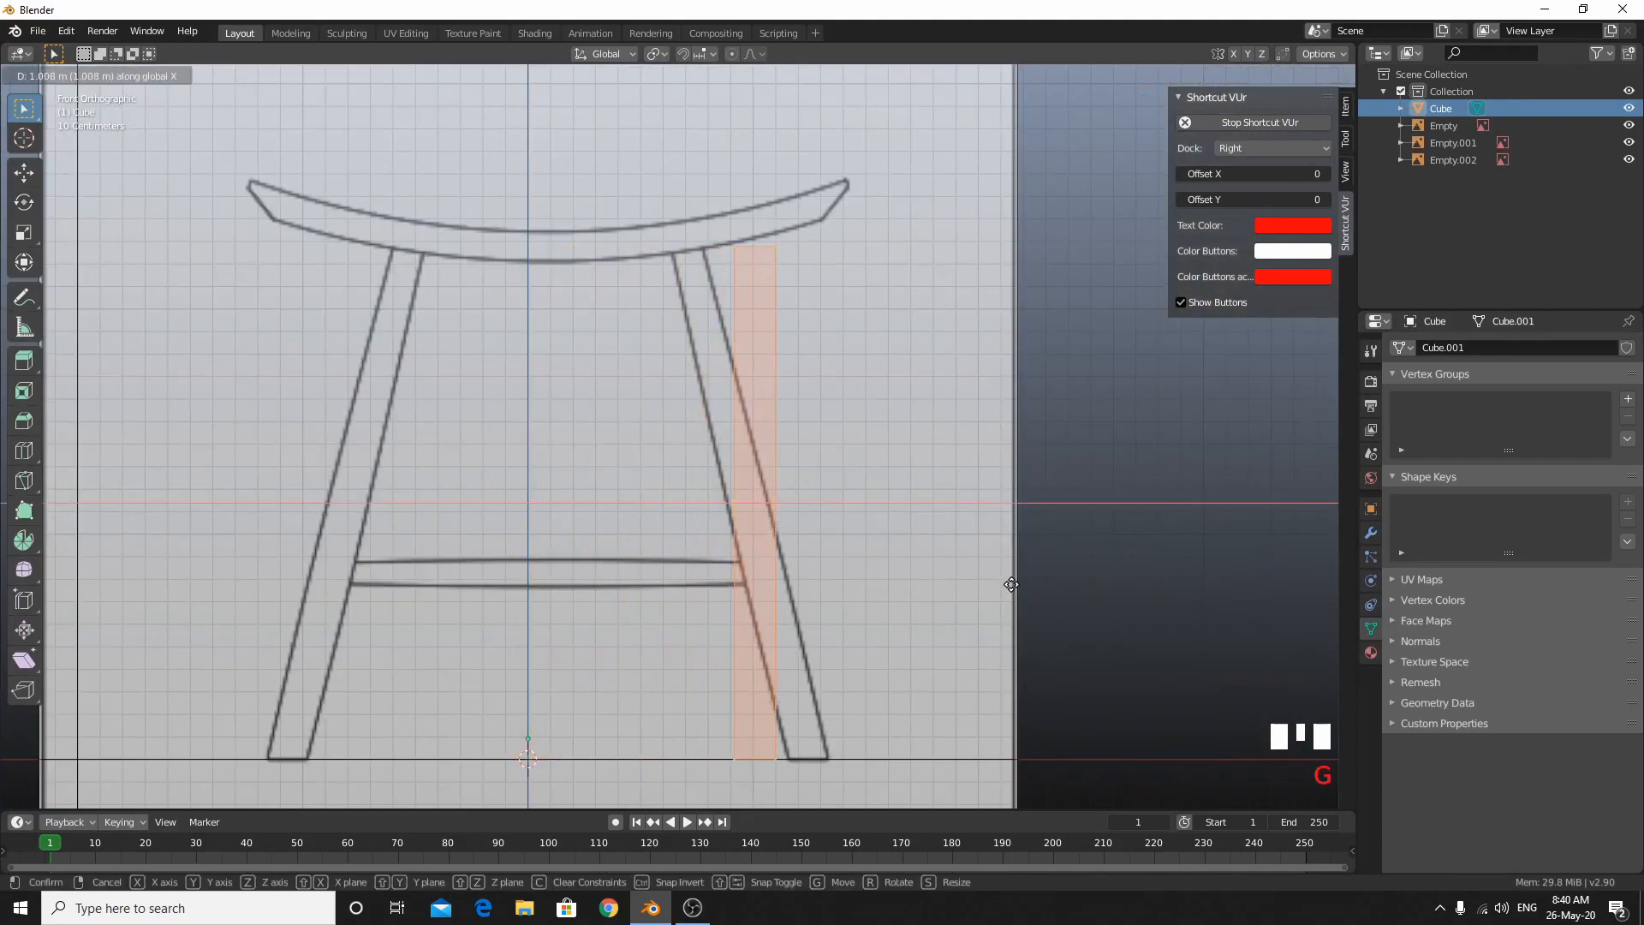
click(1058, 610)
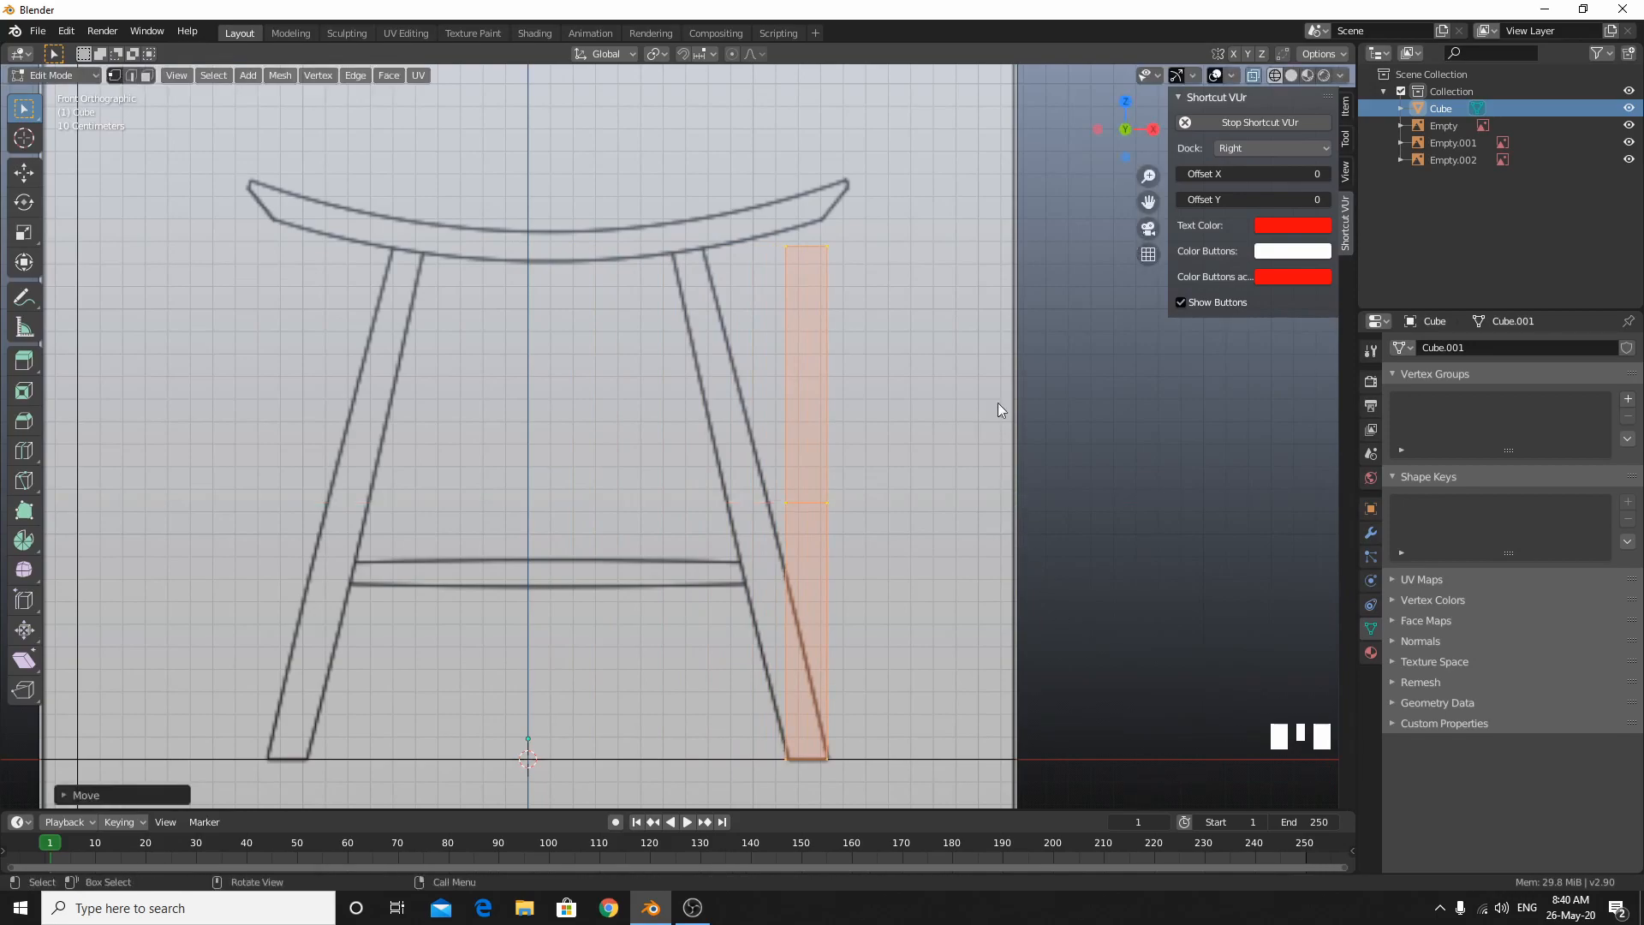
Move the leg's top vertices along negative X to the point where the drawn leg meets the seat.
click(943, 354)
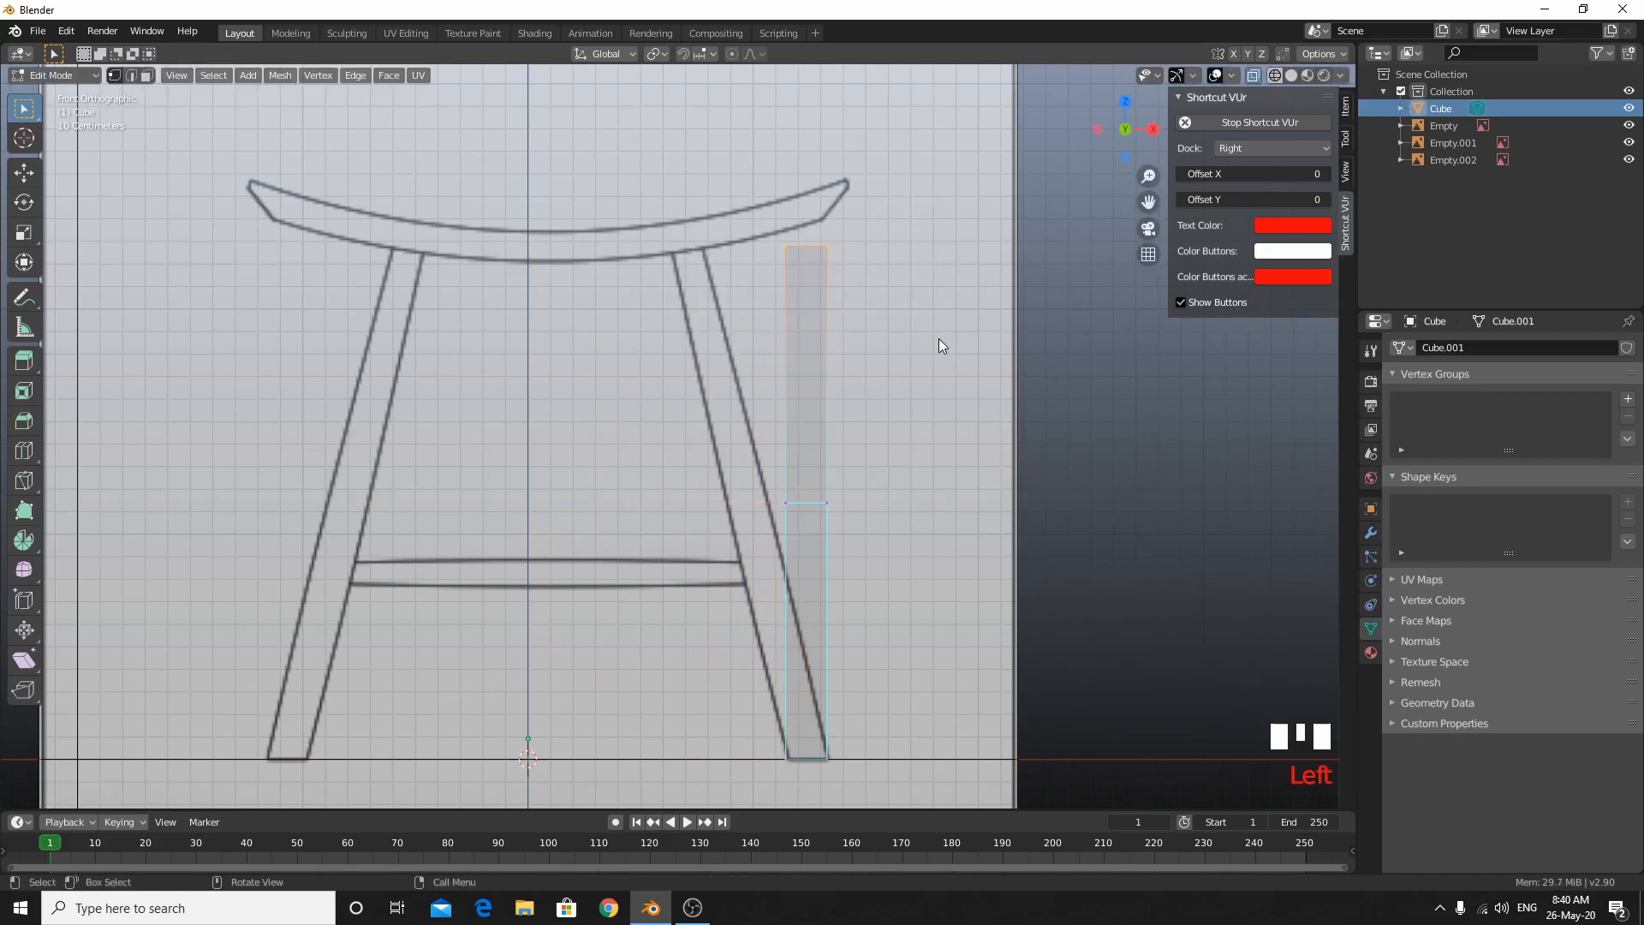
key(g)
key(x)
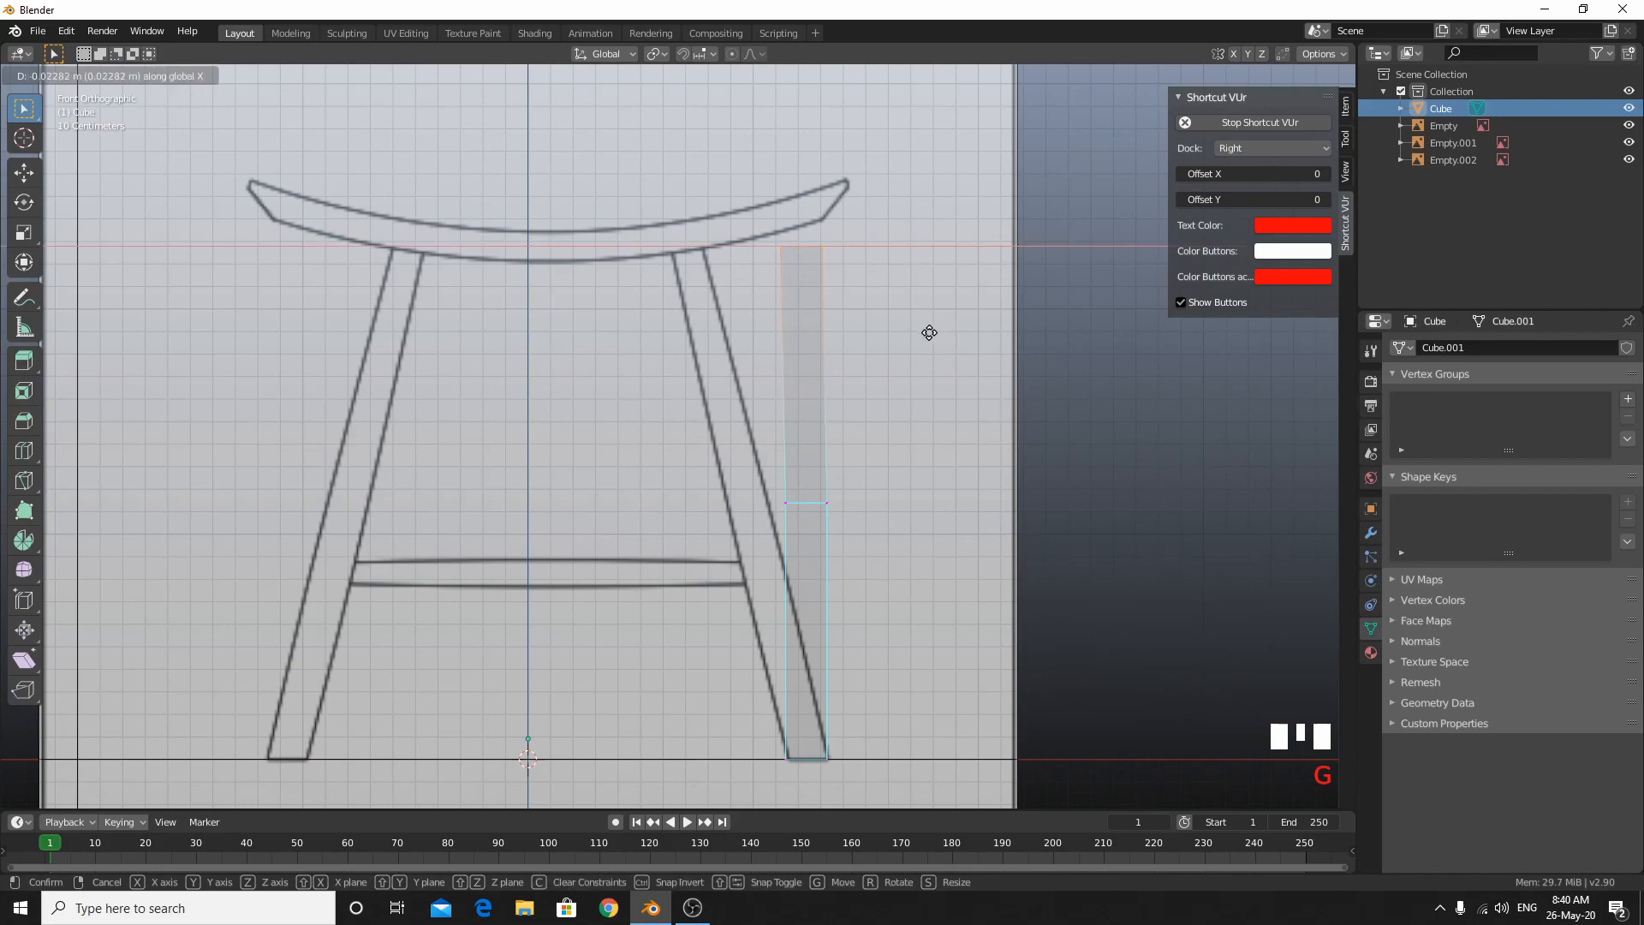
click(814, 304)
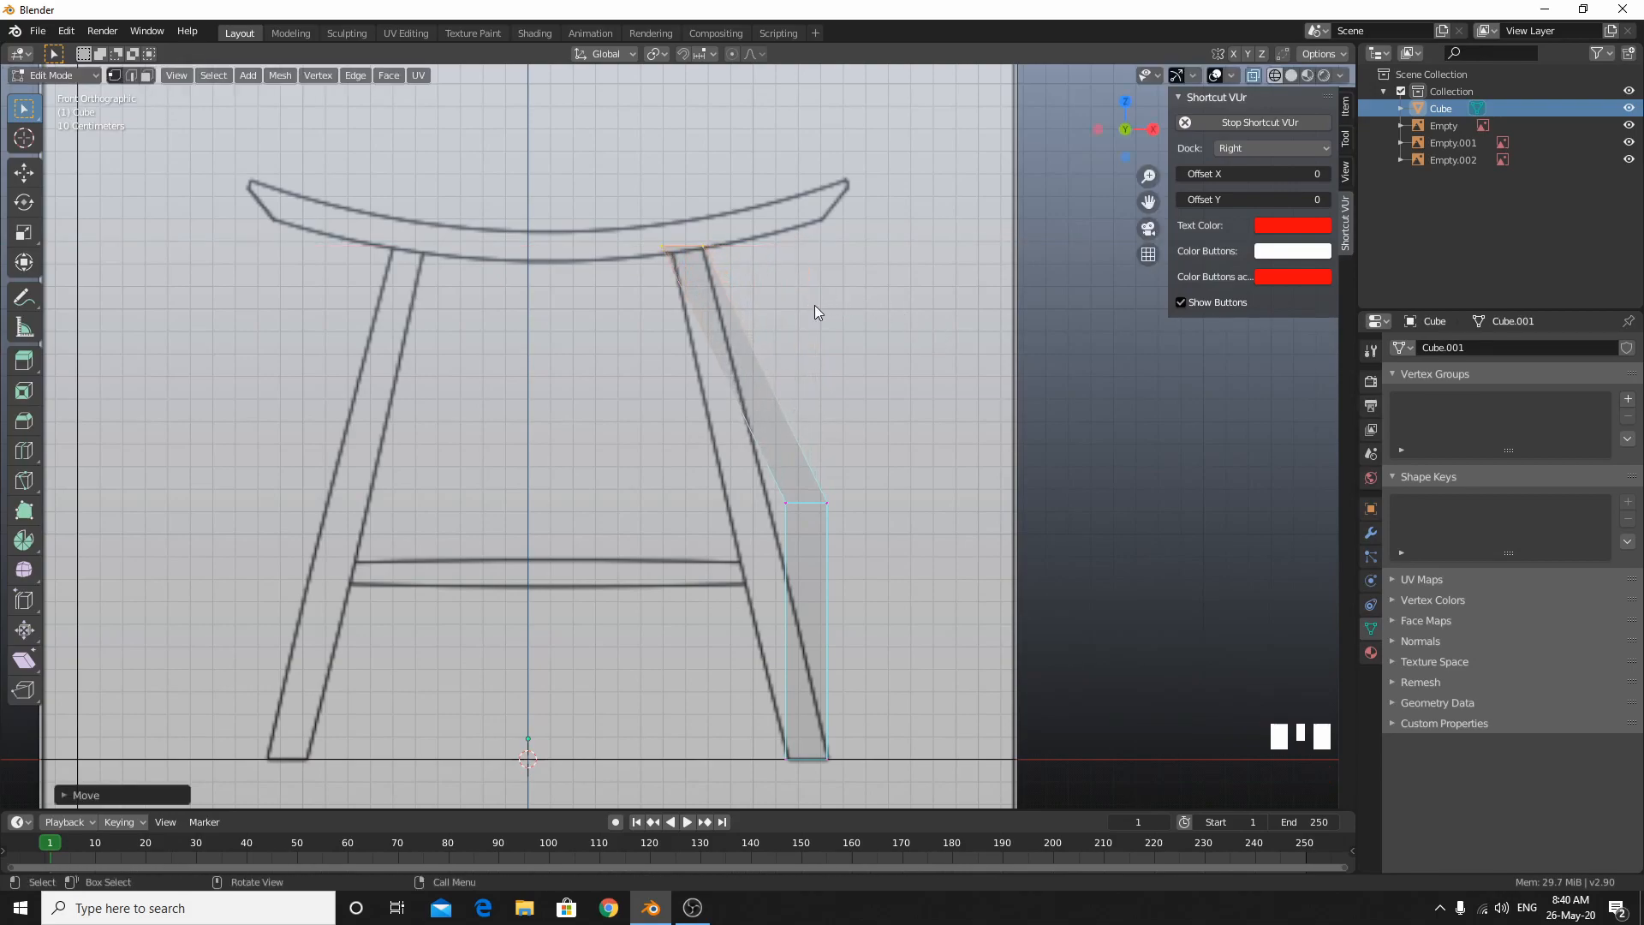
Move the middle loop's vertices about 0.25 m along negative X so the leg follows the drawn slant.
key(g)
key(x)
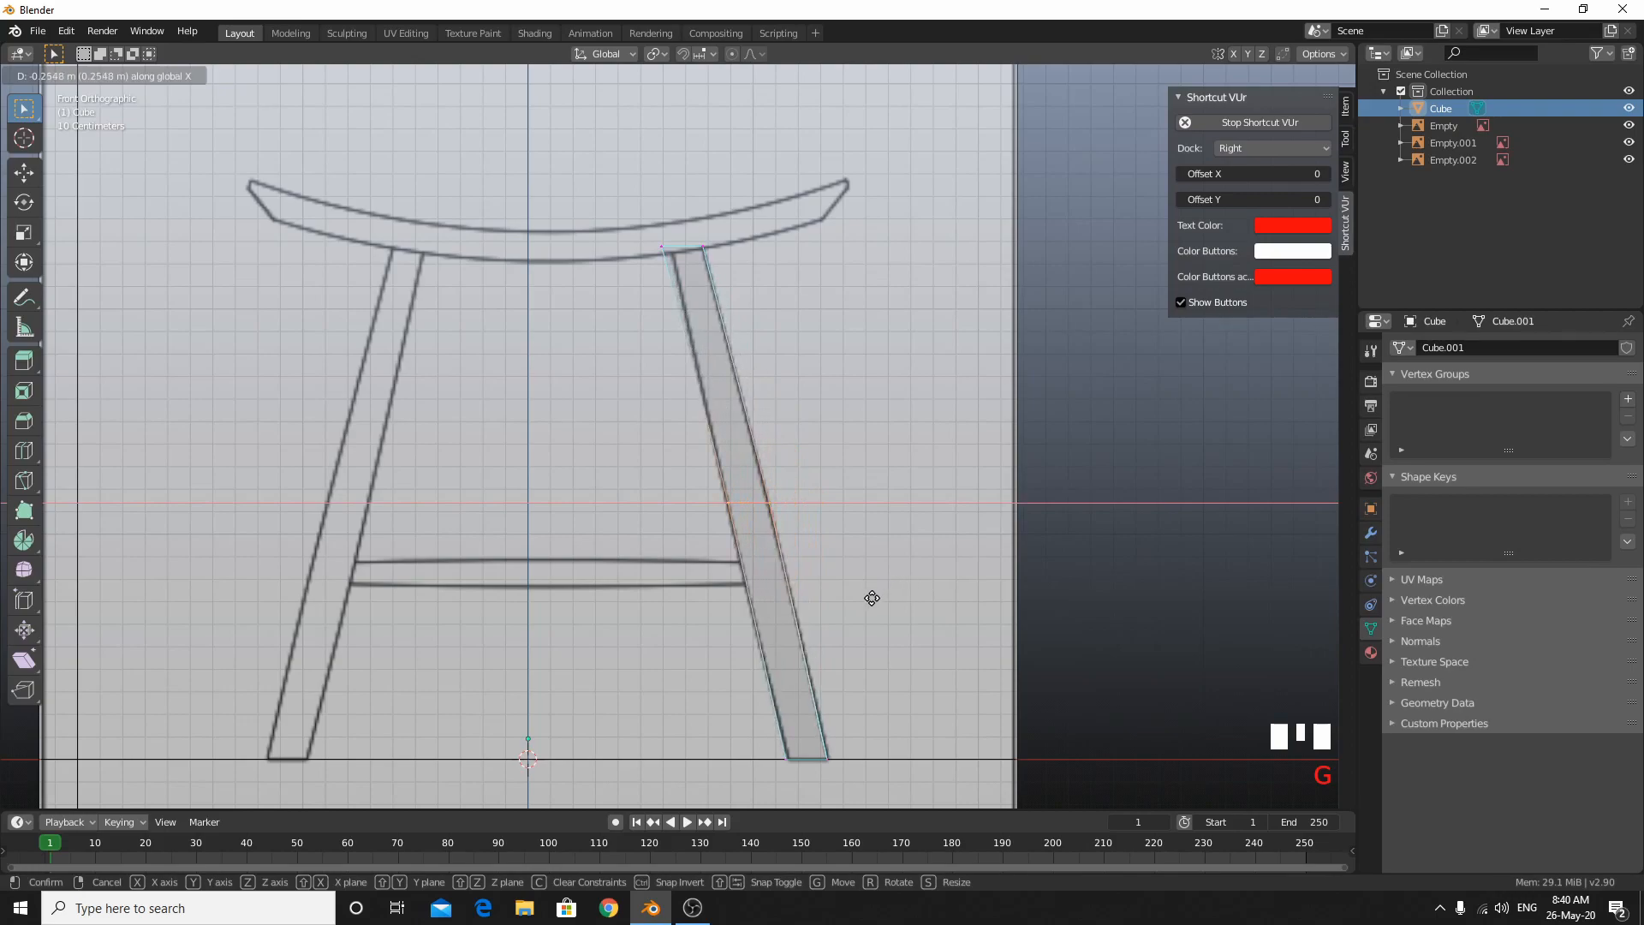
click(872, 598)
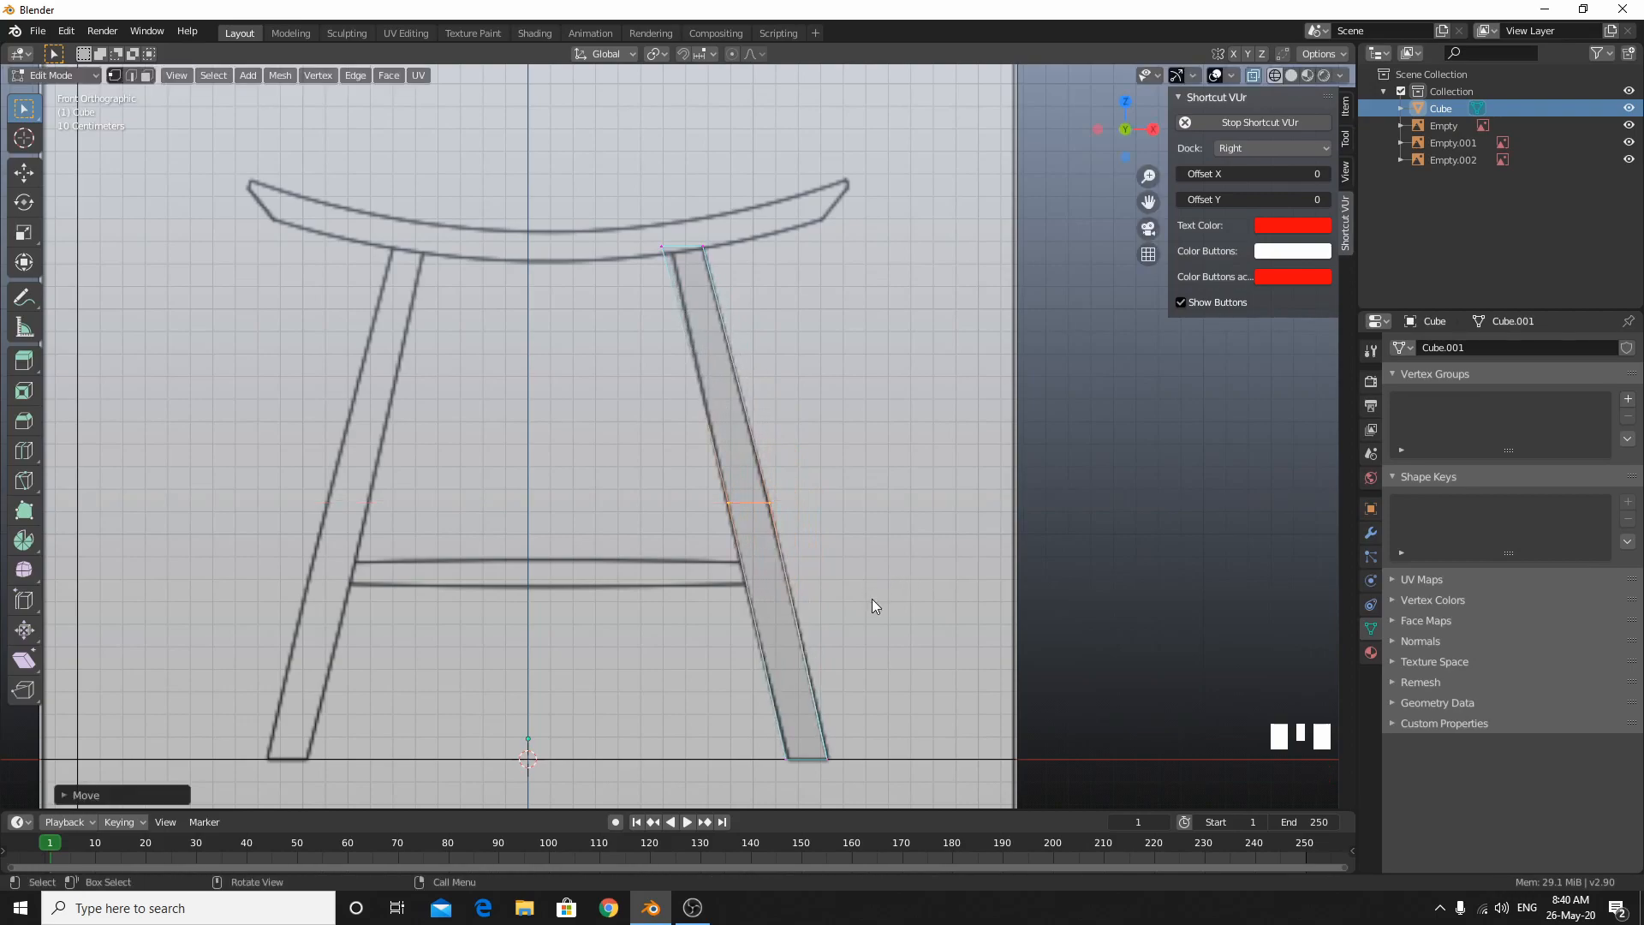
Nudge the leg's bottom vertices about 0.011 m along positive X to align them with the drawn foot.
scroll(841, 604, up, 4)
shift+middle_drag(840, 604, 628, 236)
click(860, 695)
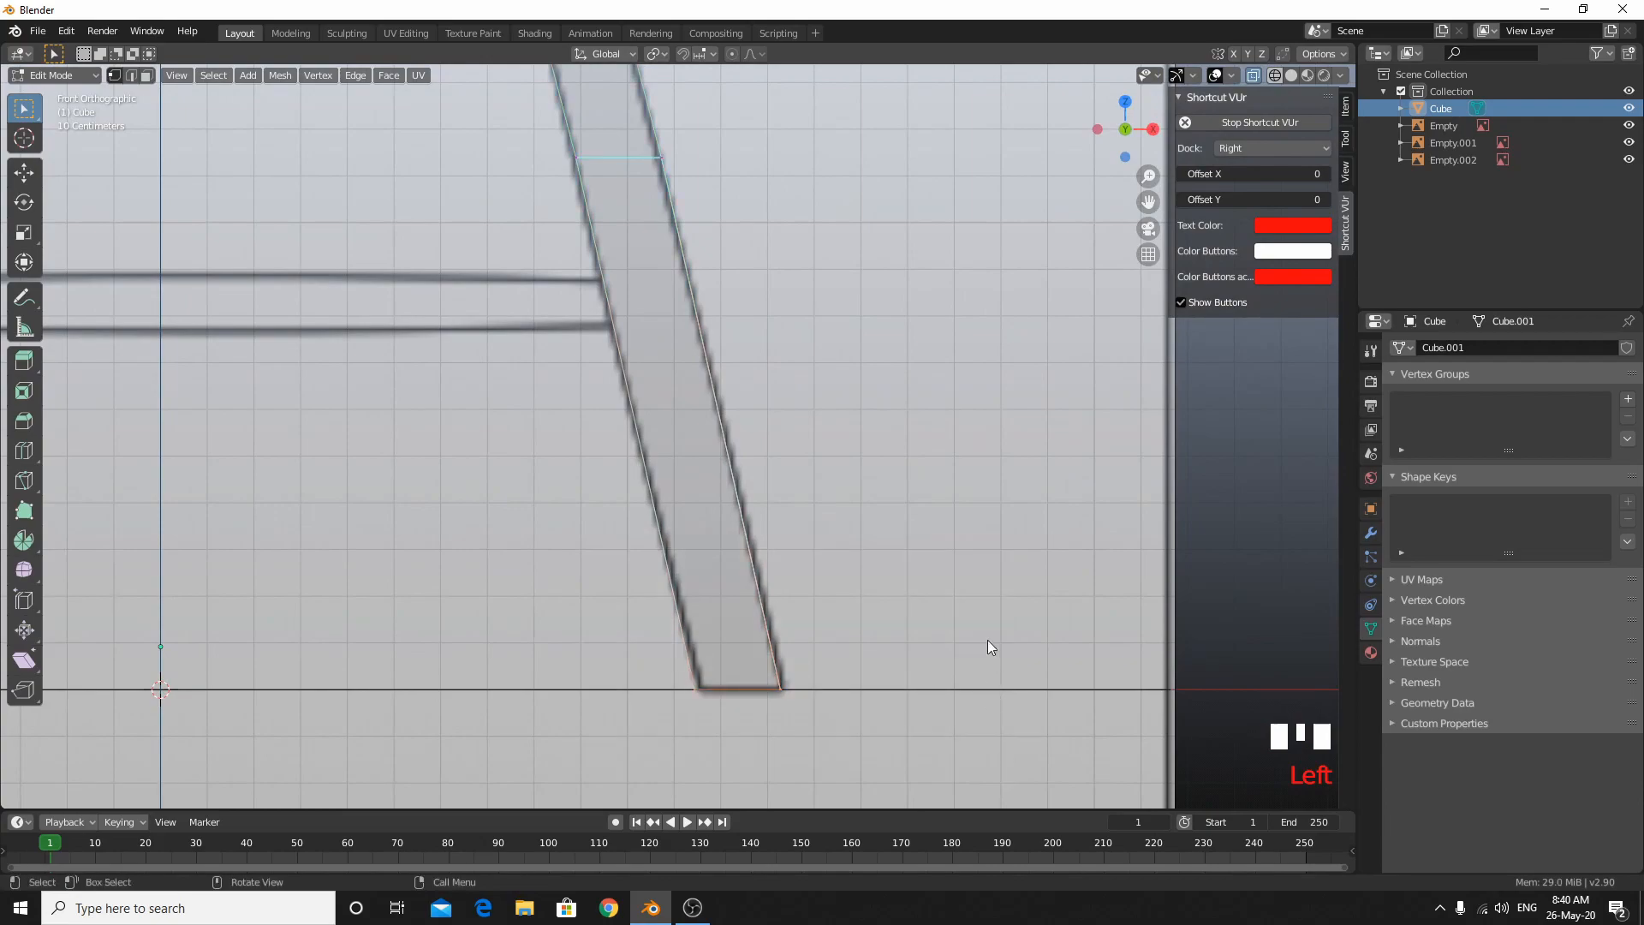
key(g)
key(x)
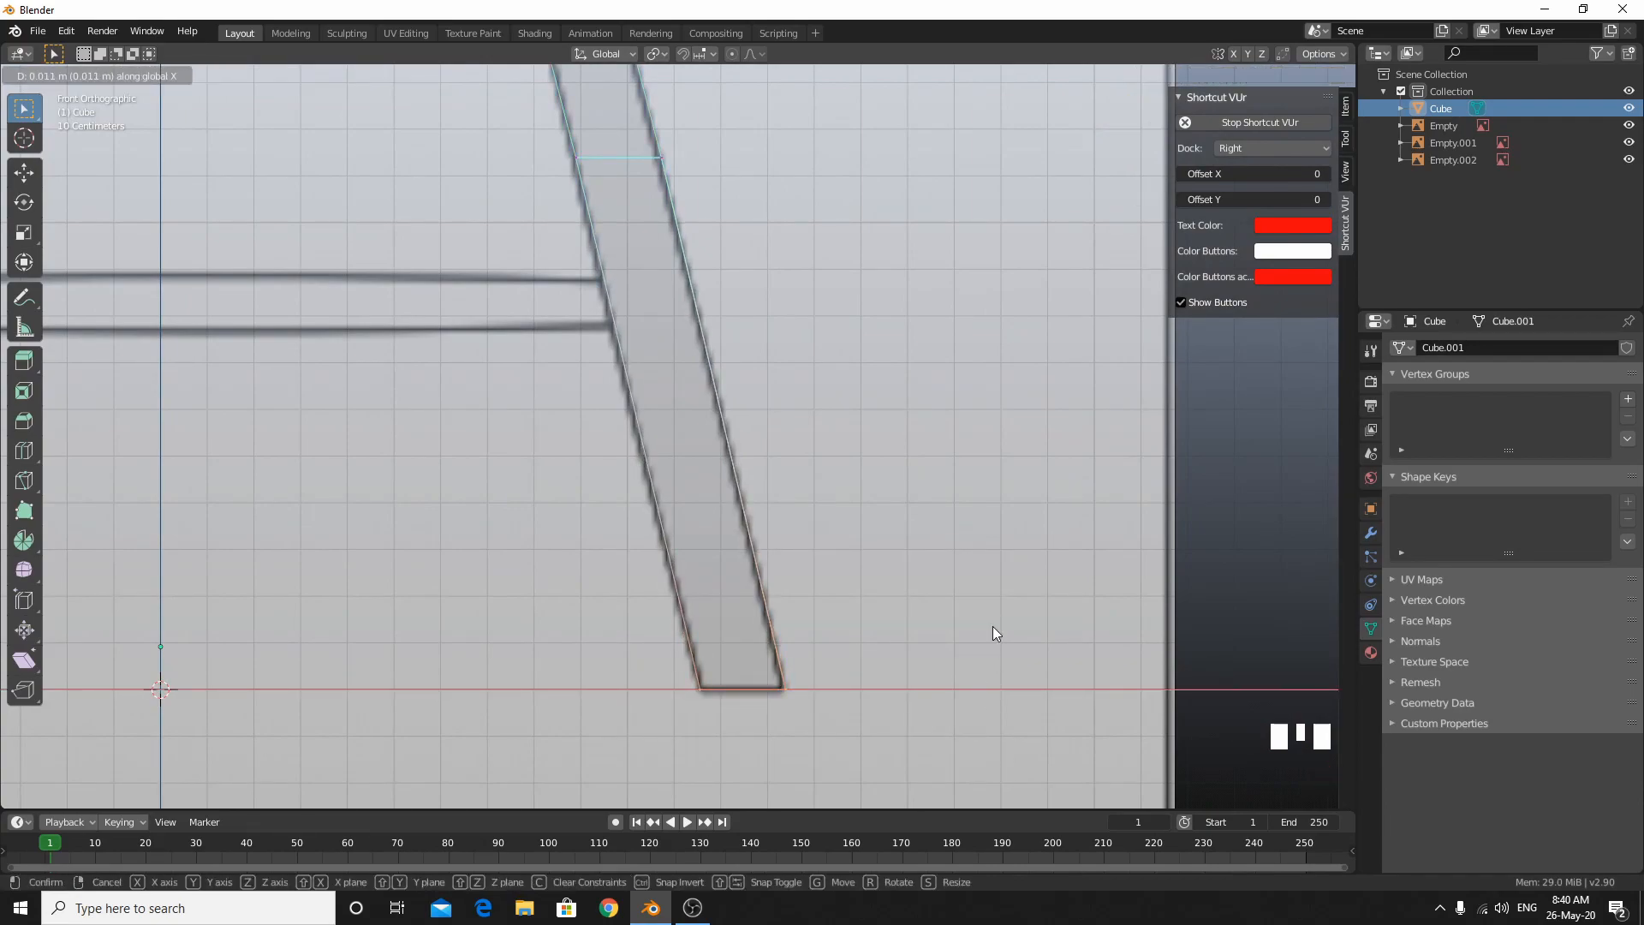
click(992, 627)
Lower all top vertices of the leg slightly along Z so the outer corner meets the seat's underside line.
shift+middle_drag(837, 279, 861, 495)
scroll(791, 449, down, 5)
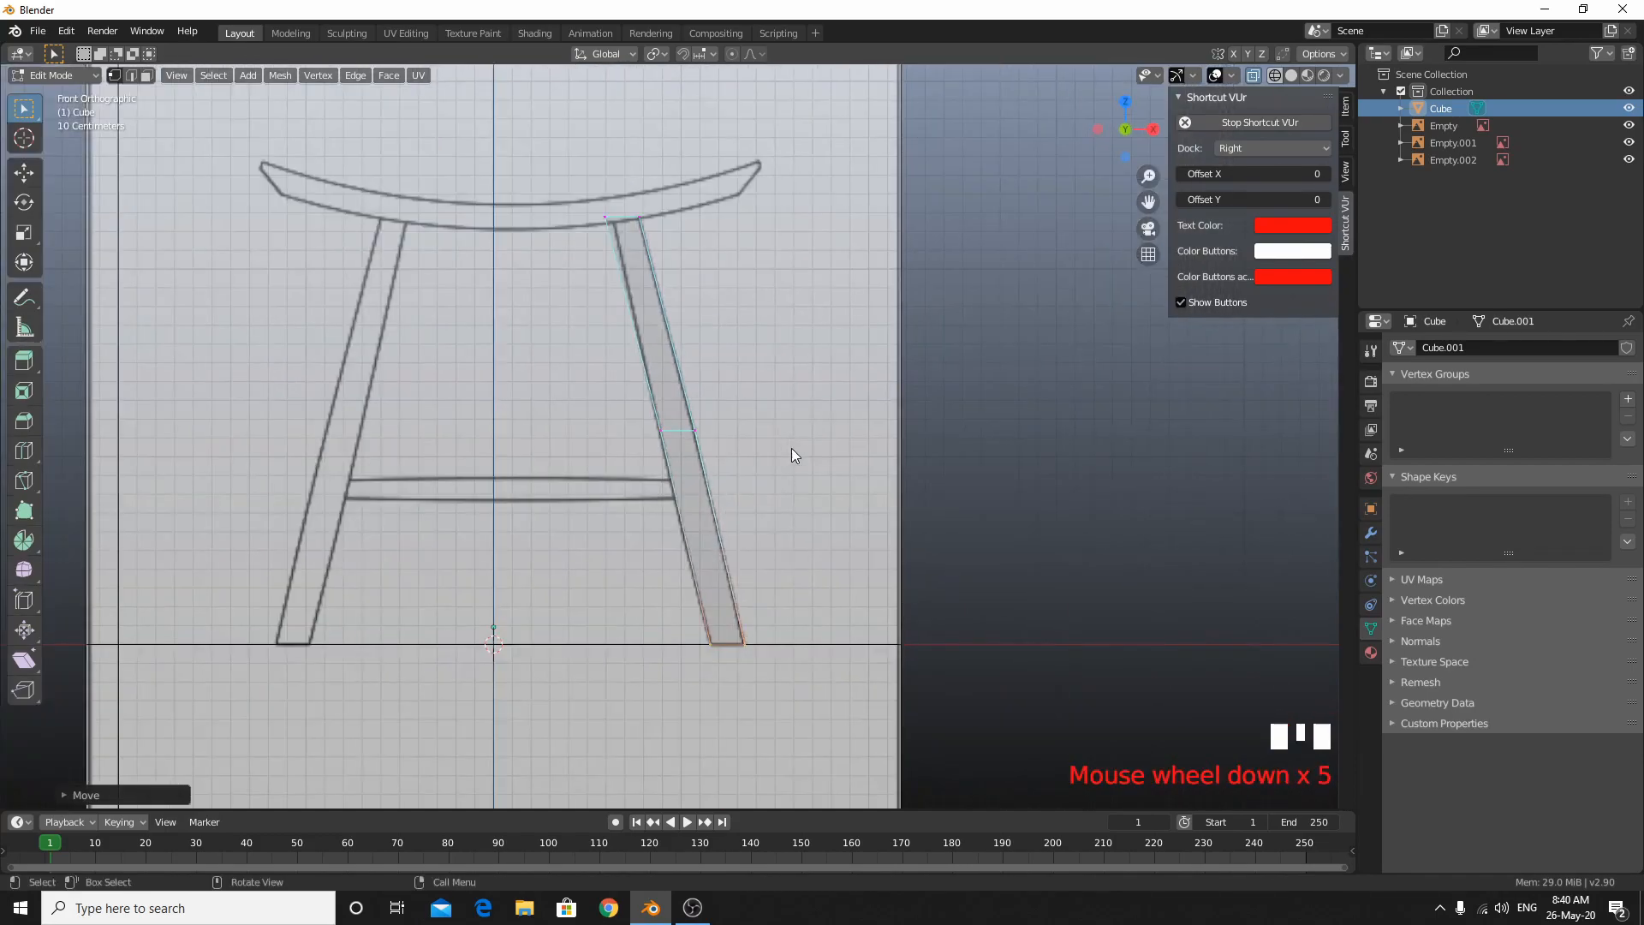
shift+middle_drag(737, 317, 757, 599)
scroll(747, 385, up, 5)
scroll(651, 474, up, 5)
click(984, 502)
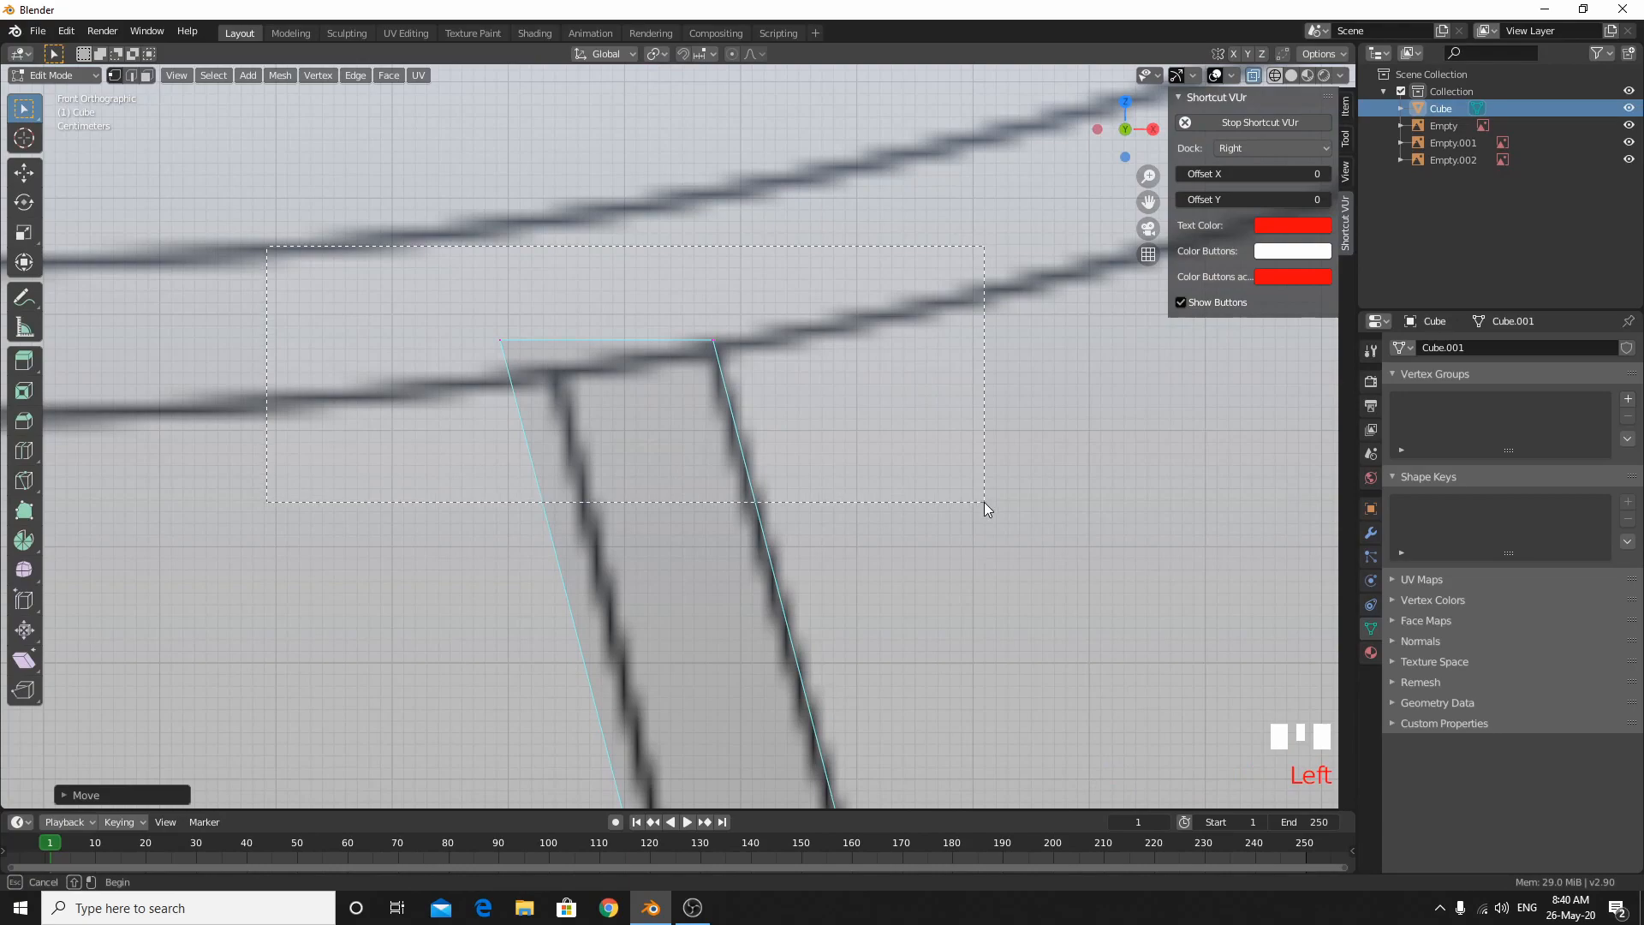
key(g)
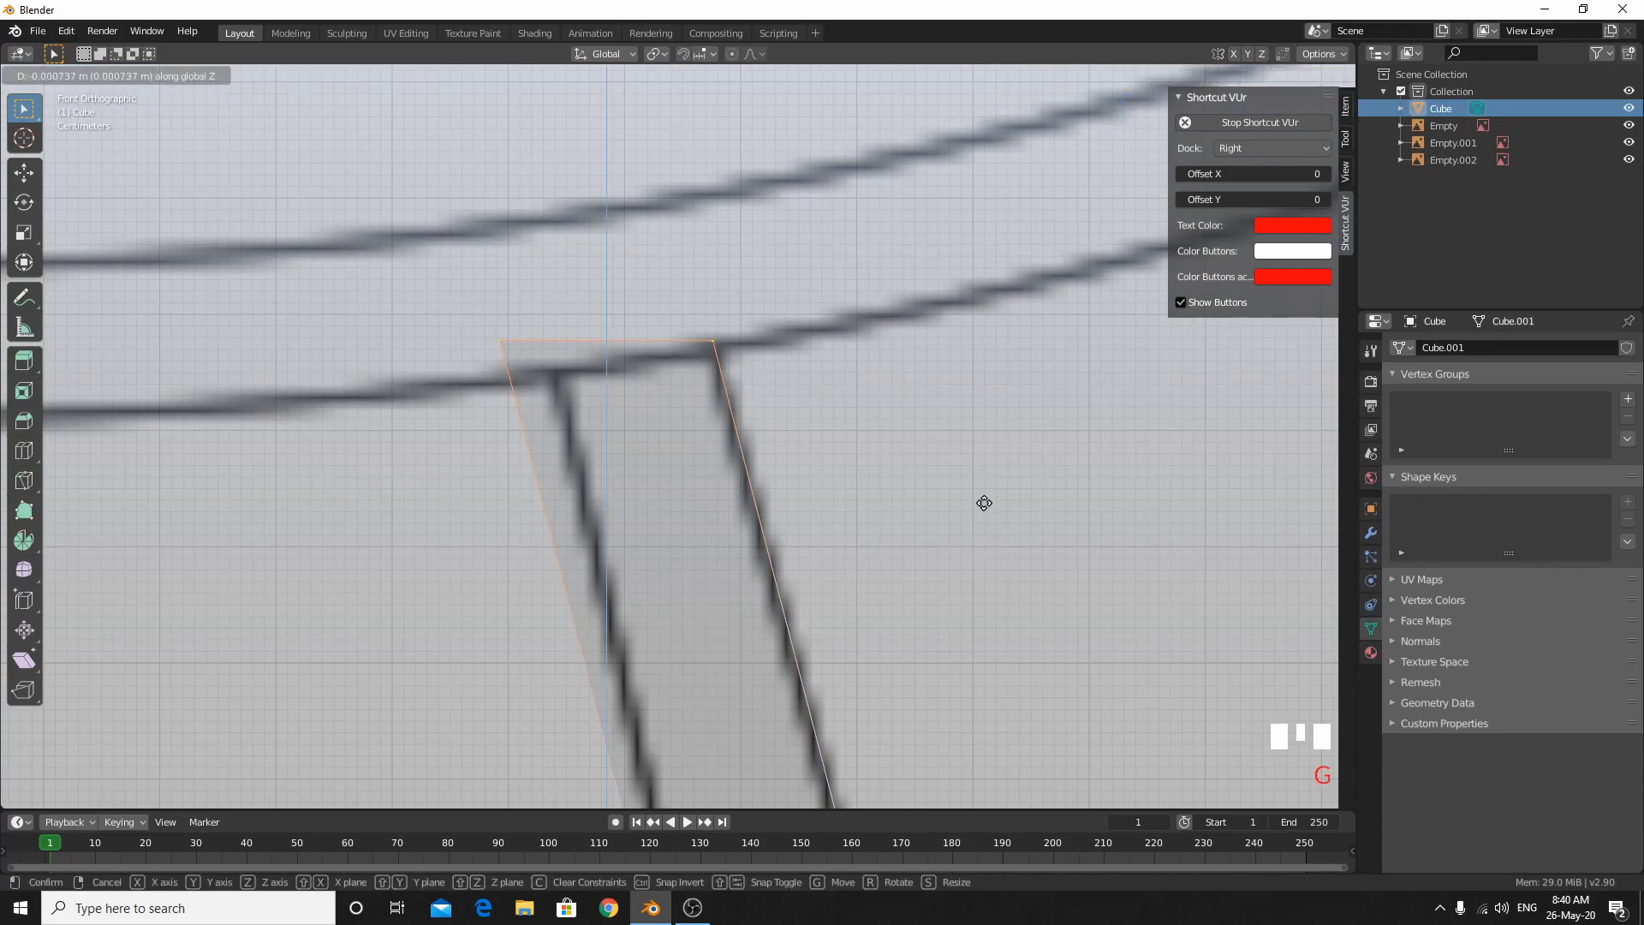
click(985, 517)
Lower the inner top vertices along Z to the seat's underside and shift them along positive X onto the leg's inner edge, checking the side view.
click(651, 551)
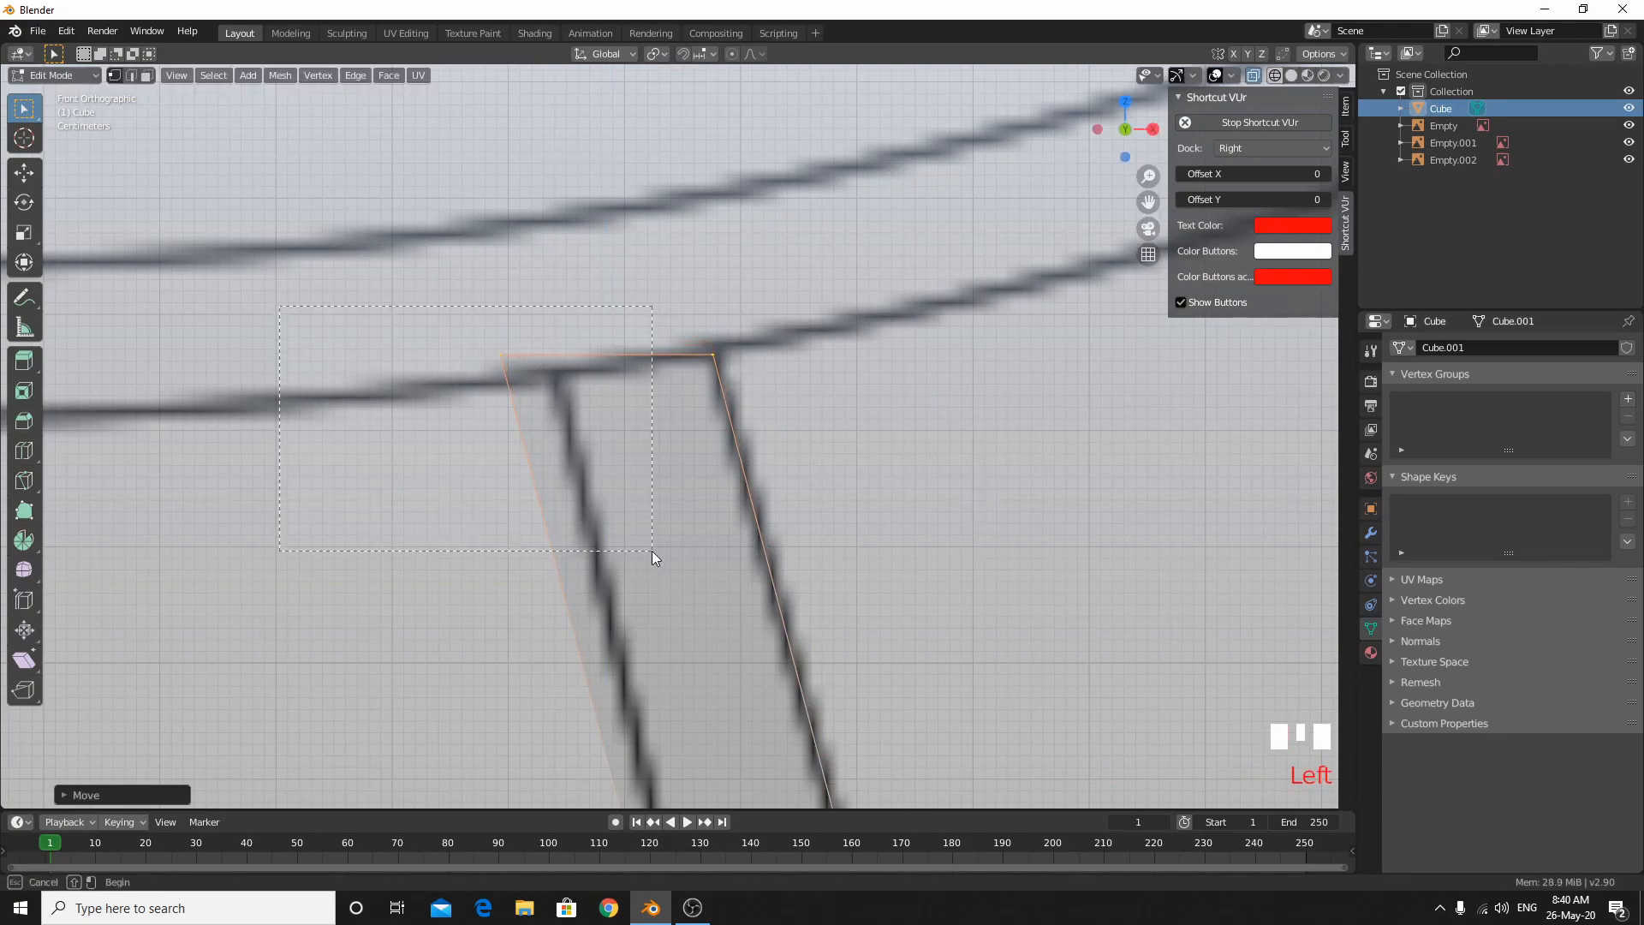
key(g)
key(z)
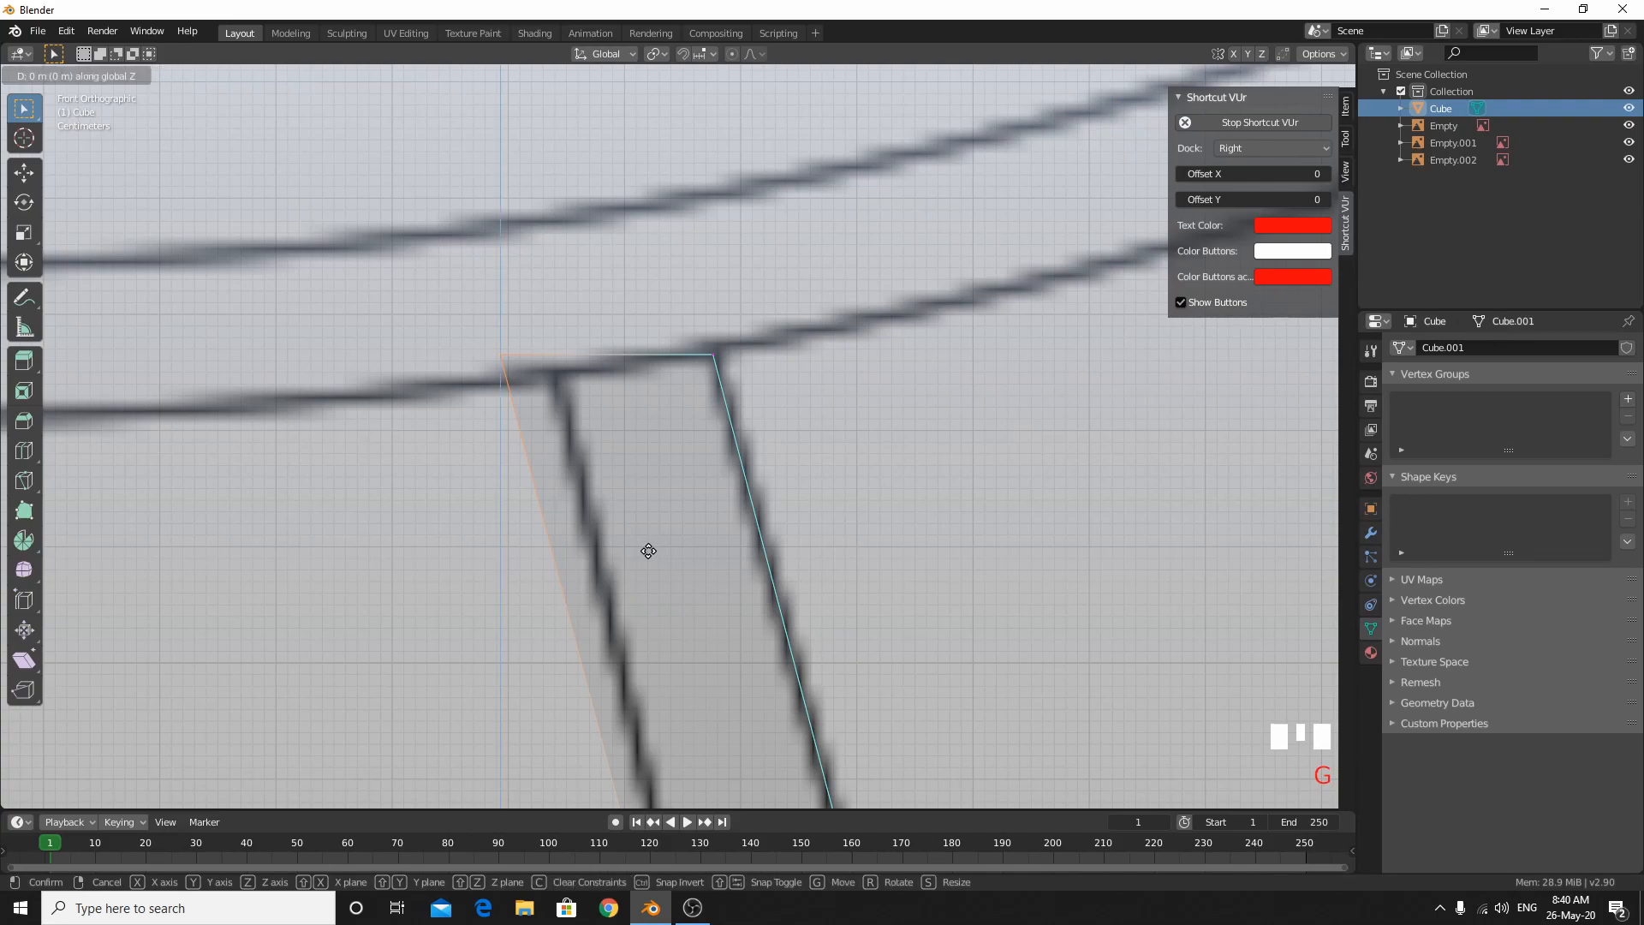
click(697, 566)
key(g)
key(y)
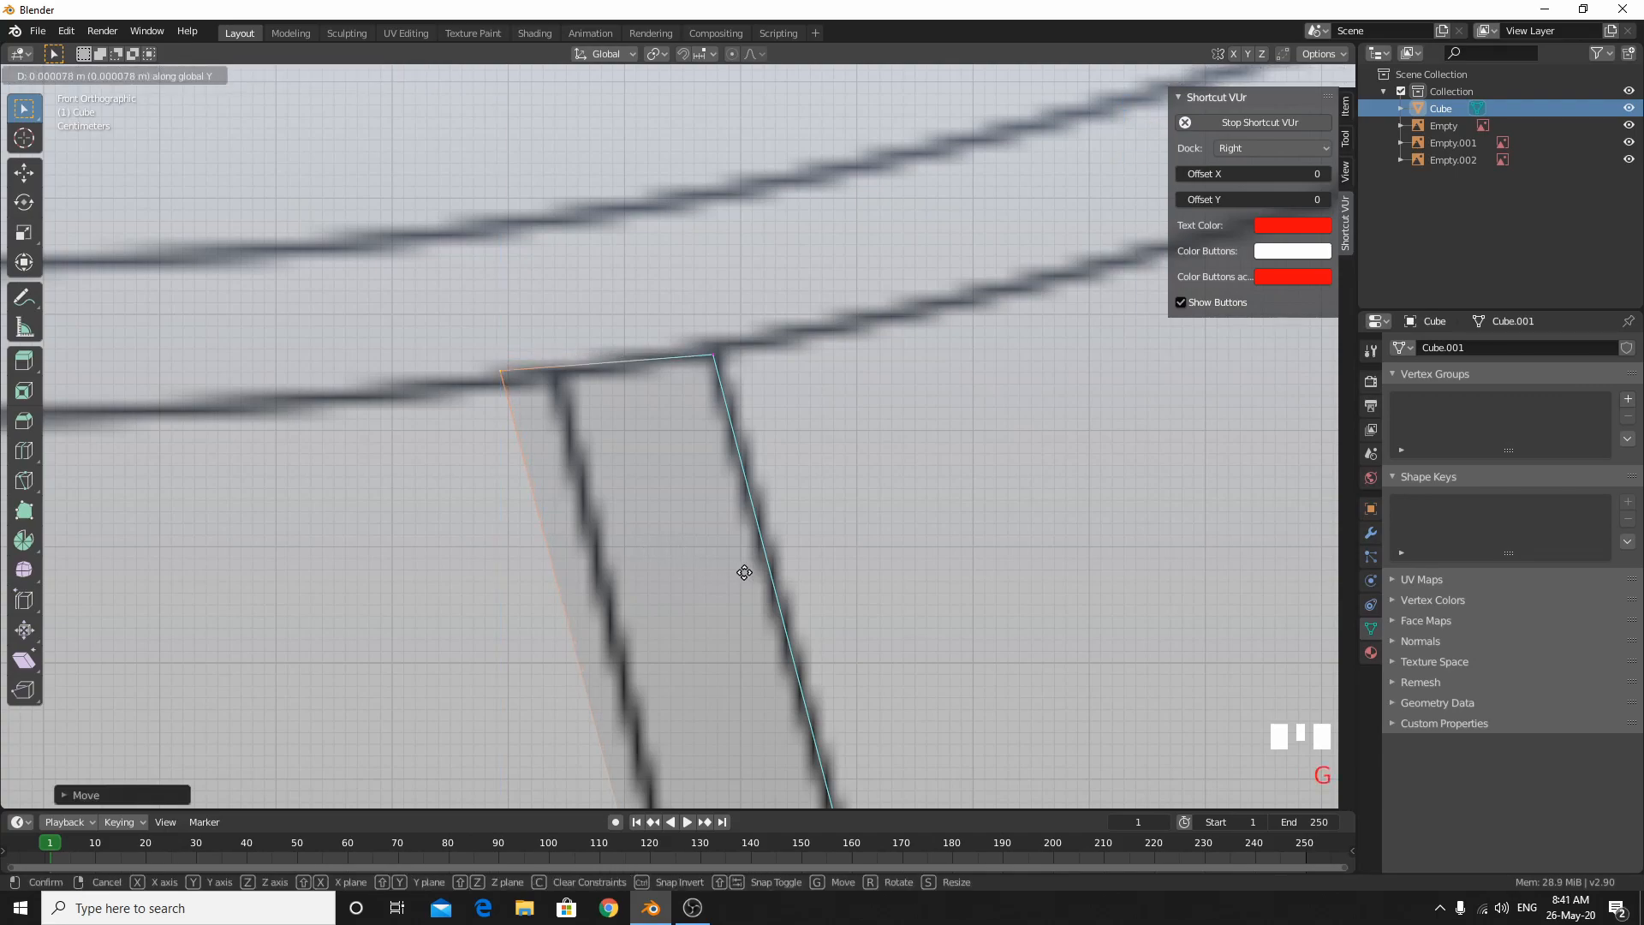
click(748, 572)
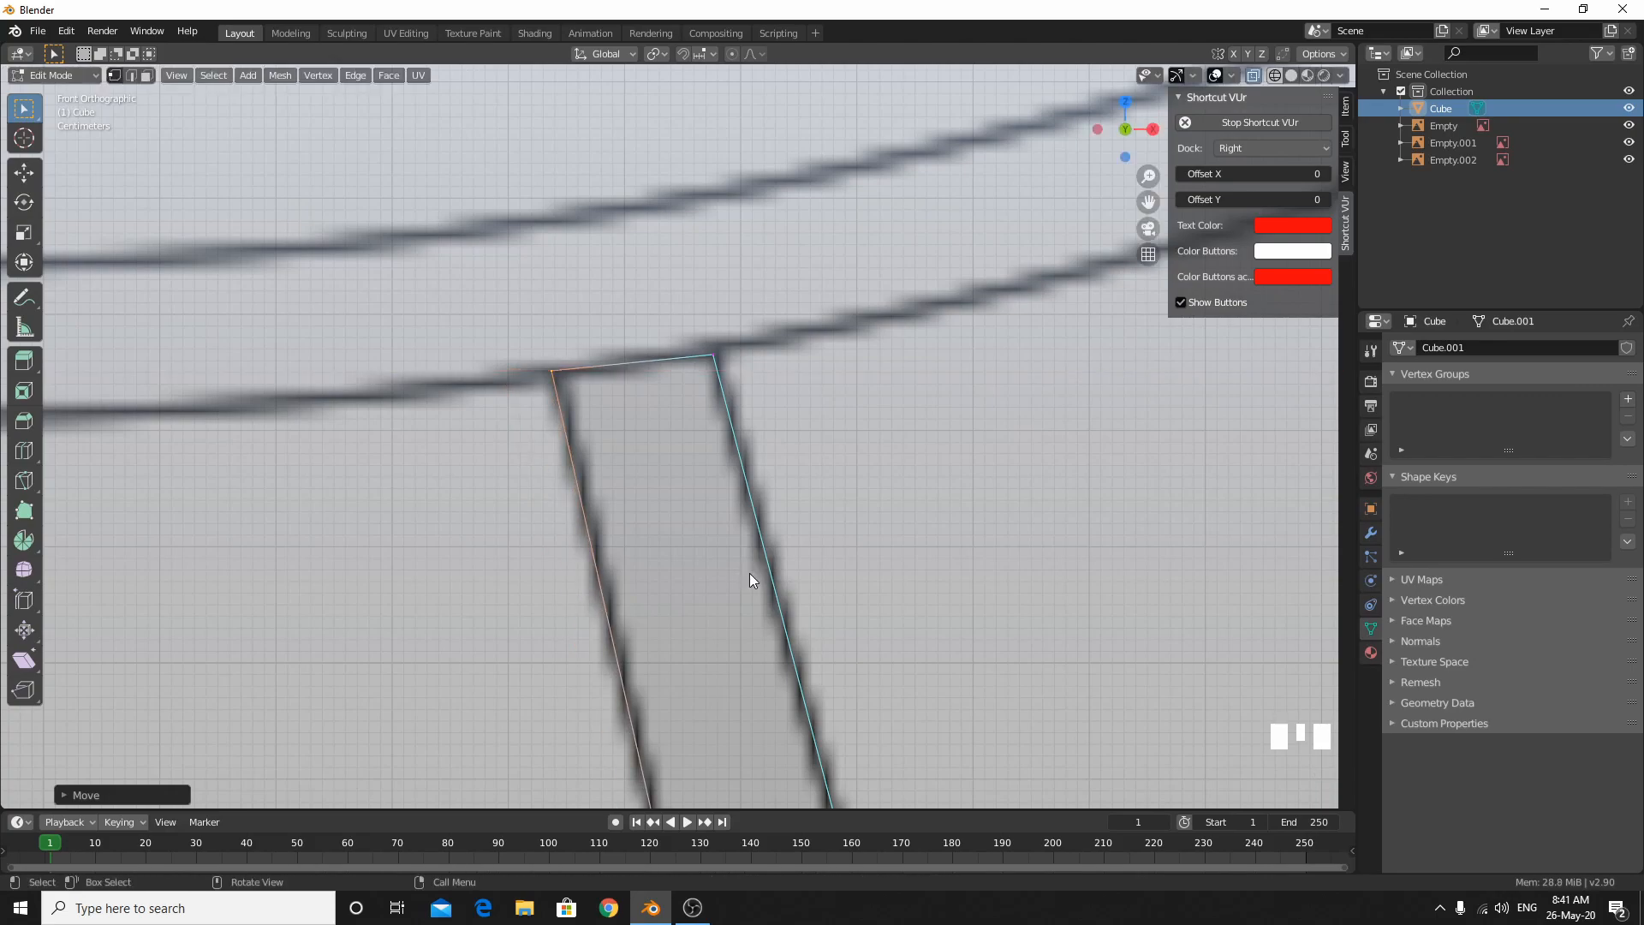
key(KP_3)
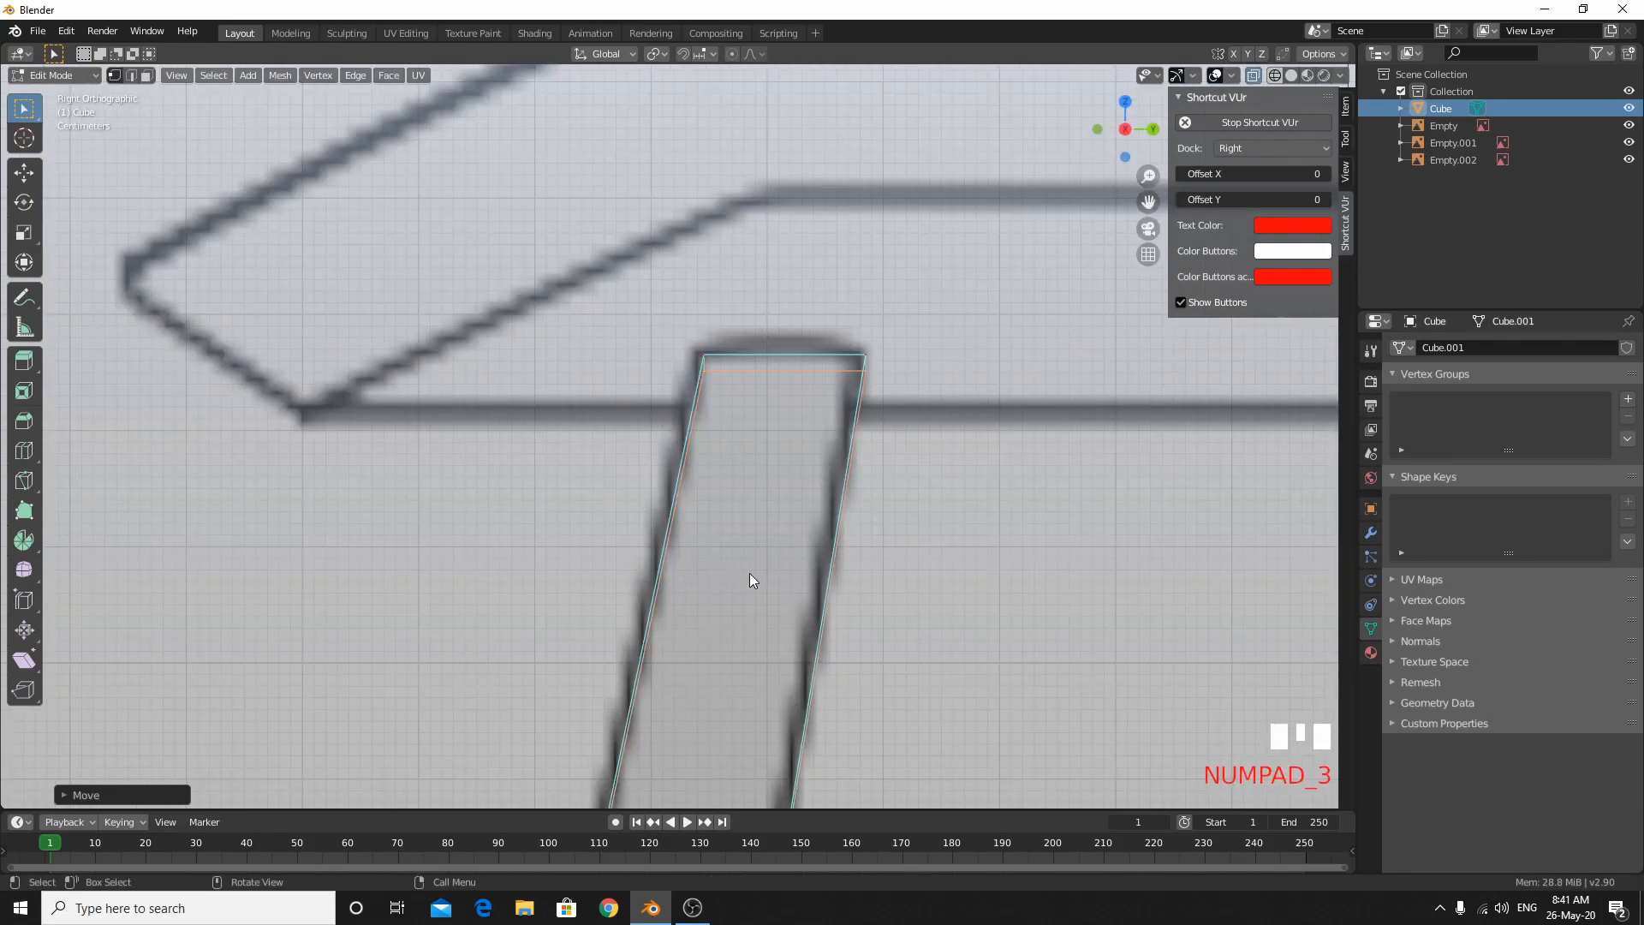
middle_drag(499, 289, 928, 428)
key(KP_1)
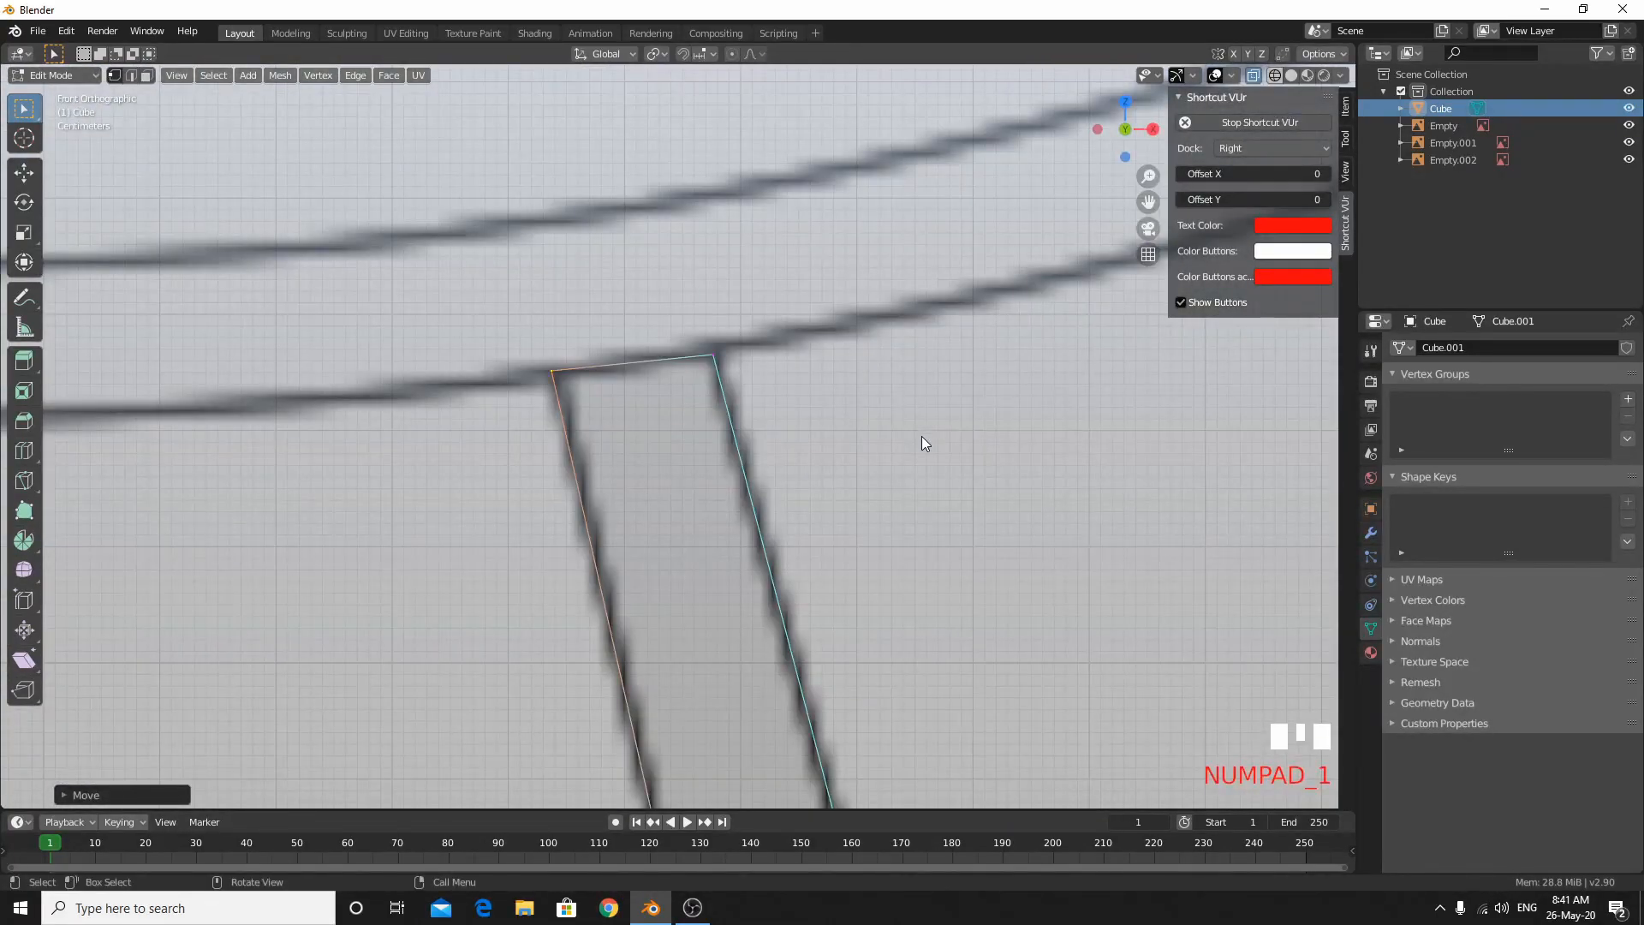
Undo the last two moves of the leg's inner top vertices, and shift them about 0.043 m along positive X onto the drawn inner edge.
key(ctrl+z)
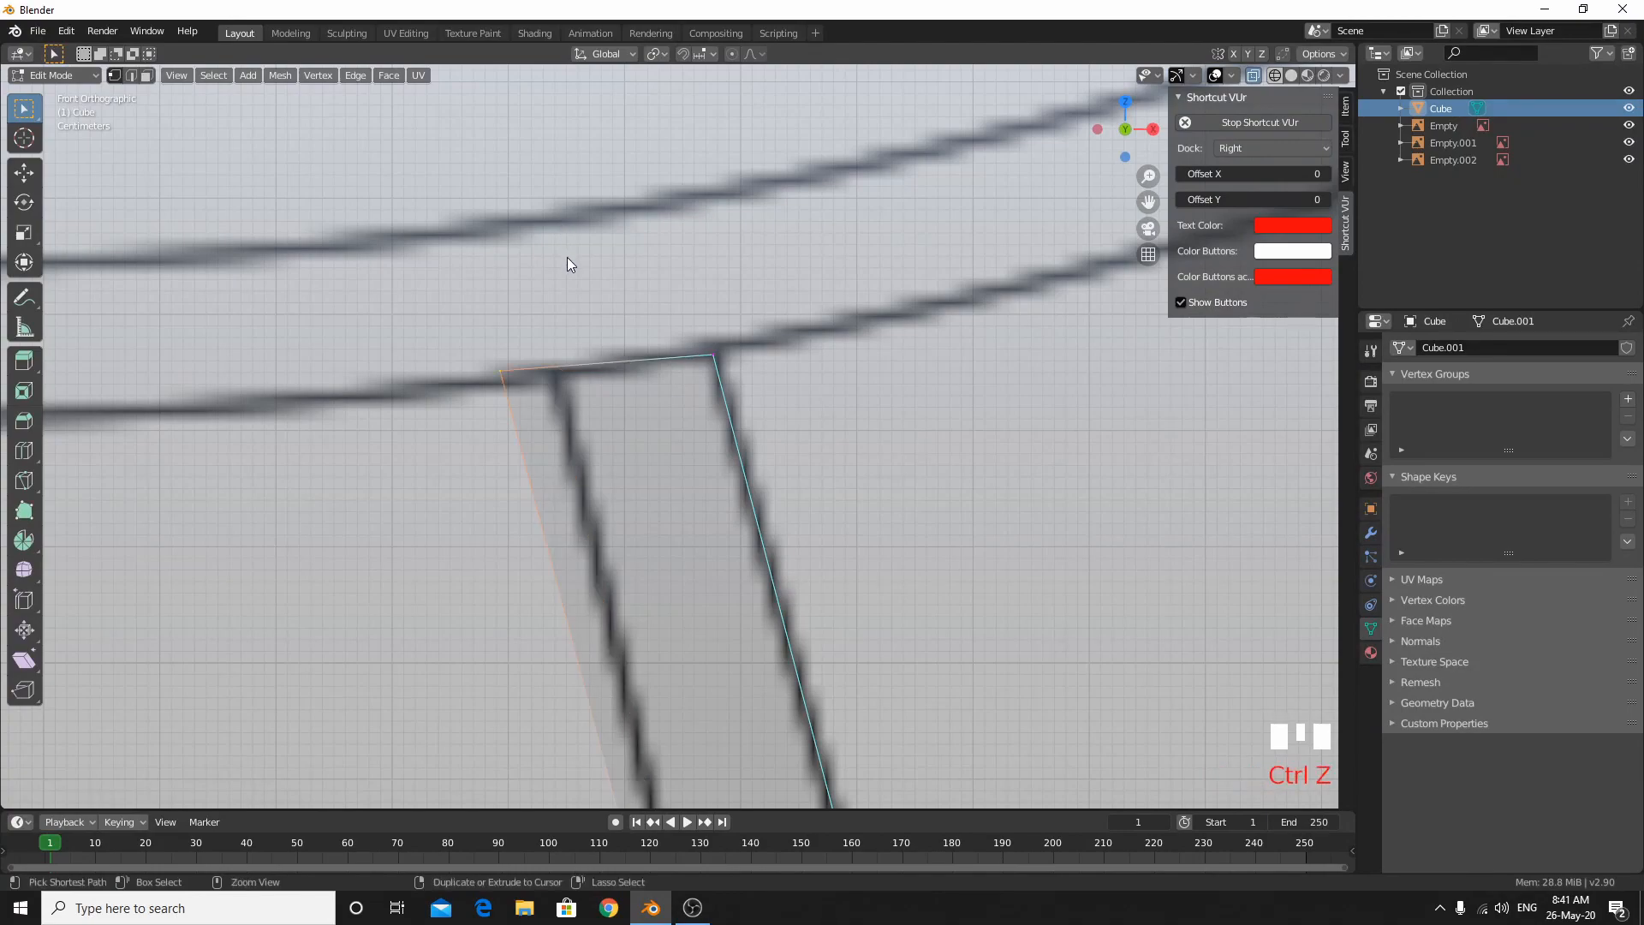
key(ctrl+z)
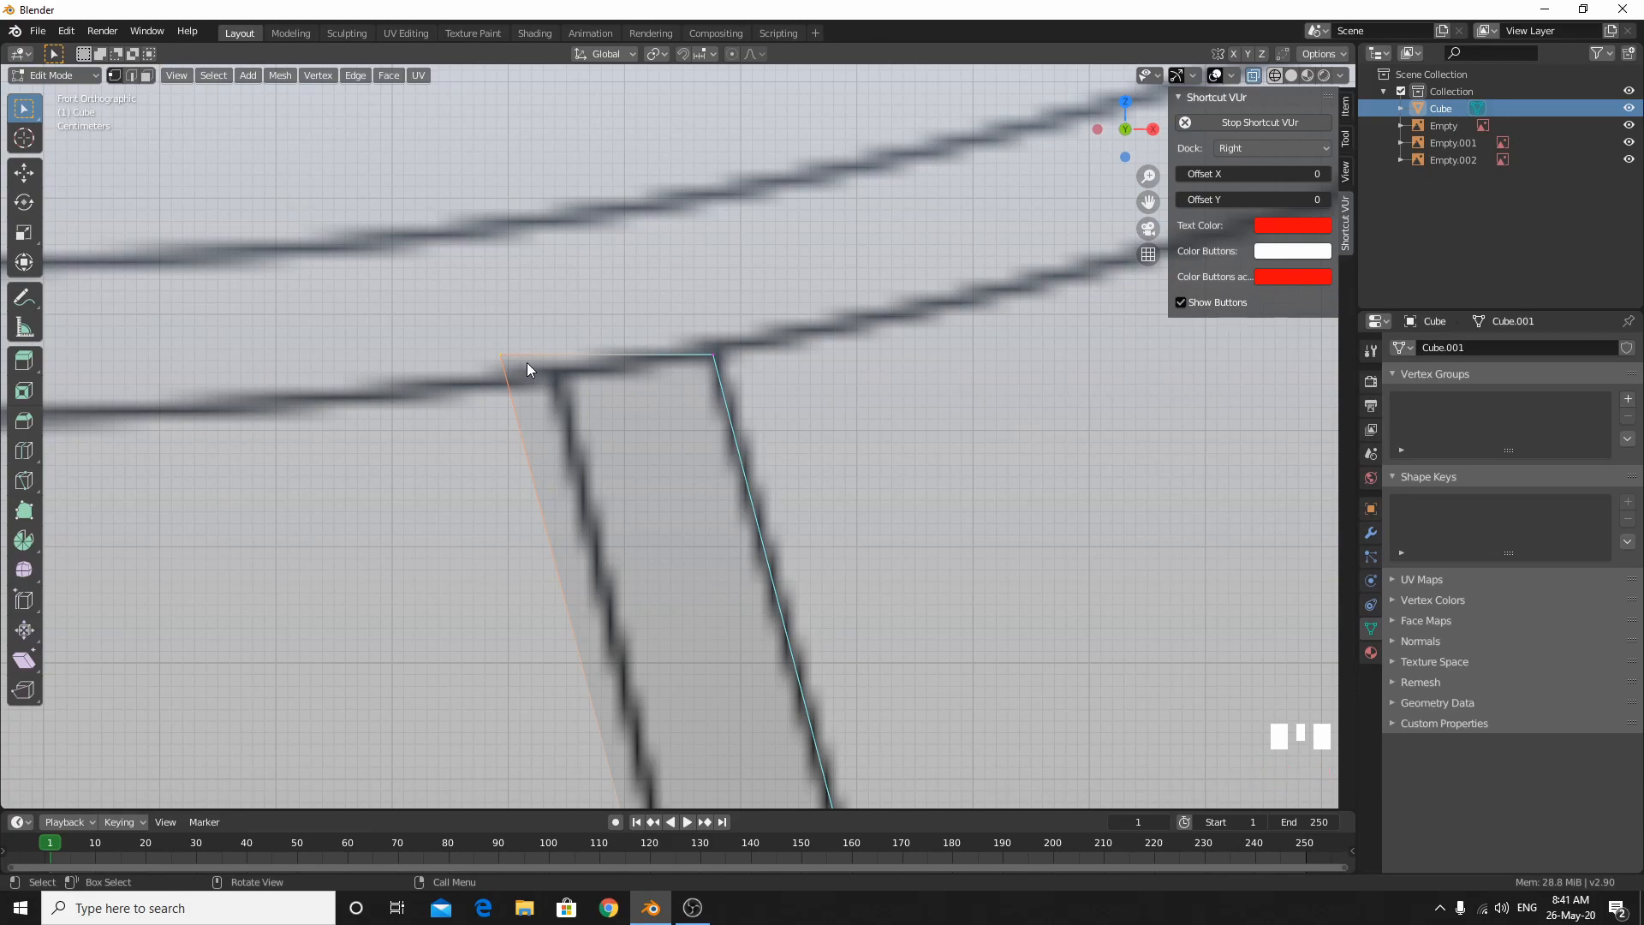
key(g)
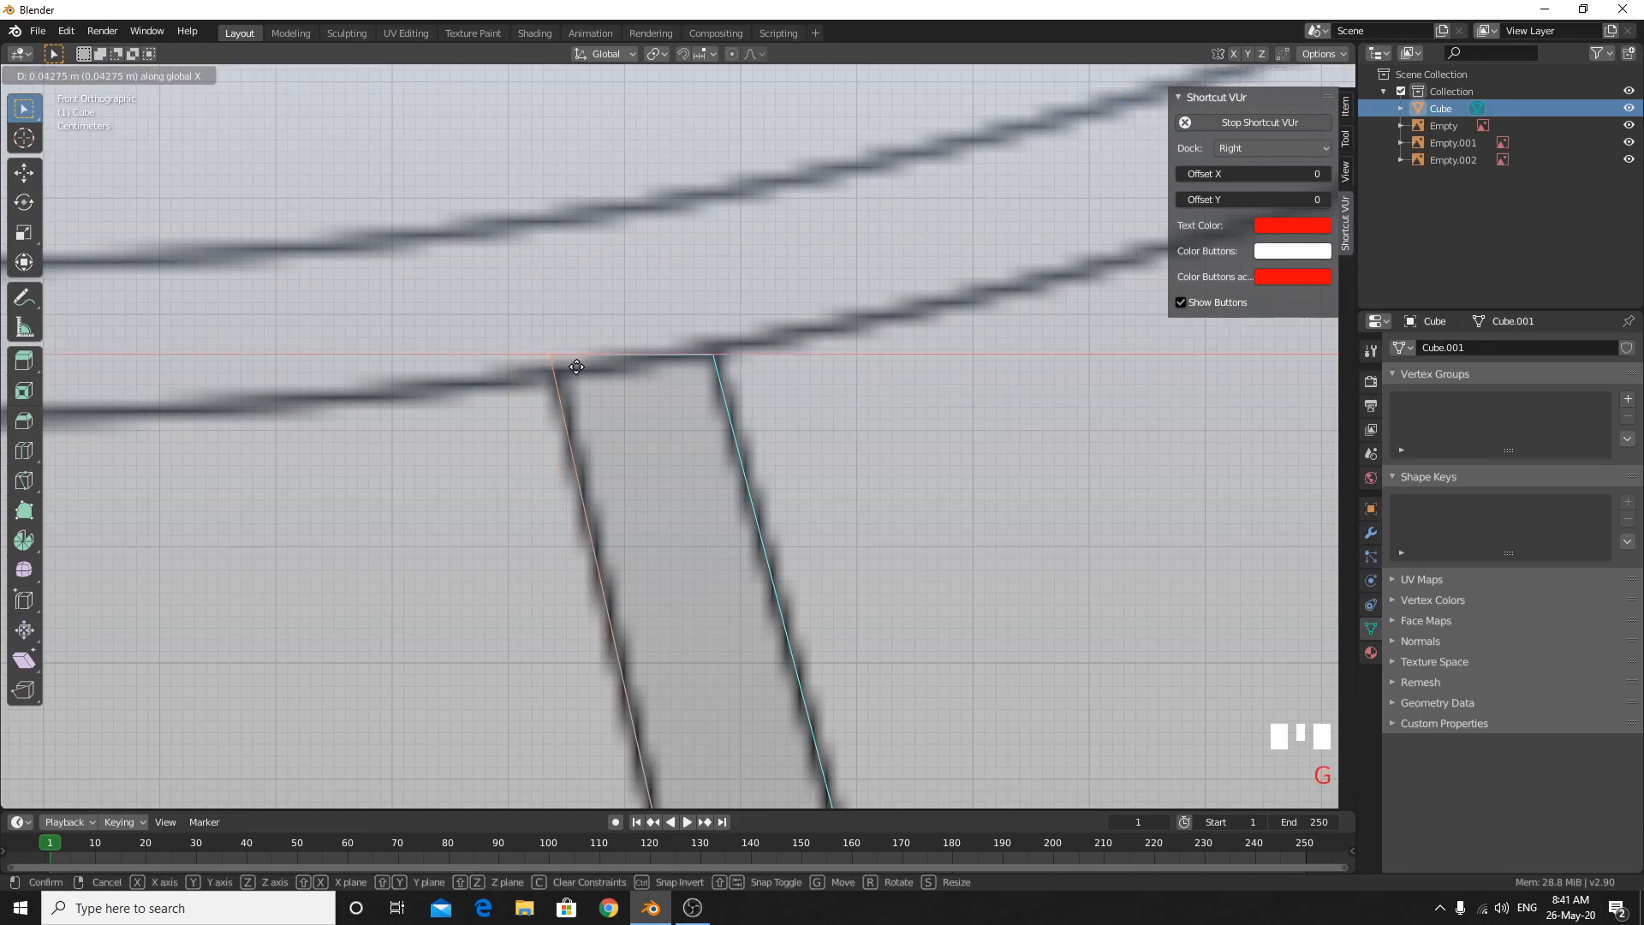
click(577, 367)
Try to lower the leg's inner top vertices along Z to the seat's underside, comparing with the side view.
scroll(600, 392, down, 2)
scroll(599, 393, up, 3)
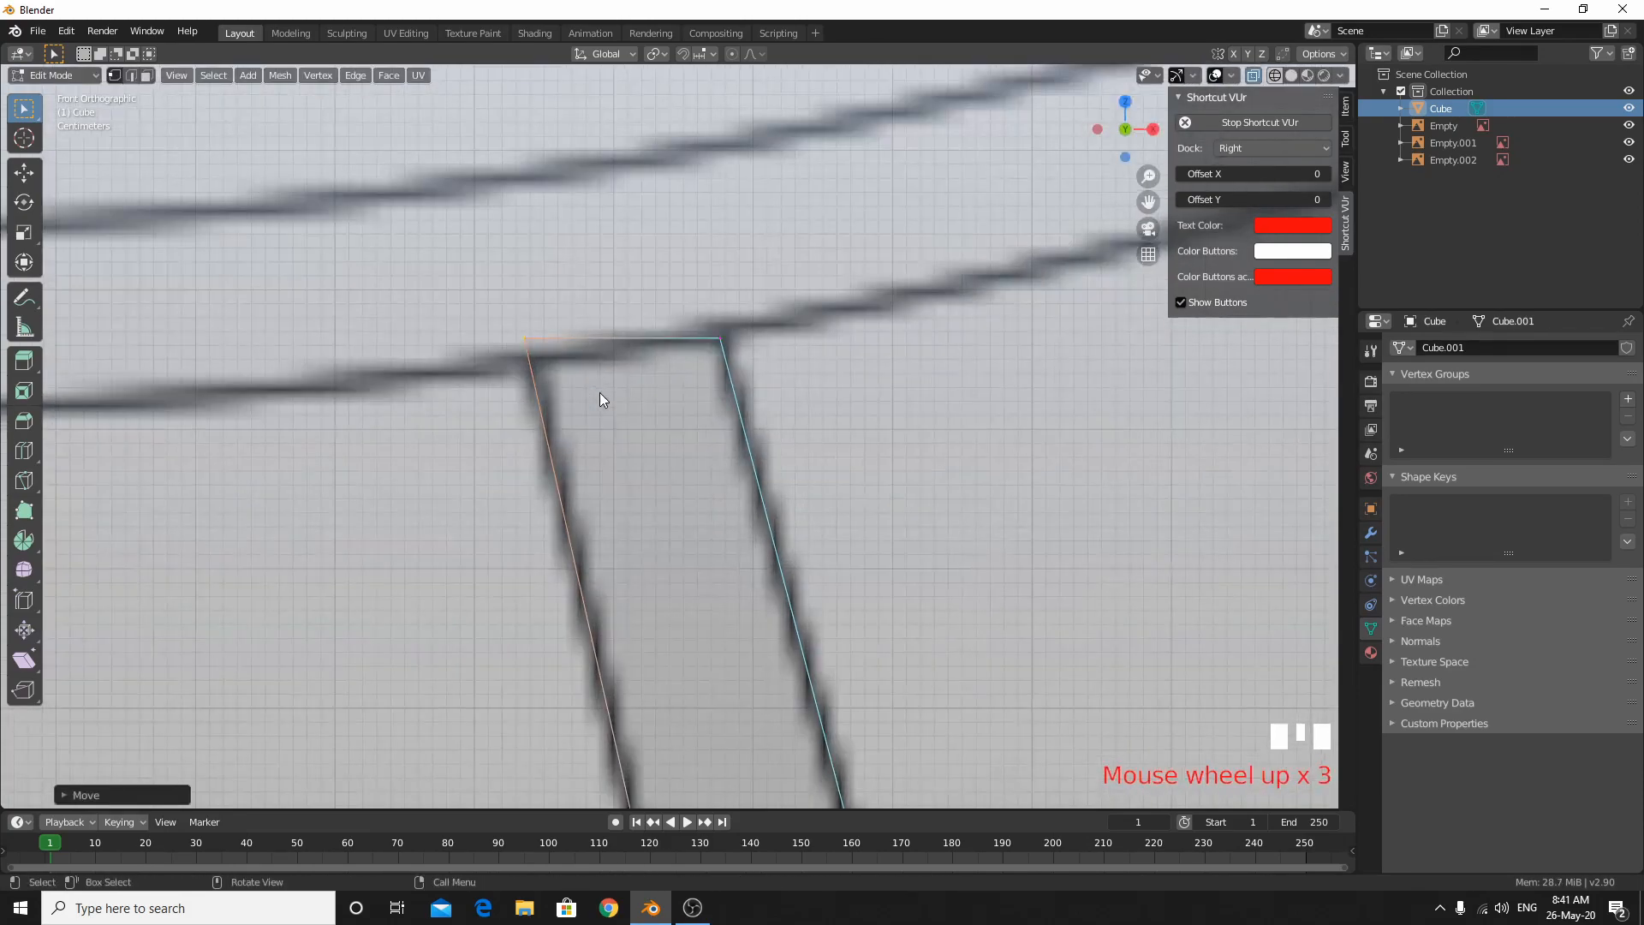
key(g)
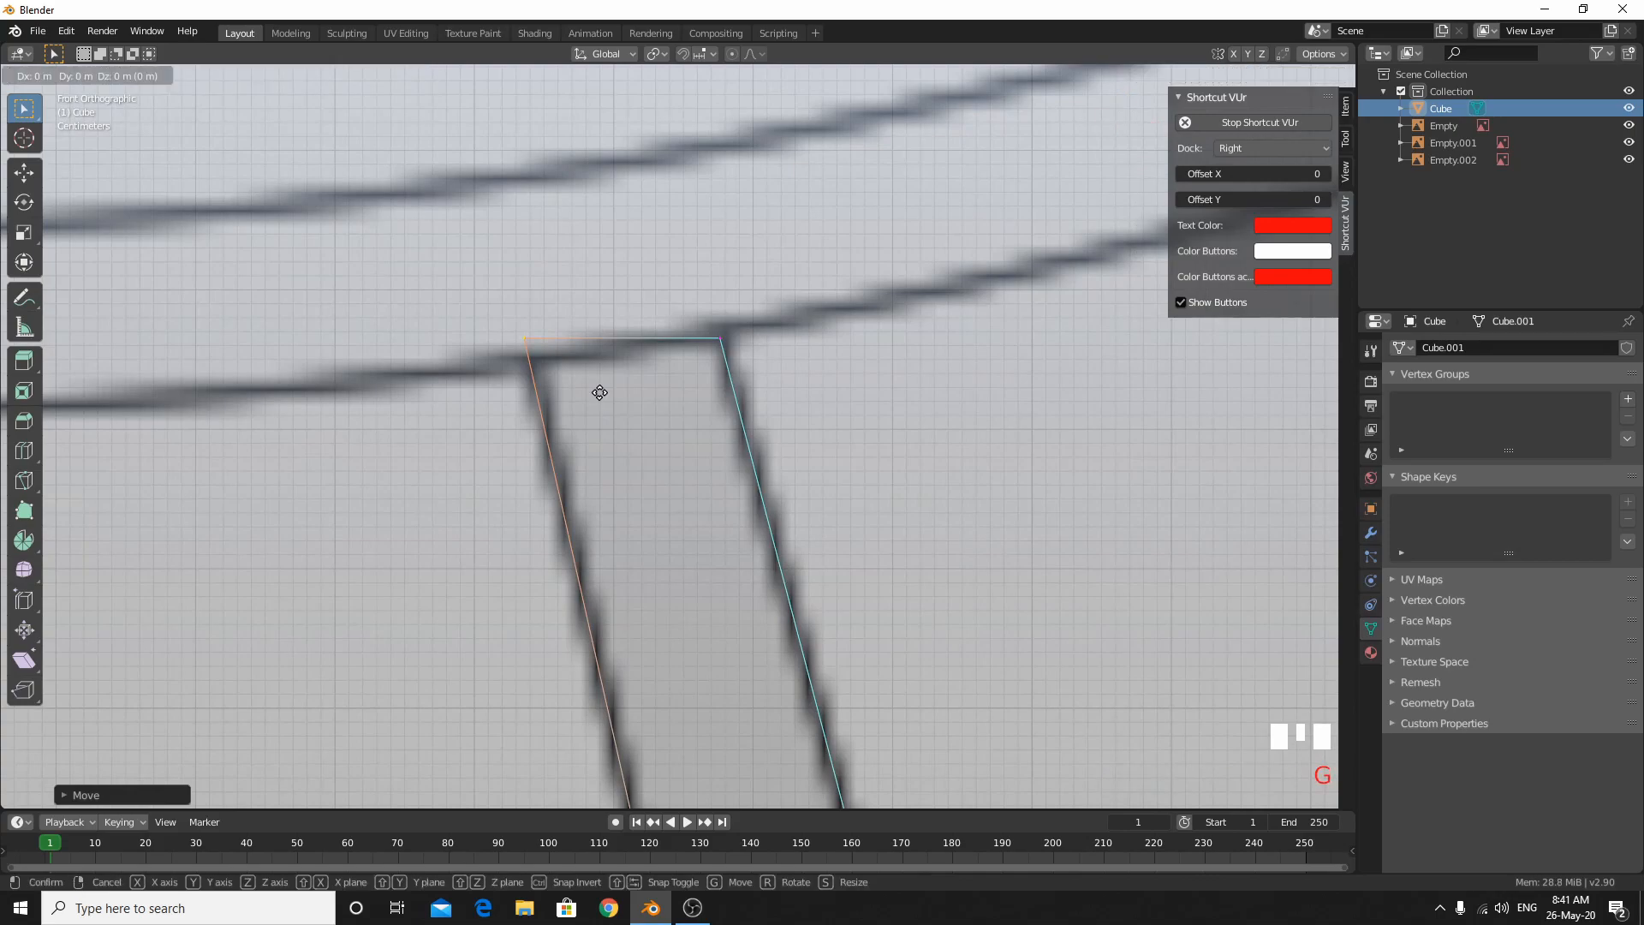
click(604, 407)
key(KP_3)
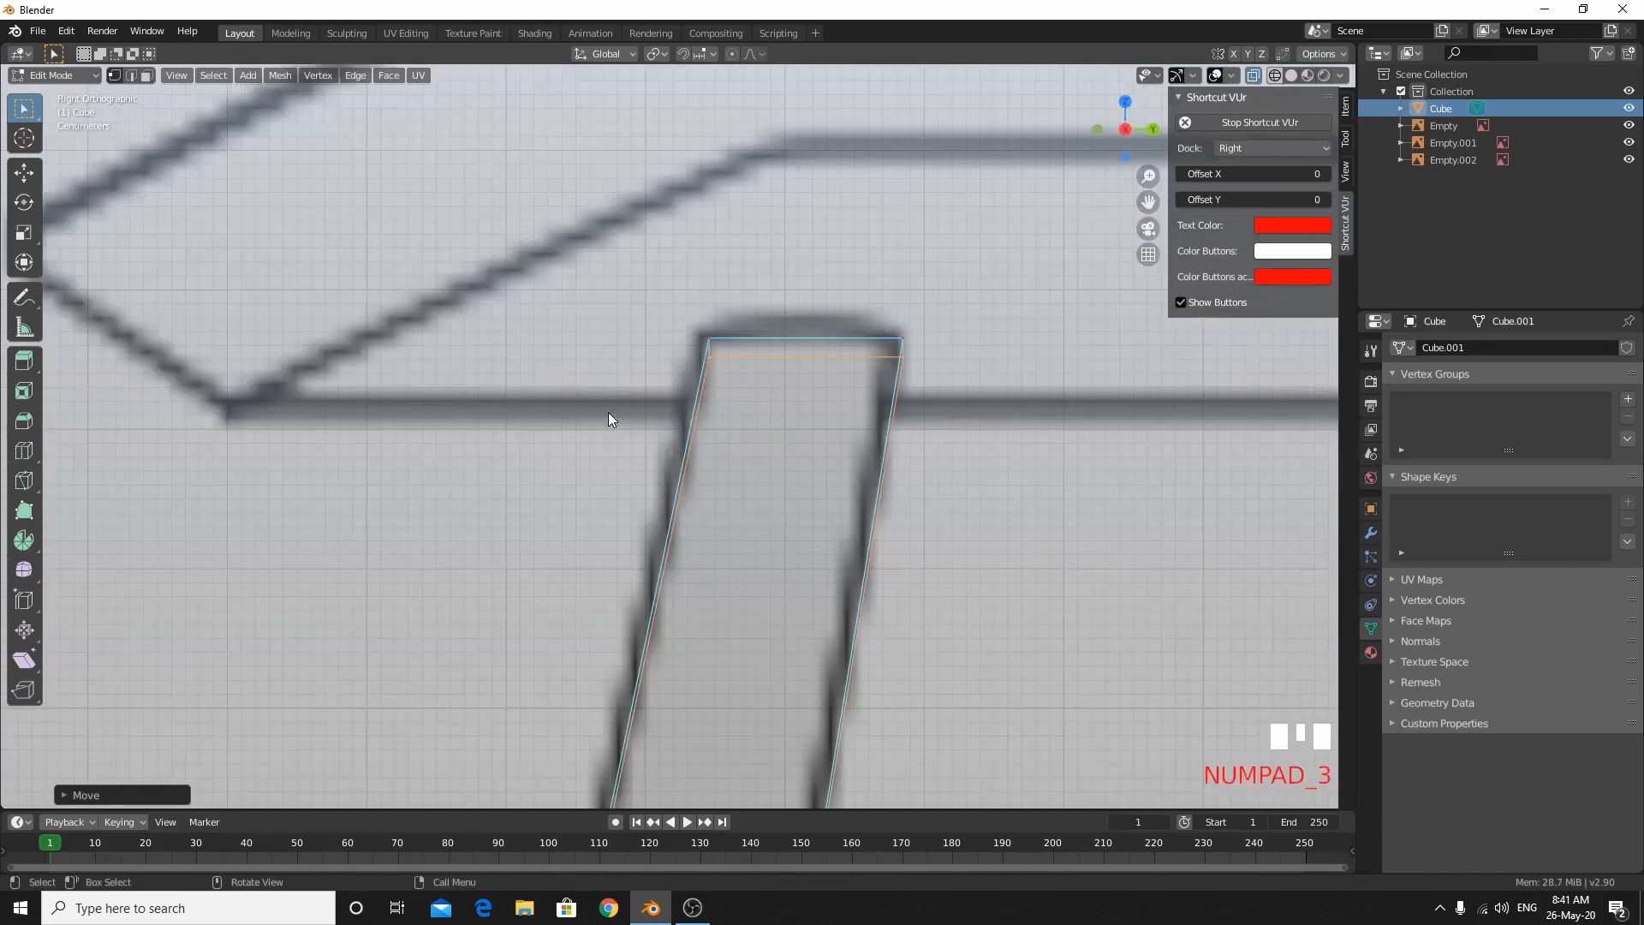
key(ctrl+z)
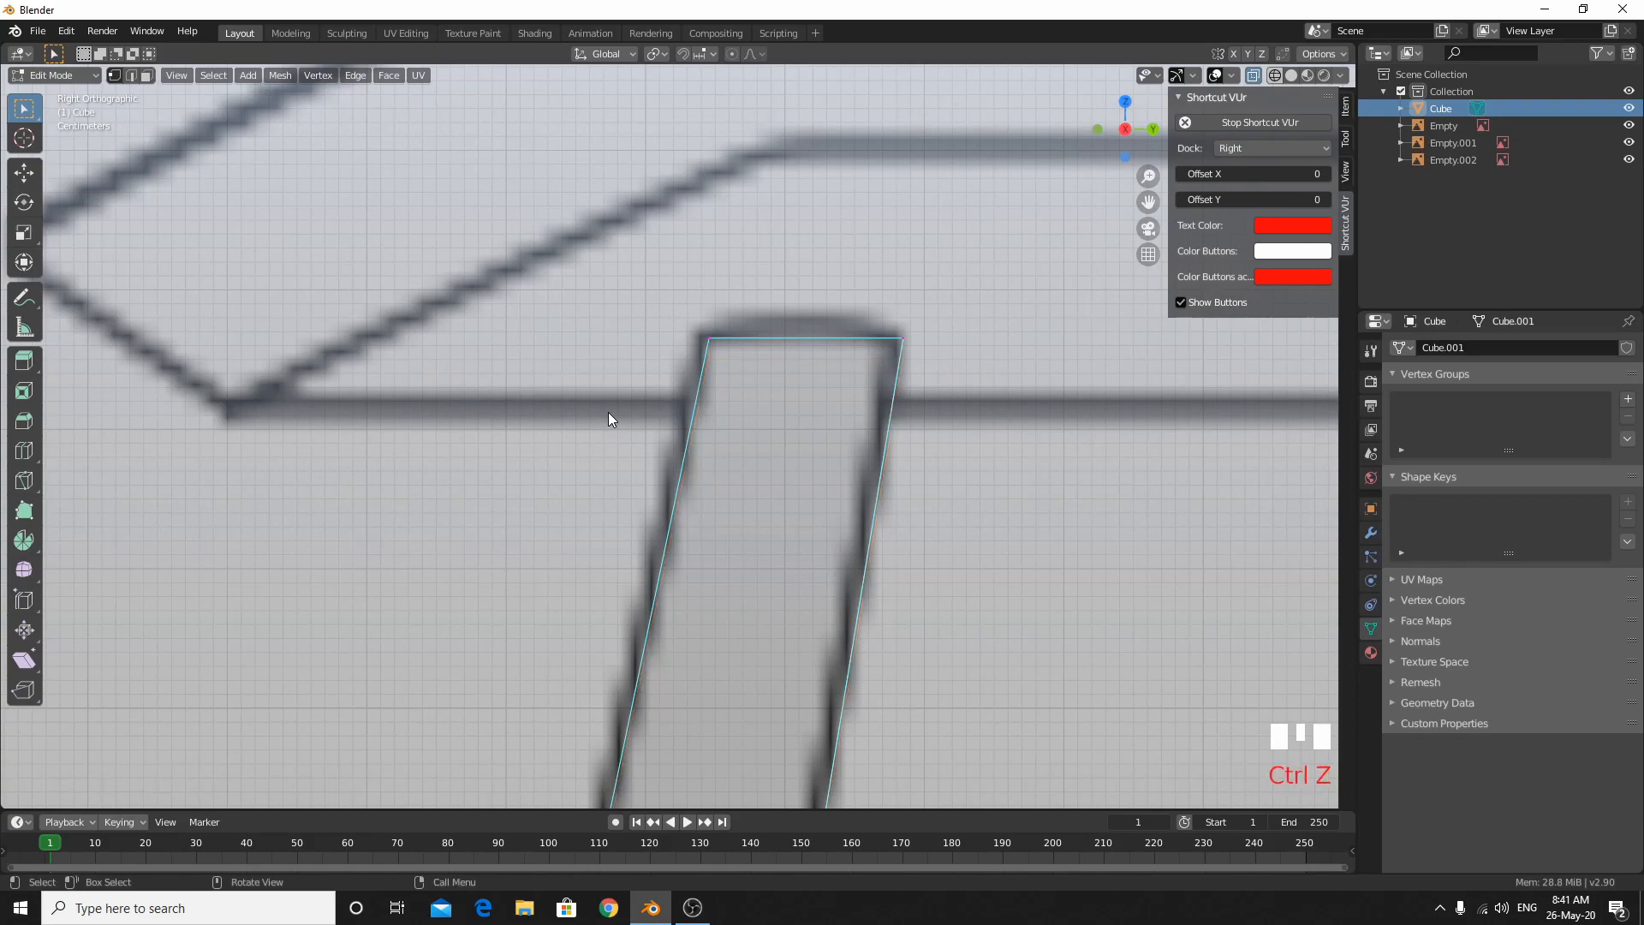
Examine the leg from the front and in perspective, and compare its footprint with the top reference drawing.
key(KP_1)
scroll(608, 413, down, 6)
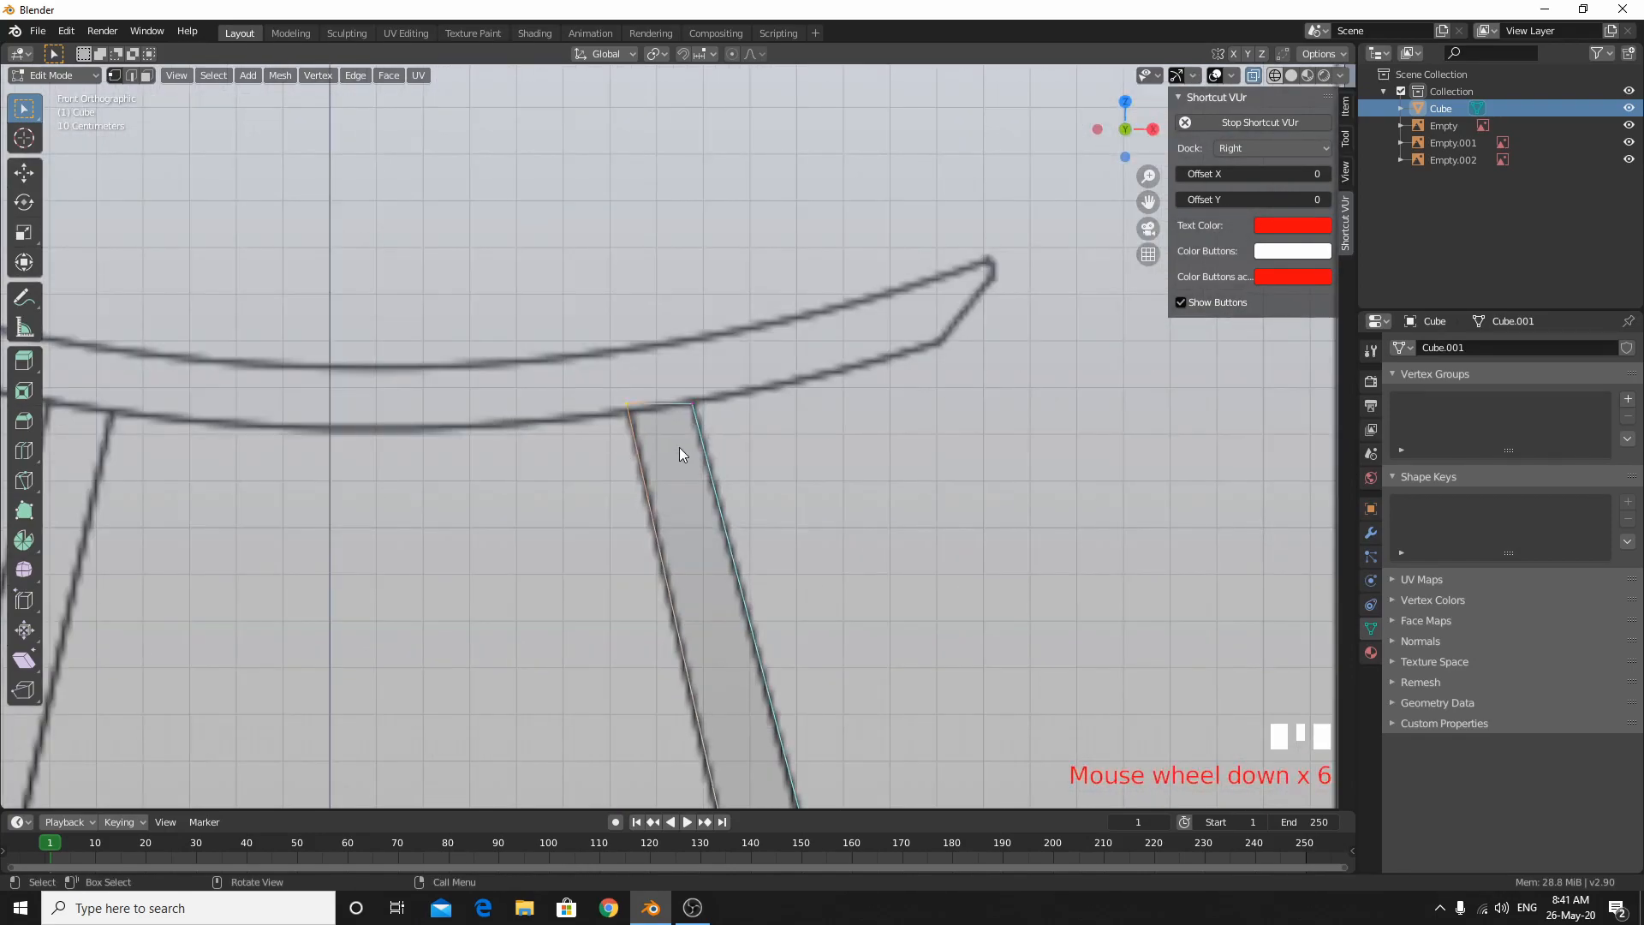
middle_drag(680, 447, 670, 523)
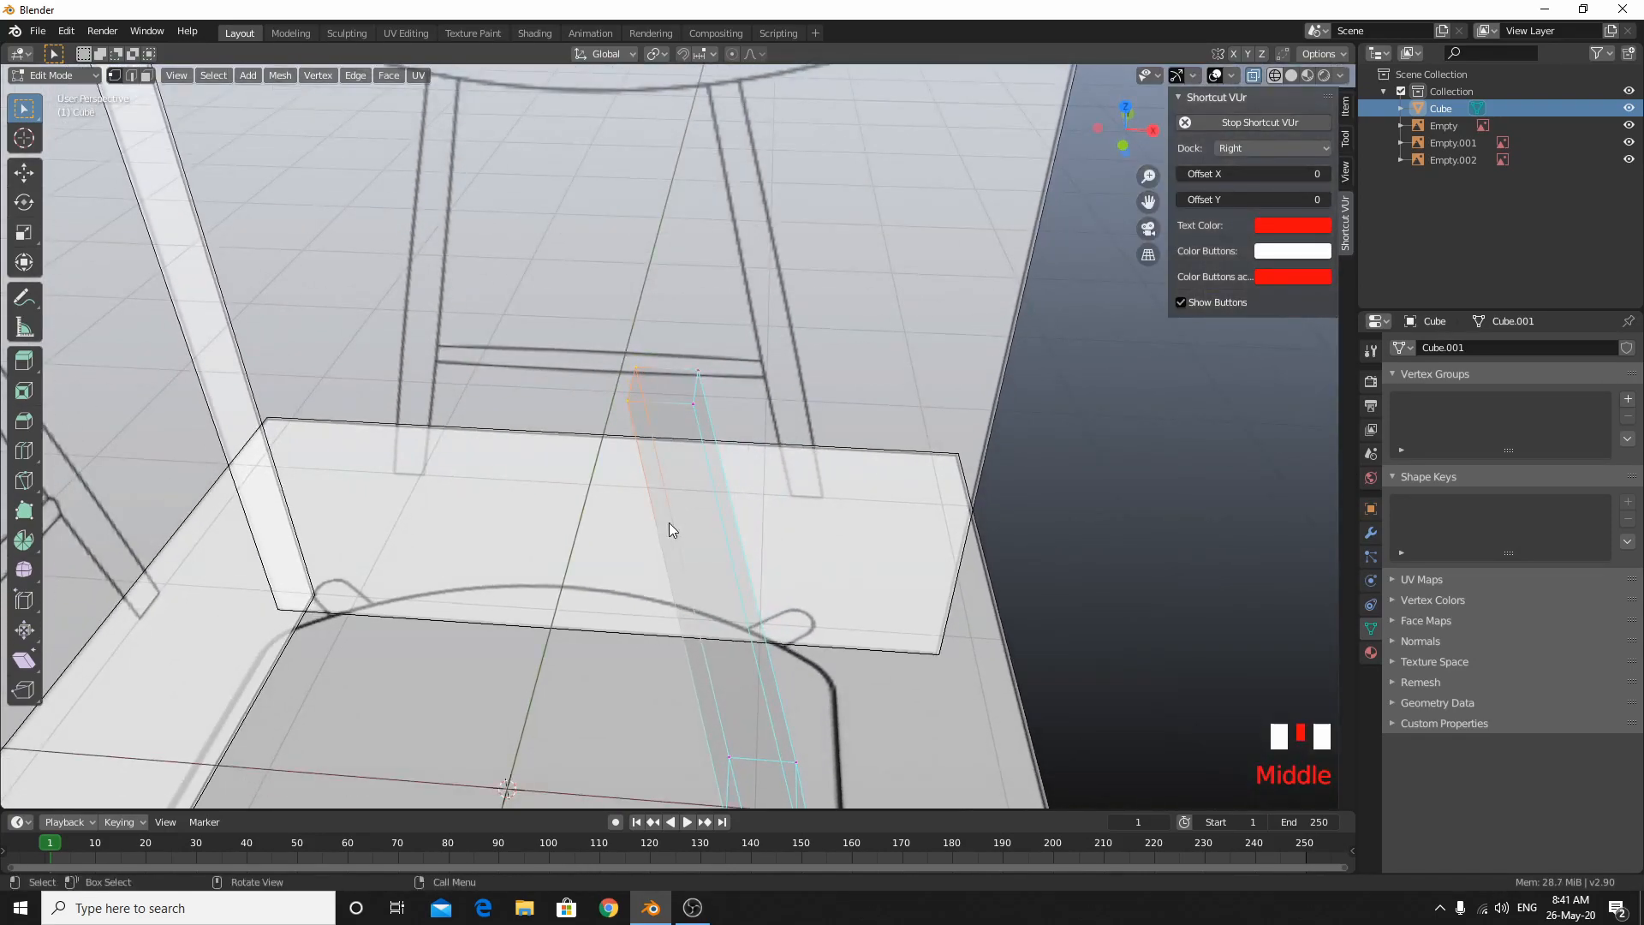
scroll(669, 522, down, 5)
key(KP_7)
click(767, 324)
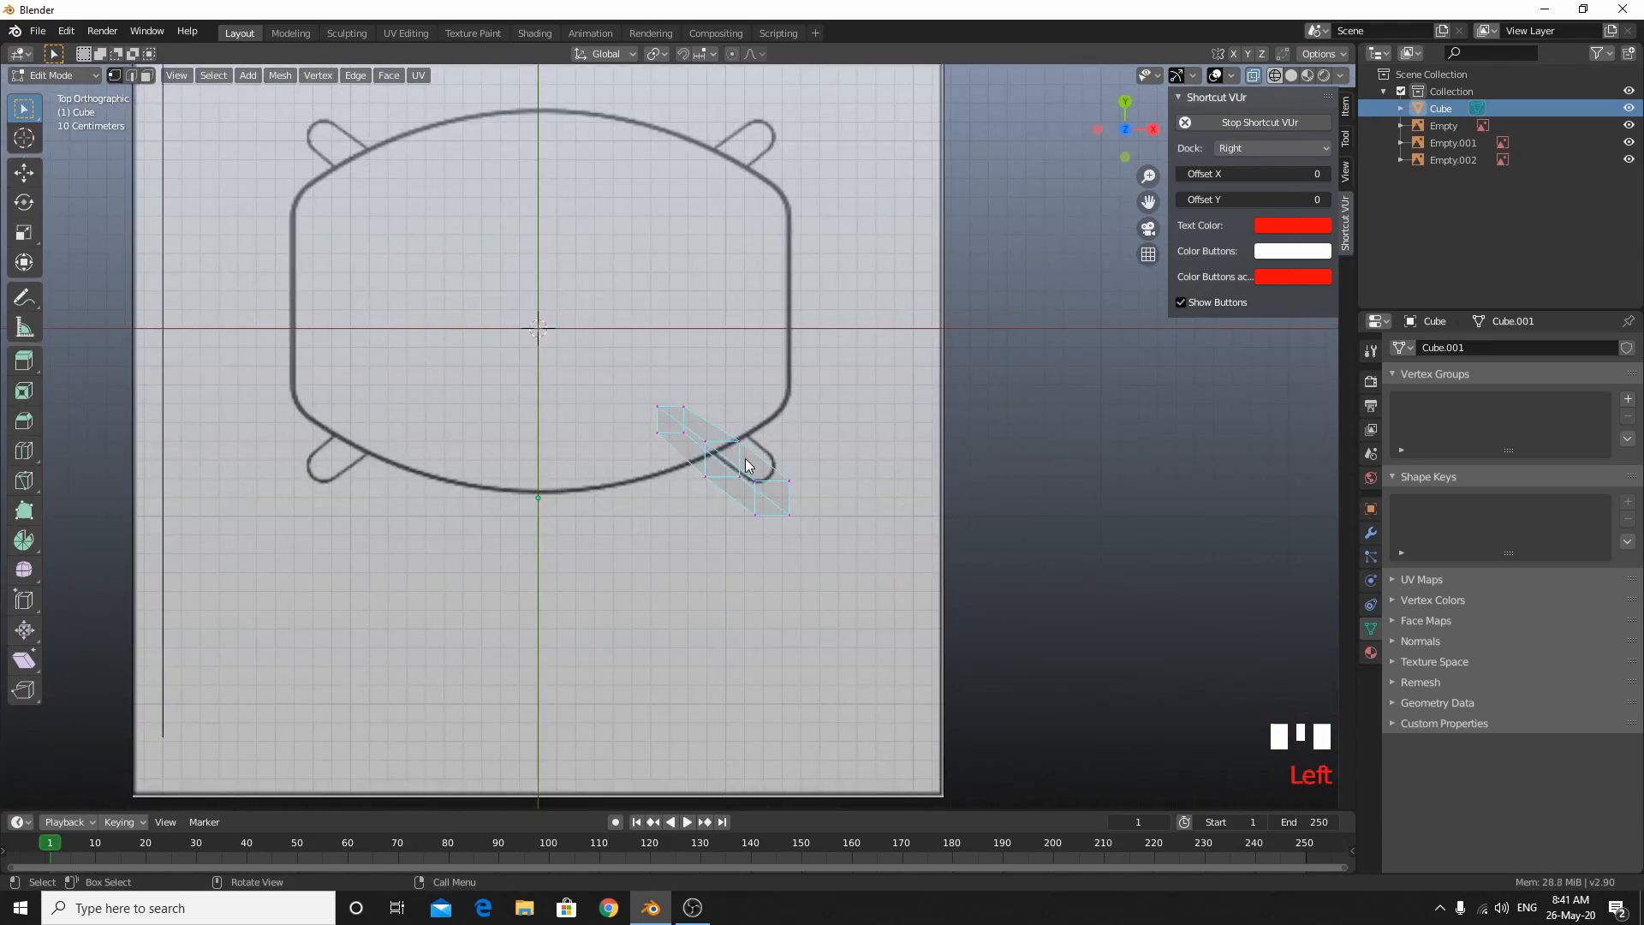
click(811, 436)
click(775, 294)
key(g)
key(y)
click(808, 243)
In Object Mode, move the top reference image about 0.123 m along negative Y so its drawn leg lies under the modelled foot.
key(Tab)
click(924, 403)
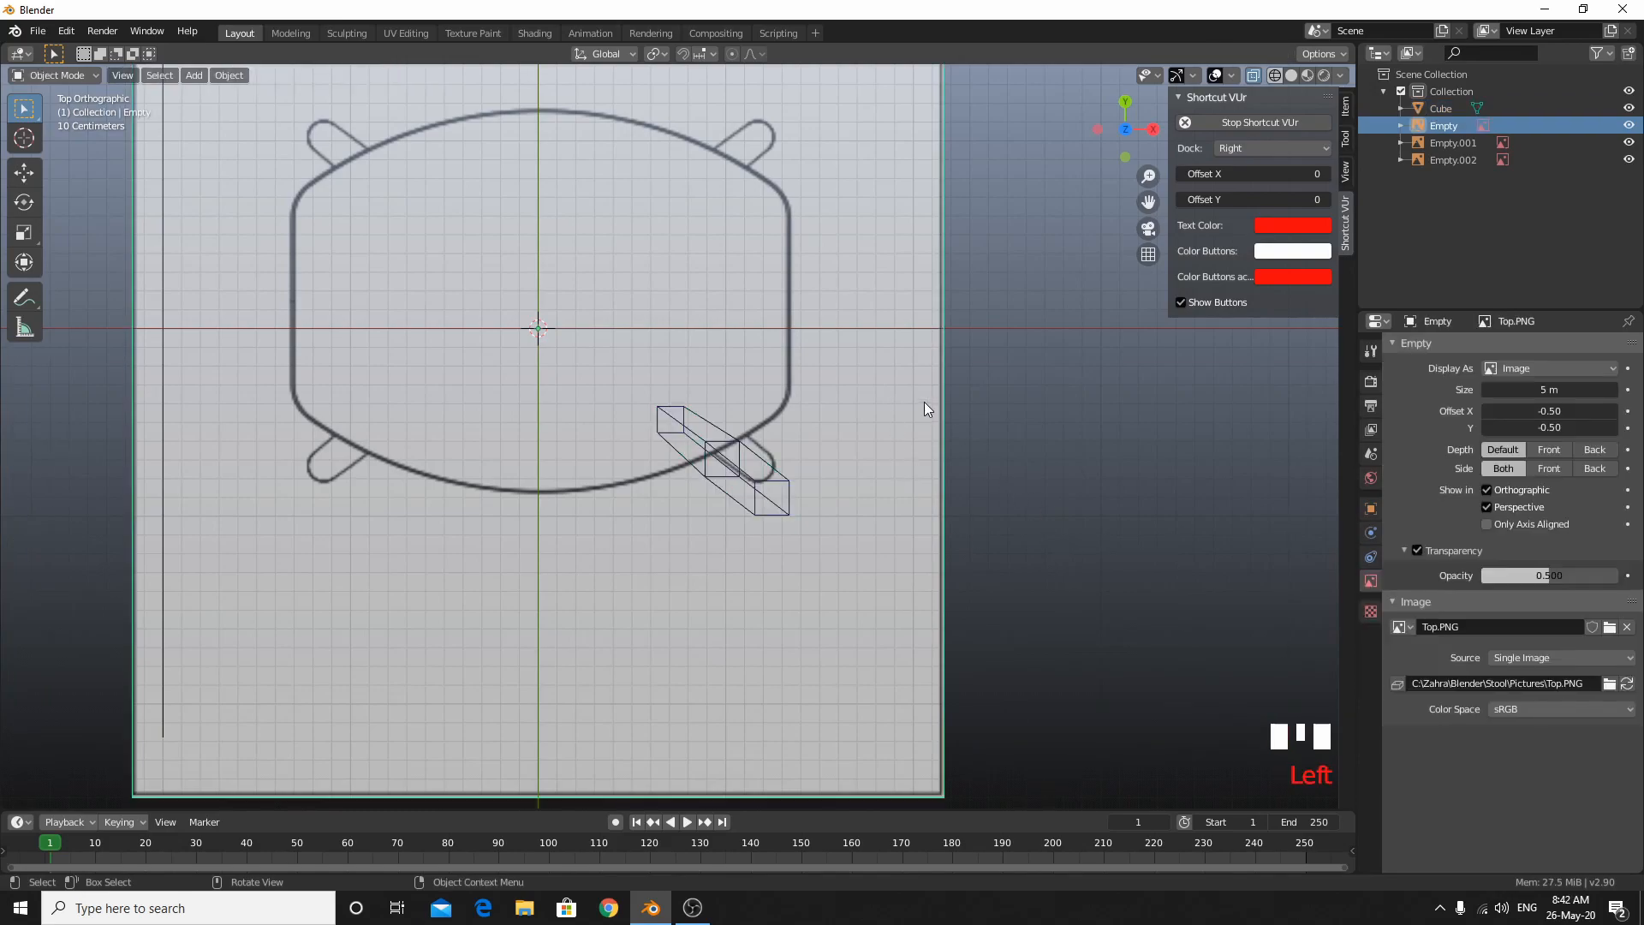
key(g)
key(y)
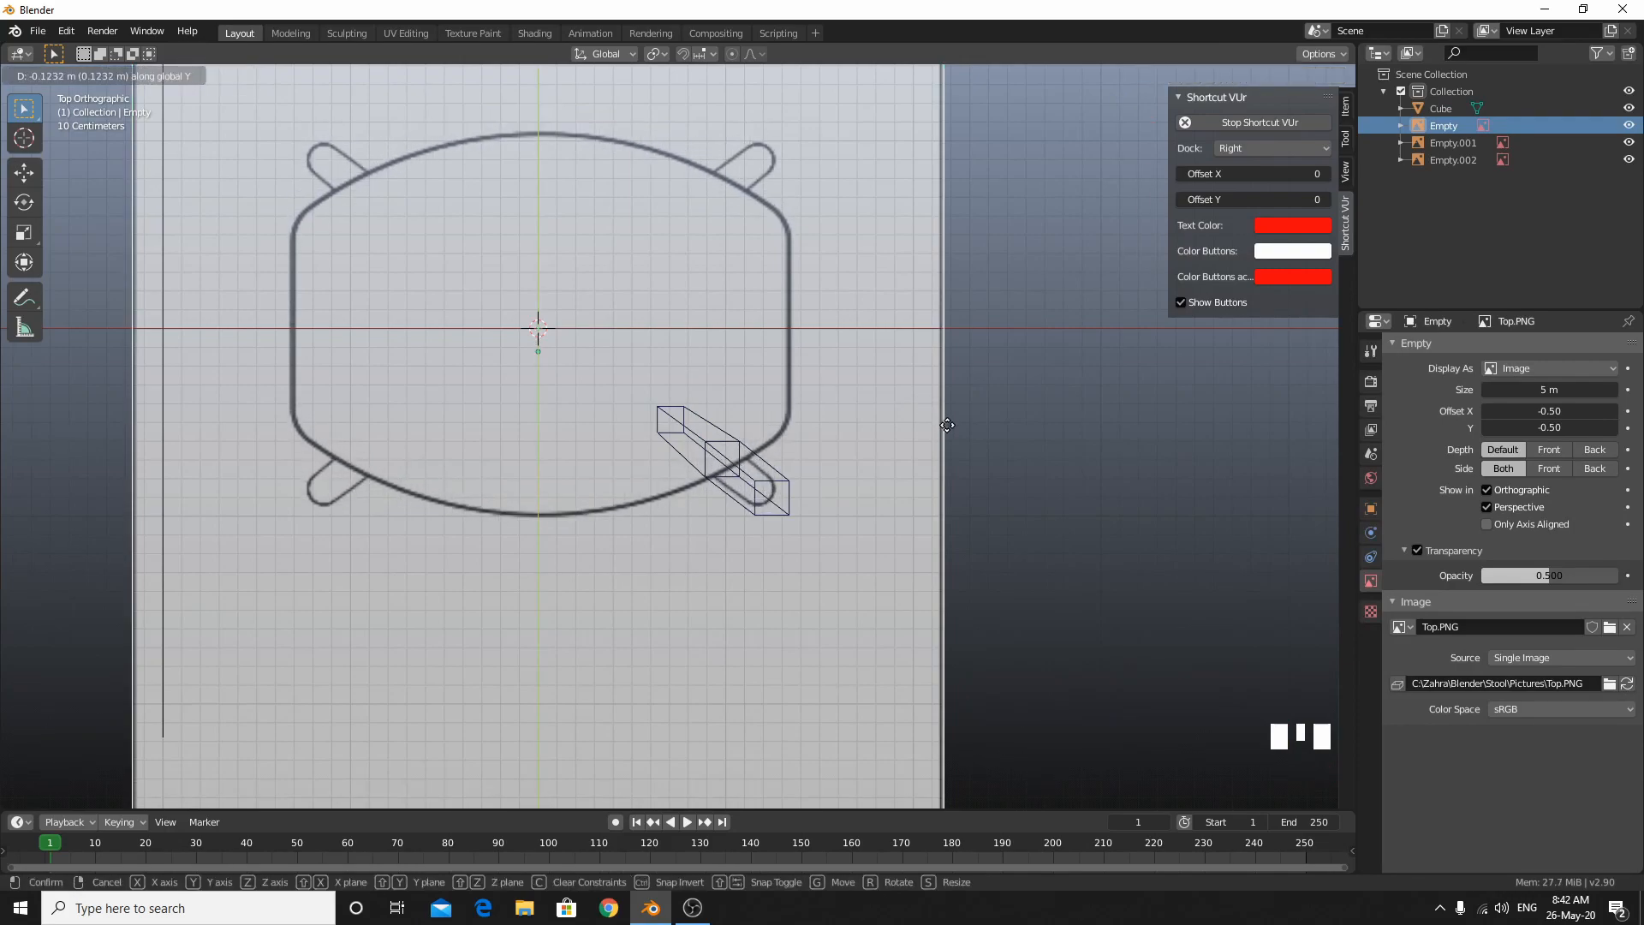
click(946, 424)
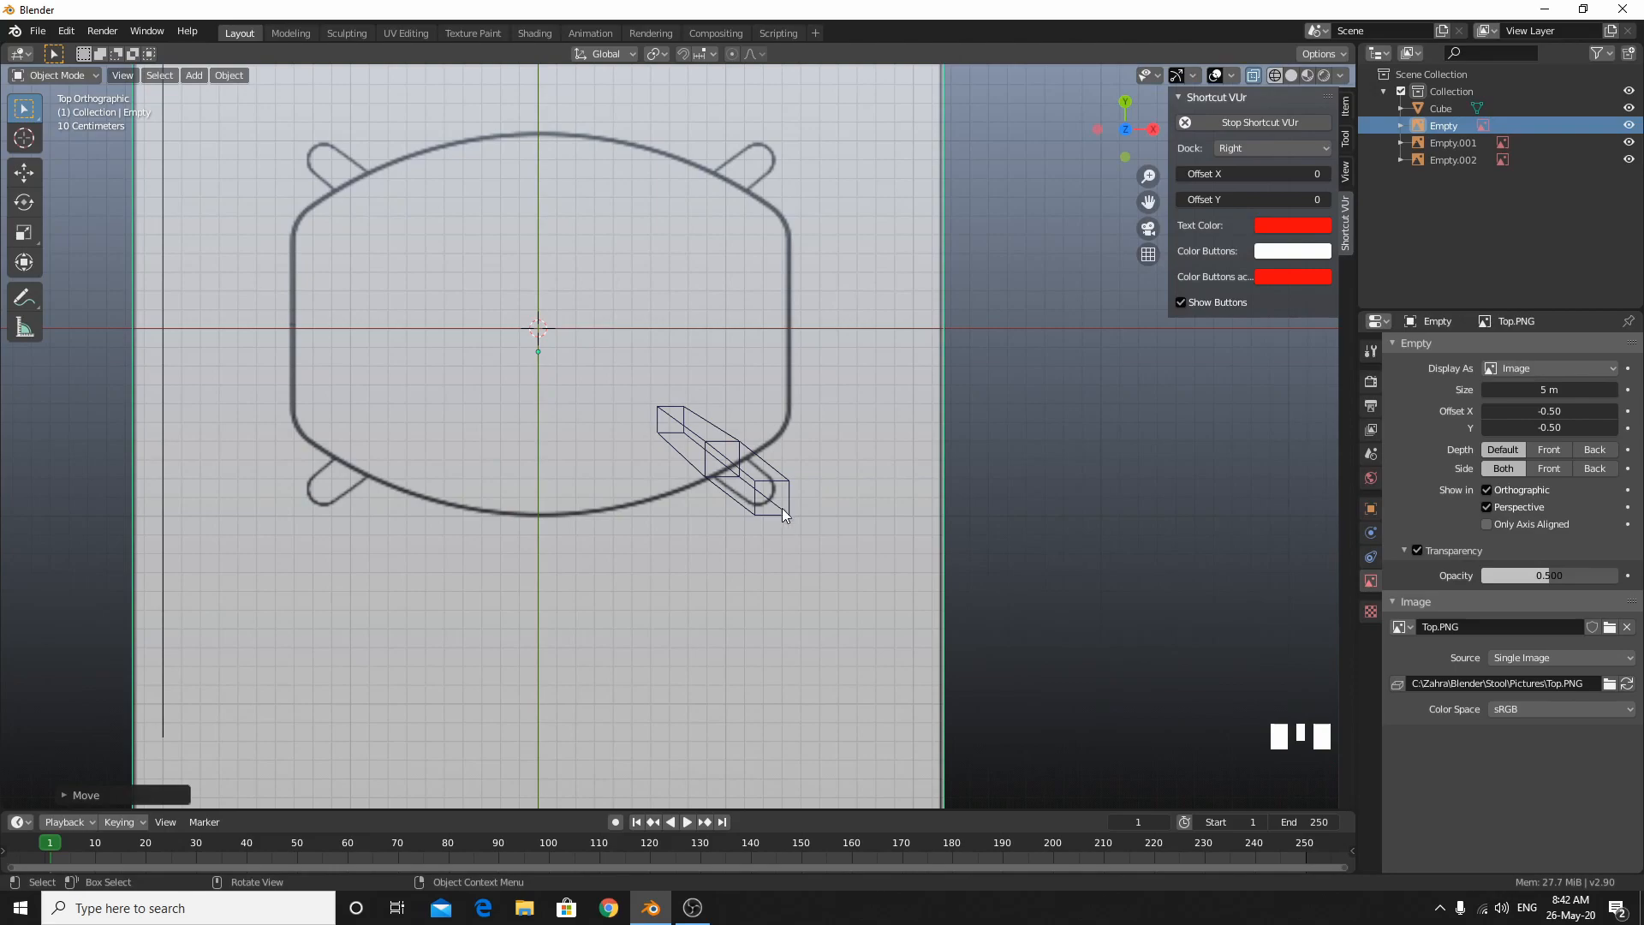
Reselect the leg in a perspective view and reopen its mesh in Edit Mode.
middle_drag(788, 505, 778, 363)
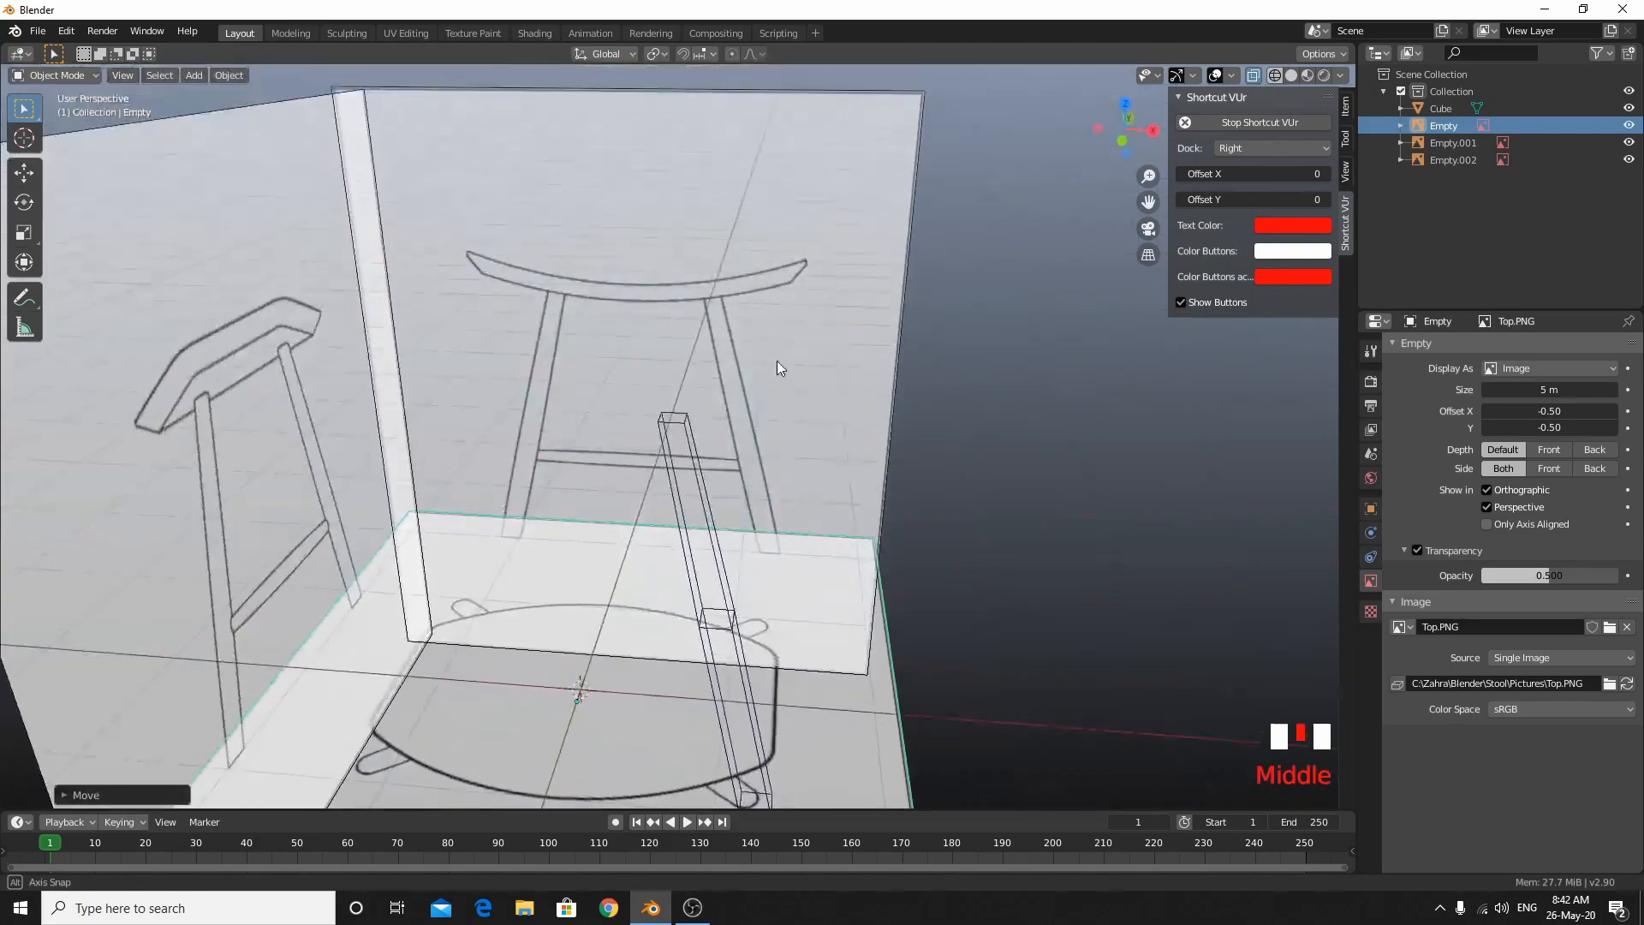
key(Tab)
key(Tab)
click(722, 589)
click(702, 614)
click(700, 617)
click(698, 618)
key(Tab)
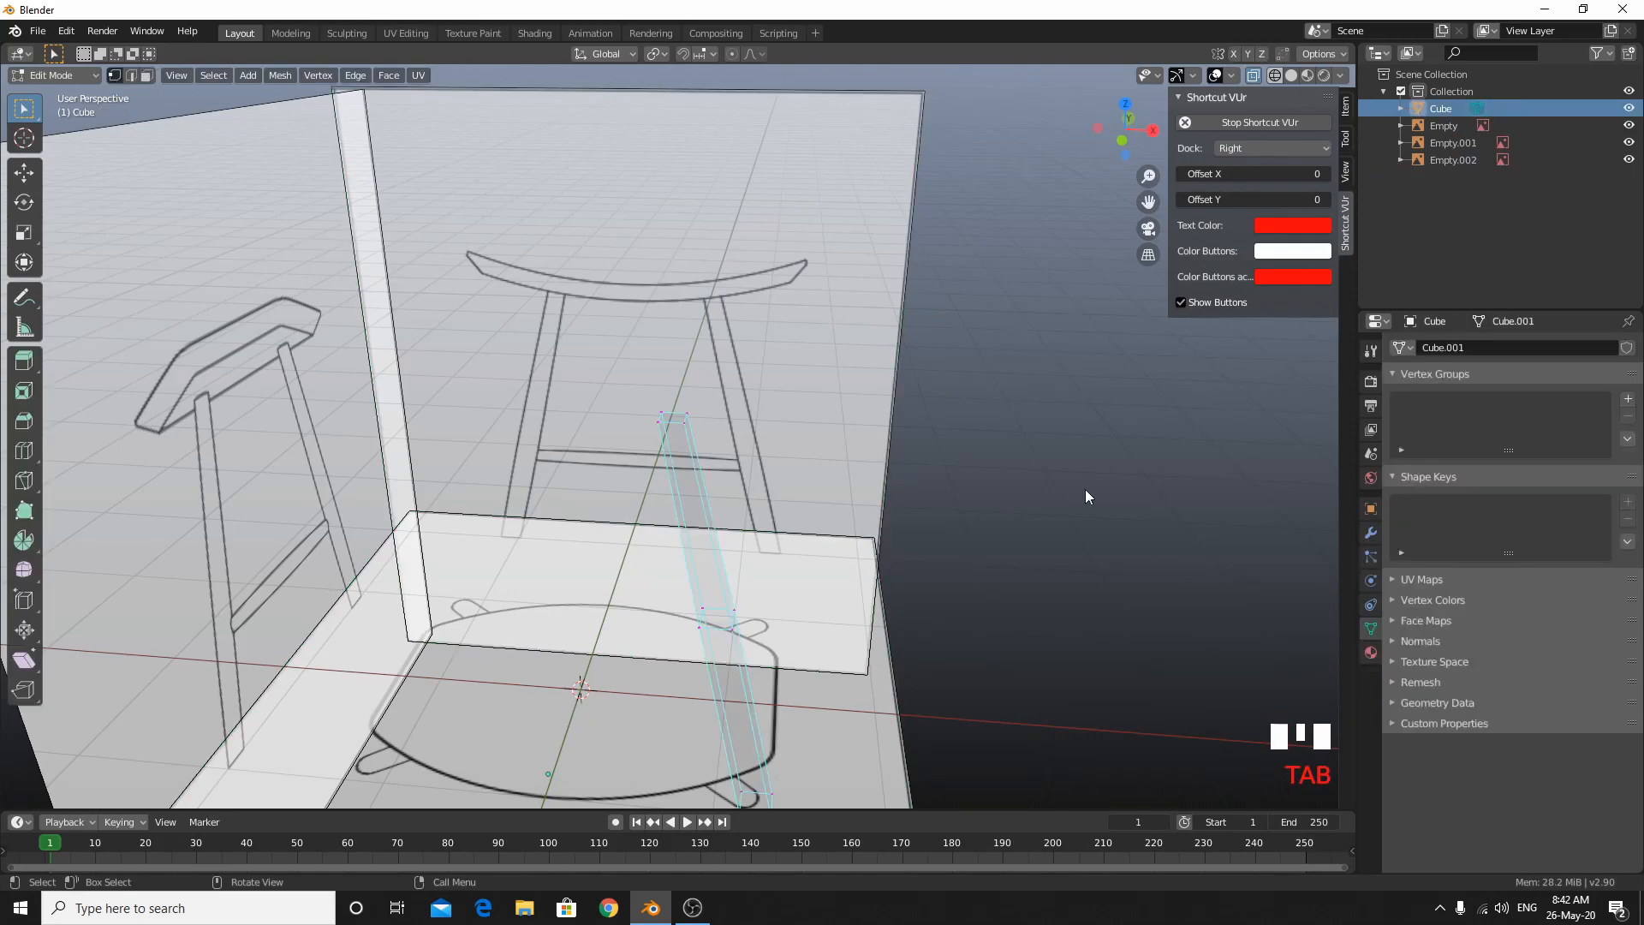
Add a Subdivision Surface modifier to the leg with 3 viewport and 3 render subdivisions.
scroll(1179, 587, down, 2)
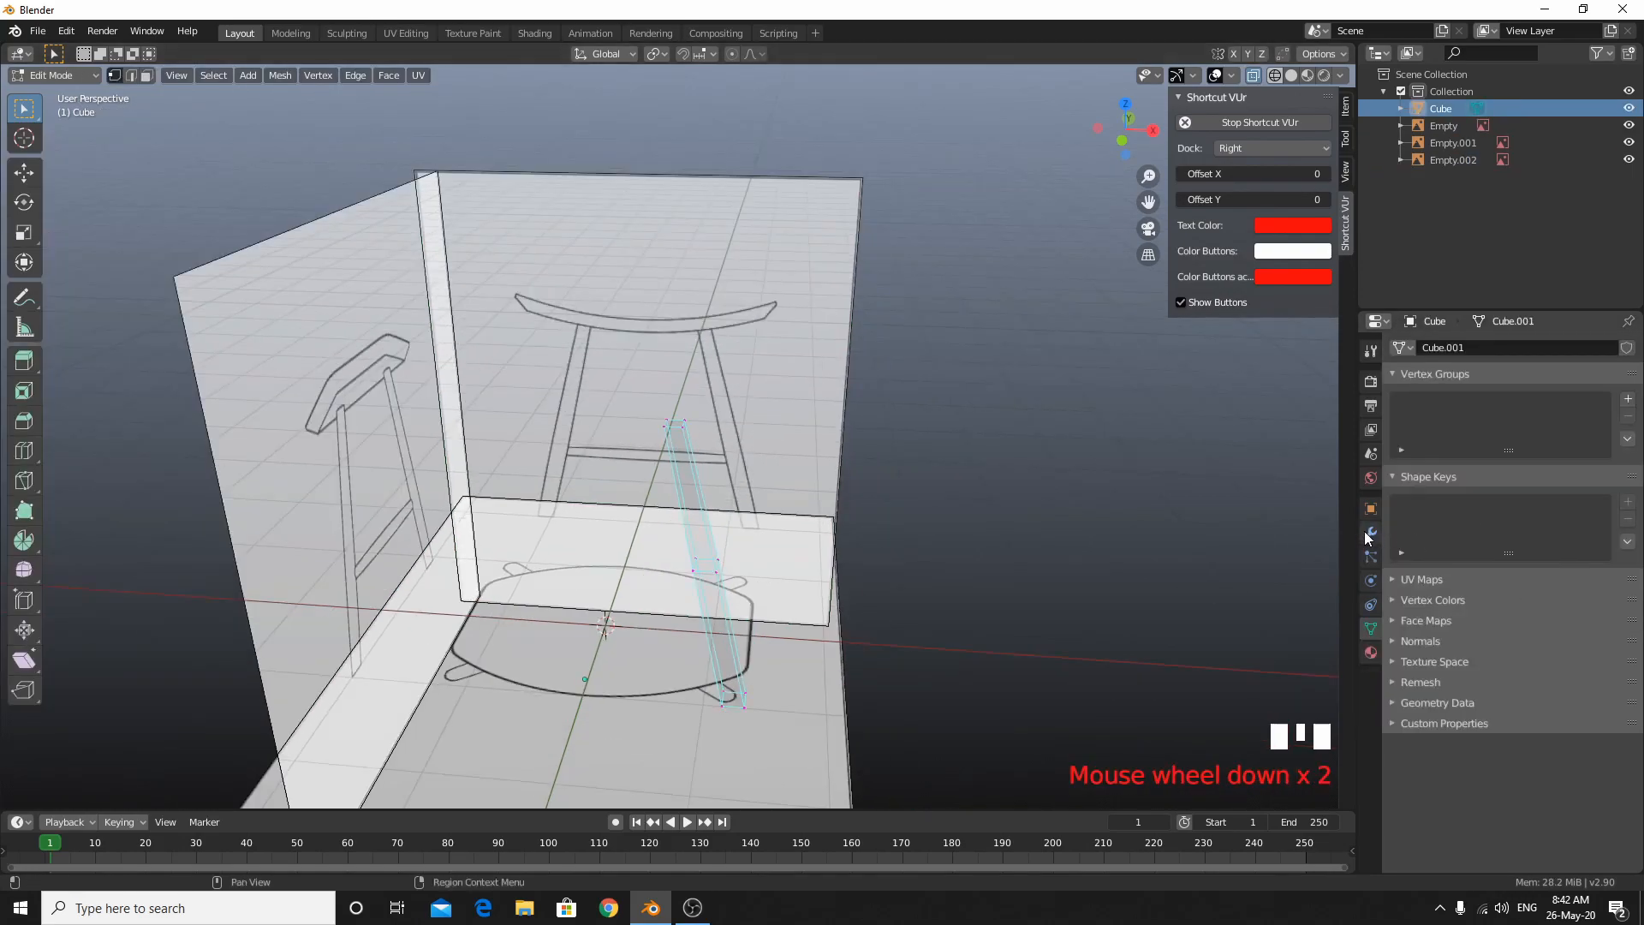
click(1368, 531)
click(1459, 349)
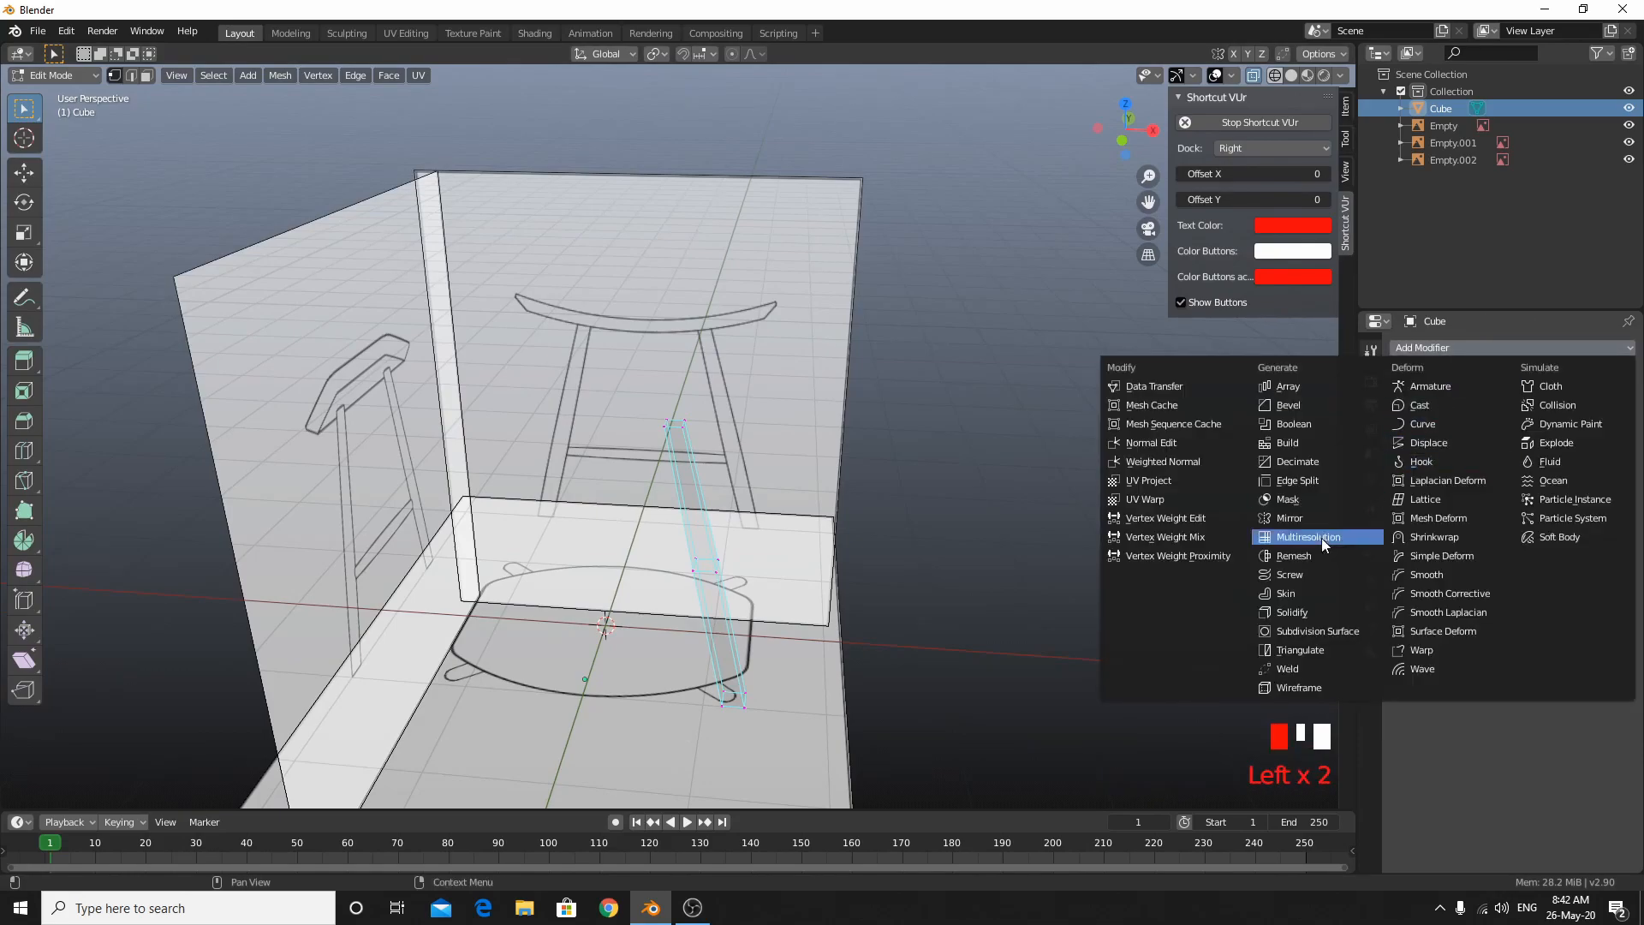
click(1276, 633)
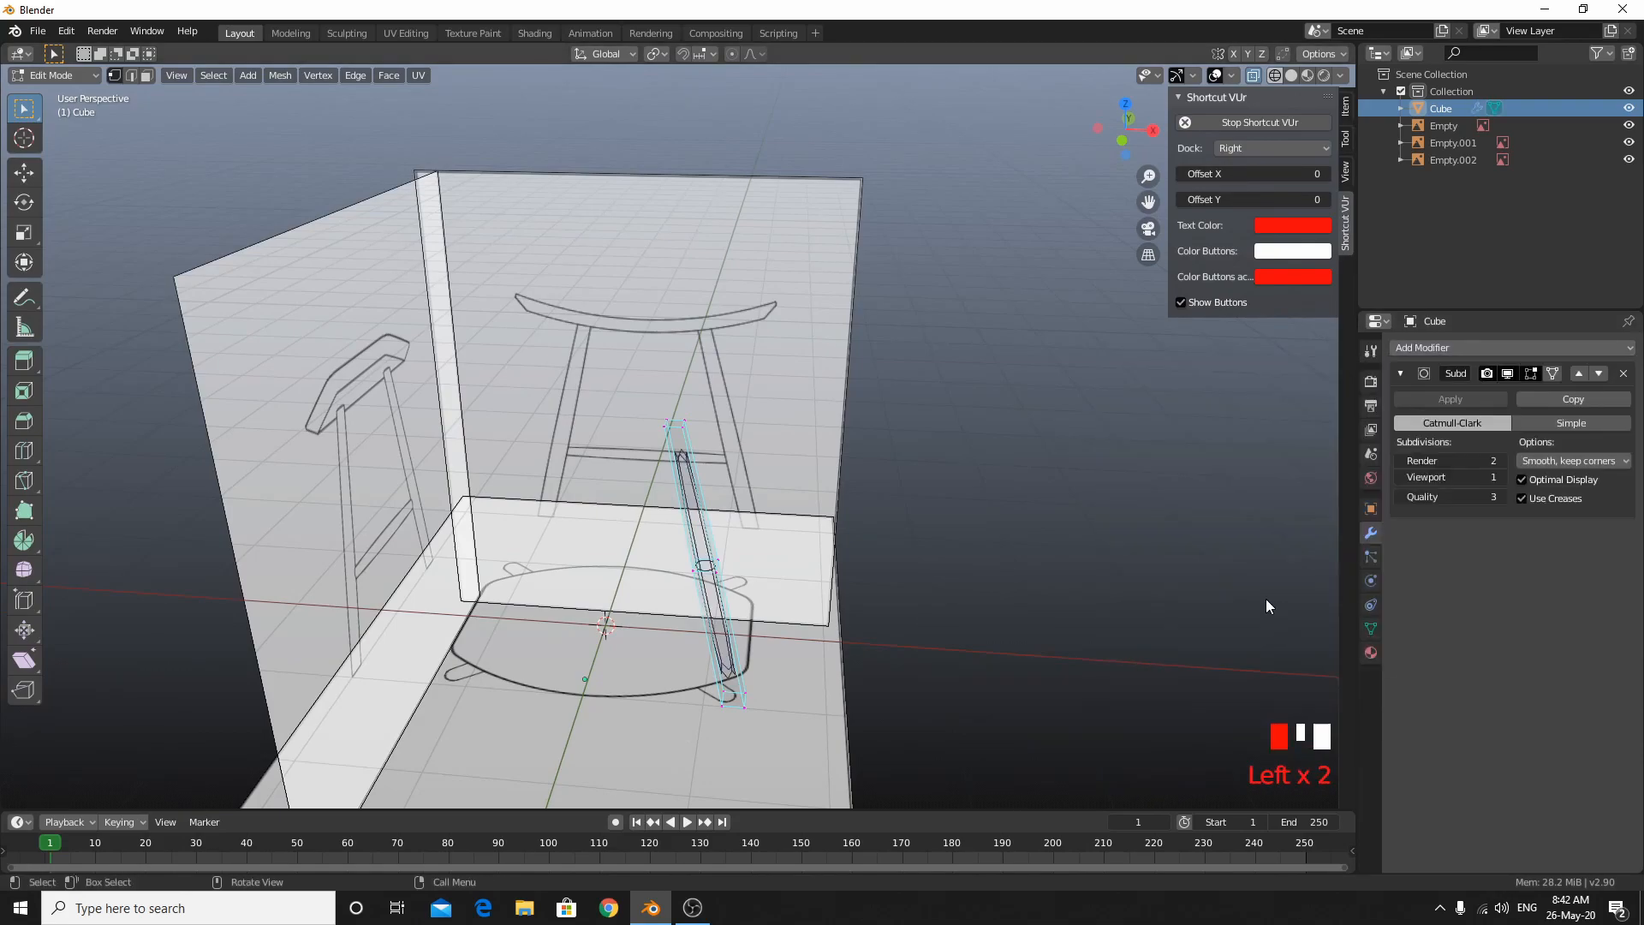
click(1501, 476)
click(1501, 476)
click(1501, 461)
Inspect the smoothed leg from several angles in Object Mode, using solid shading without X-ray.
key(Tab)
mouse_move(706, 559)
middle_down()
mouse_move(677, 516)
mouse_move(550, 464)
mouse_move(680, 570)
middle_up()
key(z)
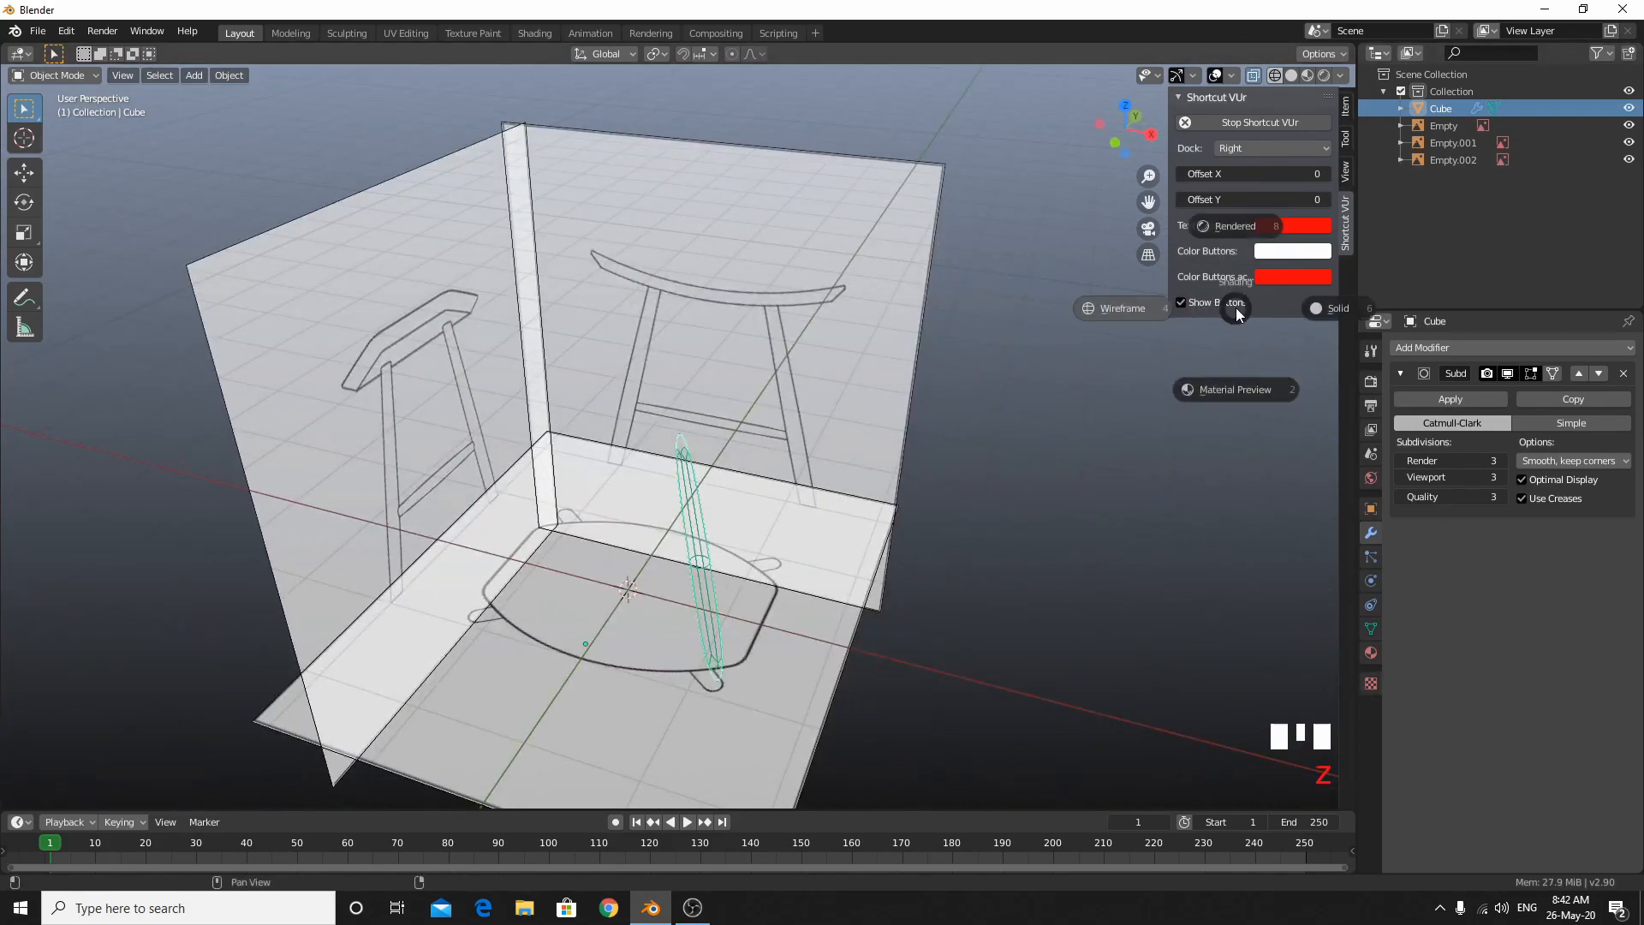
key(alt+z)
mouse_move(902, 455)
middle_down()
mouse_move(841, 348)
mouse_move(604, 408)
mouse_move(711, 444)
mouse_move(962, 454)
mouse_move(928, 461)
middle_up()
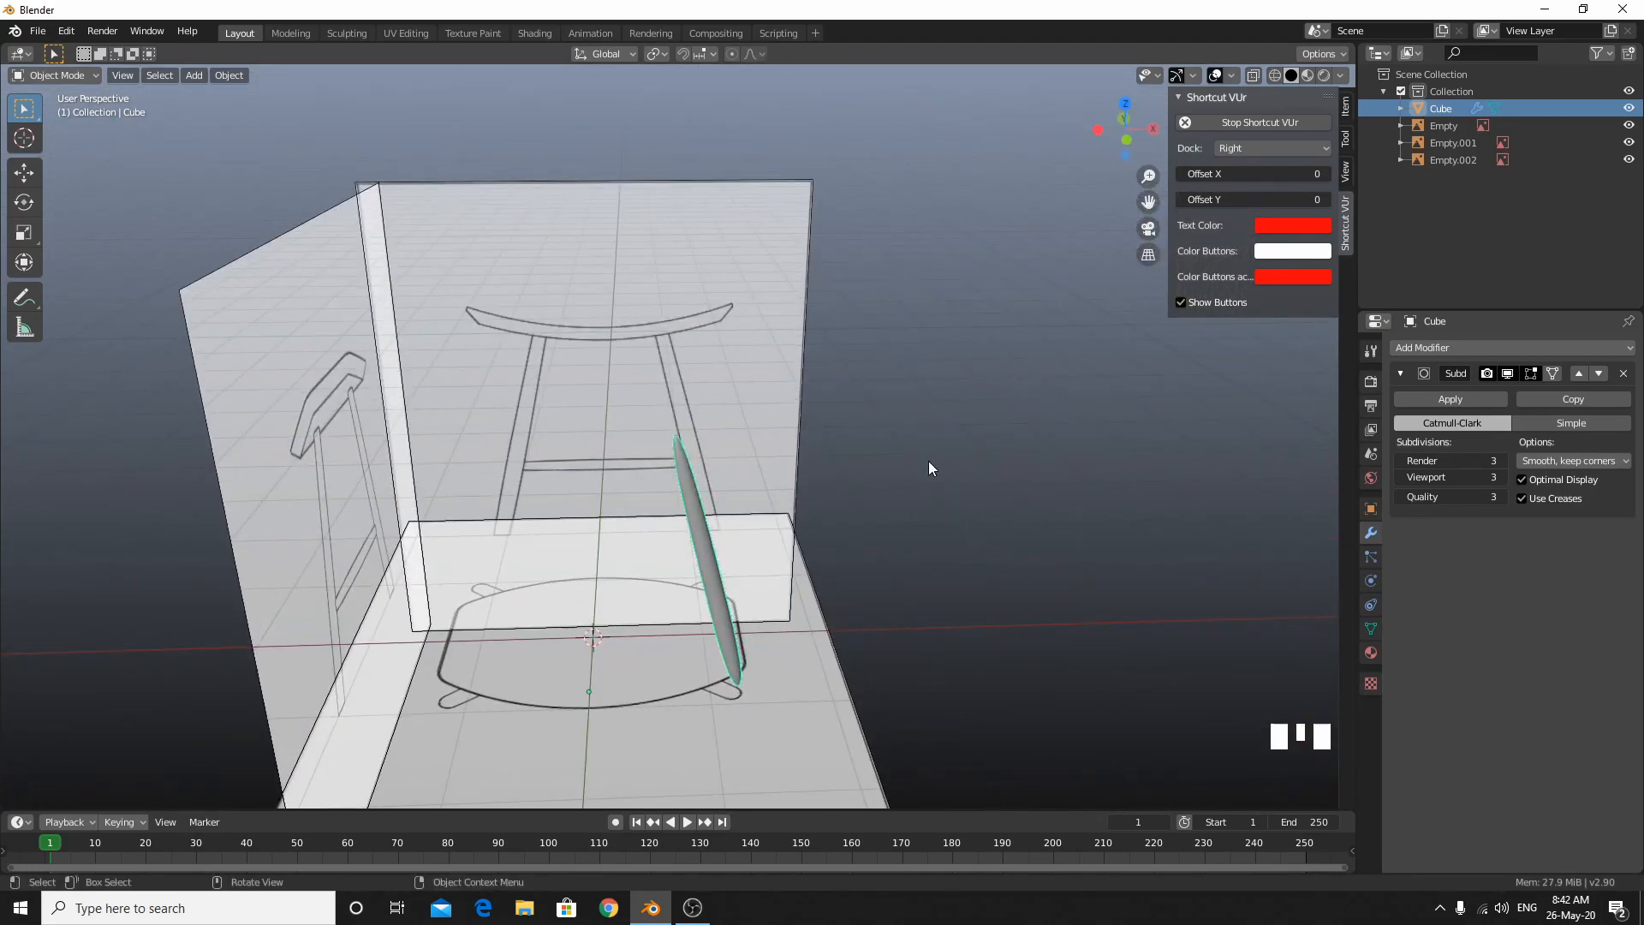
key(z)
click(804, 512)
middle_drag(798, 519, 543, 528)
Reopen the leg's mesh for editing in the side view, with solid shading and X-ray turned off.
key(Tab)
key(KP_1)
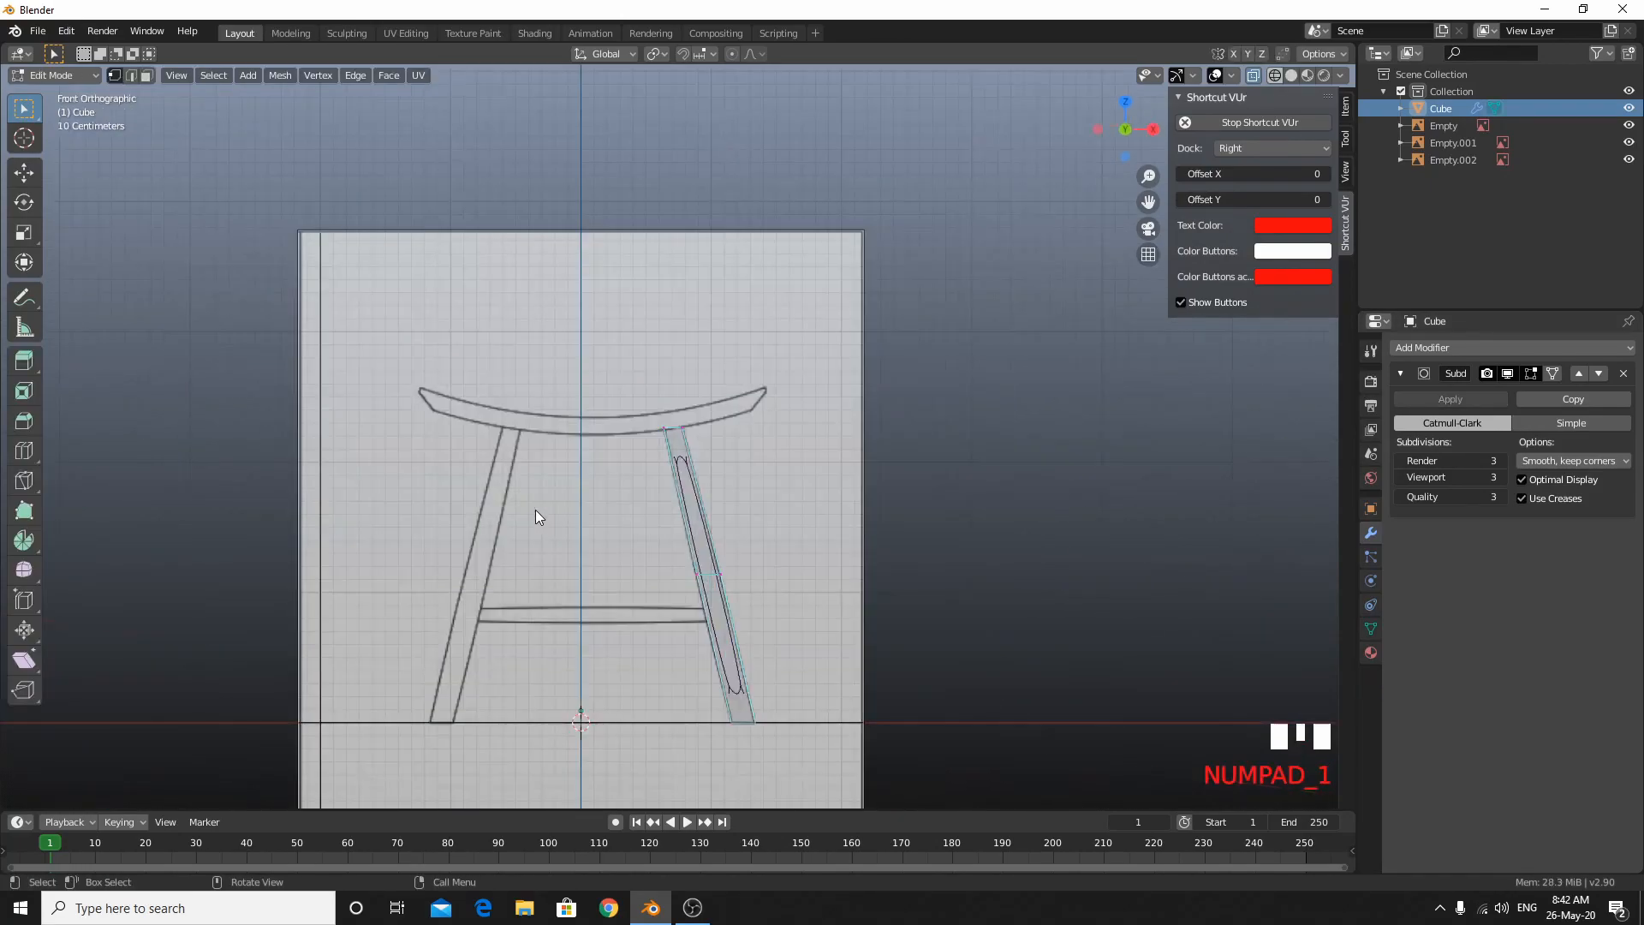
key(KP_3)
scroll(536, 510, up, 6)
shift+middle_drag(748, 615, 885, 213)
scroll(886, 214, down, 2)
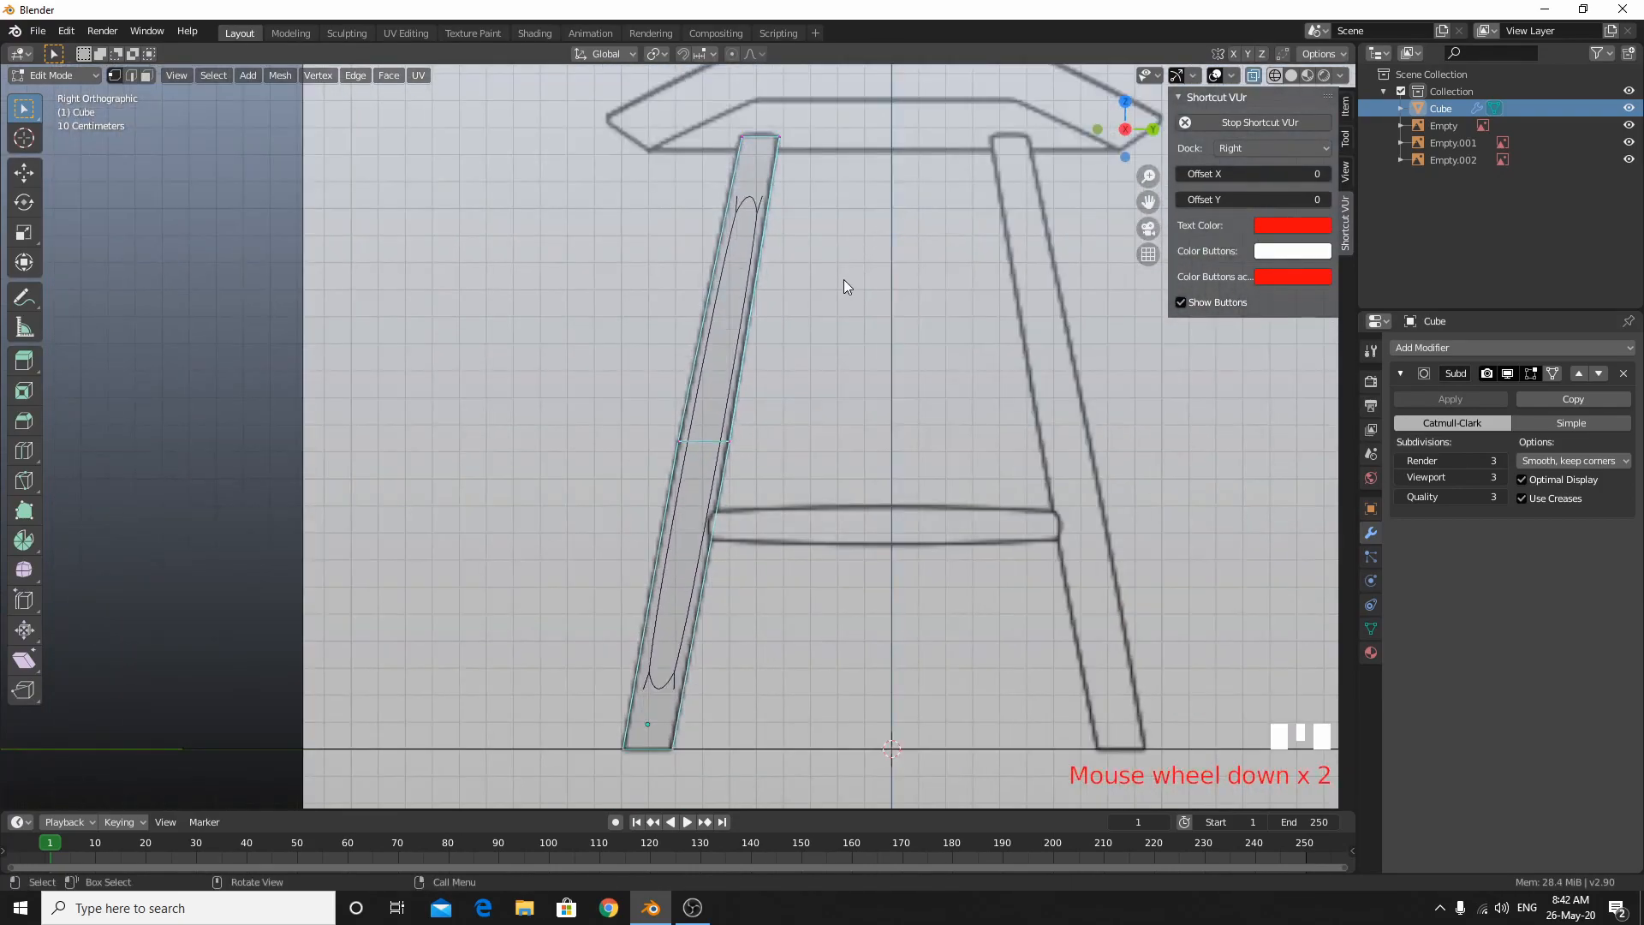
key(z)
key(z)
click(1246, 409)
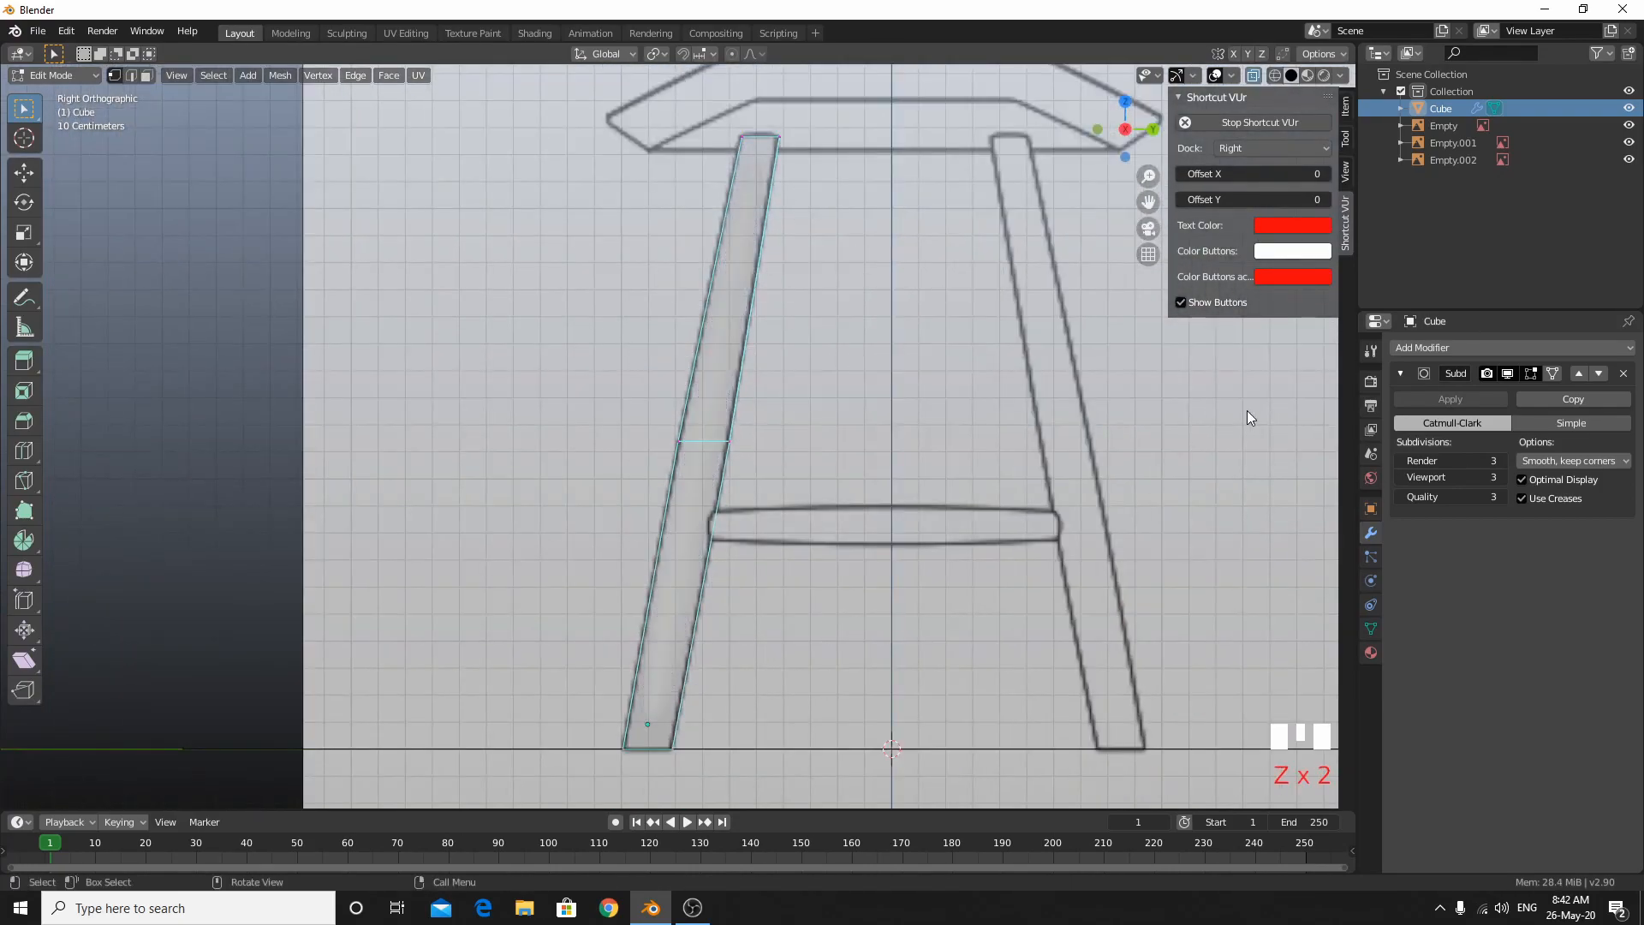
key(alt+z)
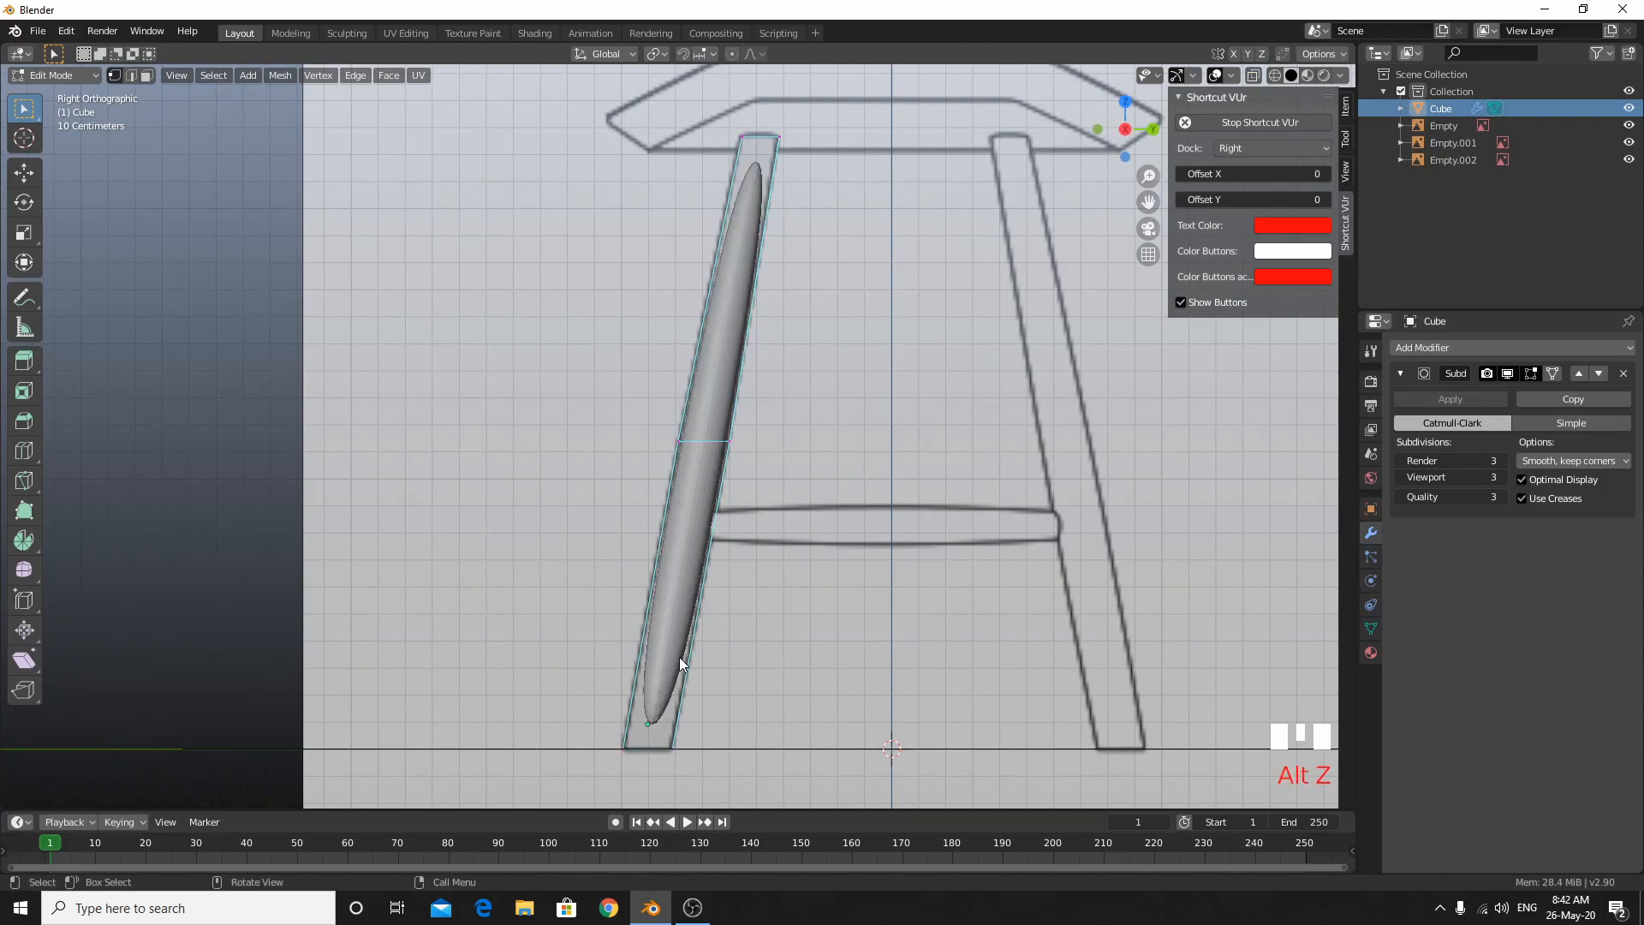
Add a loop cut around the leg's lower half and slide it to about -0.96, just above the foot.
scroll(649, 673, up, 5)
shift+middle_drag(650, 677, 880, 174)
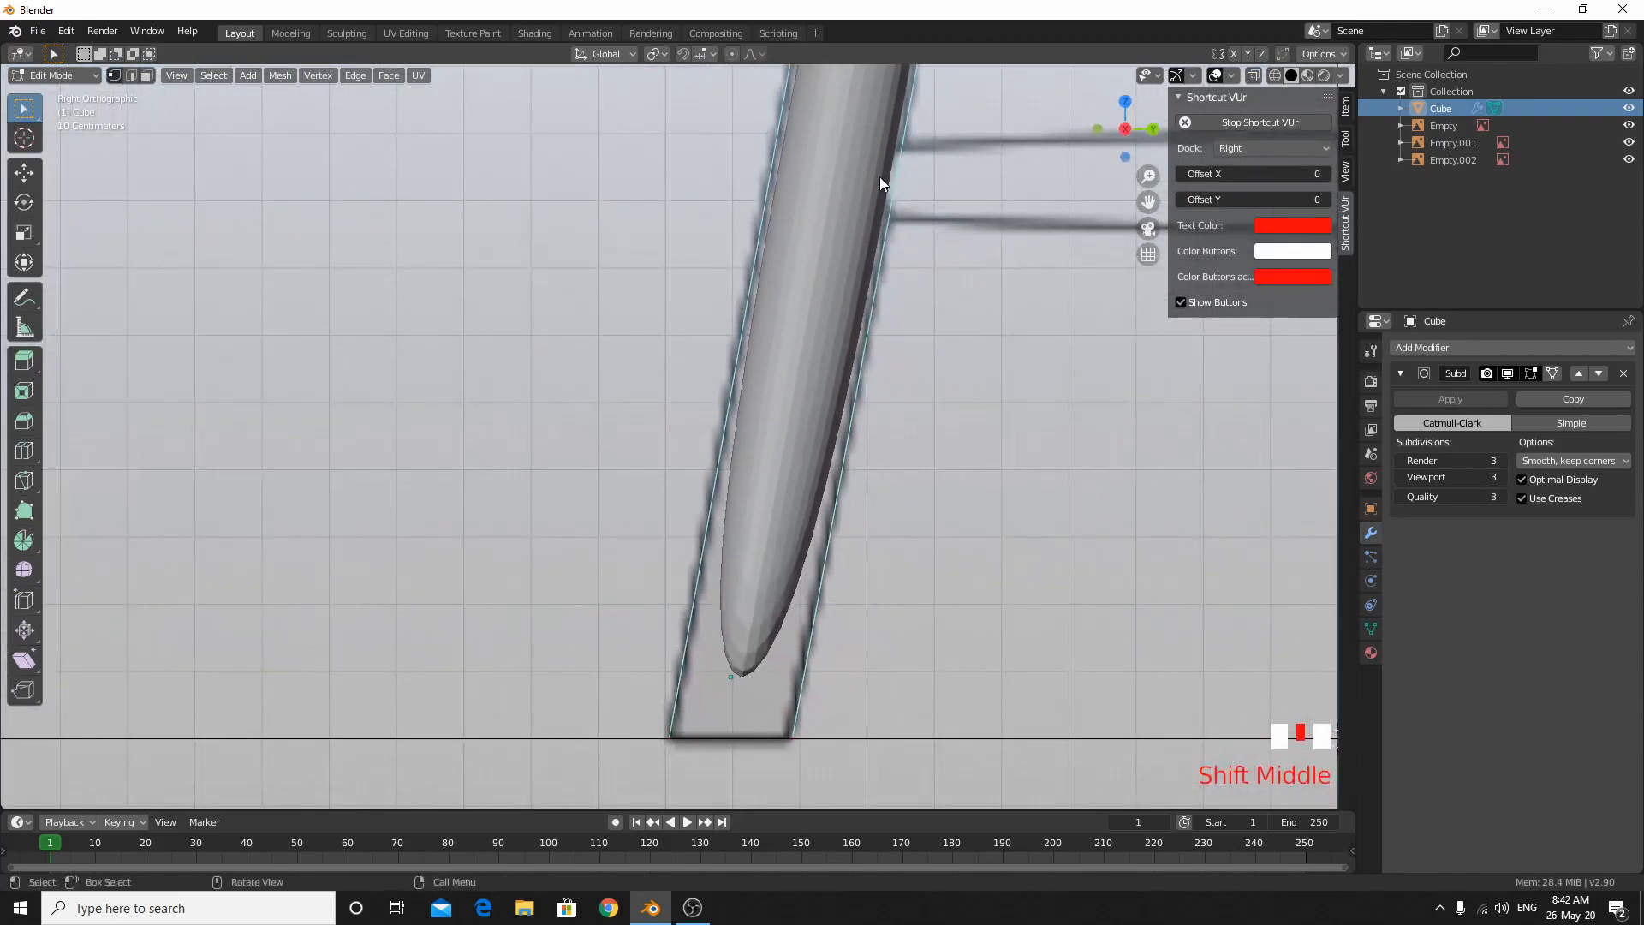
key(ctrl+r)
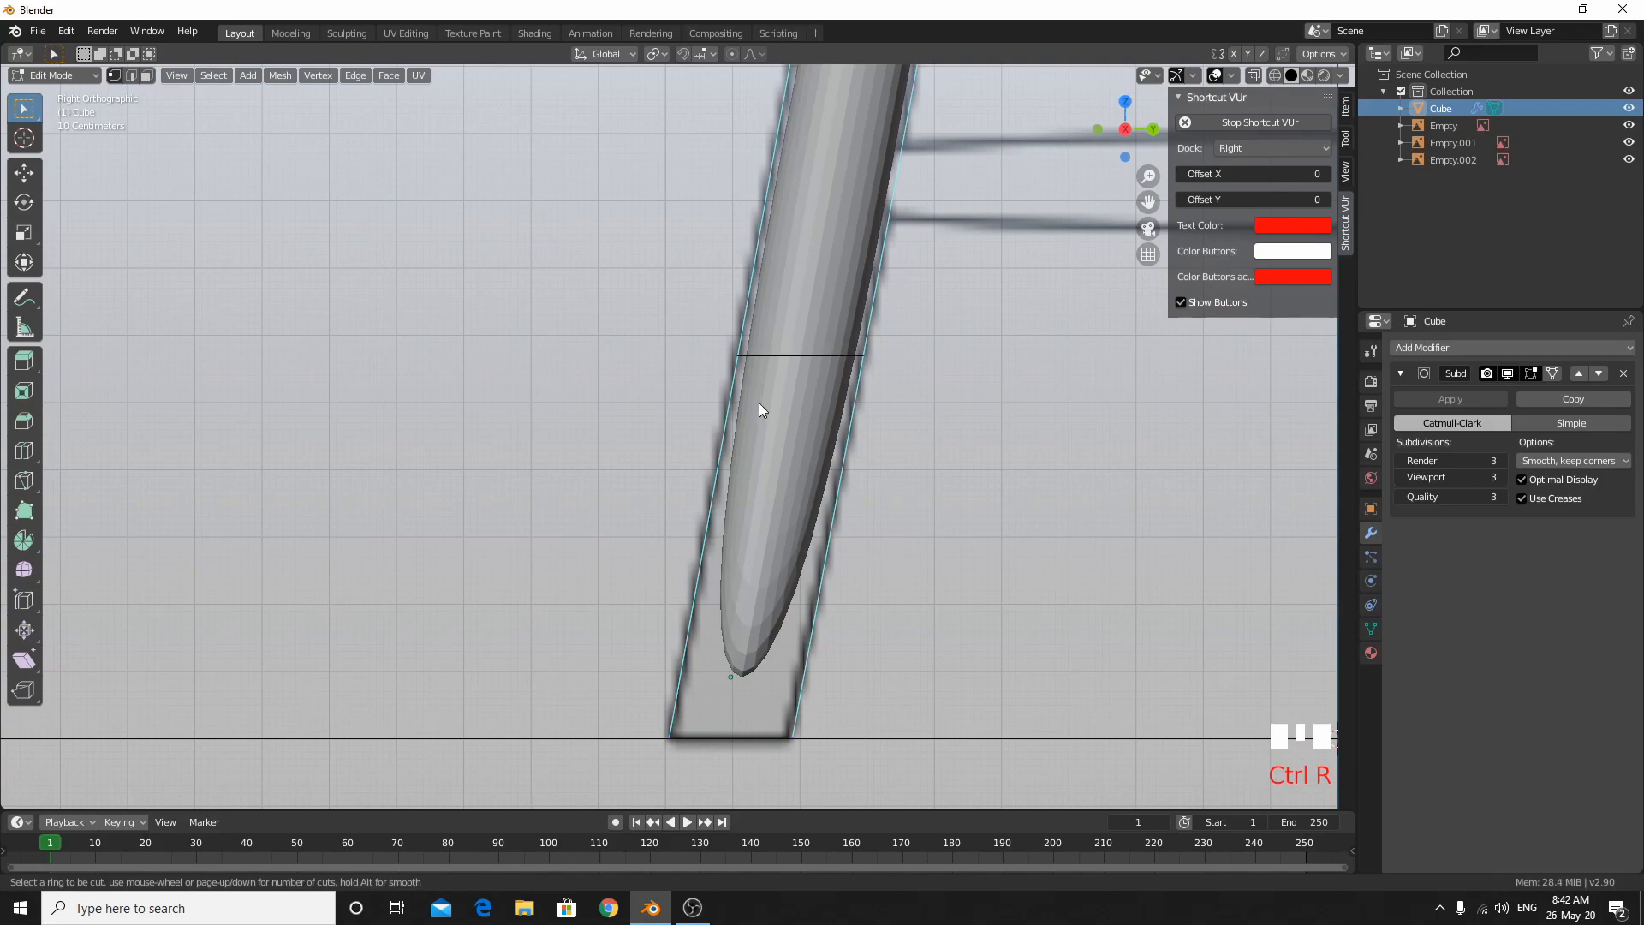
click(759, 403)
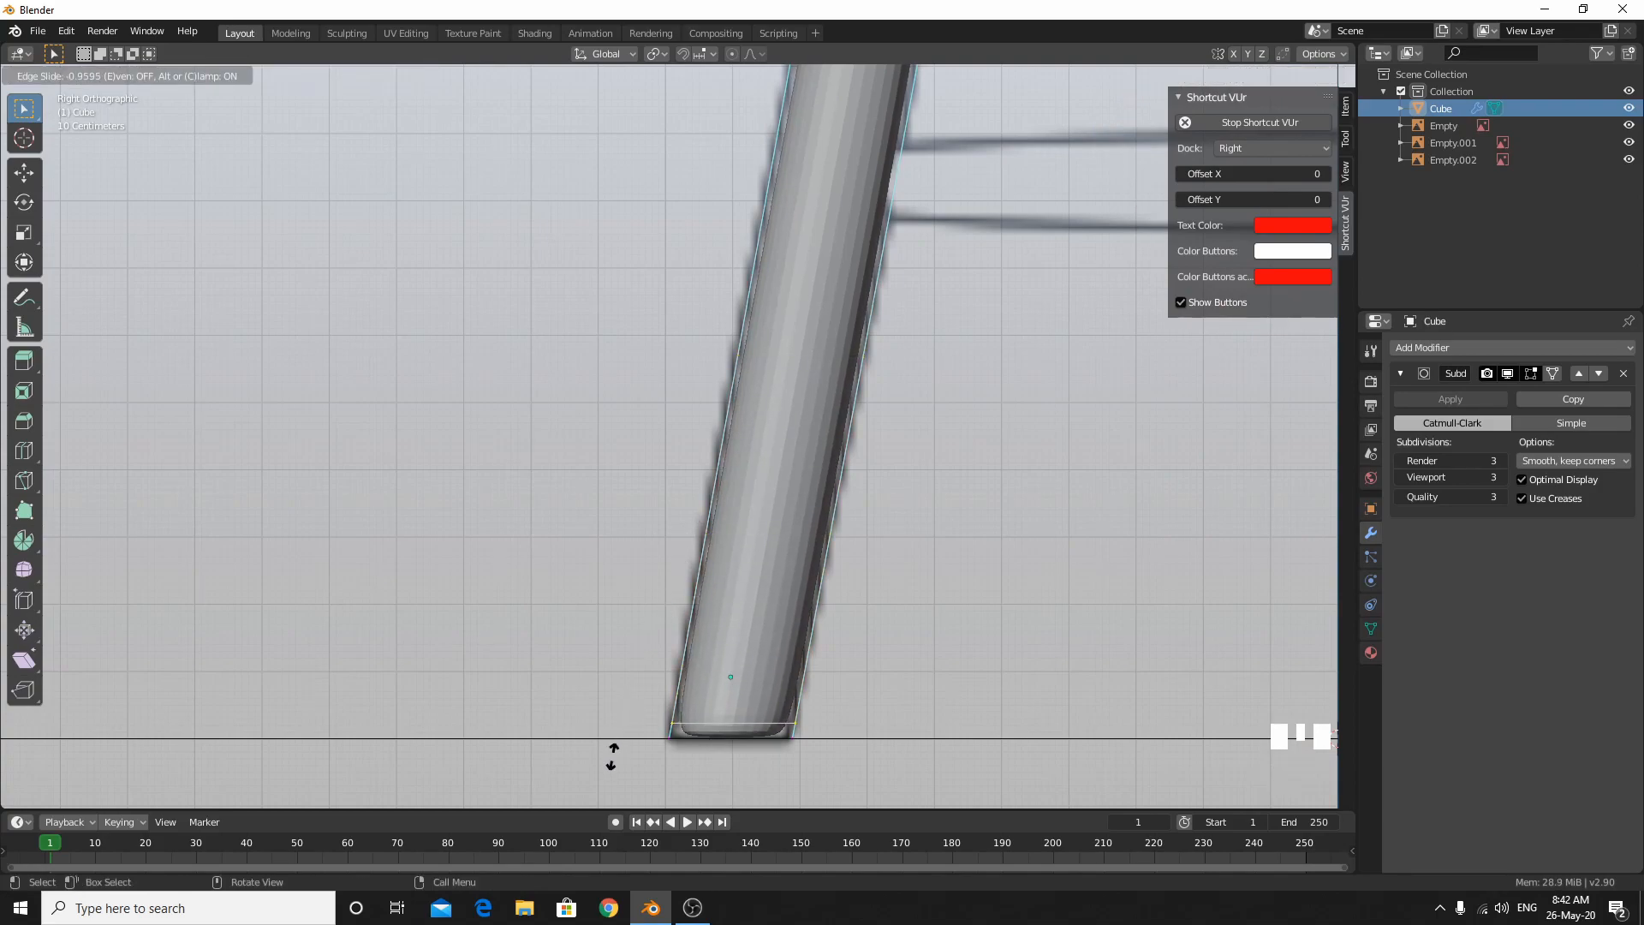
click(614, 758)
Select the foot's bottom vertices on the outer side through X-ray, and move them slightly along negative Y past the drawn corner.
shift+middle_drag(778, 669, 831, 402)
scroll(904, 517, up, 5)
shift+middle_drag(904, 518, 646, 467)
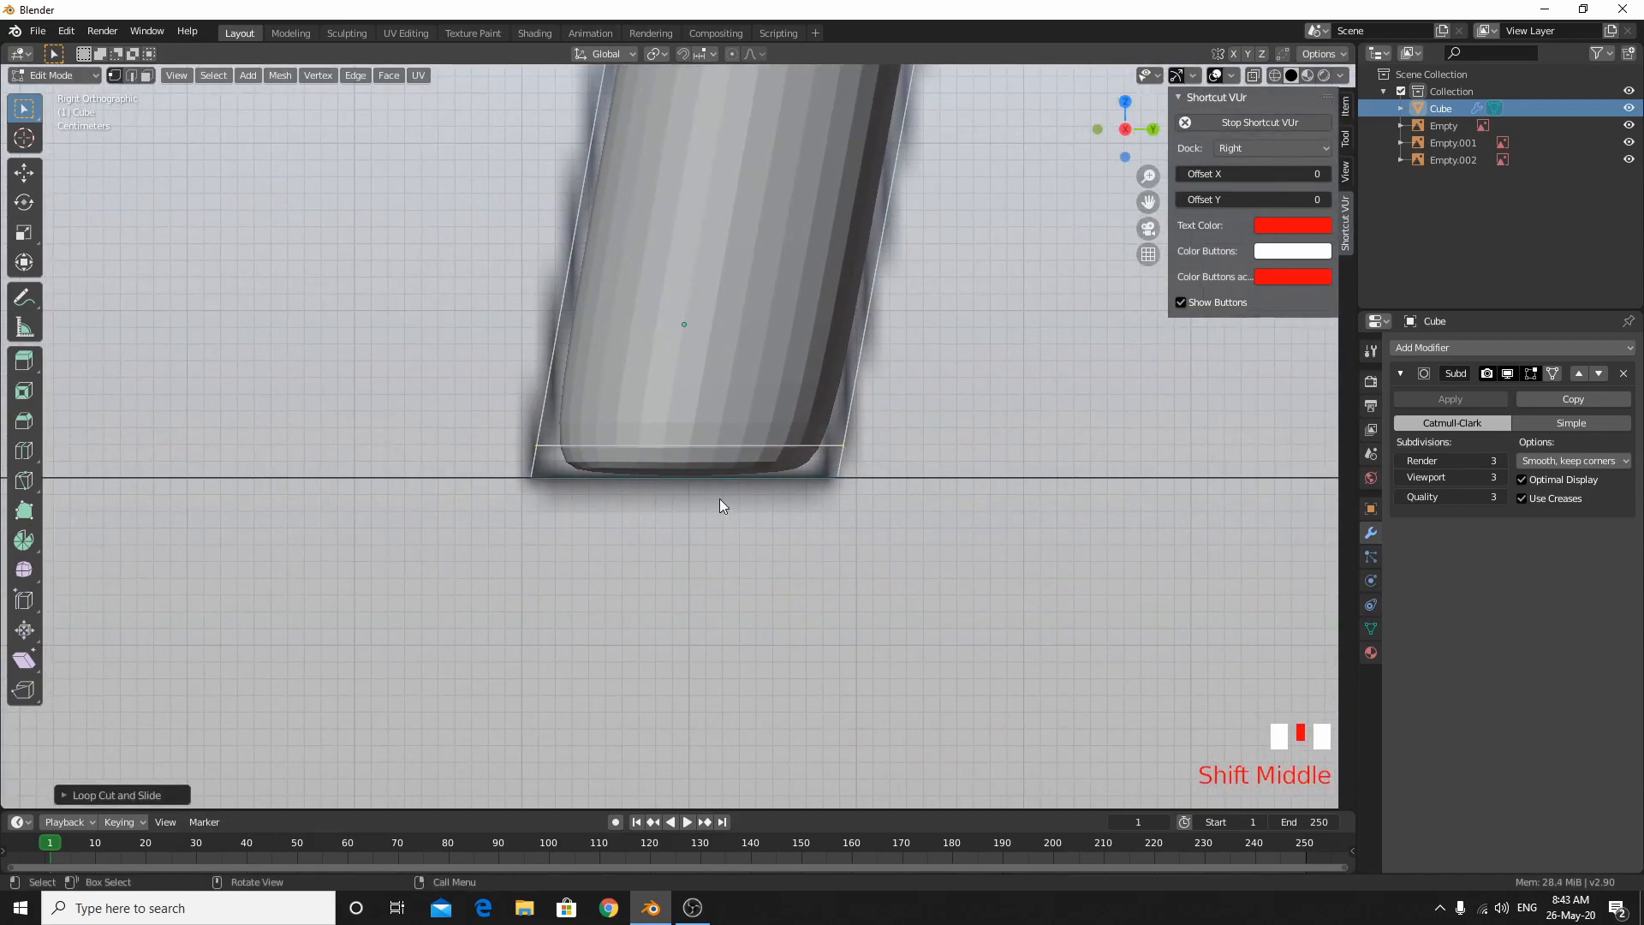
click(783, 603)
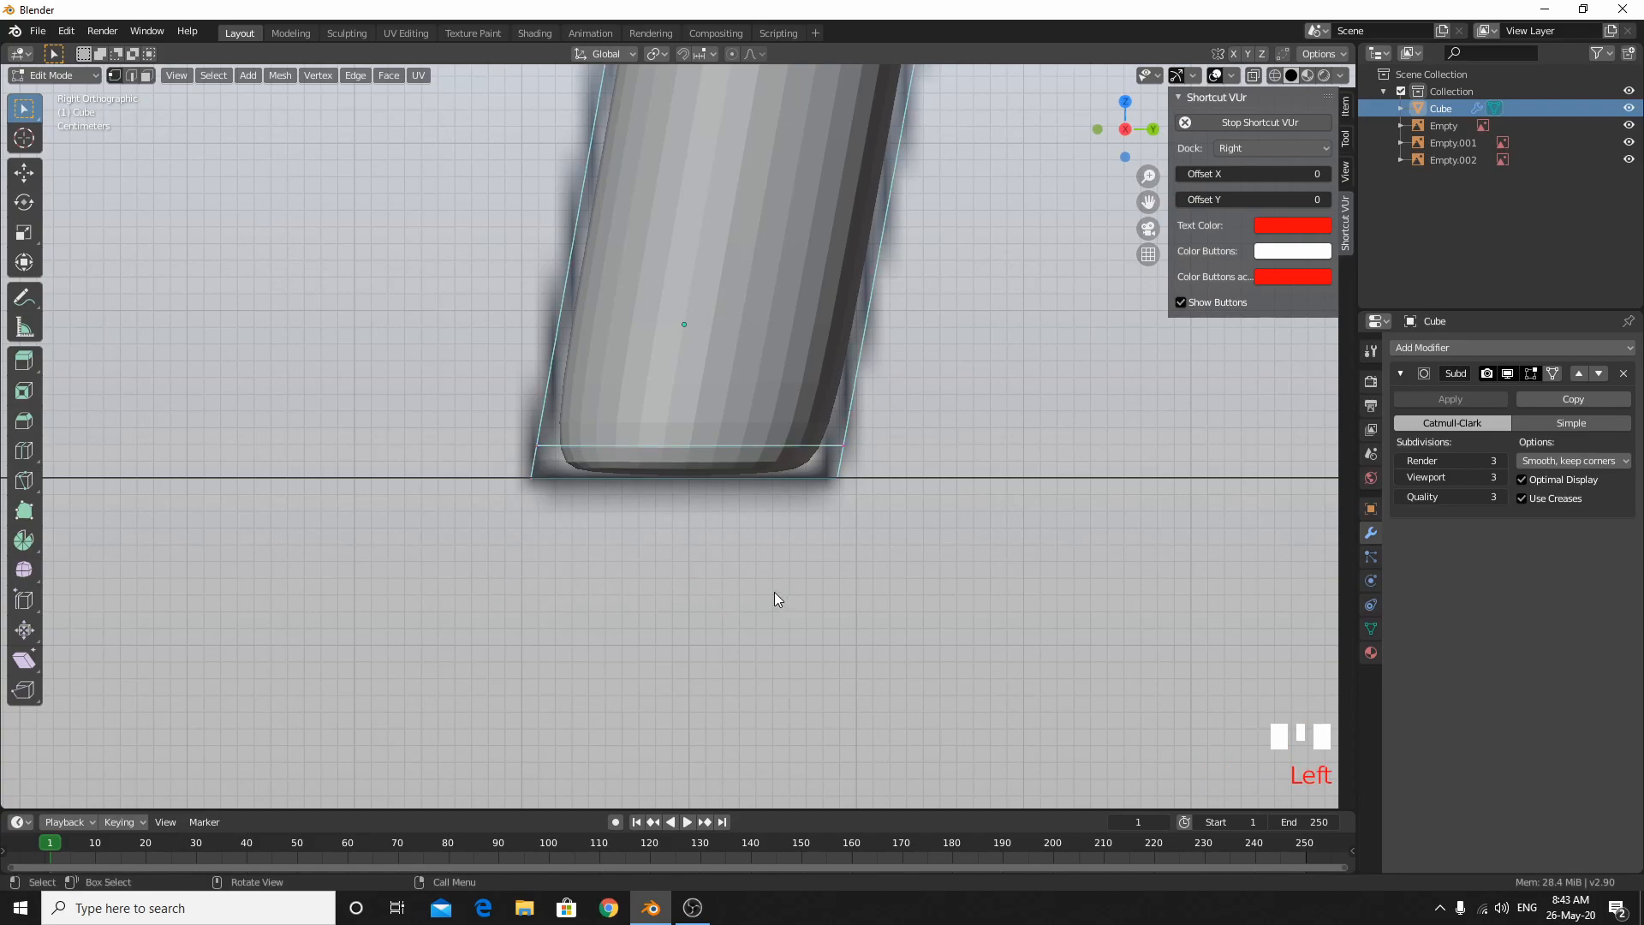
key(alt+z)
click(567, 502)
key(alt+z)
right_click(630, 533)
mouse_move(844, 541)
middle_down()
mouse_move(779, 529)
mouse_move(830, 557)
middle_up()
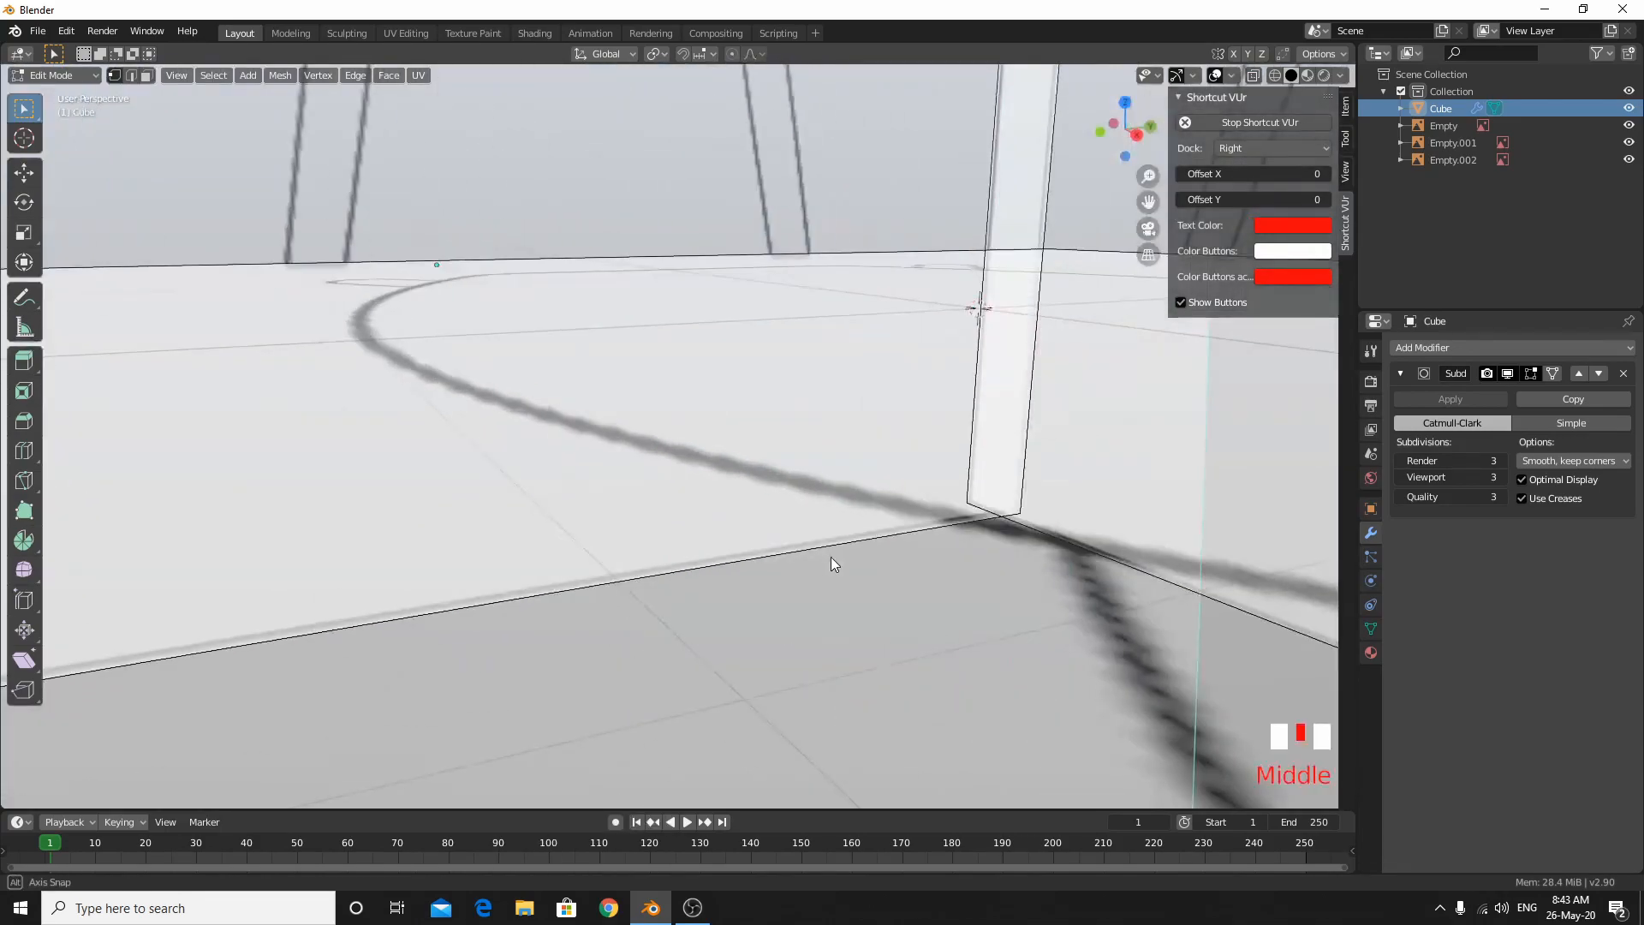
scroll(843, 565, down, 5)
key(KP_3)
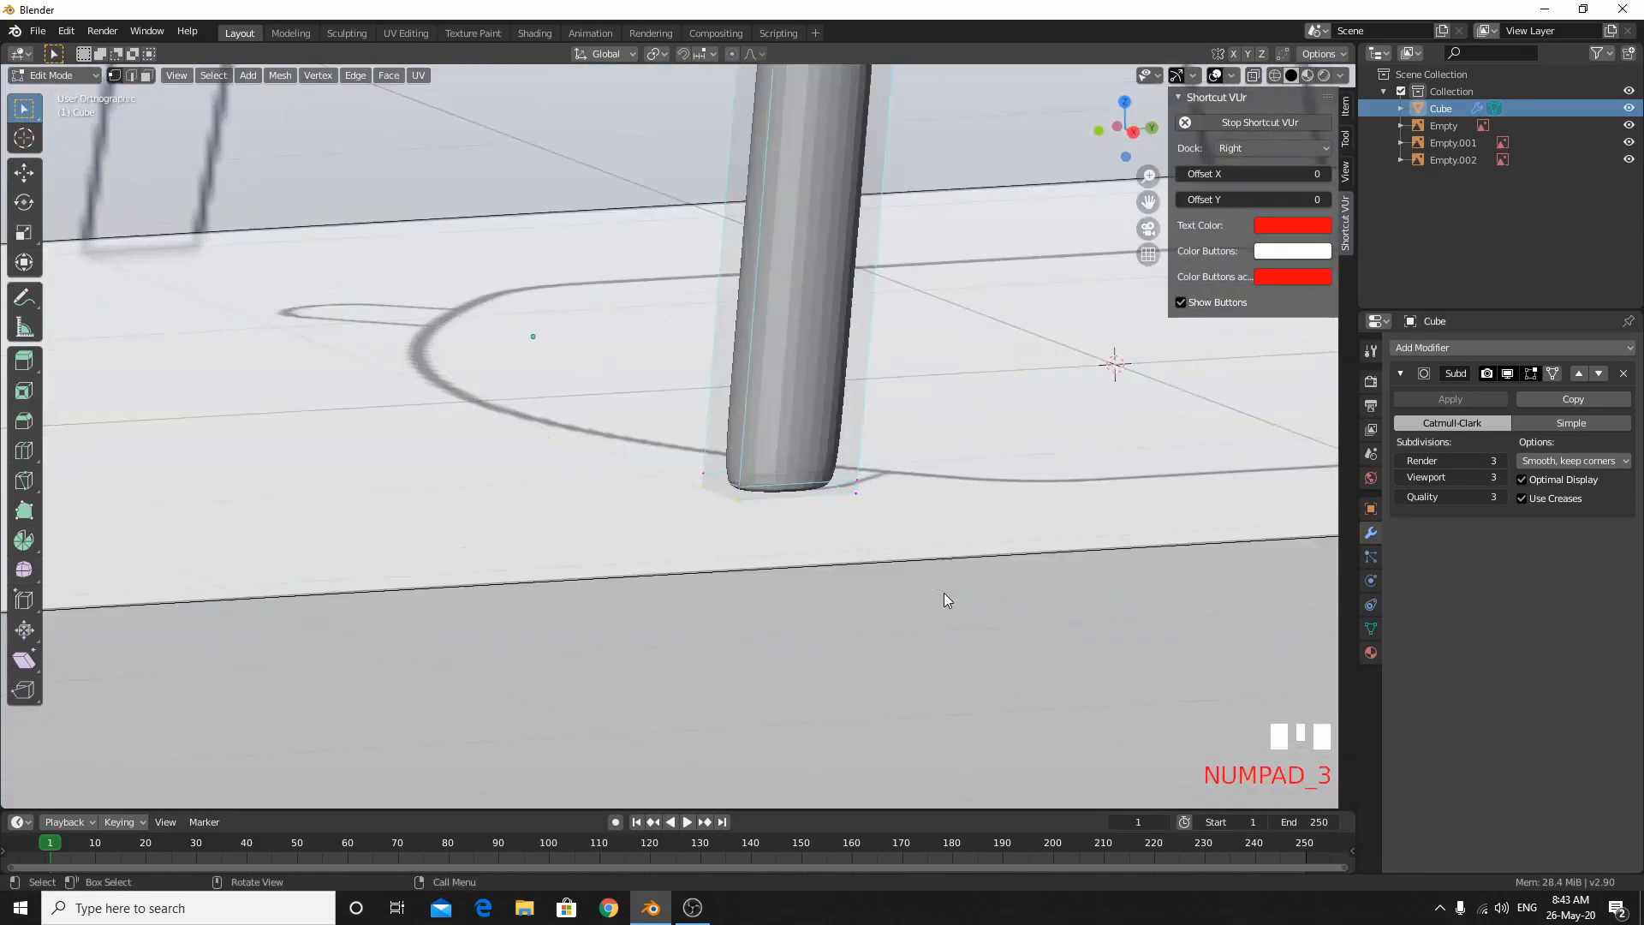
scroll(944, 592, up, 8)
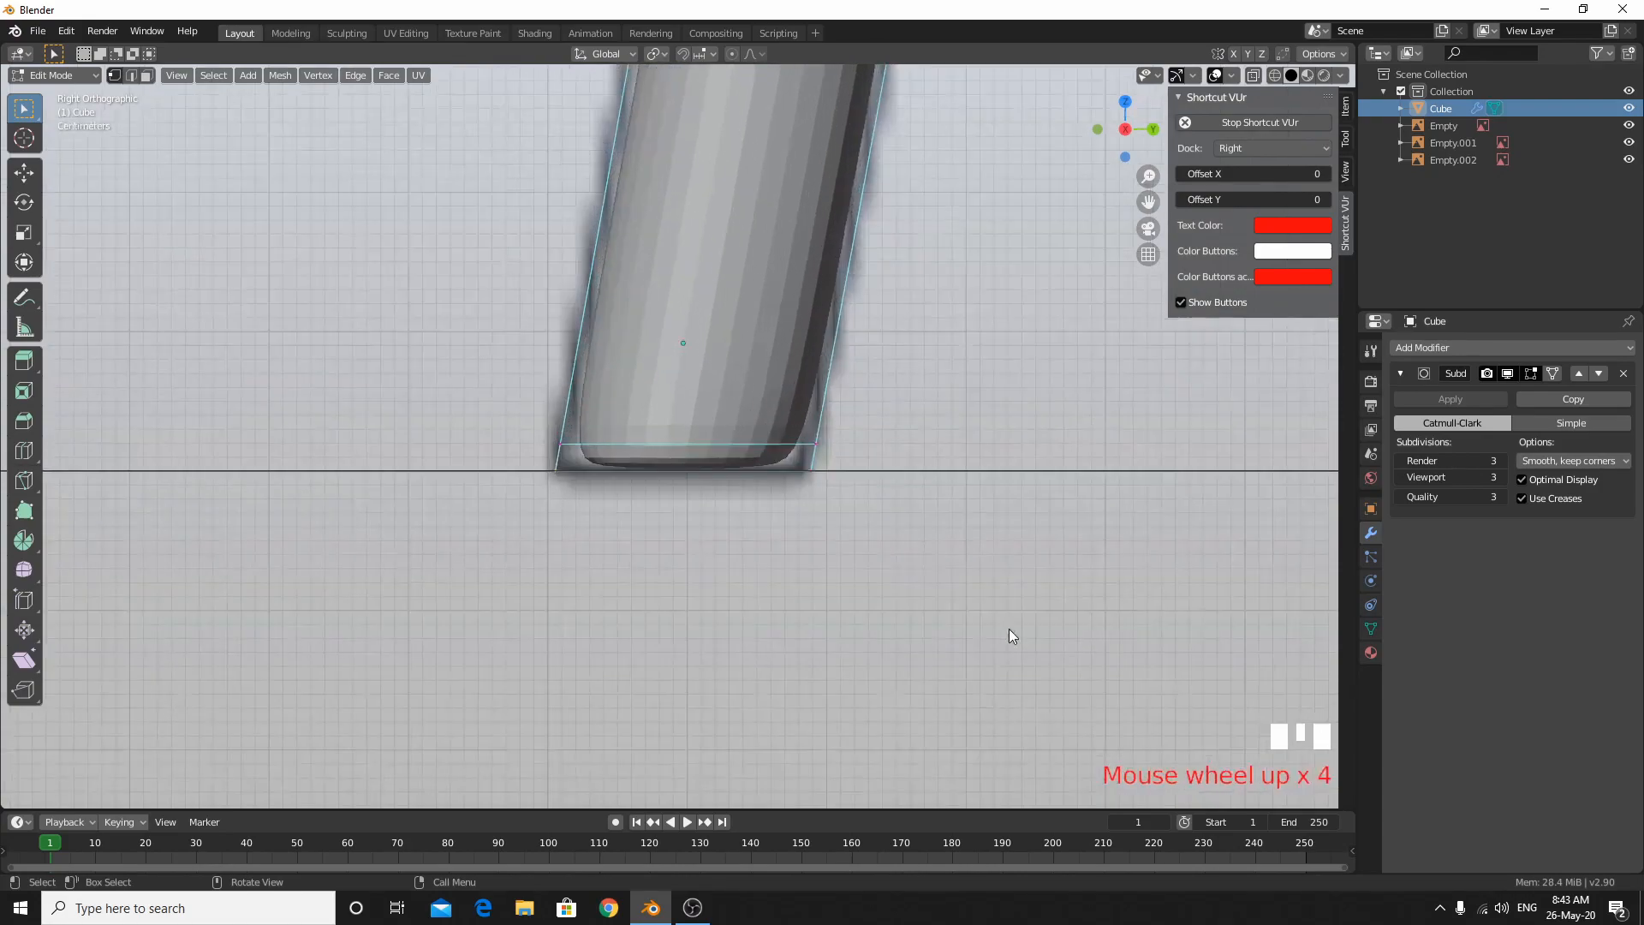
shift+middle_drag(671, 463, 845, 542)
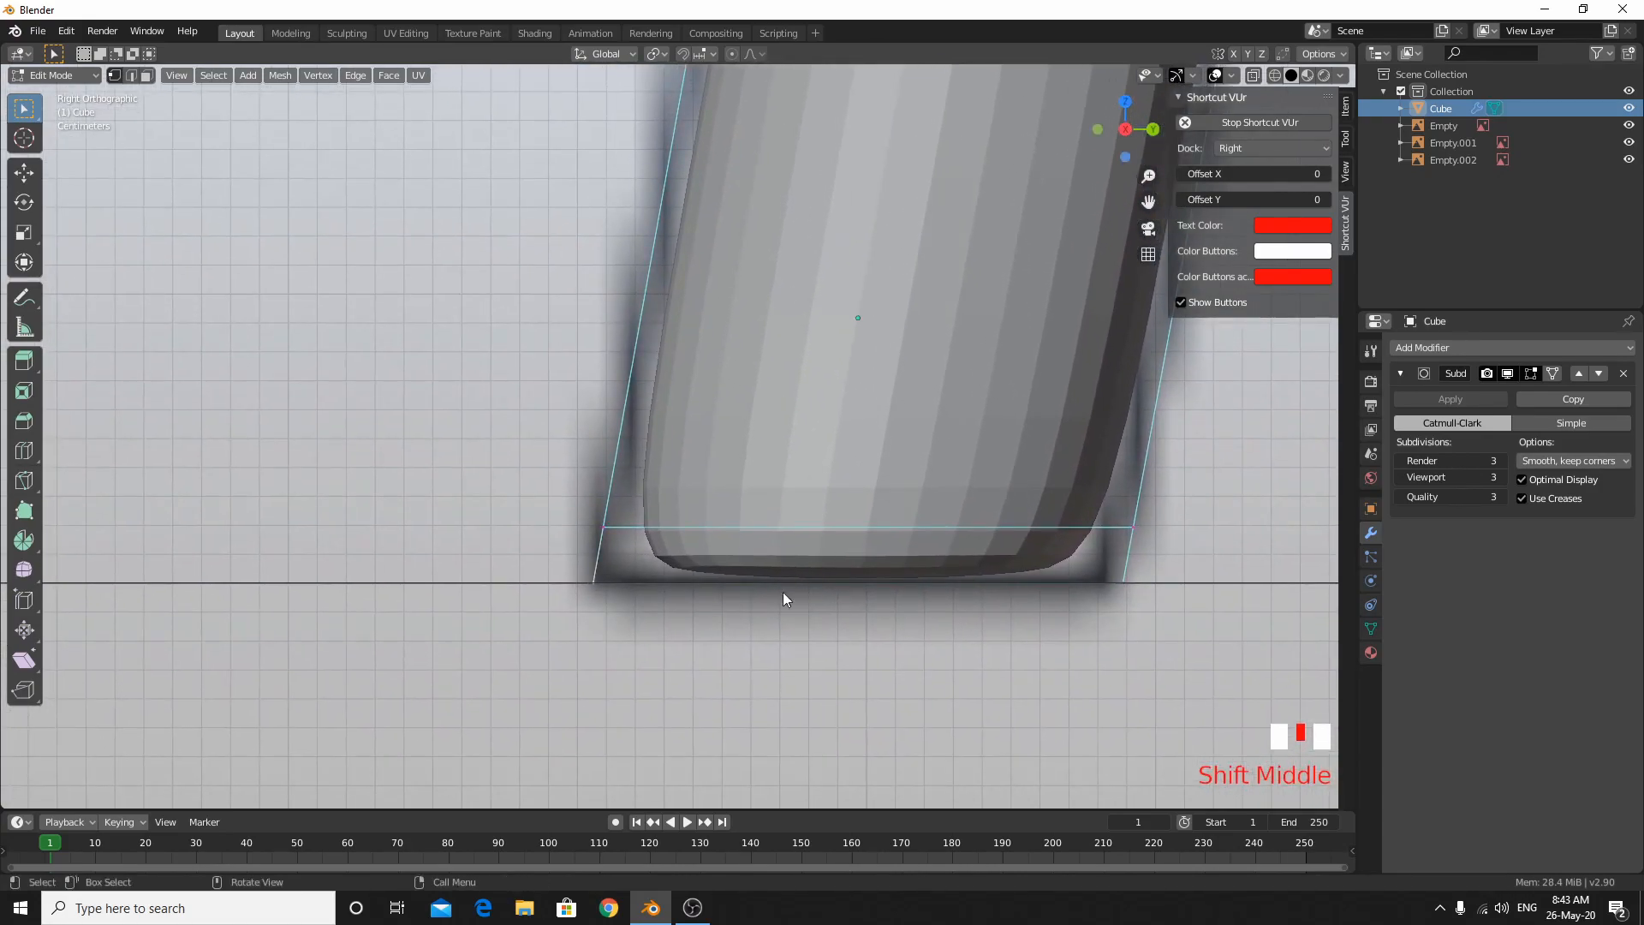
key(g)
key(y)
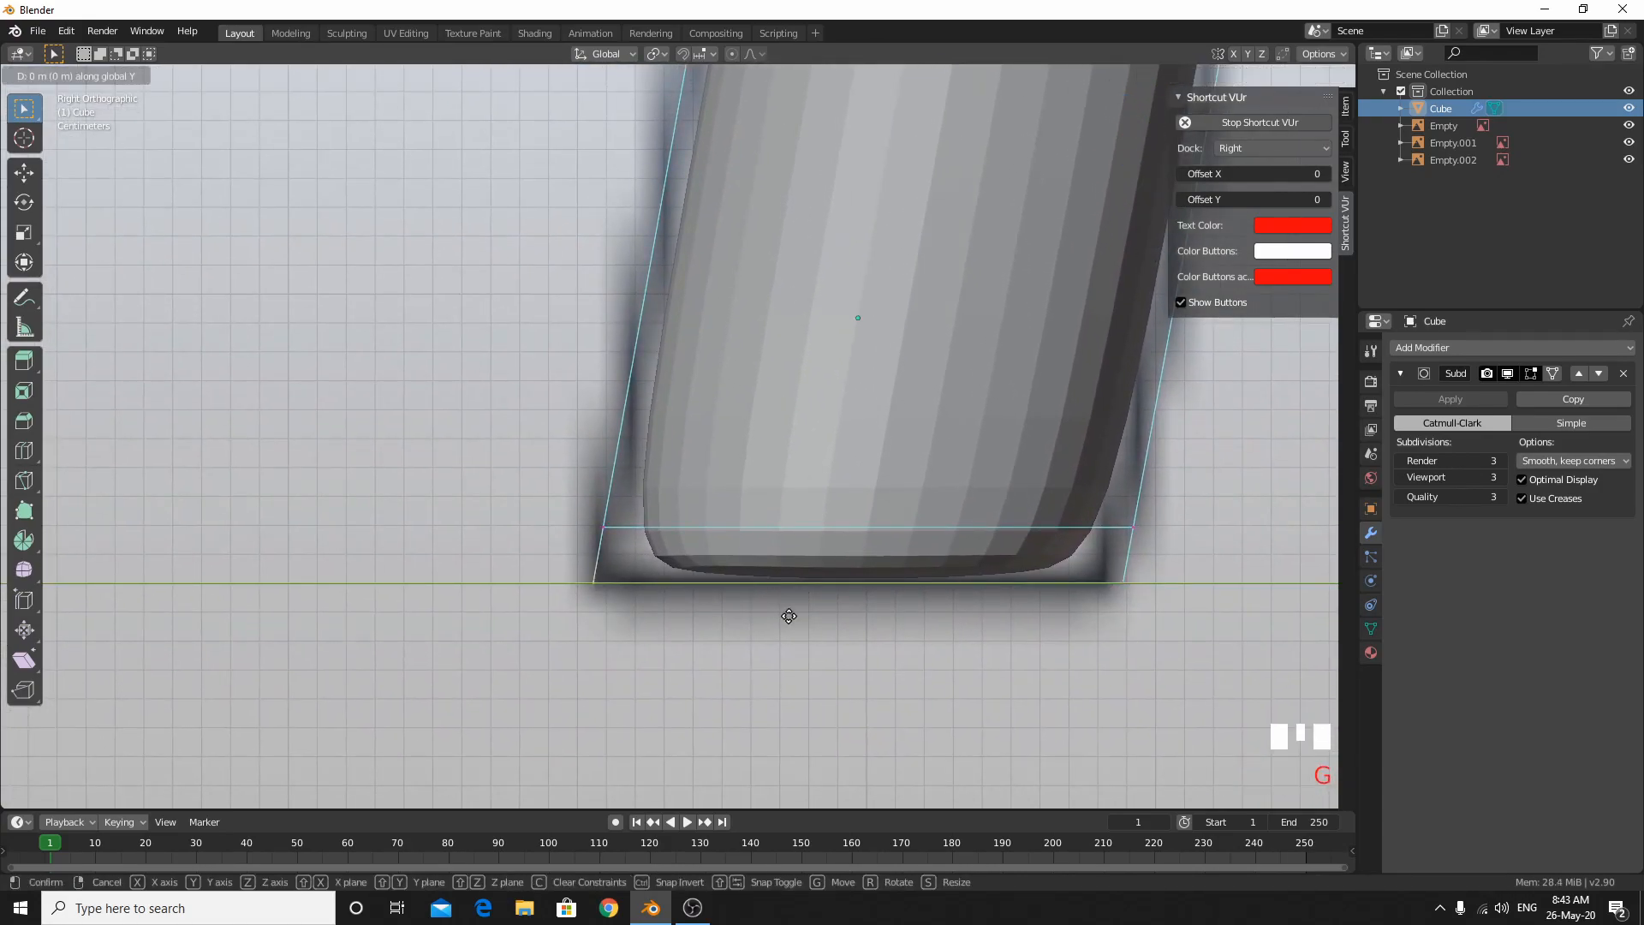
click(734, 616)
shift+middle_drag(1010, 613, 798, 612)
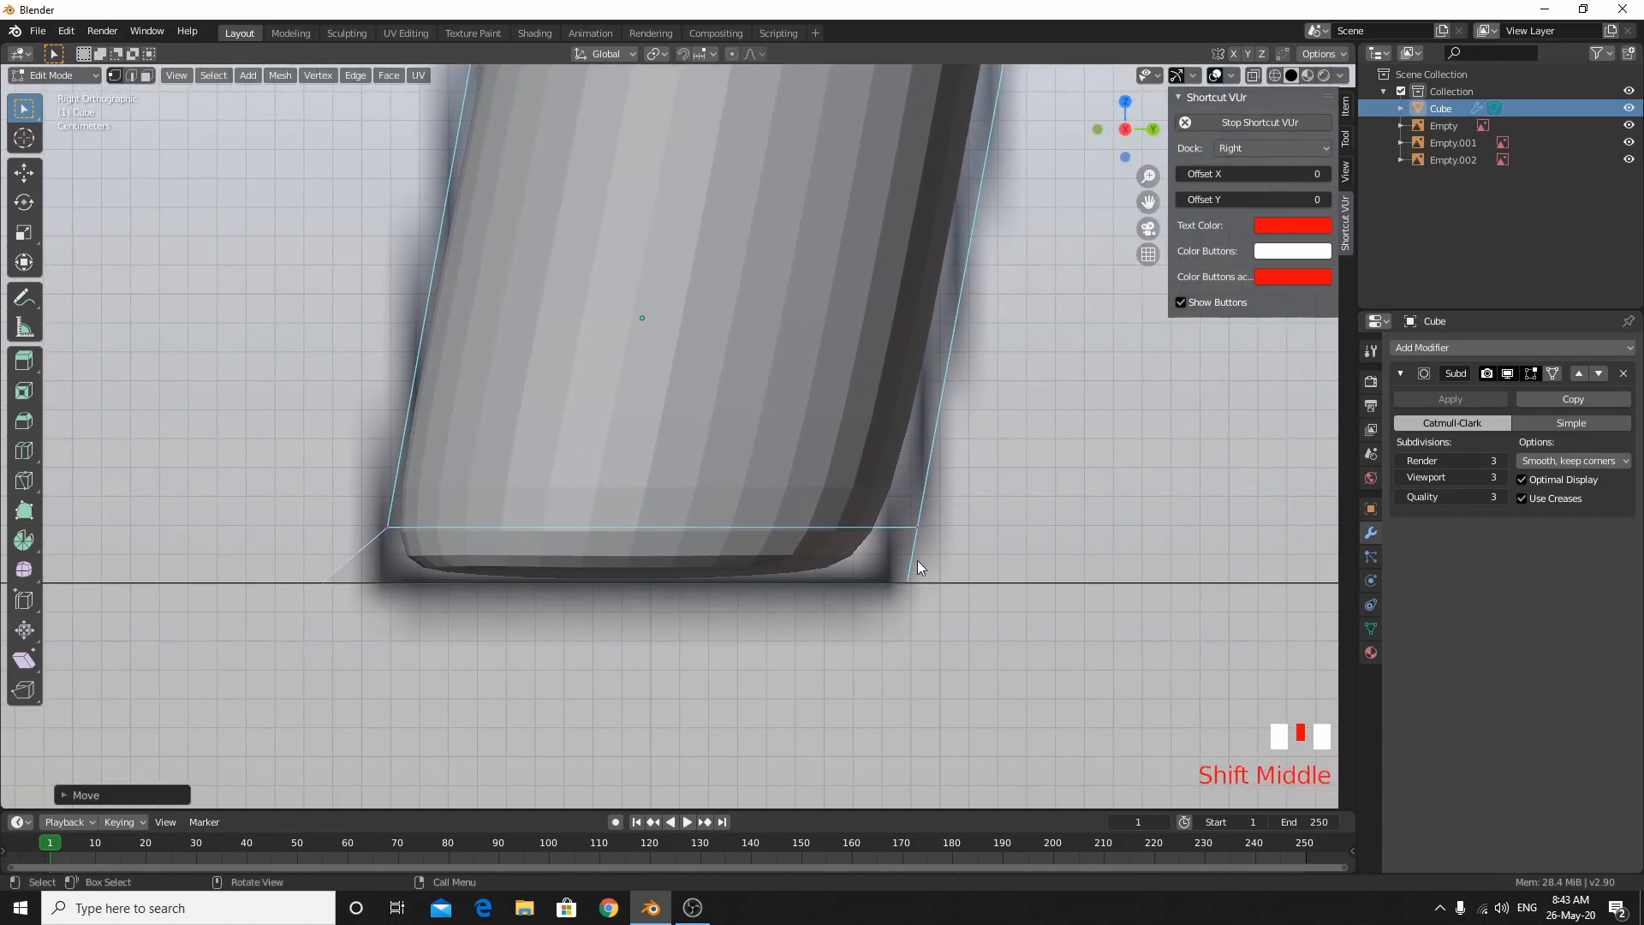
Select the foot's bottom vertices on the inner side and move them about 0.015 m along positive Y.
click(1056, 631)
key(alt+z)
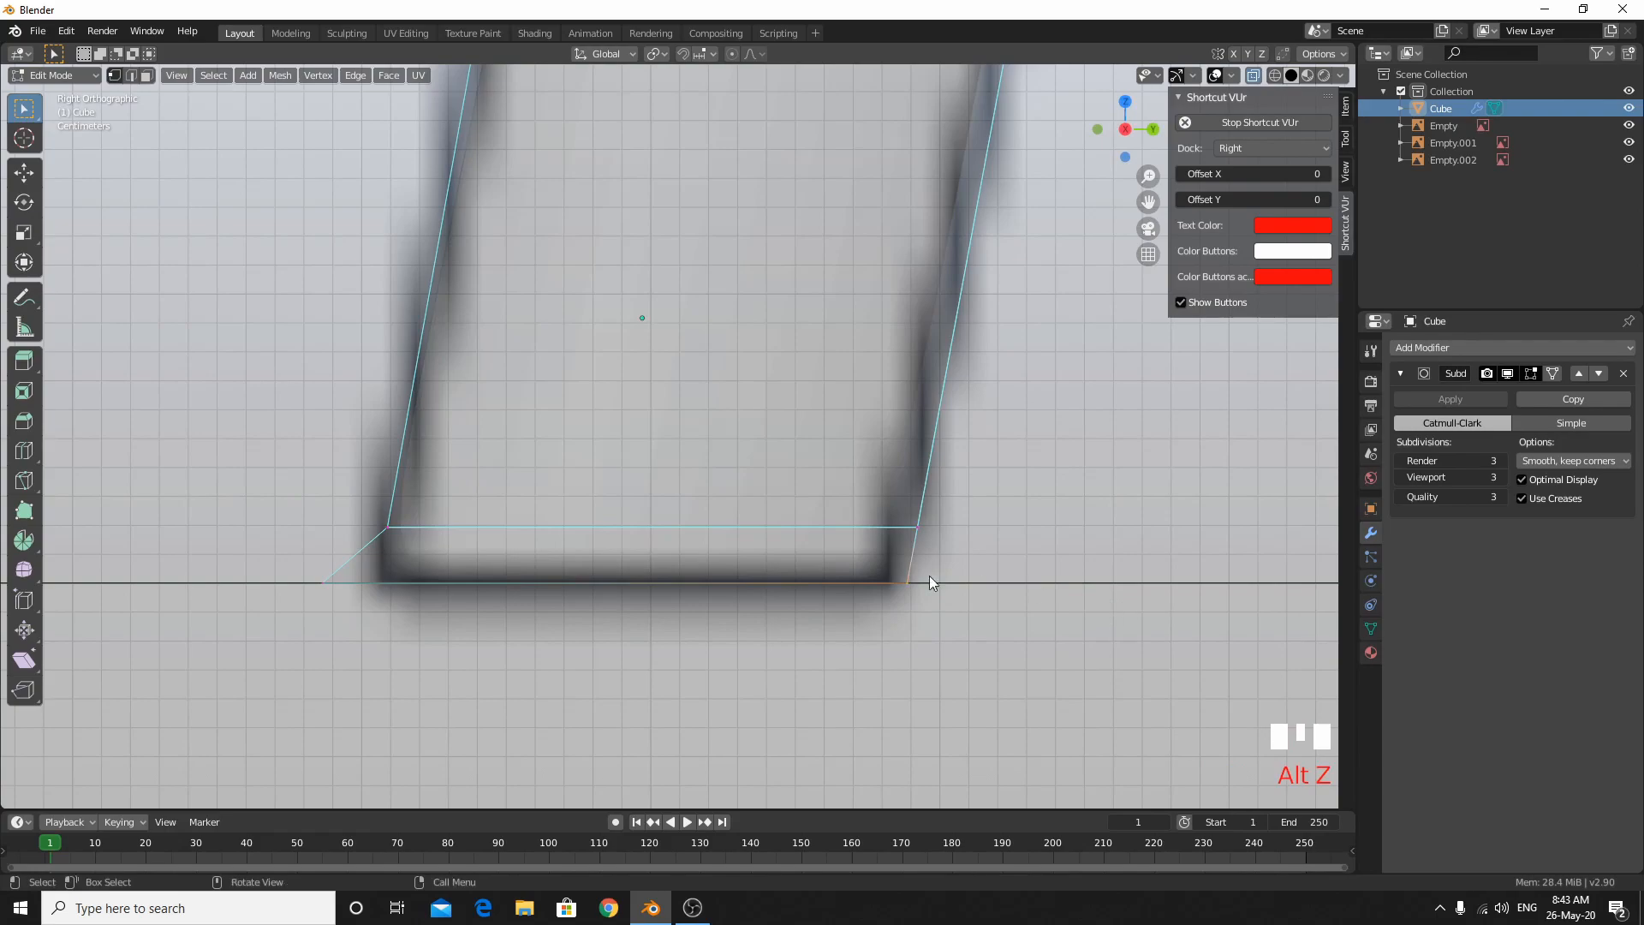
click(1011, 632)
key(alt+z)
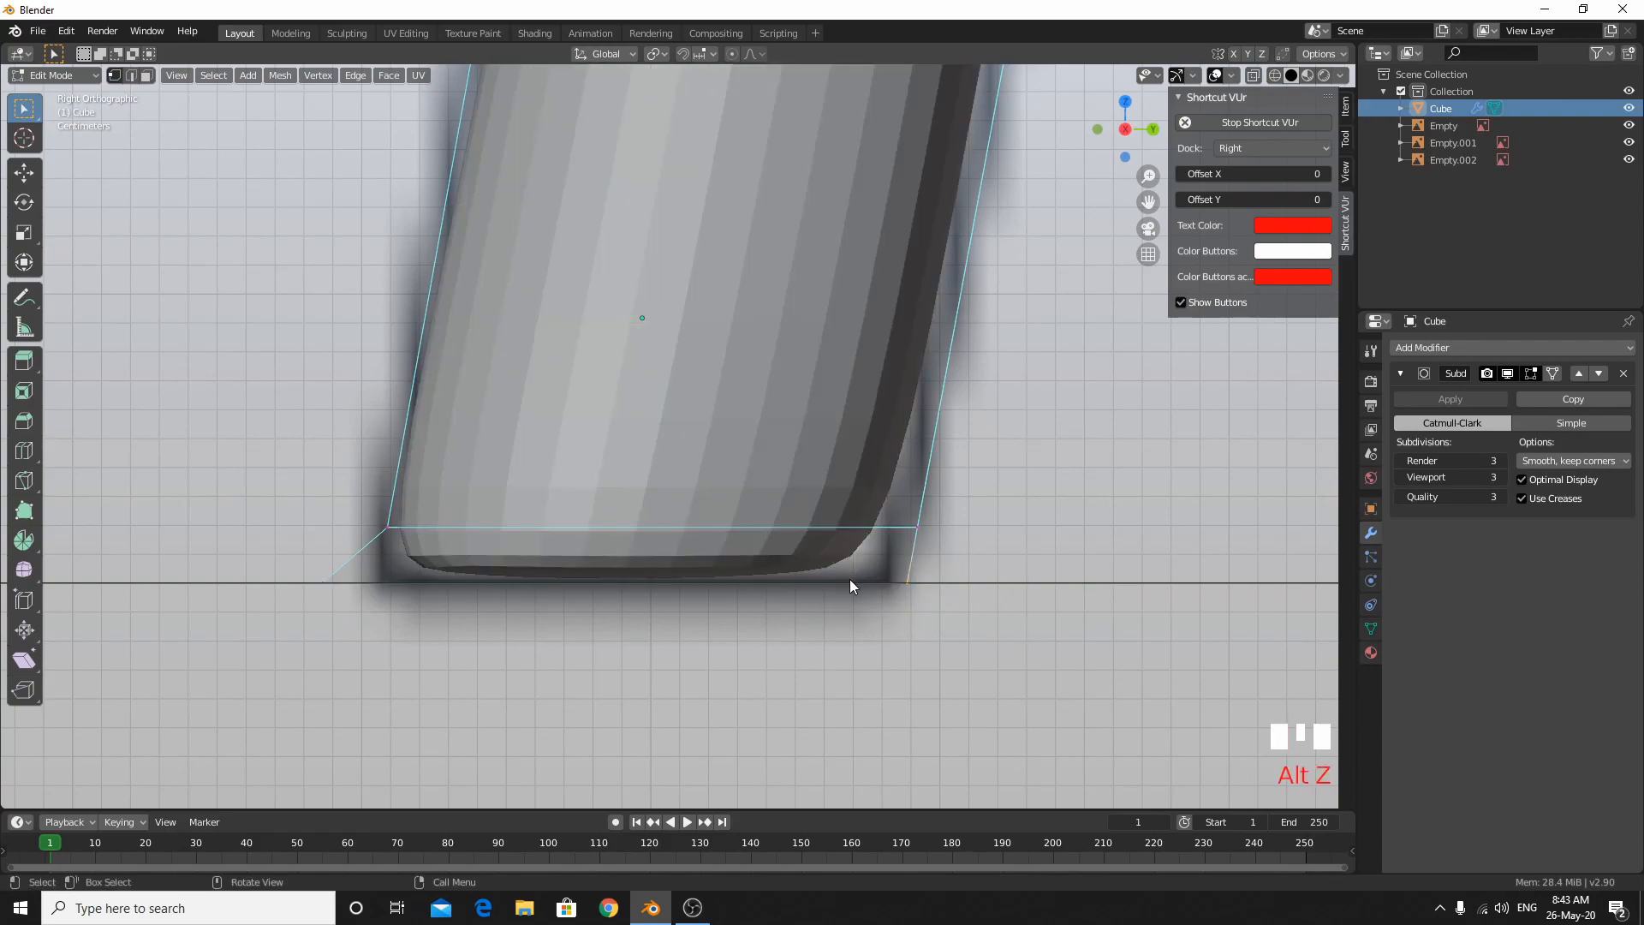
key(g)
key(y)
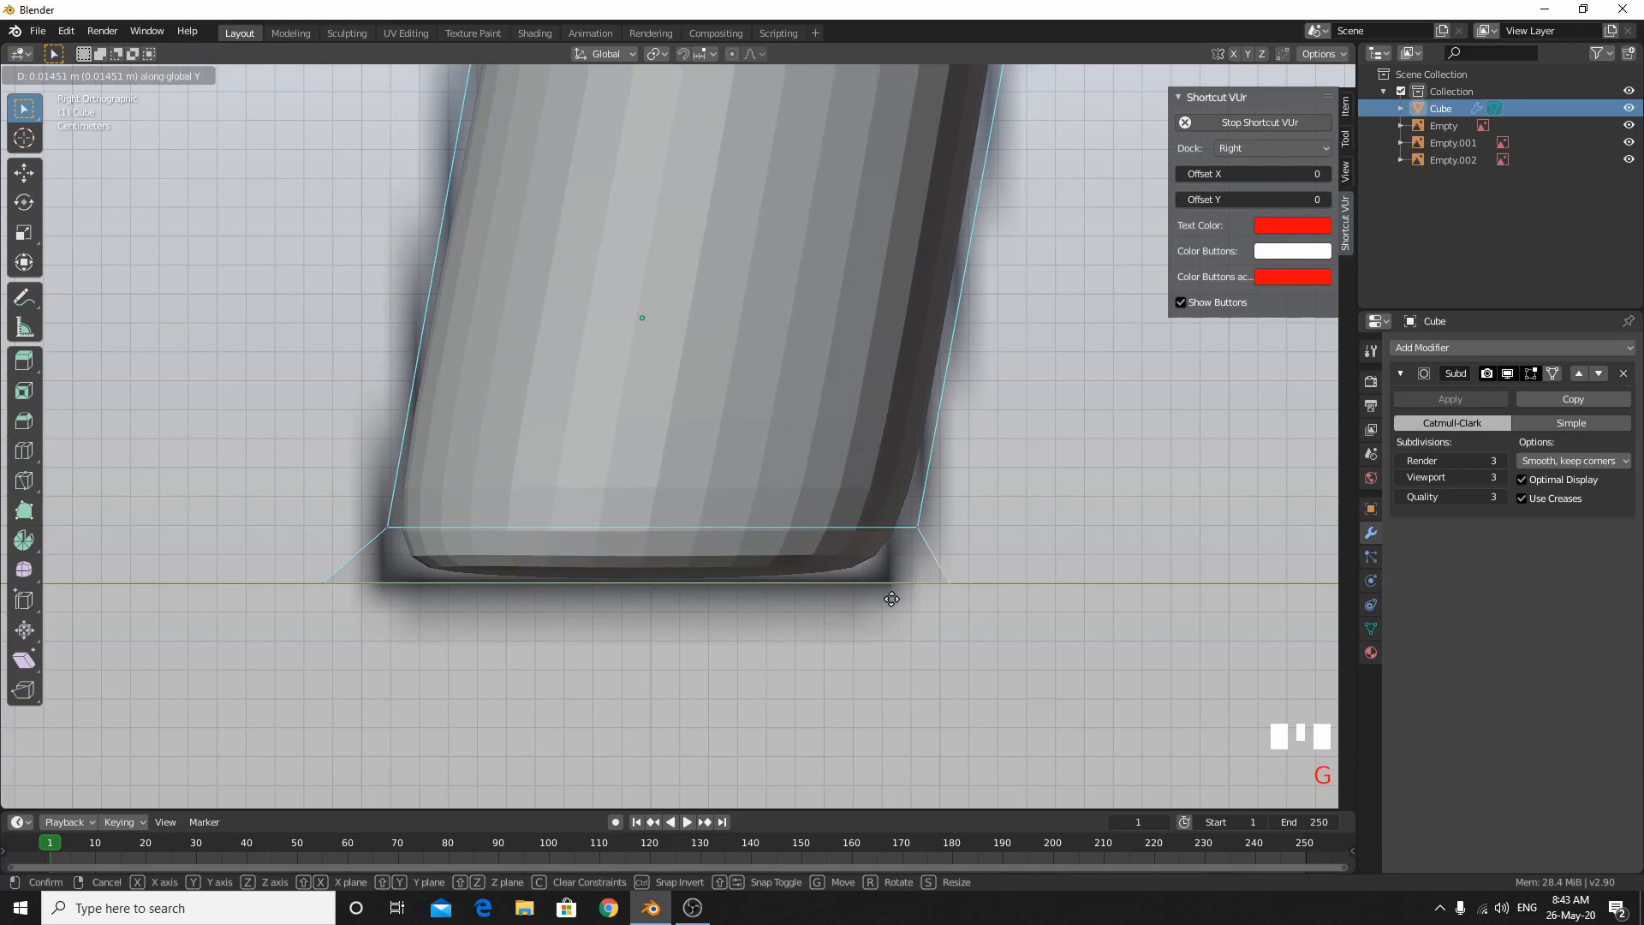
click(889, 595)
Add a loop cut around the leg's upper half in the side view and slide it all the way up to the top end.
scroll(892, 440, down, 10)
middle_drag(913, 303, 881, 448)
key(KP_7)
key(KP_1)
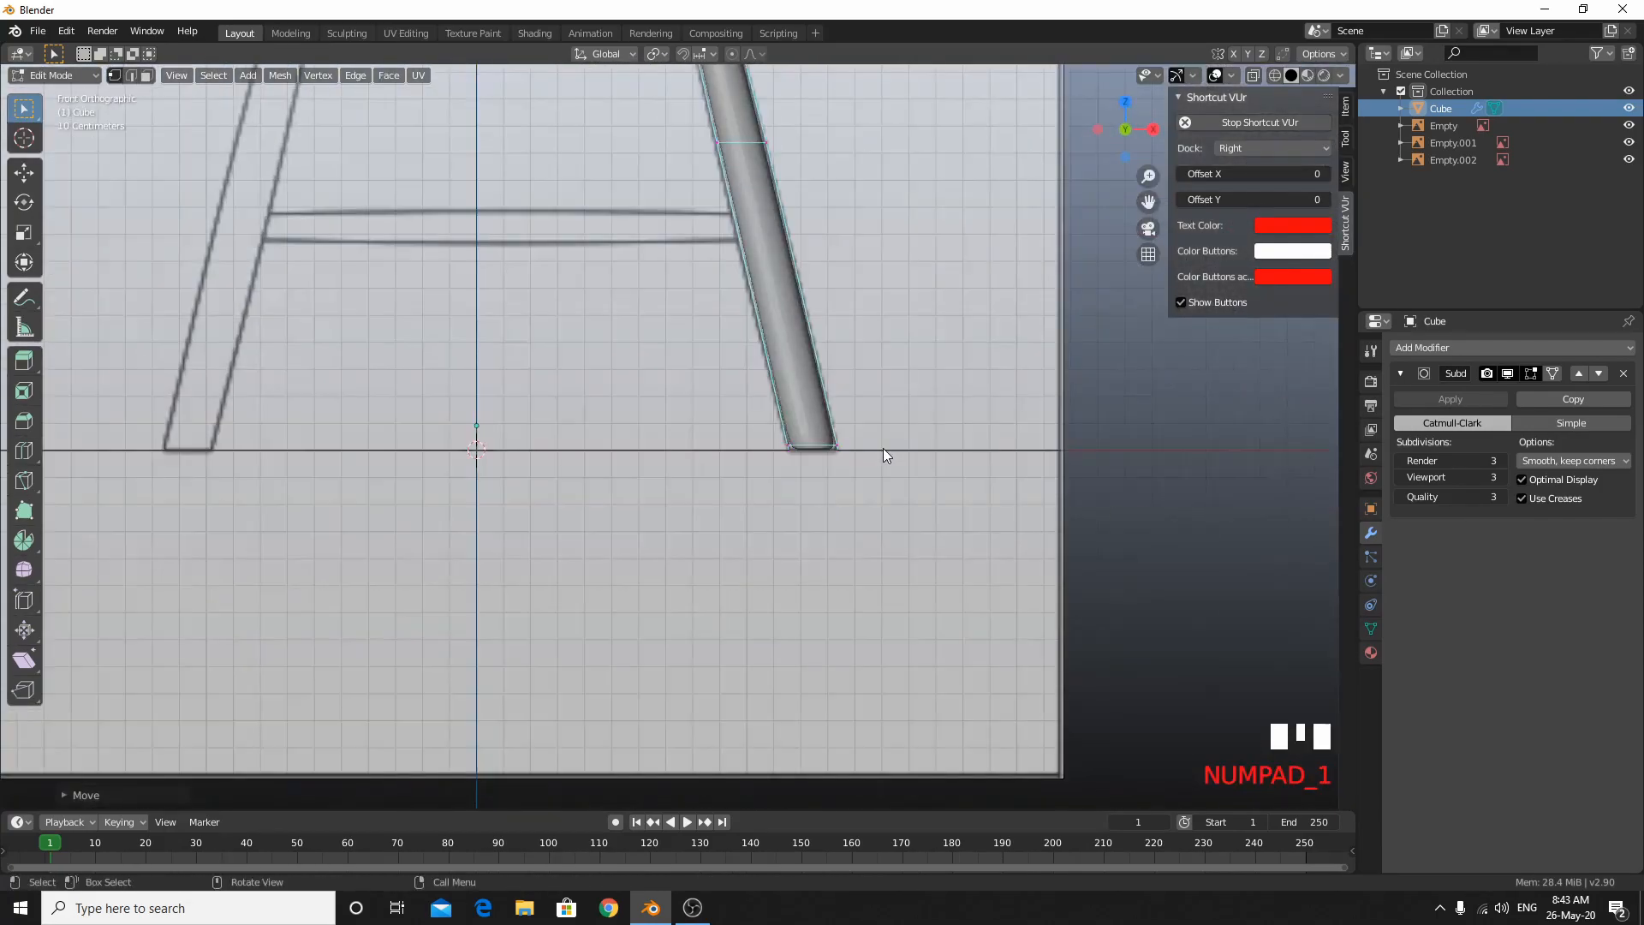
key(KP_3)
shift+middle_drag(846, 254, 803, 646)
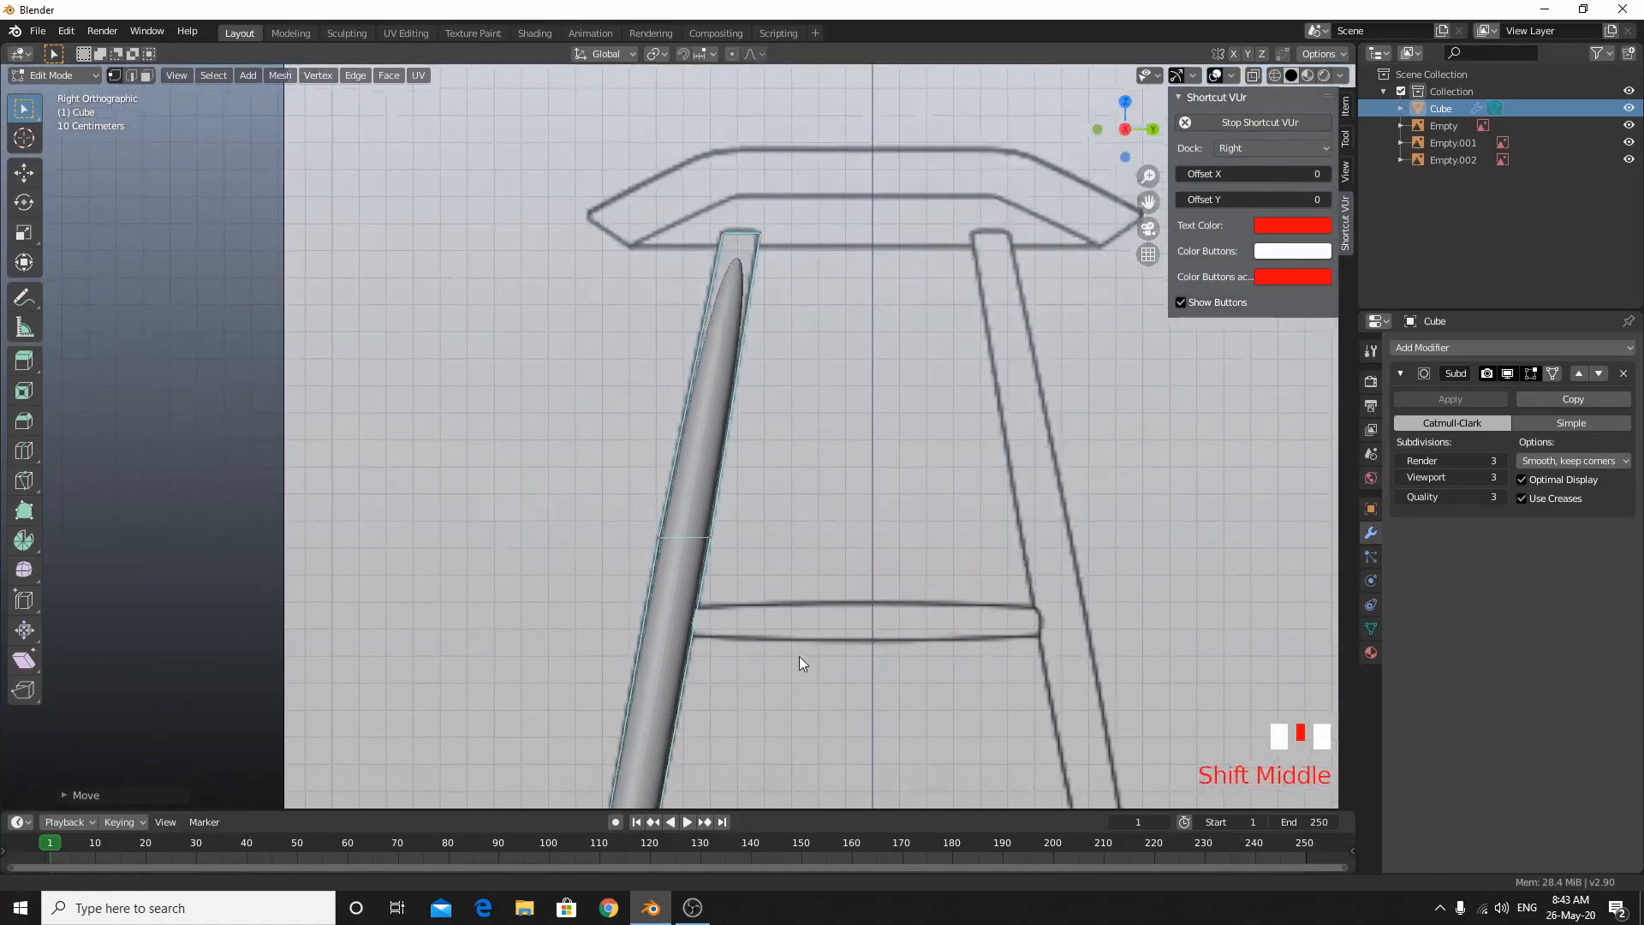
scroll(797, 600, up, 5)
shift+middle_drag(790, 539, 667, 665)
key(ctrl+r)
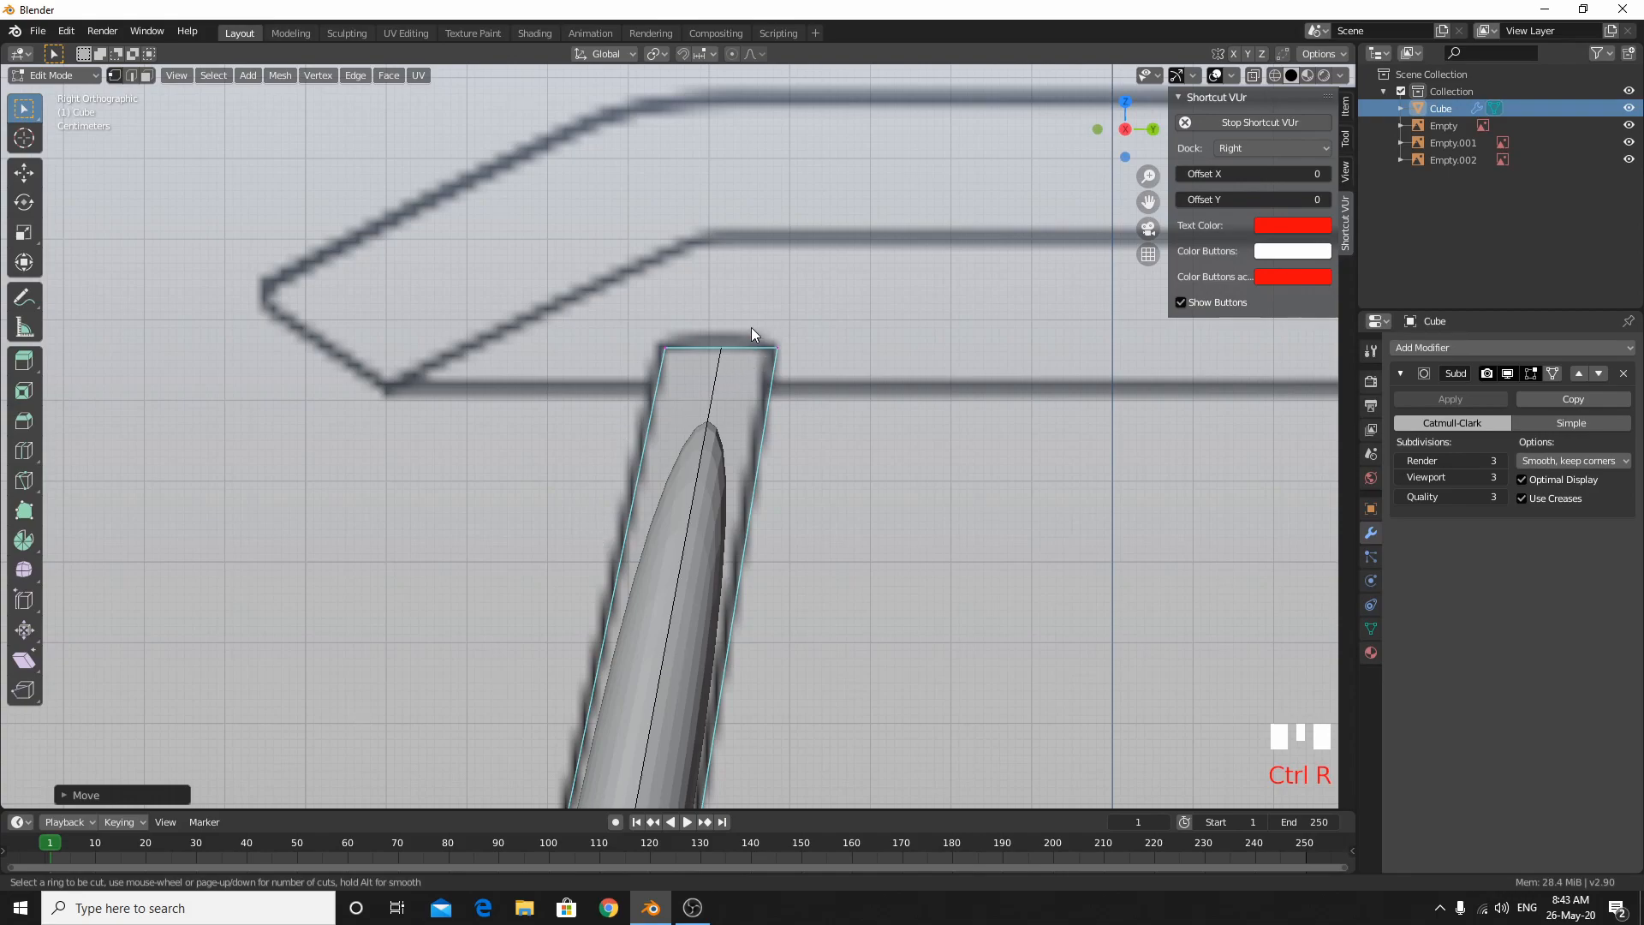
right_click(677, 537)
scroll(676, 538, down, 4)
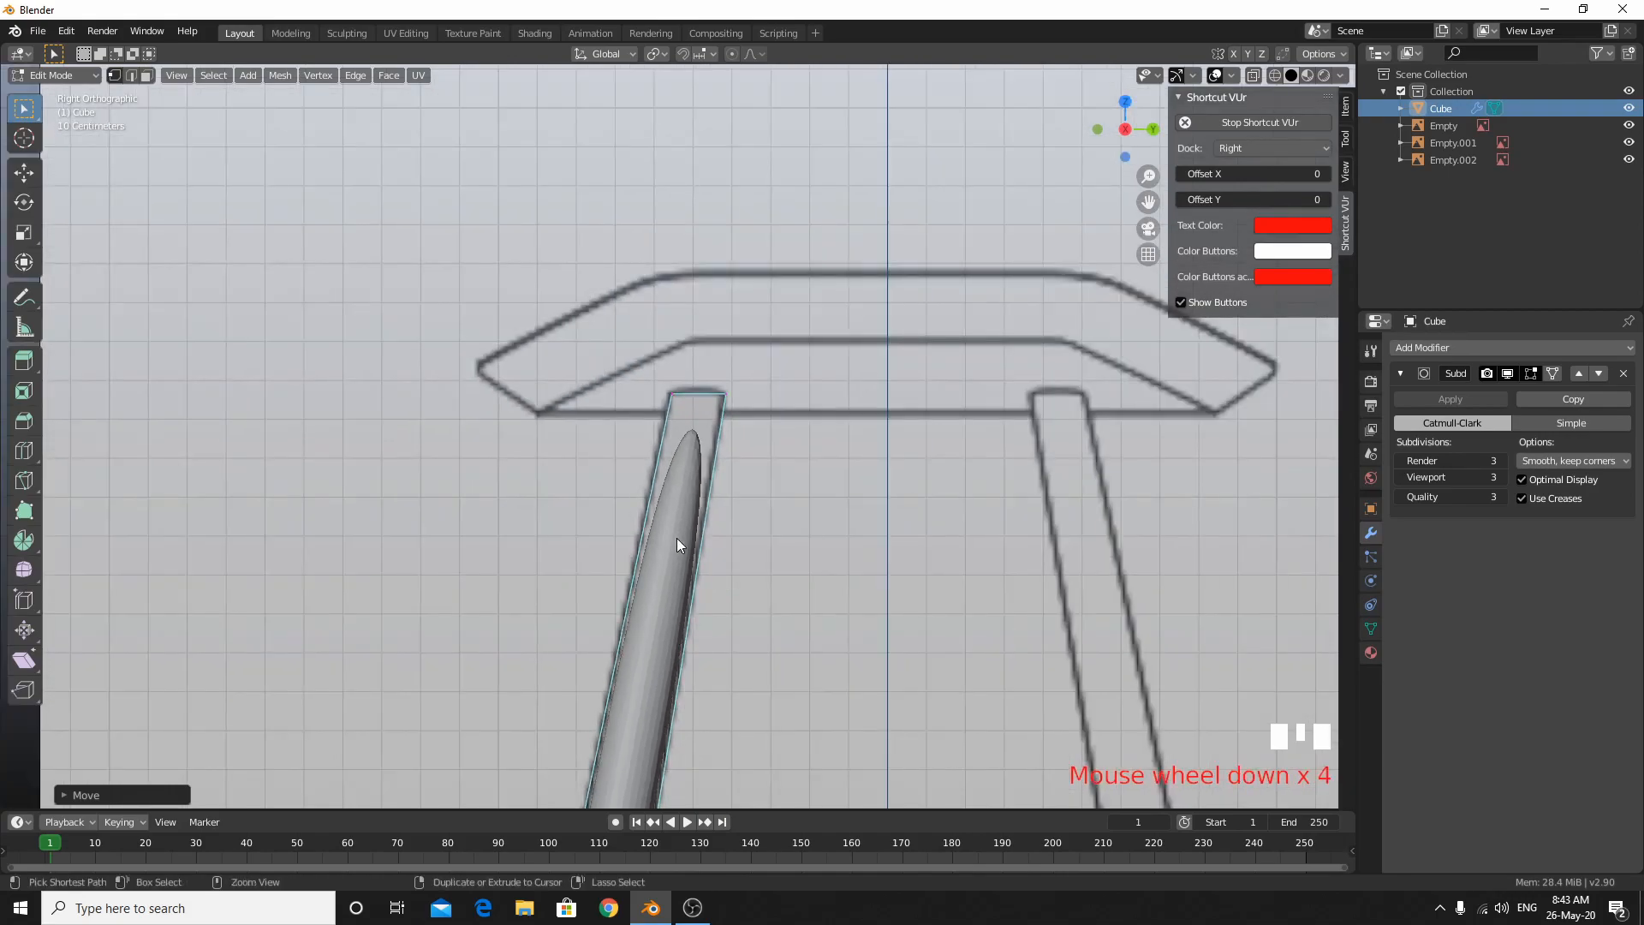
key(ctrl+e)
key(ctrl+r)
click(607, 563)
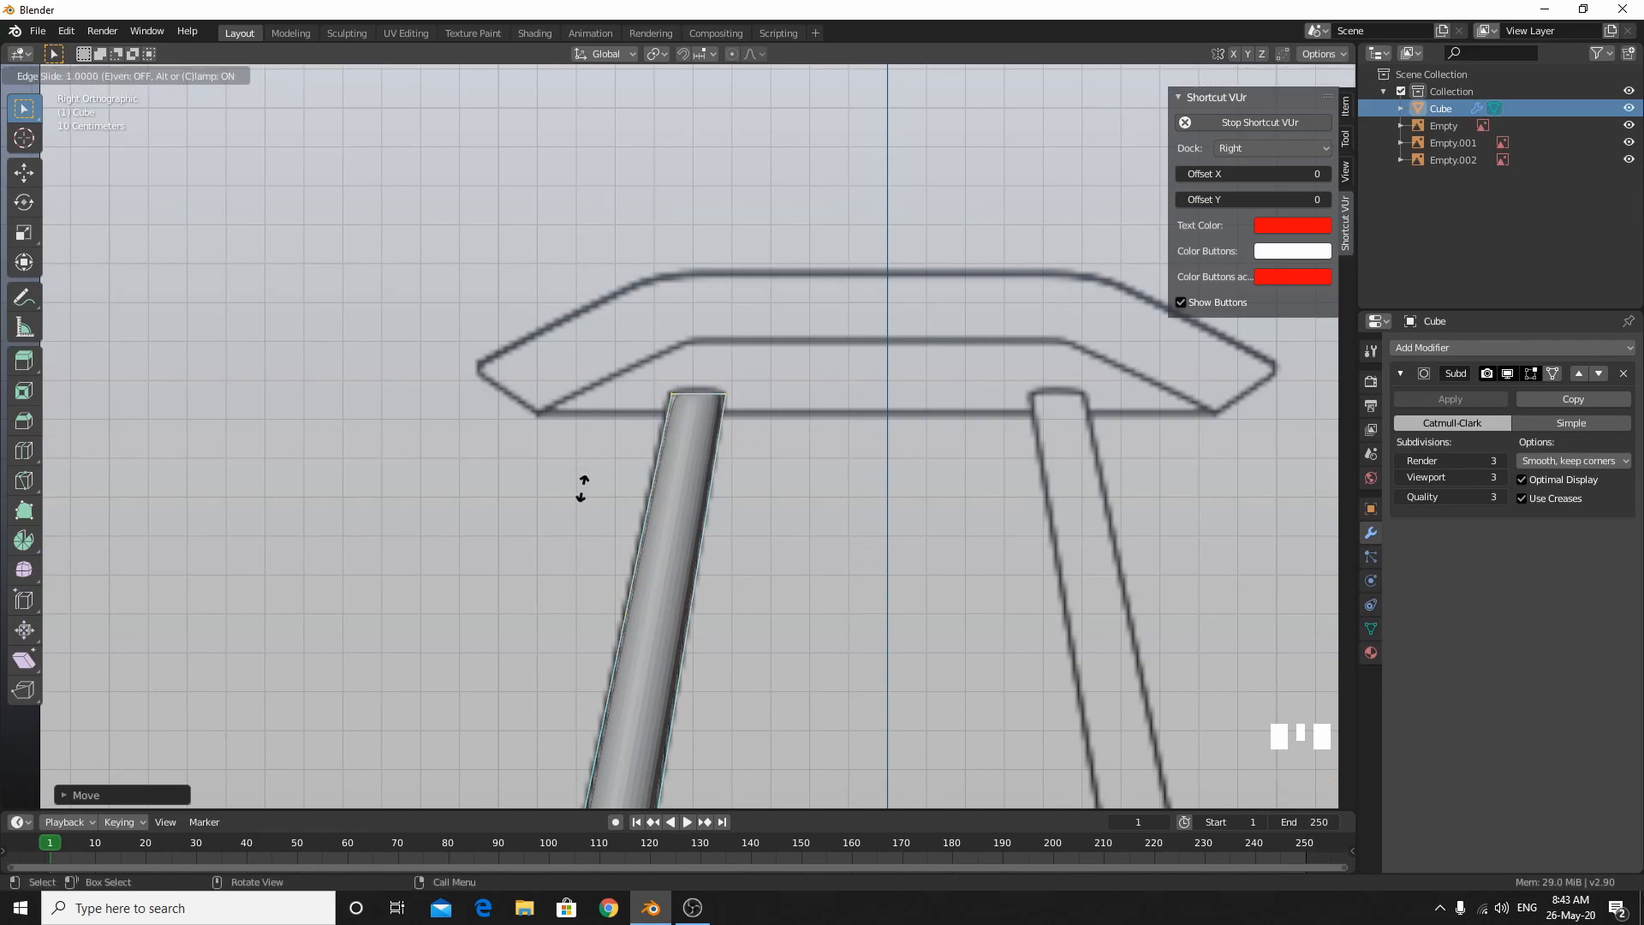
click(615, 109)
scroll(741, 463, up, 7)
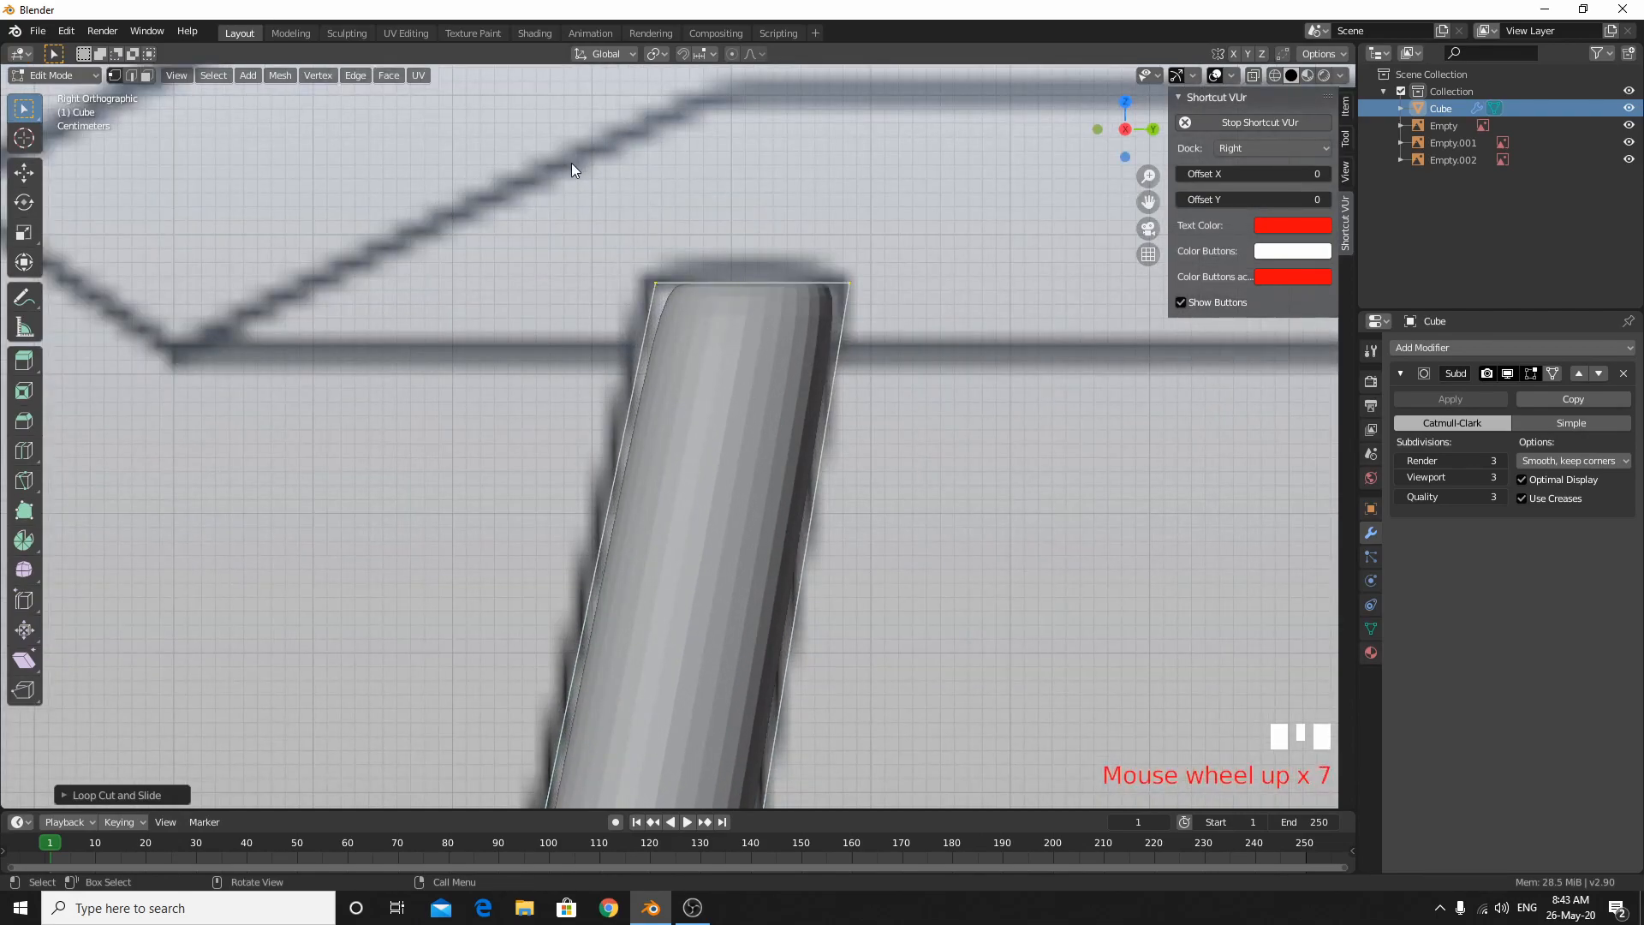
click(719, 382)
key(alt+z)
drag(552, 189, 734, 410)
key(alt+z)
key(g)
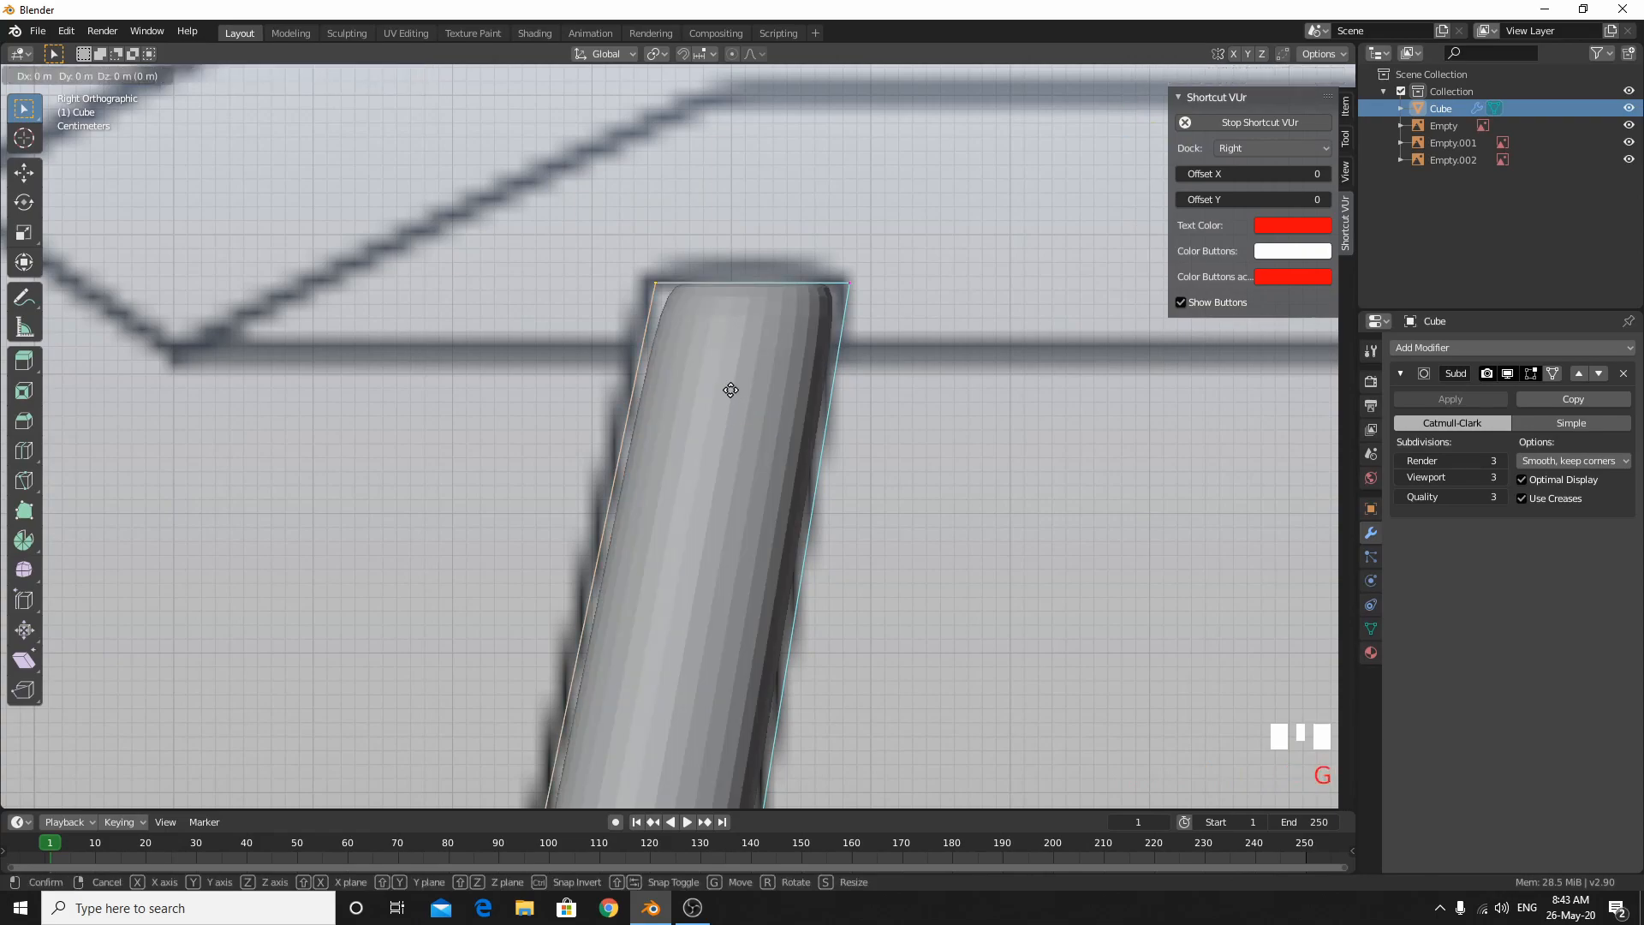
key(y)
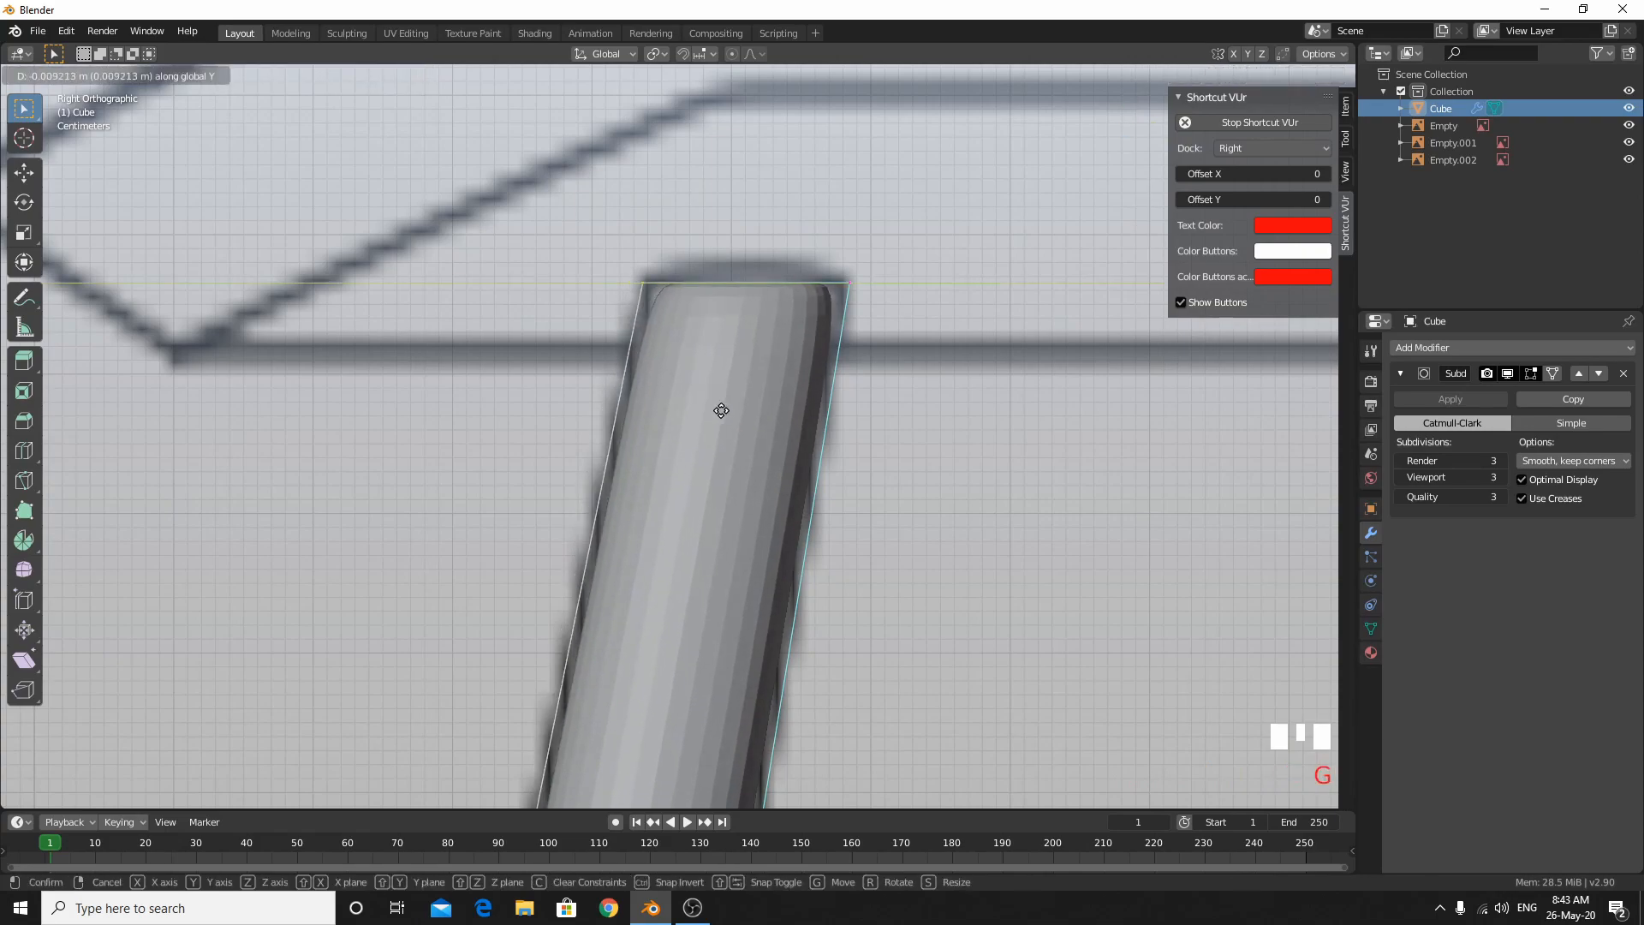
click(726, 393)
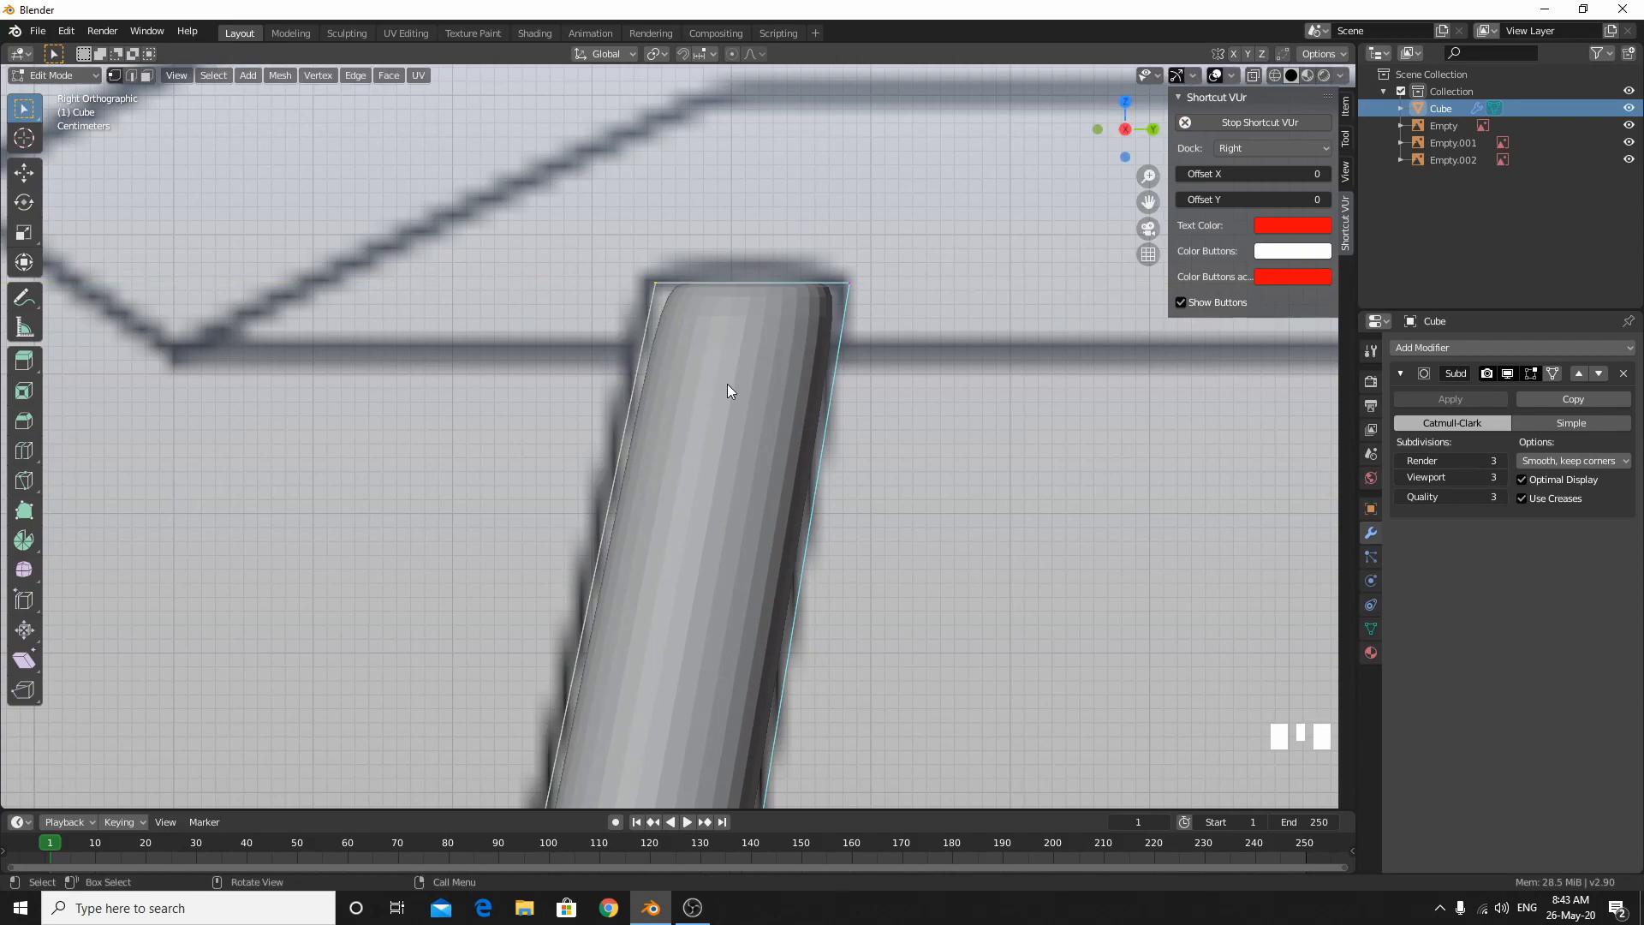
Delete the face capping the leg's top end, and return to vertex selection in the side view.
mouse_move(726, 383)
middle_down()
mouse_move(718, 503)
mouse_move(696, 378)
middle_up()
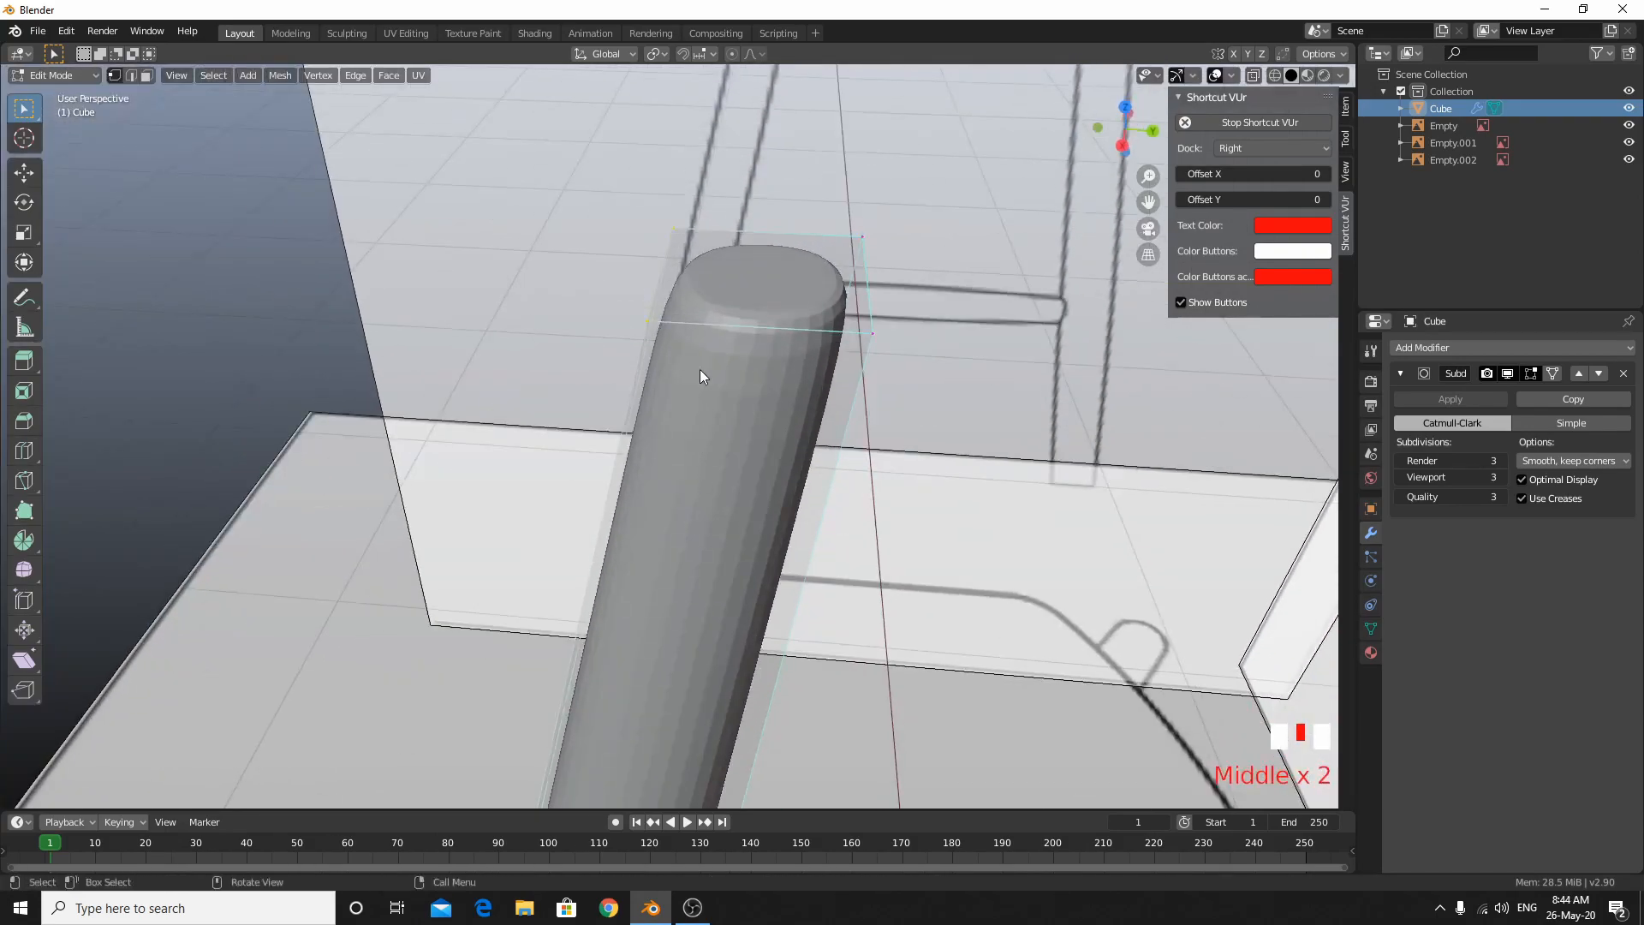
key(3)
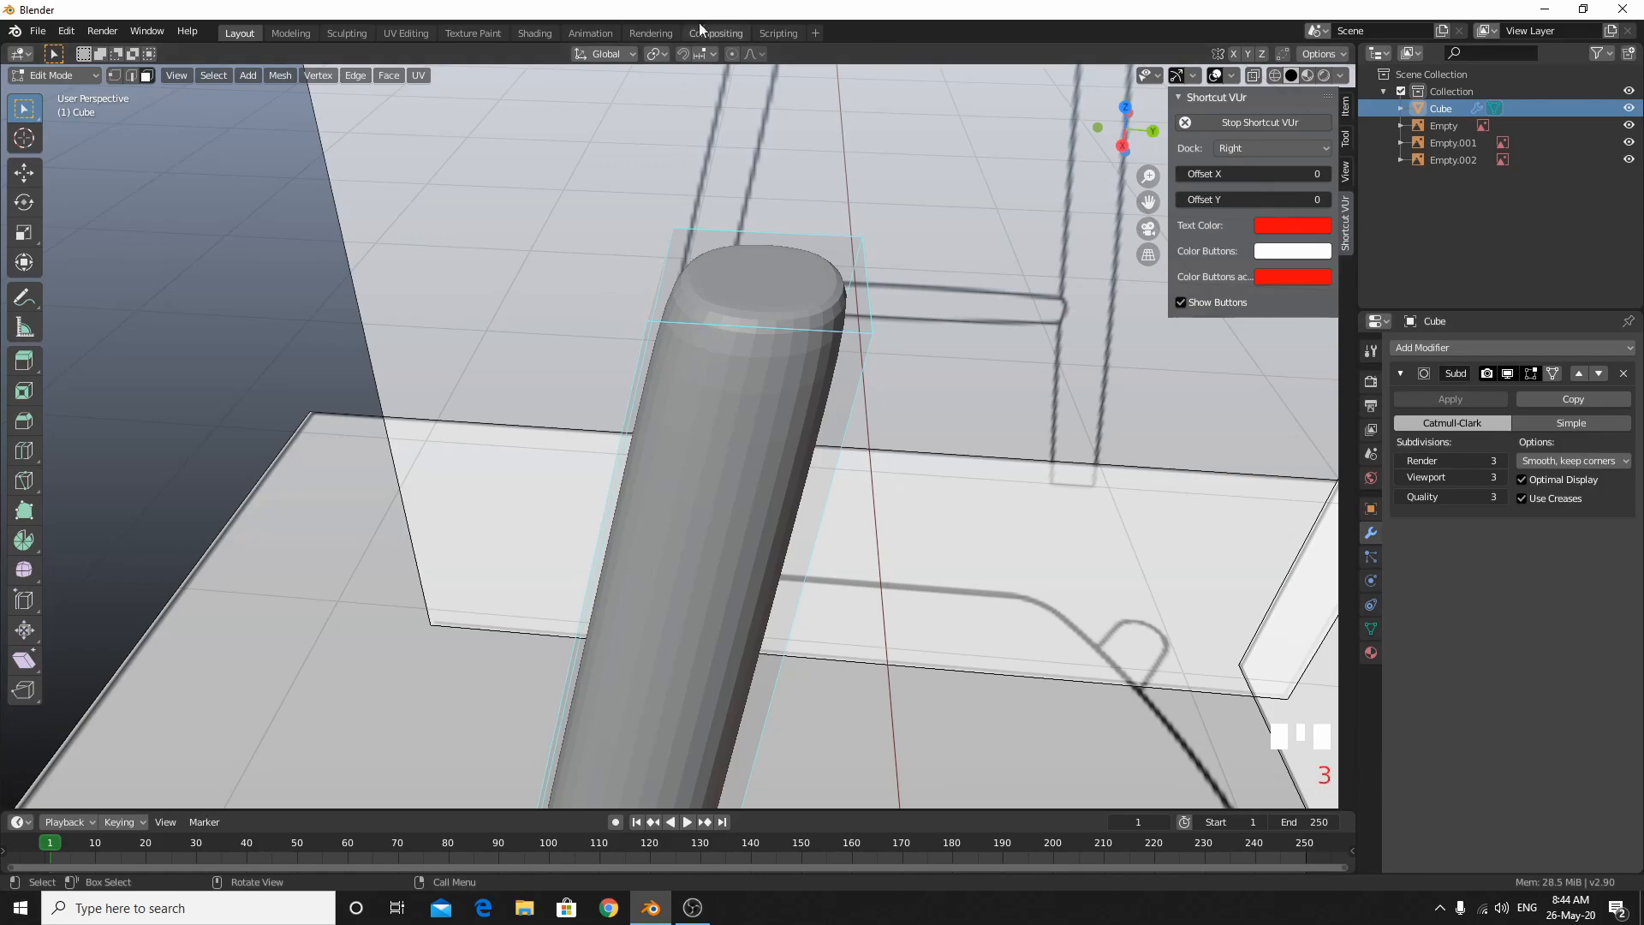
click(775, 257)
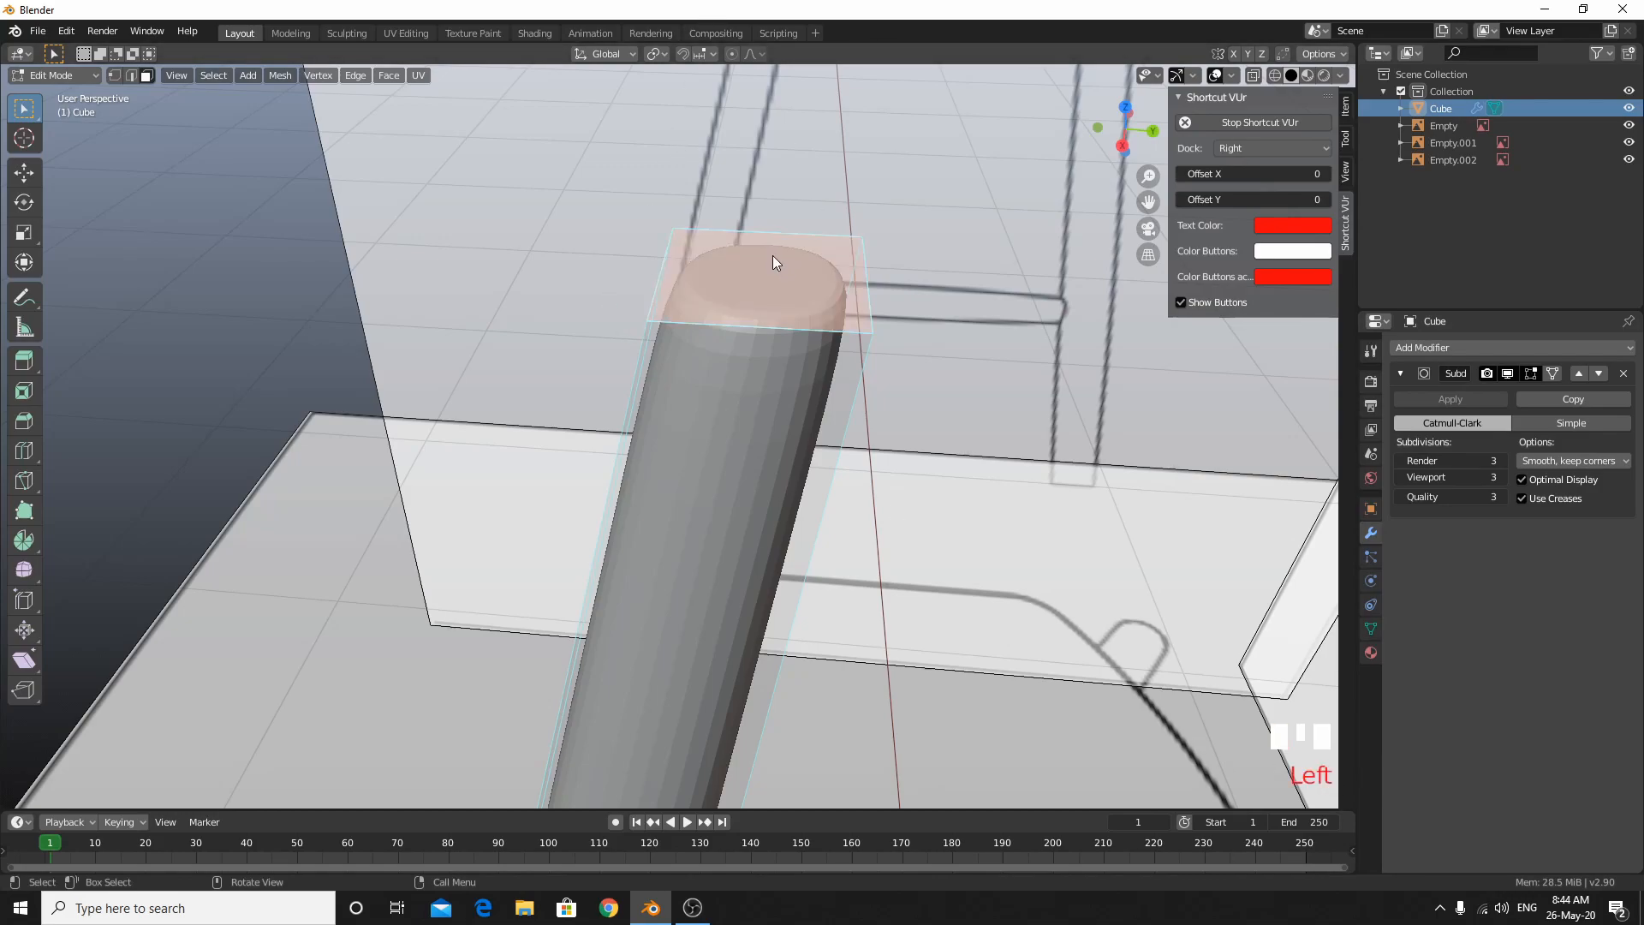
key(Delete)
click(762, 296)
middle_drag(840, 394, 863, 368)
key(KP_Decimal)
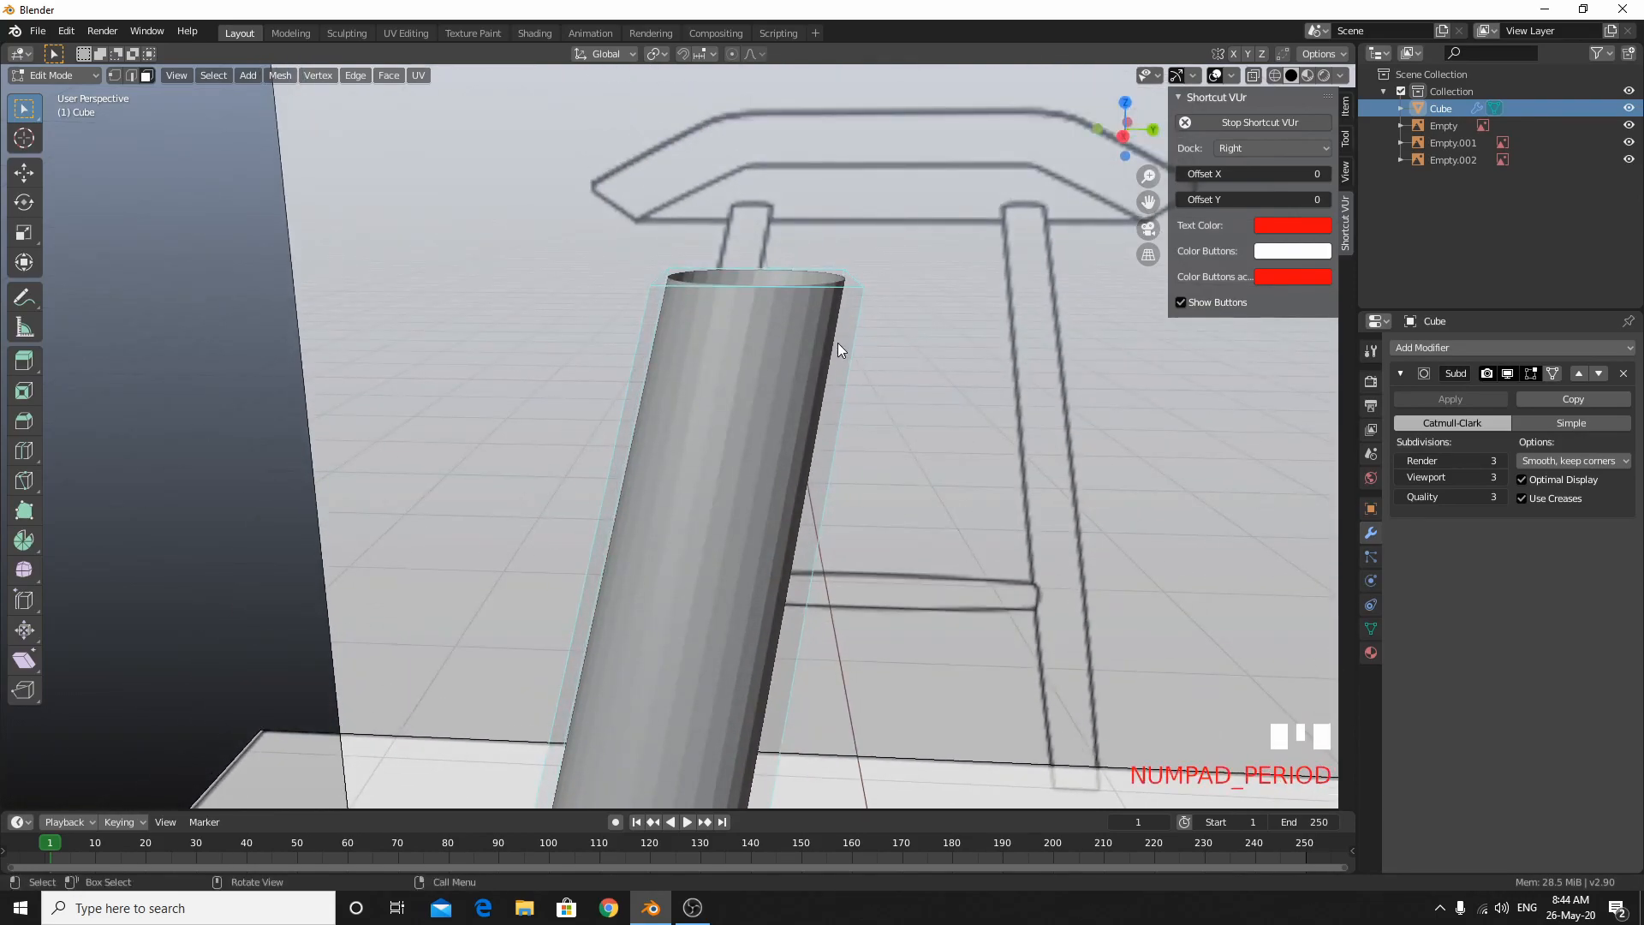
key(KP_3)
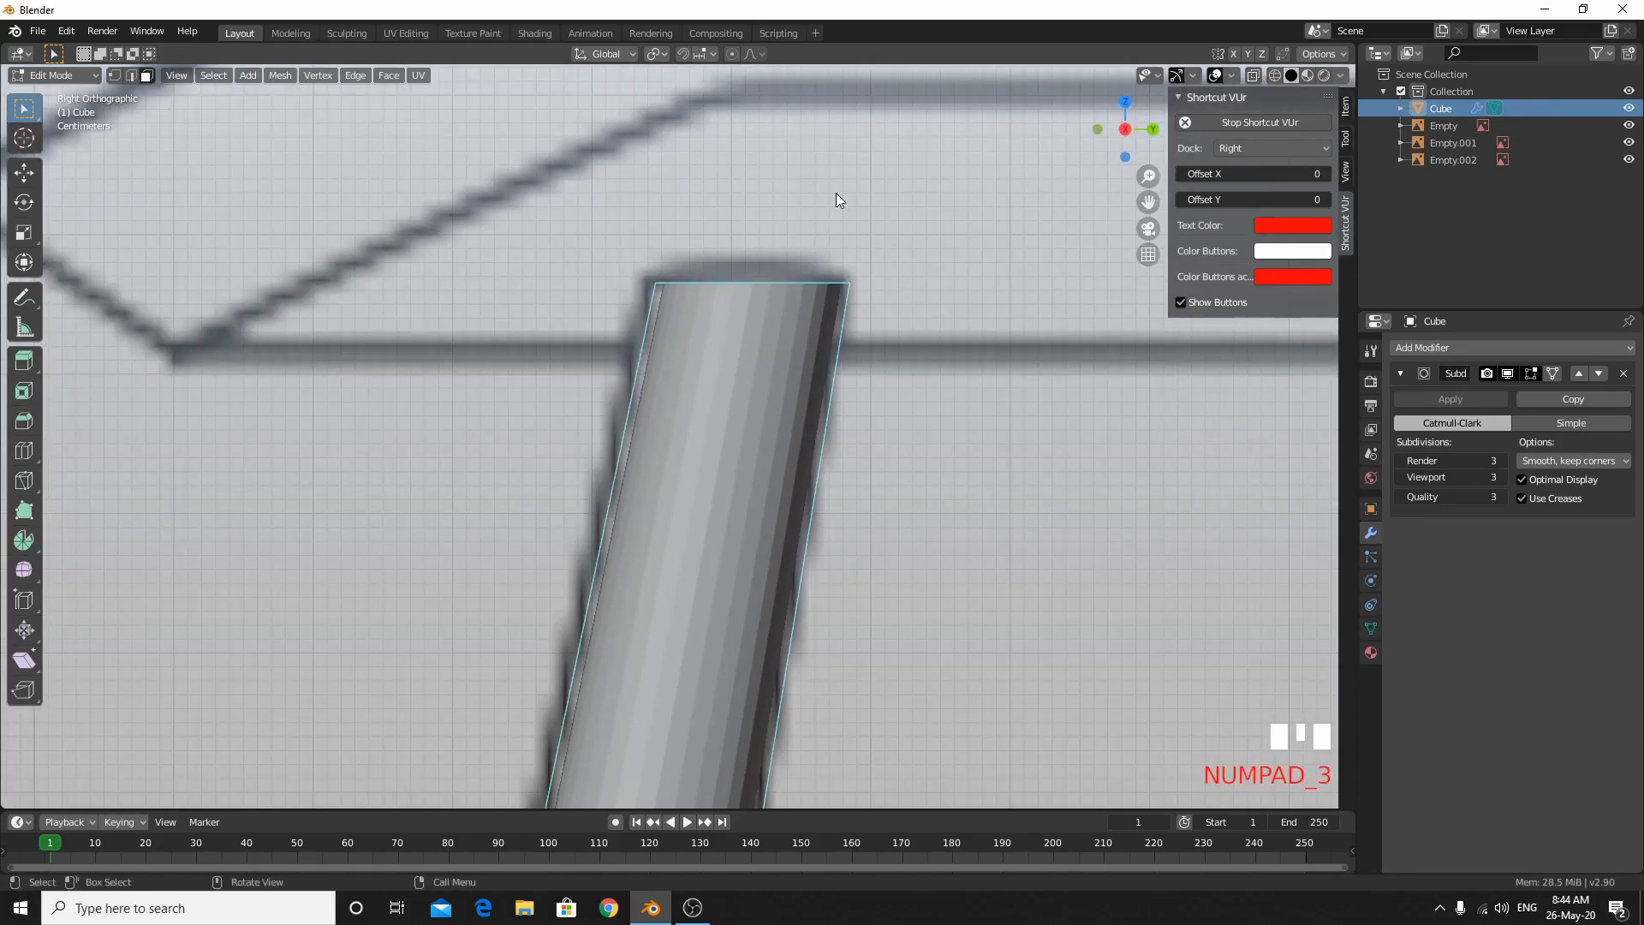
click(937, 383)
key(1)
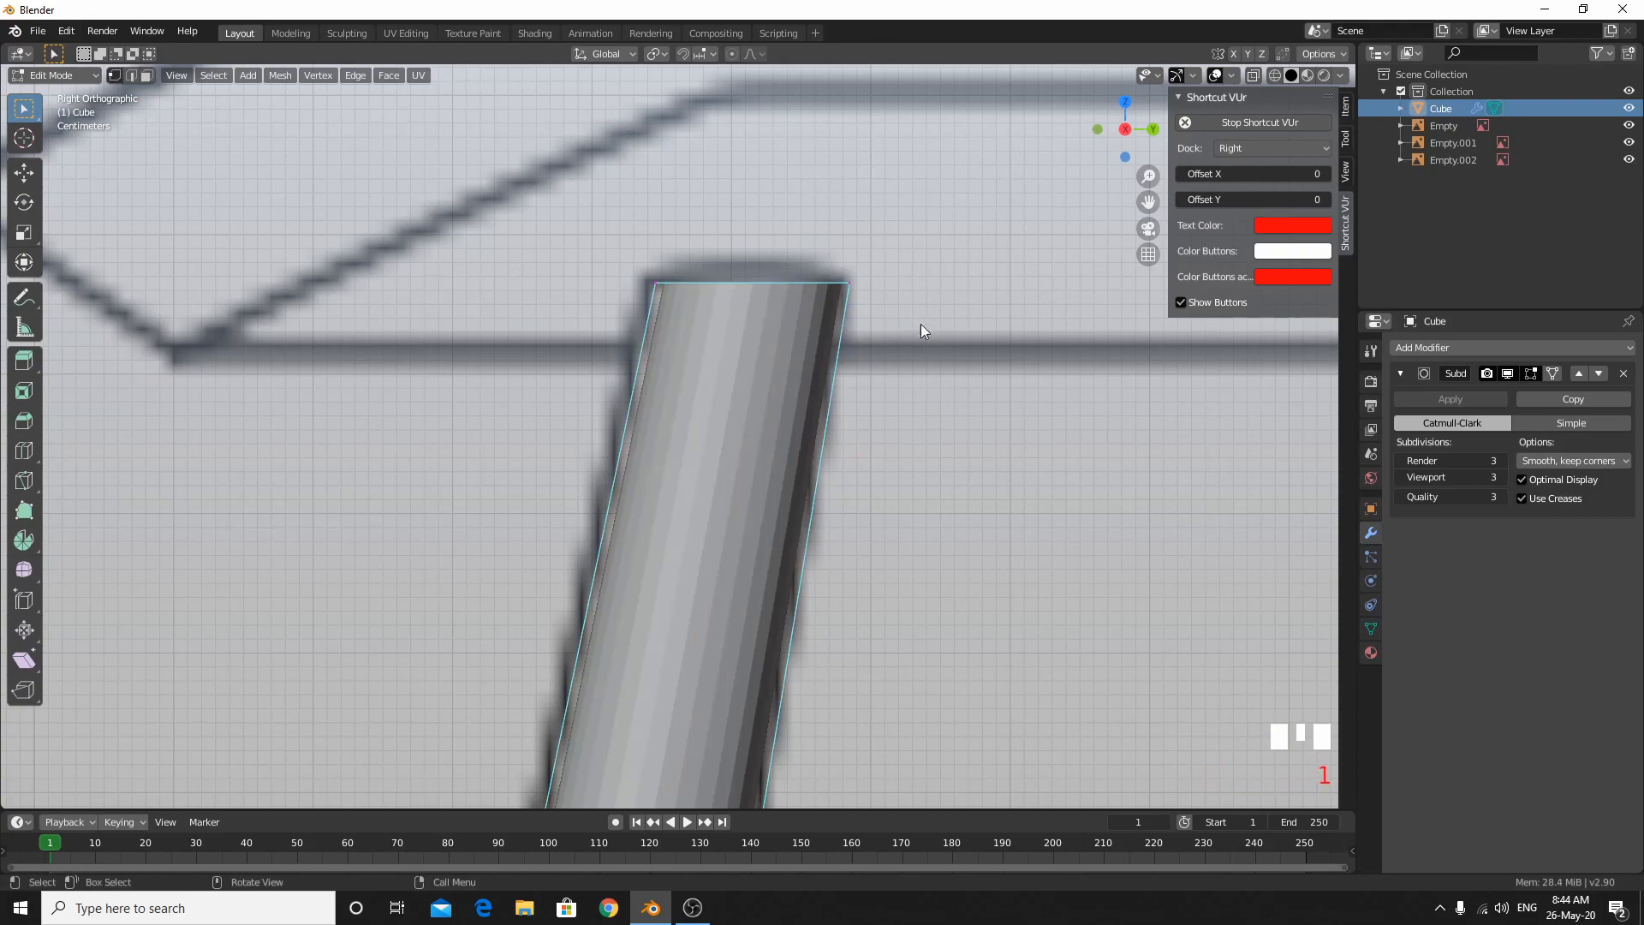
Leave mesh editing and apply smooth shading to the leg in Object Mode.
scroll(882, 367, down, 5)
middle_drag(882, 367, 741, 403)
scroll(668, 481, down, 6)
right_click(683, 502)
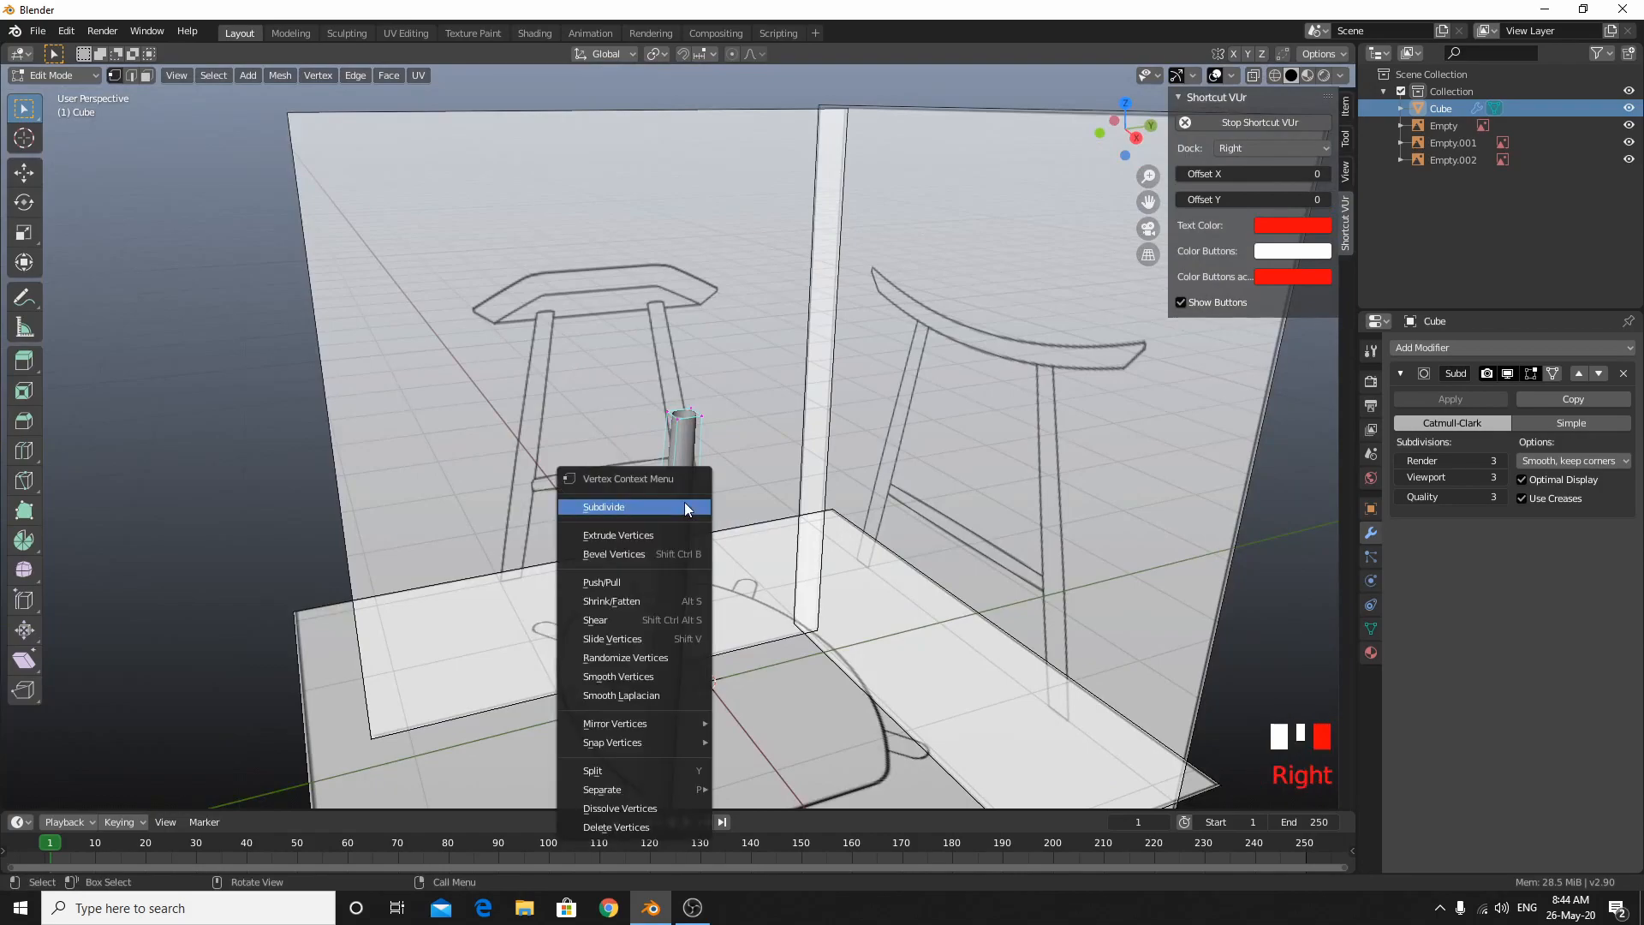
key(Tab)
key(Tab)
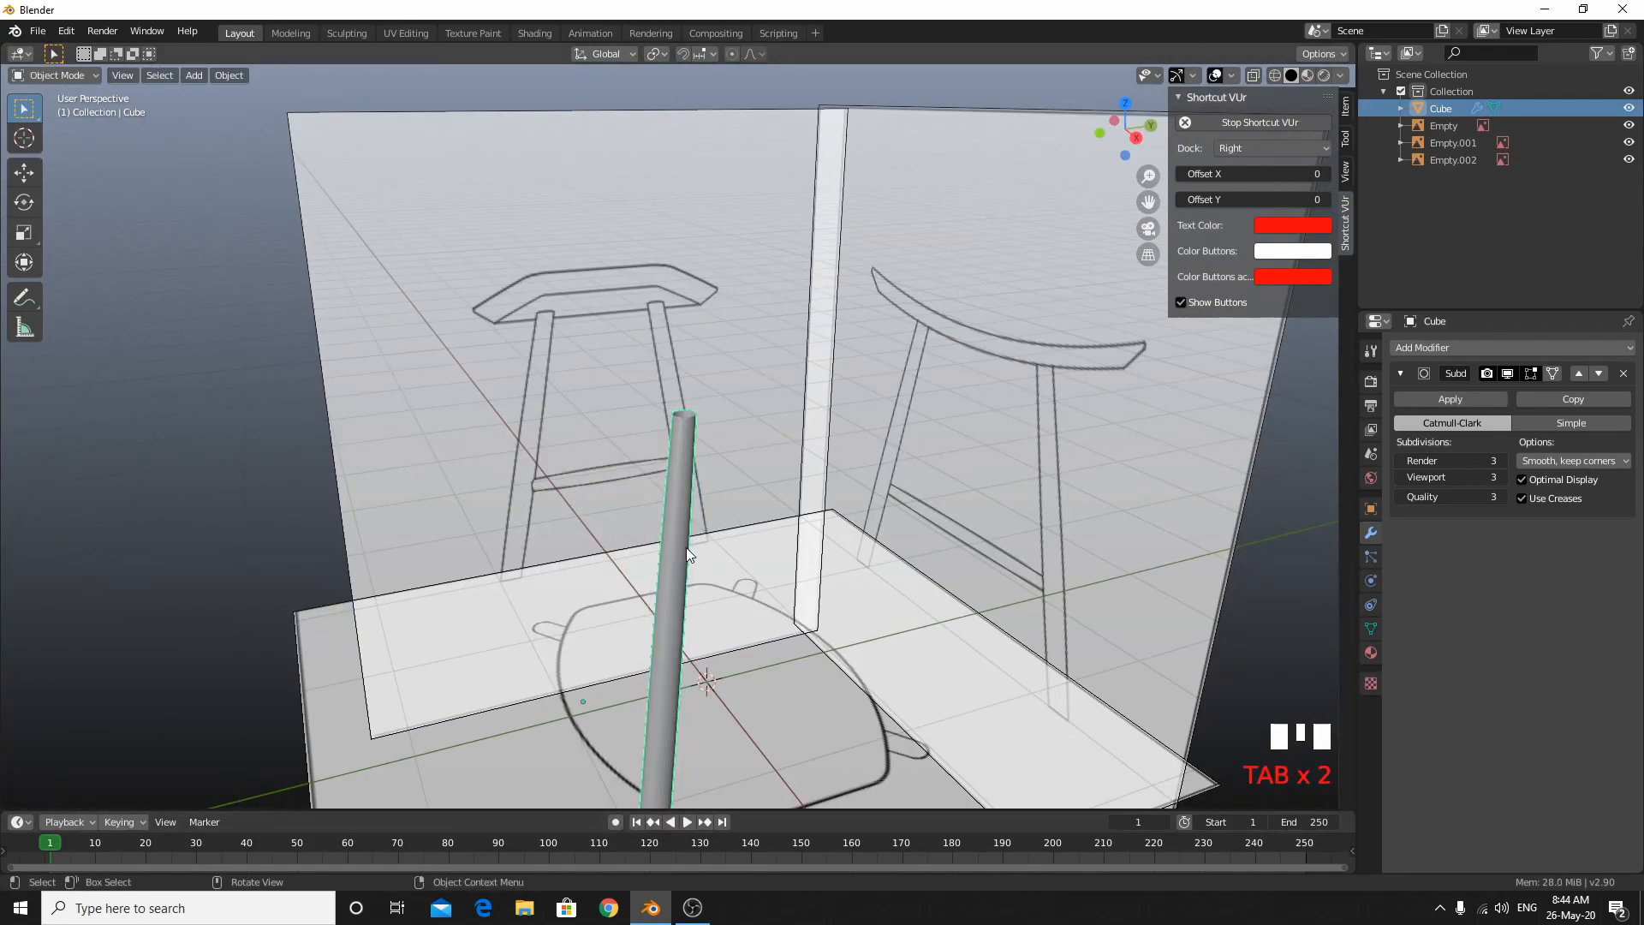
right_click(685, 548)
click(686, 547)
scroll(701, 556, up, 13)
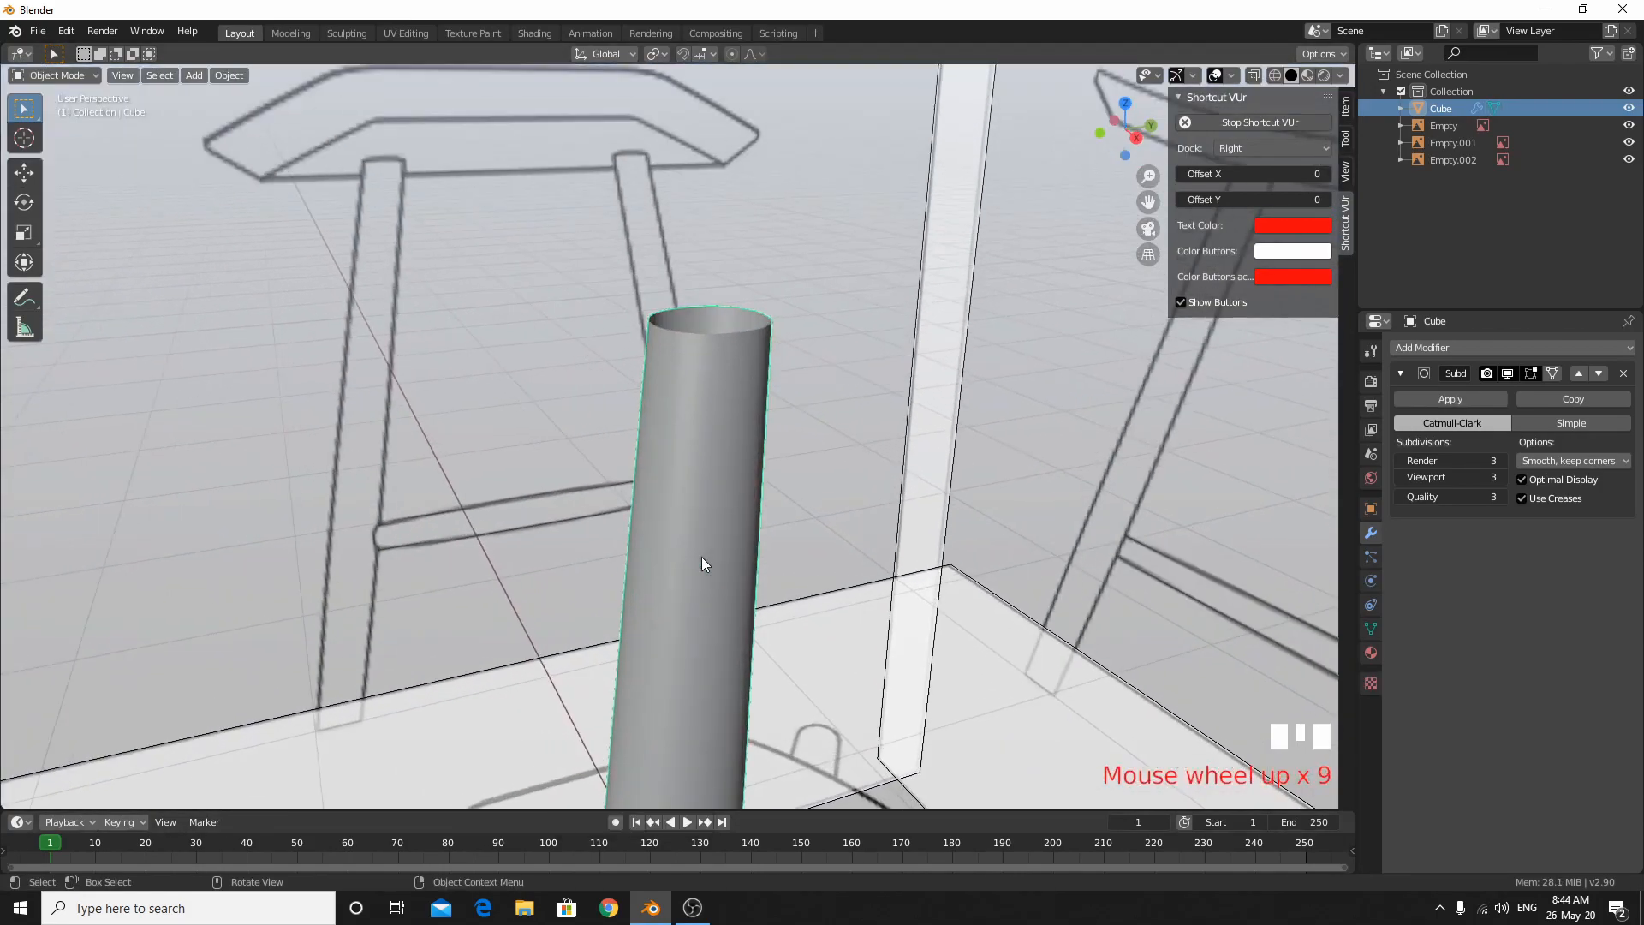
scroll(701, 557, down, 13)
mouse_move(743, 635)
middle_down()
mouse_move(689, 584)
mouse_move(737, 623)
mouse_move(753, 617)
middle_up()
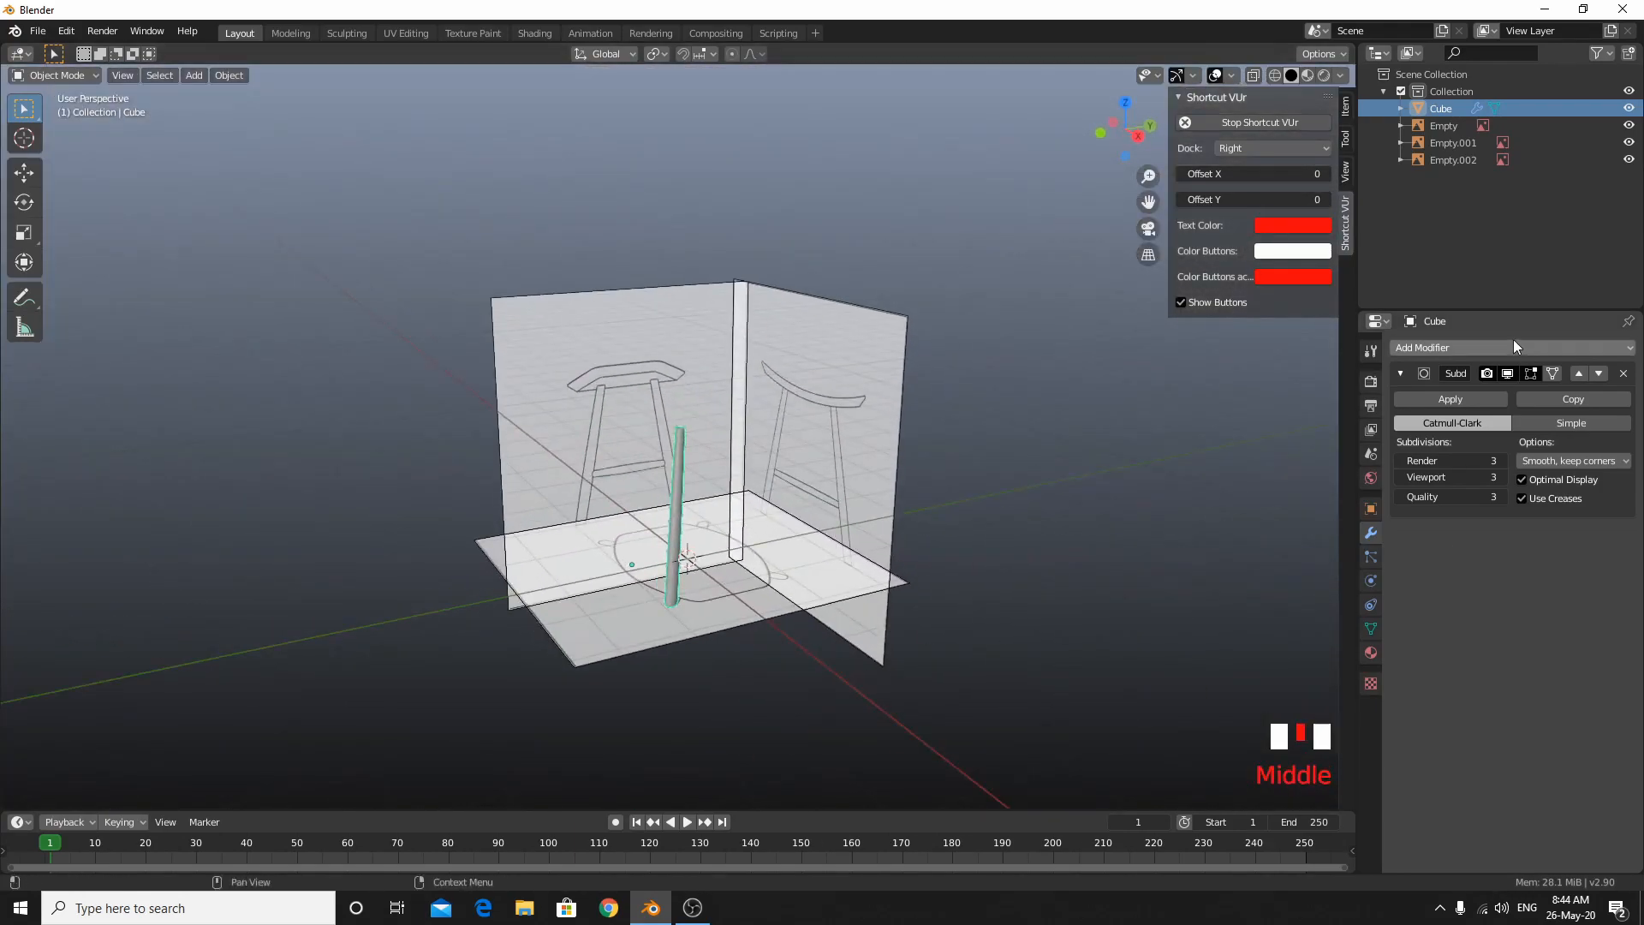
Set the leg's origin to the 3D cursor at the centre of the stool.
click(1483, 347)
middle_drag(632, 521, 839, 619)
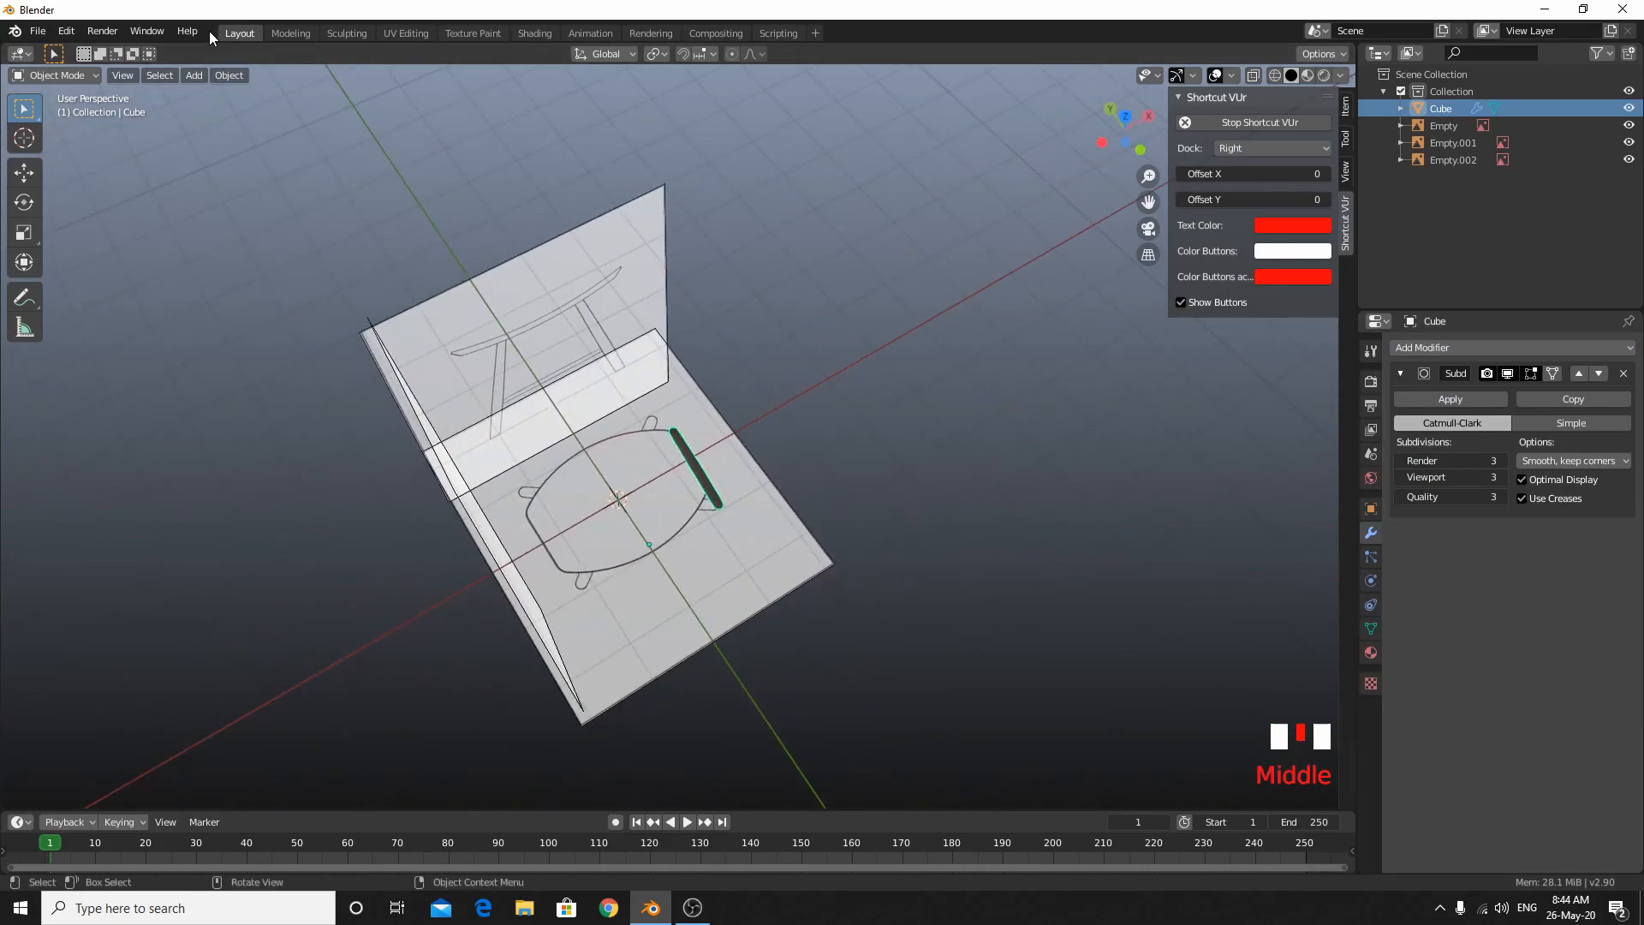
click(229, 75)
mouse_move(276, 120)
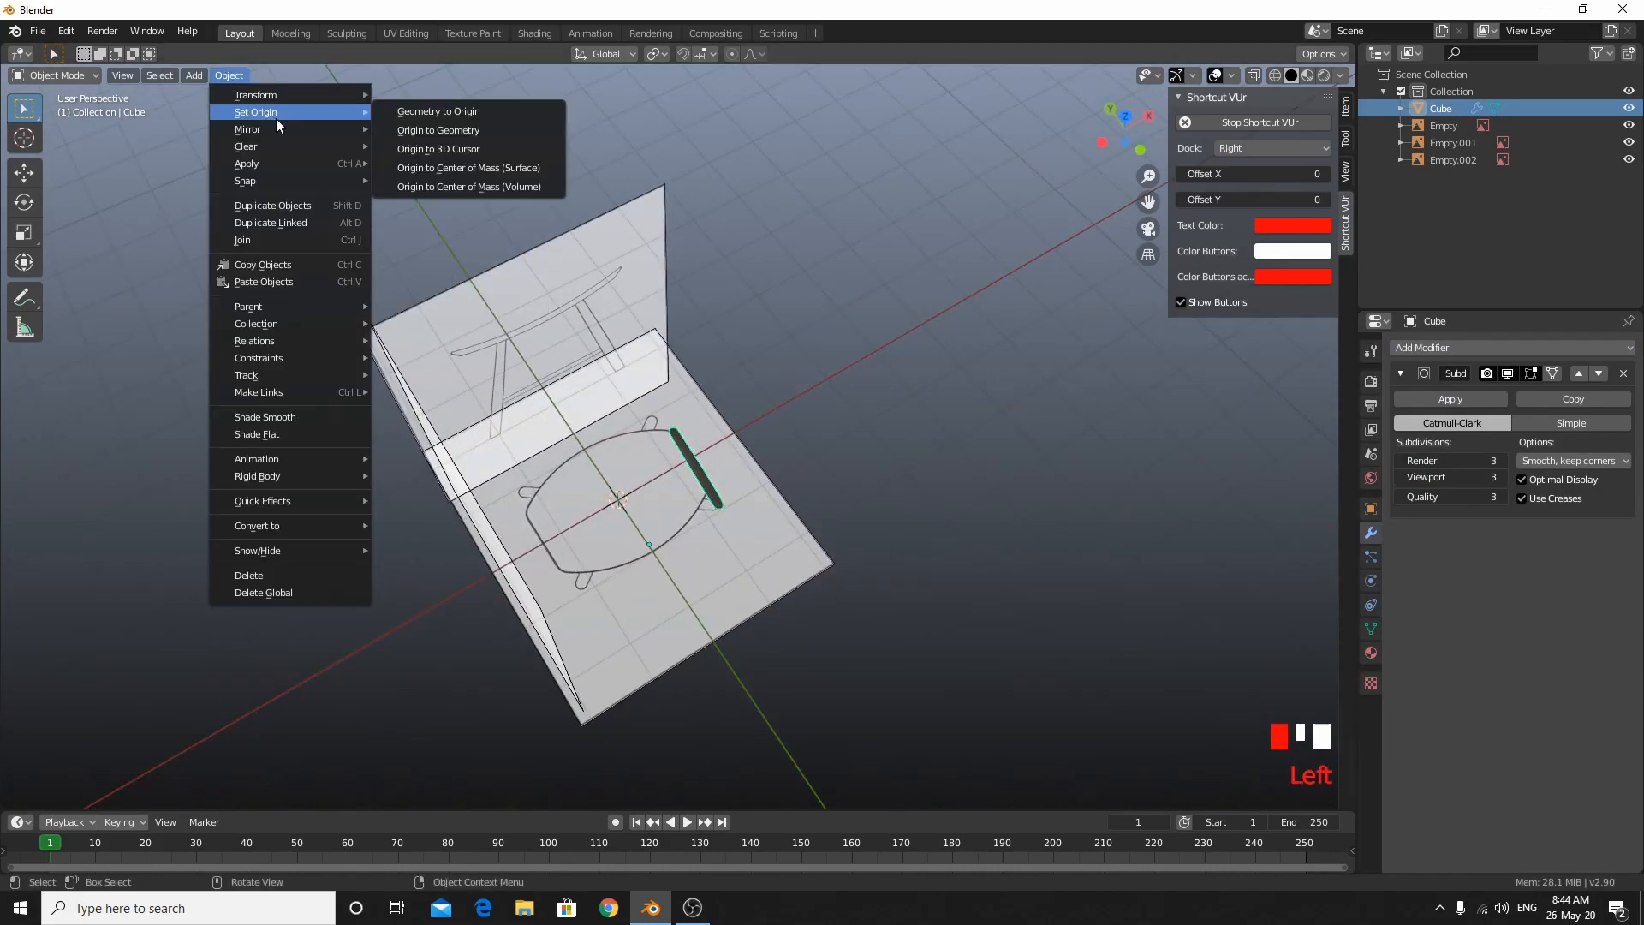
click(464, 150)
middle_drag(715, 322, 597, 265)
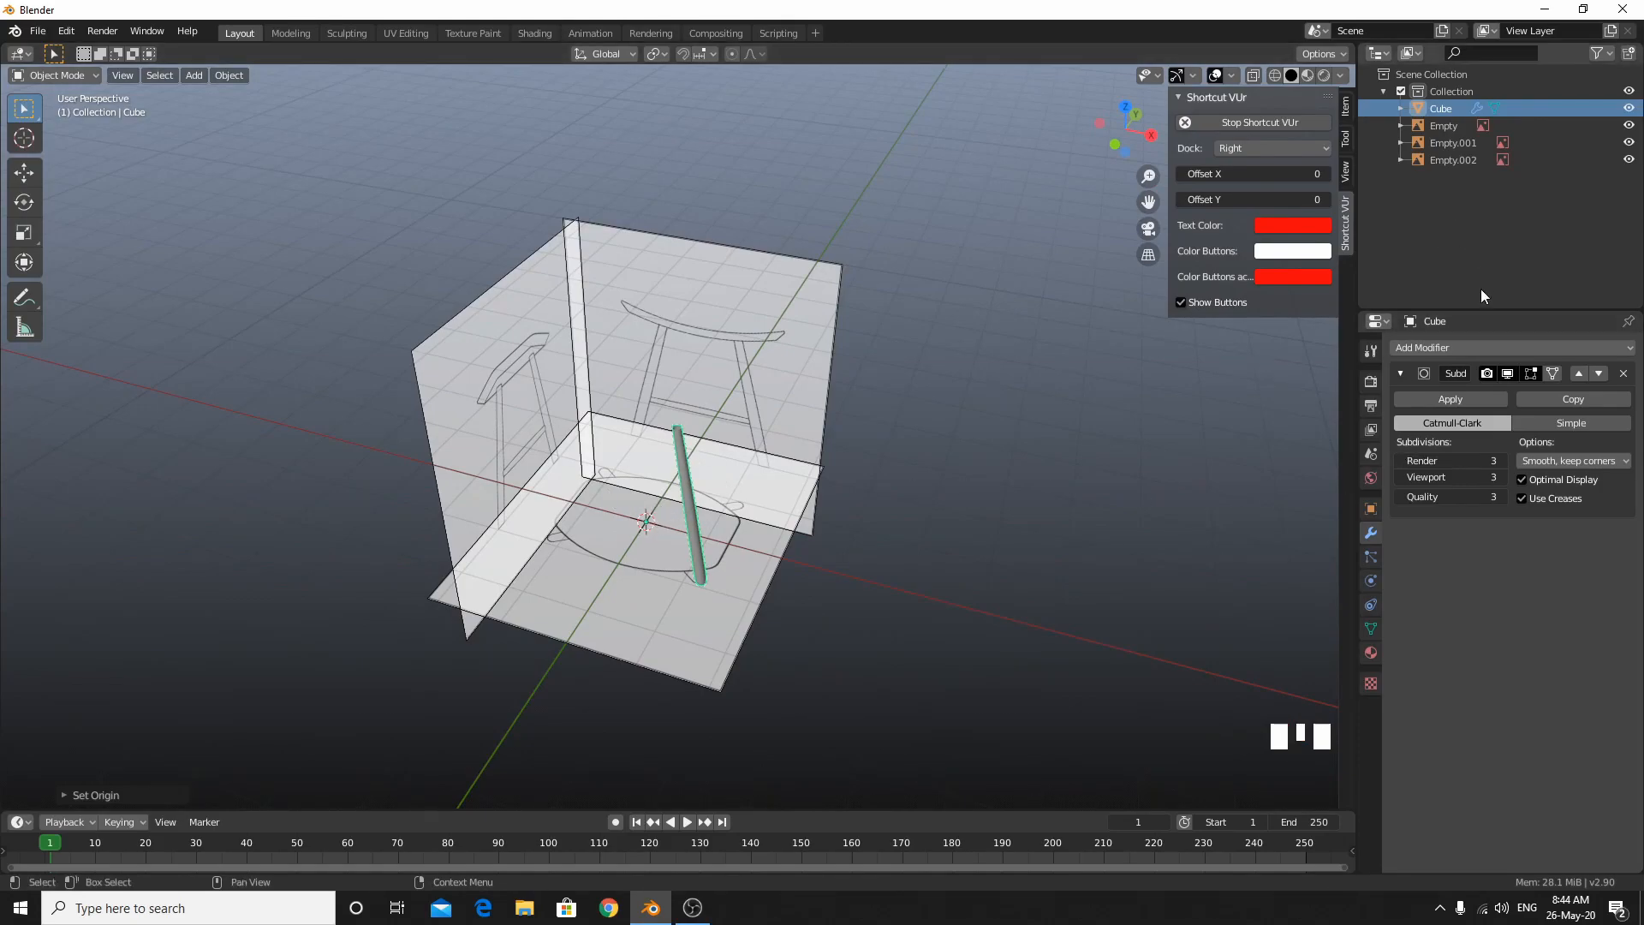
Add a Mirror modifier to the leg, with the X axis disabled and the Y axis enabled.
click(1463, 347)
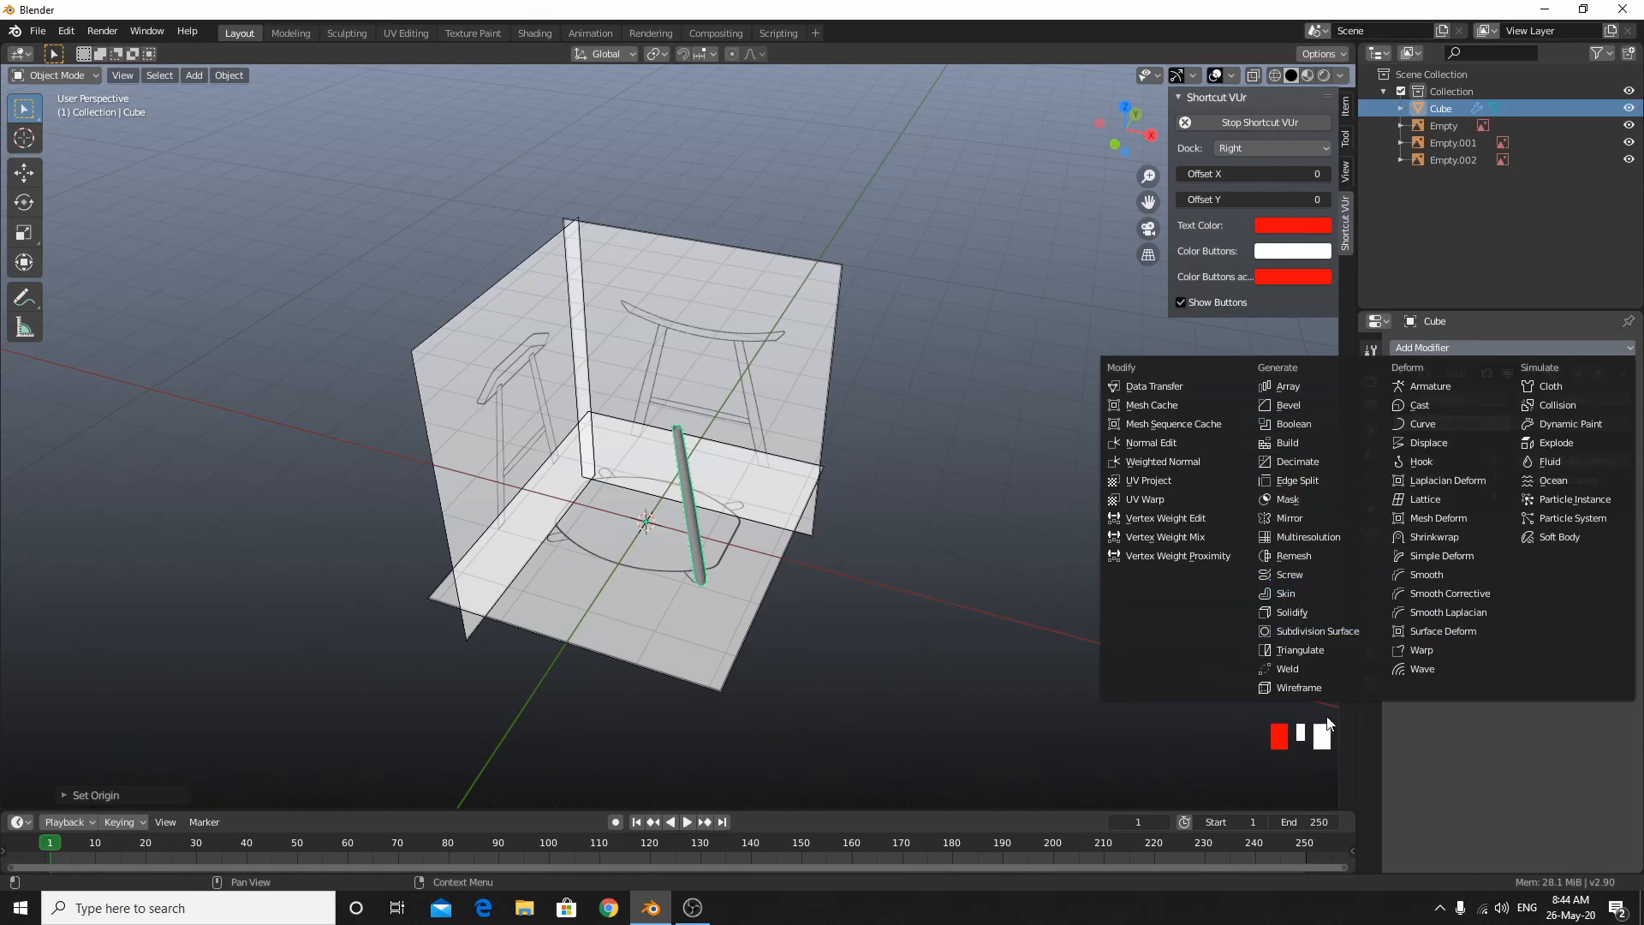
click(1339, 514)
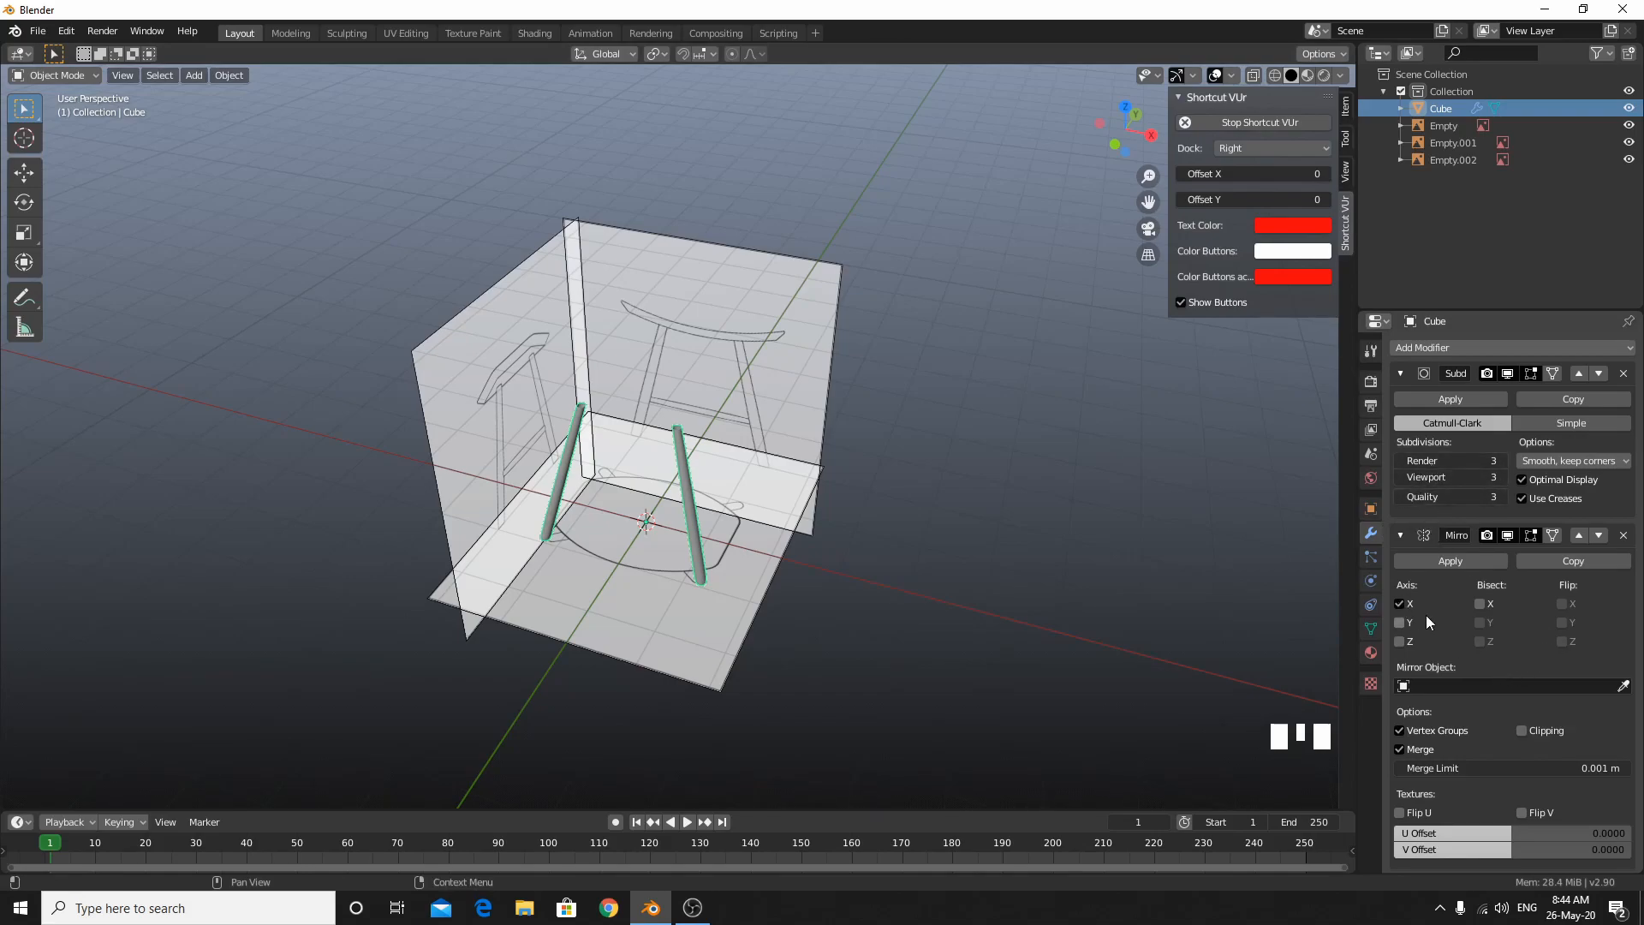
middle_drag(725, 490, 783, 414)
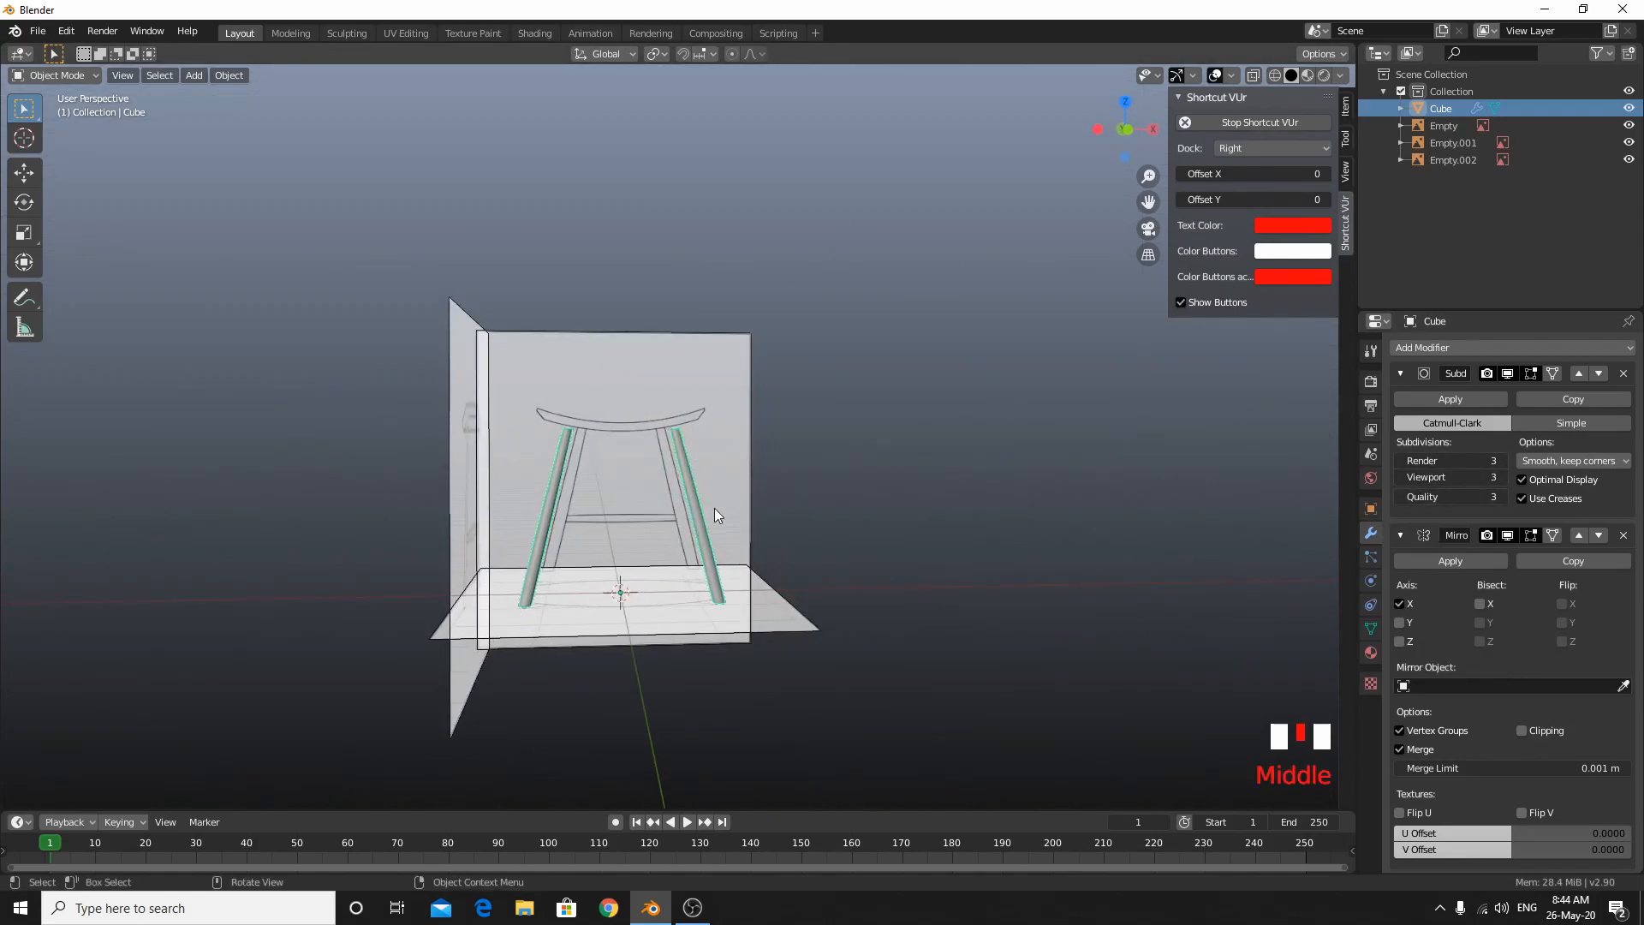
click(1408, 603)
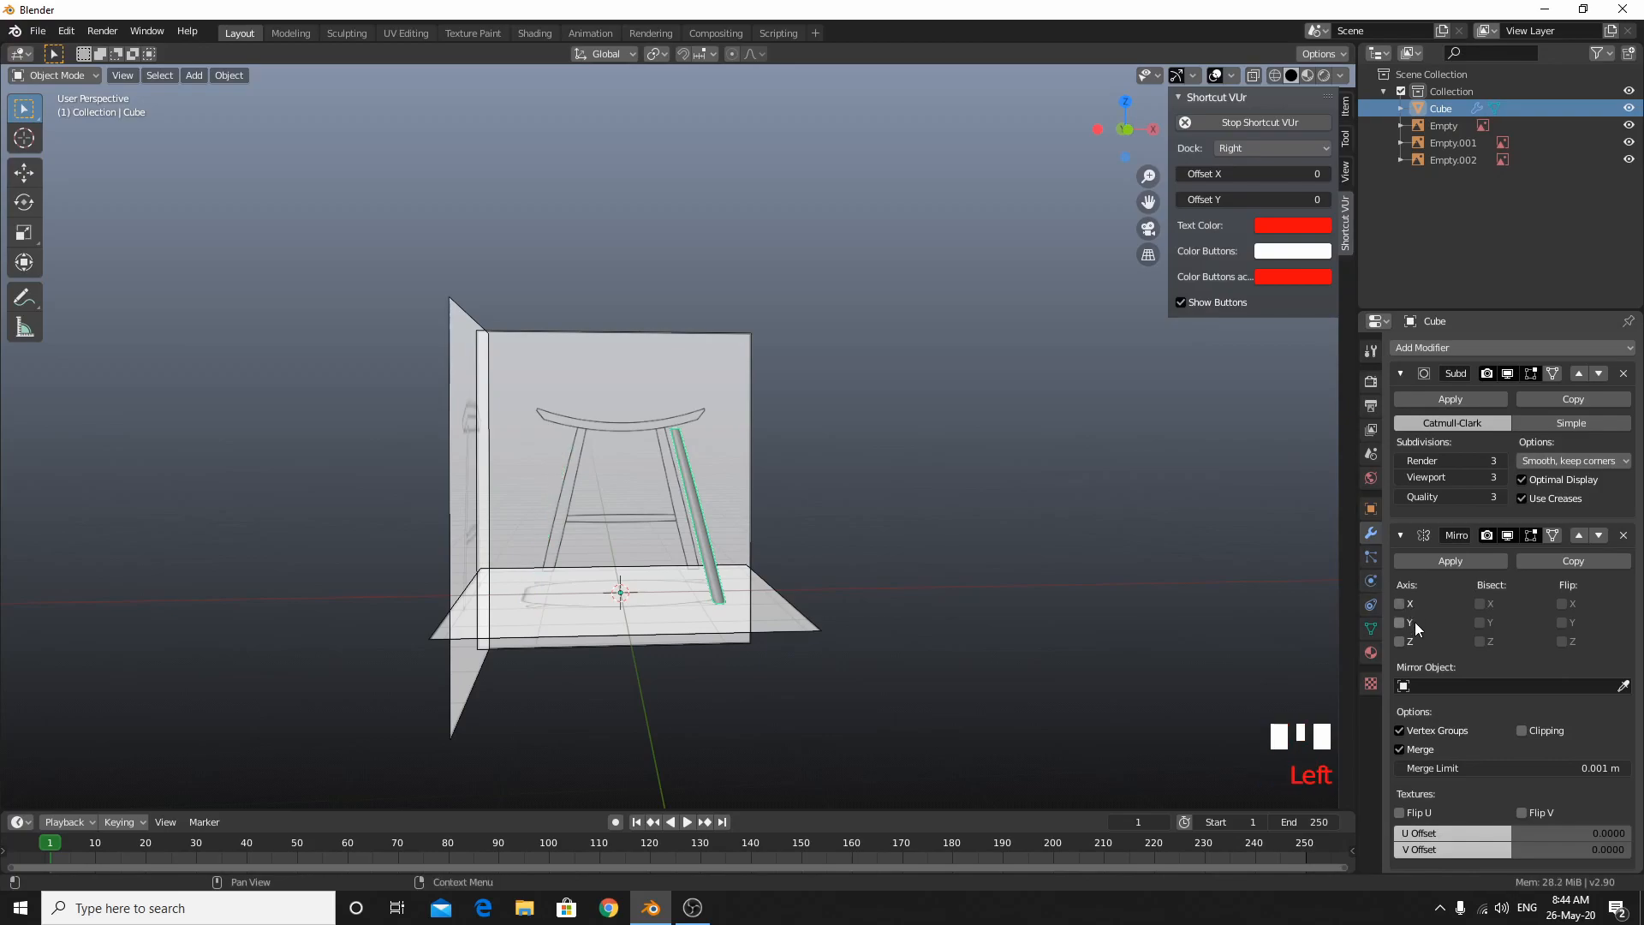
scroll(1414, 625, down, 1)
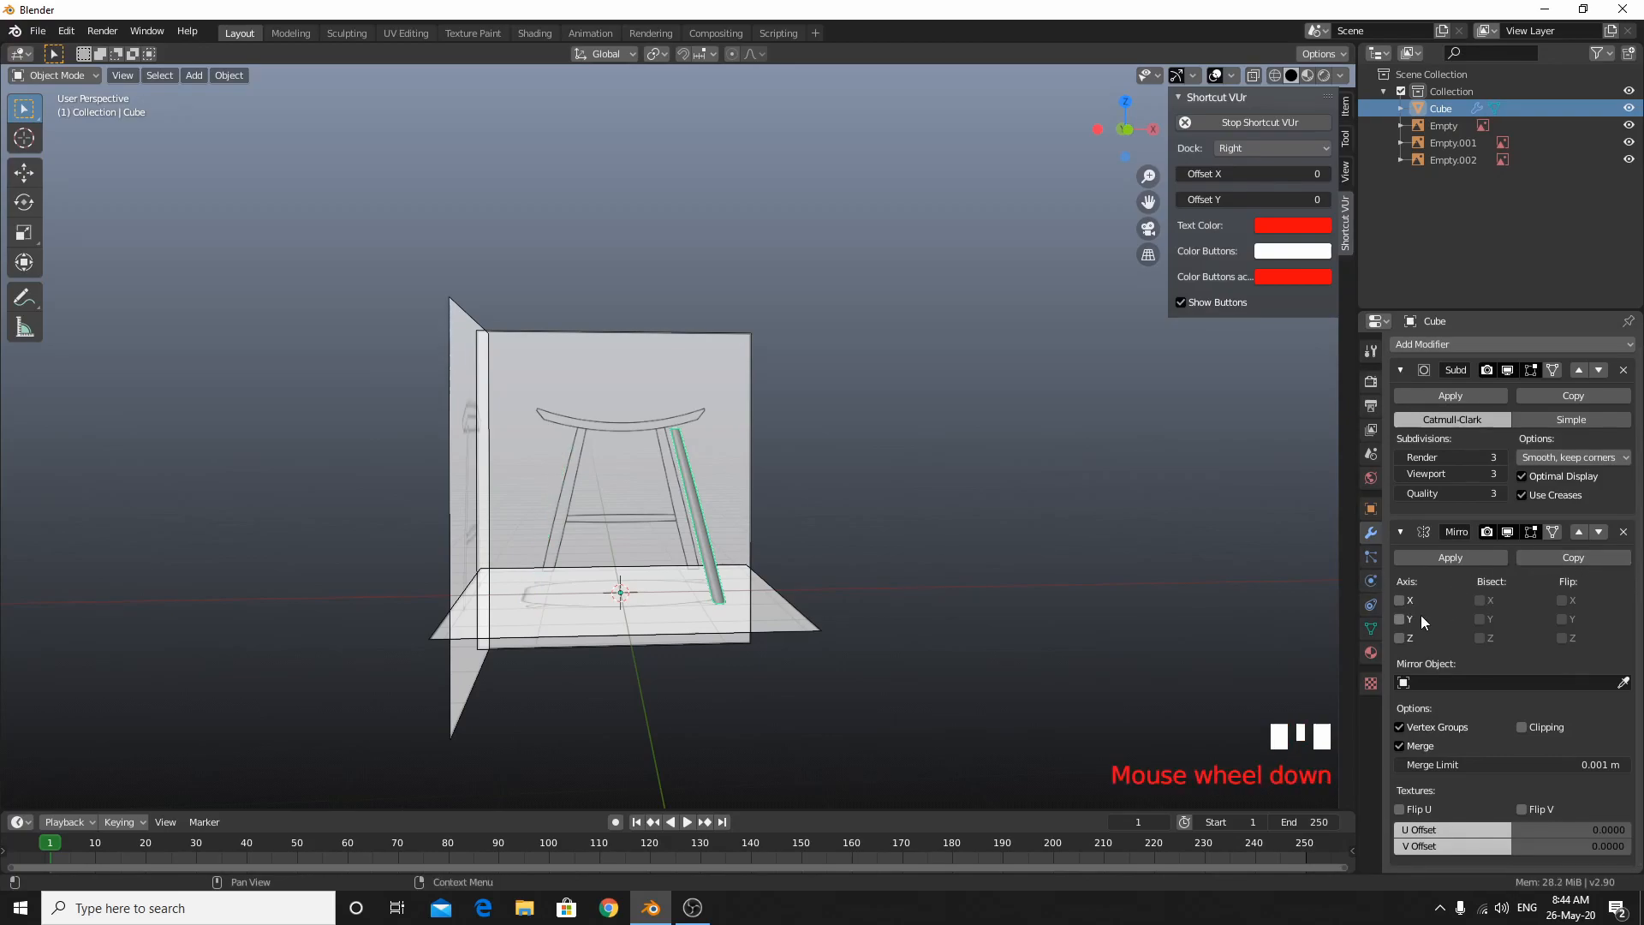
click(1420, 614)
middle_drag(873, 527, 640, 535)
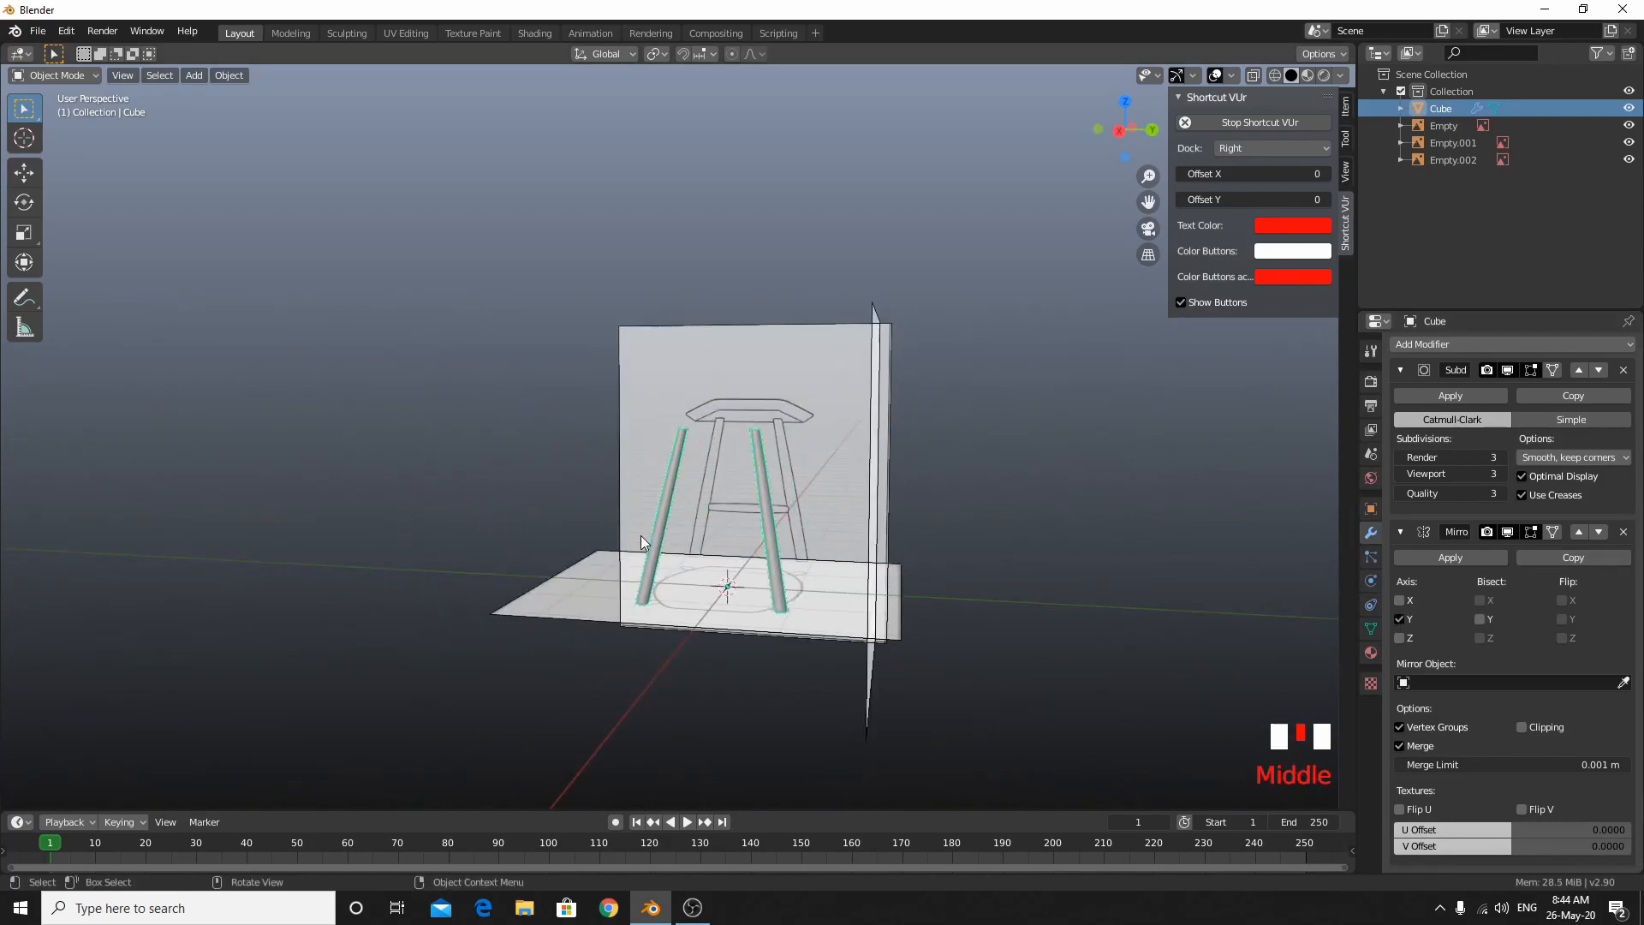
In the side view, move the leg's whole mesh about 0.022 m along Y towards the stool's centre, then leave mesh editing.
key(KP_1)
key(KP_3)
scroll(642, 483, up, 7)
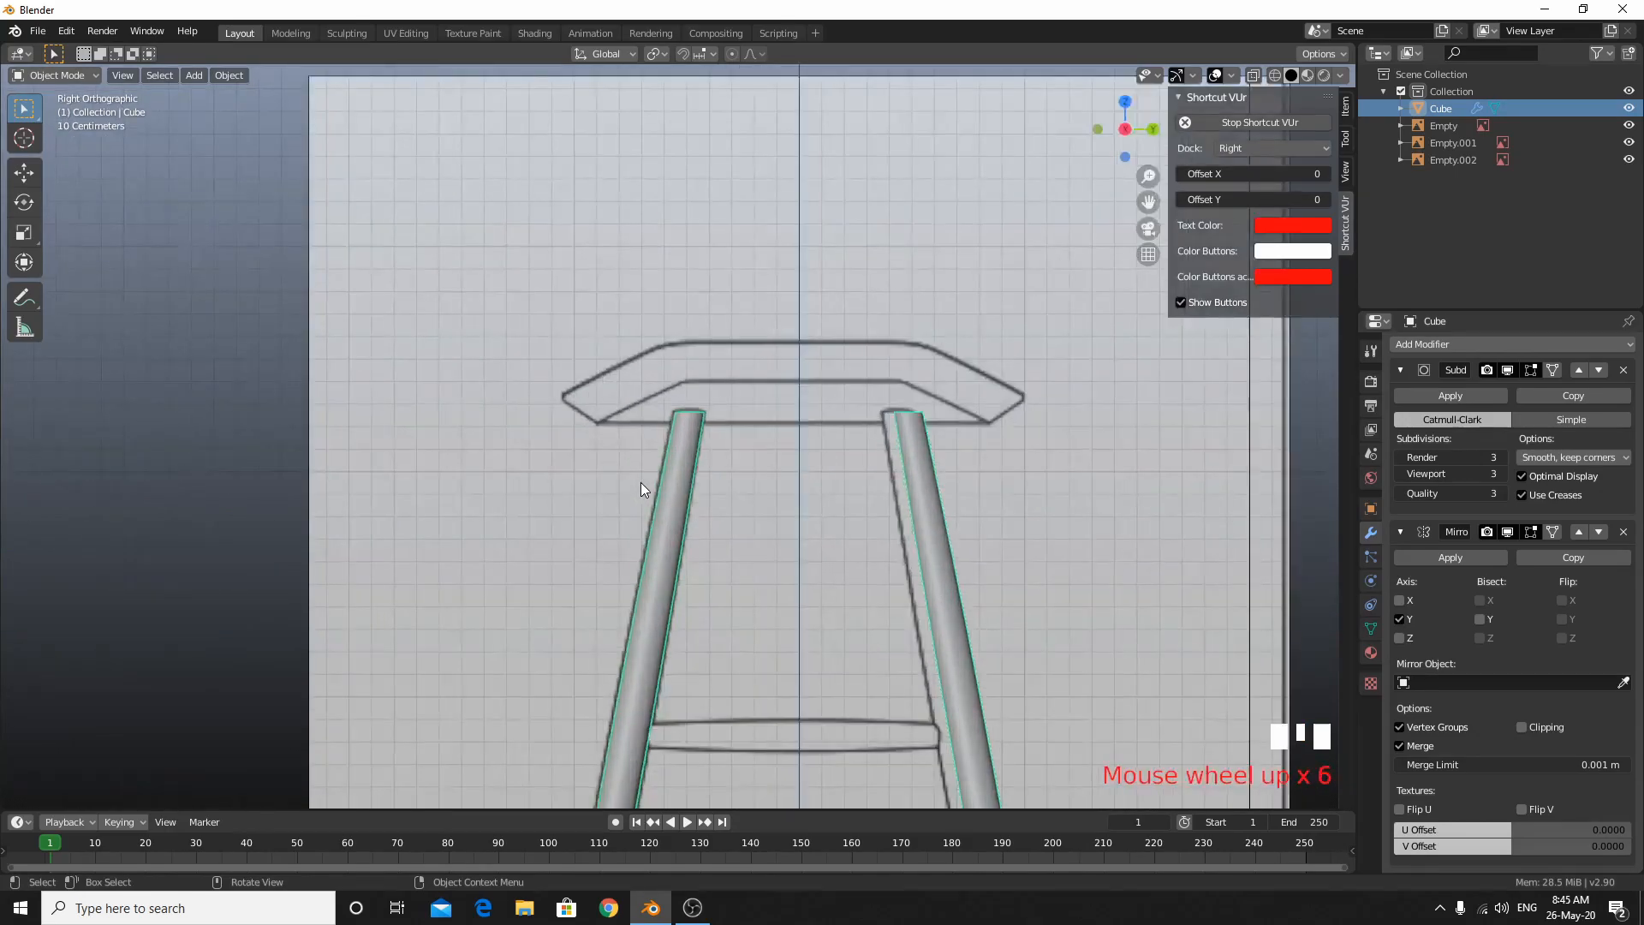
shift+middle_drag(1055, 459, 952, 351)
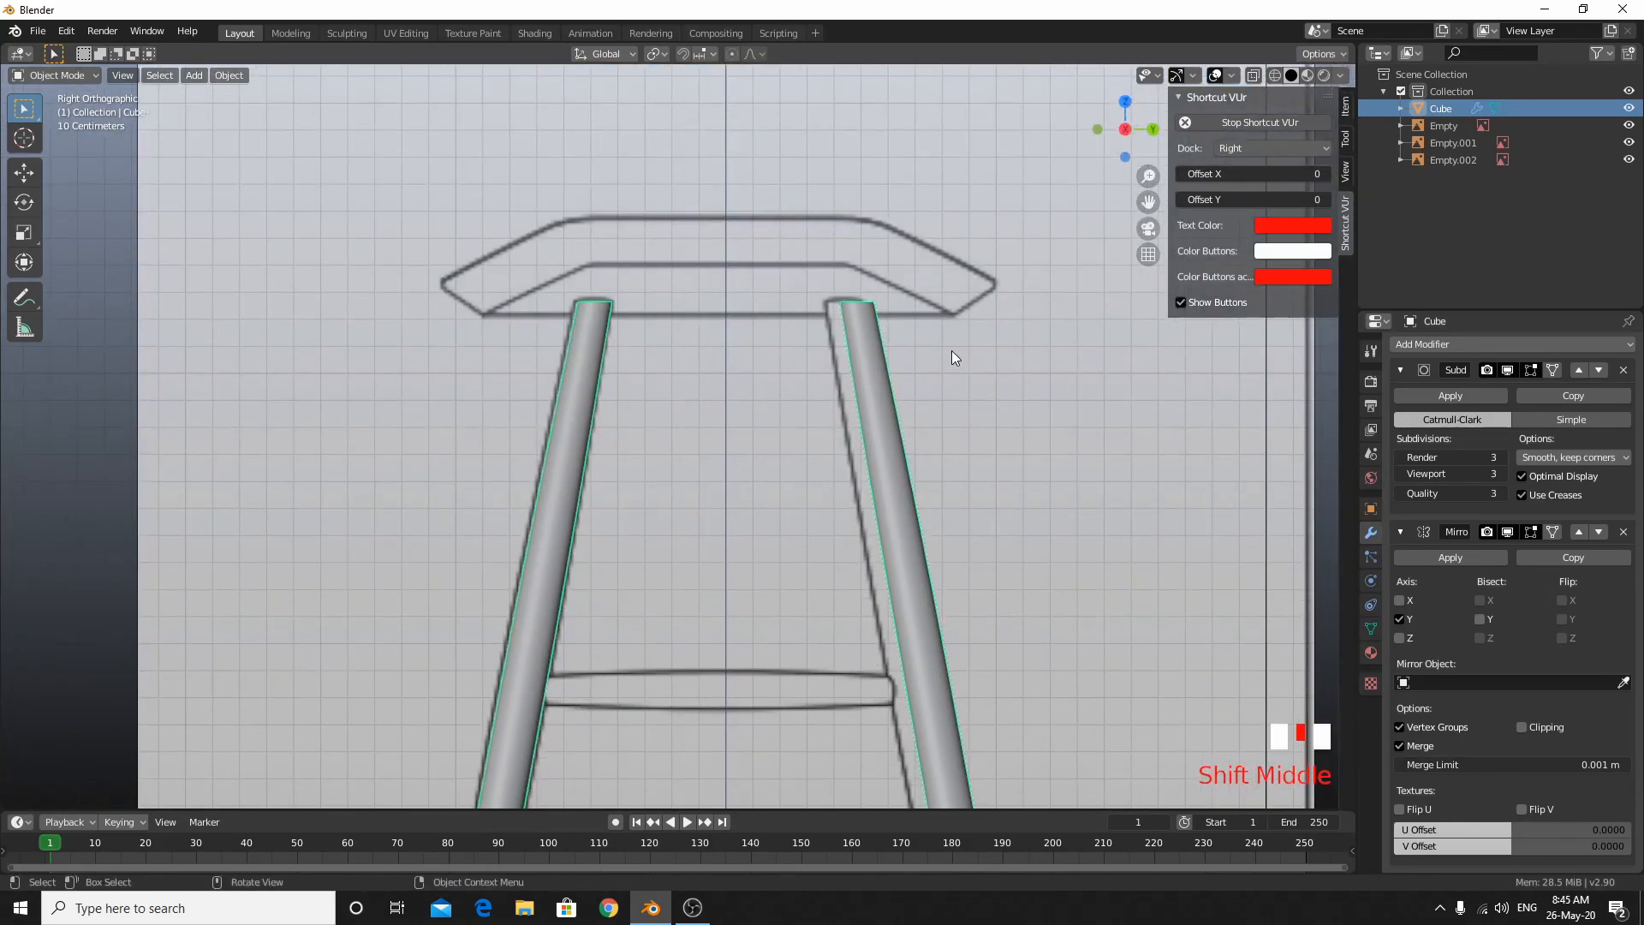
key(Tab)
scroll(875, 412, down, 3)
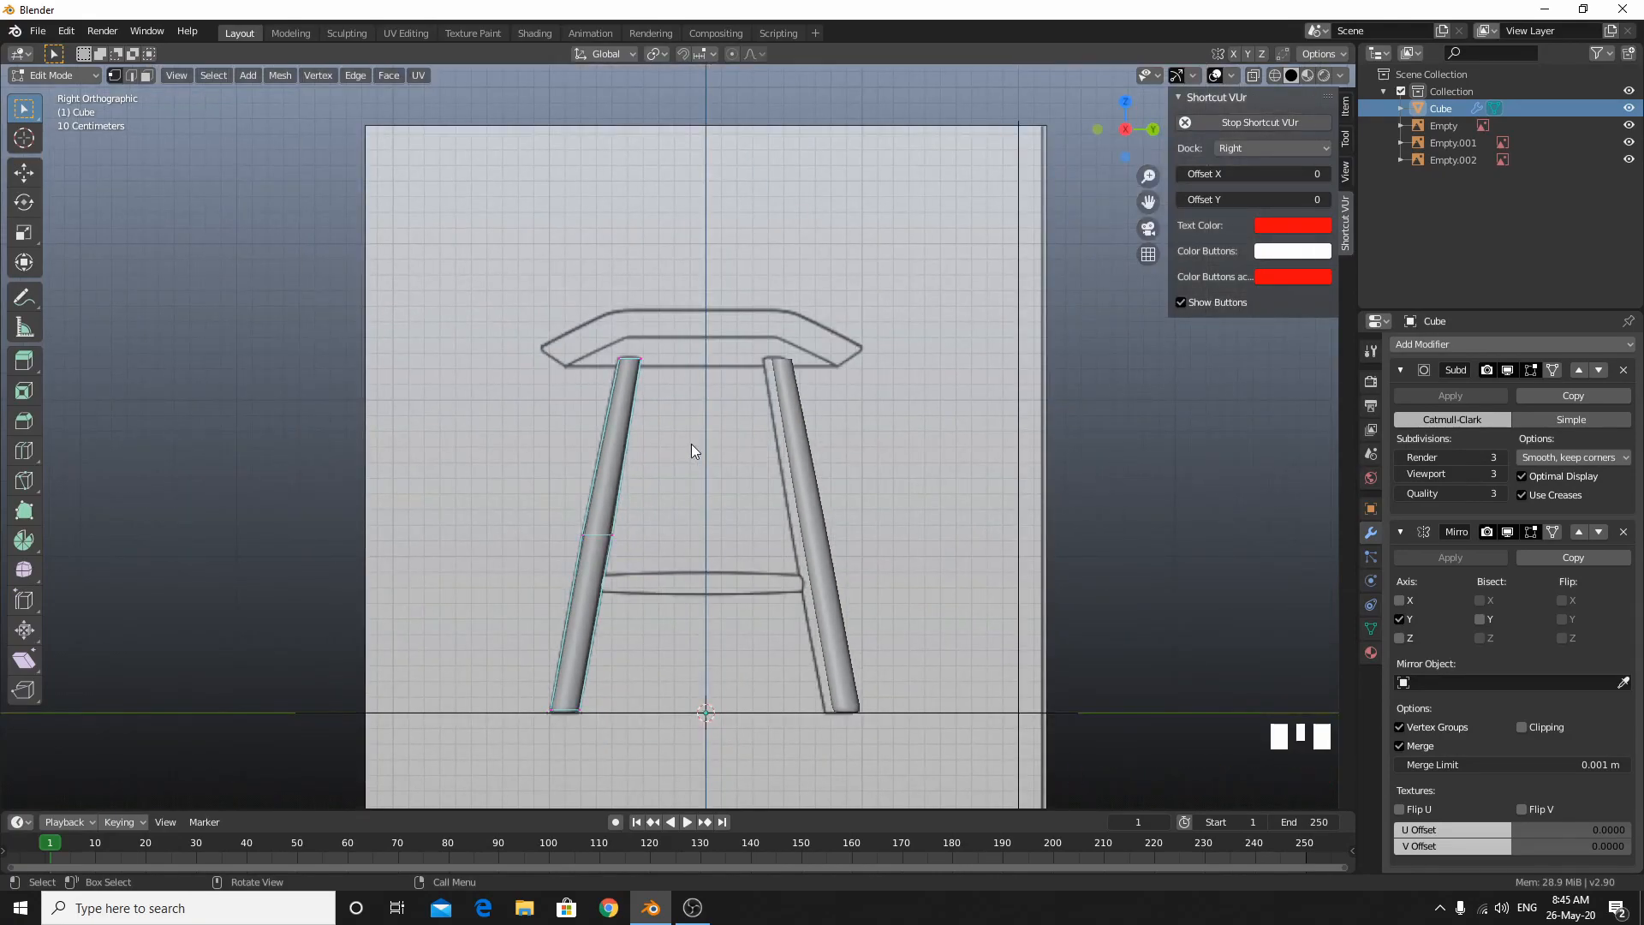
key(a)
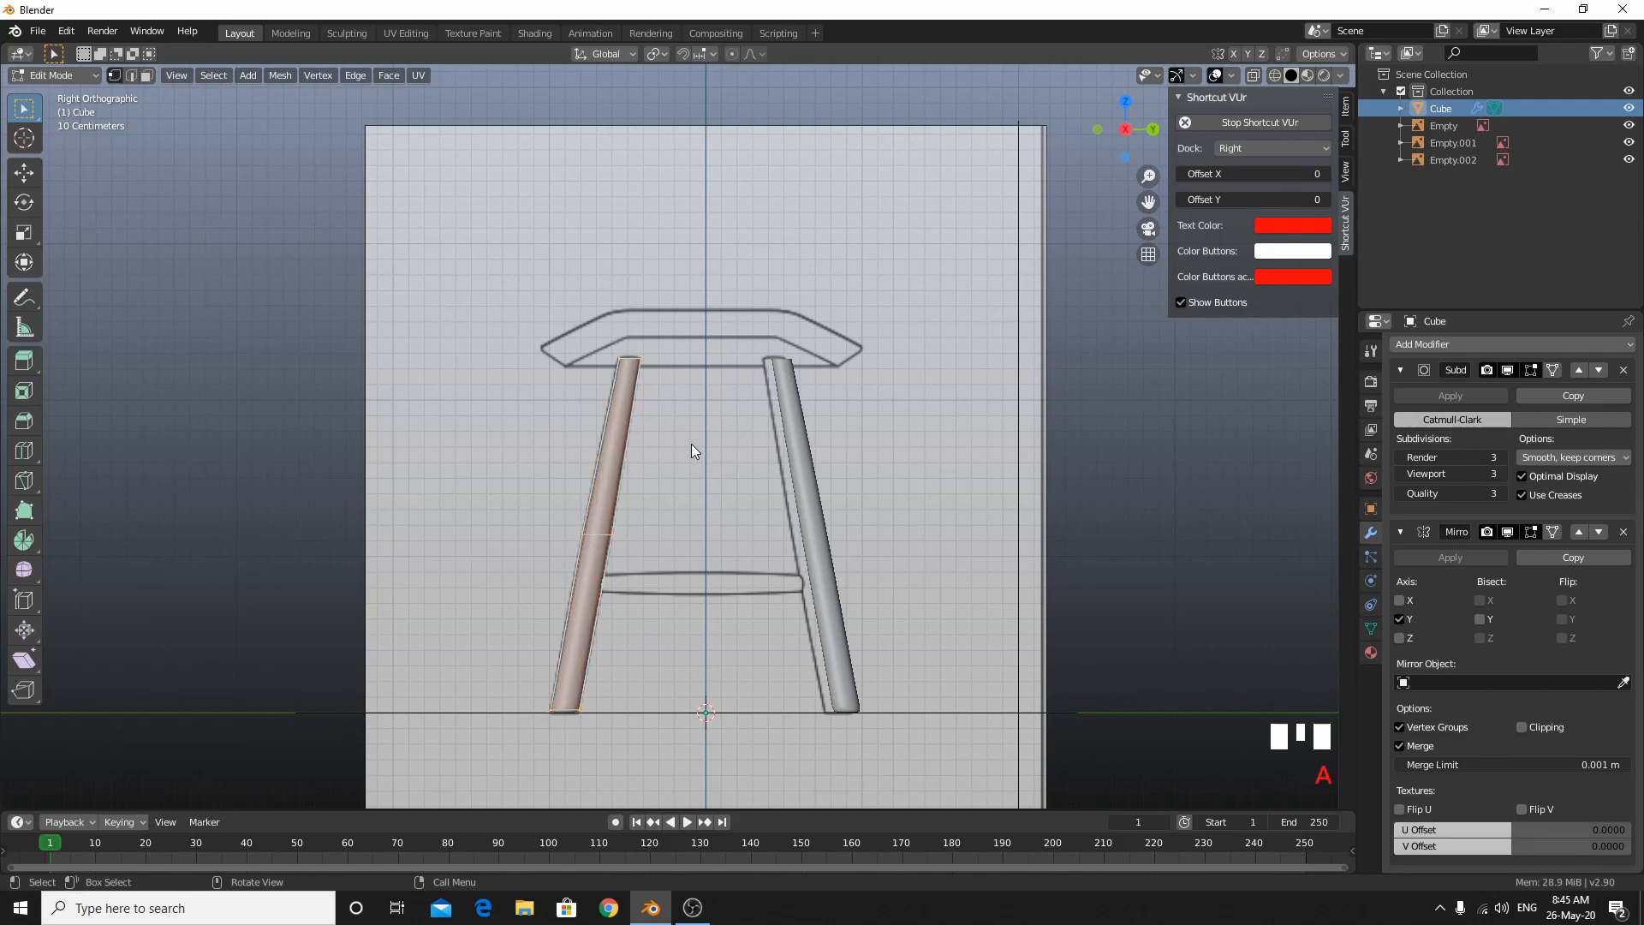
key(g)
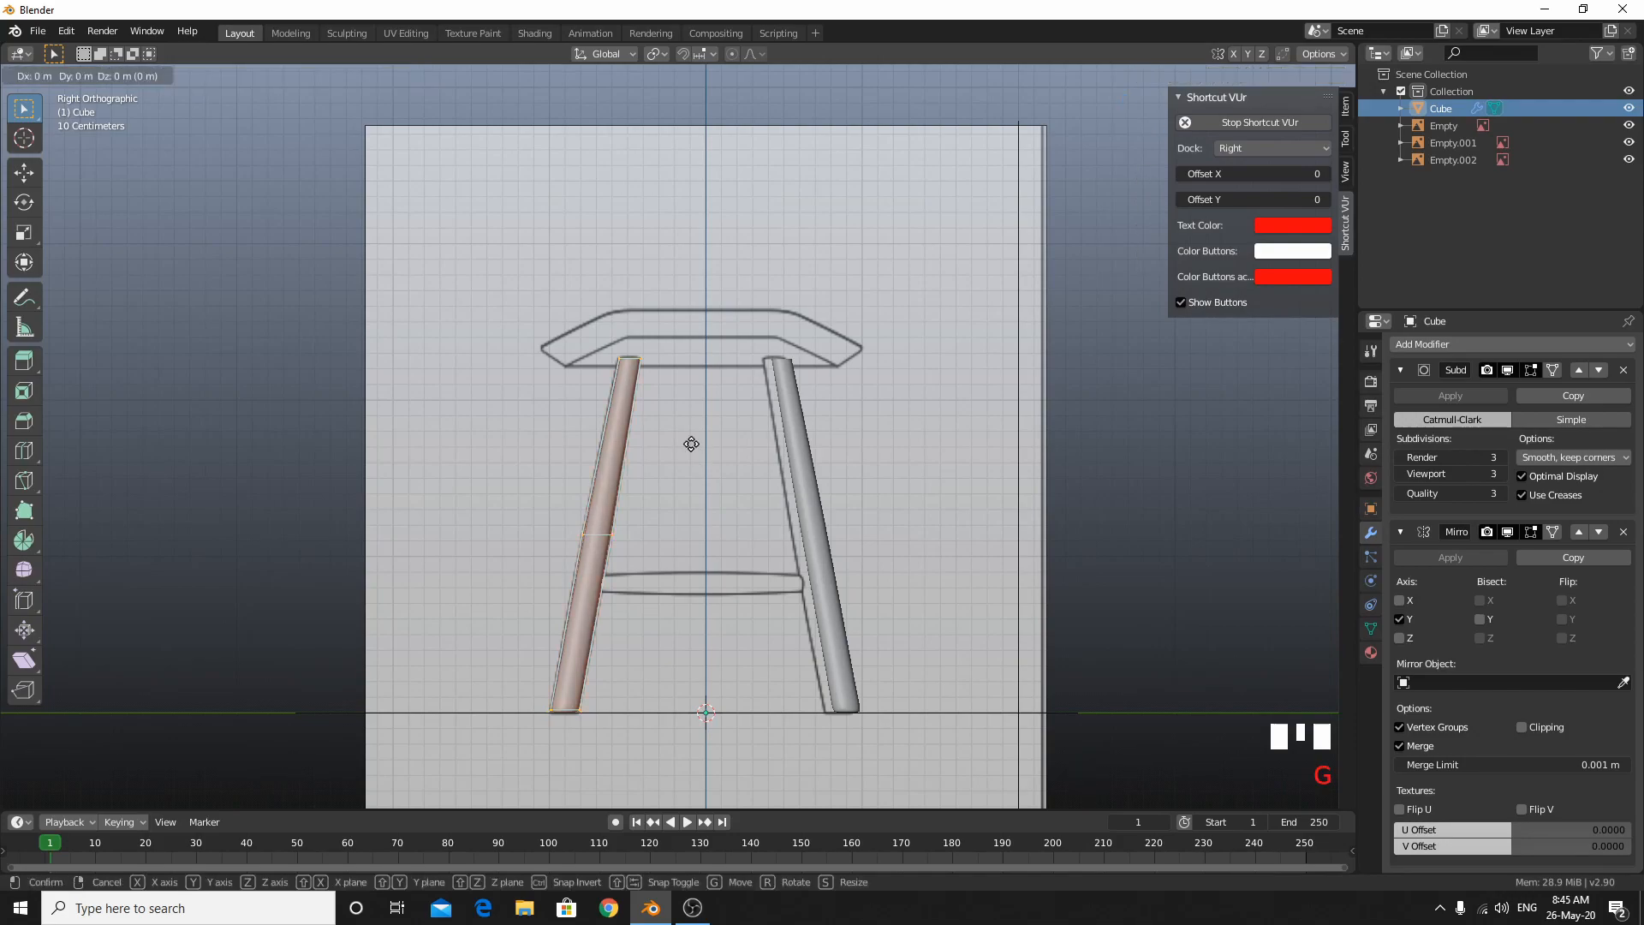
key(y)
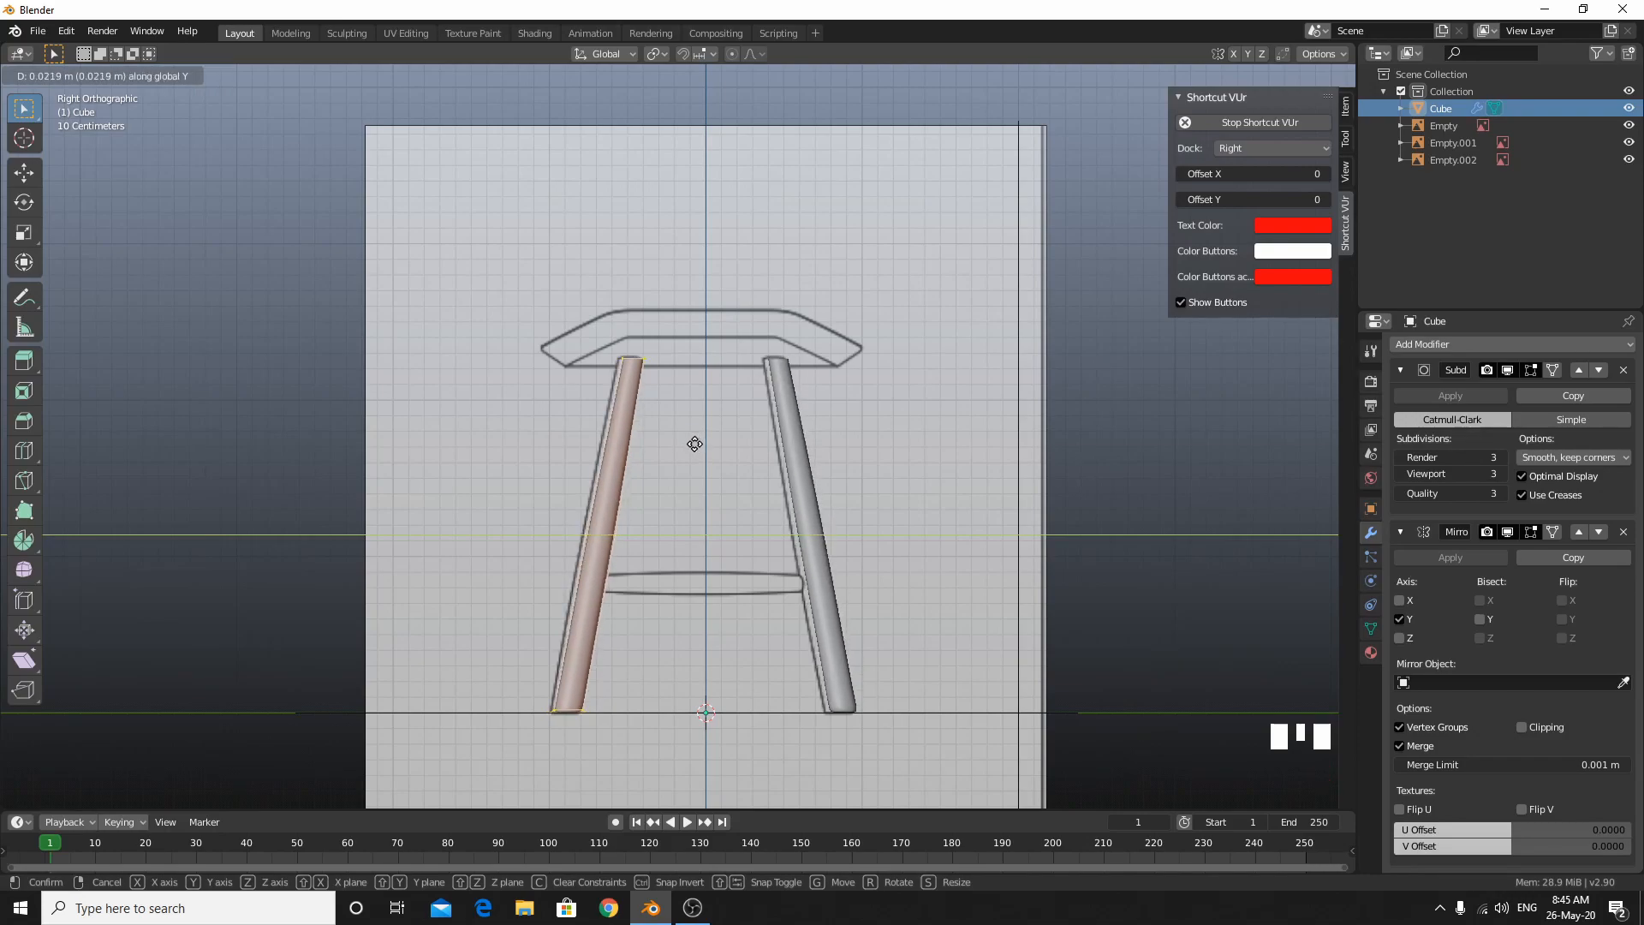
click(695, 445)
scroll(695, 445, up, 5)
key(Tab)
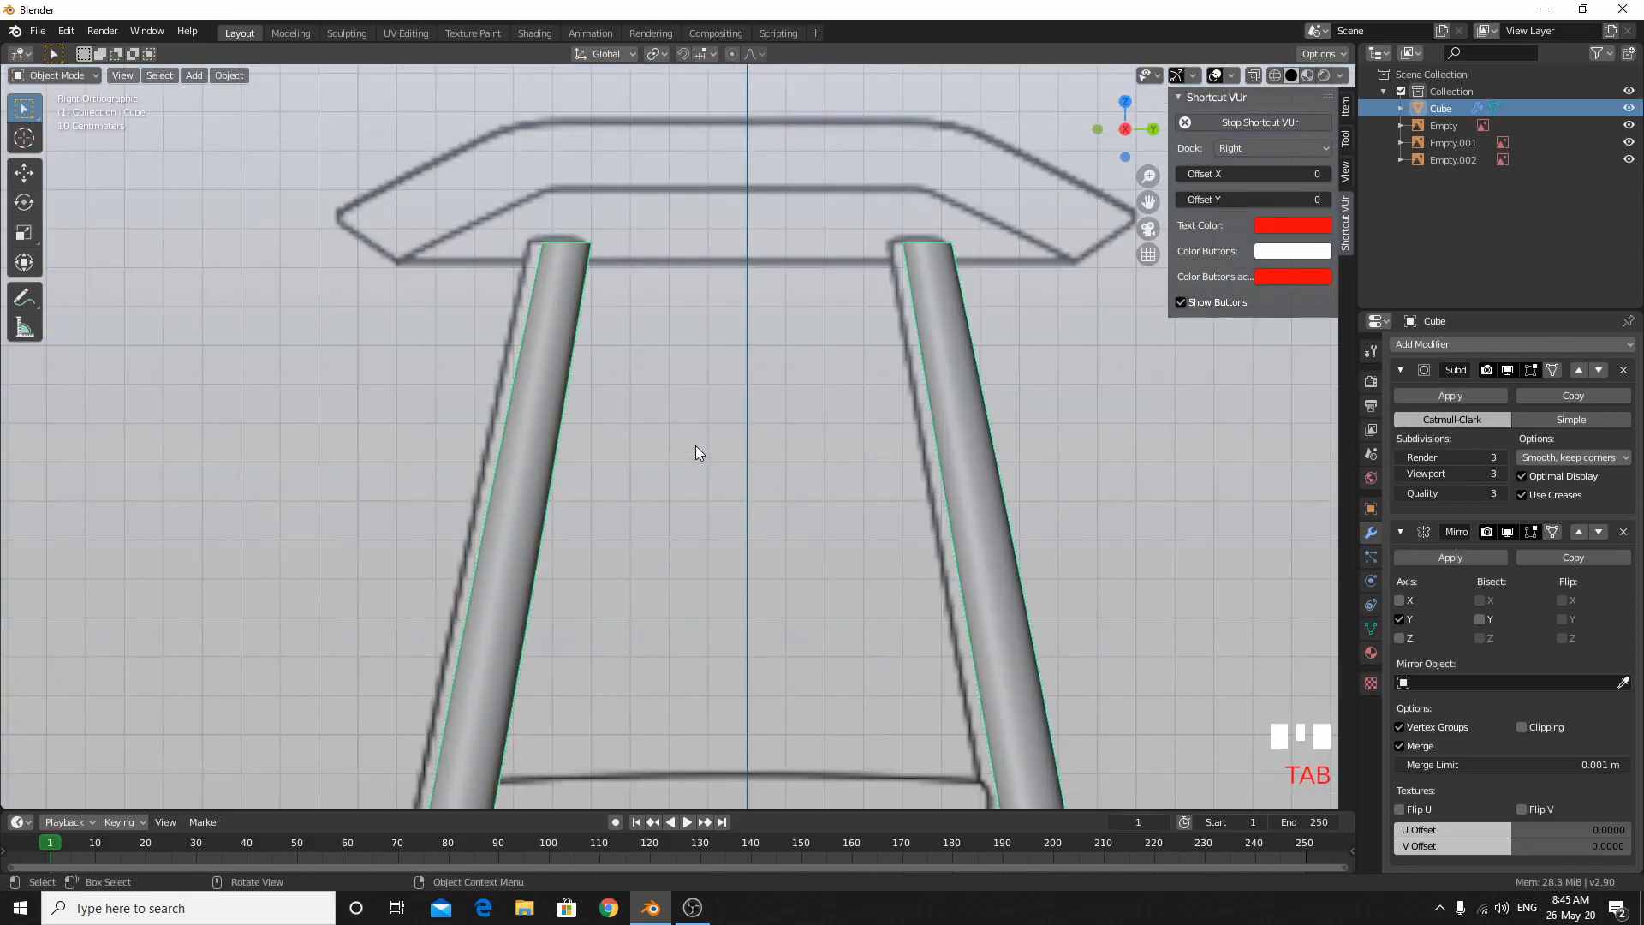
Move the mirrored leg object about -0.024 m along Y to line both legs up with the side reference.
key(g)
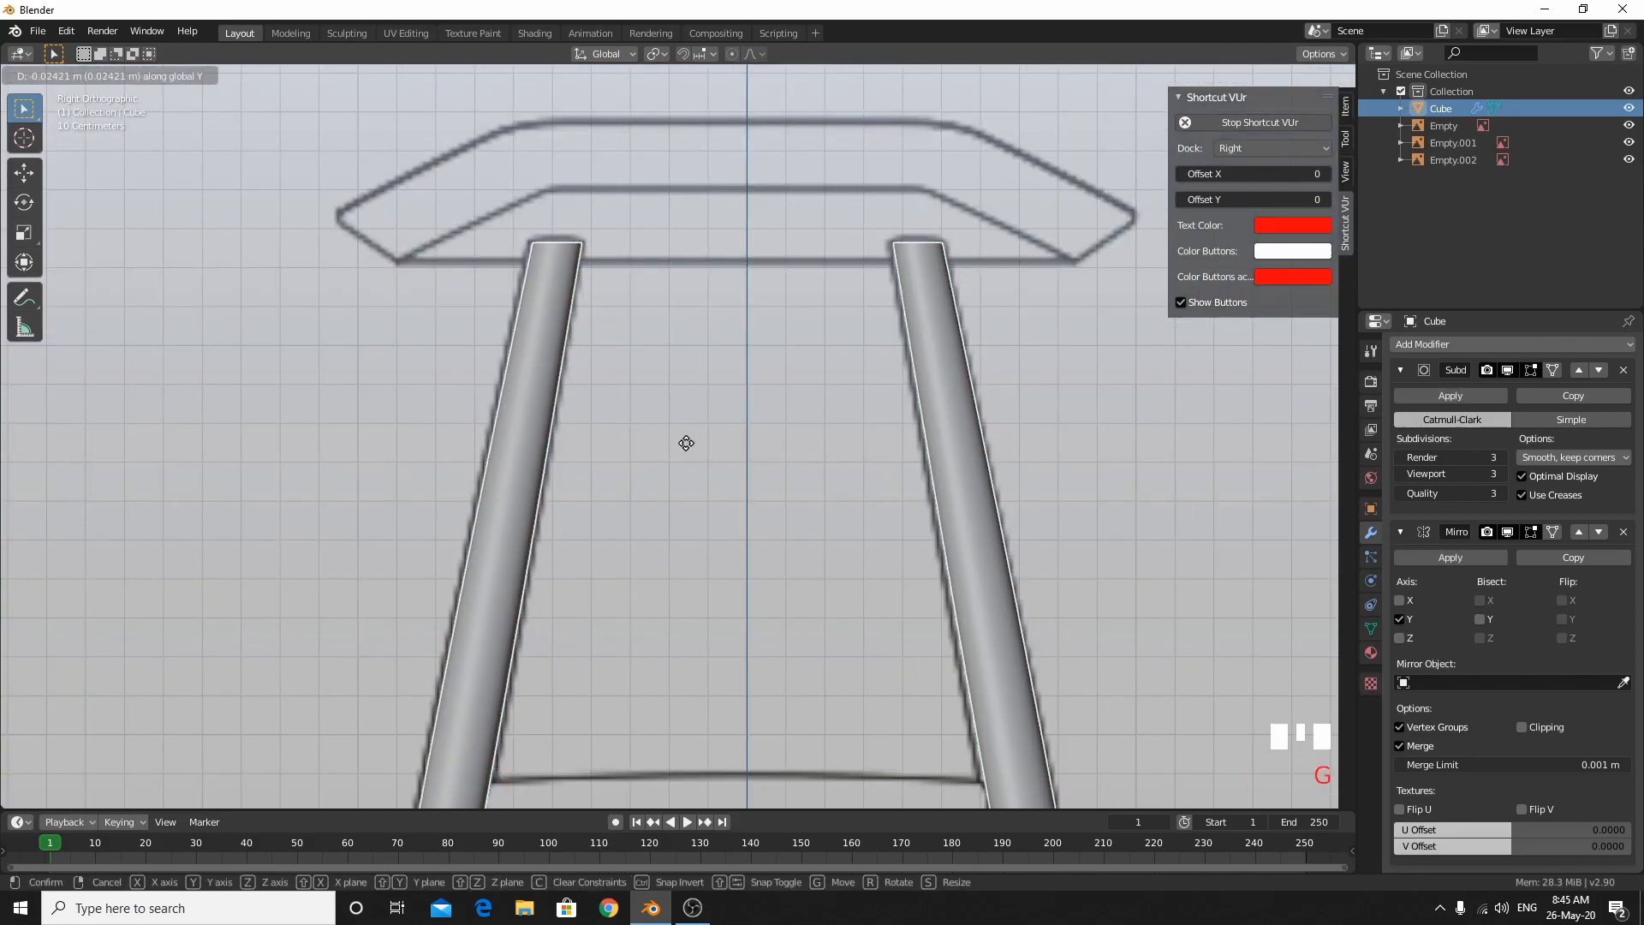
click(686, 443)
scroll(630, 405, down, 3)
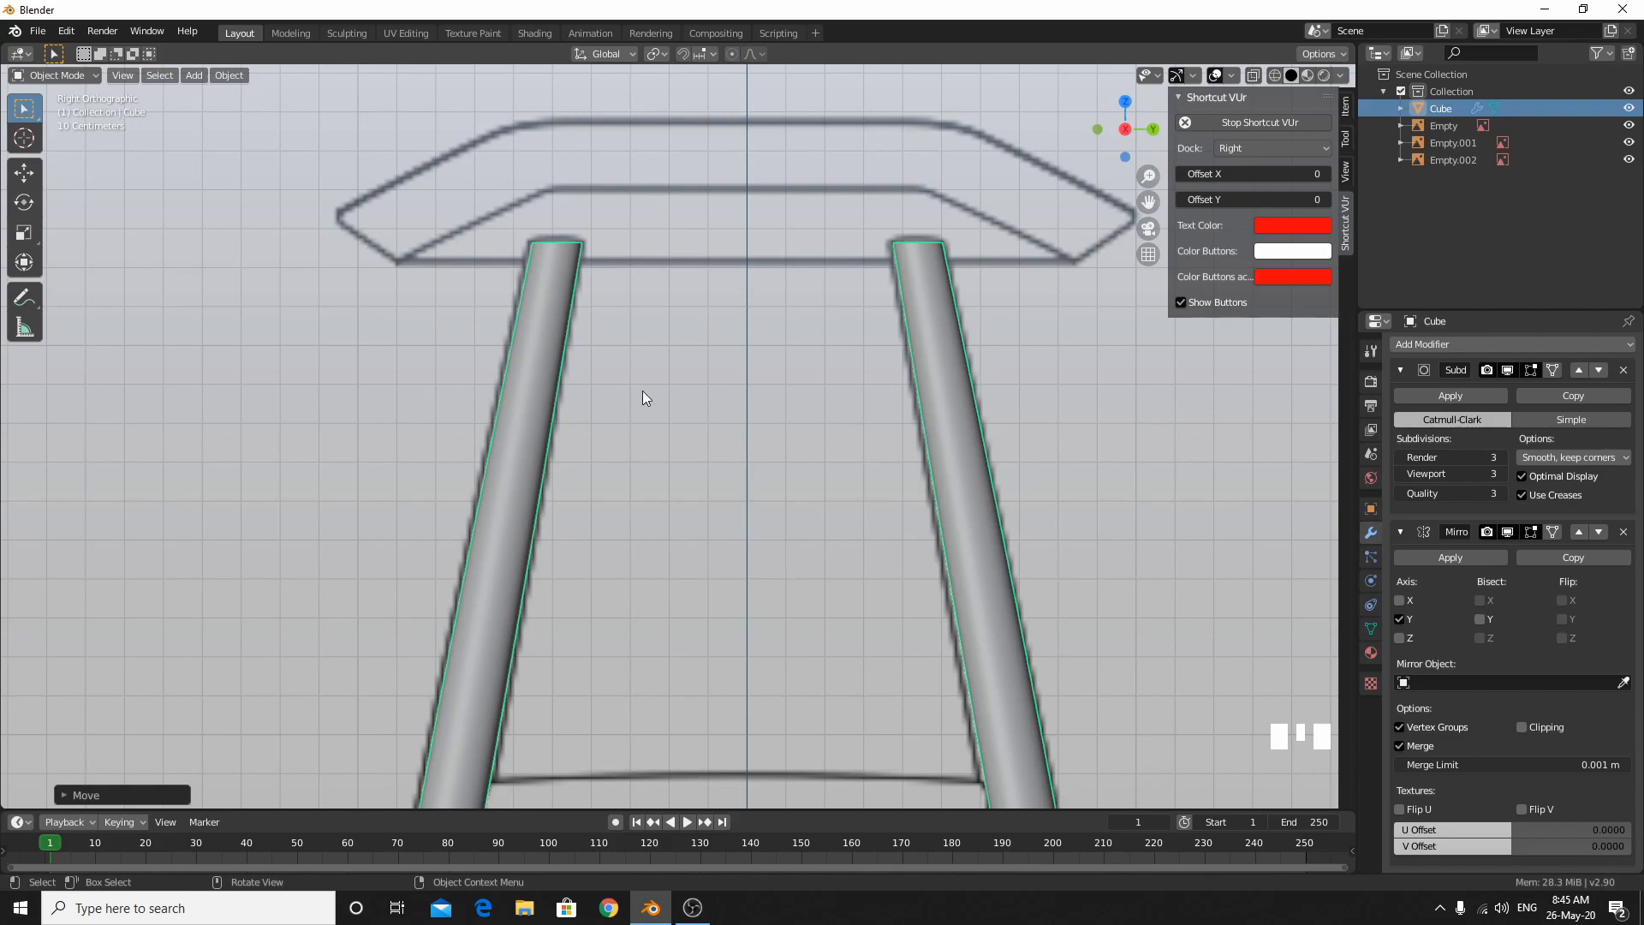
In the front view, lower the inner vertices at the leg's top end along Z to follow the seat's underside curve.
middle_drag(757, 368, 781, 464)
key(KP_1)
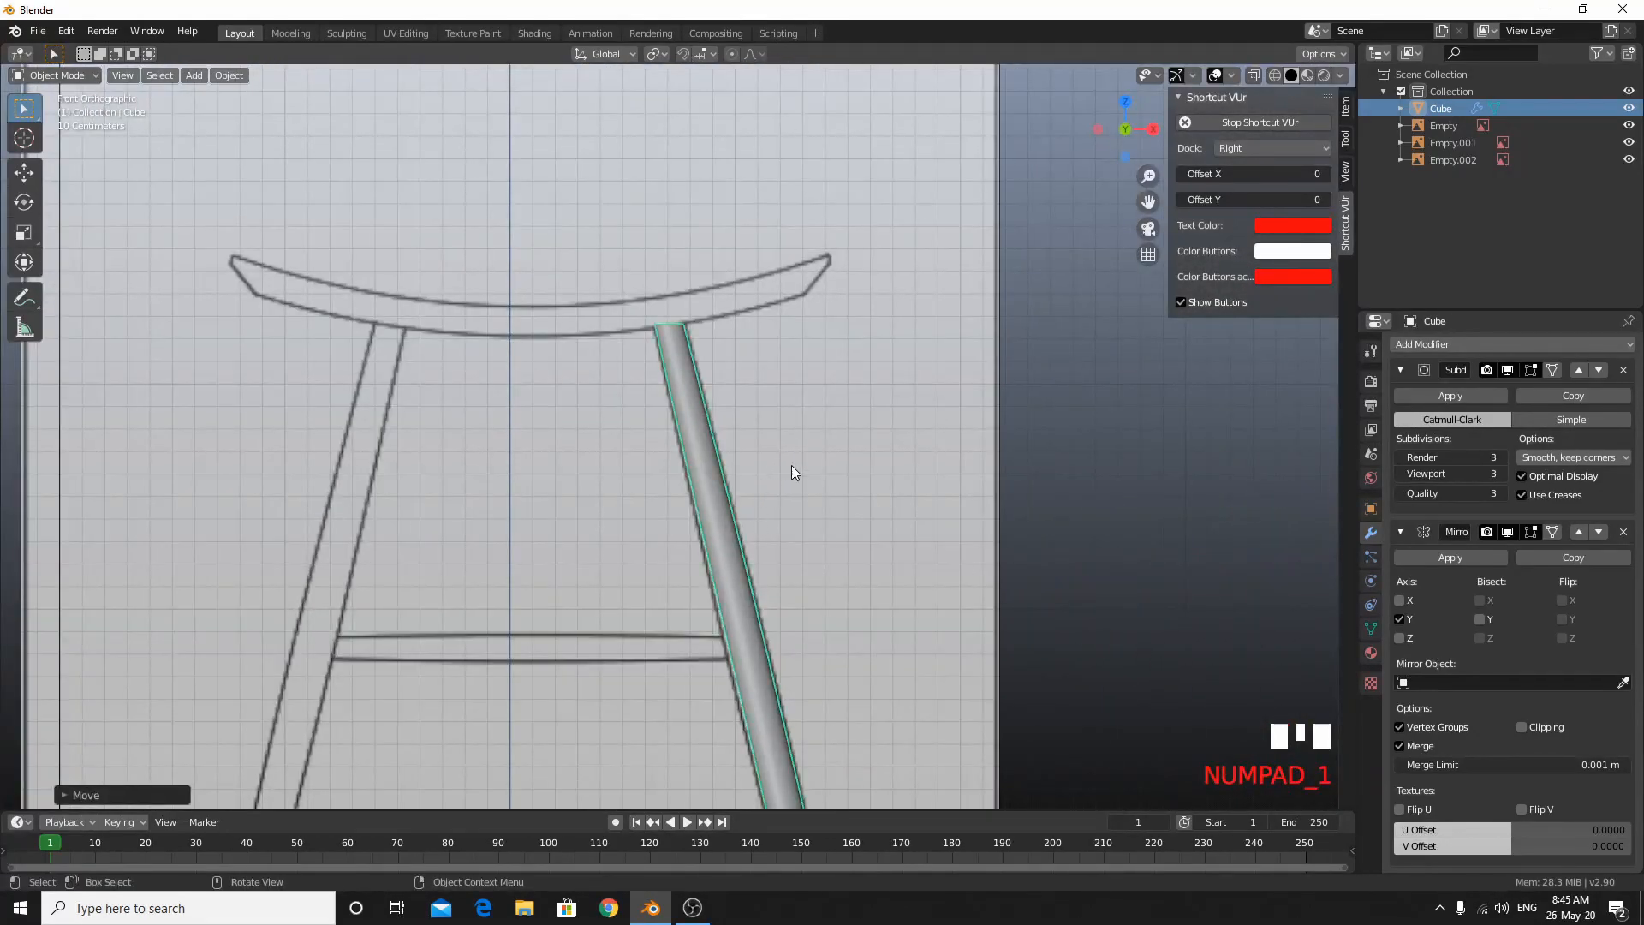
scroll(782, 462, up, 5)
key(Tab)
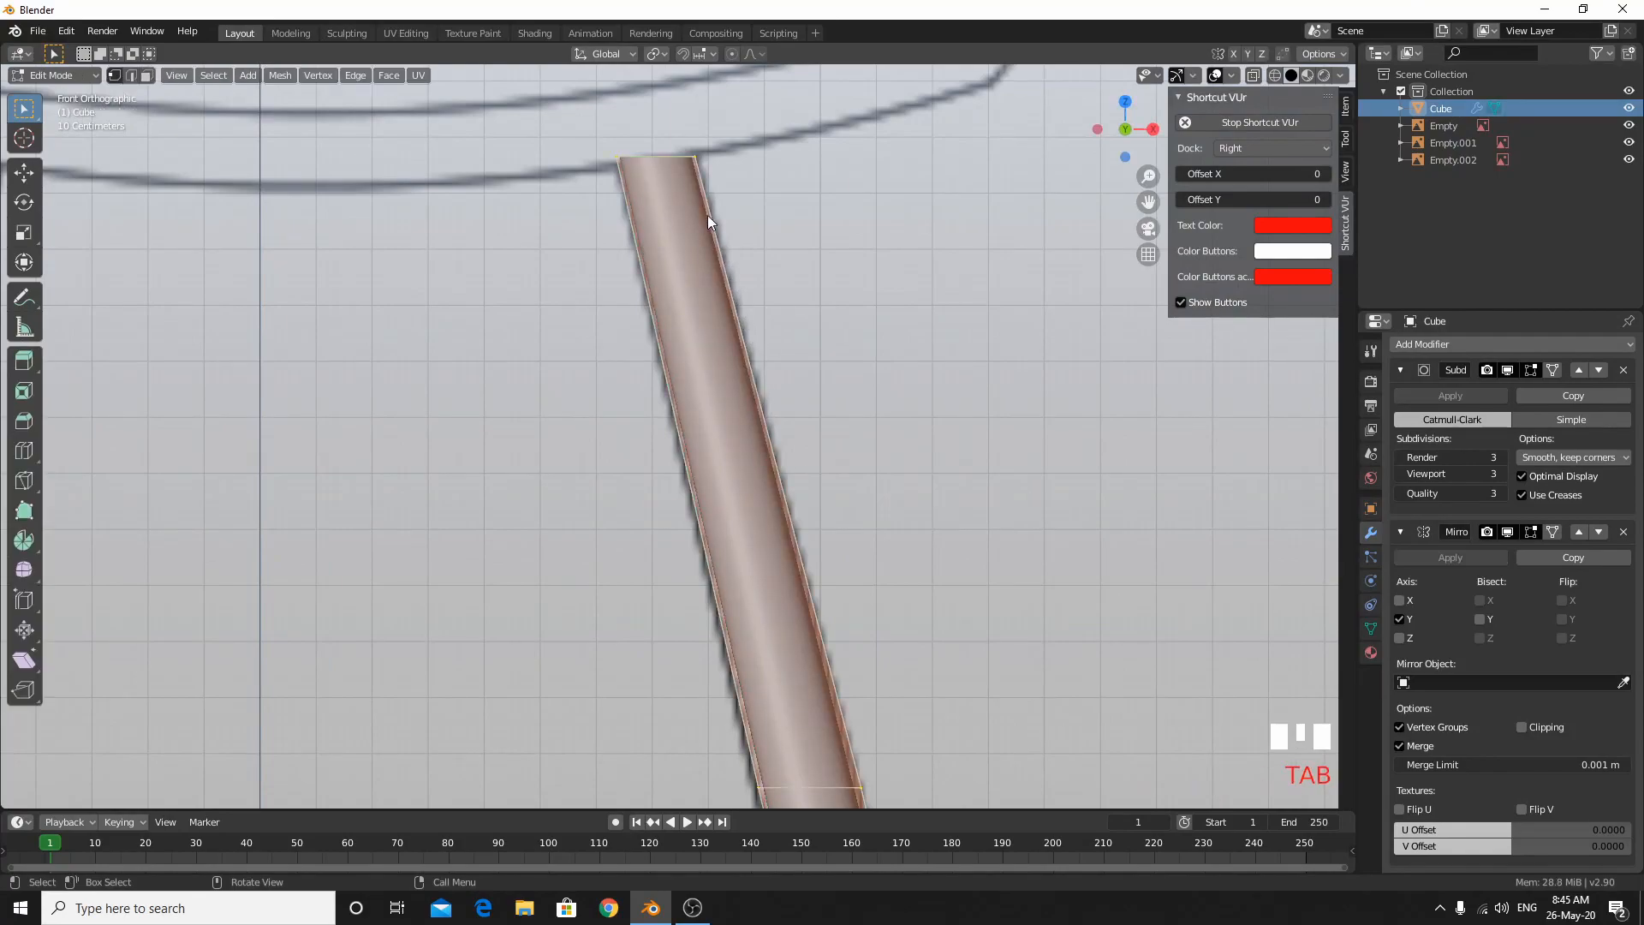
shift+middle_drag(690, 167, 722, 382)
scroll(720, 373, up, 5)
click(711, 362)
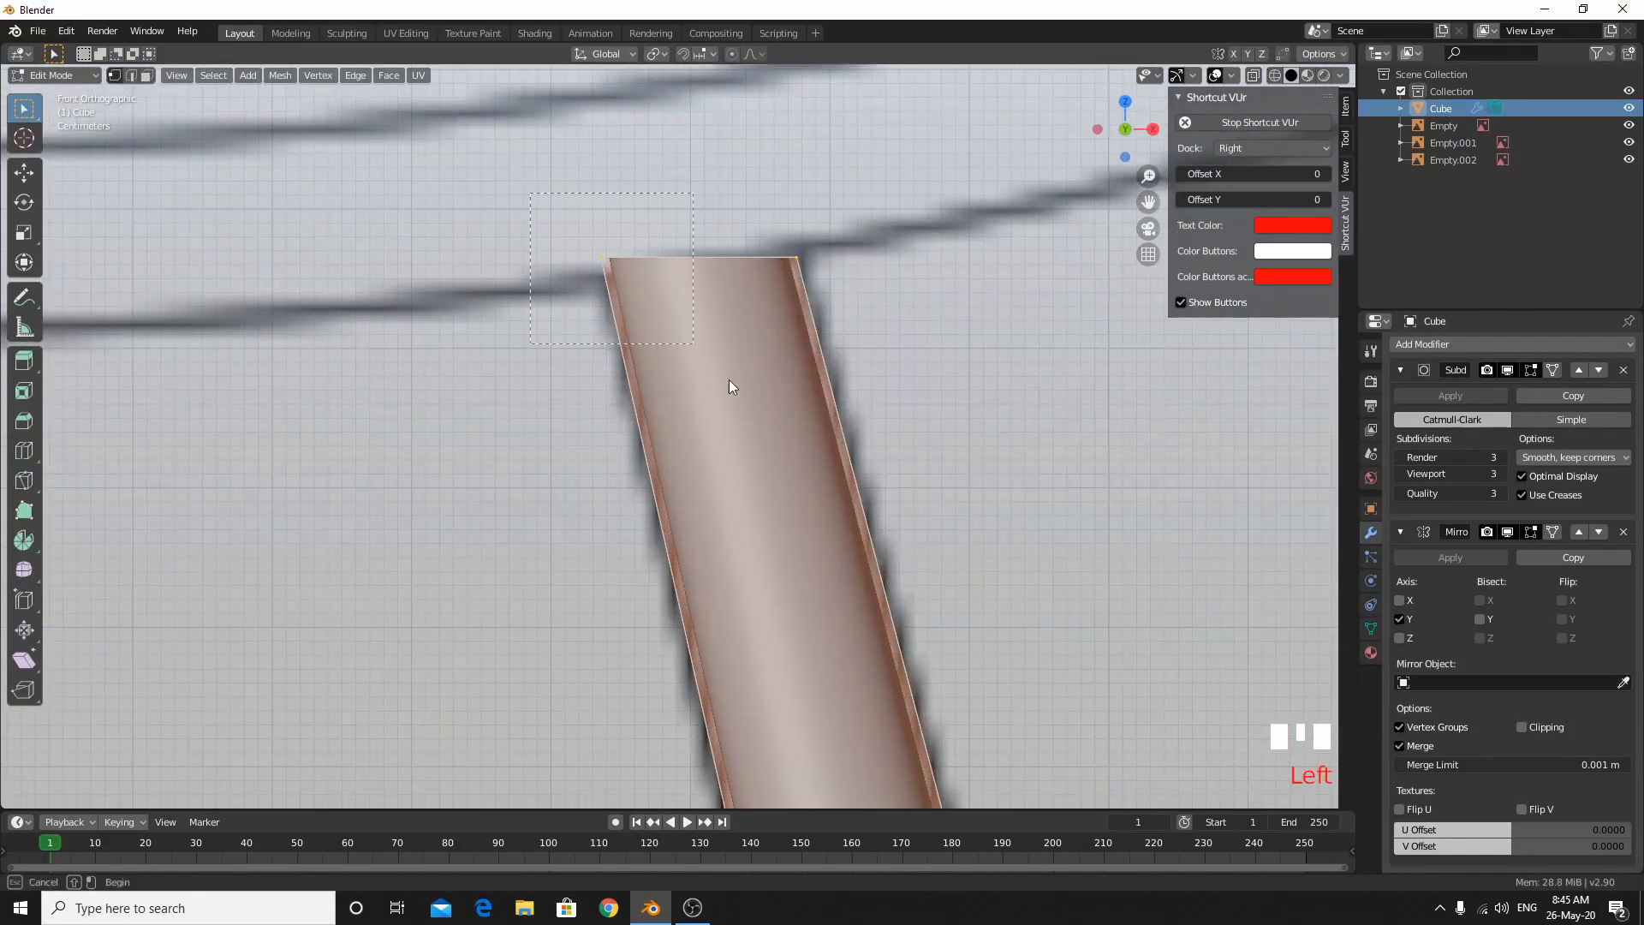
key(alt+z)
click(694, 311)
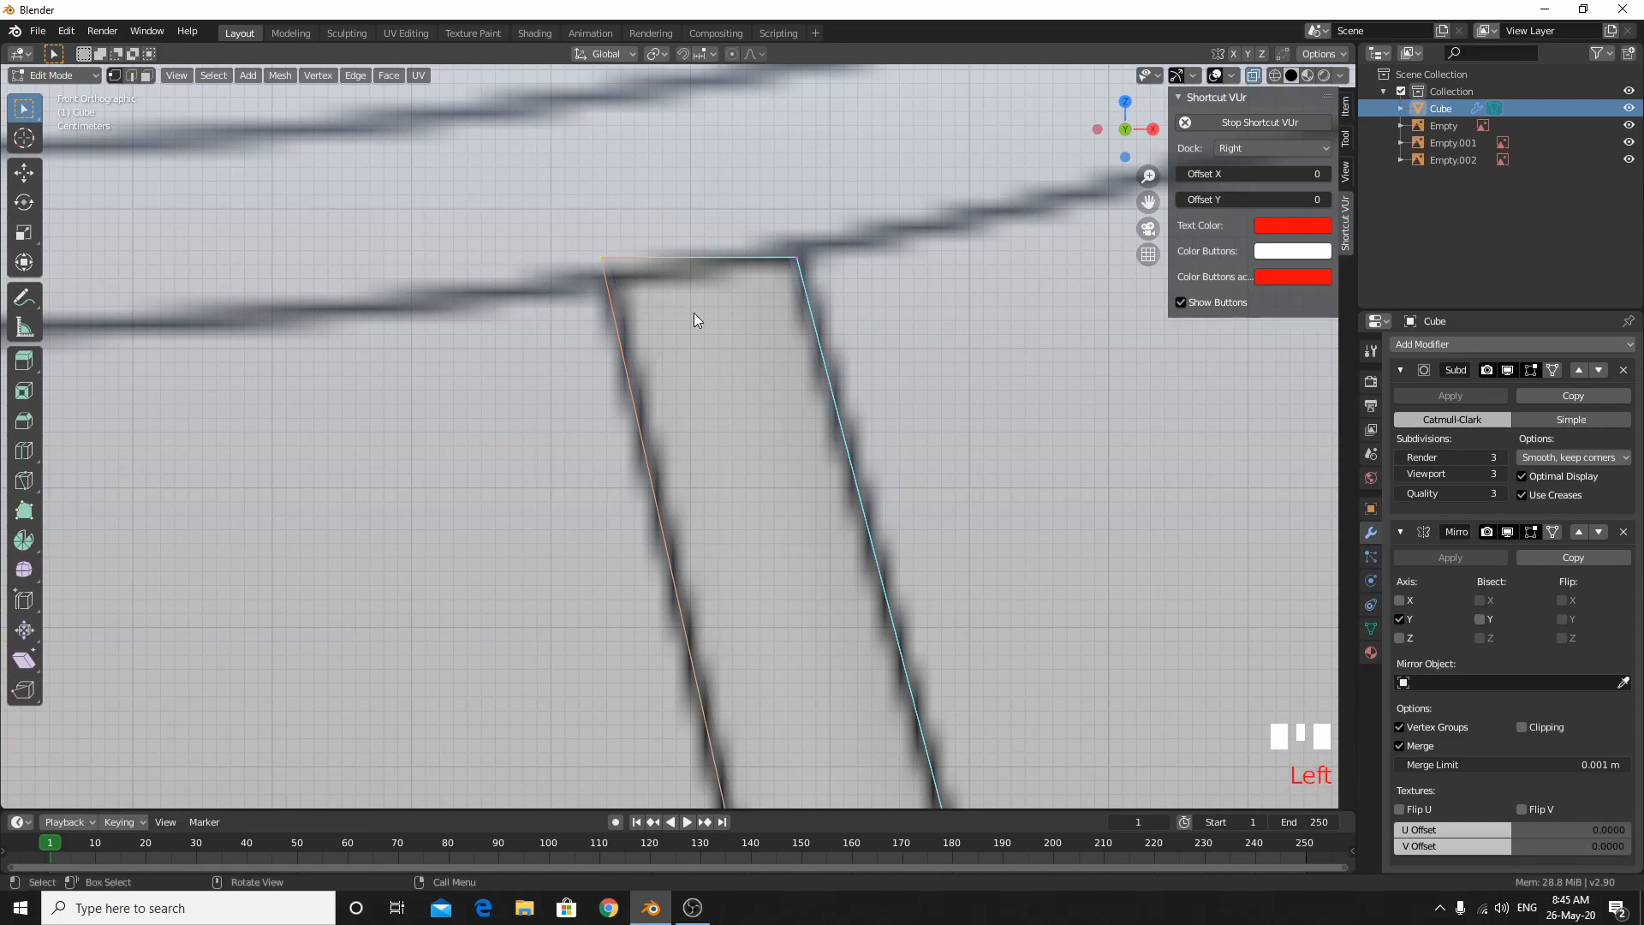
key(alt+z)
key(g)
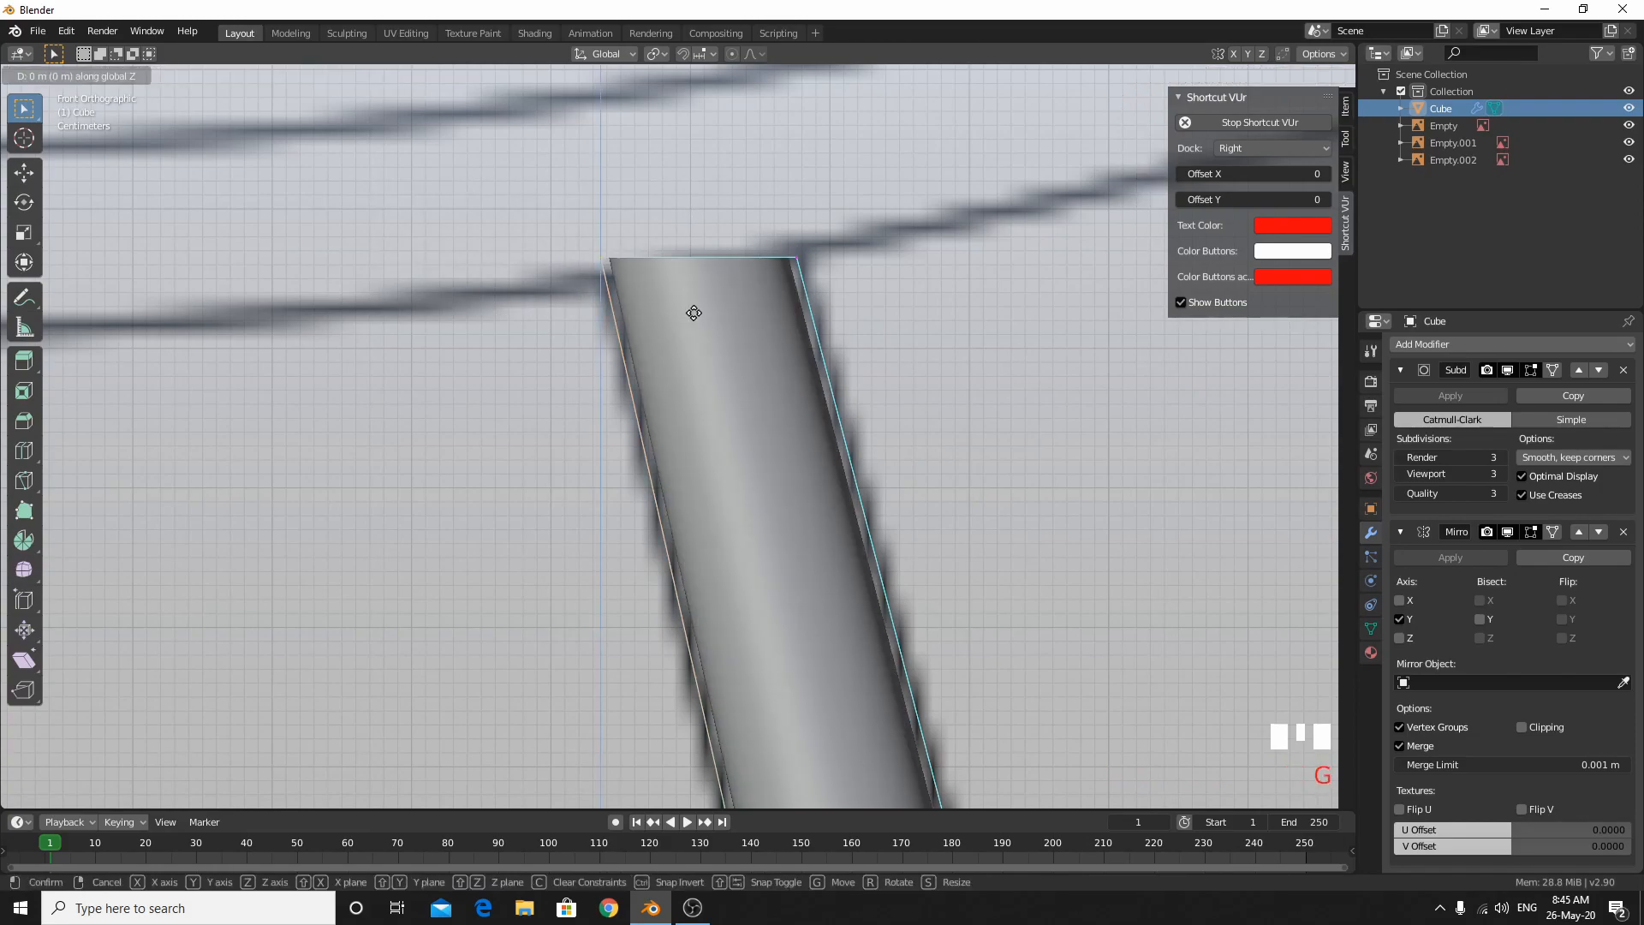
key(z)
click(690, 336)
Enable the X axis in the leg's Mirror modifier to produce four legs.
scroll(692, 339, down, 7)
middle_drag(763, 358, 1005, 474)
click(1424, 600)
In the front view, select the leg's linked mesh and move it along X slightly towards the stool's centre.
scroll(584, 503, down, 6)
key(KP_3)
key(KP_1)
scroll(587, 553, up, 3)
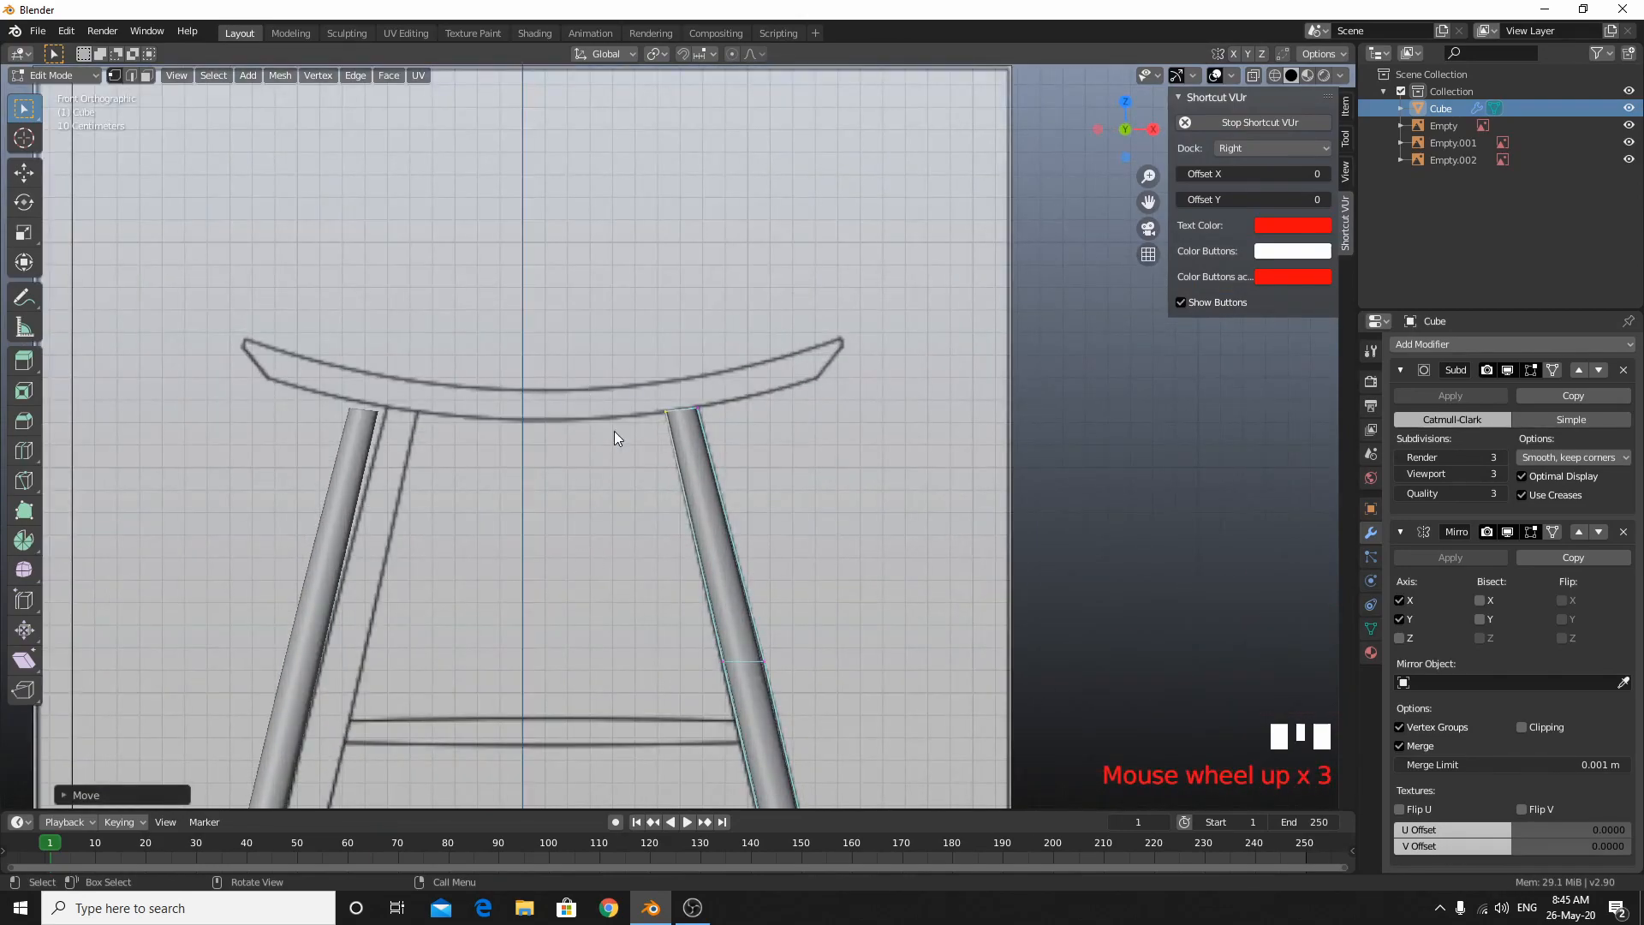
key(l)
scroll(674, 531, down, 2)
shift+middle_drag(671, 527, 691, 462)
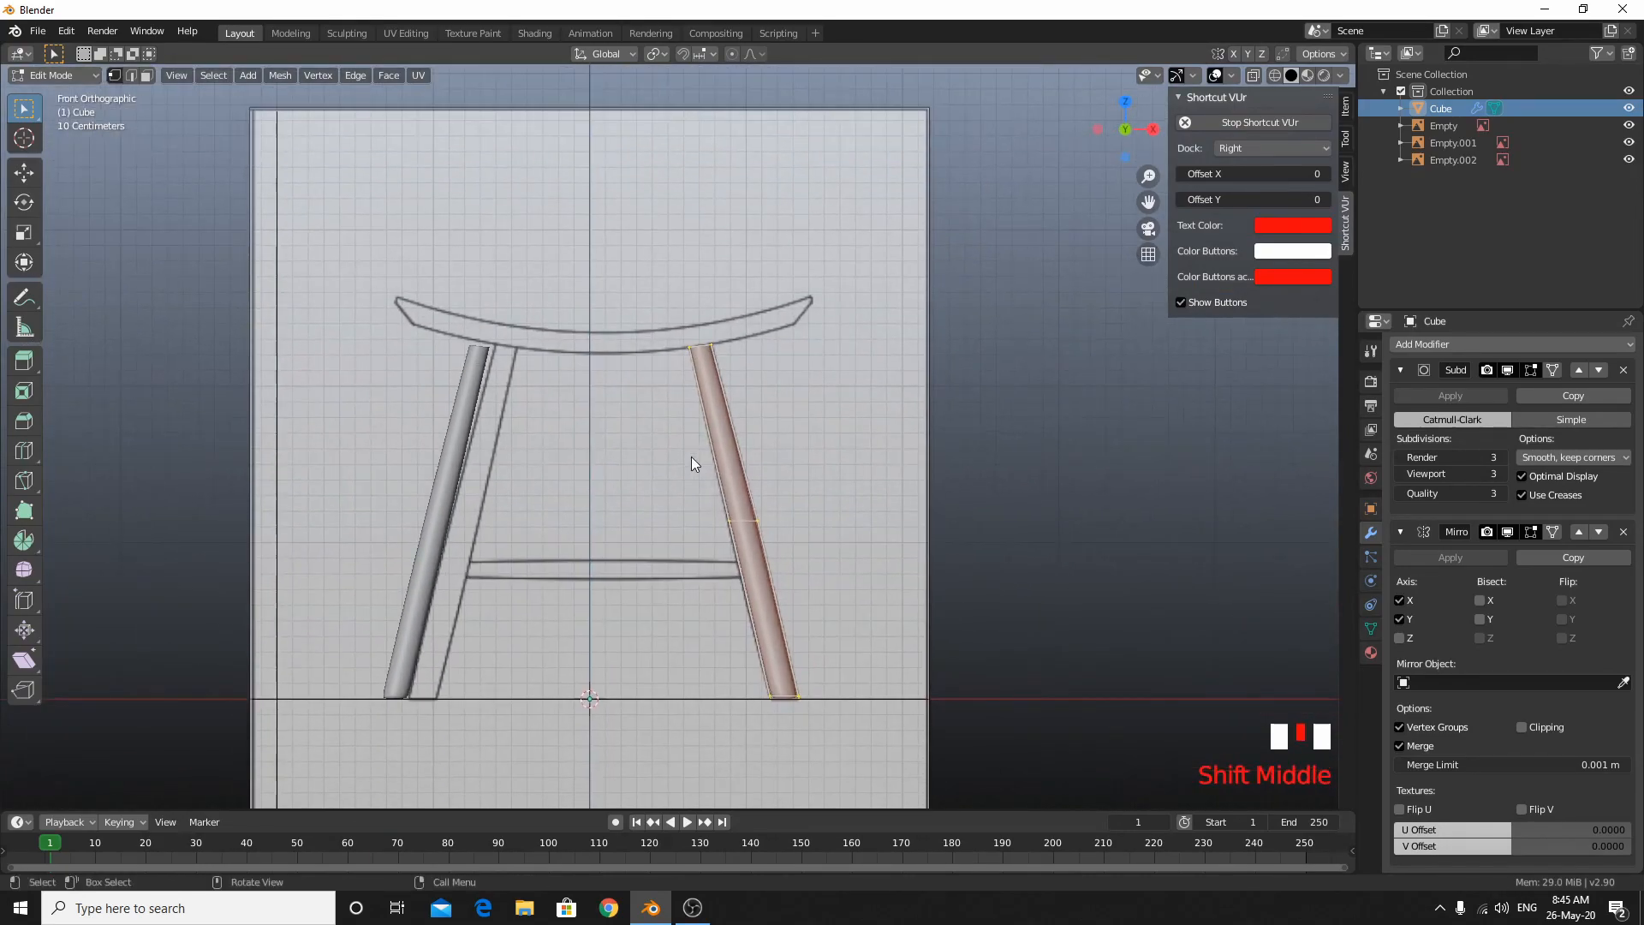
key(g)
key(x)
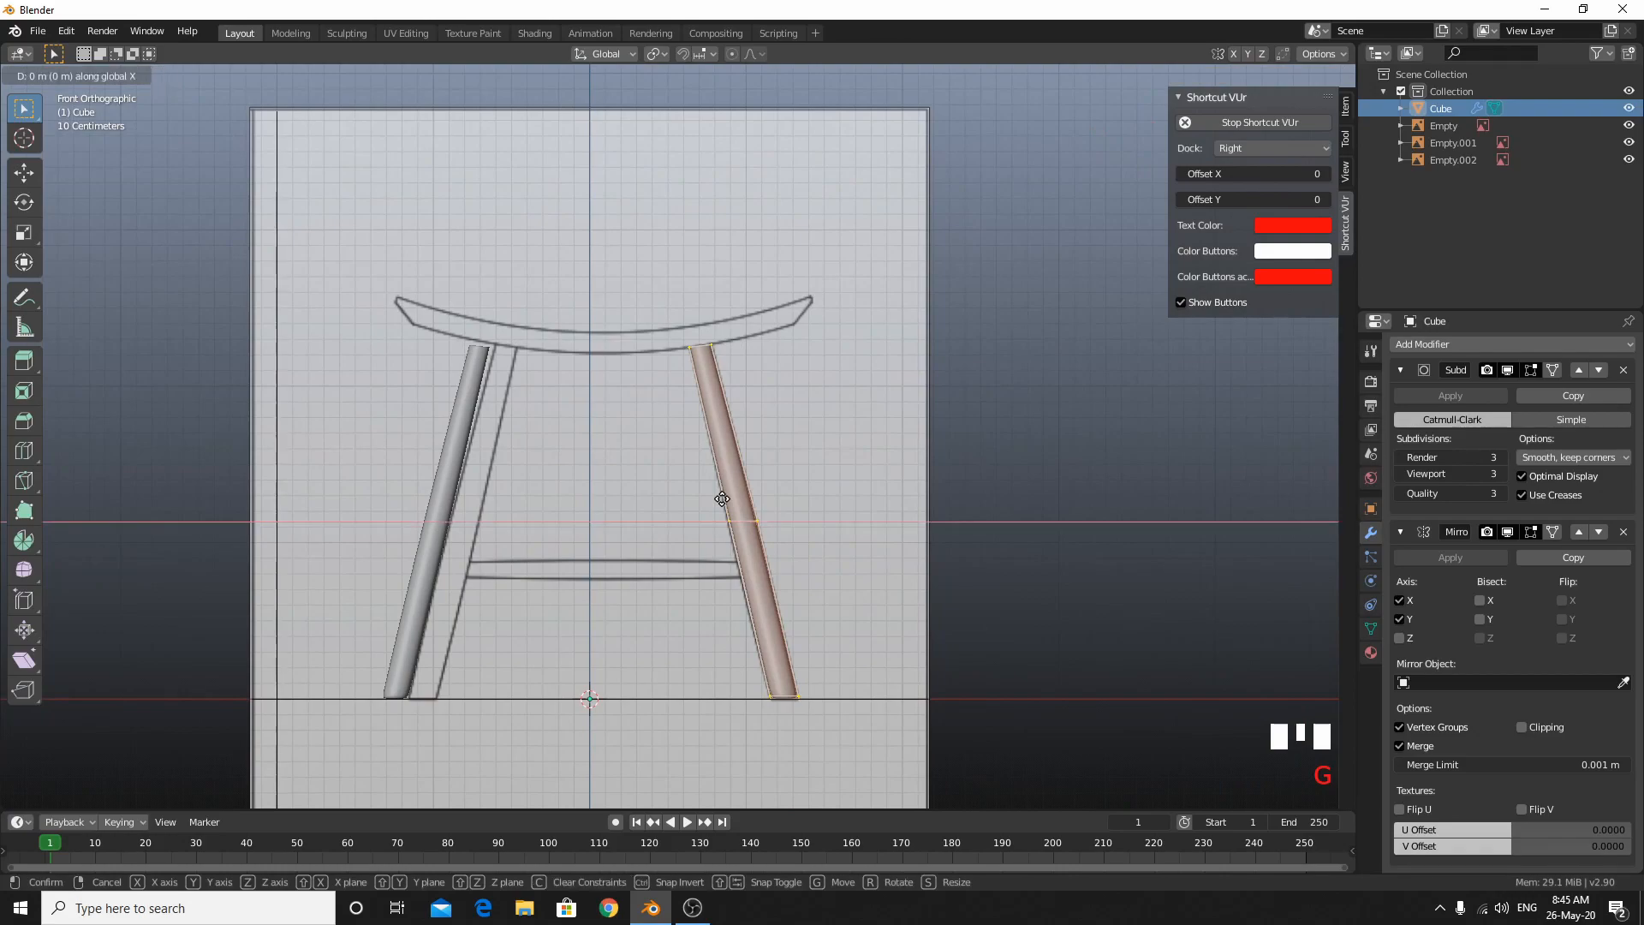
click(709, 495)
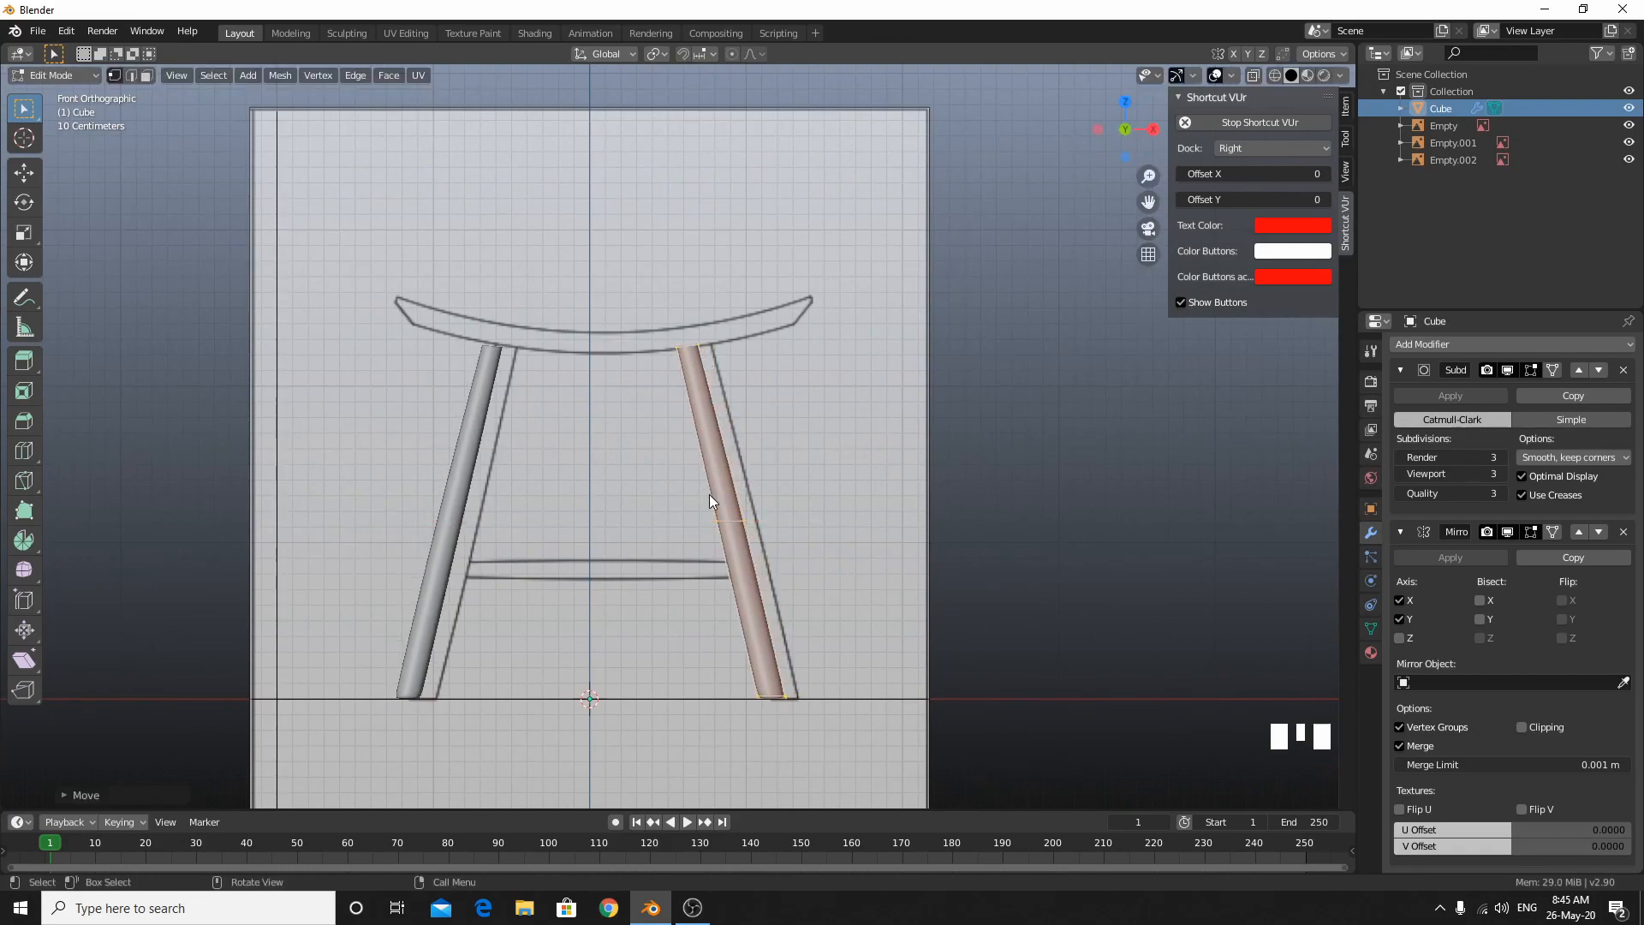
Leave mesh editing and move the leg object along X until the legs match the front reference drawing.
key(Tab)
key(g)
key(x)
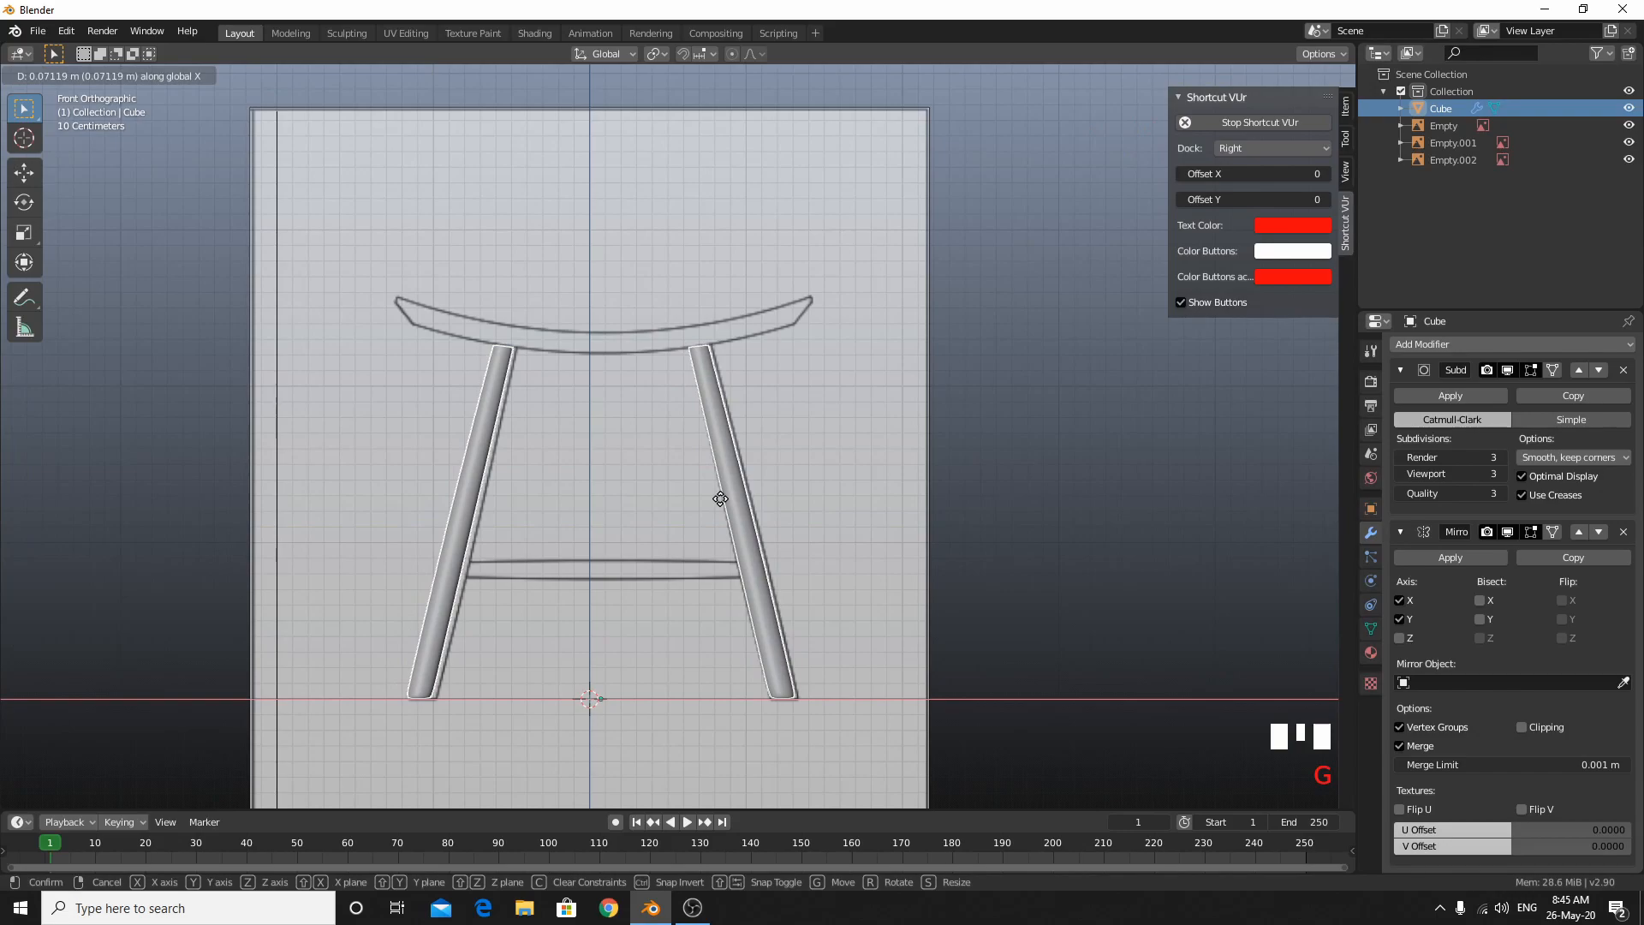
click(723, 496)
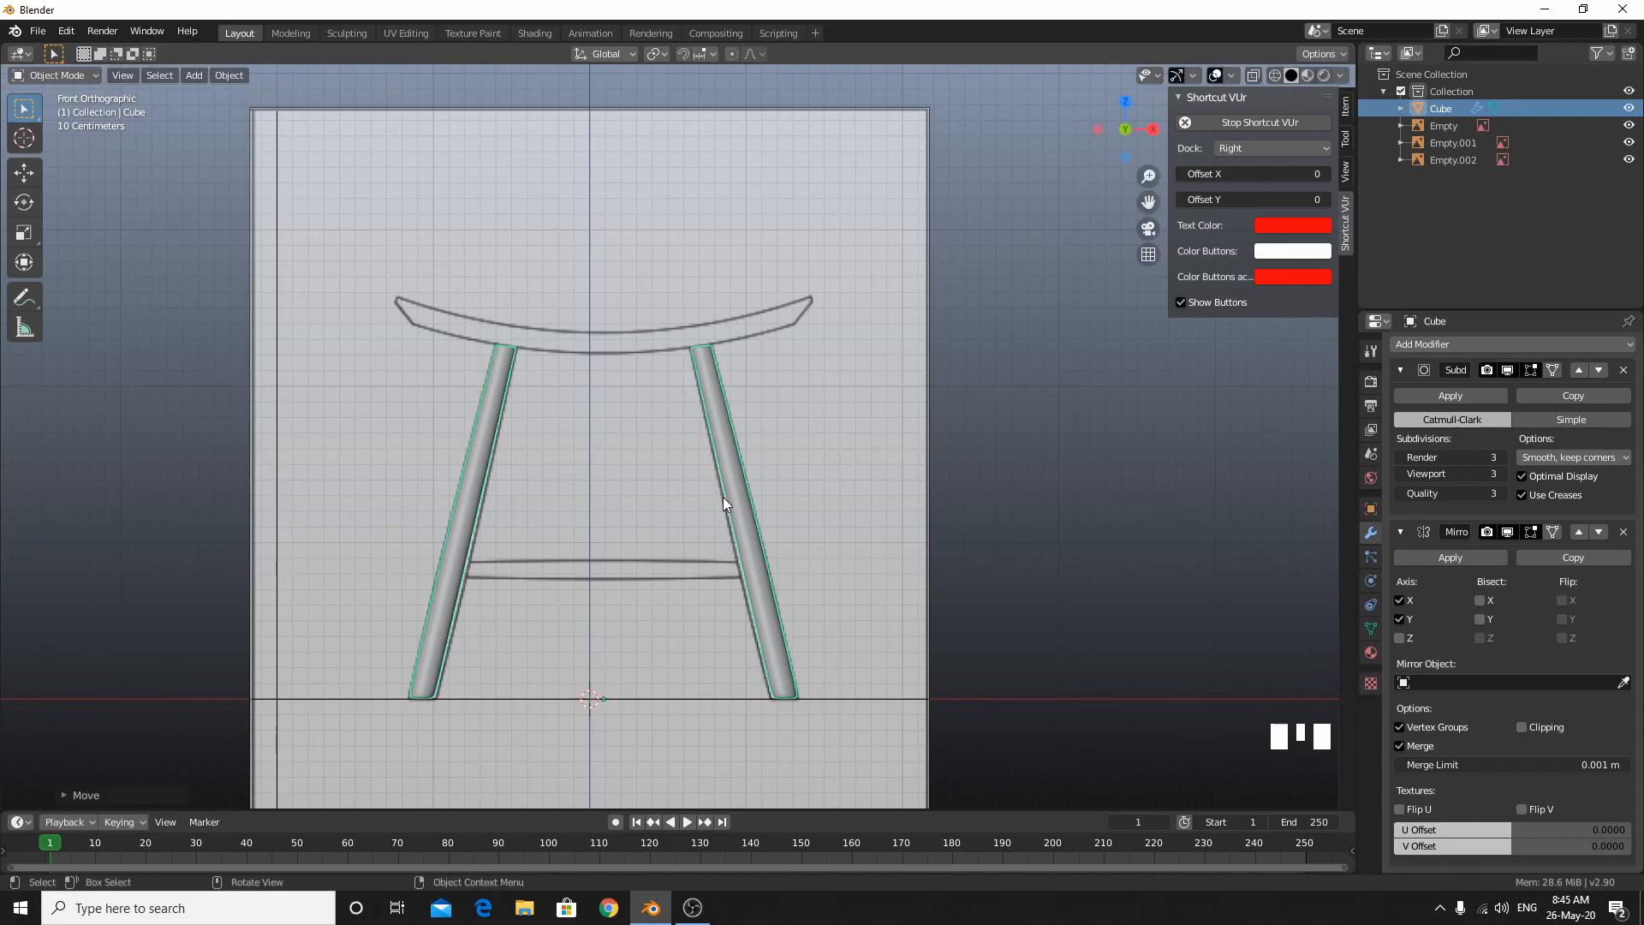
Examine the four mirrored legs against the front, side and top reference images from several angles.
scroll(798, 564, up, 7)
scroll(798, 563, down, 7)
middle_drag(618, 423, 614, 354)
scroll(666, 510, down, 1)
scroll(614, 353, down, 1)
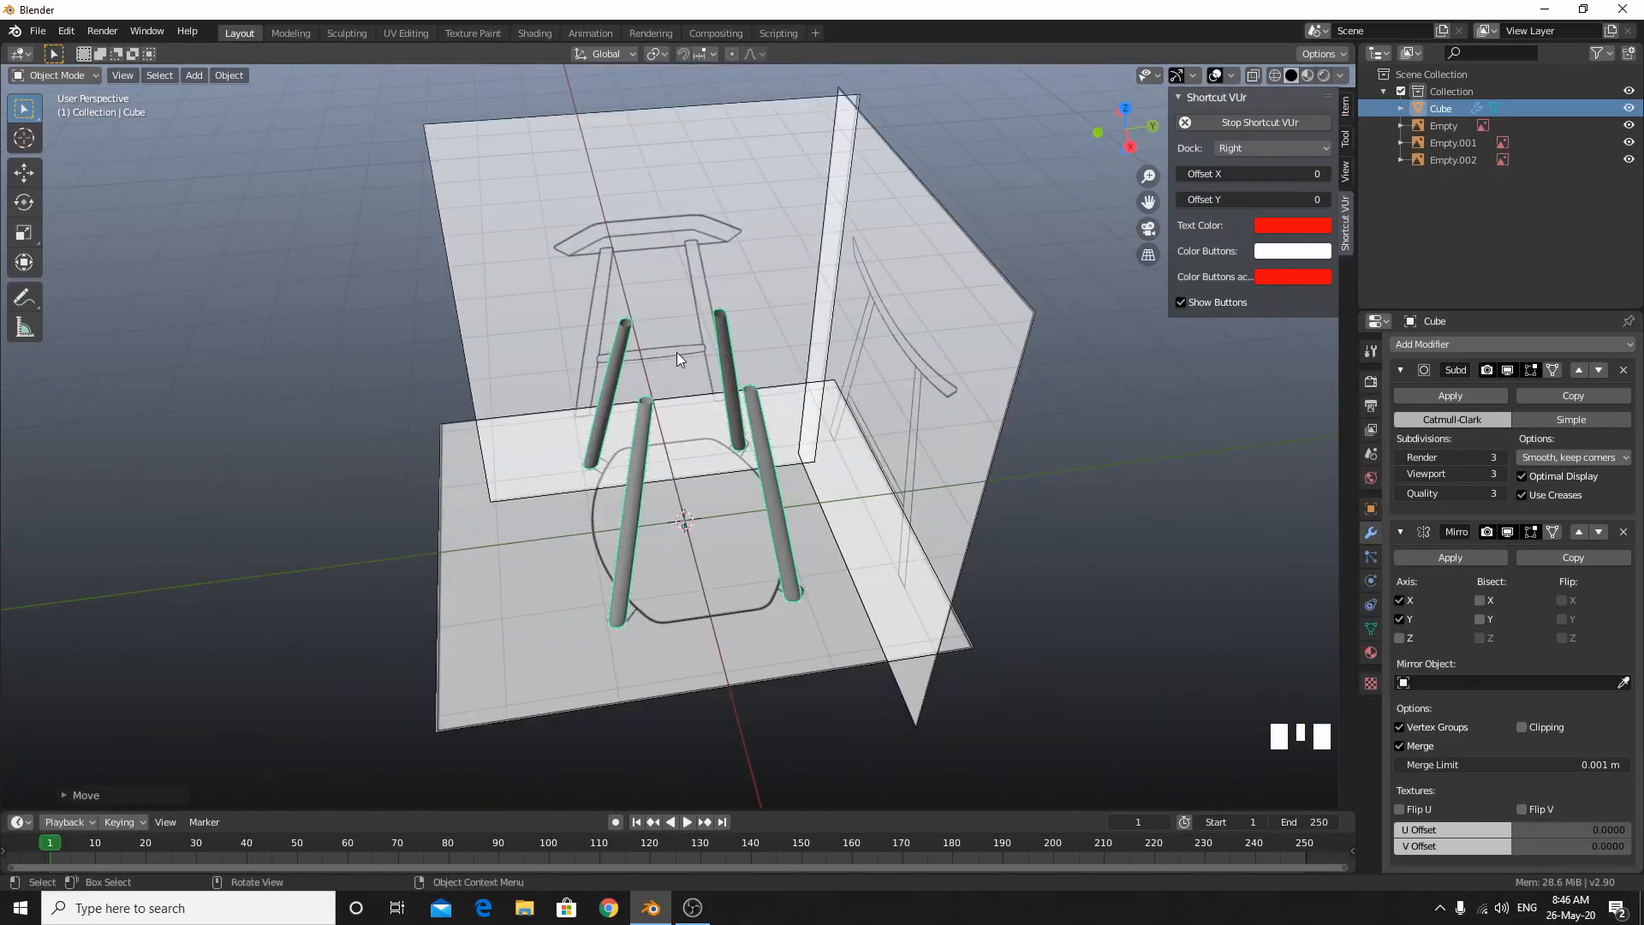
key(KP_3)
scroll(676, 352, up, 8)
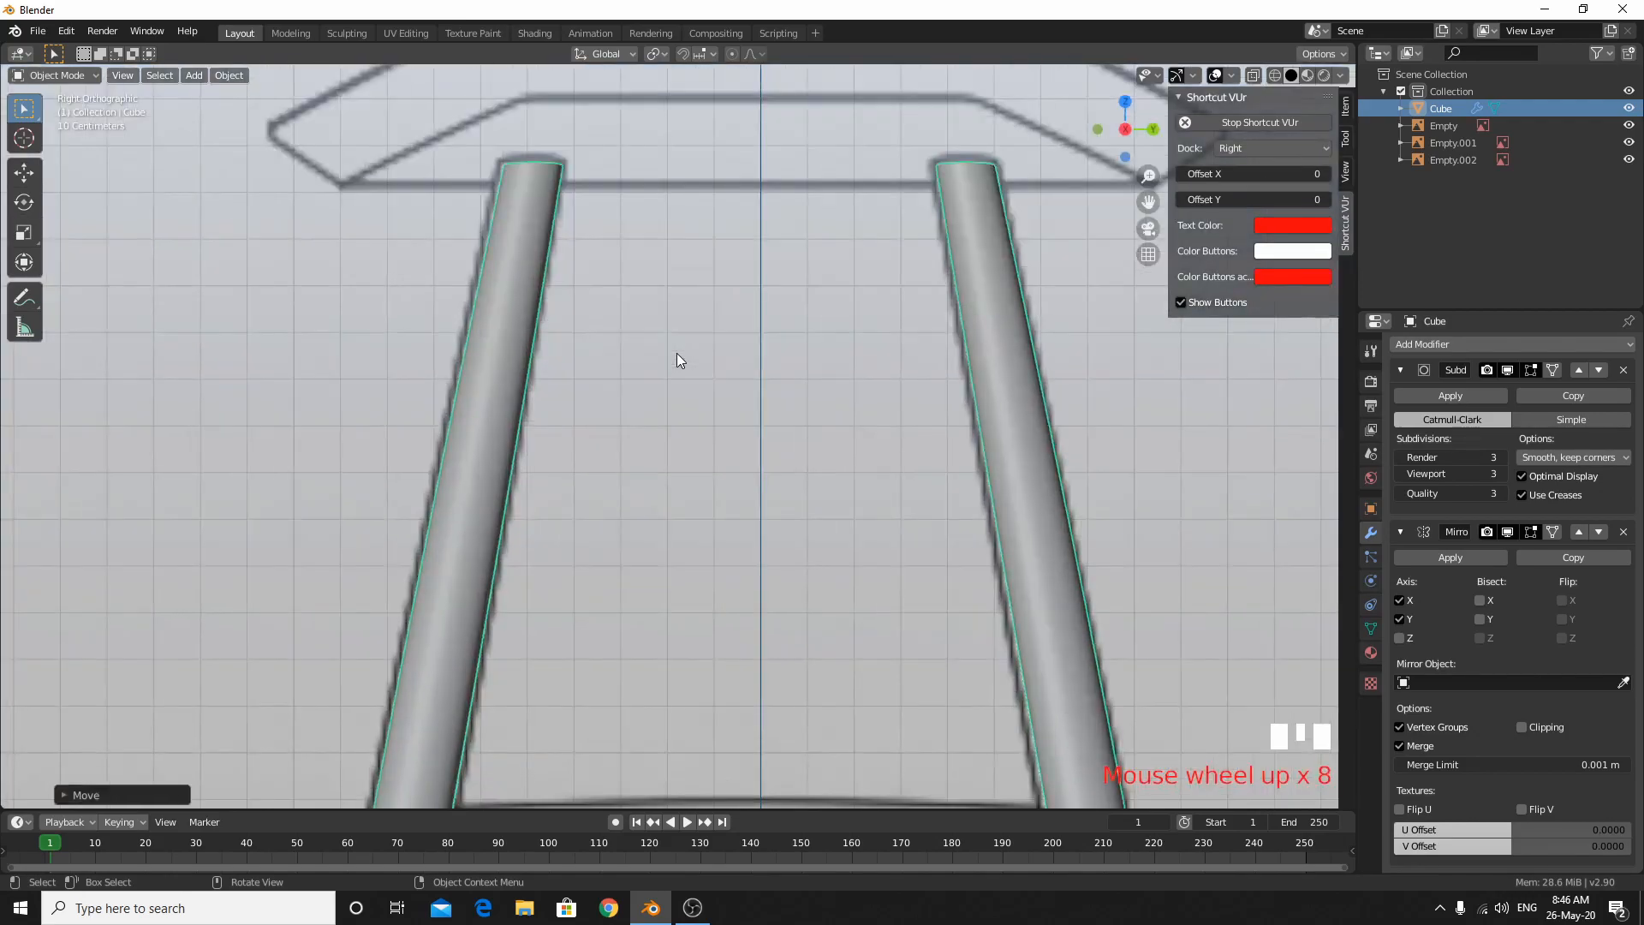
middle_drag(676, 353, 767, 488)
scroll(512, 202, down, 5)
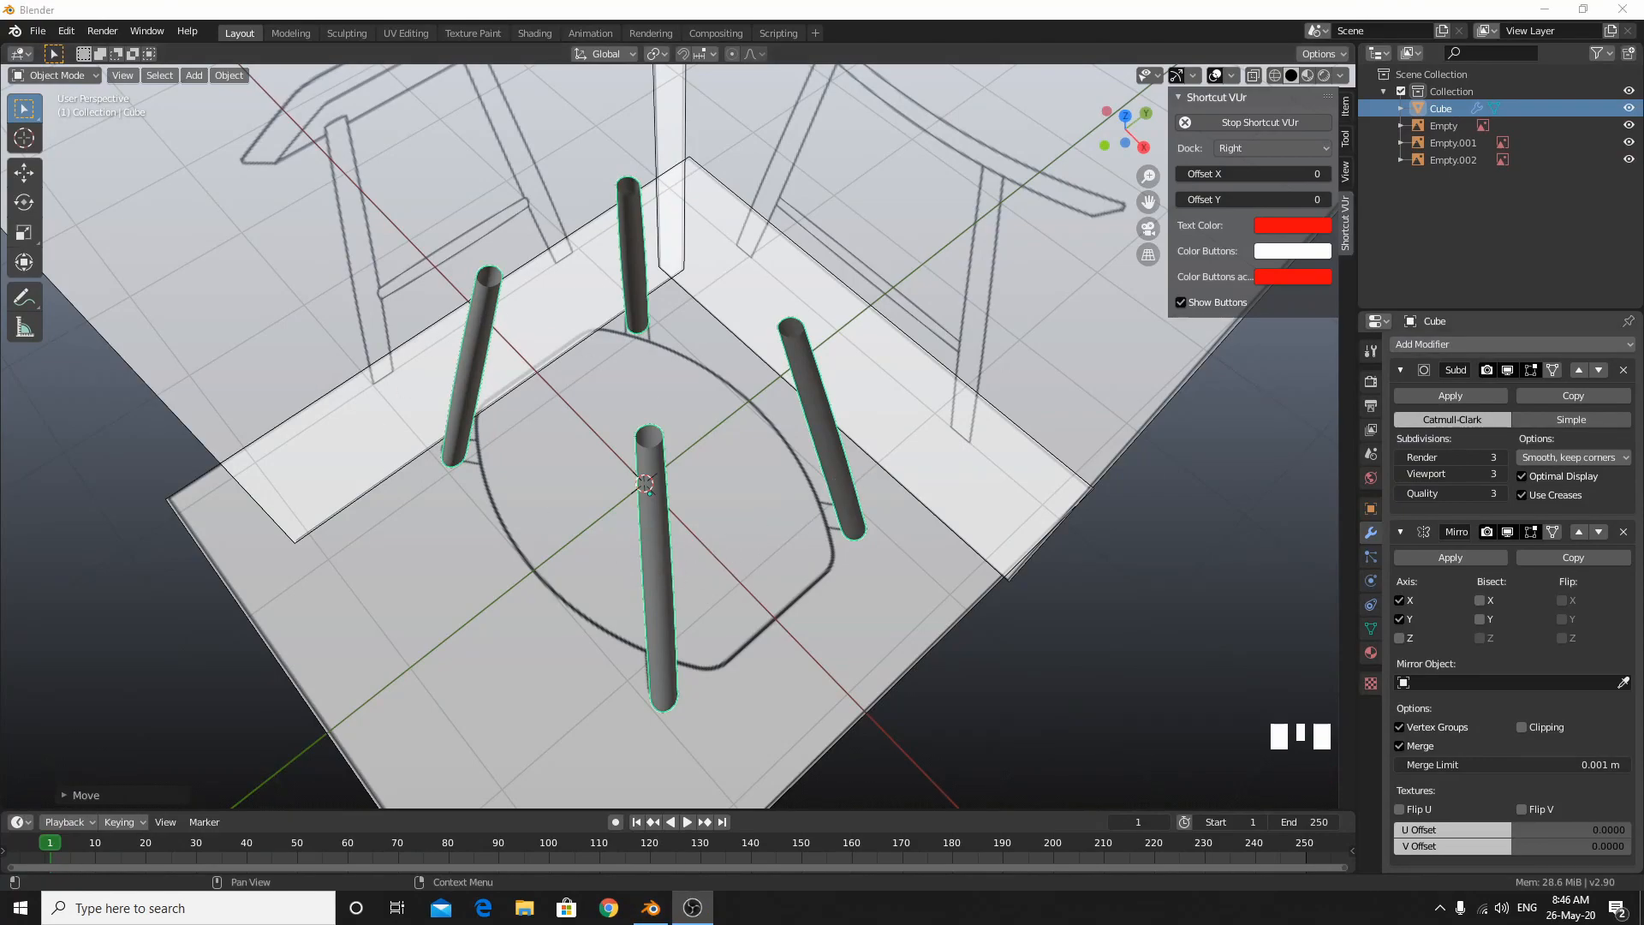
middle_drag(541, 368, 479, 314)
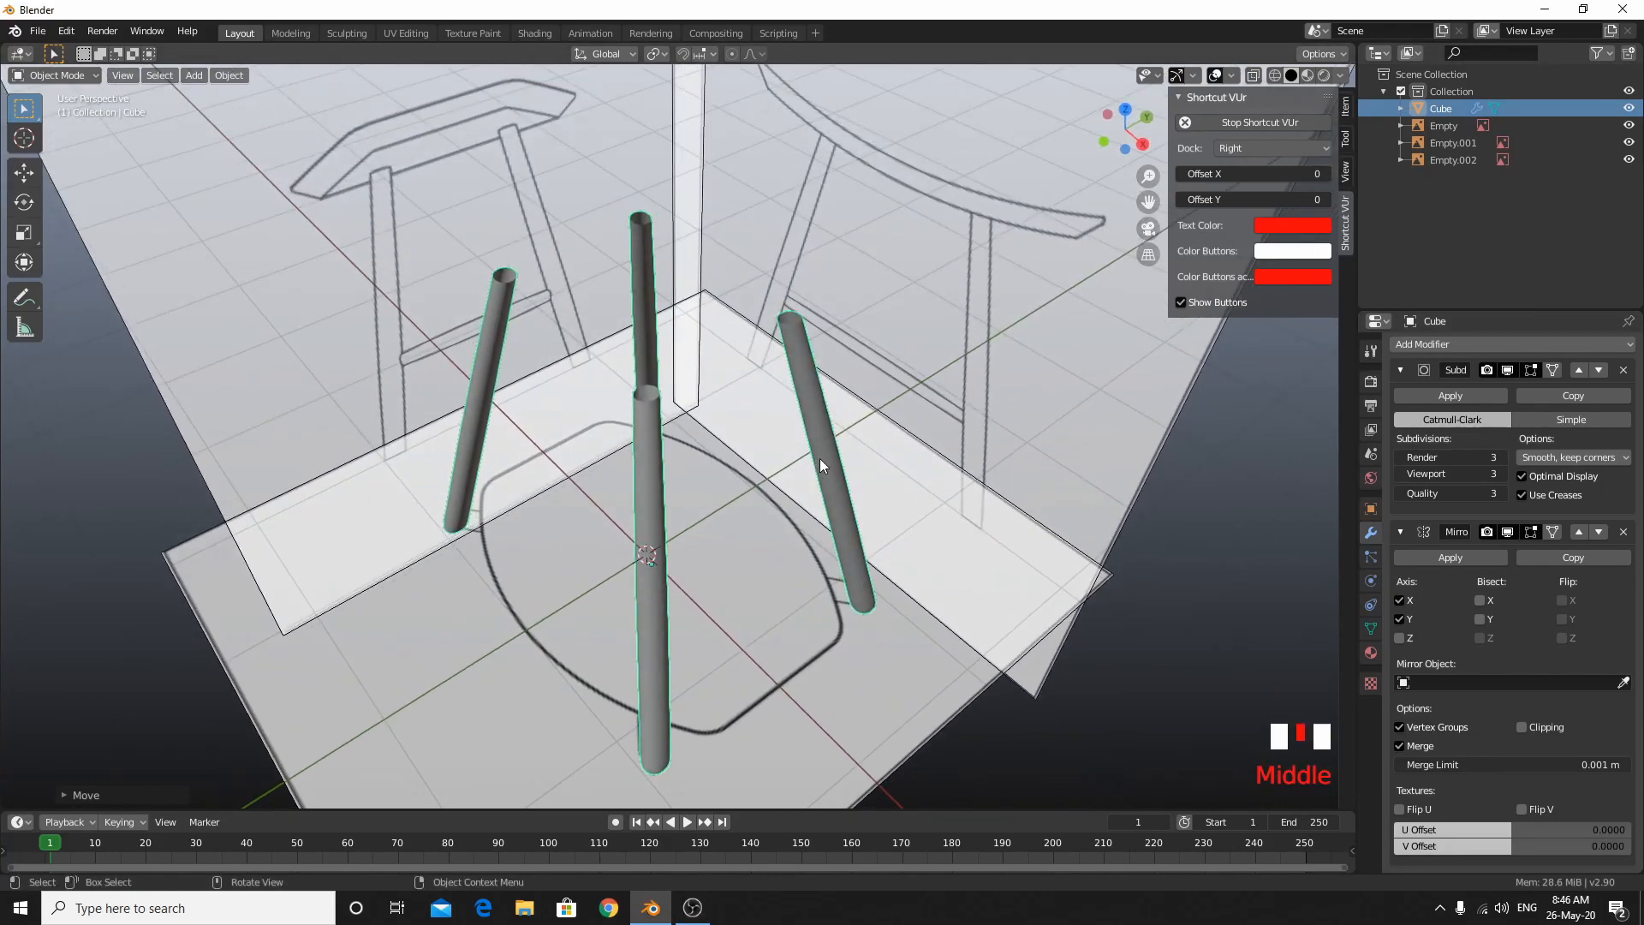
middle_drag(821, 576, 537, 476)
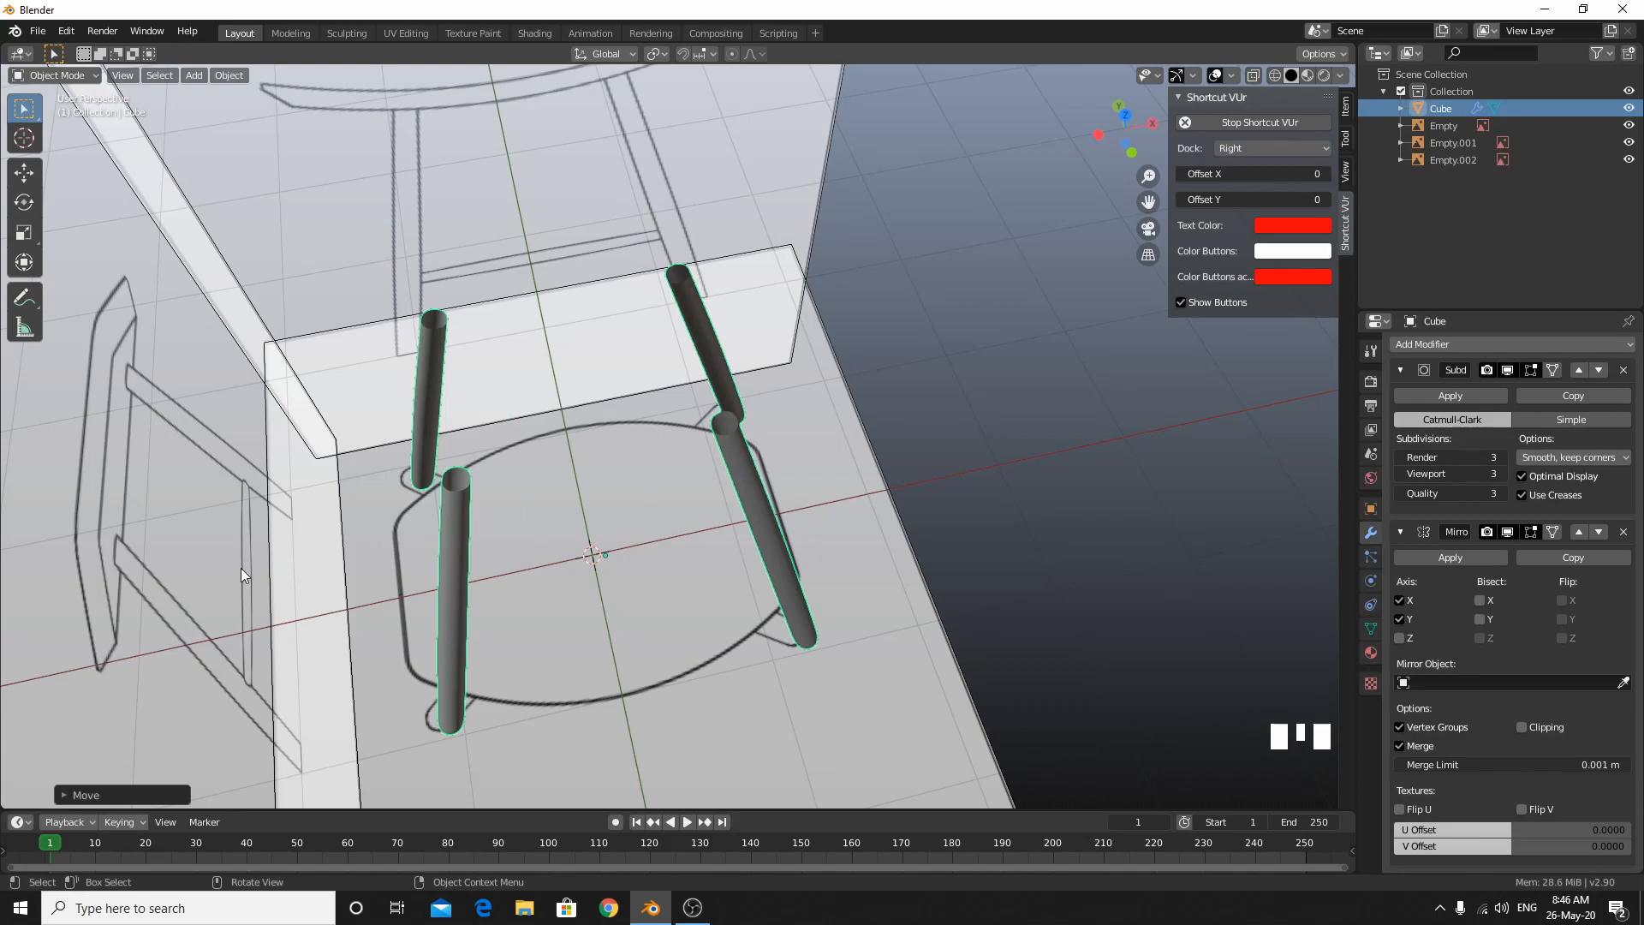
middle_drag(704, 521, 569, 462)
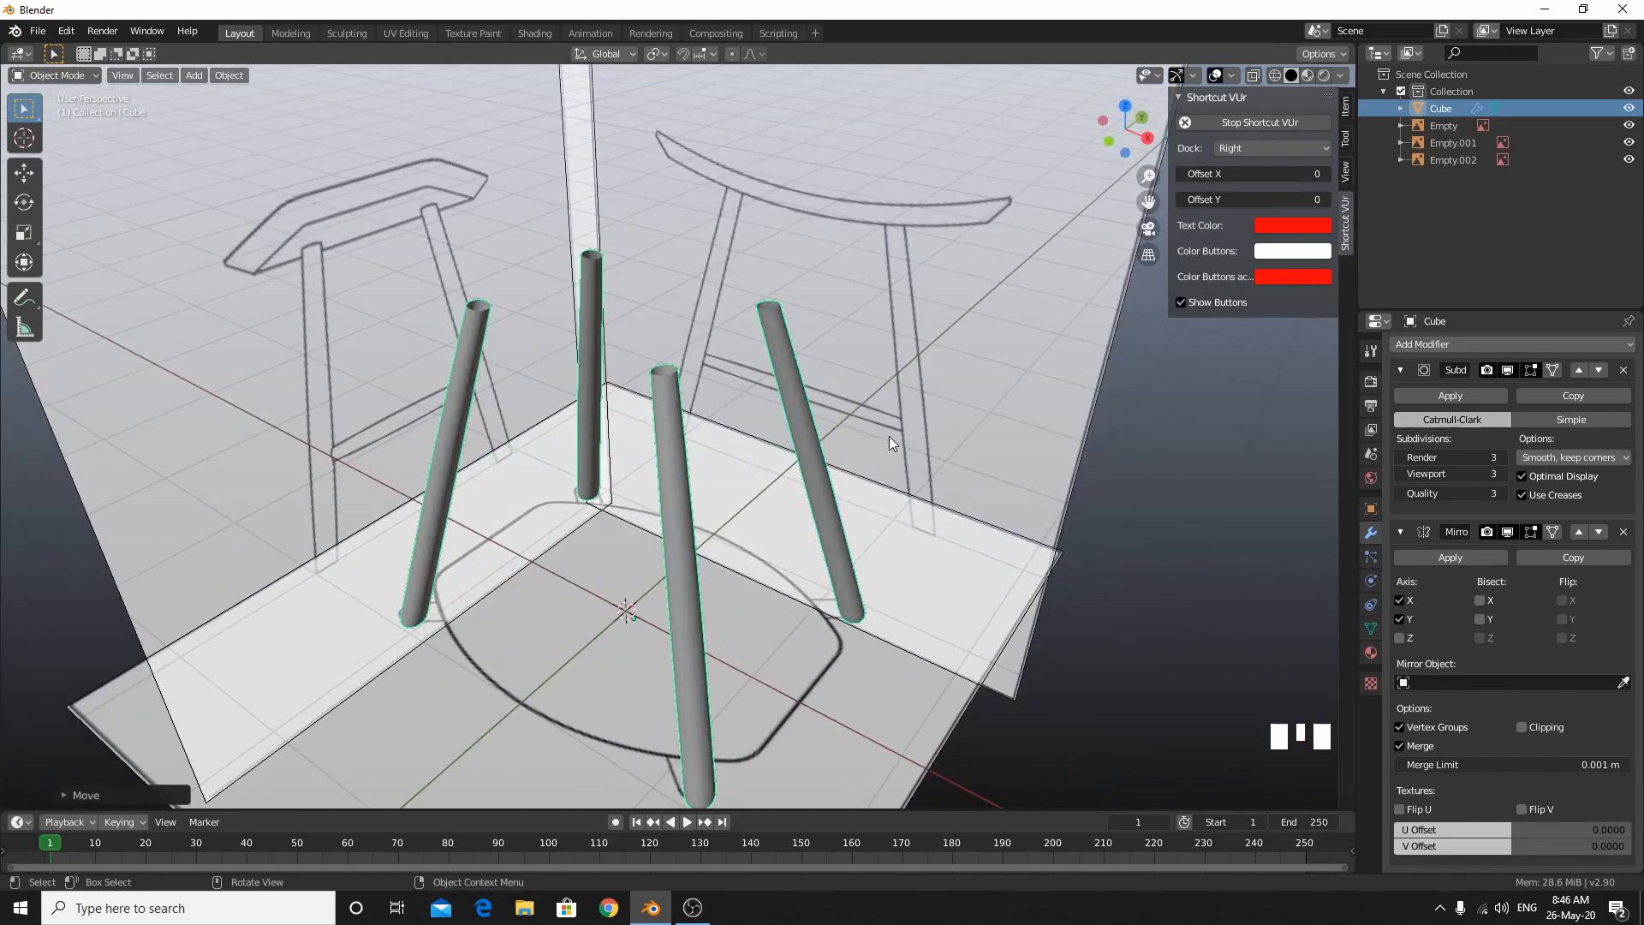
Hide the viewport's sidebar.
key(n)
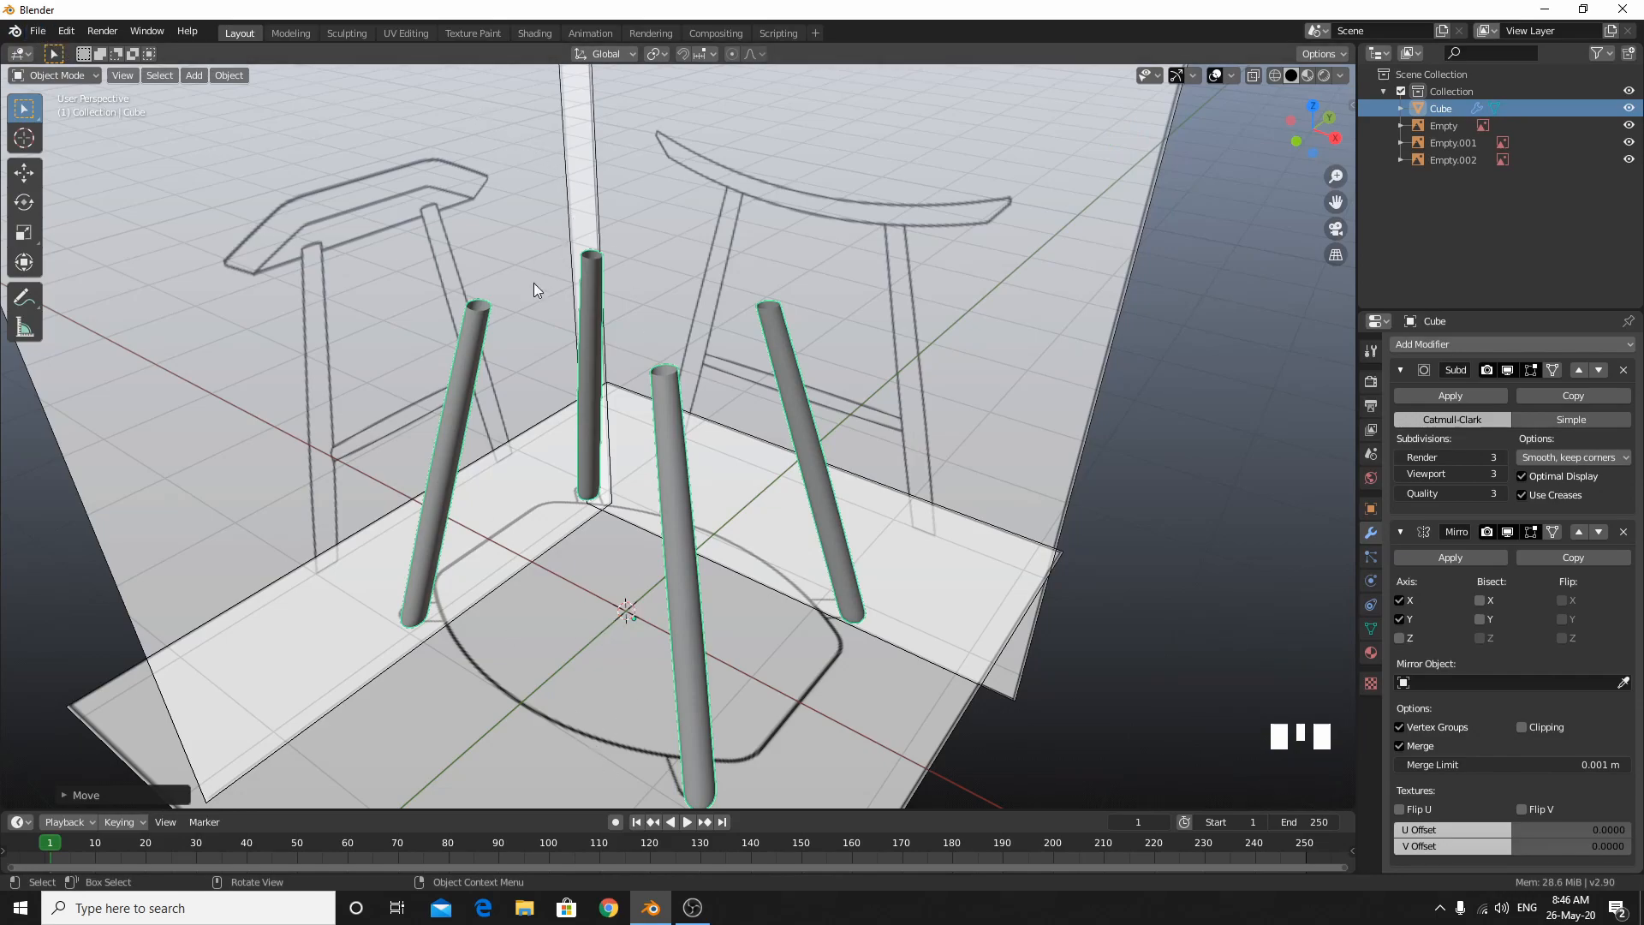
mouse_move(555, 370)
middle_down()
mouse_move(605, 490)
mouse_move(662, 562)
mouse_move(716, 511)
mouse_move(620, 378)
mouse_move(592, 357)
mouse_move(581, 378)
middle_up()
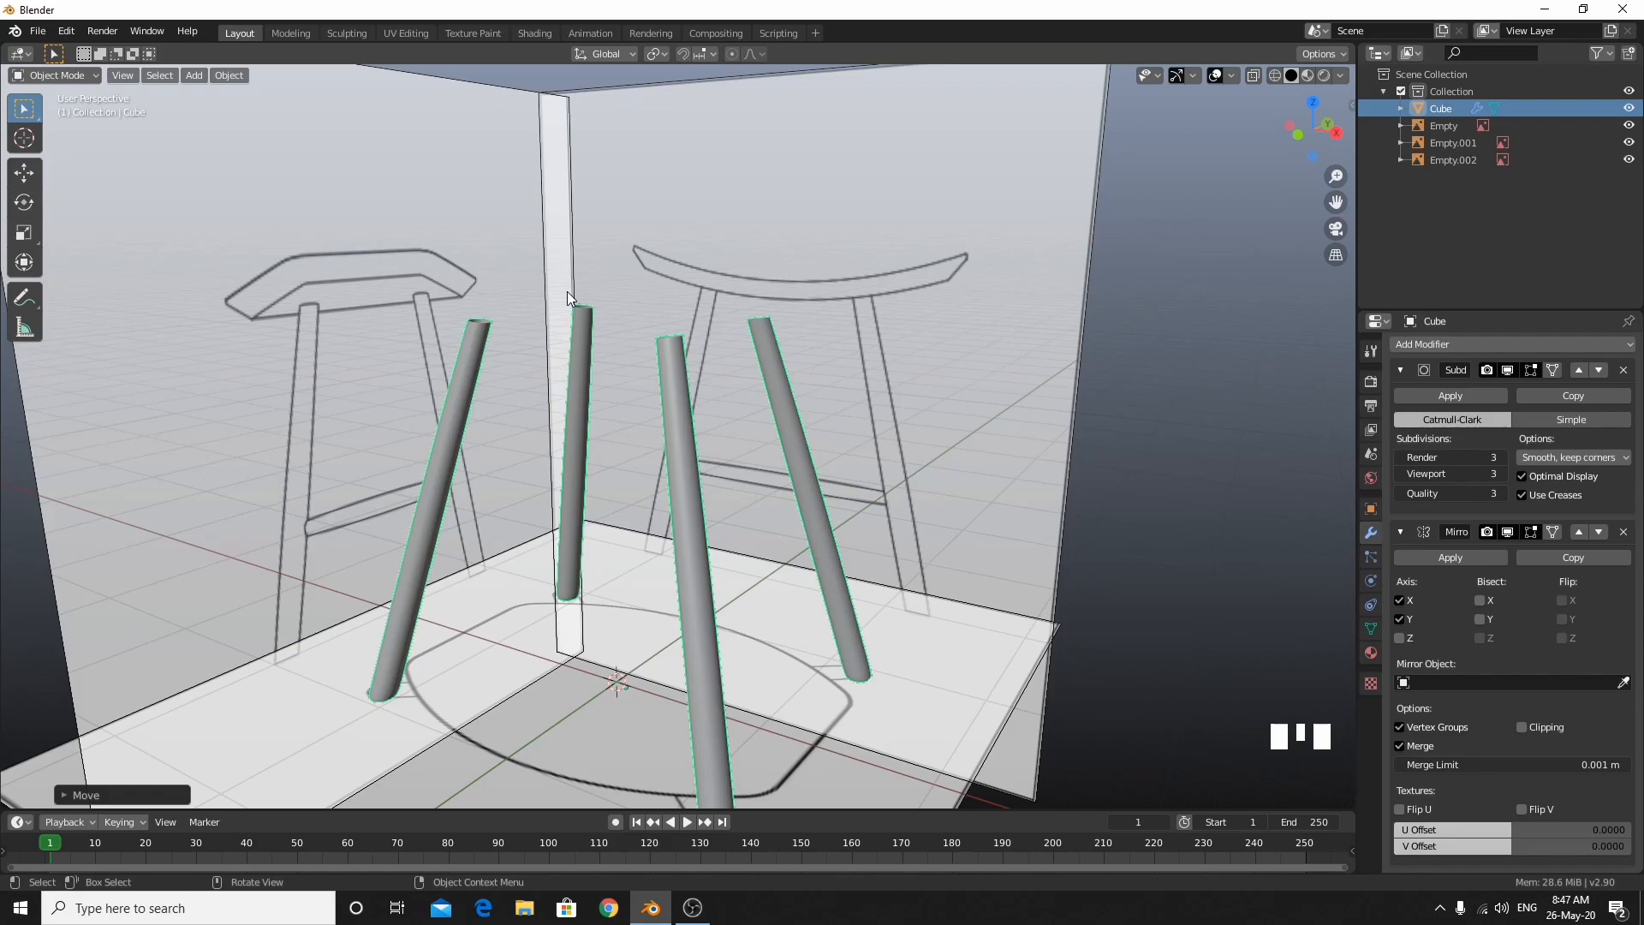
click(38, 31)
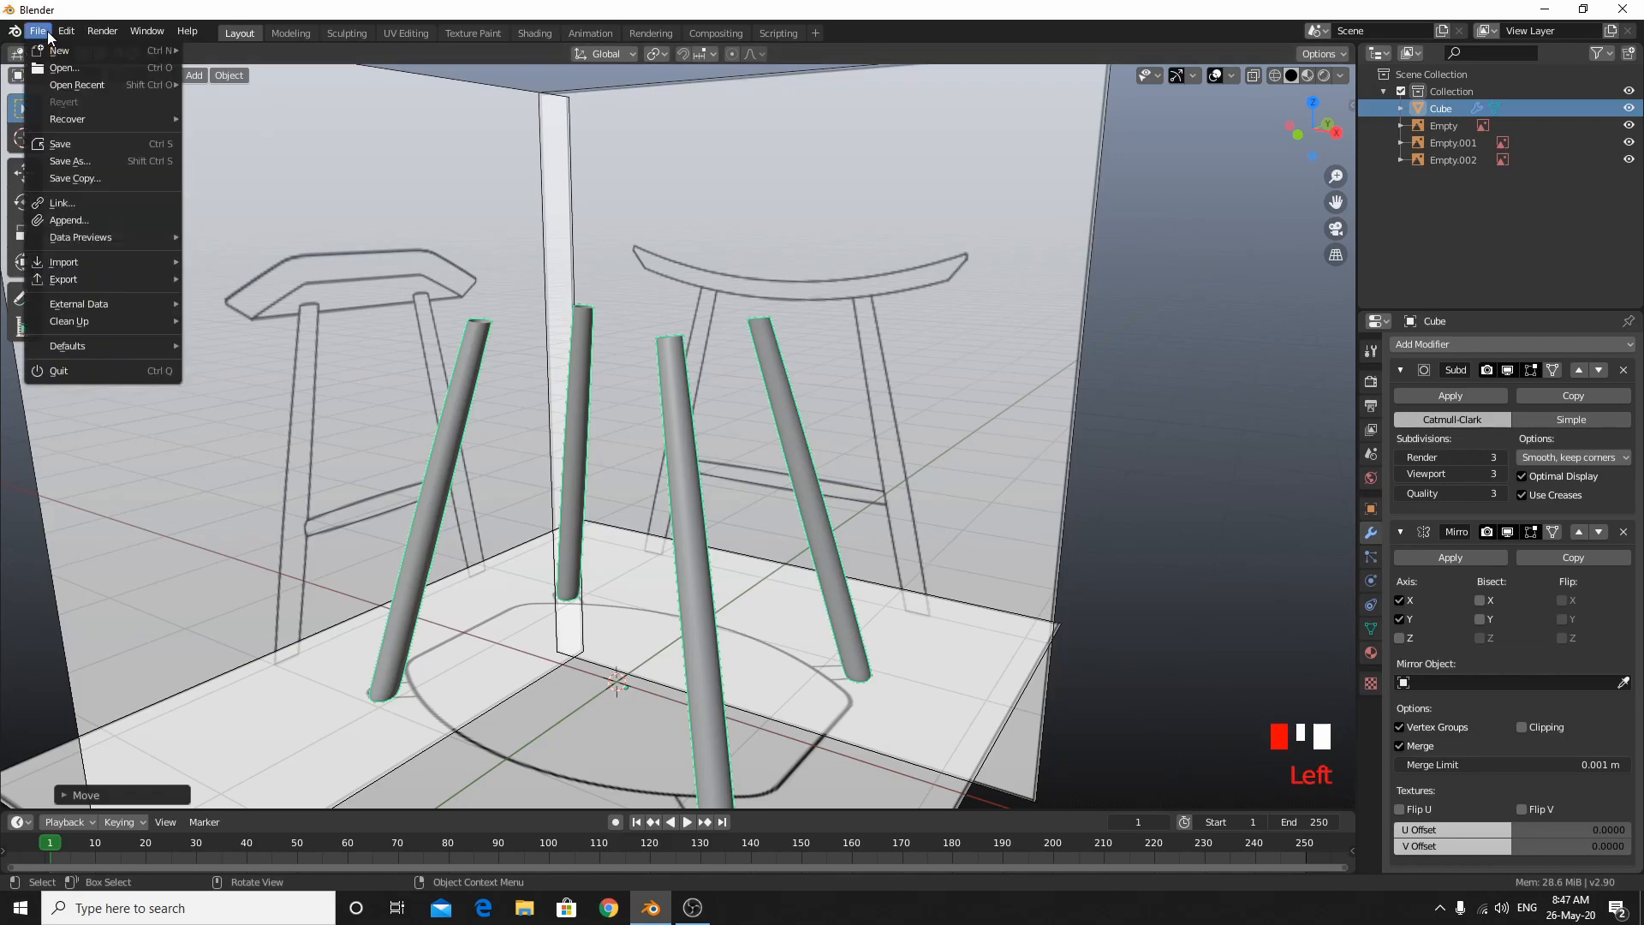
mouse_move(65, 68)
click(39, 38)
click(119, 160)
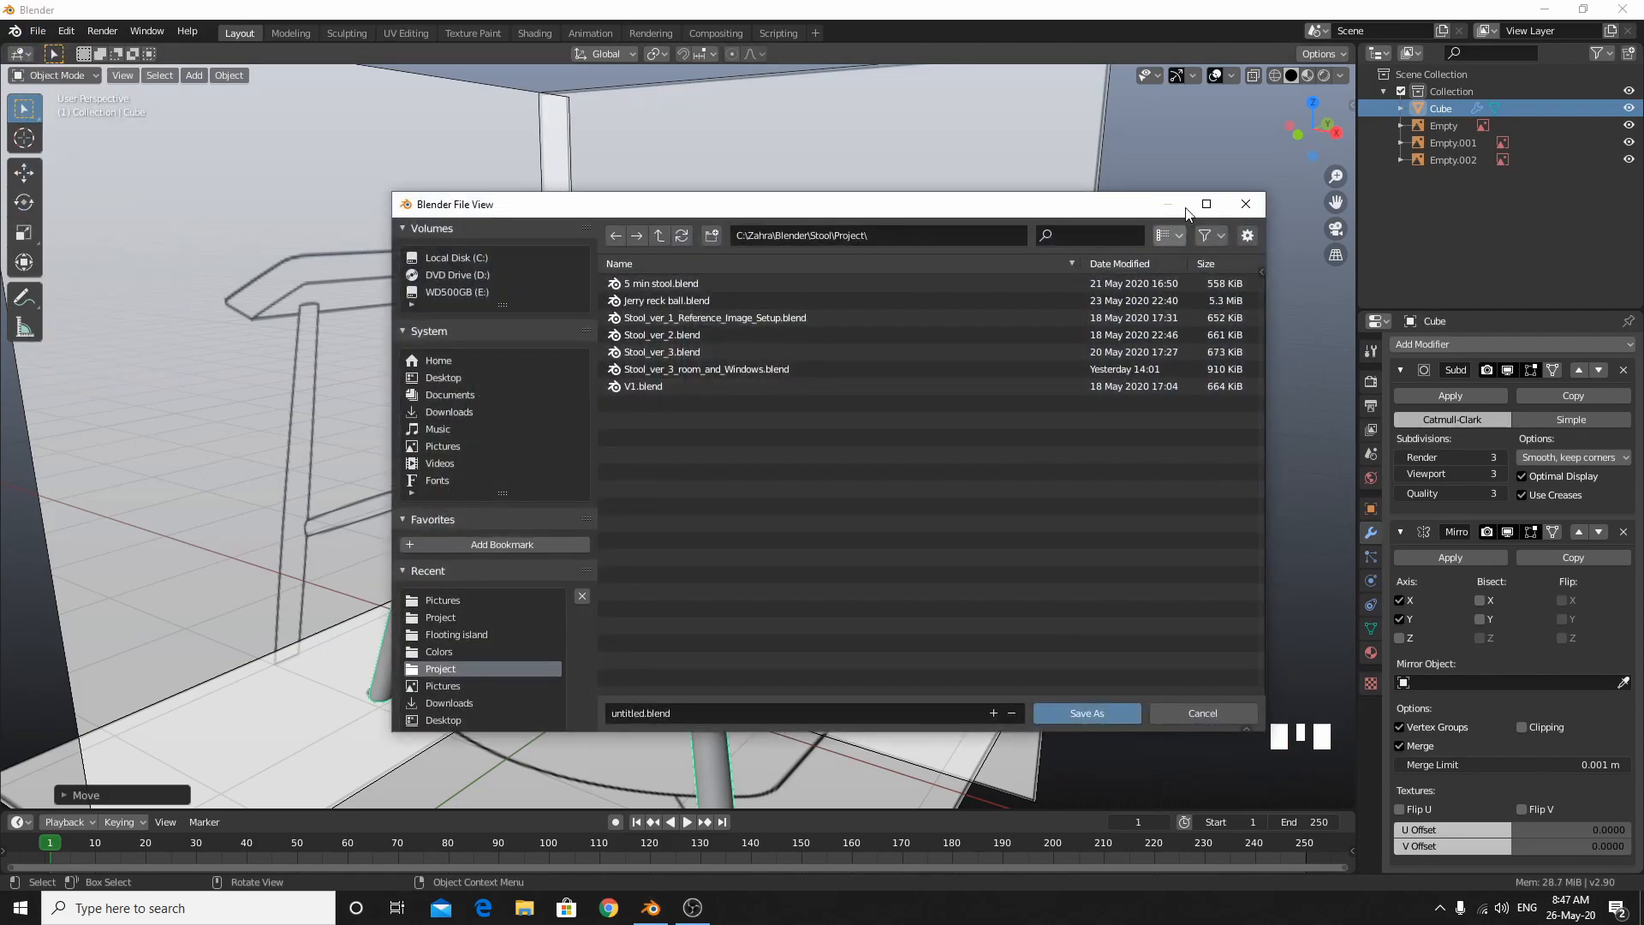
click(1244, 203)
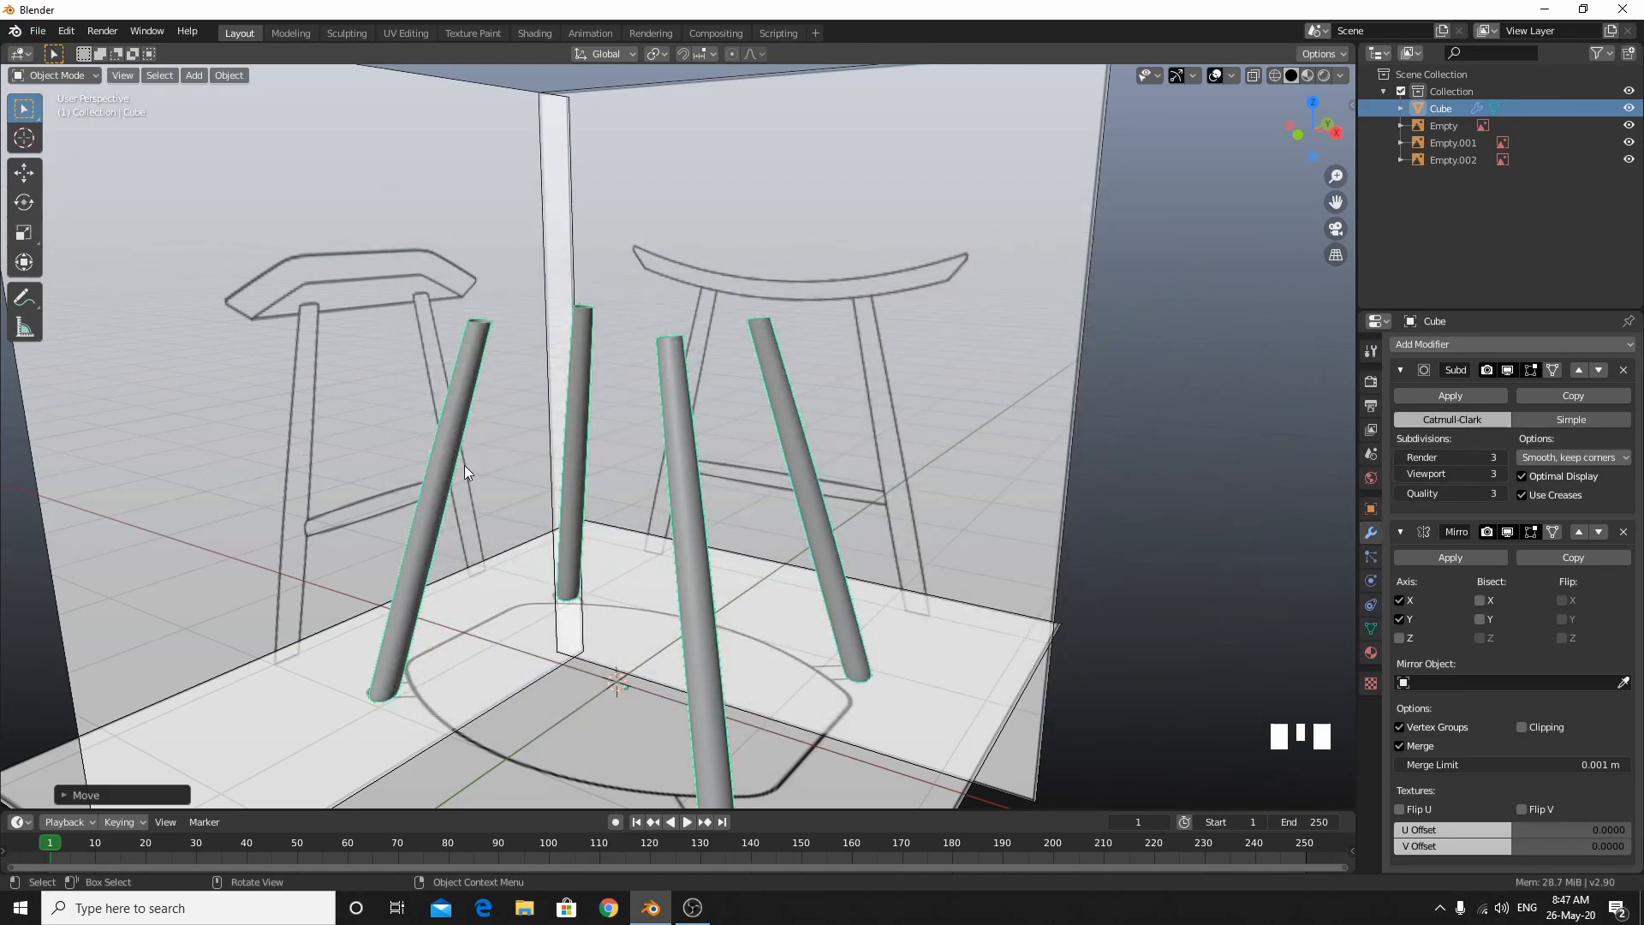
Add a cube mesh in the side view for the crossbar between the legs.
key(KP_2)
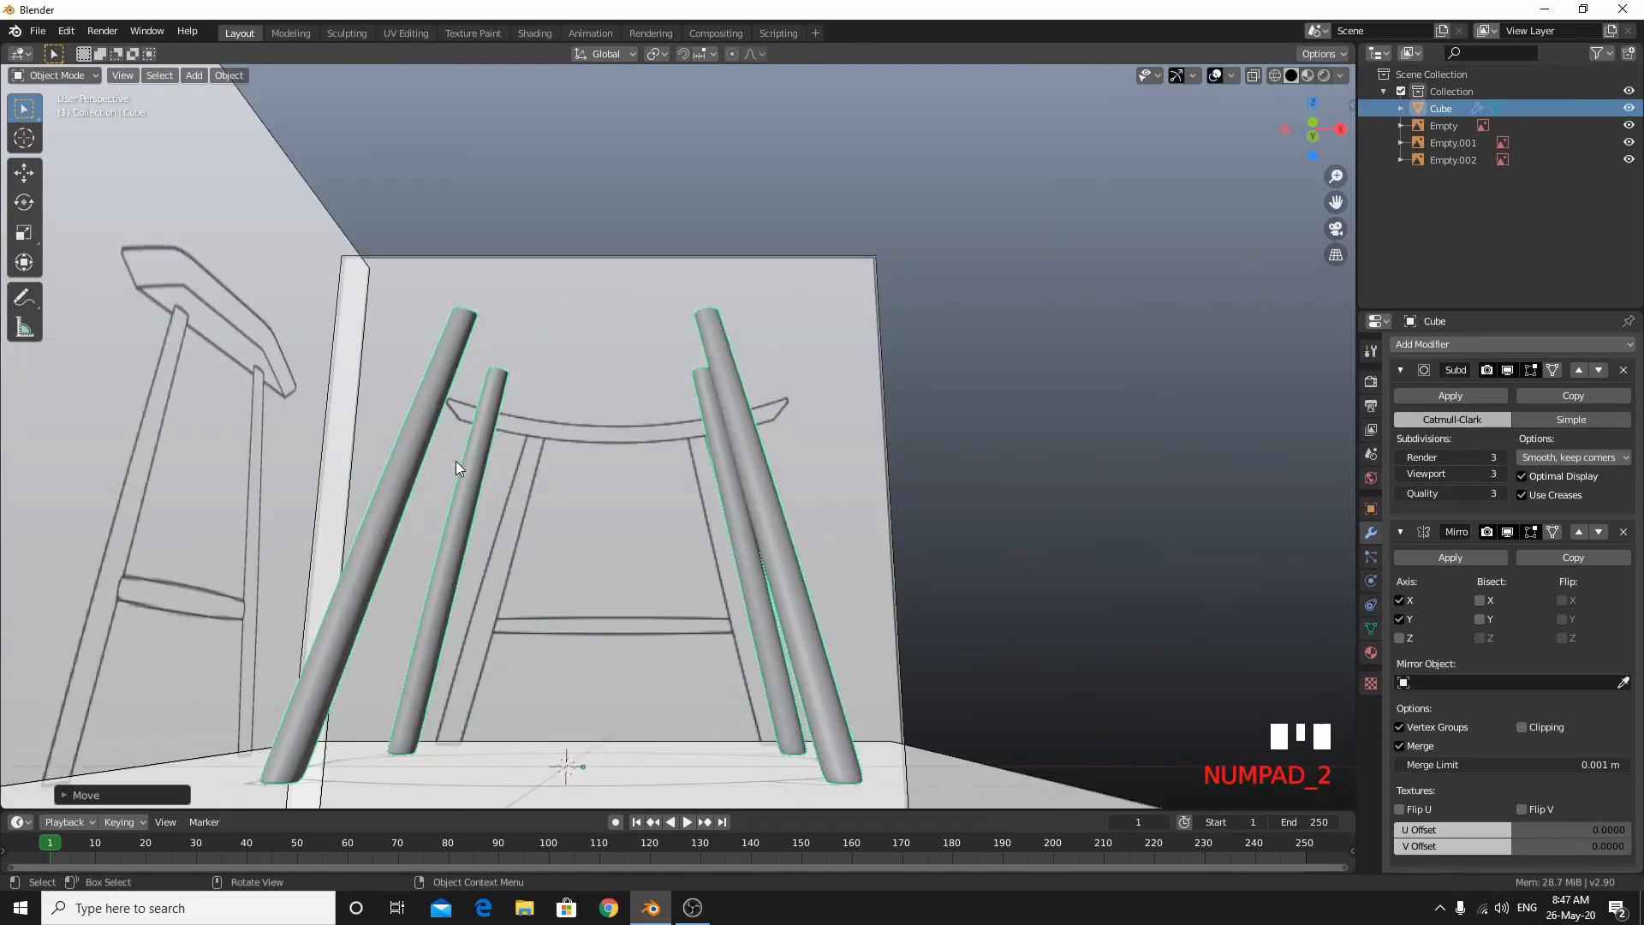
key(KP_3)
scroll(721, 629, up, 6)
shift+middle_drag(721, 629, 612, 246)
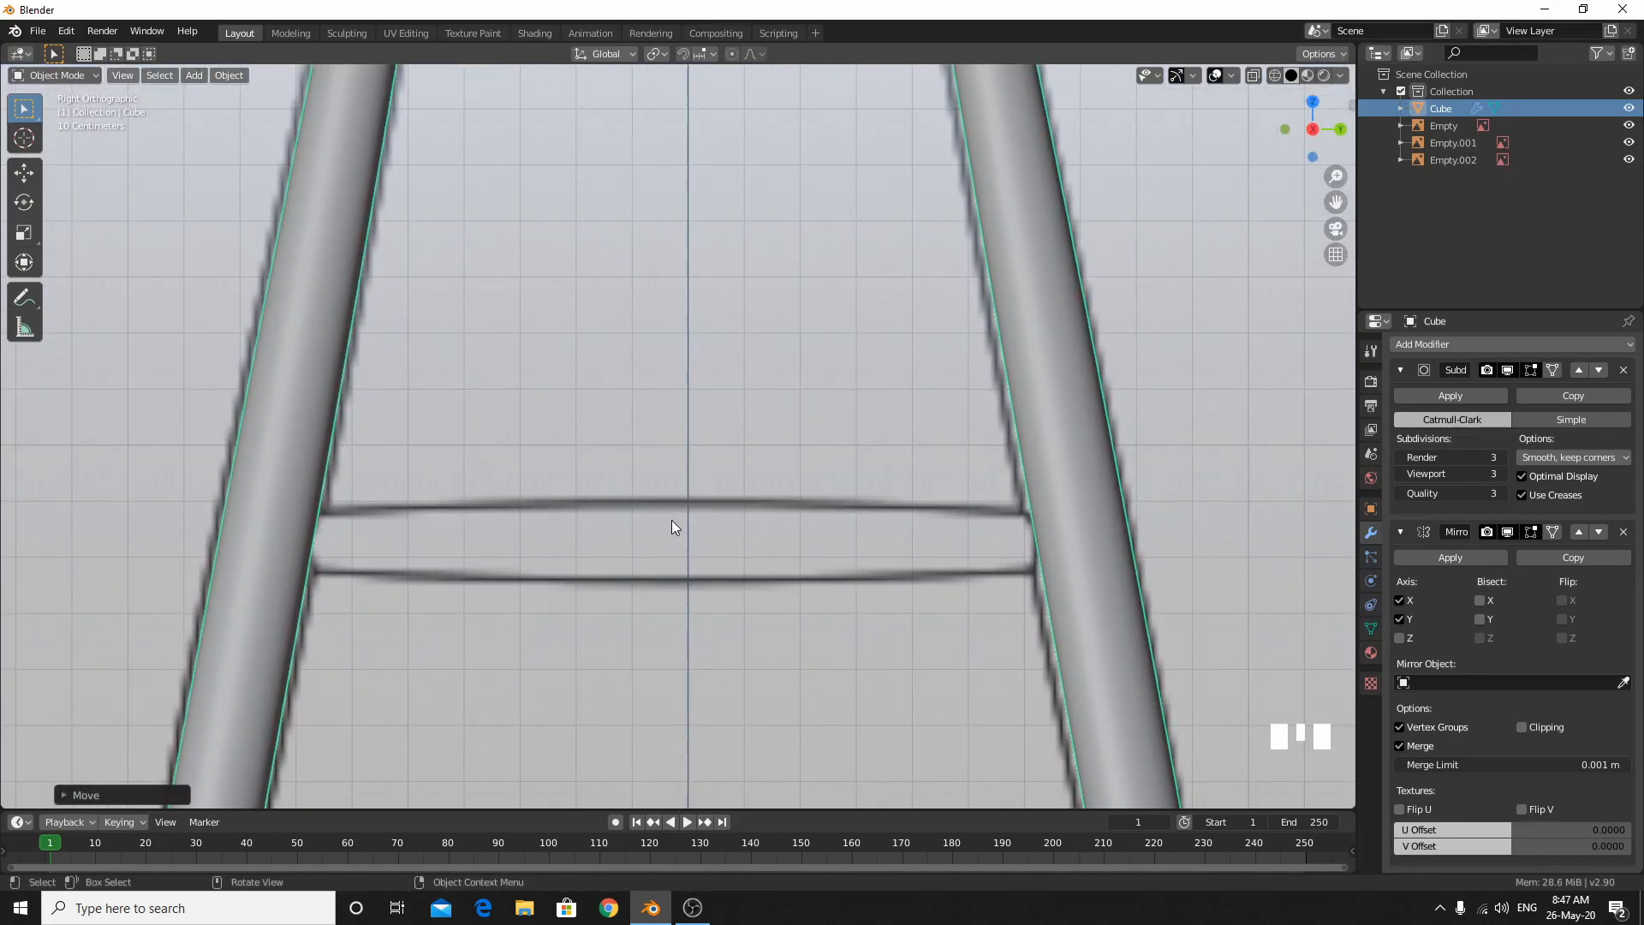
key(shift+a)
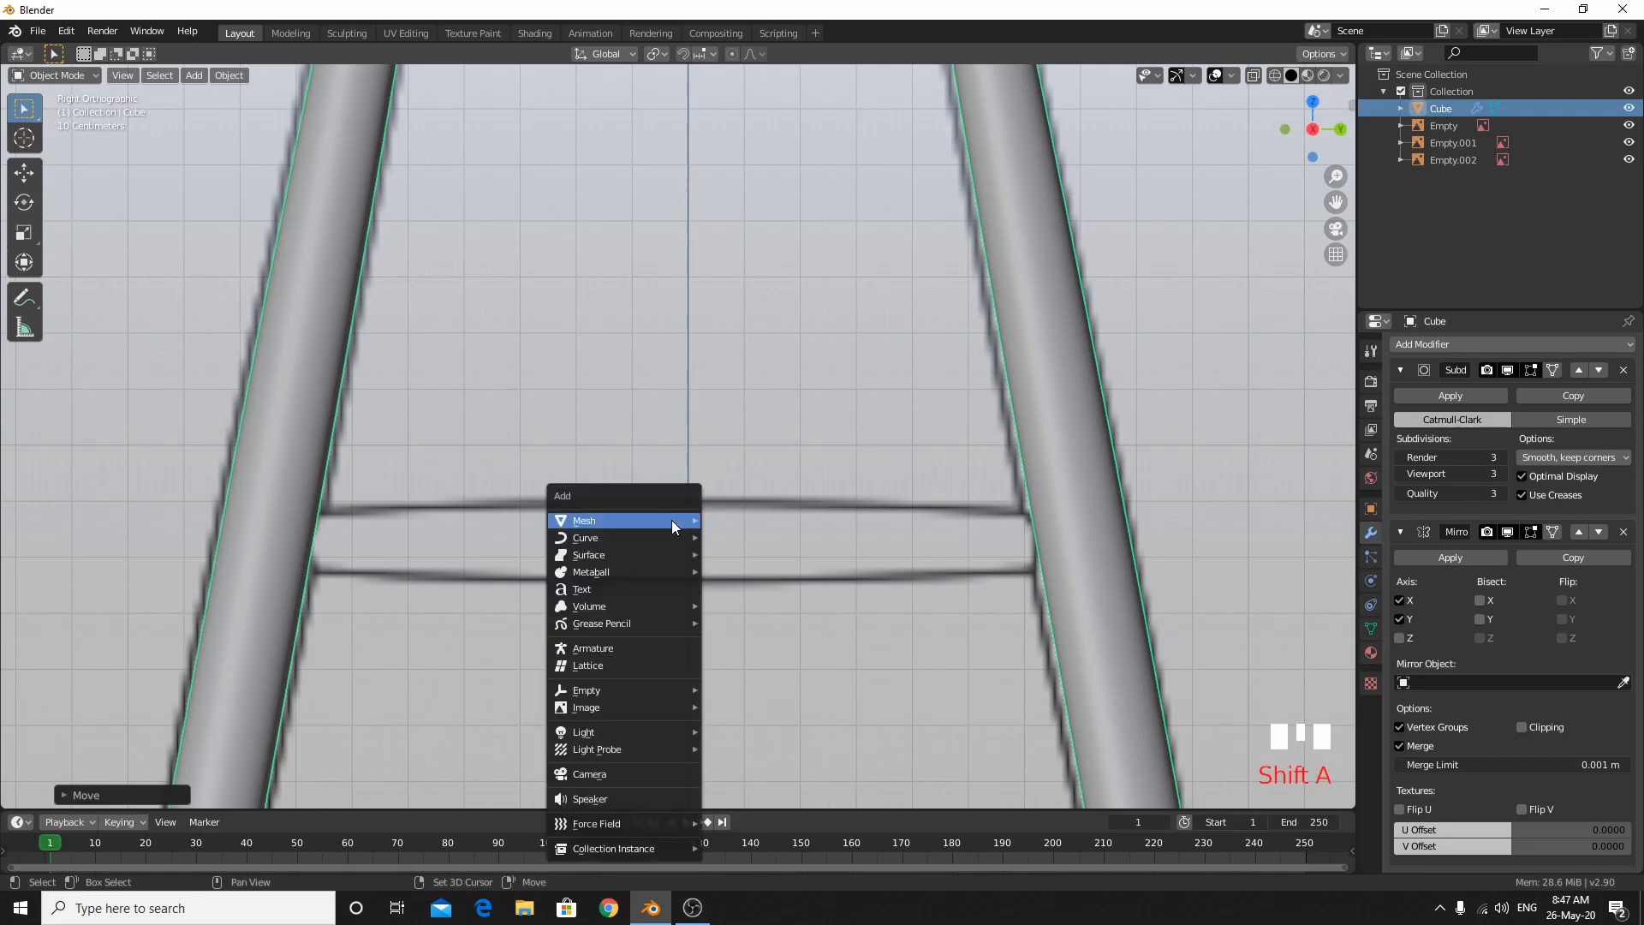
mouse_move(671, 520)
click(779, 537)
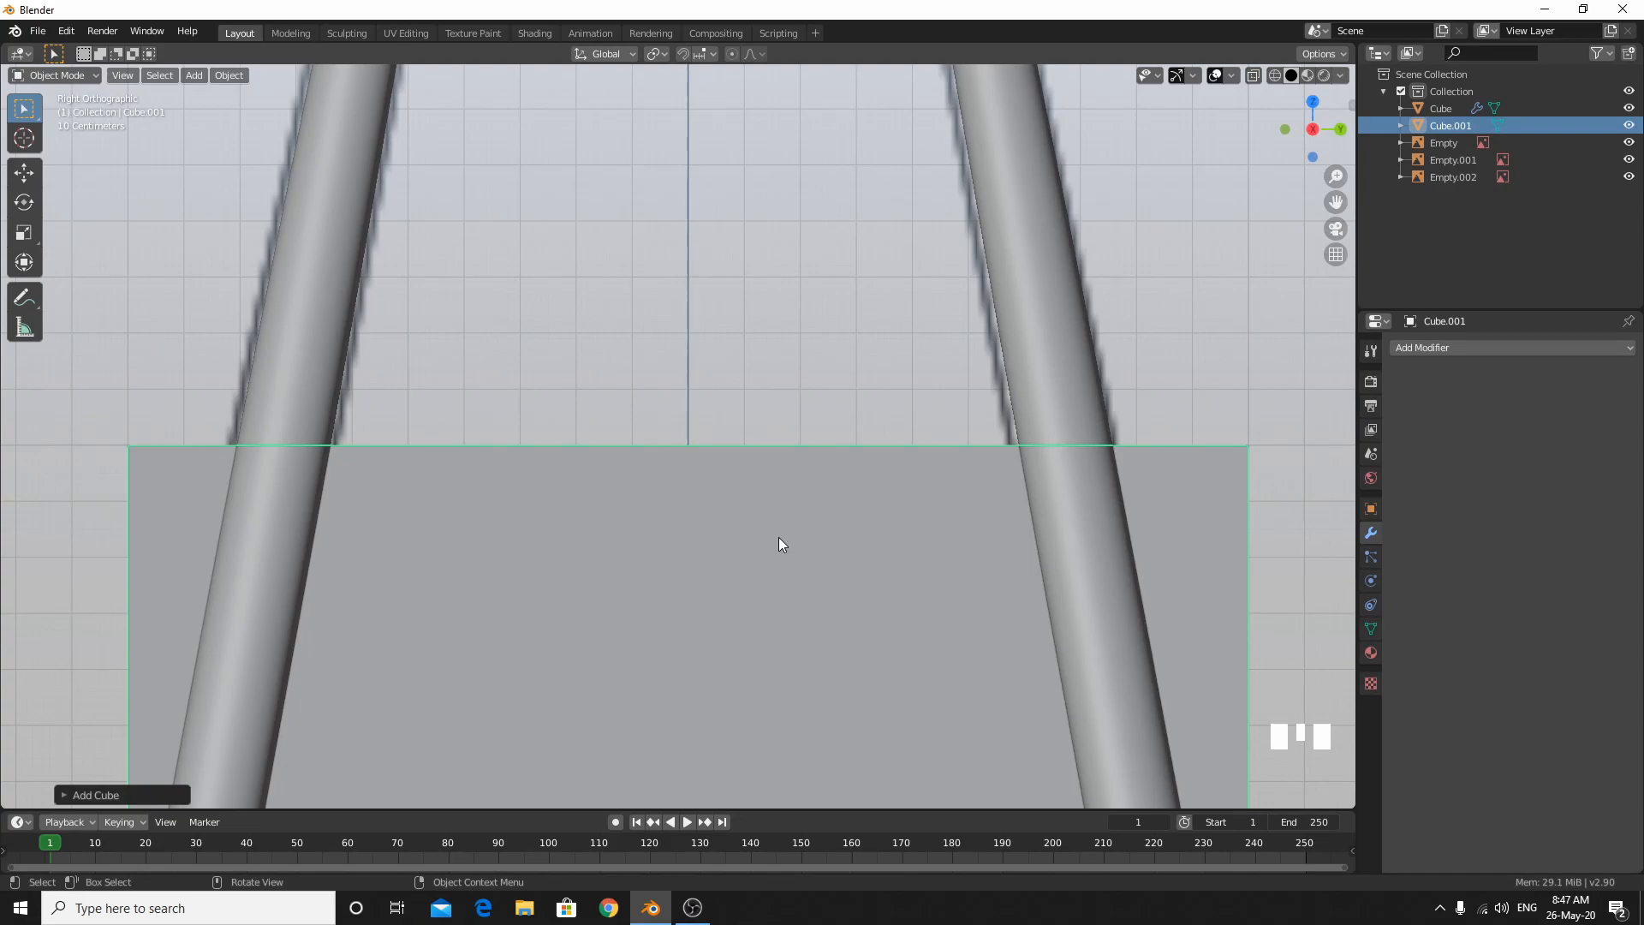
Display the scene as wireframe with X-ray and scale the new cube down to a small block.
key(alt+z)
key(z)
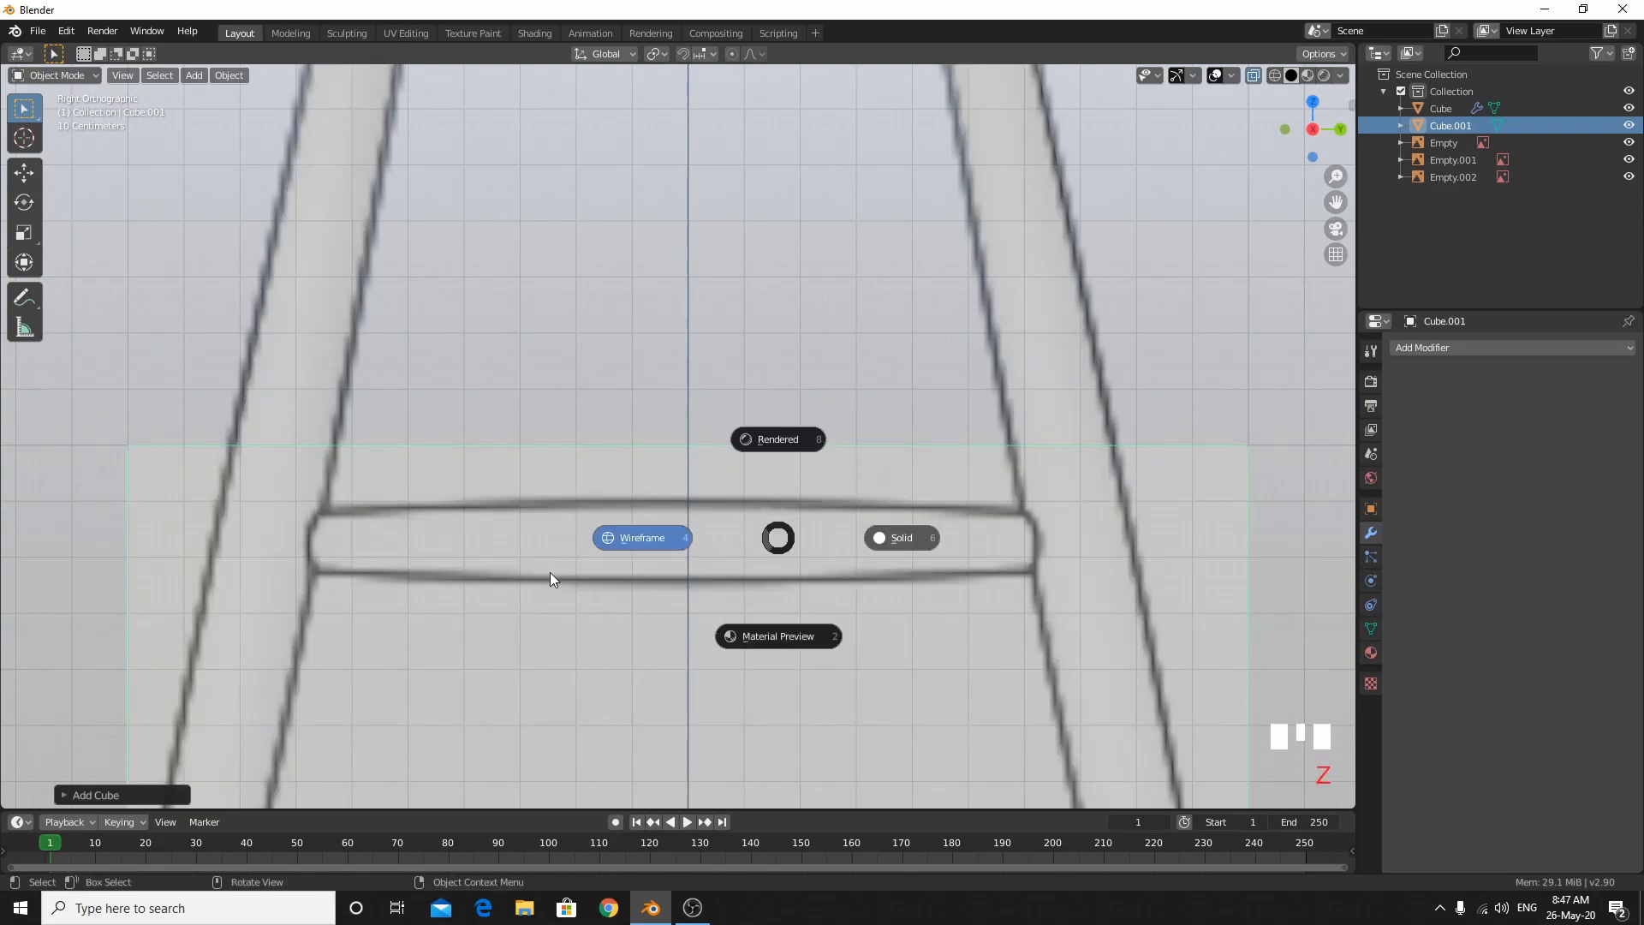
click(639, 557)
key(s)
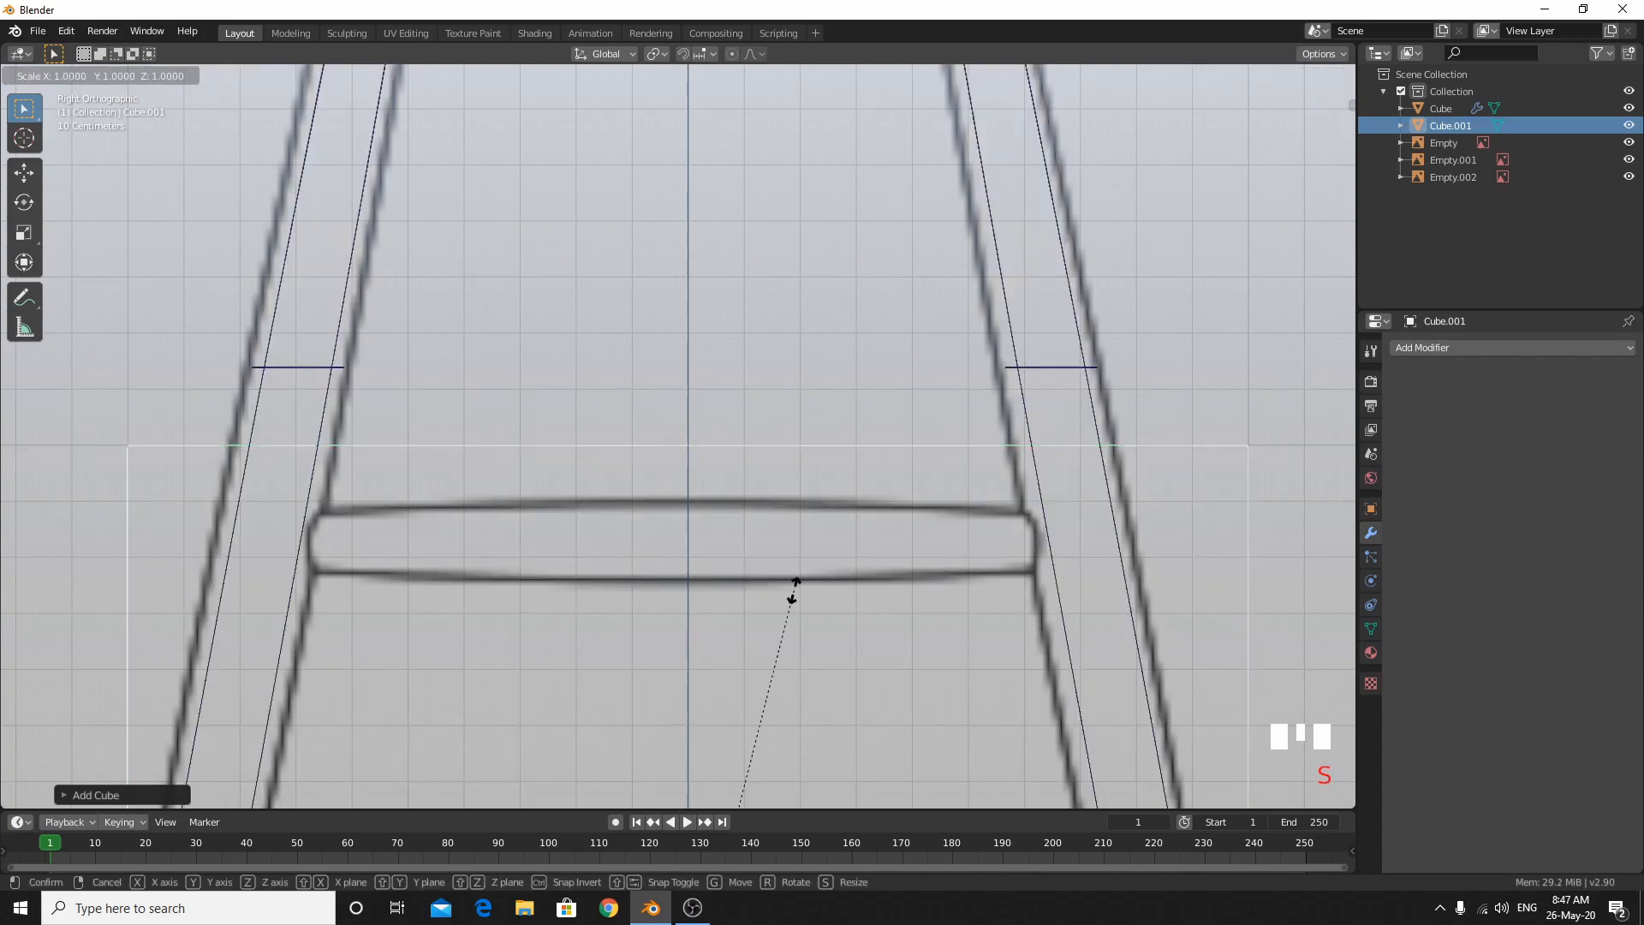
click(668, 310)
Move the cube up along Z onto the side-view crossbar drawing and shrink it to roughly the bar's thickness.
key(g)
key(z)
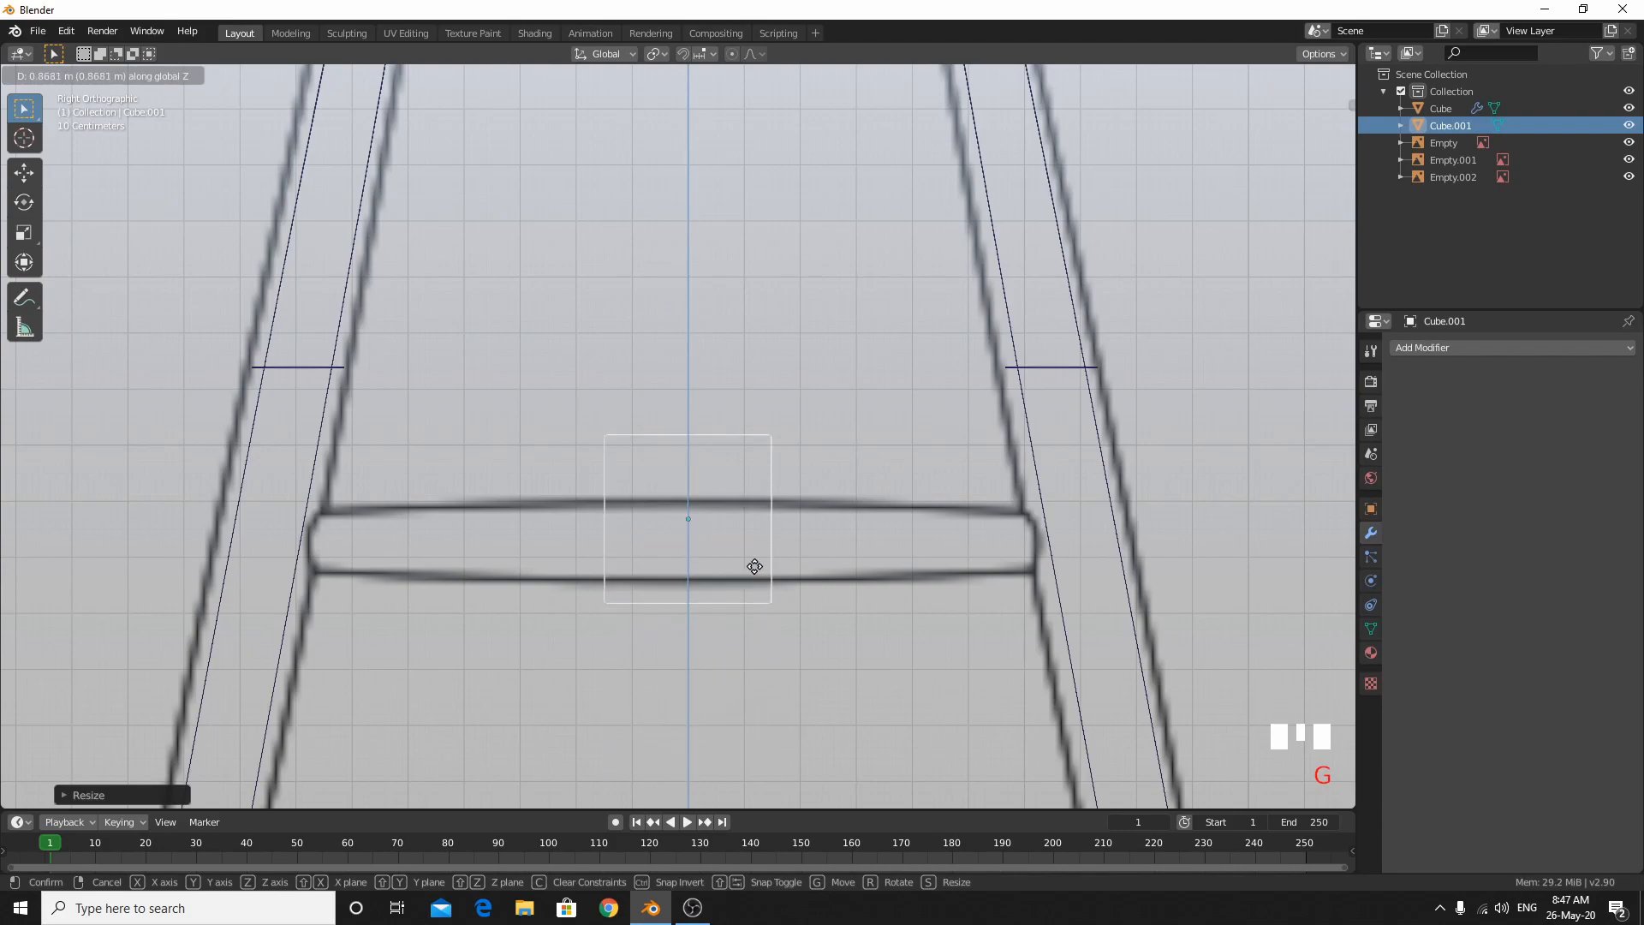
click(758, 586)
key(s)
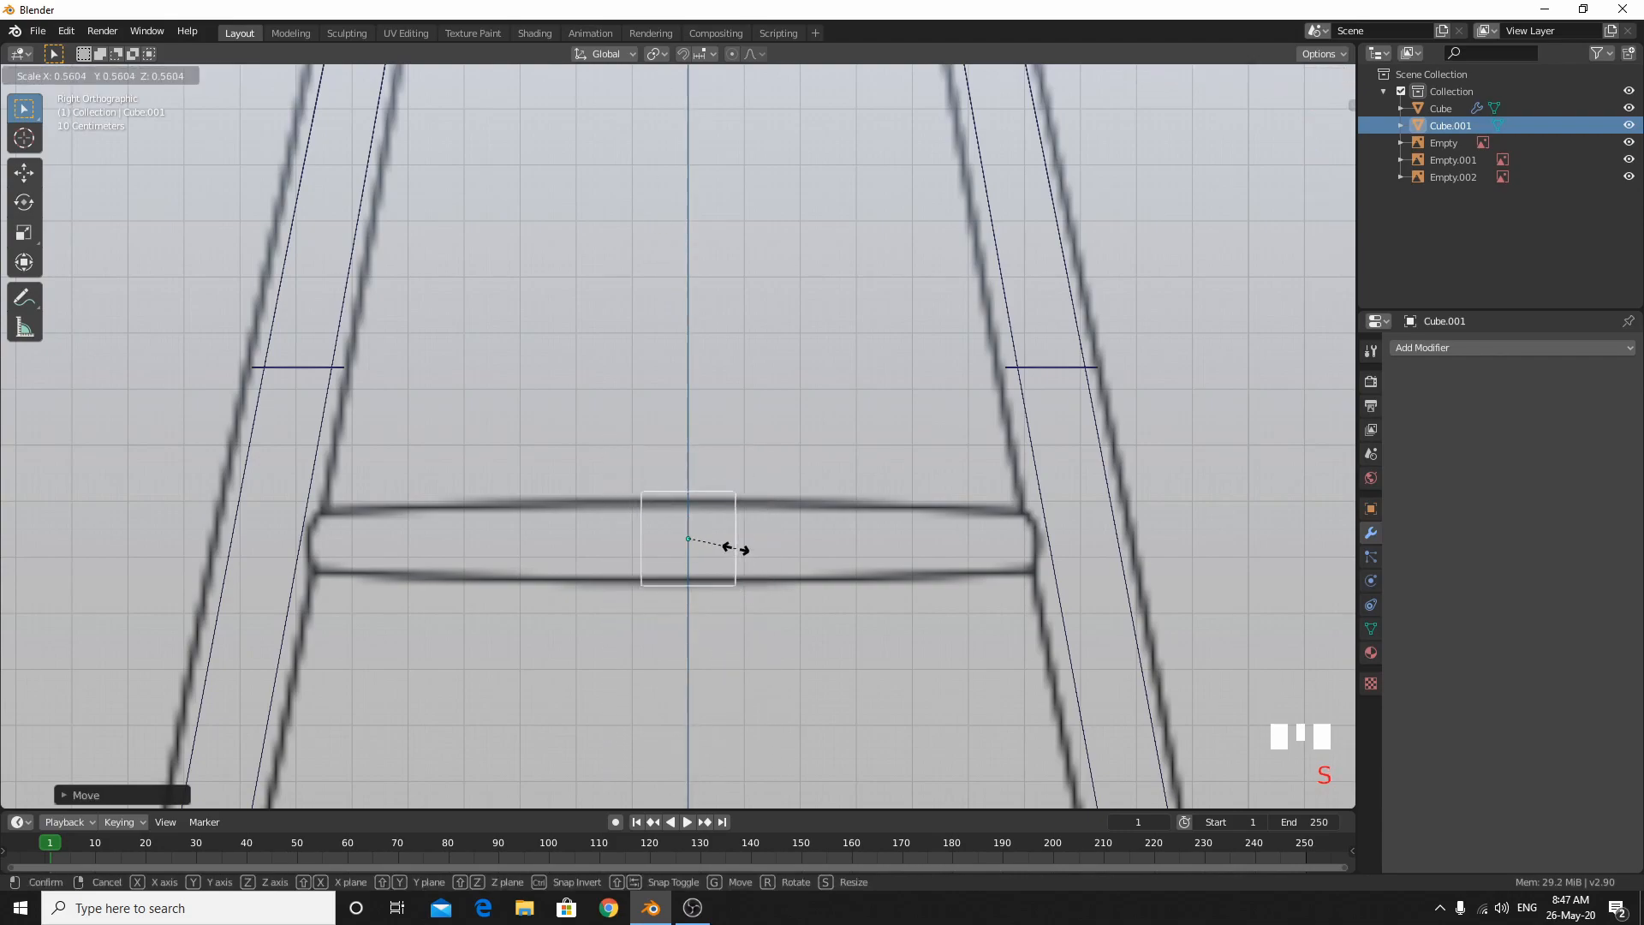
click(728, 536)
Fine-tune the cube's scale and Z position so it fits between the crossbar's upper and lower outlines.
scroll(750, 582, up, 7)
shift+middle_drag(750, 582, 678, 262)
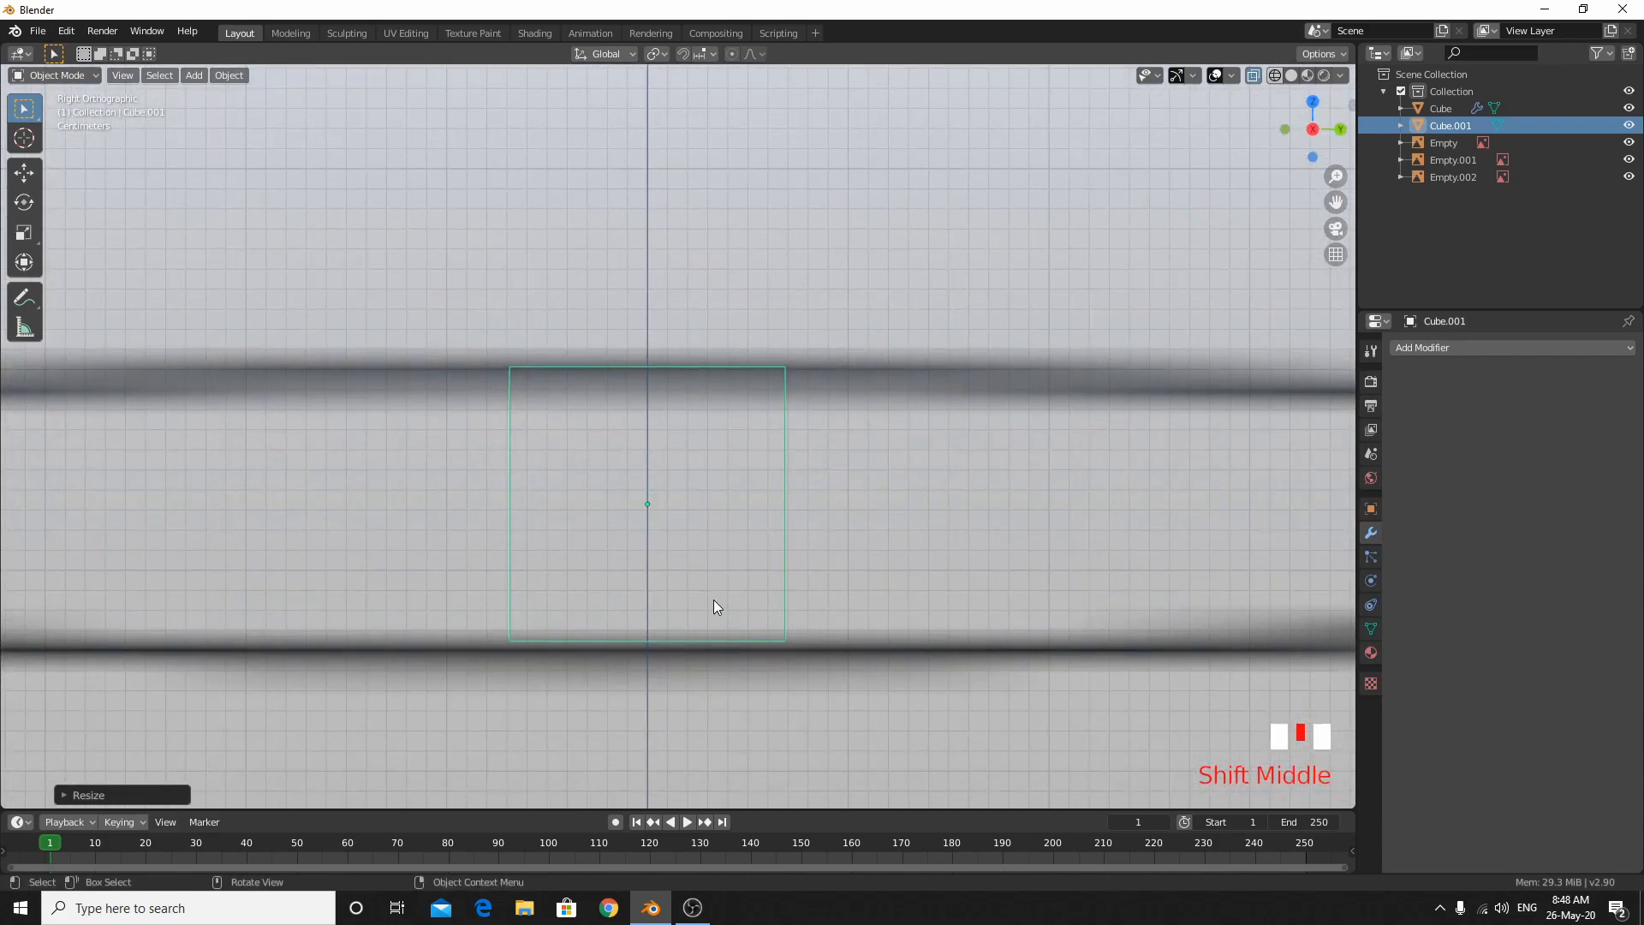
key(d)
key(s)
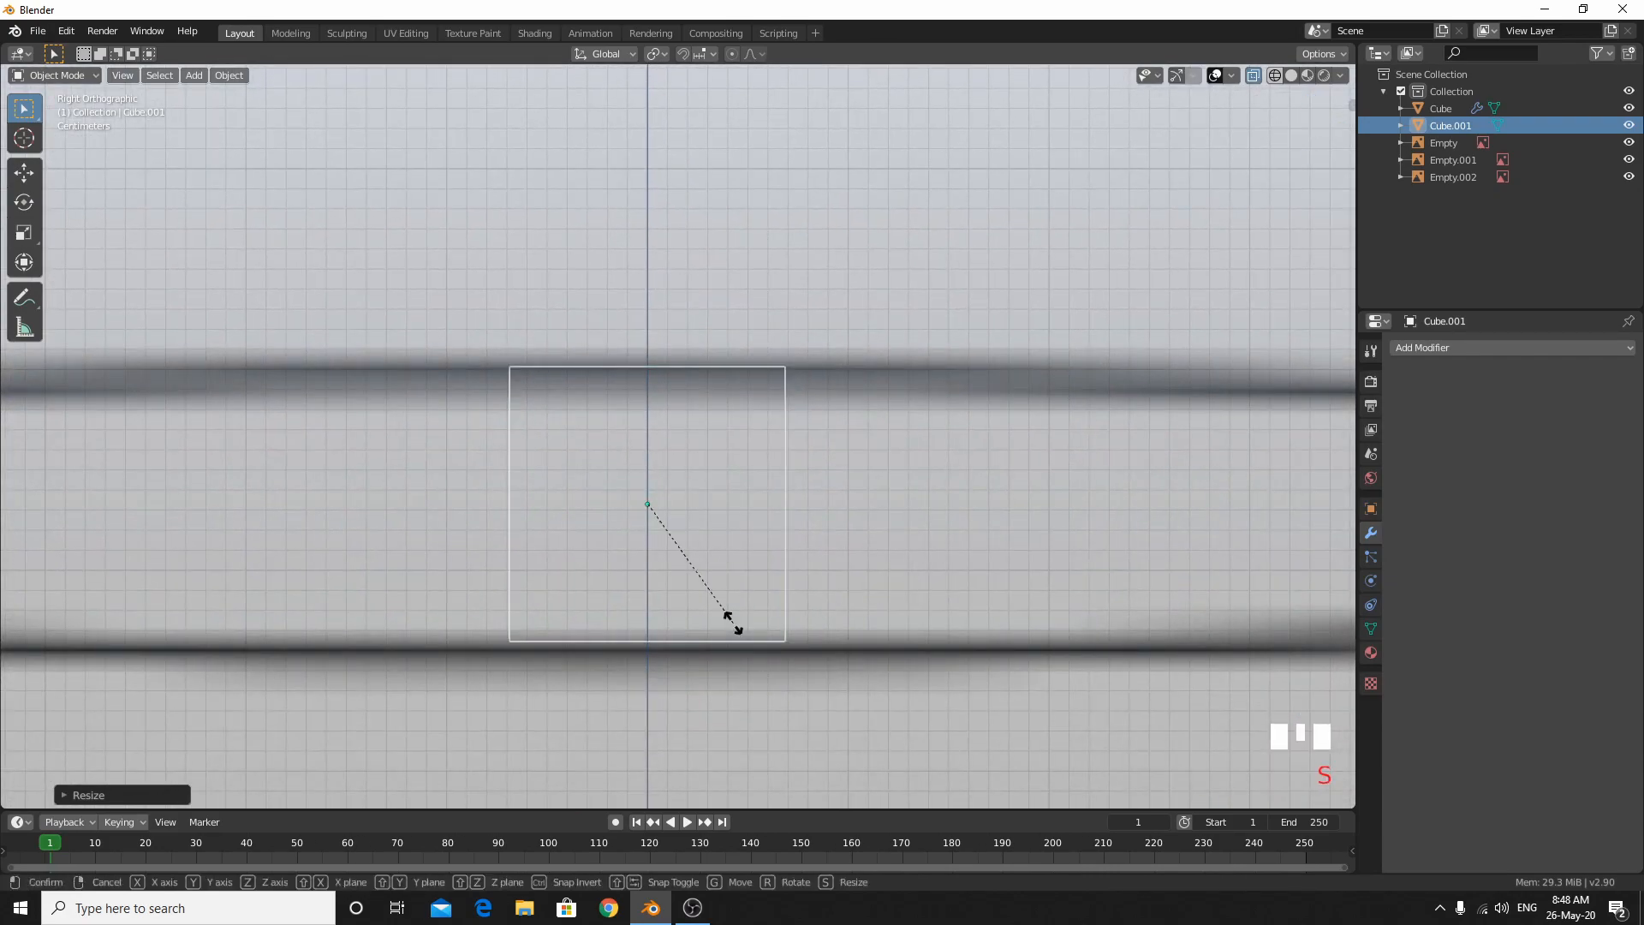
click(737, 628)
key(g)
key(z)
click(741, 630)
scroll(758, 583, down, 6)
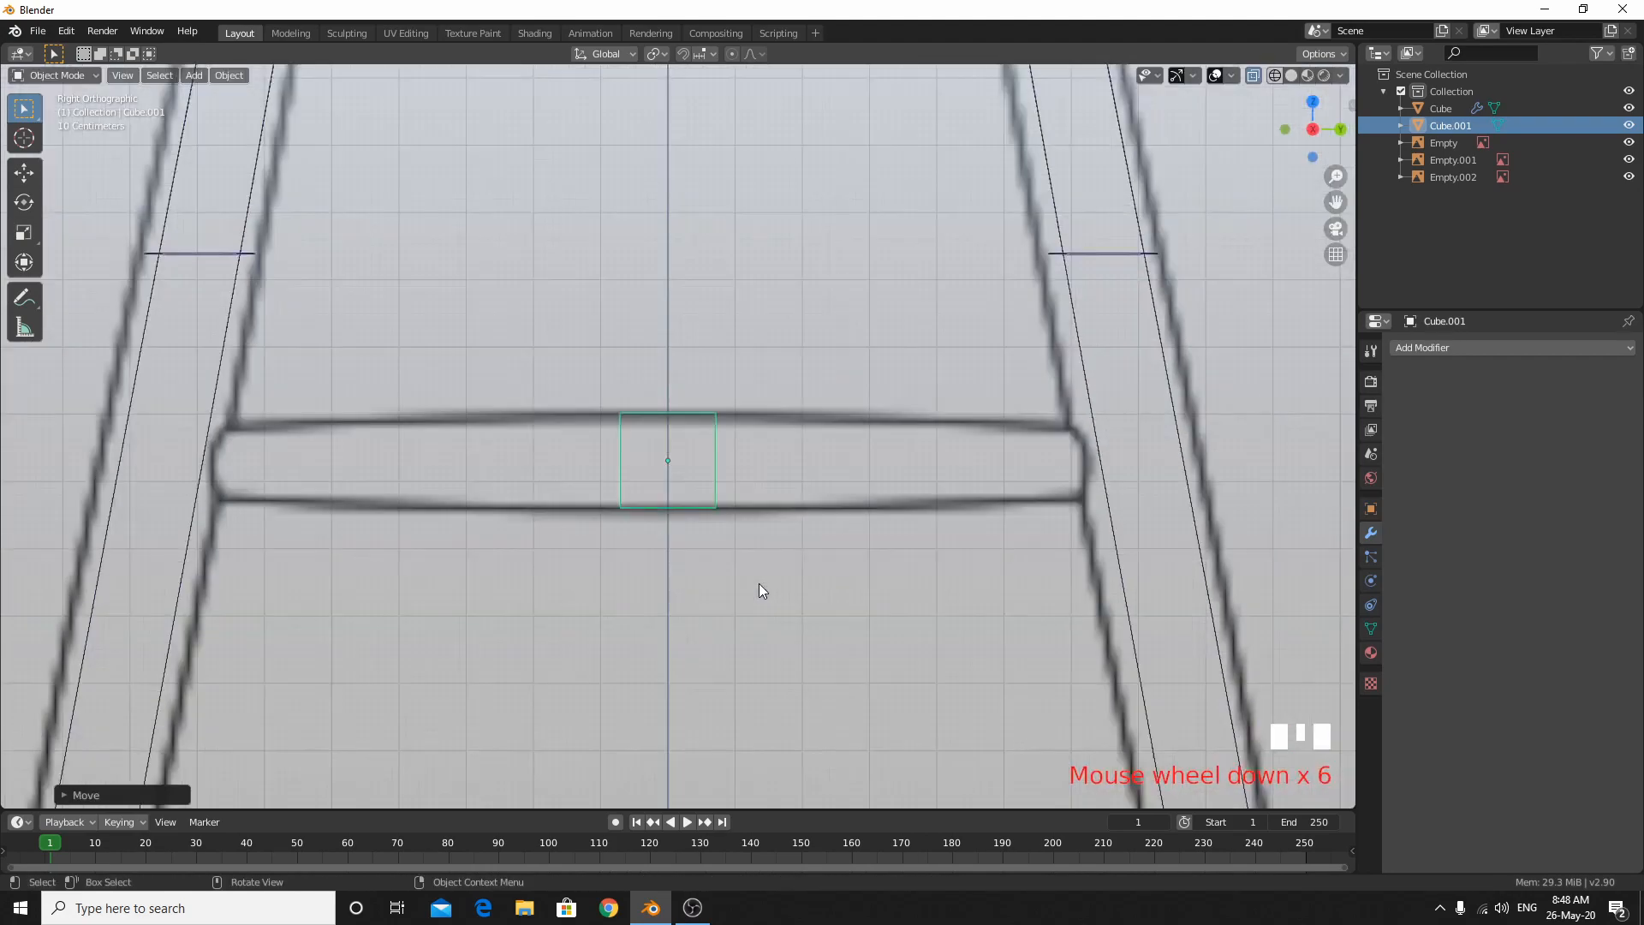
In the front view, move the cube along positive X until it is centred inside the leg at crossbar height.
middle_drag(768, 241, 700, 560)
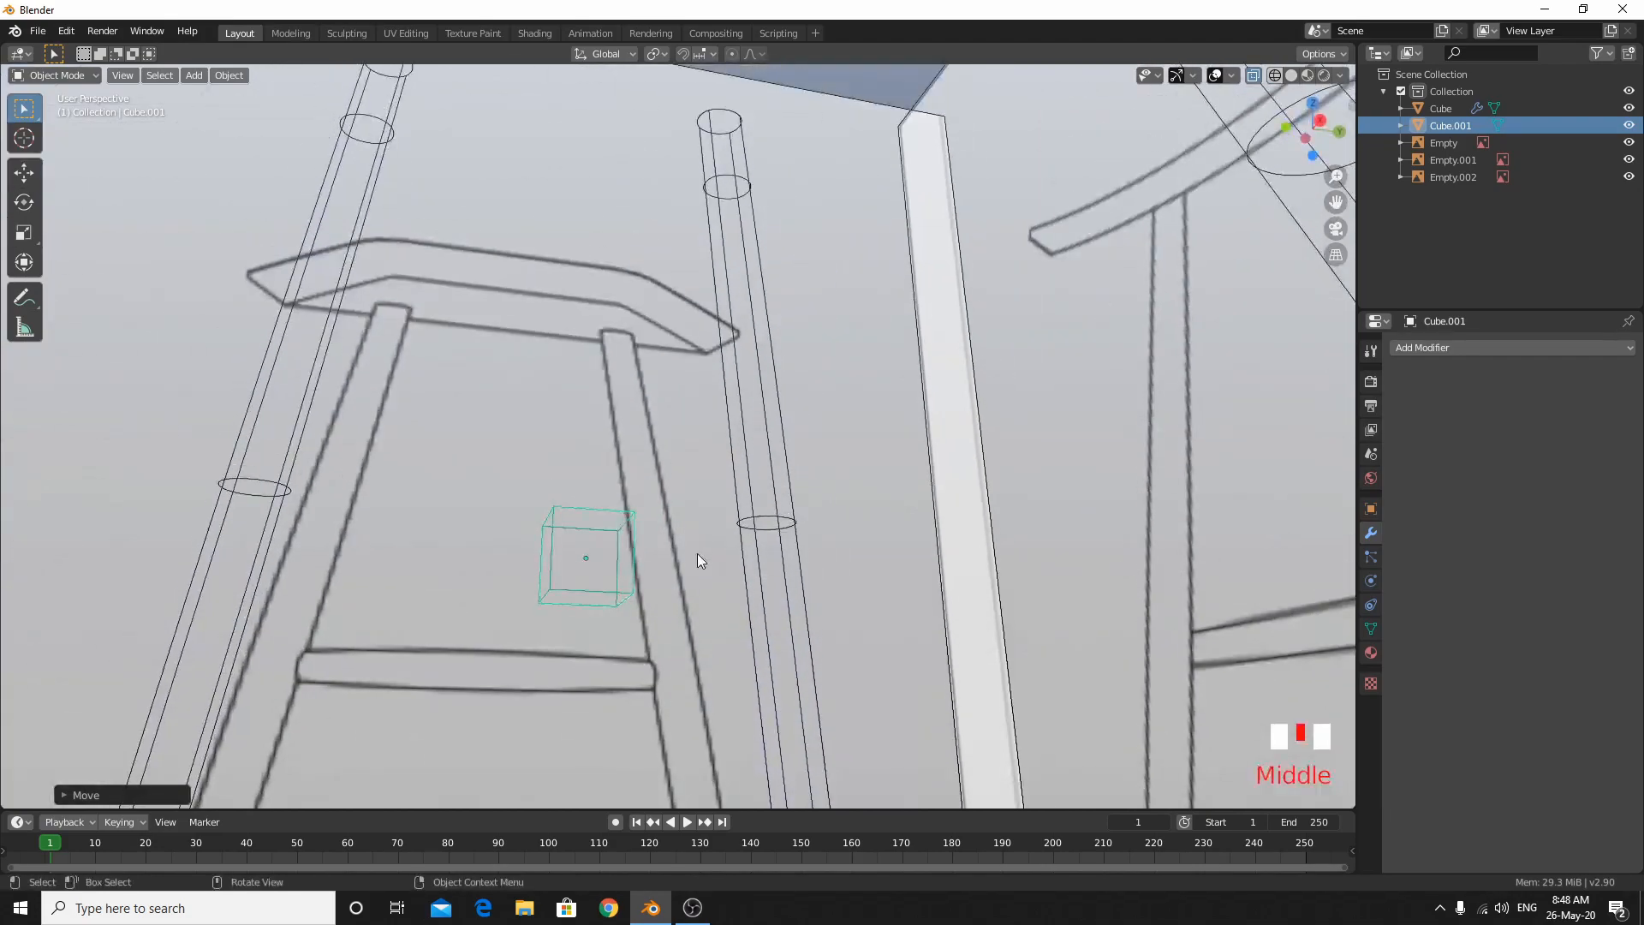
key(KP_1)
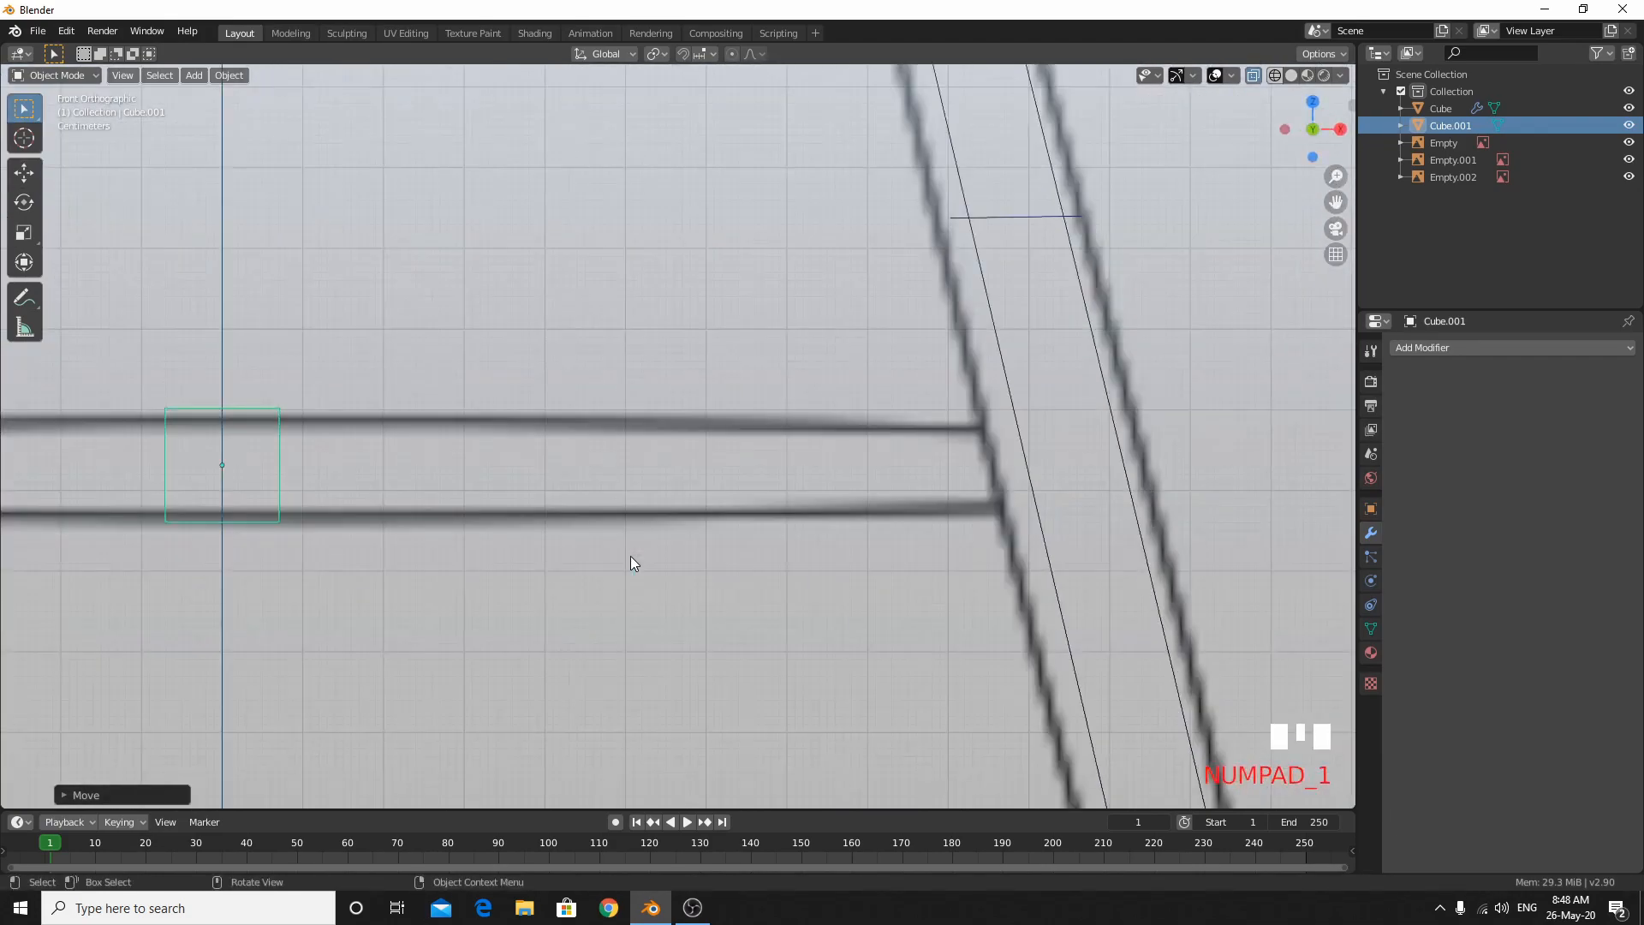
scroll(674, 496, down, 6)
key(g)
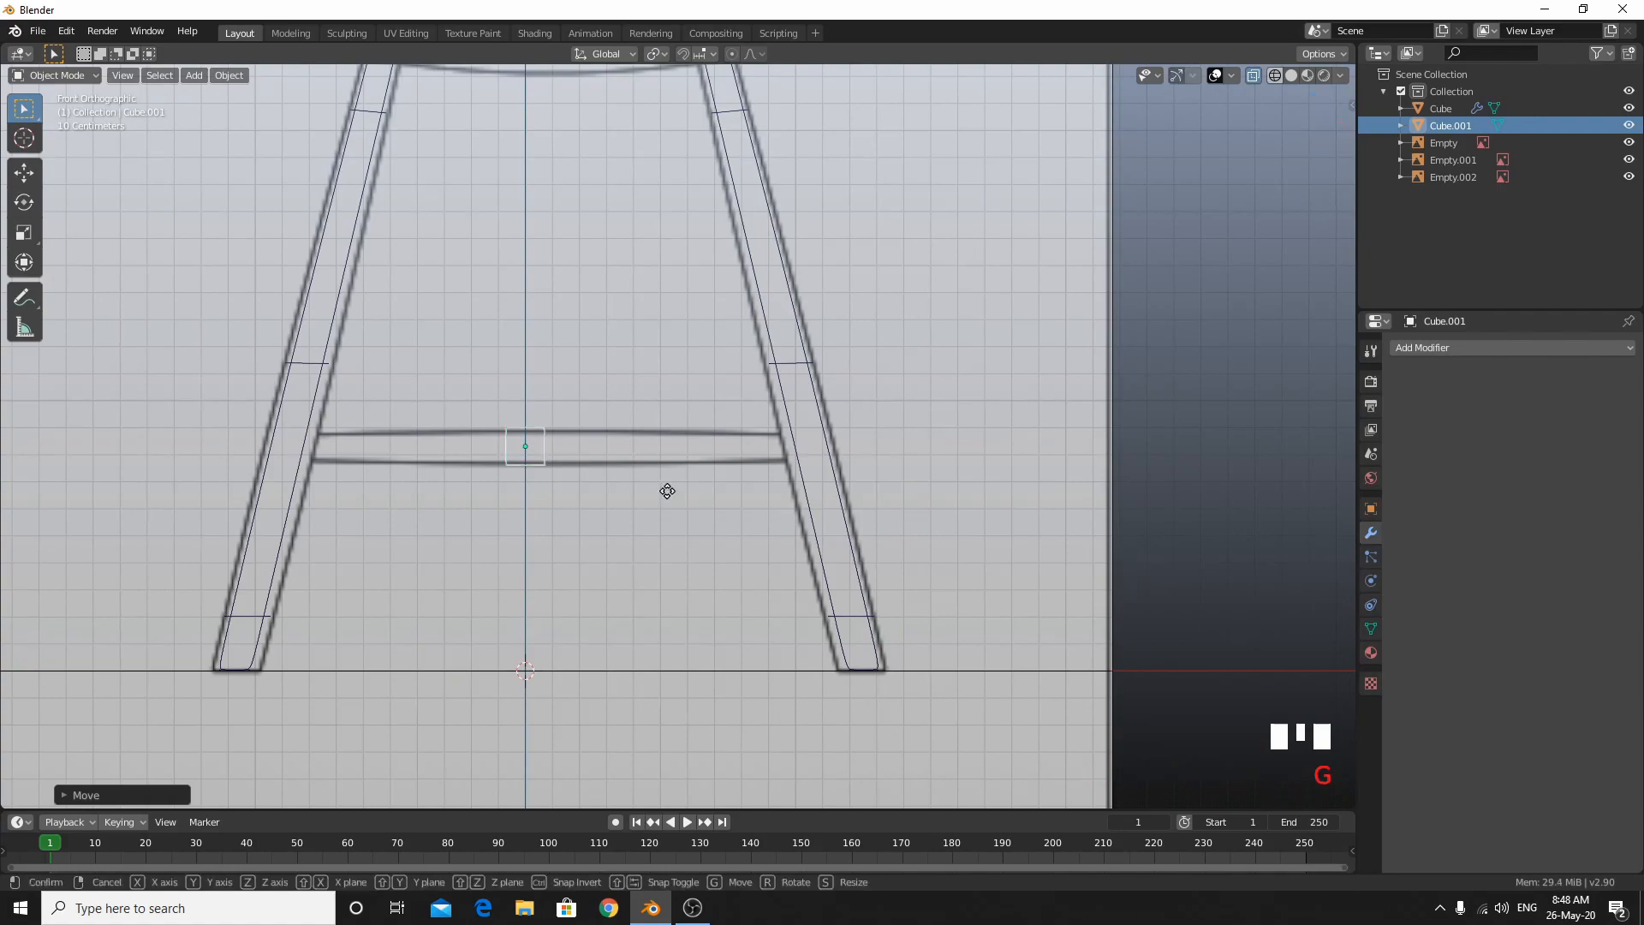
key(x)
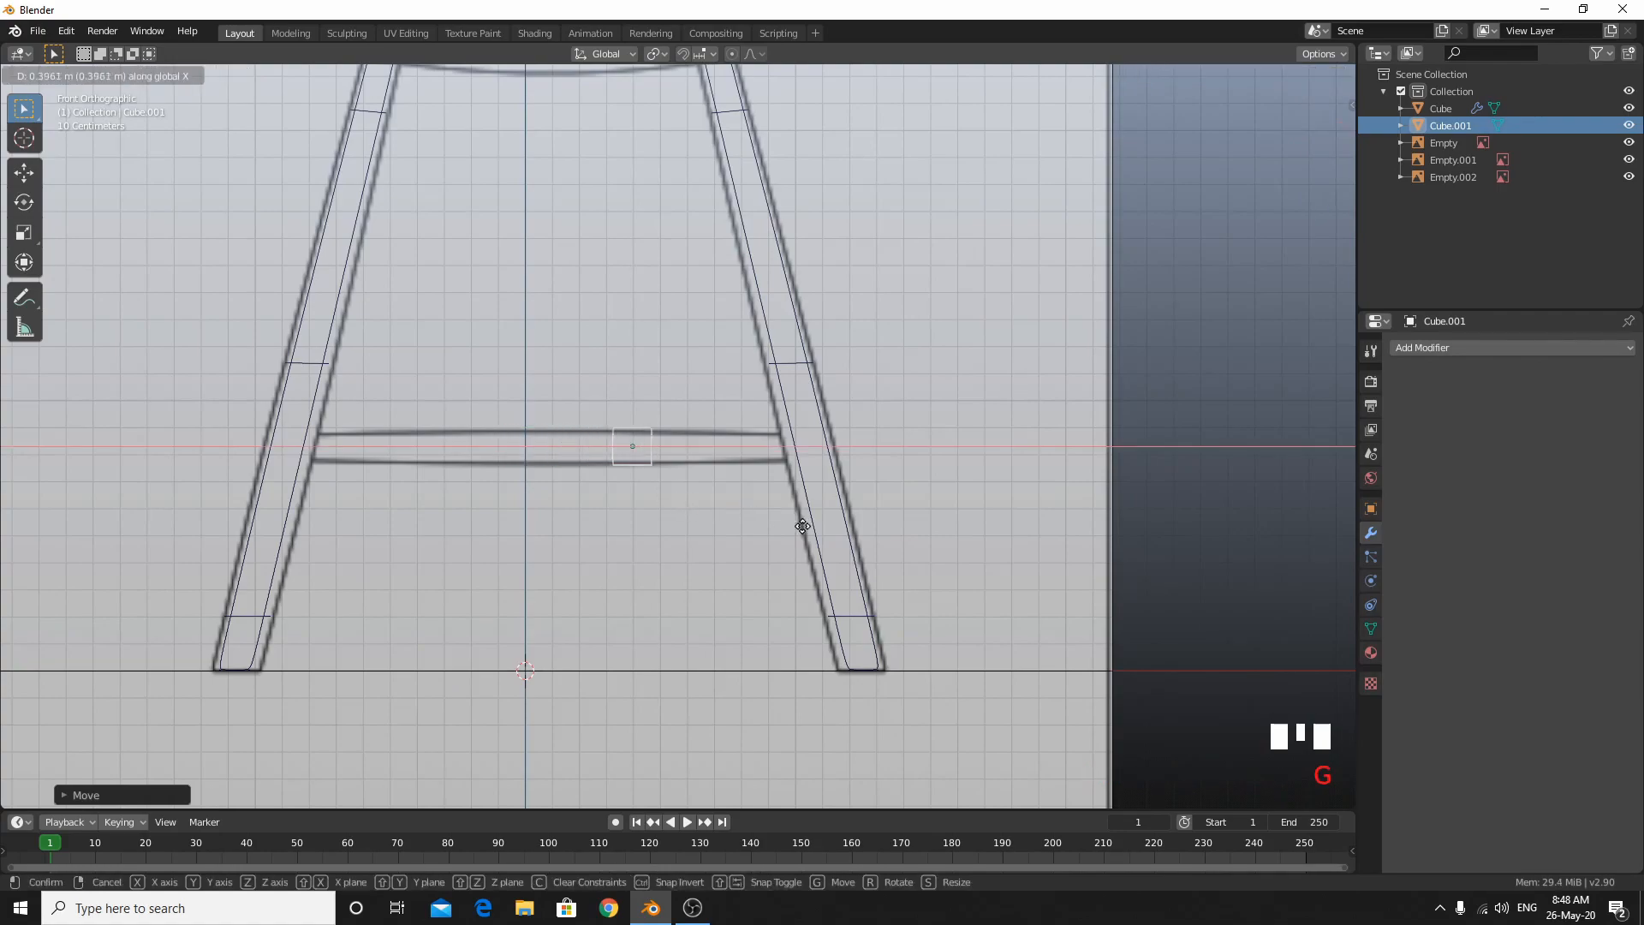
click(952, 549)
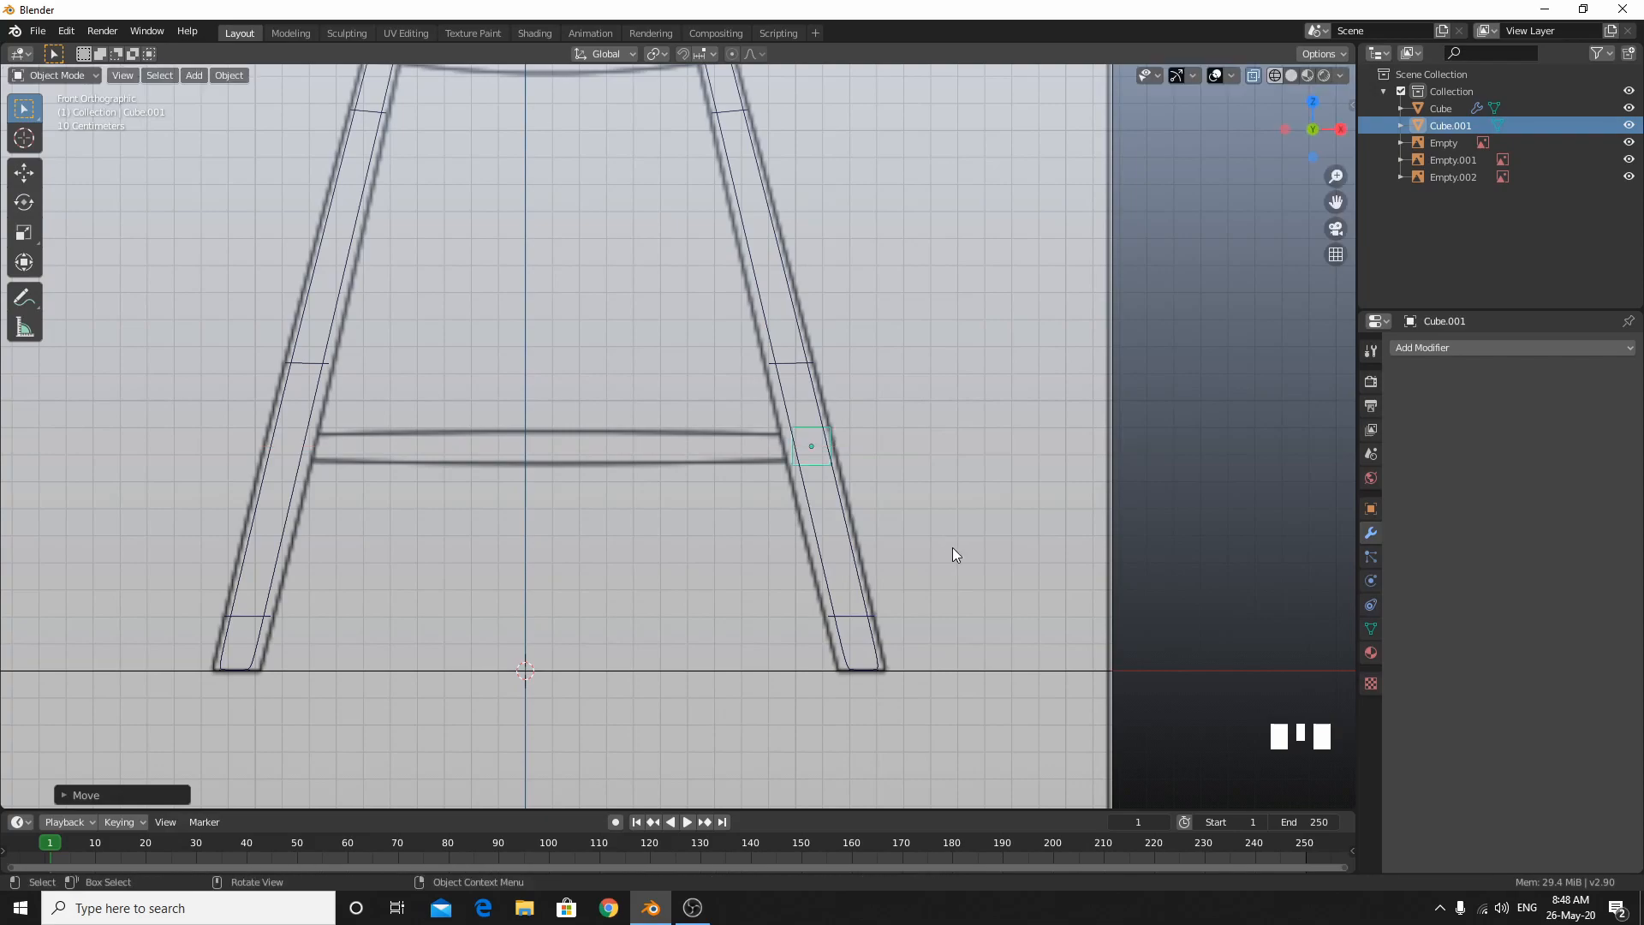
scroll(952, 554, up, 8)
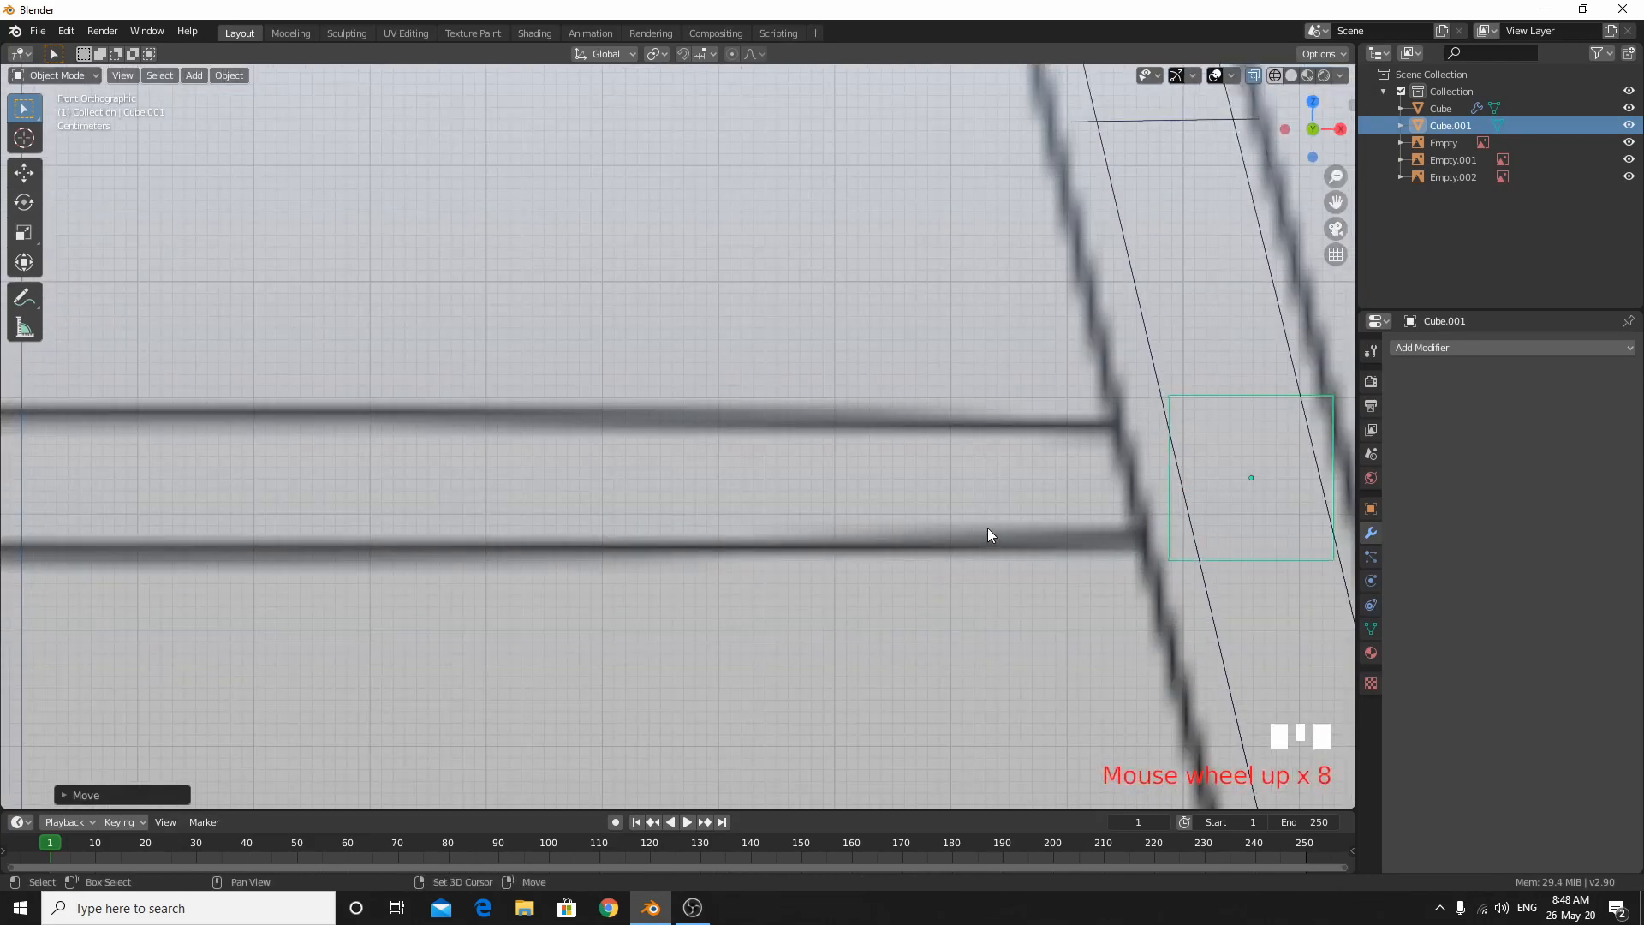
shift+middle_drag(988, 536, 781, 557)
key(g)
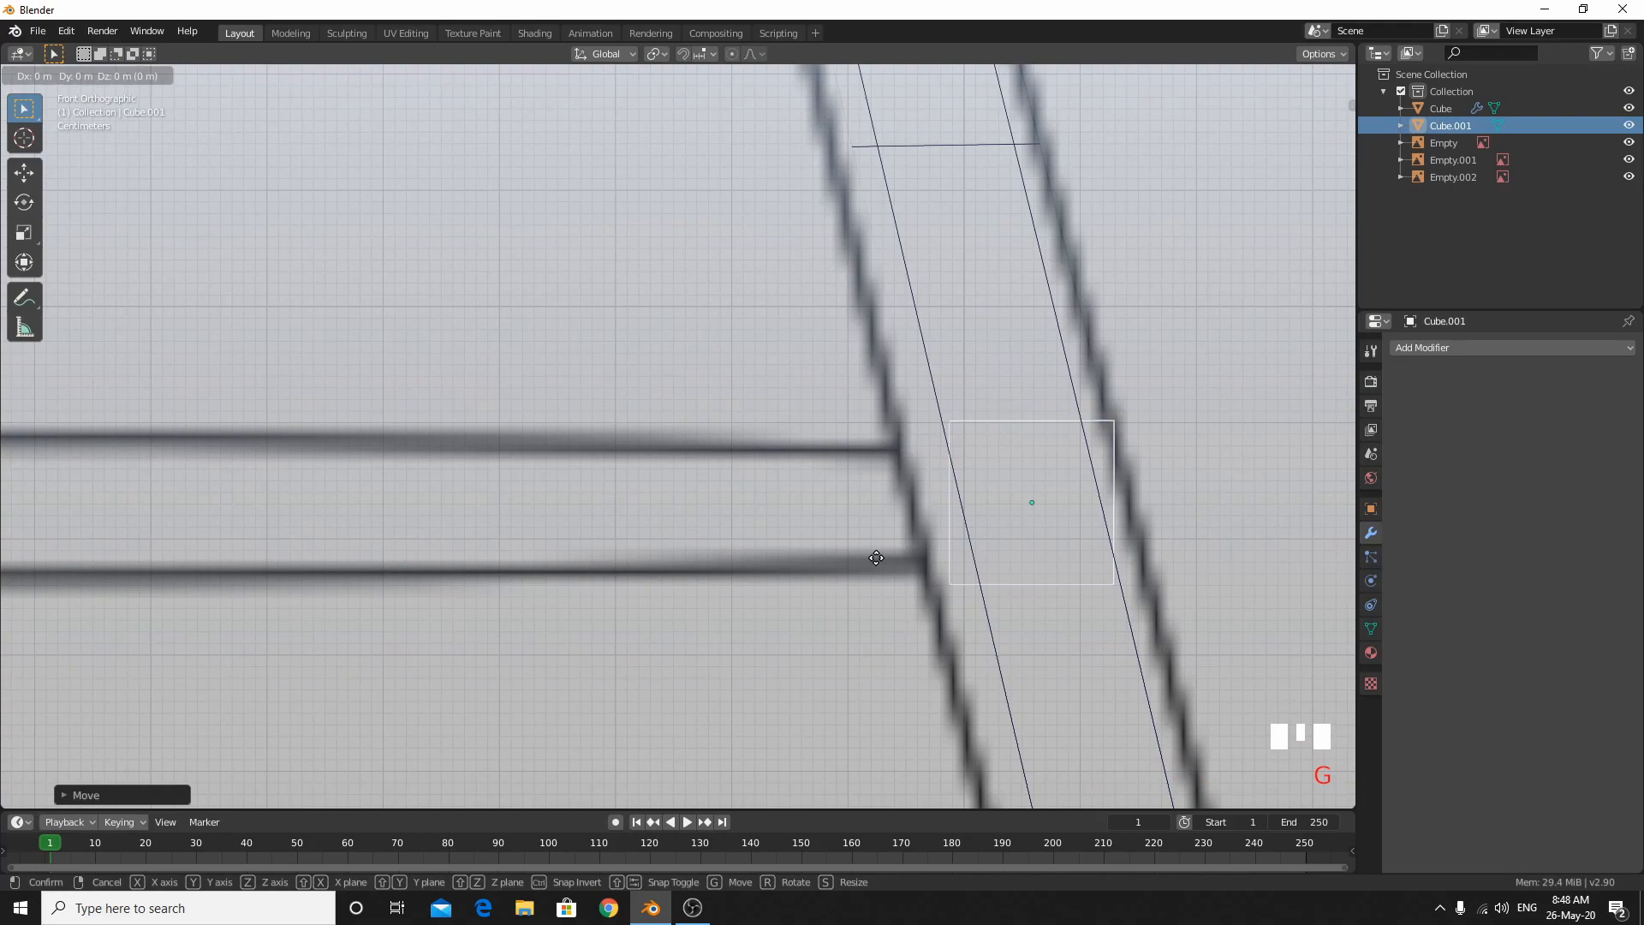
click(870, 555)
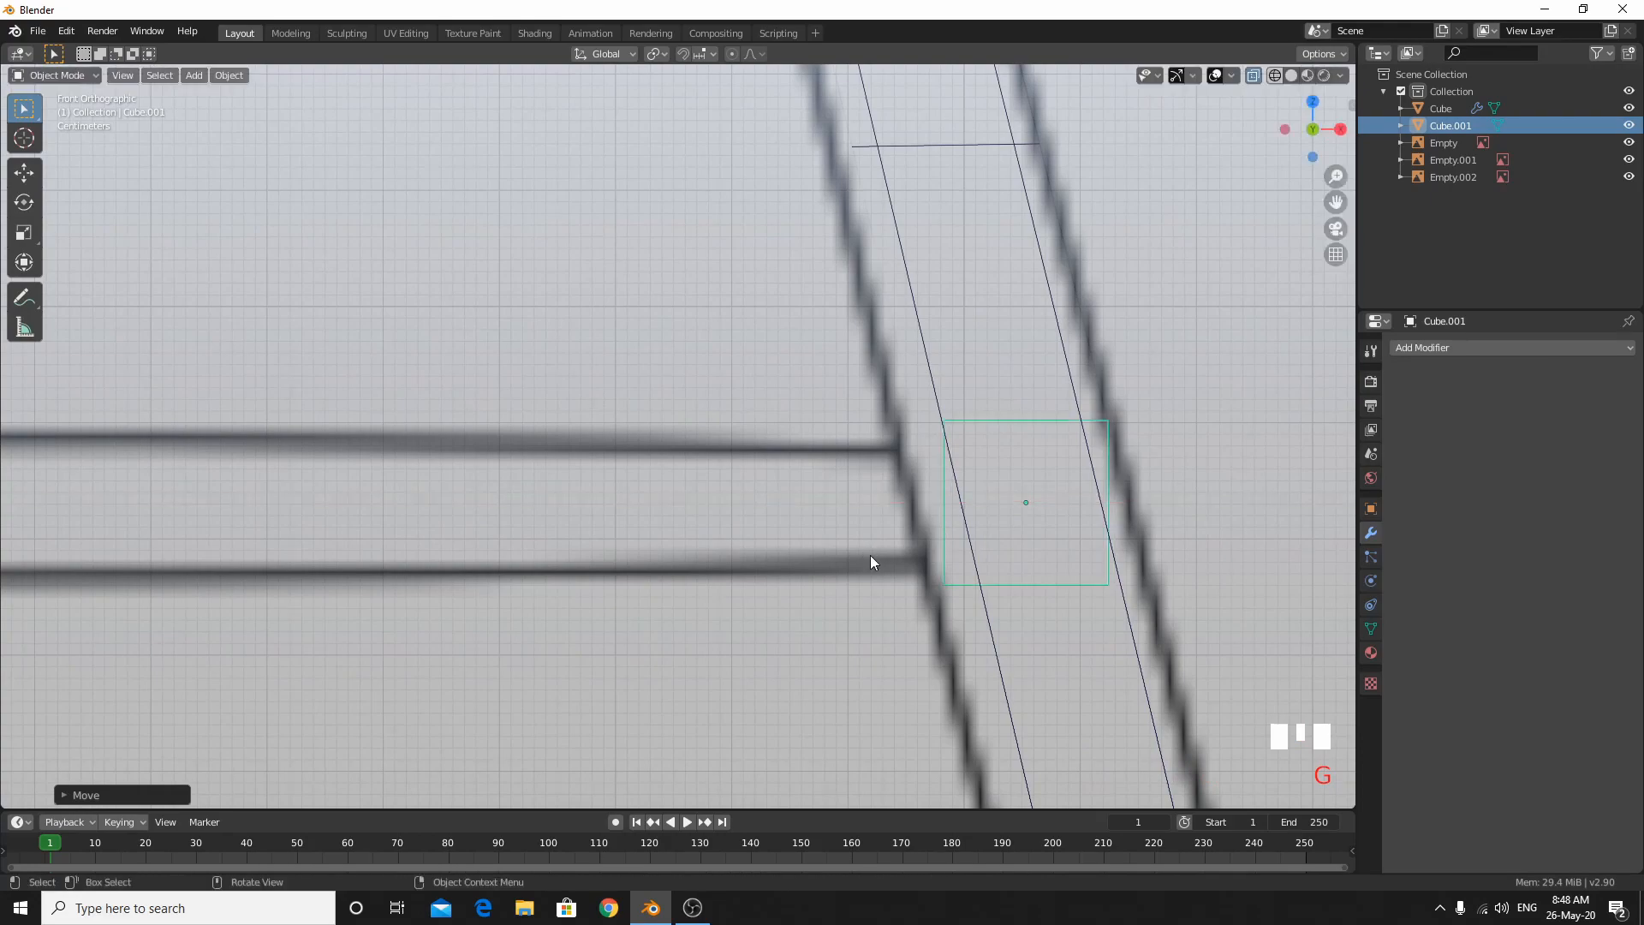
Edit the cube's mesh in the side view and move its two end faces along Y to the ends of the drawn crossbar.
key(KP_3)
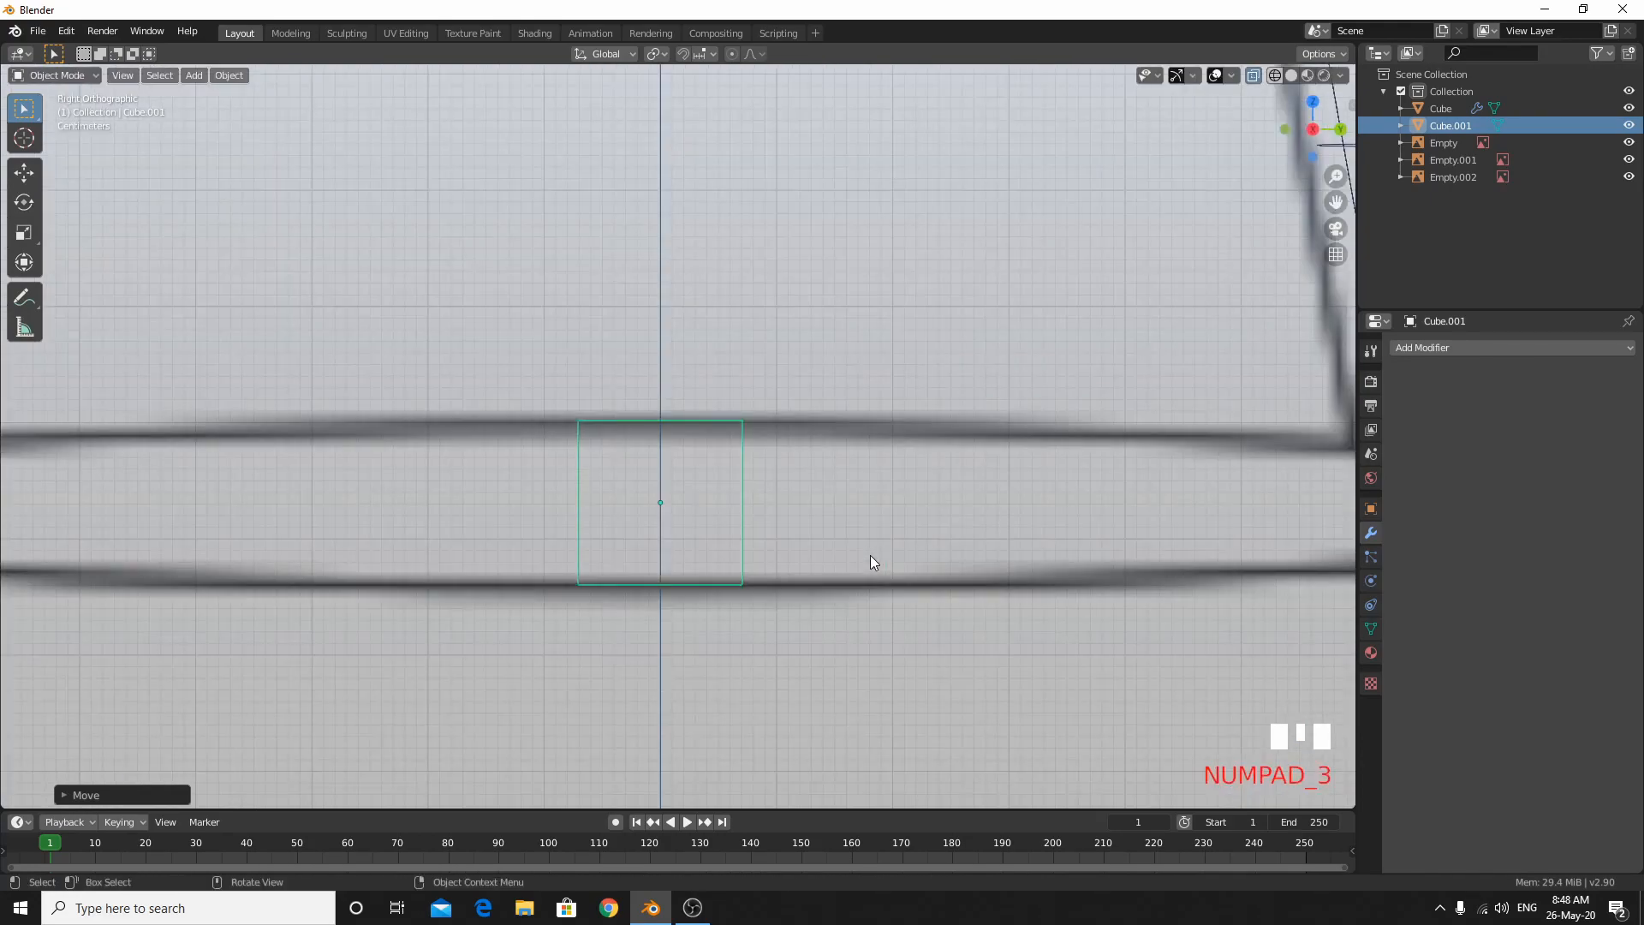
key(Tab)
scroll(870, 562, up, 3)
scroll(870, 564, down, 6)
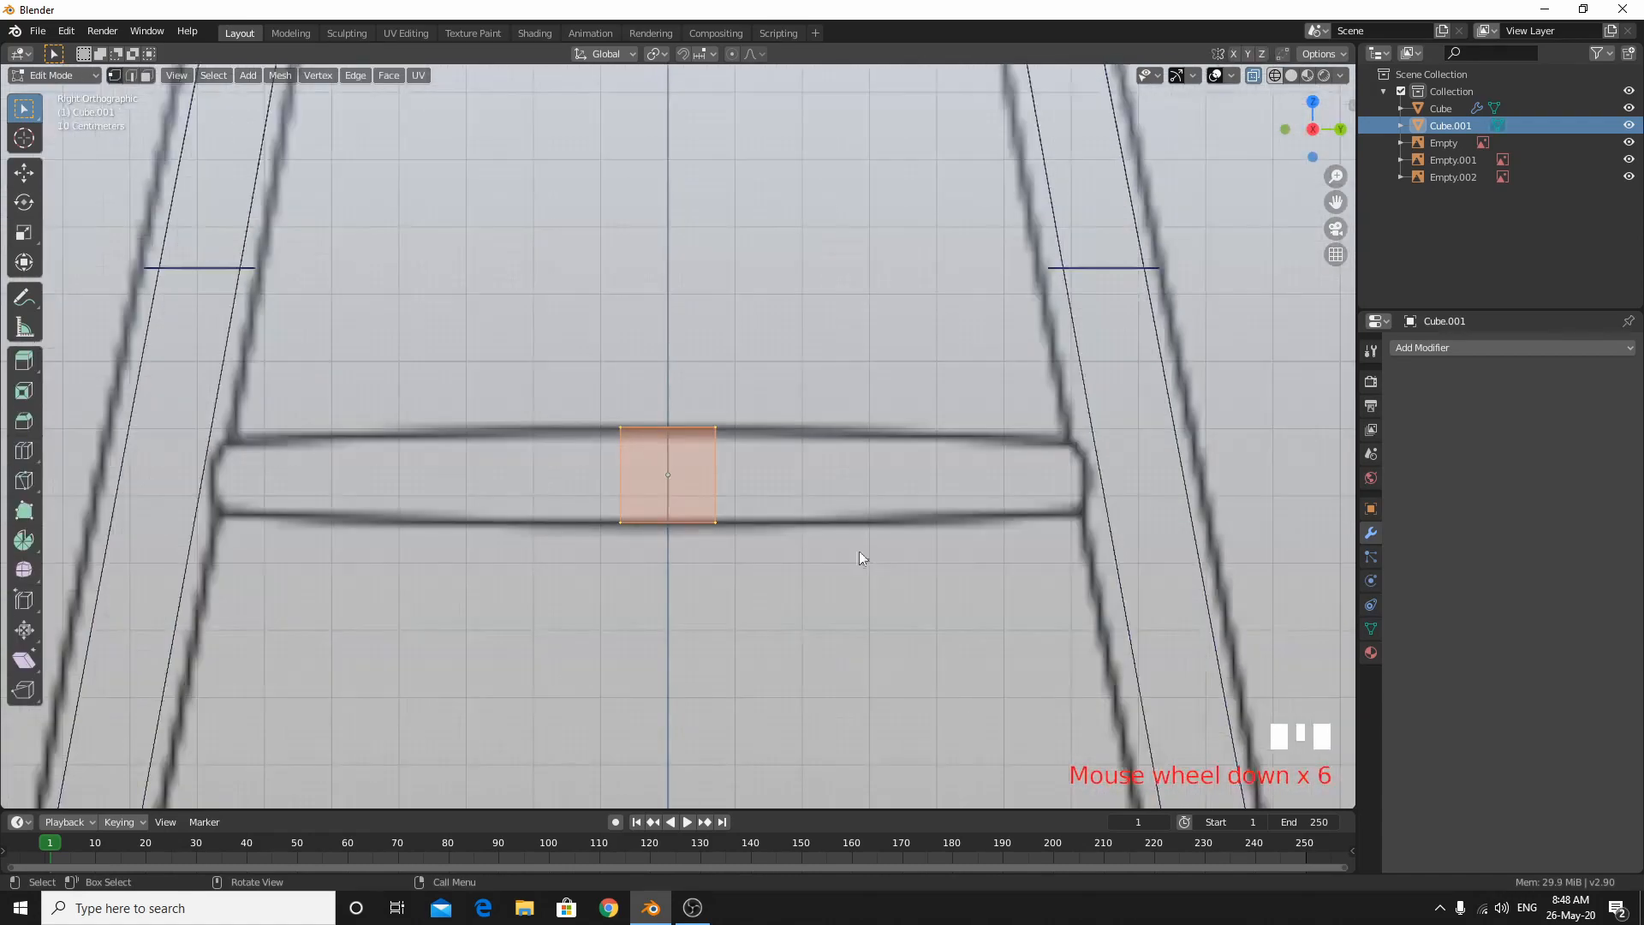
click(806, 644)
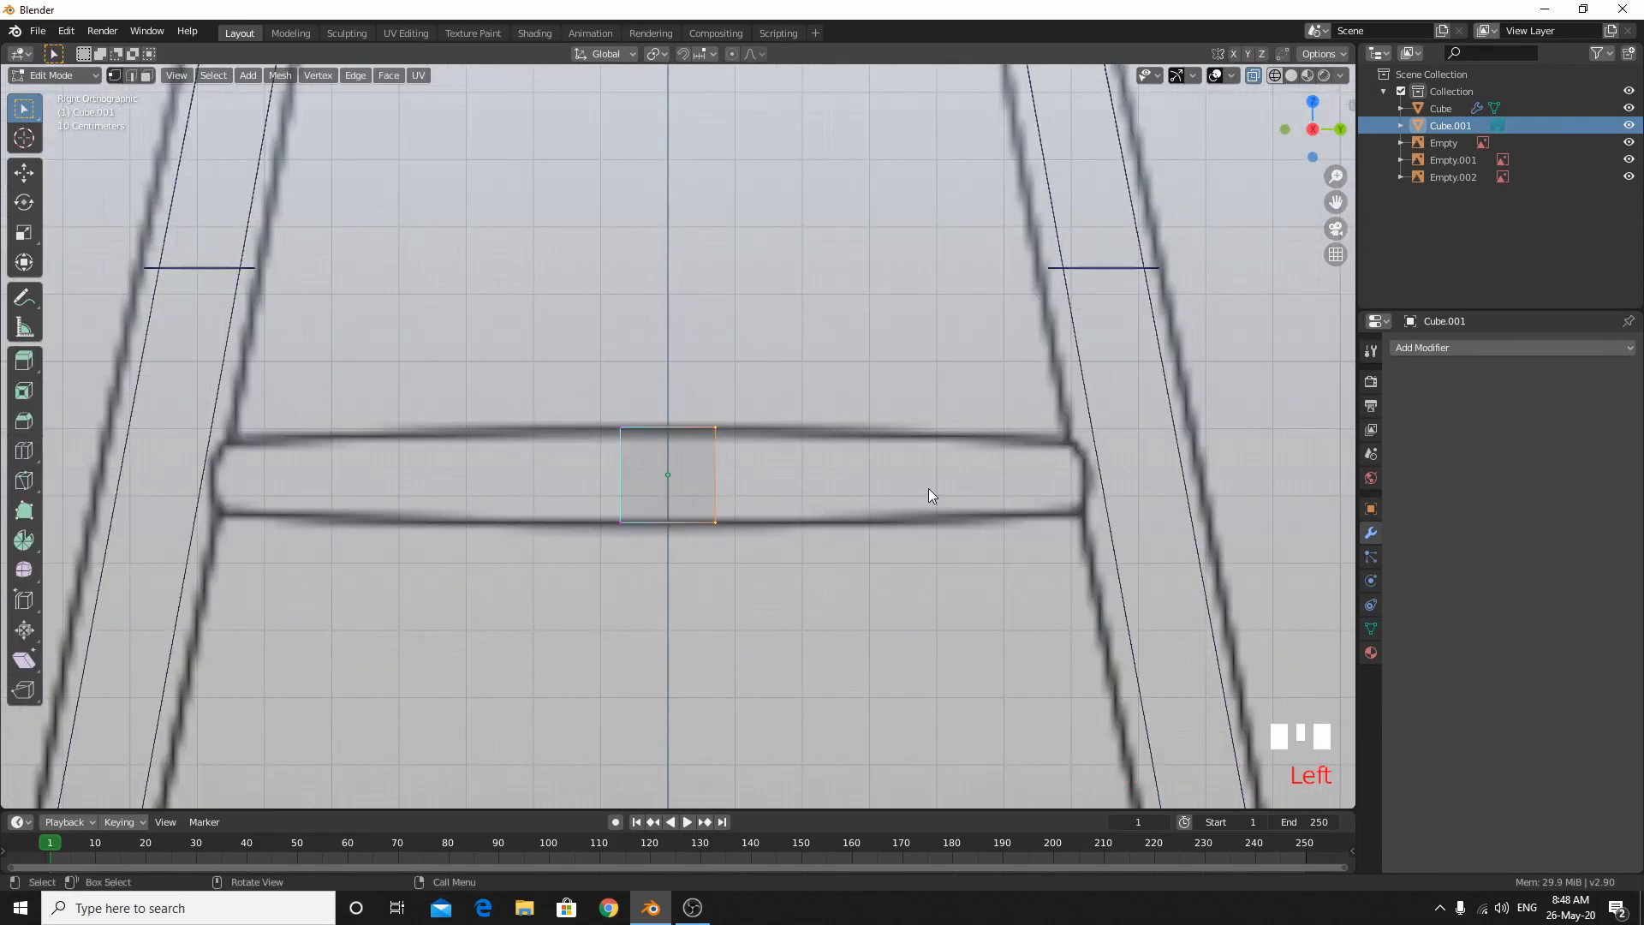
key(g)
key(y)
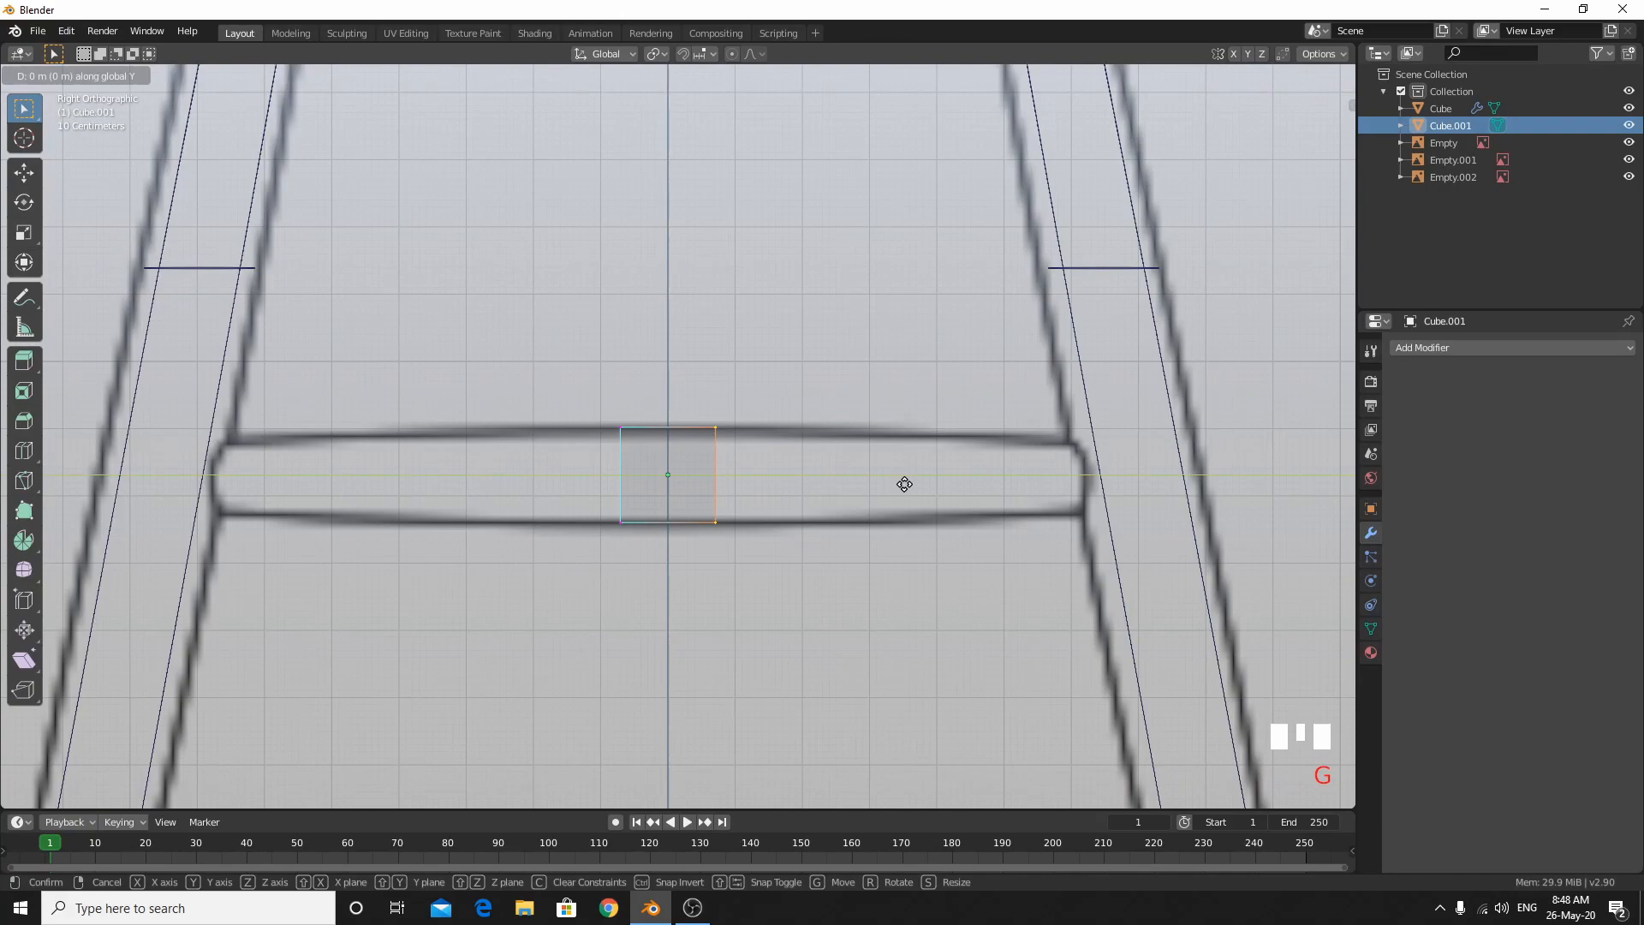
click(1265, 557)
drag(499, 336, 674, 614)
key(g)
key(y)
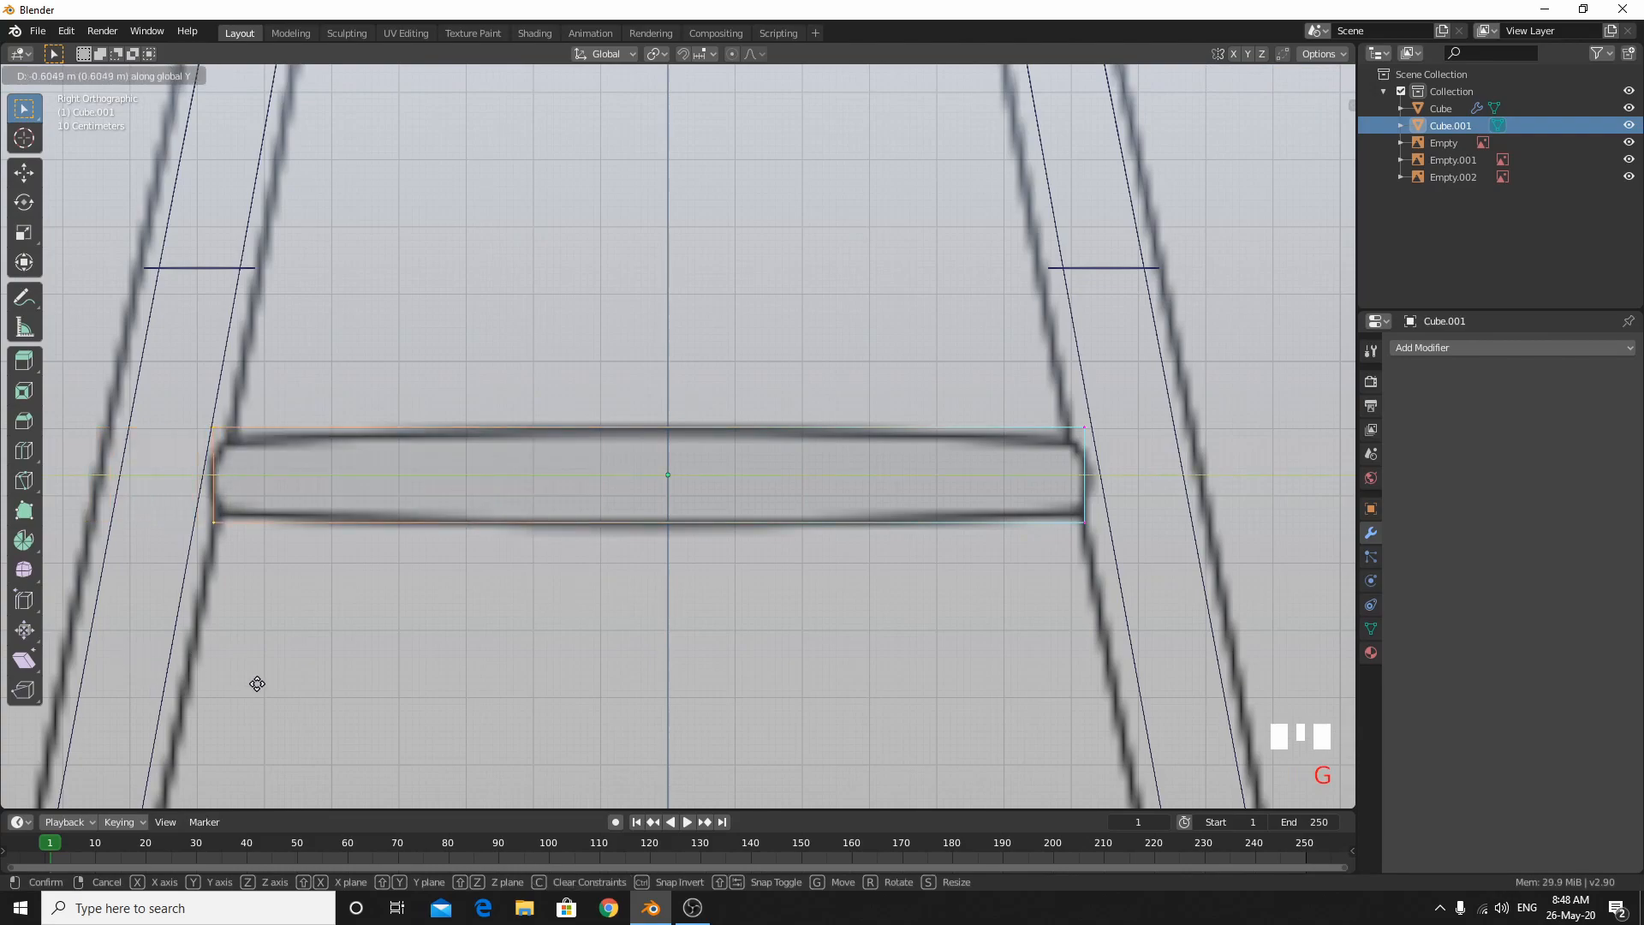
click(253, 682)
Narrow the crossbar's positive-Y end by moving its upper and lower vertices along Z to the reference outline.
drag(1049, 351, 1144, 465)
key(g)
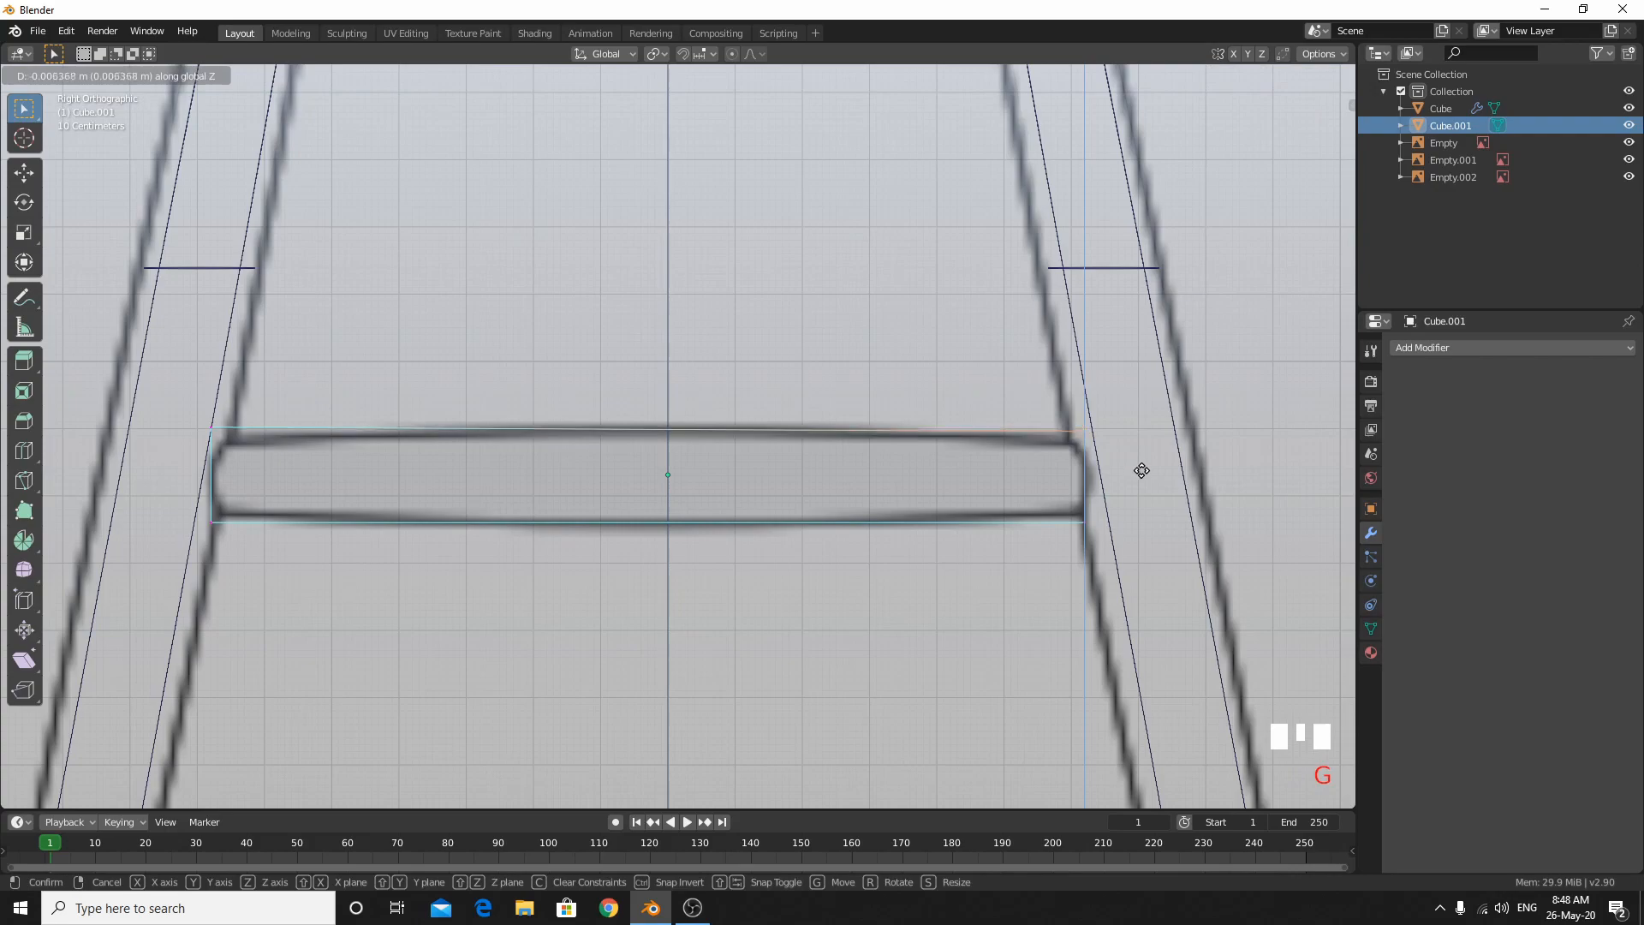
click(1138, 466)
drag(1022, 481, 1145, 588)
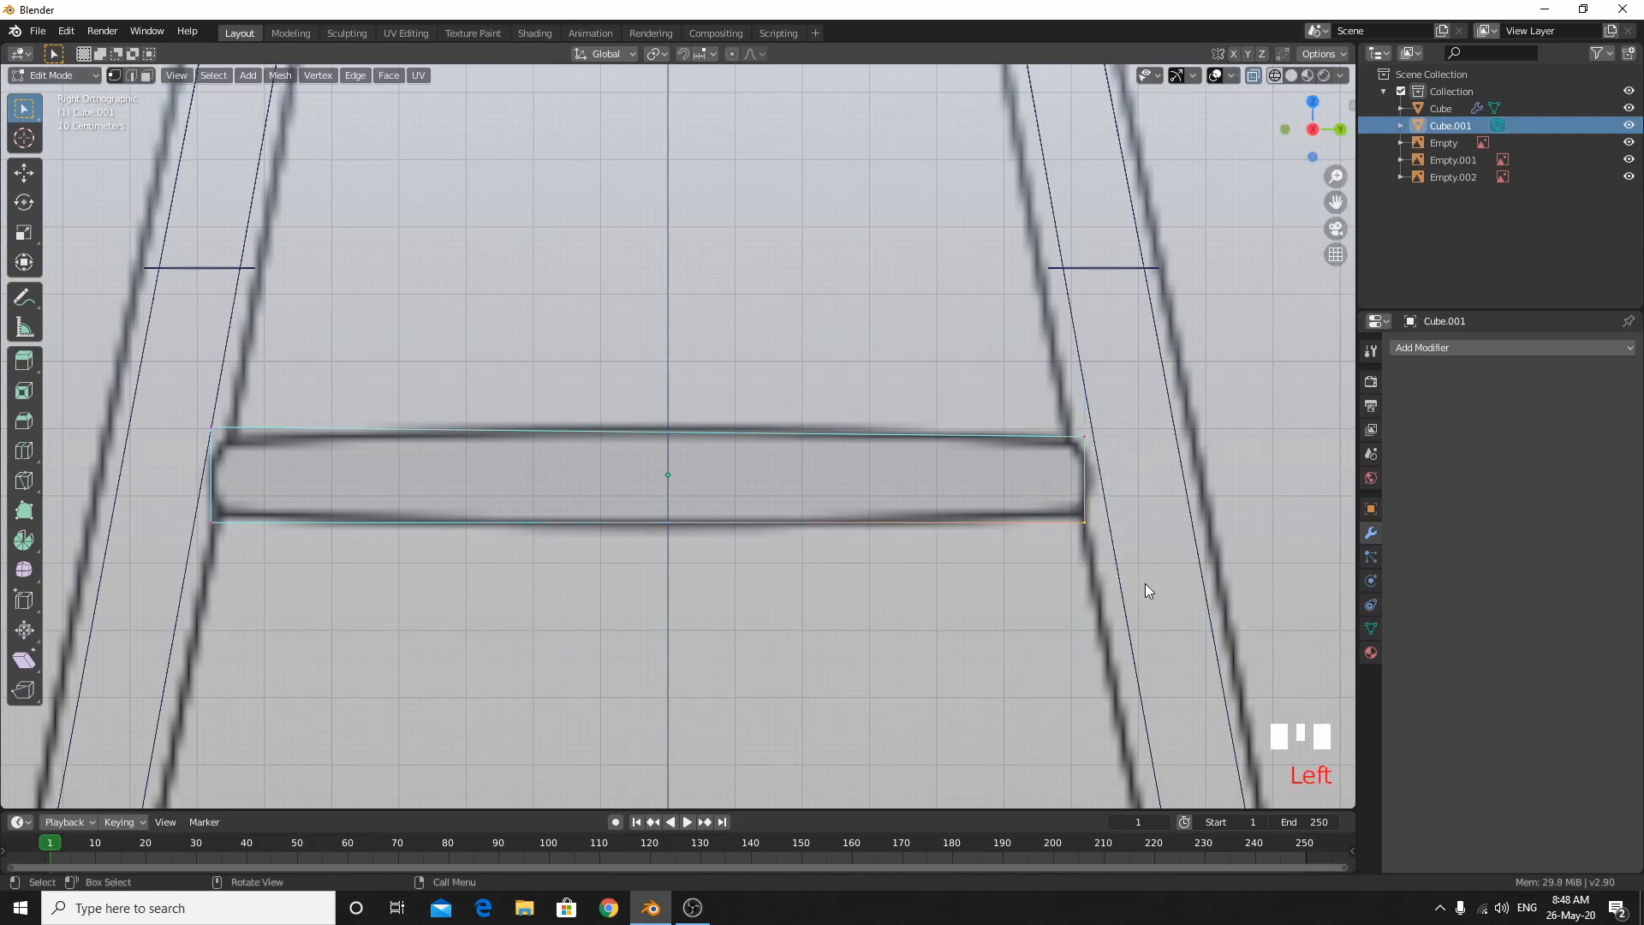
key(g)
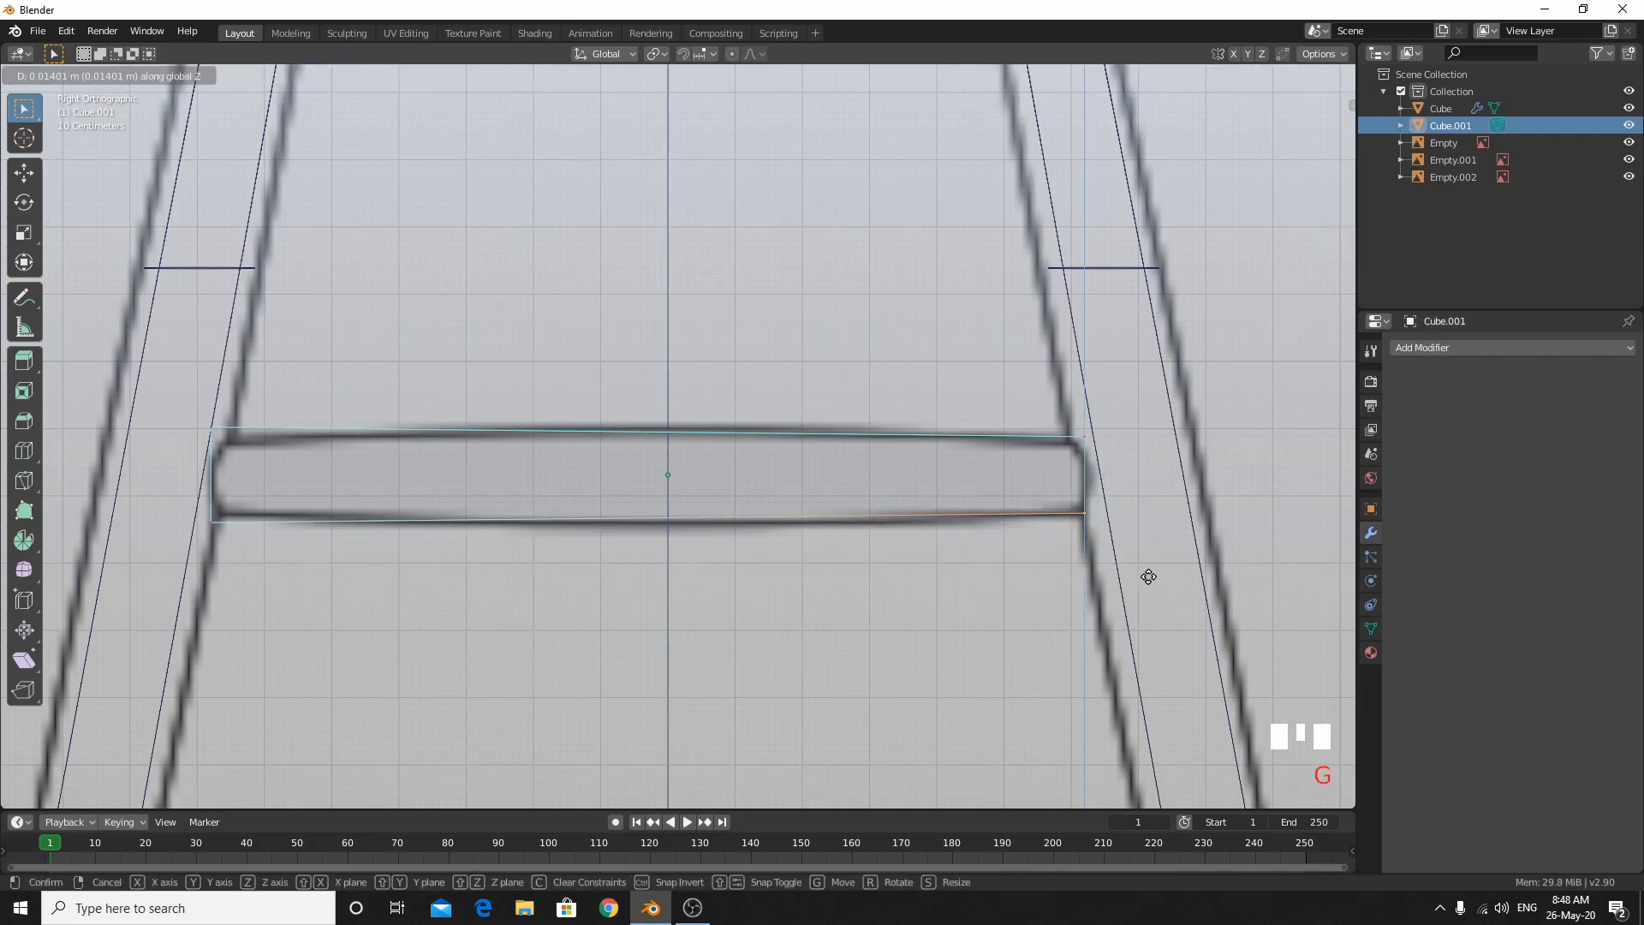
click(1149, 577)
Narrow the crossbar's negative-Y end by moving its upper and lower vertices along Z to the reference outline.
shift+middle_drag(659, 516, 890, 510)
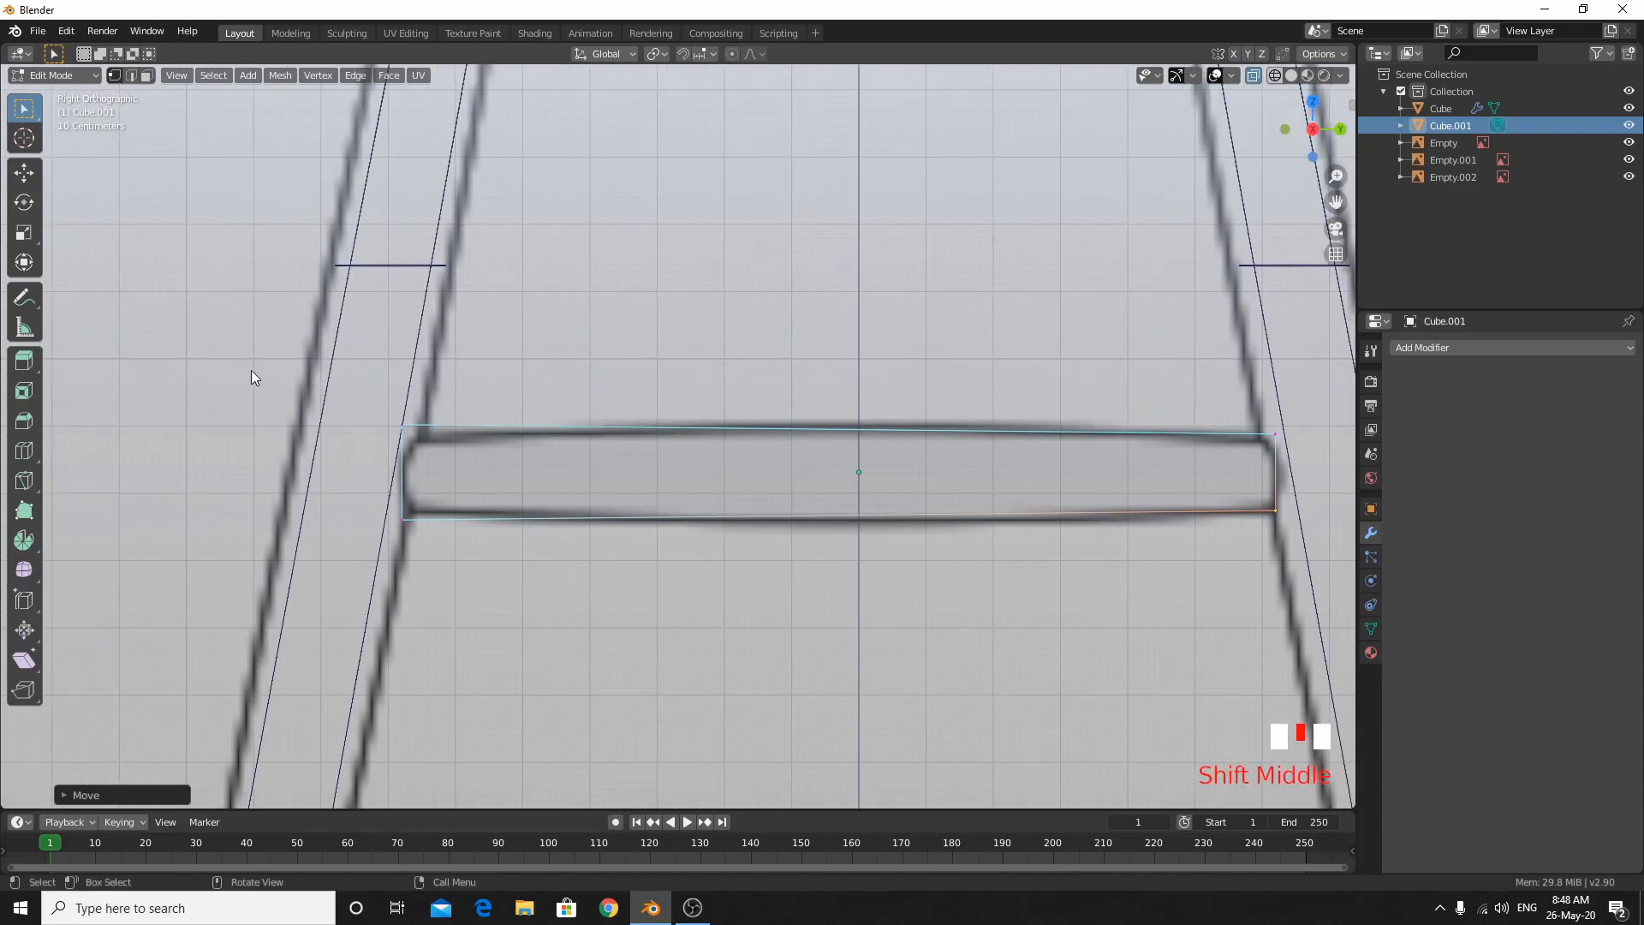
click(516, 479)
key(g)
key(z)
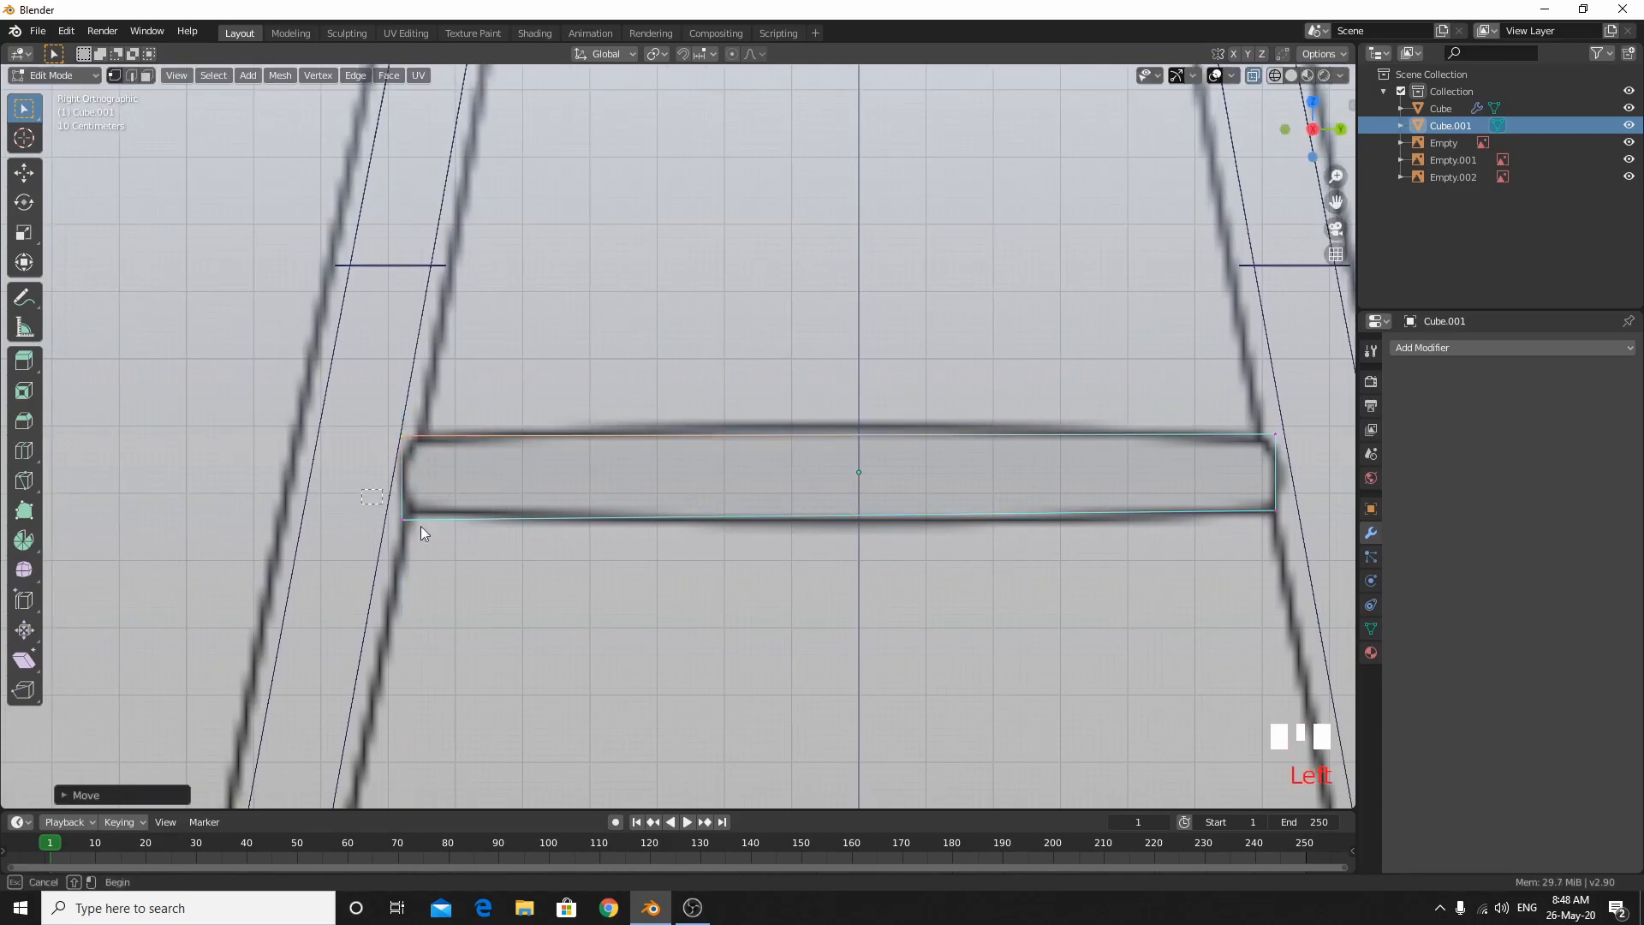
click(496, 515)
key(g)
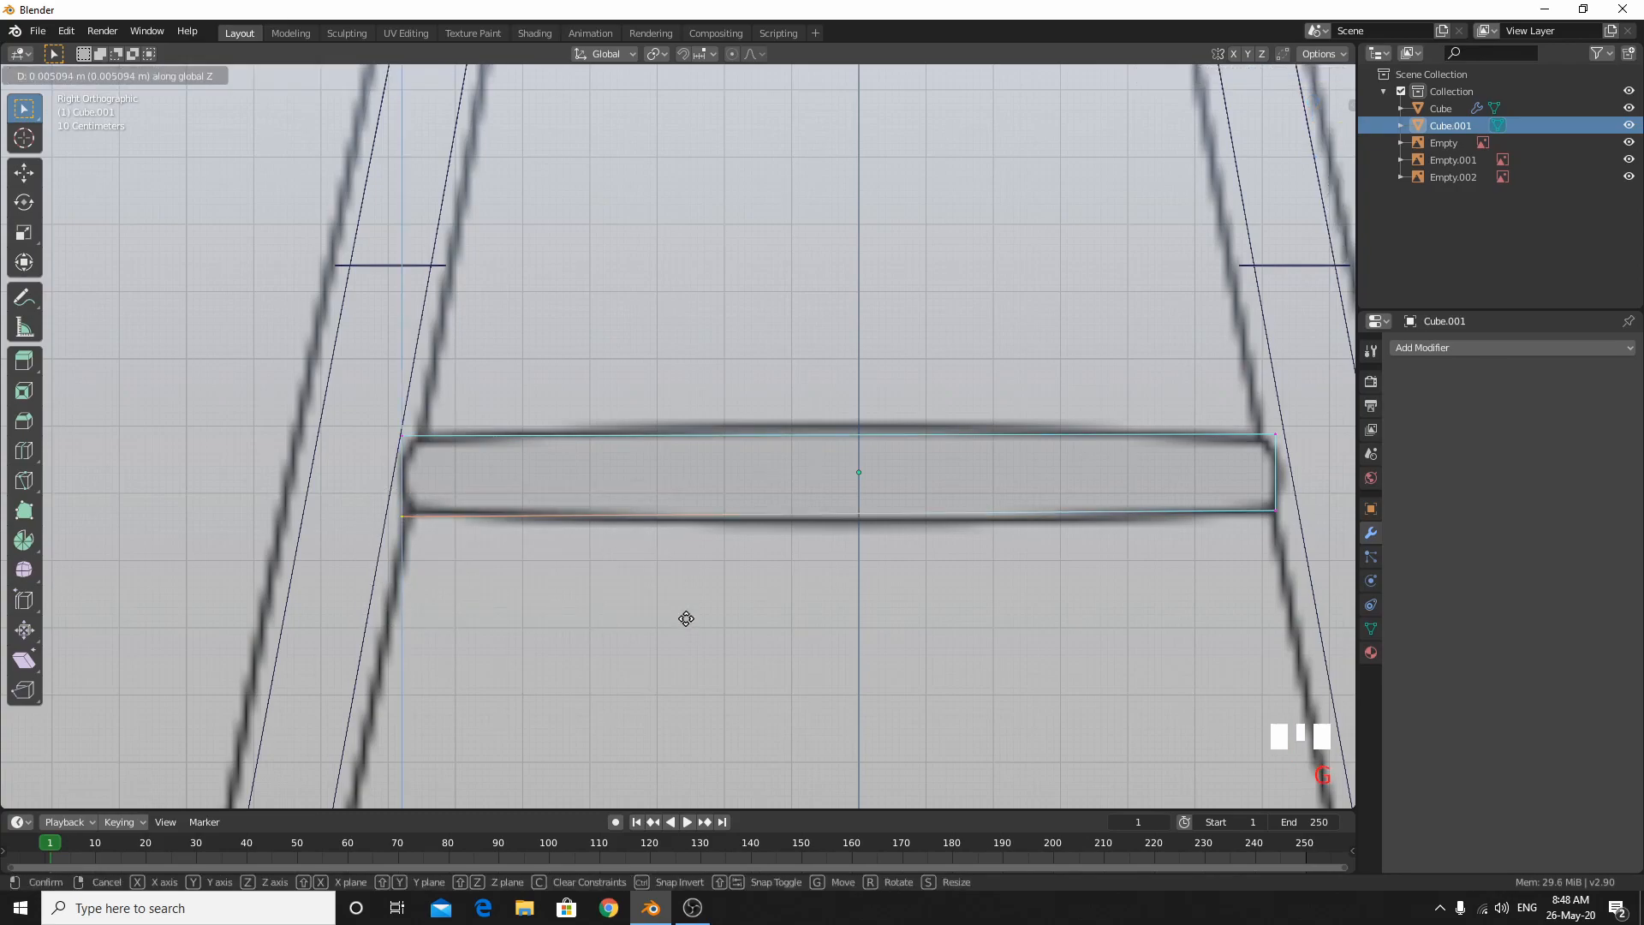
click(690, 620)
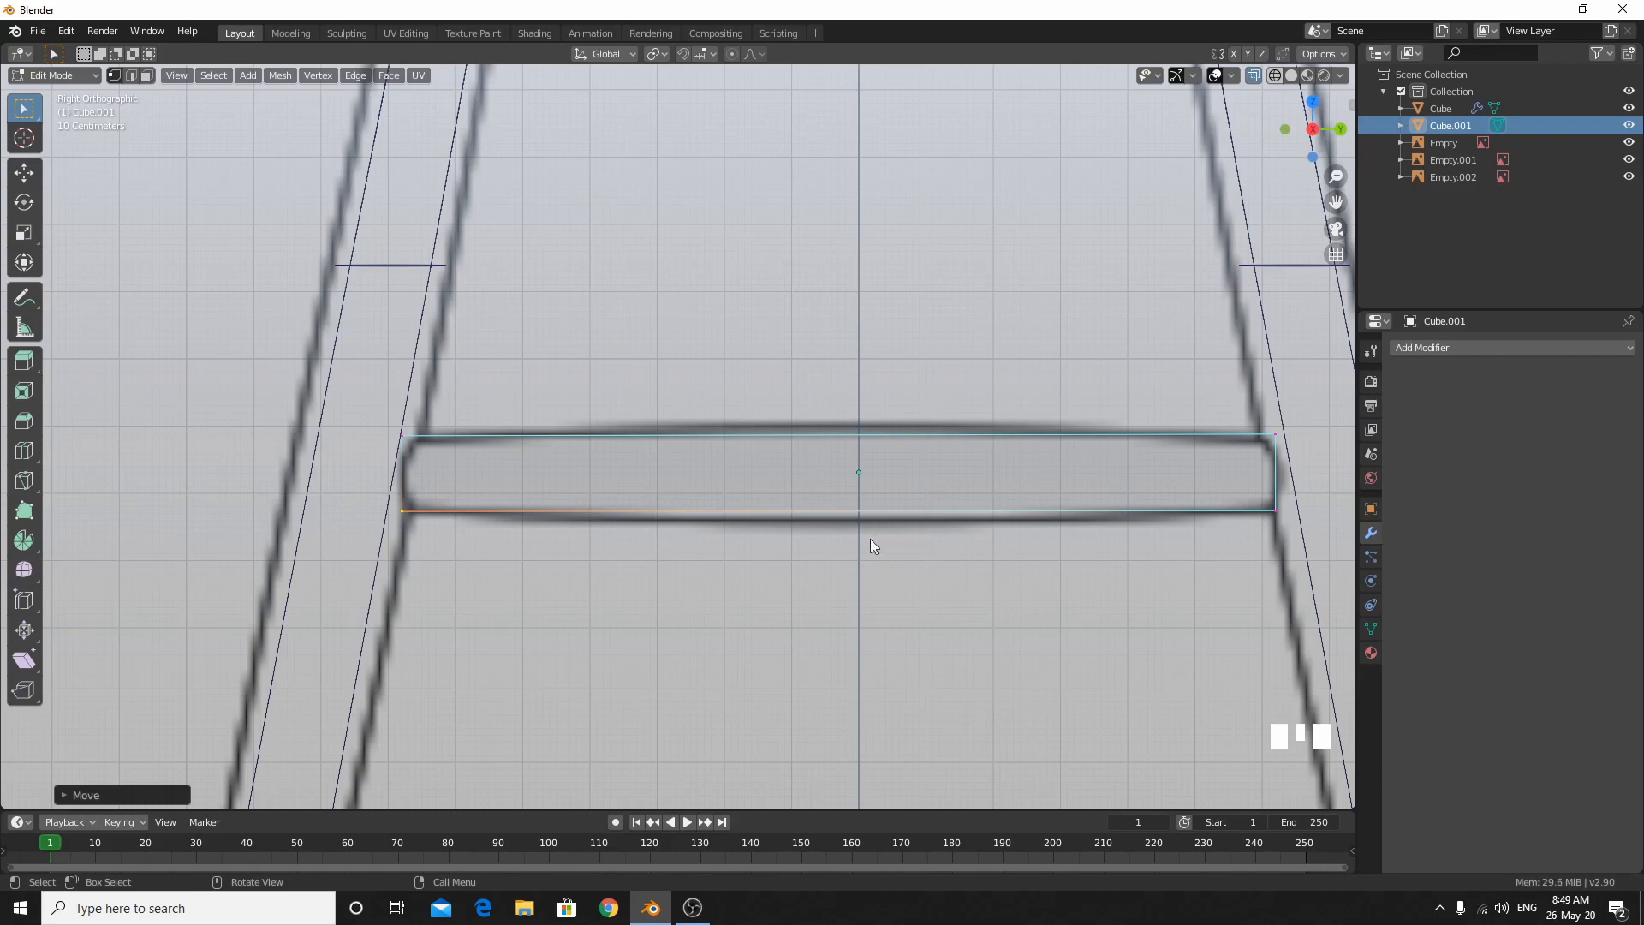
key(shift+a)
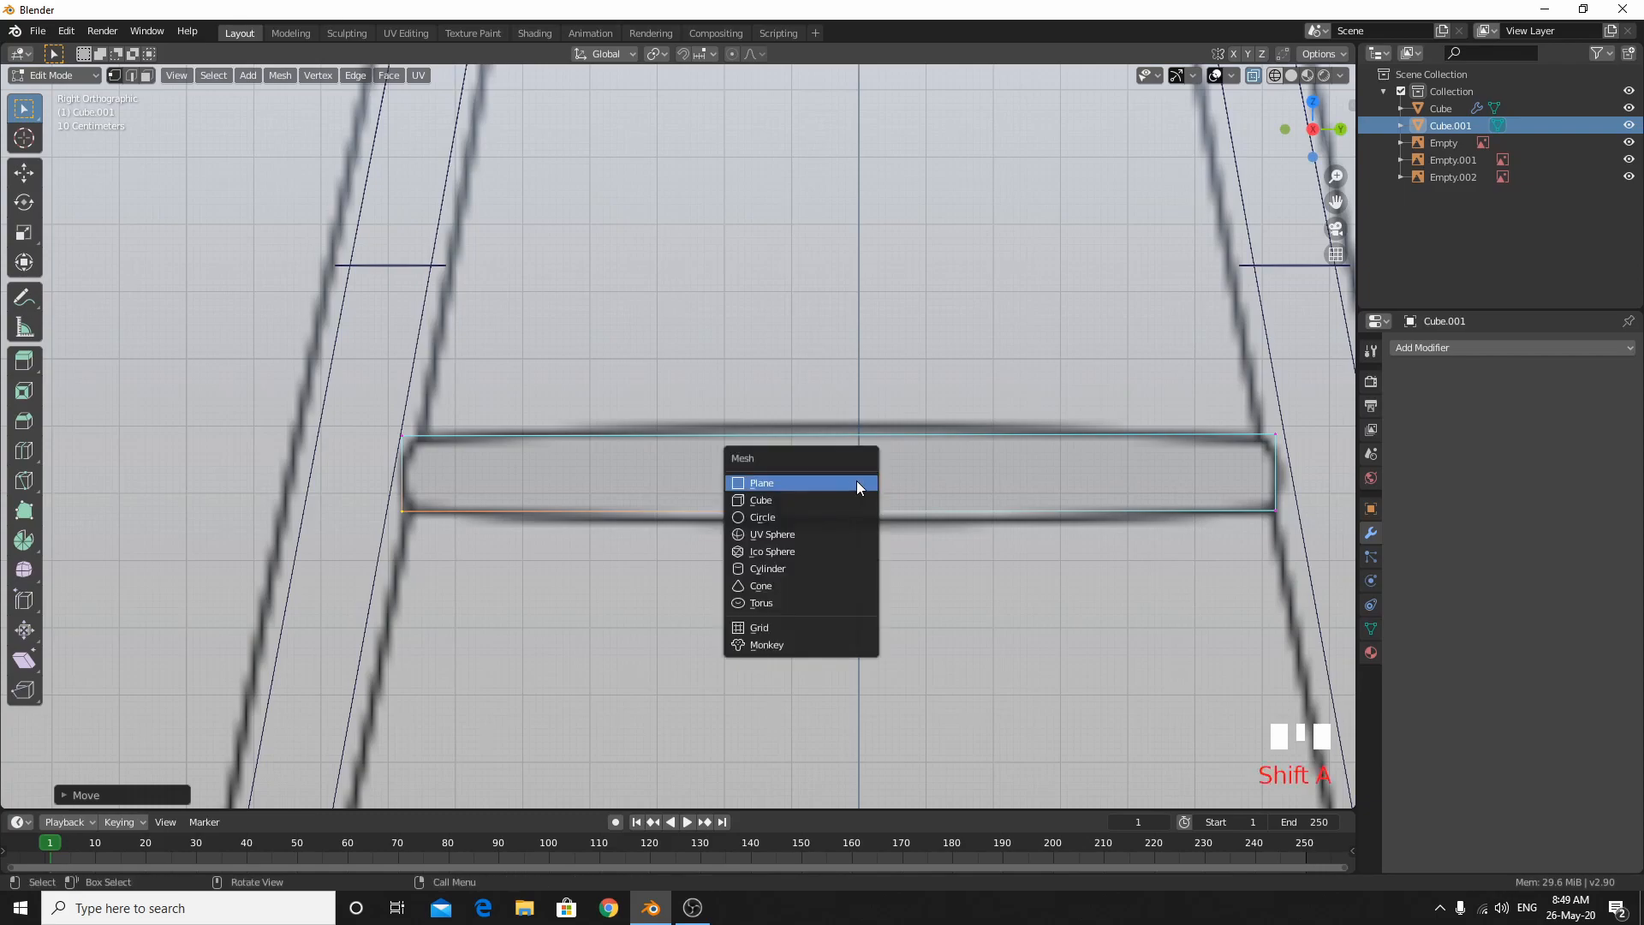
click(753, 500)
key(shift+r)
key(shift+a)
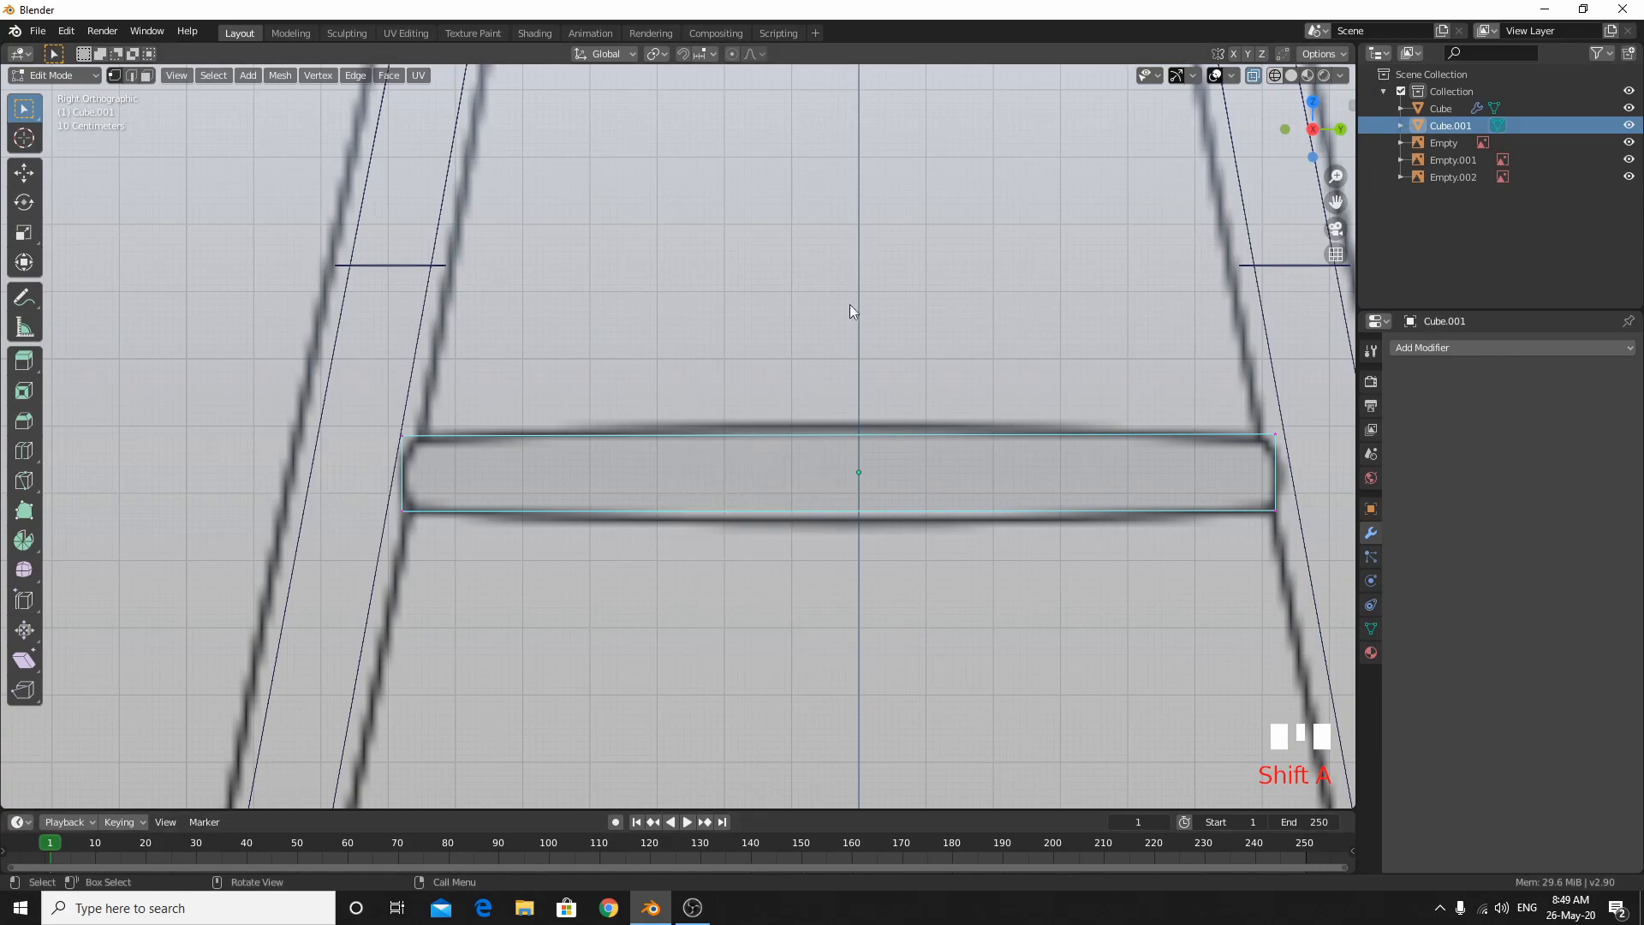
Add one vertical loop cut across the middle of the crossbar and slide it onto the centre axis.
key(ctrl+r)
click(850, 451)
click(849, 451)
drag(645, 284, 908, 483)
click(870, 464)
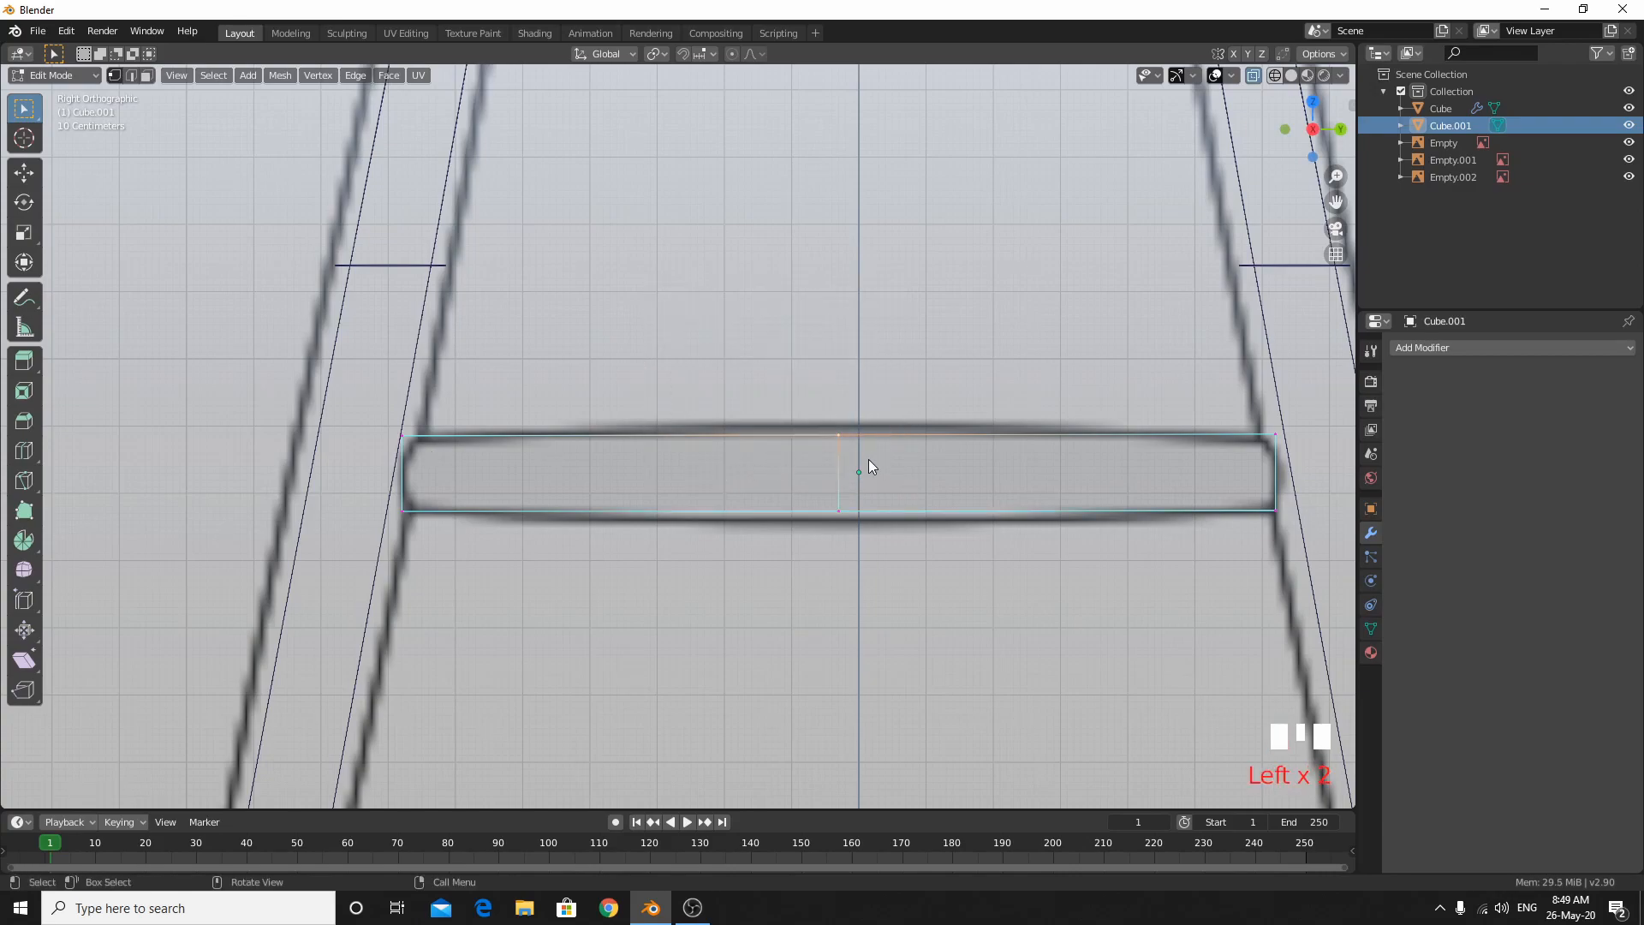
alt+click(839, 490)
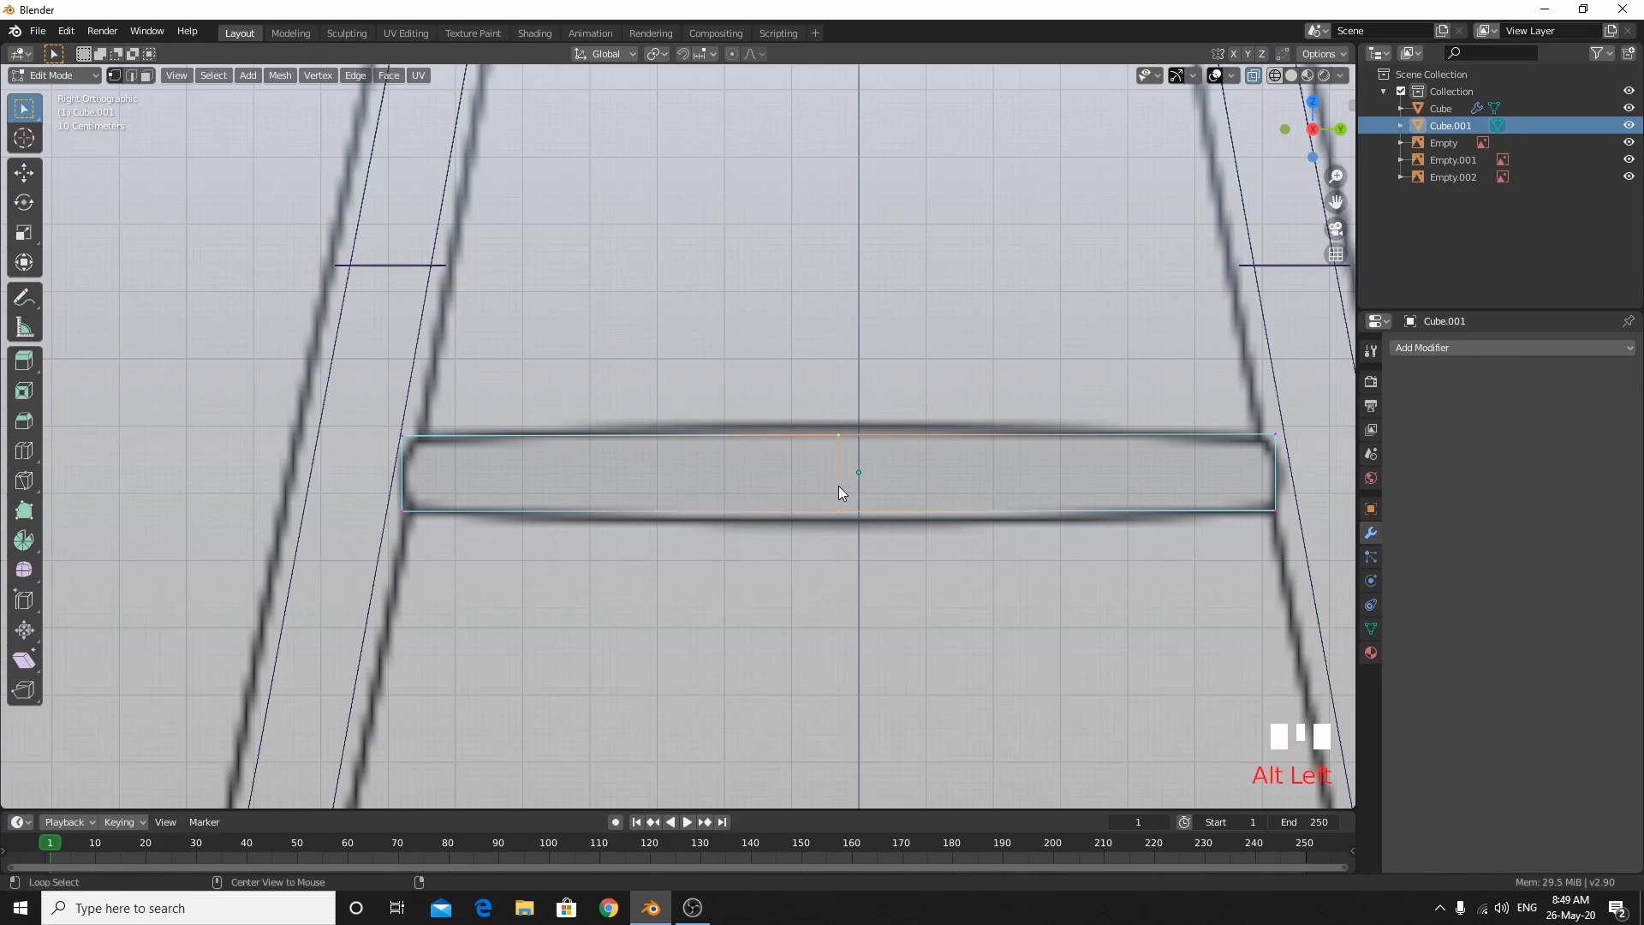
key(g)
key(g)
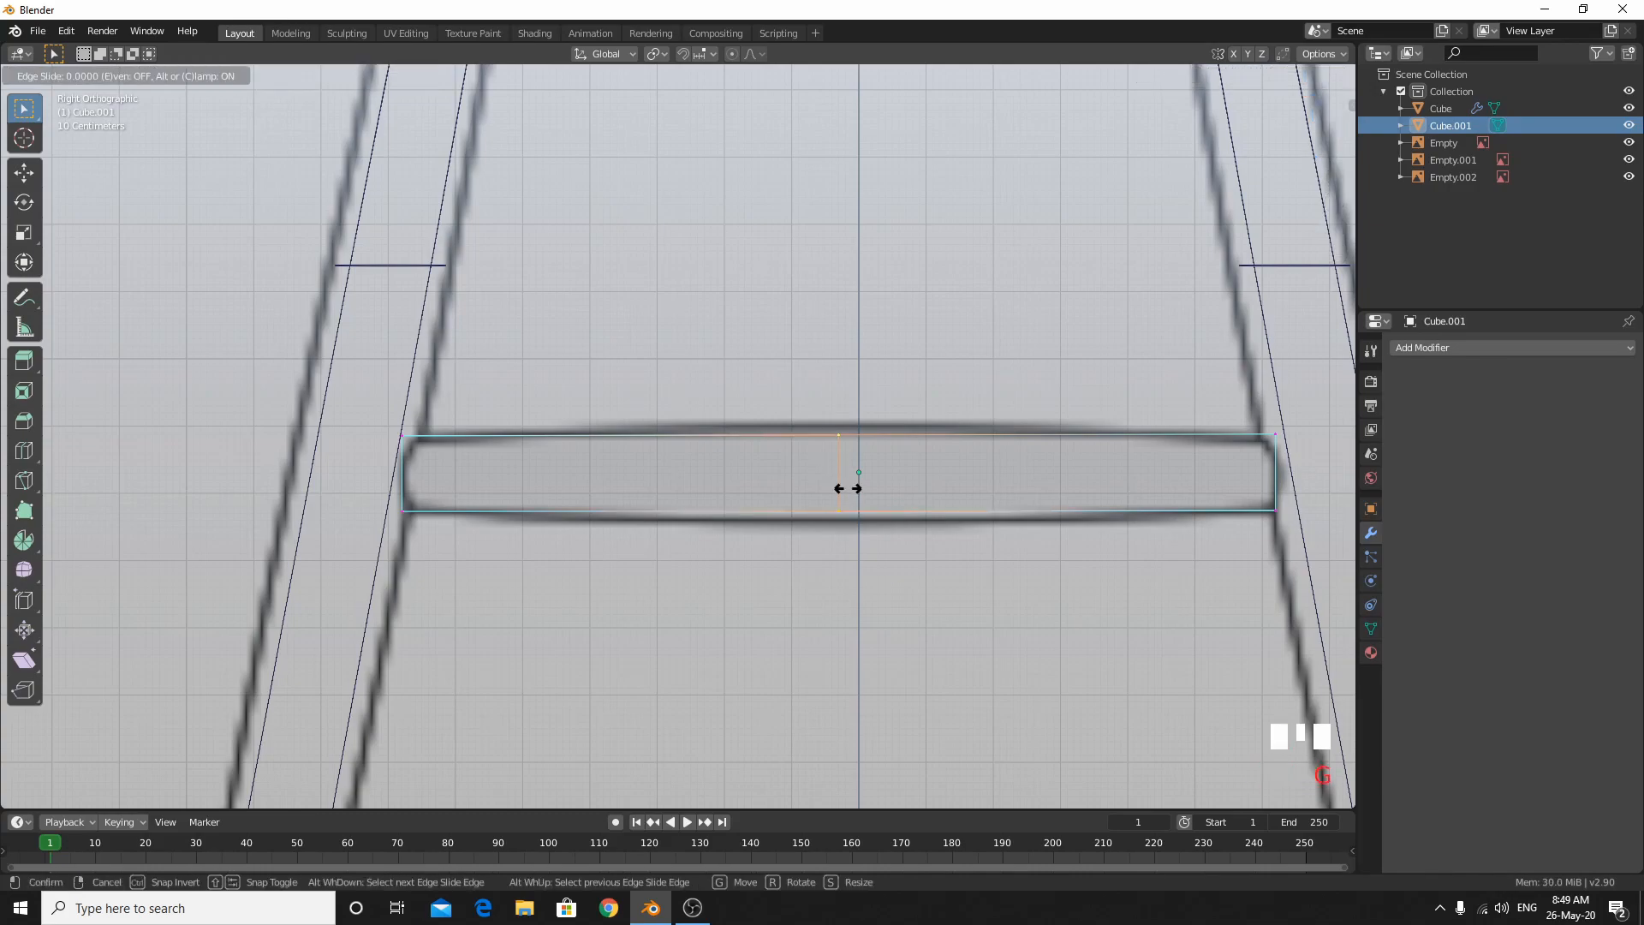
click(863, 490)
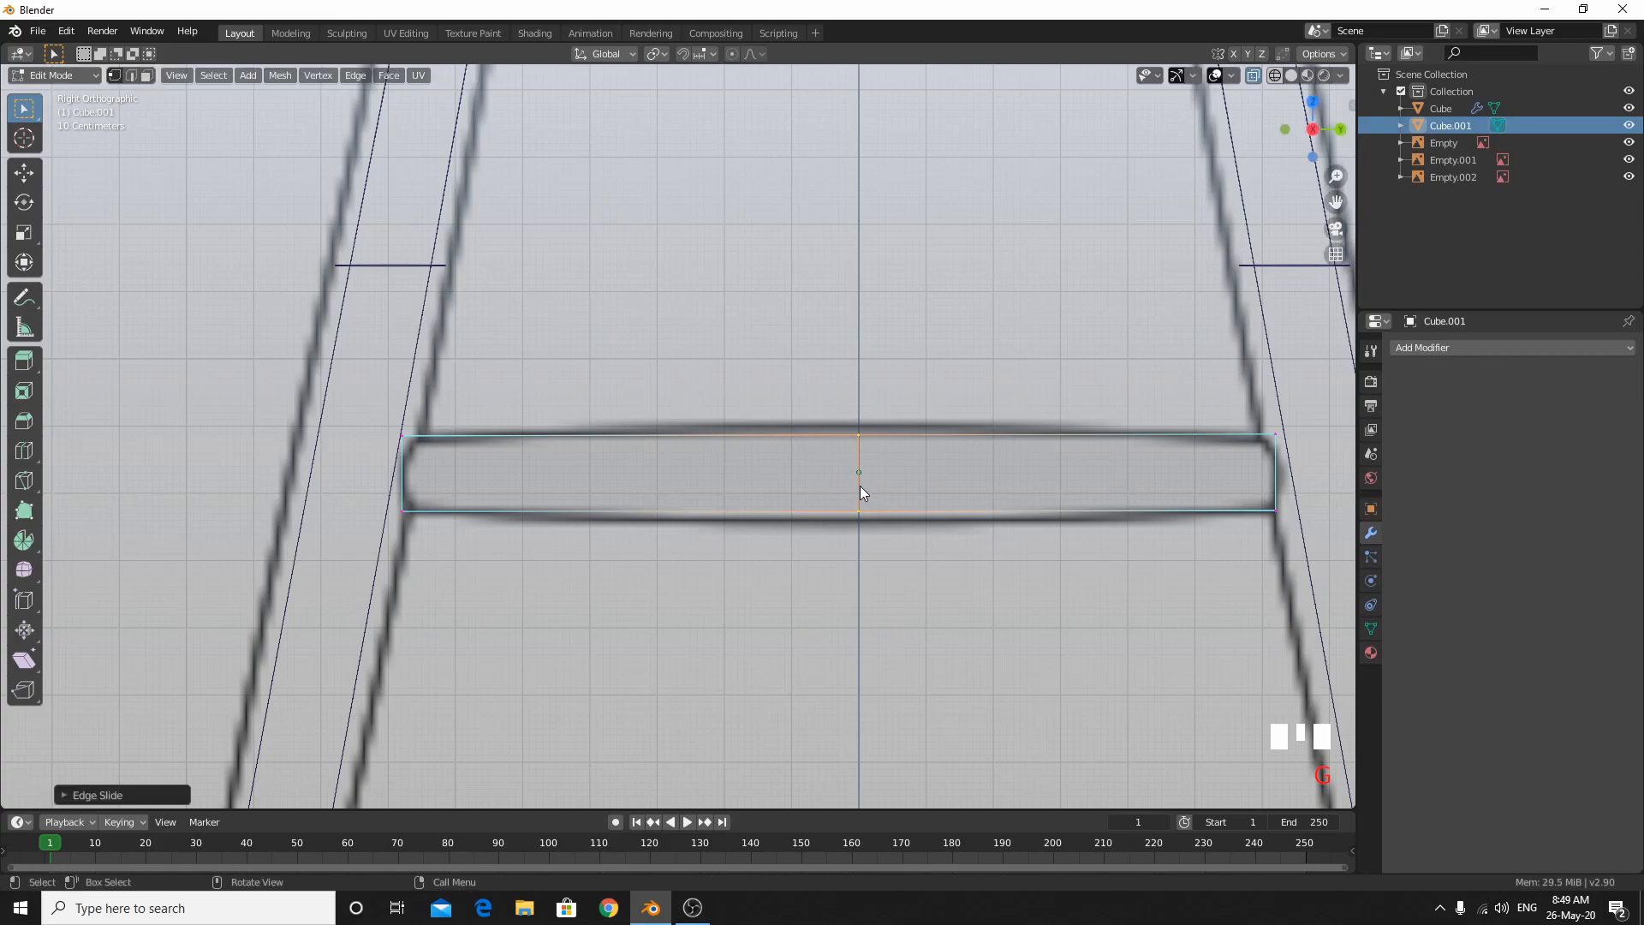
Fine-tune the crossbar's middle edge loop on the centre axis with an edge slide.
scroll(844, 467, up, 6)
shift+middle_drag(1130, 628, 592, 616)
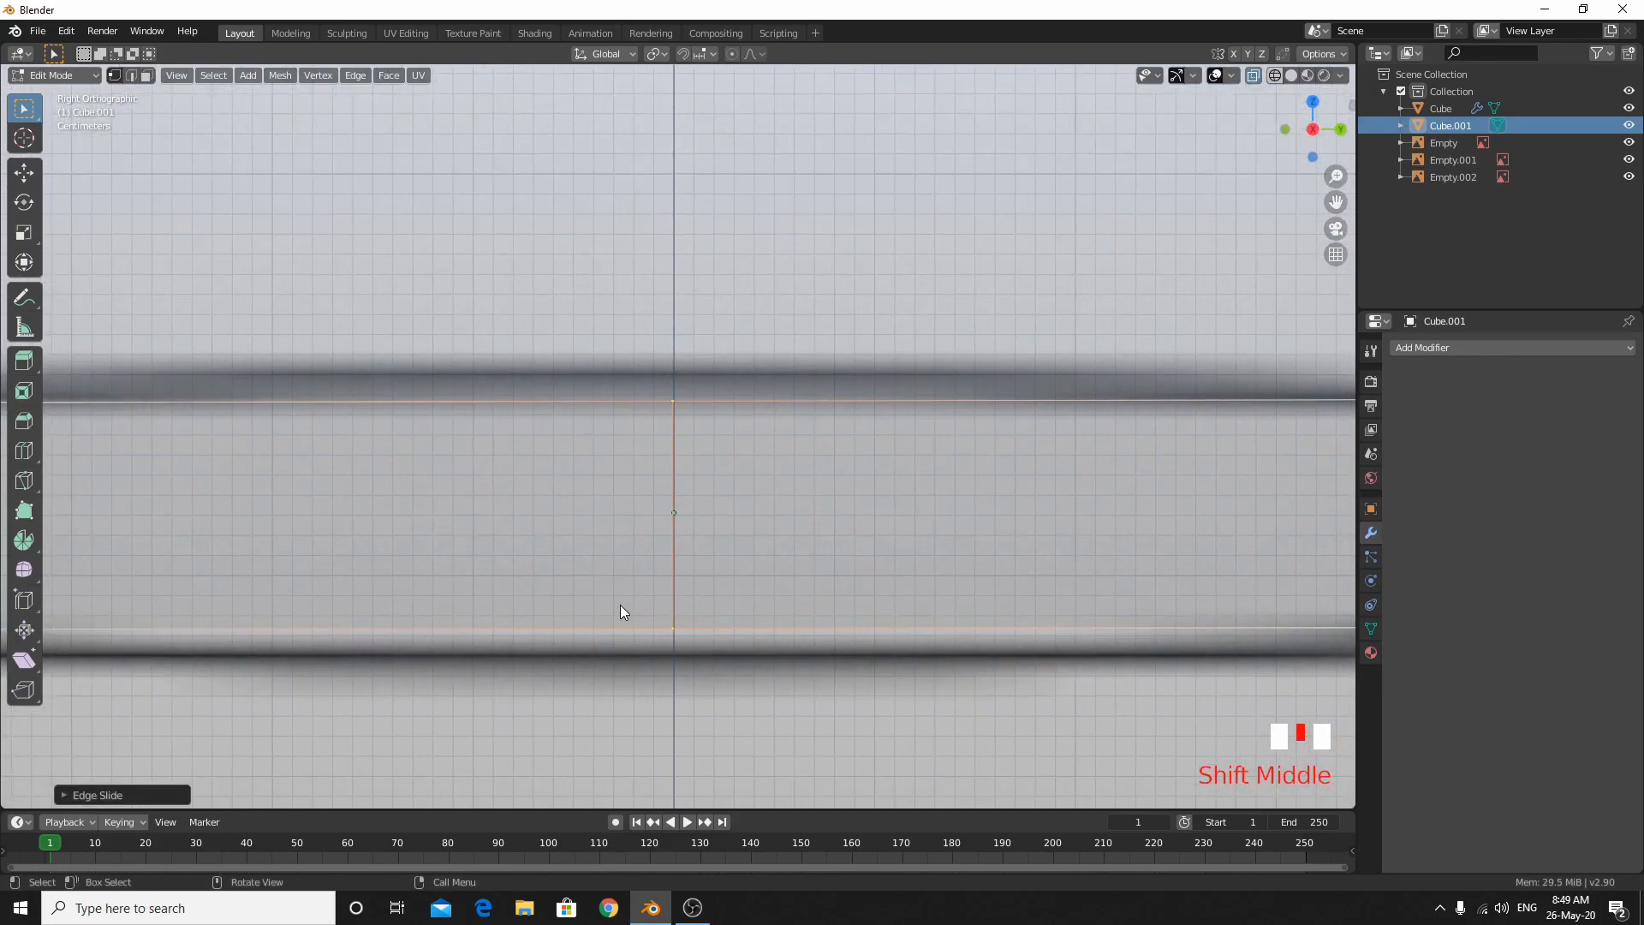
key(g)
key(g)
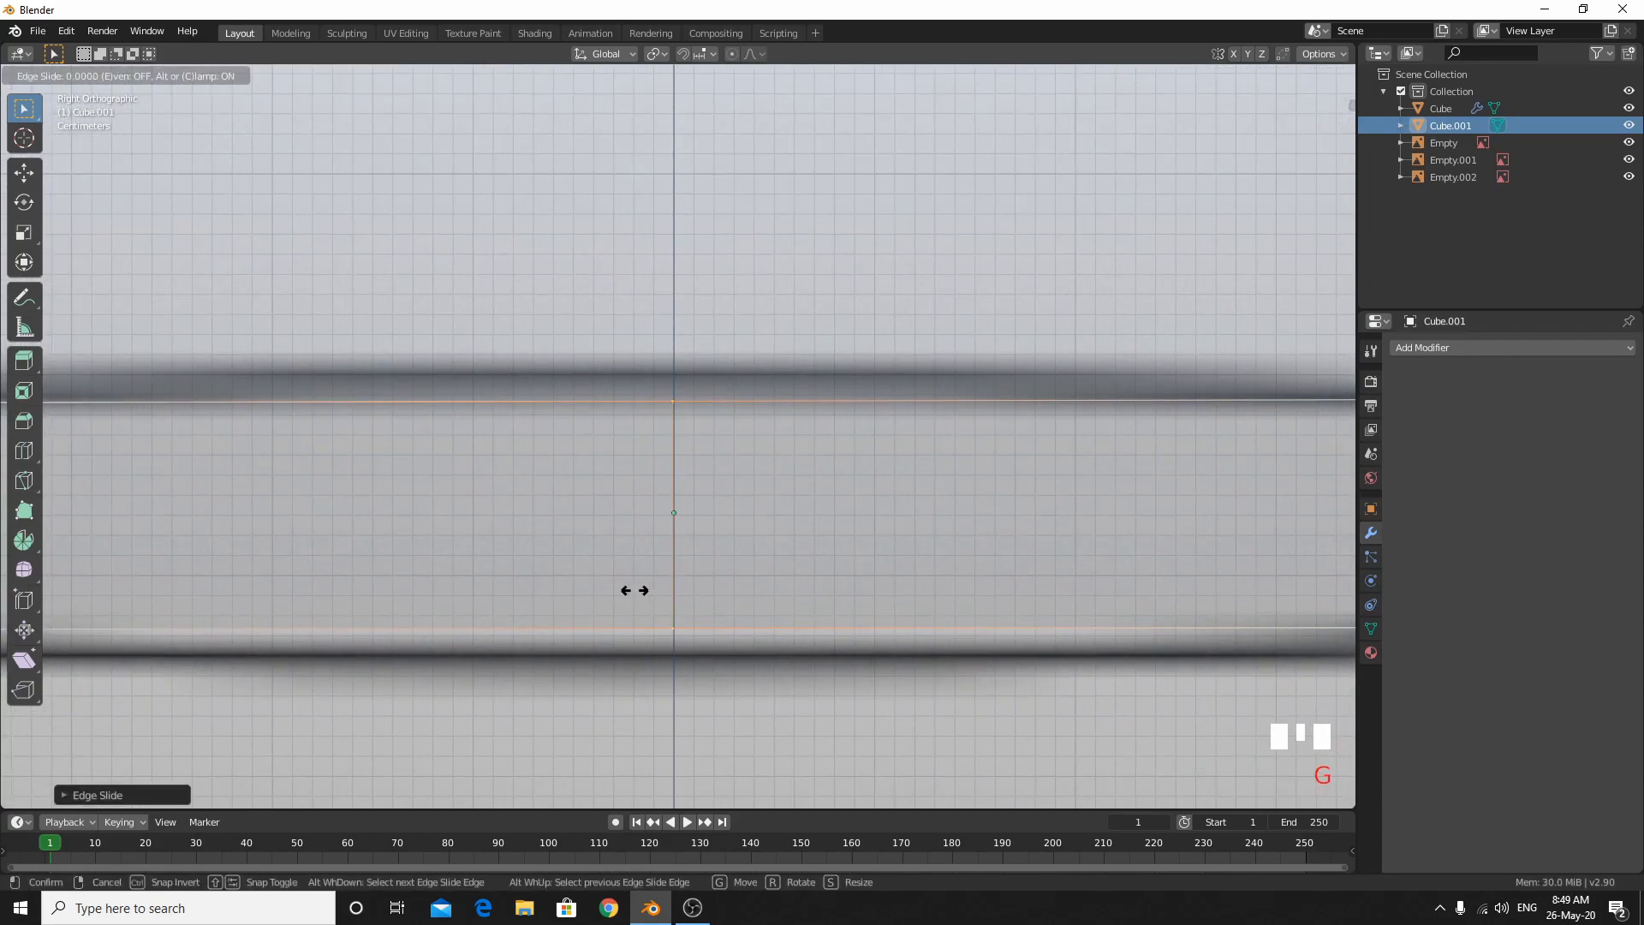
click(637, 593)
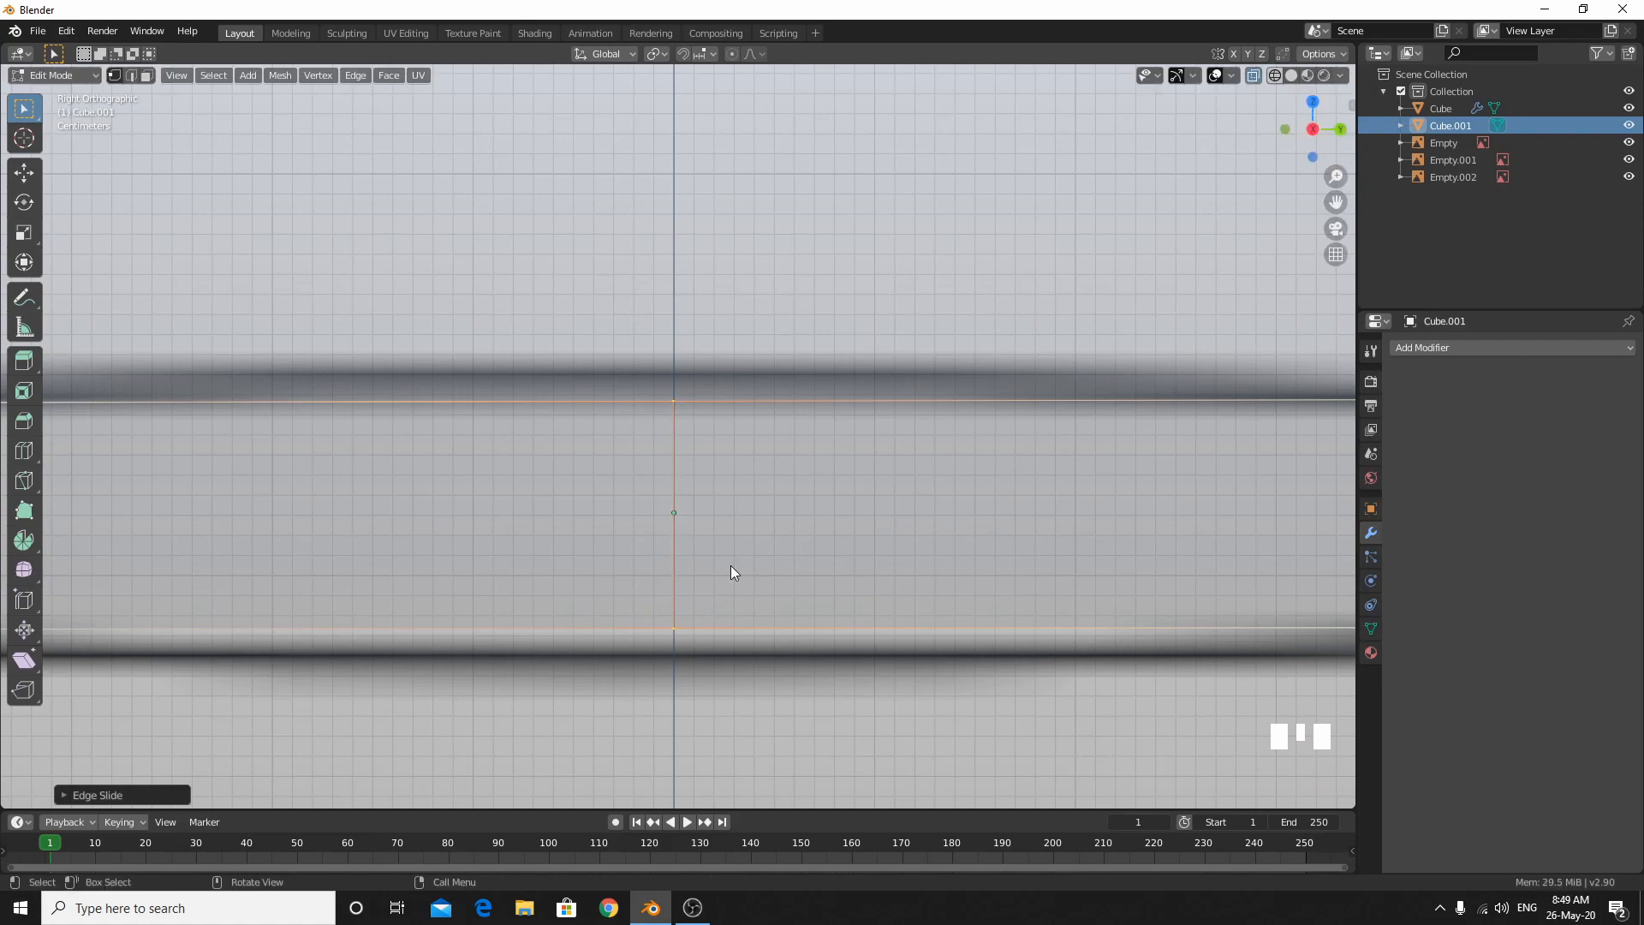
Move the crossbar's middle upper and lower vertices outward along Z to the curved reference outline.
scroll(731, 565, down, 3)
click(733, 465)
key(g)
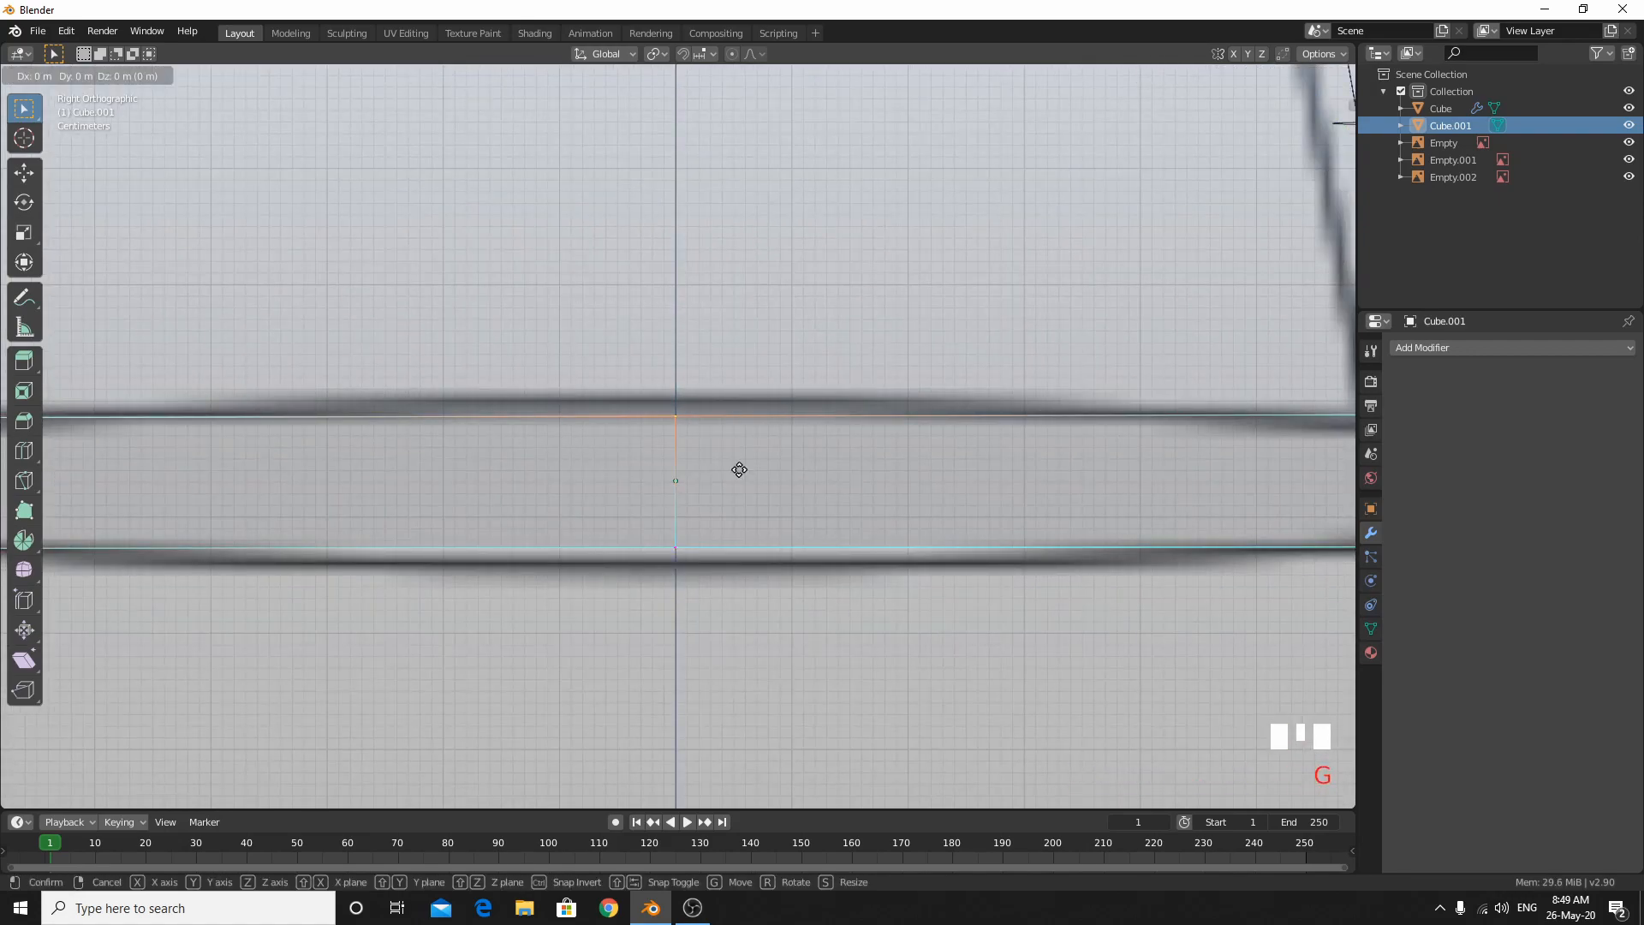
click(738, 453)
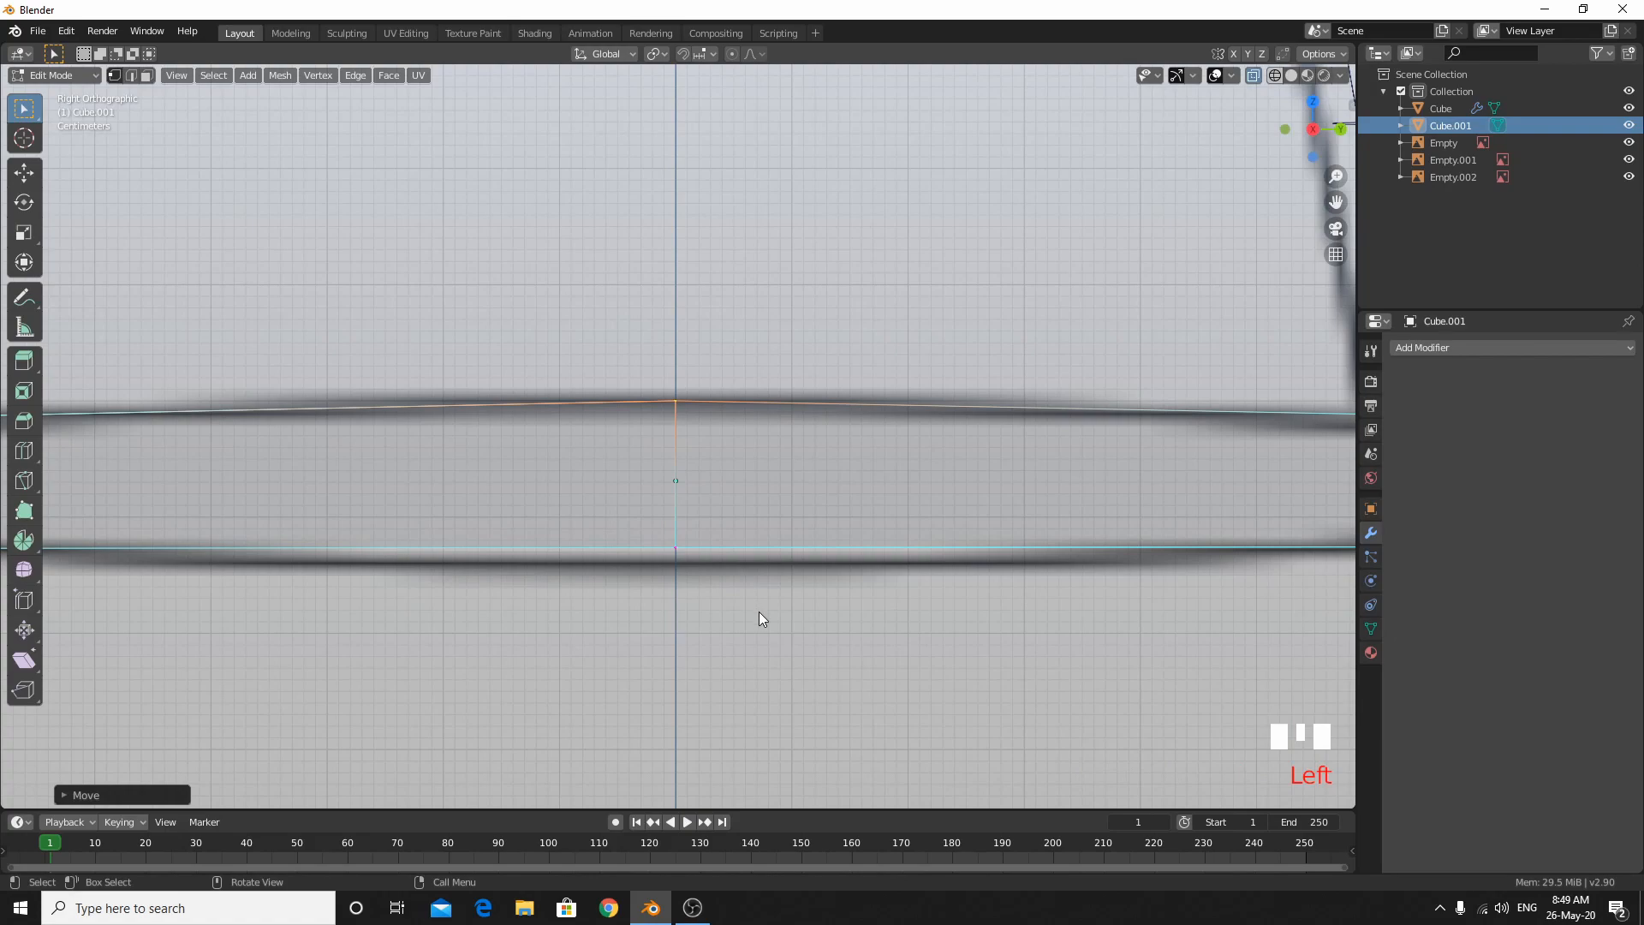
click(659, 565)
key(g)
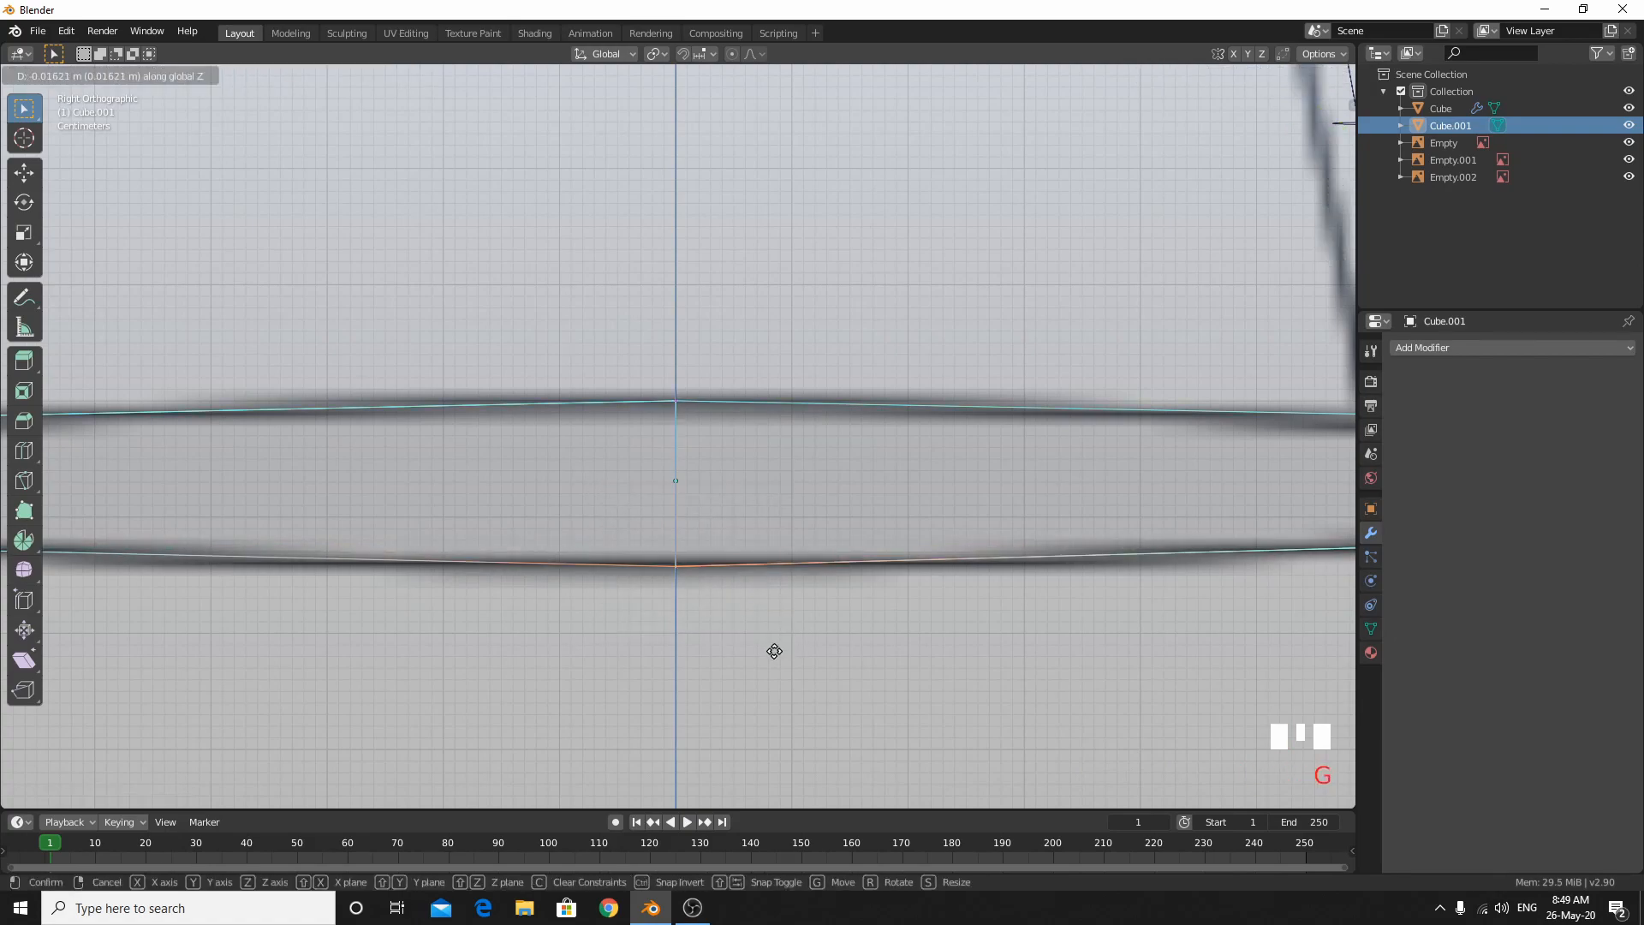
click(777, 650)
Switch the viewport to solid shading with X-ray off.
scroll(776, 657, down, 1)
scroll(776, 652, down, 4)
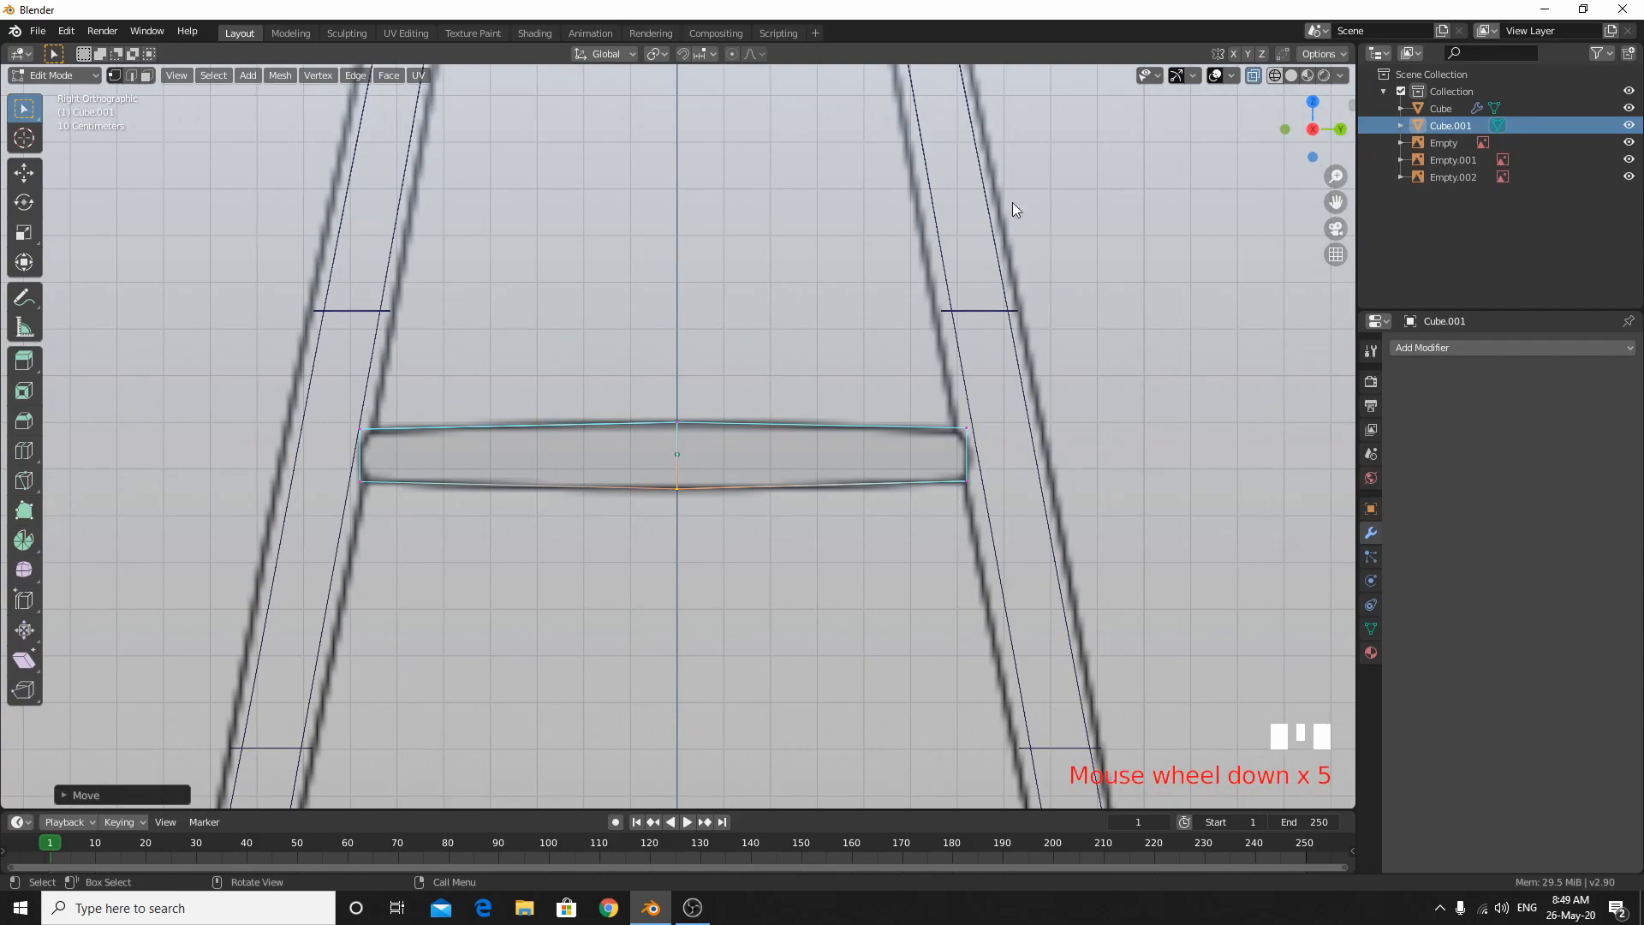
click(1291, 75)
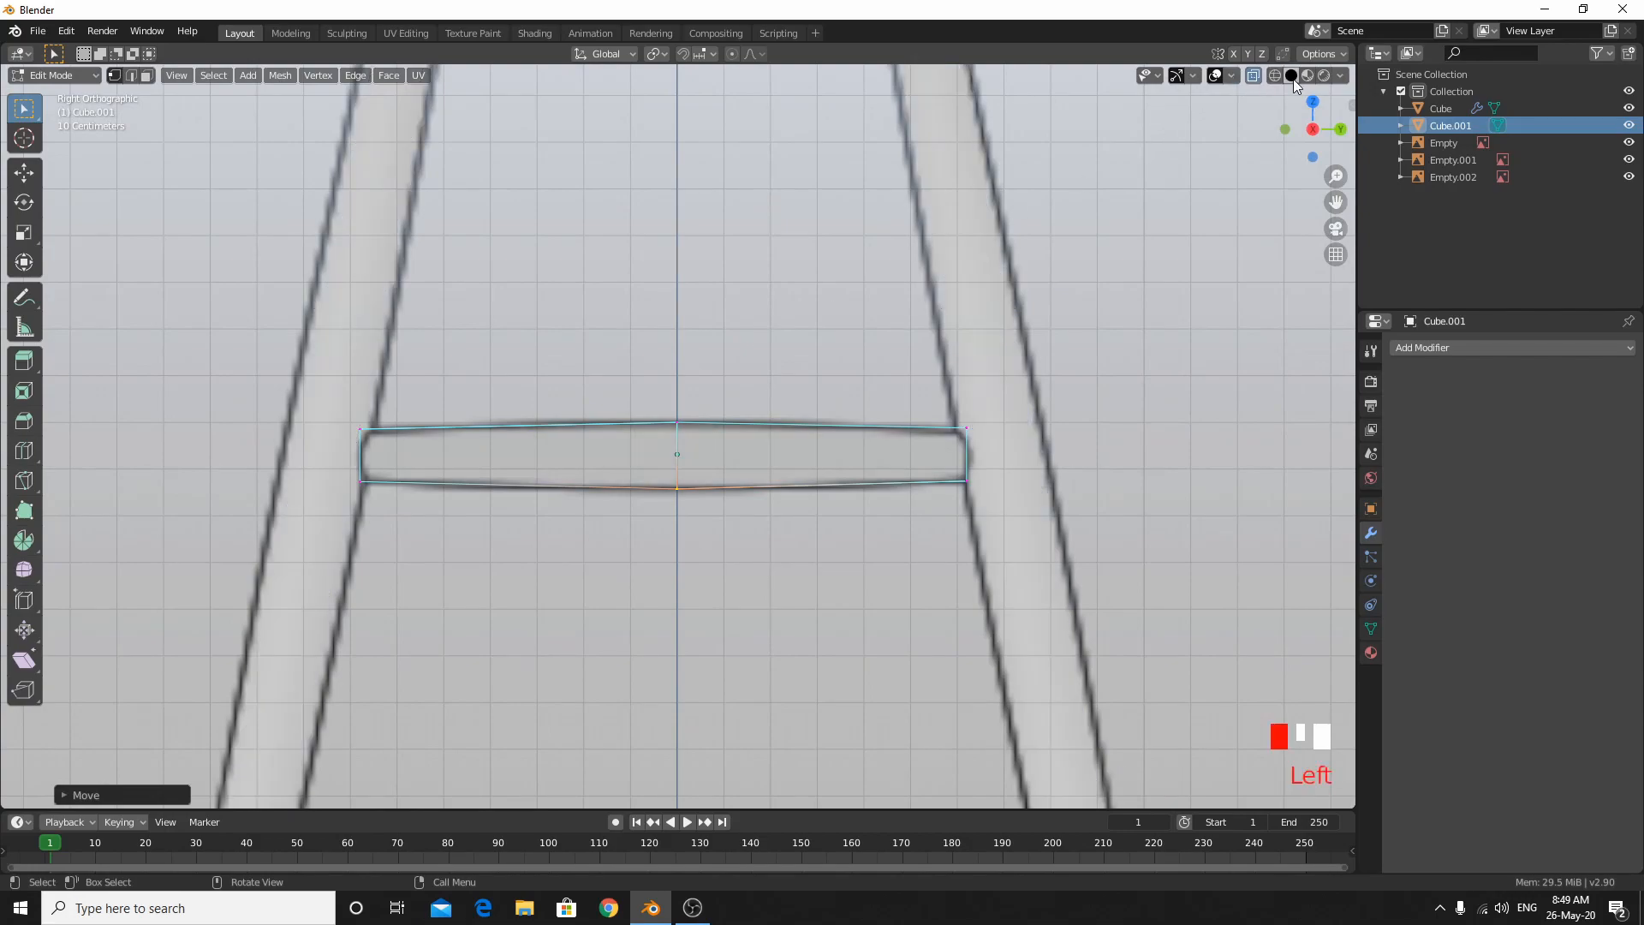
key(alt+z)
Add a Subdivision Surface modifier to the crossbar with viewport and render subdivisions both set to 3.
middle_drag(937, 311, 917, 363)
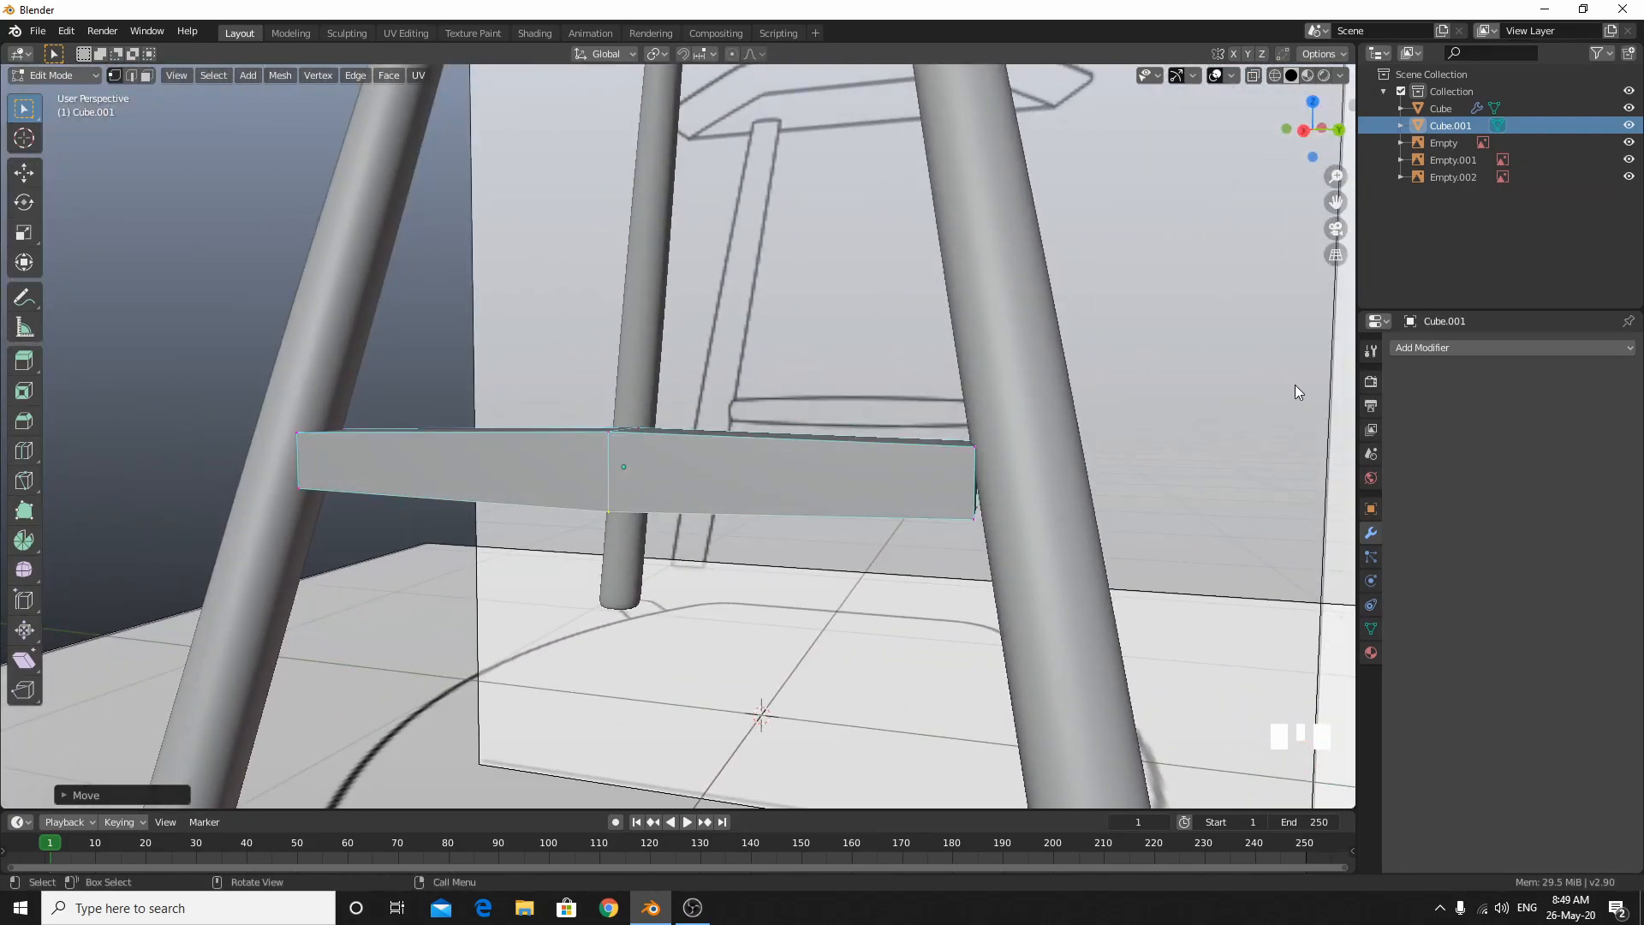
click(1424, 347)
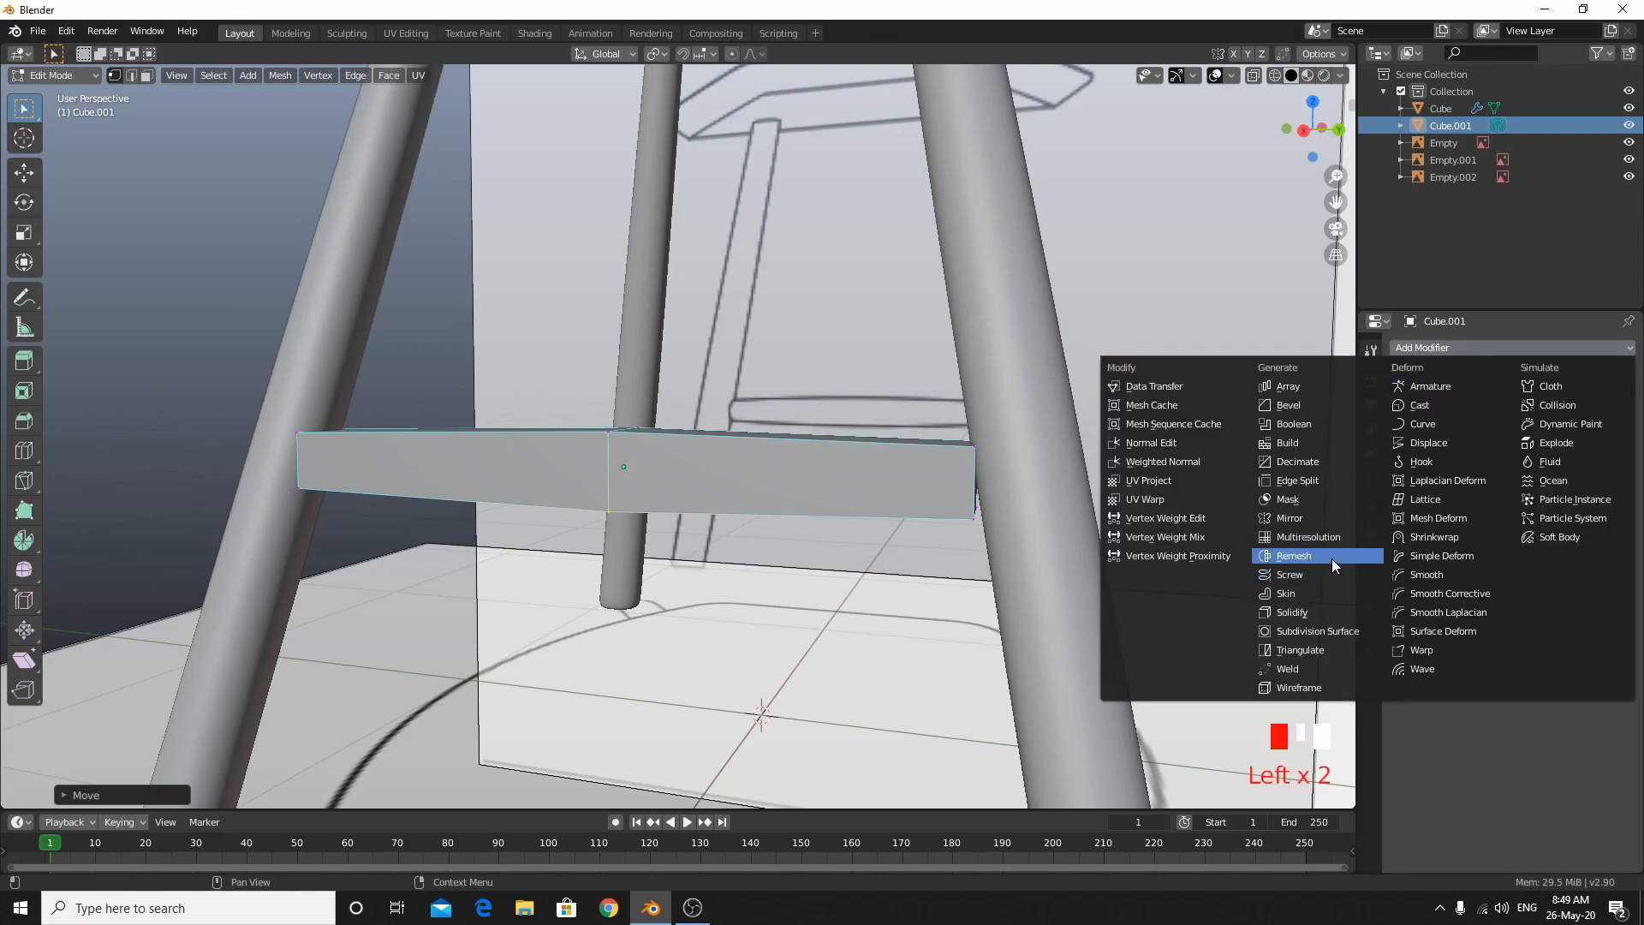
click(1335, 633)
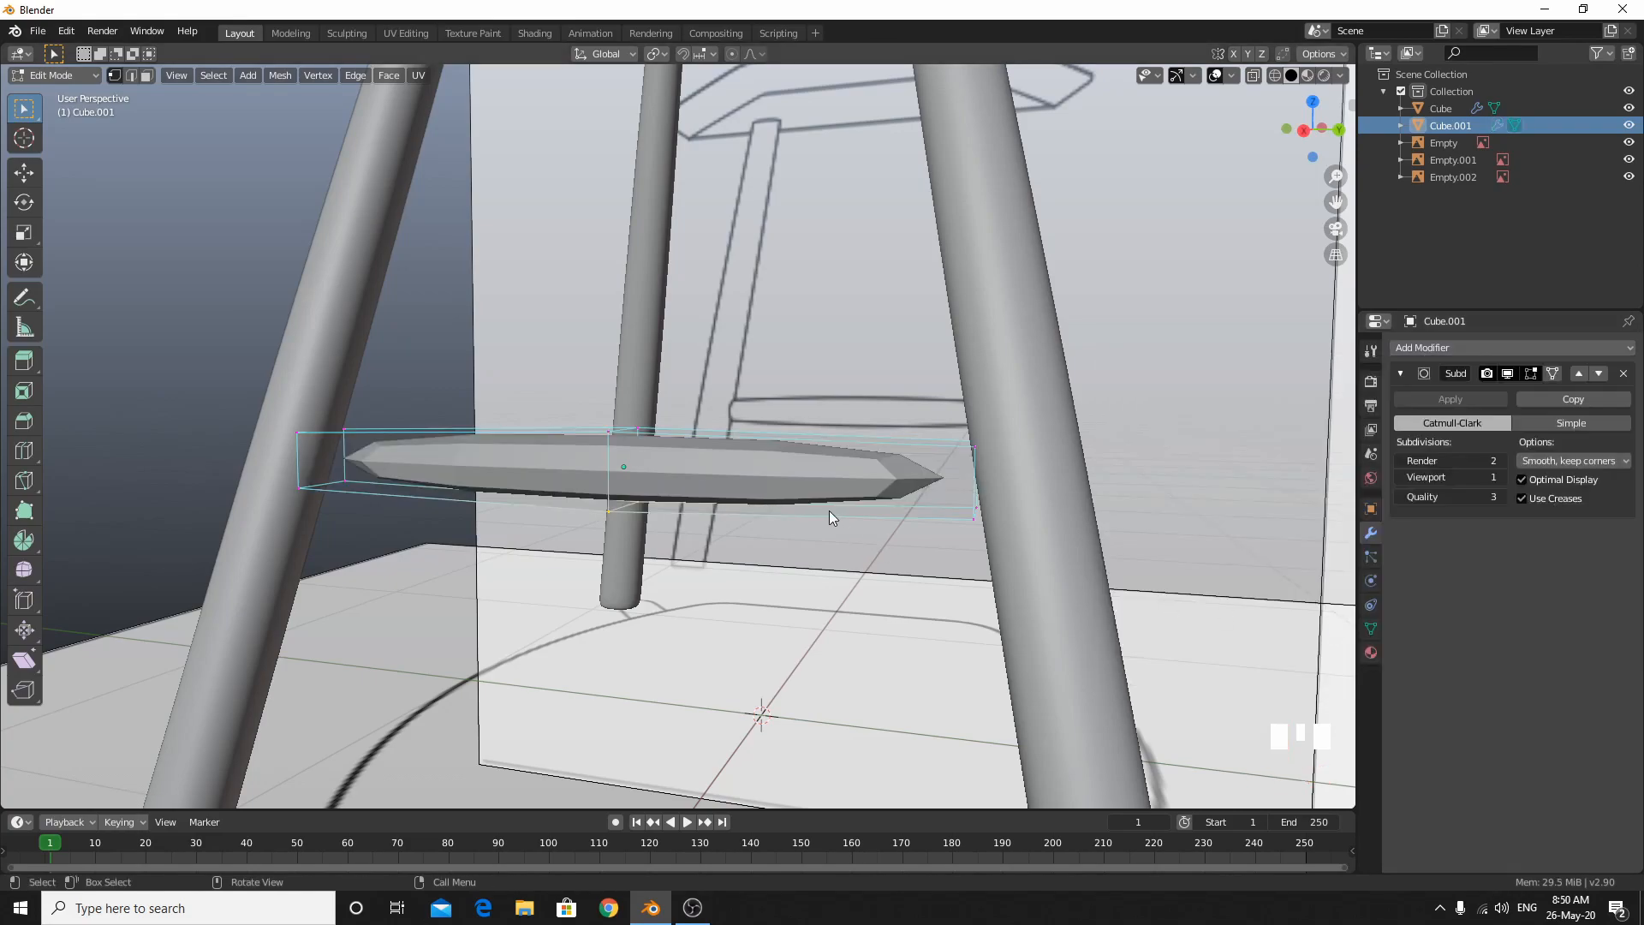
click(1502, 477)
click(1502, 478)
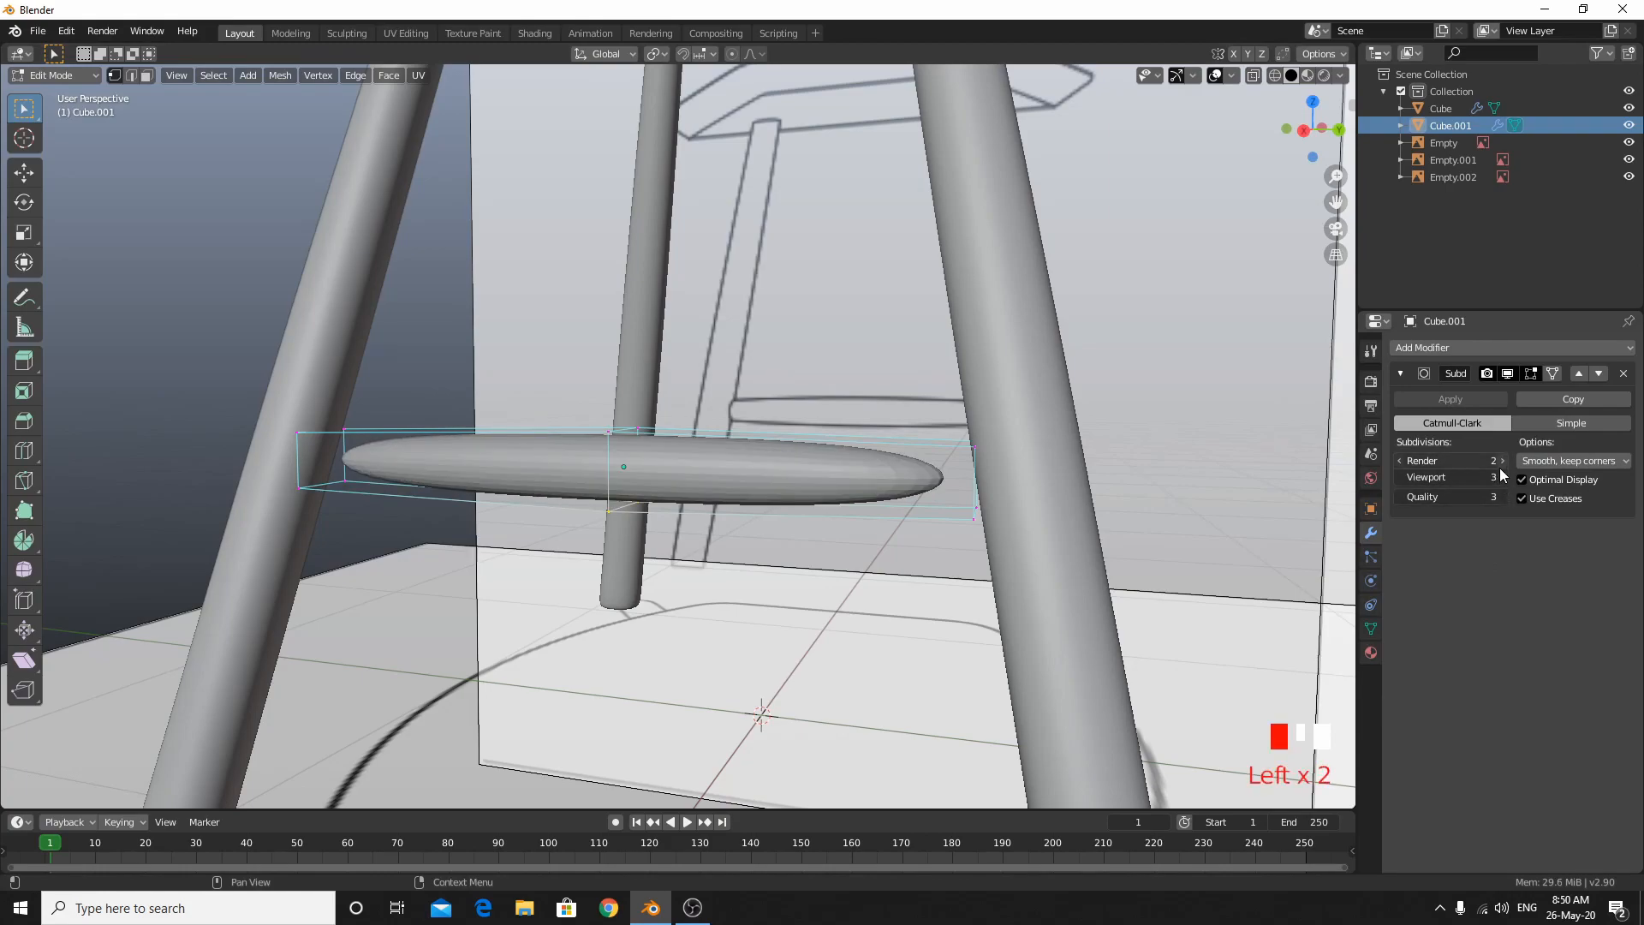
click(1501, 461)
In the right side view, add a loop cut to the crossbar and slide it fully to the positive-Y end.
key(KP_3)
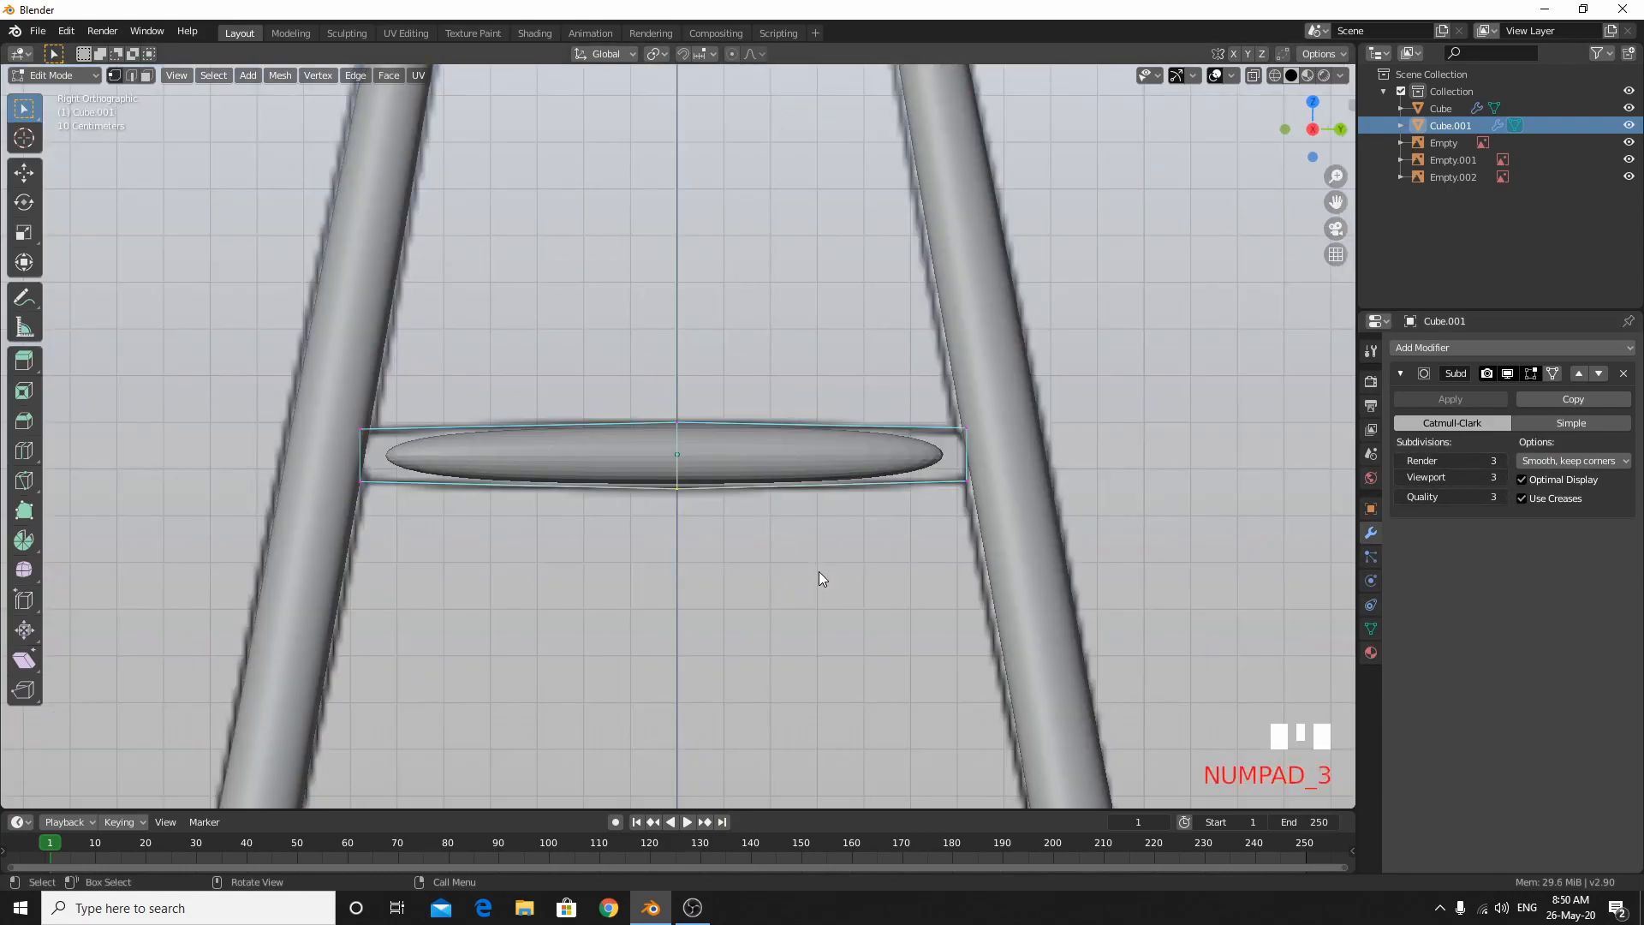
scroll(1204, 613, up, 3)
shift+middle_drag(1245, 593, 1019, 558)
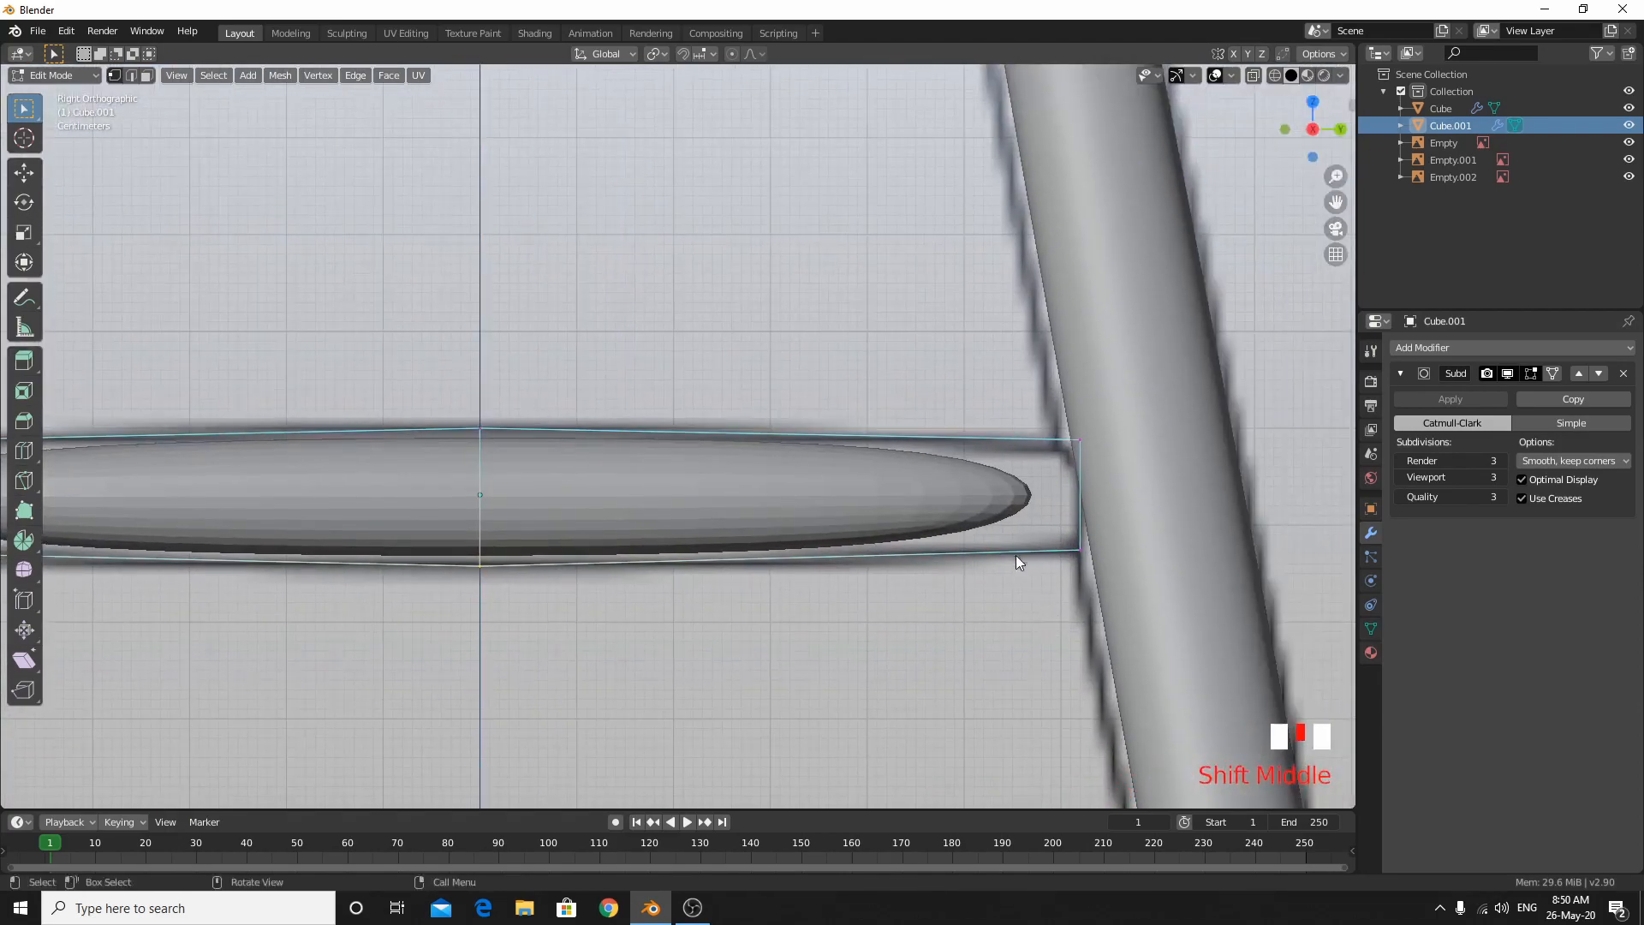
key(ctrl+r)
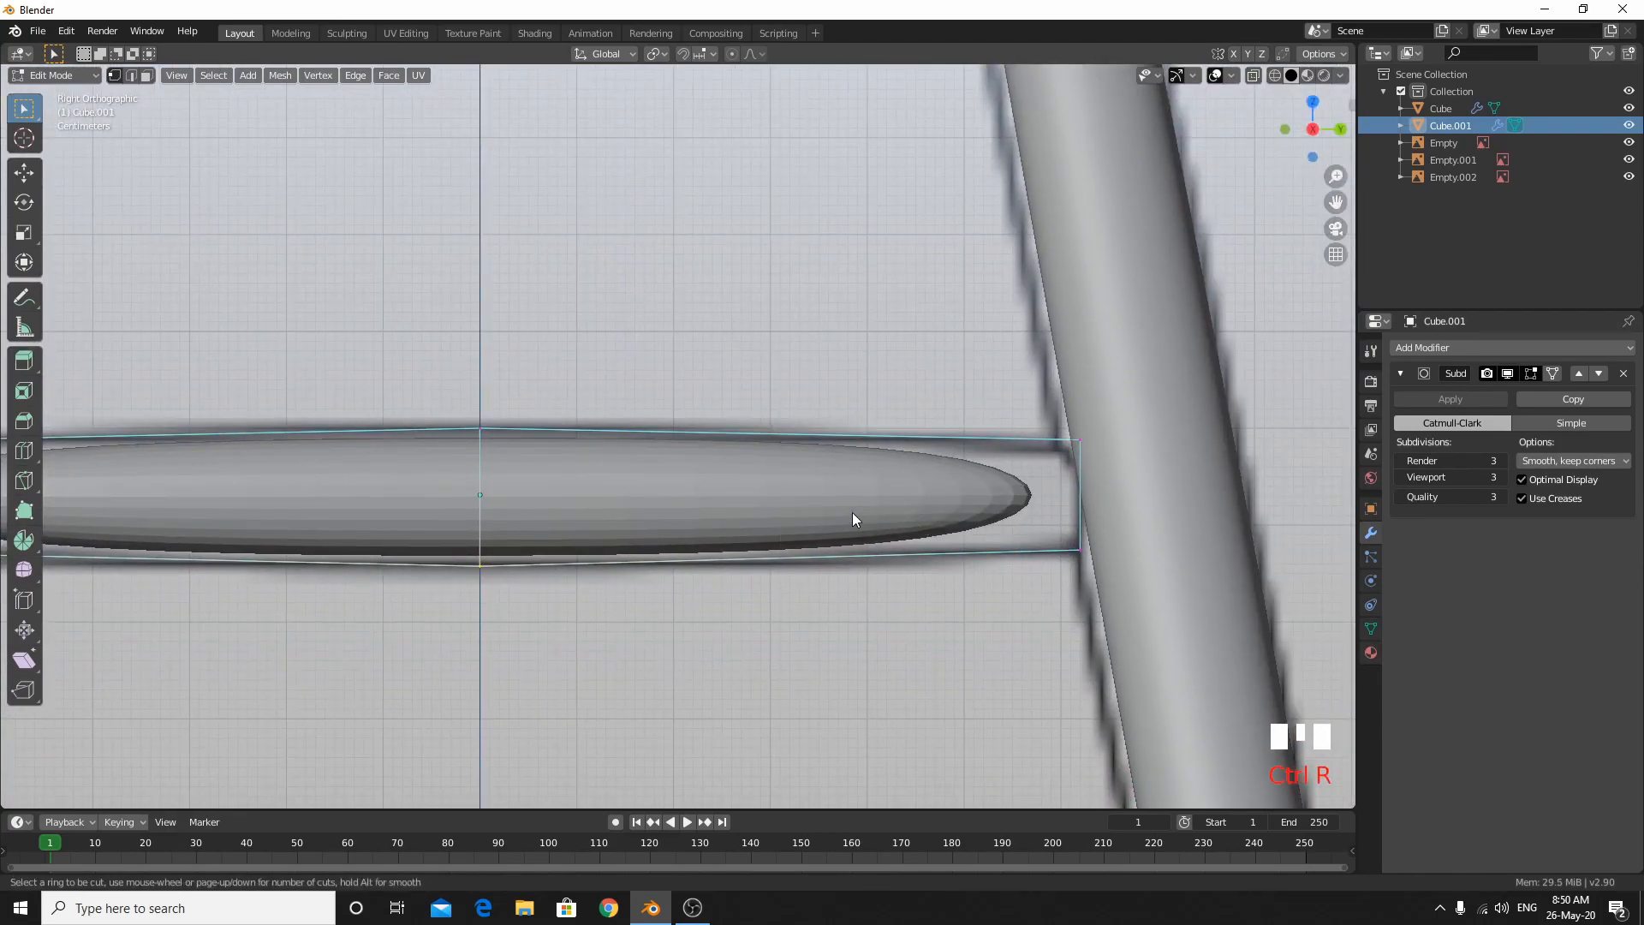
drag(1050, 455, 676, 591)
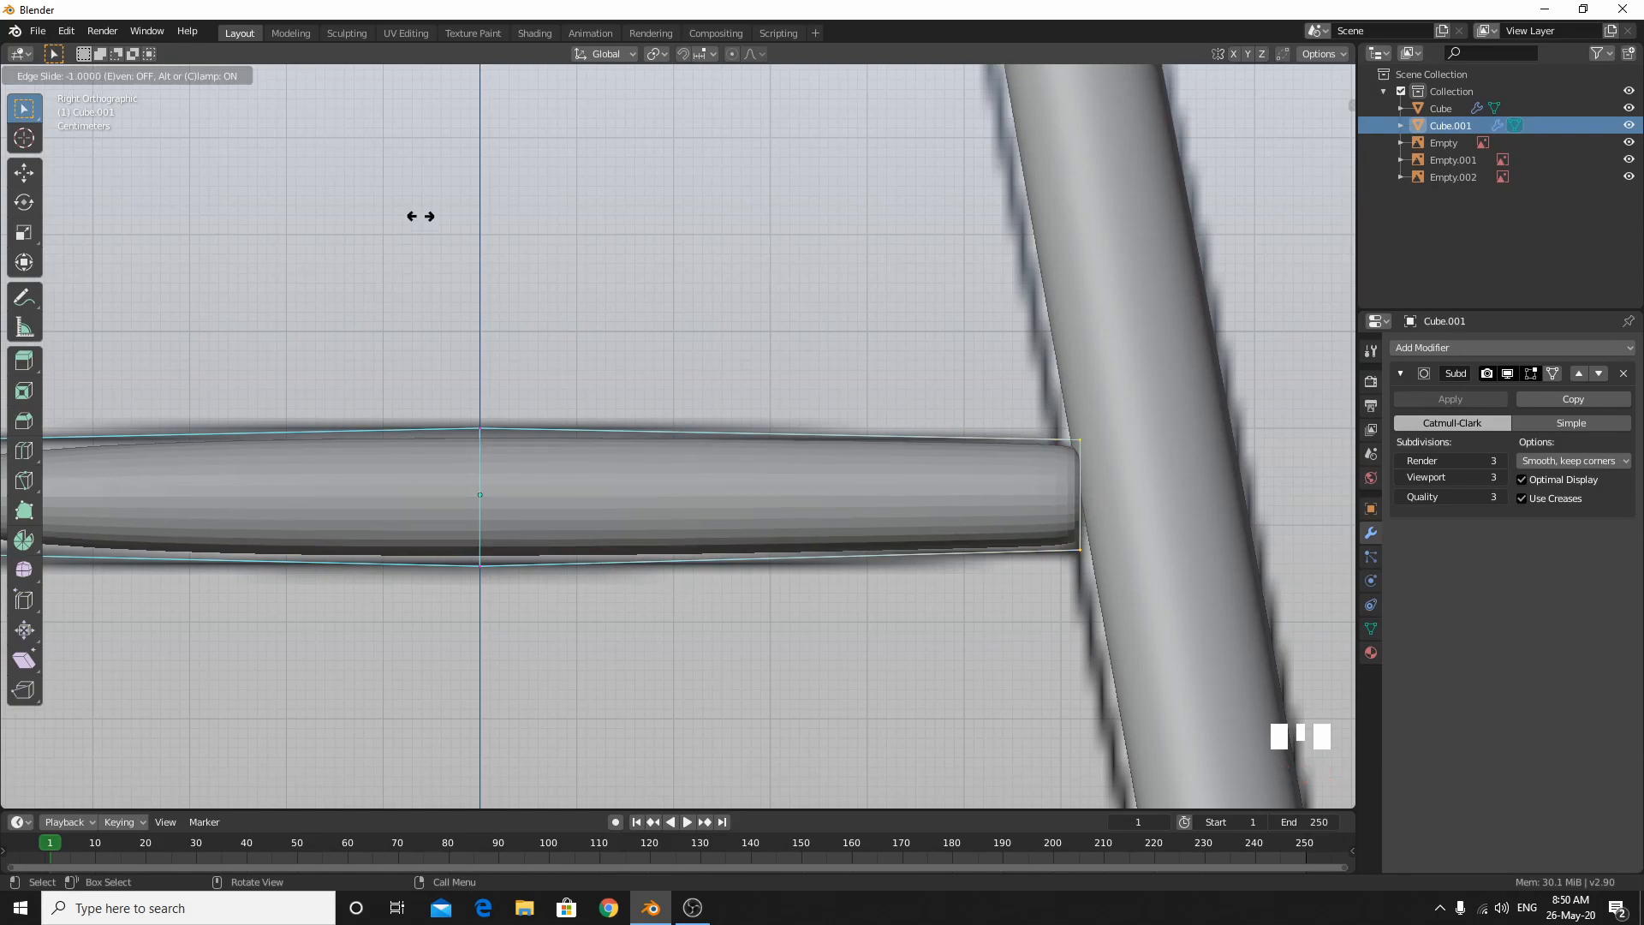
click(358, 167)
shift+middle_drag(486, 434, 786, 439)
click(861, 438)
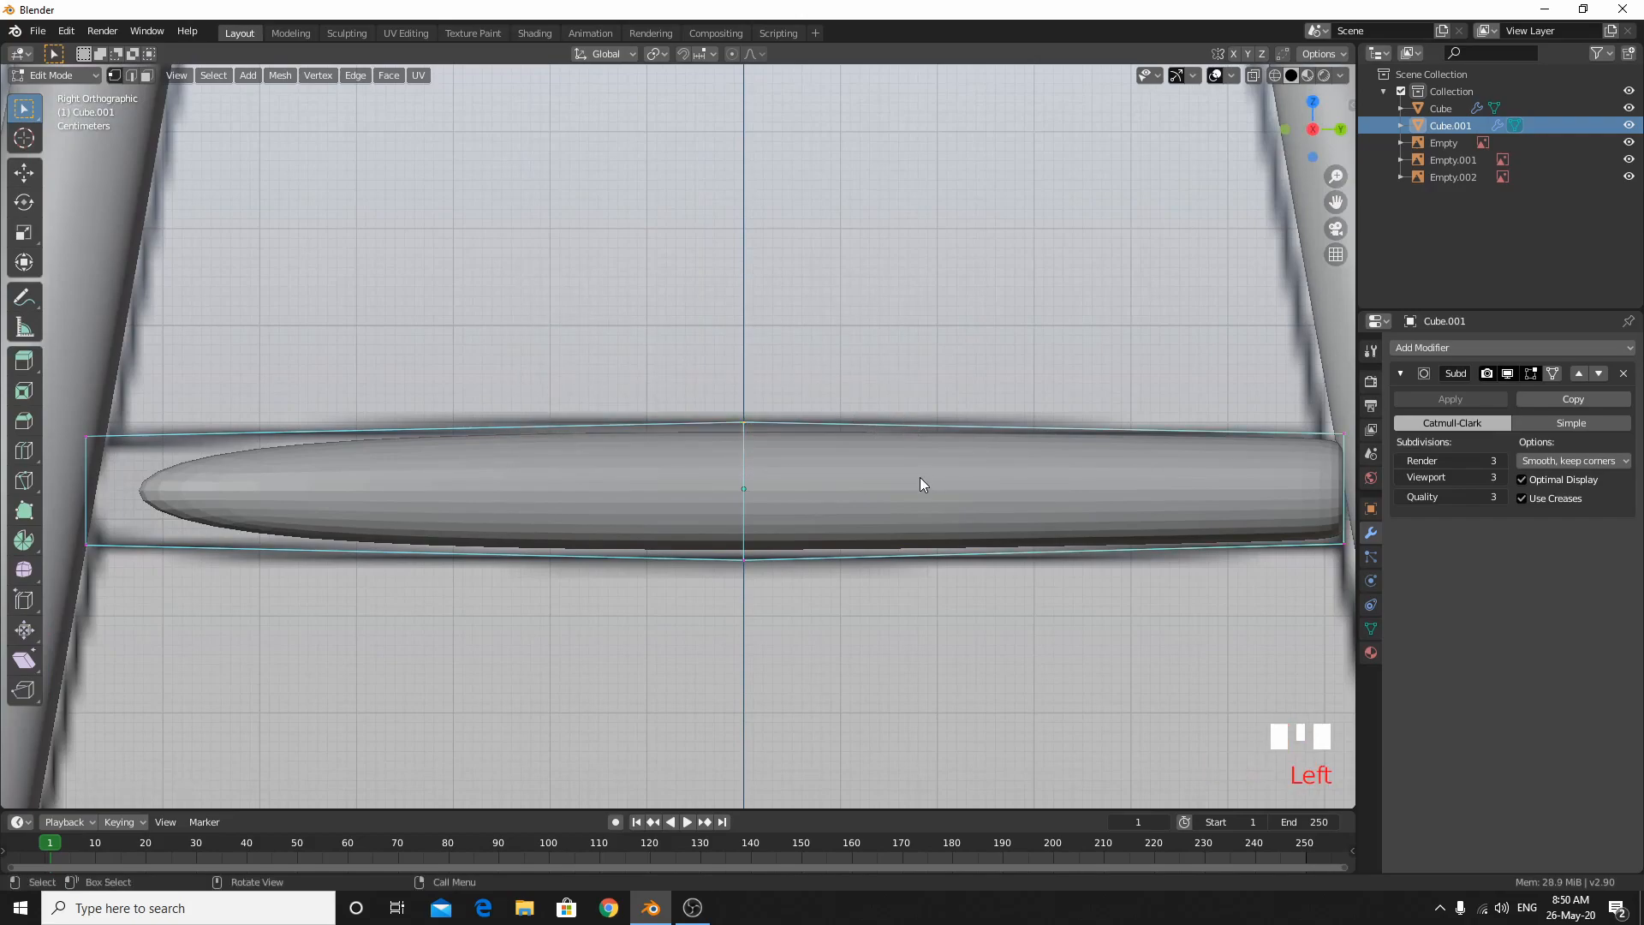
key(g)
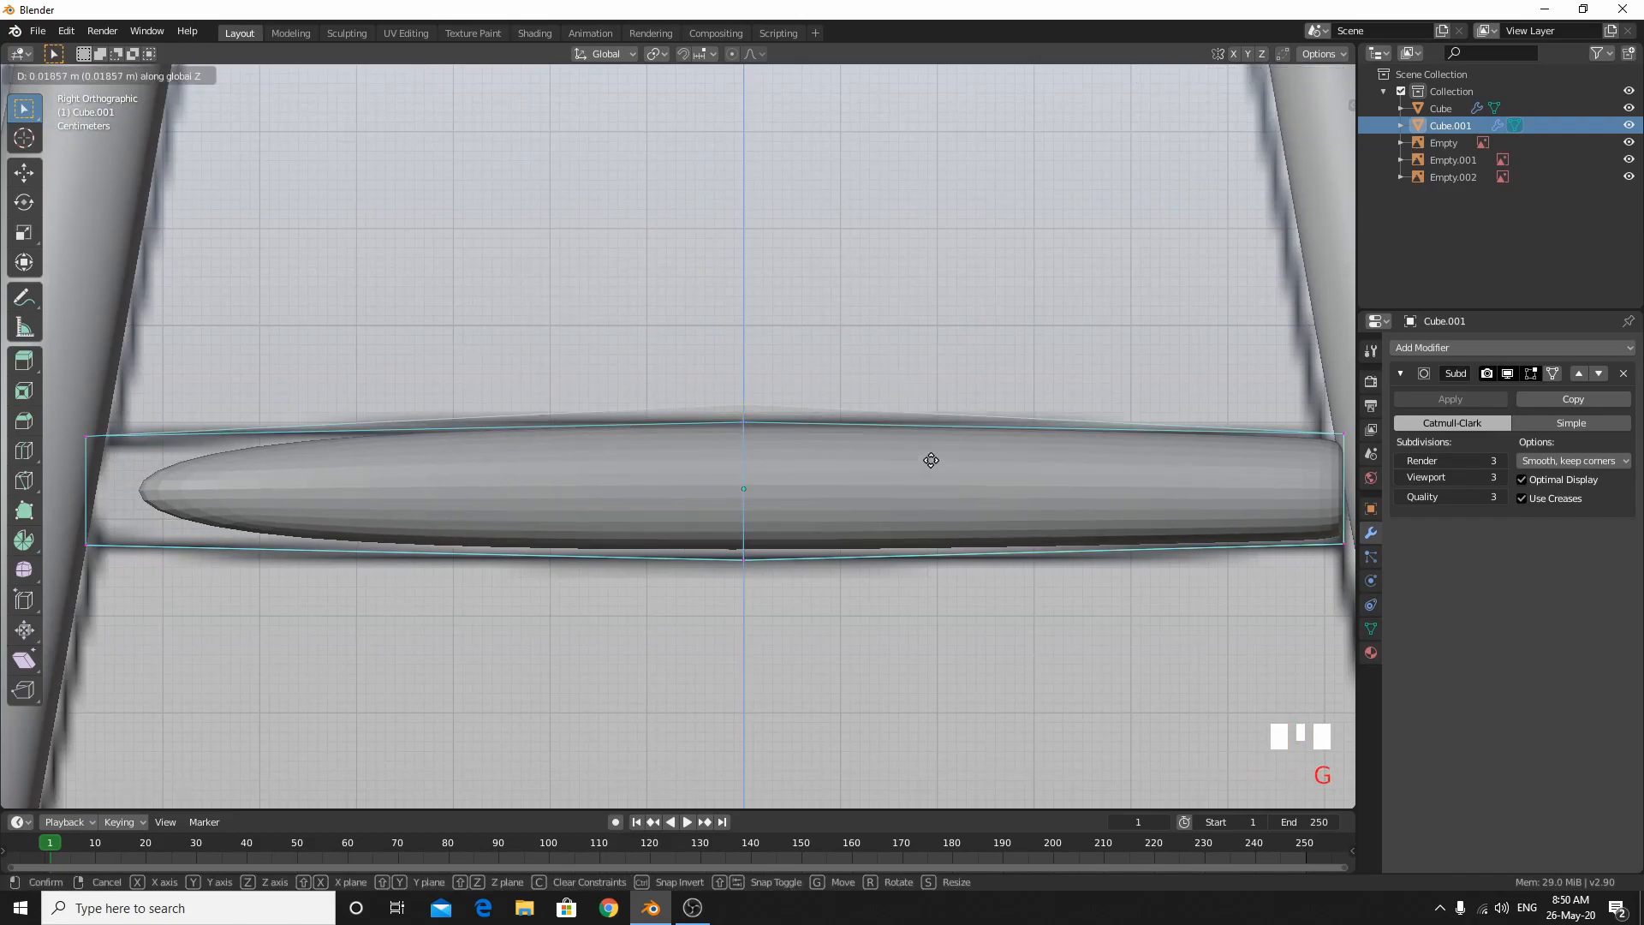
right_click(932, 484)
Raise the crossbar's middle upper vertices along Z until the smoothed surface meets the reference outline.
key(alt+z)
drag(666, 249, 962, 508)
key(g)
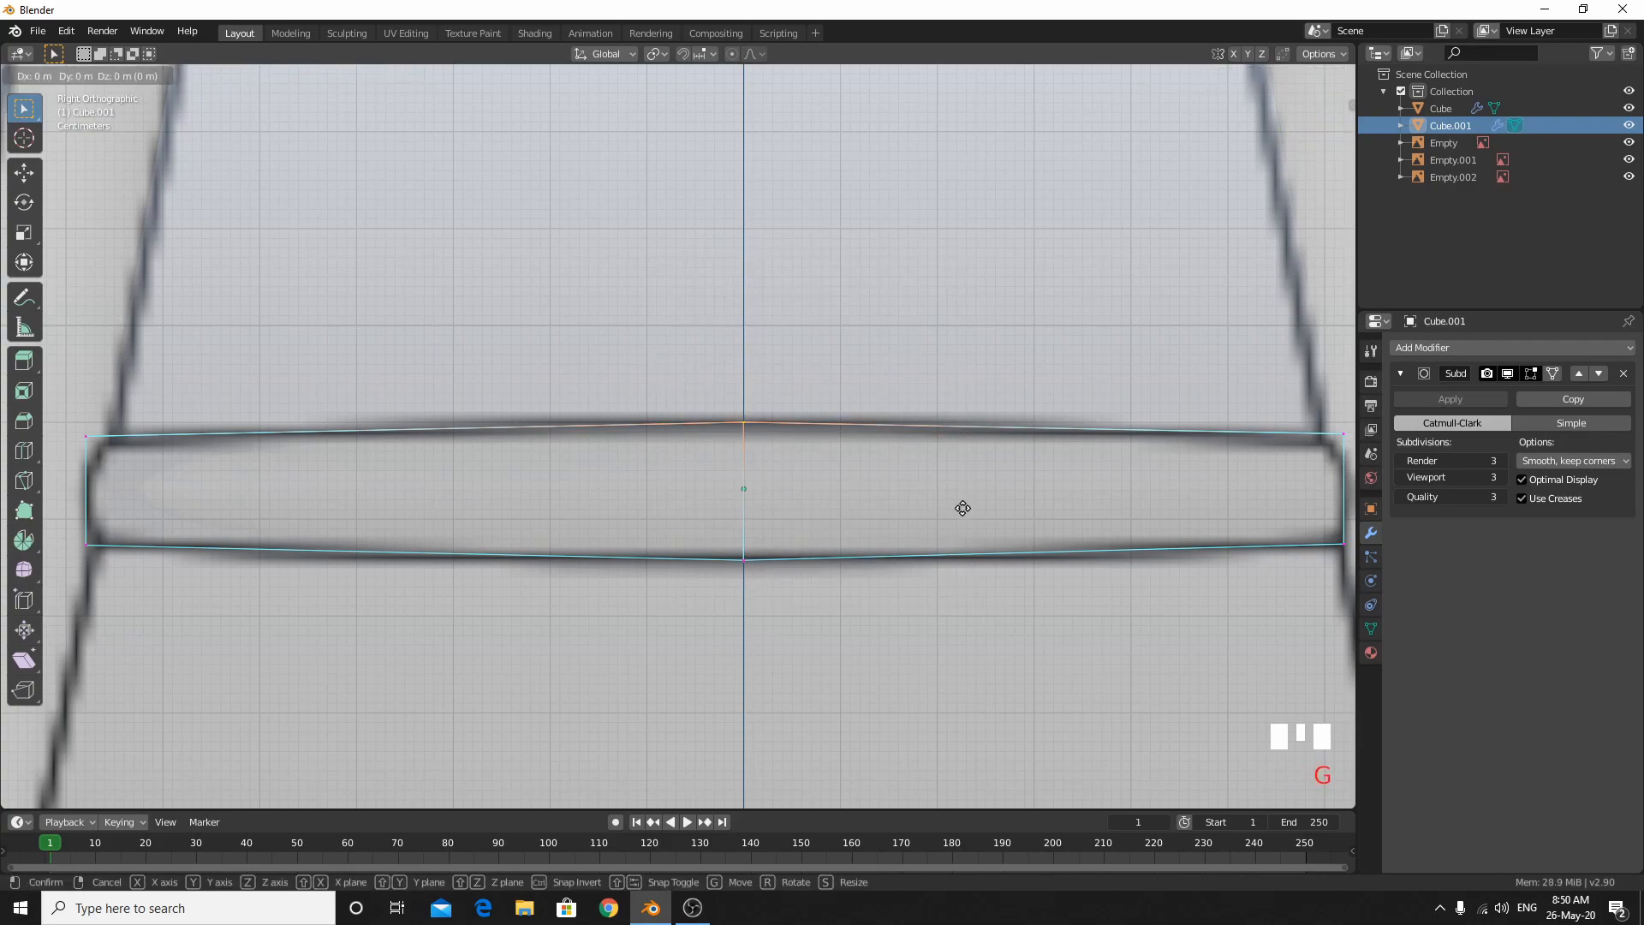
click(963, 507)
key(alt+z)
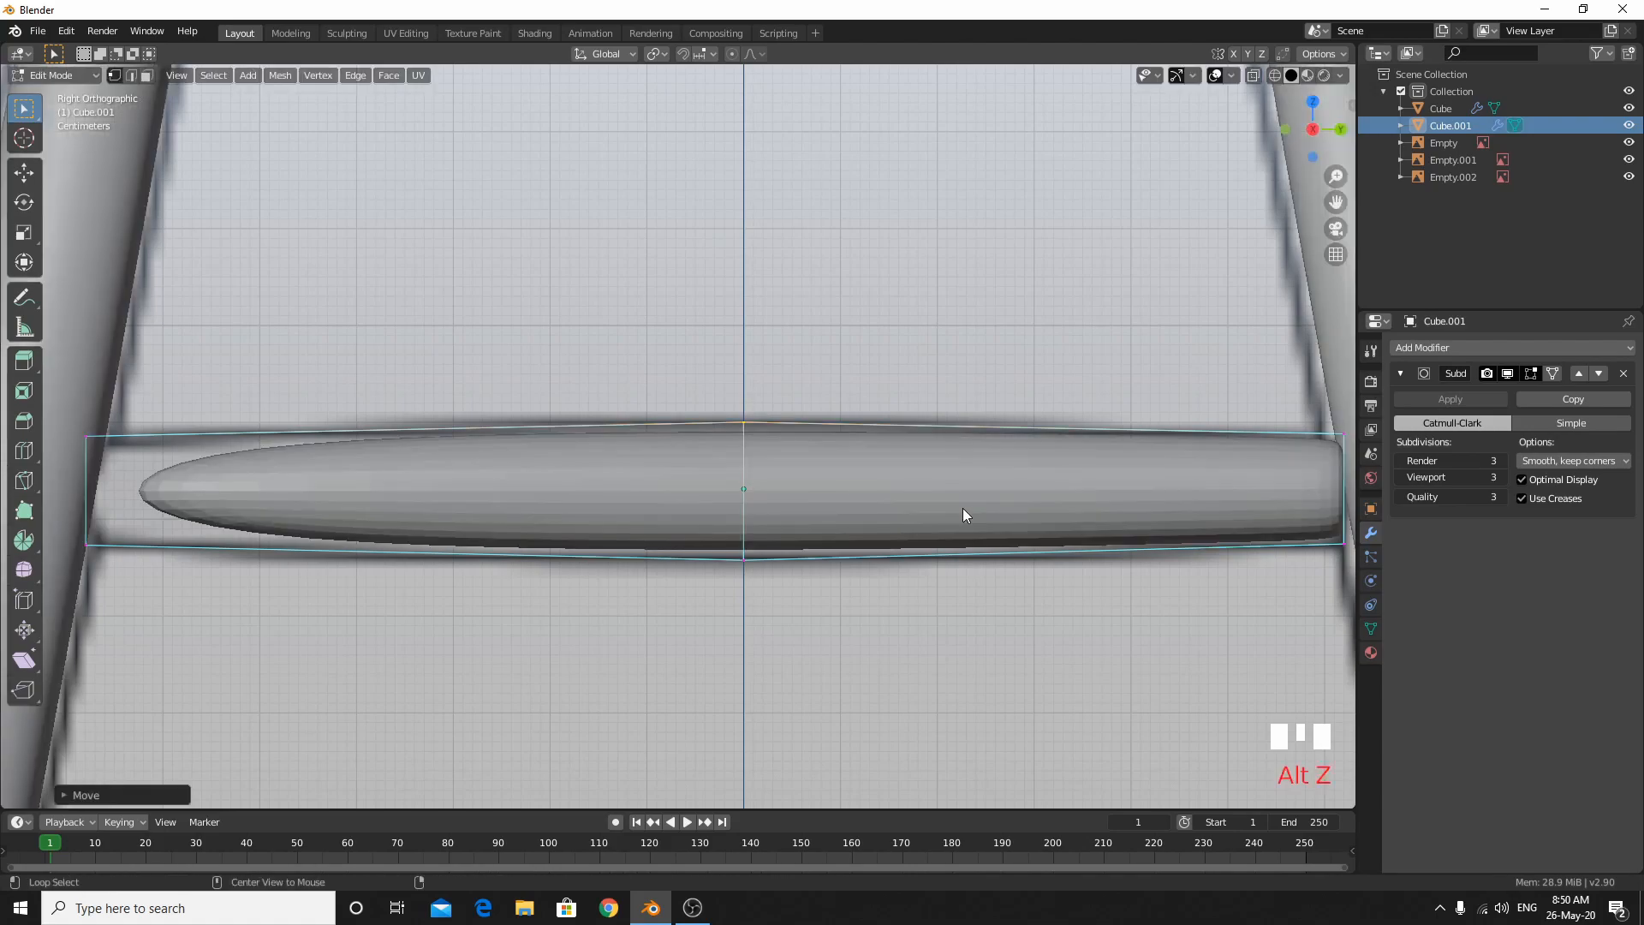
key(g)
key(z)
key(z)
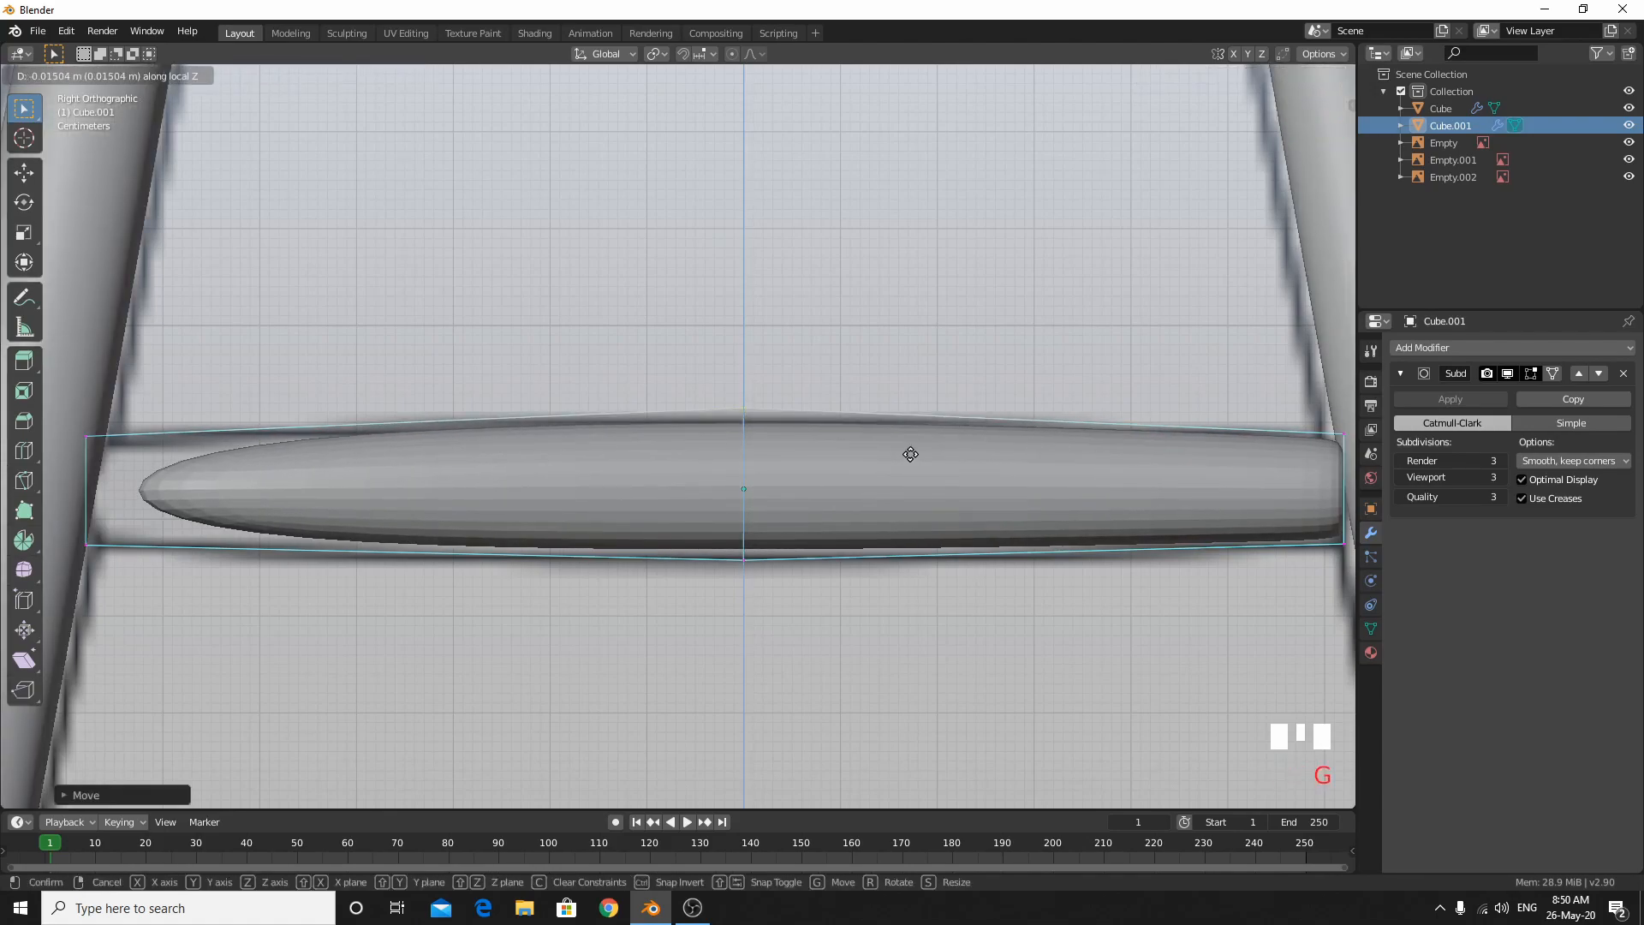
click(910, 460)
Lower the crossbar's middle bottom vertices about 0.016 m along Z to match the reference outline.
key(alt+z)
drag(672, 521, 927, 625)
key(alt+z)
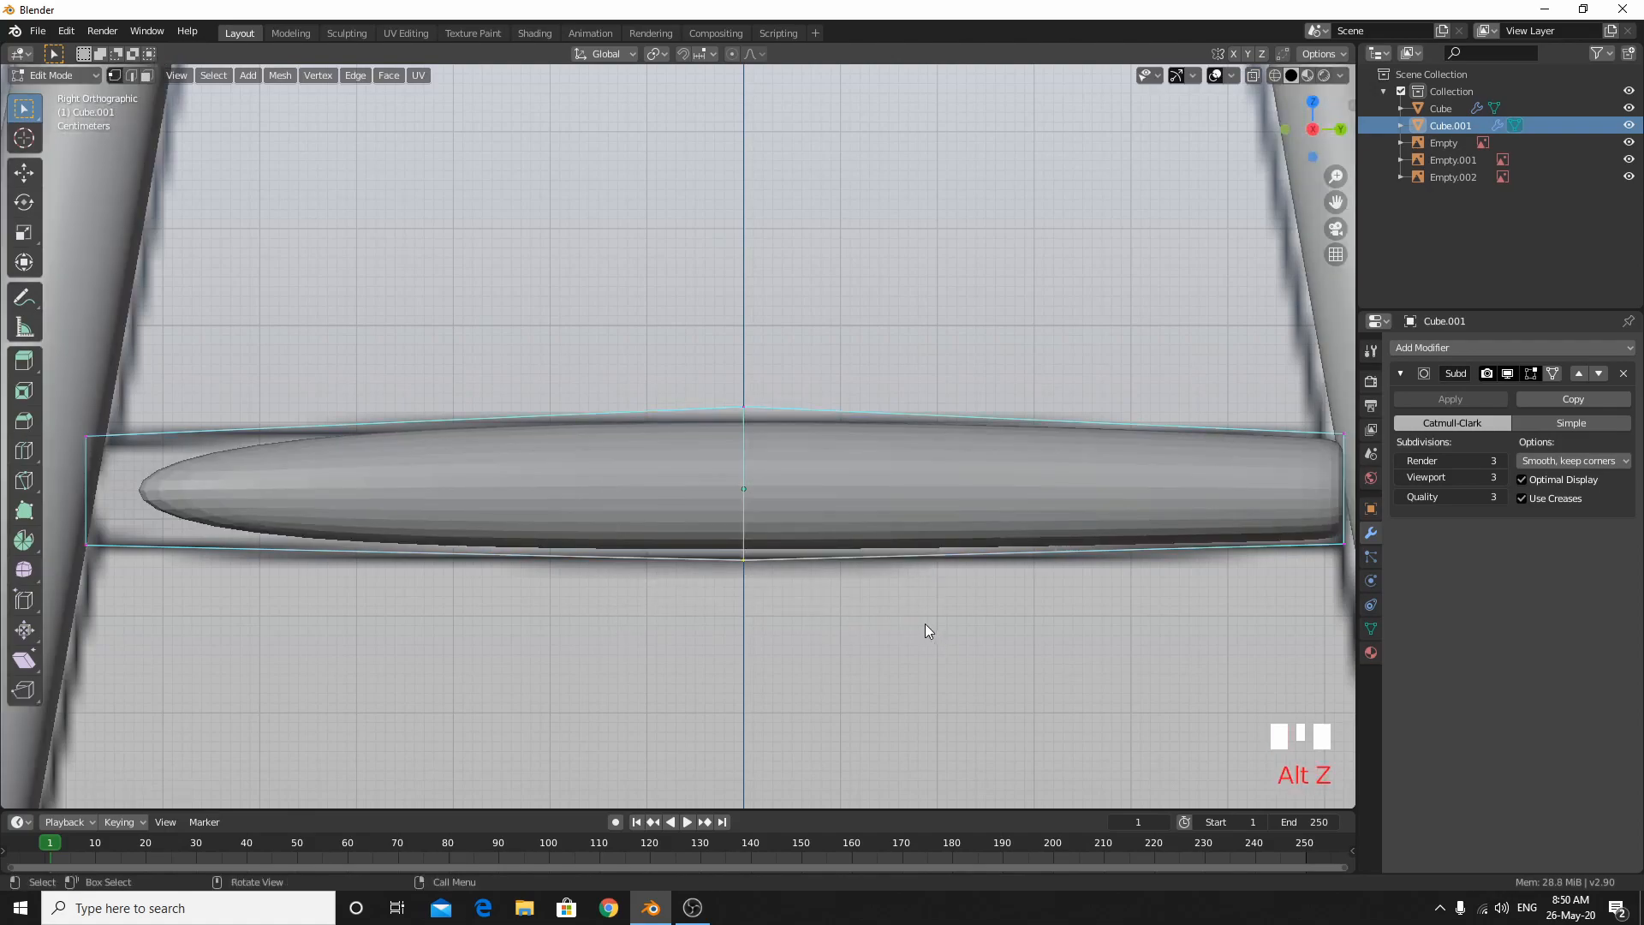
key(g)
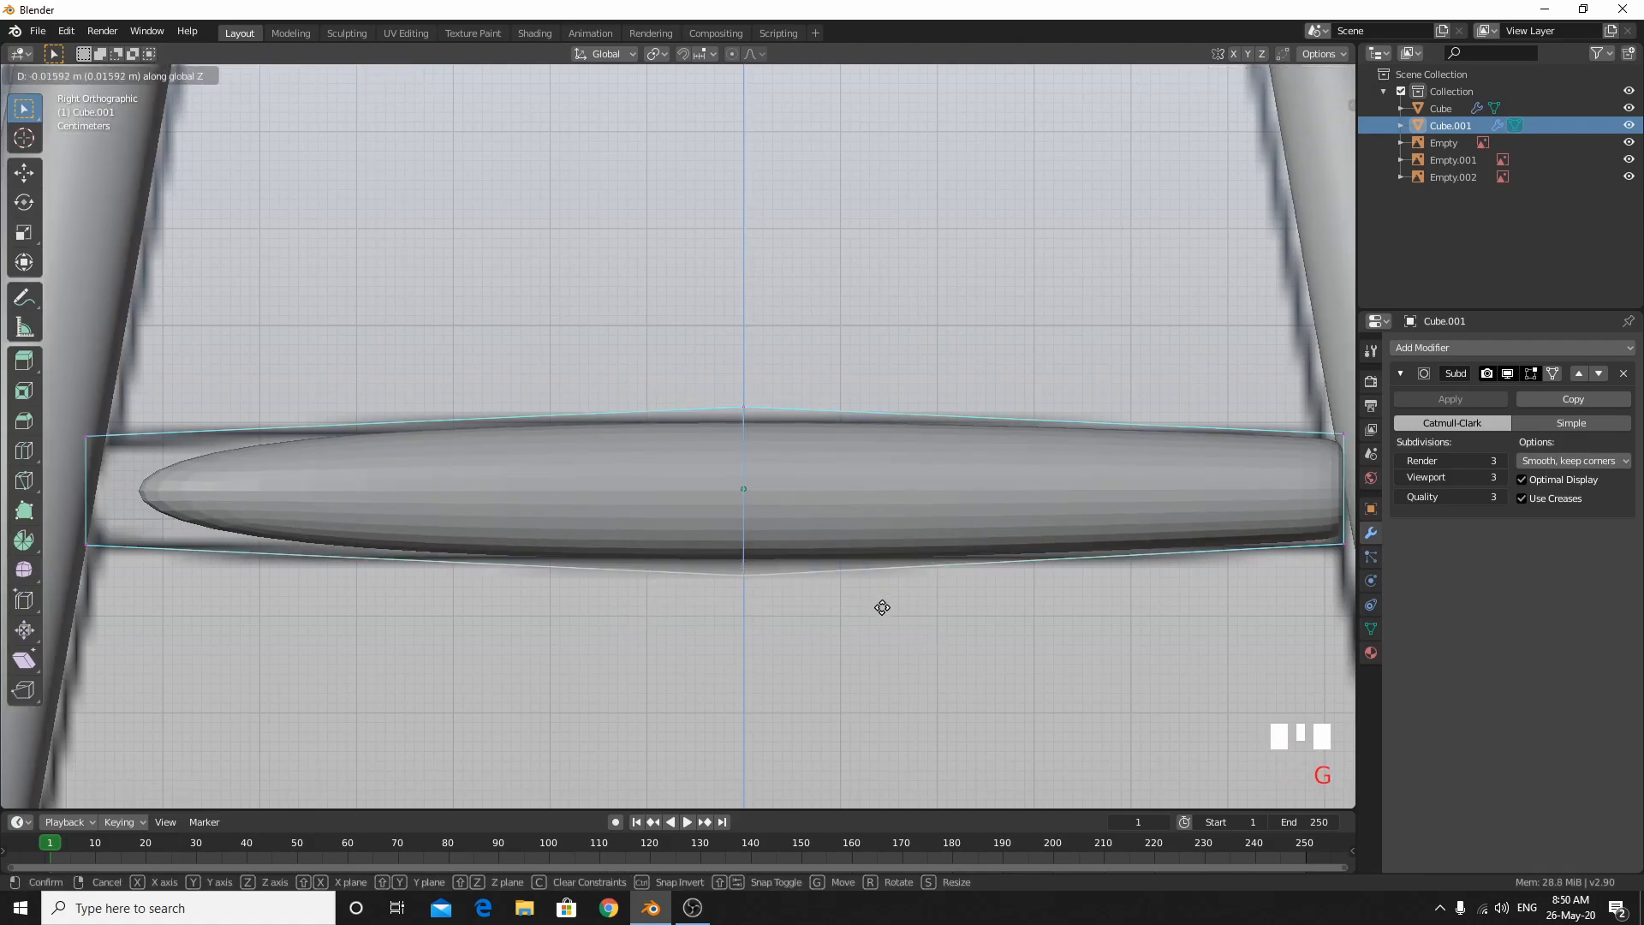
click(881, 605)
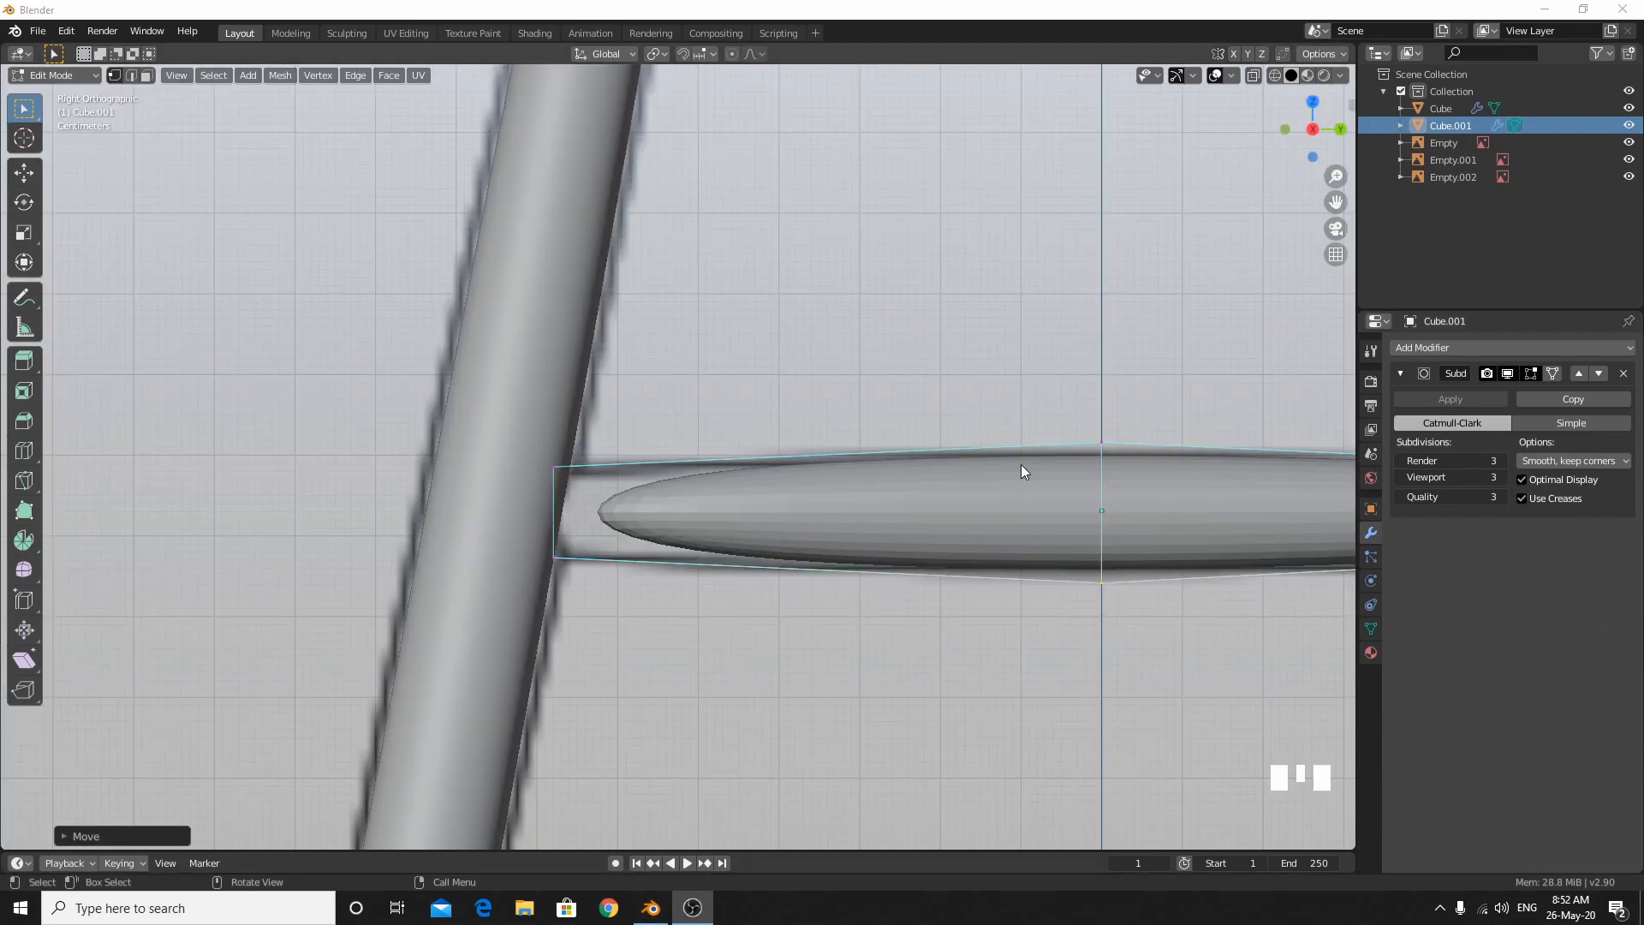
Add a loop cut to the negative-Y half of the crossbar and slide it fully to that end.
click(931, 512)
key(ctrl+r)
click(750, 483)
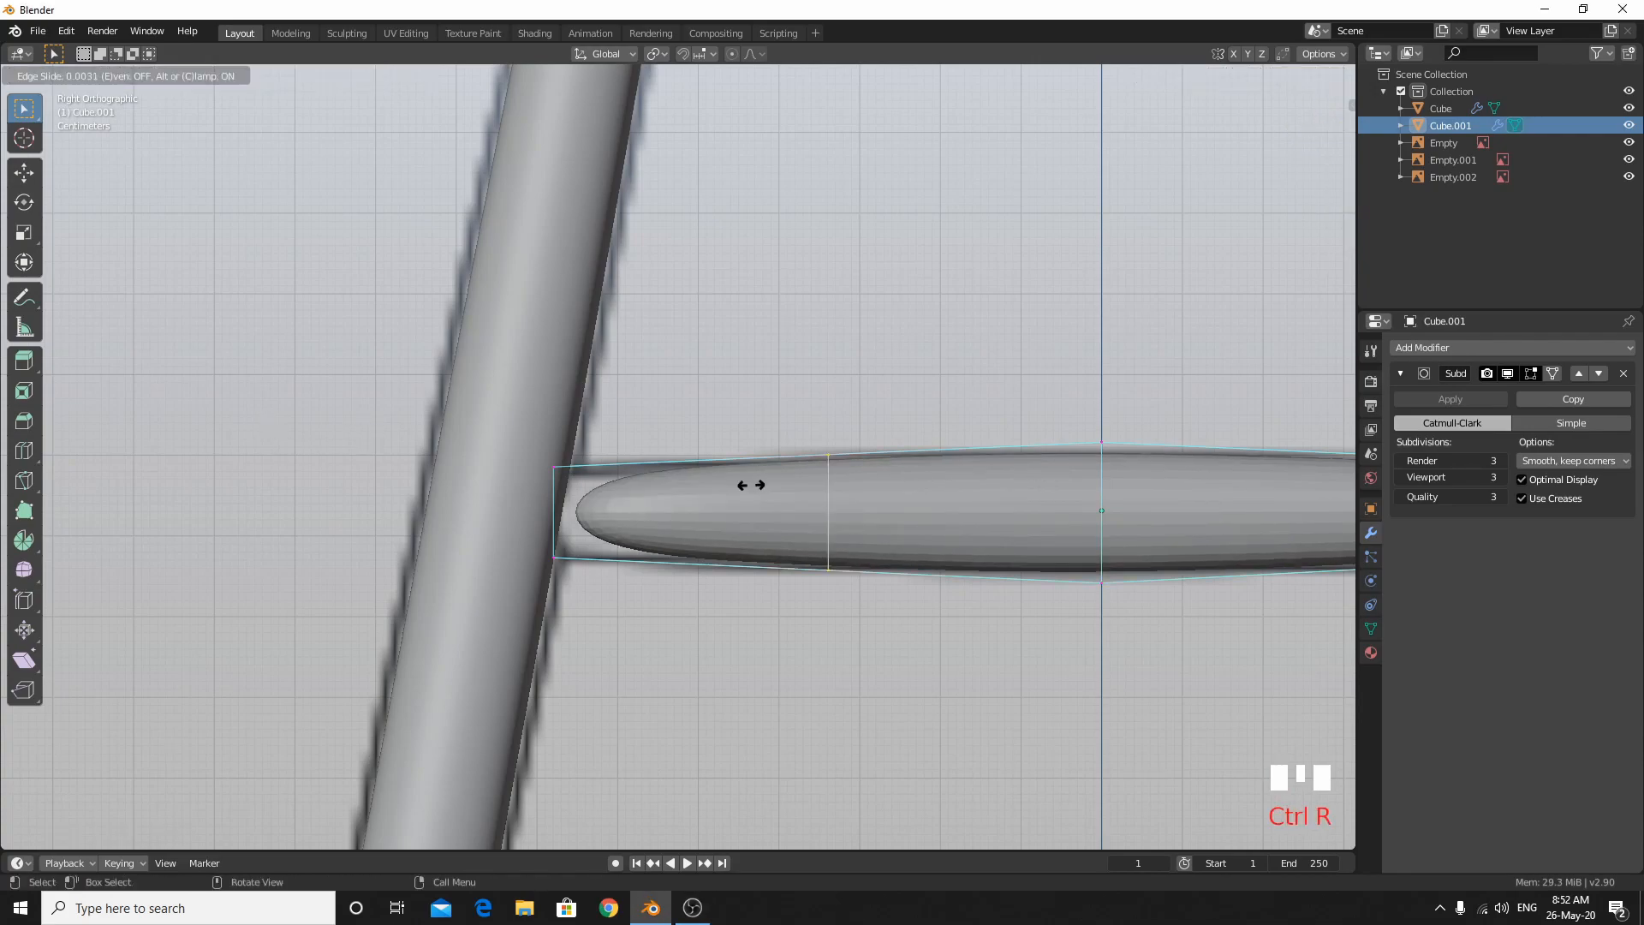
click(746, 480)
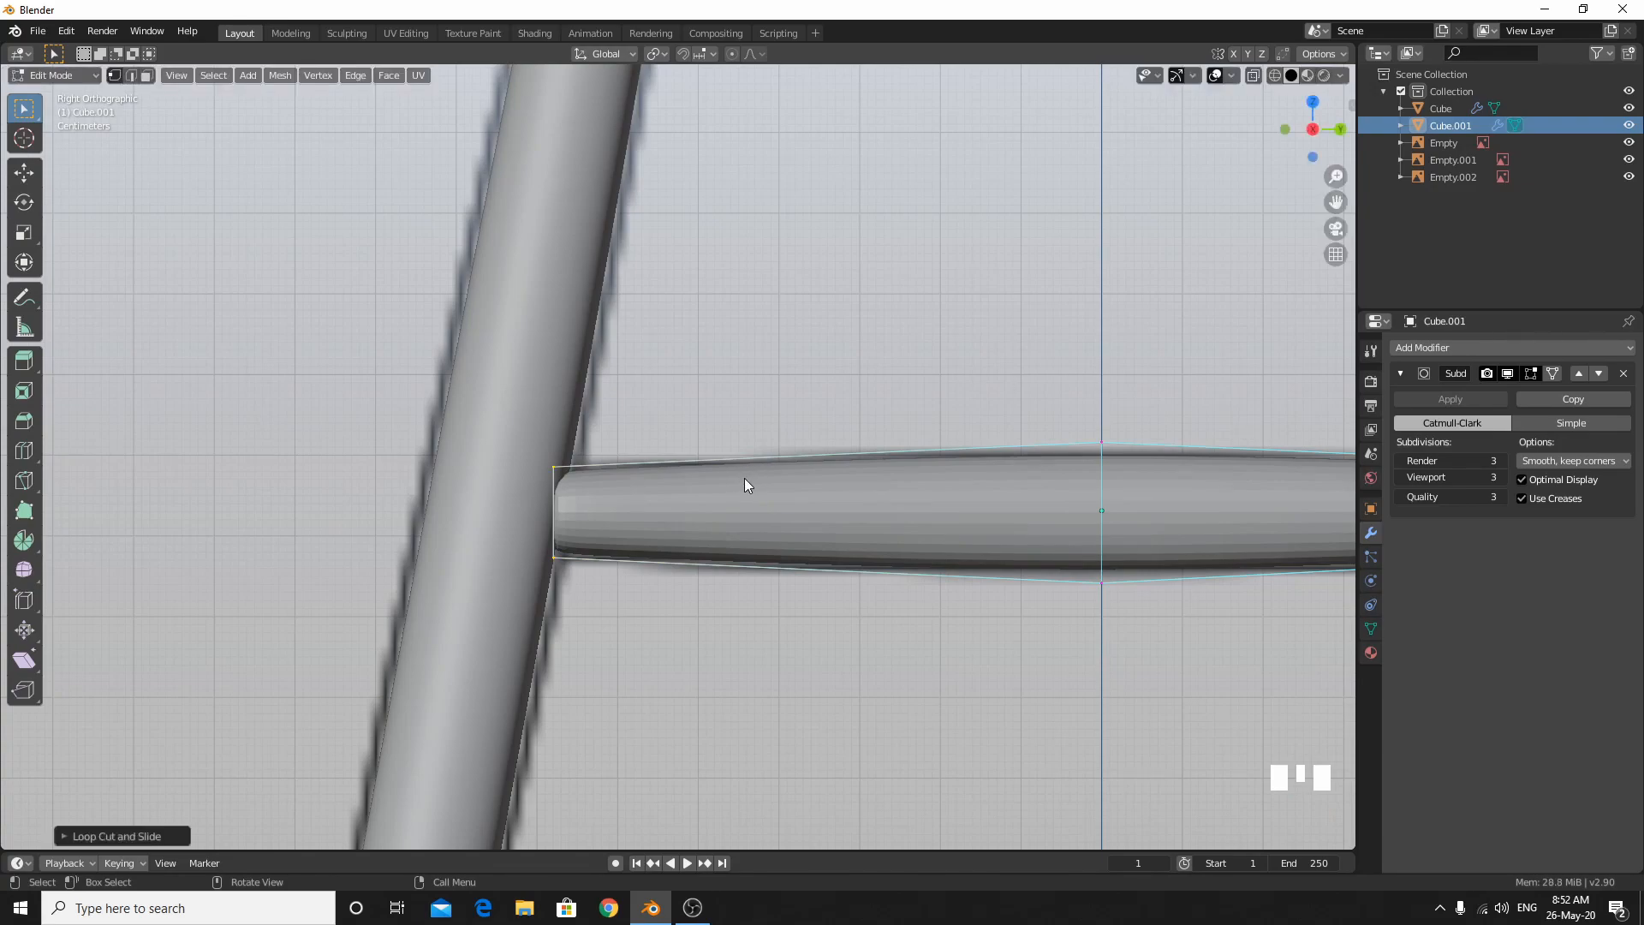
Apply smooth shading to the crossbar in Object Mode and return to editing its mesh.
scroll(746, 478, up, 5)
scroll(734, 480, down, 5)
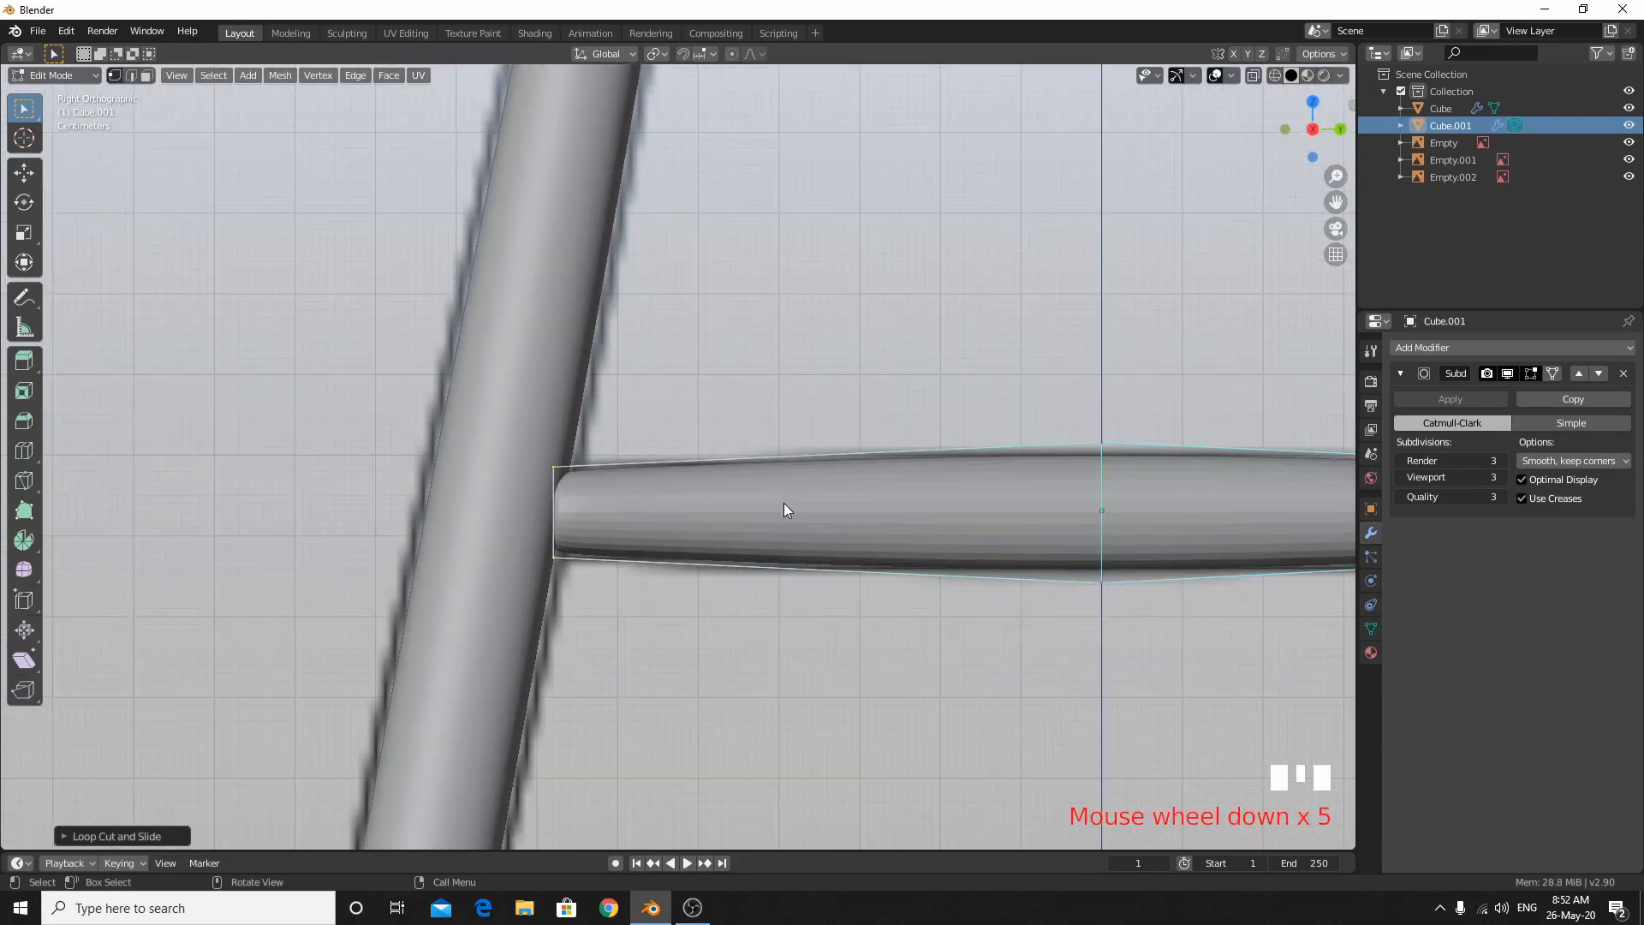
key(Tab)
right_click(783, 502)
click(783, 502)
key(Tab)
Select all vertices at the crossbar's negative-Y end with X-ray on and move them along Y into the leg.
scroll(843, 520, up, 3)
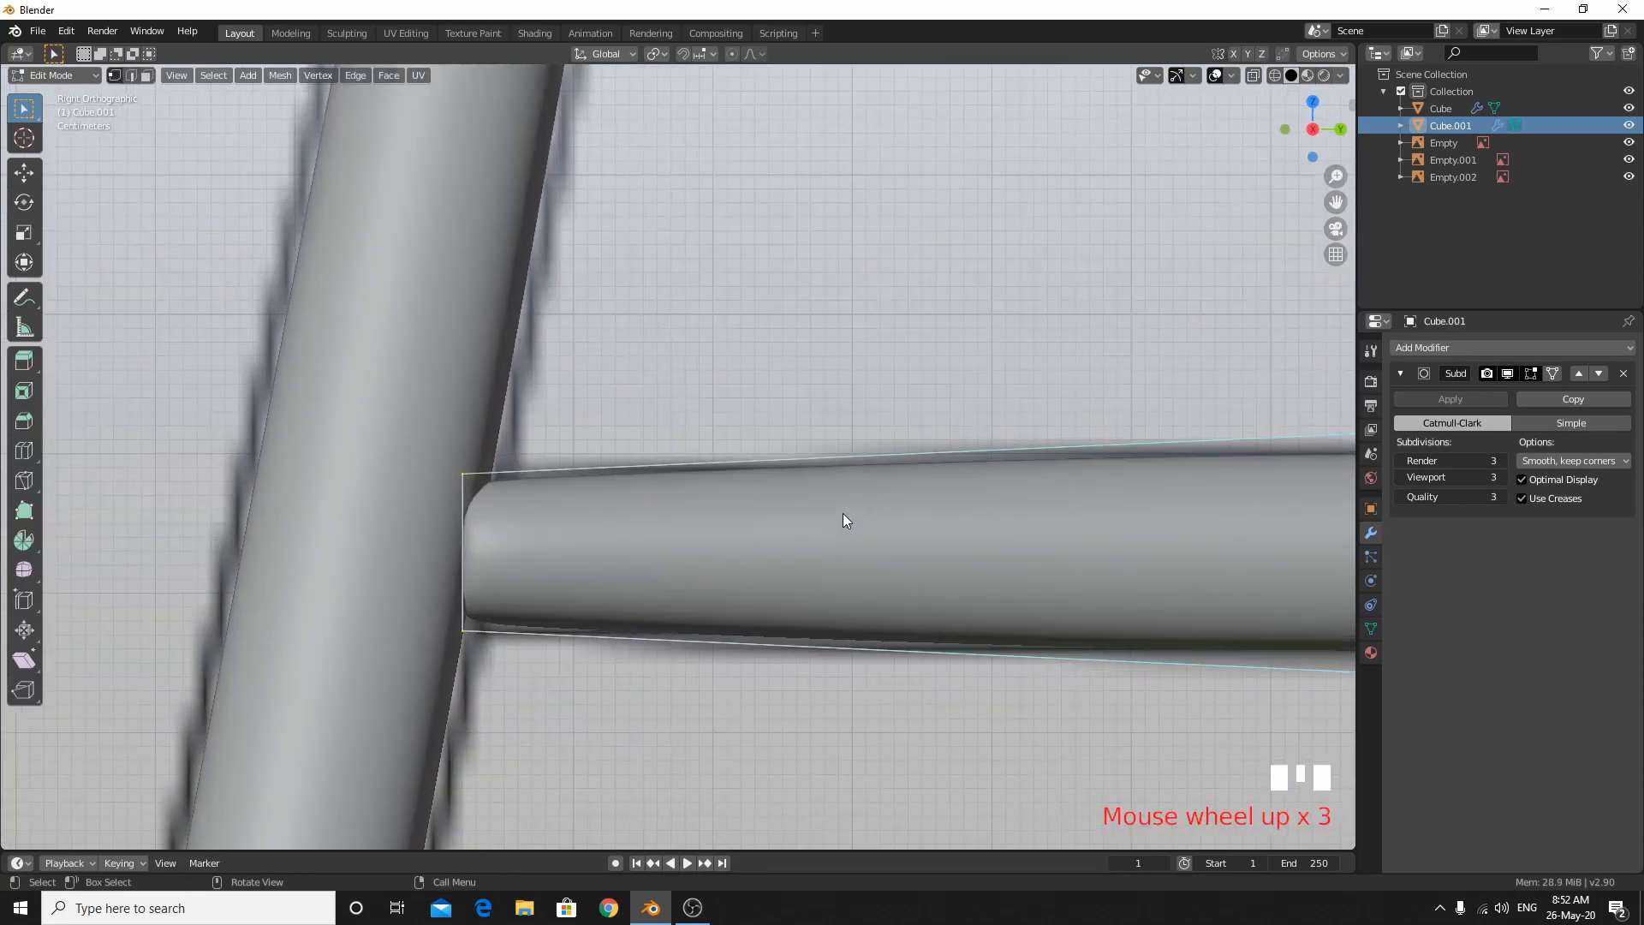
shift+middle_drag(830, 523, 1060, 539)
scroll(648, 546, down, 1)
drag(665, 392, 931, 717)
scroll(931, 717, up, 5)
scroll(932, 719, down, 3)
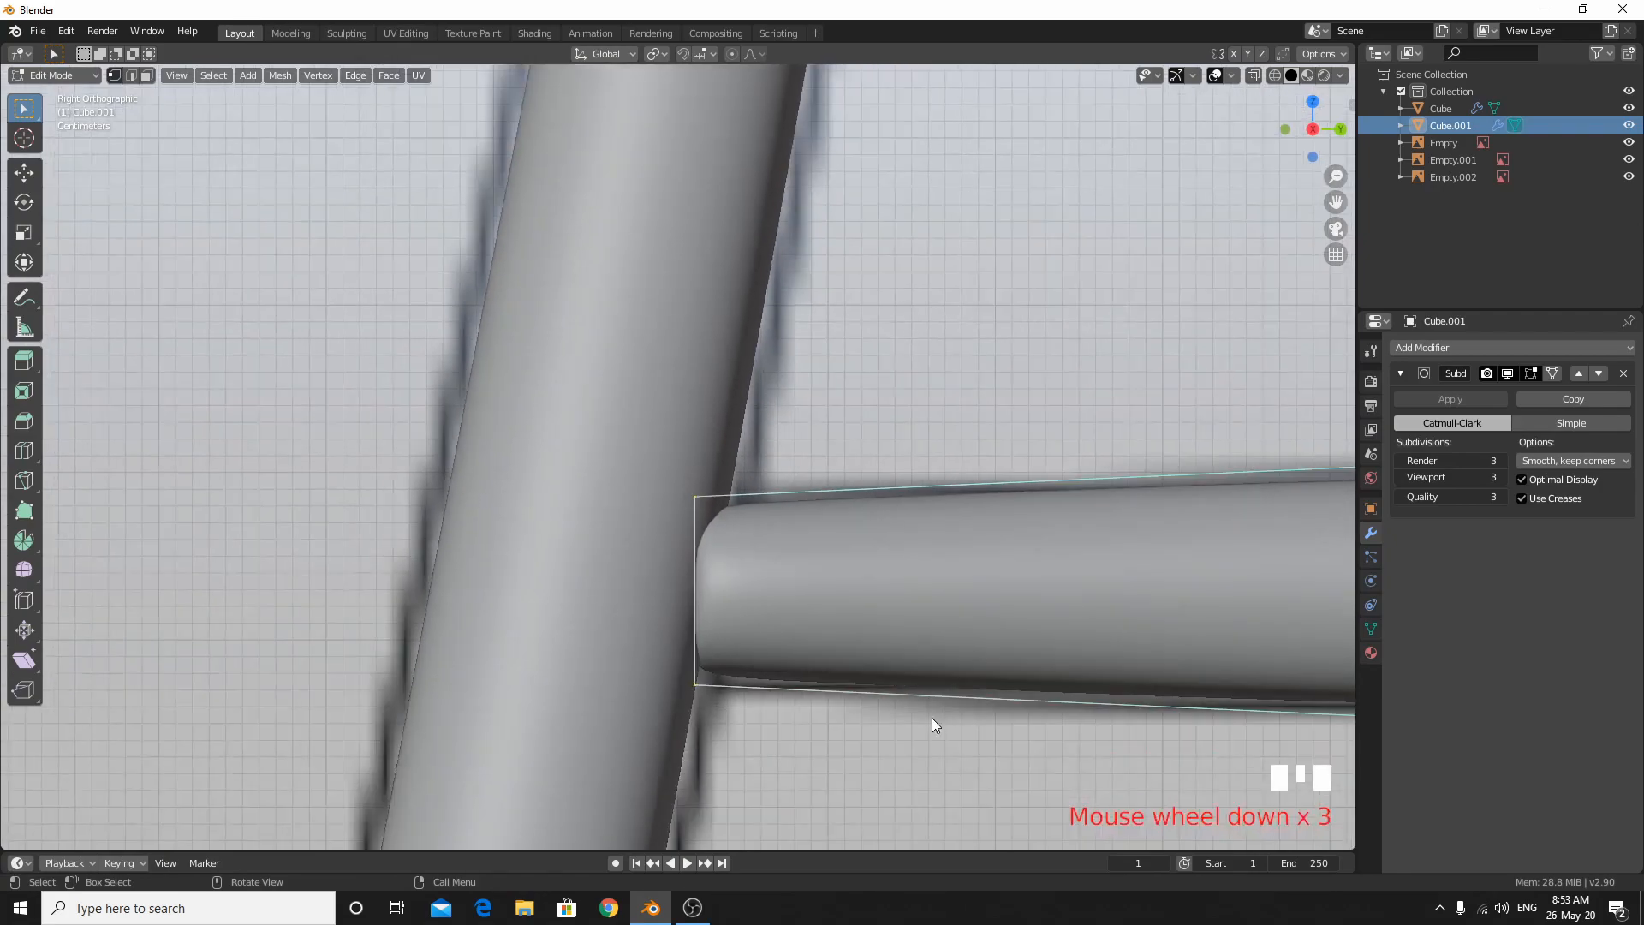
key(alt+z)
drag(604, 373, 773, 783)
key(g)
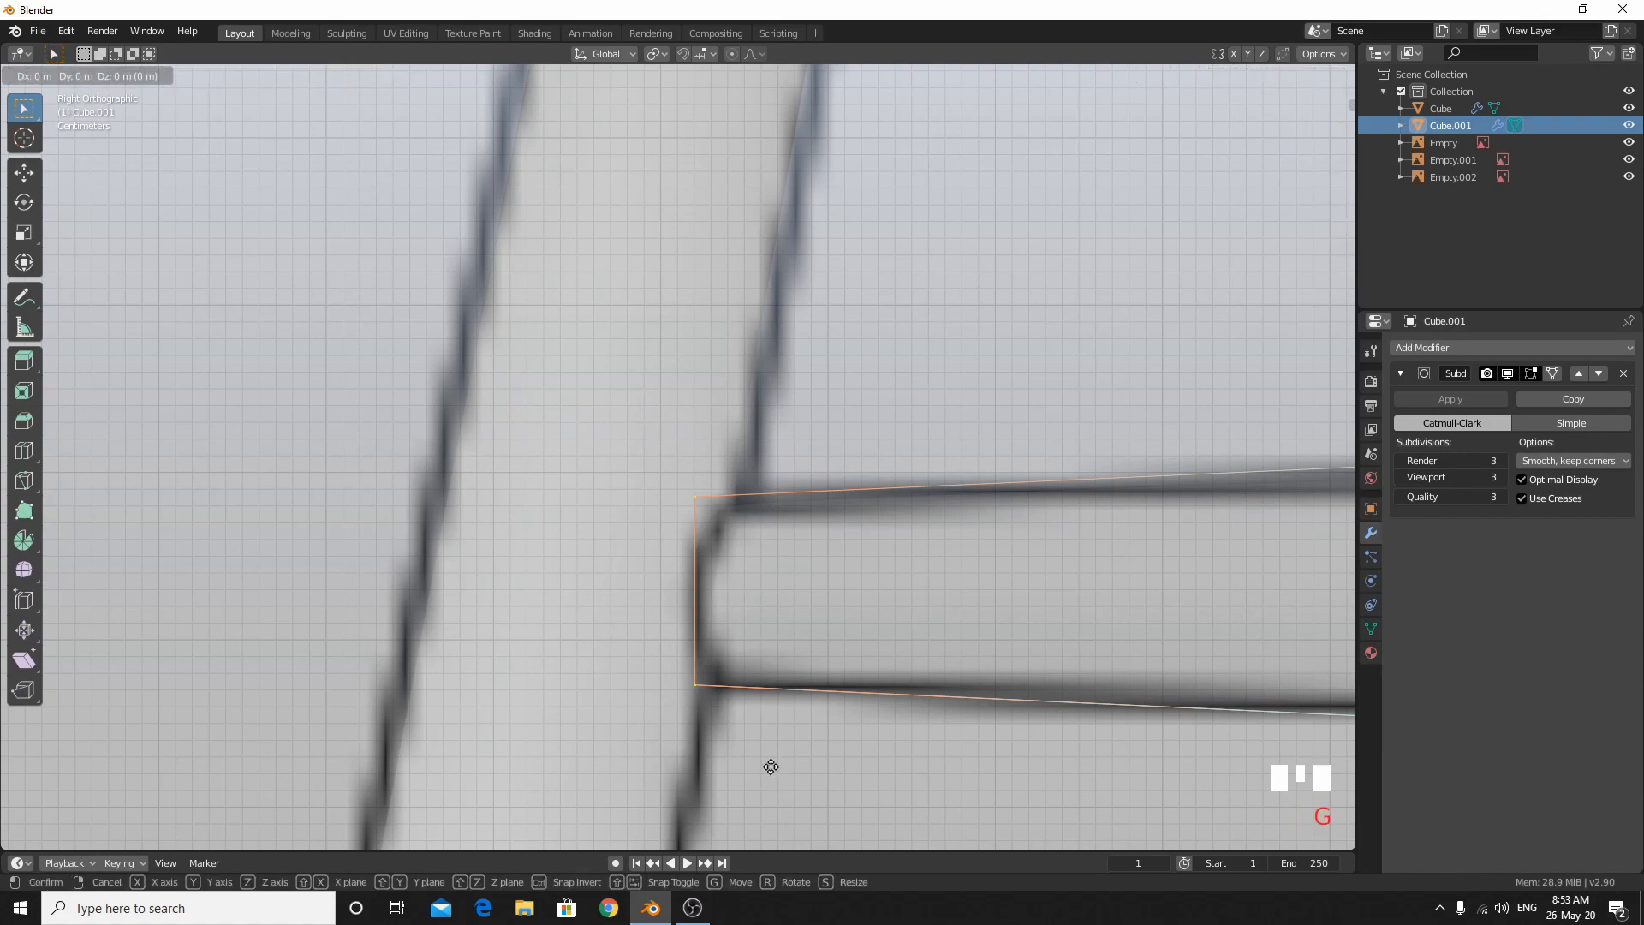
key(y)
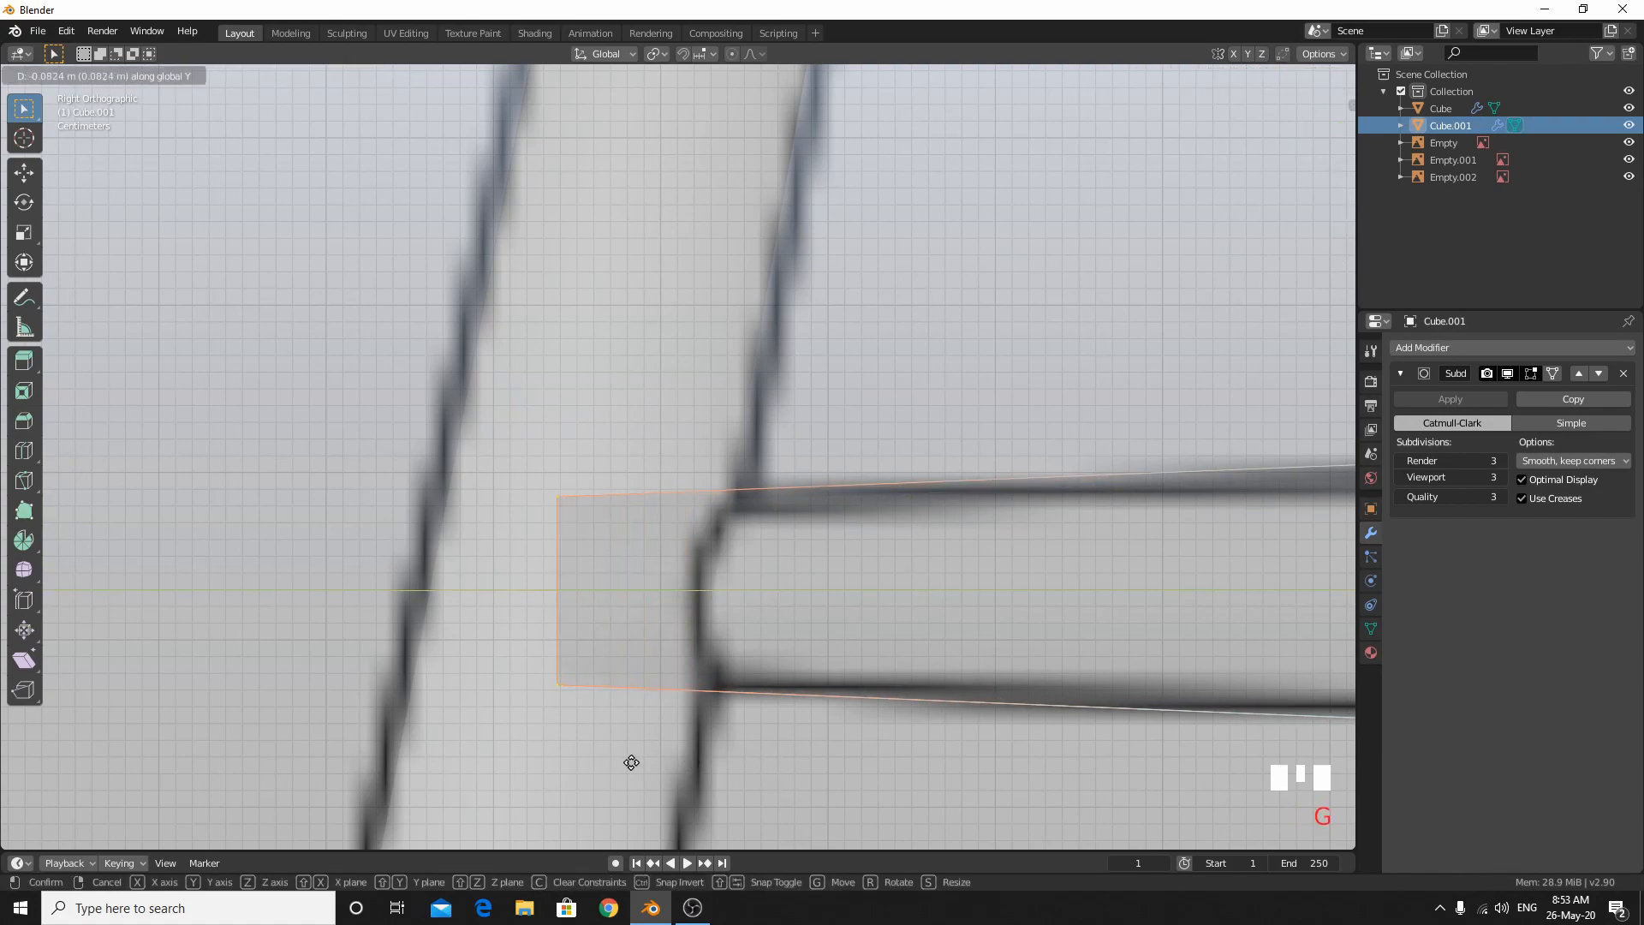
click(685, 809)
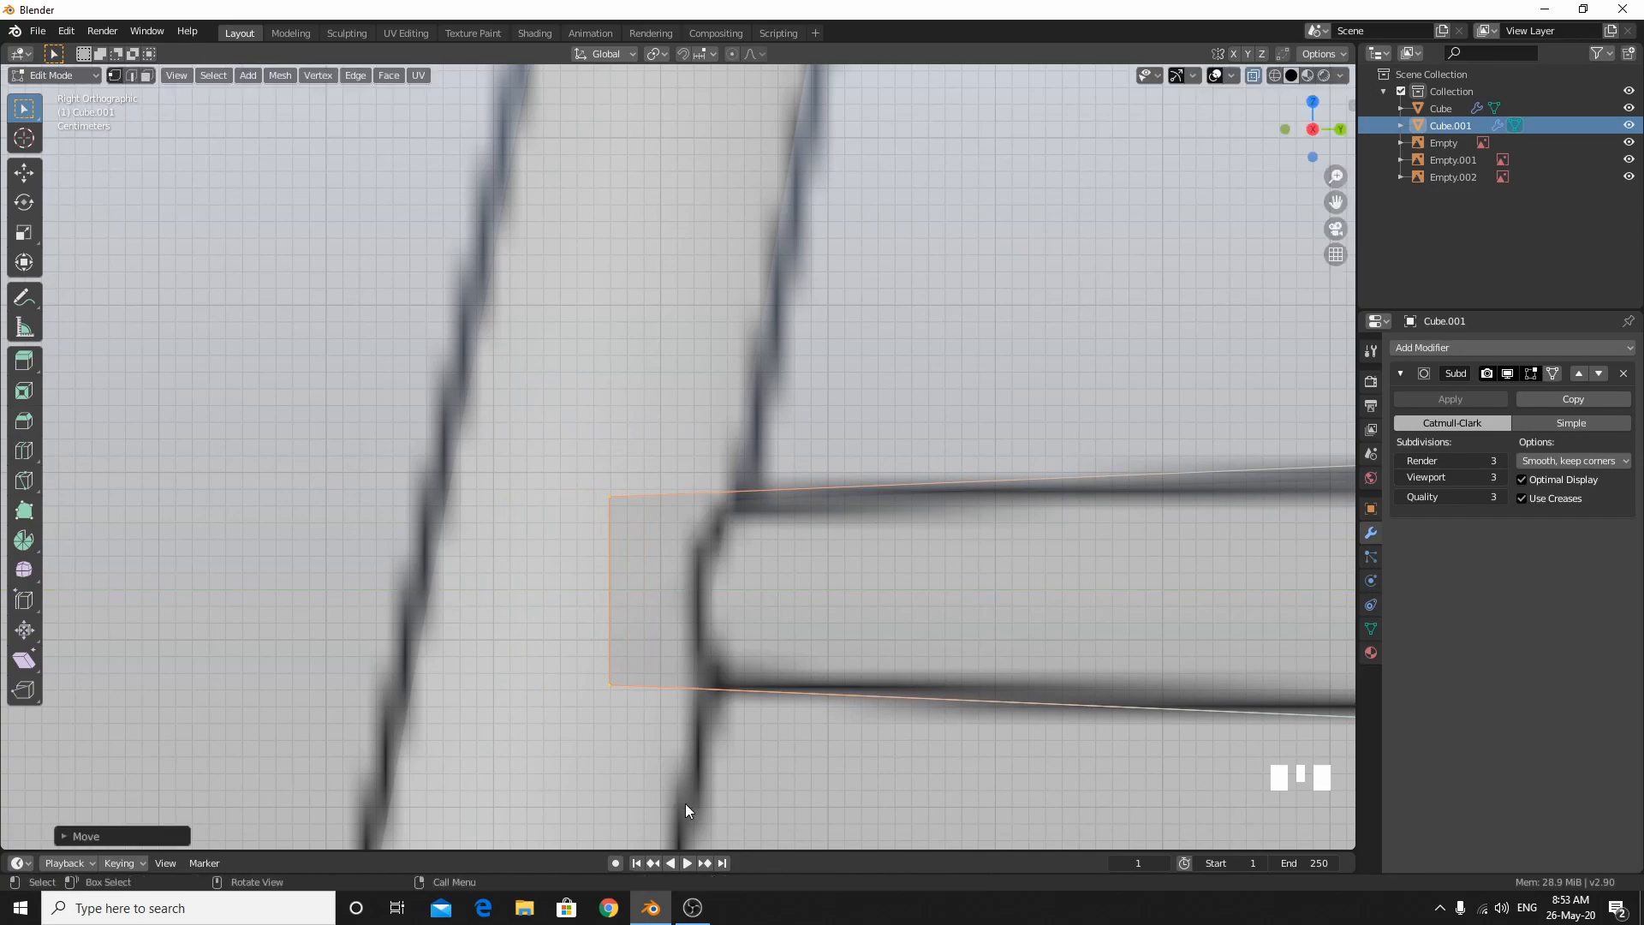
Select all vertices at the crossbar's positive-Y end and move them about 0.066 m along Y into the leg.
scroll(974, 708, down, 6)
shift+middle_drag(1225, 565, 567, 652)
scroll(788, 646, up, 6)
shift+middle_drag(789, 645, 810, 399)
shift+scroll(813, 386, down, 1)
drag(815, 373, 988, 841)
key(g)
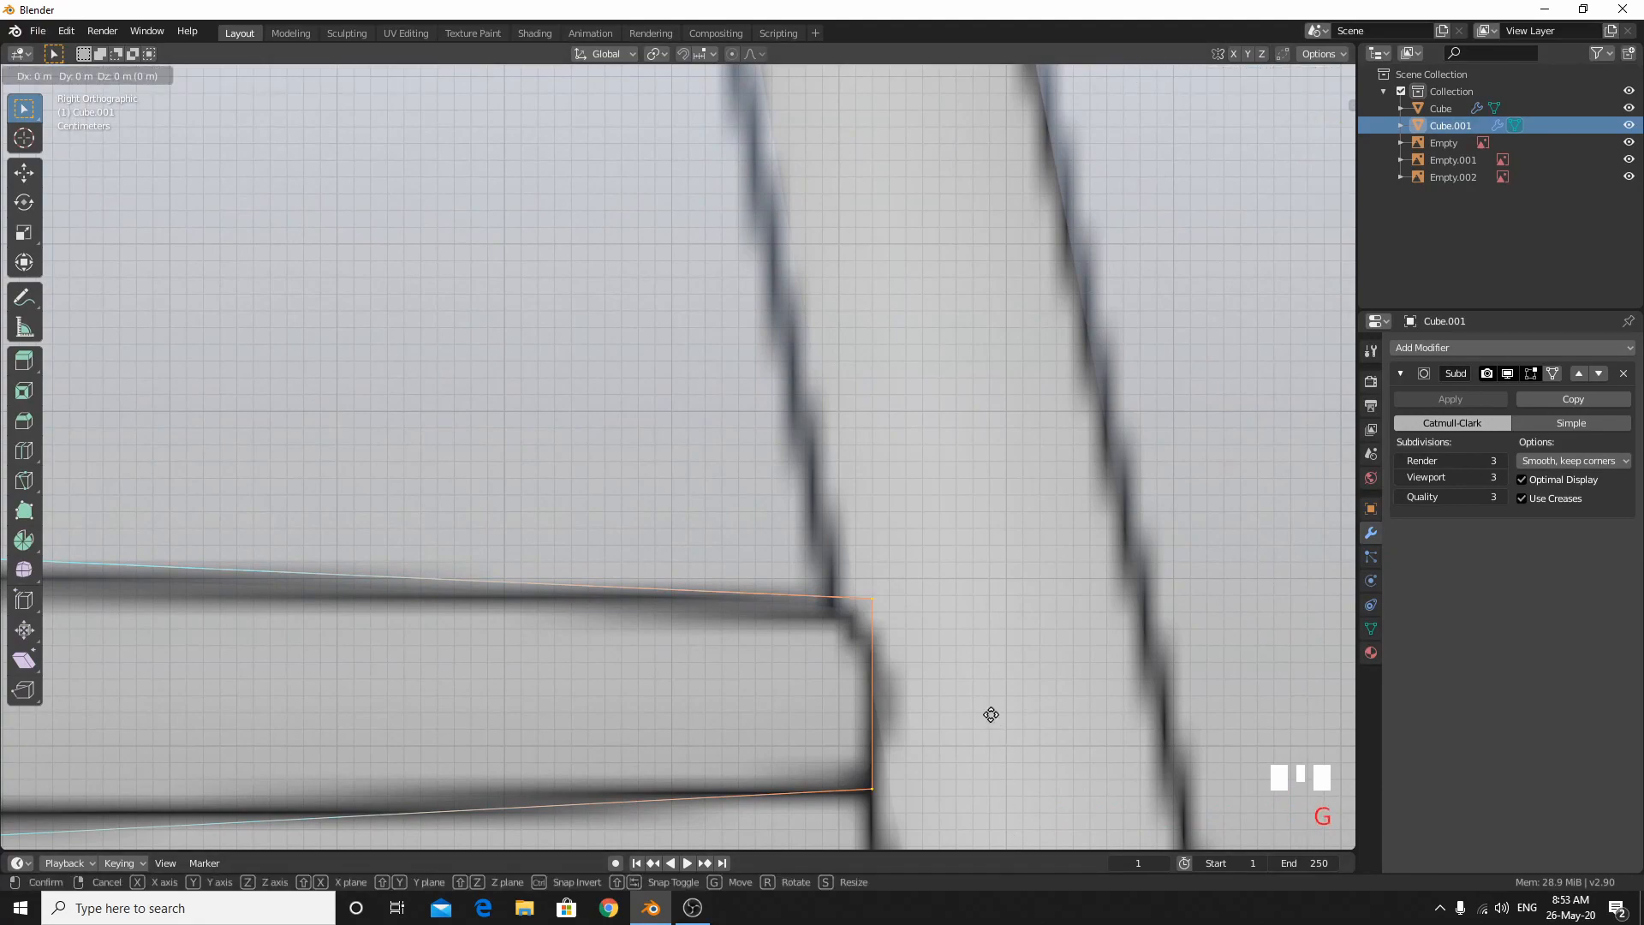
key(y)
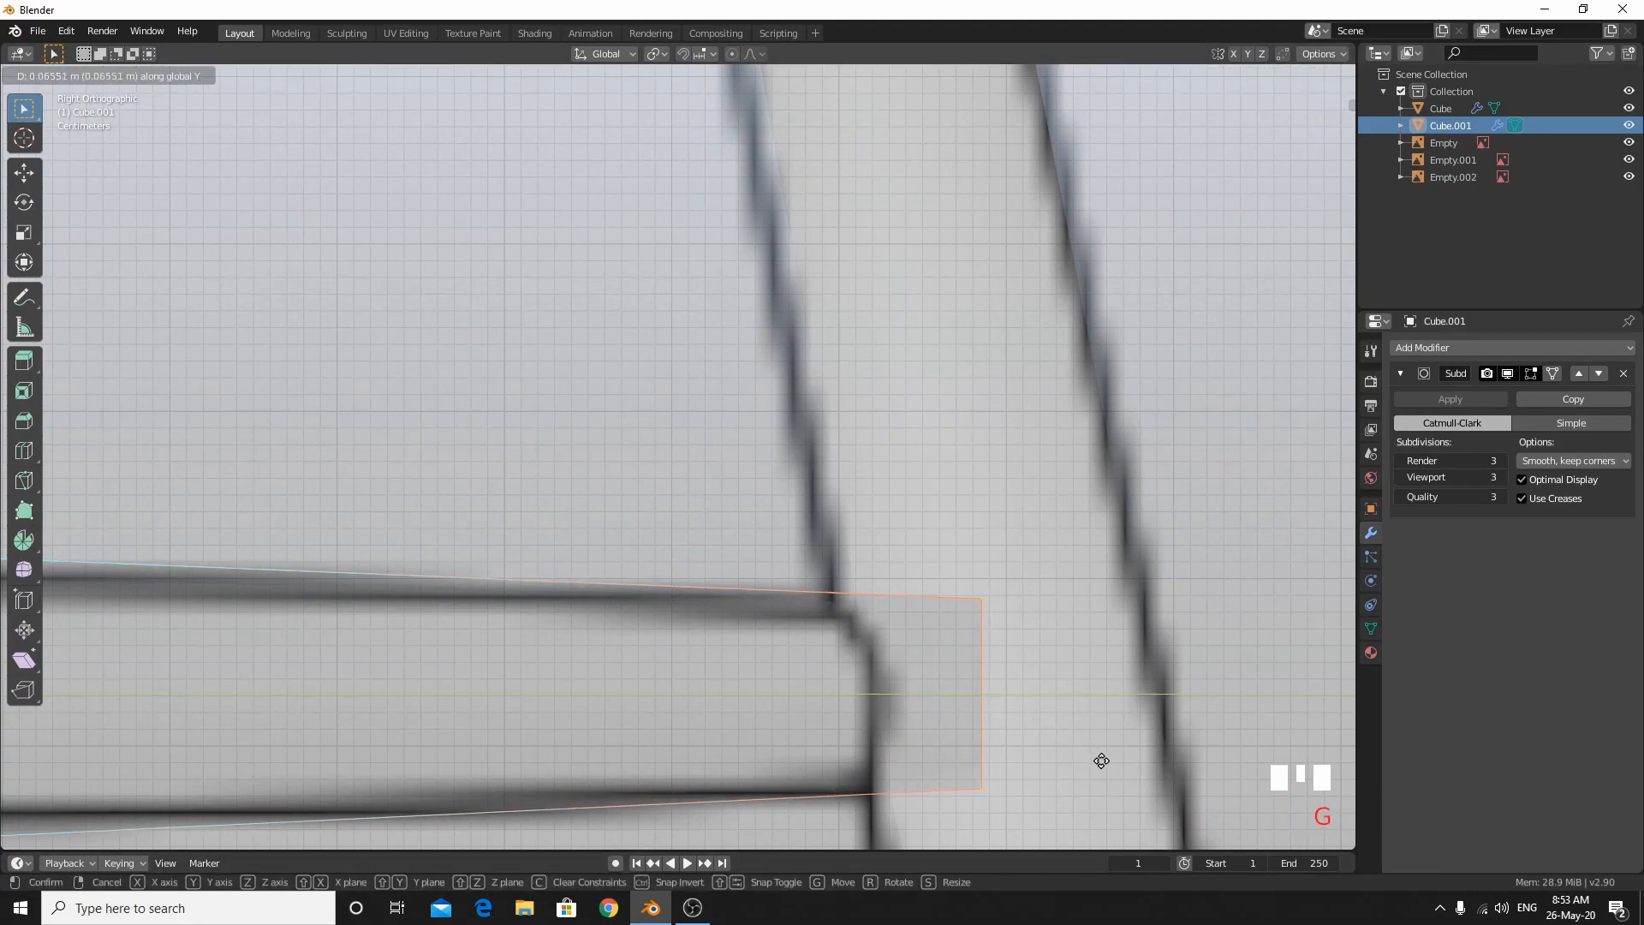
click(1101, 760)
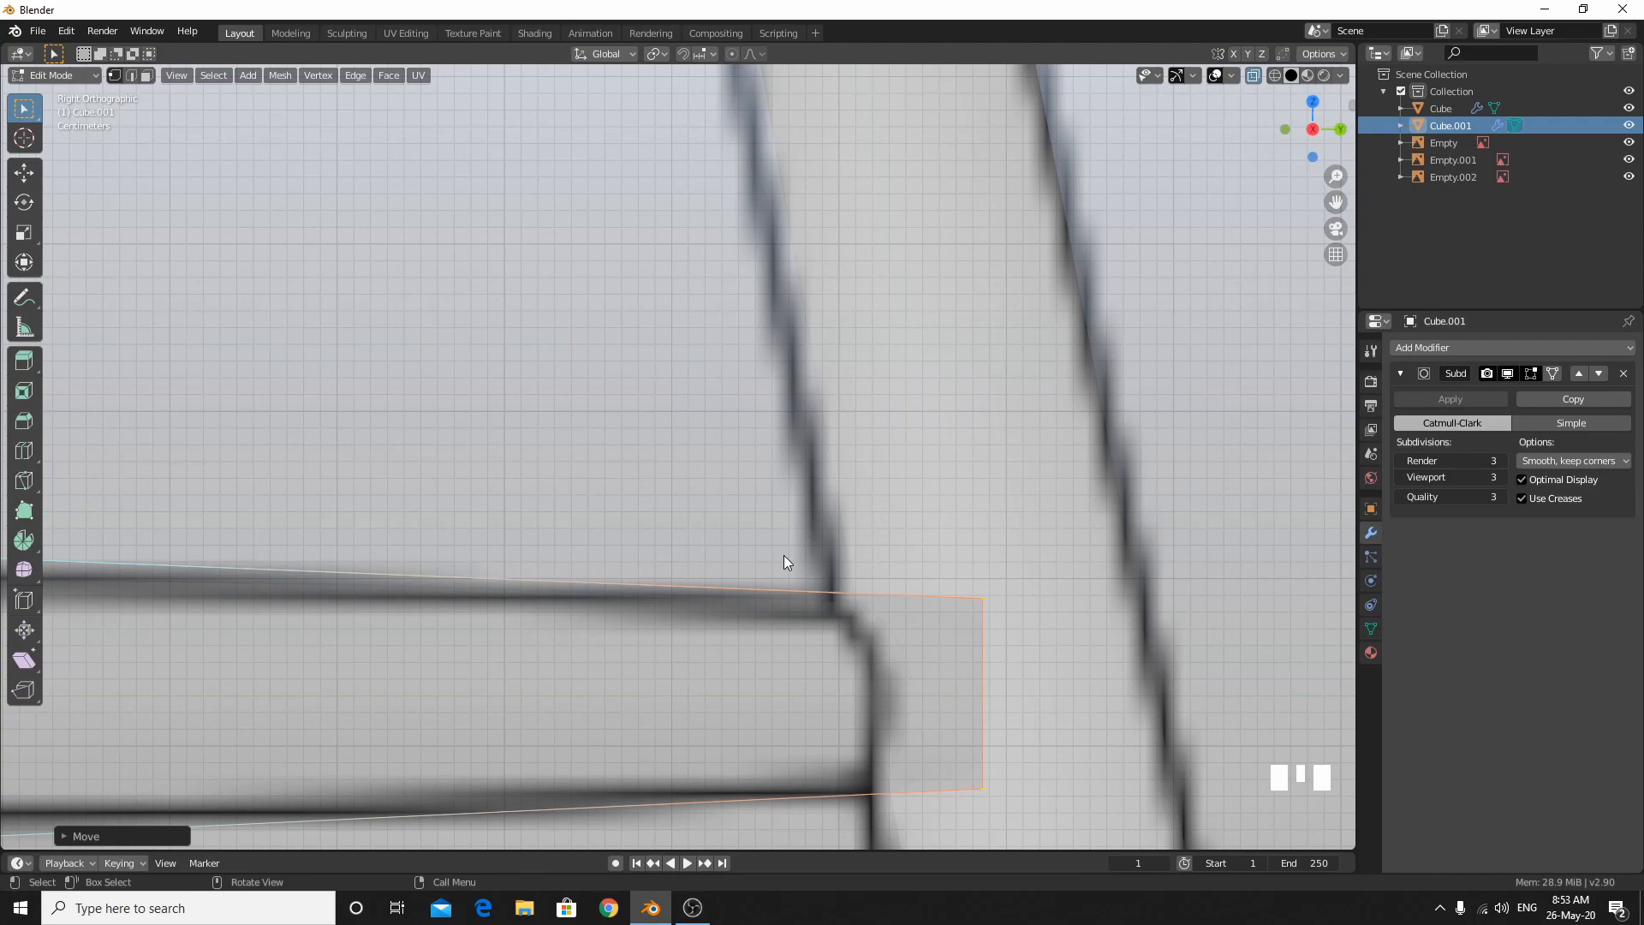
Return the crossbar to Object Mode with X-ray off and add a Mirror modifier to it.
scroll(784, 557, down, 7)
shift+middle_drag(661, 435, 1036, 461)
key(Tab)
key(alt+z)
middle_drag(887, 412, 685, 476)
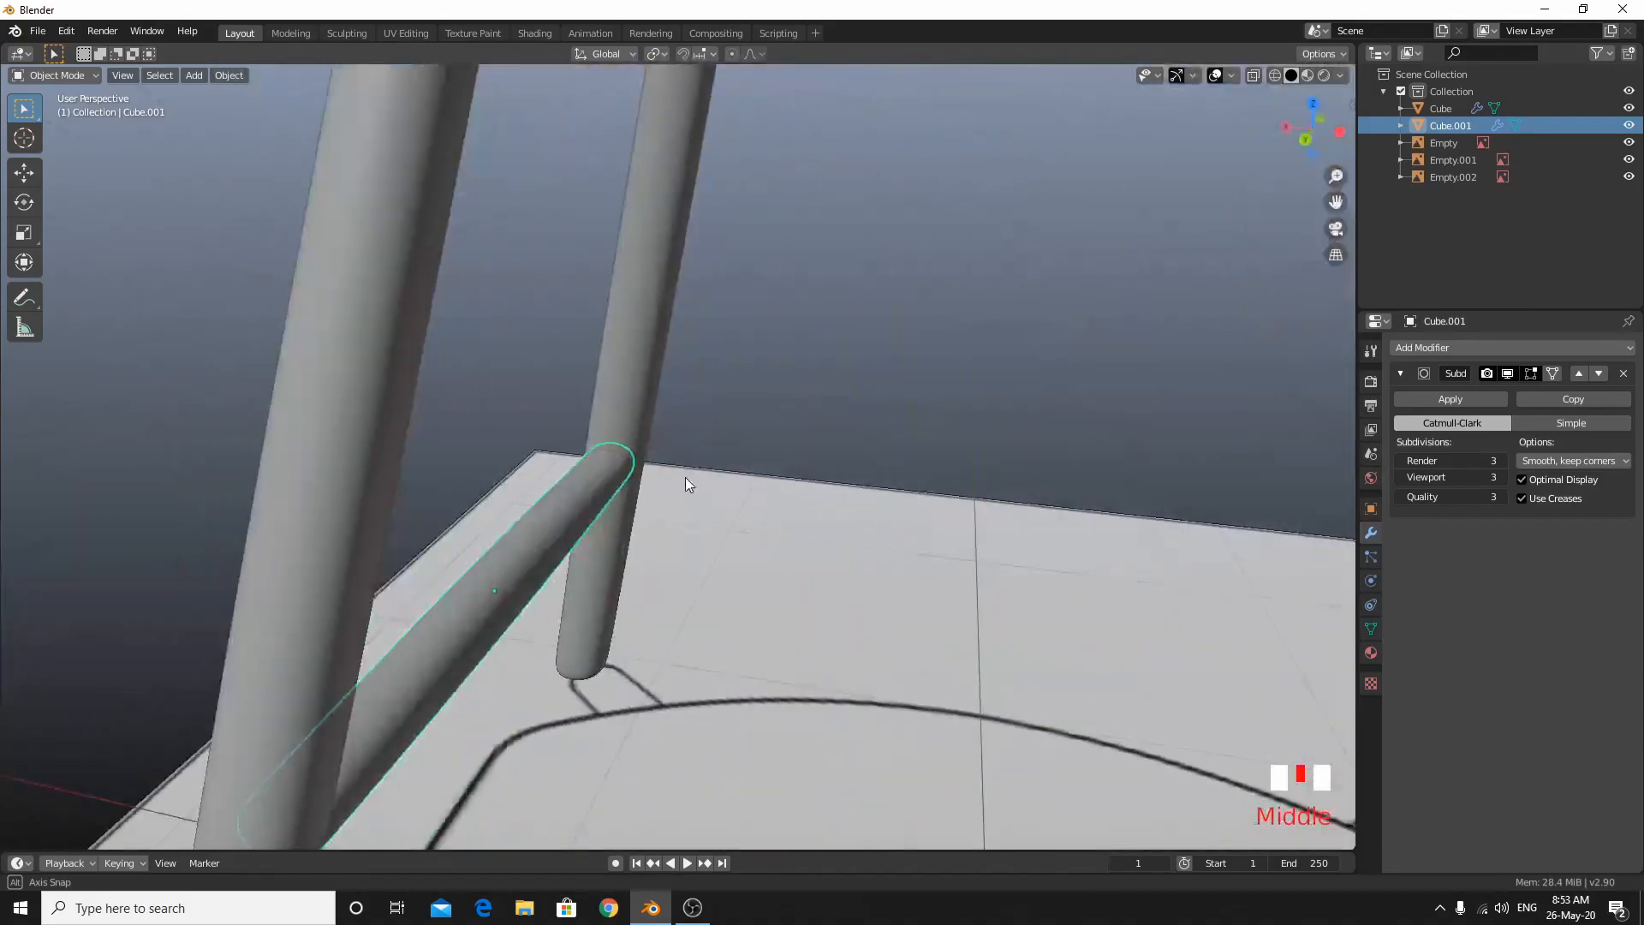
click(1430, 346)
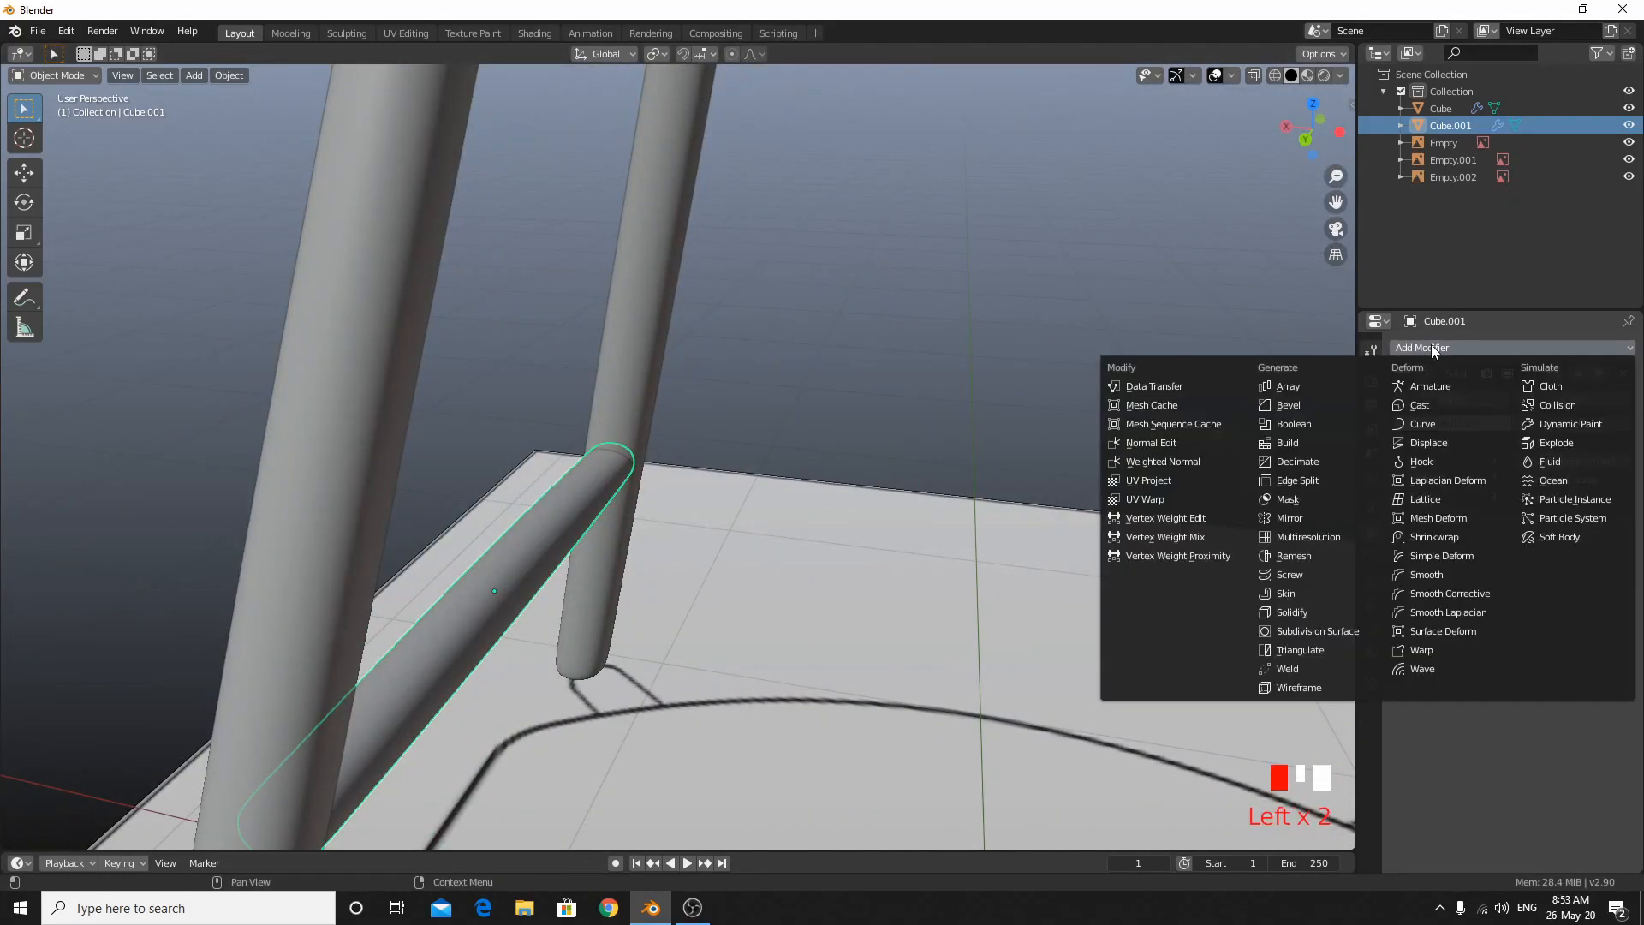
click(1303, 515)
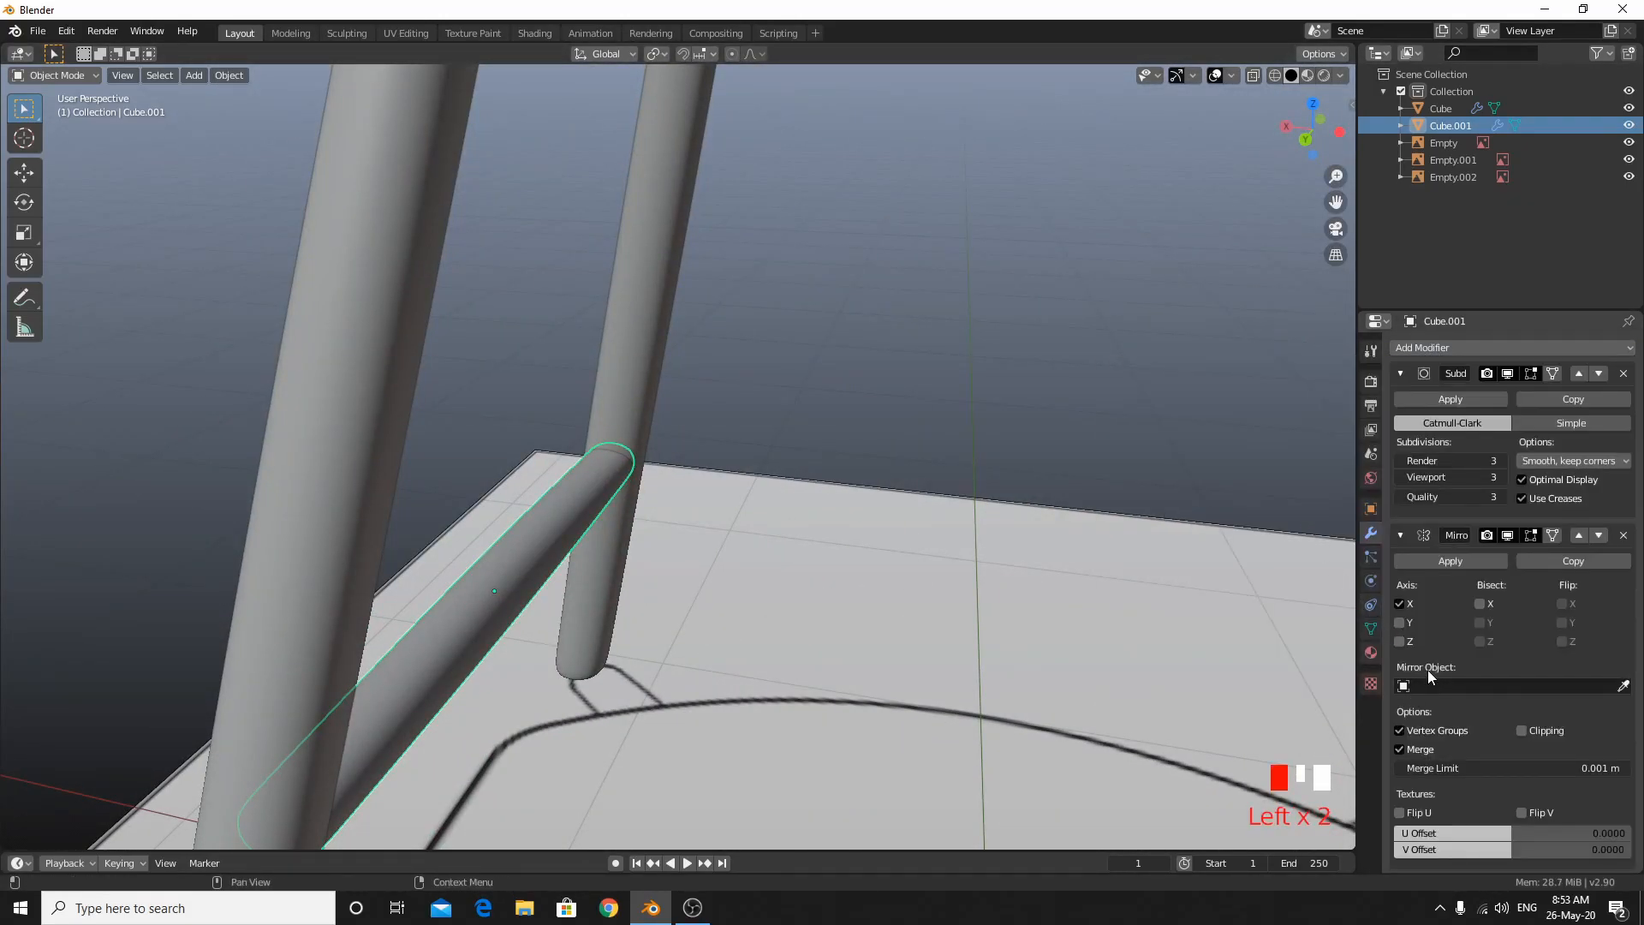
middle_drag(1007, 607, 1099, 529)
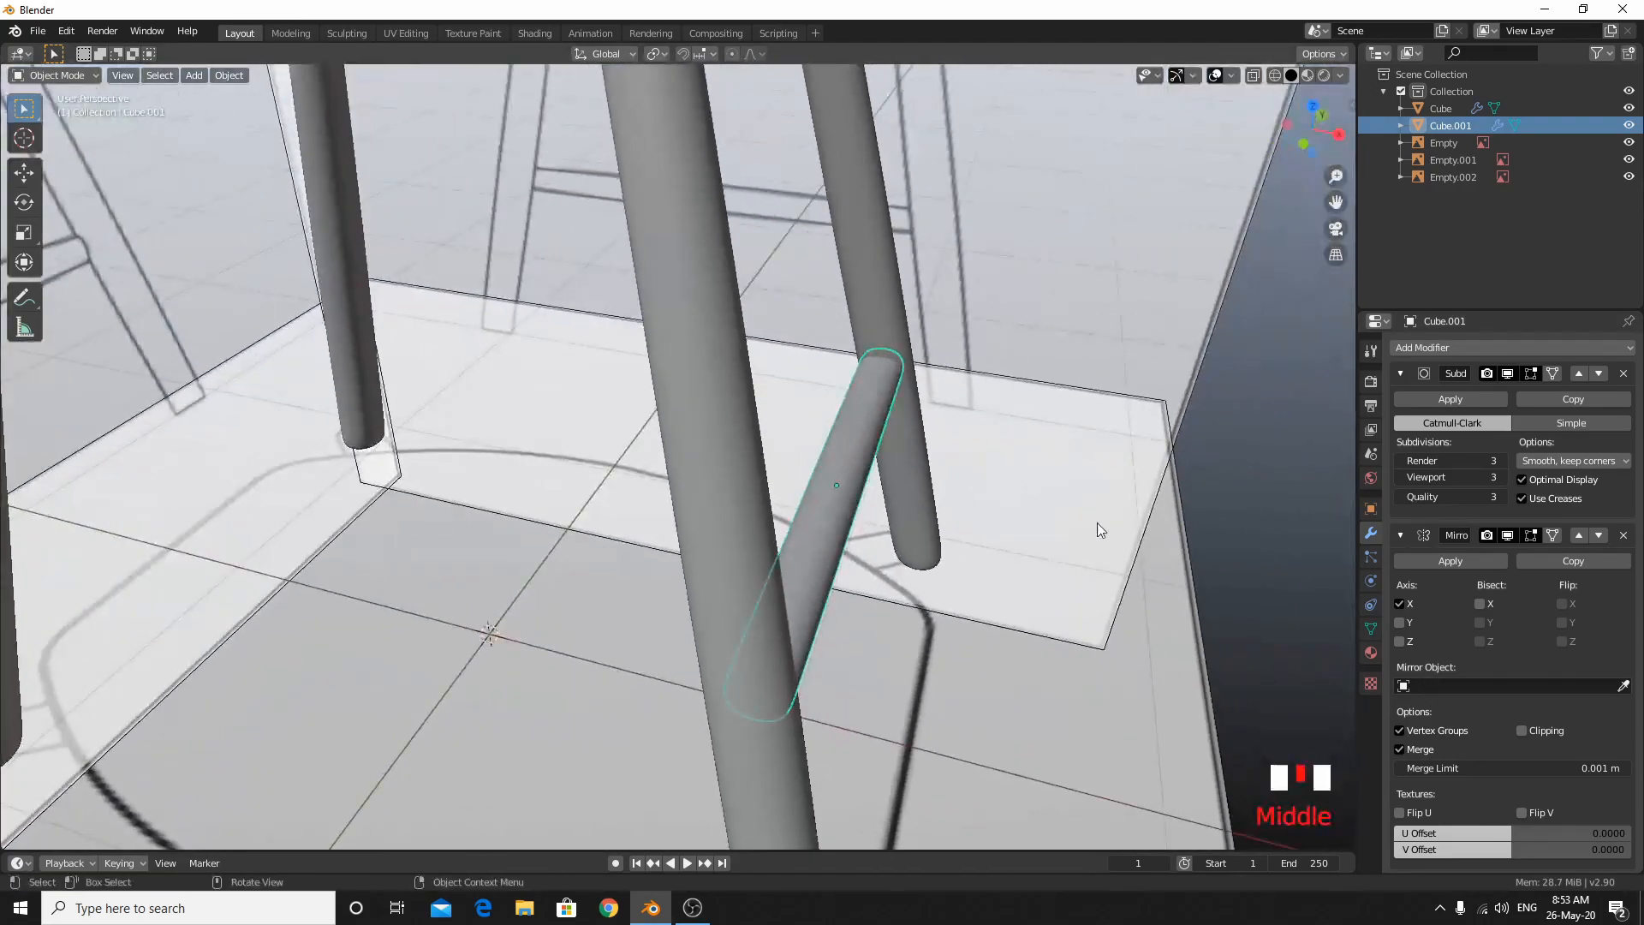
Try different axis, bisect and flip settings in the crossbar's Mirror modifier.
click(1424, 602)
click(1419, 621)
click(1418, 620)
click(1399, 603)
scroll(824, 522, down, 6)
middle_drag(825, 523, 232, 603)
key(KP_7)
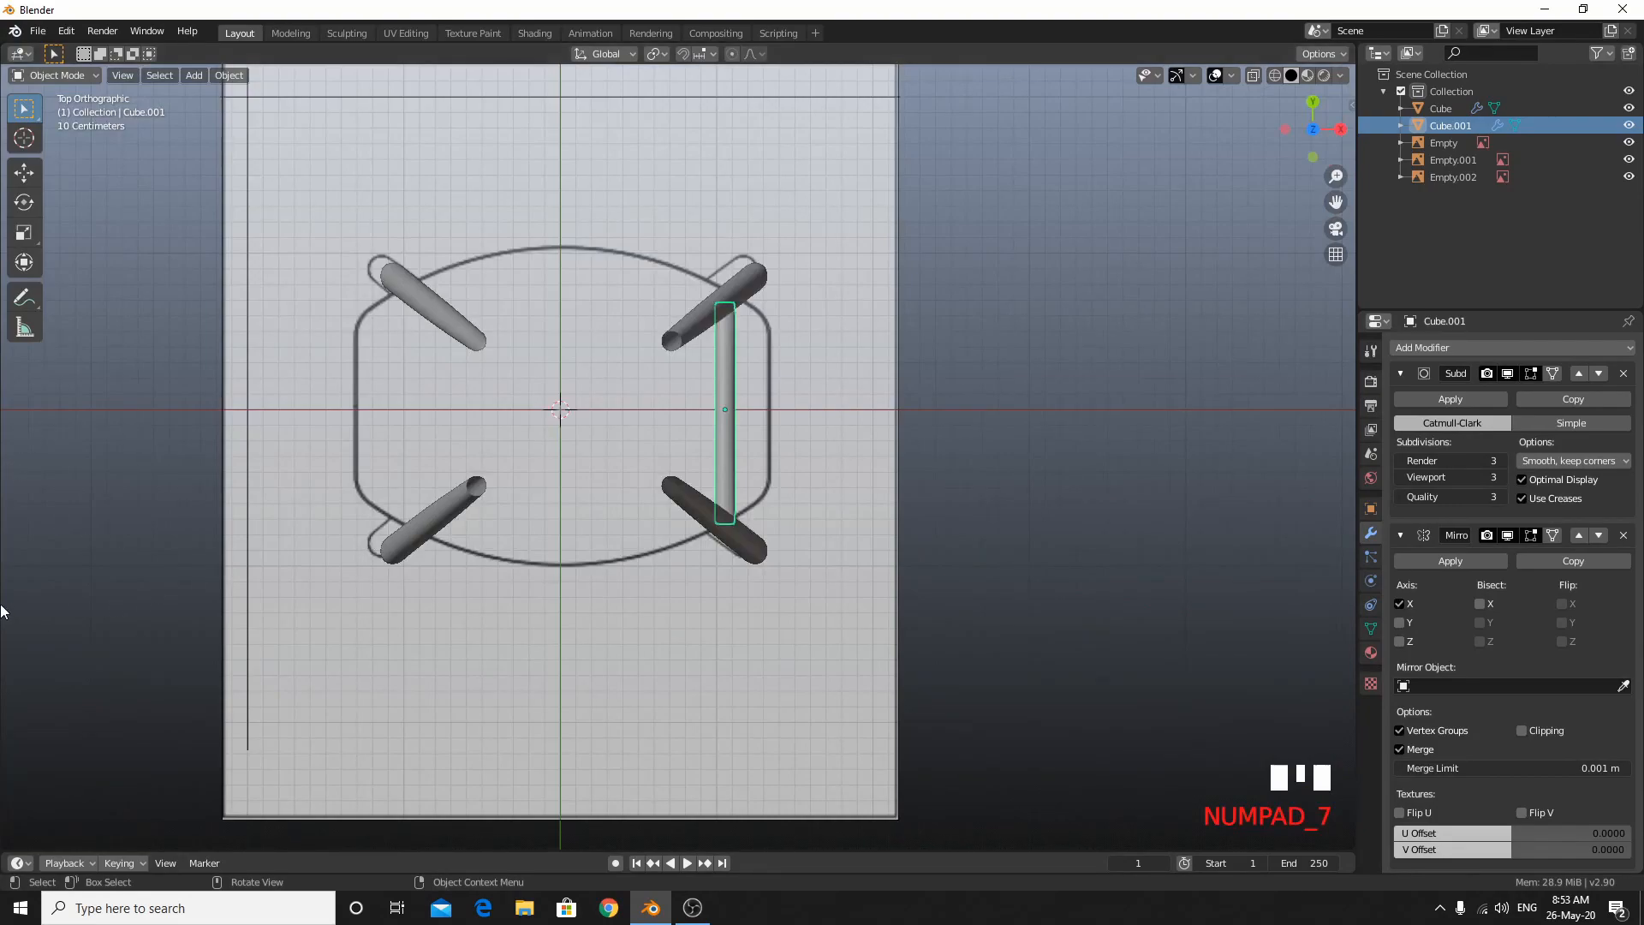
click(1481, 603)
click(1564, 603)
click(1481, 605)
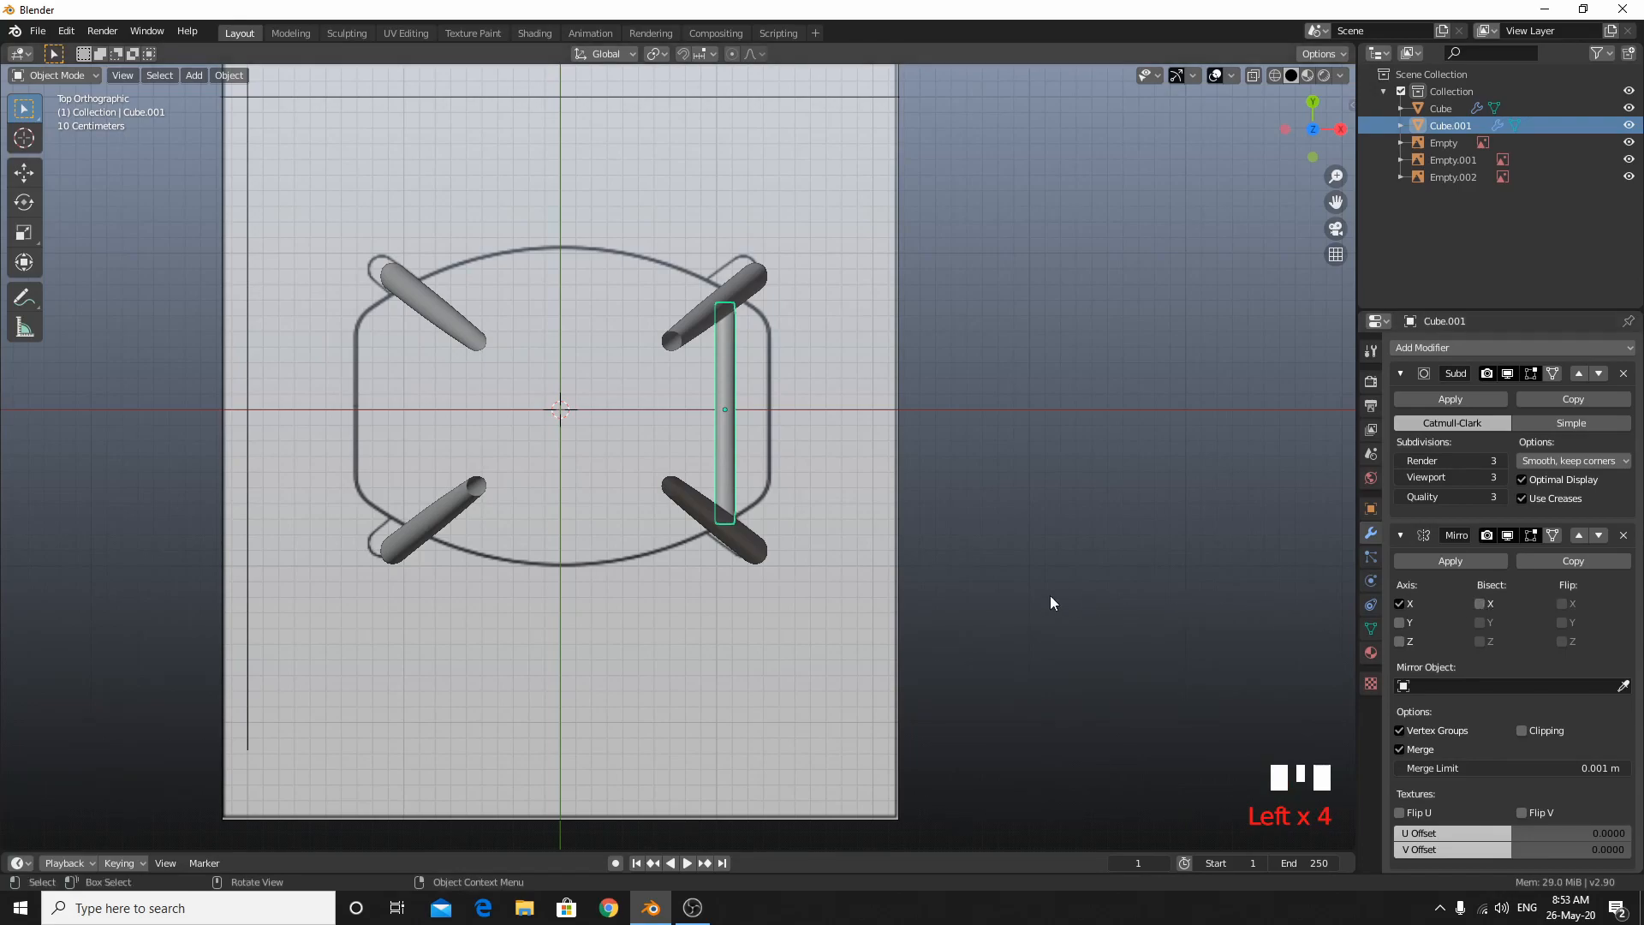
key(g)
key(x)
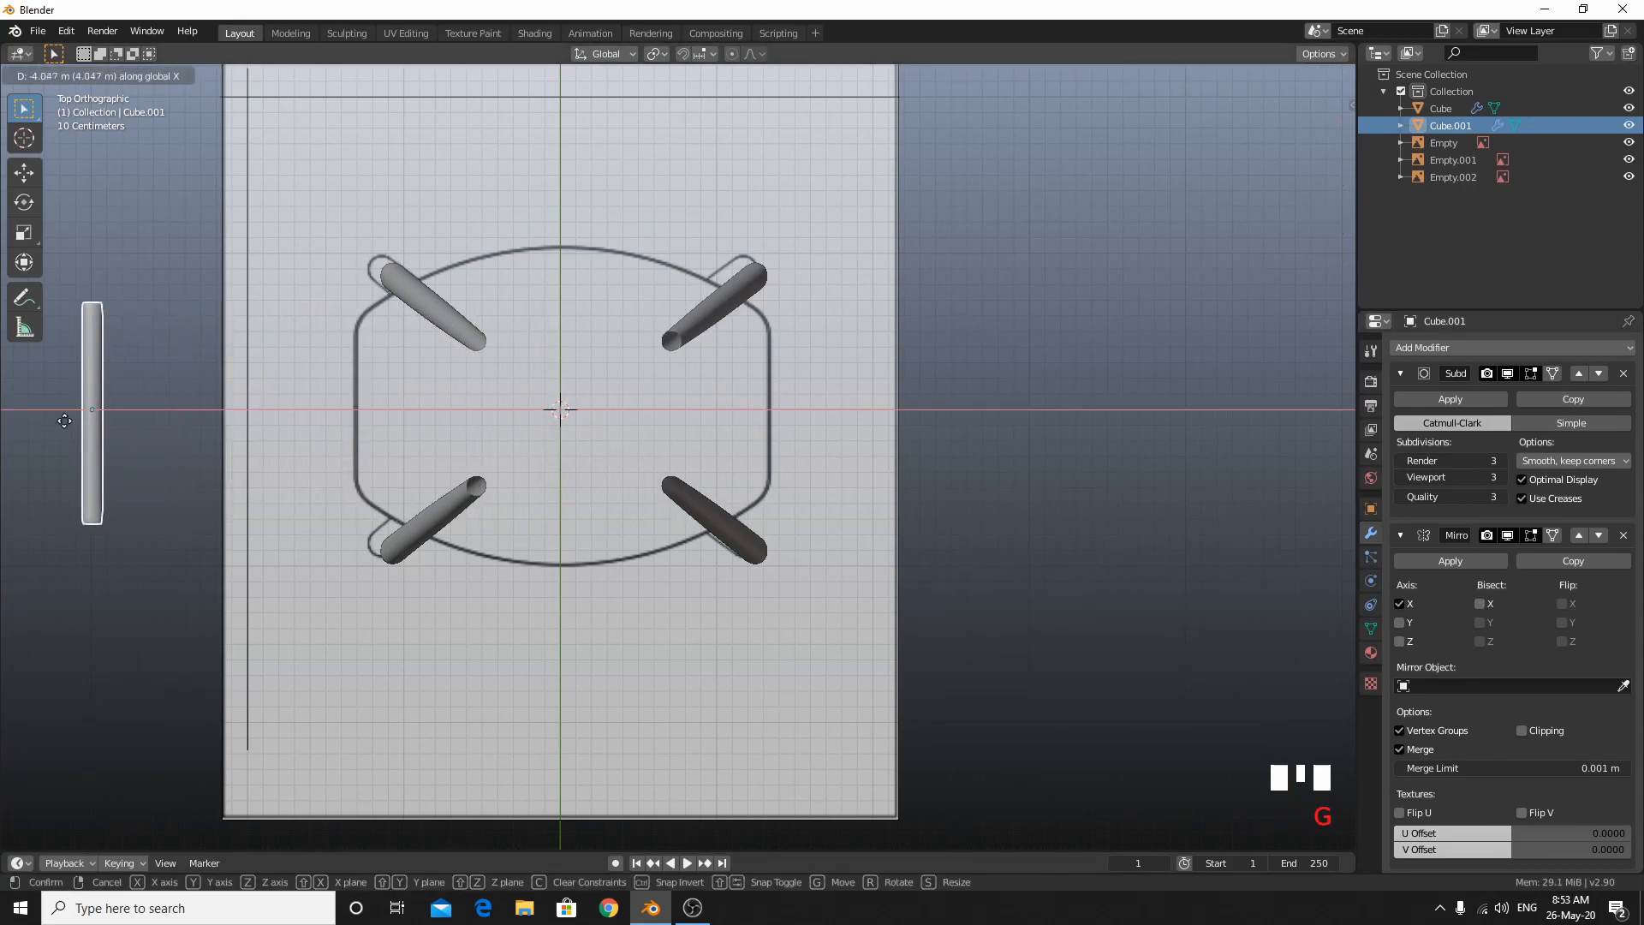
right_click(834, 550)
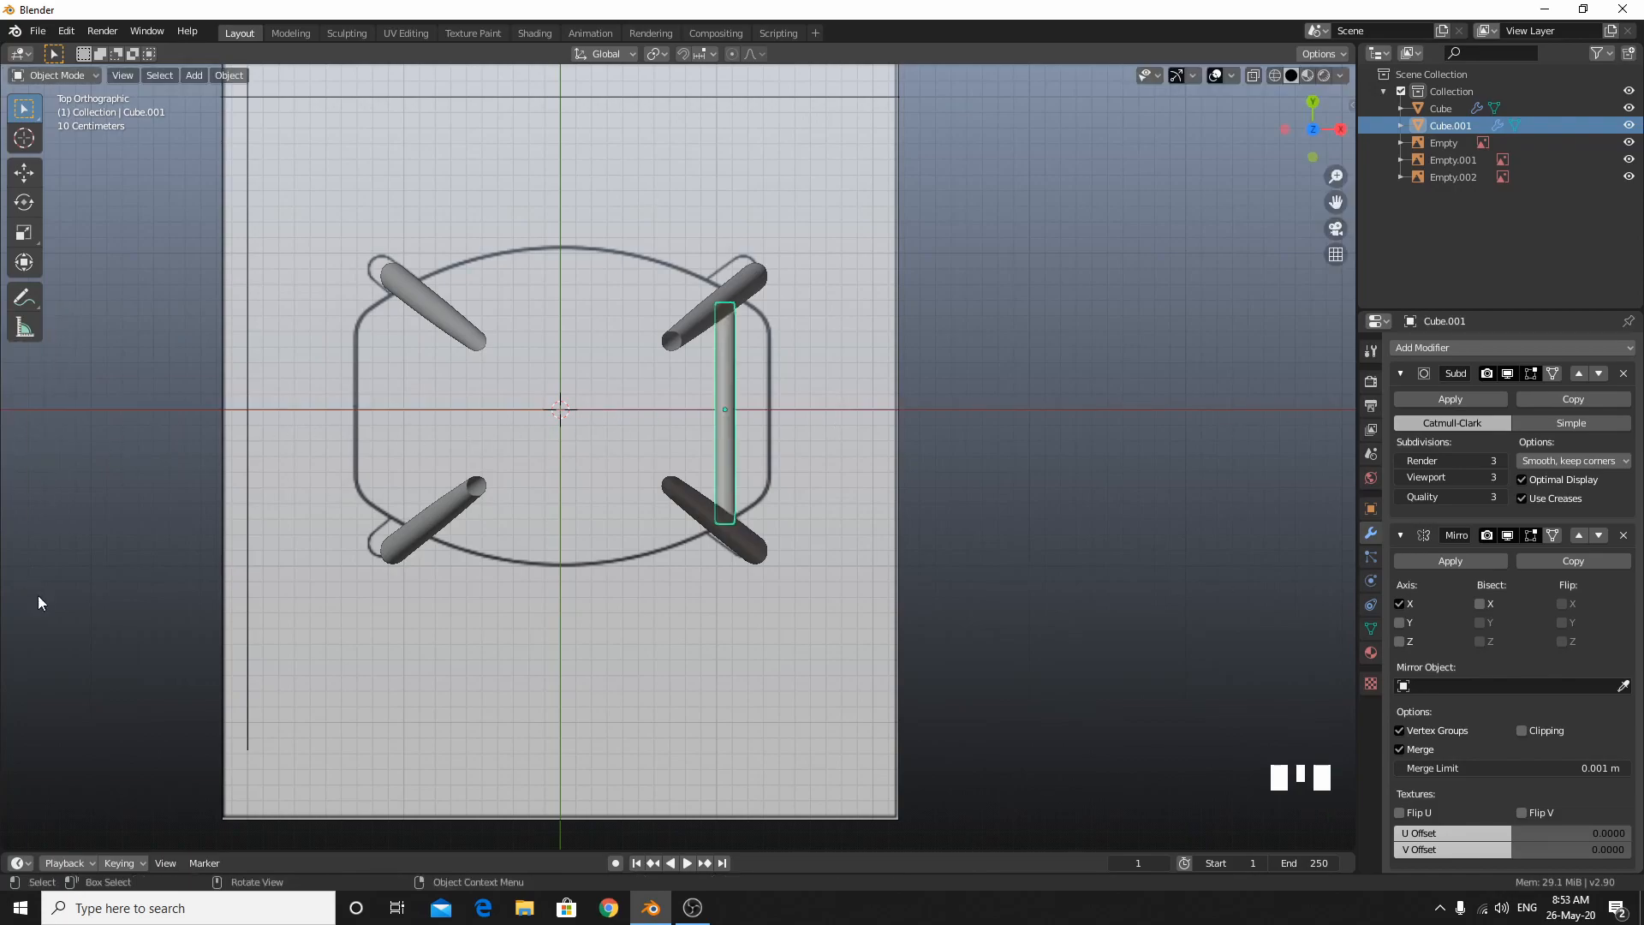
Try Bisect X and Flip X on the crossbar's mirror while test-moving the bar along X, then disable both options.
click(1481, 604)
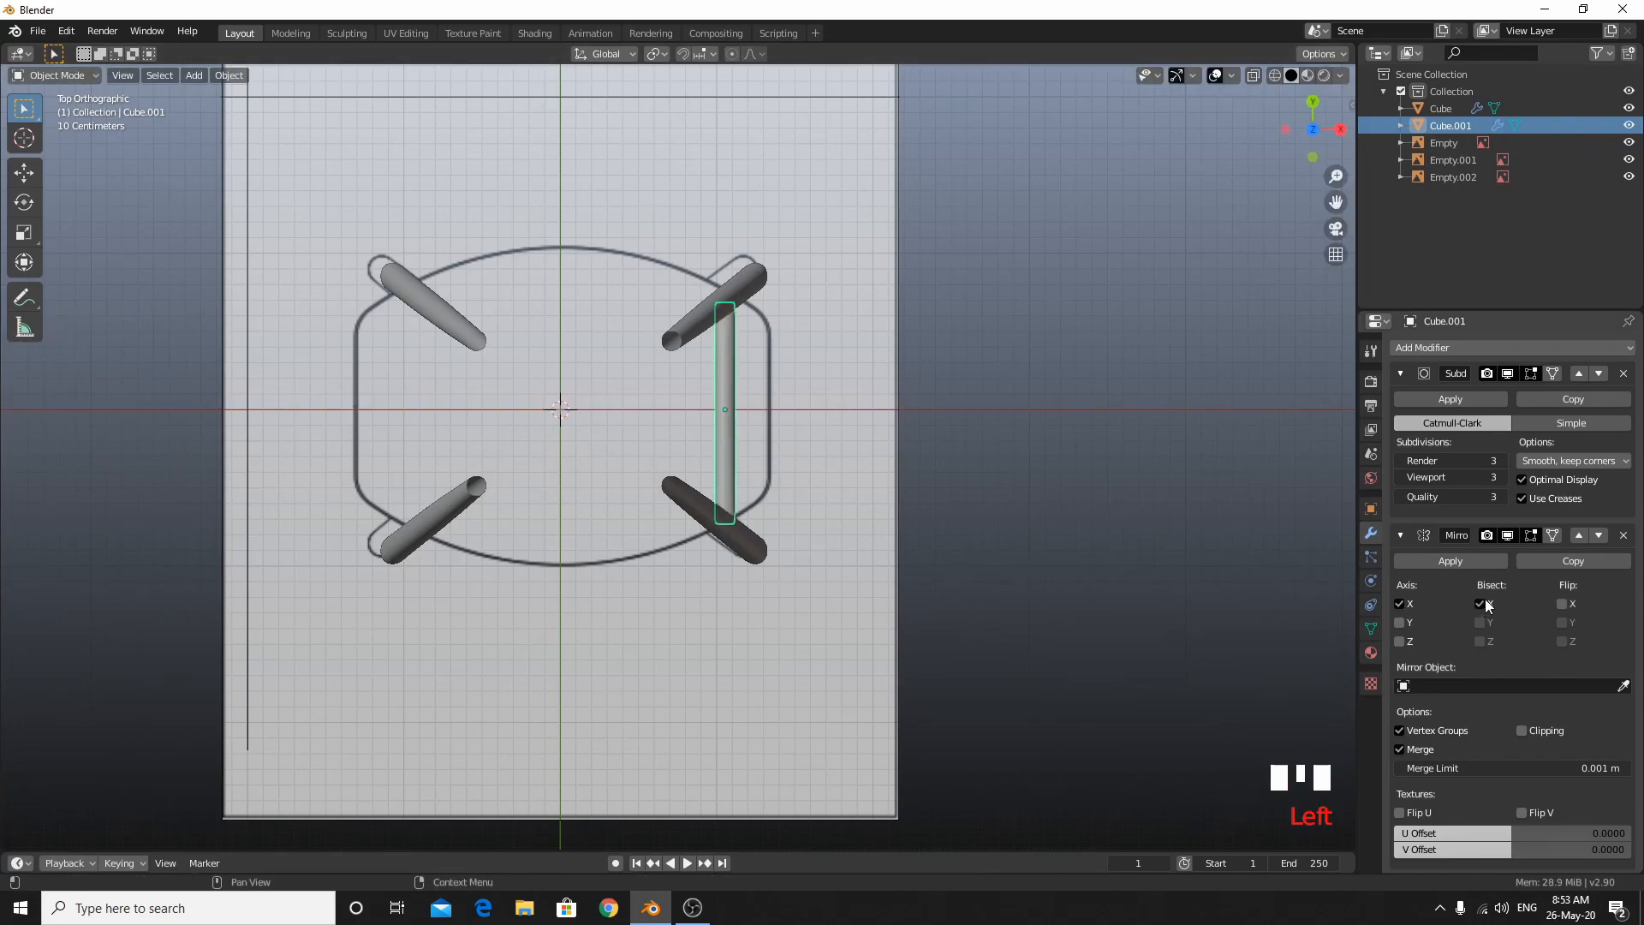
click(1541, 604)
key(g)
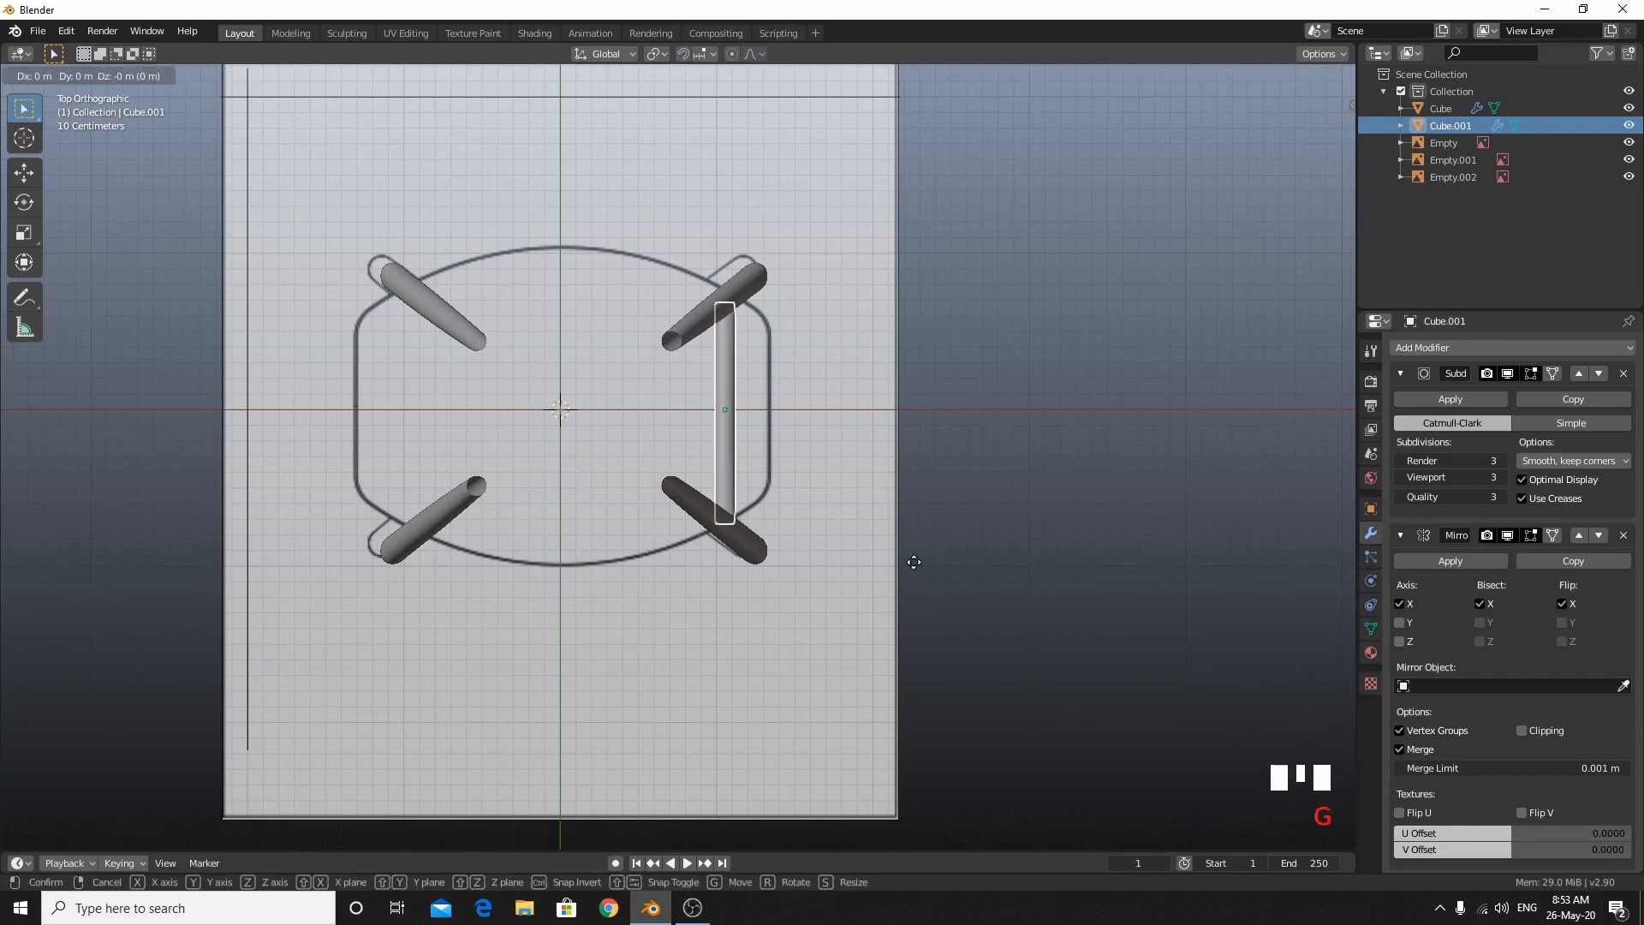
key(z)
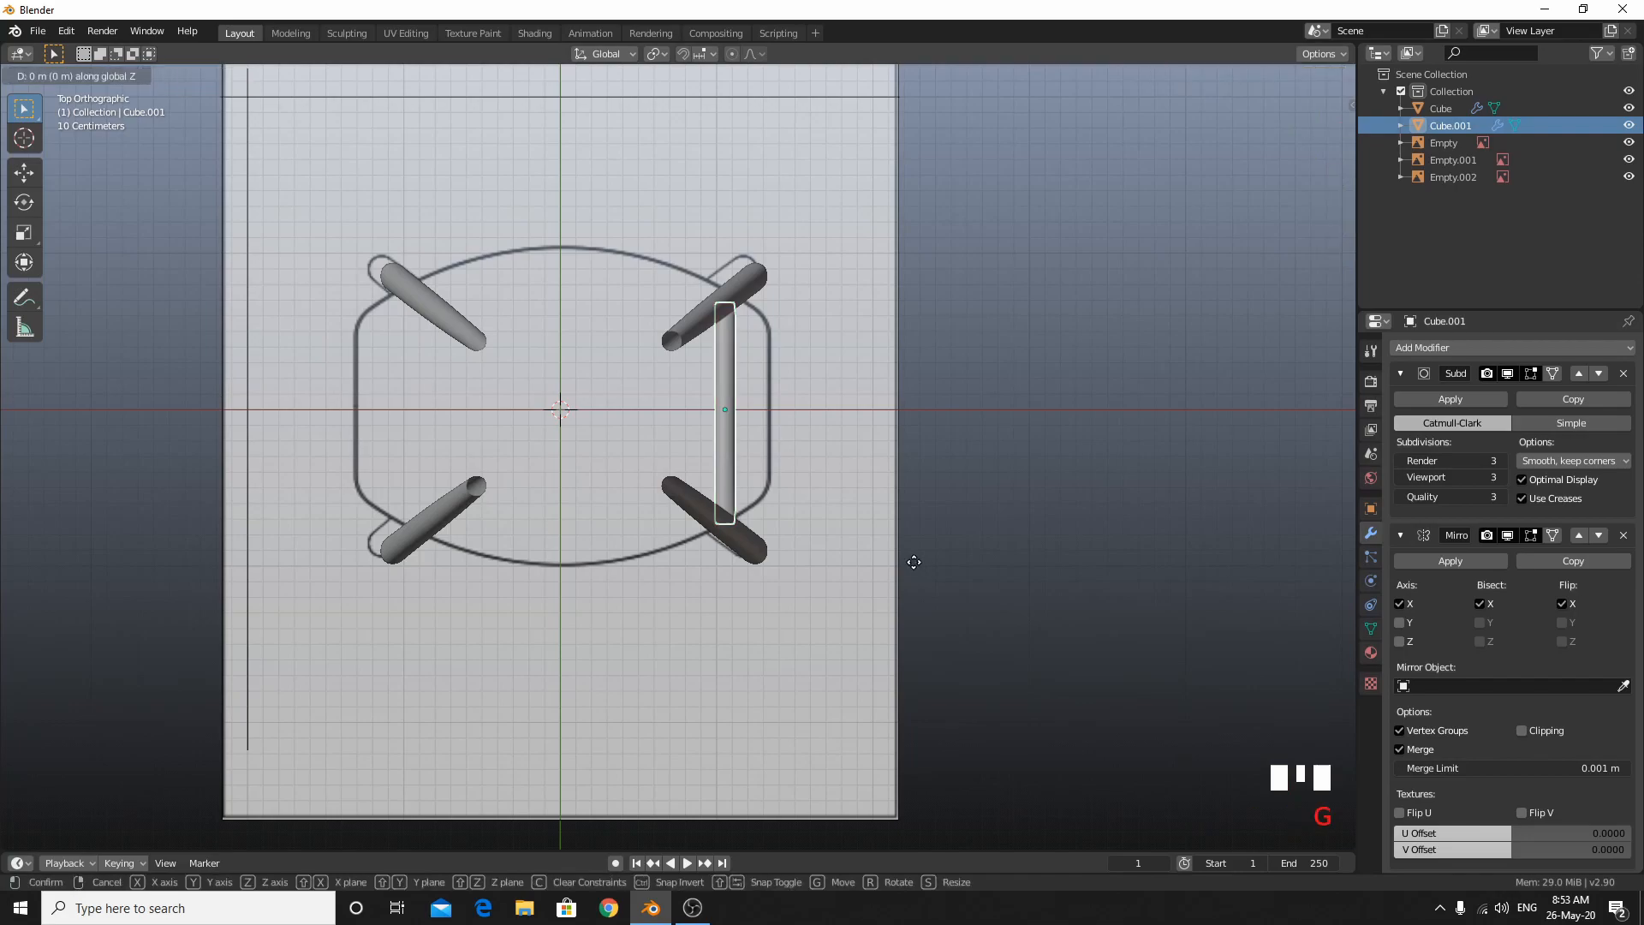
key(x)
right_click(605, 531)
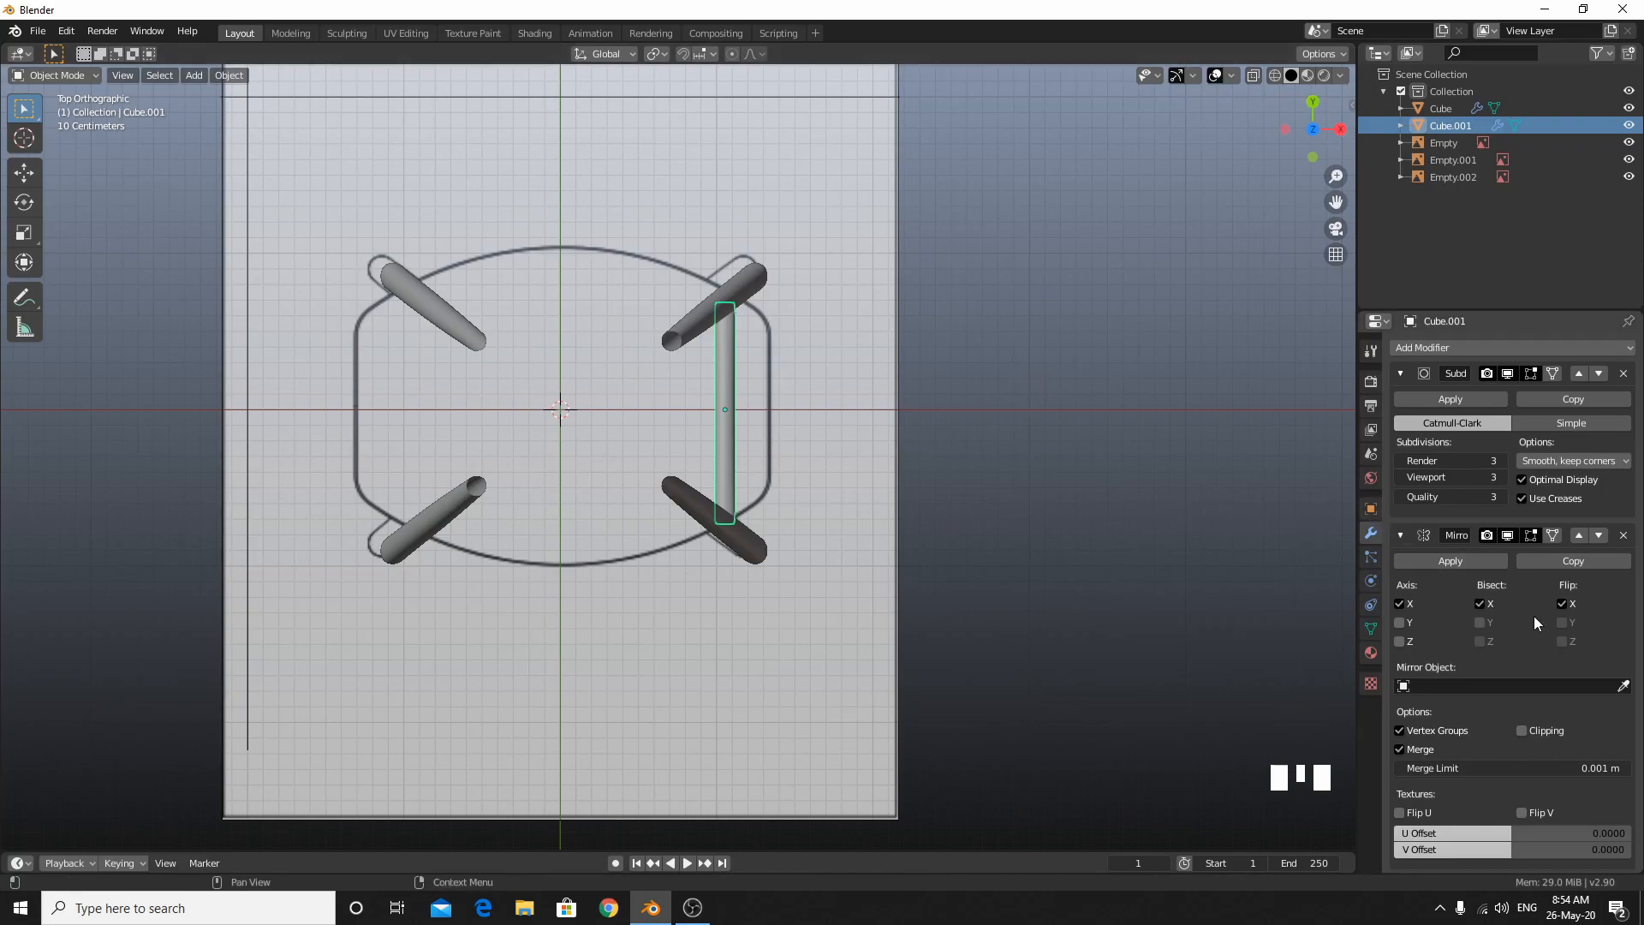
click(1562, 603)
click(1489, 601)
Select the legs to check their Mirror modifier settings and inspect the stool in perspective.
click(403, 305)
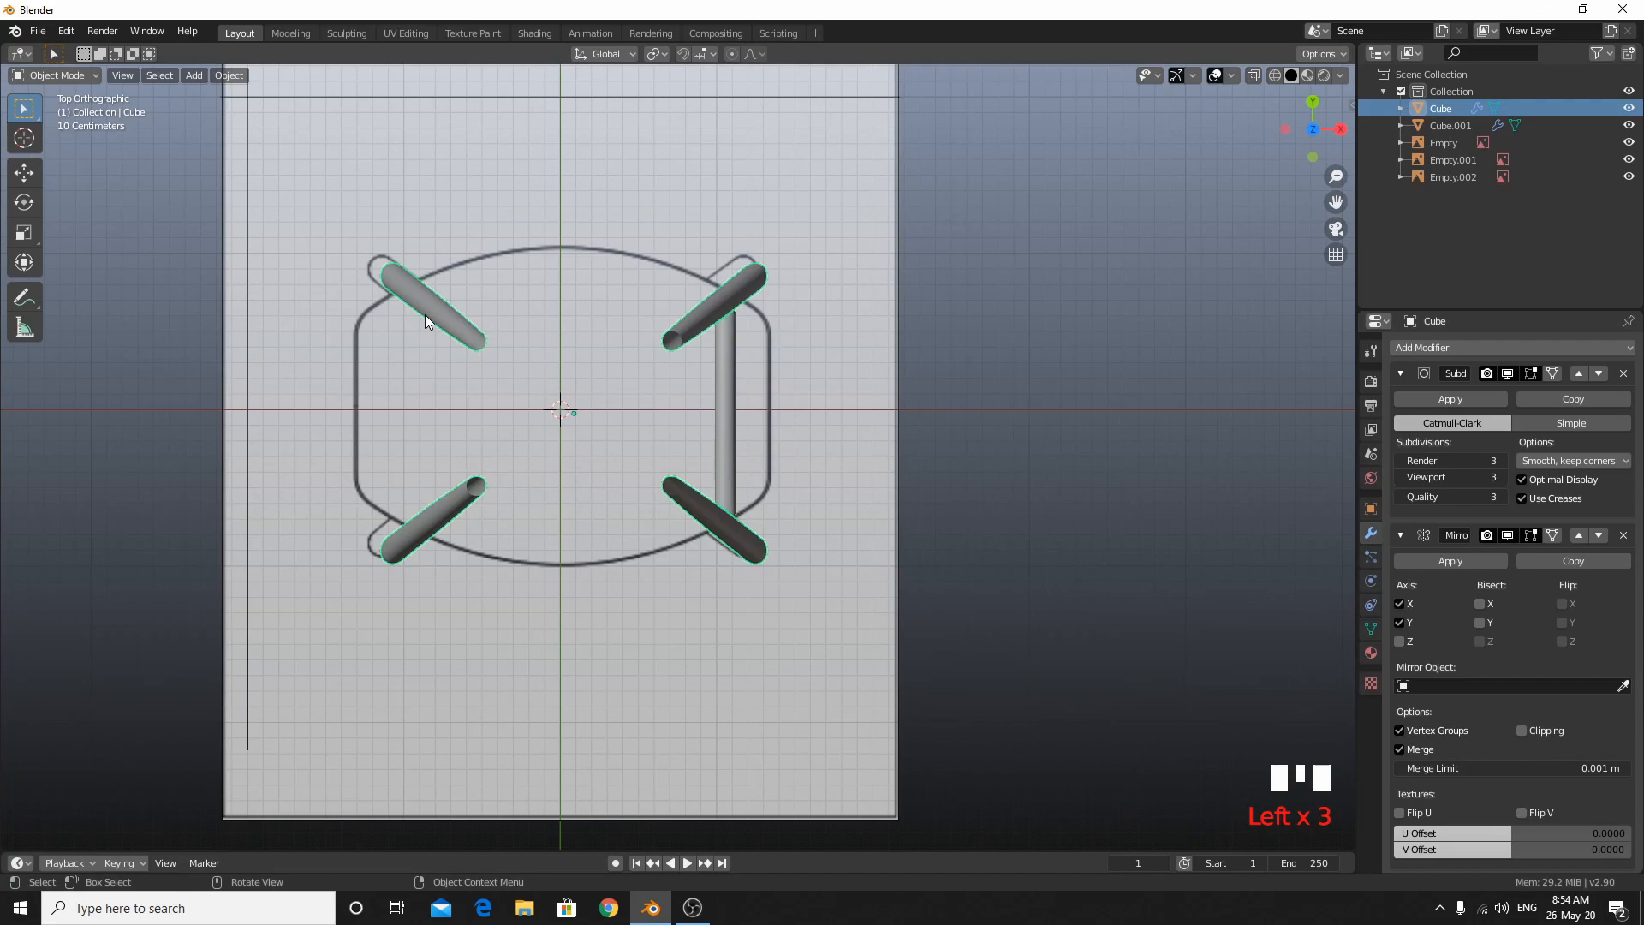
click(846, 367)
middle_drag(810, 412, 1445, 371)
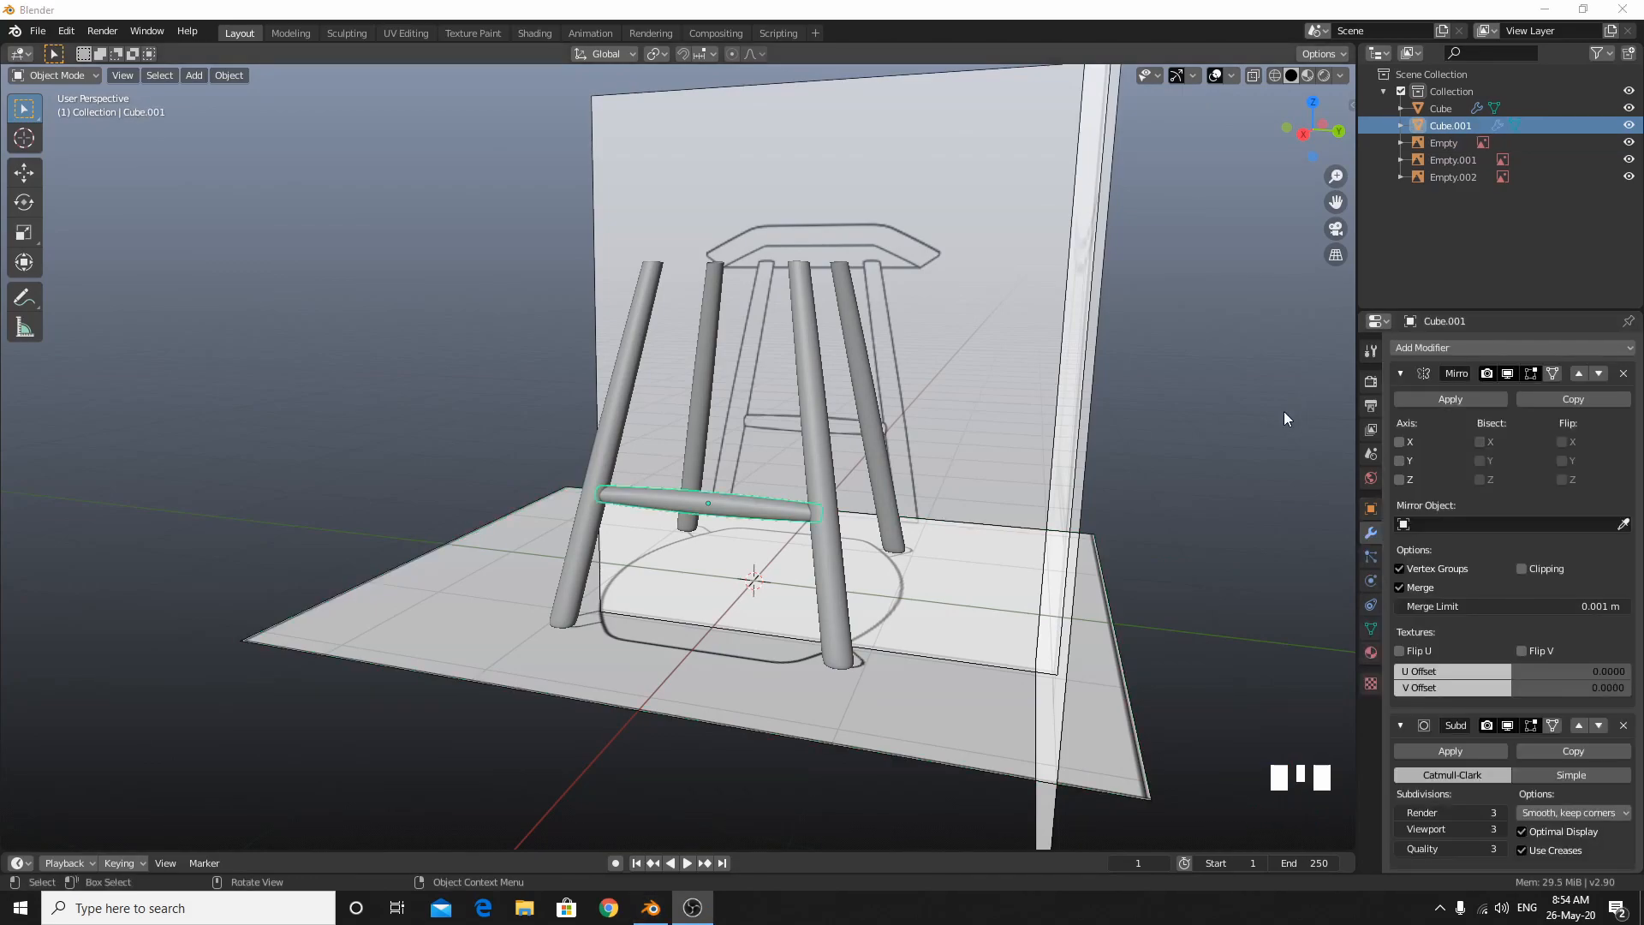
Set the crossbar's origin to the 3D cursor and enable the X axis in its Mirror modifier.
middle_drag(980, 426, 865, 507)
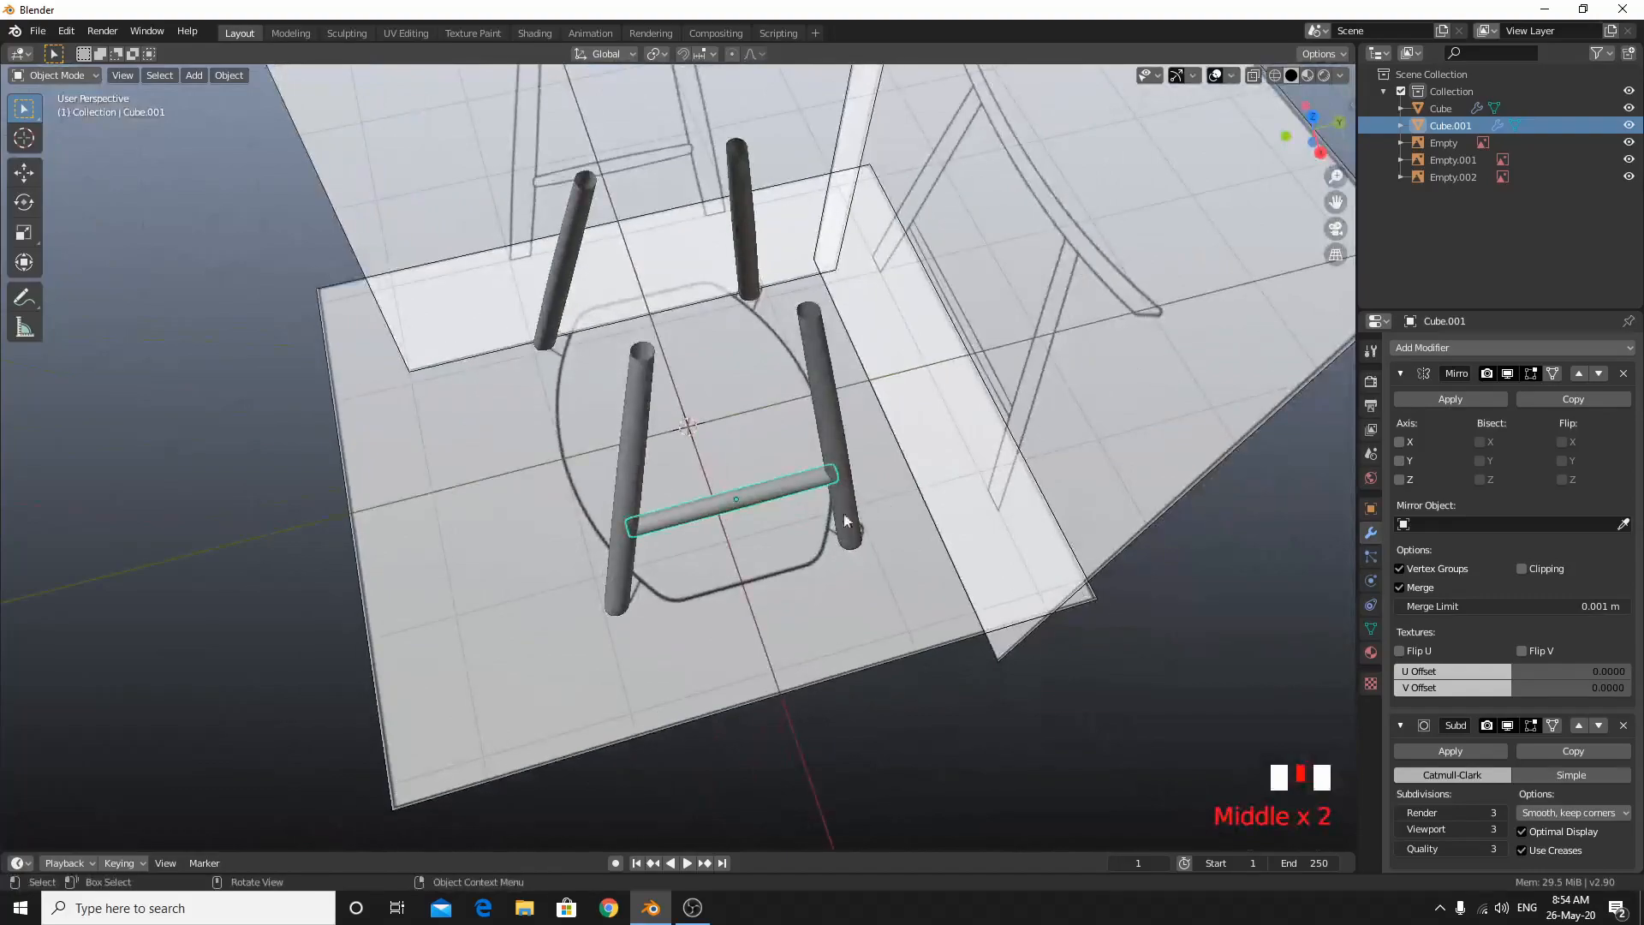
click(224, 77)
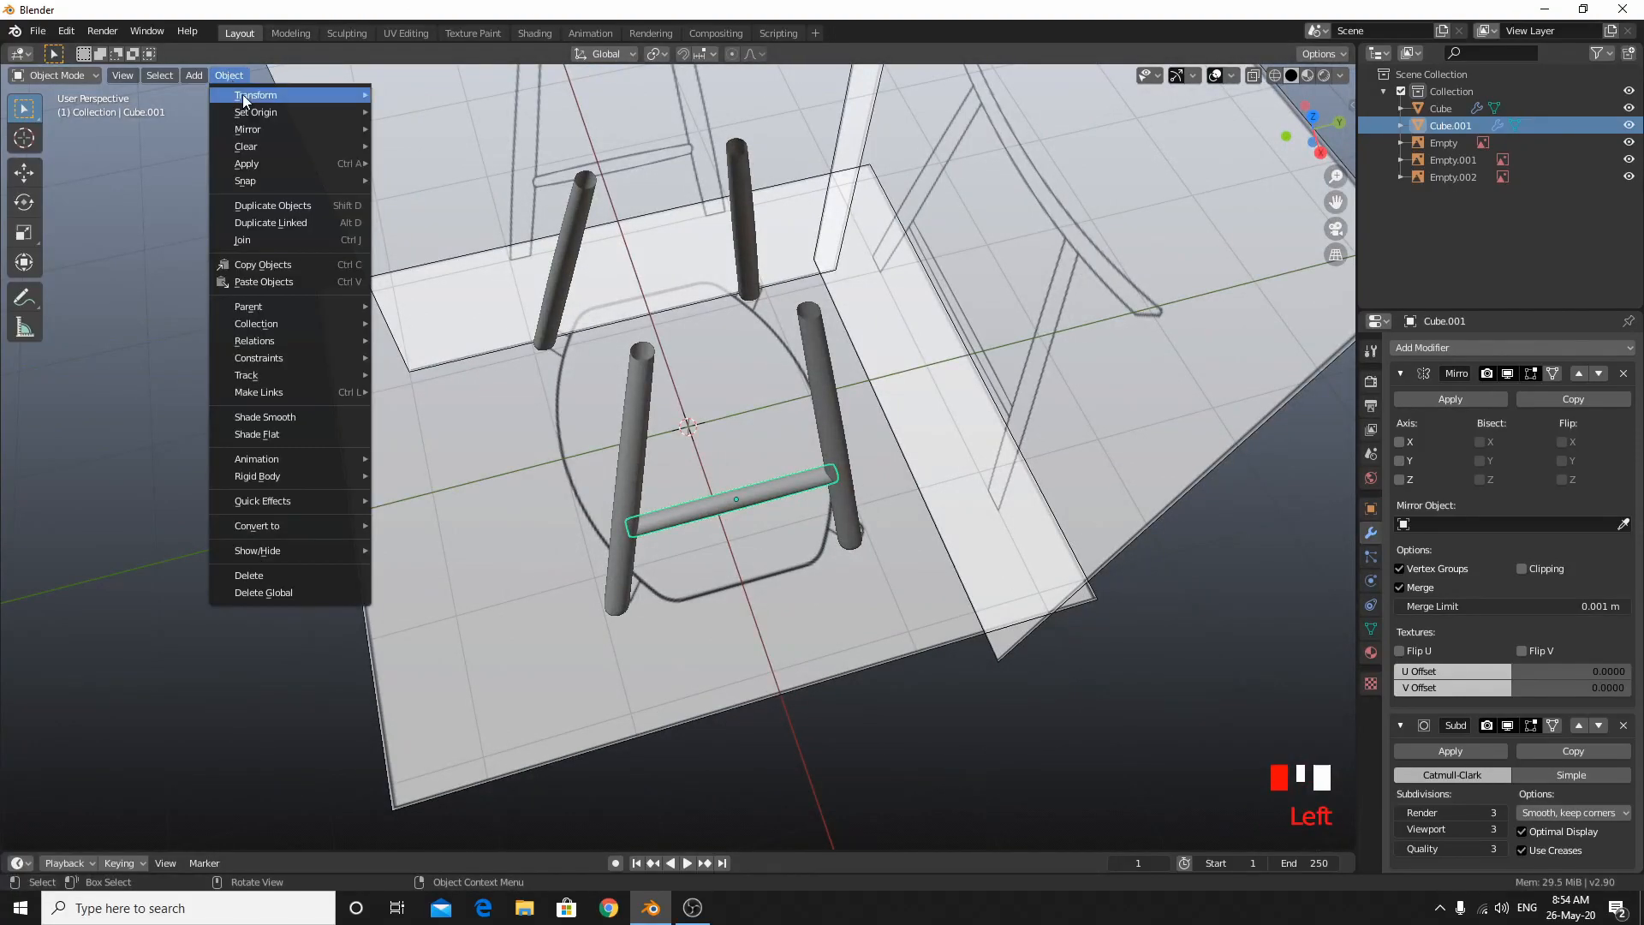
mouse_move(256, 112)
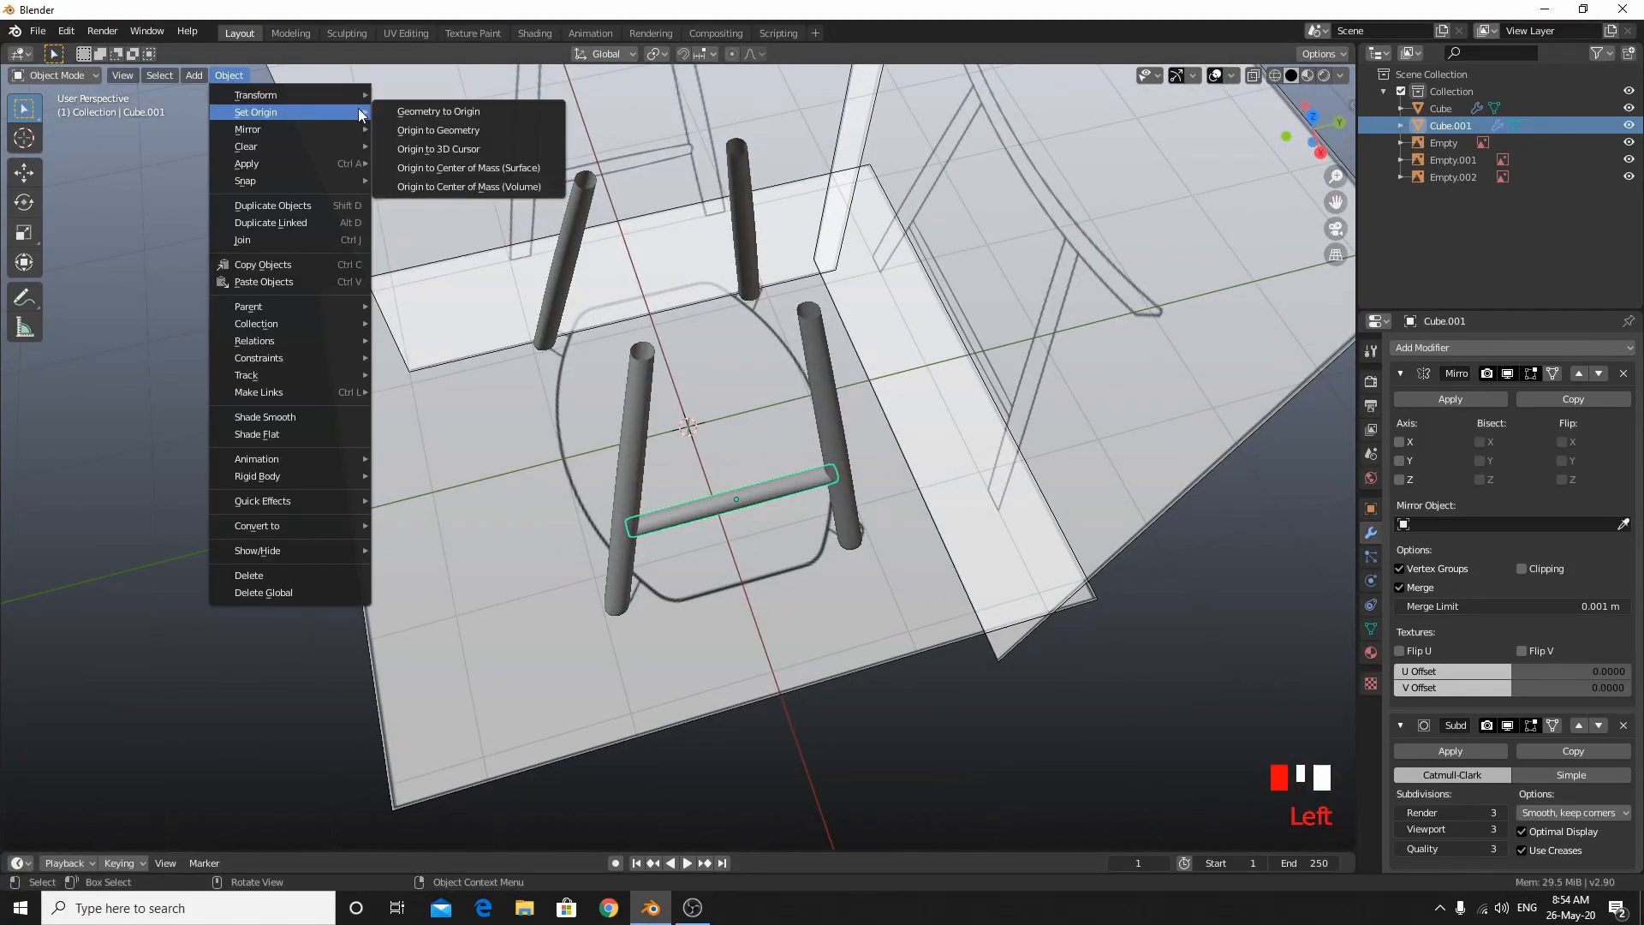
click(402, 142)
middle_drag(707, 353, 858, 323)
click(1401, 442)
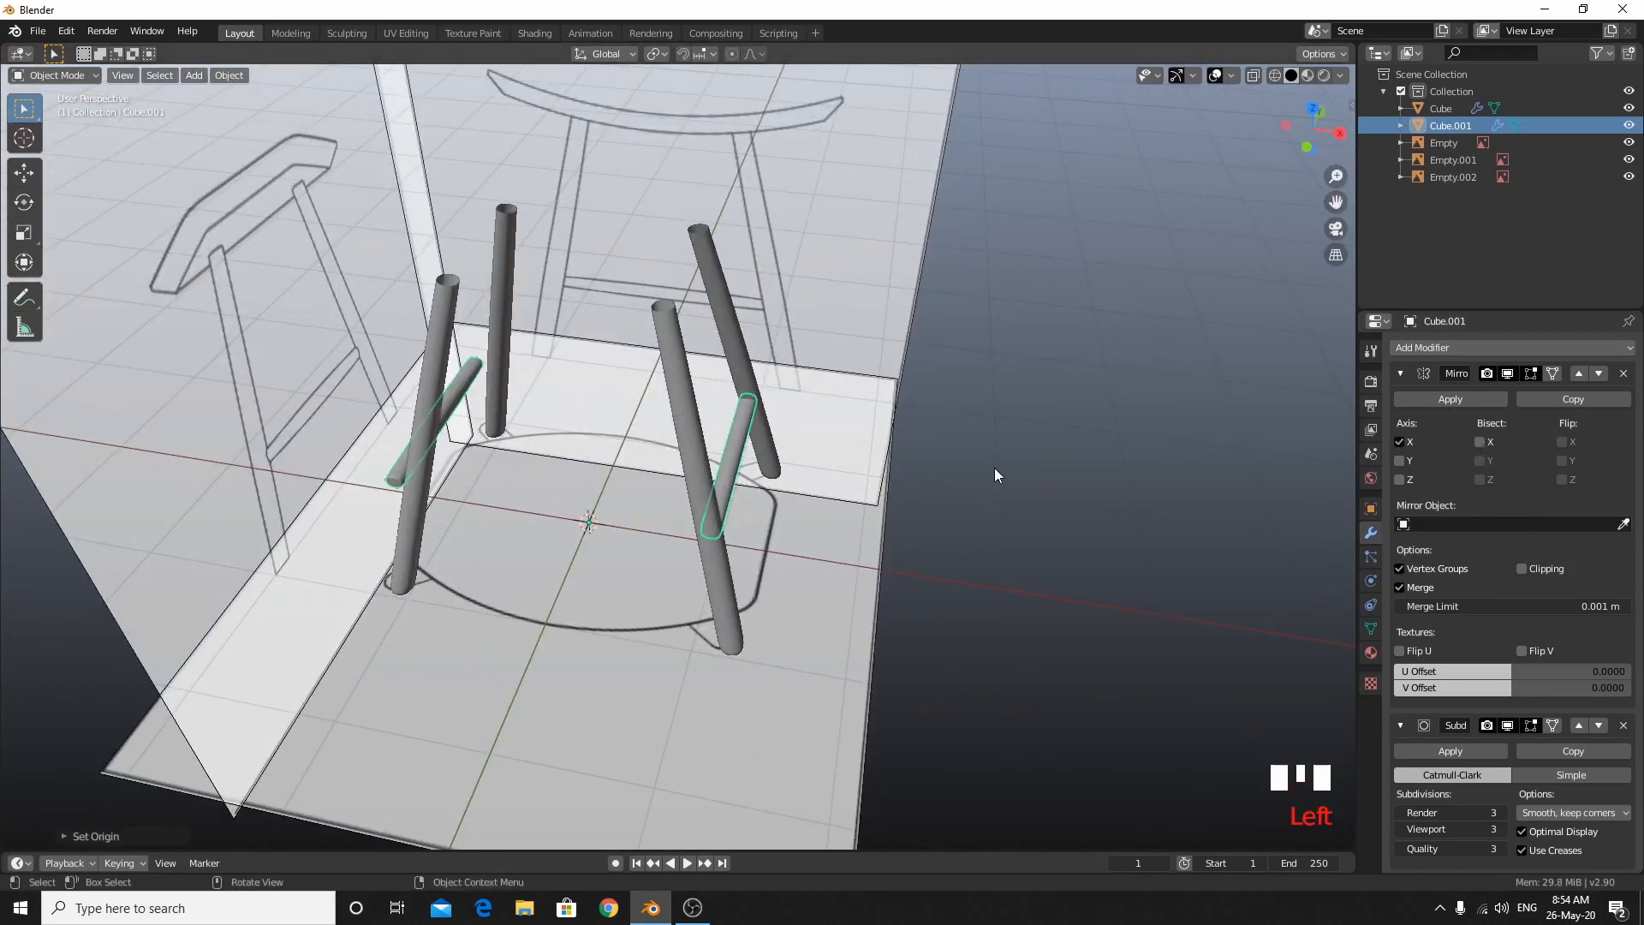
Hide the legs object in the front view to expose the crossbar ends over the reference.
key(KP_1)
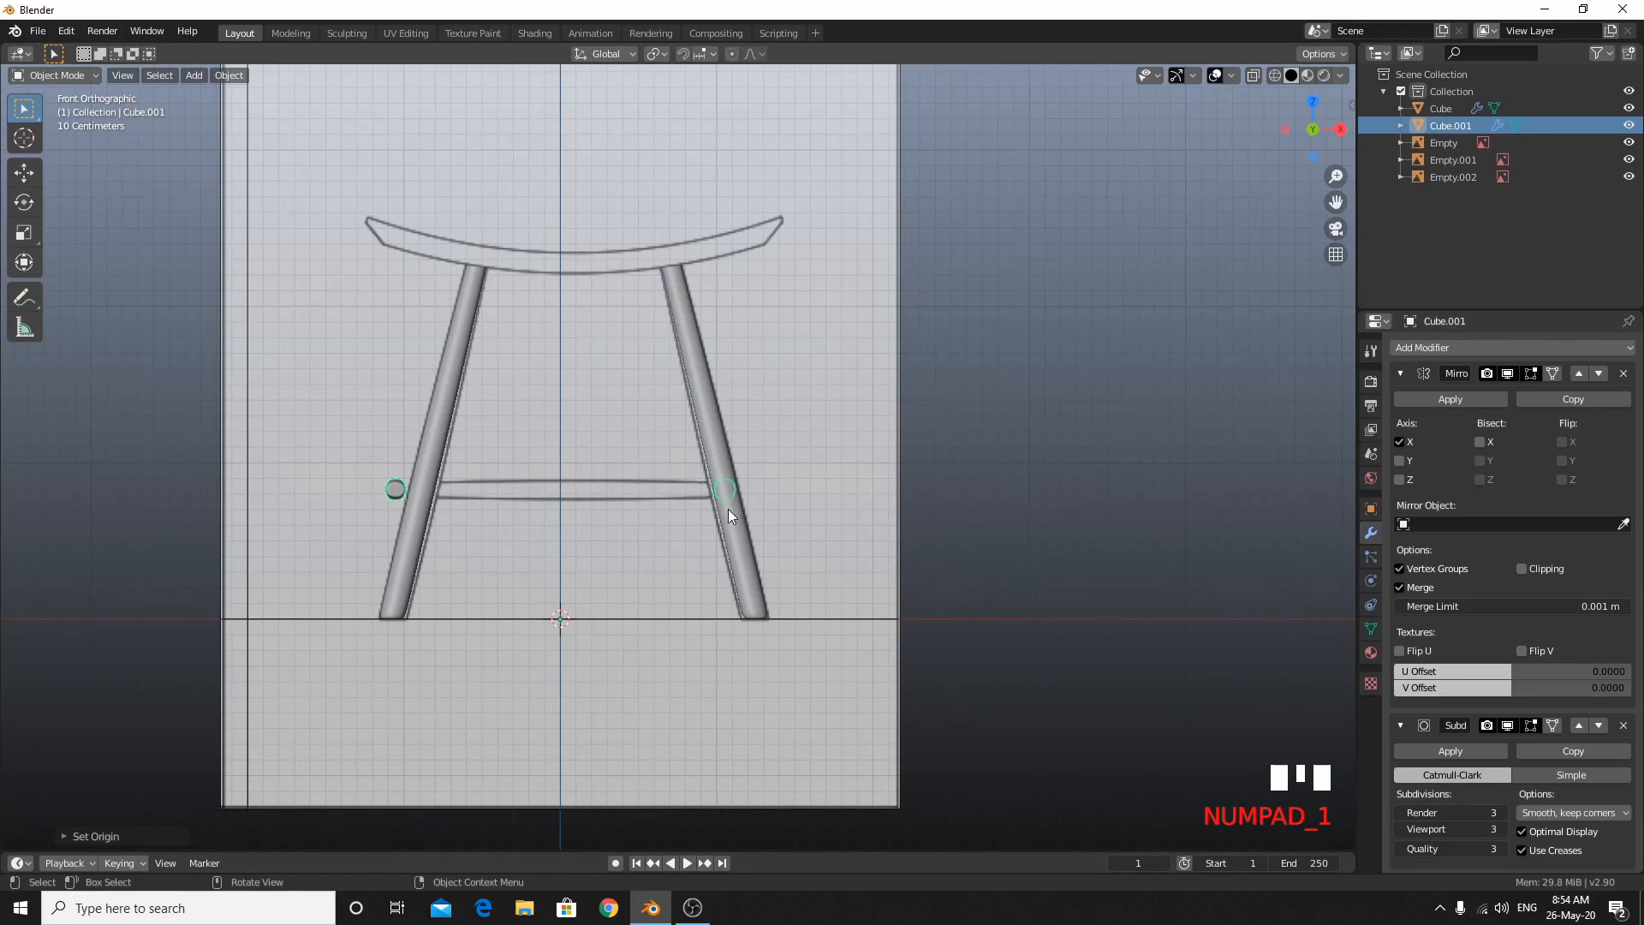
scroll(773, 486, up, 3)
click(731, 438)
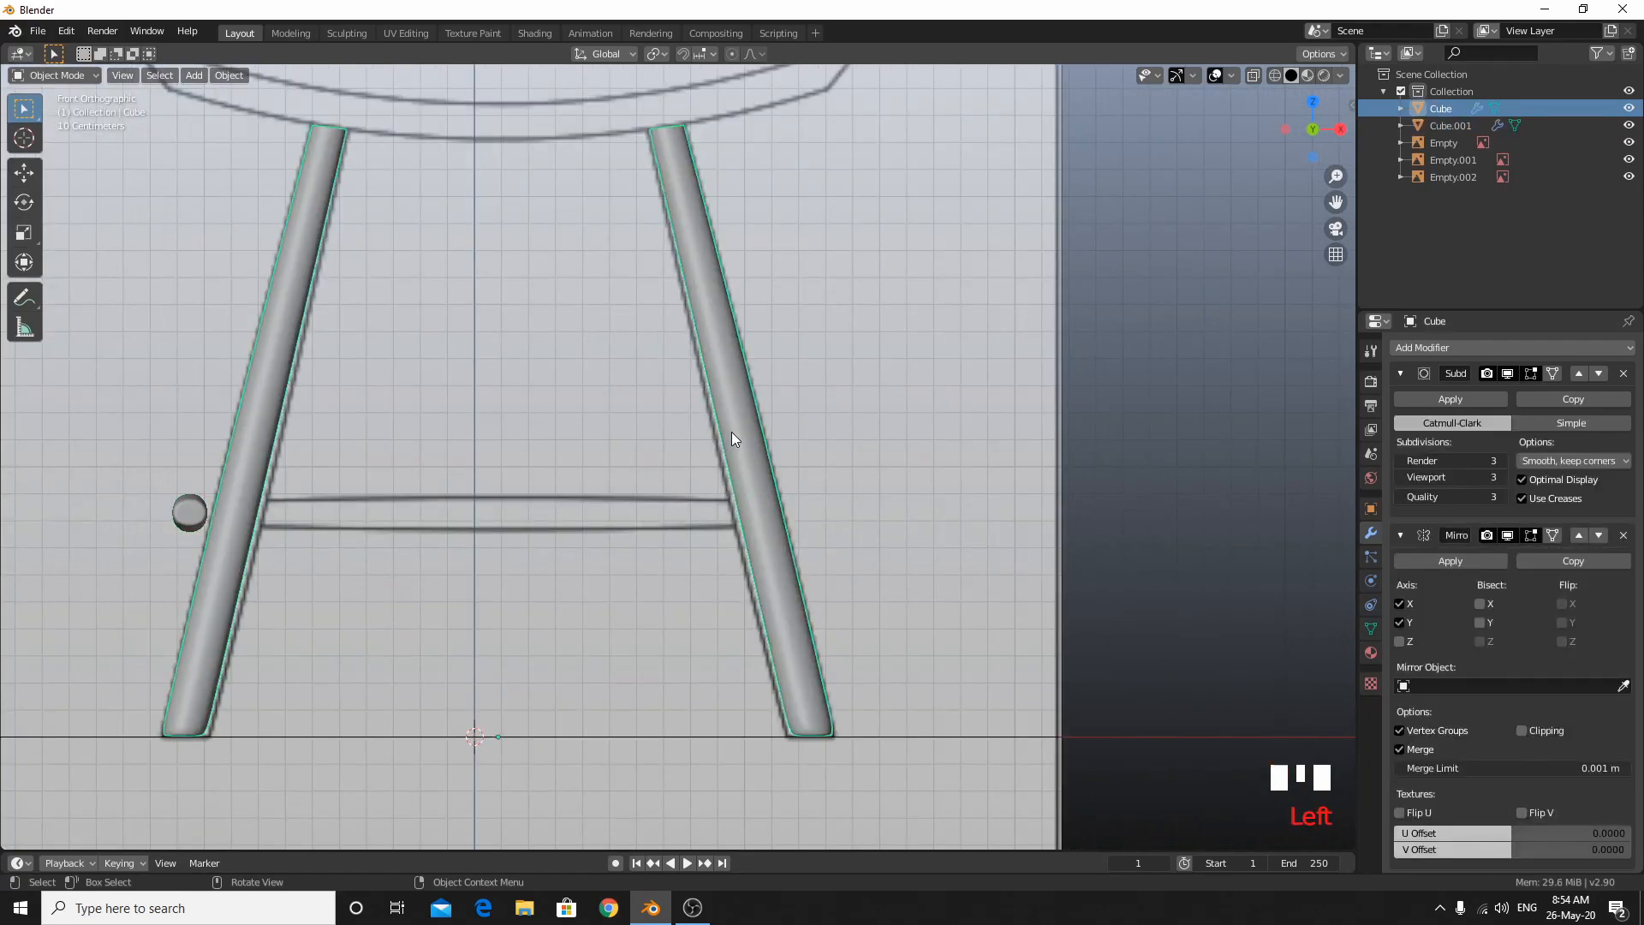
key(h)
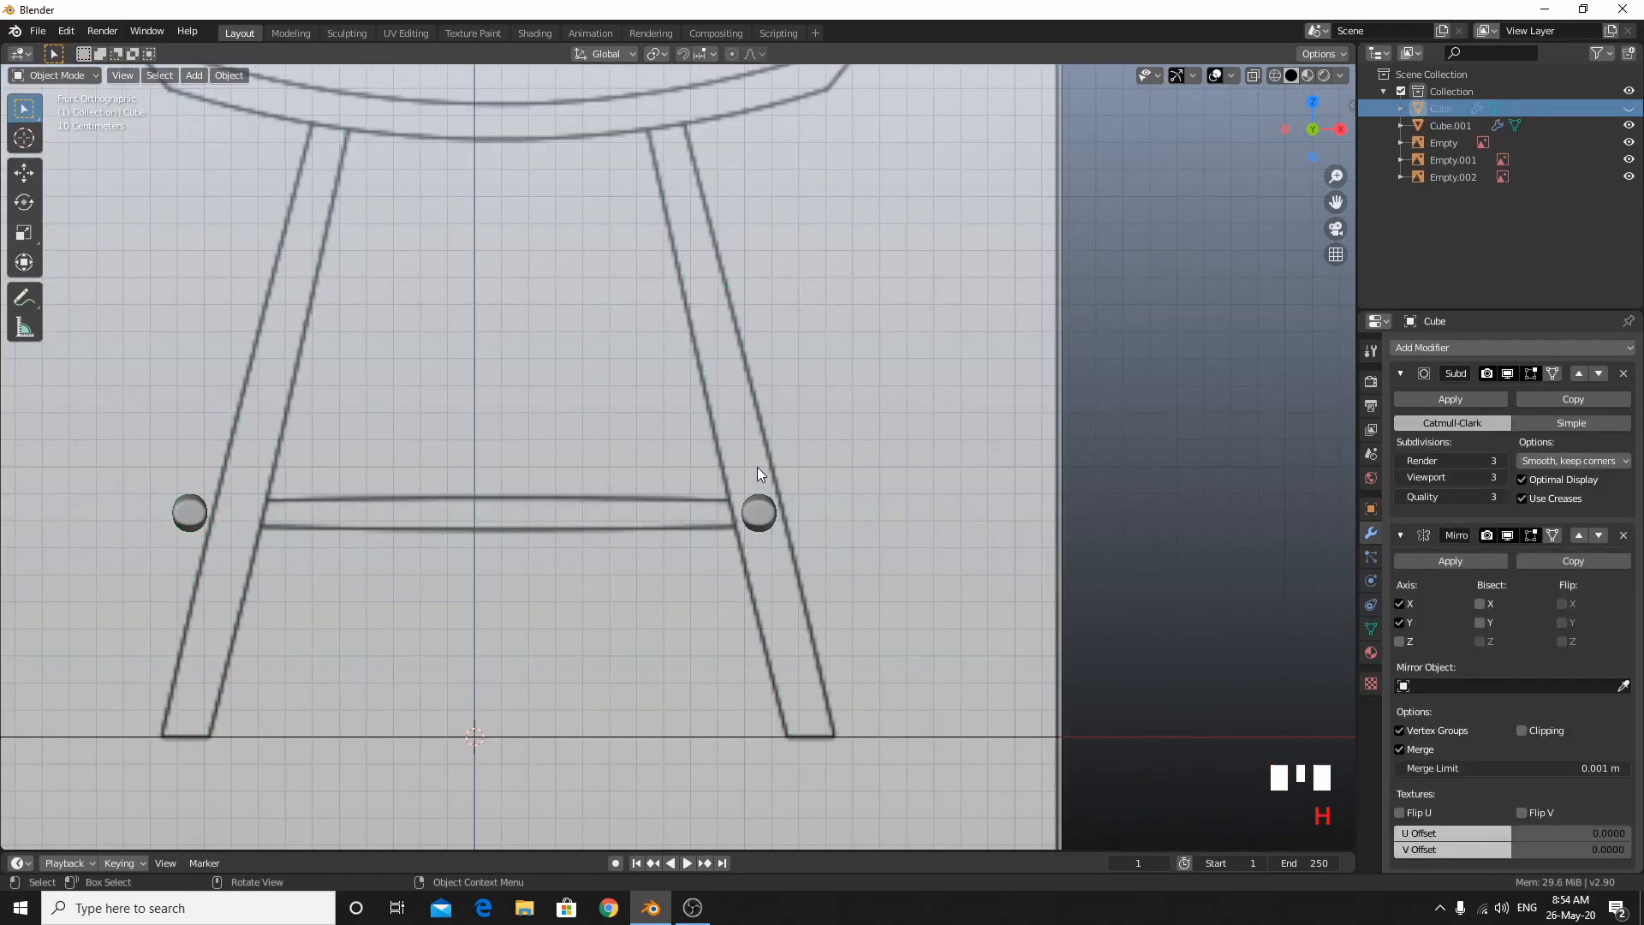
shift+middle_drag(586, 570, 742, 555)
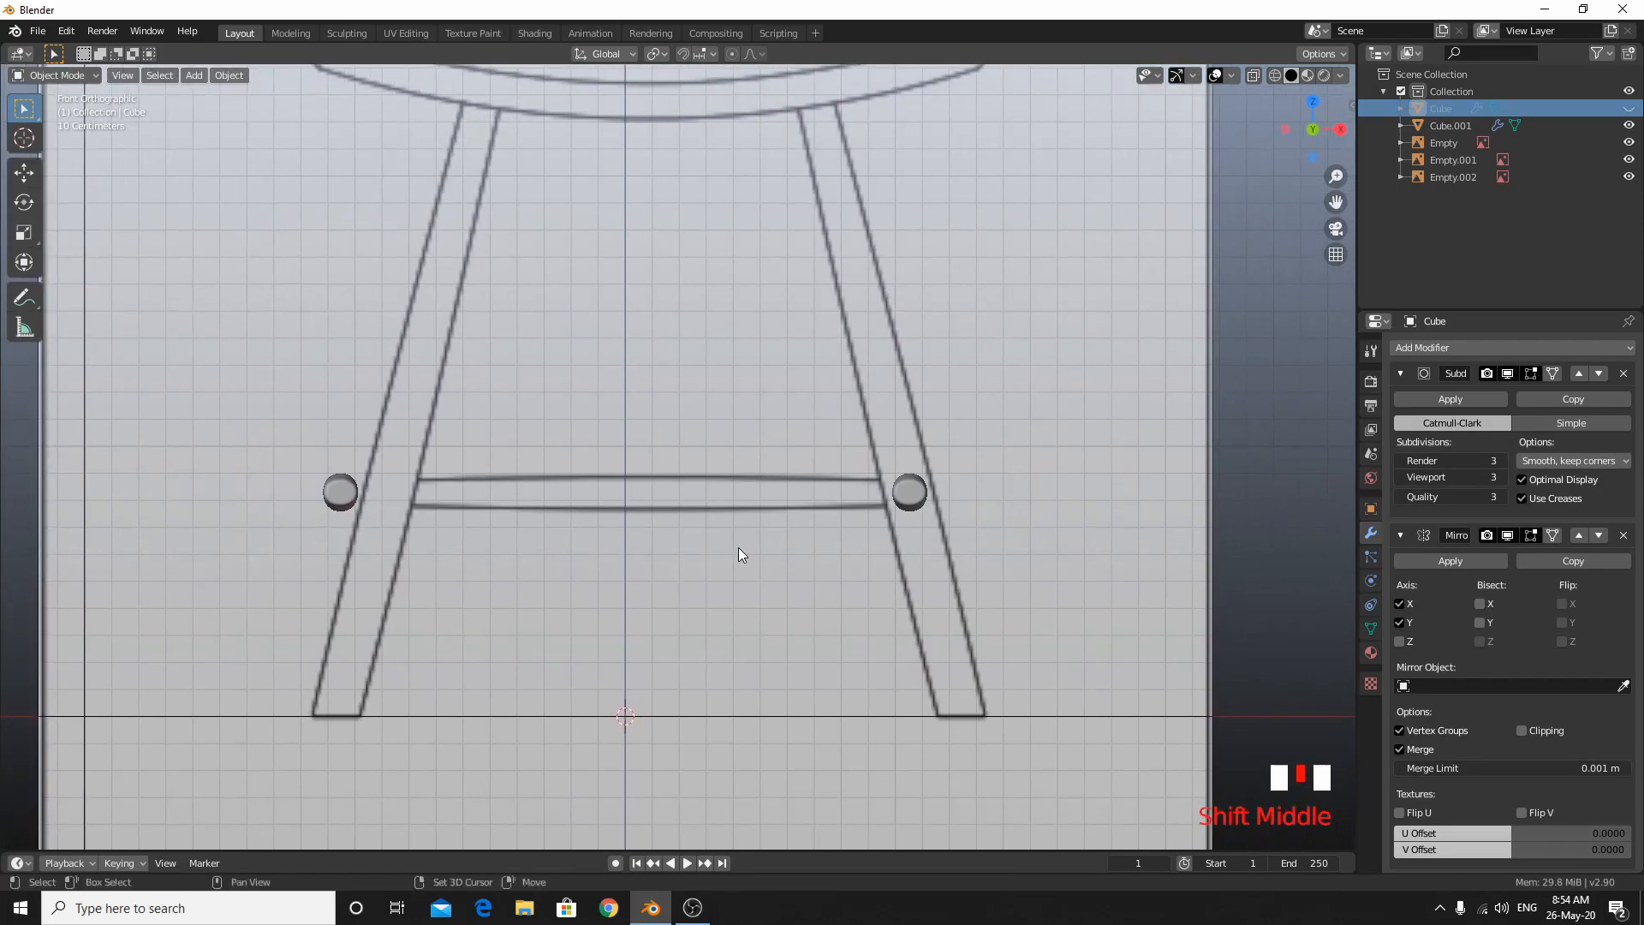
Move the crossbar's entire mesh in Edit Mode about 0.092 m along negative X, toward the stool's centre.
click(915, 485)
key(Tab)
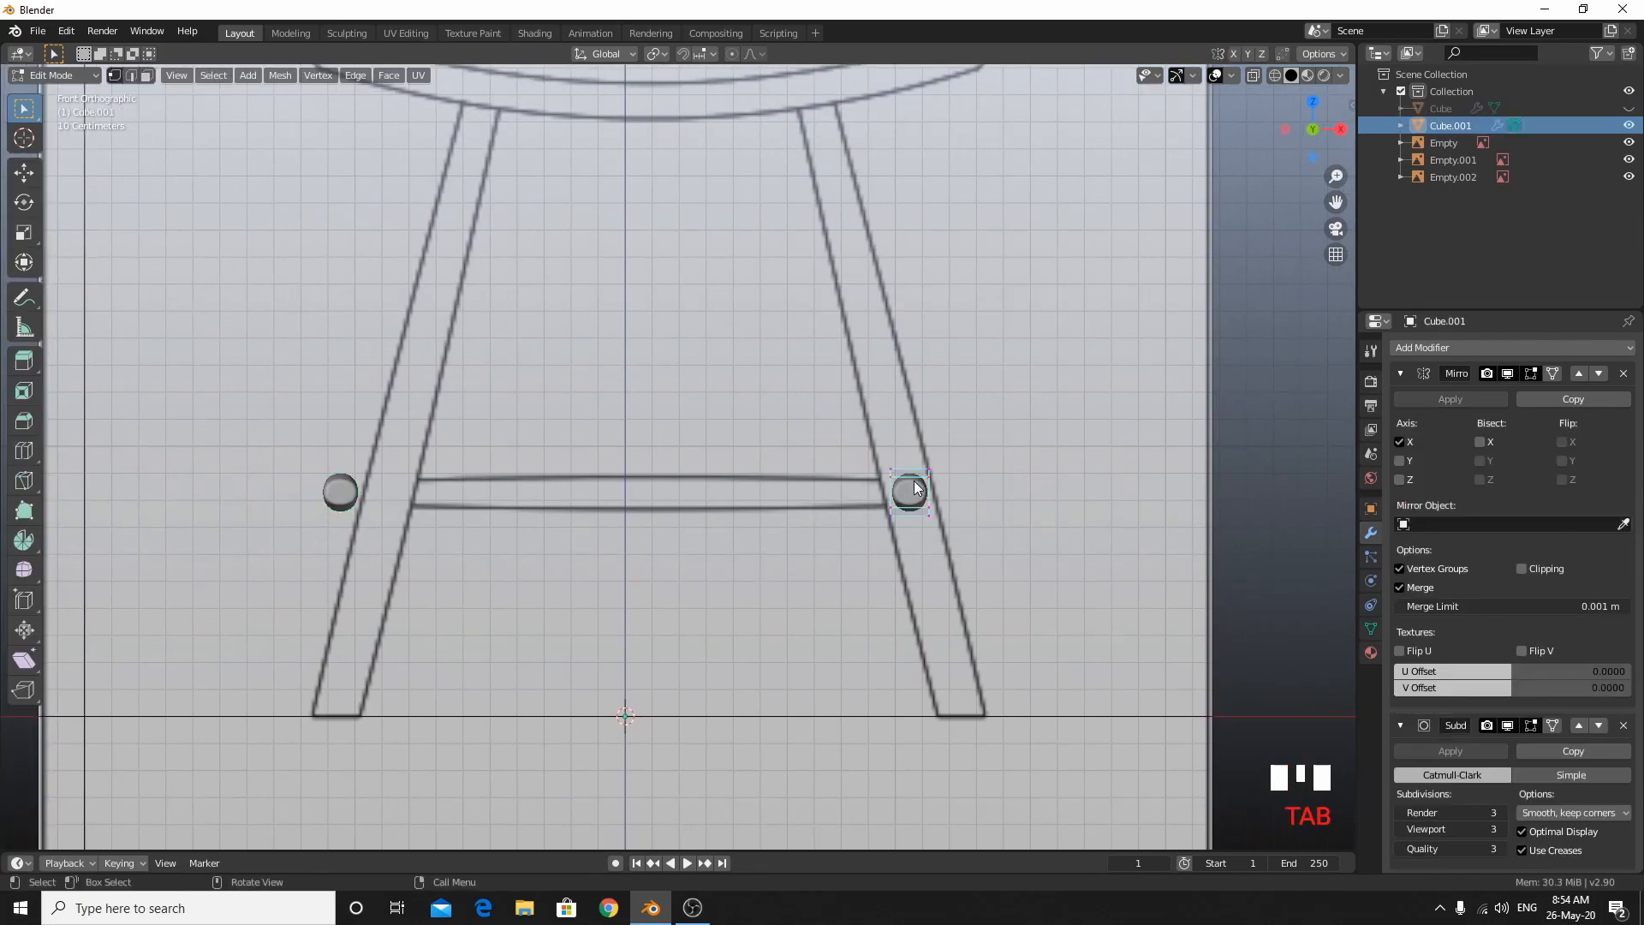
key(a)
key(g)
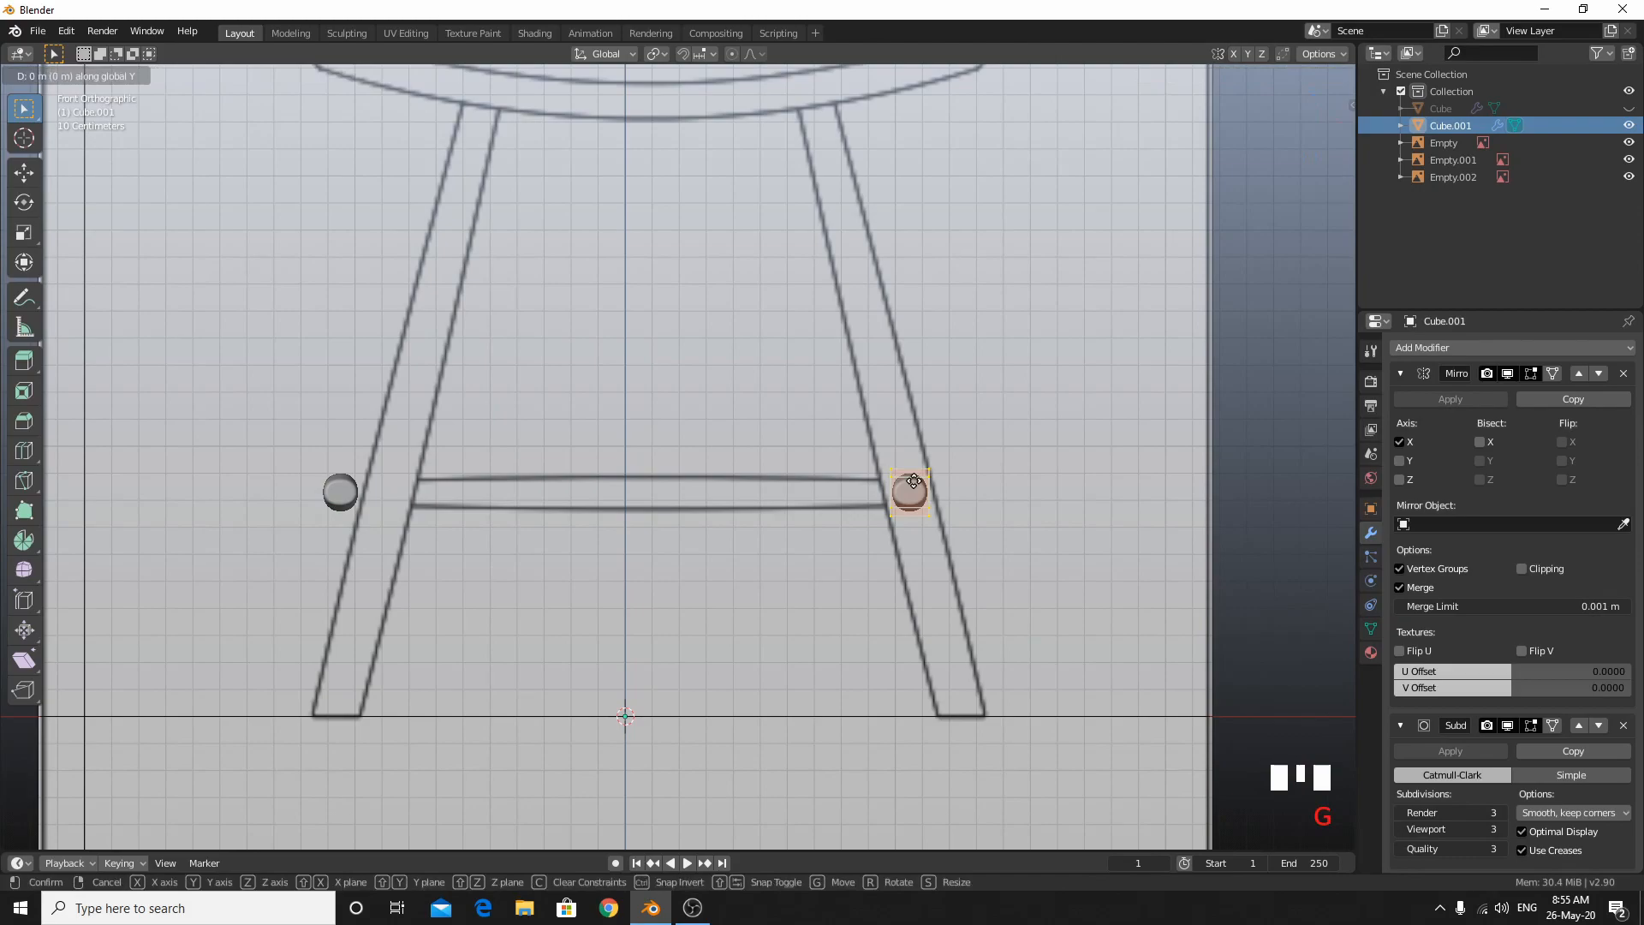
key(x)
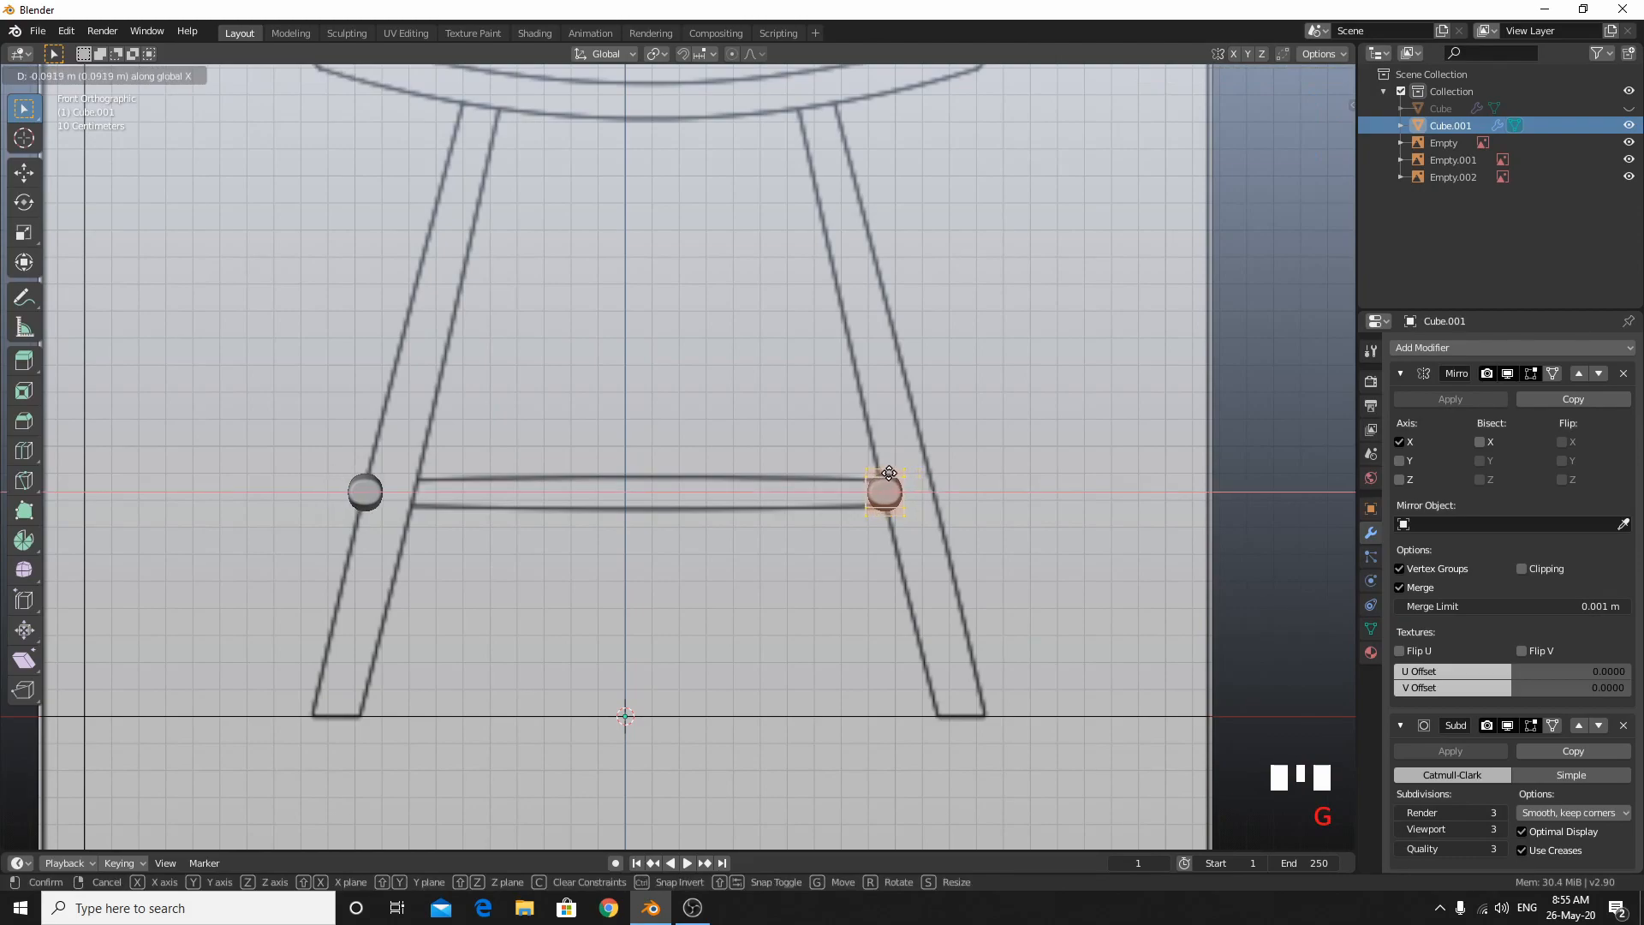
click(887, 472)
Move the mirrored crossbar object in Object Mode about 0.101 m along positive X to line up with the reference legs.
key(Tab)
key(g)
key(x)
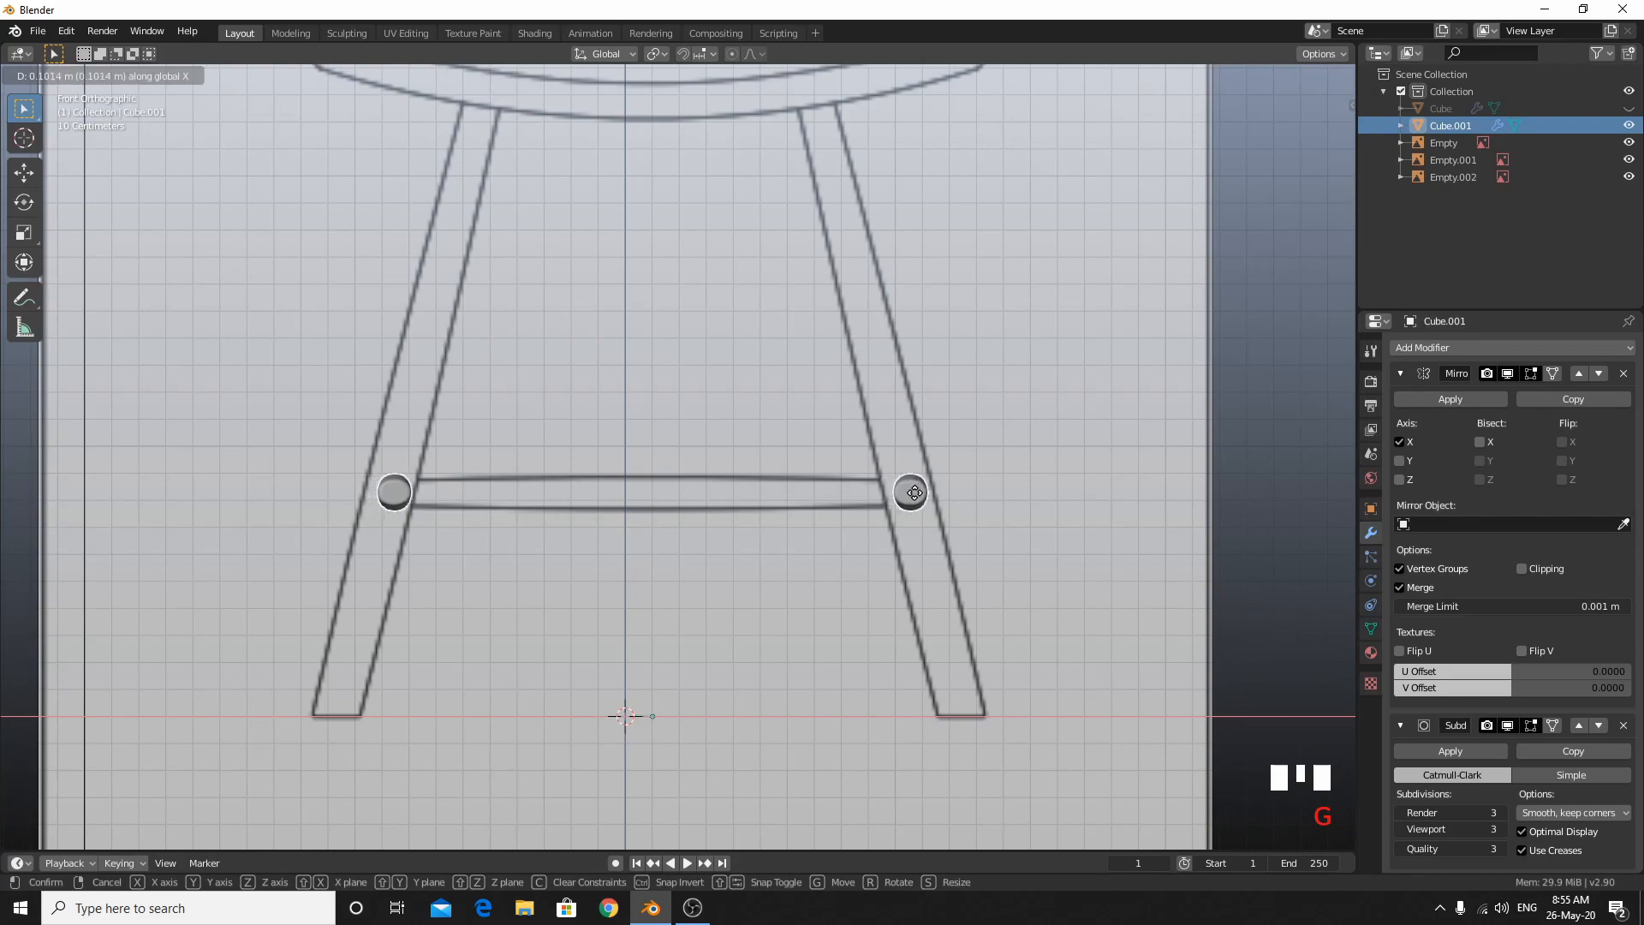
click(914, 494)
Shift the crossbar's mesh about 0.0095 m outward along X in Edit Mode.
key(Tab)
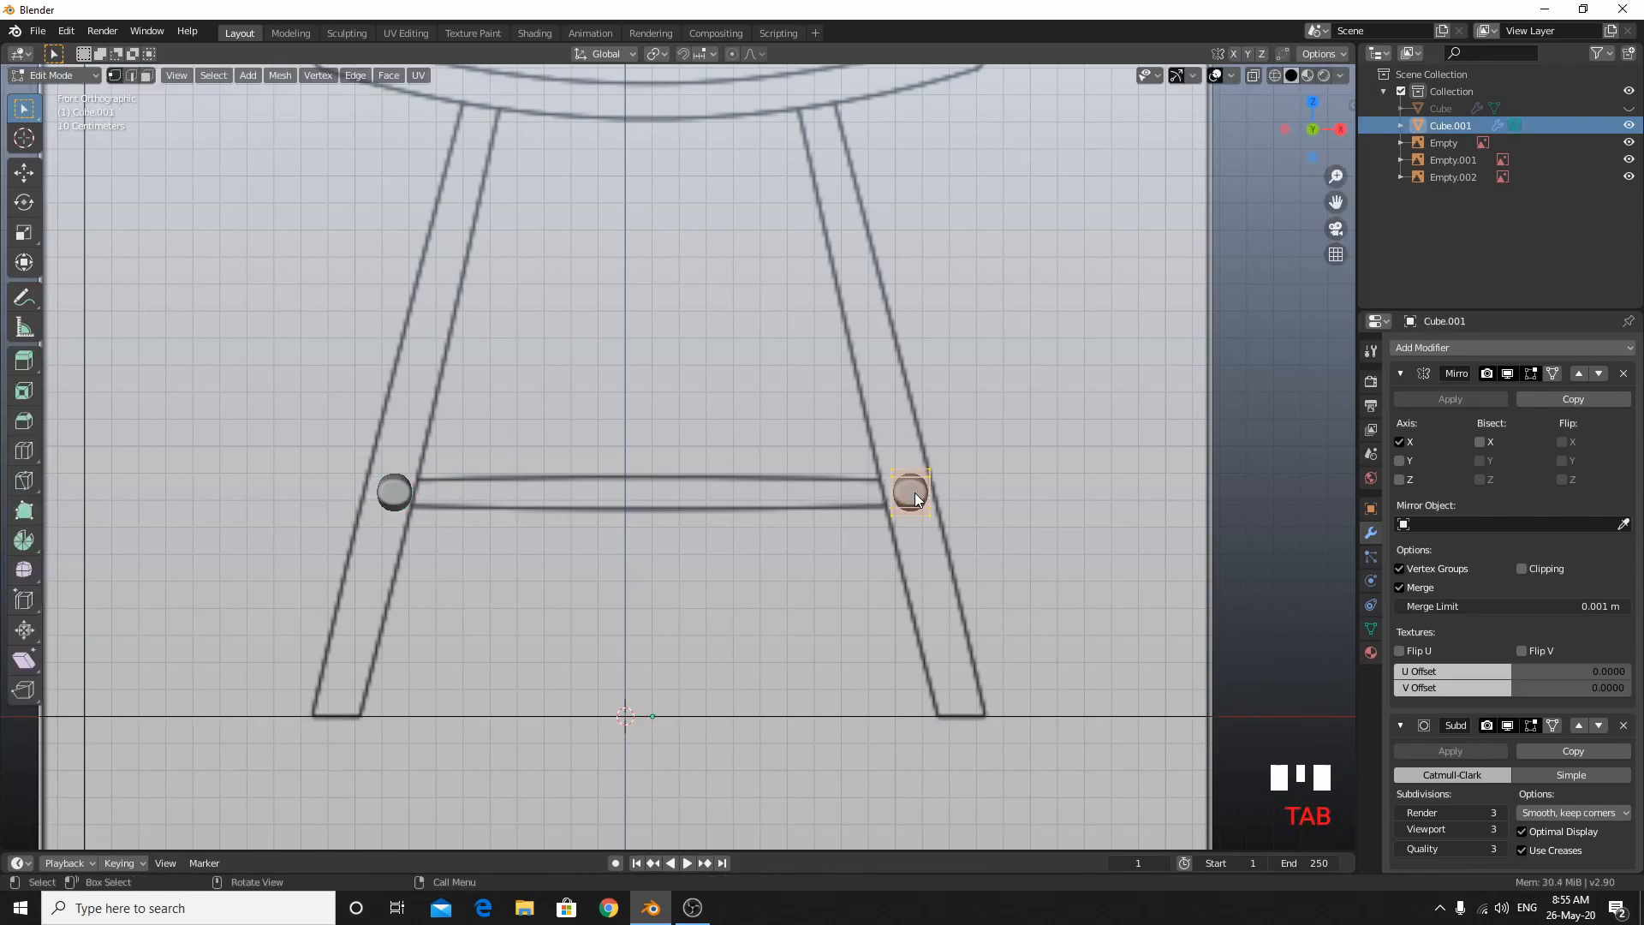
key(g)
key(x)
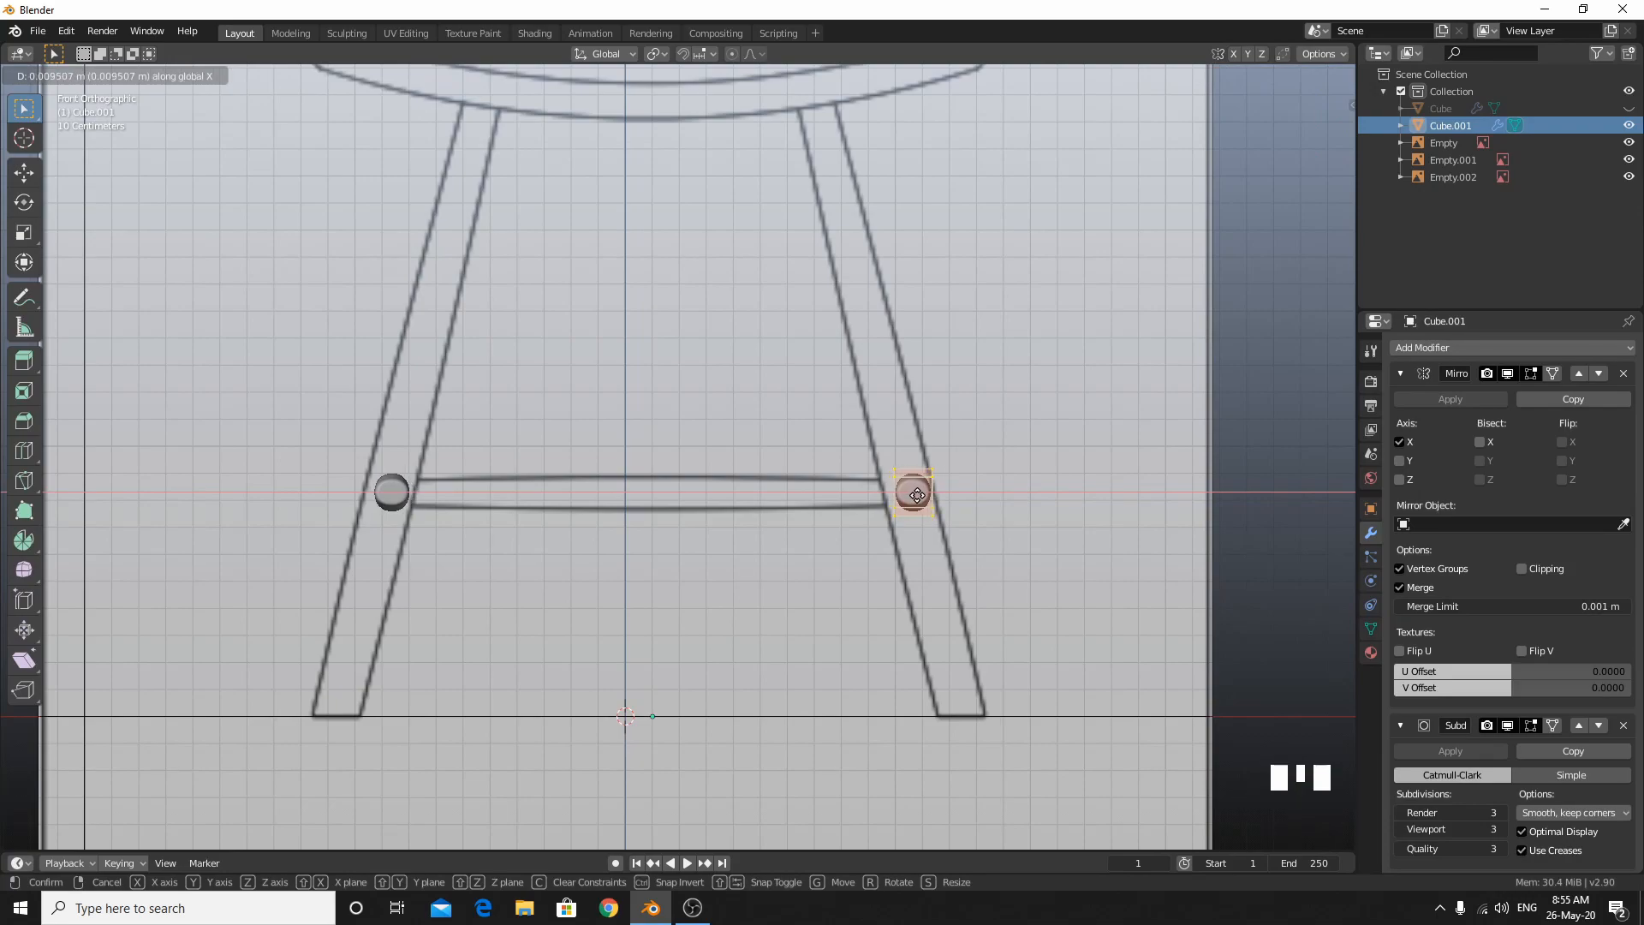
click(916, 495)
Nudge the crossbar object slightly along negative X in Object Mode to centre both bars on the reference legs.
key(Tab)
key(g)
key(x)
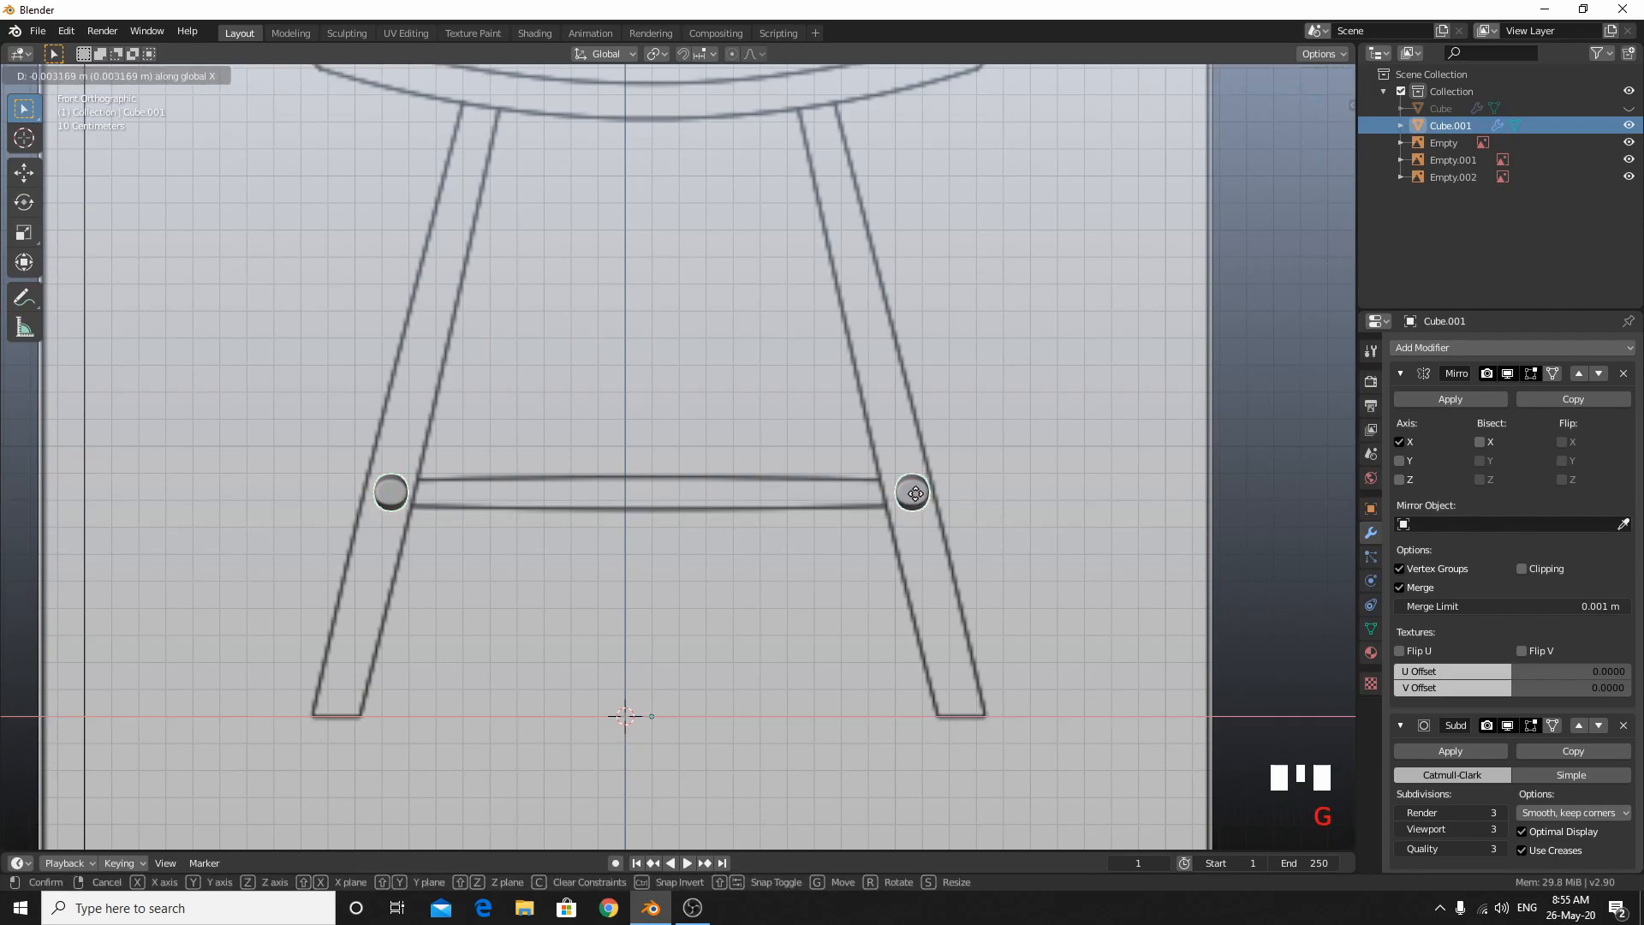
click(914, 494)
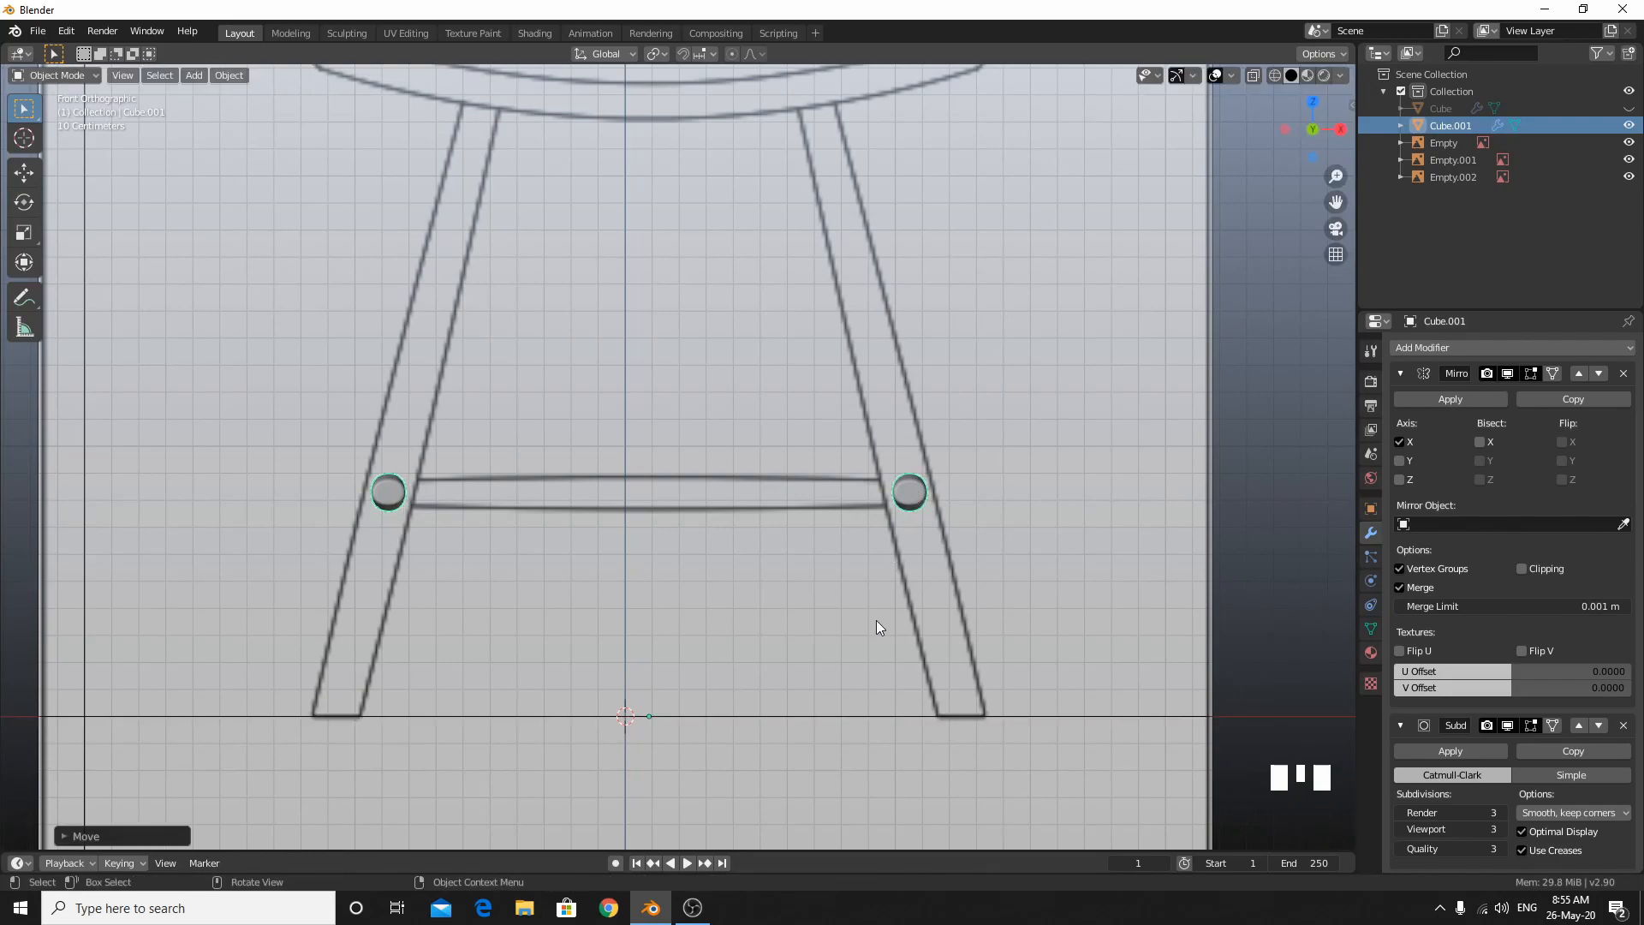
Unhide the legs, clear the selection and inspect the crossbars from different angles.
middle_drag(882, 613, 1032, 469)
click(176, 350)
middle_drag(759, 372, 1015, 392)
Add a cube in the front view for the front crossbar and switch the viewport to wireframe with X-ray on.
key(KP_1)
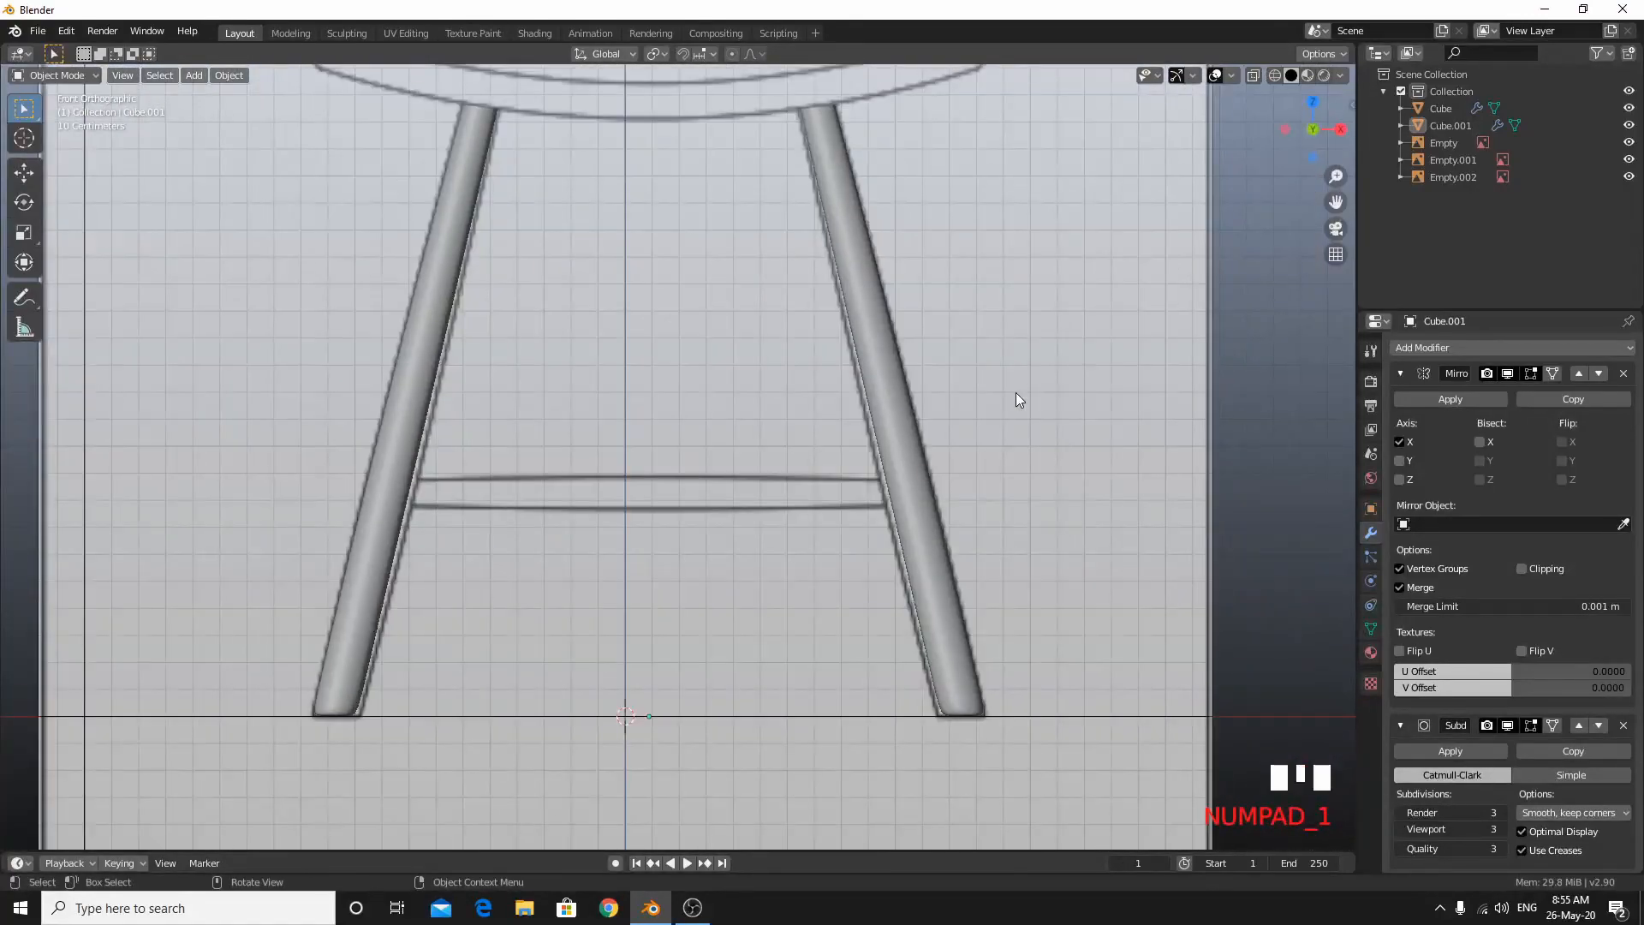
scroll(570, 476, up, 4)
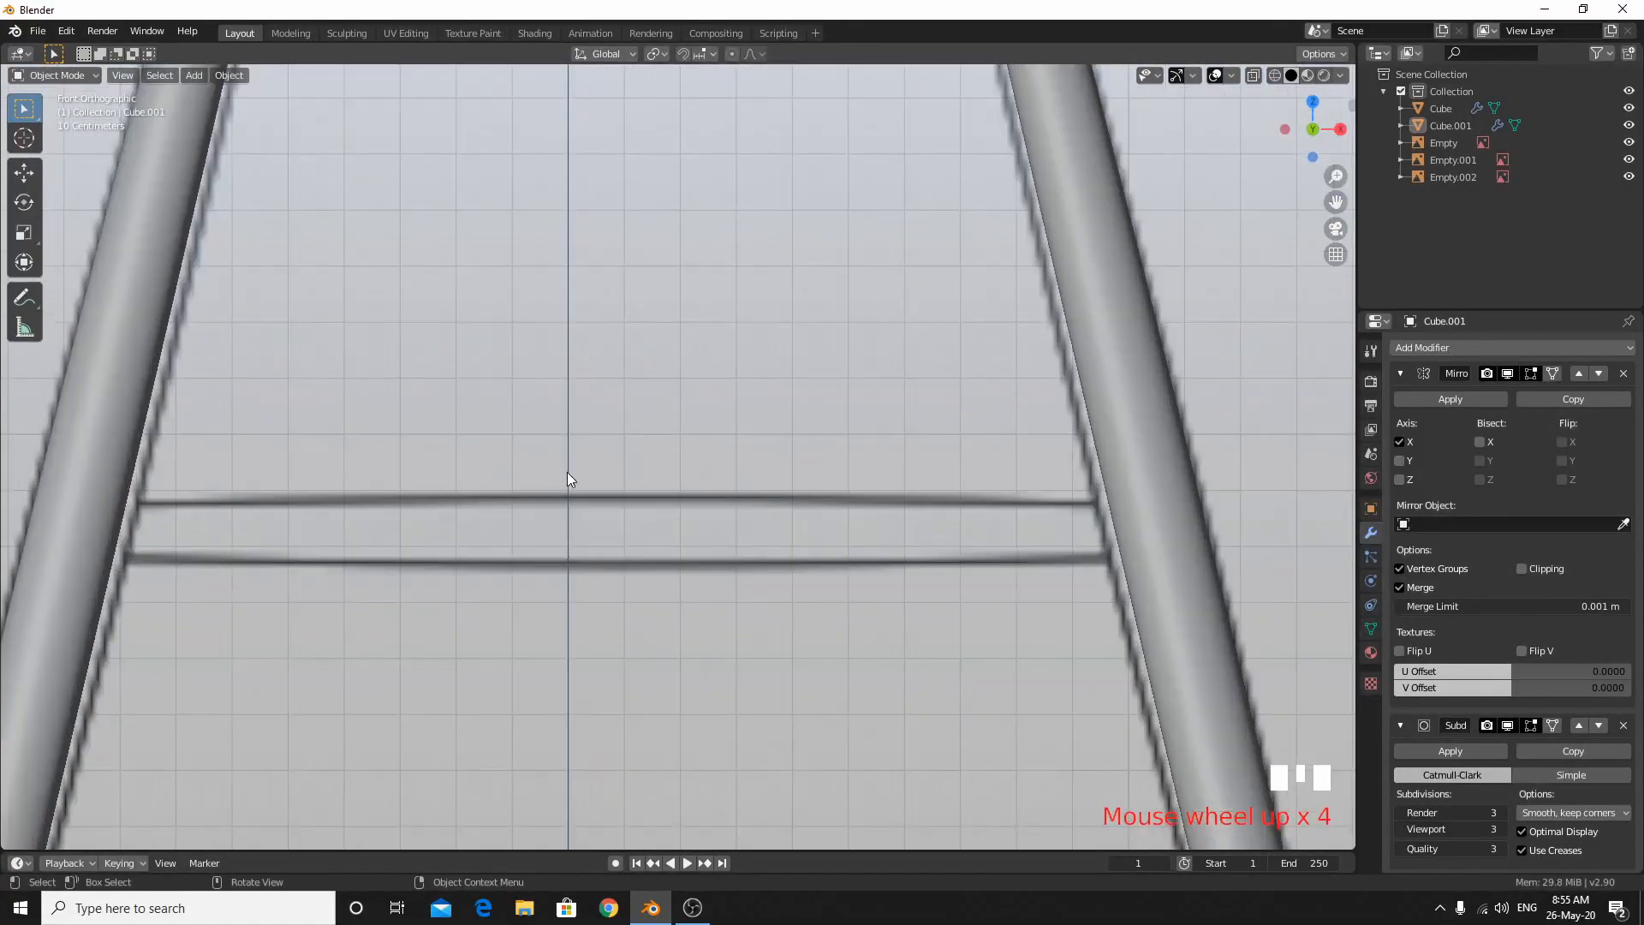
scroll(584, 489, down, 1)
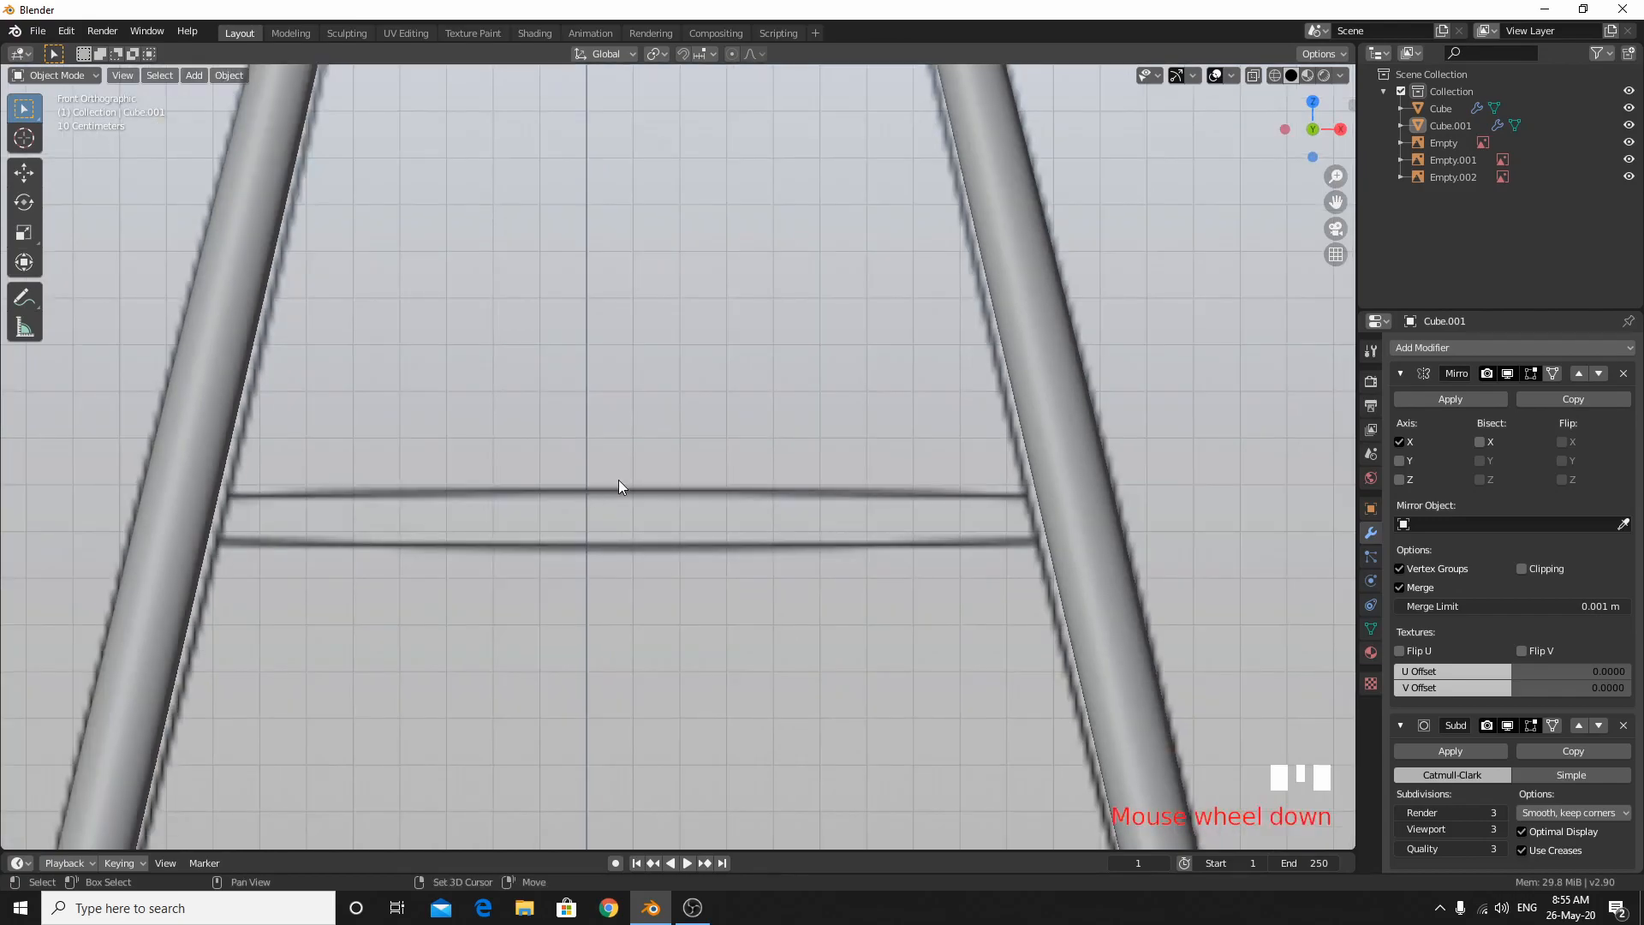
key(shift+a)
mouse_move(619, 481)
click(733, 501)
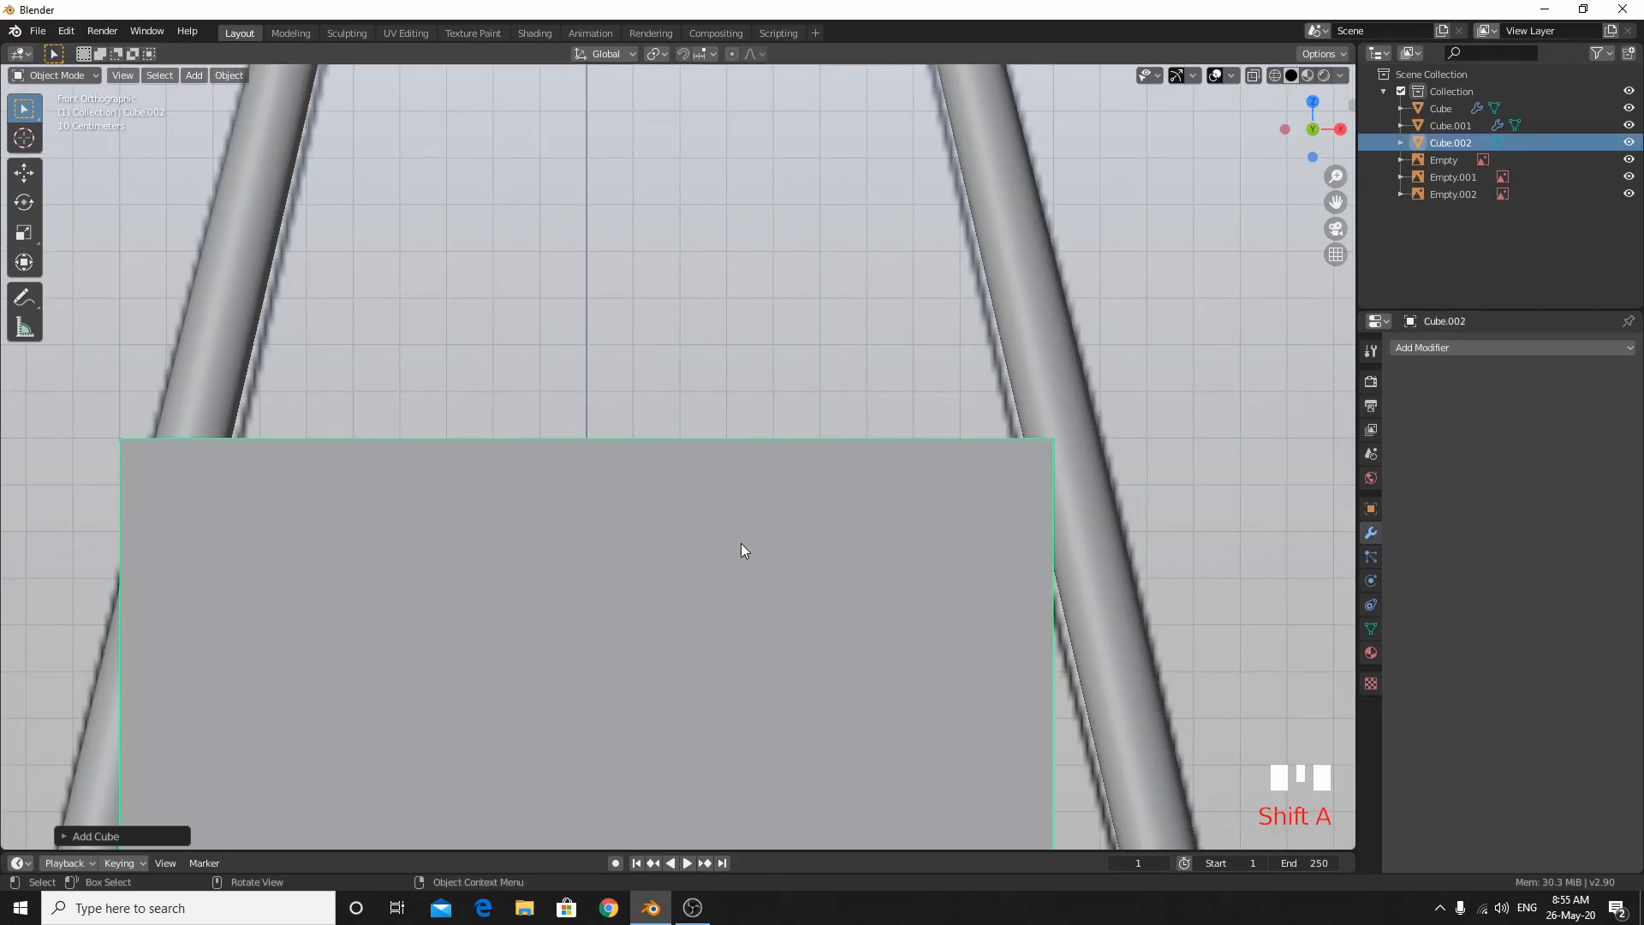
key(alt+z)
key(z)
key(z)
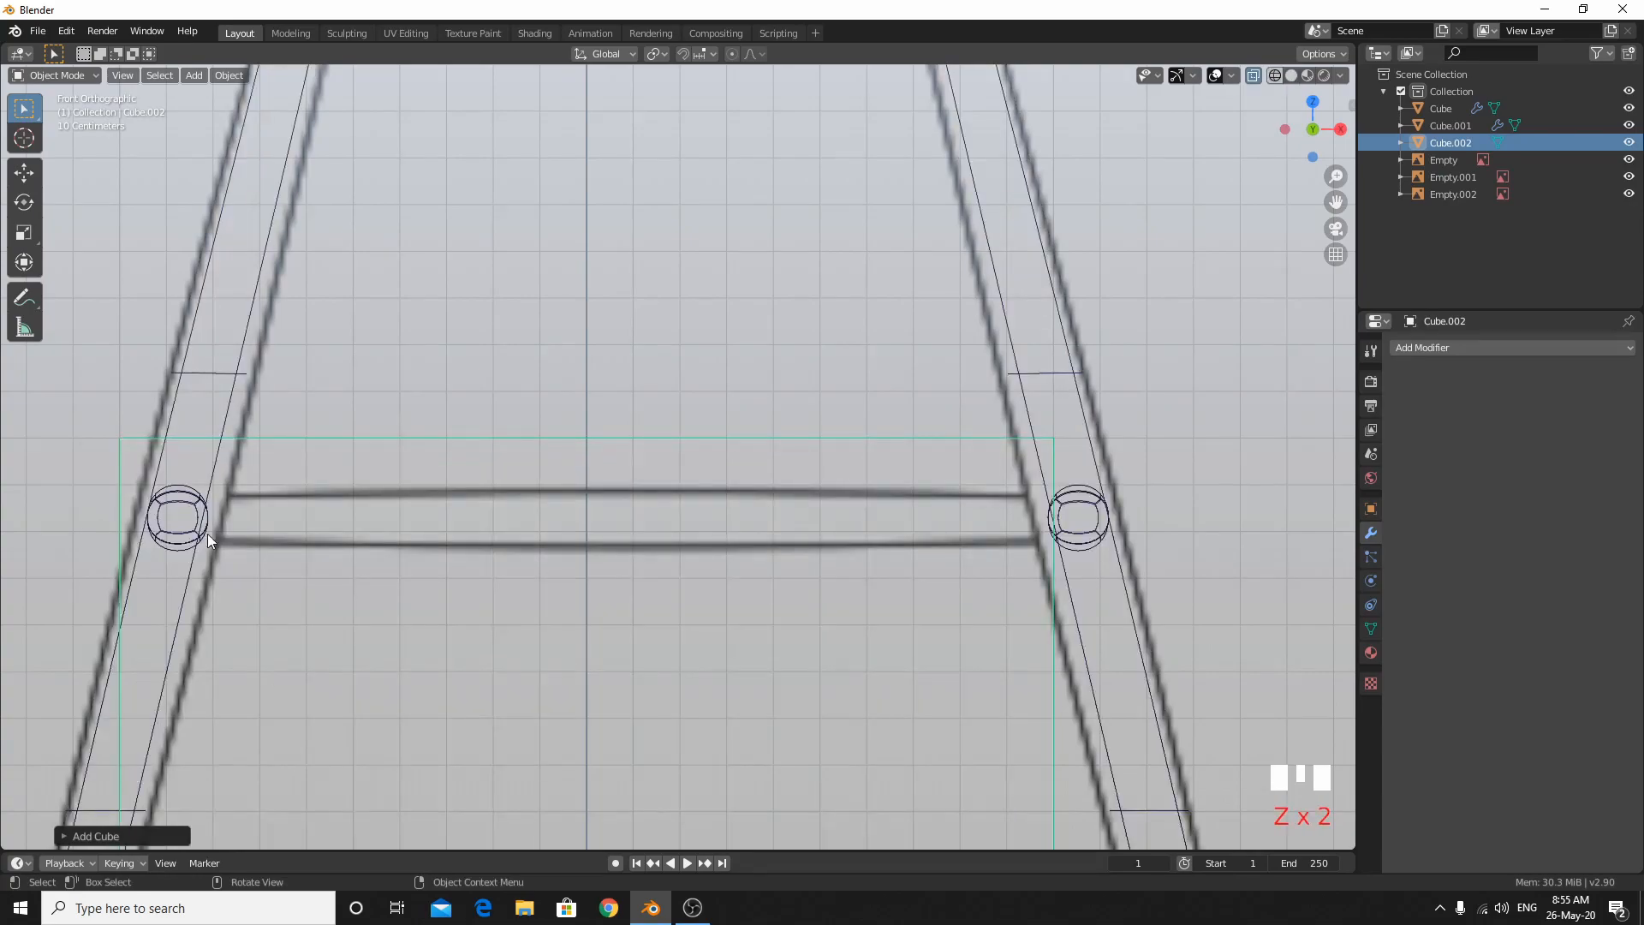
Scale the new cube down and raise it about 0.82 m along Z to the height of the reference front crossbar.
key(s)
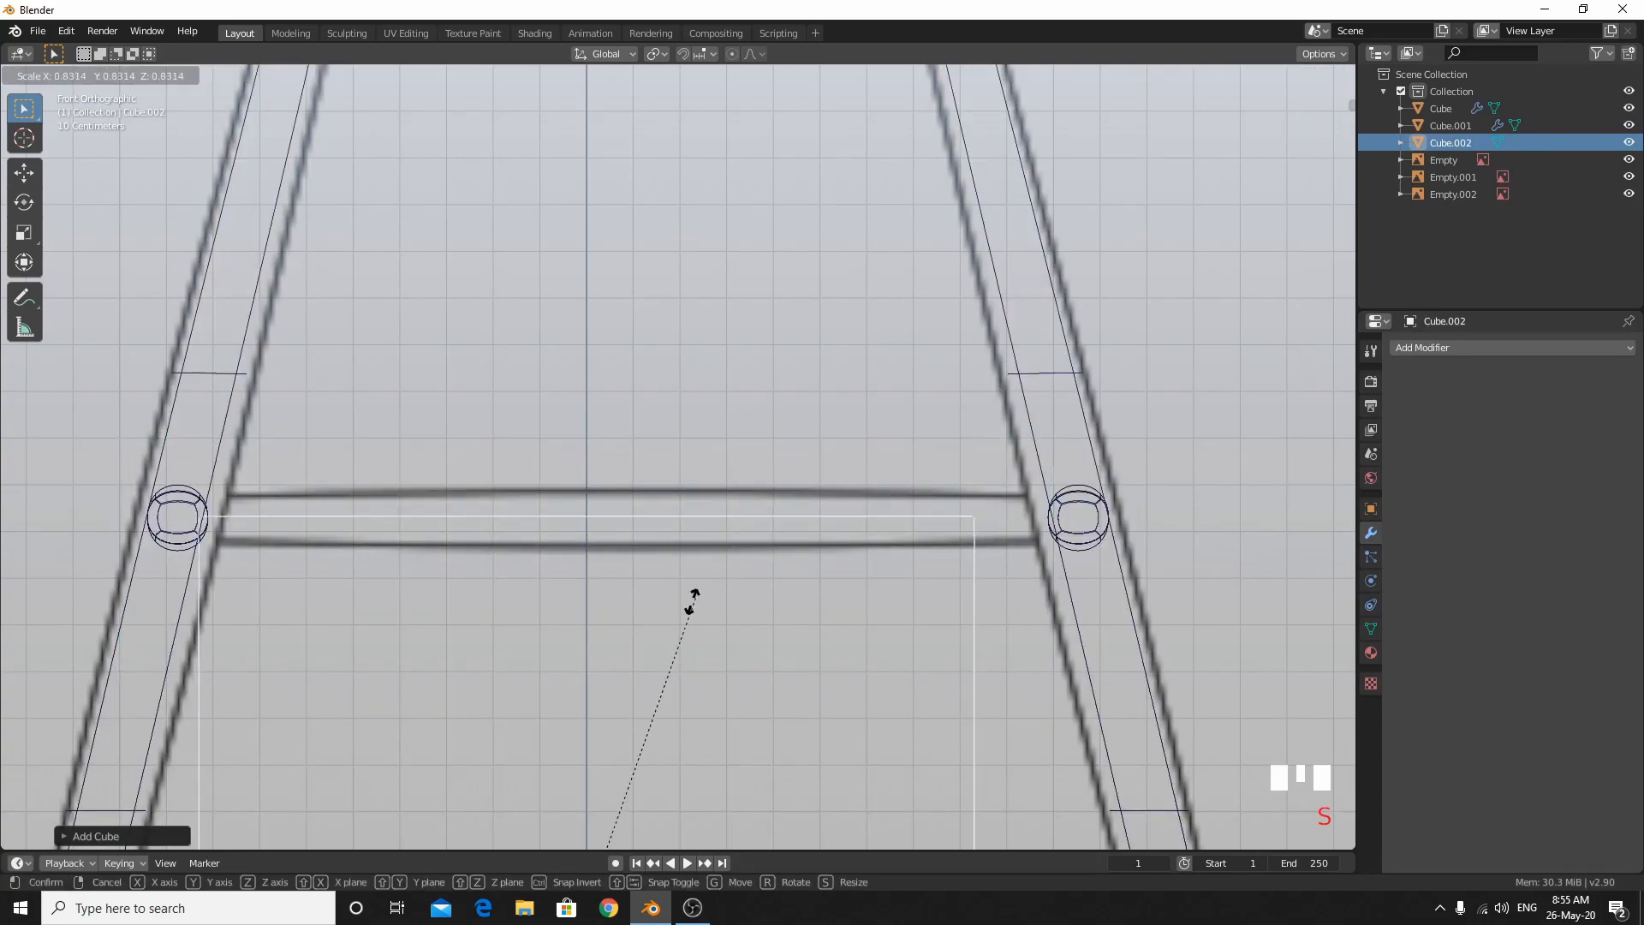
click(510, 339)
key(g)
key(z)
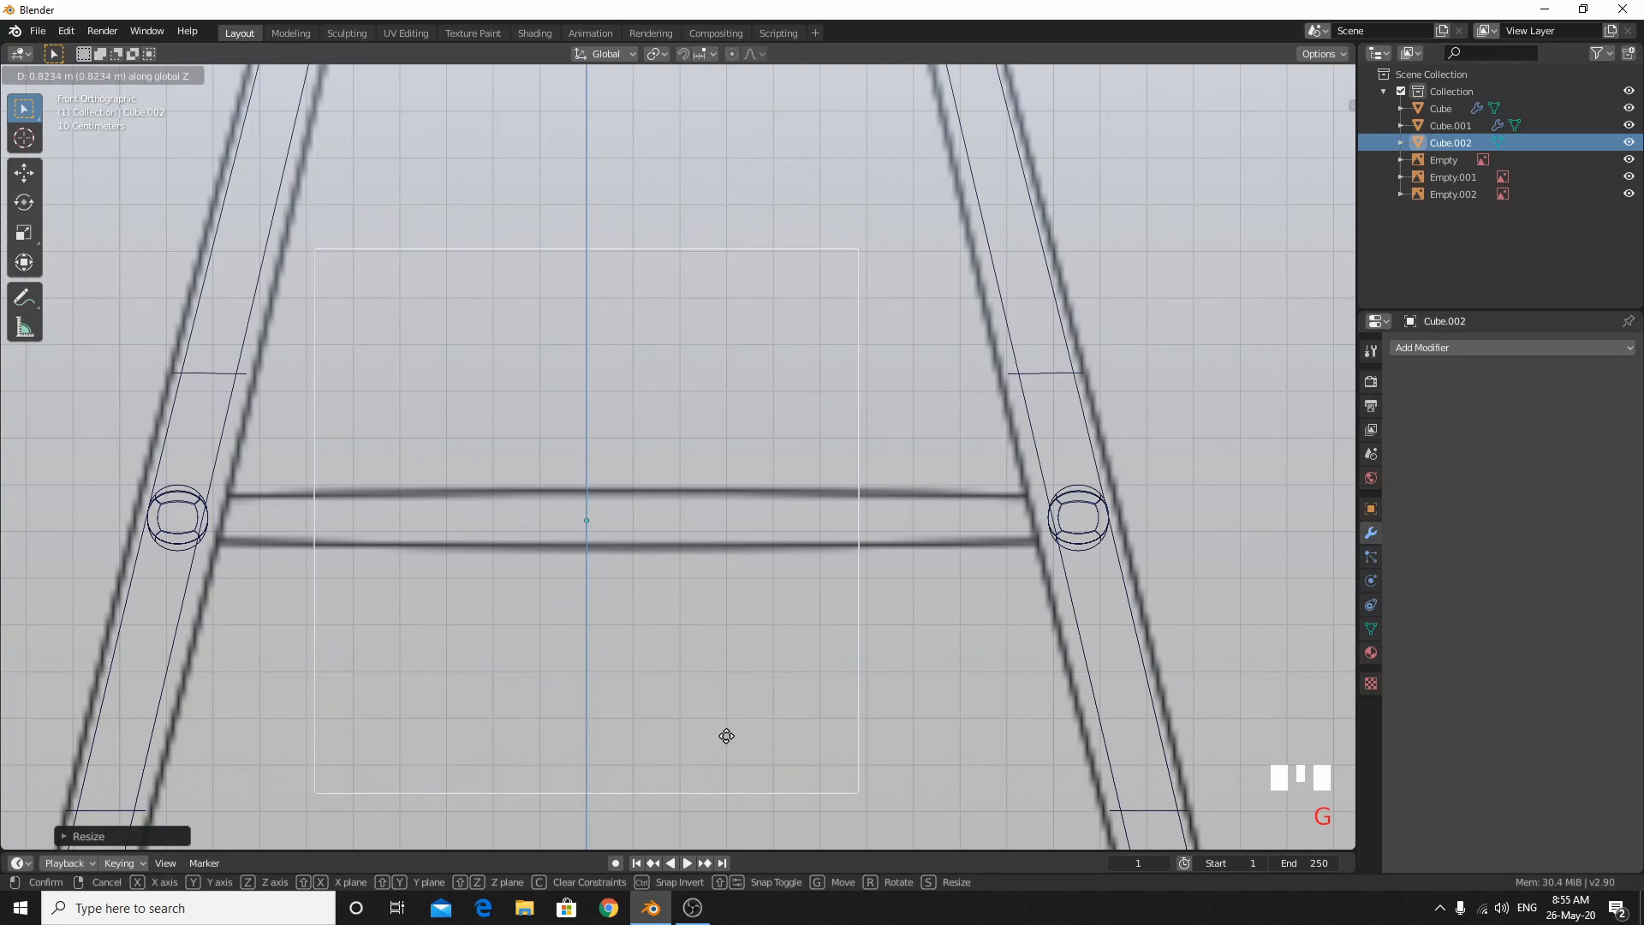
click(726, 734)
Shrink the cube to roughly the front crossbar's thickness and nudge it along Z to centre it between the reference lines.
key(s)
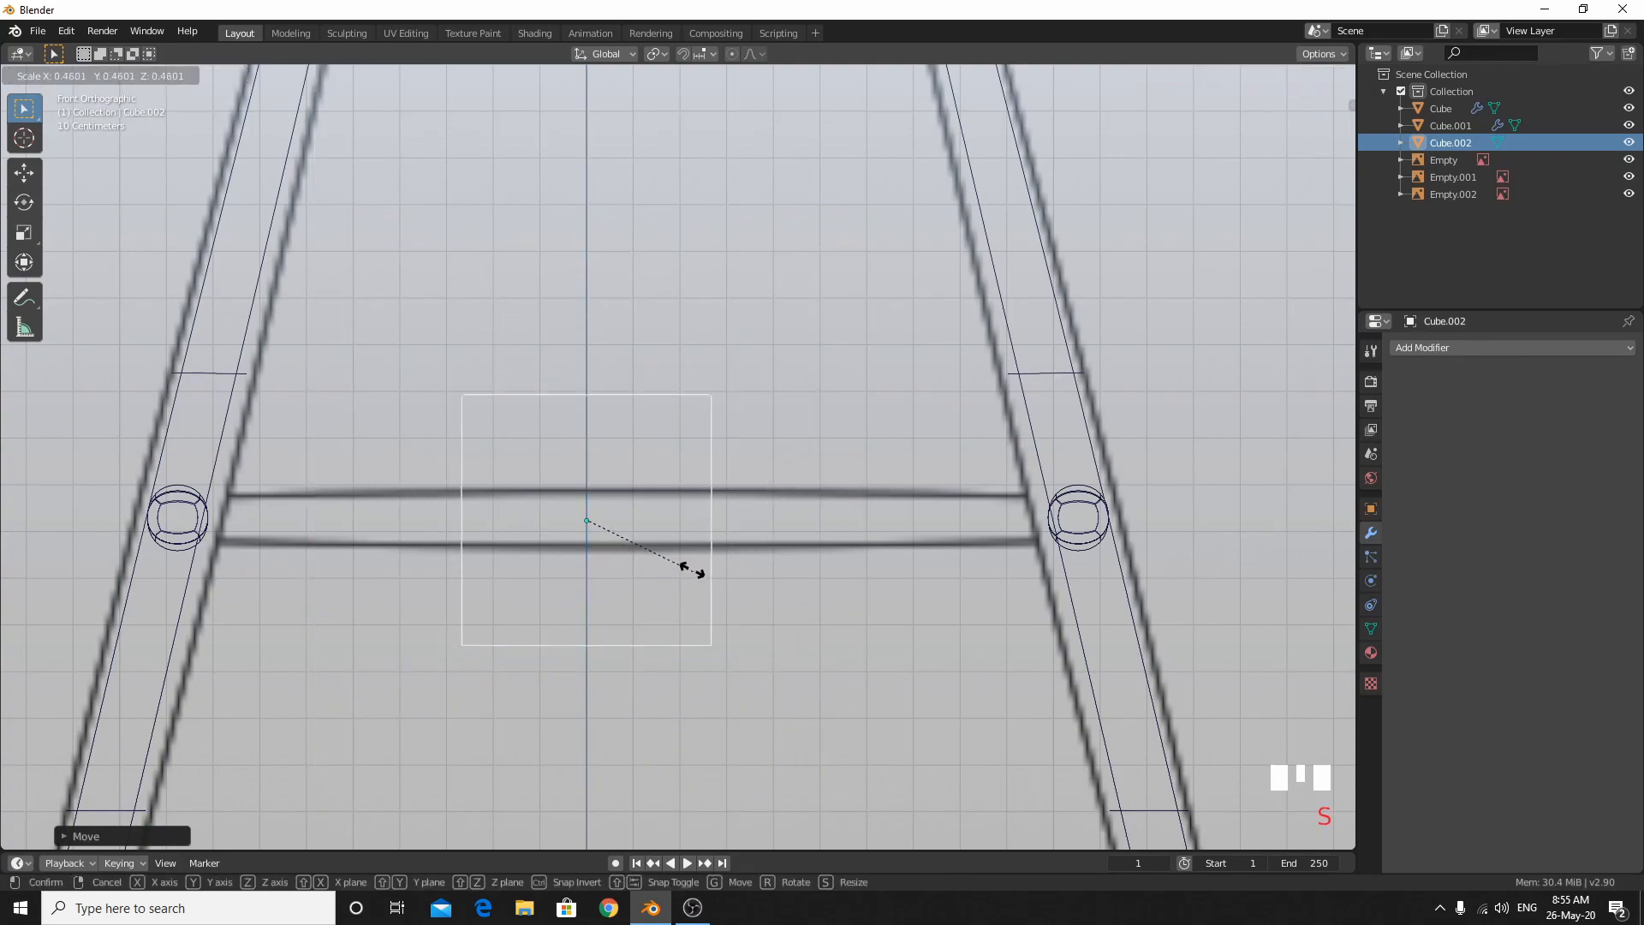
click(604, 505)
key(g)
key(z)
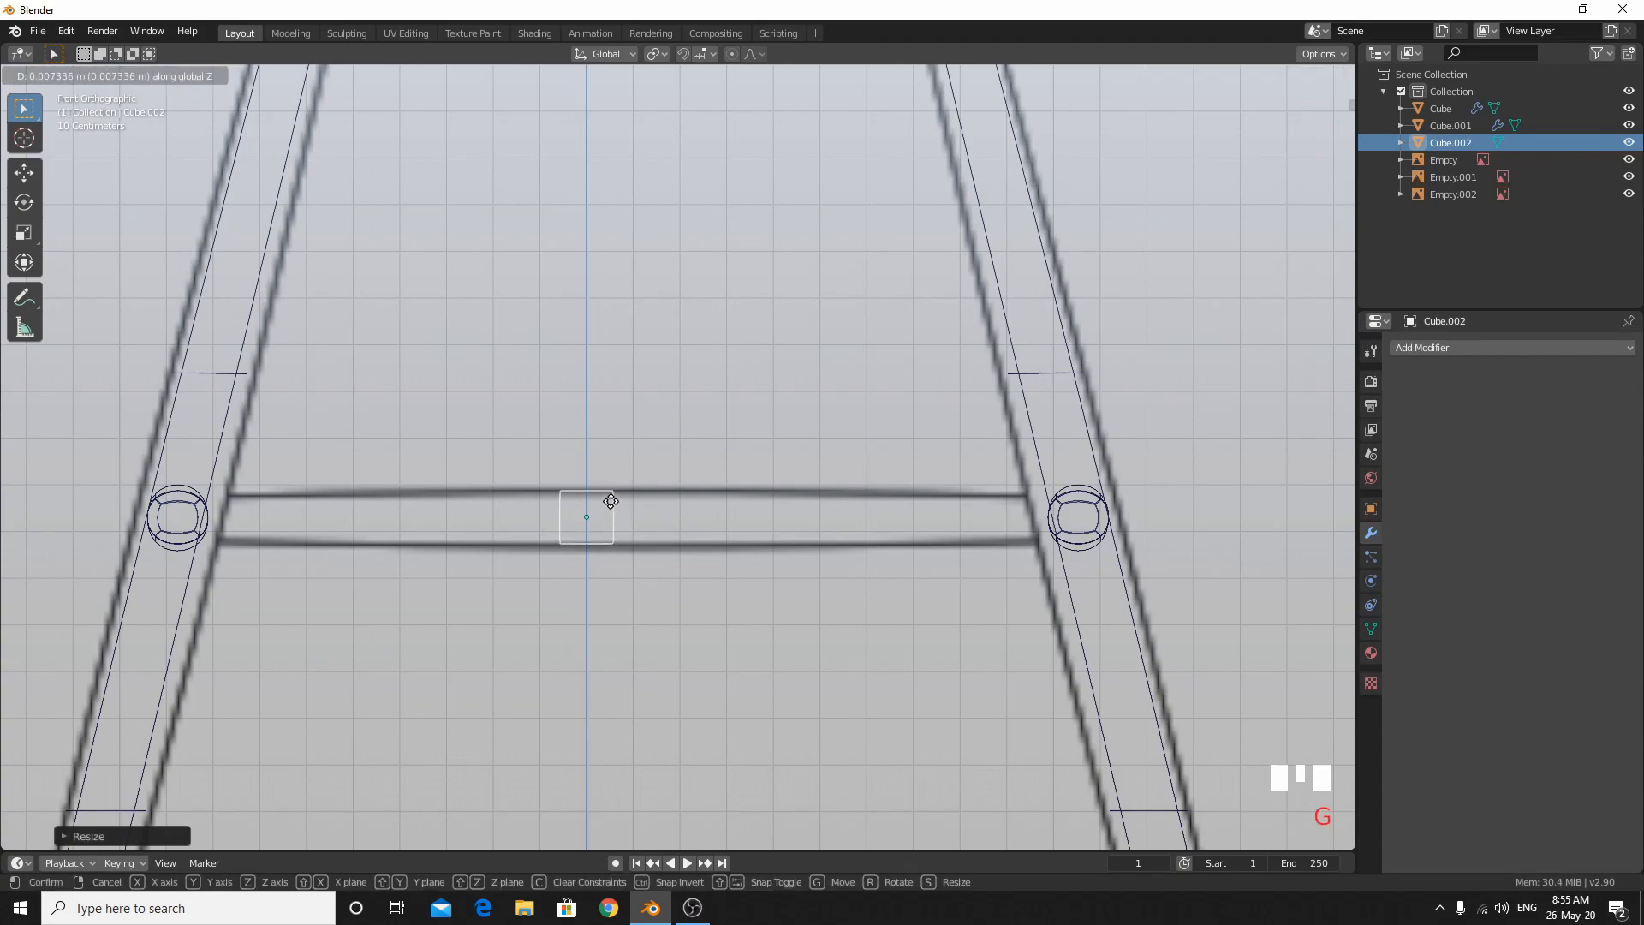
click(608, 536)
Fine-tune the cube's scale so its upper and lower edges match the reference crossbar's outline at mid-span.
scroll(608, 539, up, 5)
shift+middle_drag(608, 539, 799, 517)
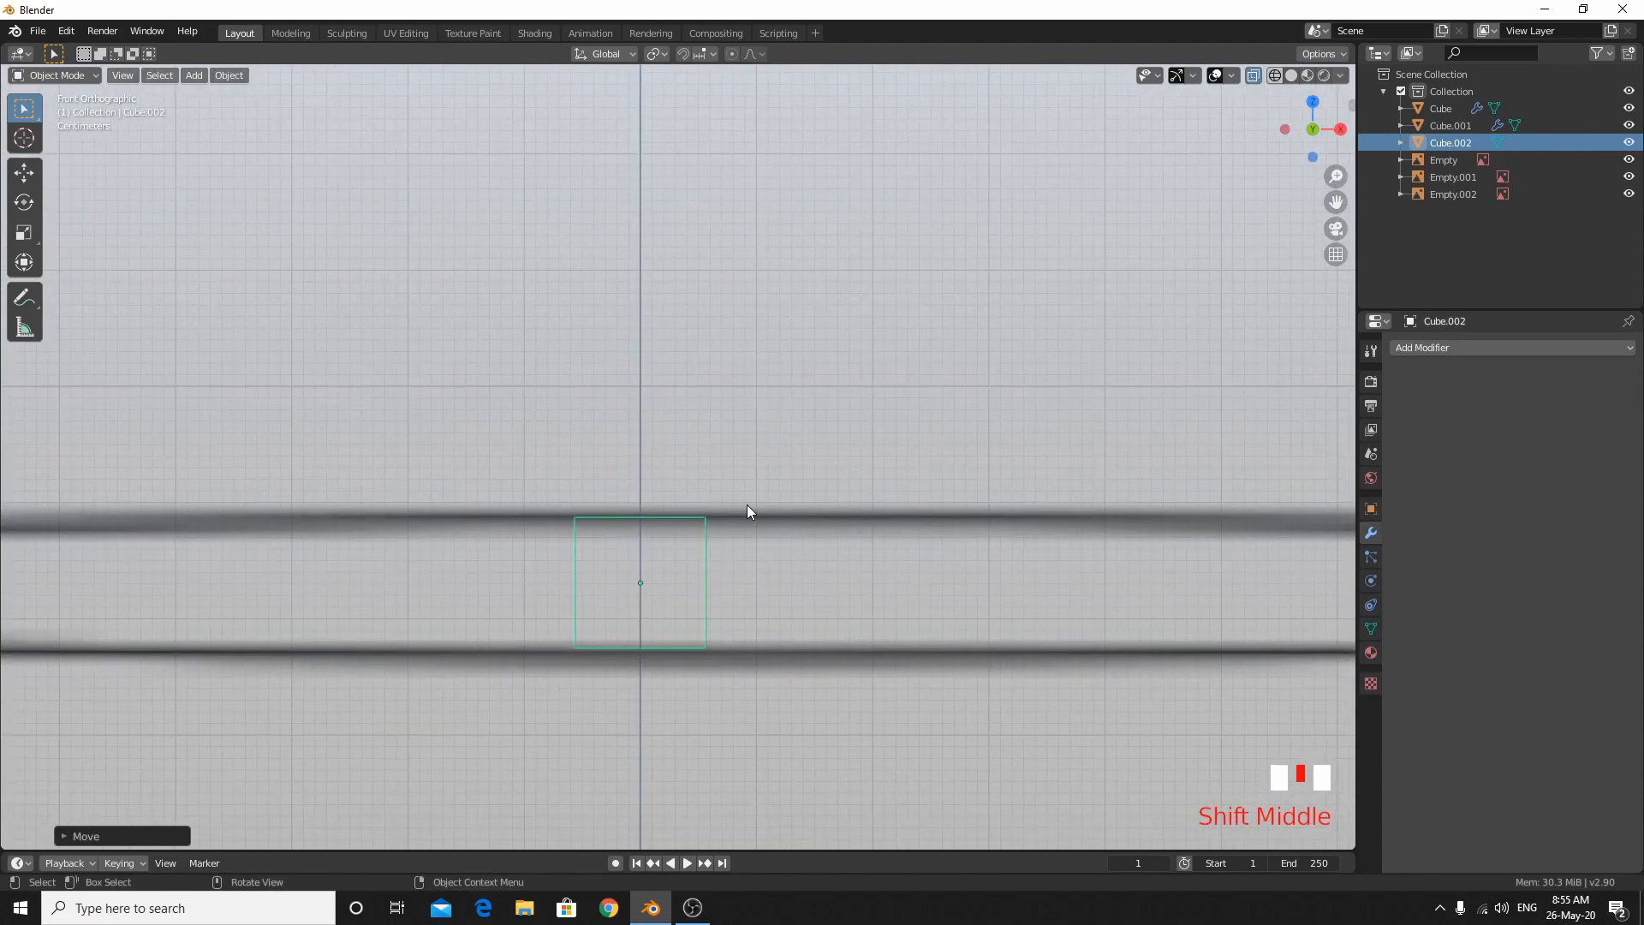
key(s)
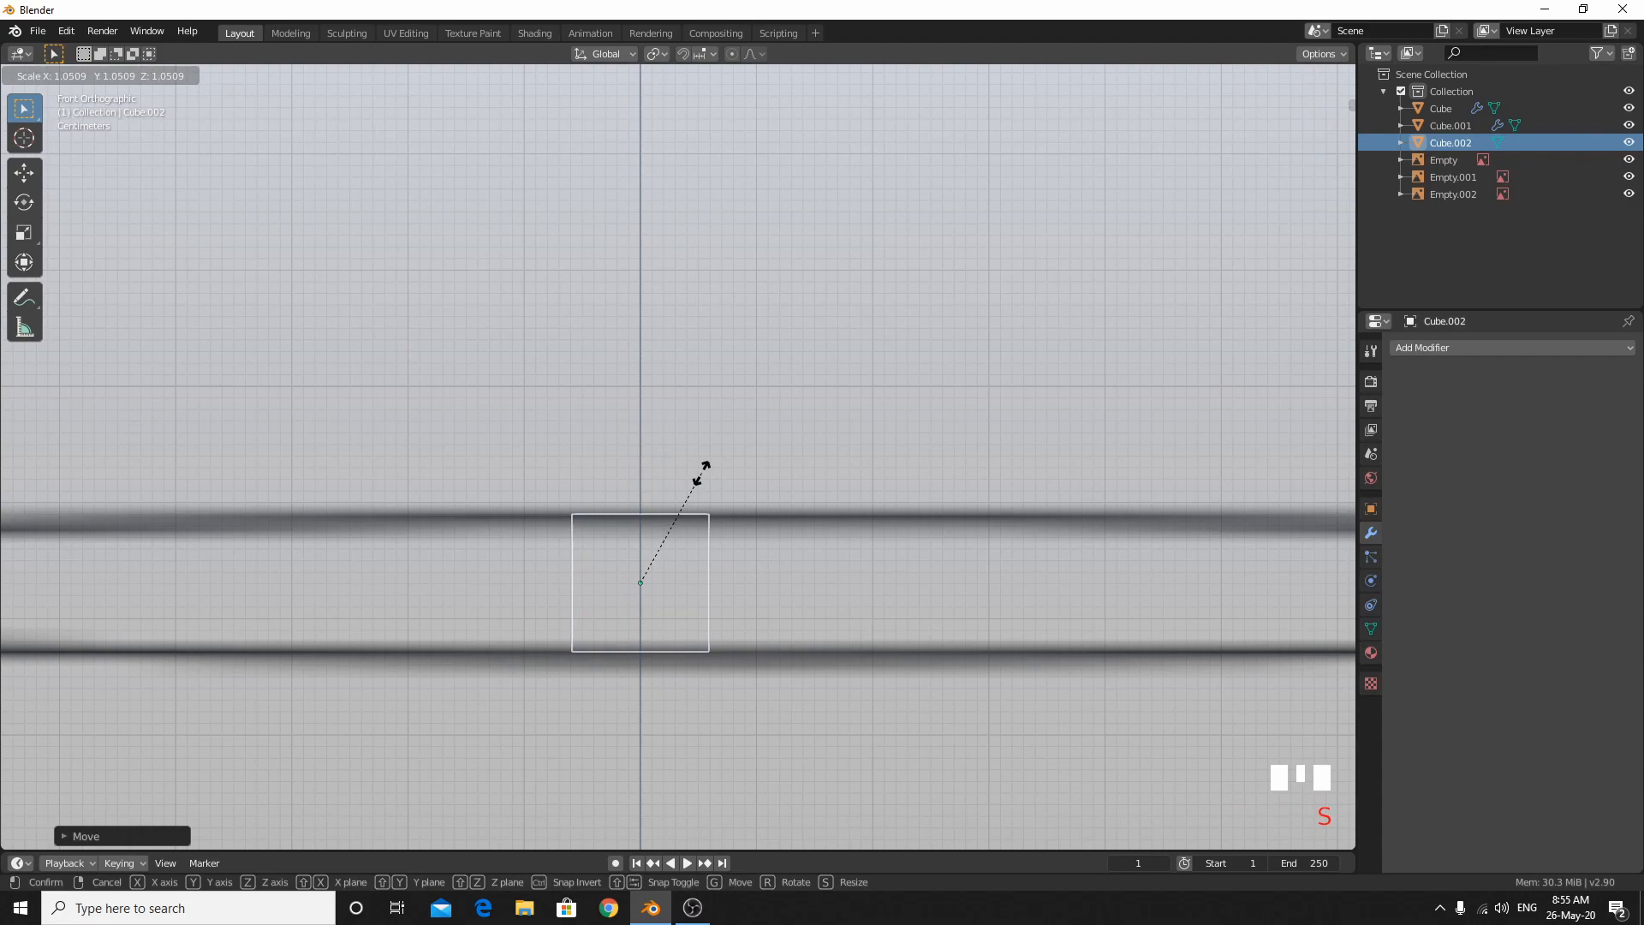
click(699, 473)
Select the vertices on the cube's positive X side in Edit Mode and start moving them.
key(Tab)
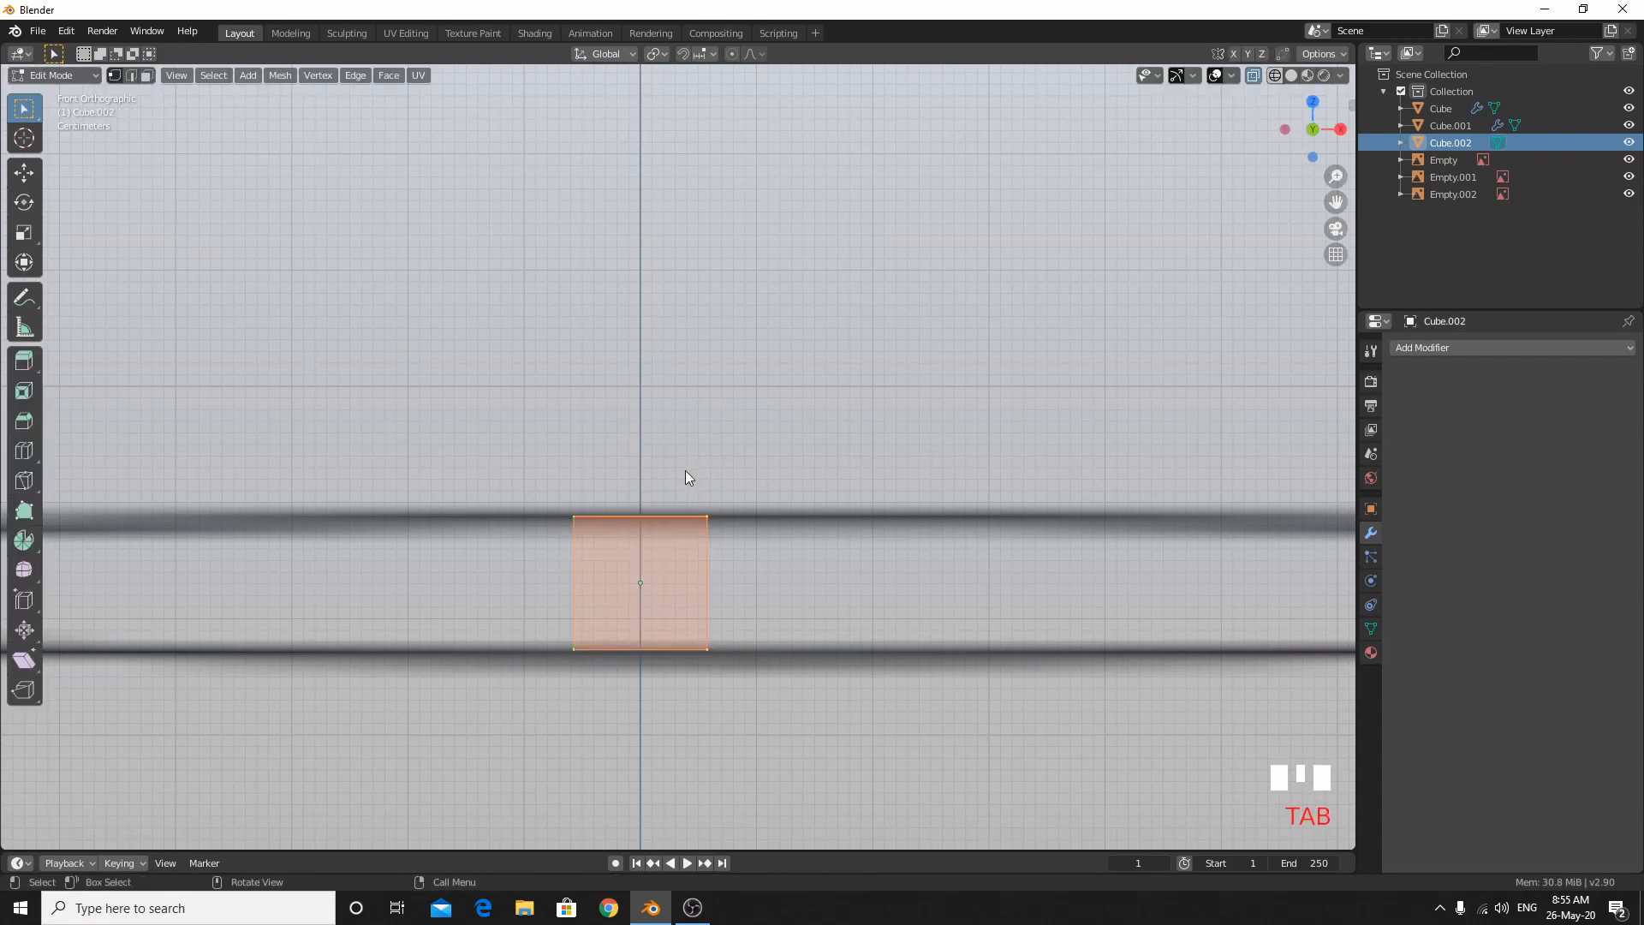
drag(644, 394, 847, 775)
scroll(955, 593, down, 4)
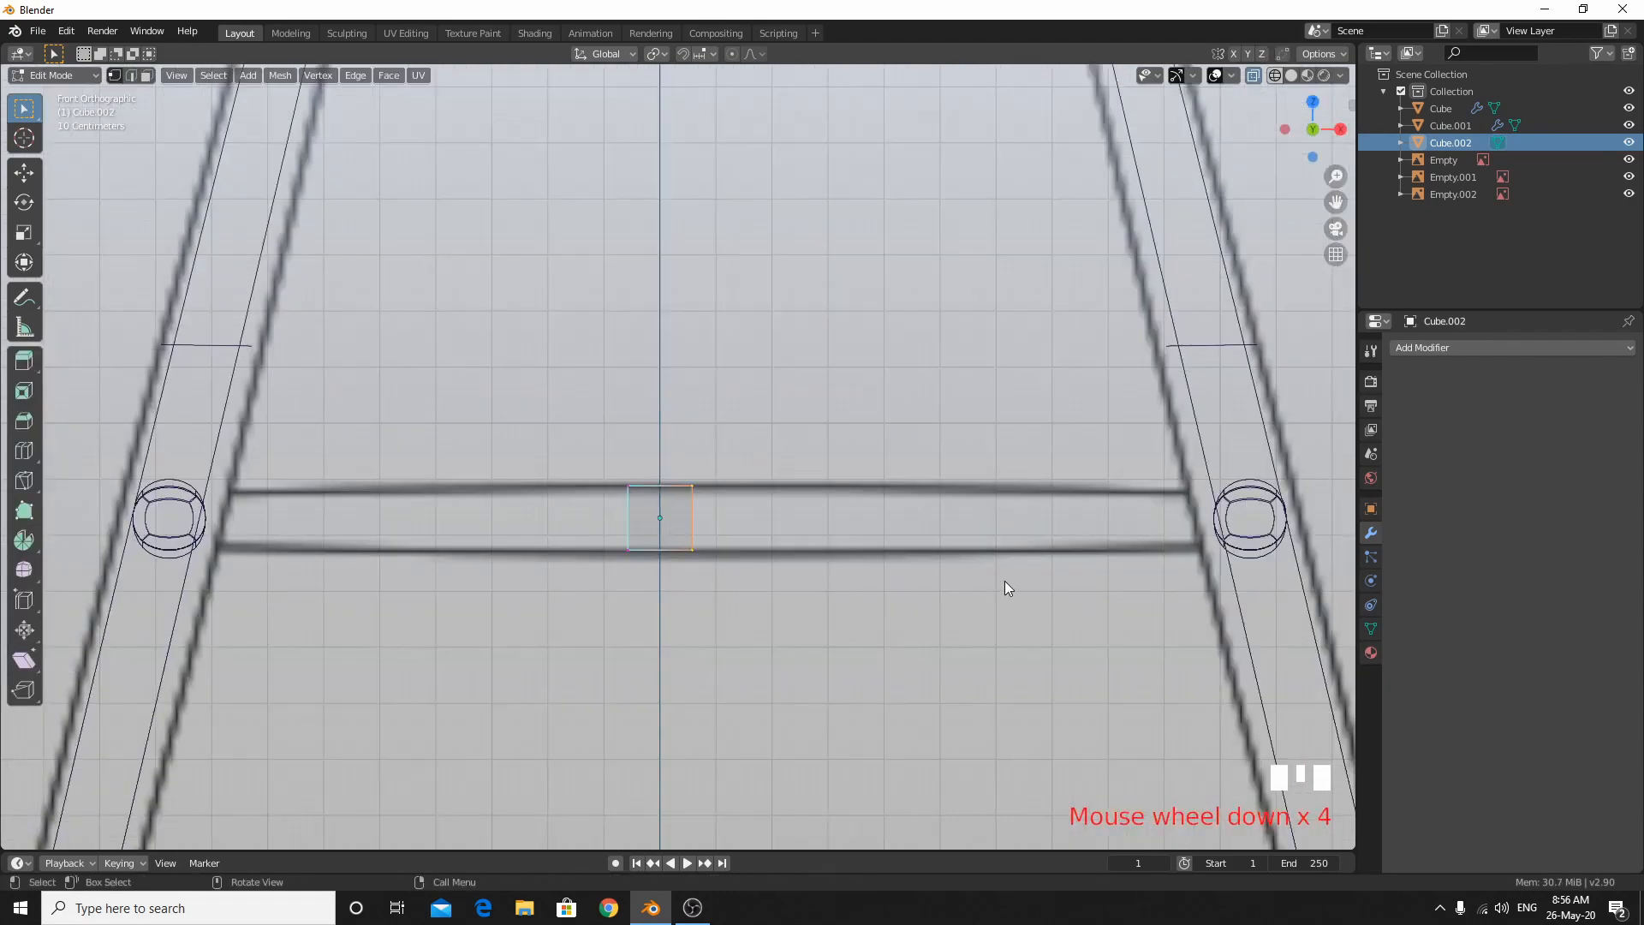
shift+middle_drag(1001, 588, 865, 602)
key(g)
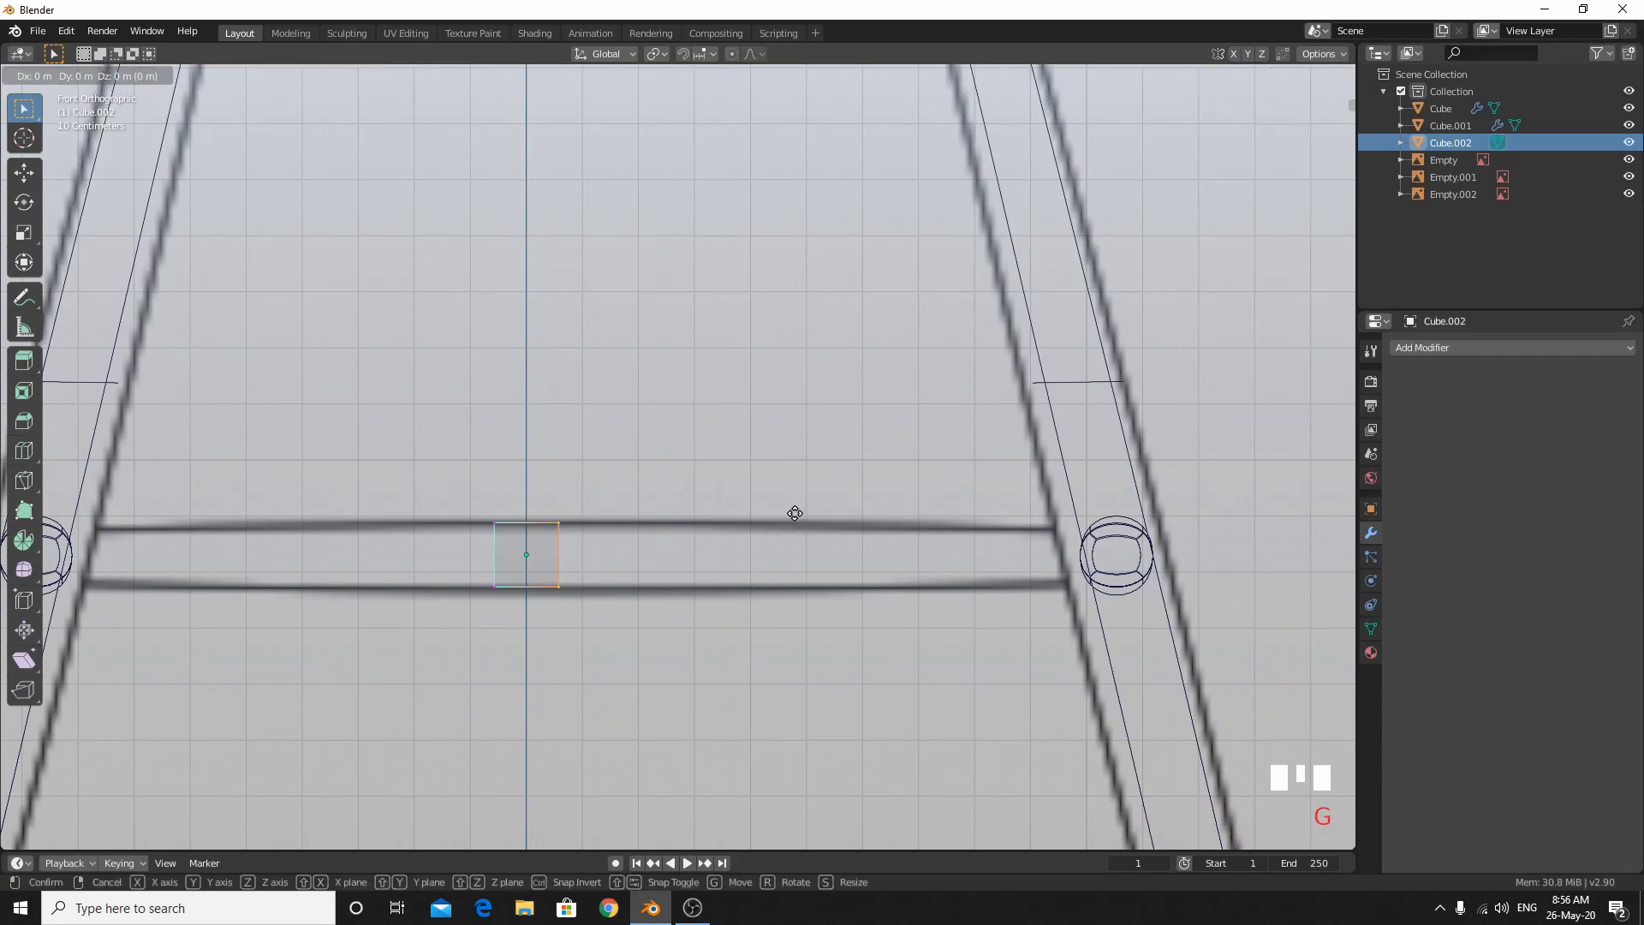
Move the selected right end of the crossbar about 0.9 m along X to meet the right leg.
key(y)
key(x)
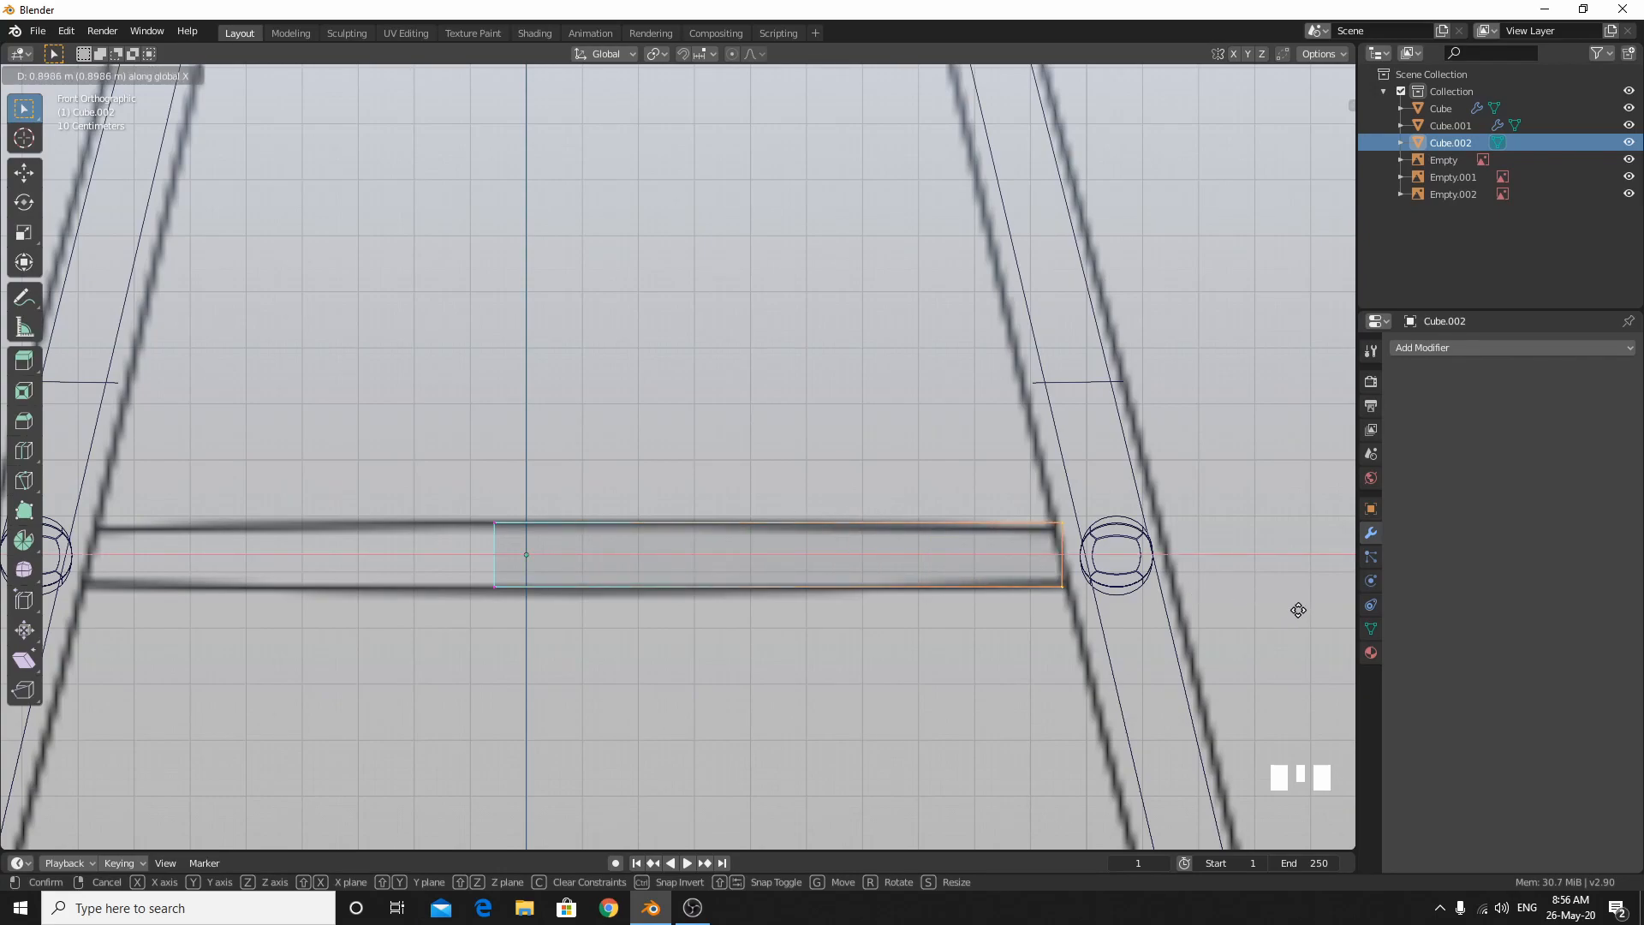
click(1298, 610)
Move the crossbar's left end along X until it meets the inner edge of the left leg.
shift+middle_drag(728, 539, 1174, 535)
click(1101, 712)
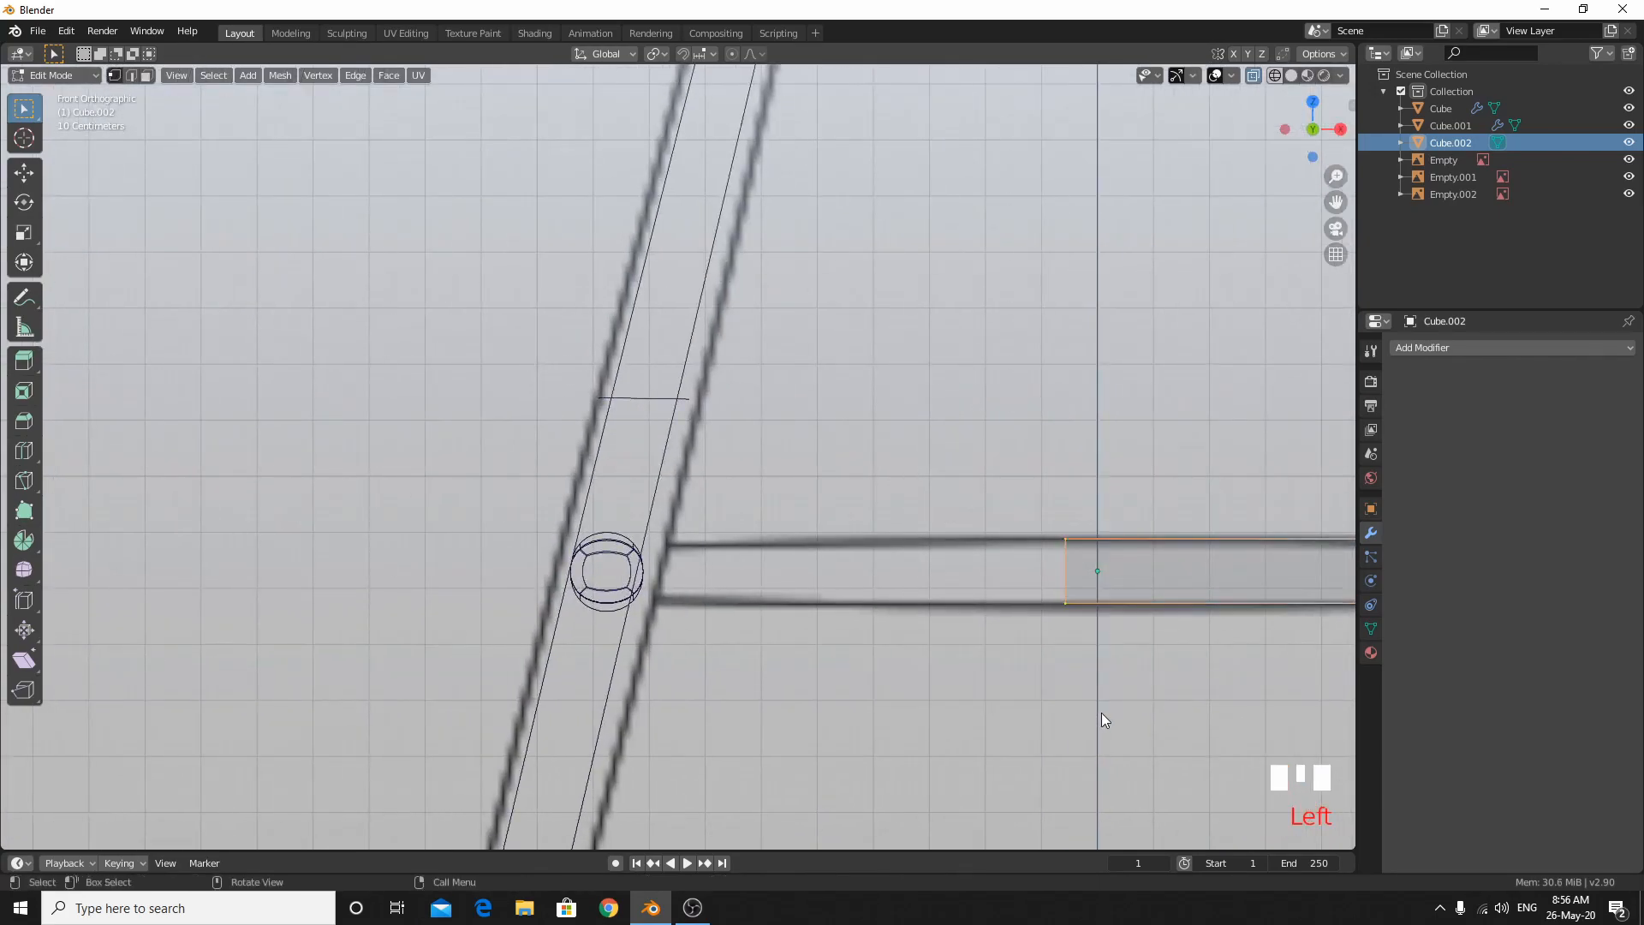
key(g)
key(y)
key(x)
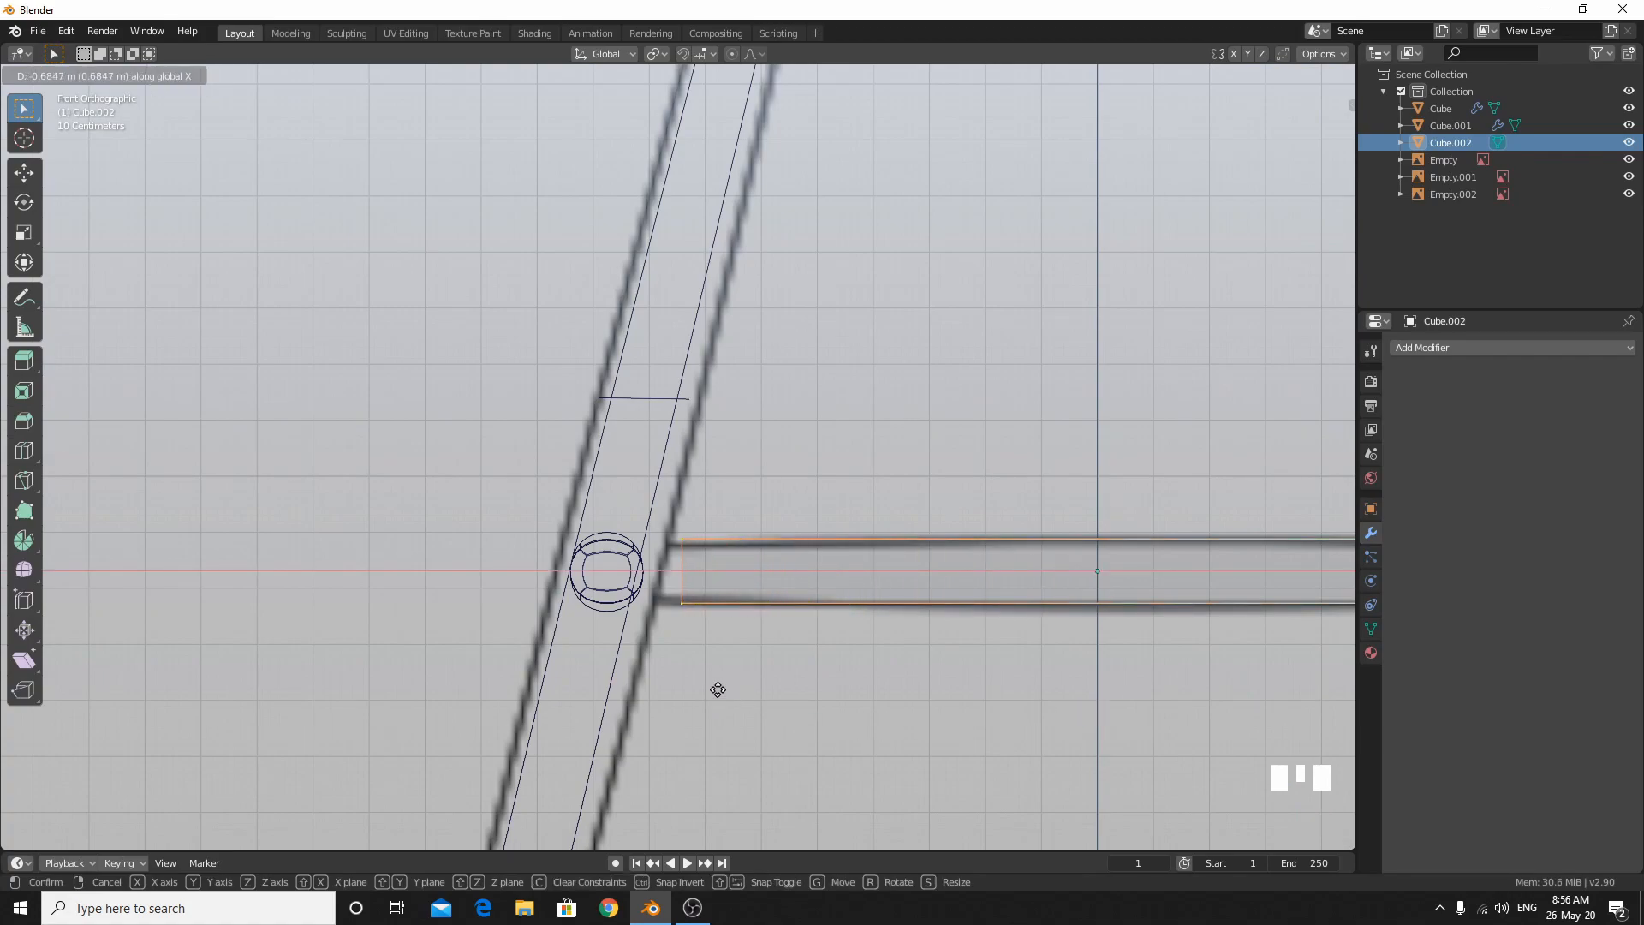
click(695, 676)
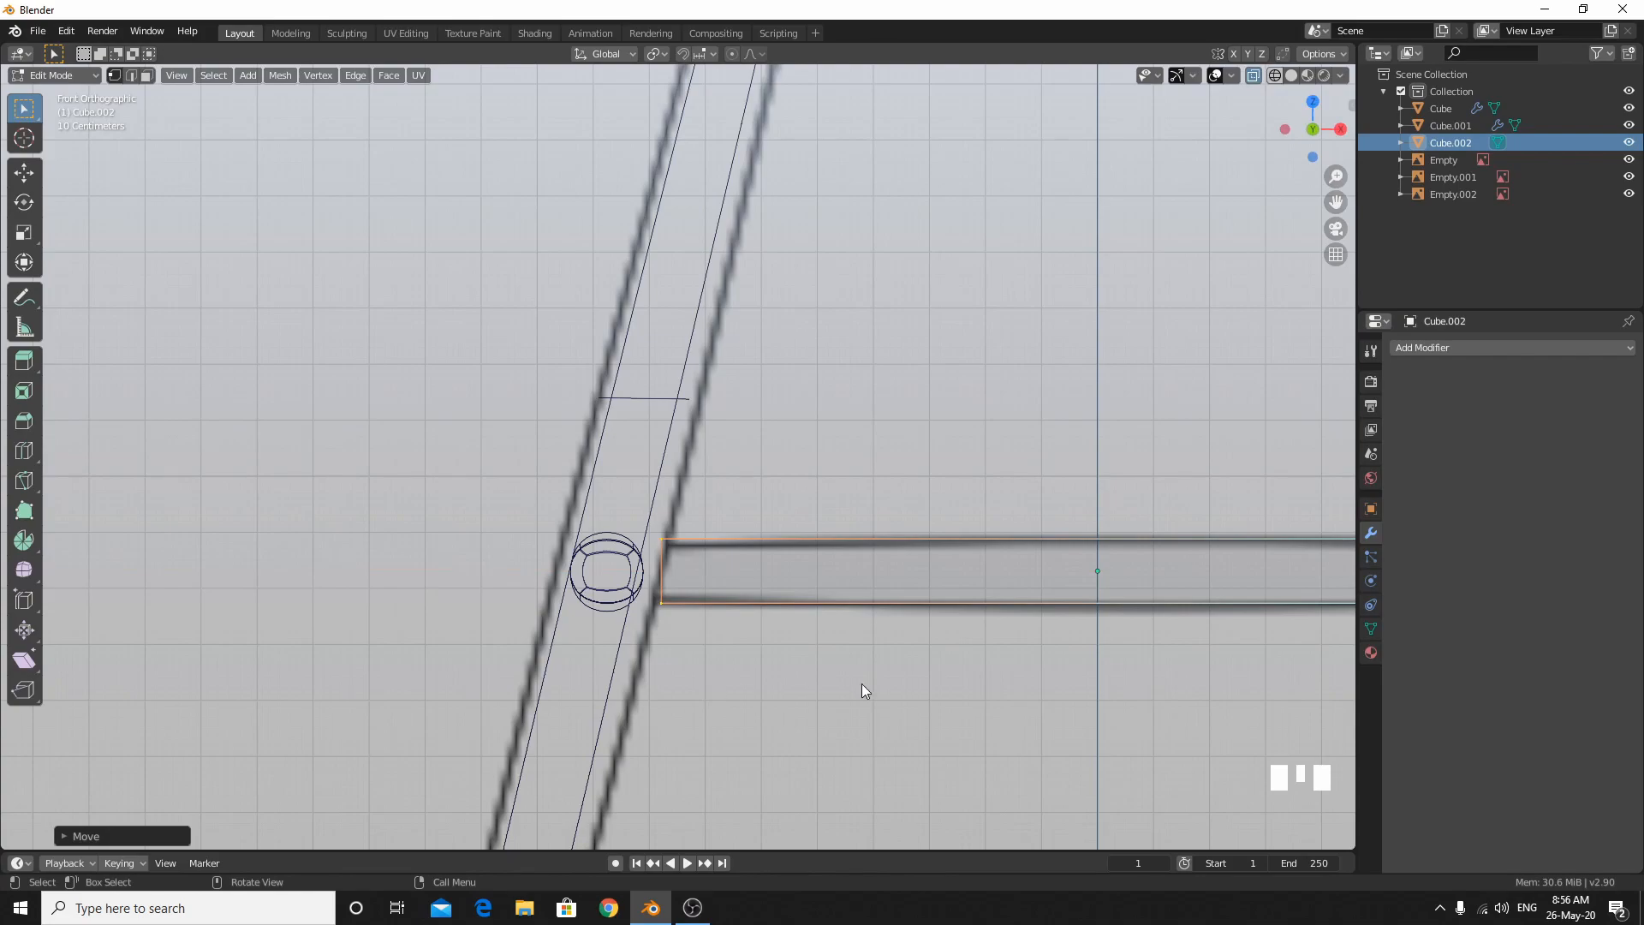
Lower the crossbar's upper right corner about 0.009 m along Z to follow the reference outline.
shift+middle_drag(1031, 650, 644, 623)
click(1199, 515)
key(g)
key(z)
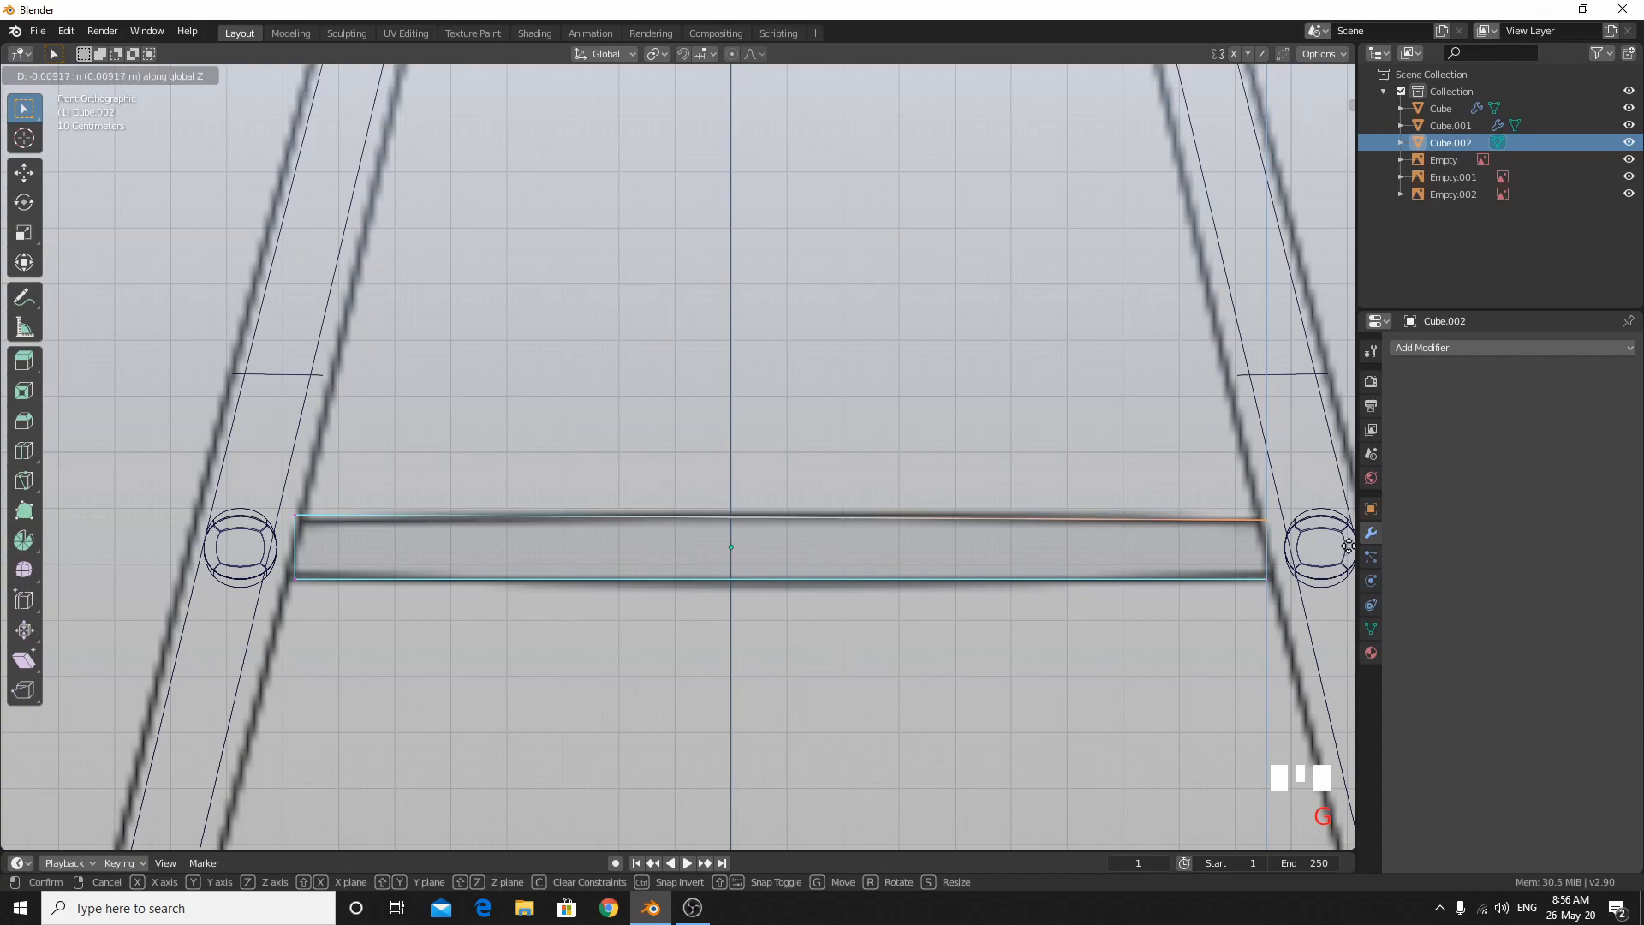
click(1348, 546)
Lower the crossbar's upper left corner slightly along Z to follow the reference outline.
drag(1166, 567, 1270, 608)
click(1128, 582)
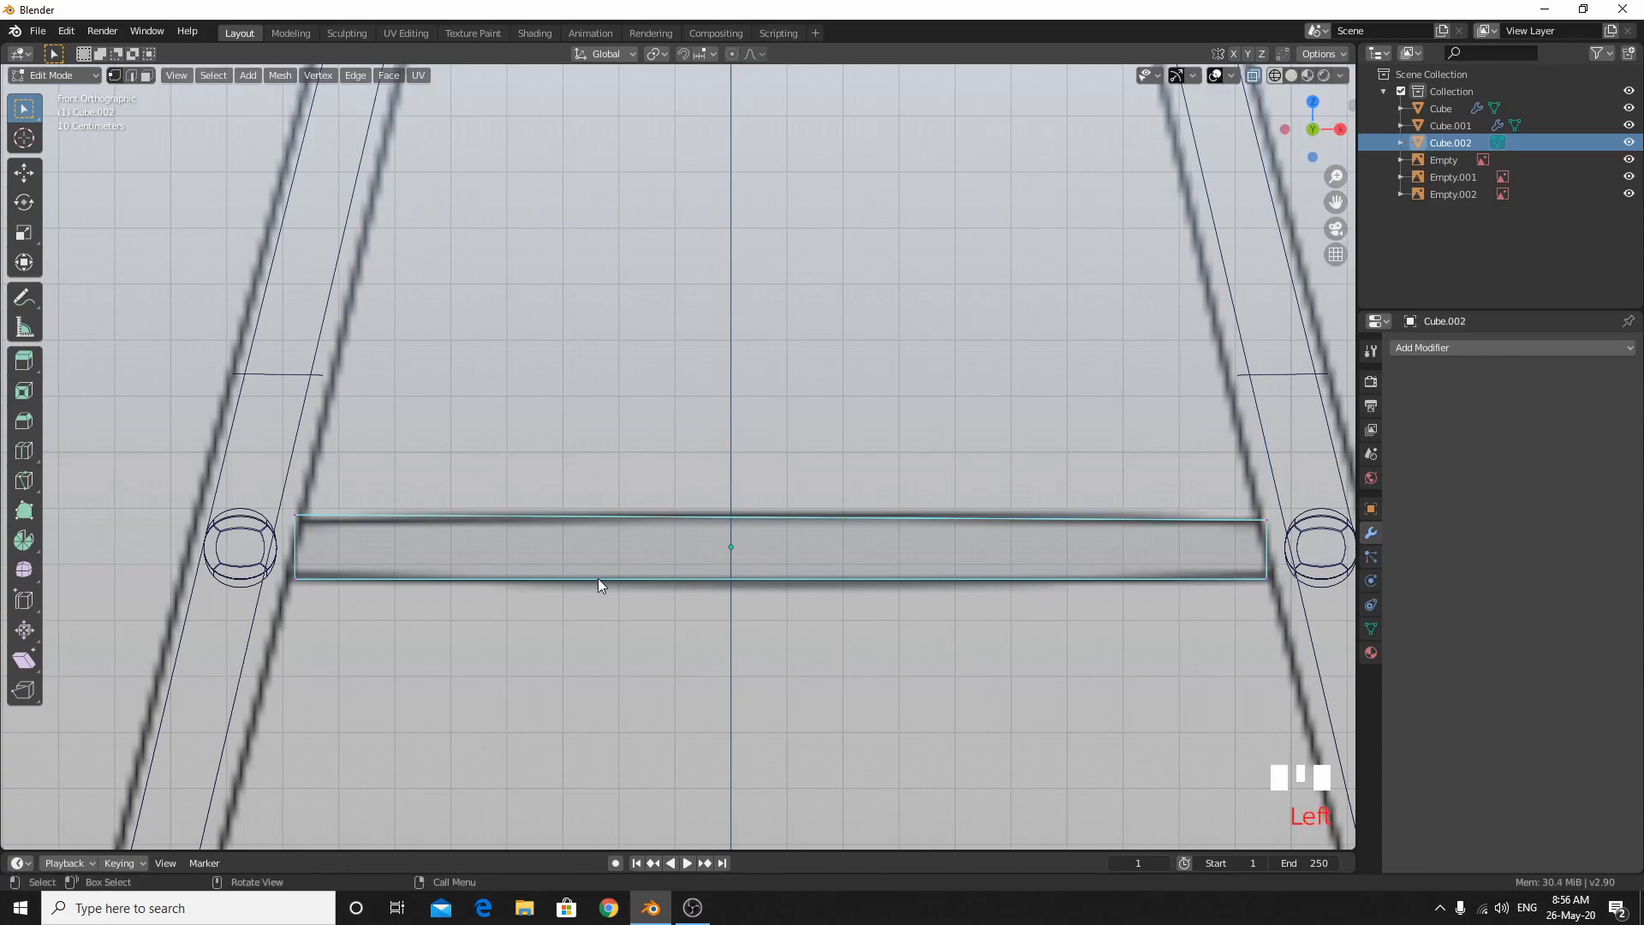
shift+middle_drag(605, 576, 720, 559)
drag(171, 366, 493, 511)
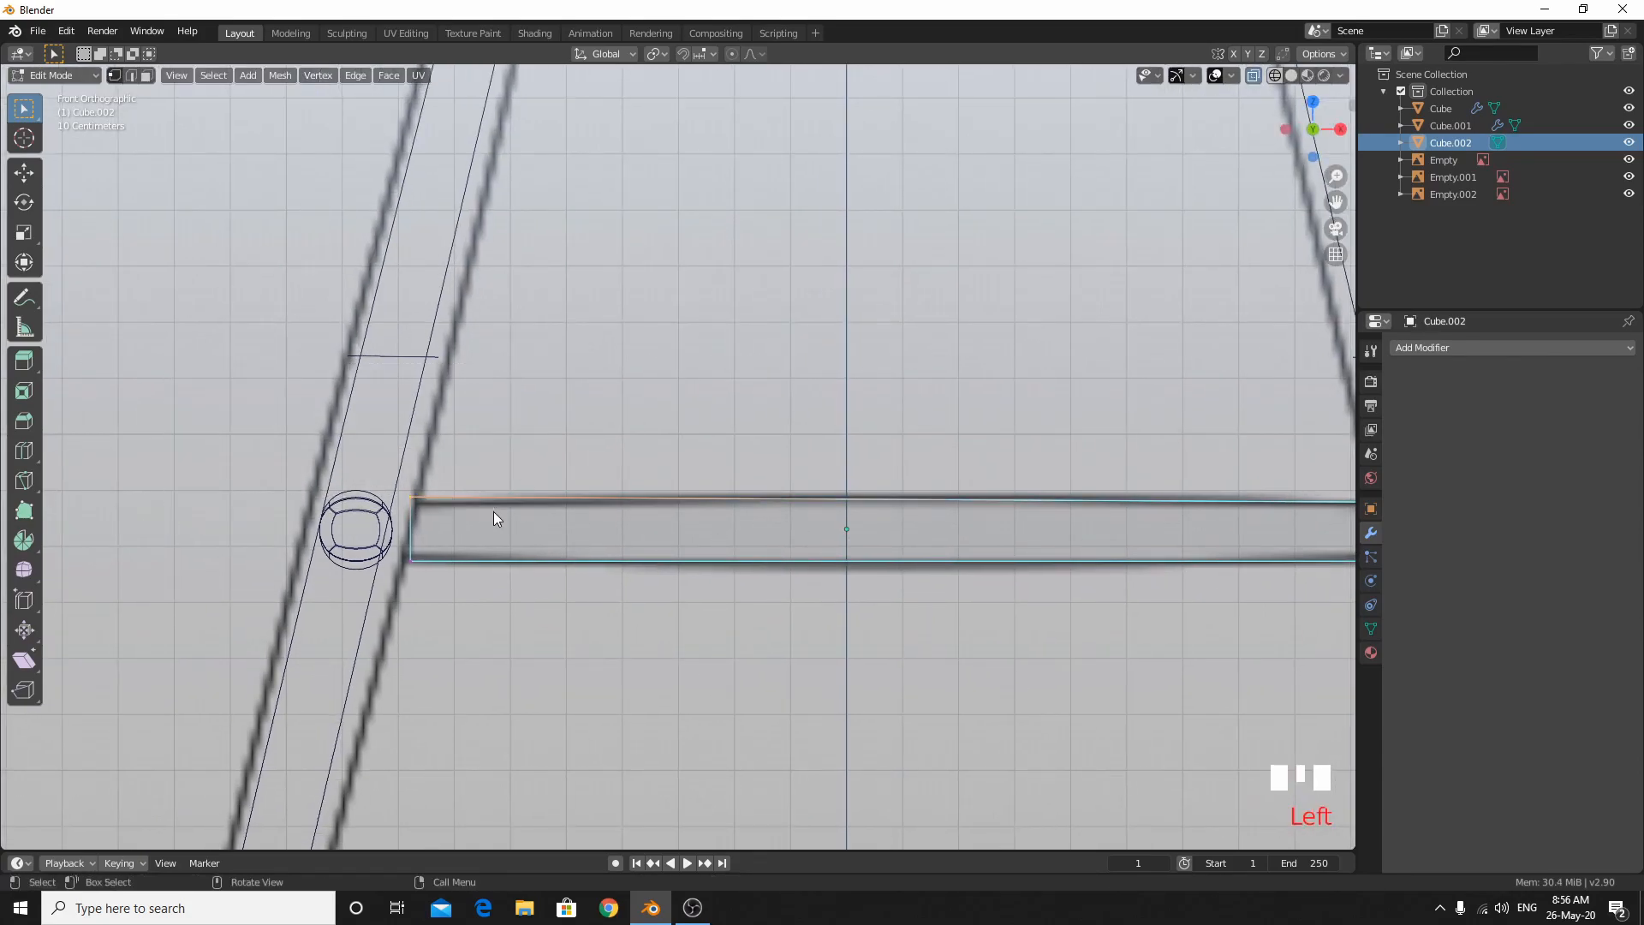
key(g)
key(z)
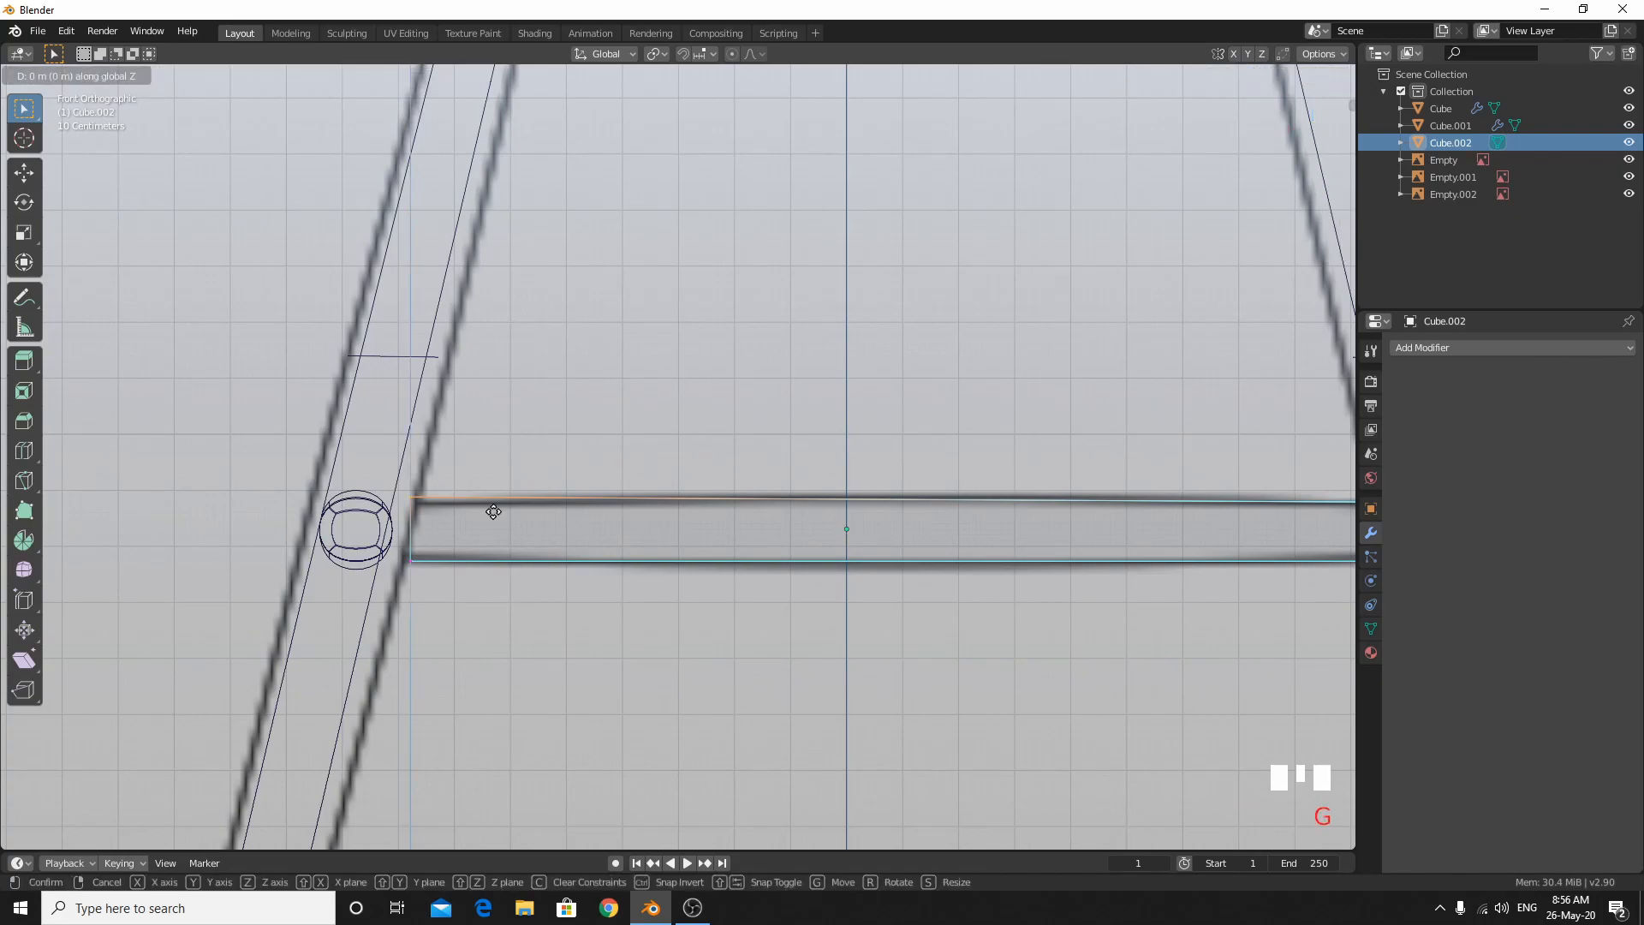
click(496, 517)
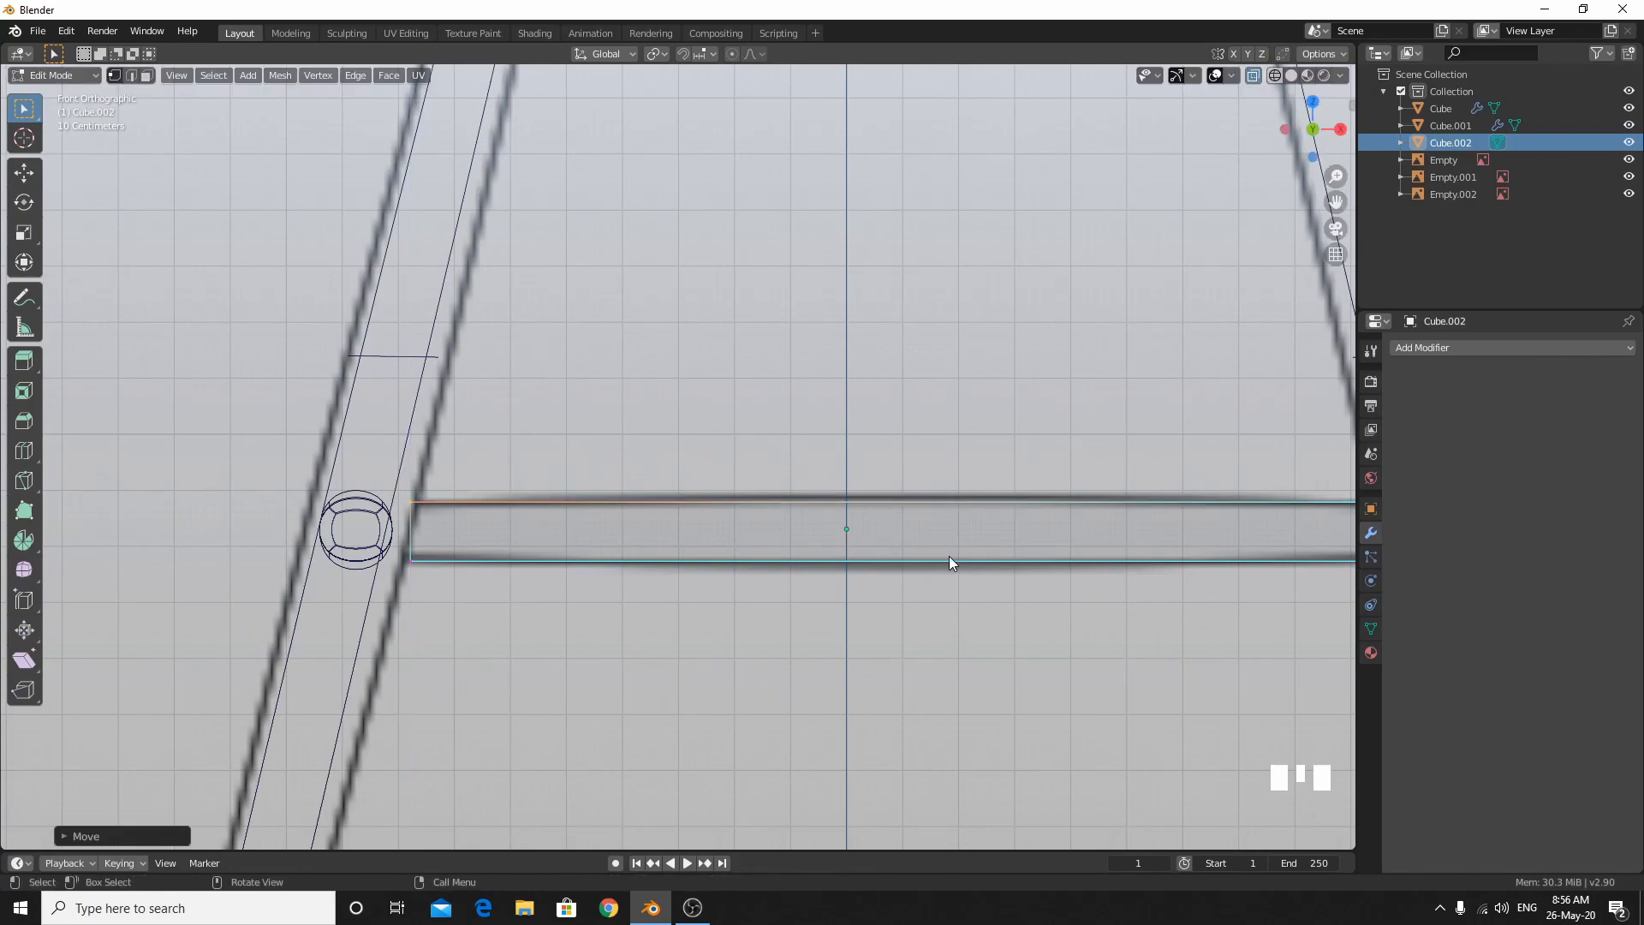
Add a vertical loop cut through the middle of the crossbar.
key(ctrl+r)
click(856, 527)
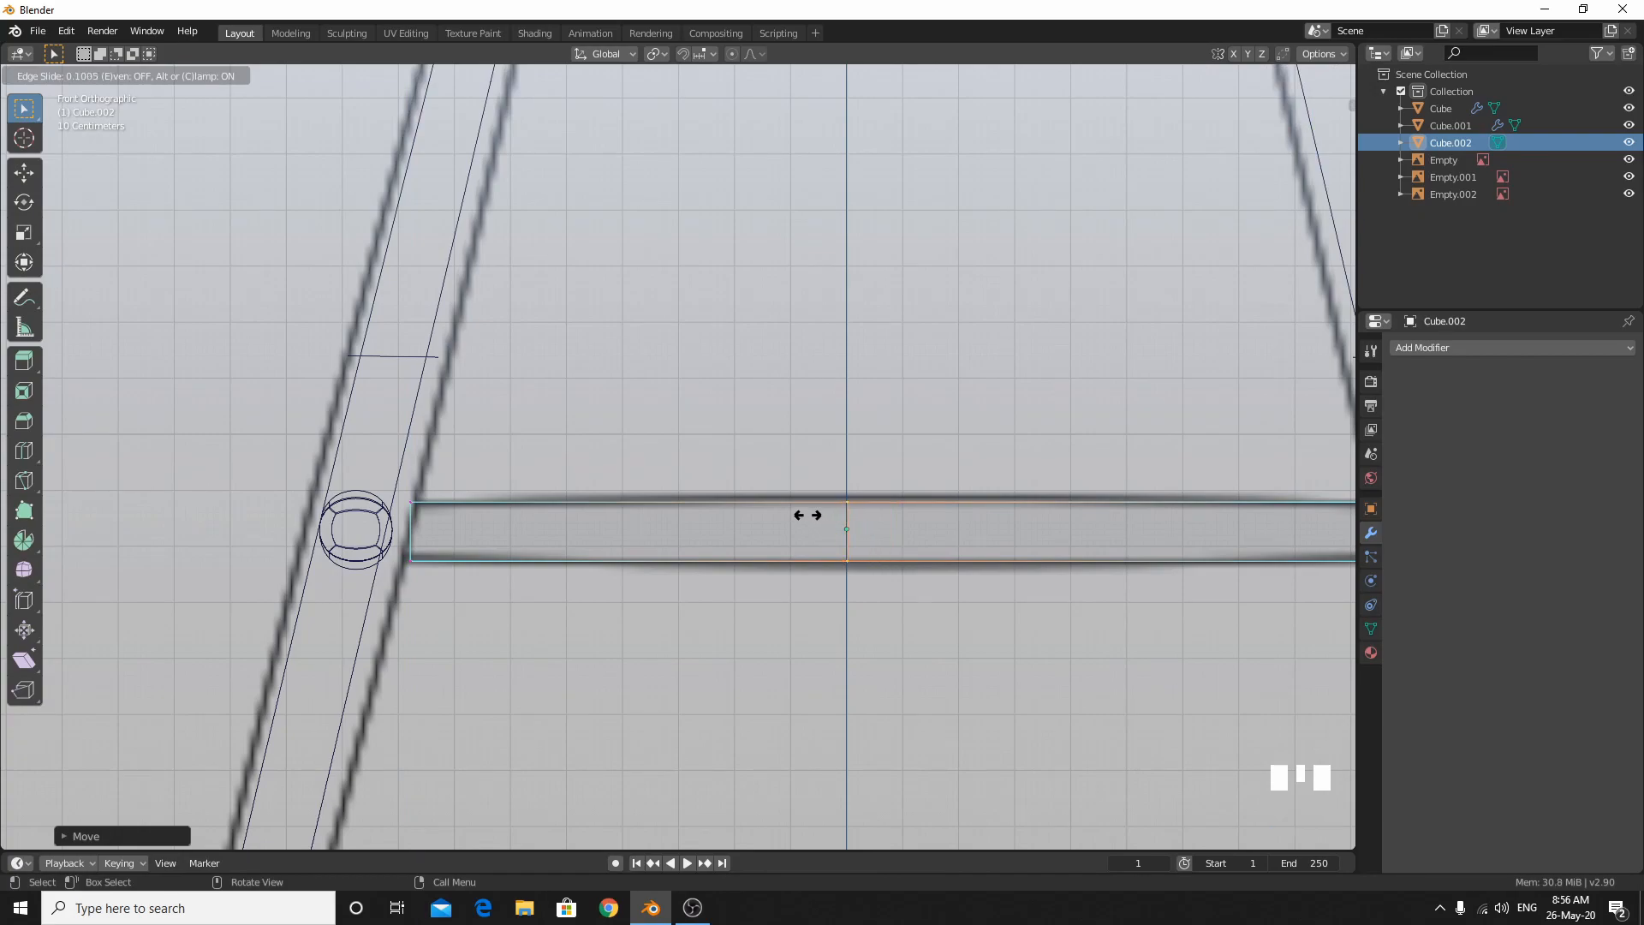
click(807, 514)
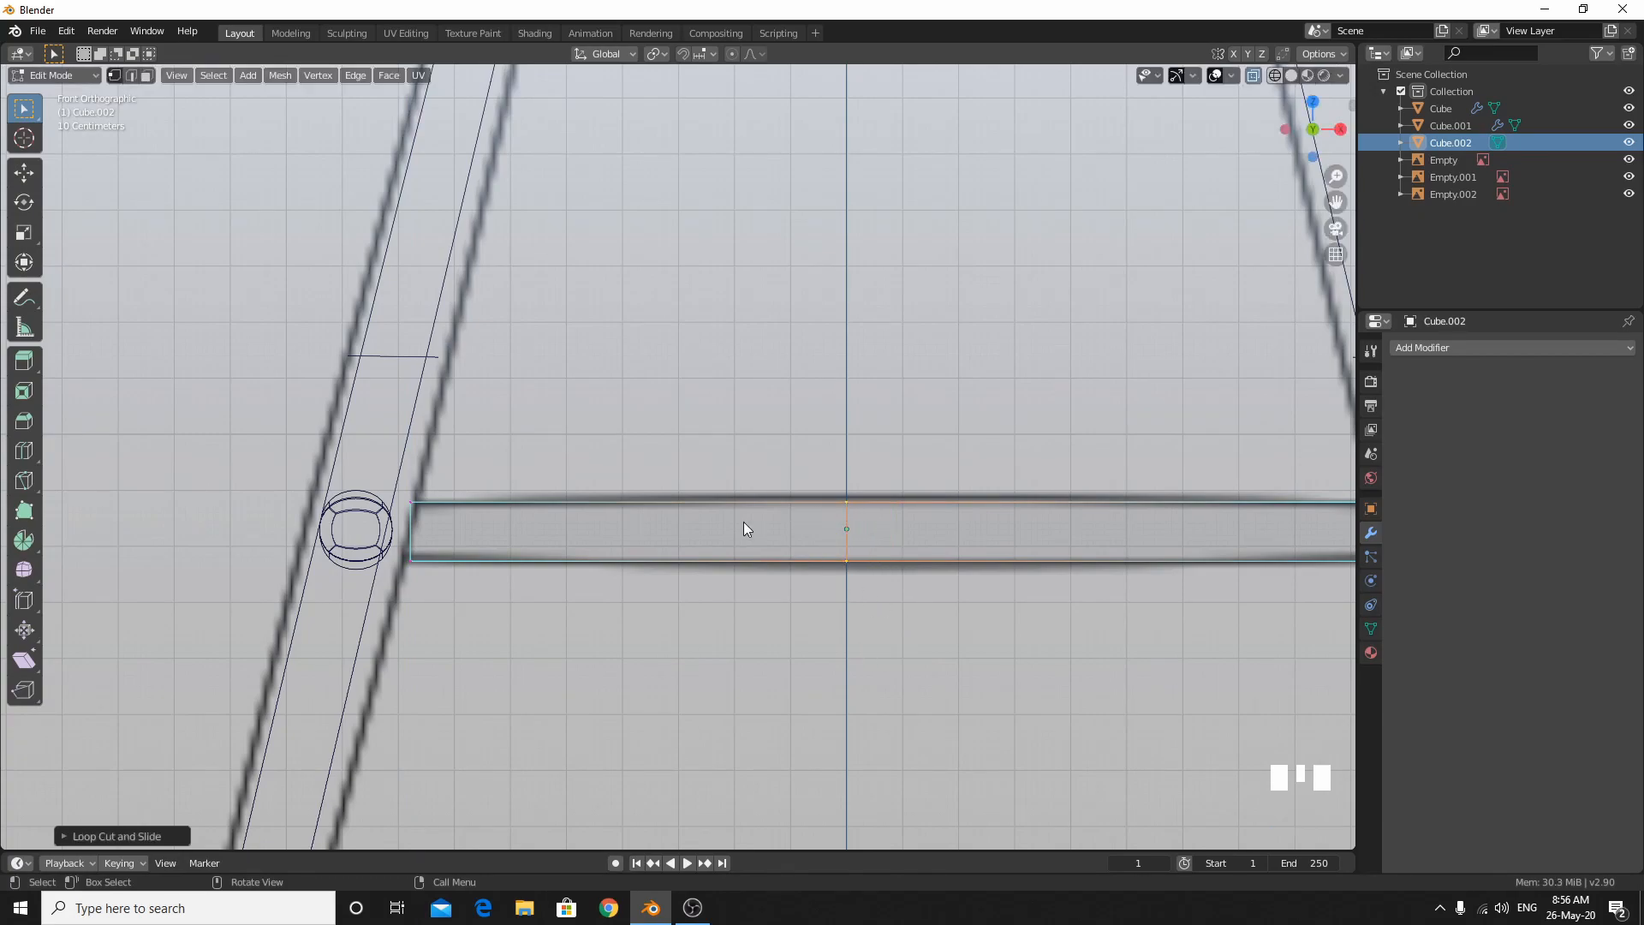
Raise the crossbar's upper middle point and lower its lower middle point along Z to match the bowed reference outline.
scroll(745, 526, up, 4)
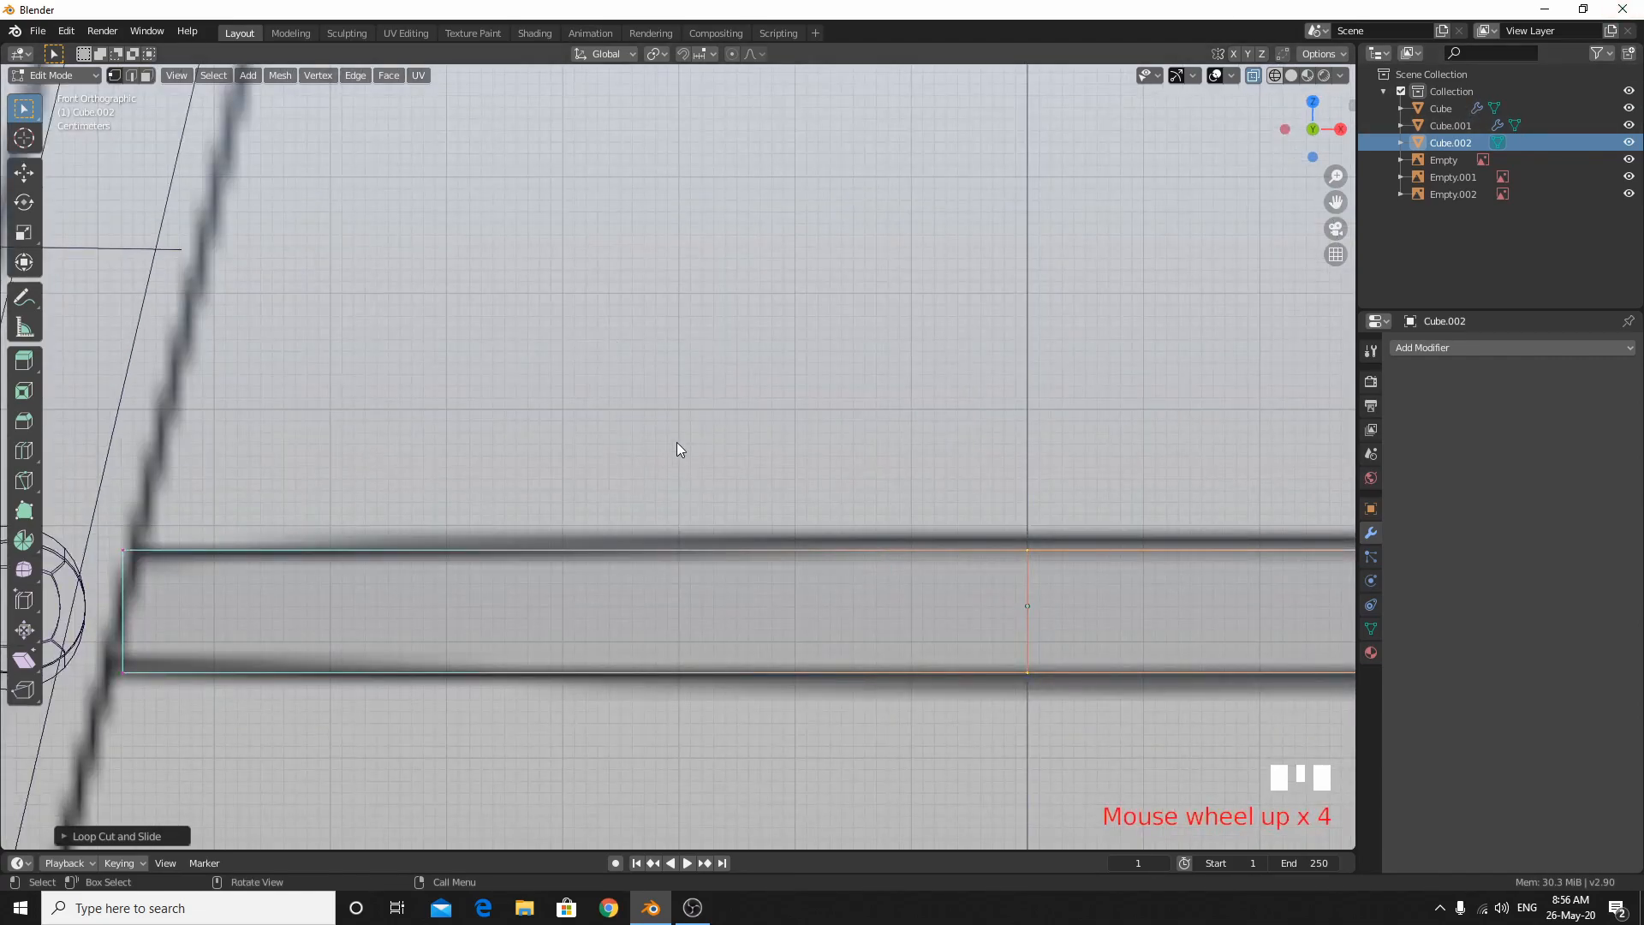
click(1149, 625)
key(g)
key(z)
click(1164, 597)
drag(1009, 586, 1153, 729)
key(g)
key(z)
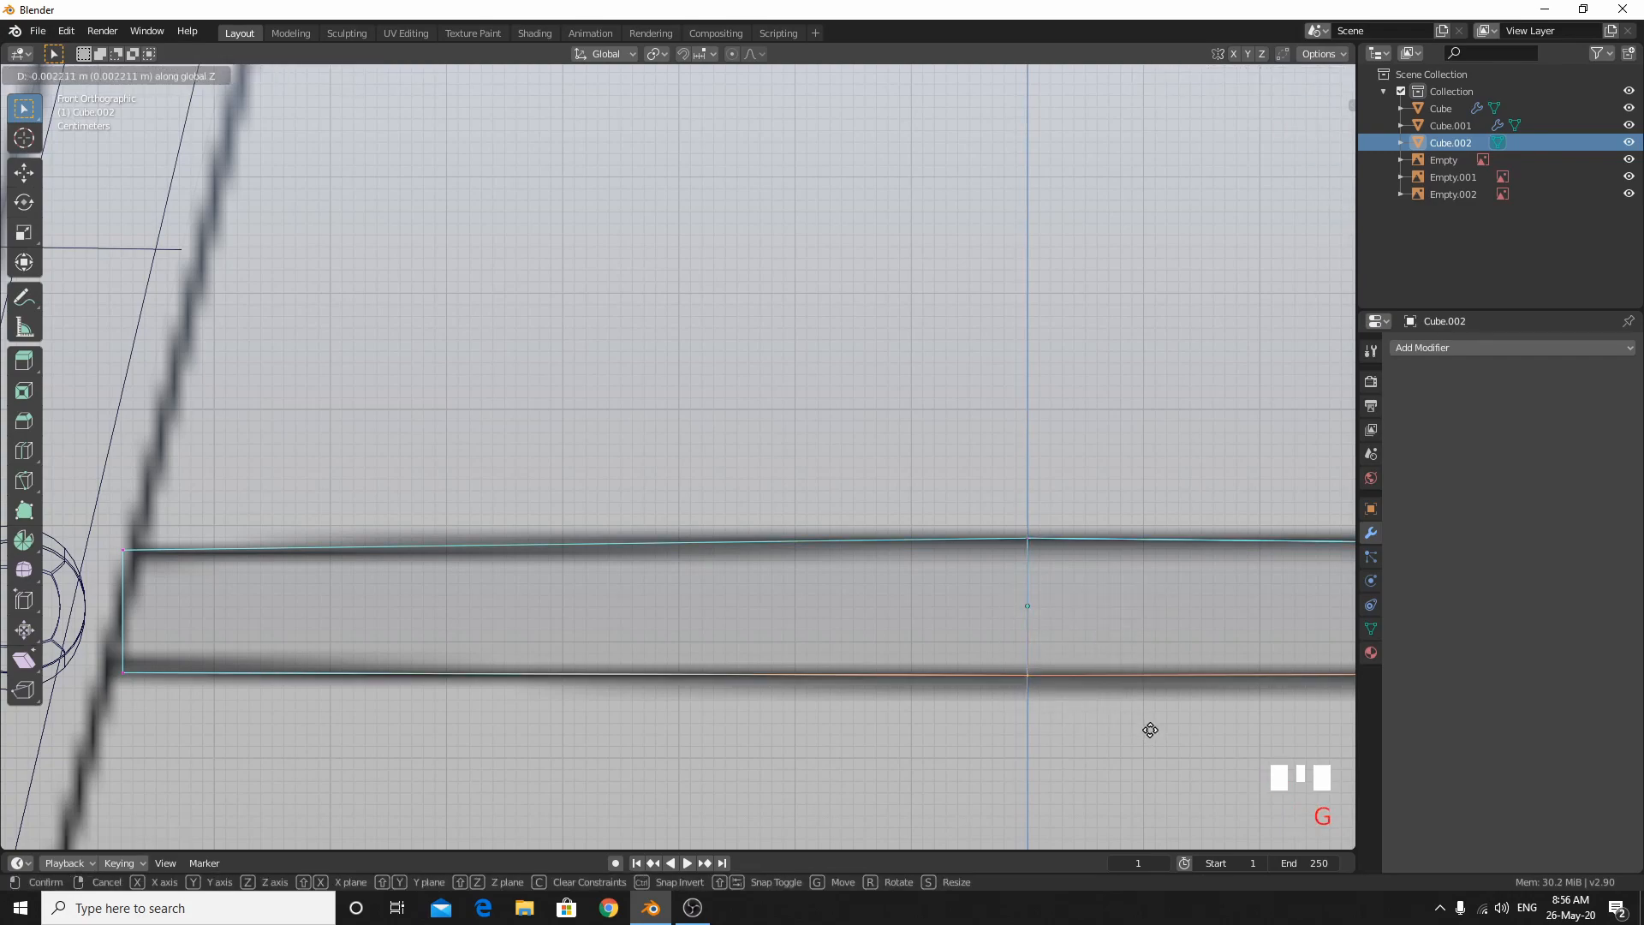
click(1151, 731)
Rotate the crossbar's right end face to match the slope of the right leg.
scroll(968, 623, down, 6)
scroll(988, 592, up, 5)
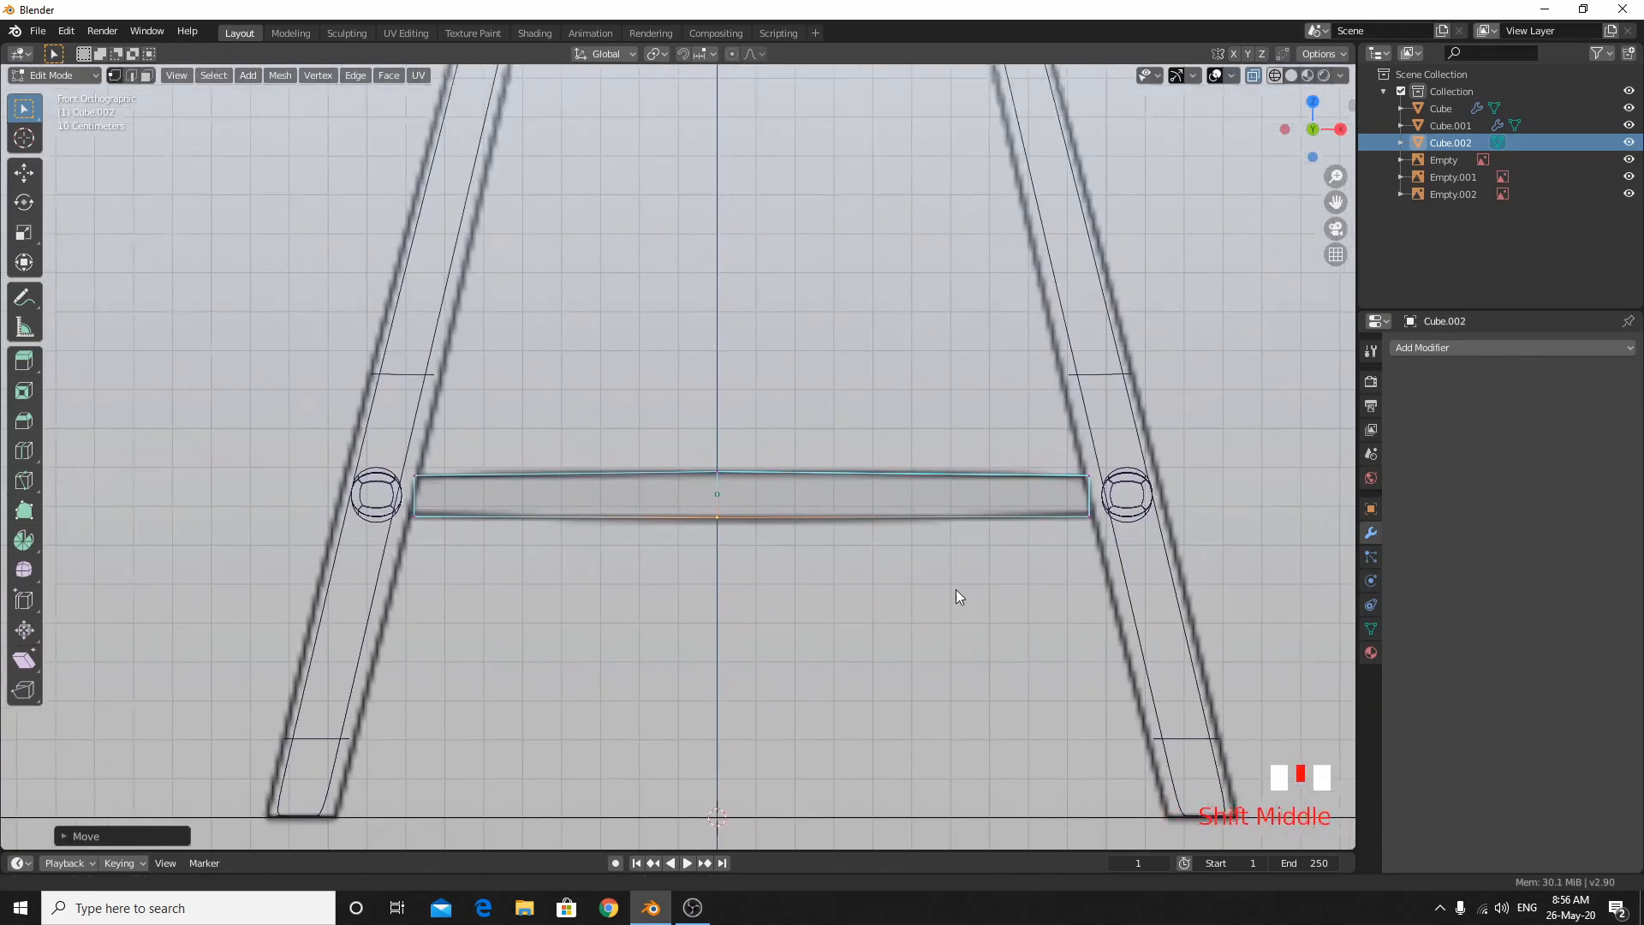
shift+middle_drag(1209, 562, 882, 539)
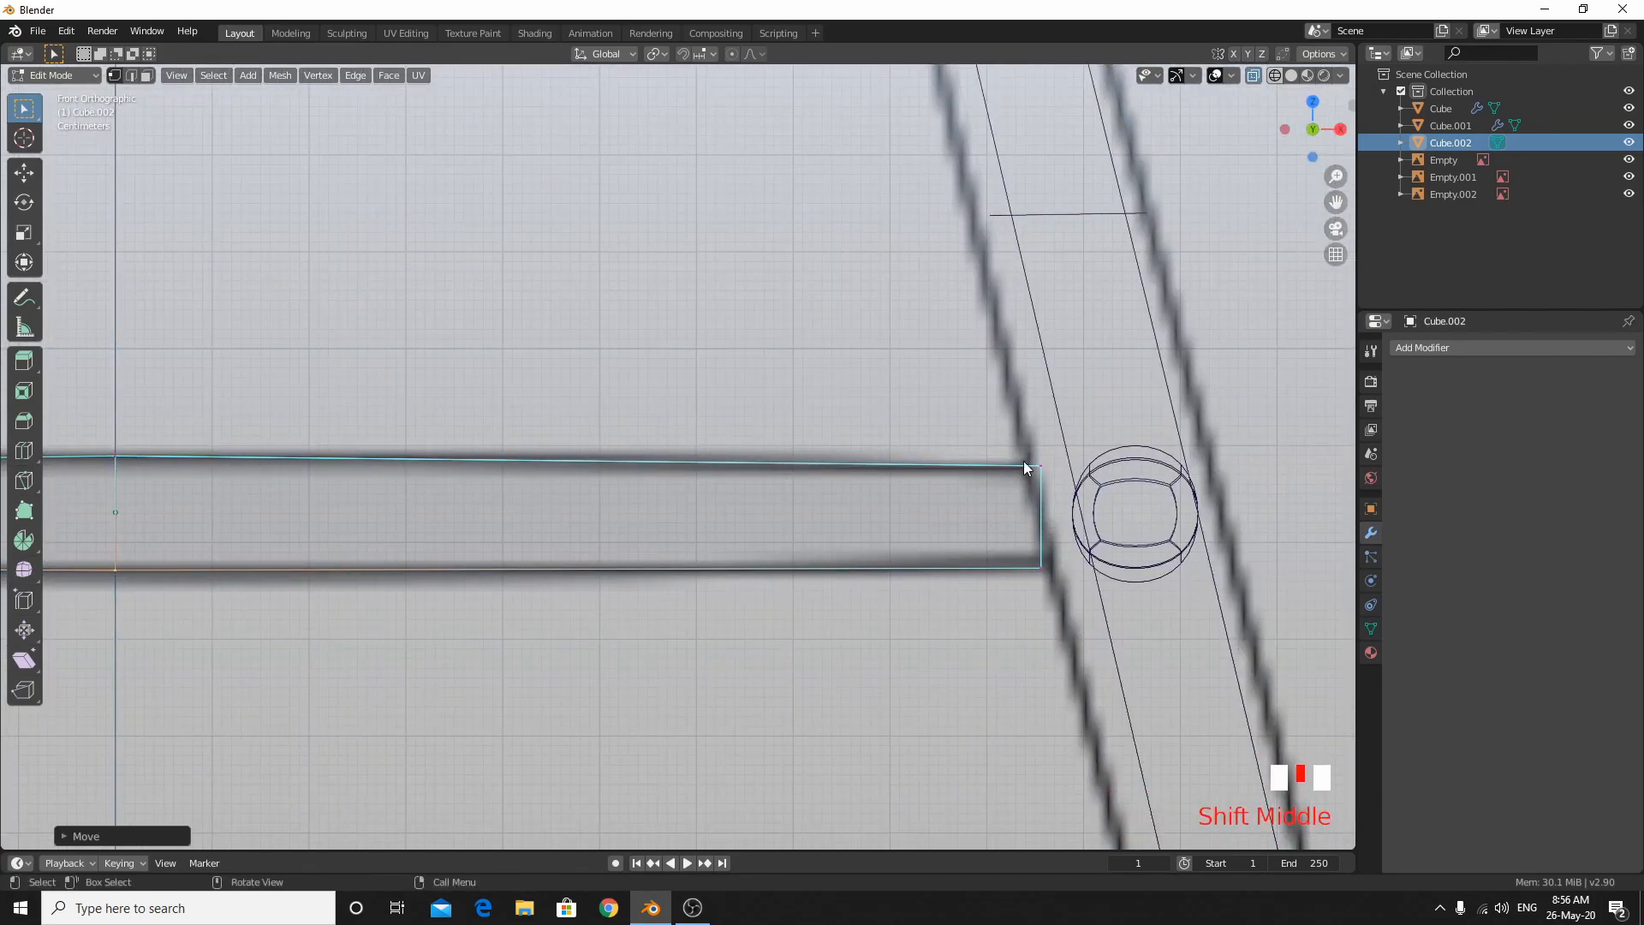
drag(948, 374, 1067, 607)
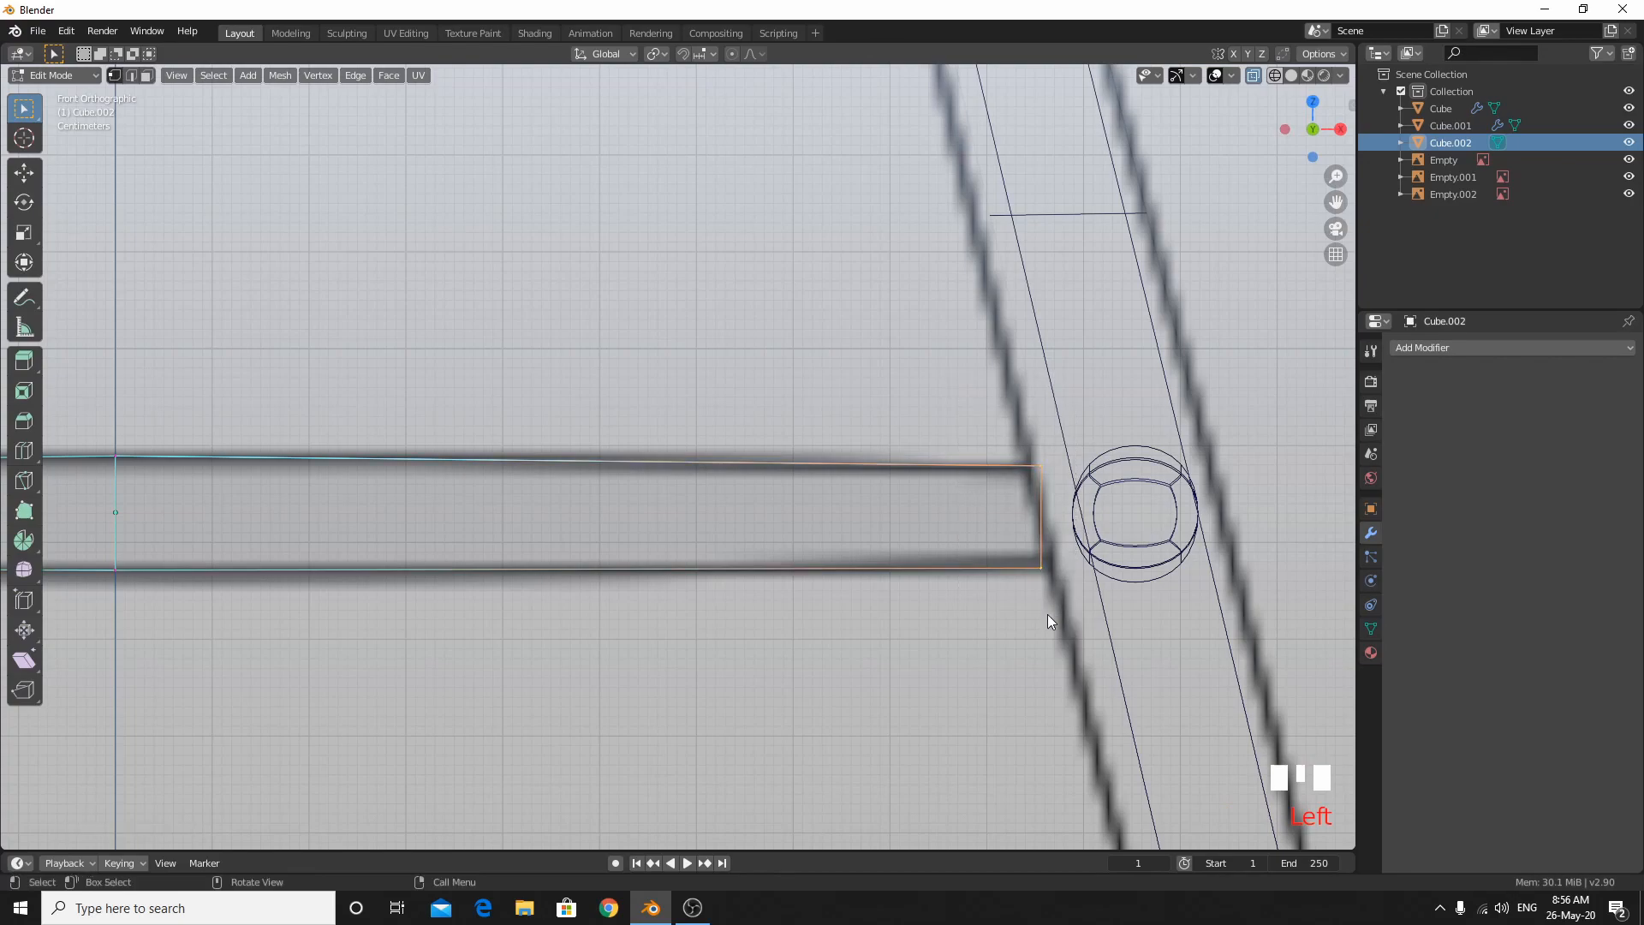
key(r)
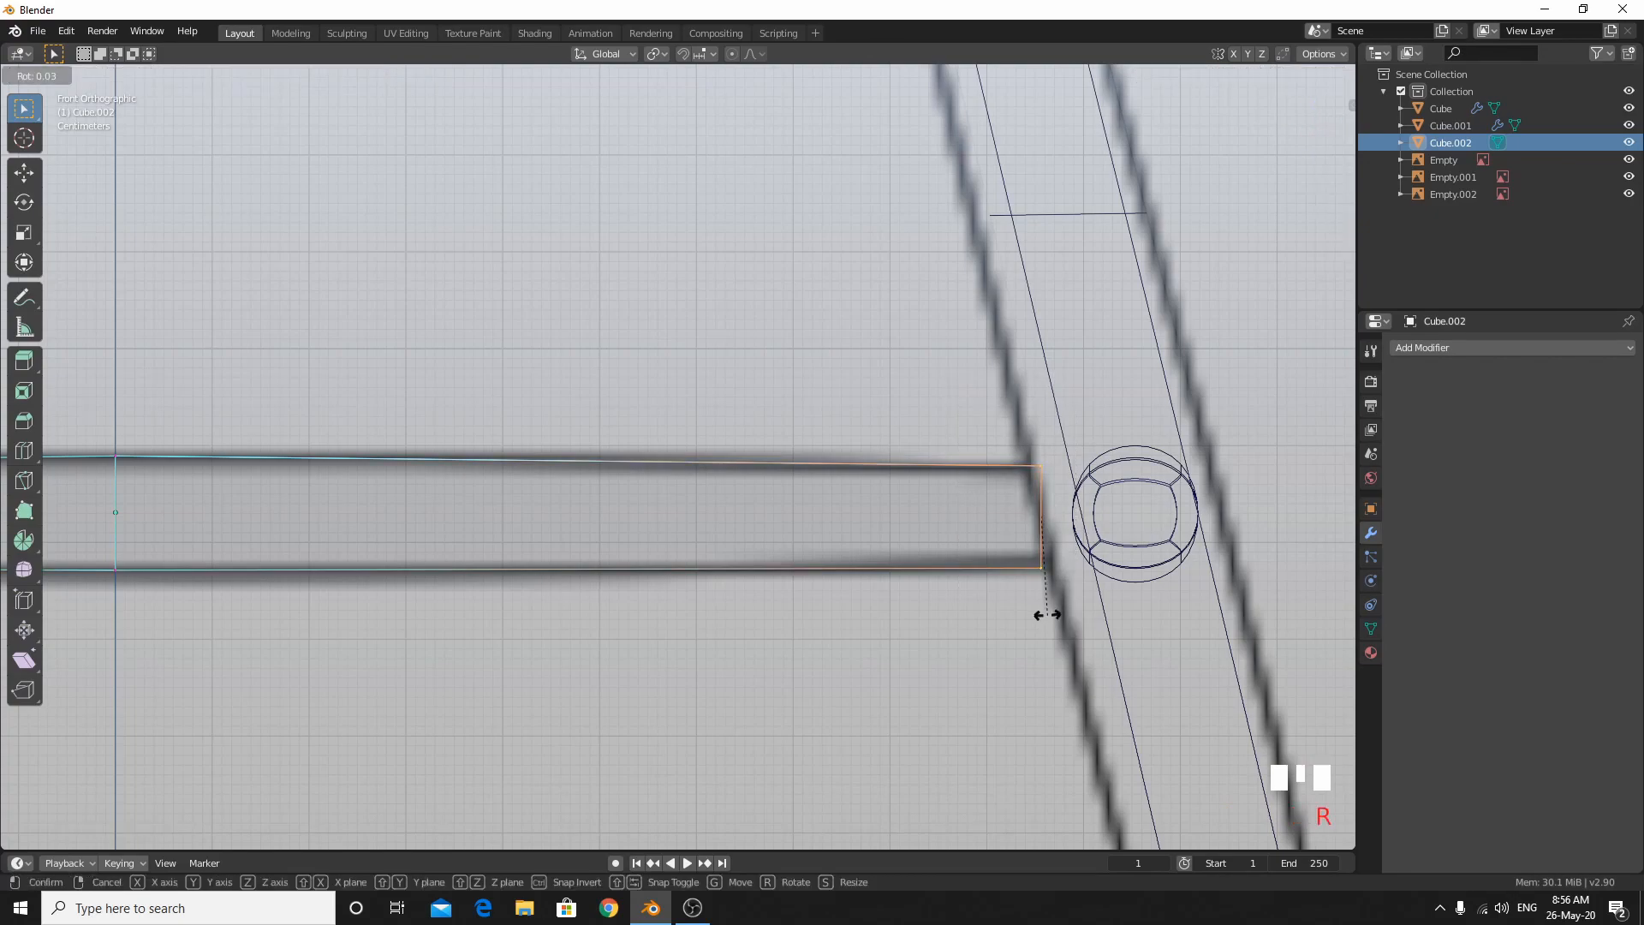
click(1071, 608)
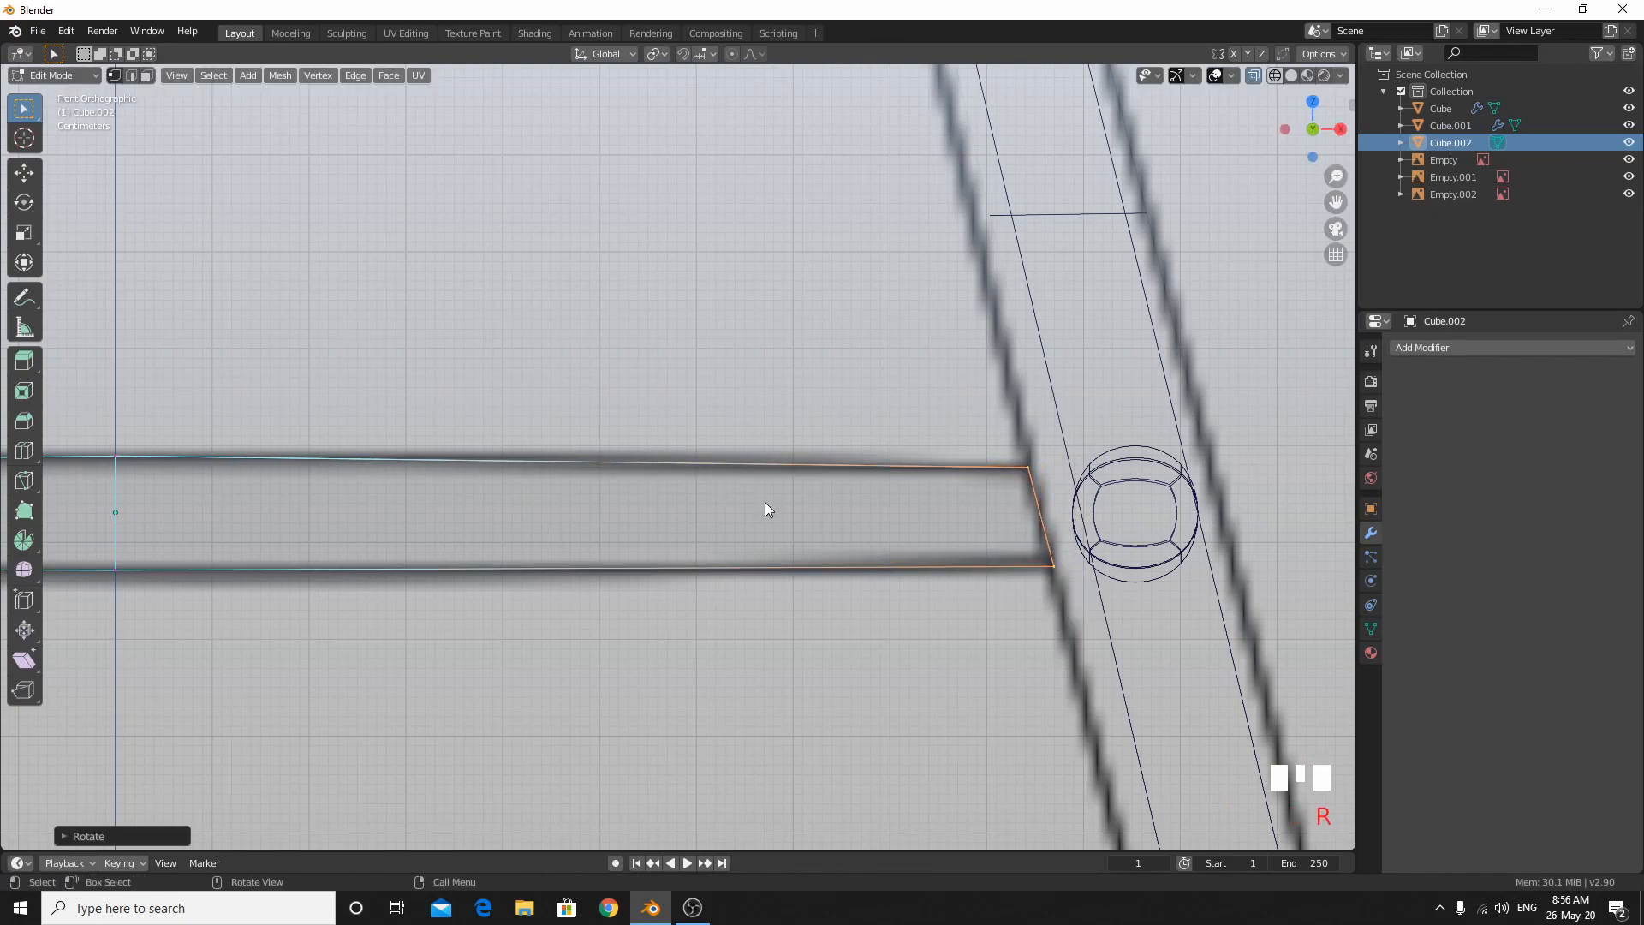
Rotate the crossbar's left end face to match the slope of the left leg, and leave Edit Mode.
scroll(766, 509, down, 6)
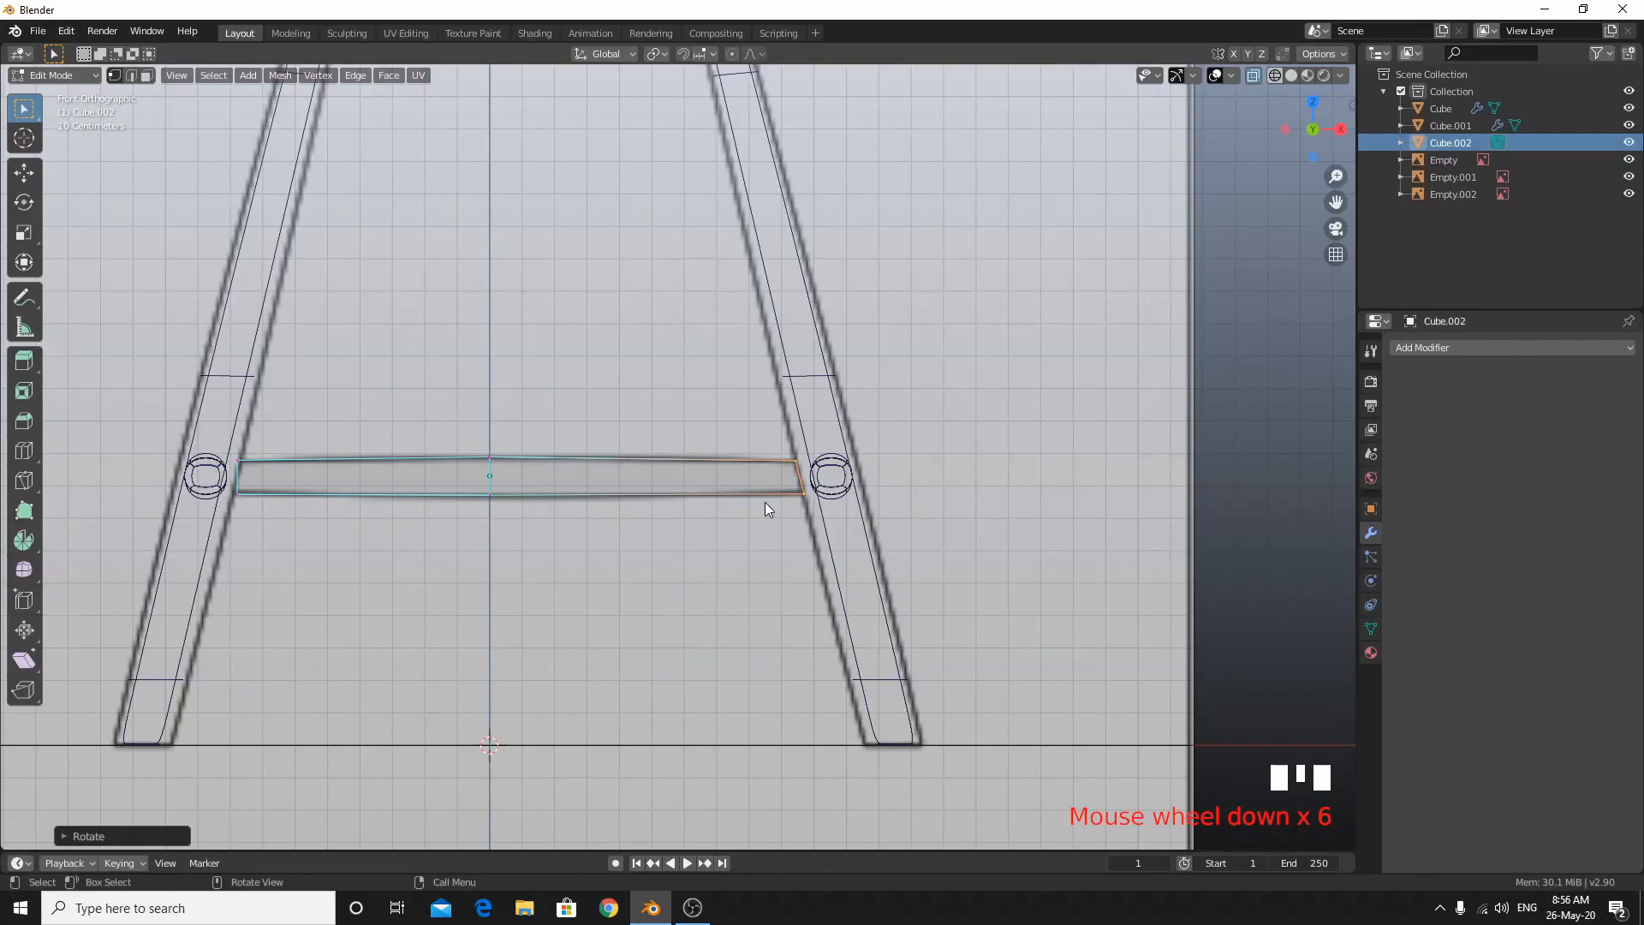
scroll(766, 507, up, 6)
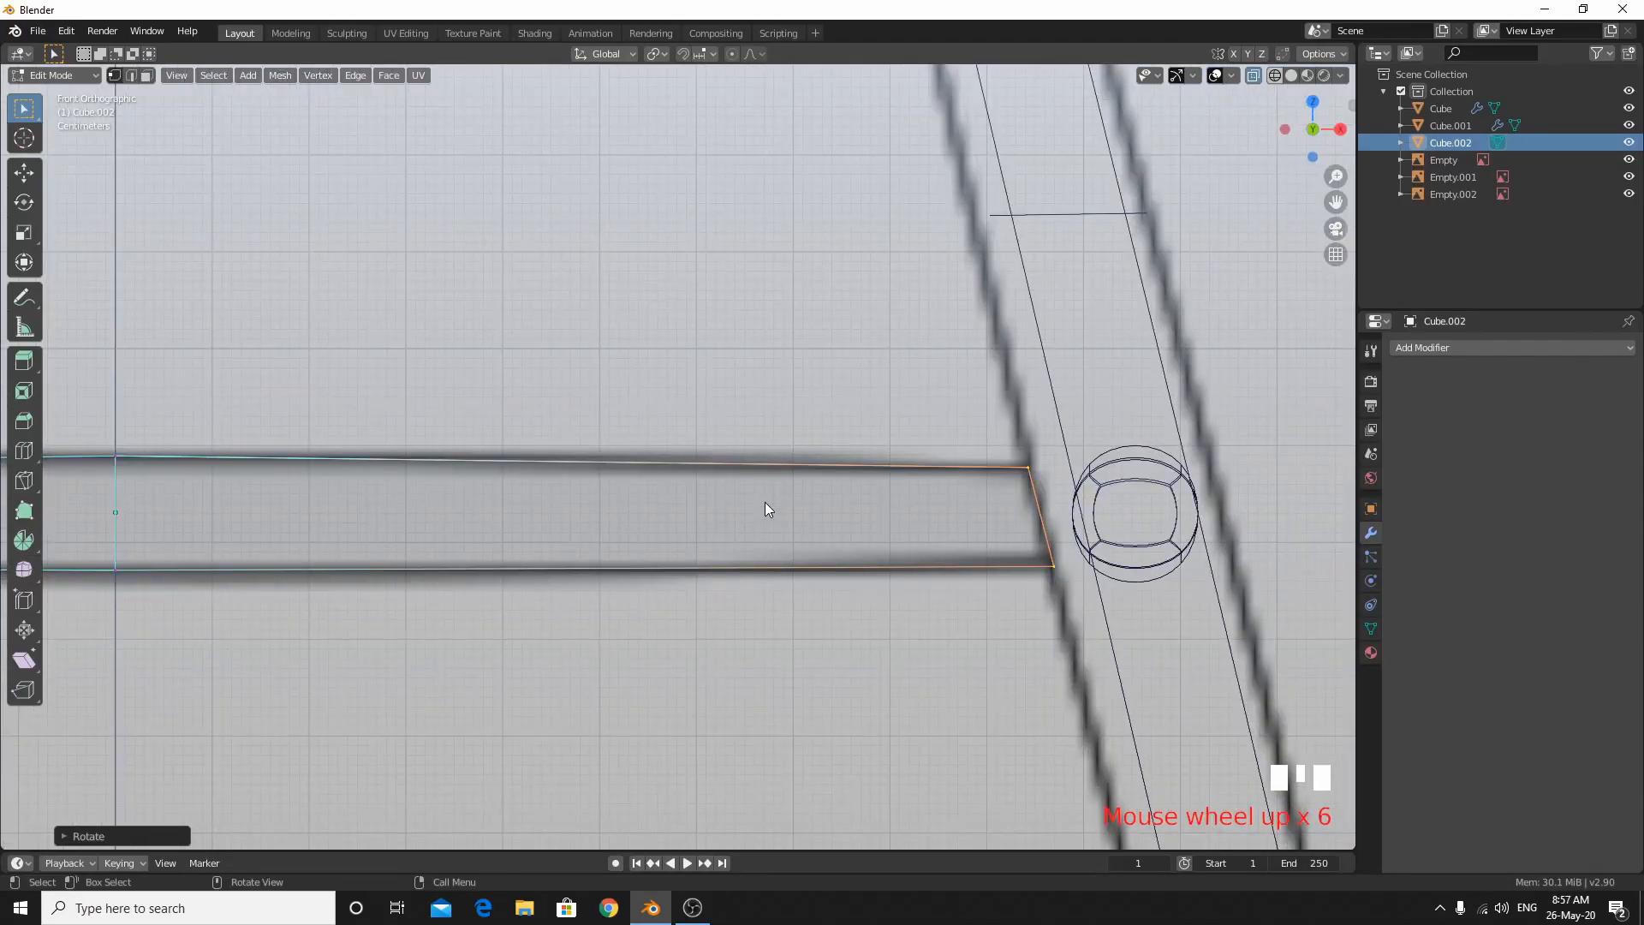
scroll(1121, 587, down, 5)
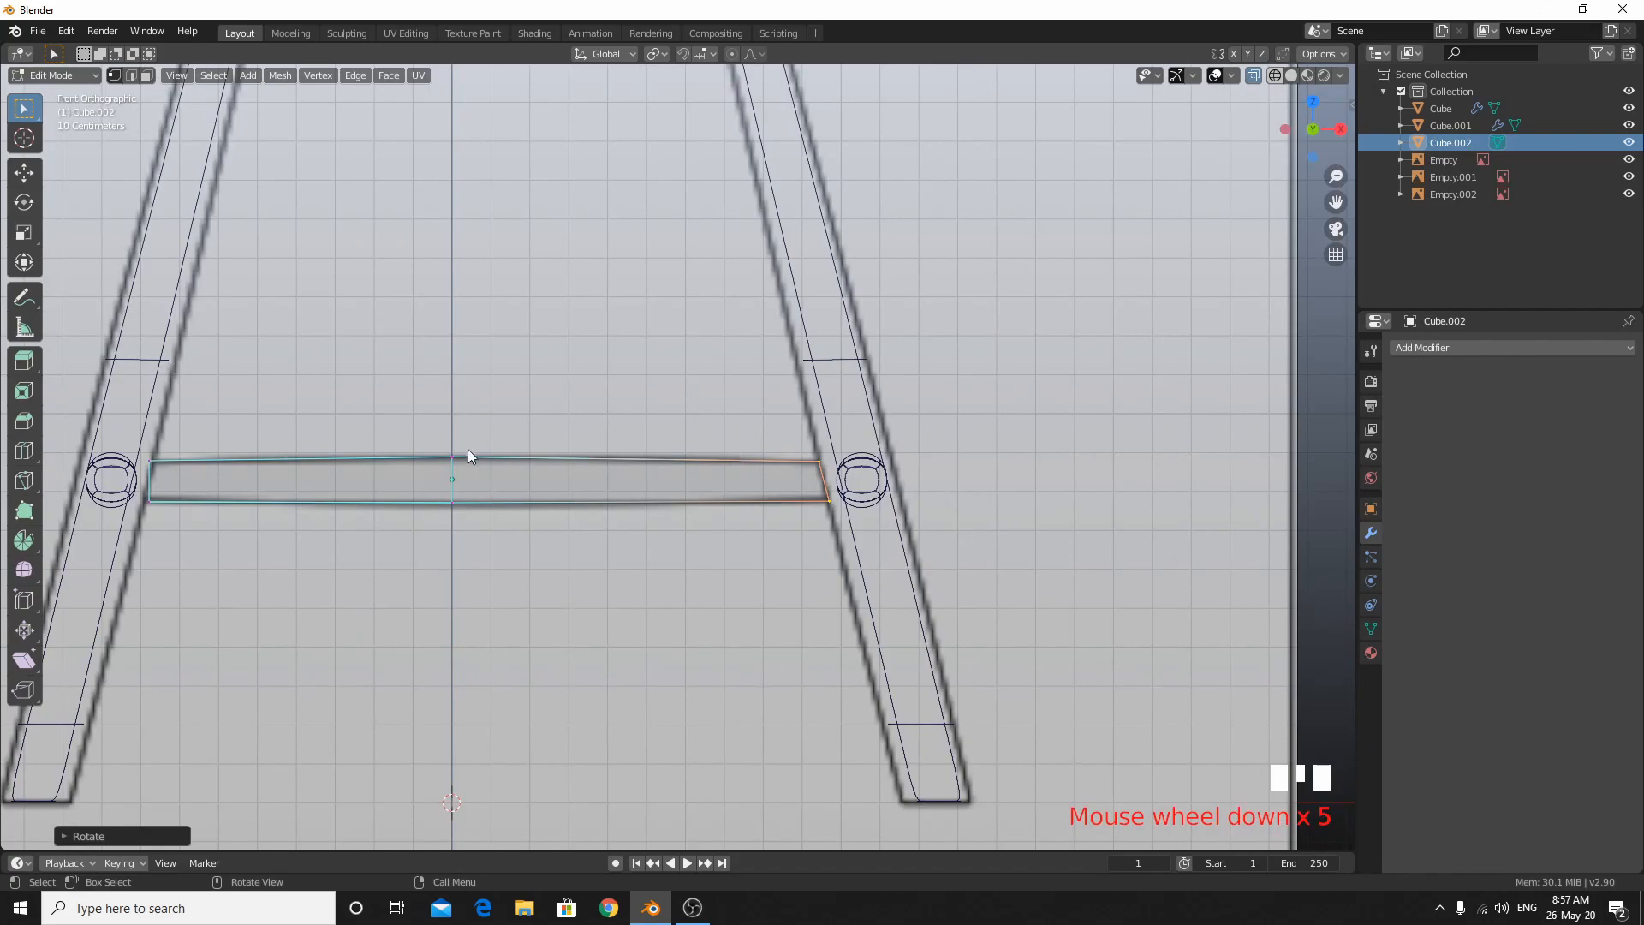
click(154, 481)
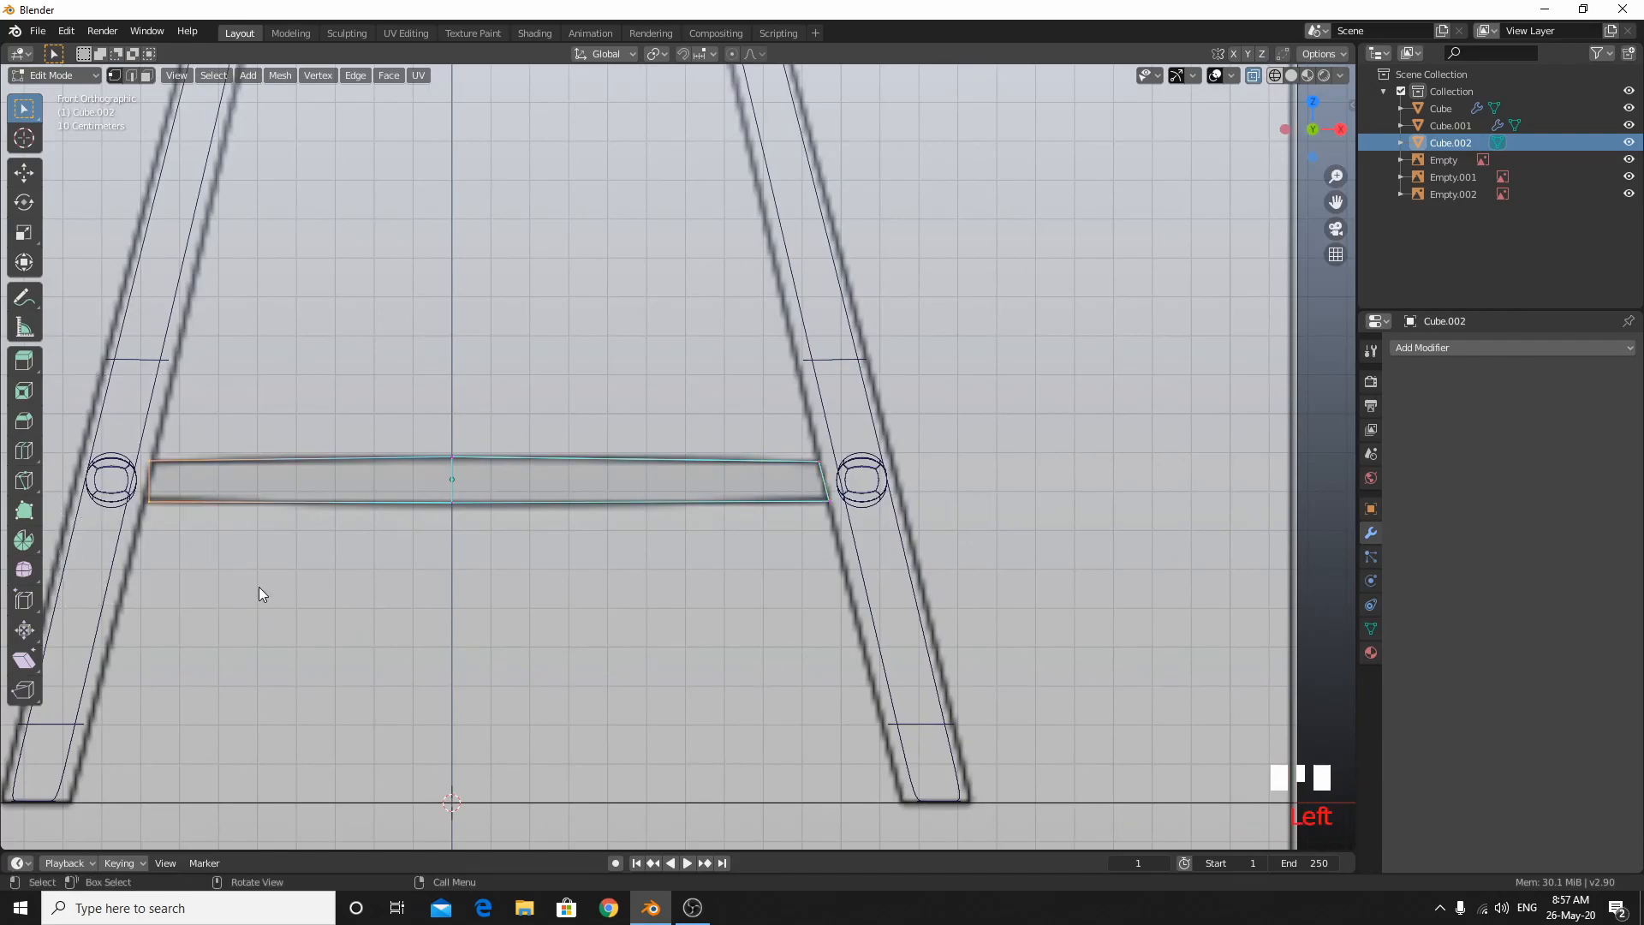
key(r)
click(202, 584)
key(Tab)
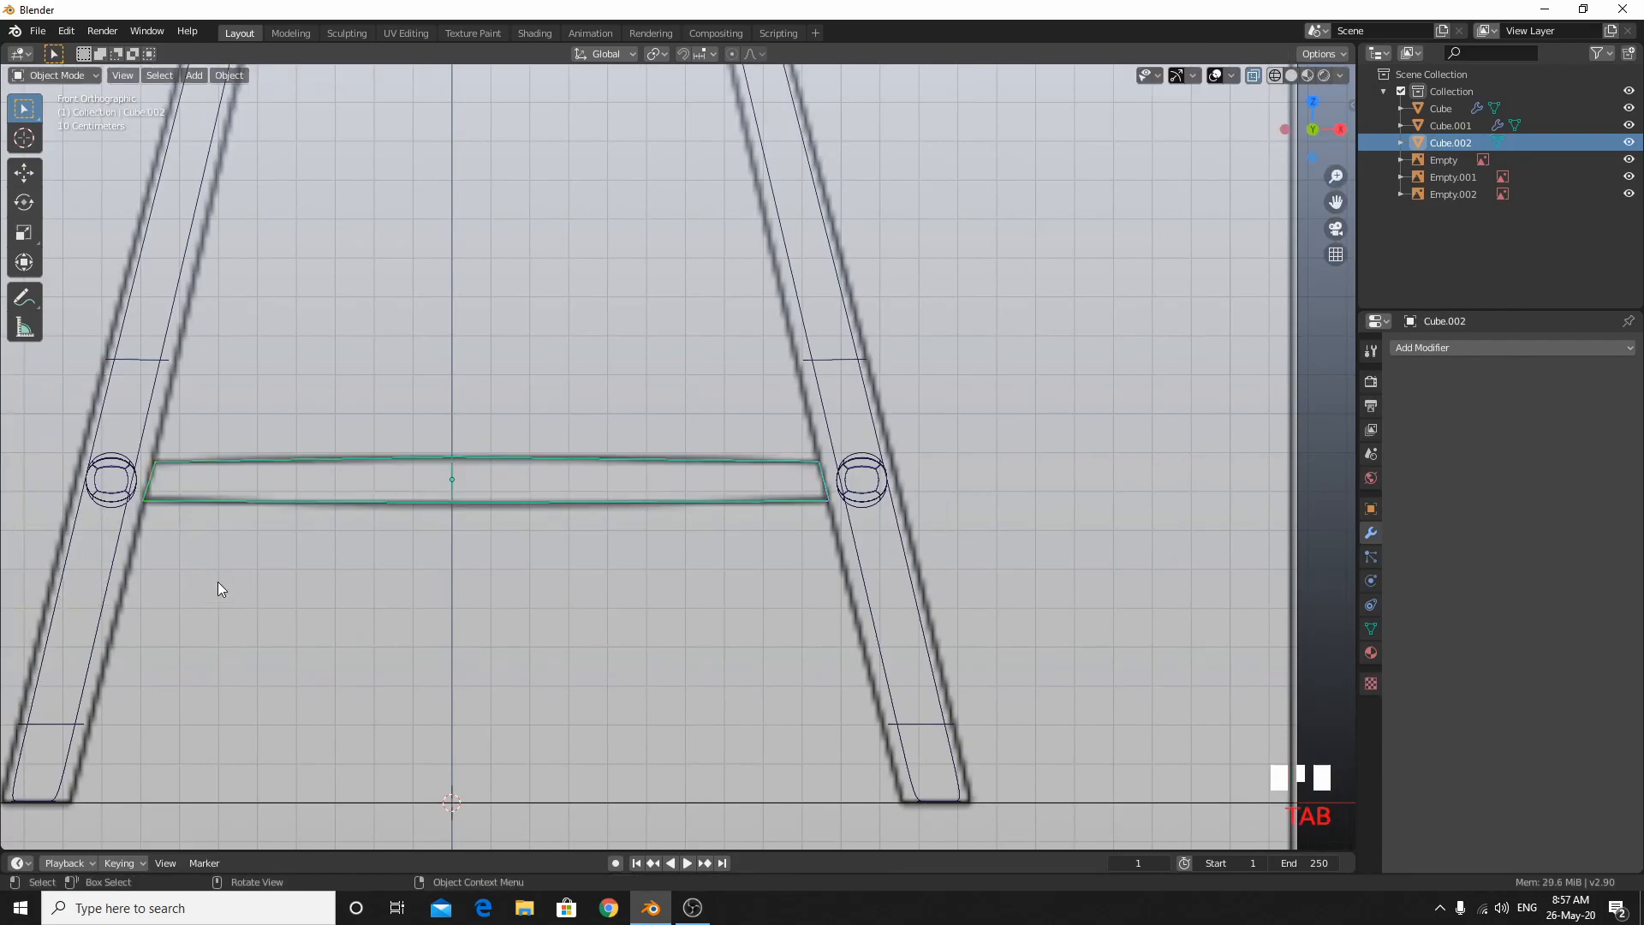
Check the crossbar's ends against the legs without X-ray, and try to rotate its right end again.
key(alt+z)
mouse_move(551, 458)
middle_down()
mouse_move(594, 634)
mouse_move(608, 587)
mouse_move(567, 460)
middle_up()
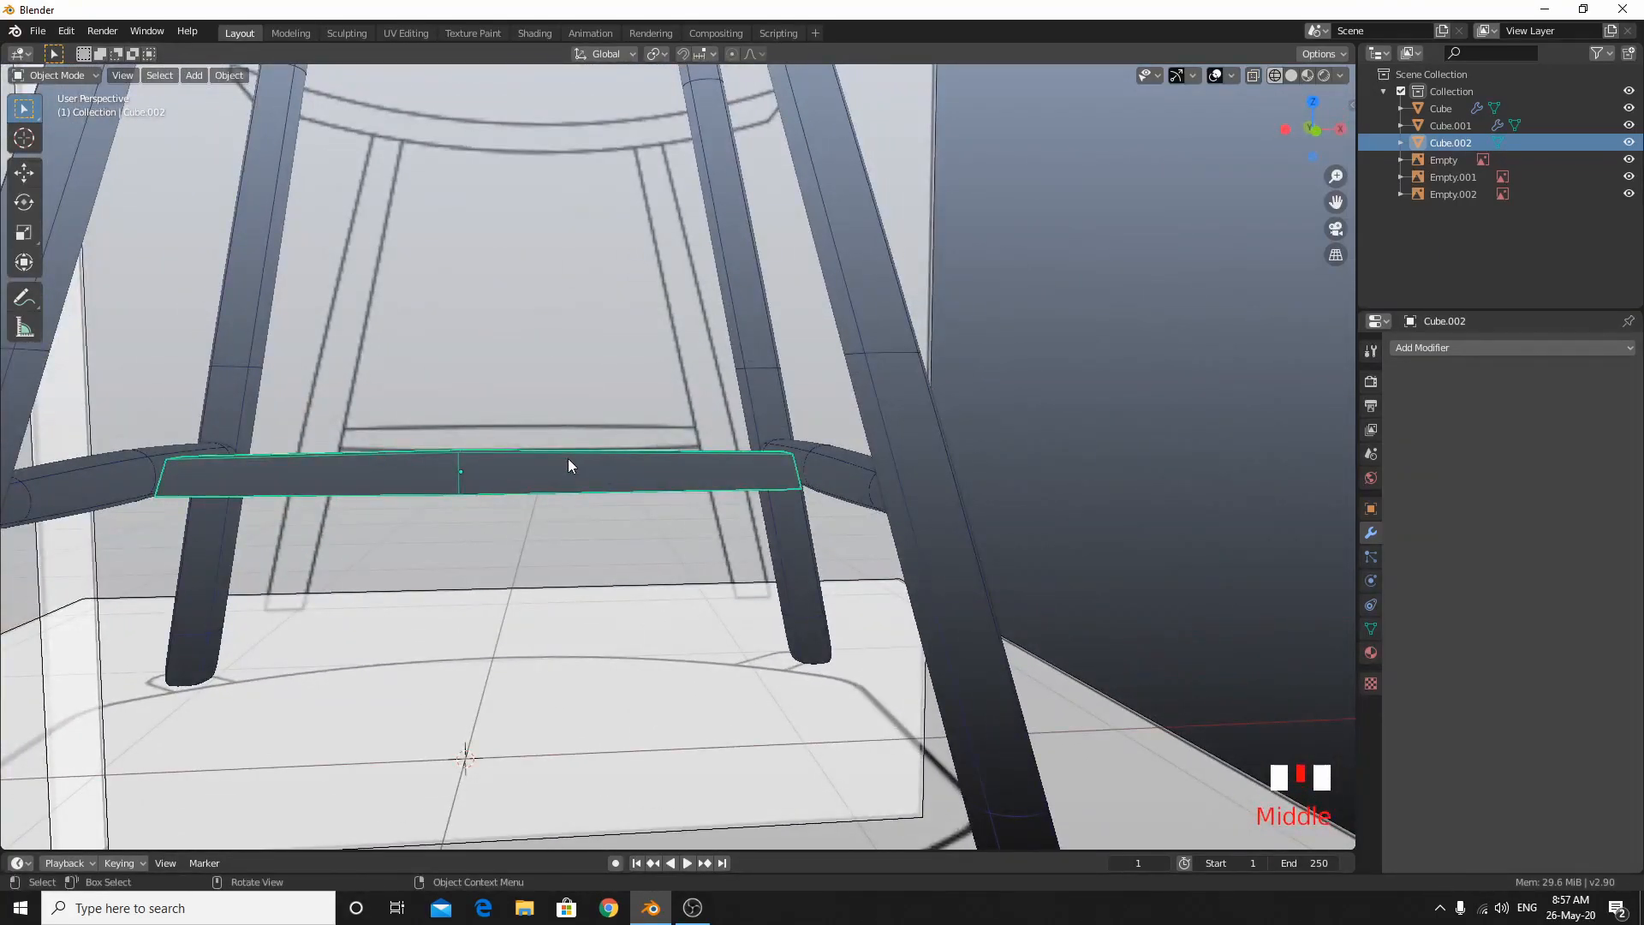
key(Tab)
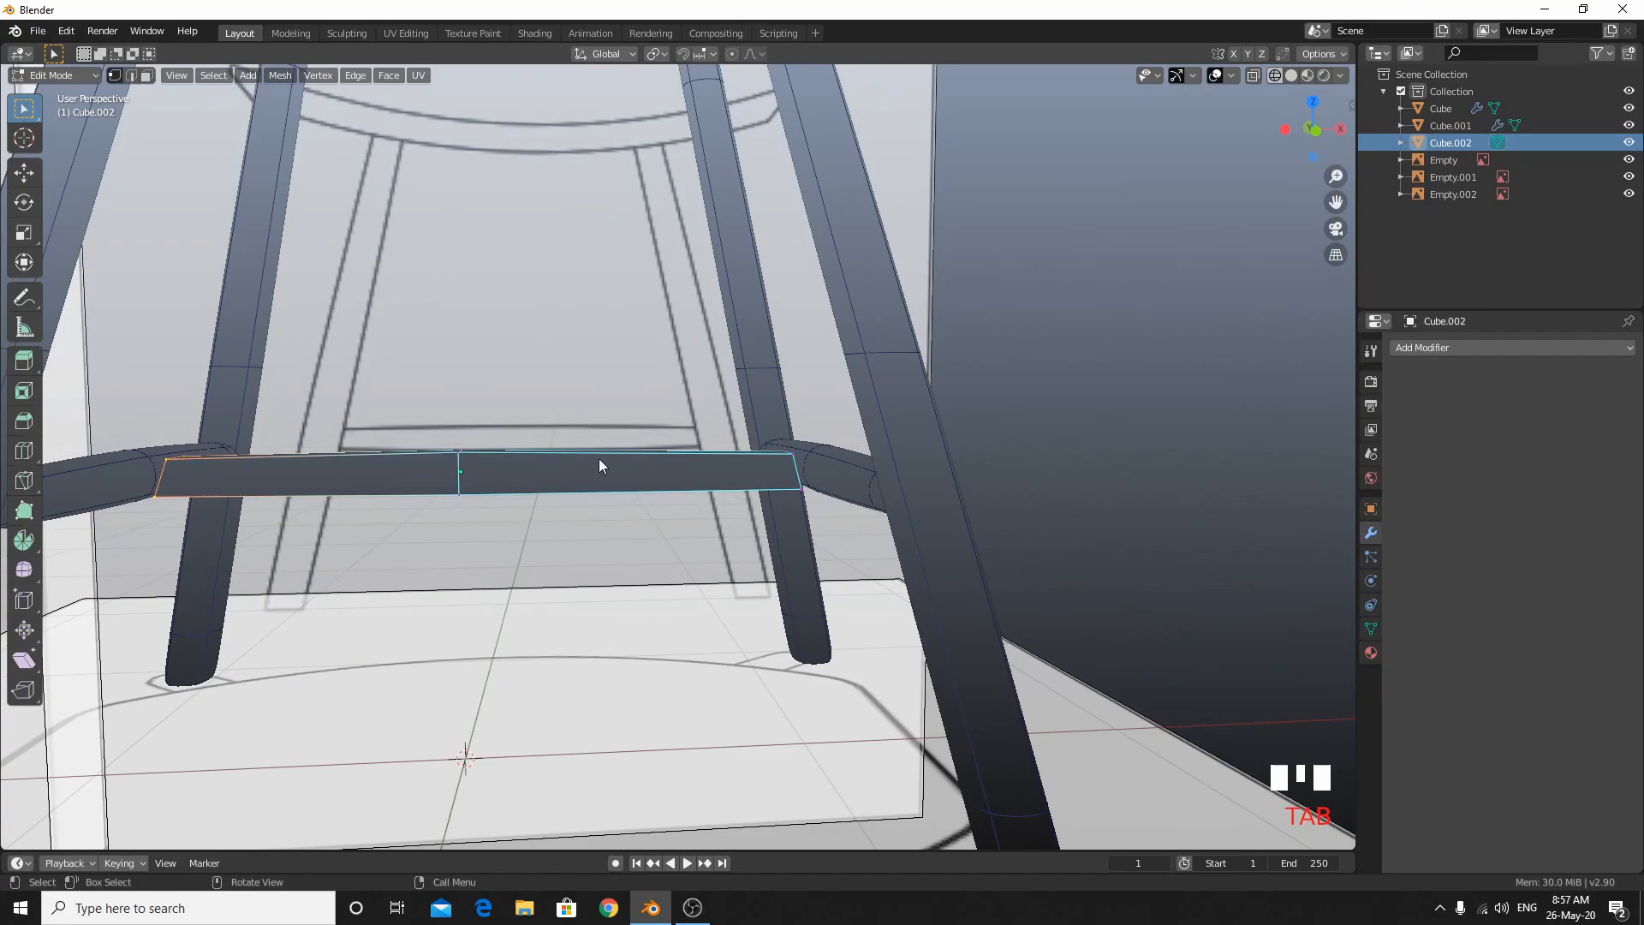
key(KP_1)
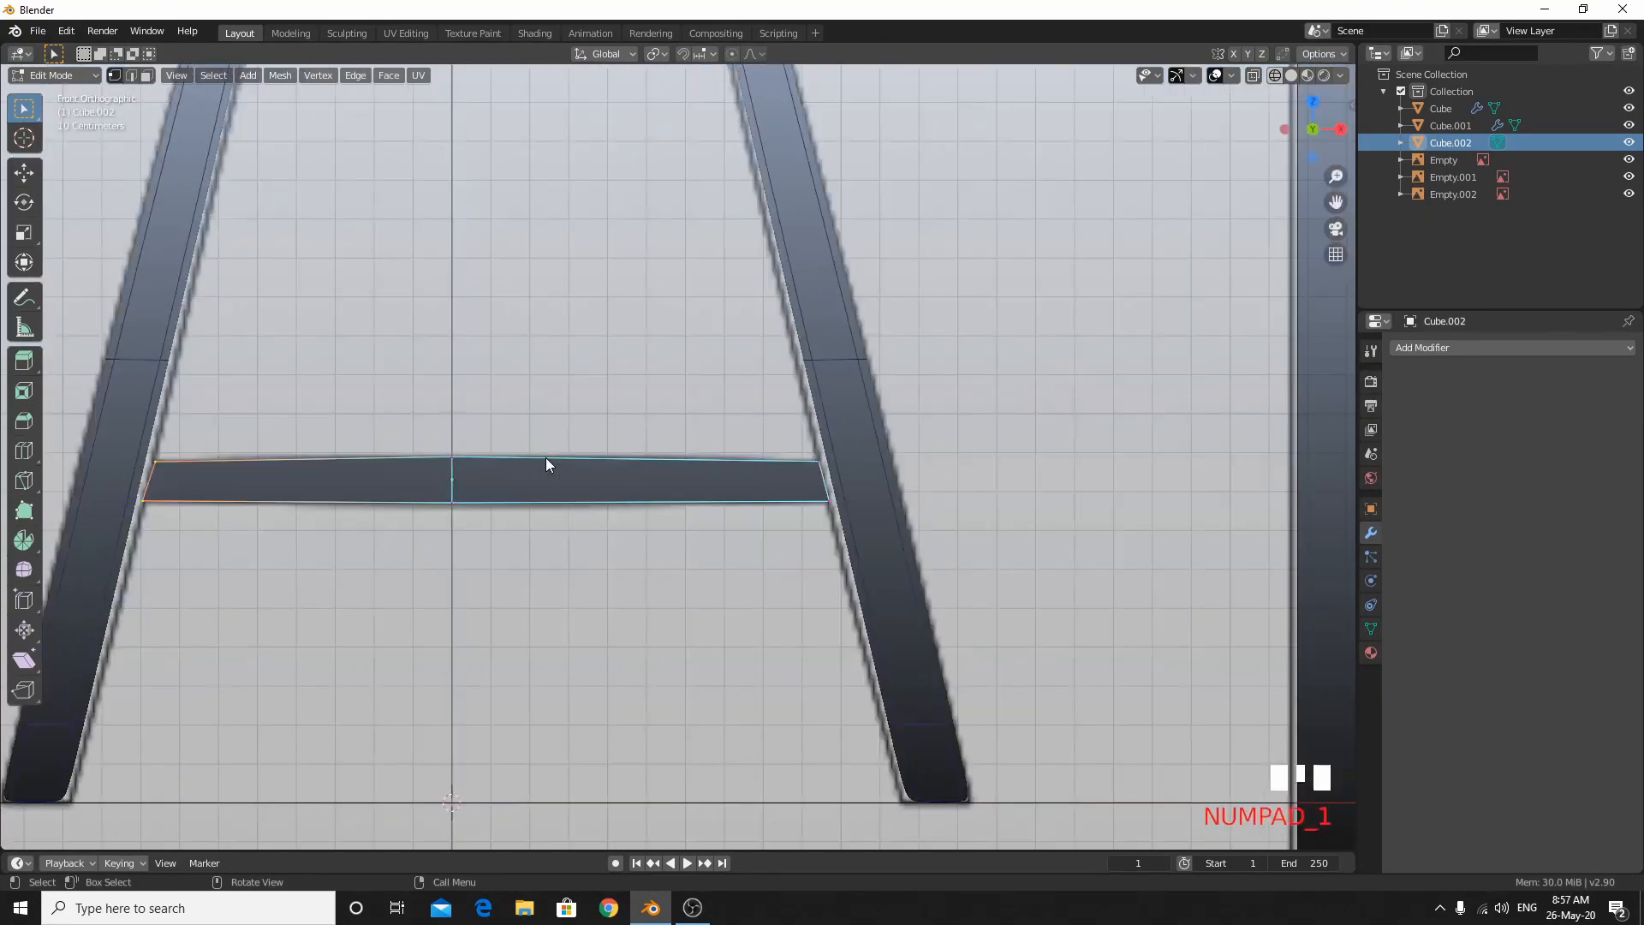
key(Tab)
key(Tab)
key(alt+z)
drag(666, 385, 893, 580)
key(r)
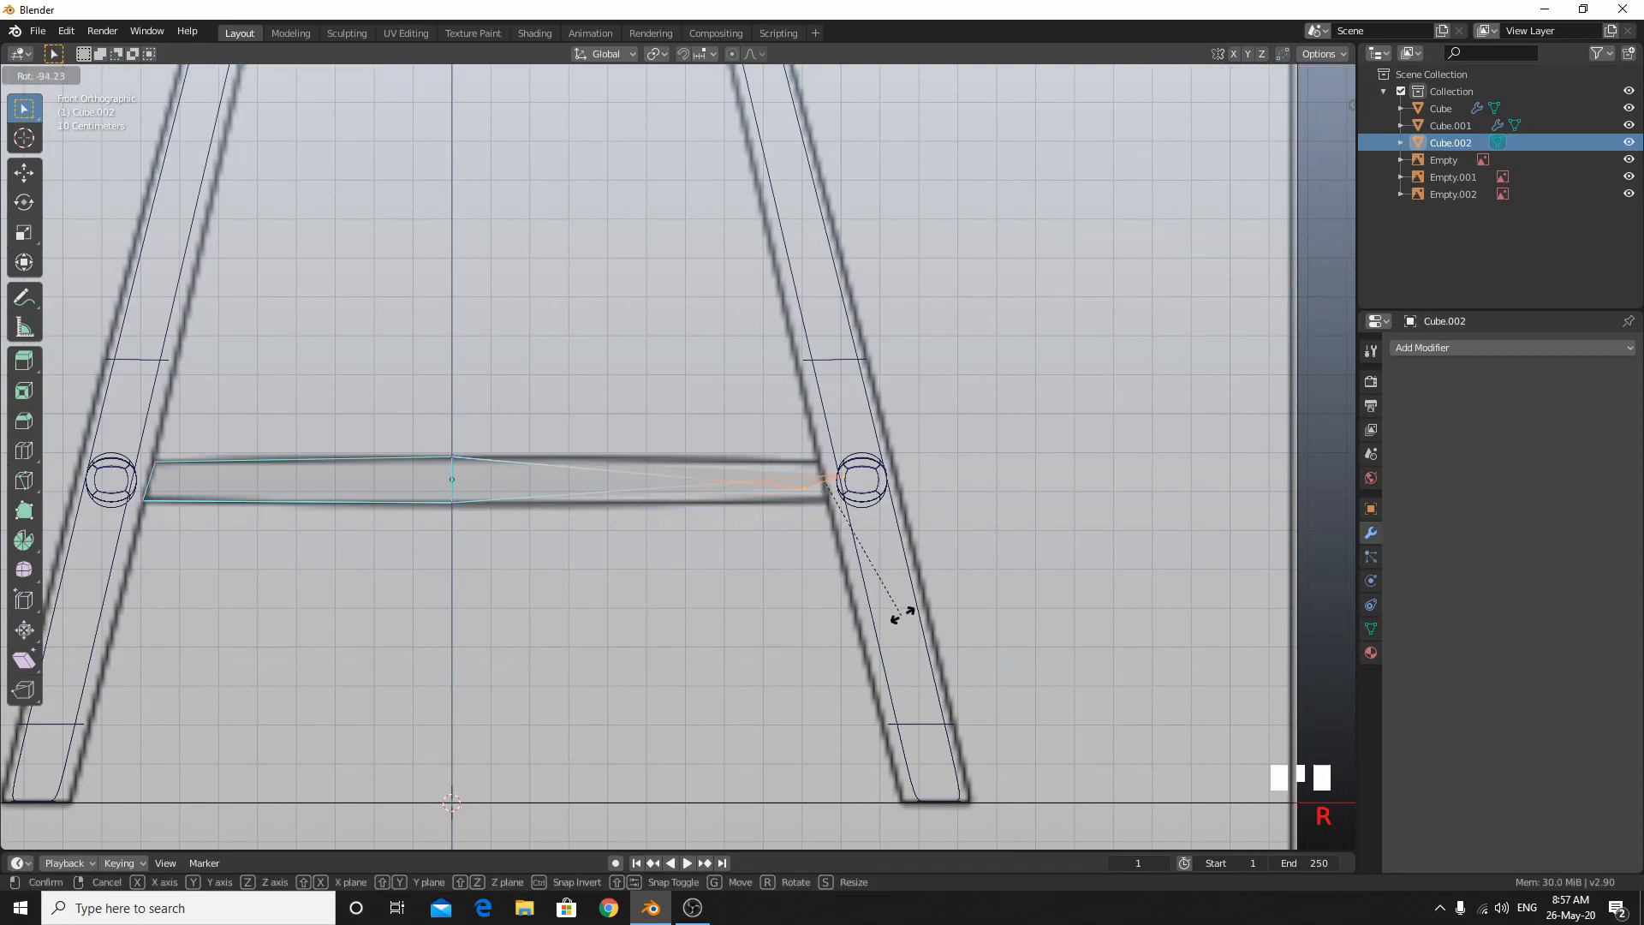
right_click(540, 282)
Undo the rotations of both crossbar ends.
key(ctrl+z)
key(ctrl+z)
key(ctrl+z)
key(ctrl+z)
key(ctrl+z)
key(ctrl+z)
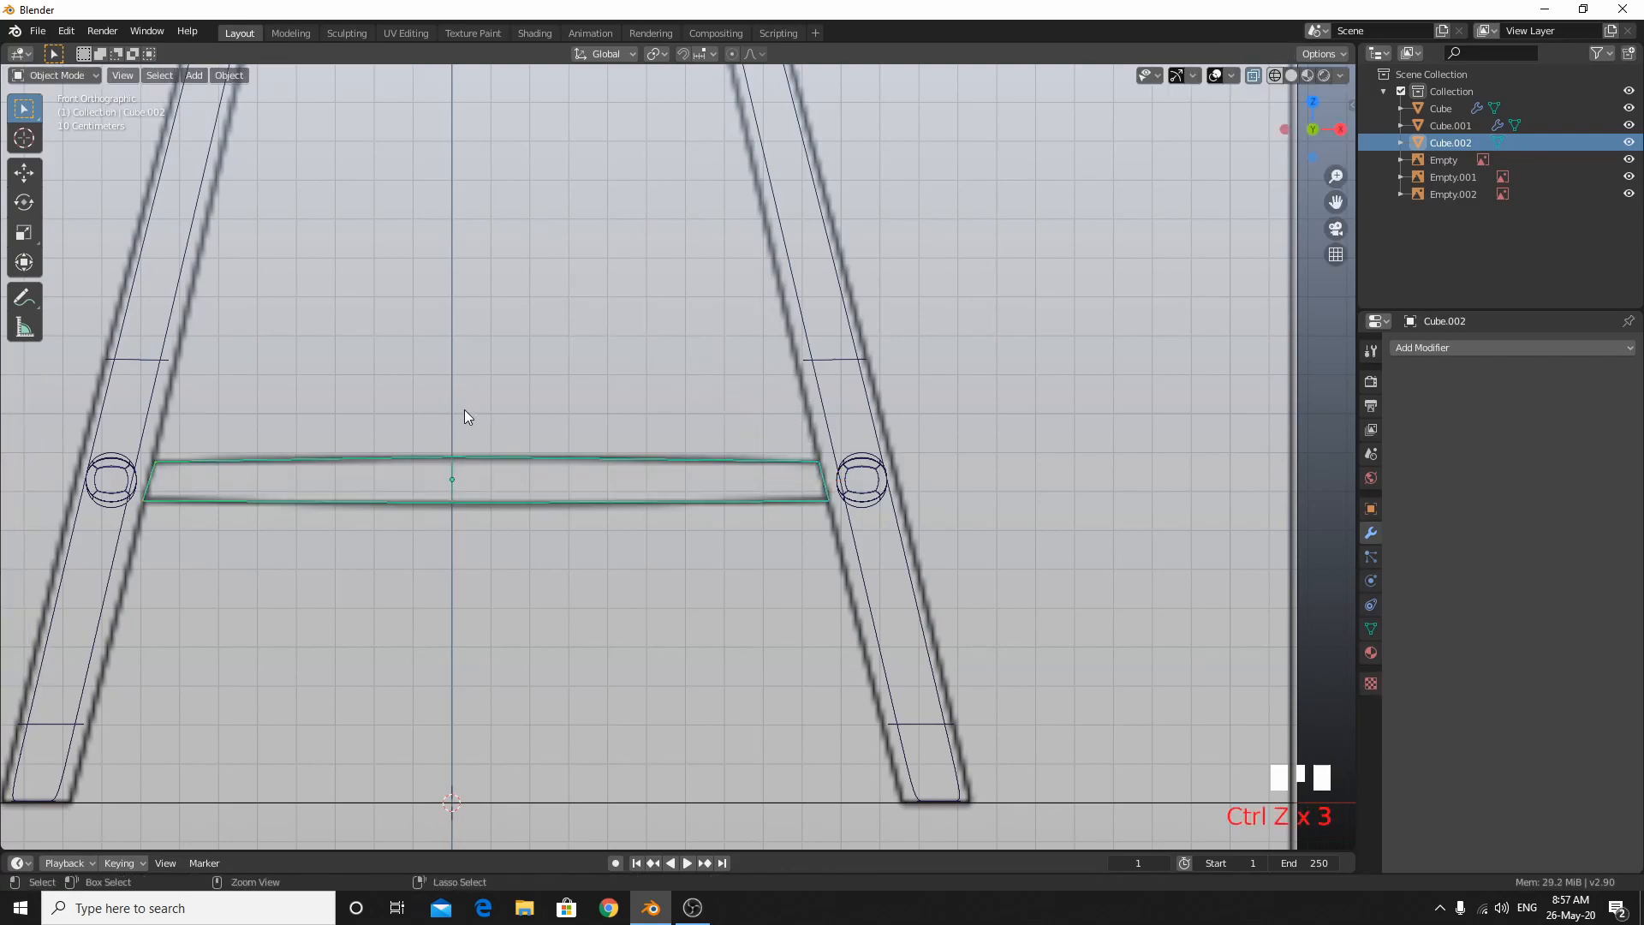
key(ctrl+z)
key(ctrl+z)
key(ctrl+z)
key(ctrl+z)
key(ctrl+z)
key(ctrl+z)
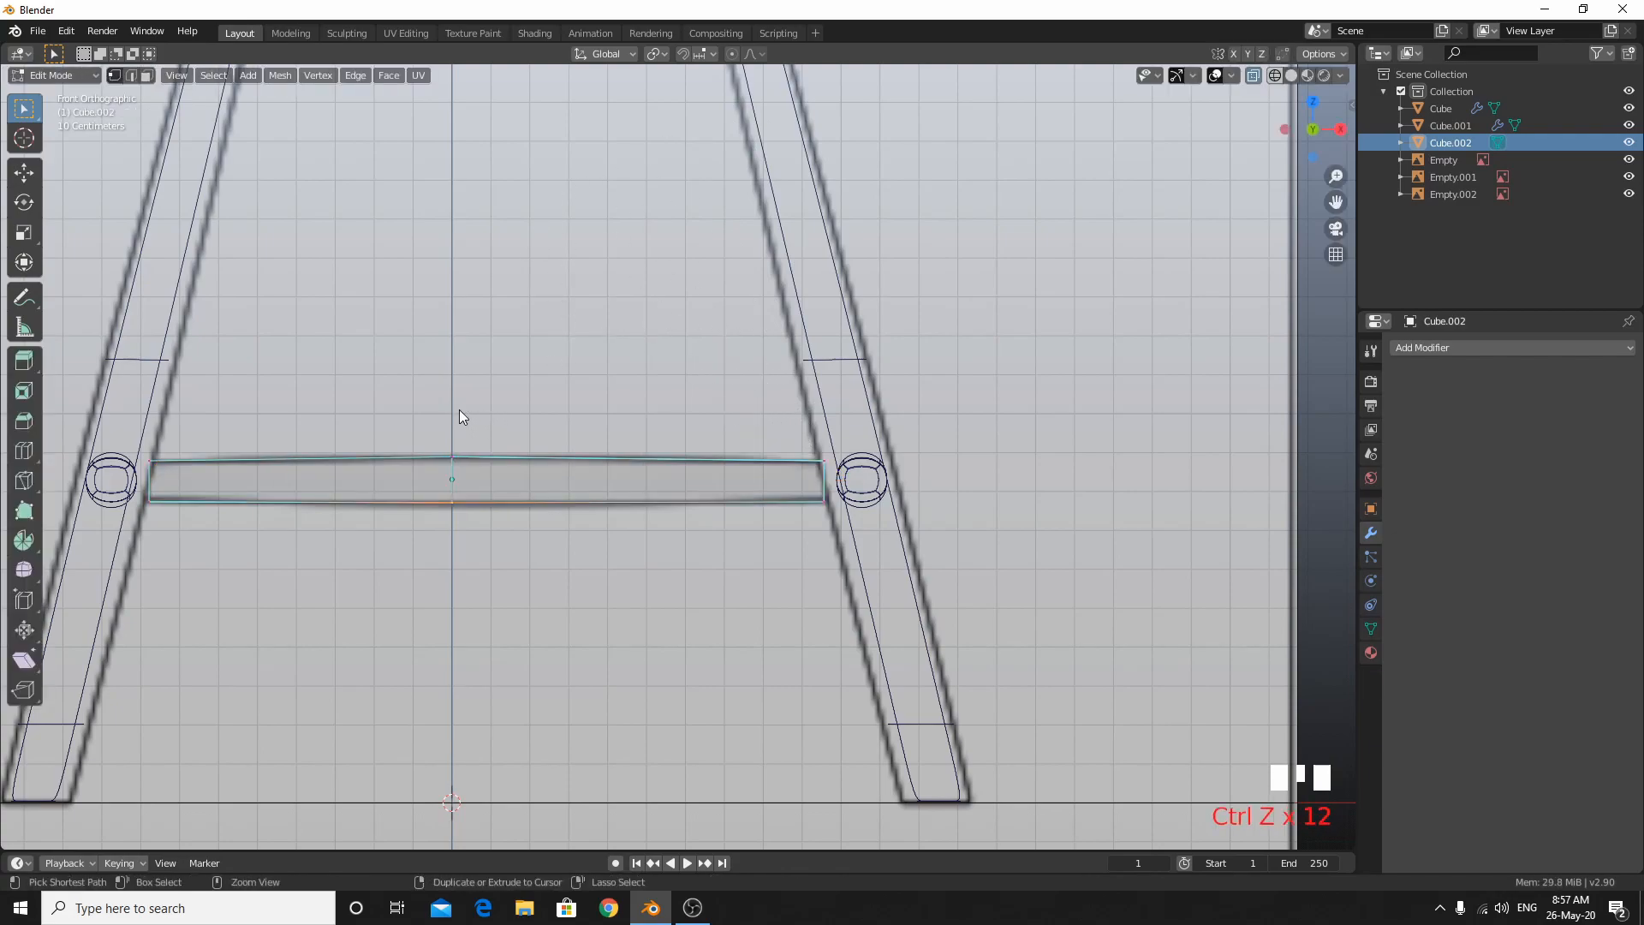
Reselect the crossbar's right end and slant it with the Shear tool to match the leg's slope.
key(ctrl+shift+z)
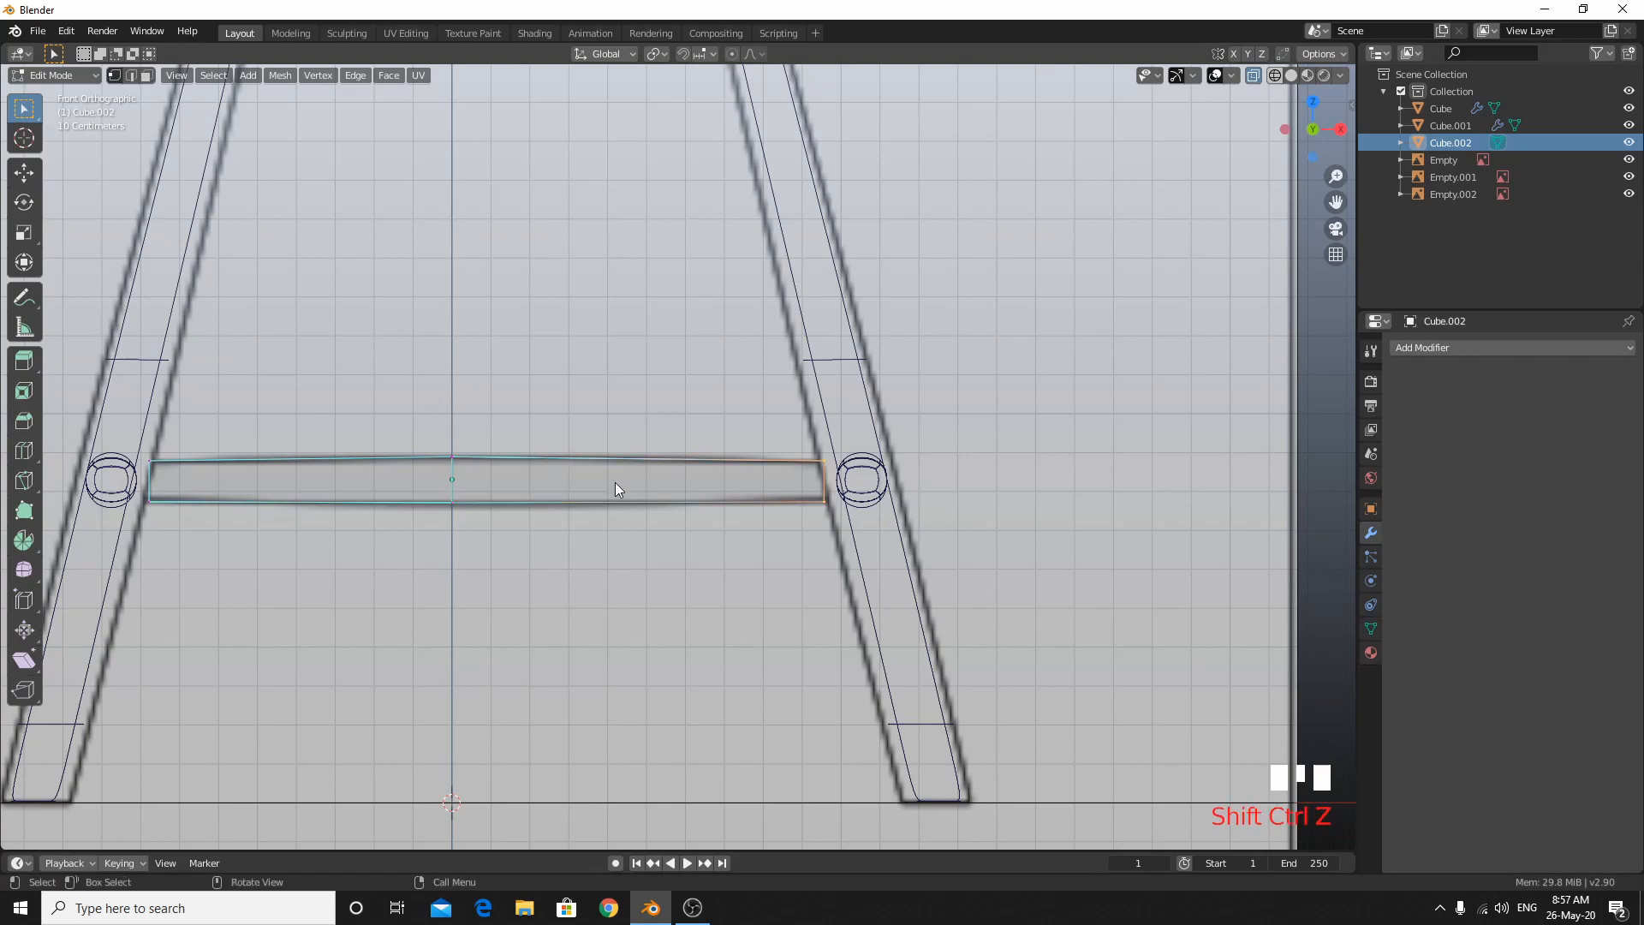
scroll(668, 582, up, 6)
shift+middle_drag(694, 643, 645, 567)
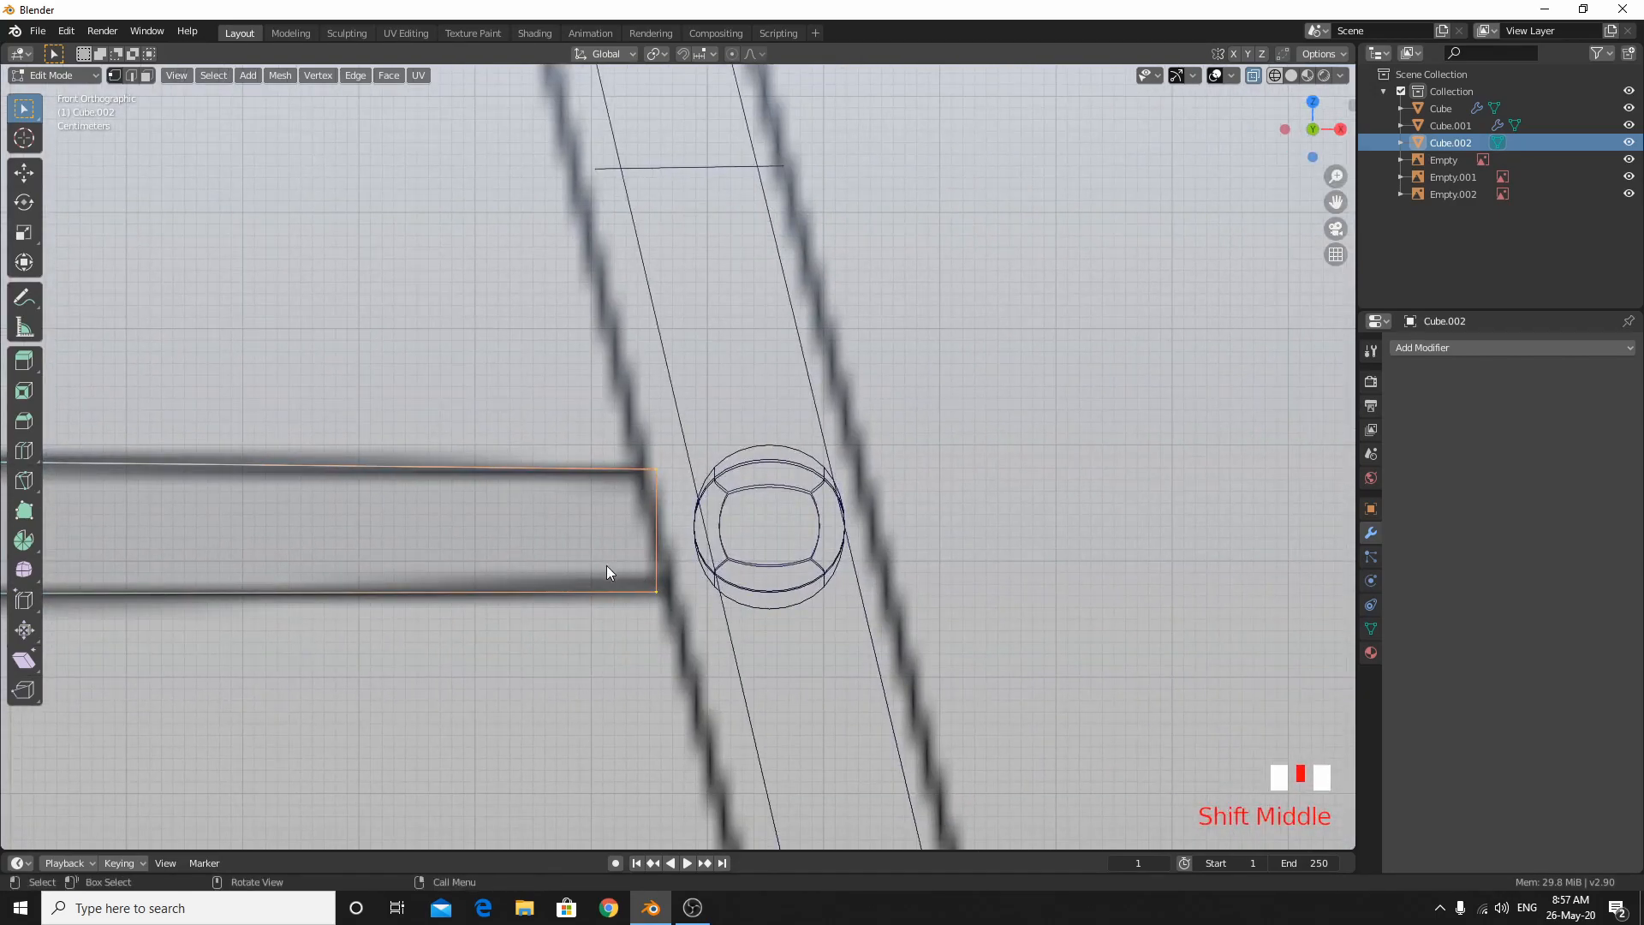
click(20, 662)
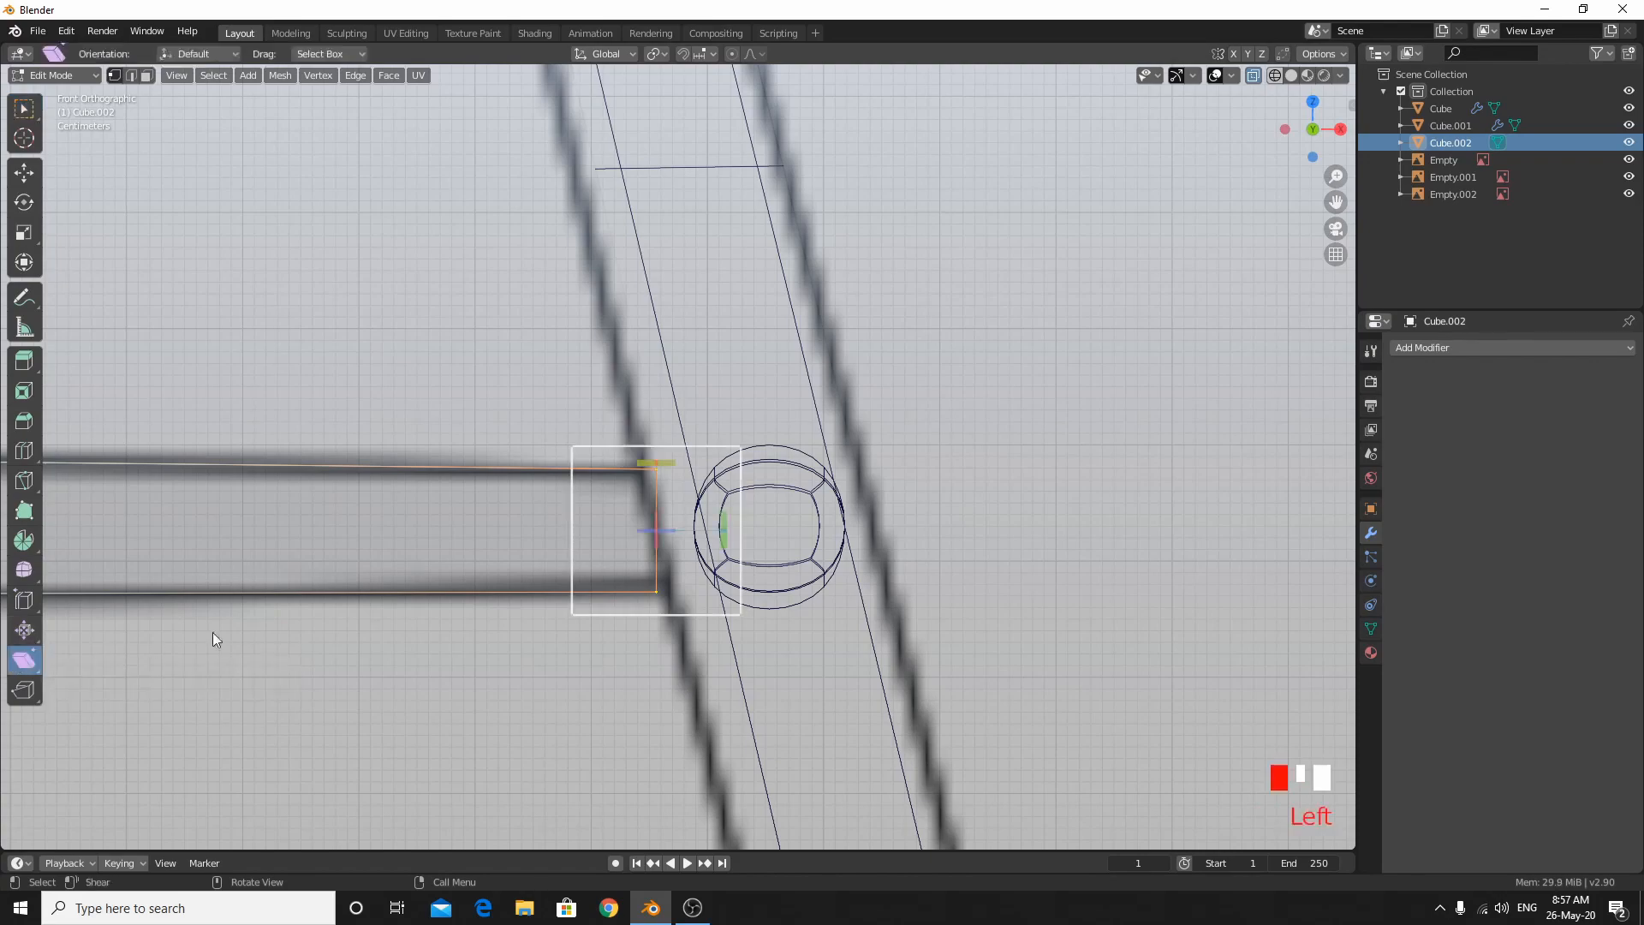
drag(650, 460, 497, 561)
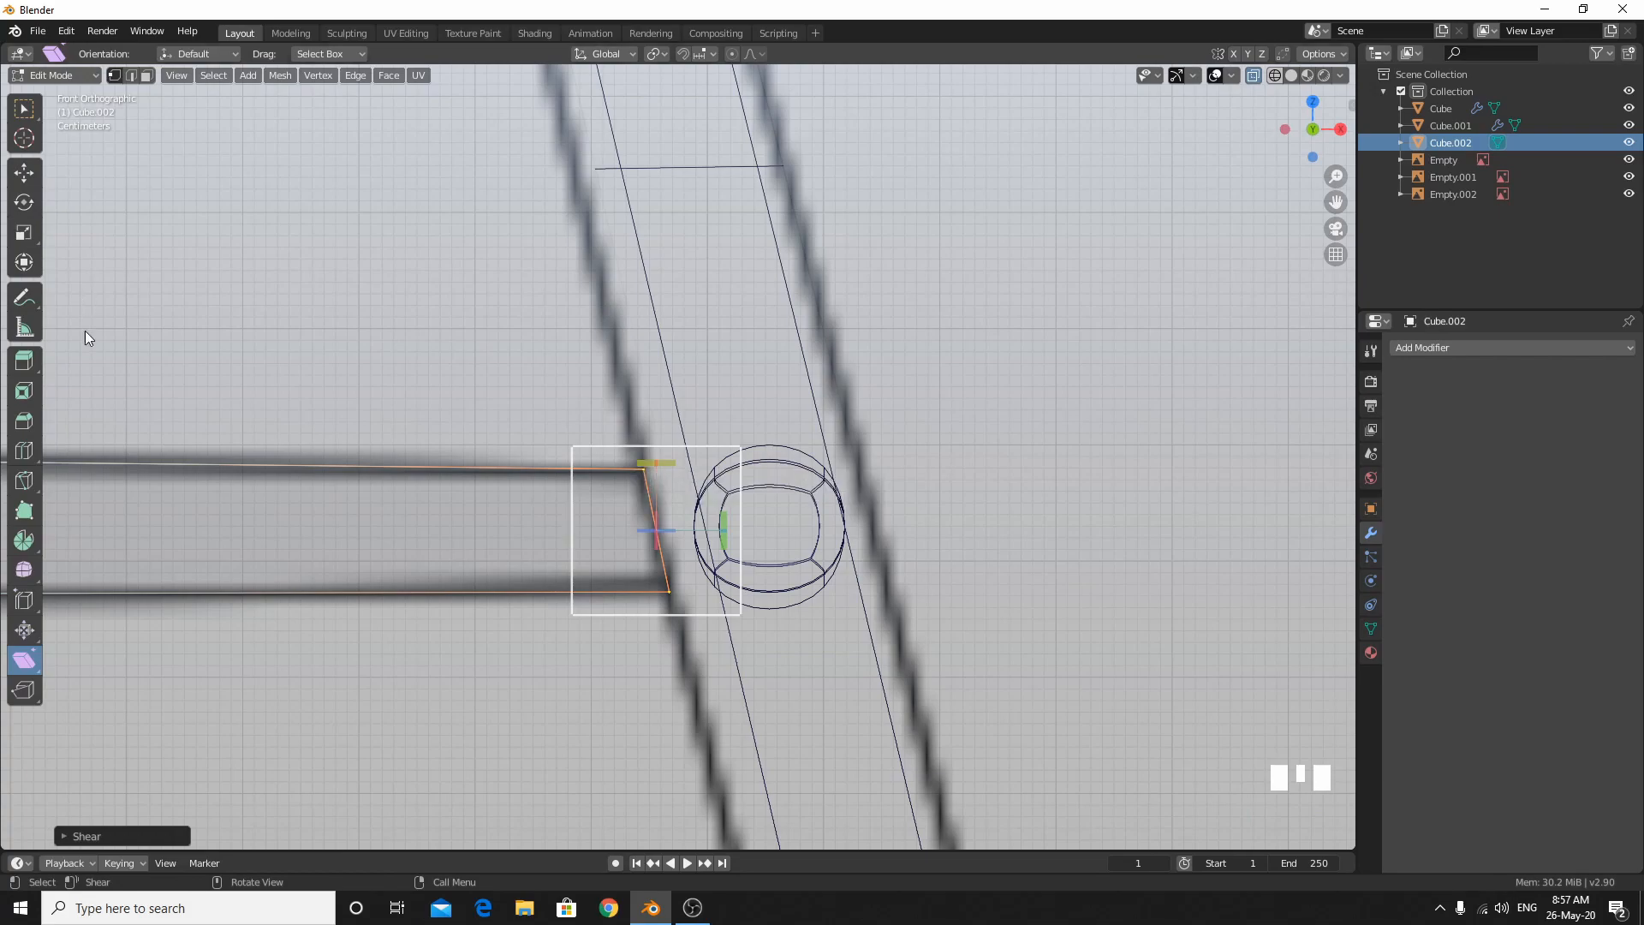
click(38, 674)
click(37, 671)
Undo the shear and the selection of the crossbar's right end.
scroll(649, 603, down, 5)
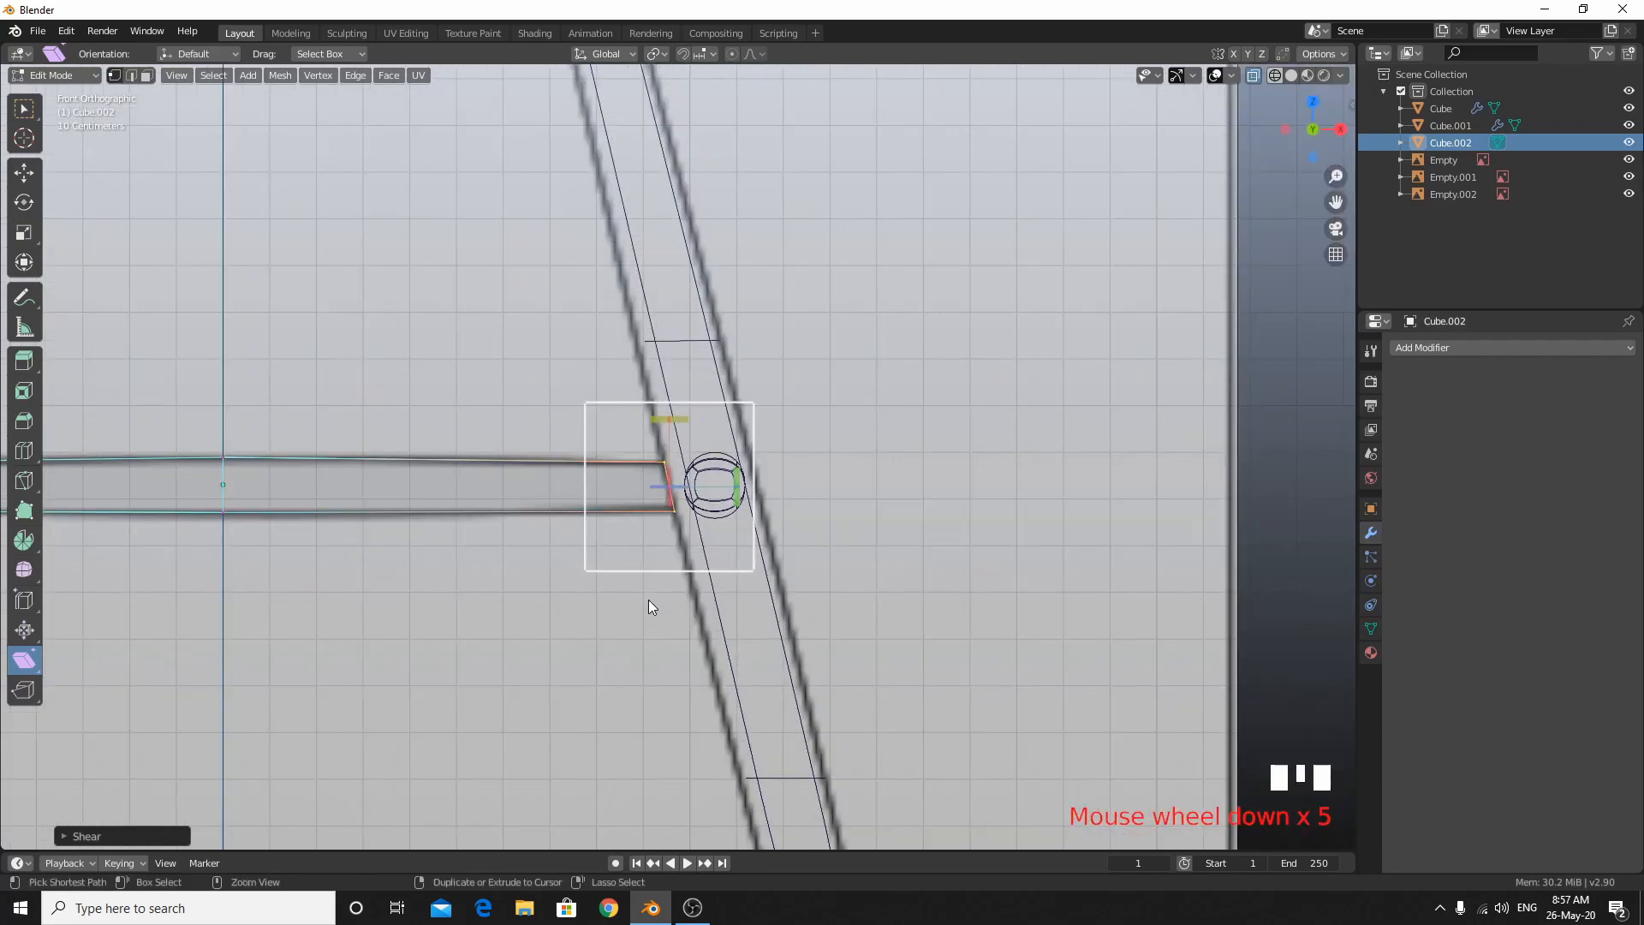
key(ctrl+z)
key(ctrl+z)
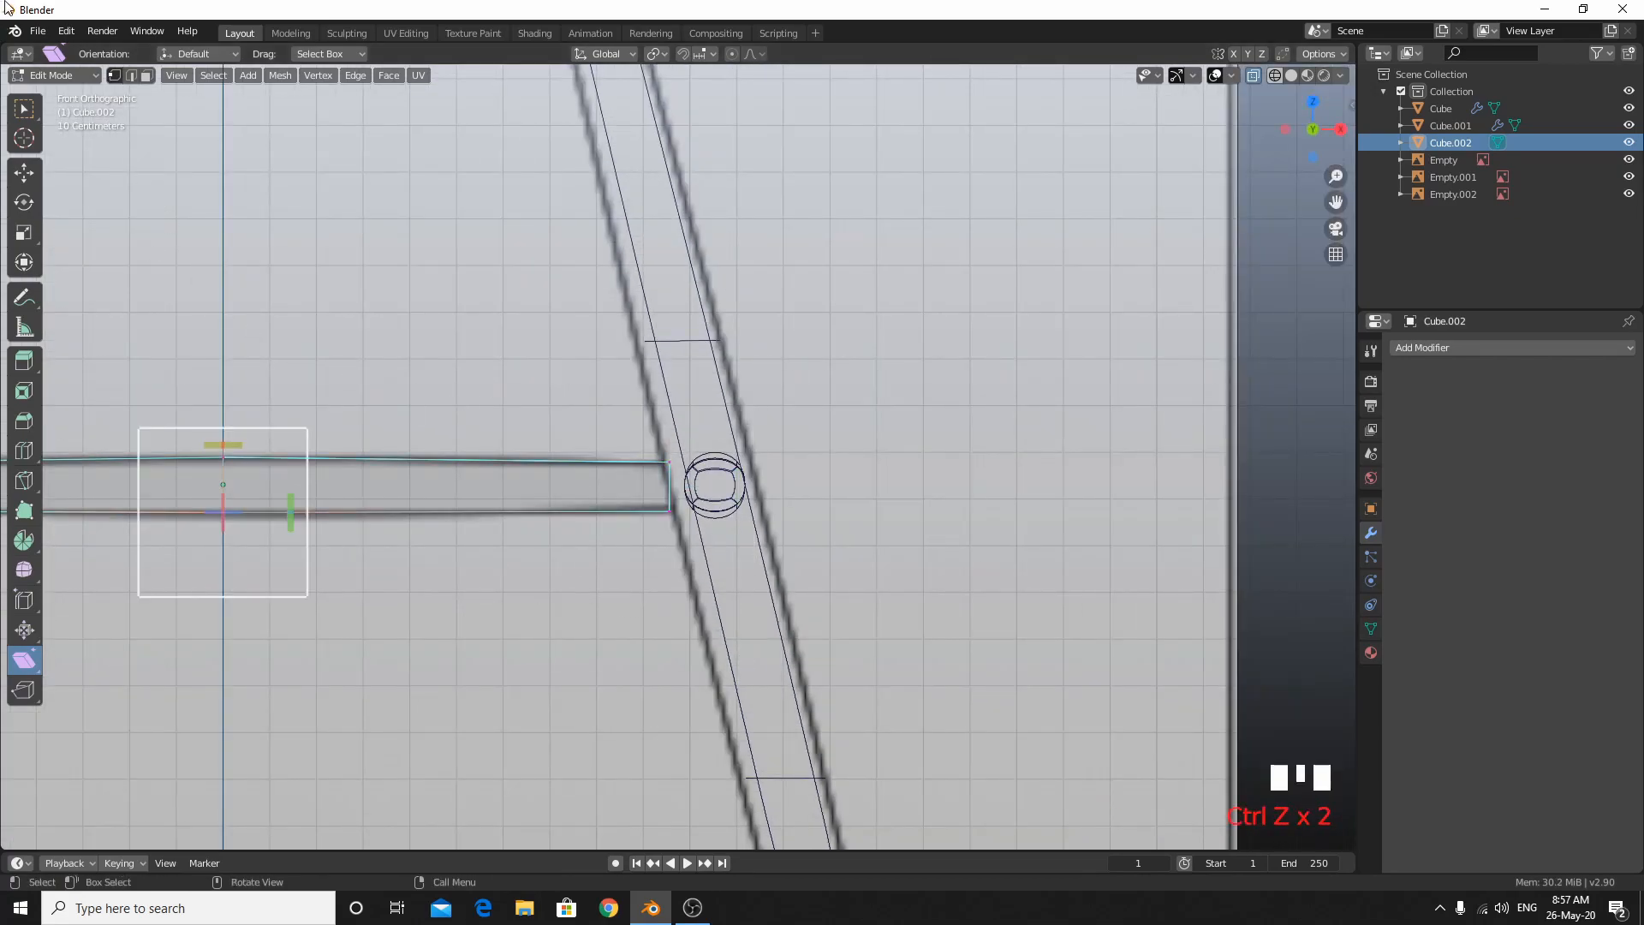
Switch to the Select Box tool and select the vertices at the crossbar's right end in front view.
click(24, 109)
middle_drag(676, 465, 582, 445)
key(KP_3)
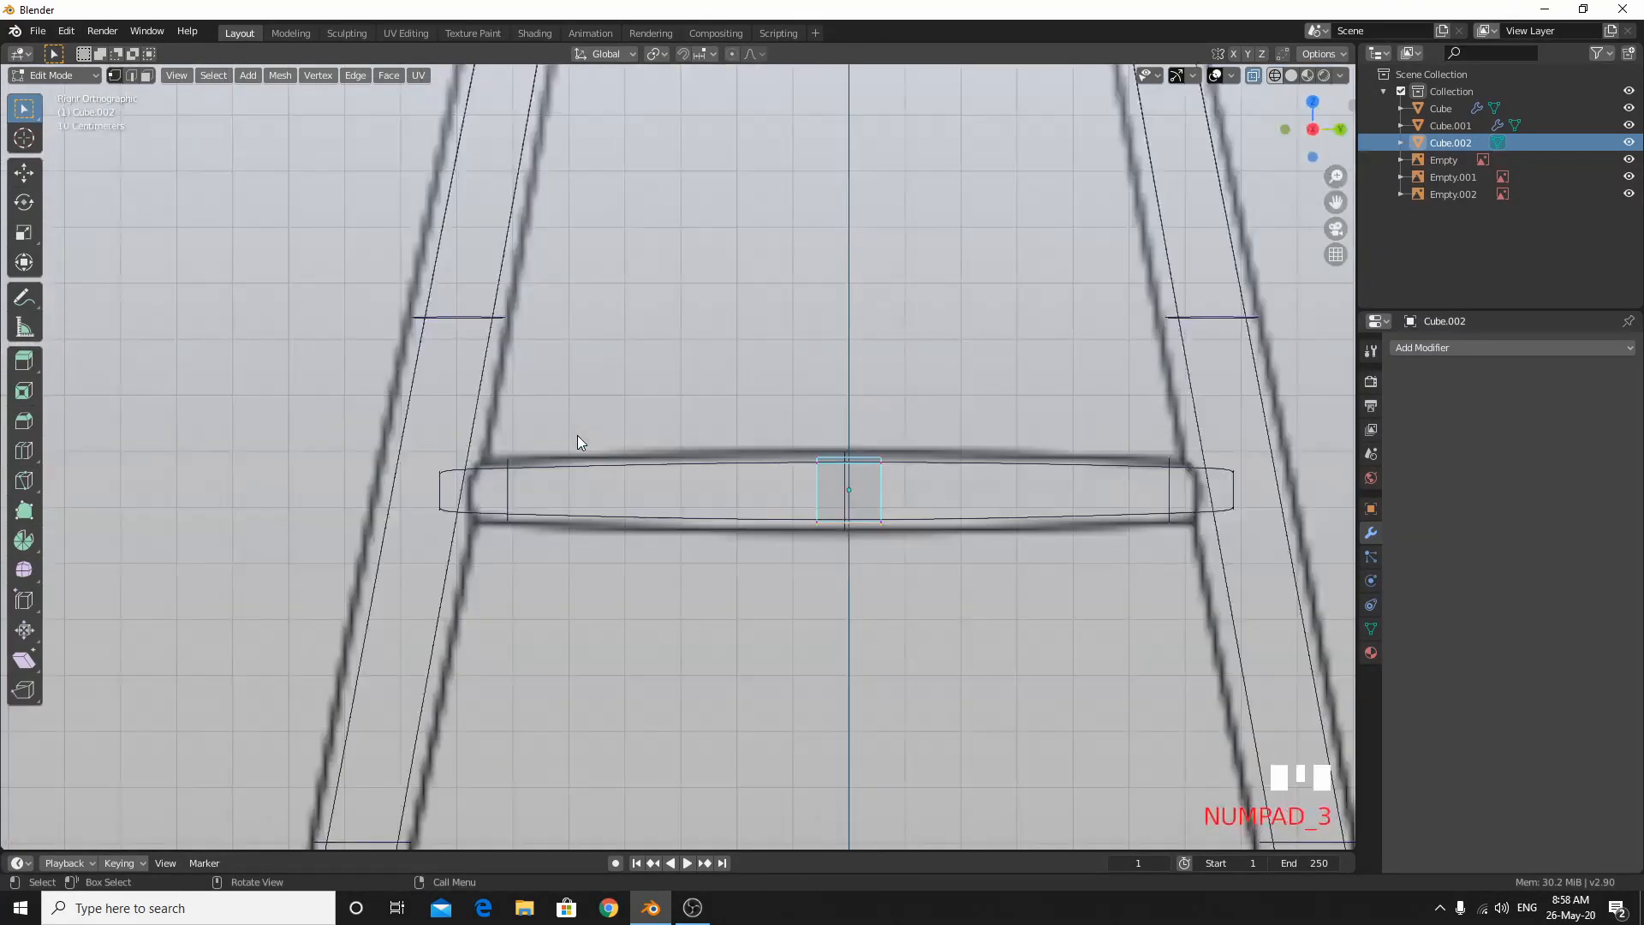
key(KP_1)
scroll(579, 442, up, 3)
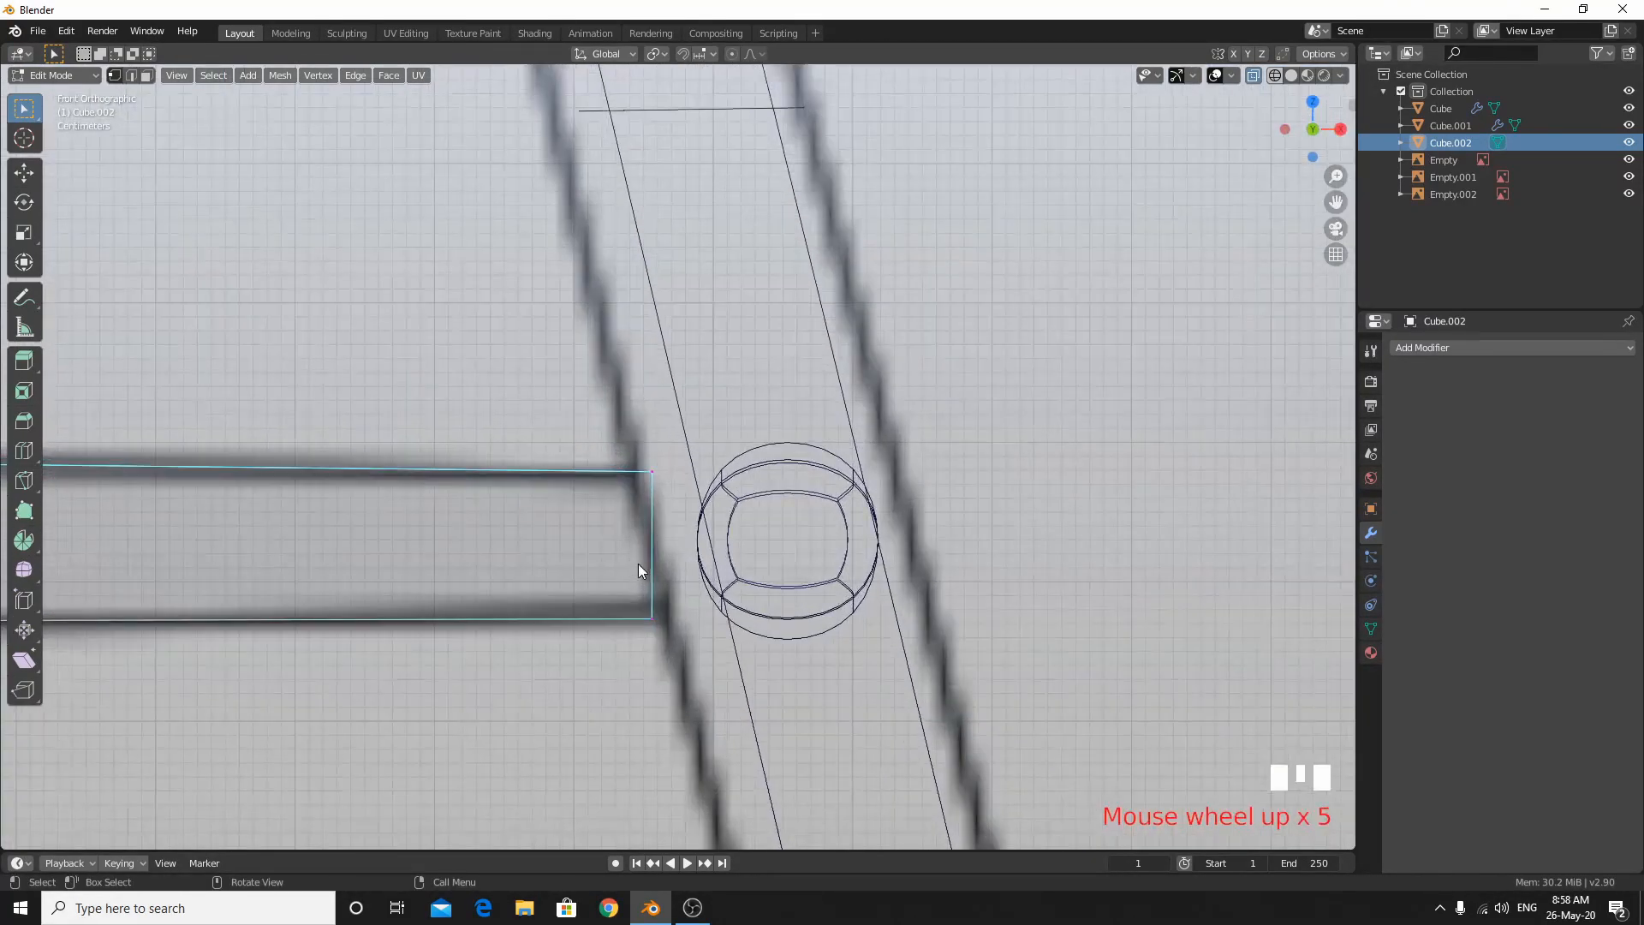
click(682, 660)
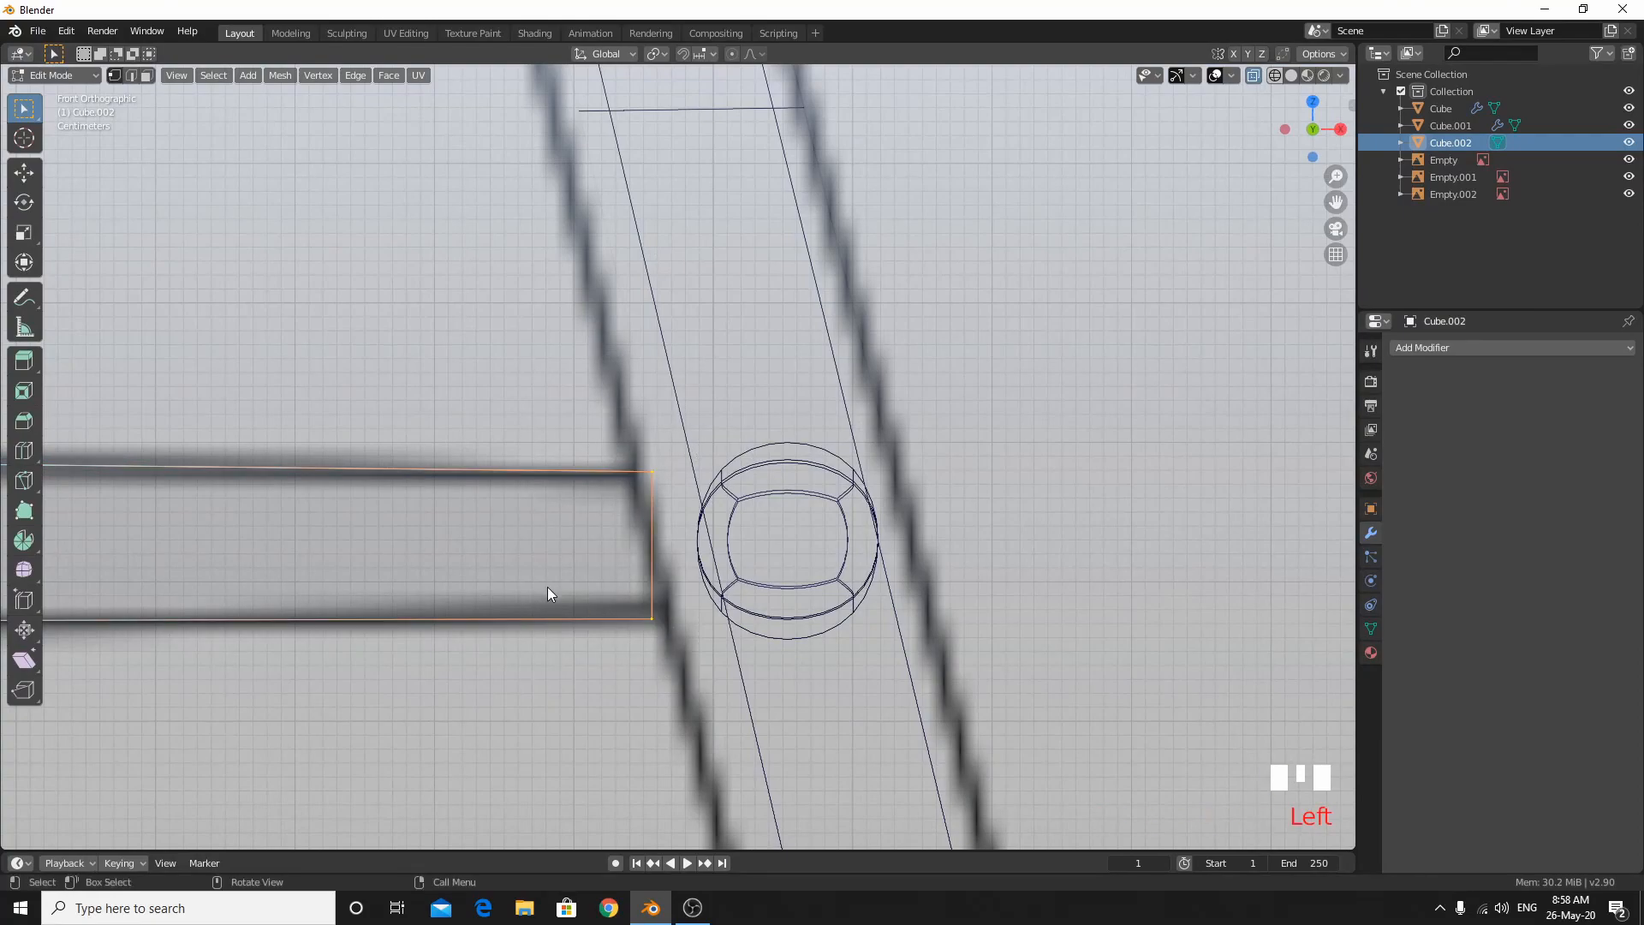
scroll(536, 572, down, 13)
scroll(536, 572, up, 11)
scroll(587, 596, up, 1)
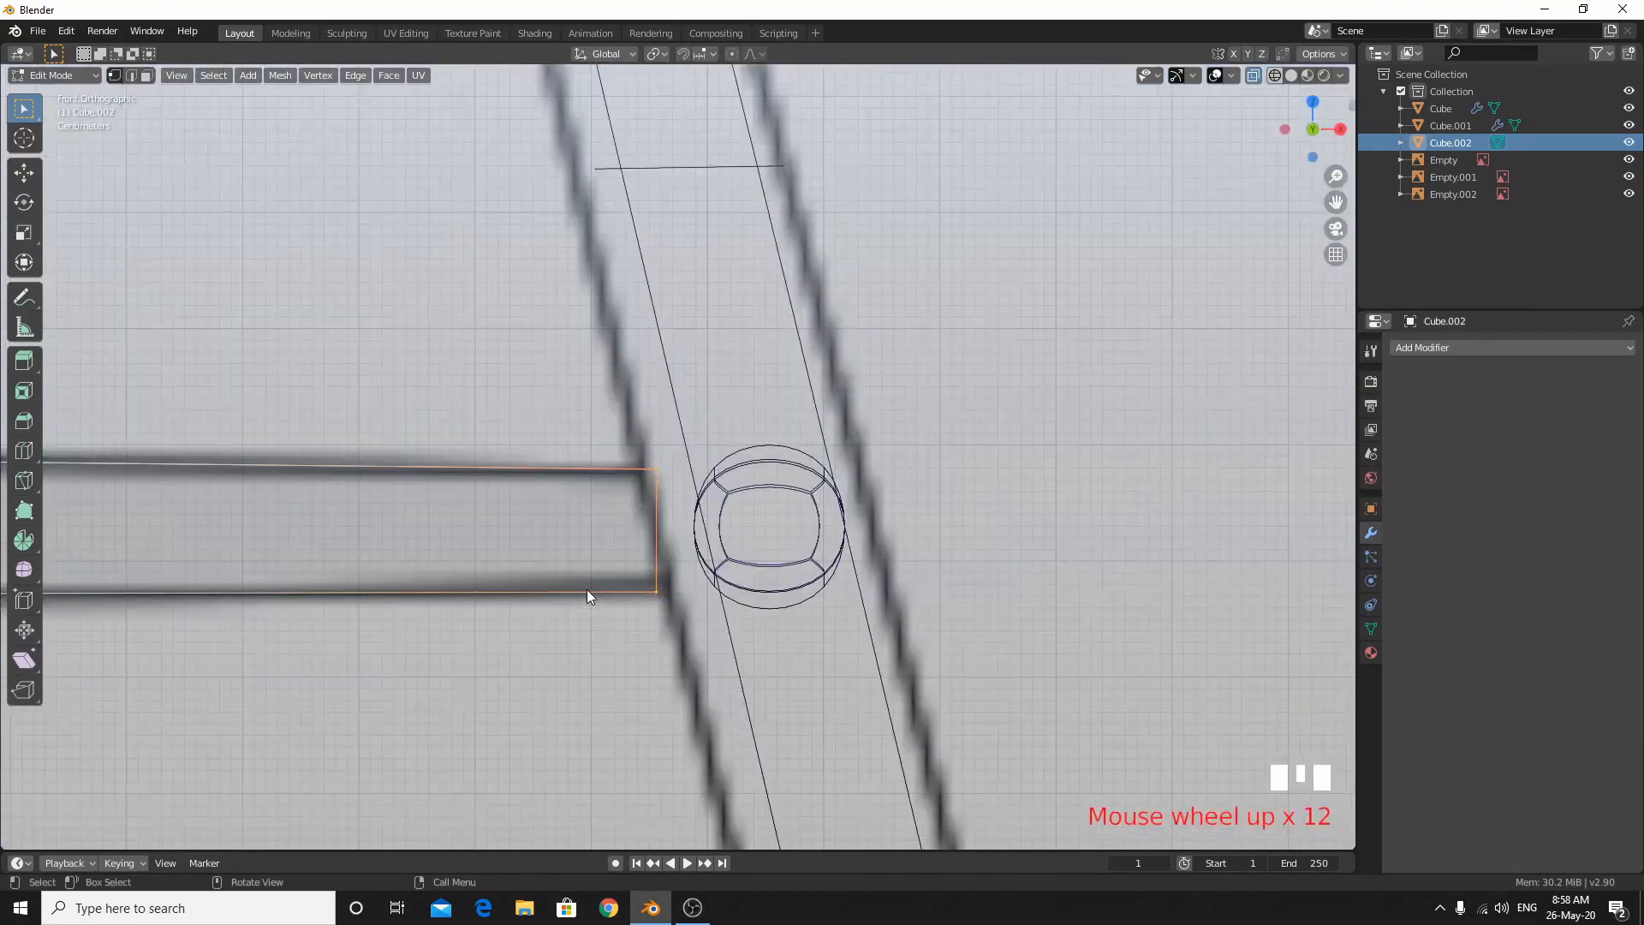
Look up the Shear command and shear the crossbar's right end to match the leg's slope.
key(F3)
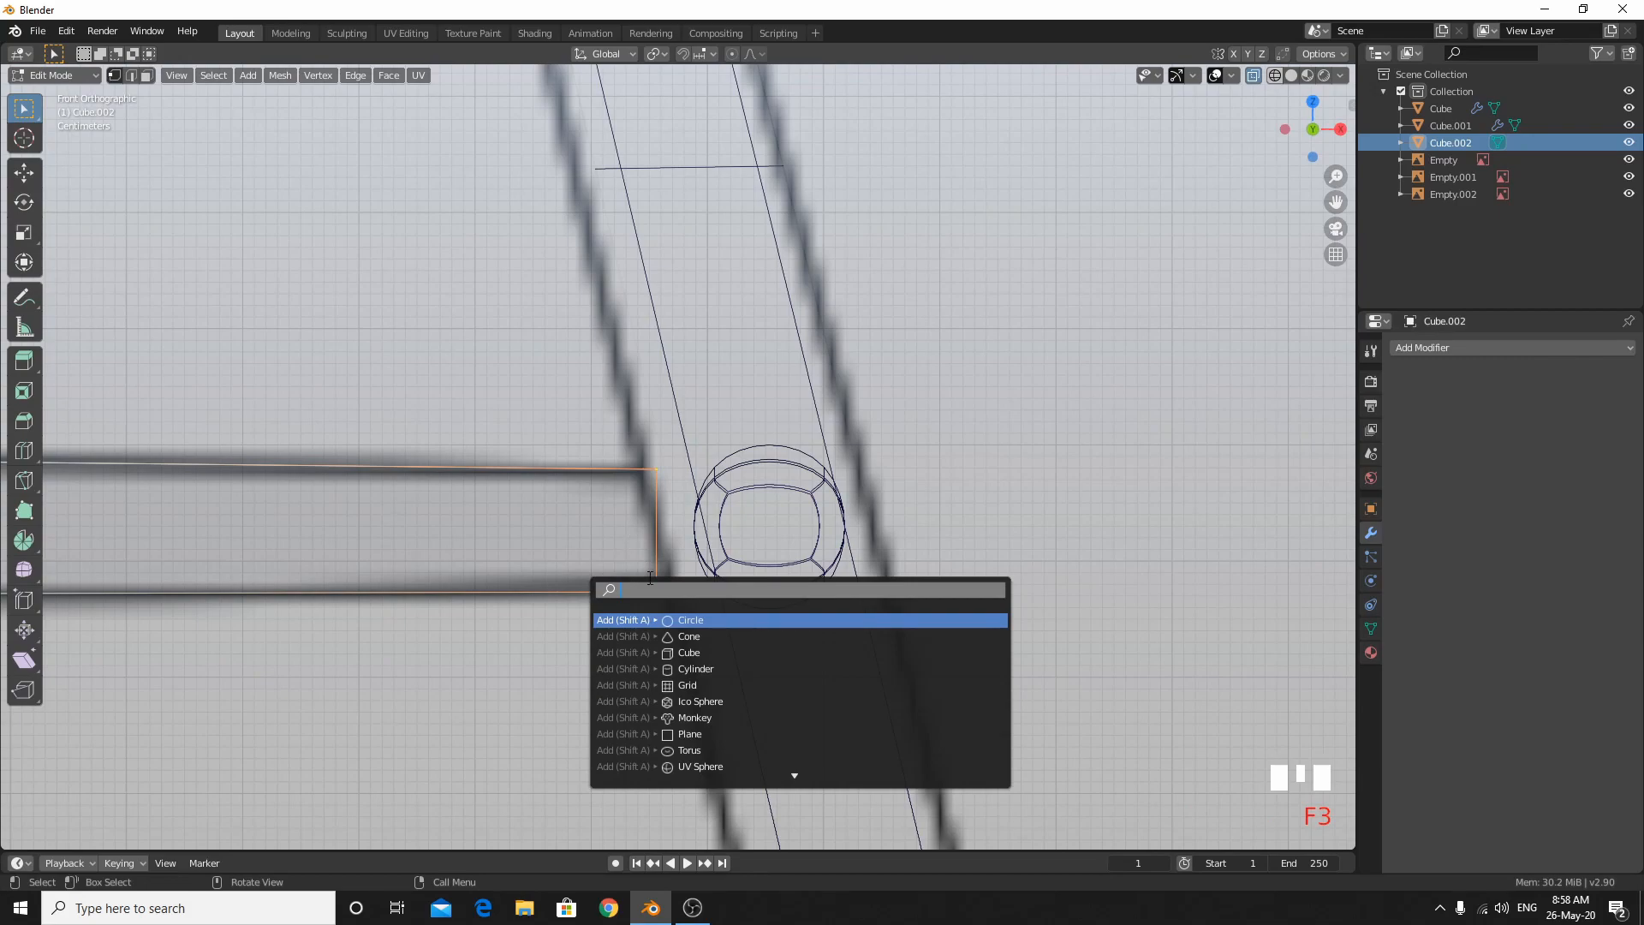
text(shear)
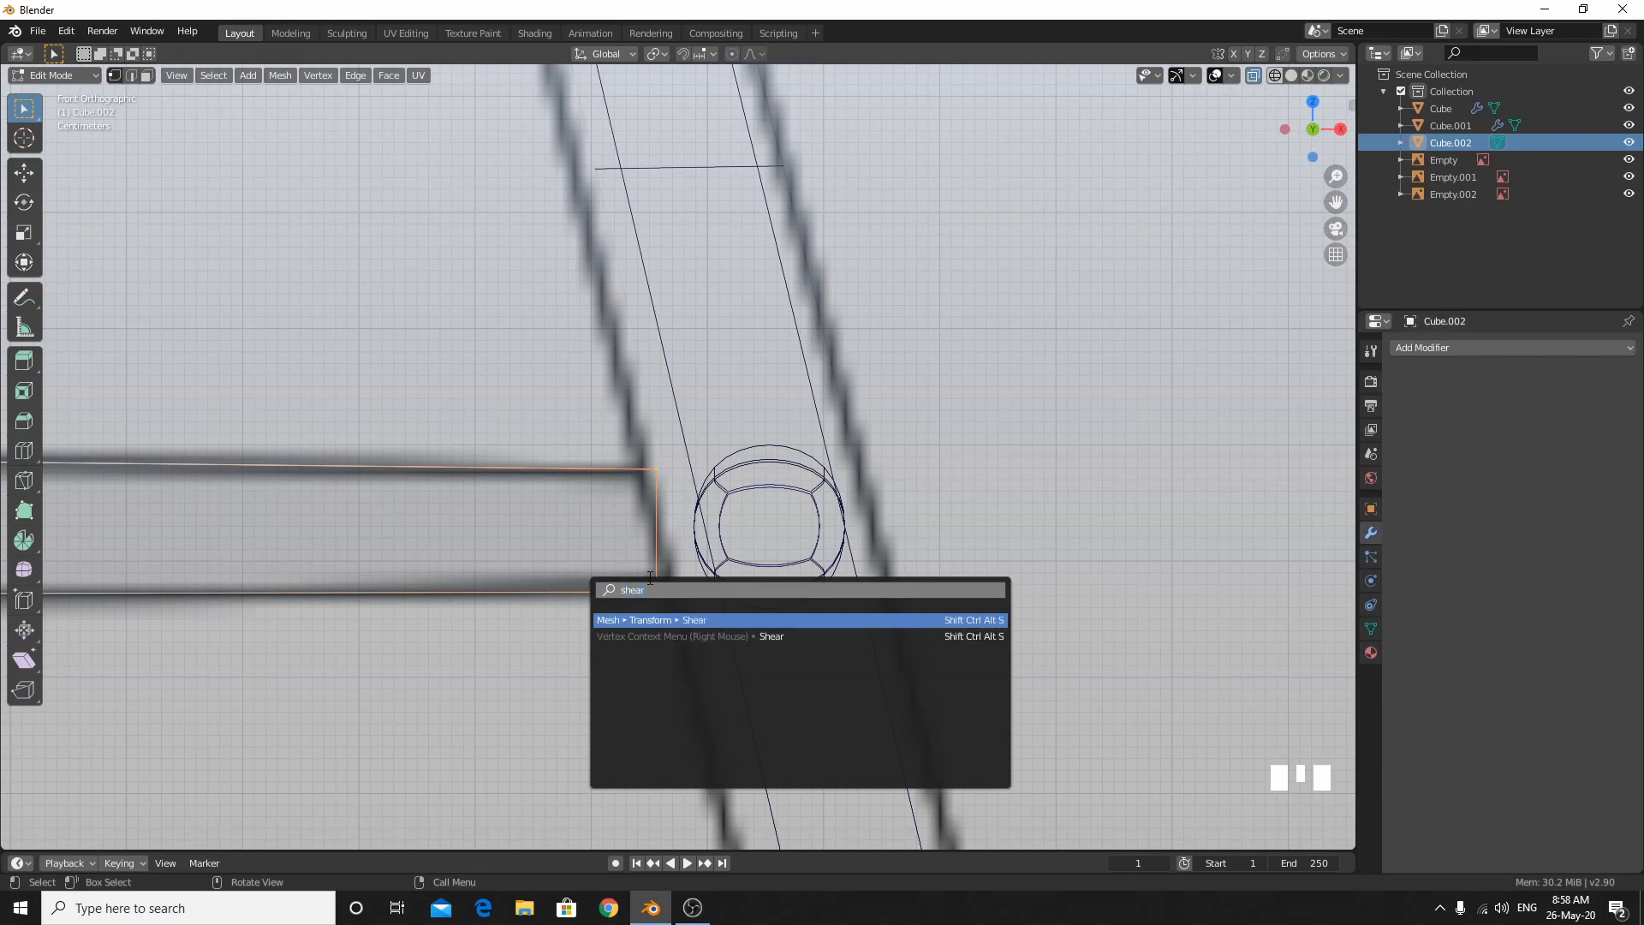
click(955, 620)
right_click(807, 496)
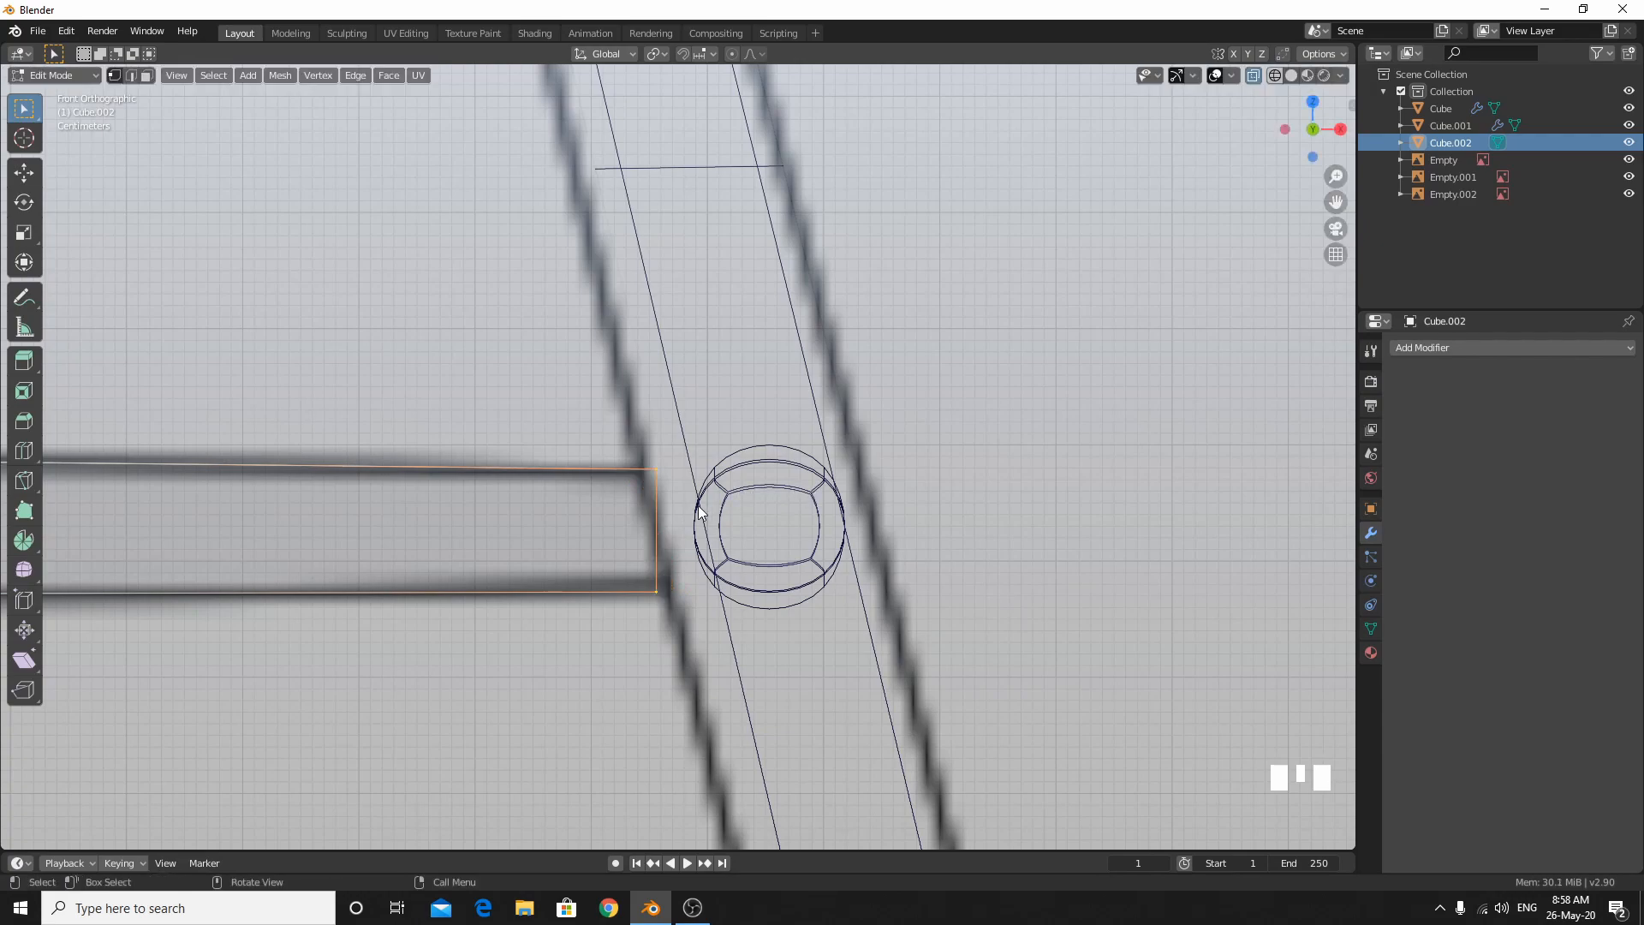
key(shift+ctrl+alt+s)
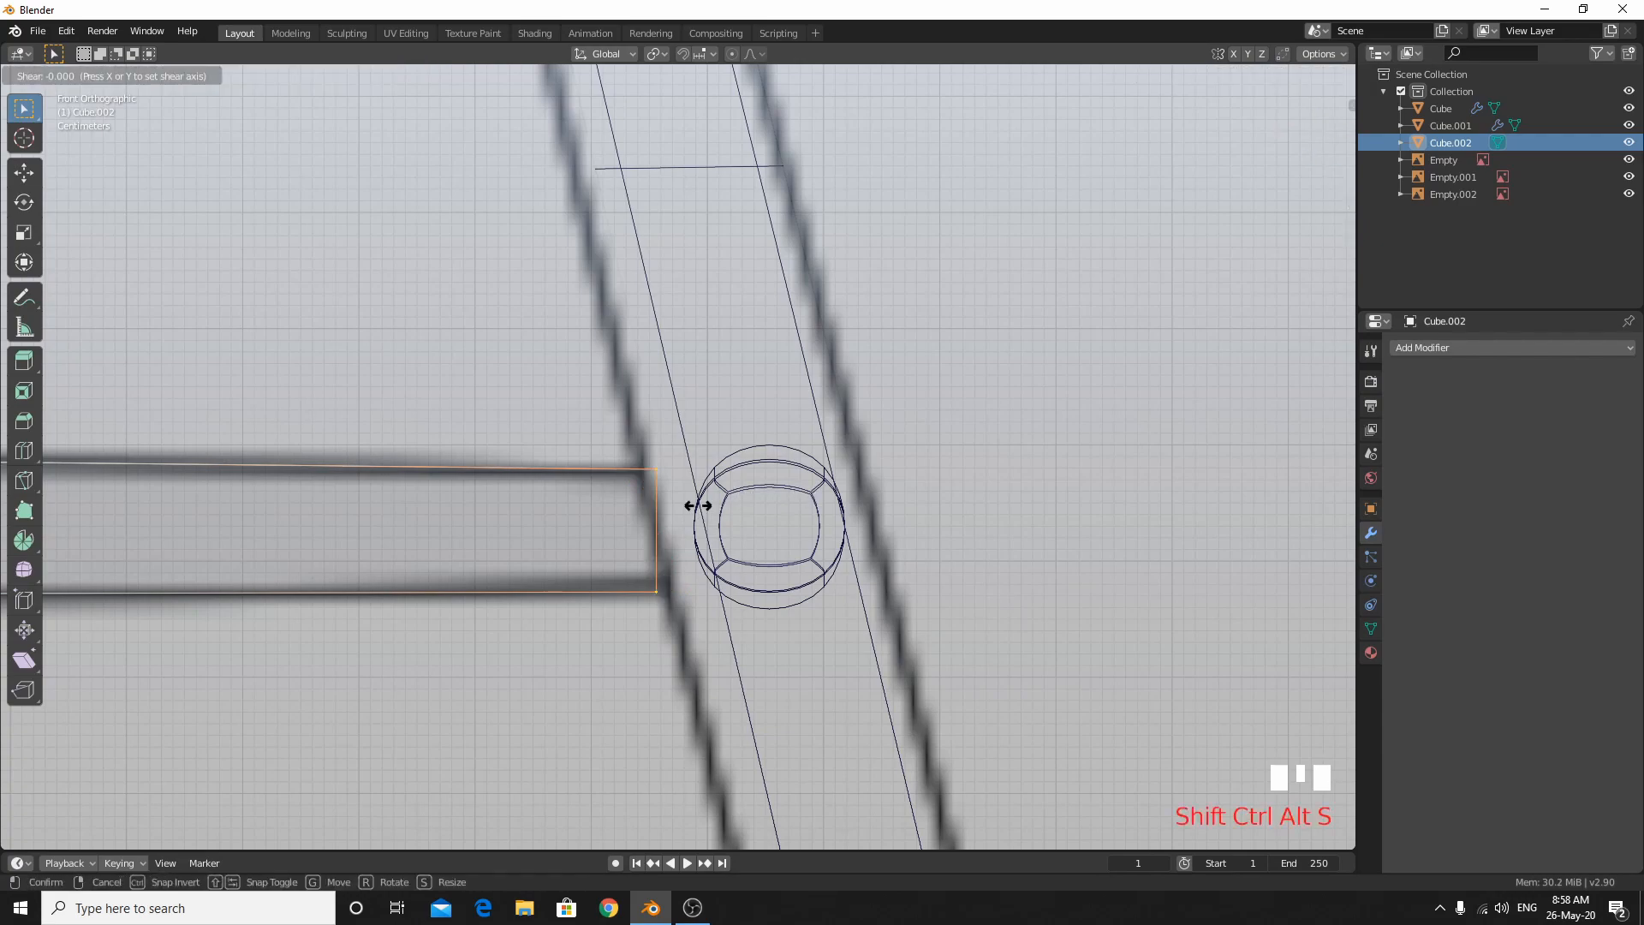
click(543, 434)
Move the slanted right end of the crossbar outward along X until it meets the right leg.
key(g)
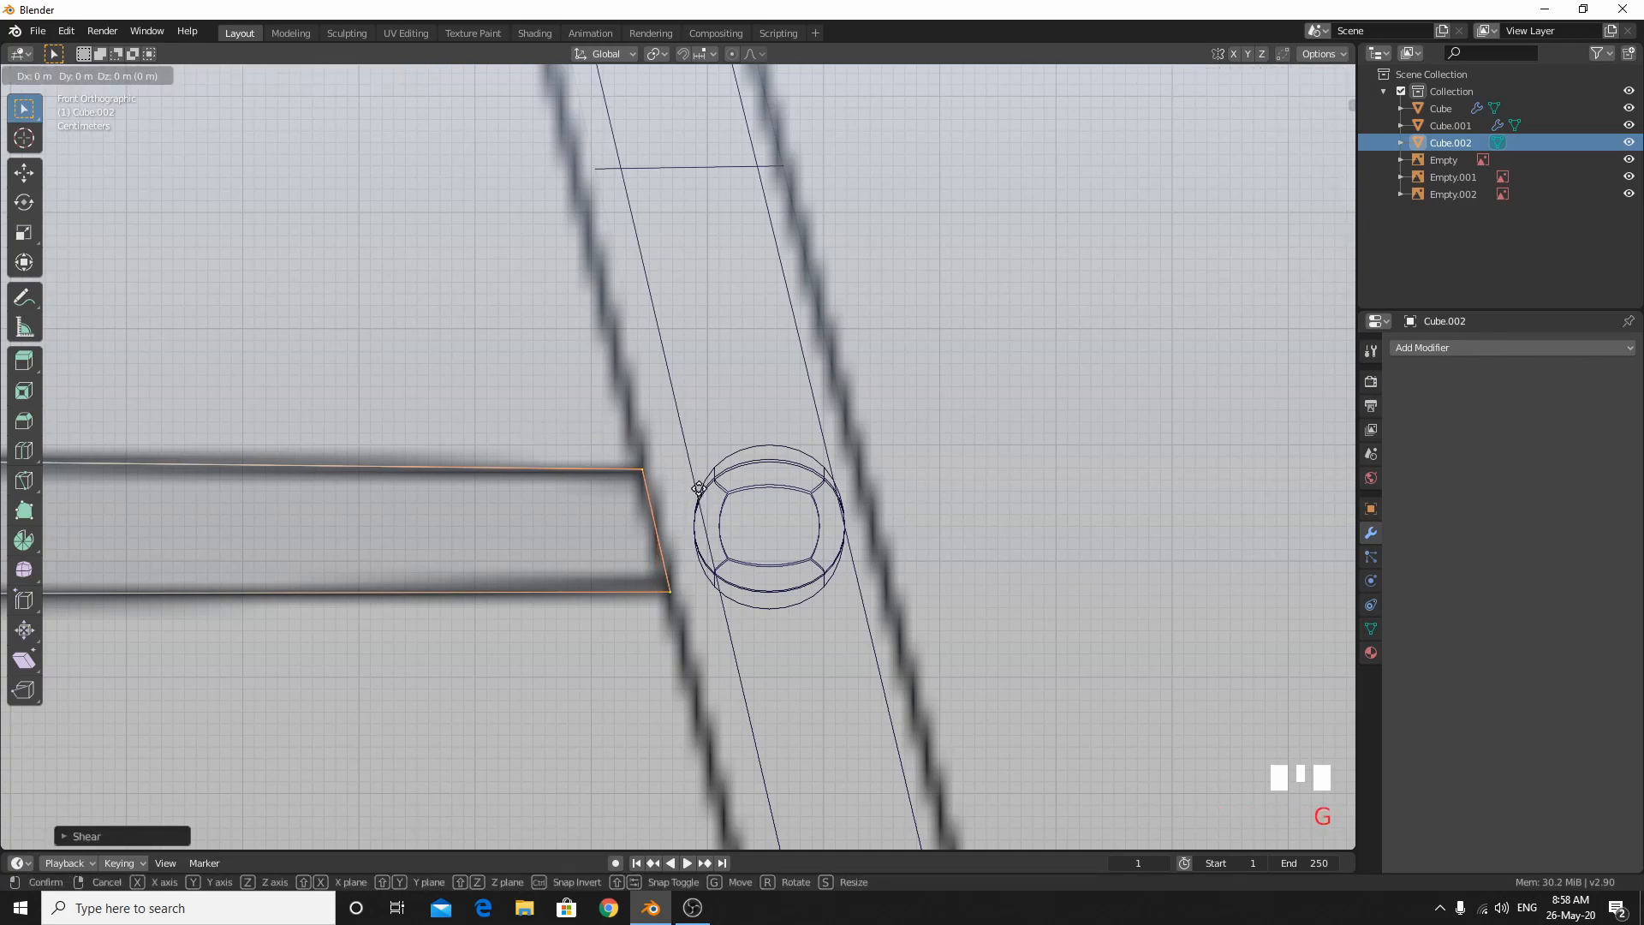
key(x)
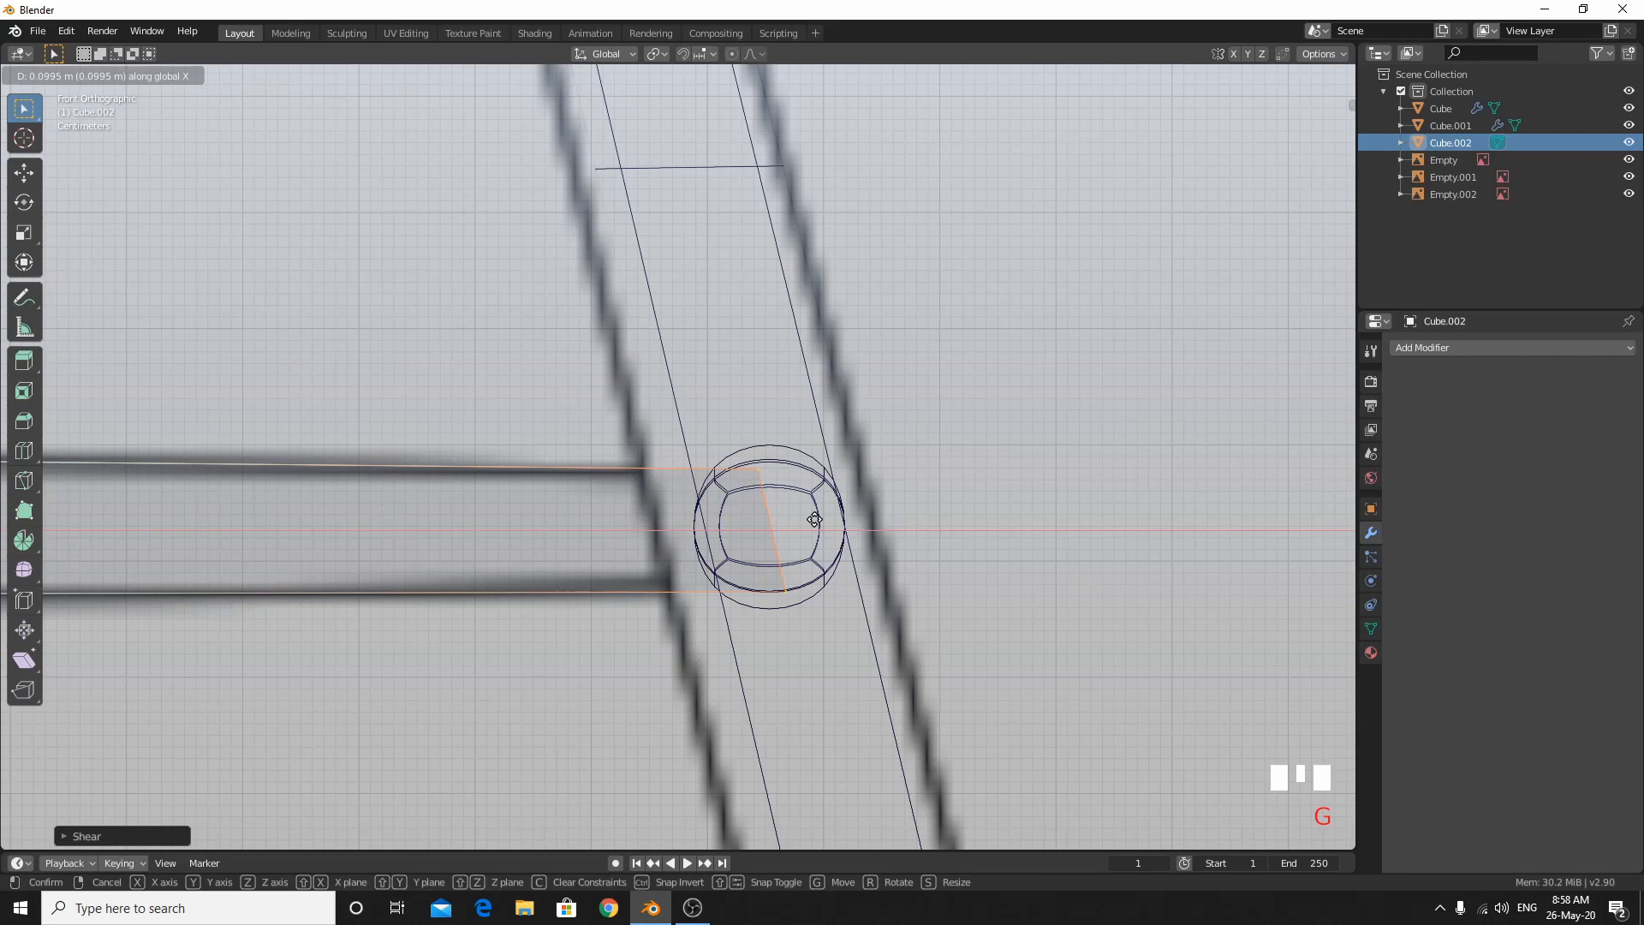
click(747, 523)
Select the crossbar's left end and shear it to match the left leg's slope.
shift+middle_drag(476, 543, 1053, 476)
click(661, 539)
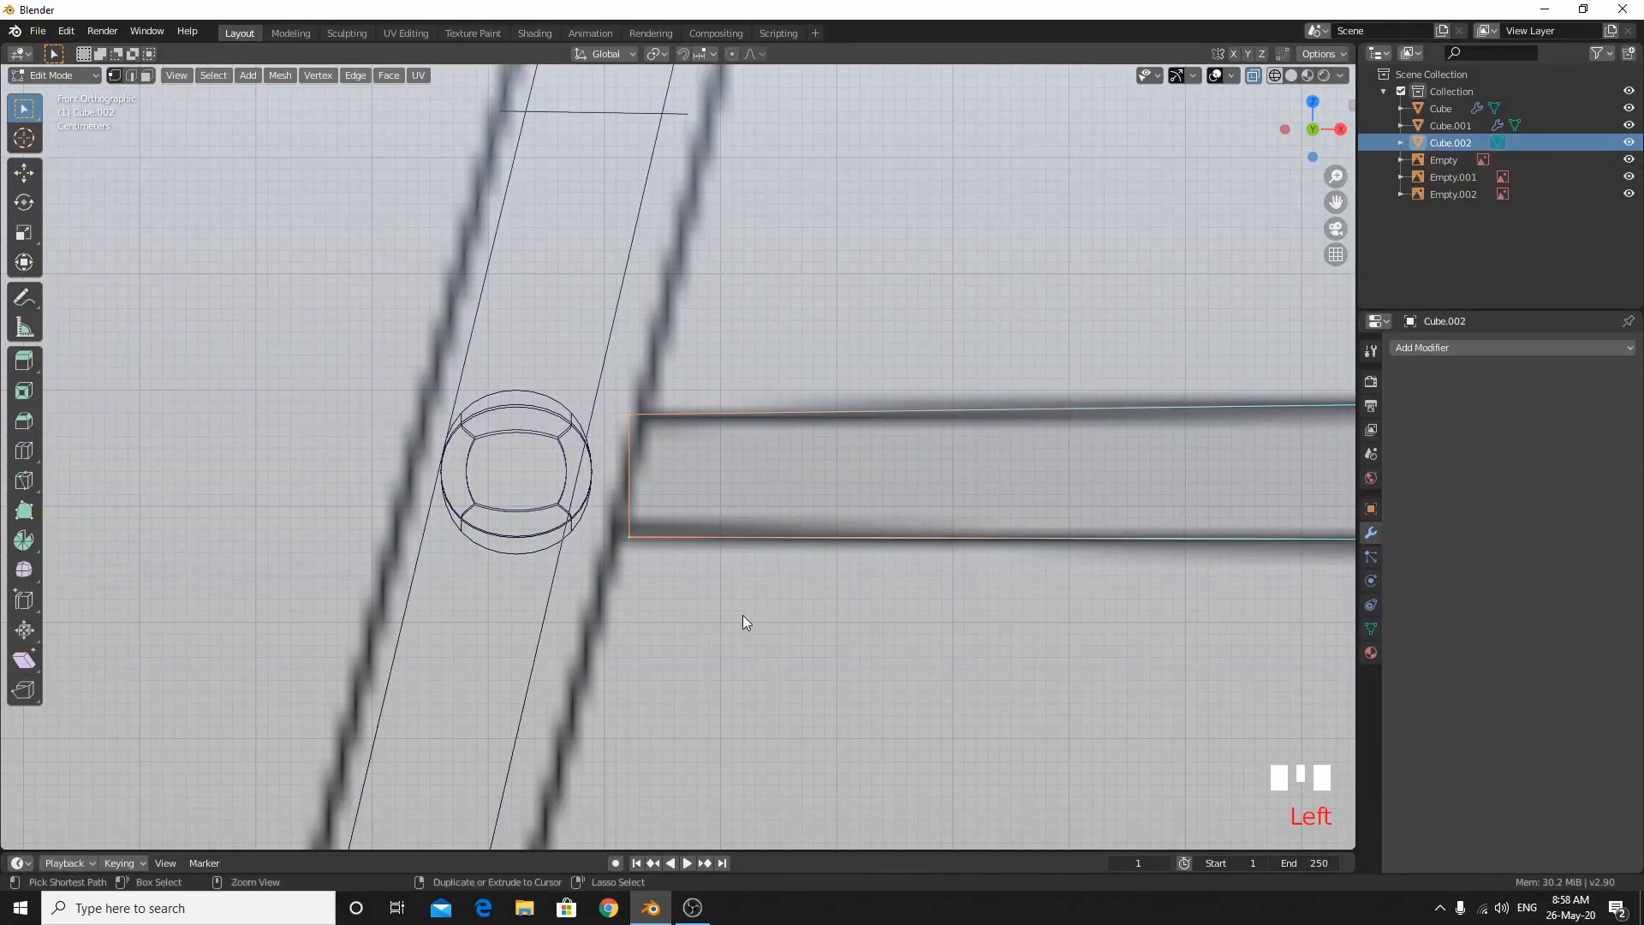
key(shift+ctrl+alt+s)
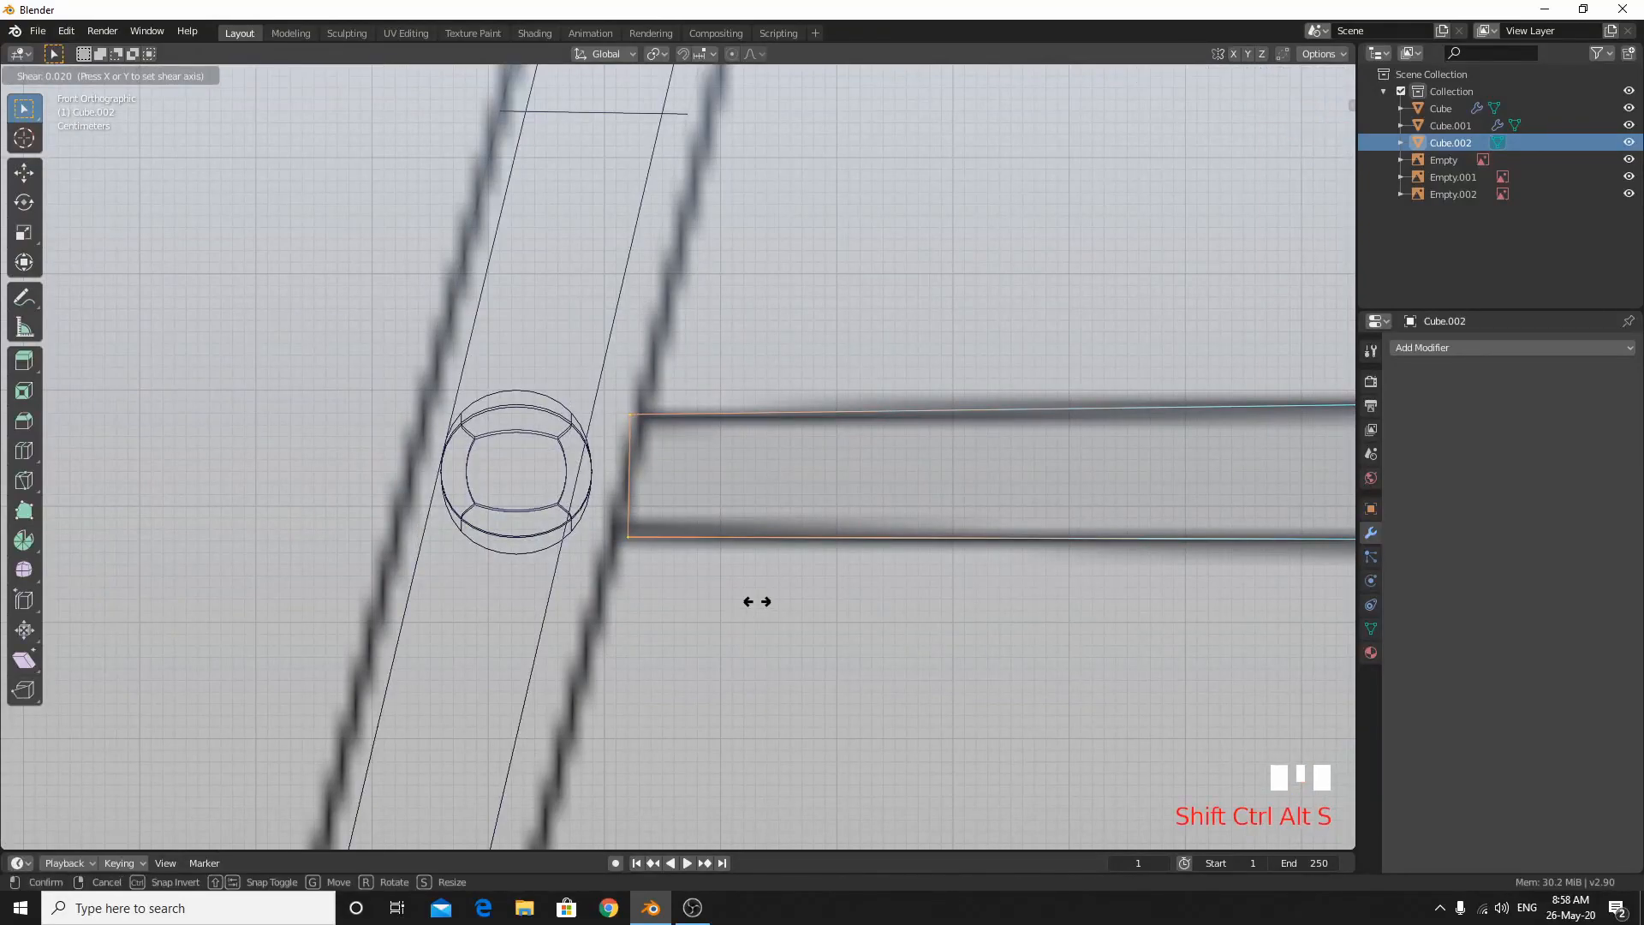
click(924, 505)
Move the slanted left end of the crossbar outward along X to the left leg's inner edge.
key(g)
key(x)
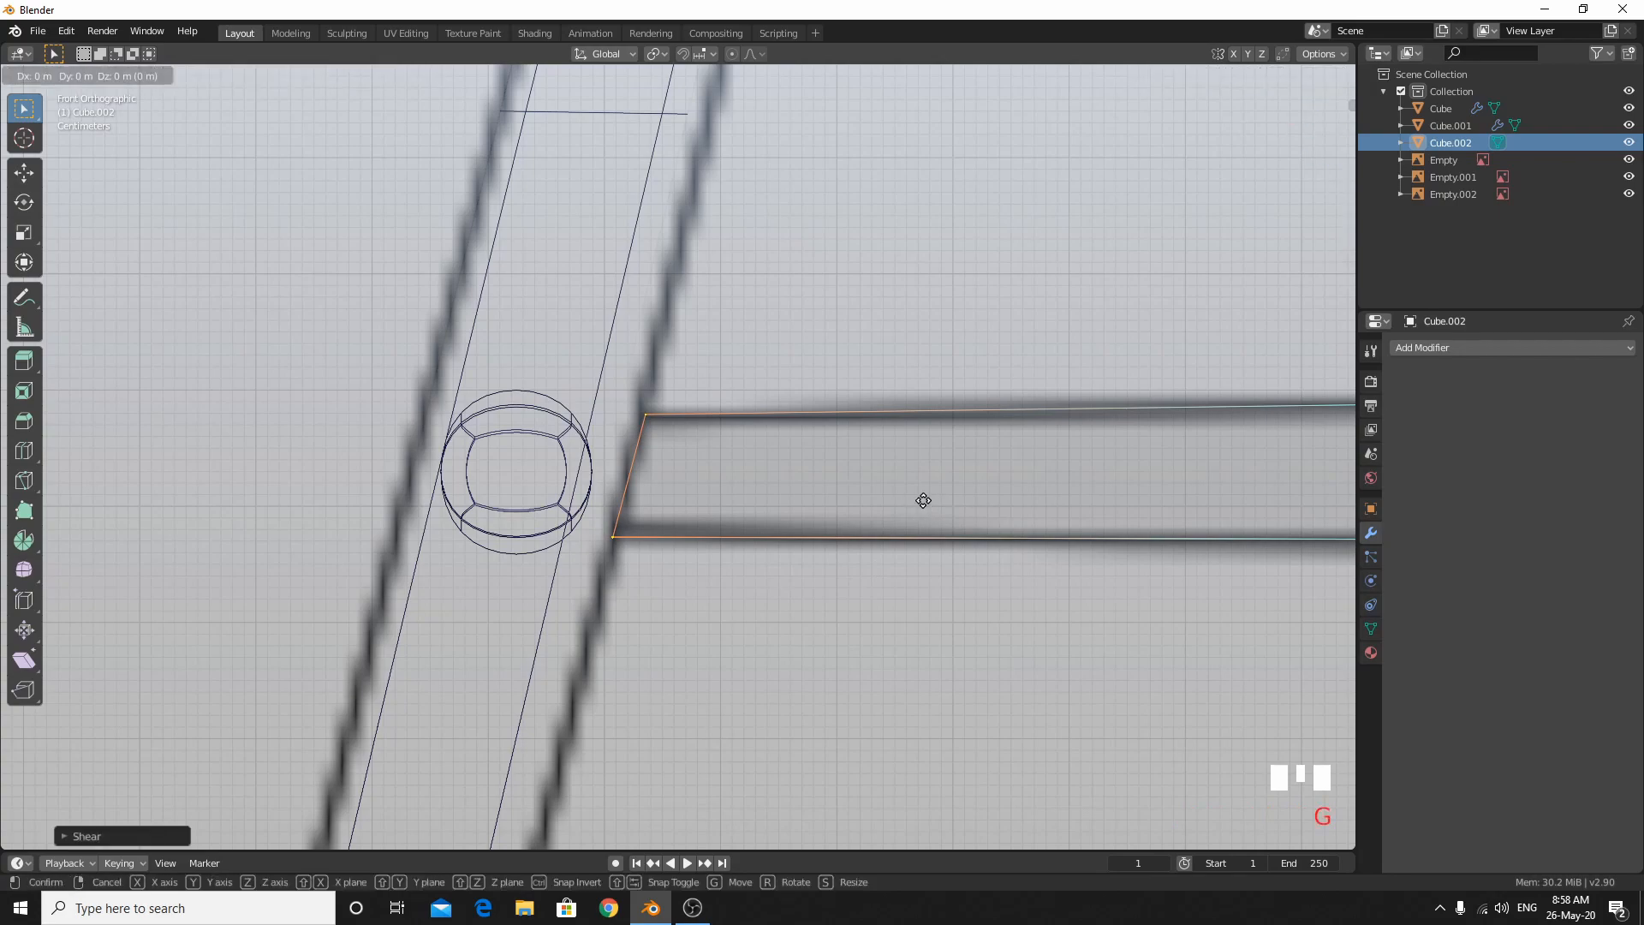
click(869, 474)
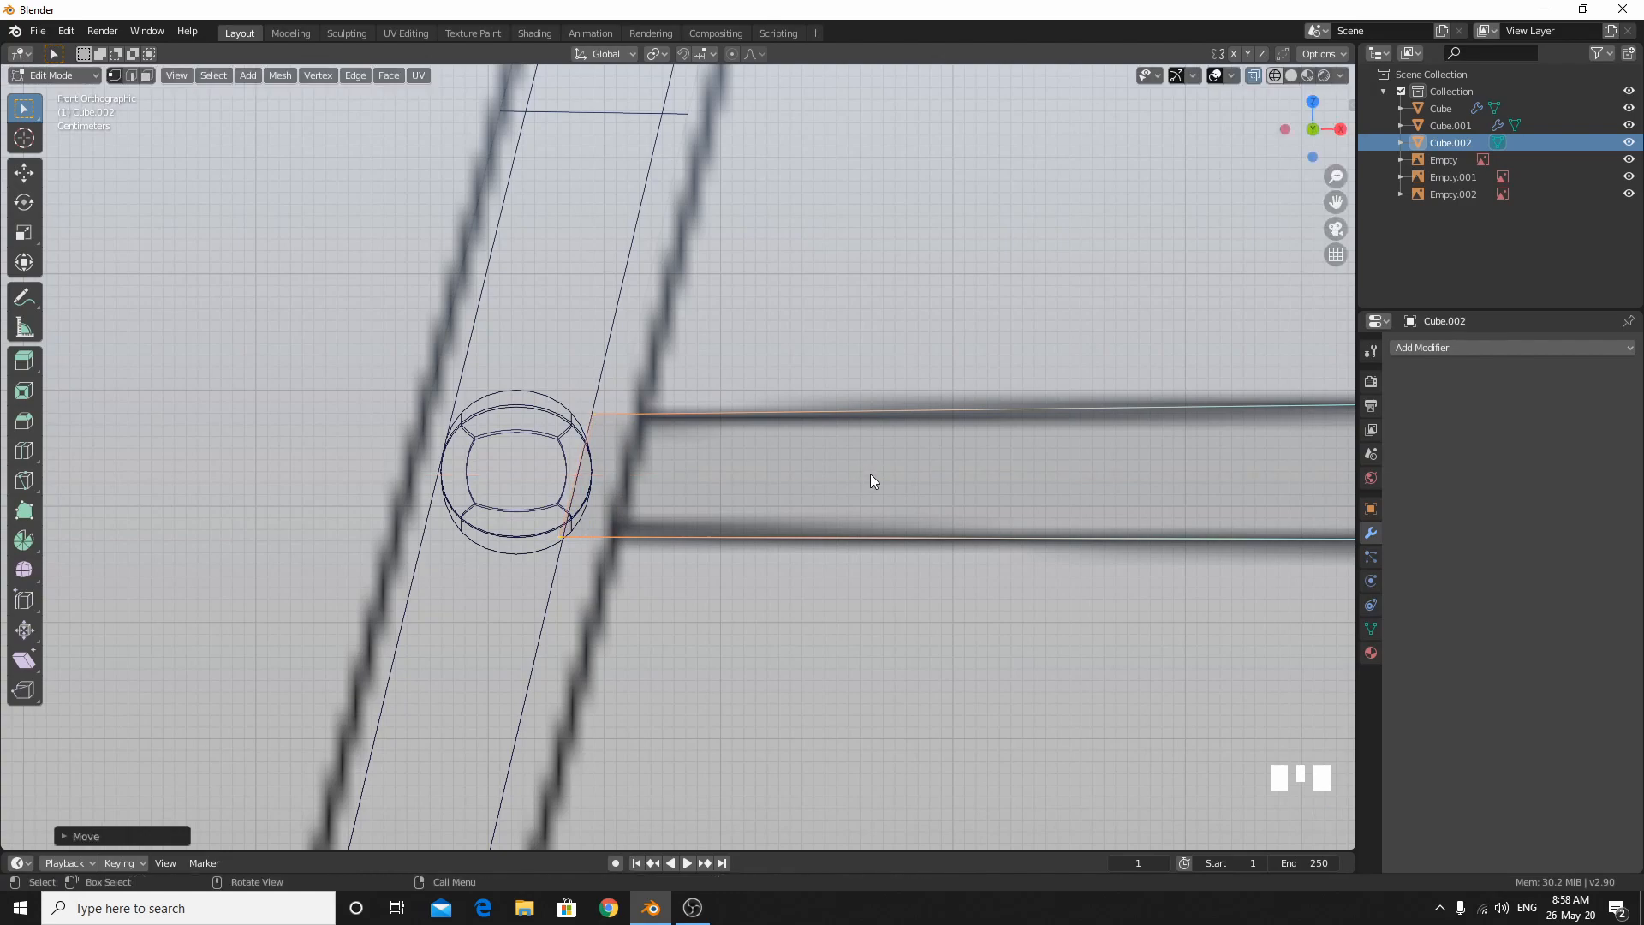
Fine-tune the left end's shear and its X position so it lines up with the leg's inner edge.
key(shift+ctrl+alt+s)
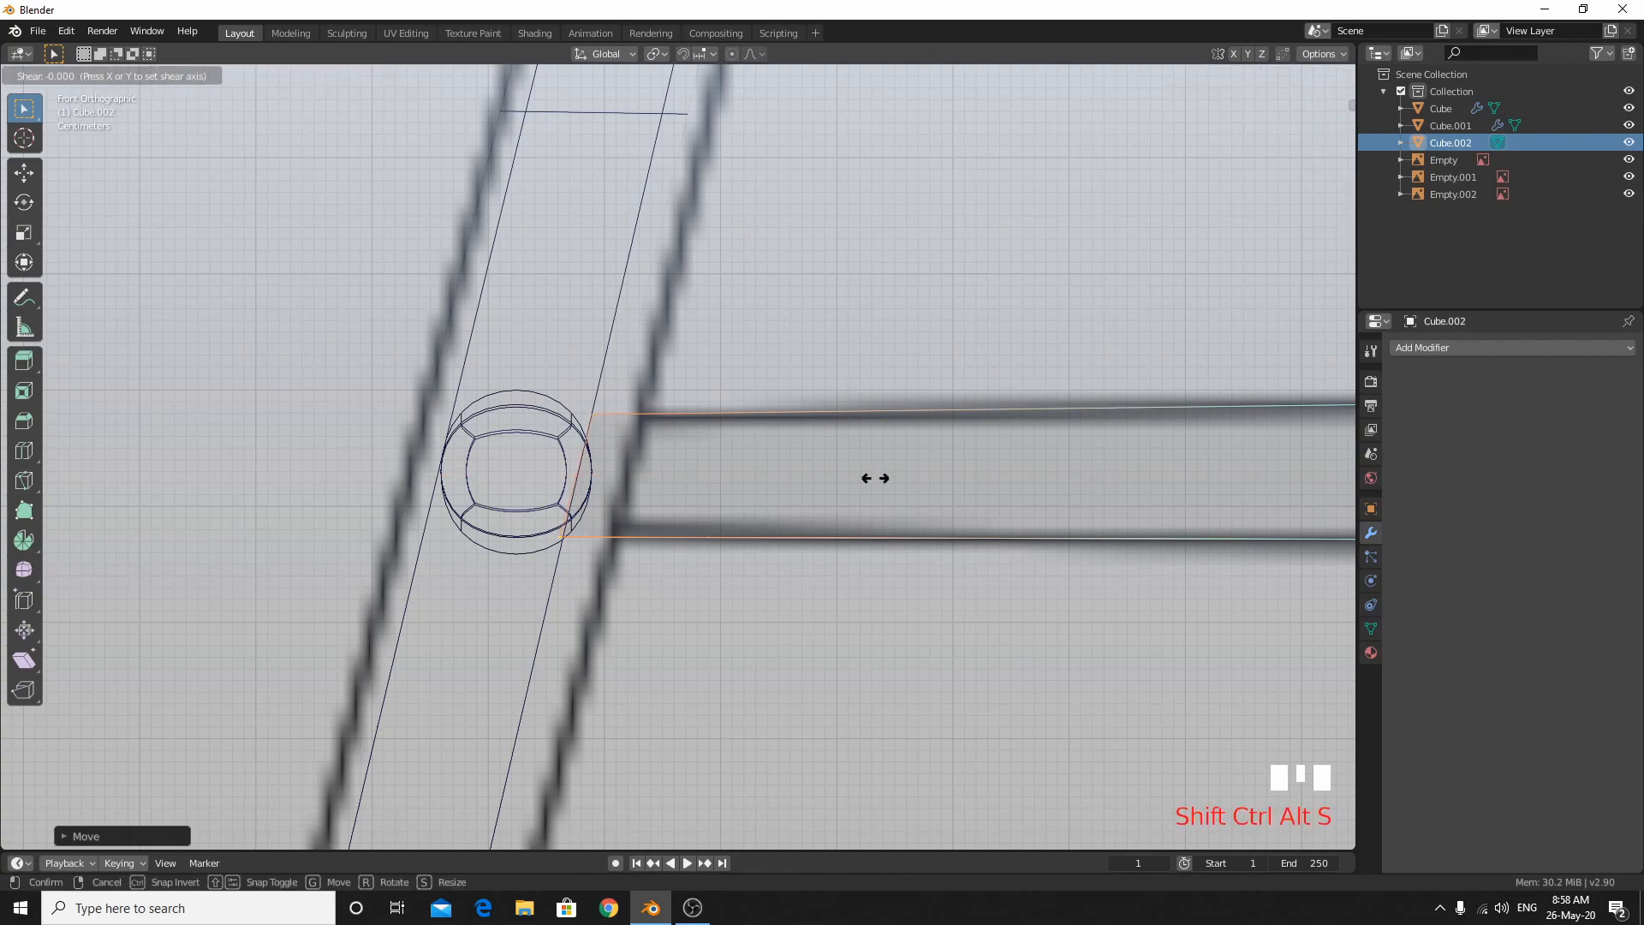
click(845, 423)
scroll(856, 527, up, 6)
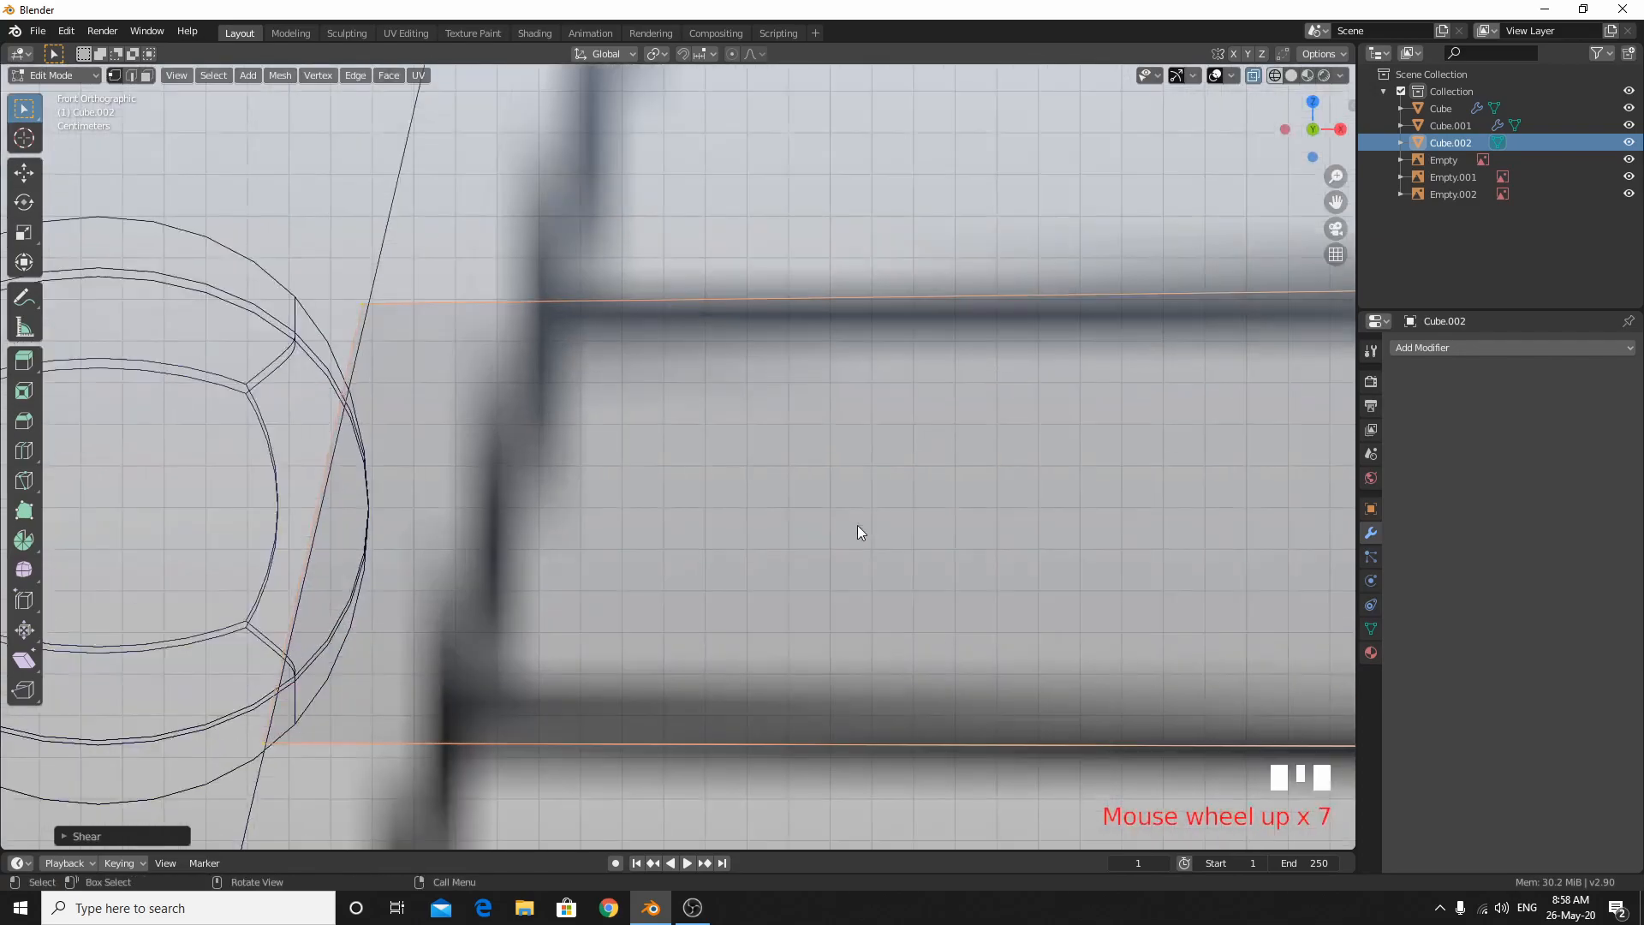
shift+middle_drag(536, 440, 826, 393)
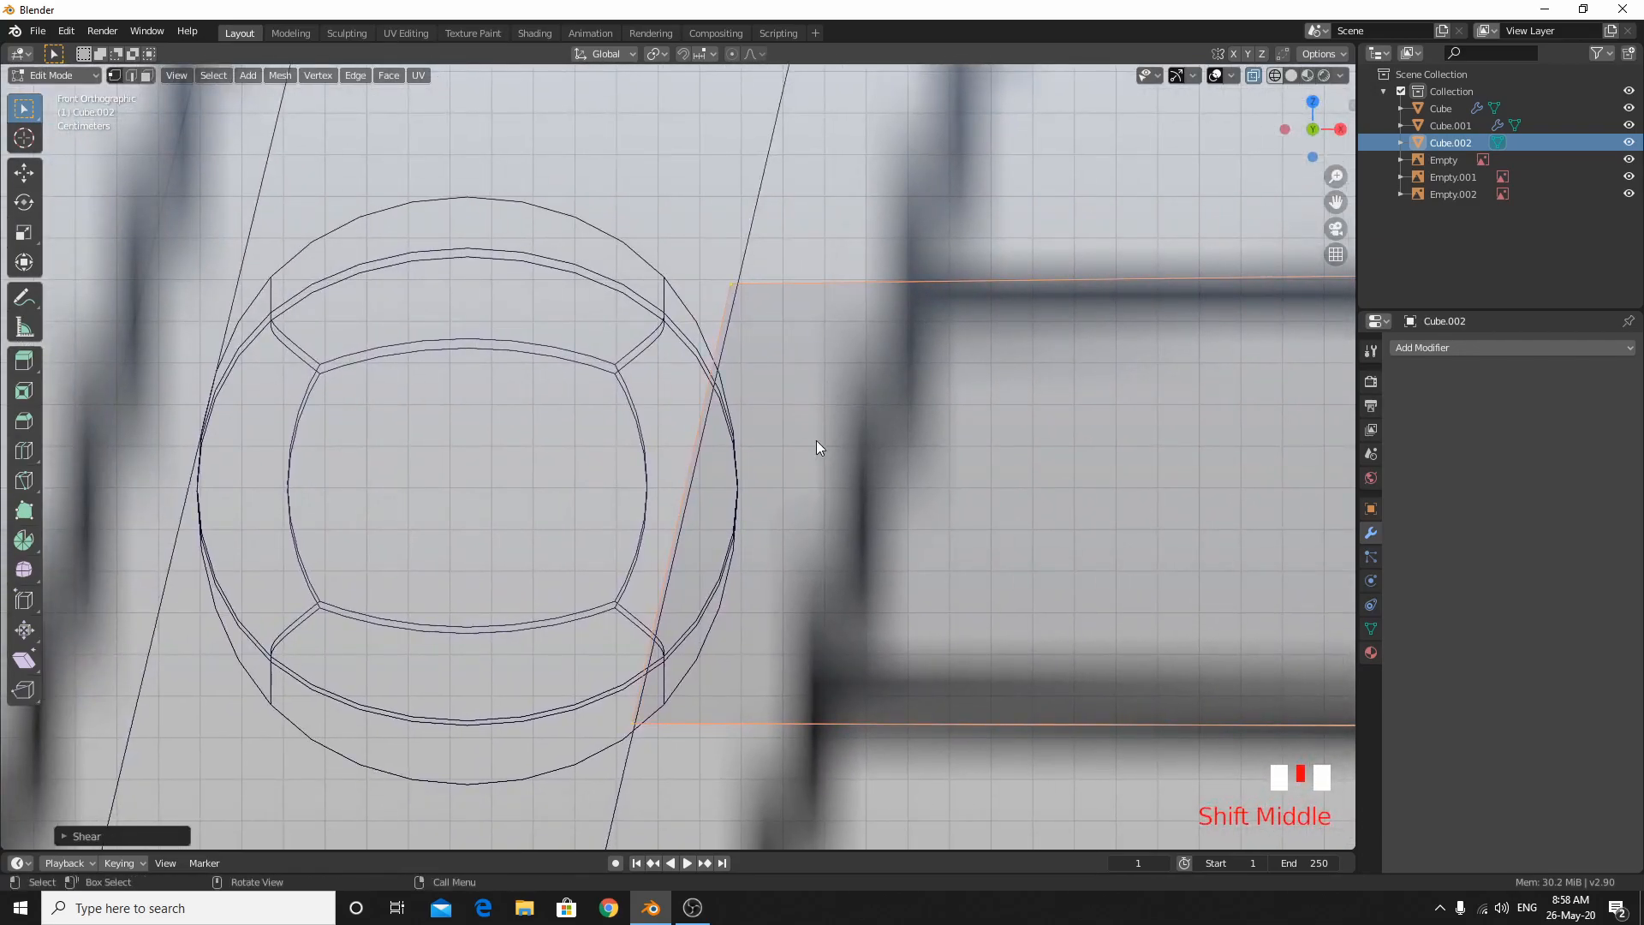
key(g)
key(x)
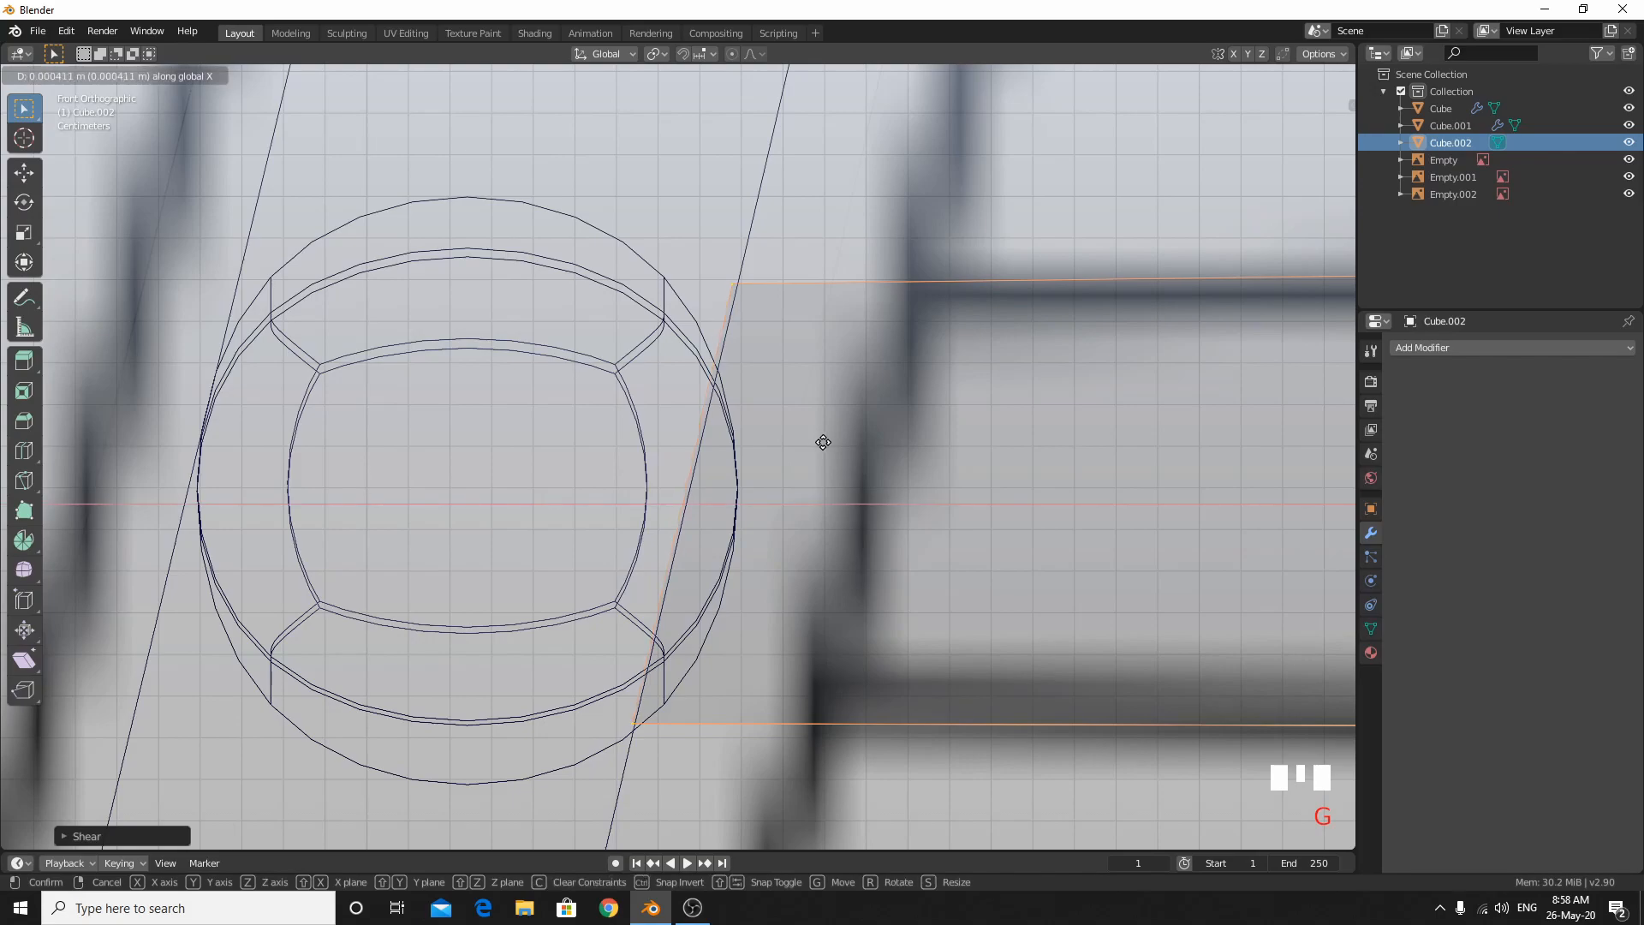
click(823, 440)
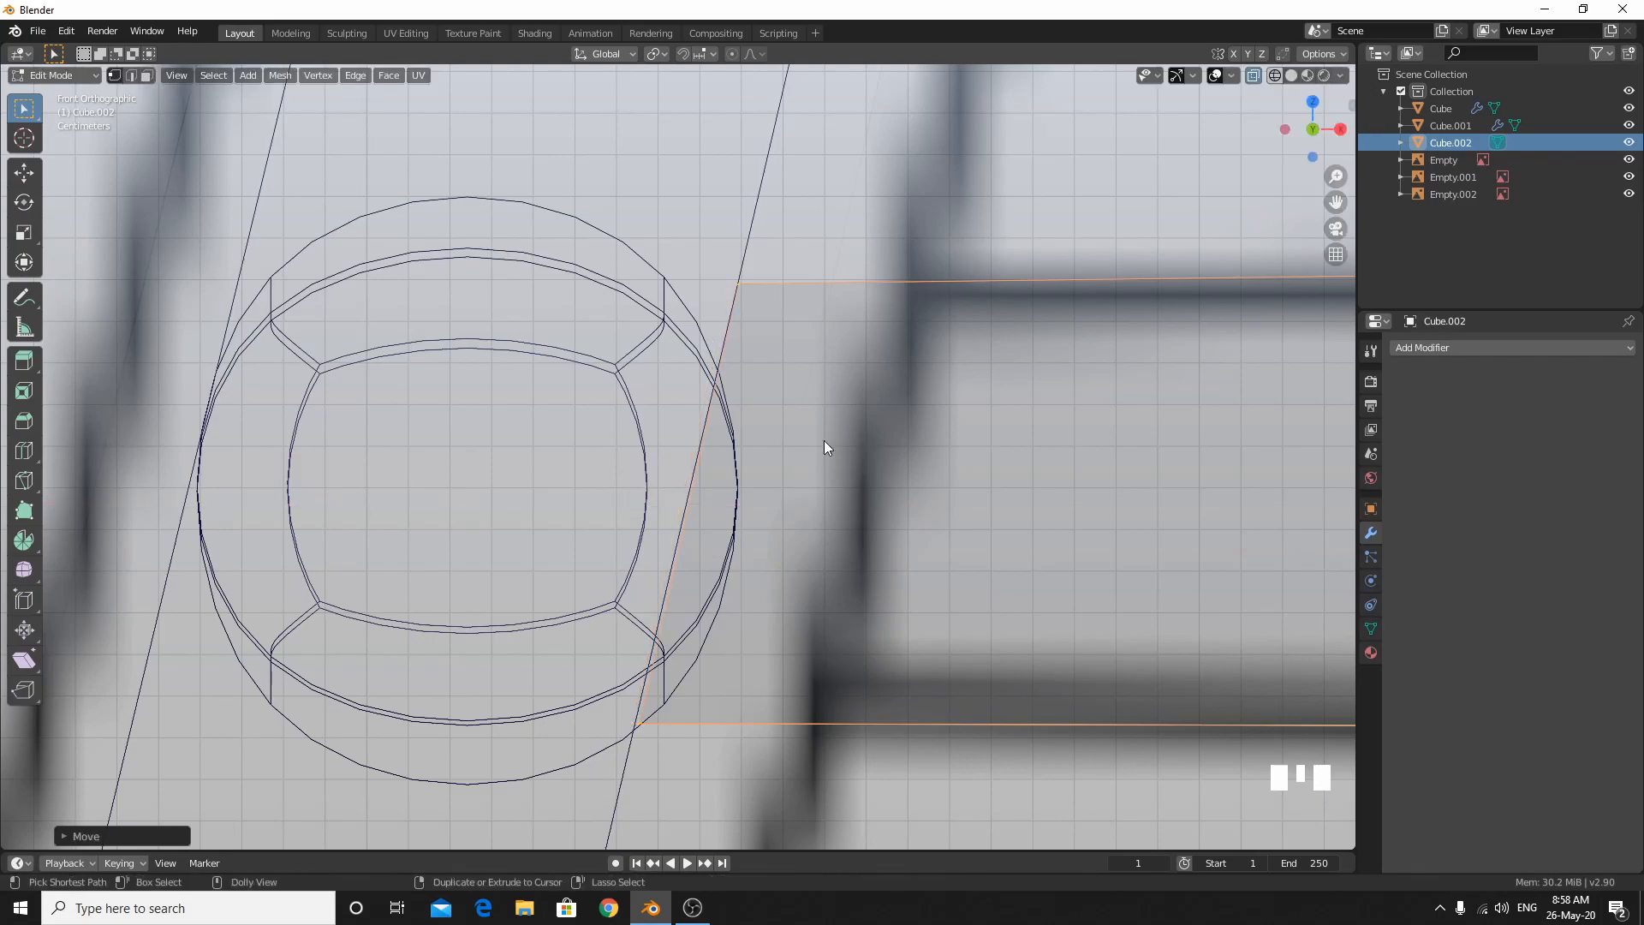
Make one more small shear and move adjustment to the crossbar's left end.
key(ctrl+shift+s)
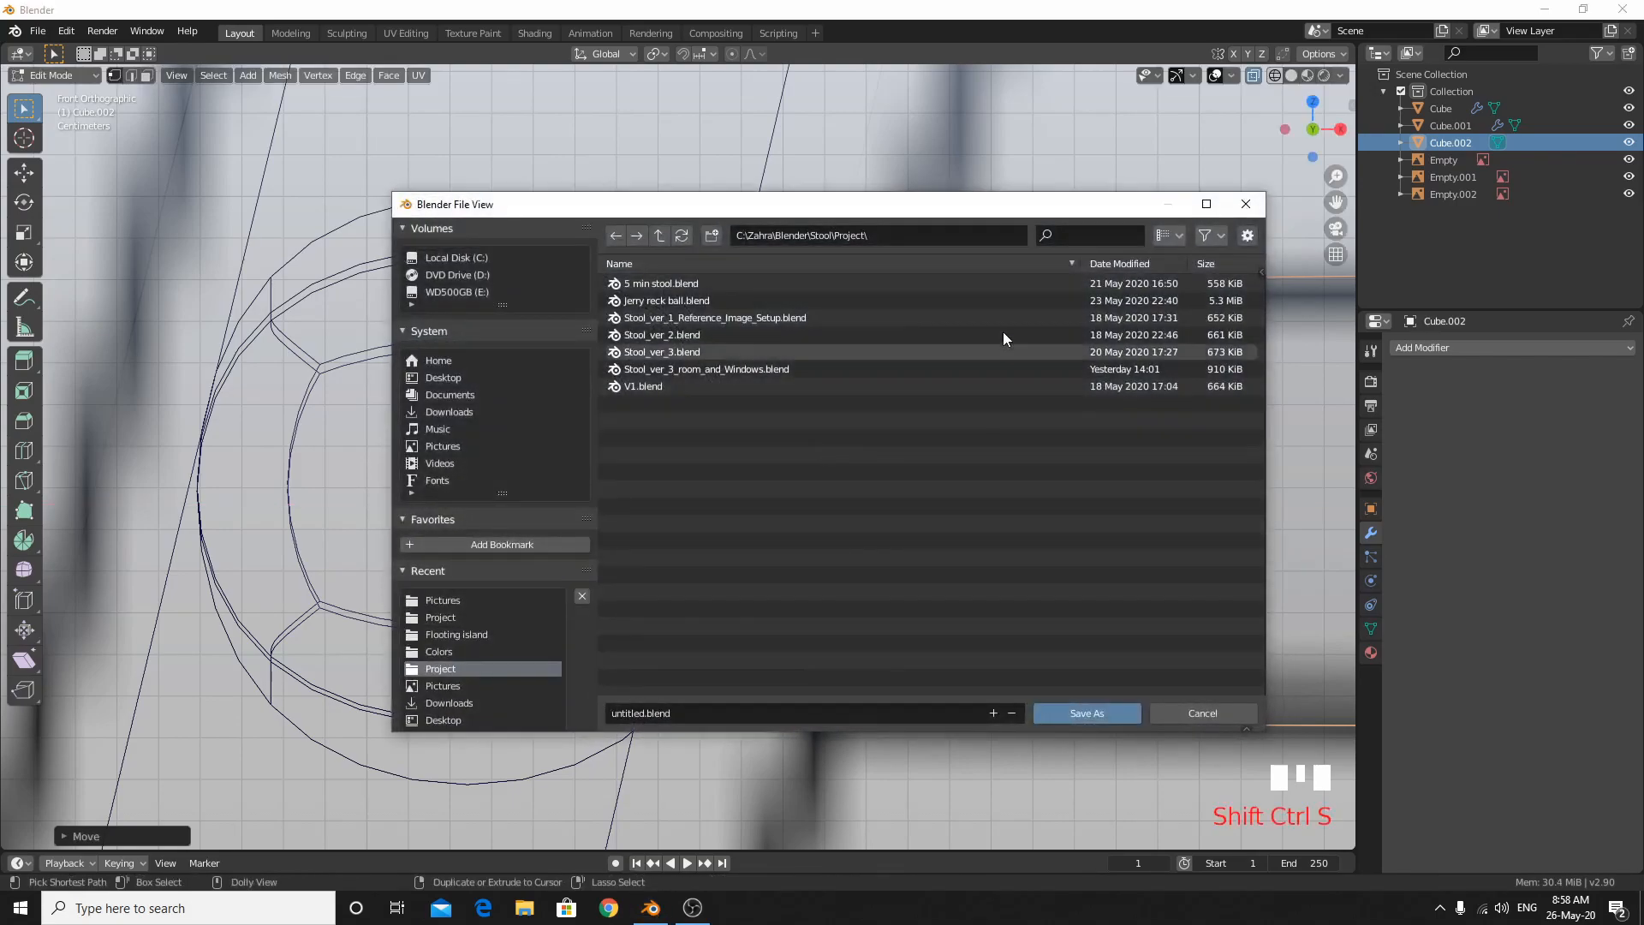
click(1245, 204)
key(shift+ctrl+alt+s)
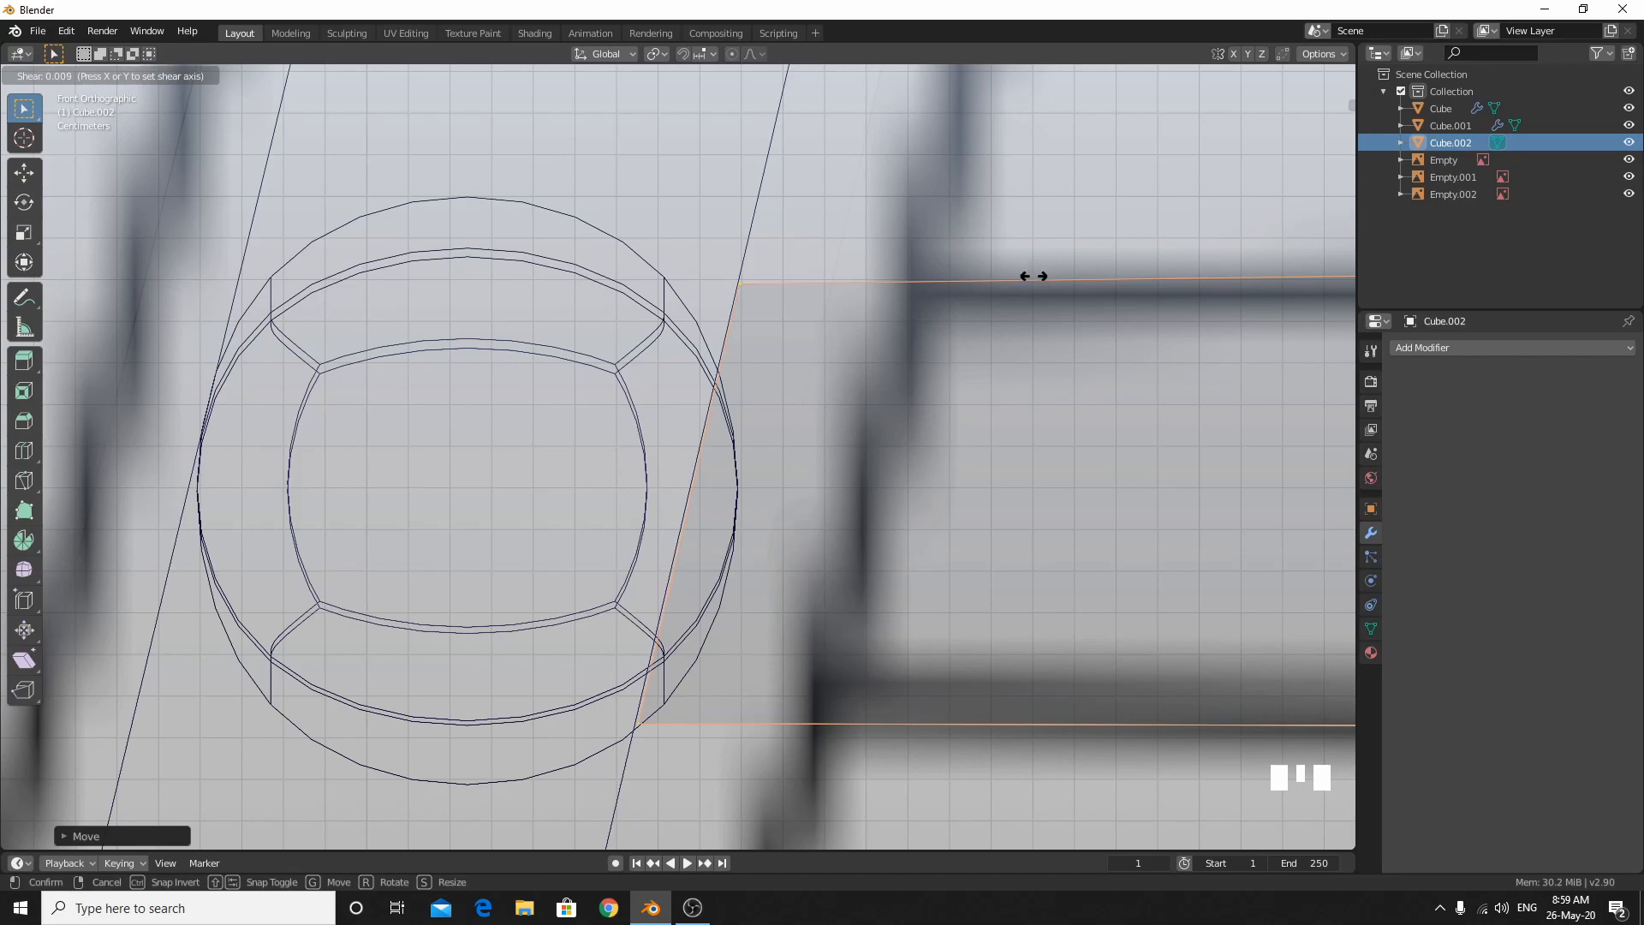
click(1036, 277)
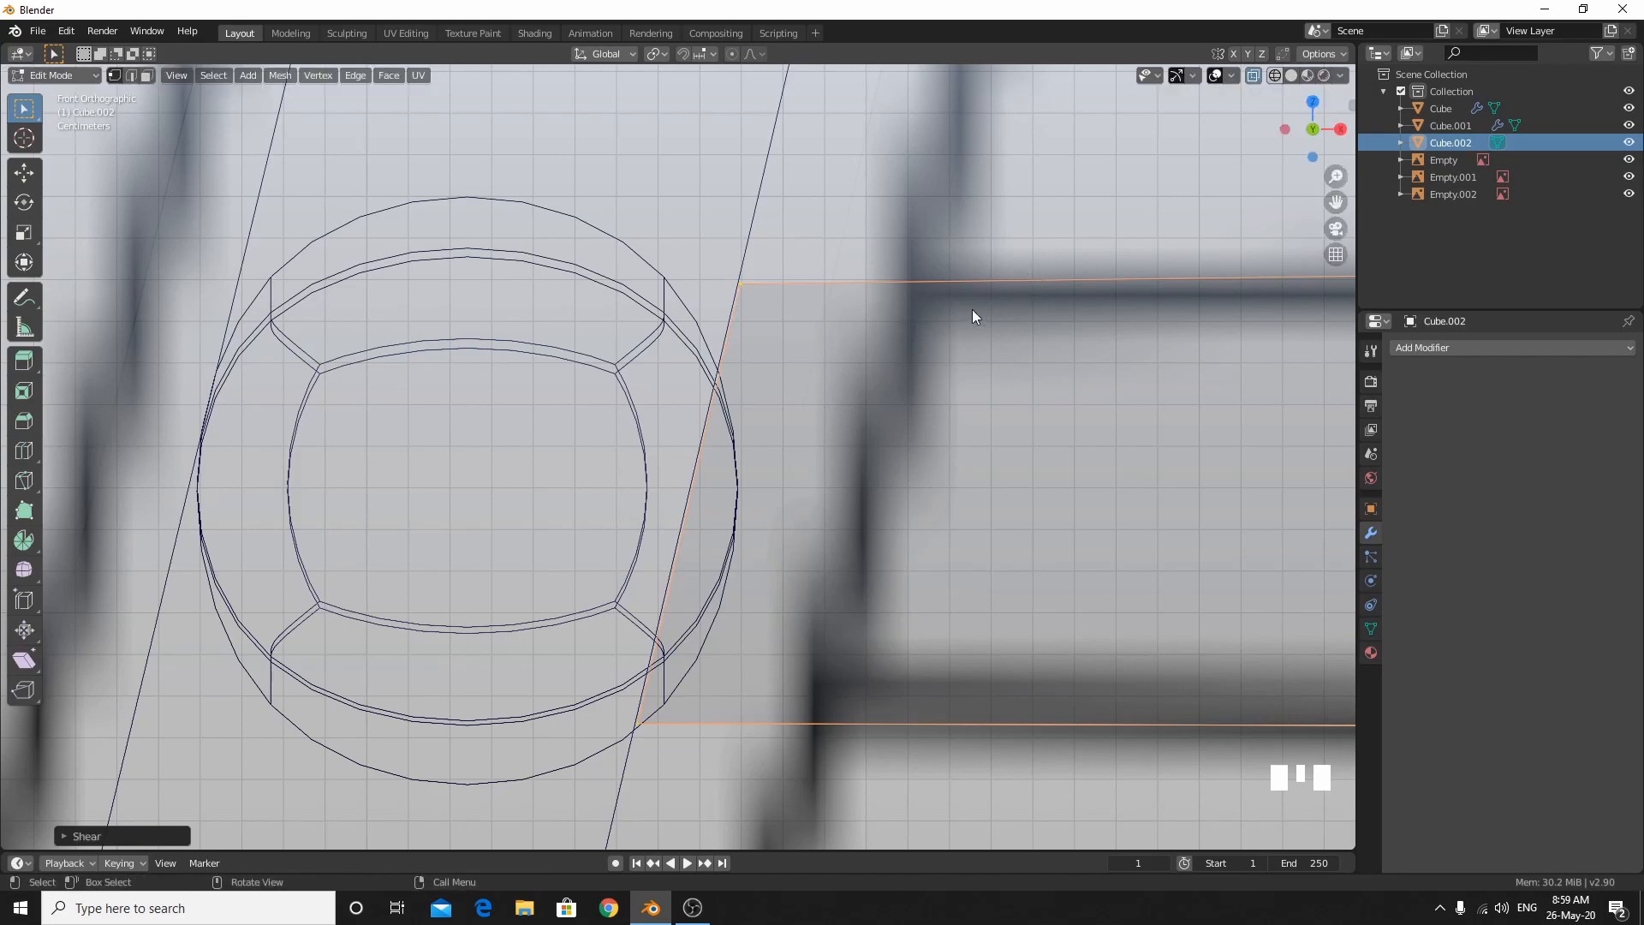
key(g)
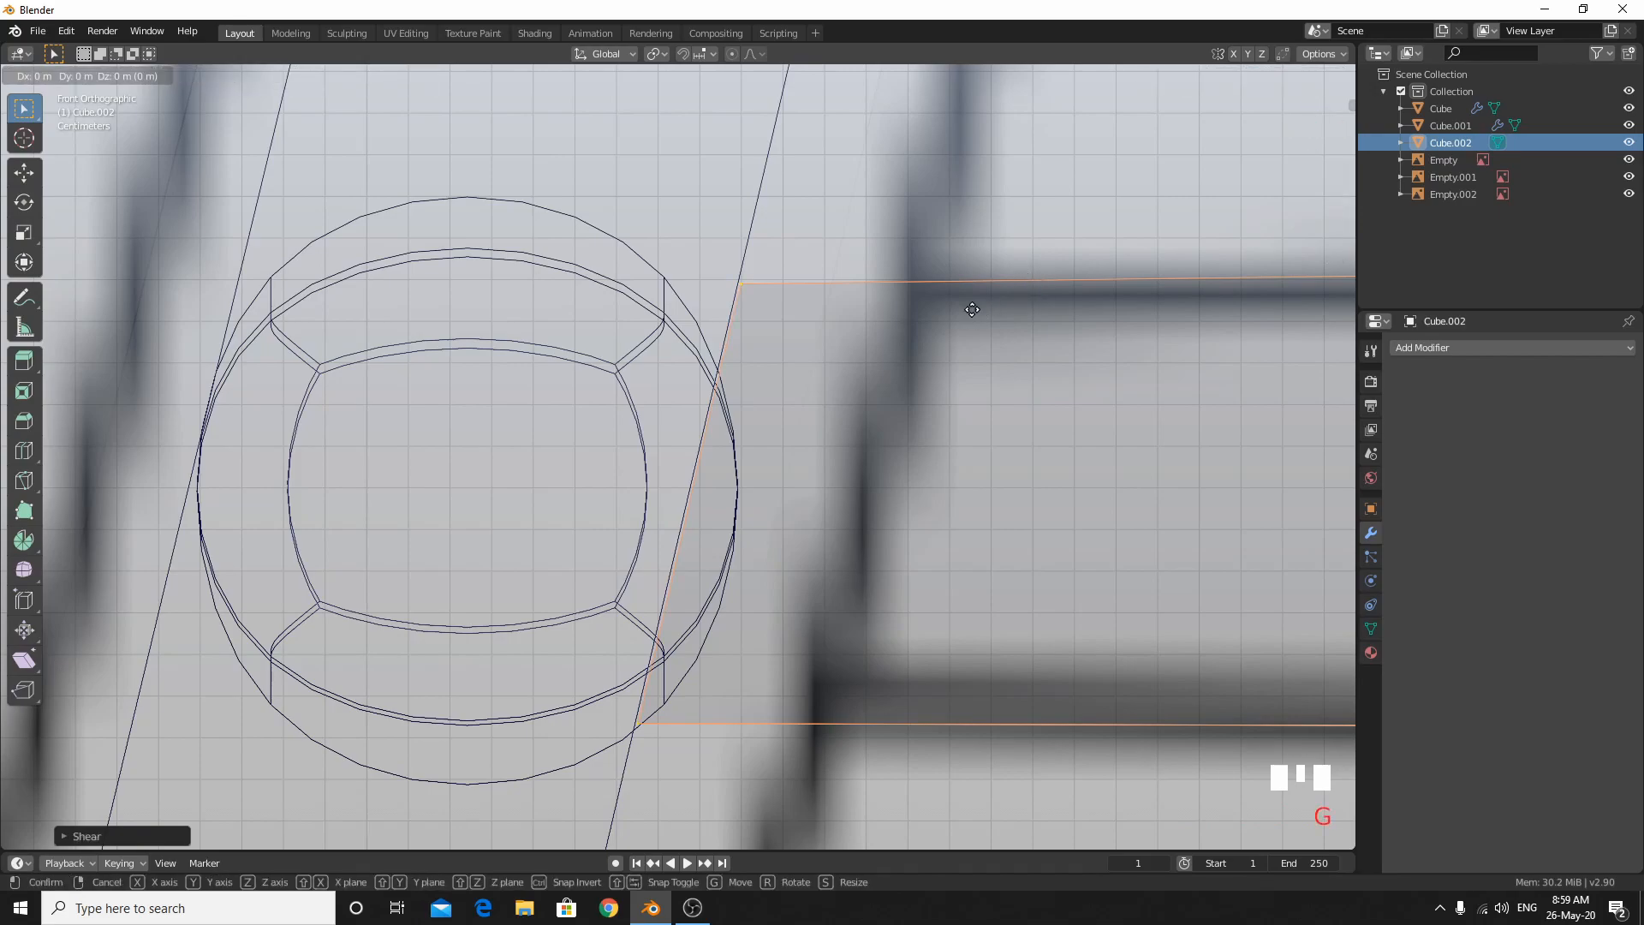
click(967, 312)
Return to Object Mode, show the stool in solid shading without X-ray, and check the crossbar between the legs.
scroll(1044, 406, down, 6)
shift+middle_drag(1070, 431, 372, 517)
shift+middle_drag(839, 616, 337, 598)
scroll(335, 599, down, 13)
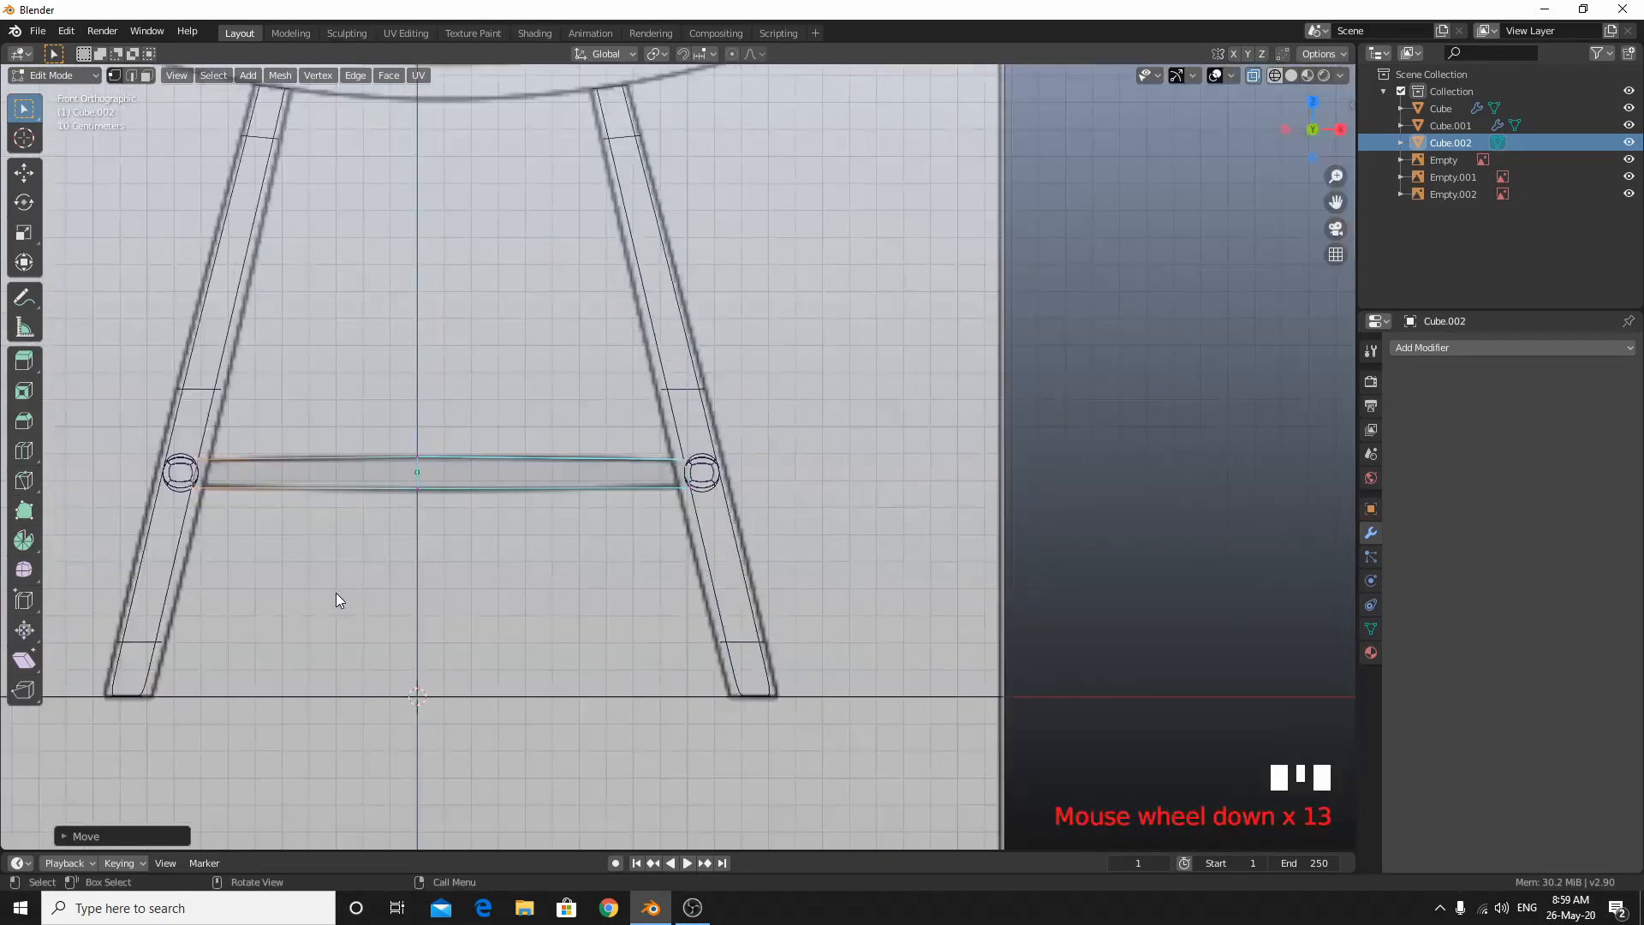
shift+middle_drag(232, 542, 439, 618)
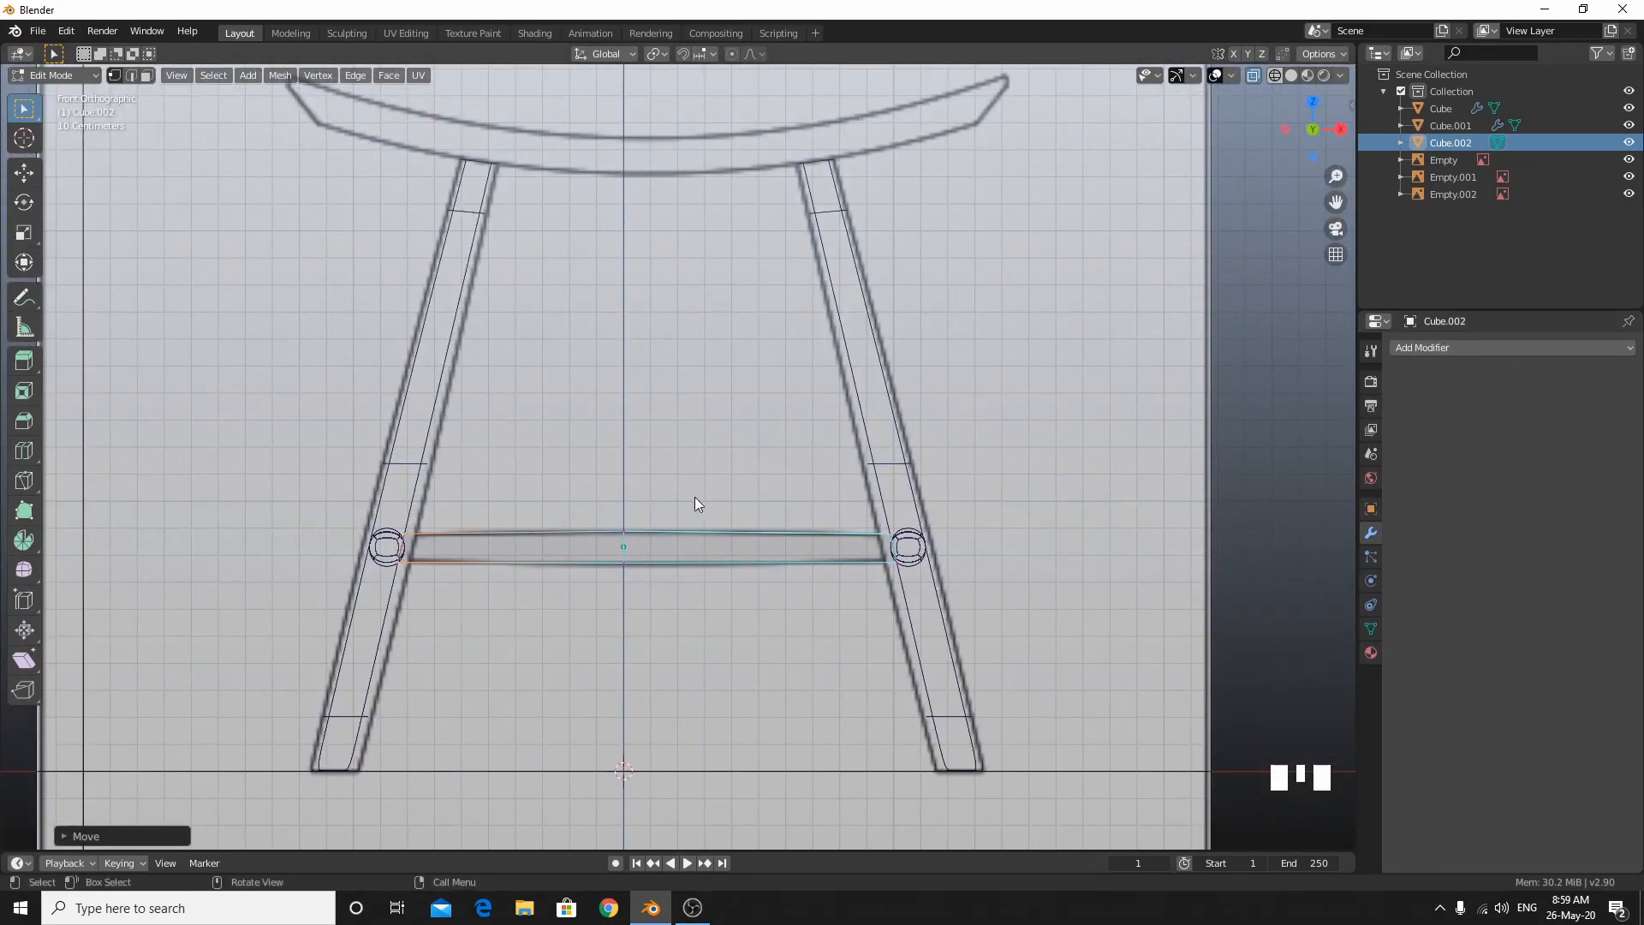
key(Tab)
key(z)
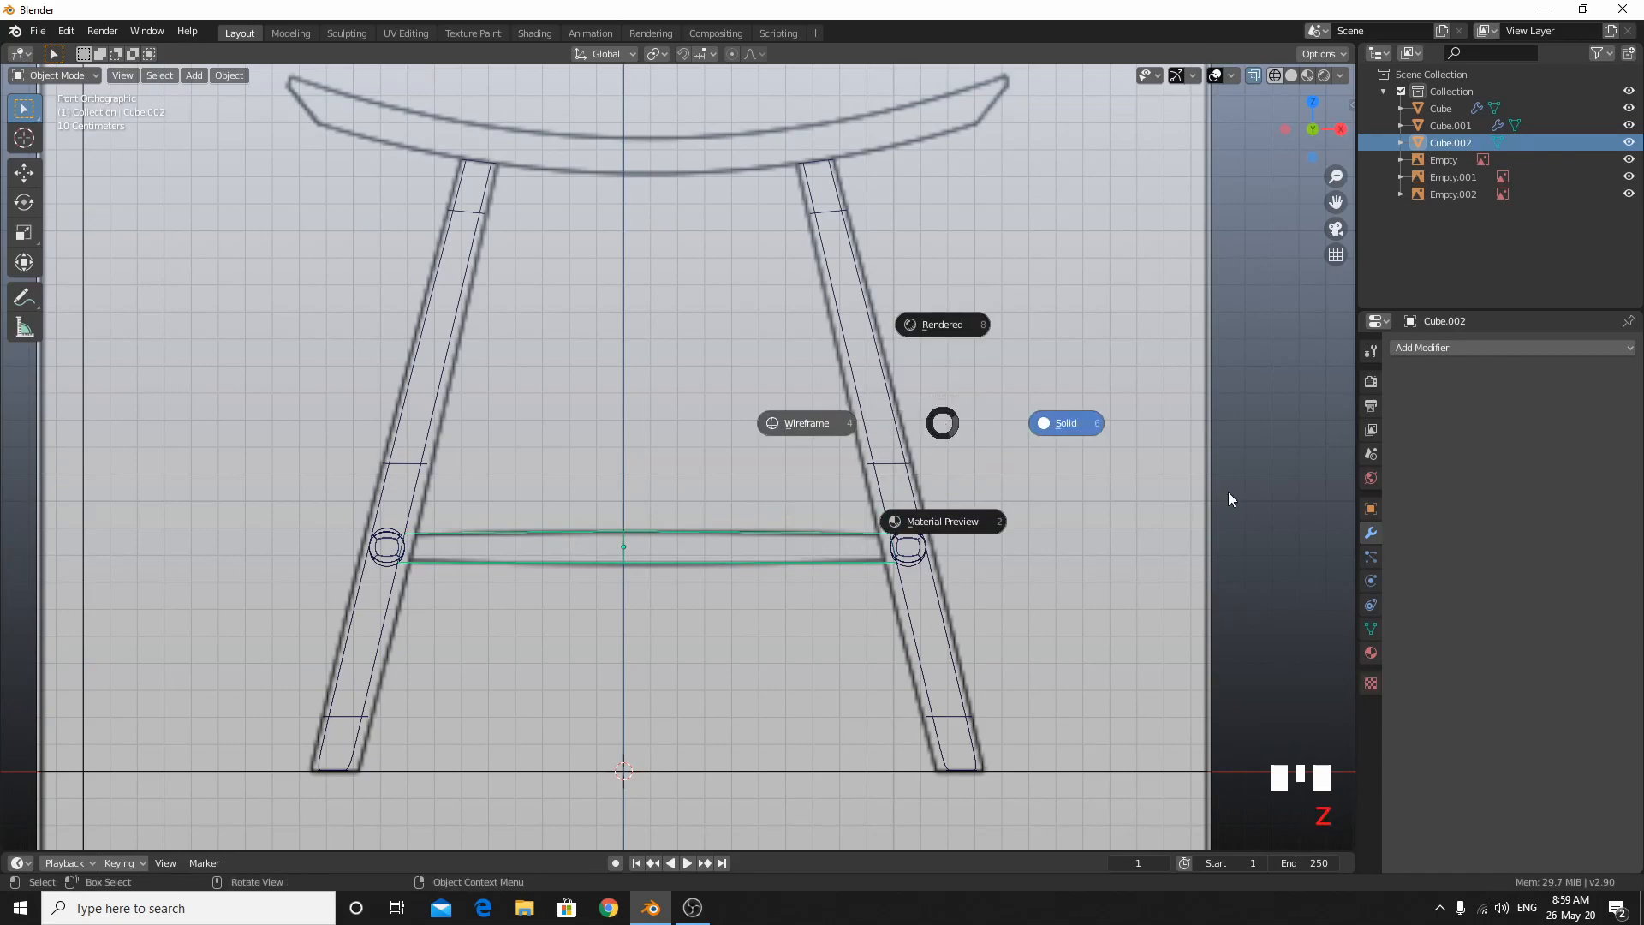
click(1229, 498)
key(alt+z)
mouse_move(613, 512)
middle_down()
mouse_move(583, 656)
mouse_move(608, 507)
middle_up()
scroll(608, 507, down, 2)
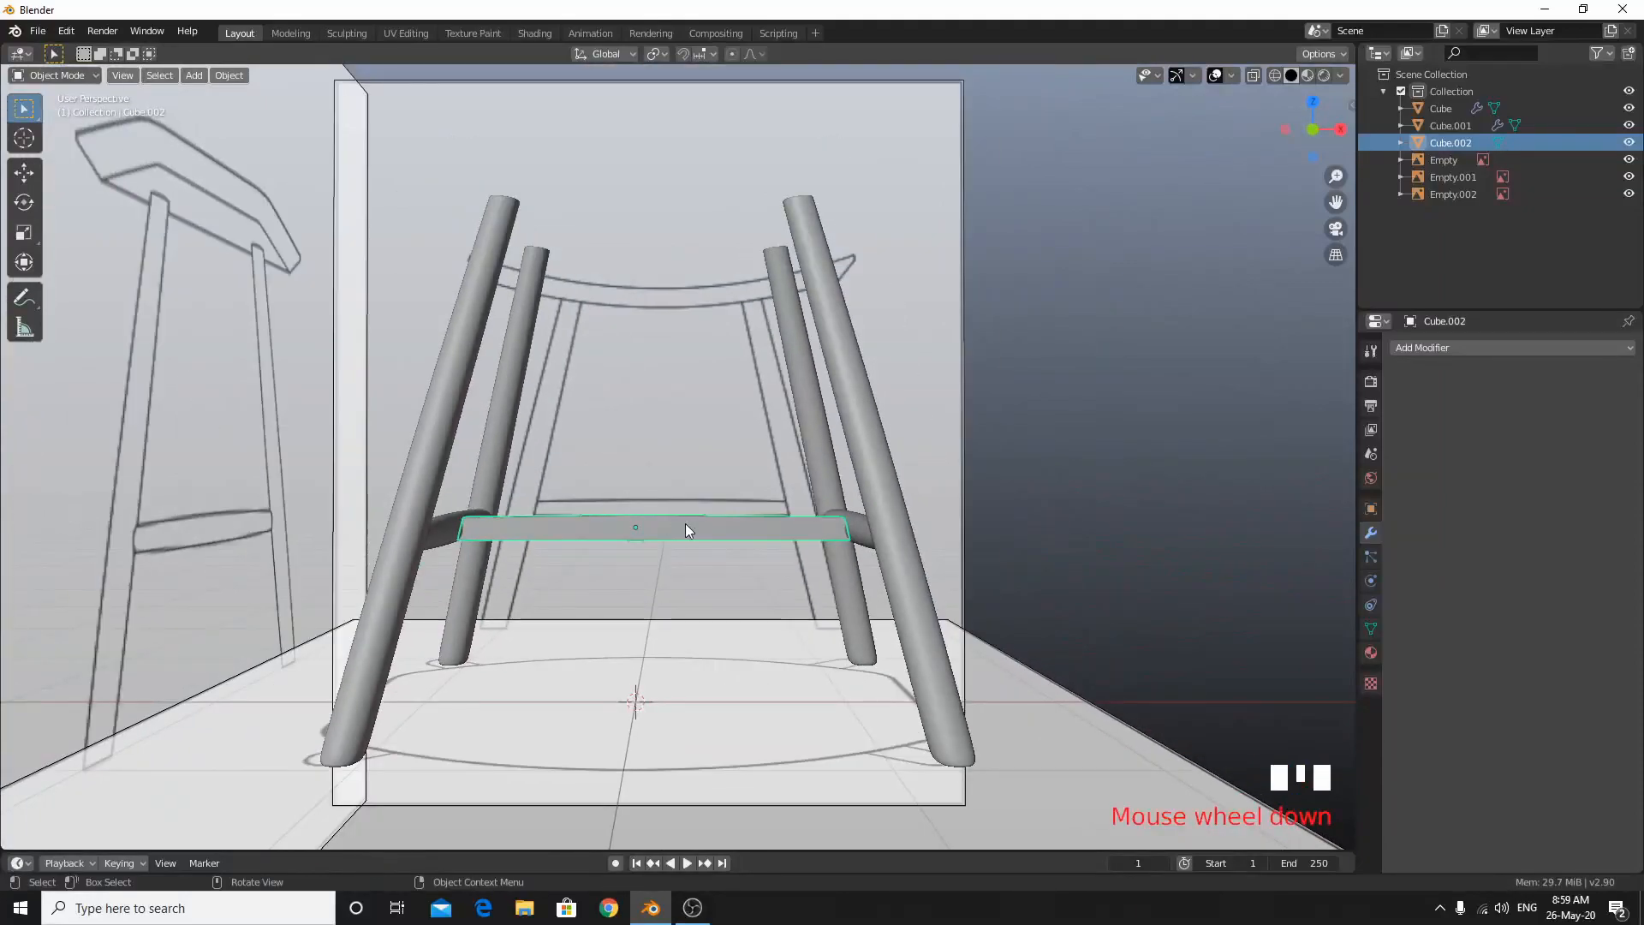
click(1169, 529)
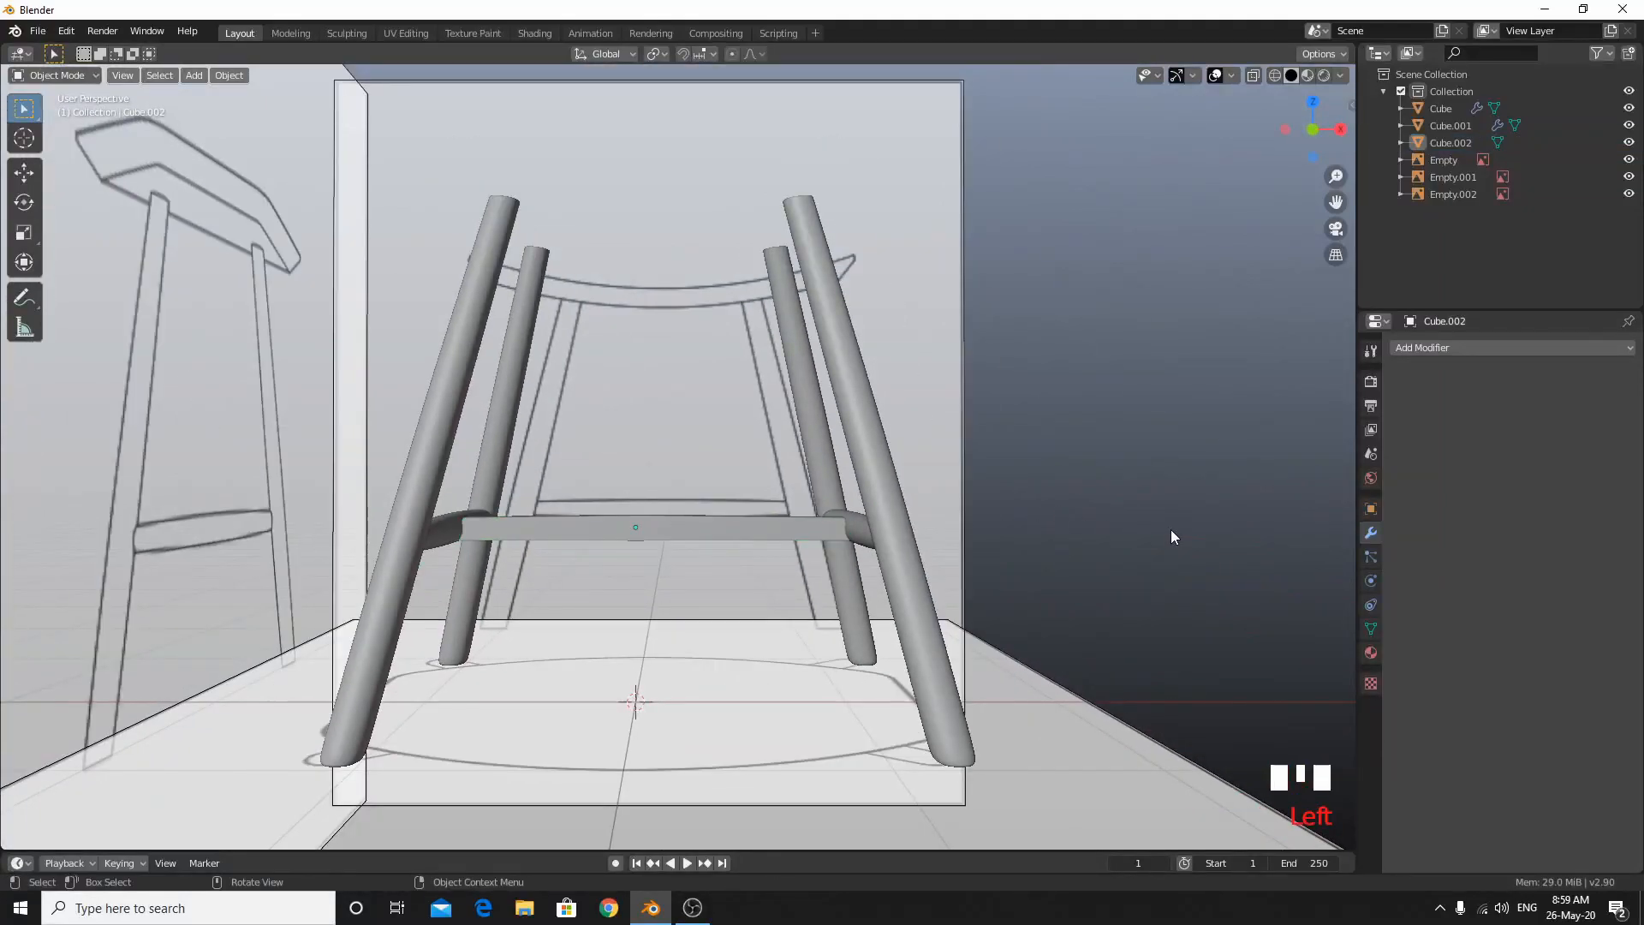
Add a Subdivision Surface modifier to the front crossbar with viewport and render levels set to 3.
mouse_move(743, 510)
middle_down()
mouse_move(726, 470)
mouse_move(741, 520)
middle_up()
click(742, 520)
click(1467, 346)
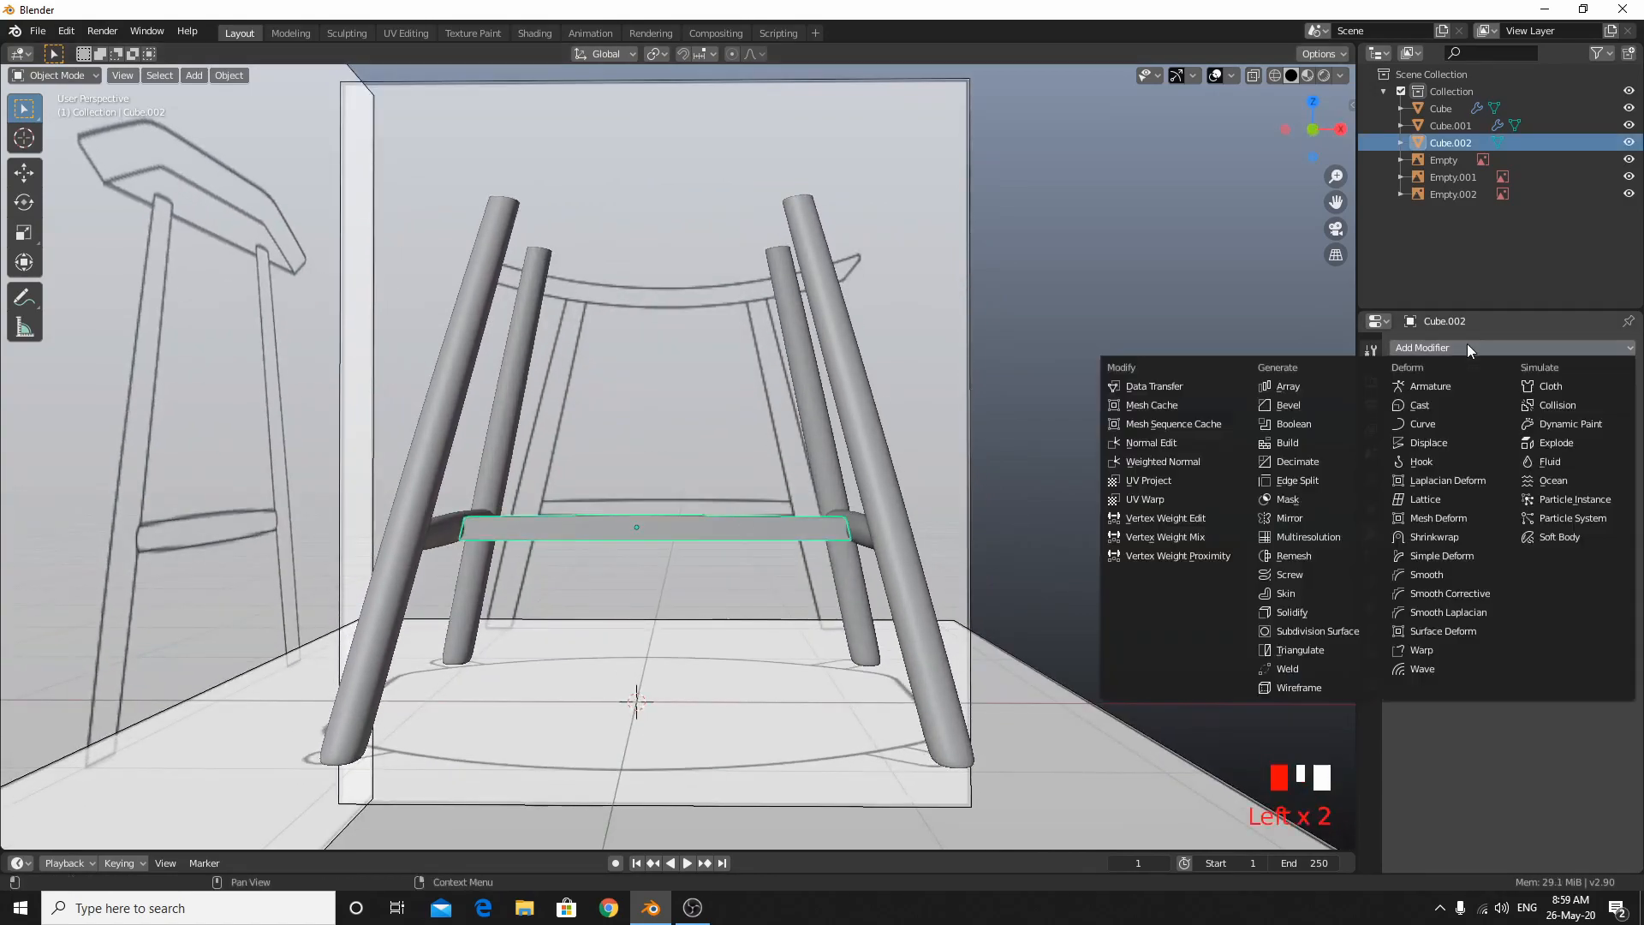
click(1303, 634)
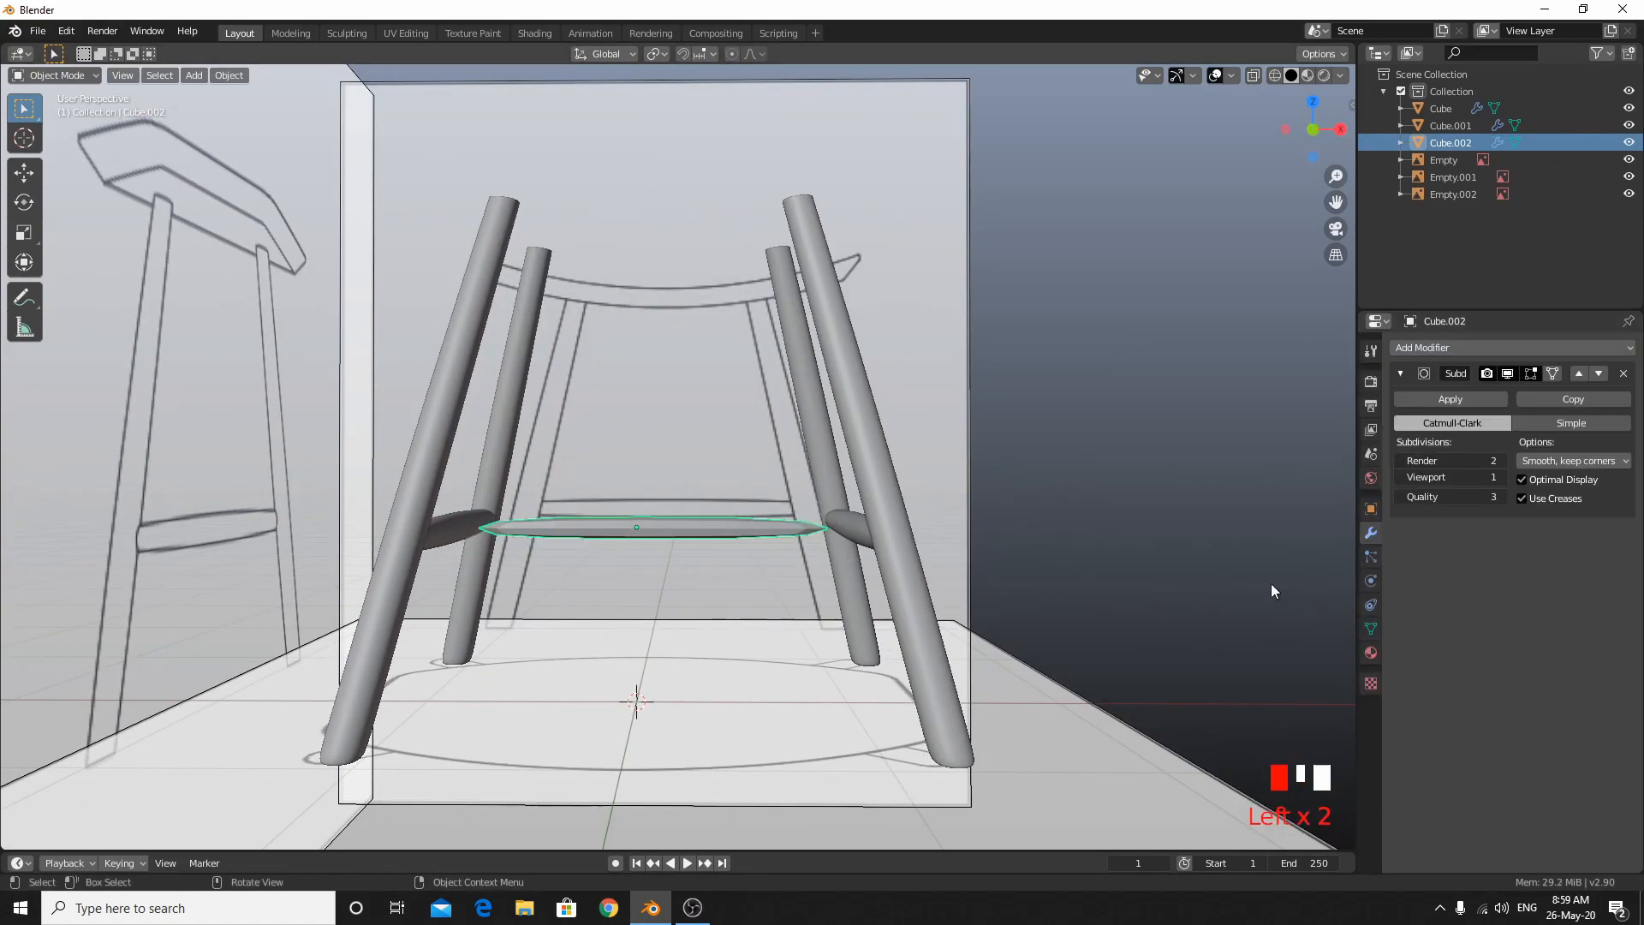
click(1505, 475)
click(1500, 474)
click(1503, 460)
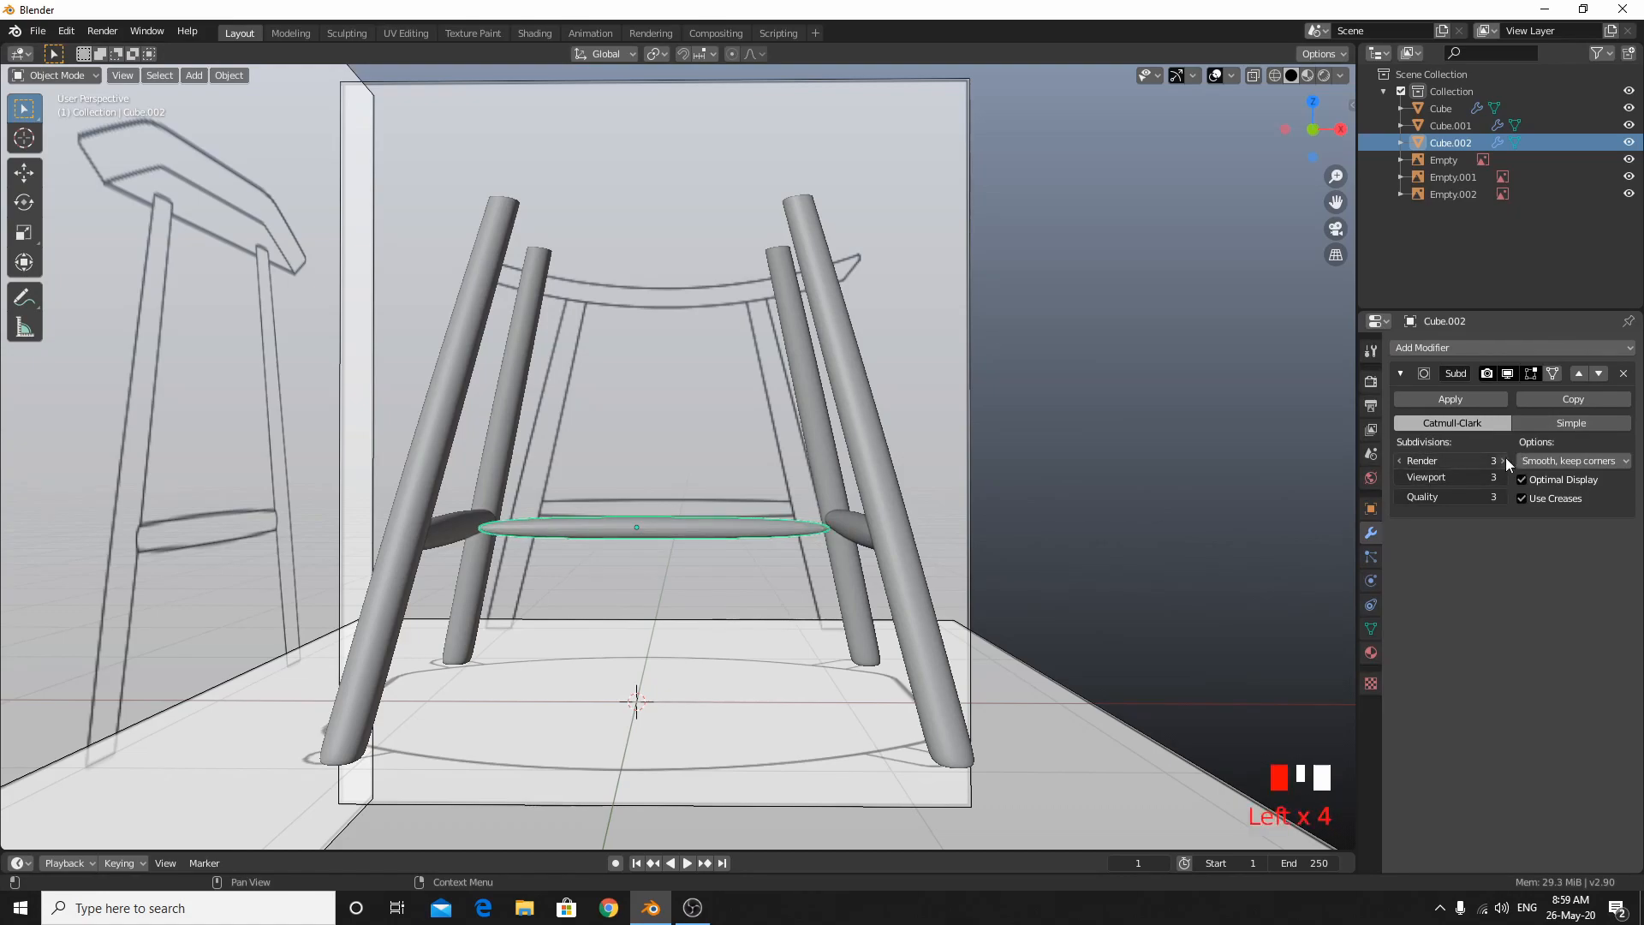
In Edit Mode, add a loop cut to the crossbar's right half and slide it close to the right end.
key(KP_3)
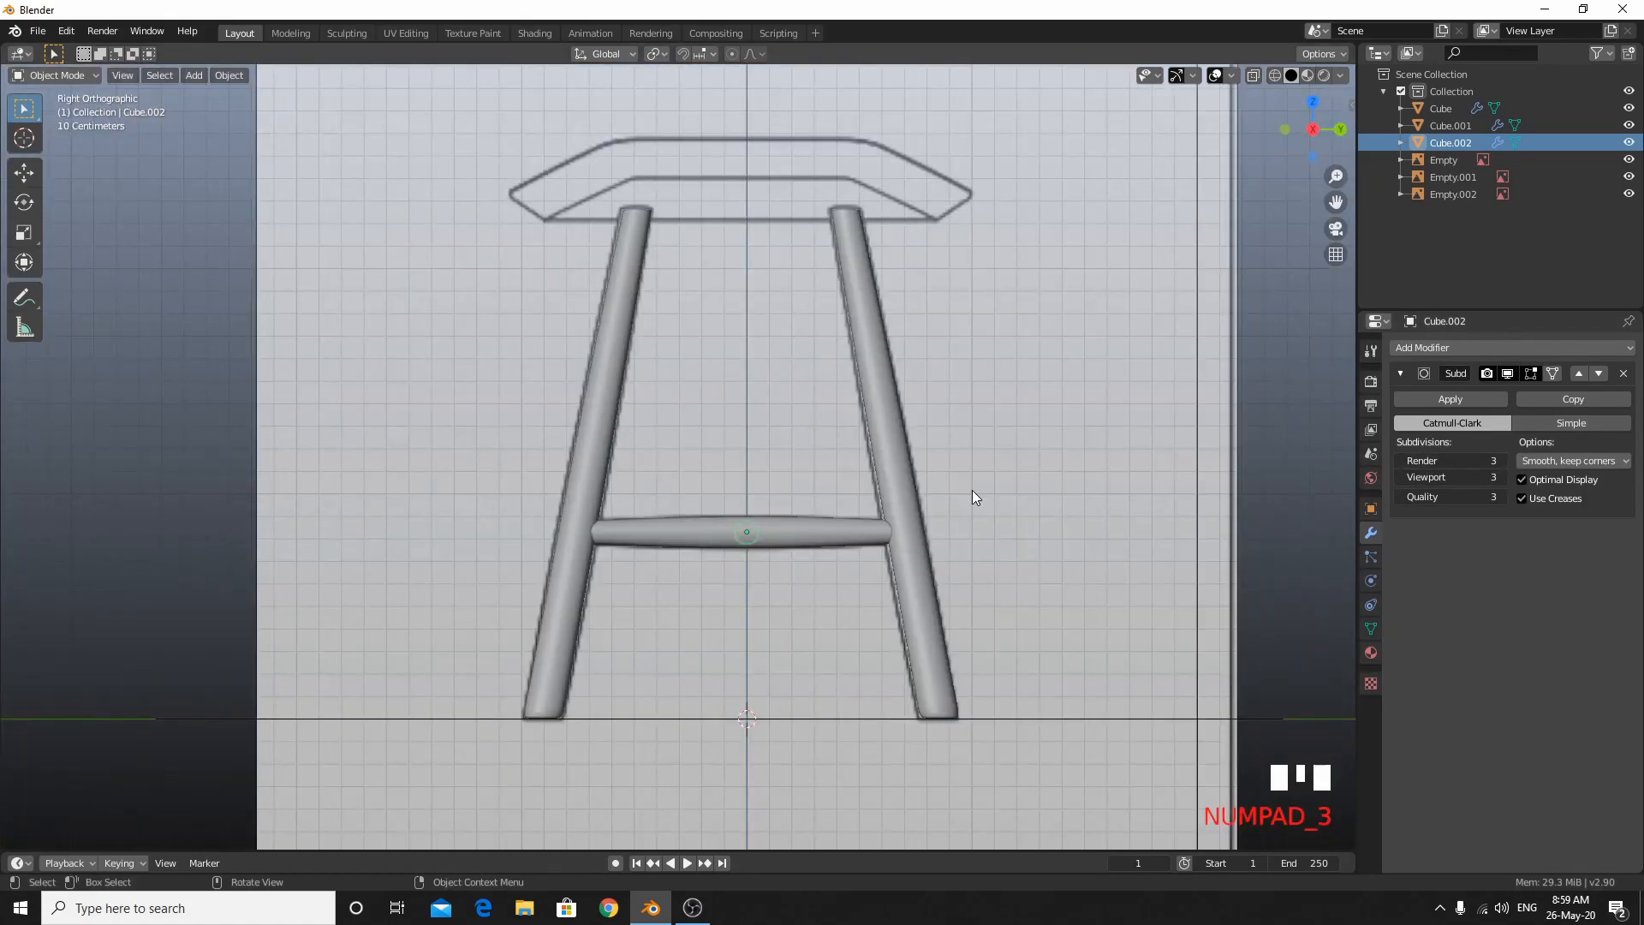
key(KP_1)
scroll(972, 489, up, 10)
shift+middle_drag(973, 490, 715, 167)
key(Tab)
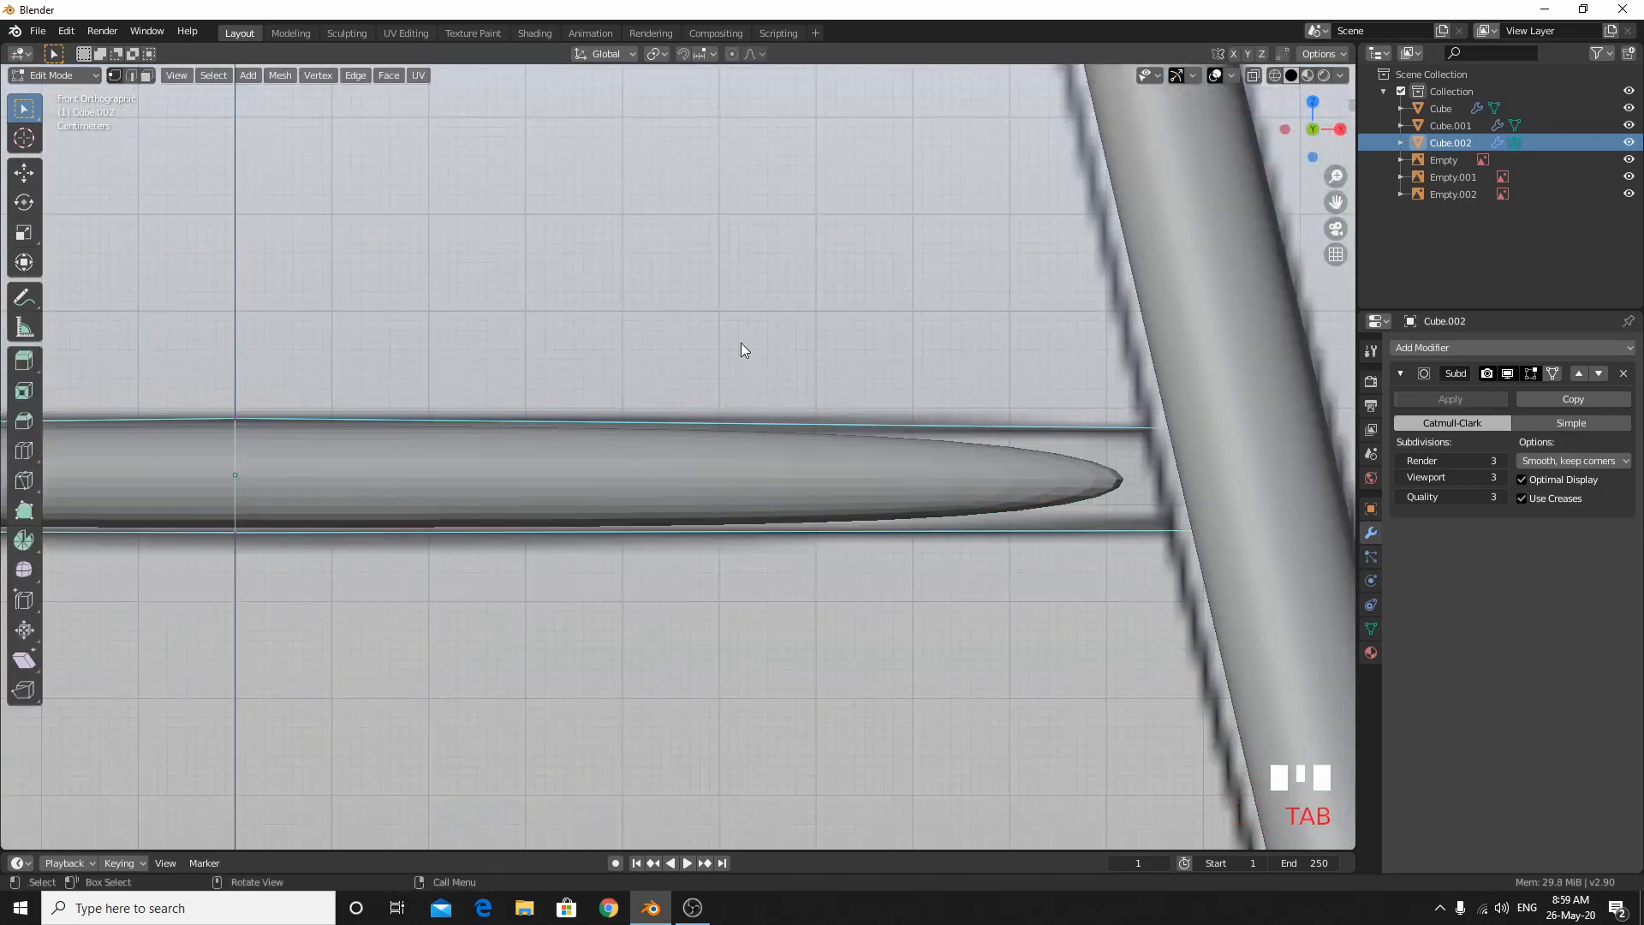
key(ctrl+r)
click(824, 500)
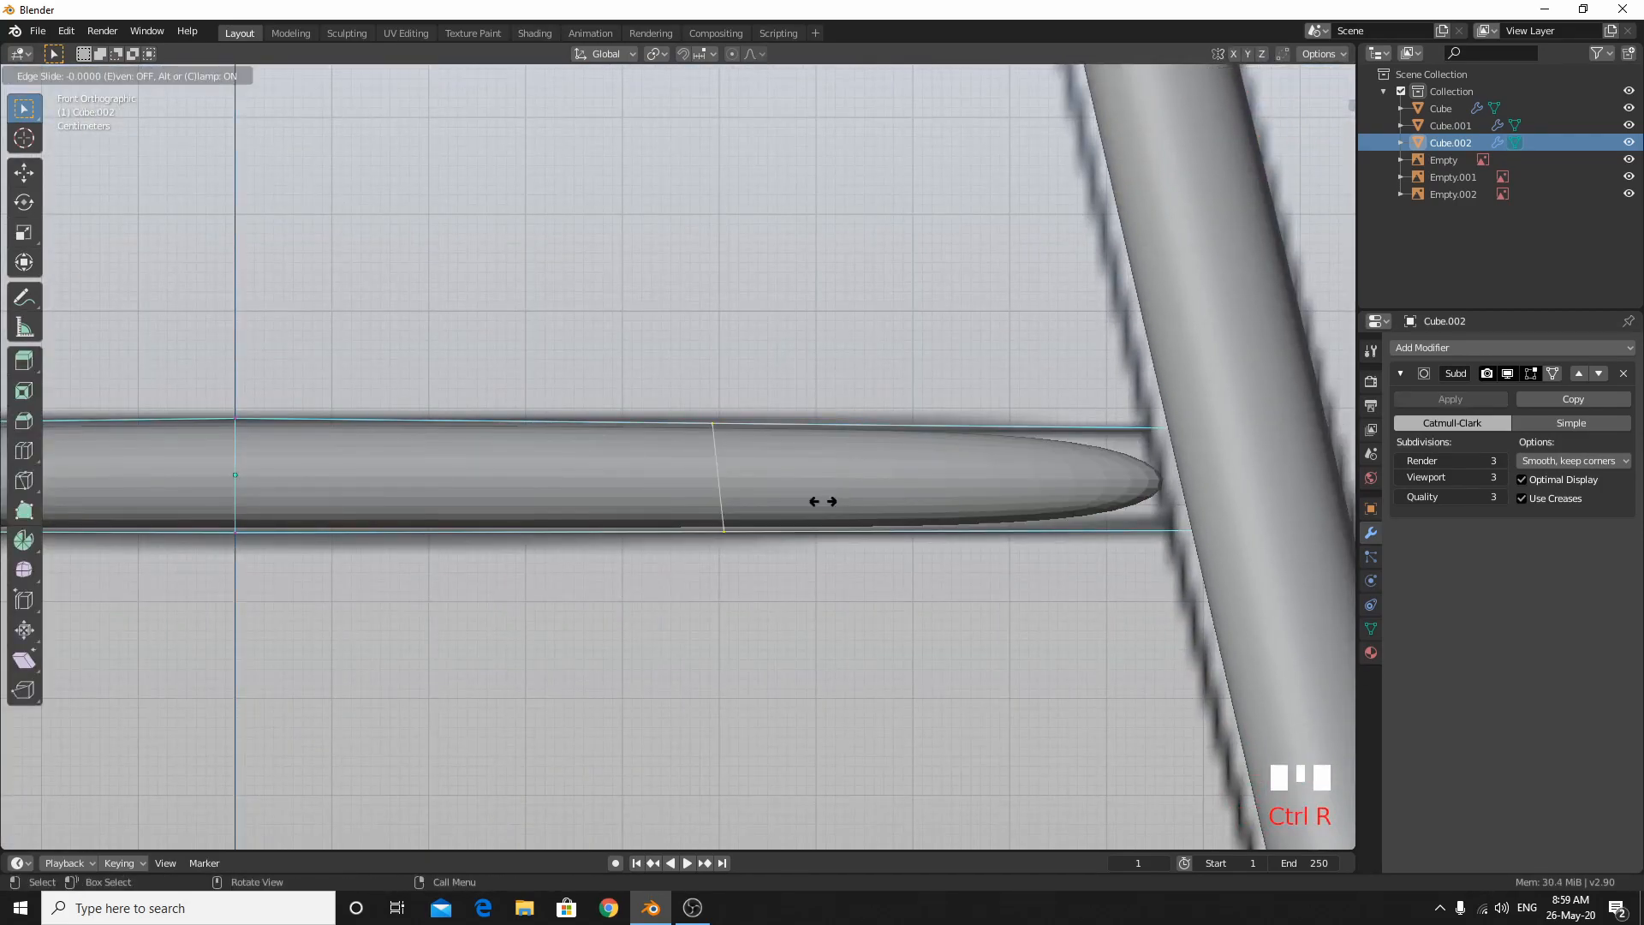
click(124, 547)
Add a loop cut to the crossbar's left half and slide it close to the left end.
shift+middle_drag(51, 548, 420, 485)
key(ctrl+r)
click(937, 464)
click(702, 524)
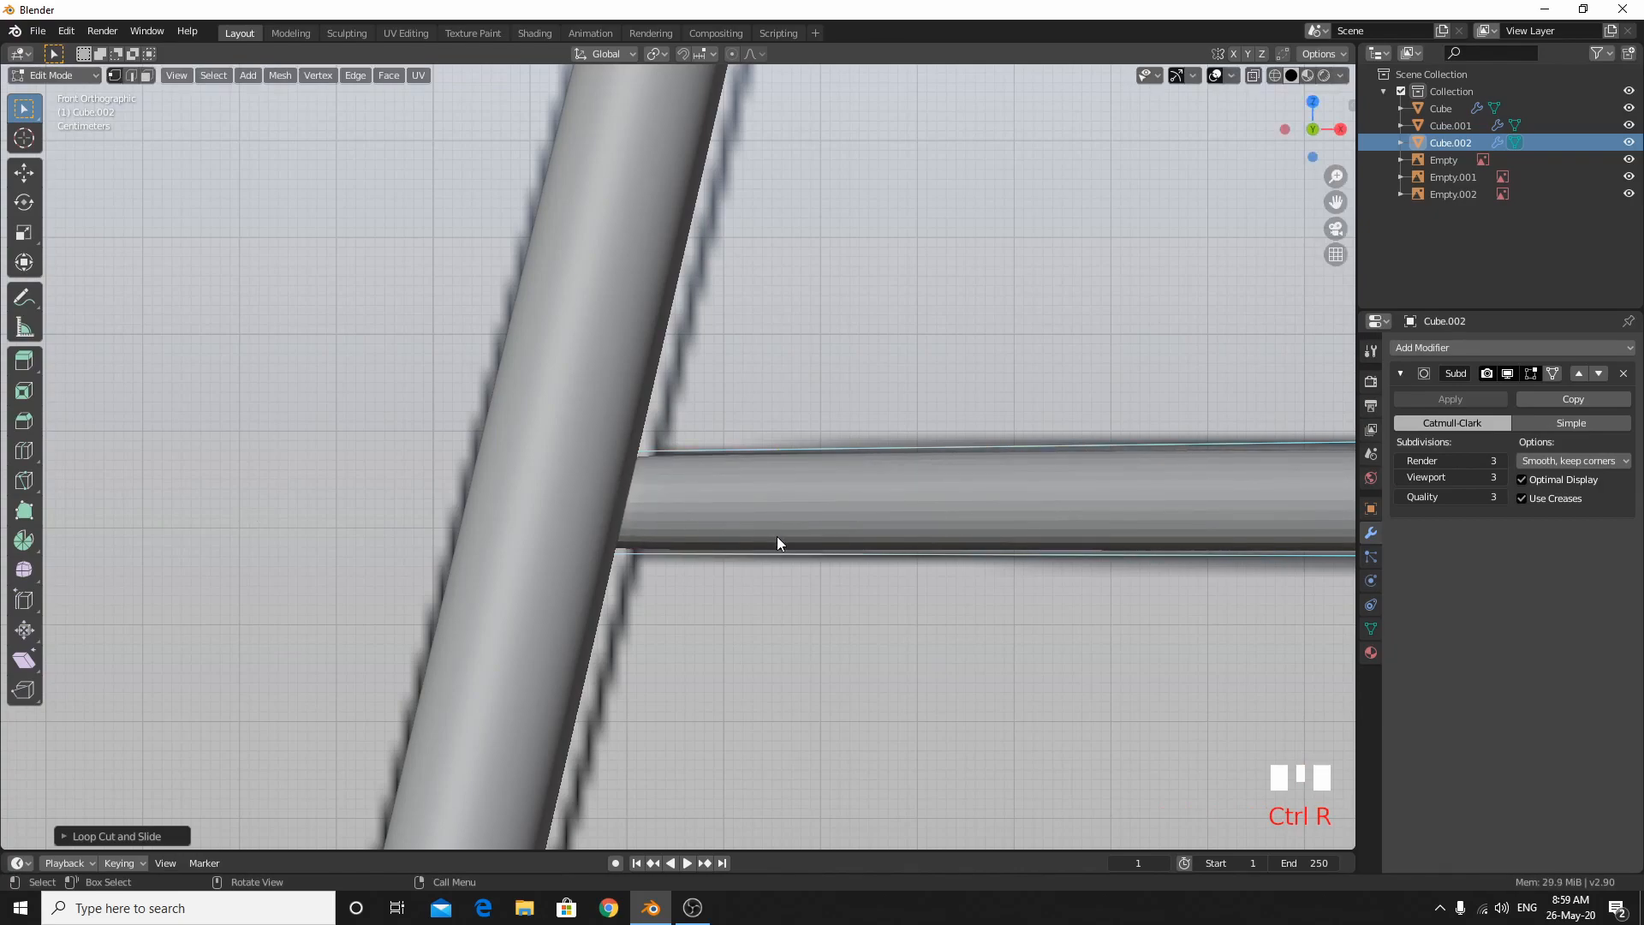
Return to Object Mode without X-ray and examine the front crossbar and the whole stool frame from several angles.
key(Tab)
key(alt+z)
scroll(899, 492, down, 6)
key(alt+z)
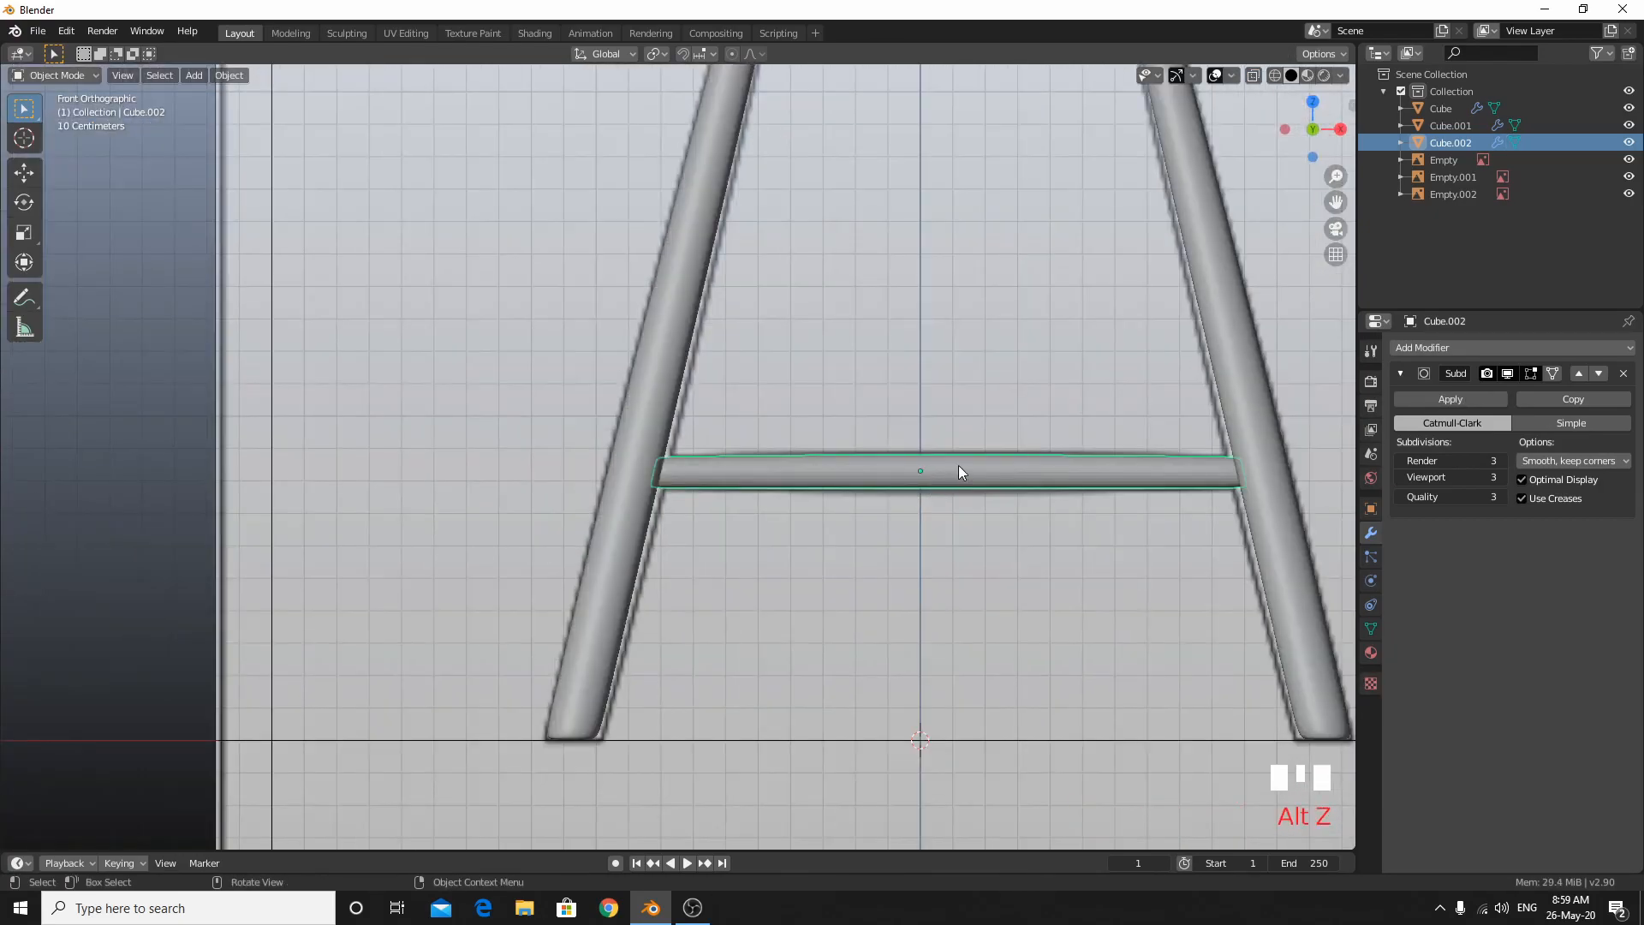
middle_drag(958, 470, 988, 576)
right_click(926, 334)
middle_drag(982, 404, 962, 255)
click(1226, 332)
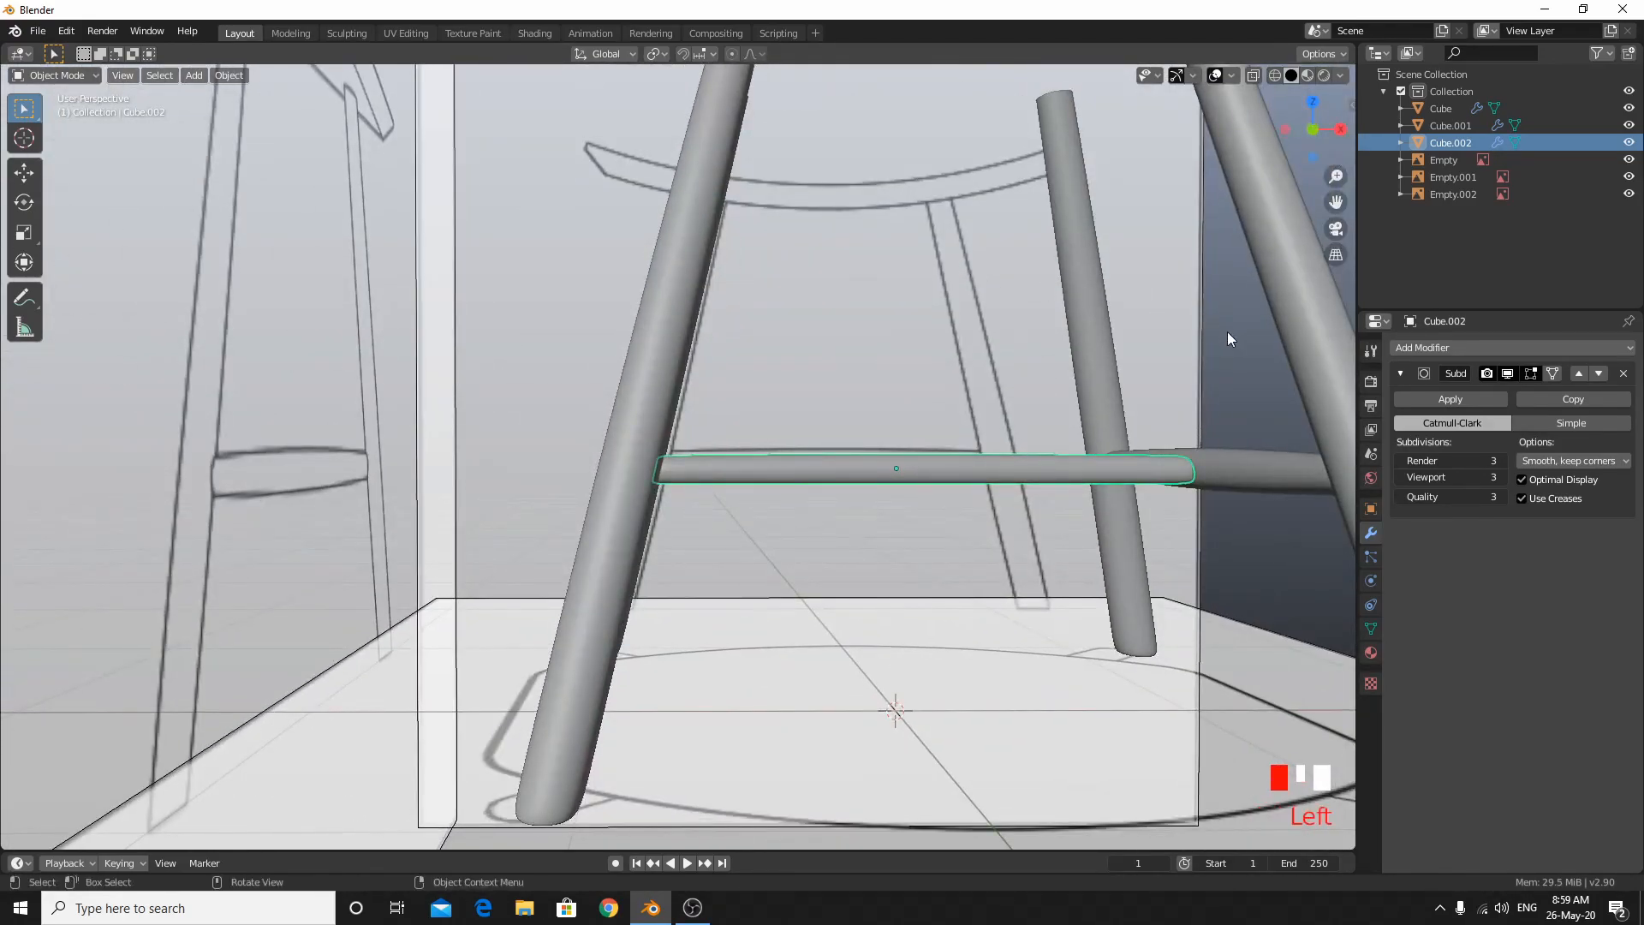
middle_drag(1132, 339, 1142, 378)
scroll(1174, 367, down, 5)
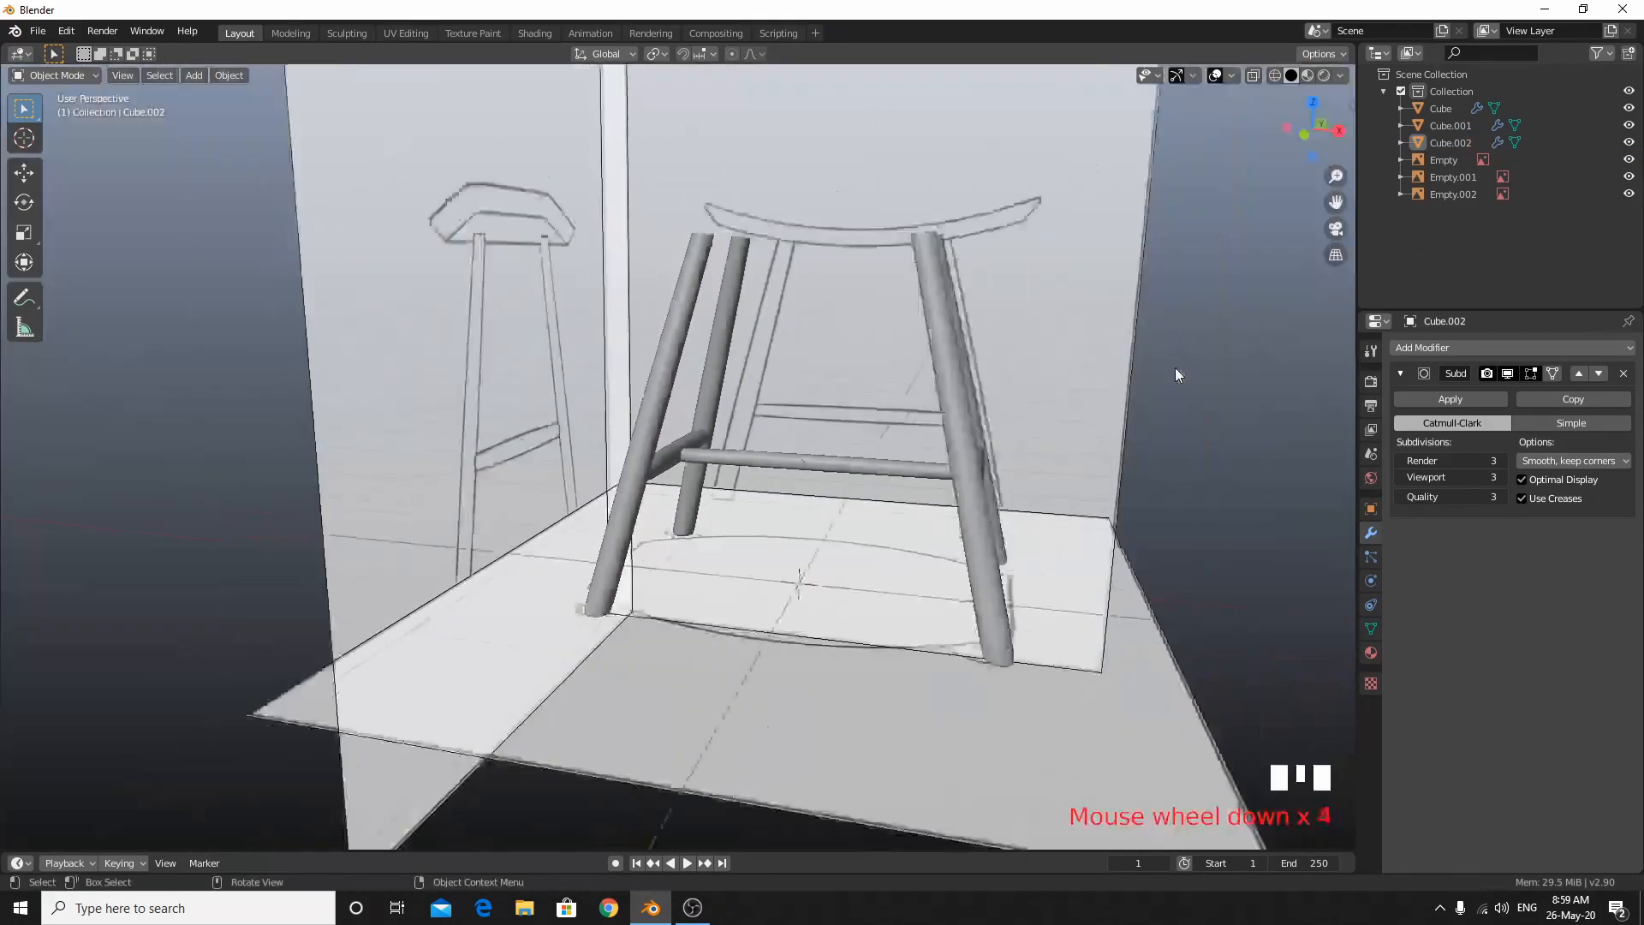
middle_drag(801, 358, 920, 288)
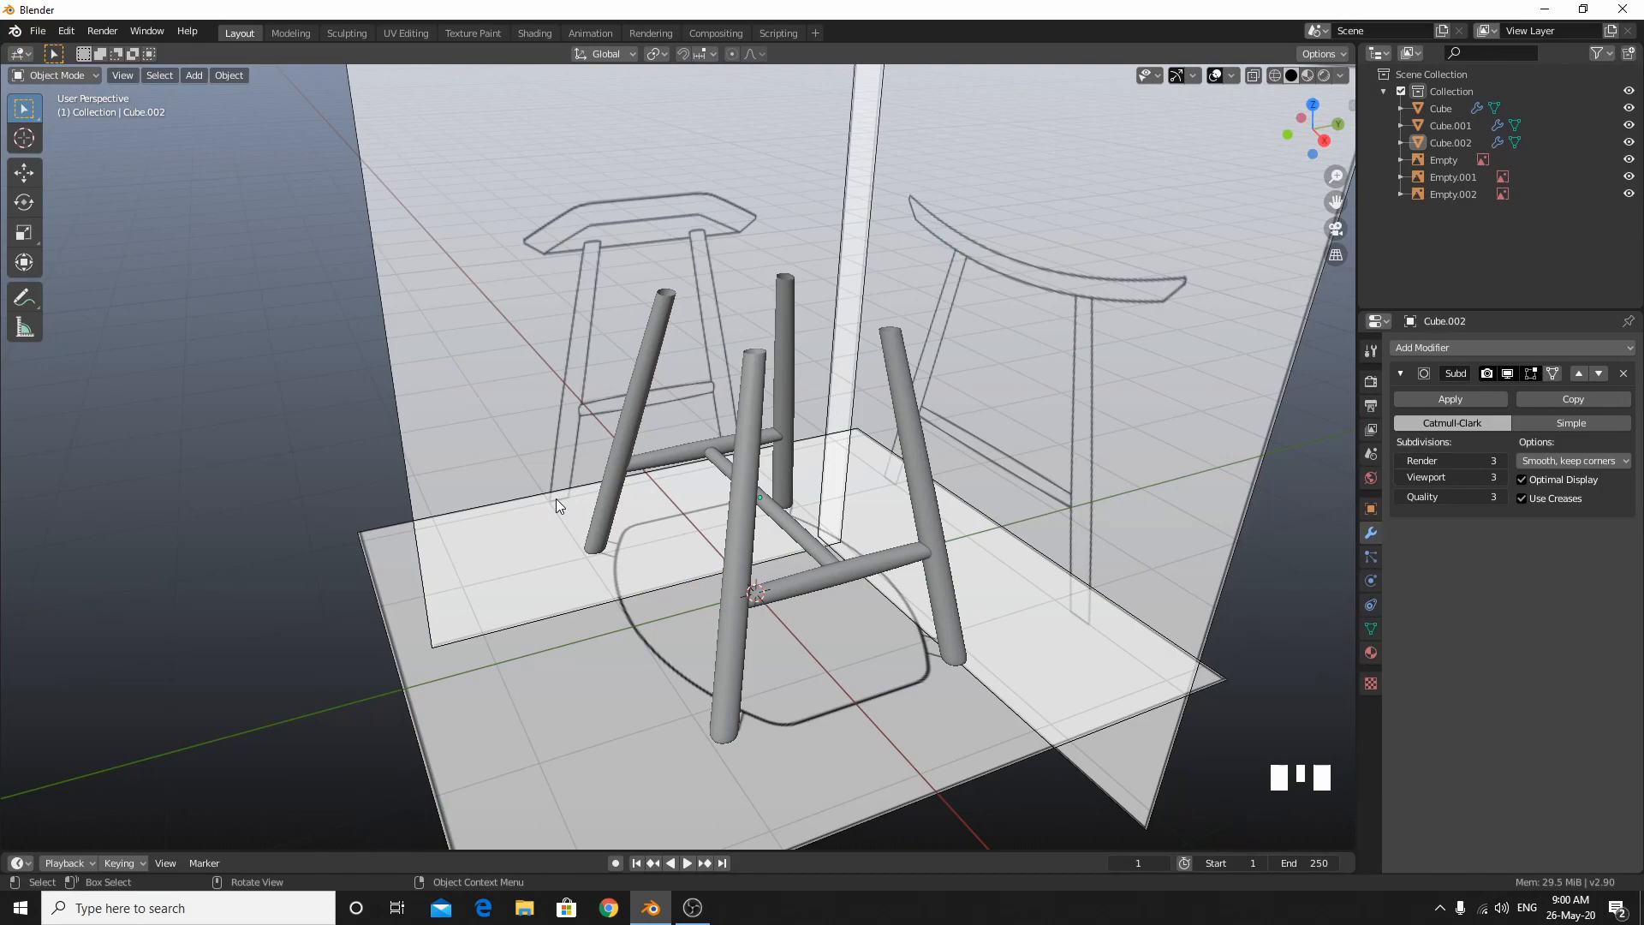
Select the legs, the side crossbars and the front crossbar together and hide them.
click(541, 654)
click(541, 654)
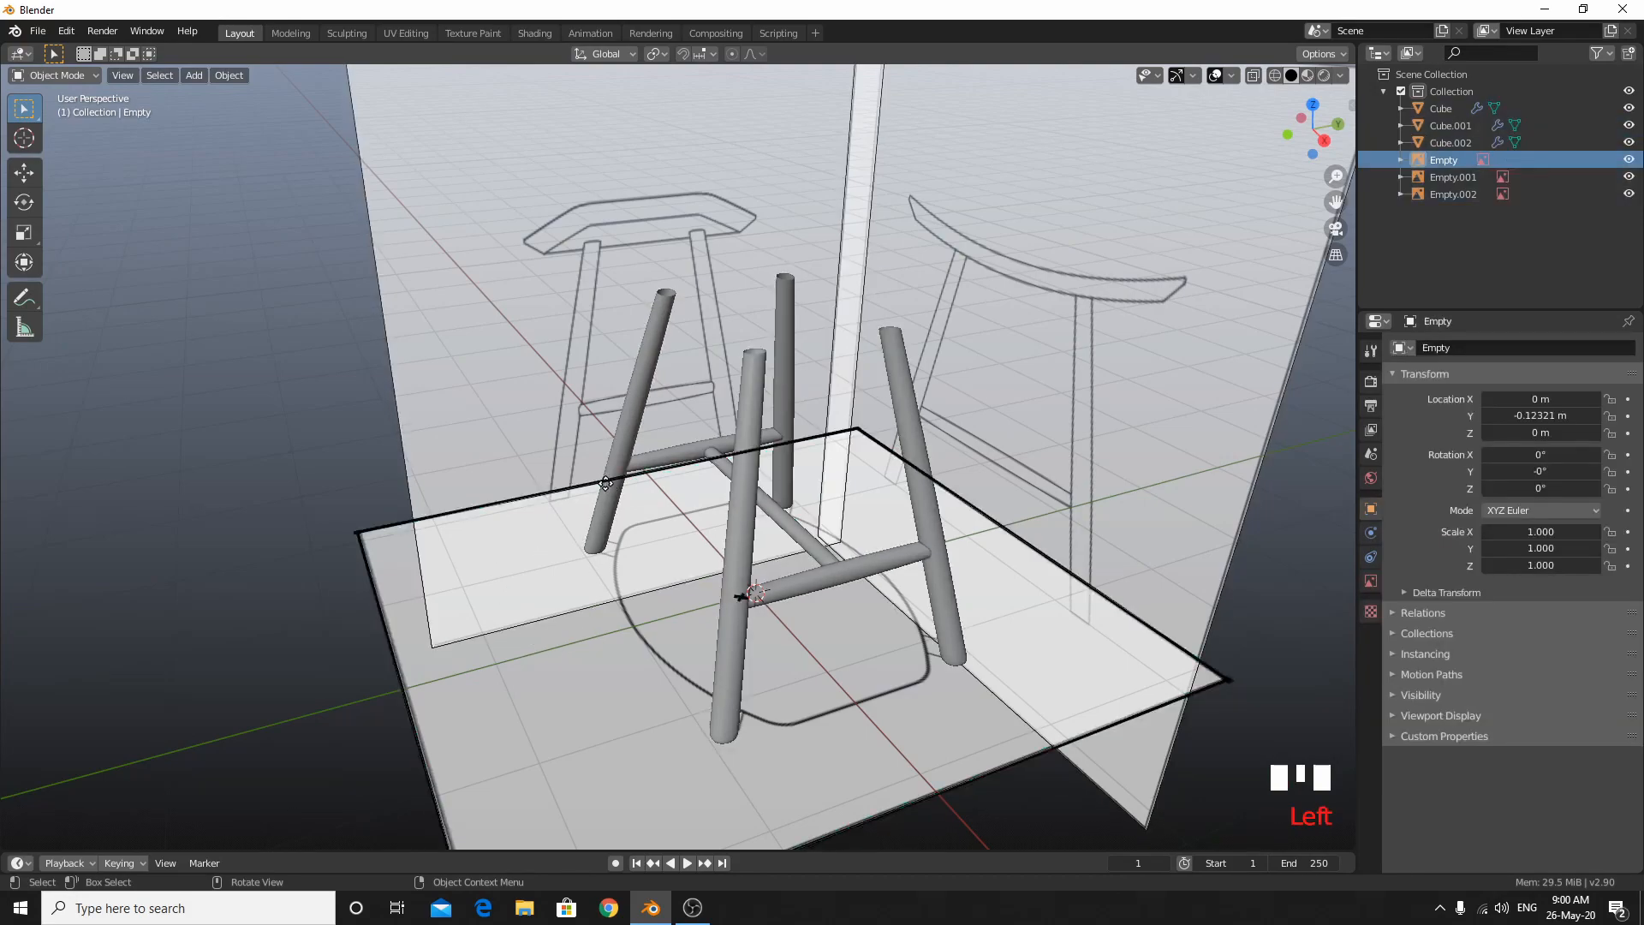
click(616, 485)
shift+click(660, 457)
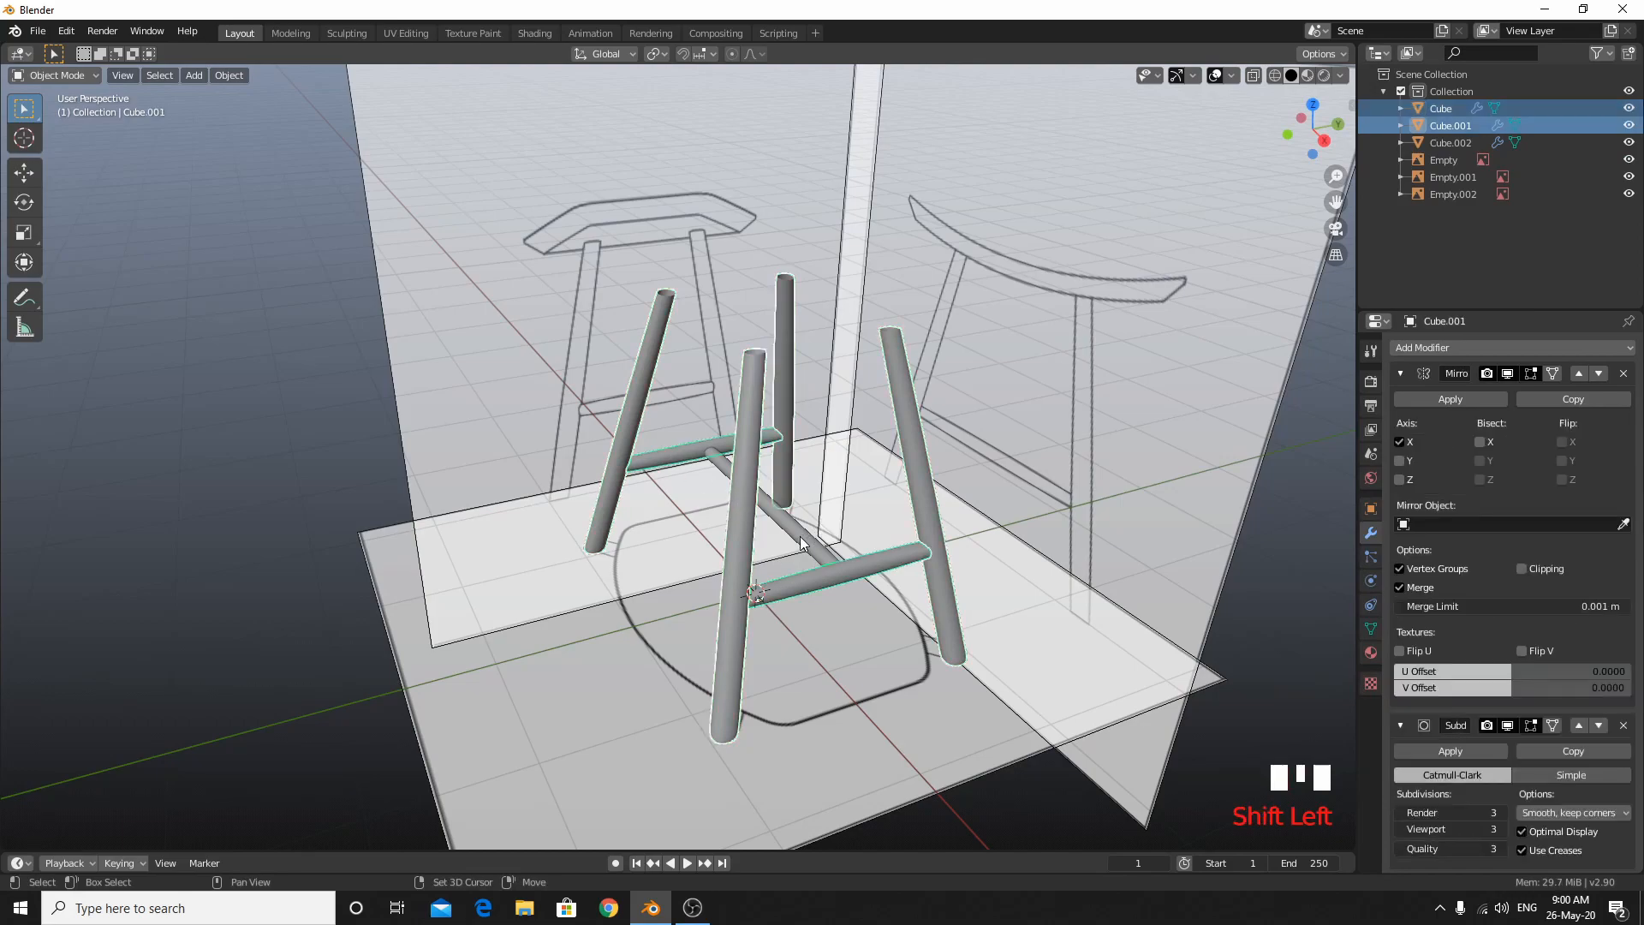
shift+click(799, 536)
key(h)
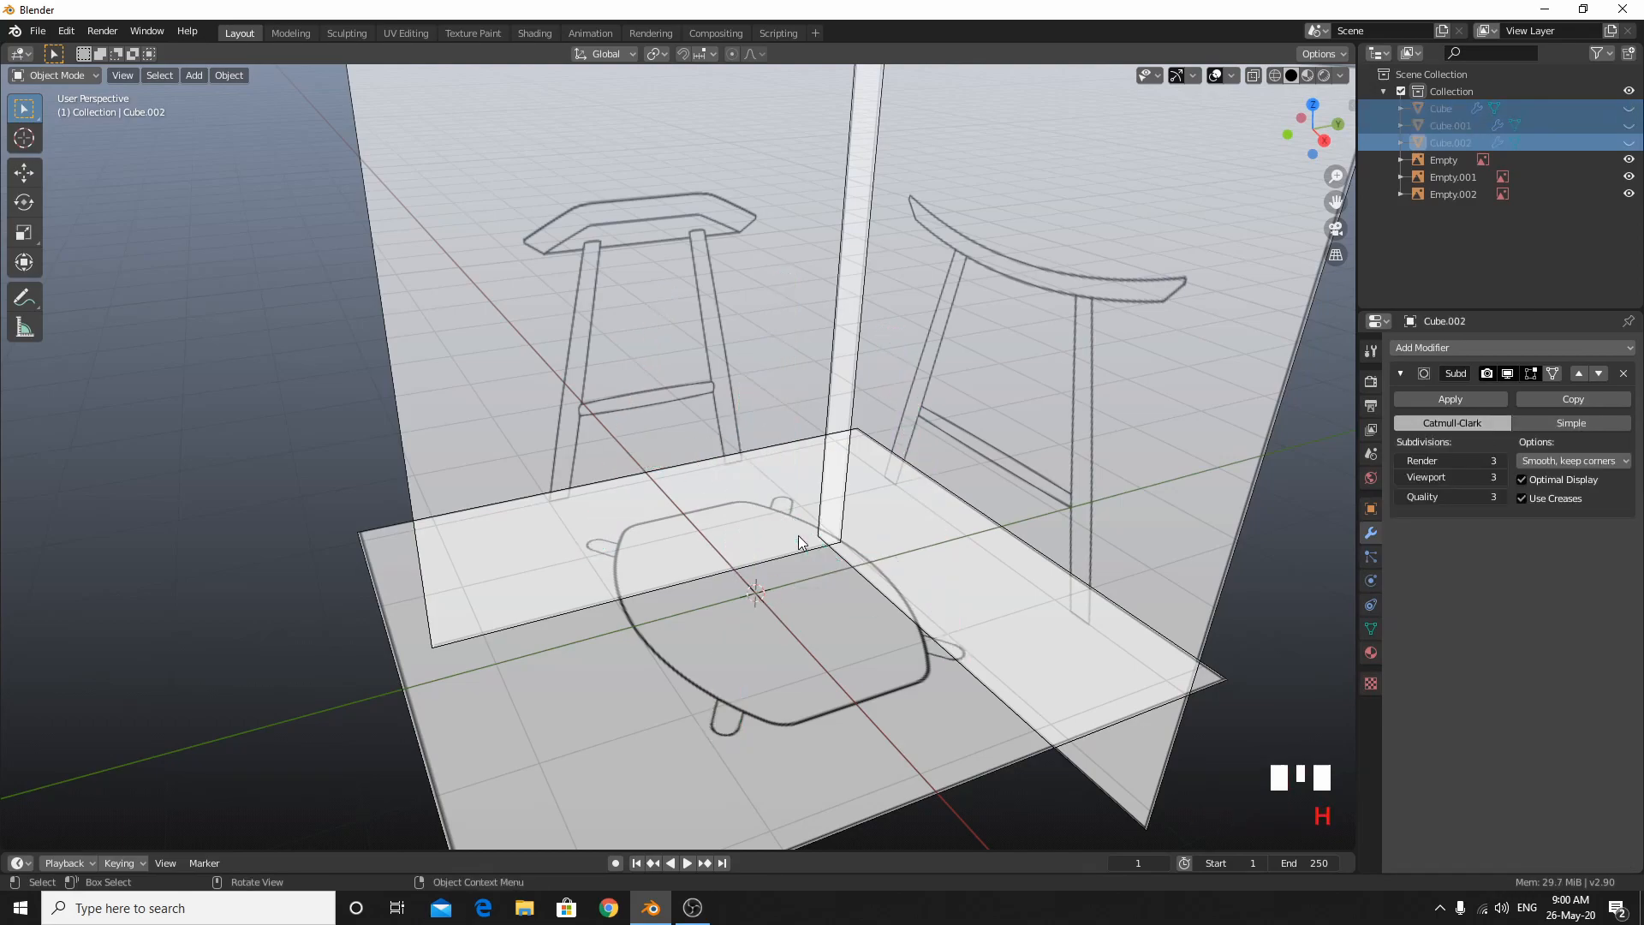
In top orthographic view, add a mesh plane over the seat outline and turn on X-ray.
key(KP_7)
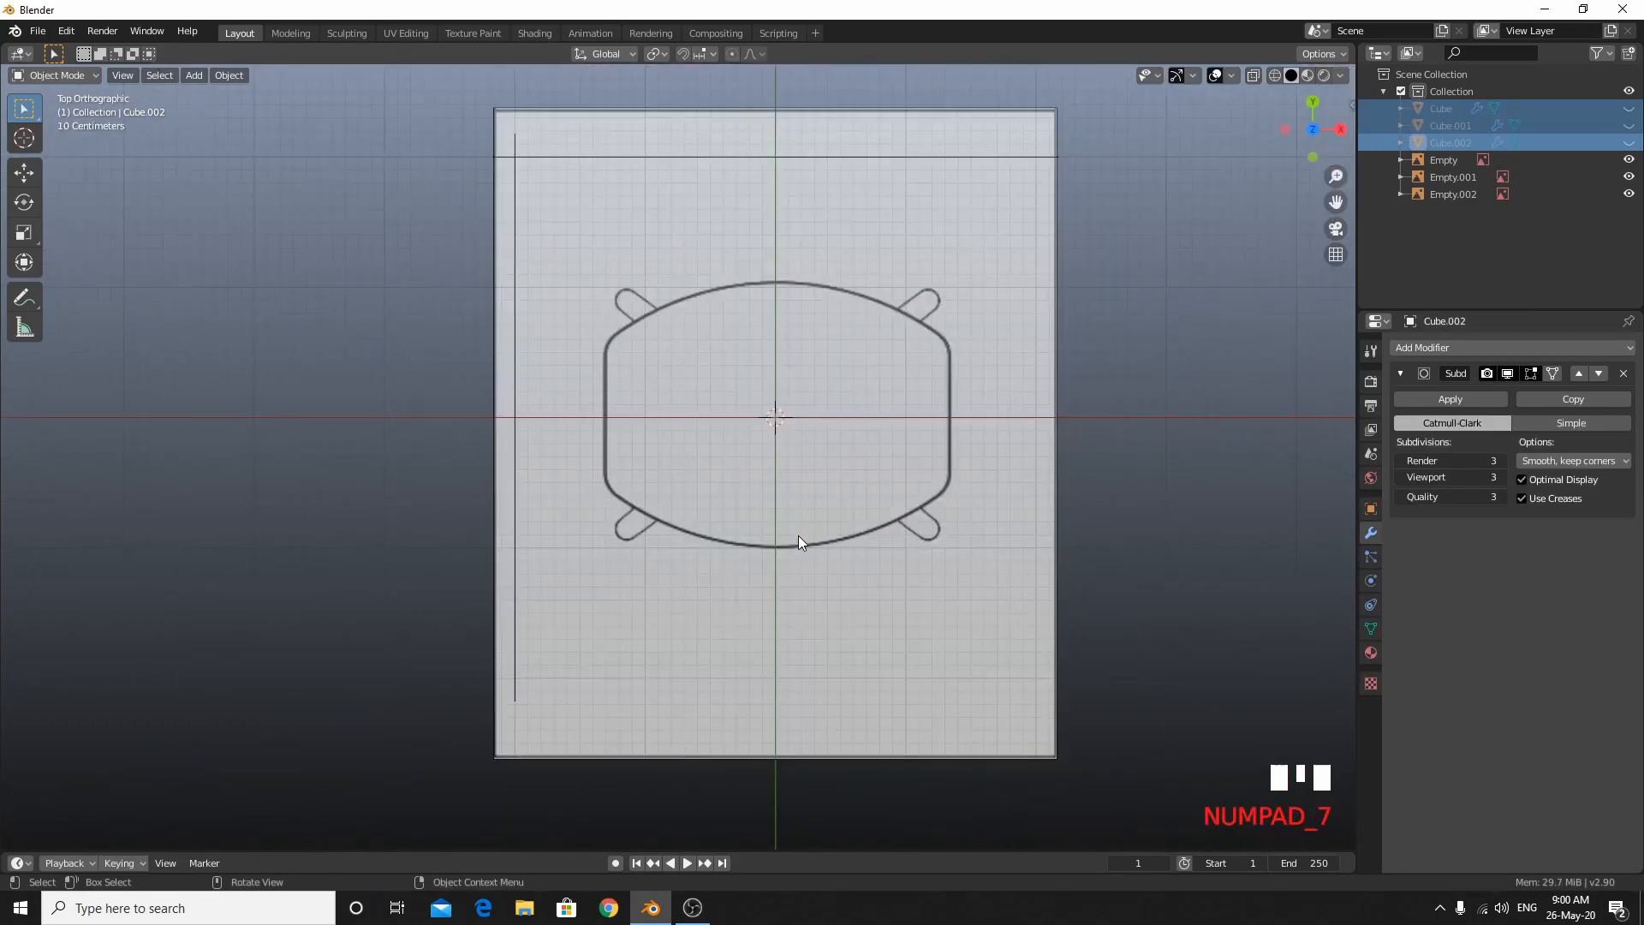
key(shift+a)
mouse_move(798, 535)
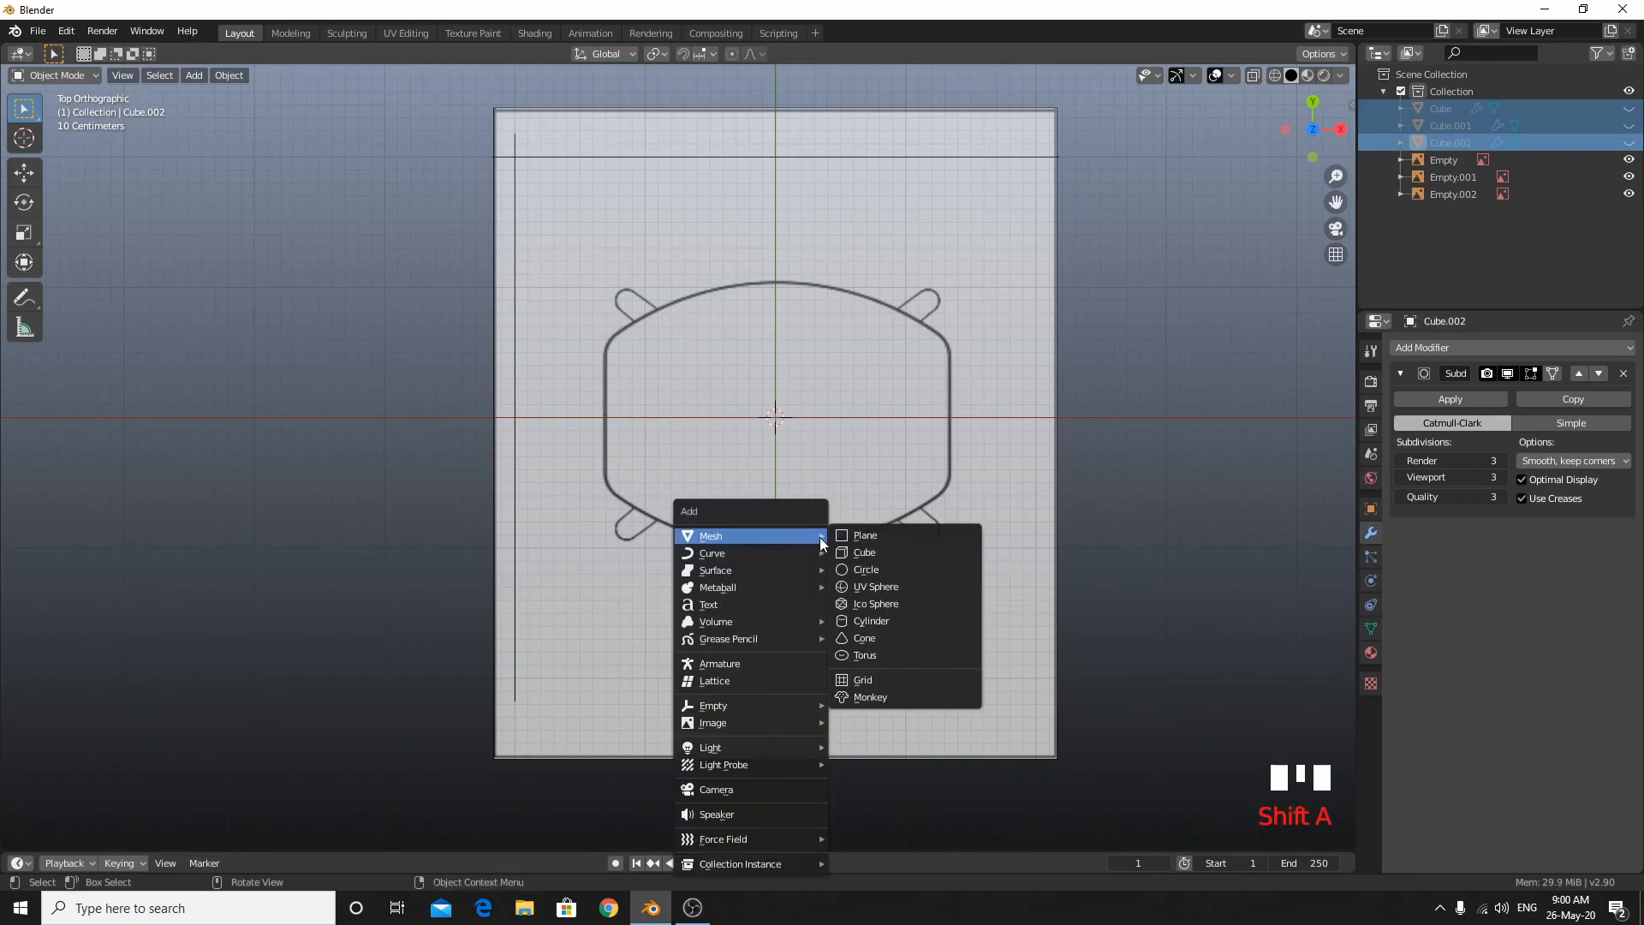
click(865, 536)
scroll(865, 538, up, 5)
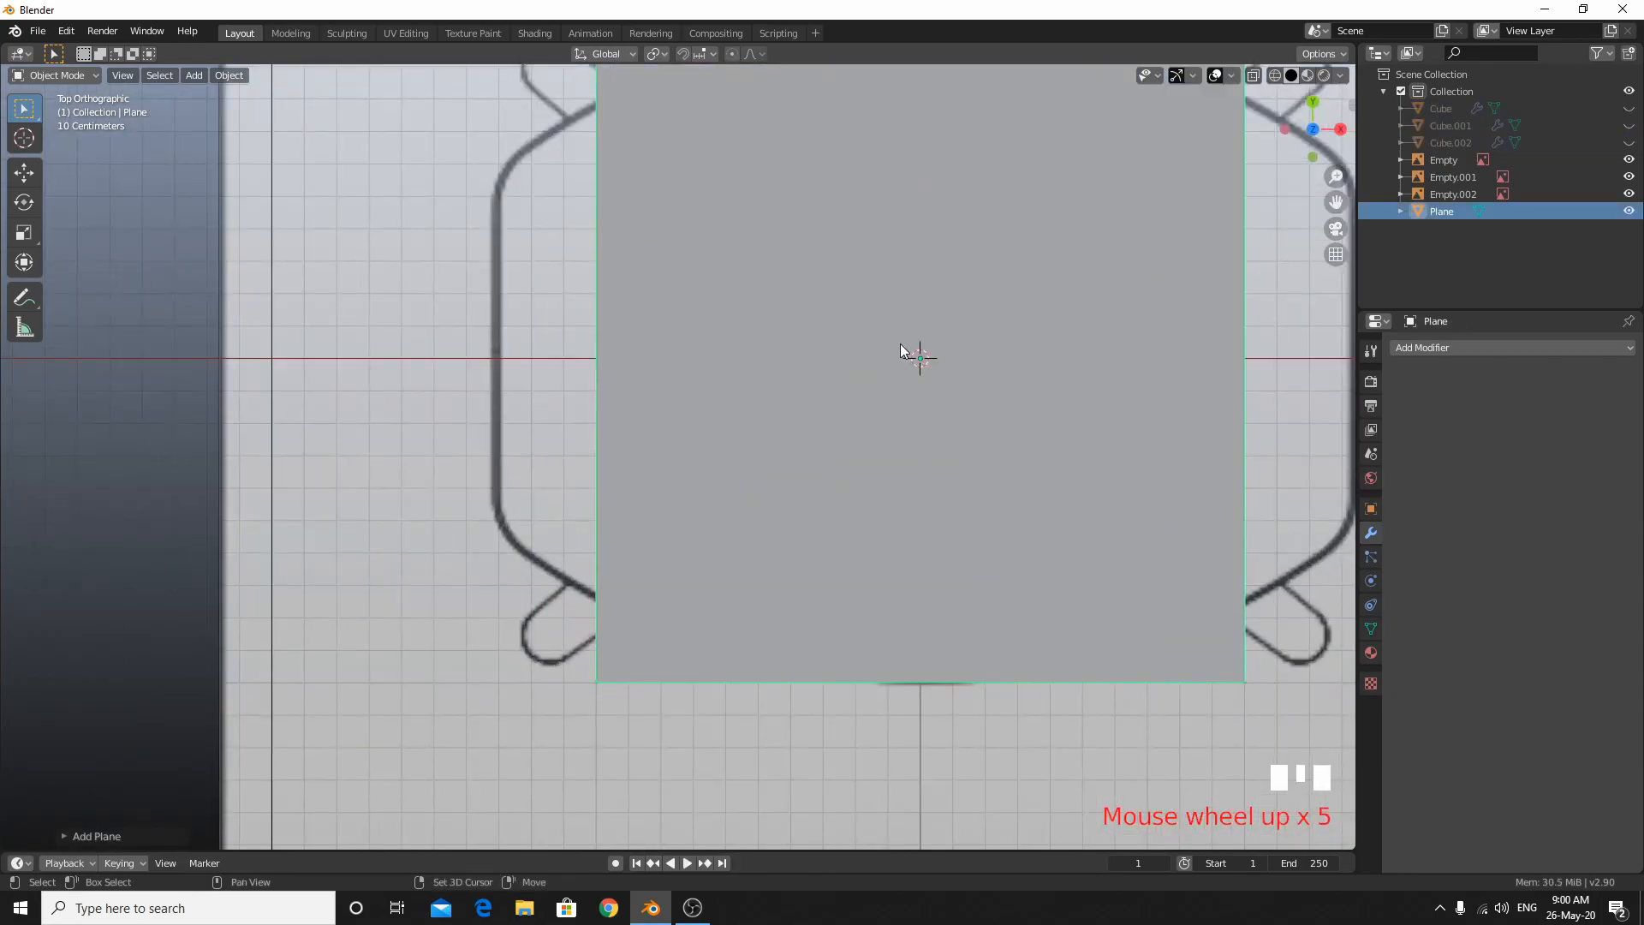
shift+middle_drag(901, 343, 691, 505)
key(Tab)
key(Tab)
key(alt+z)
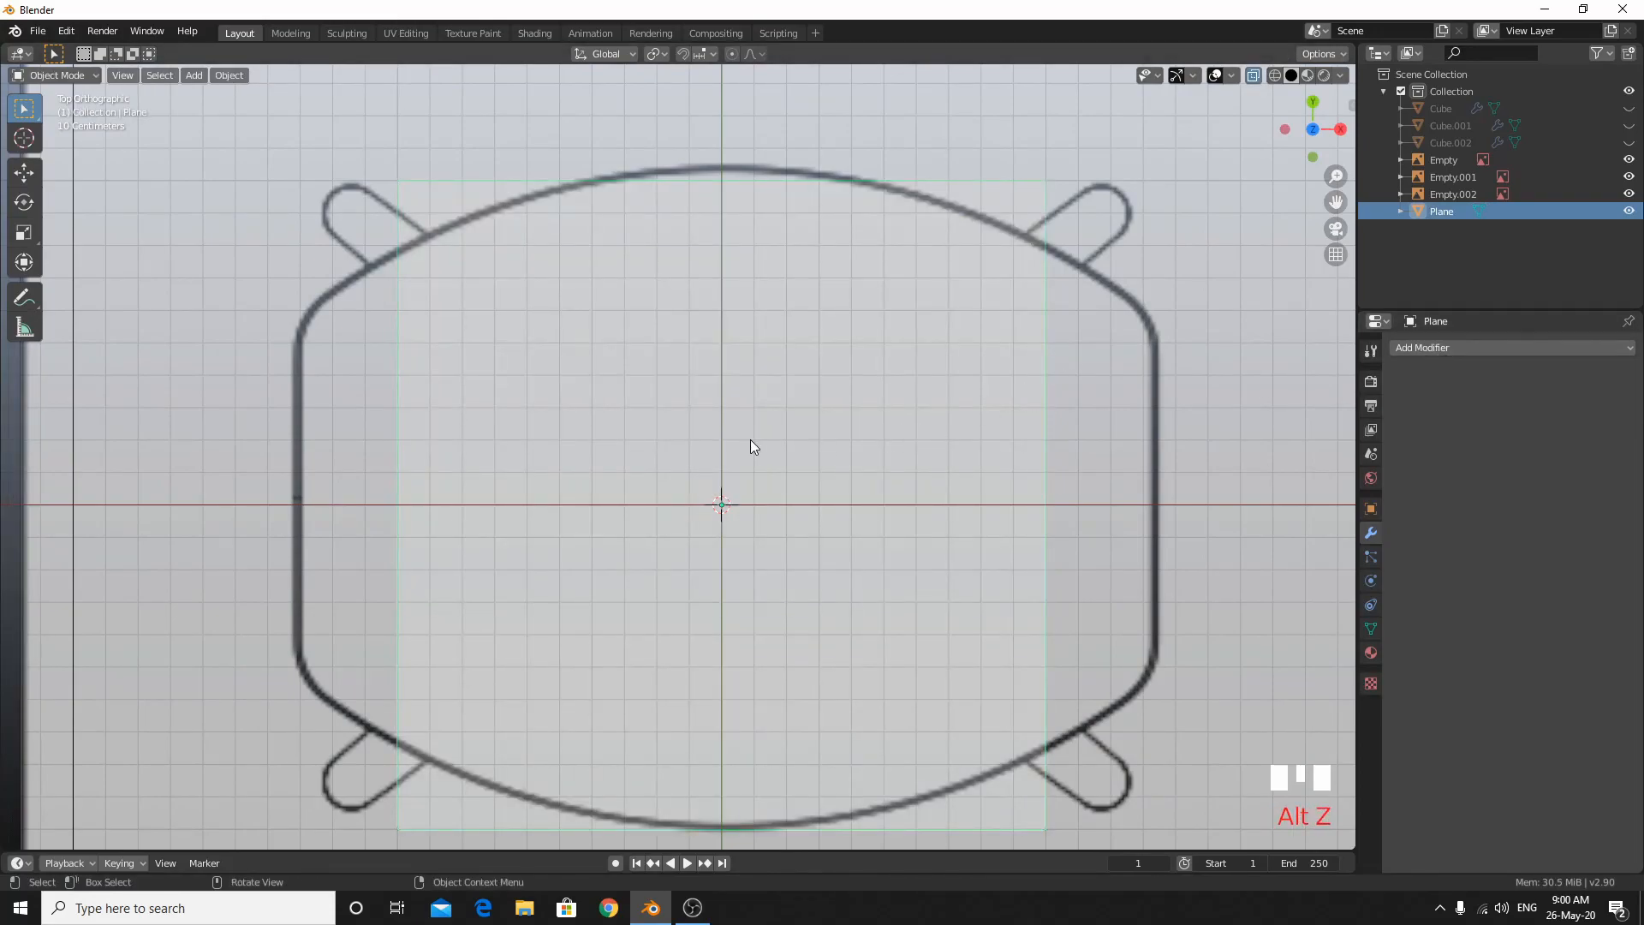
In Edit Mode, move the plane's left edge about 1.21 m along X and add a Mirror modifier on the X axis.
key(Tab)
drag(357, 151, 603, 844)
key(g)
key(x)
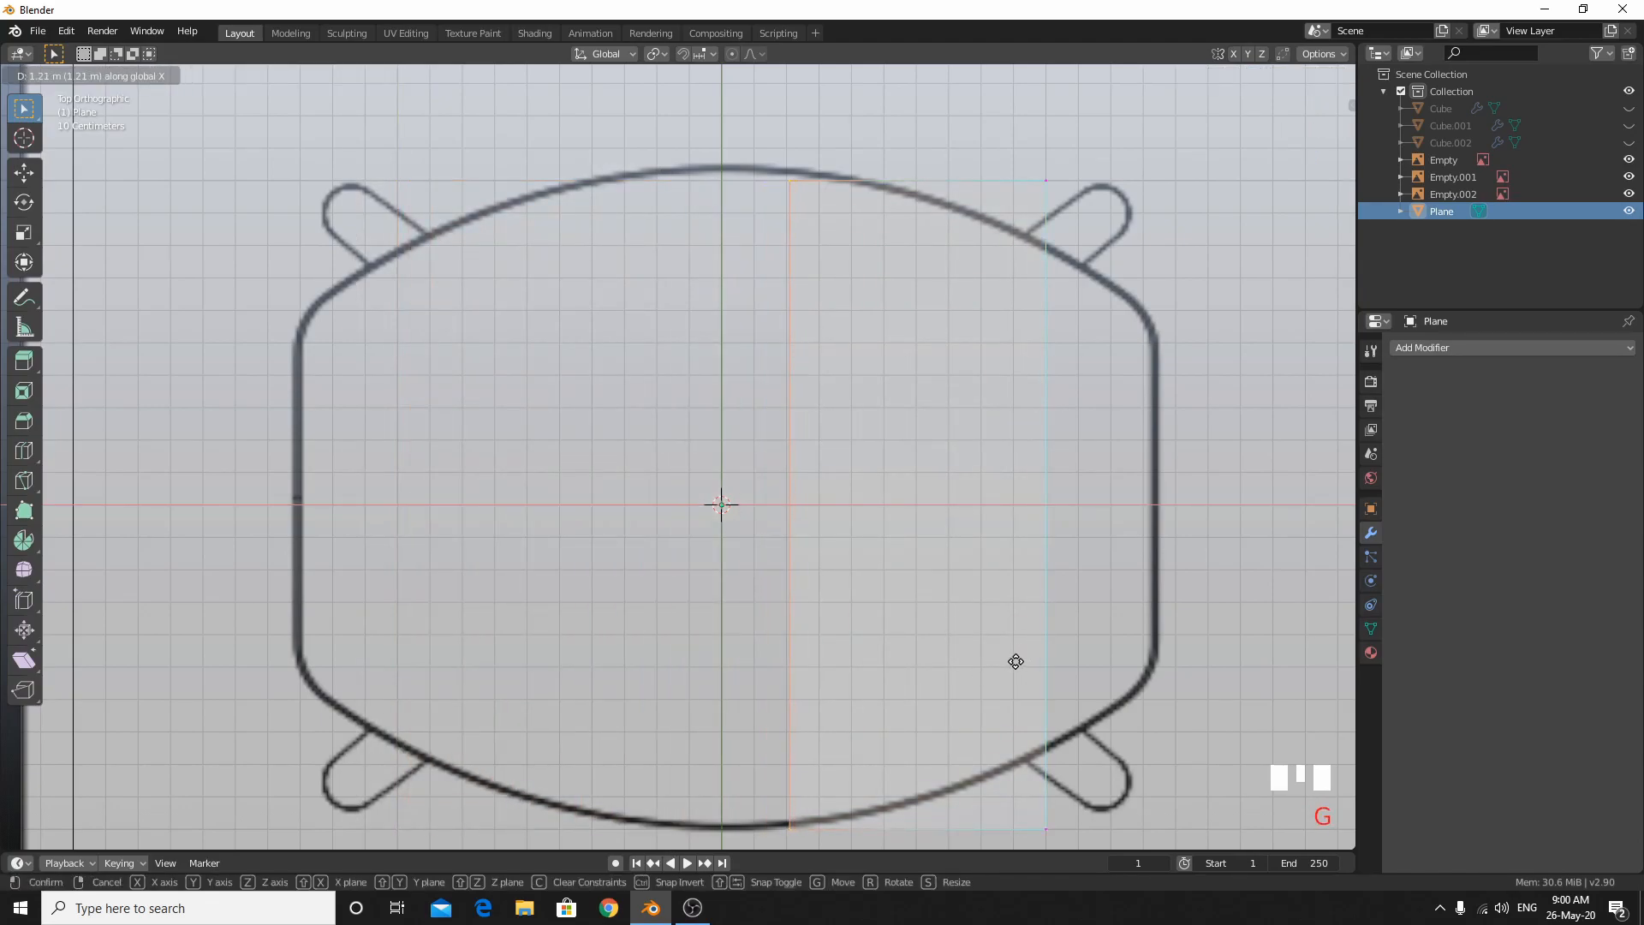
click(1013, 659)
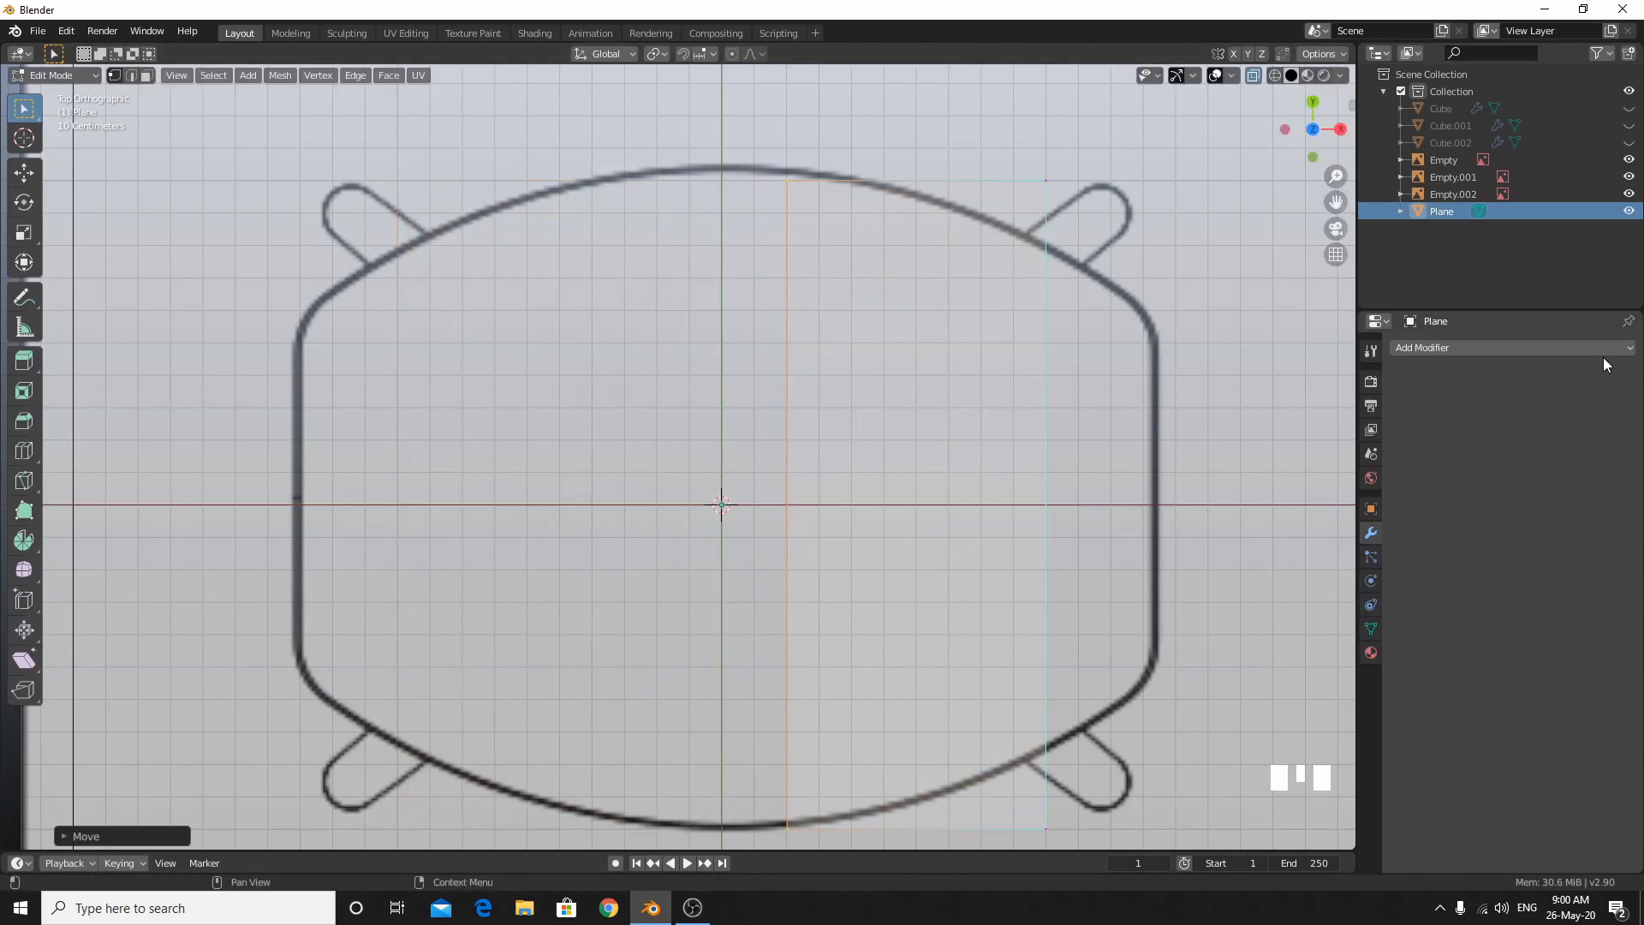
click(1506, 349)
click(1318, 517)
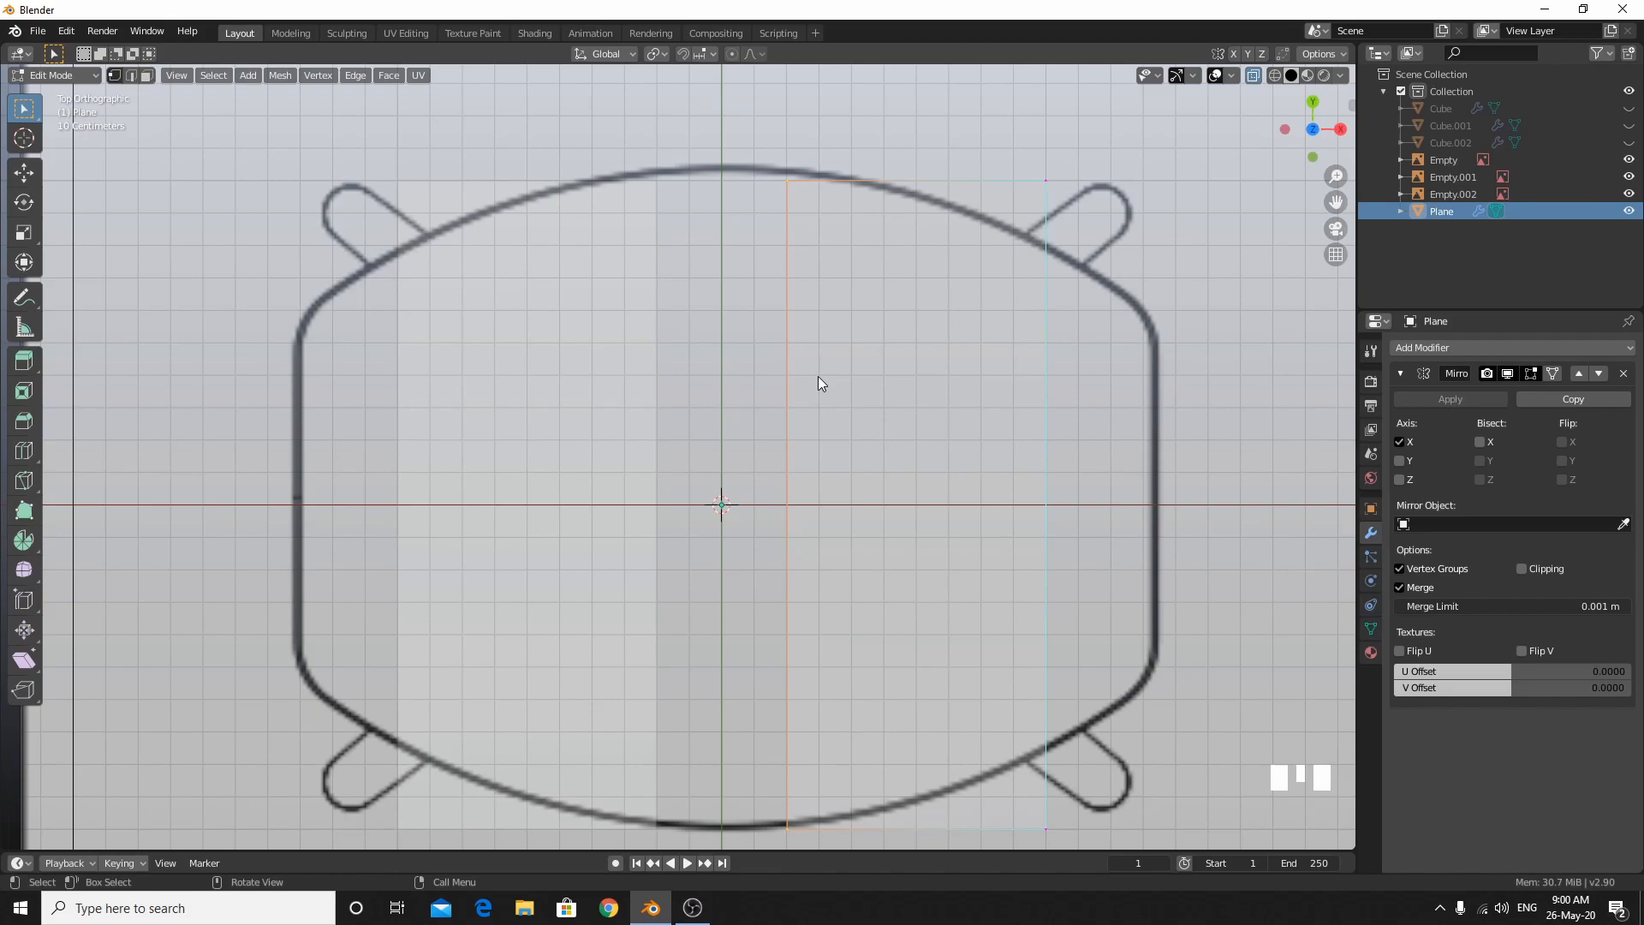
key(g)
key(x)
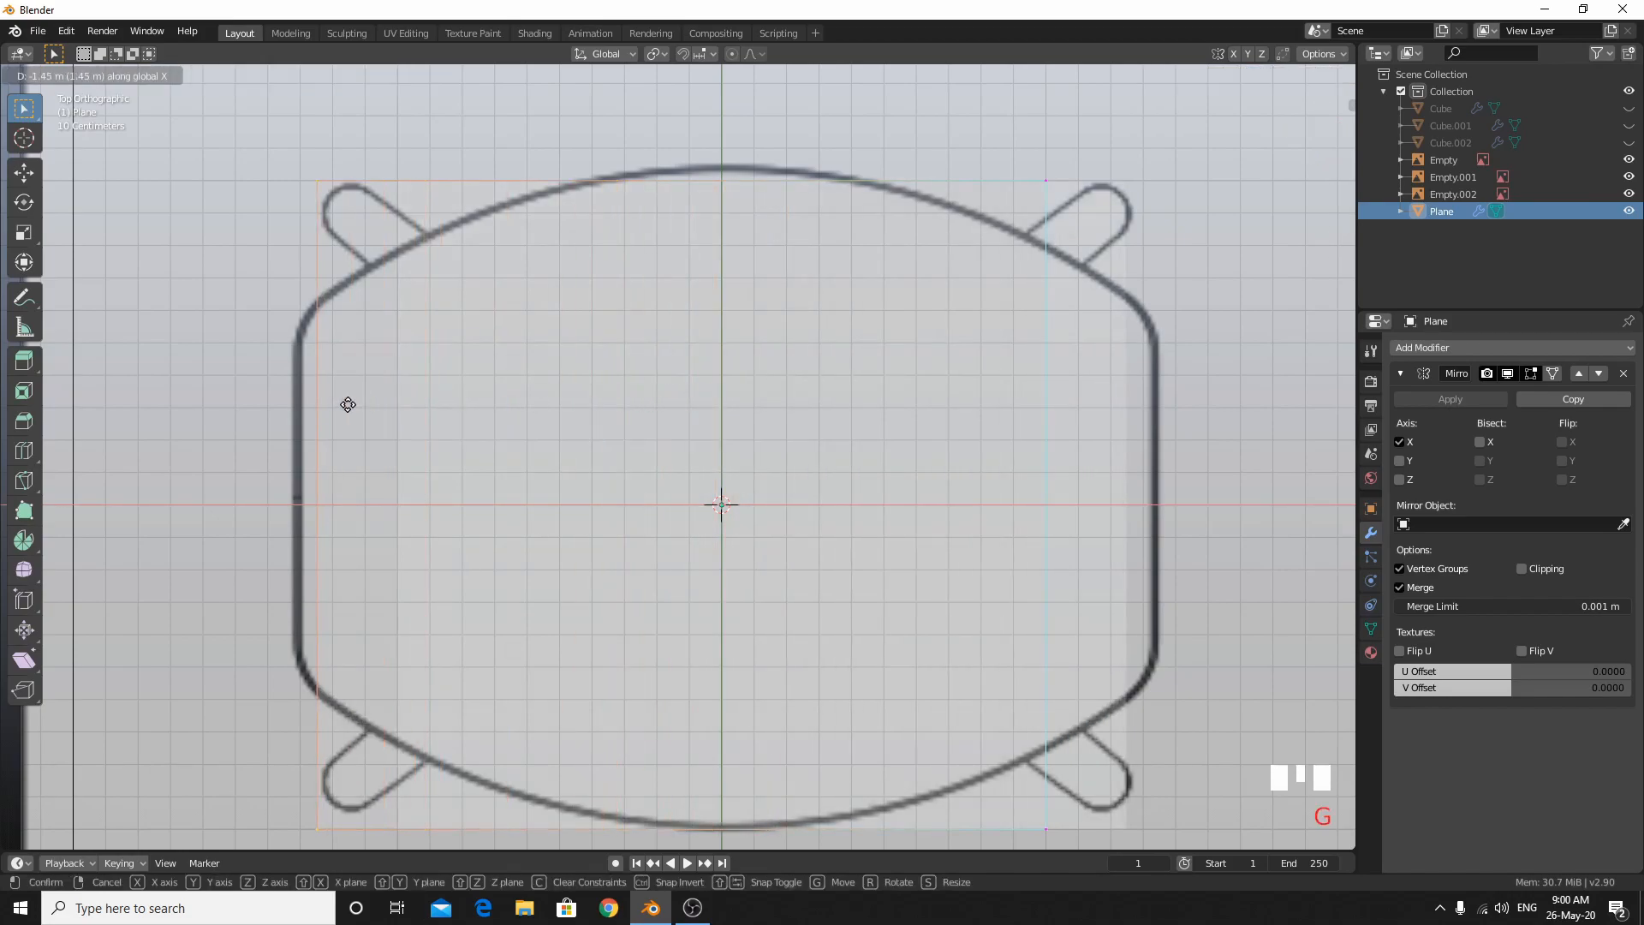
key(Escape)
Enable Clipping on the Mirror modifier and move the plane's inner edge along X onto the centre line.
click(1532, 568)
key(g)
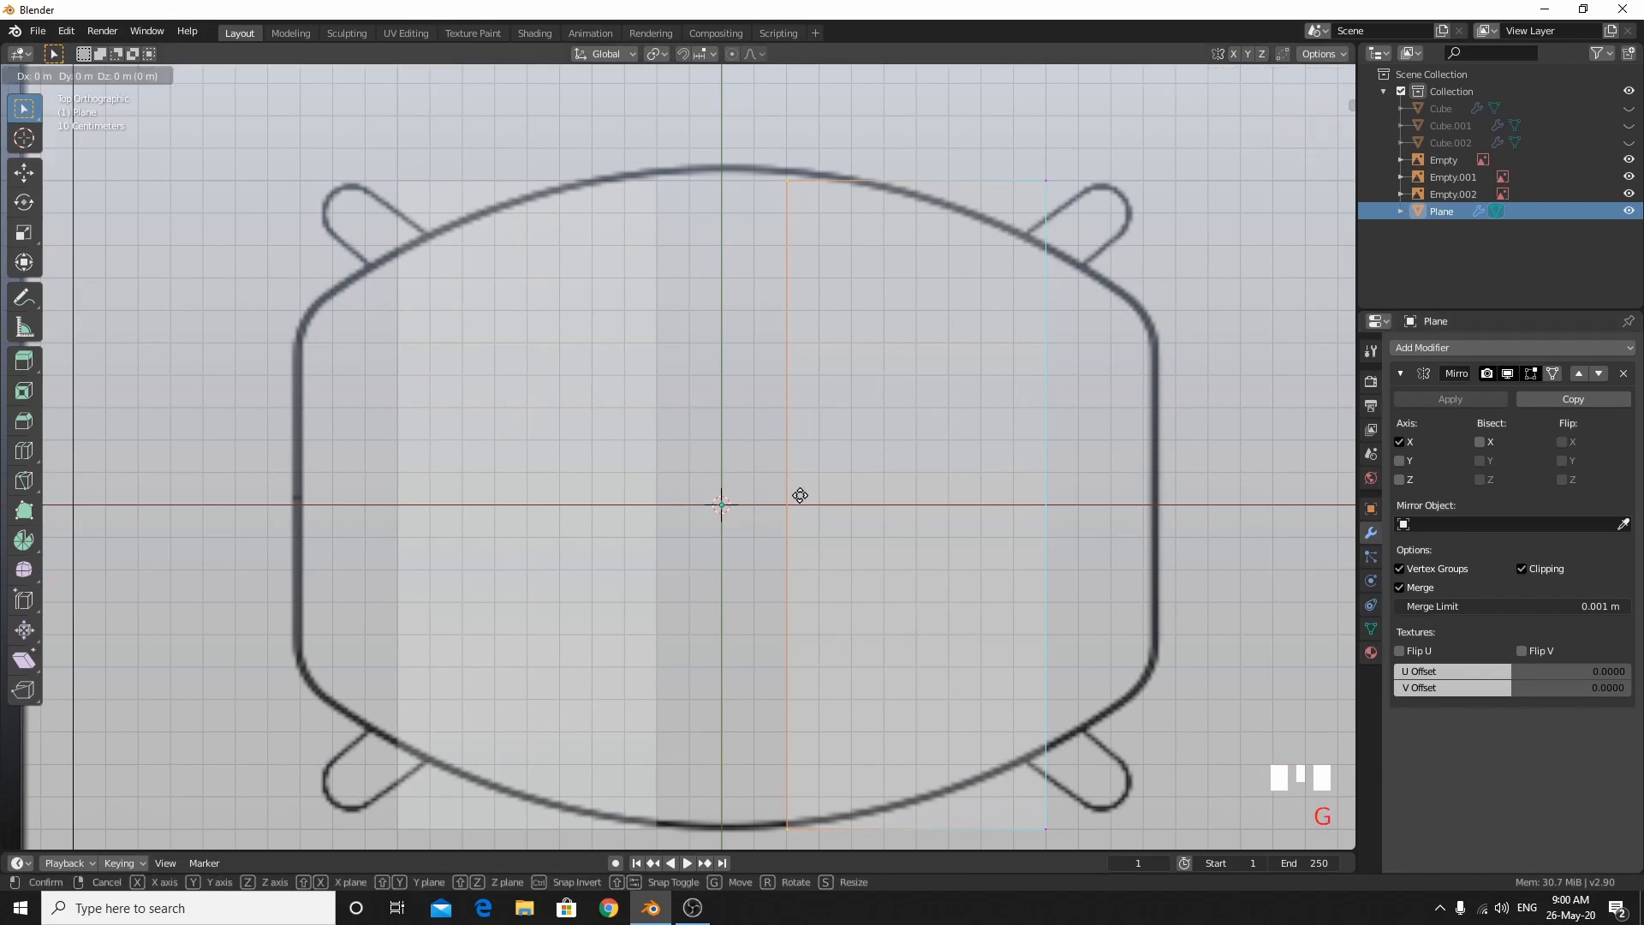
key(x)
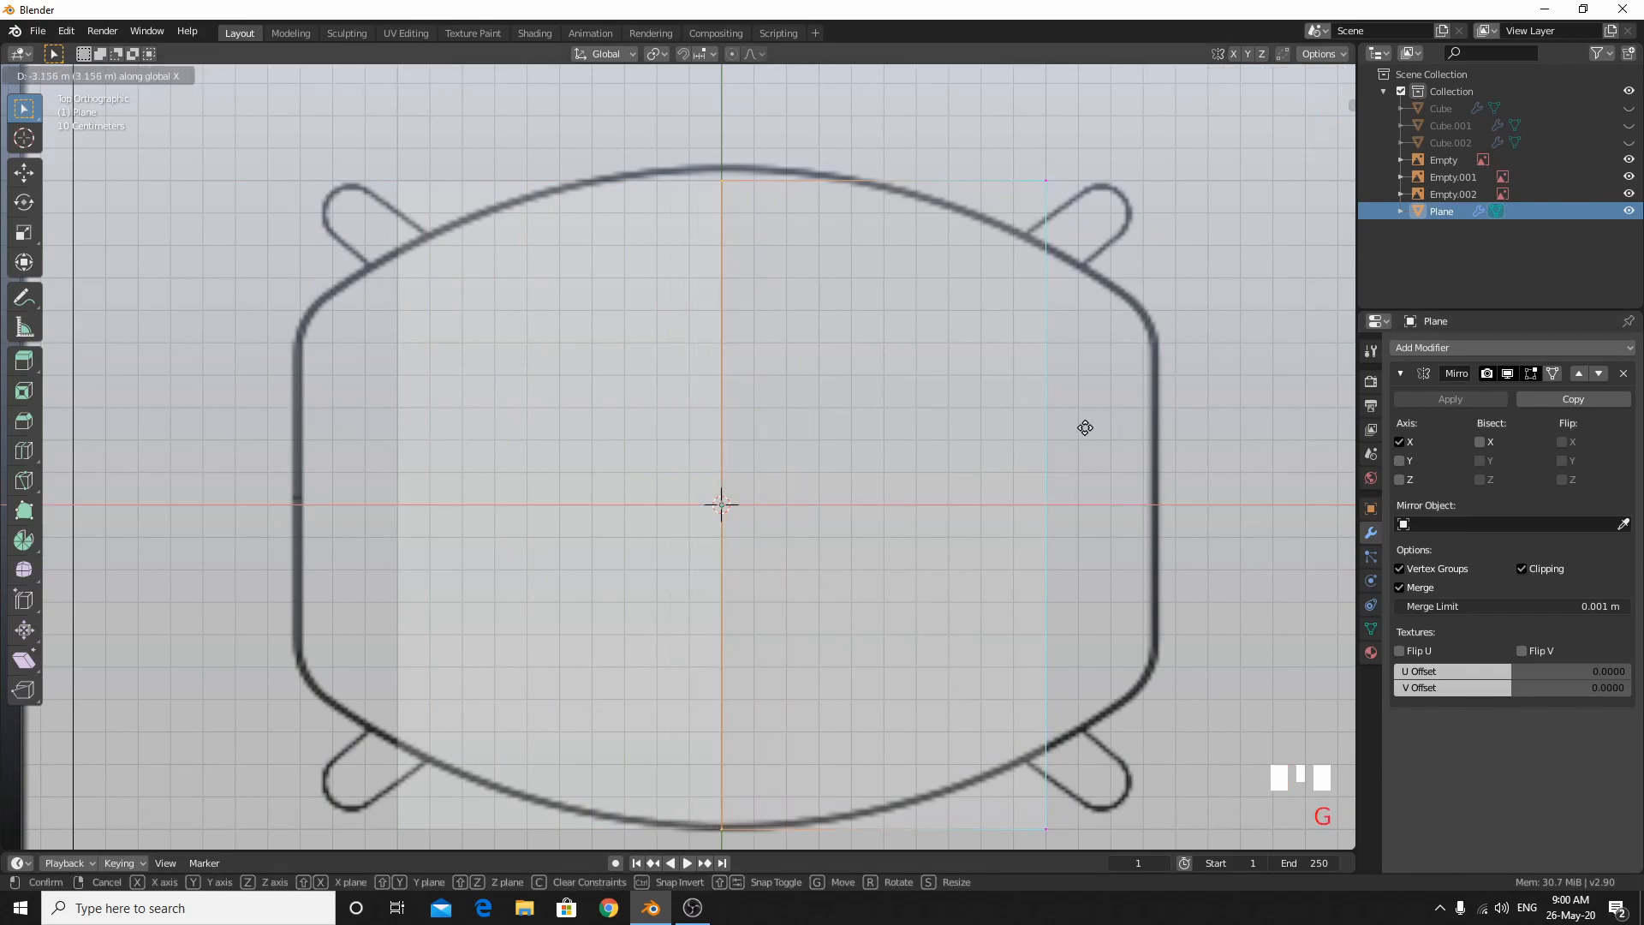
click(599, 448)
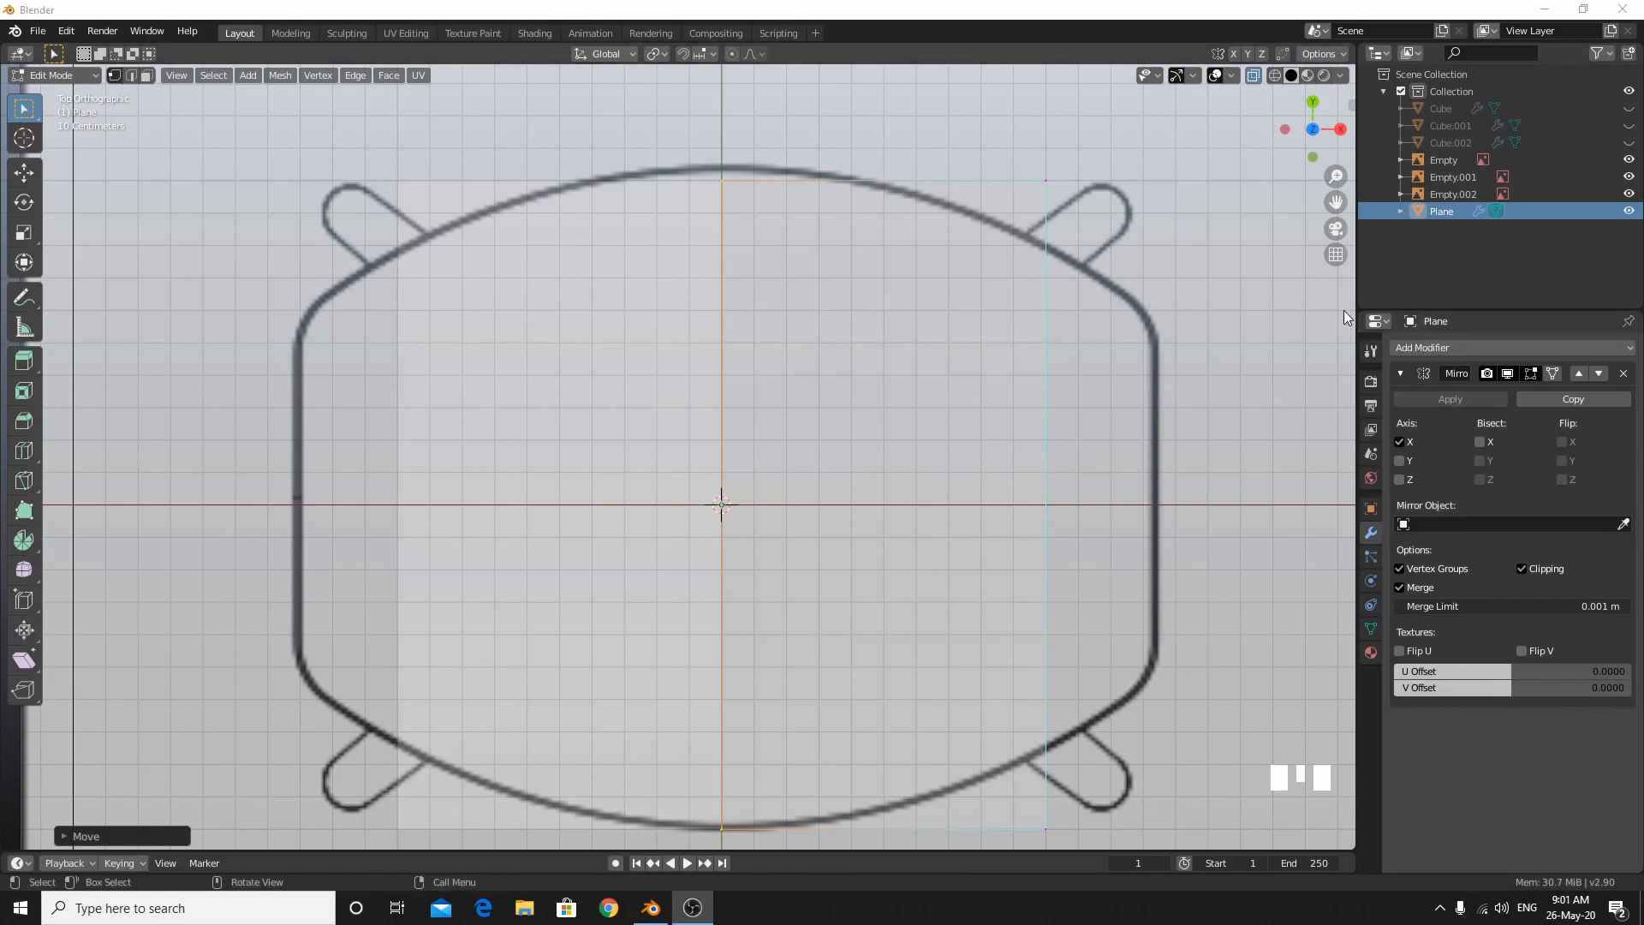
Add a Subdivision Surface modifier to the plane with viewport and render levels set to 3.
click(1426, 348)
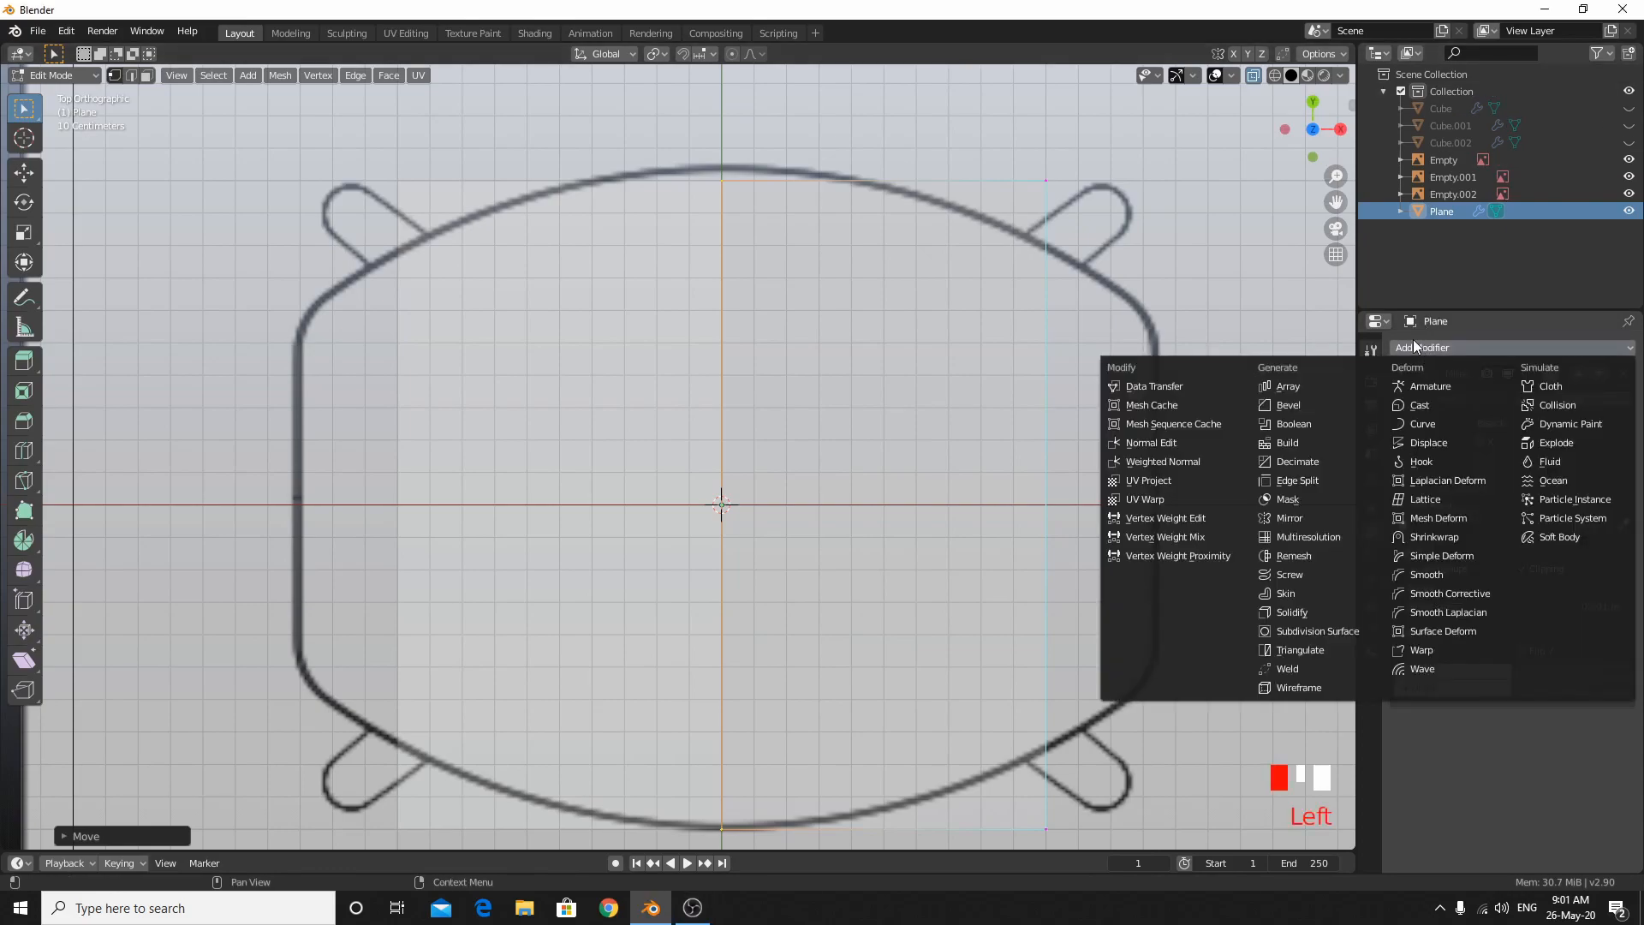
click(1333, 630)
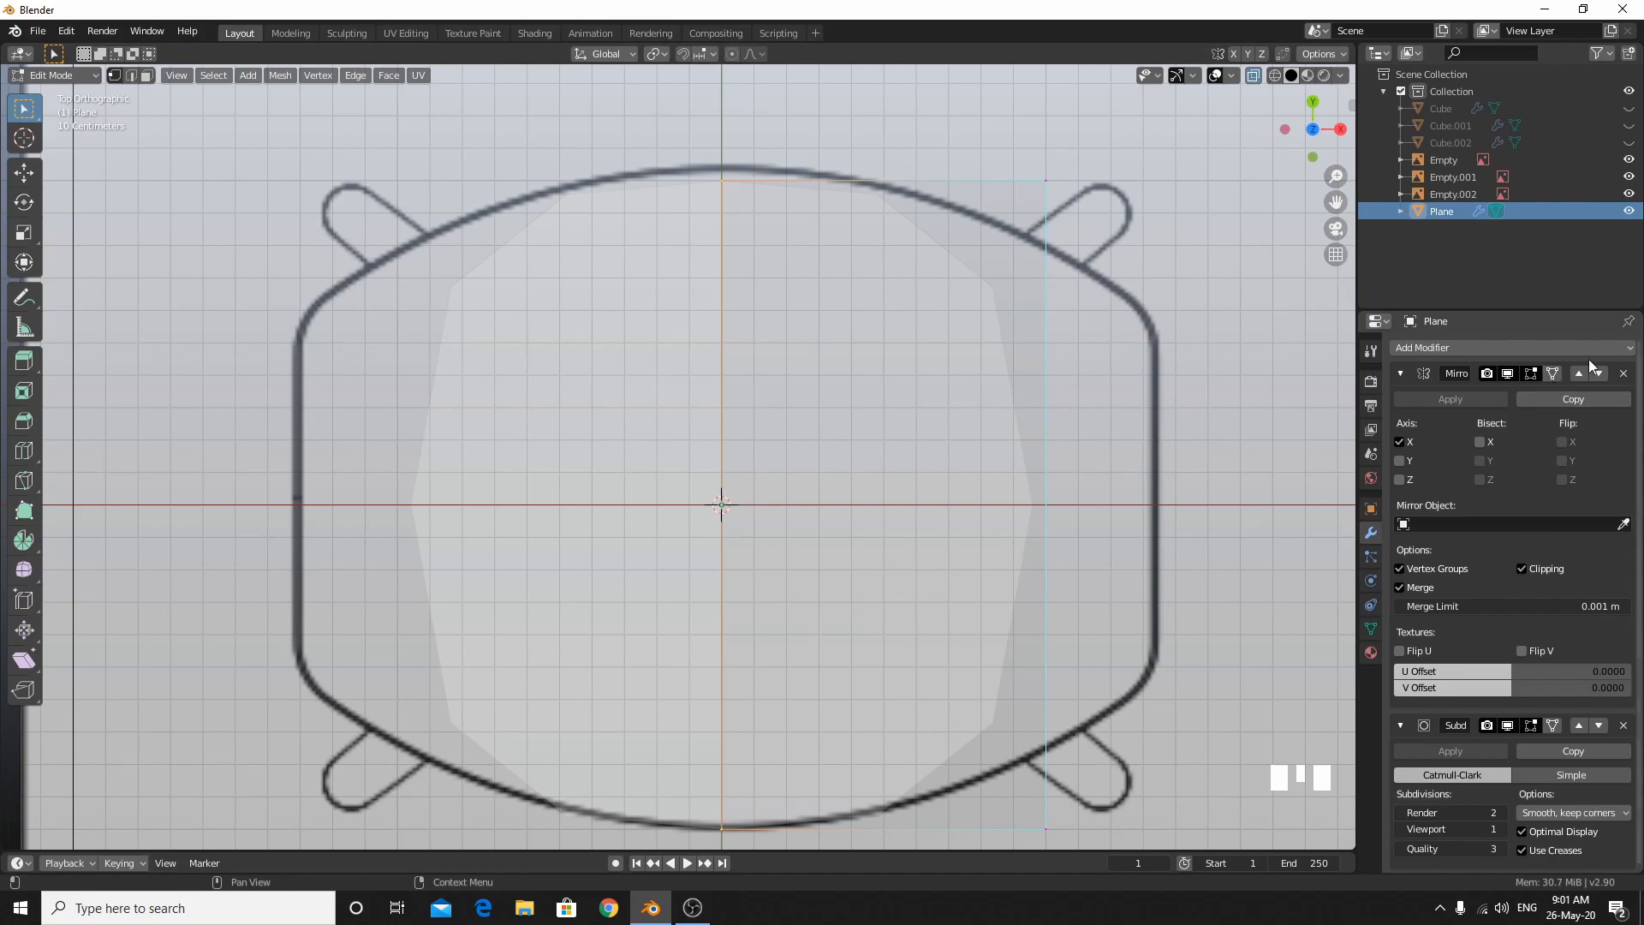
click(1400, 373)
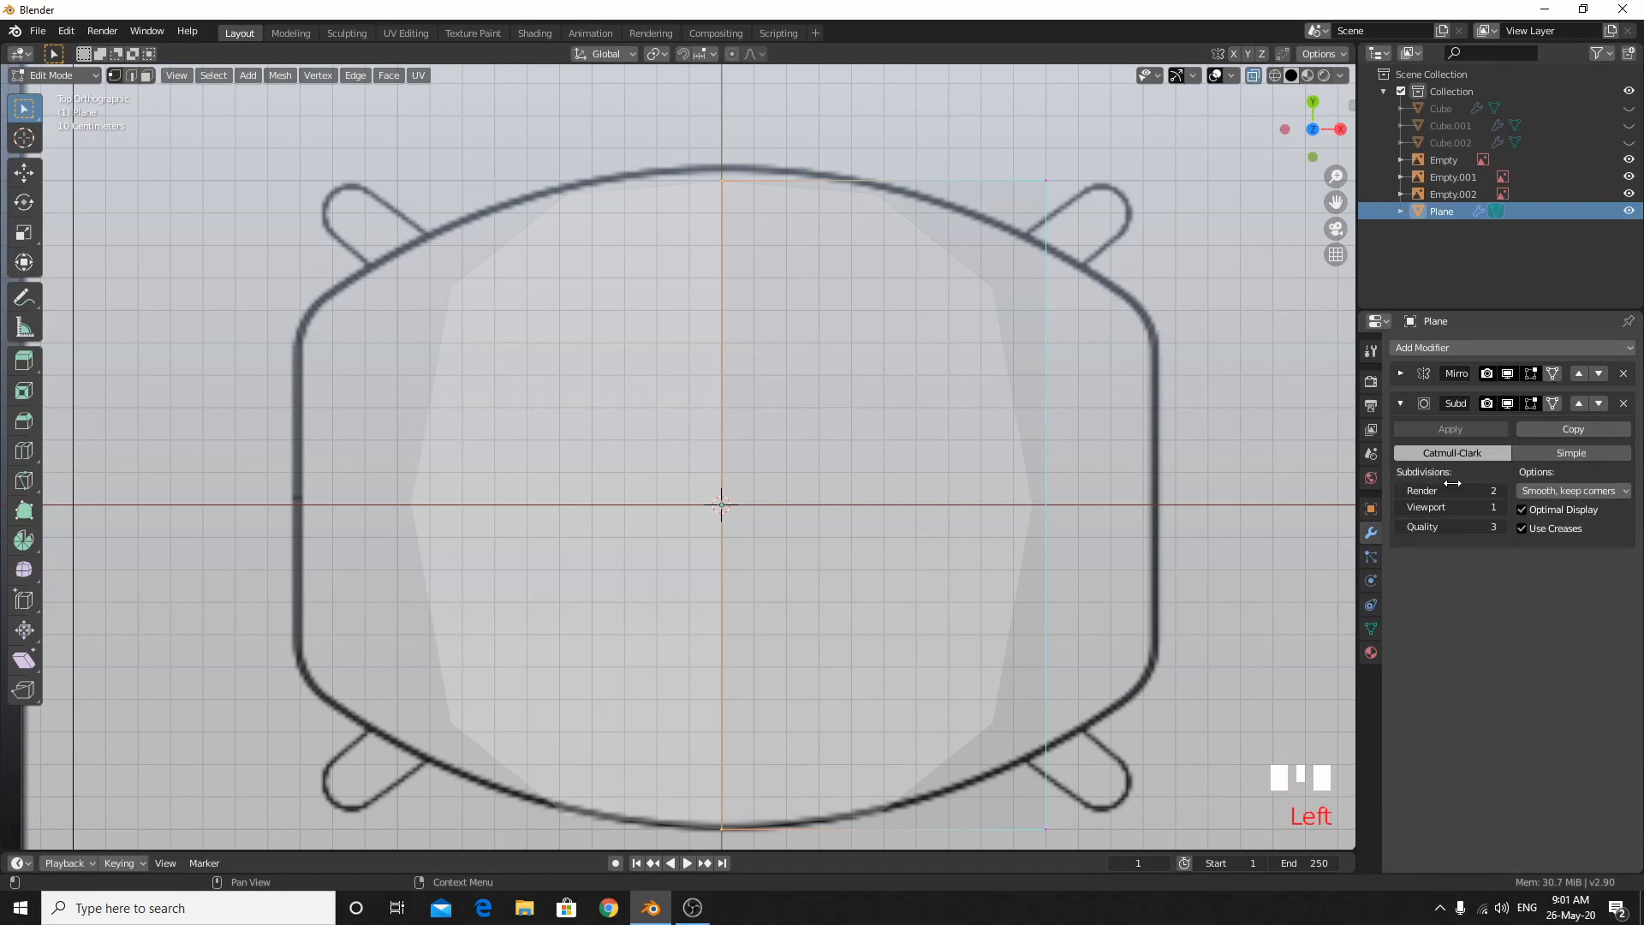
click(1501, 507)
click(1501, 507)
click(1500, 491)
Switch to wireframe shading with X-ray on, and turn off Optimal Display in the Subdivision Surface modifier.
click(1274, 77)
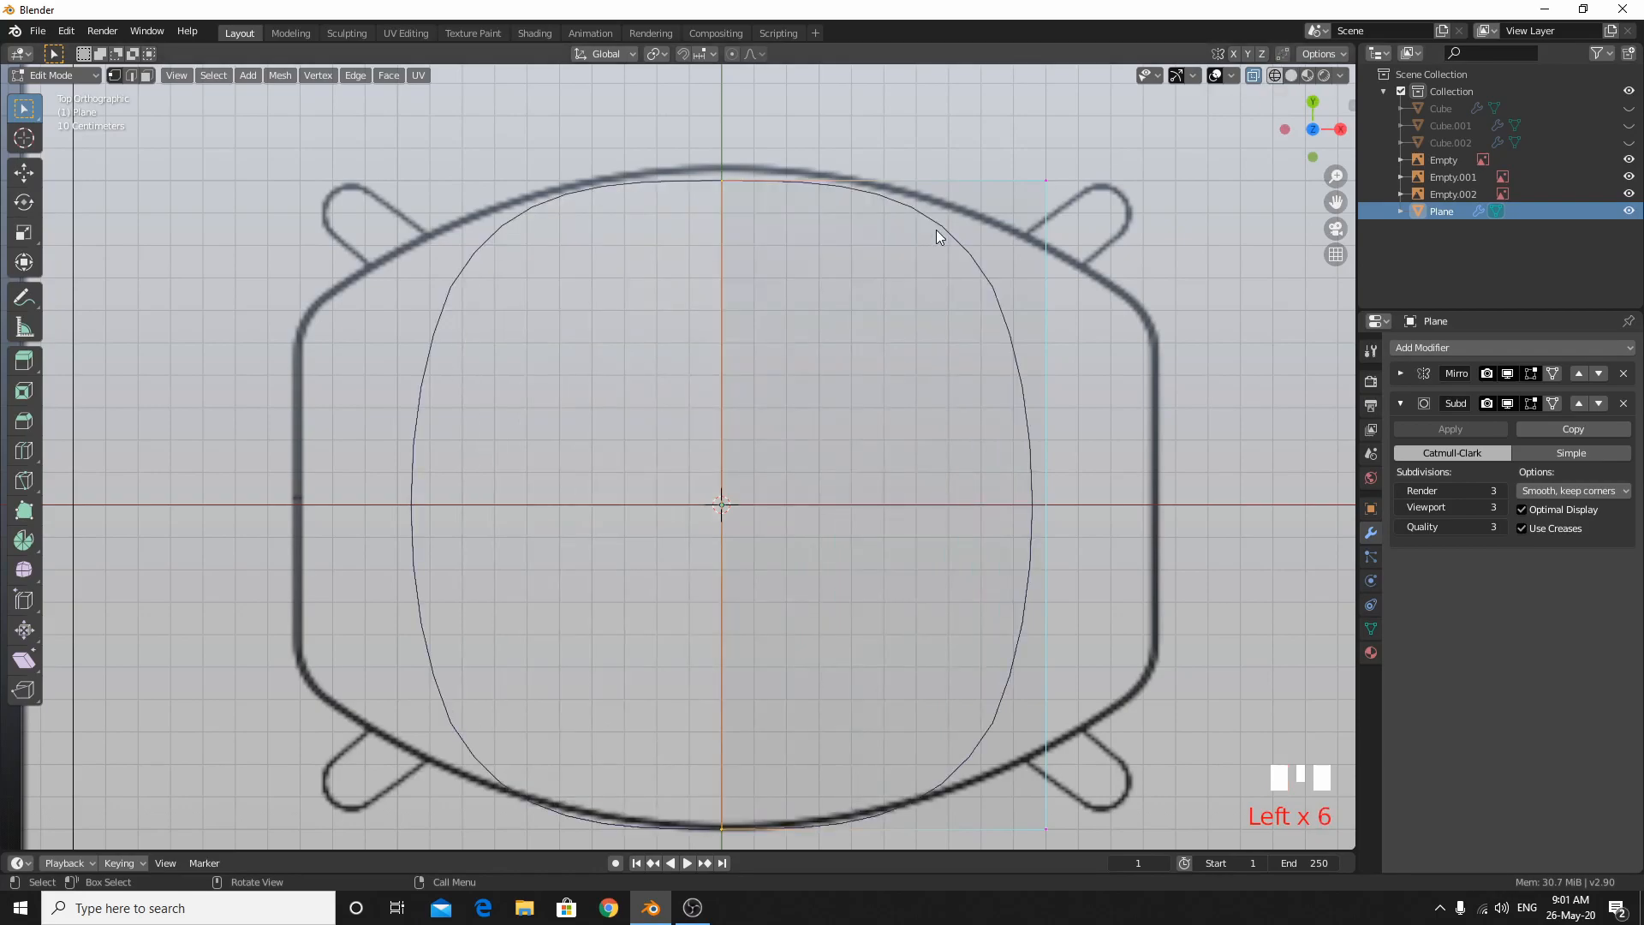
click(1255, 76)
click(1255, 75)
click(1538, 514)
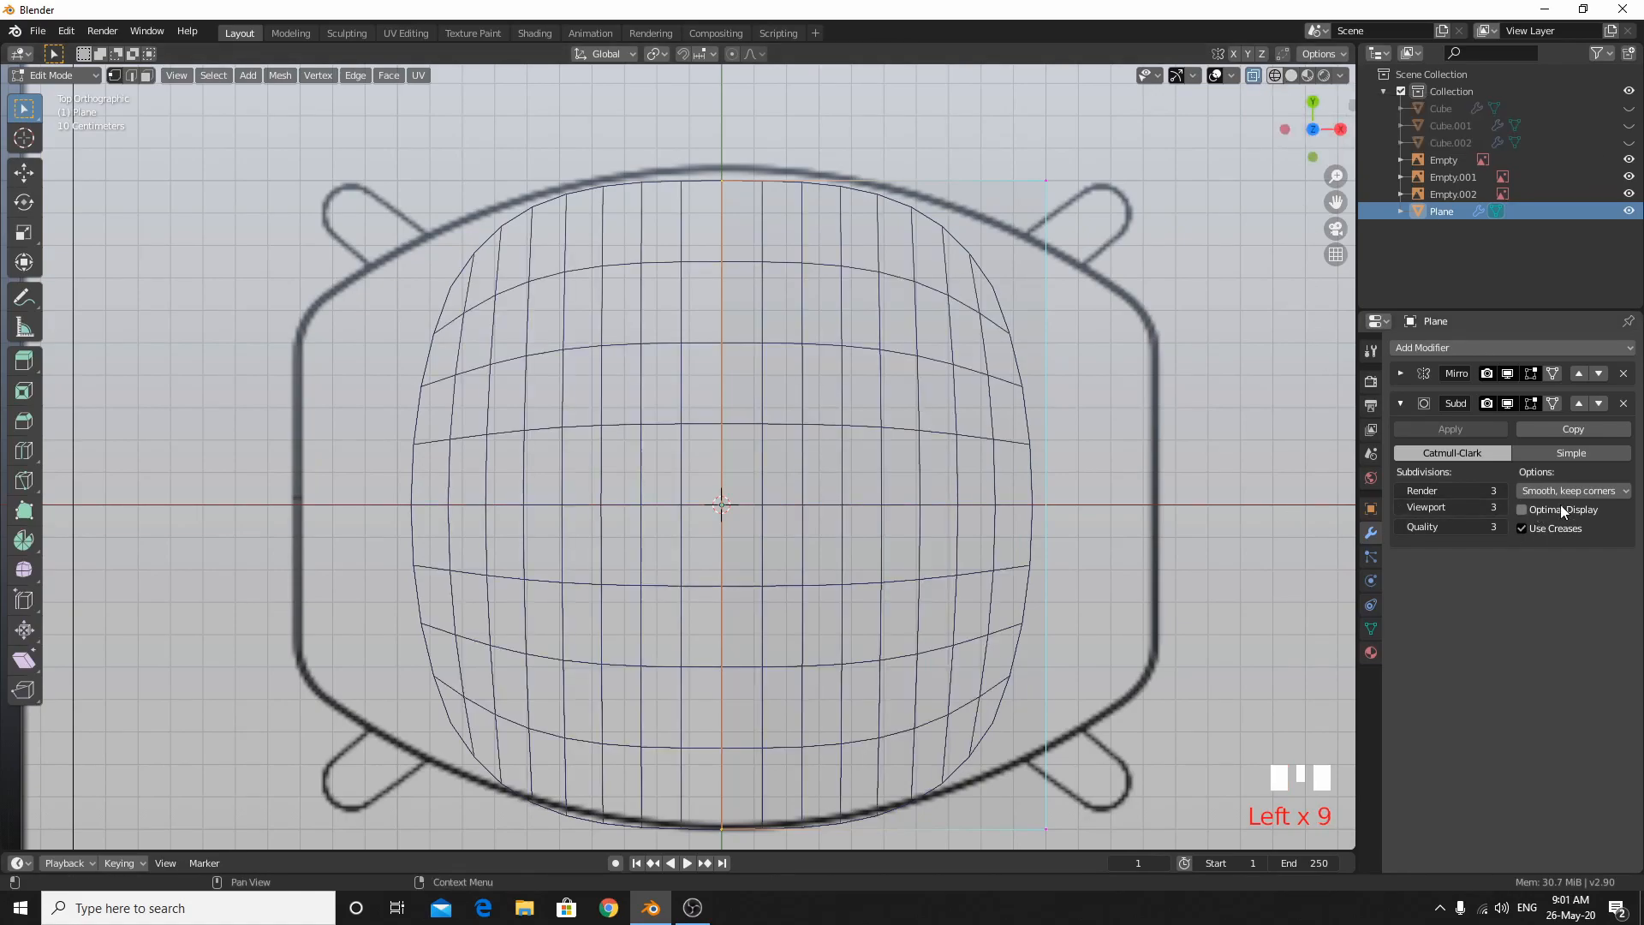
click(1555, 507)
click(1555, 507)
click(1557, 508)
click(1558, 507)
click(1560, 508)
click(1556, 511)
click(1554, 513)
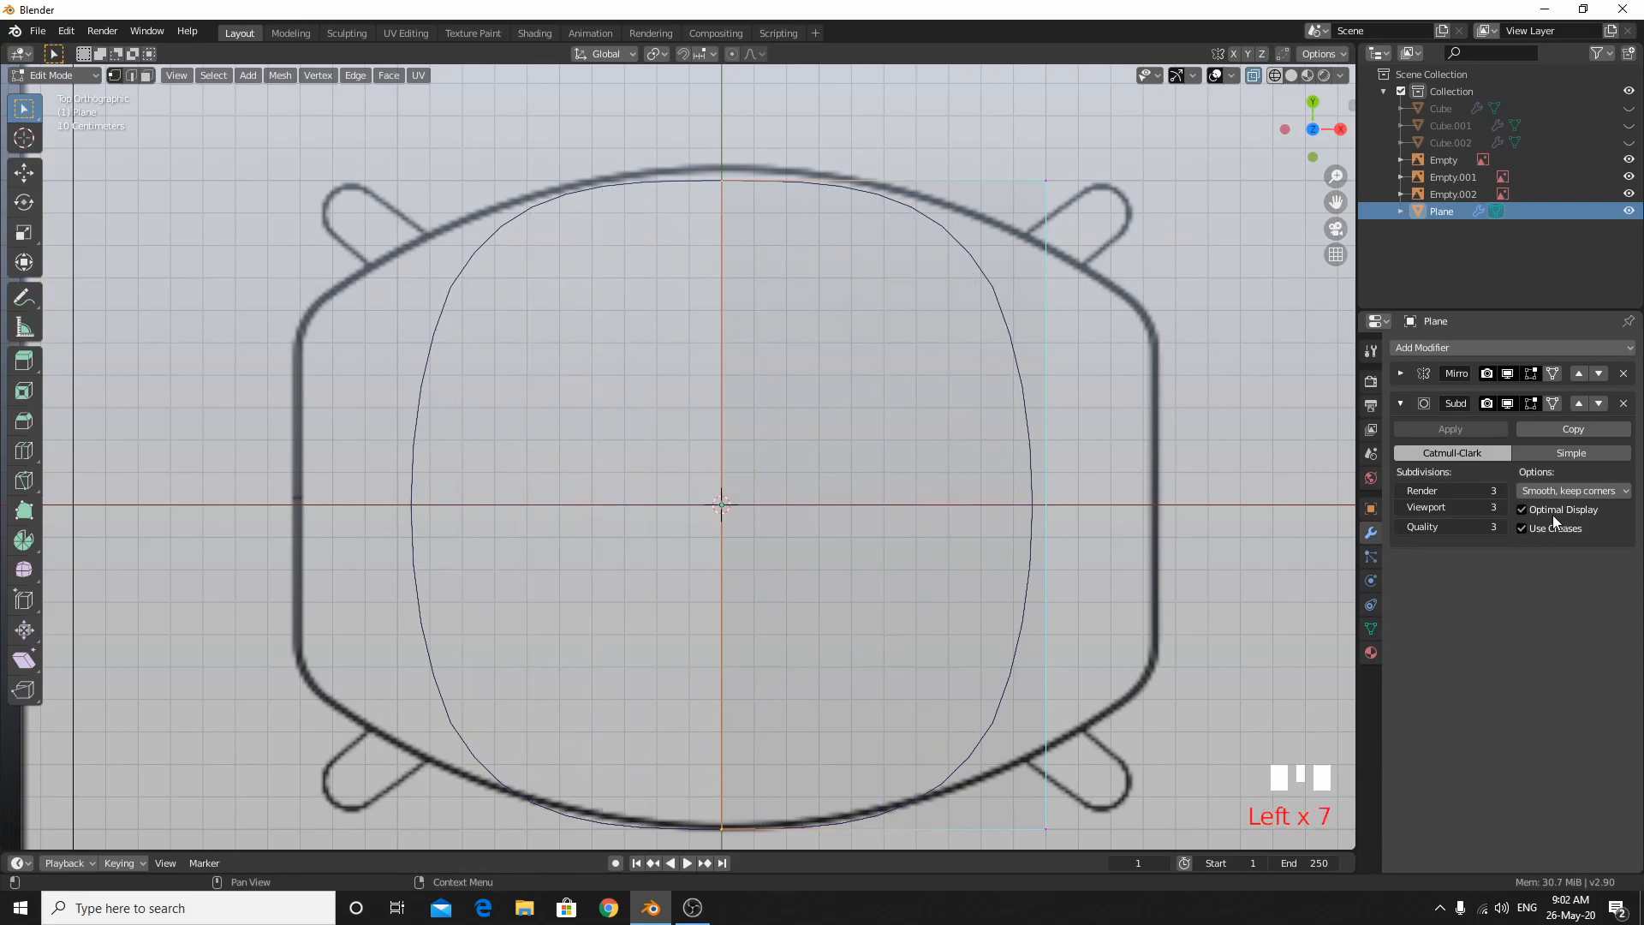
click(1521, 508)
shift+middle_drag(1227, 486, 864, 372)
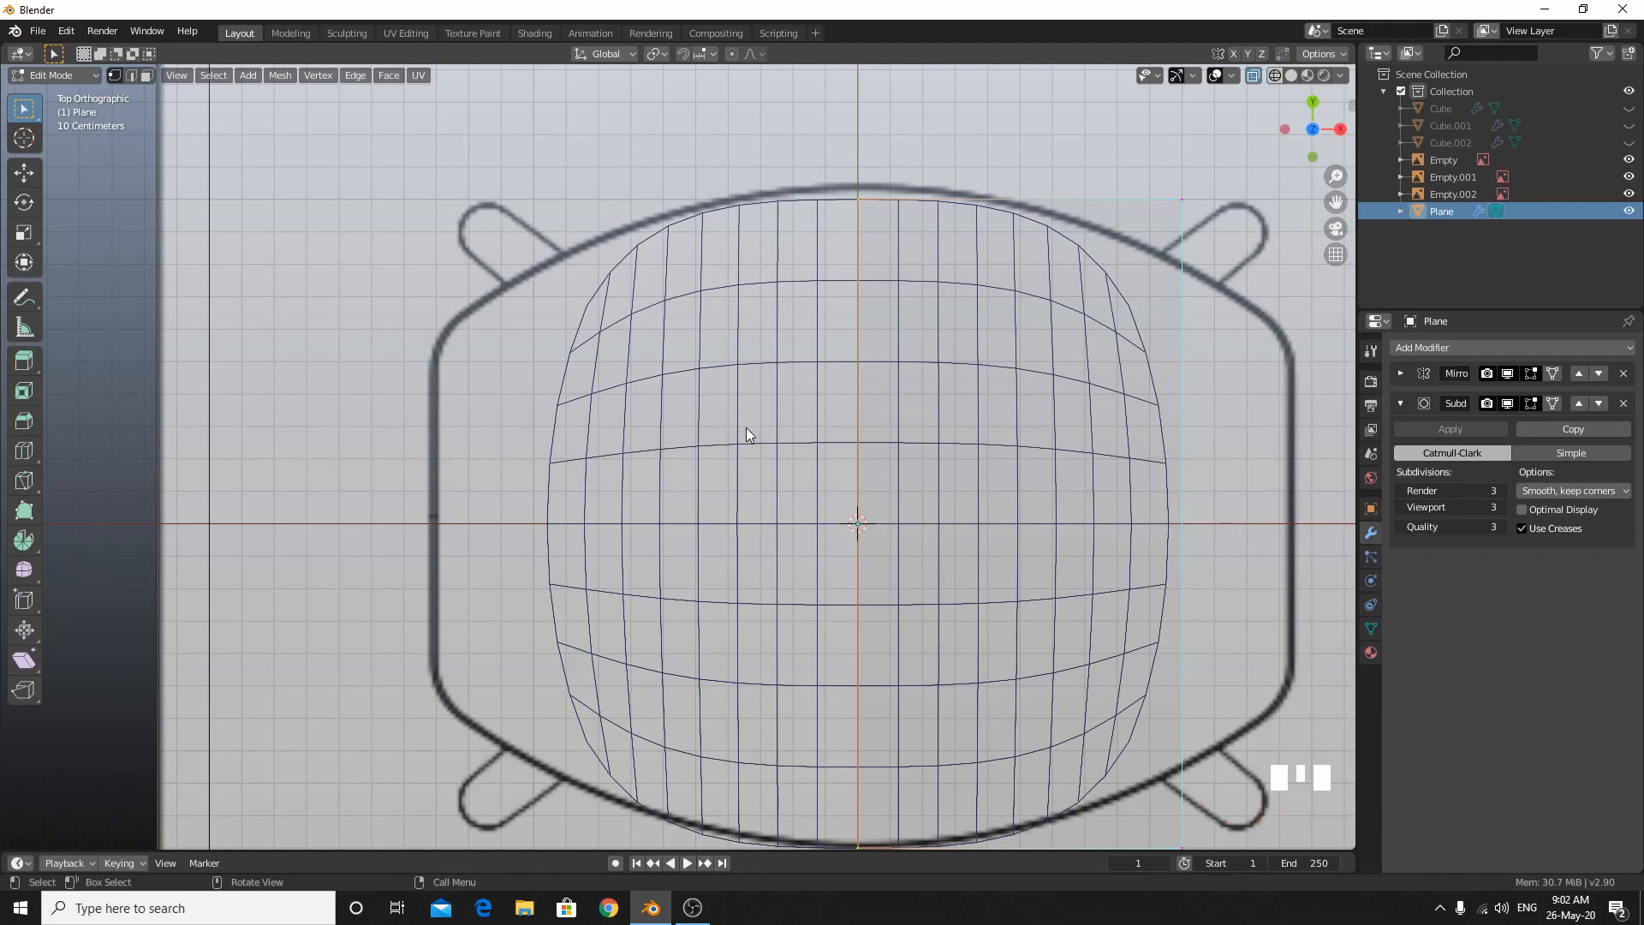
Move the plane's upper centre vertex about 0.05 m along Y onto the reference seat outline.
click(964, 327)
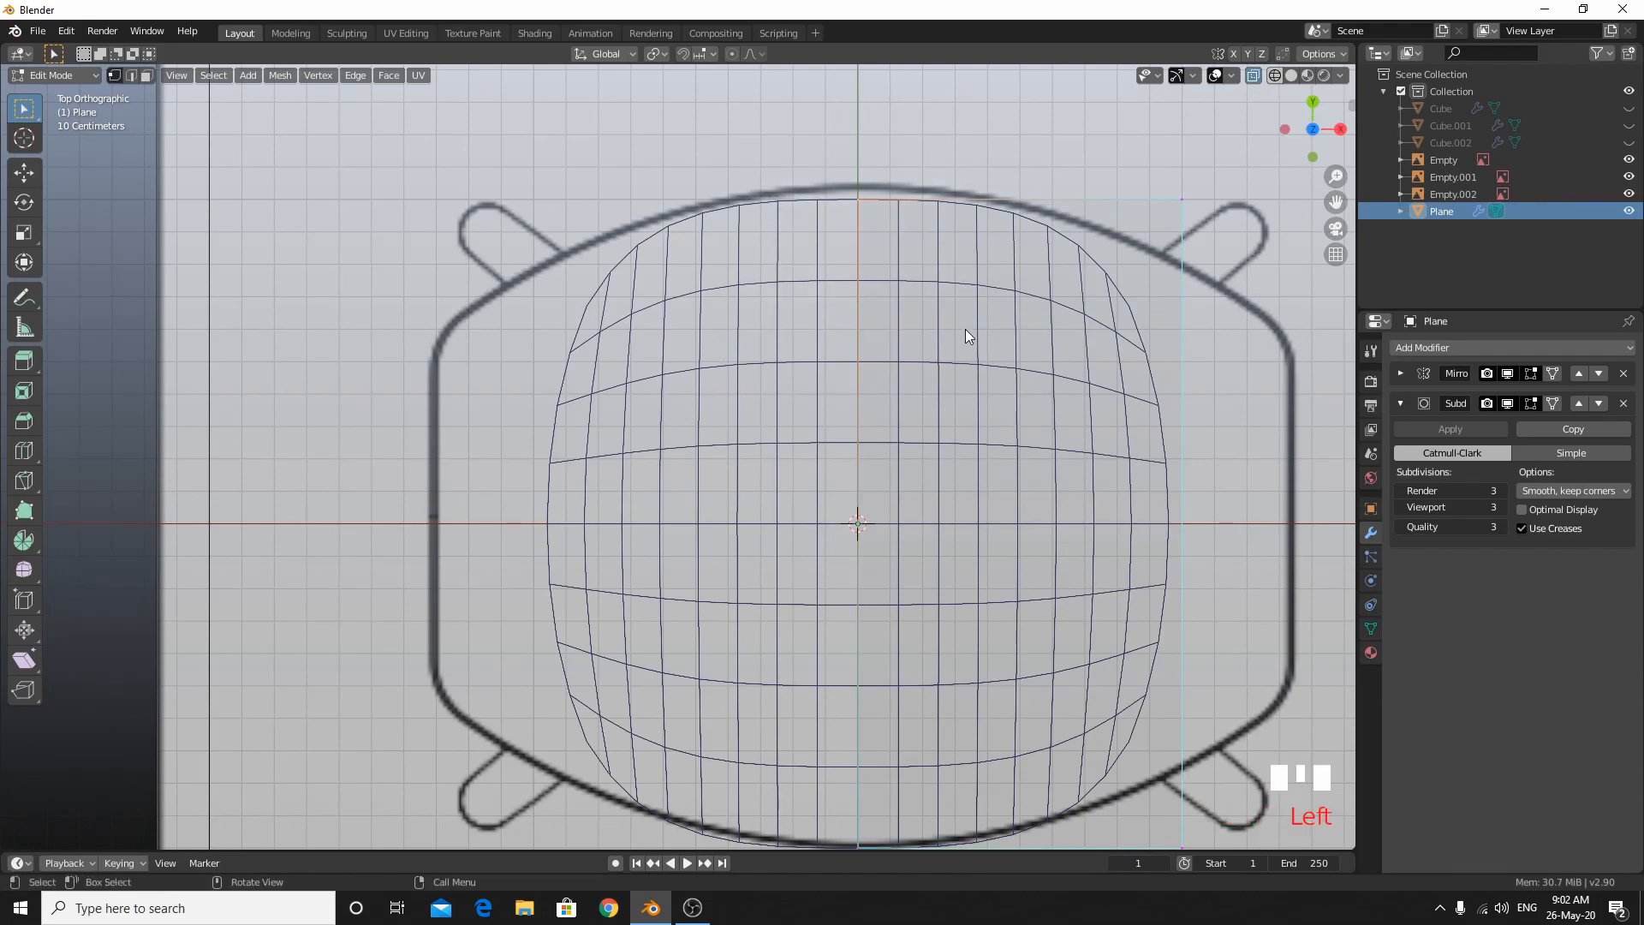
key(g)
key(z)
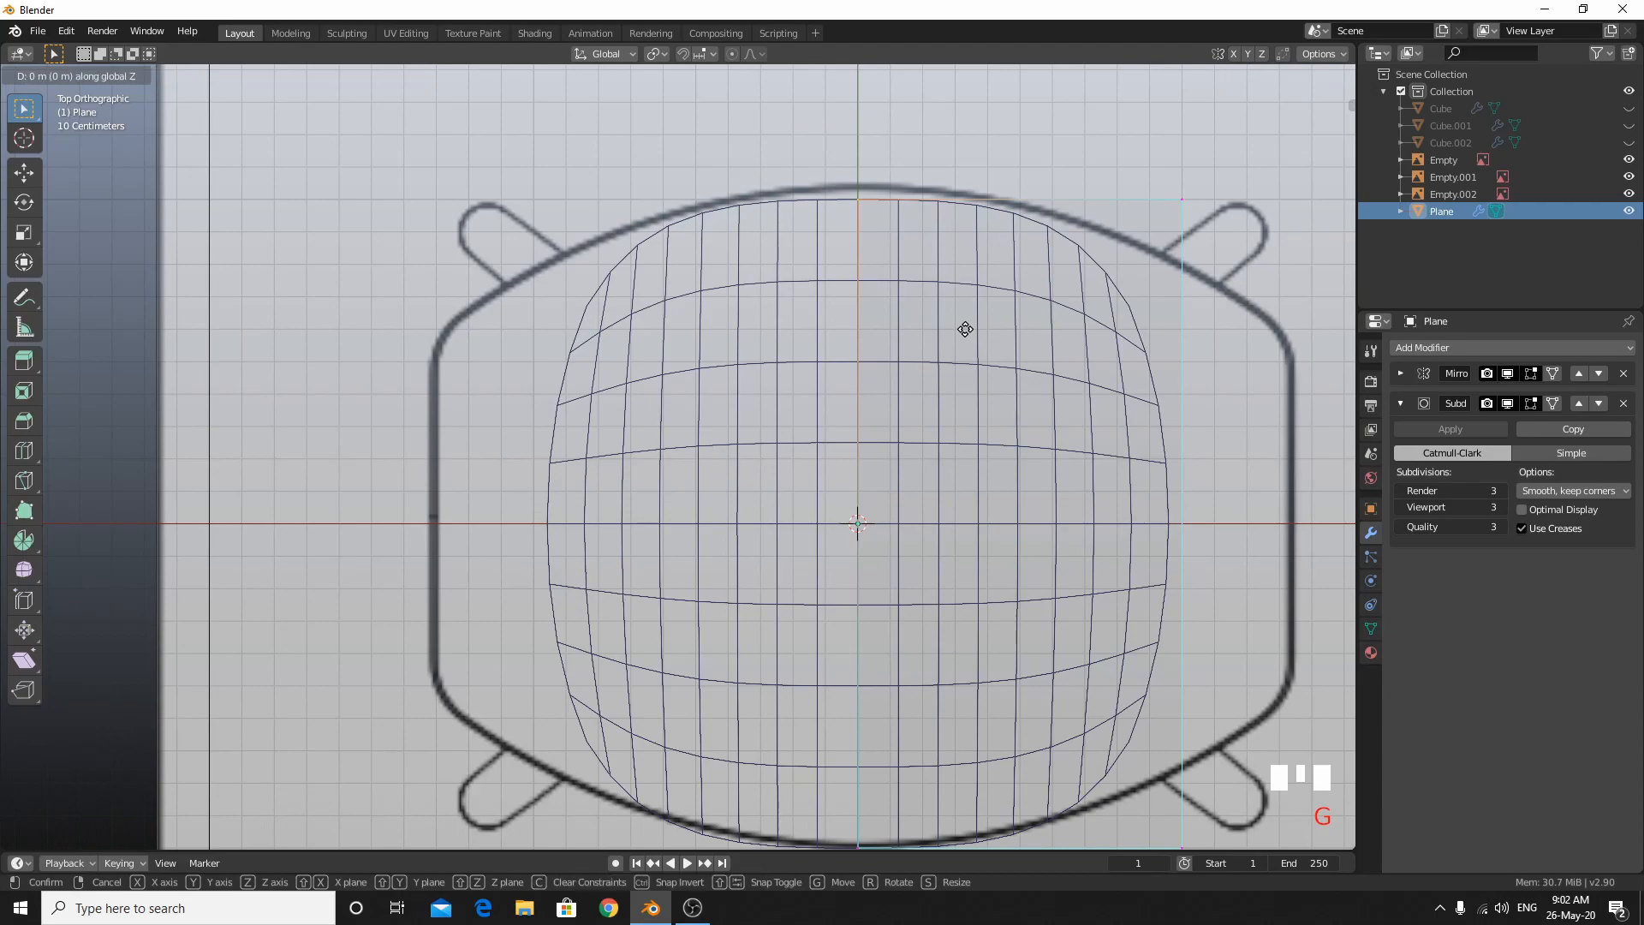
key(y)
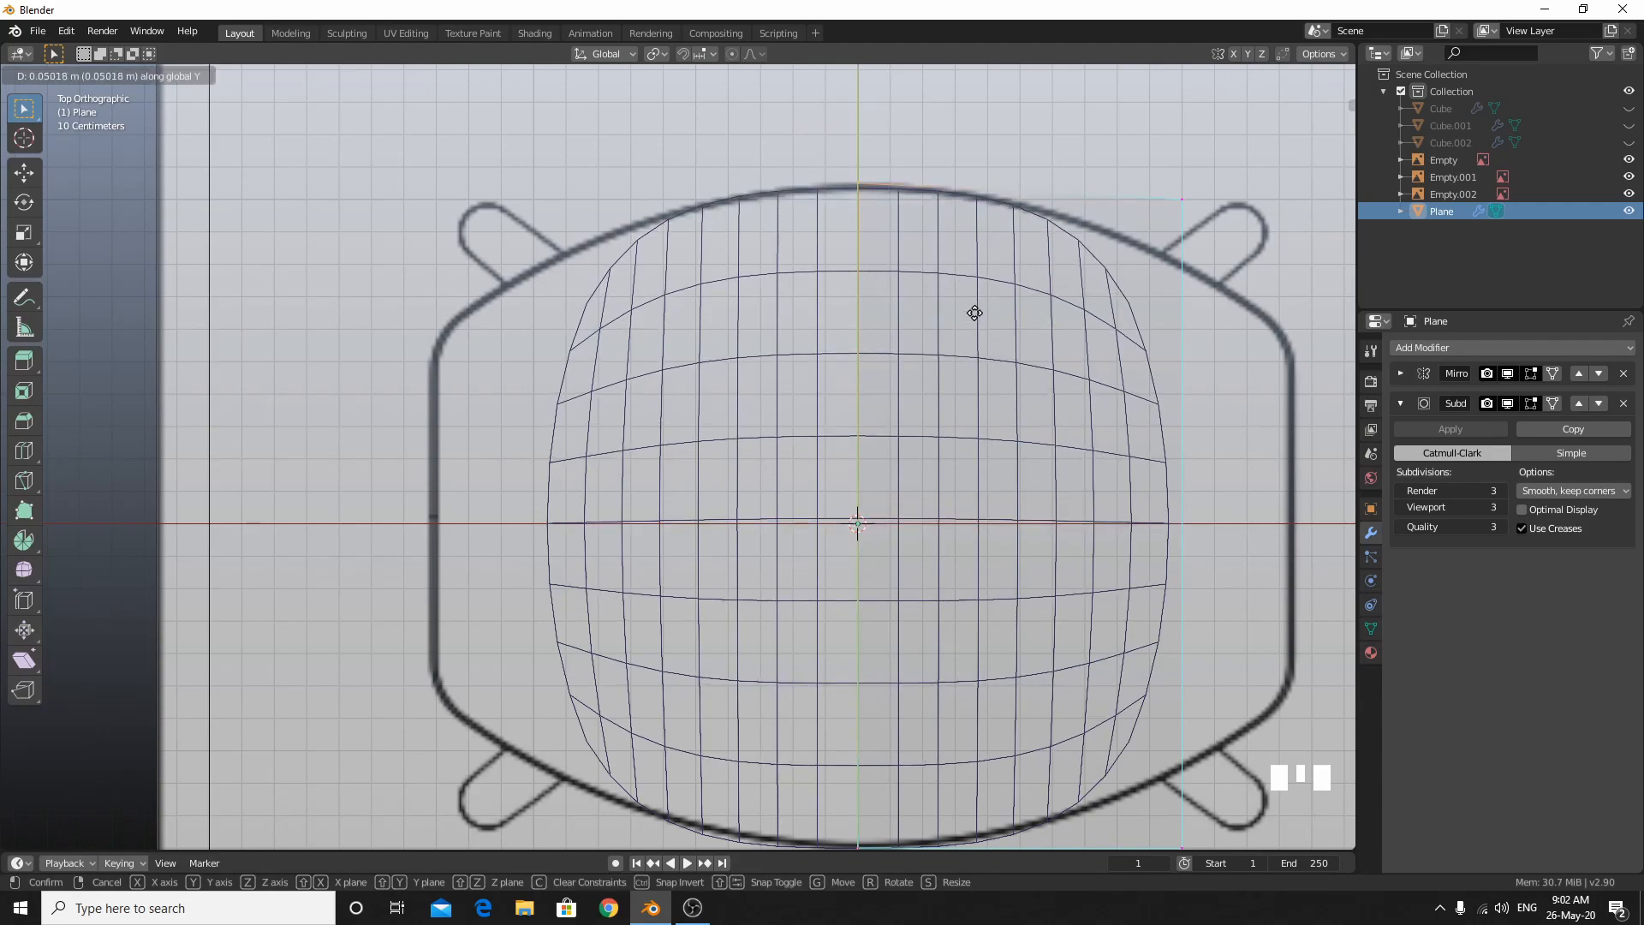
click(974, 313)
Try to scale the plane's outer right edge along X.
shift+middle_drag(963, 459, 949, 403)
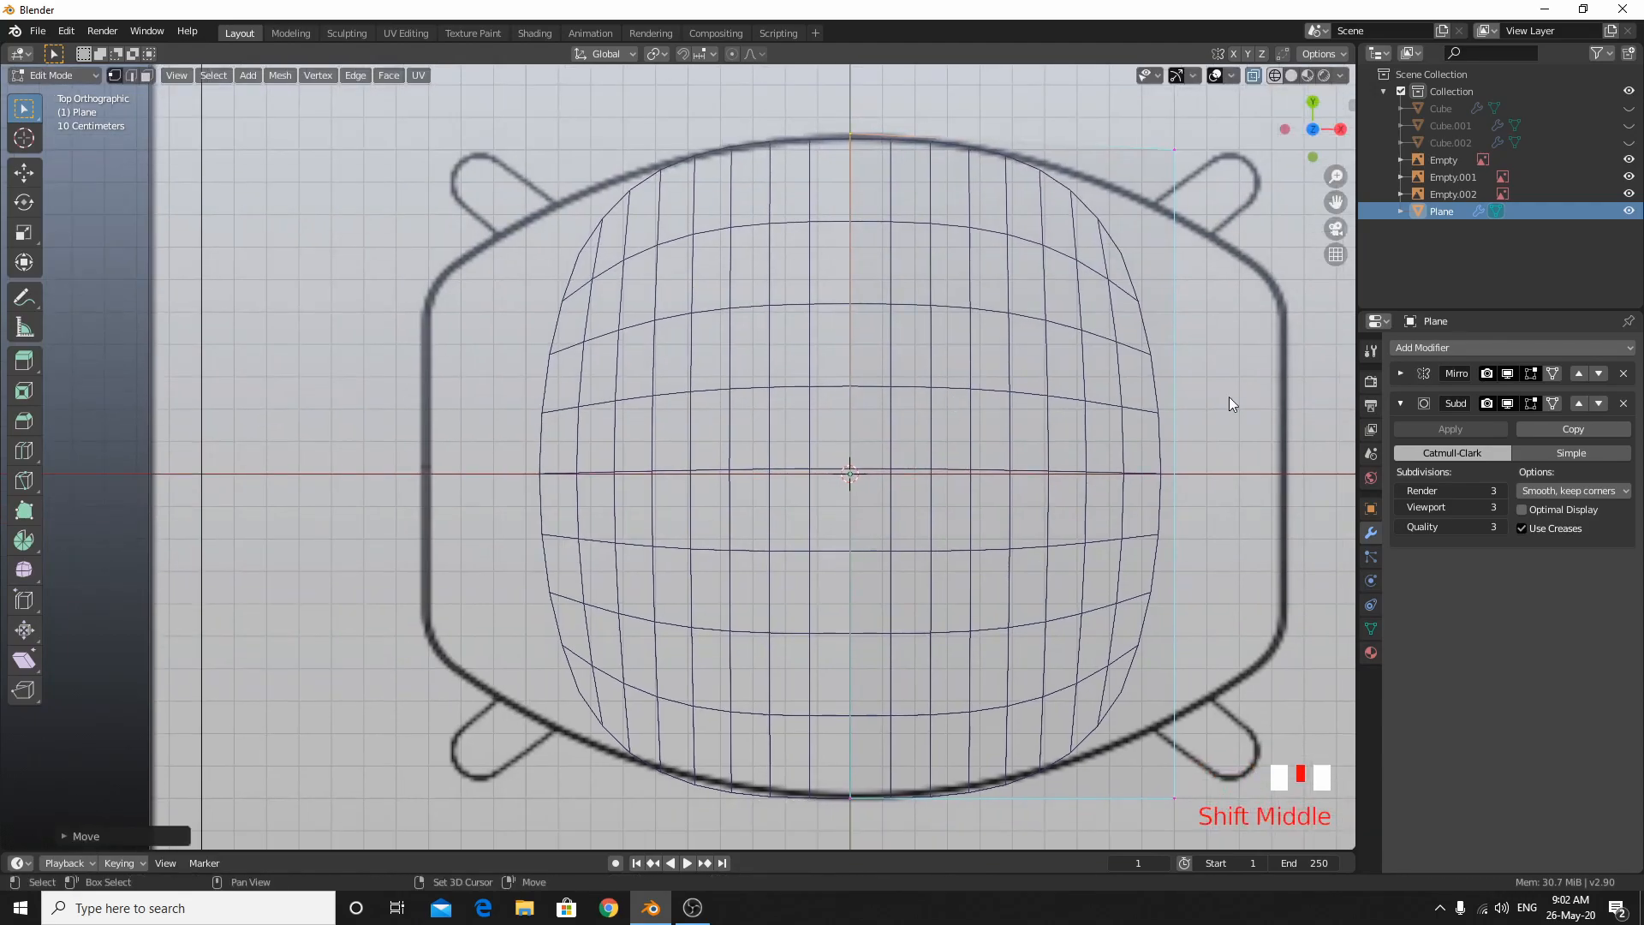
shift+middle_drag(1173, 392, 969, 397)
drag(892, 114, 1260, 813)
key(s)
key(x)
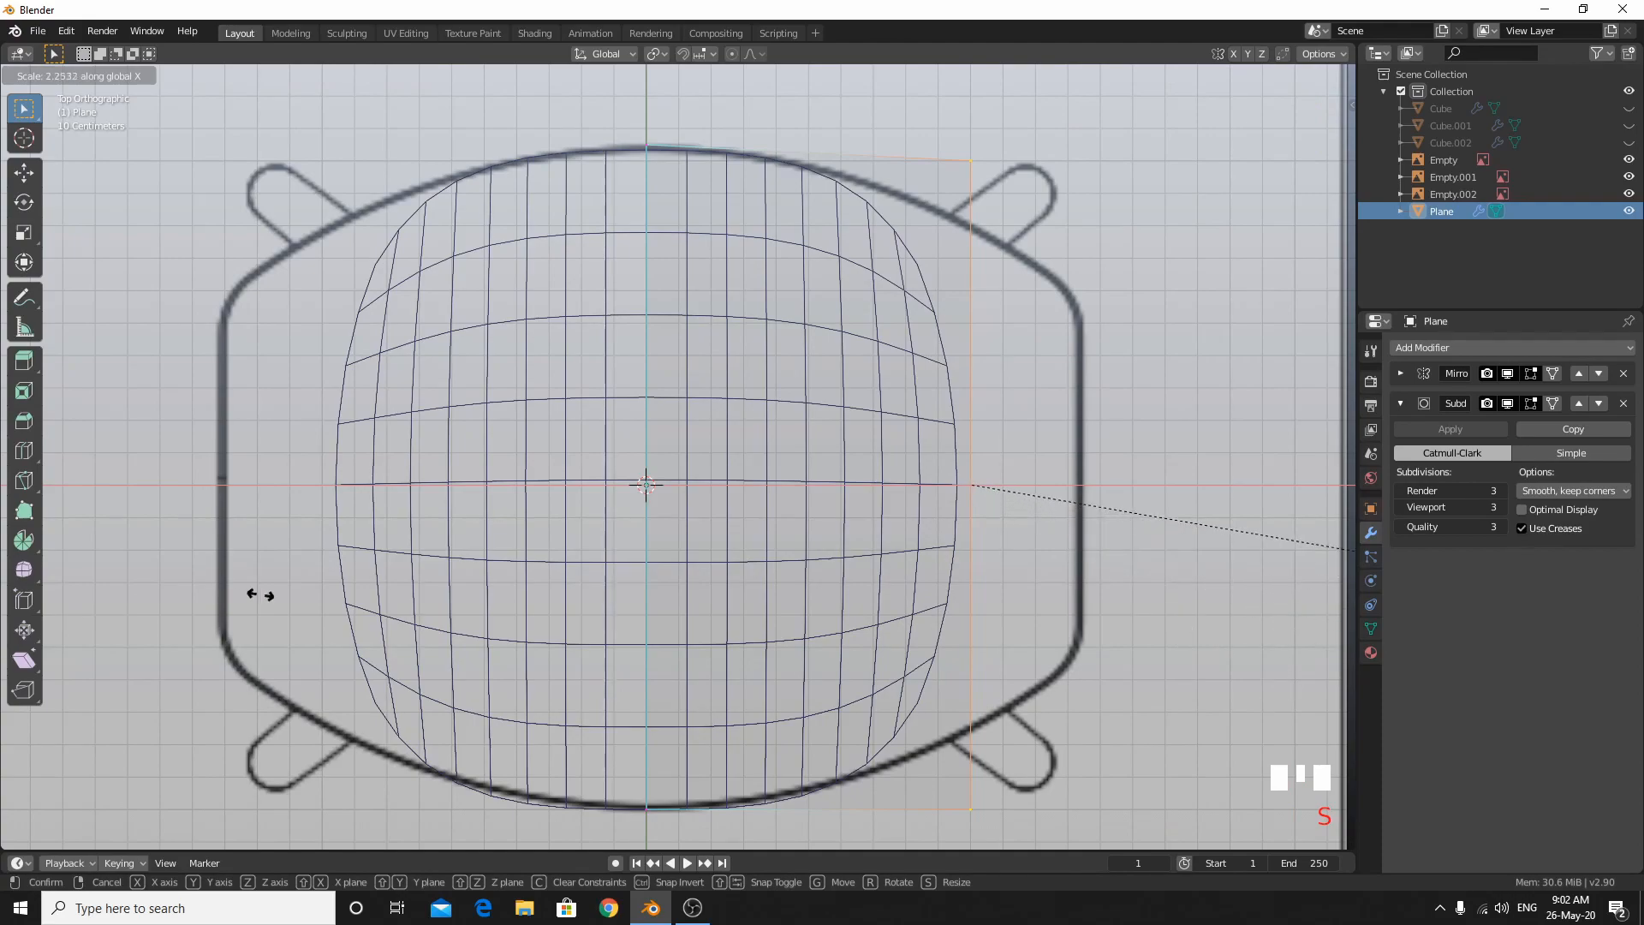
click(584, 527)
Select the whole plane mesh and scale it along X by about 1.76 to reach the seat outline's sides.
key(a)
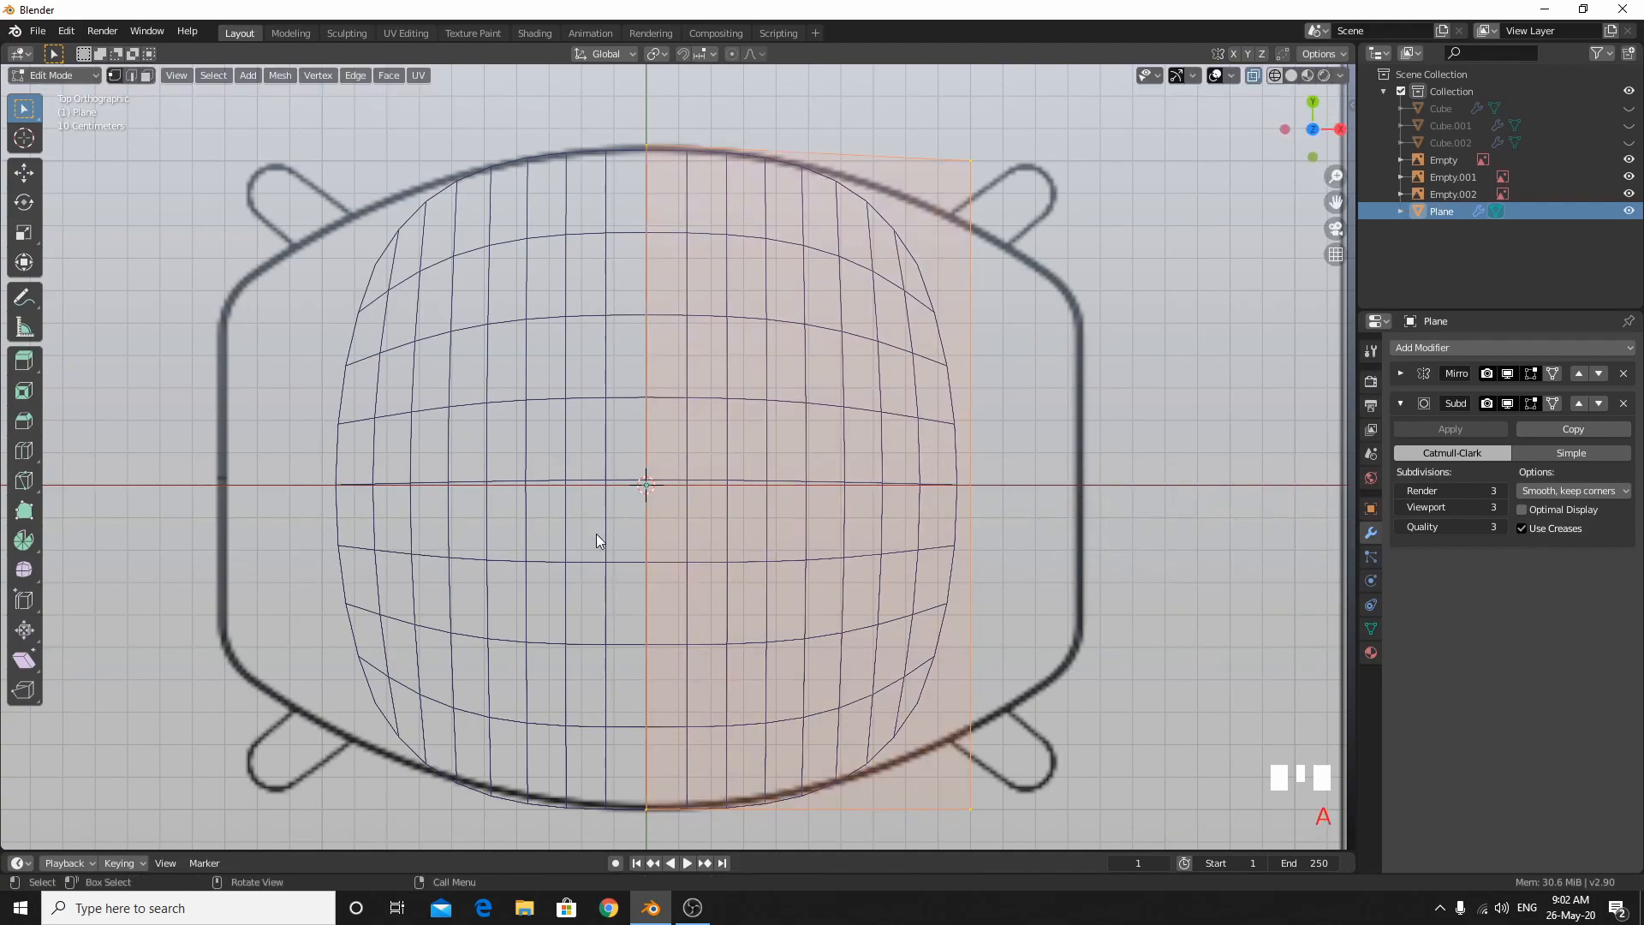
key(s)
key(x)
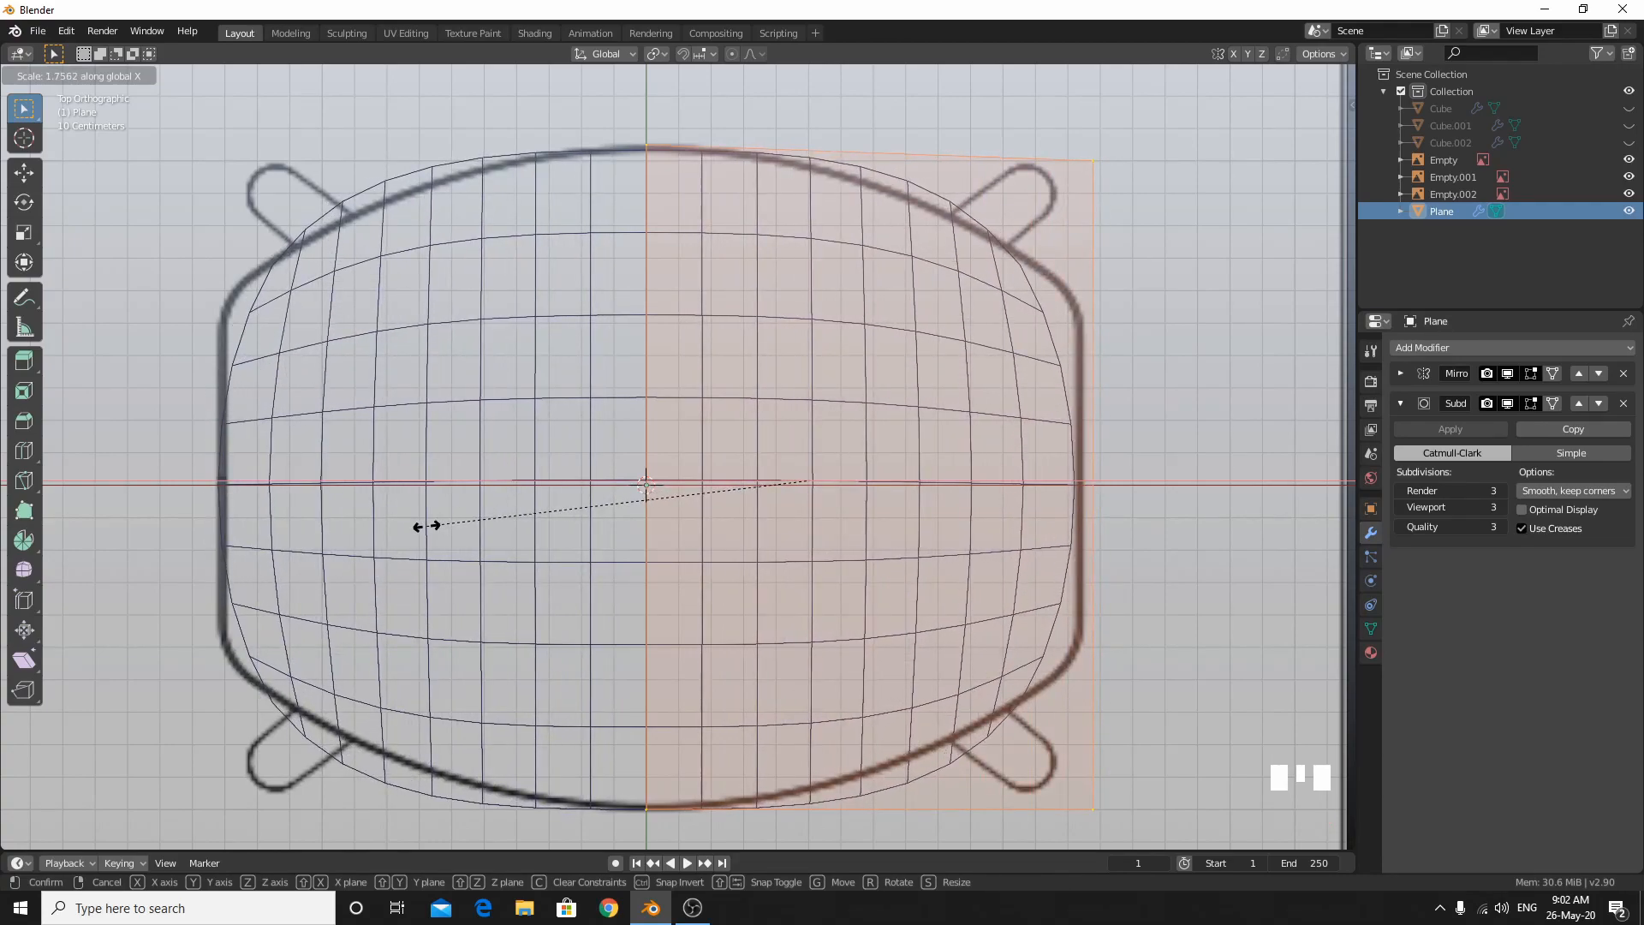
click(425, 526)
In Object Mode, move the seat plane about 0.02 m along X to centre it on the outline, and return to Edit Mode.
key(Tab)
key(g)
key(x)
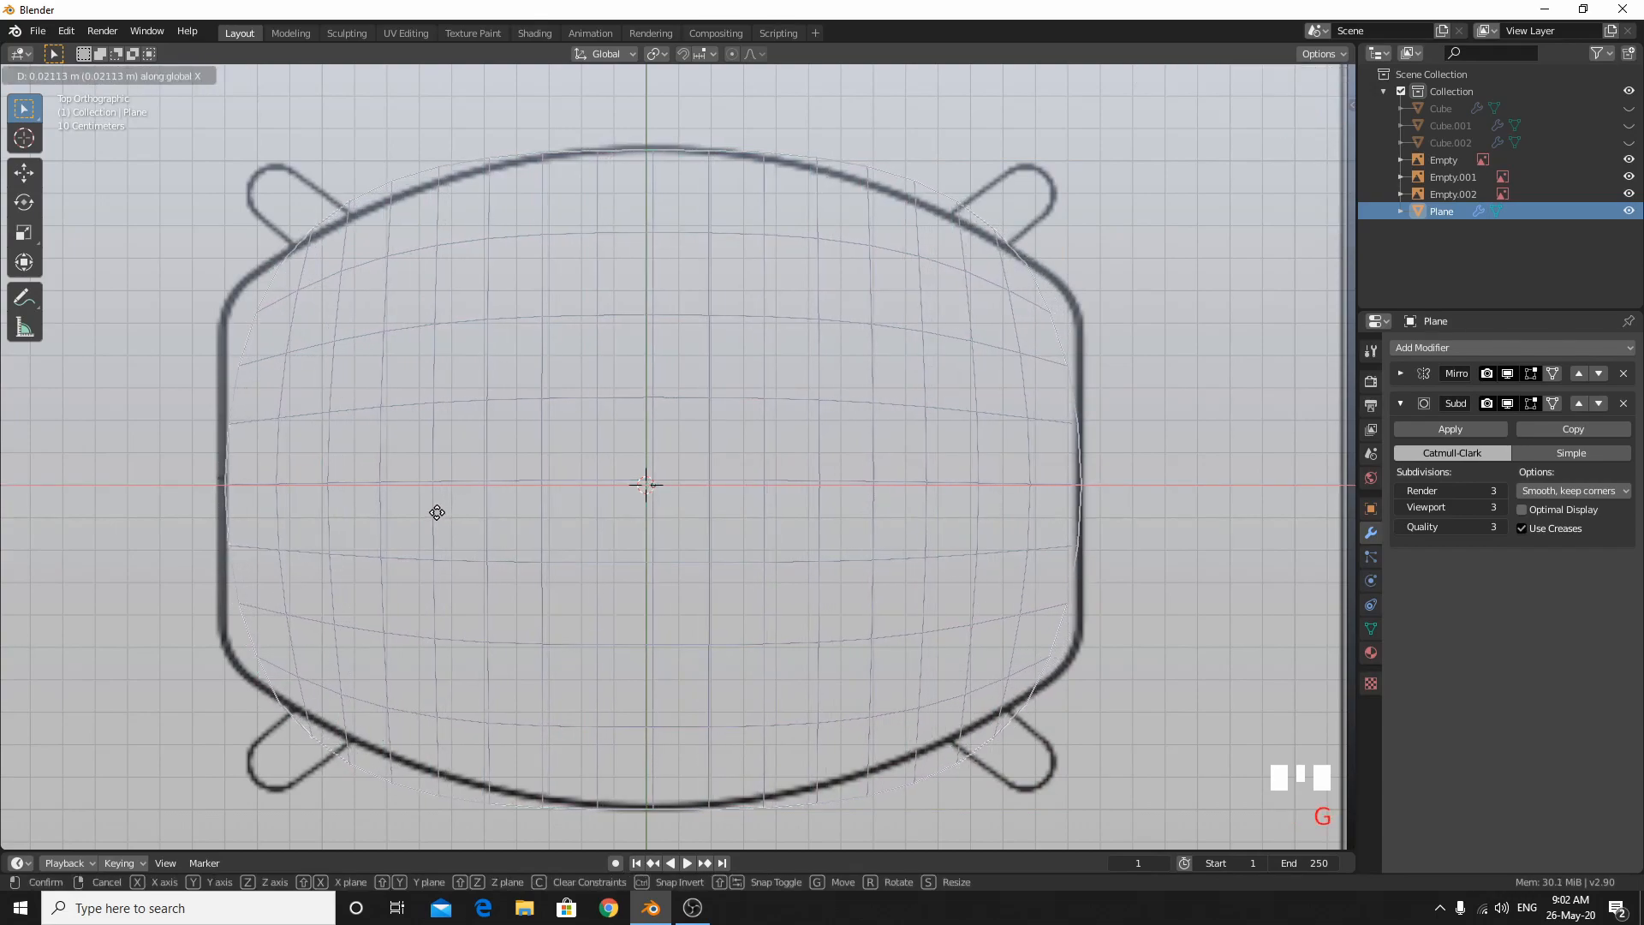
click(435, 510)
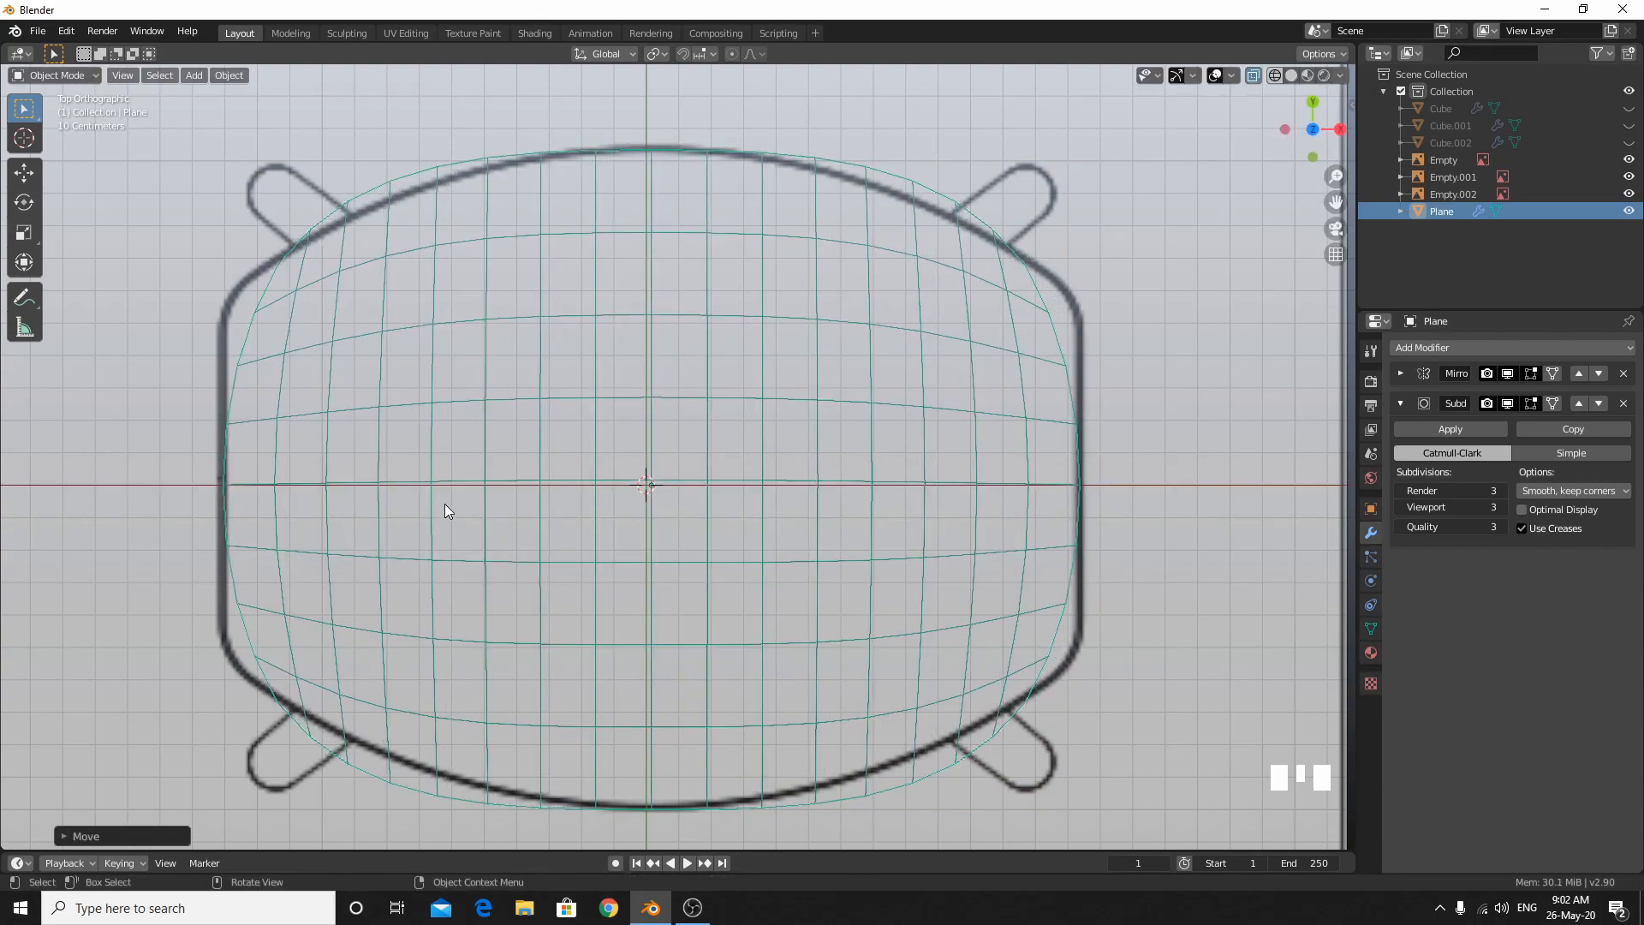
key(Tab)
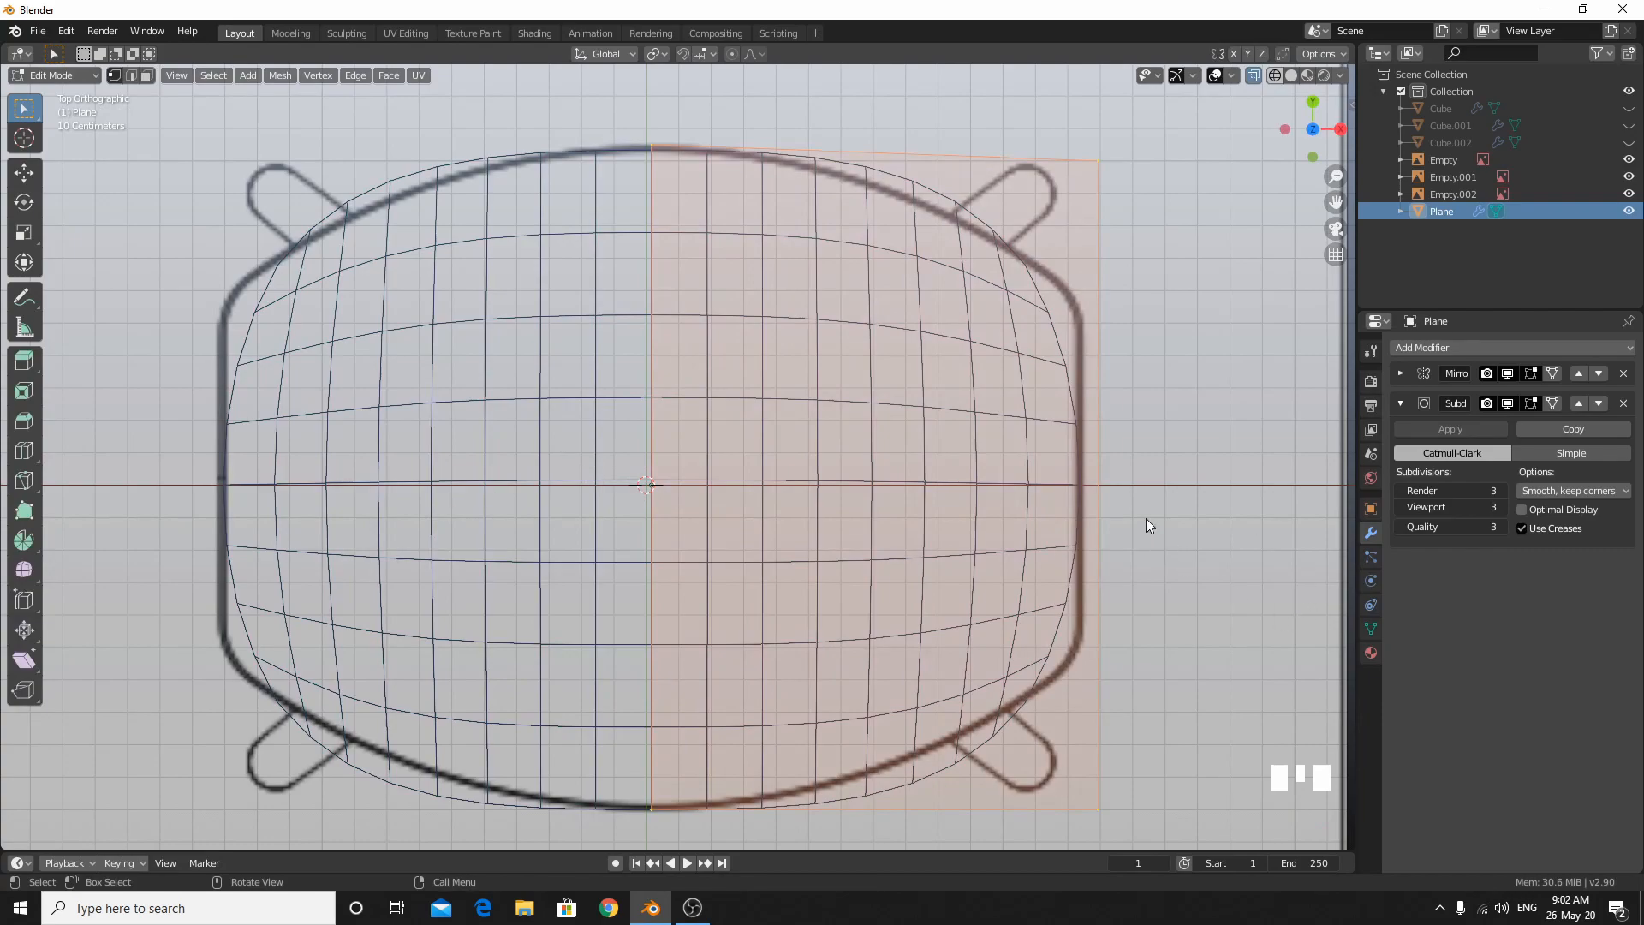
Move the plane's upper outer corner vertex down along Y toward the reference seat outline.
click(1076, 531)
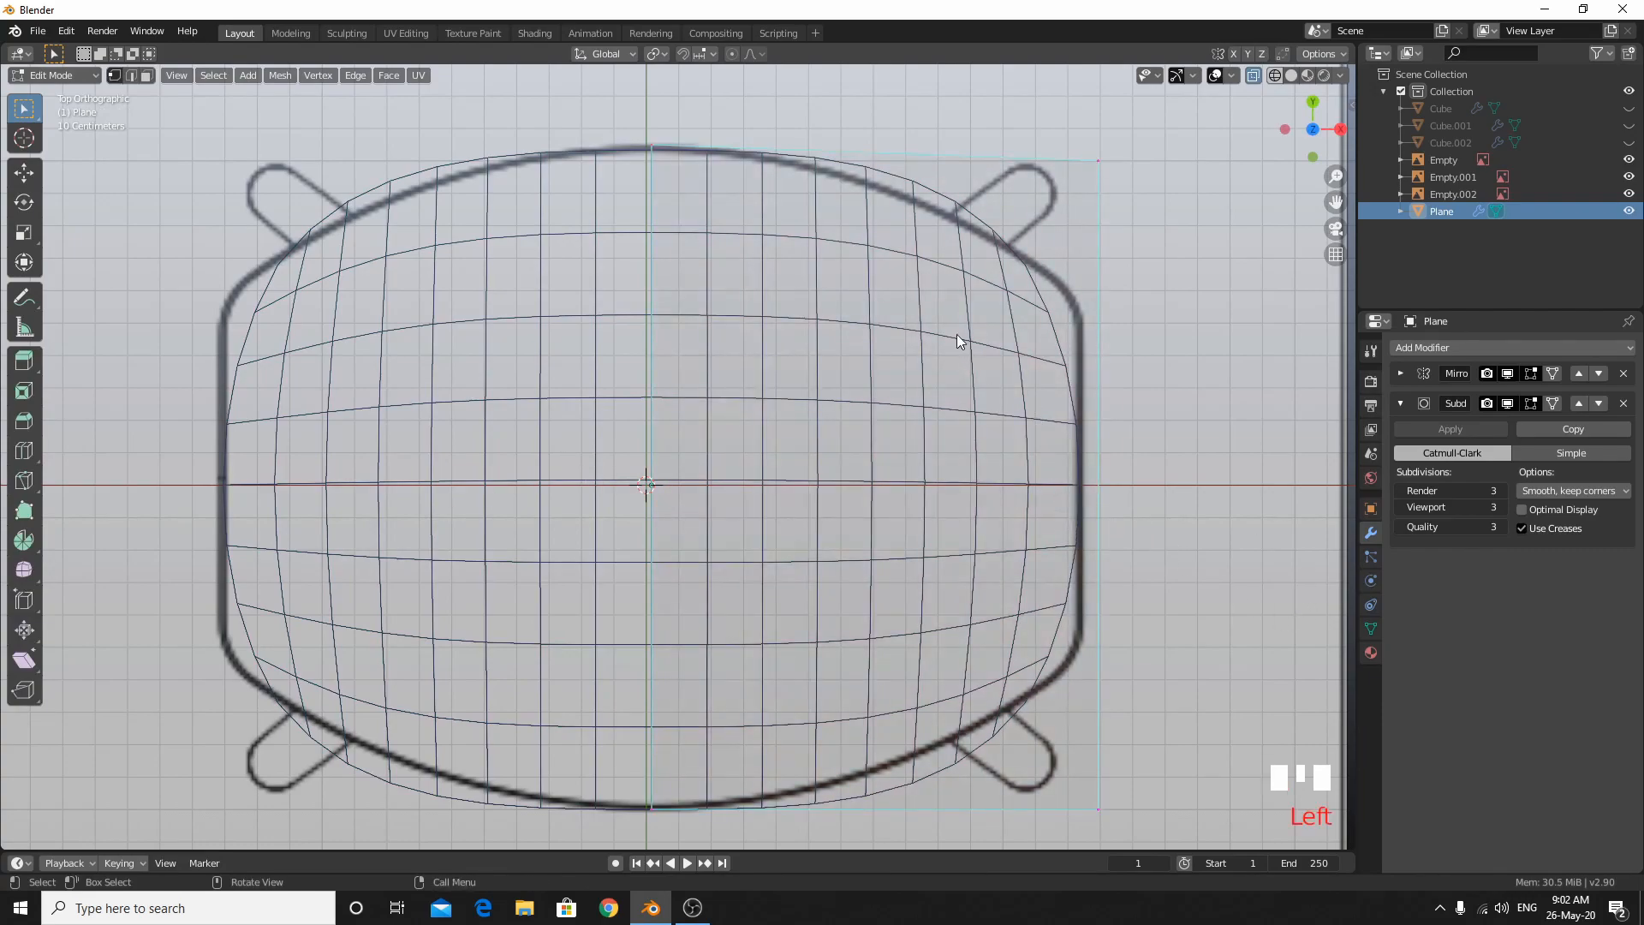
click(1075, 171)
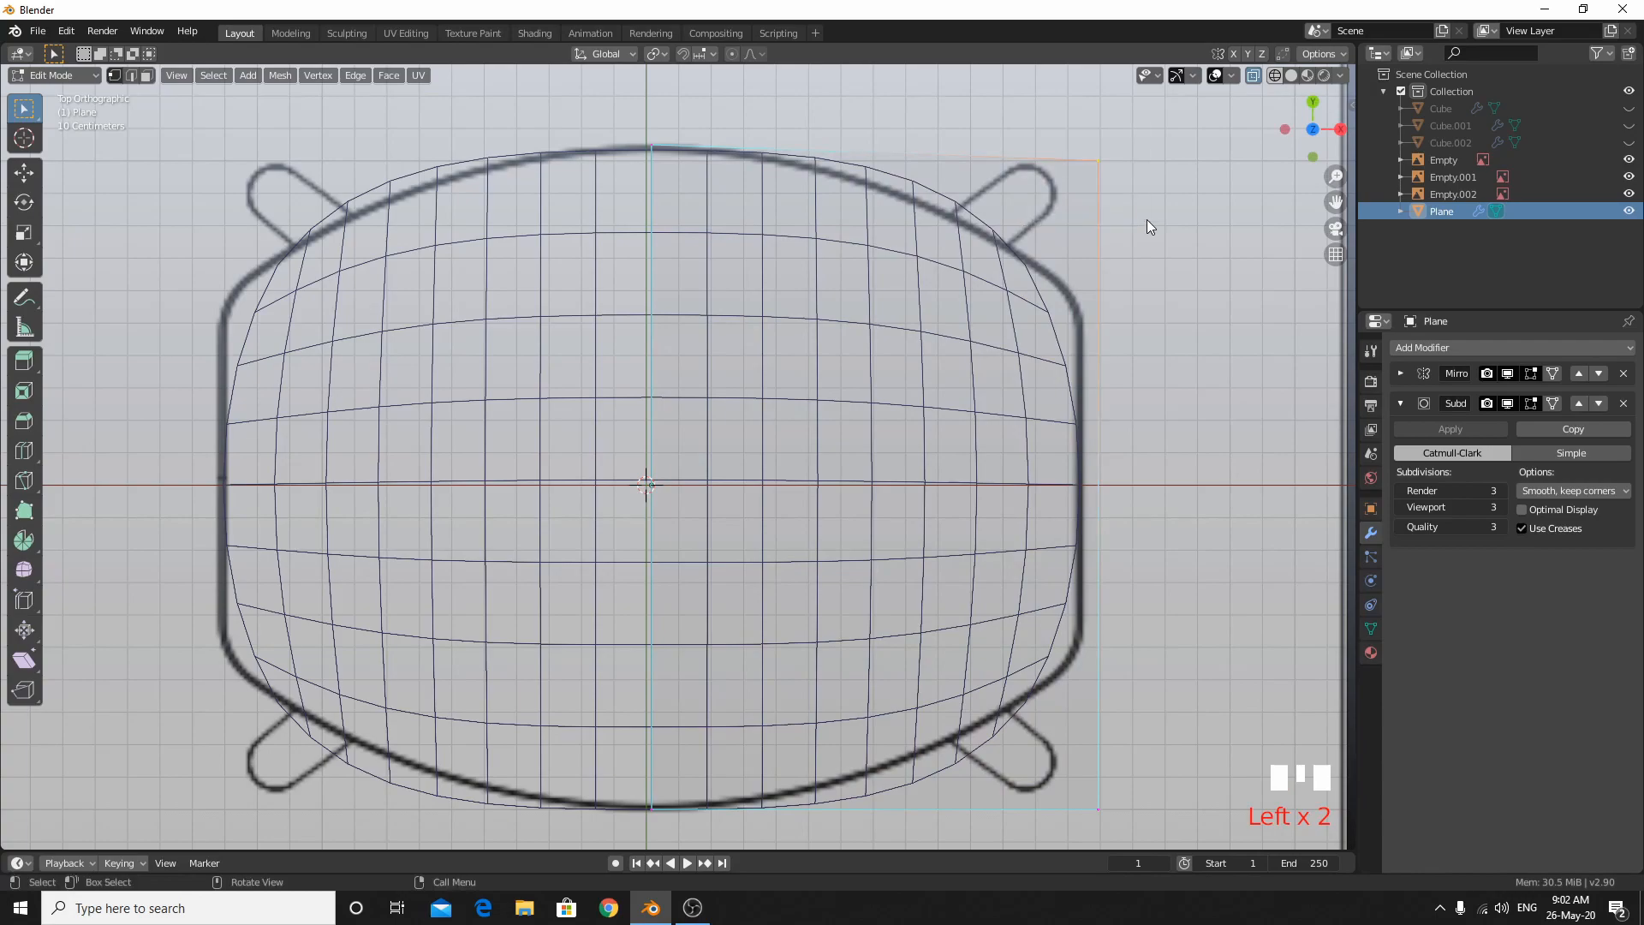
key(g)
click(1145, 253)
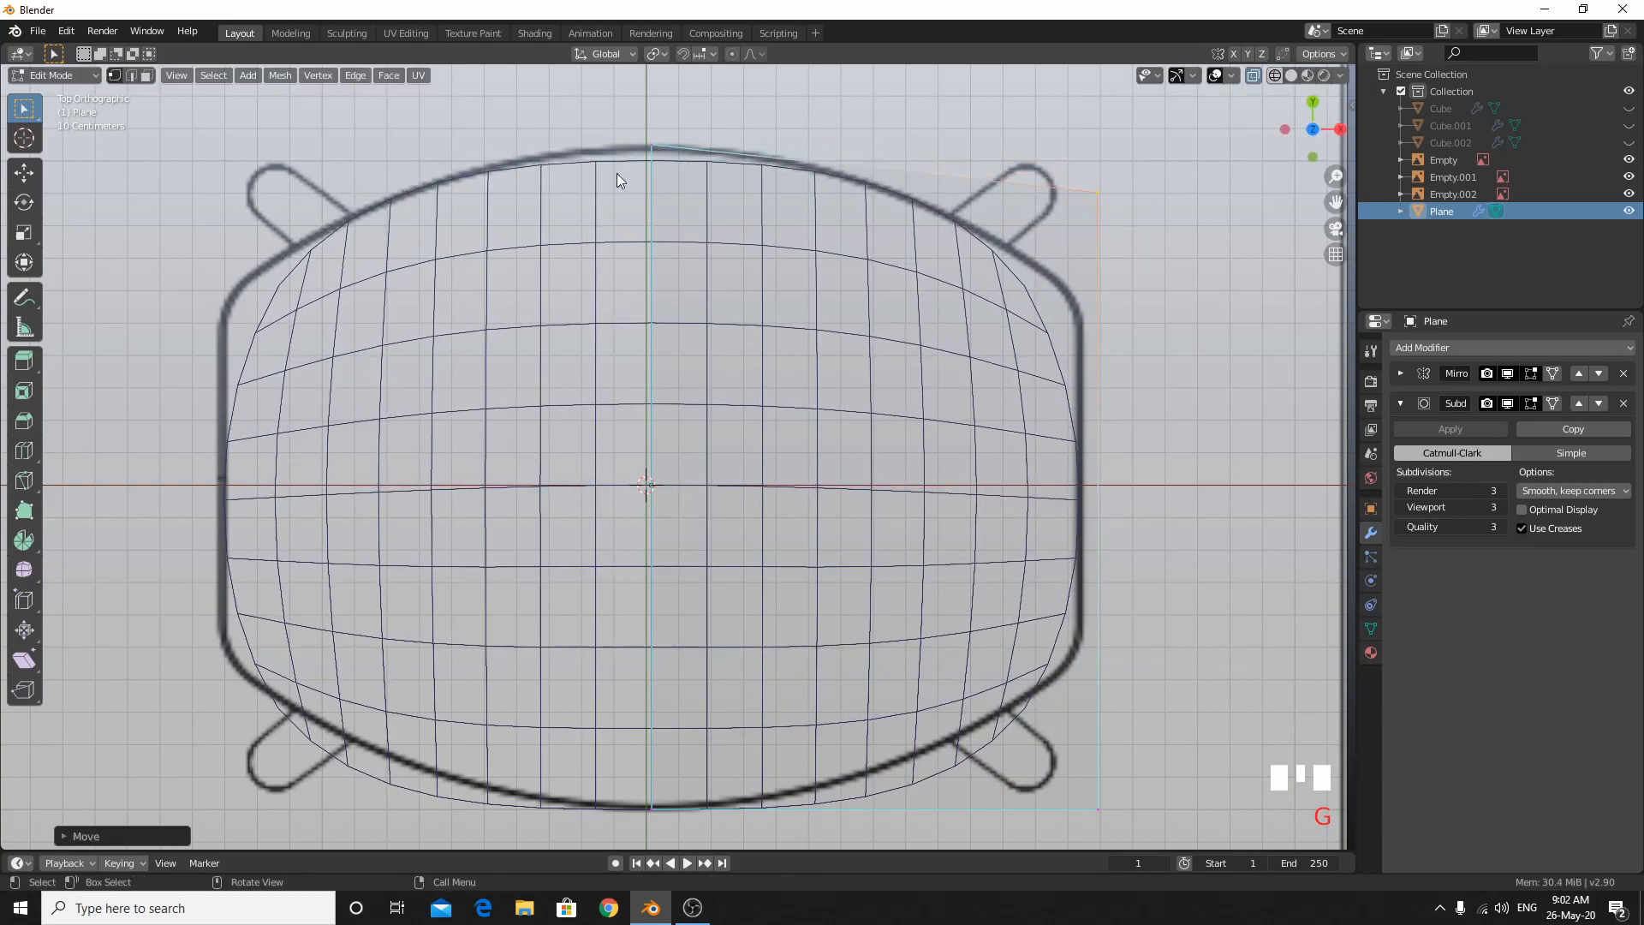
Move the plane's upper centre vertex up along Y so the subdivided edge meets the seat outline.
click(646, 152)
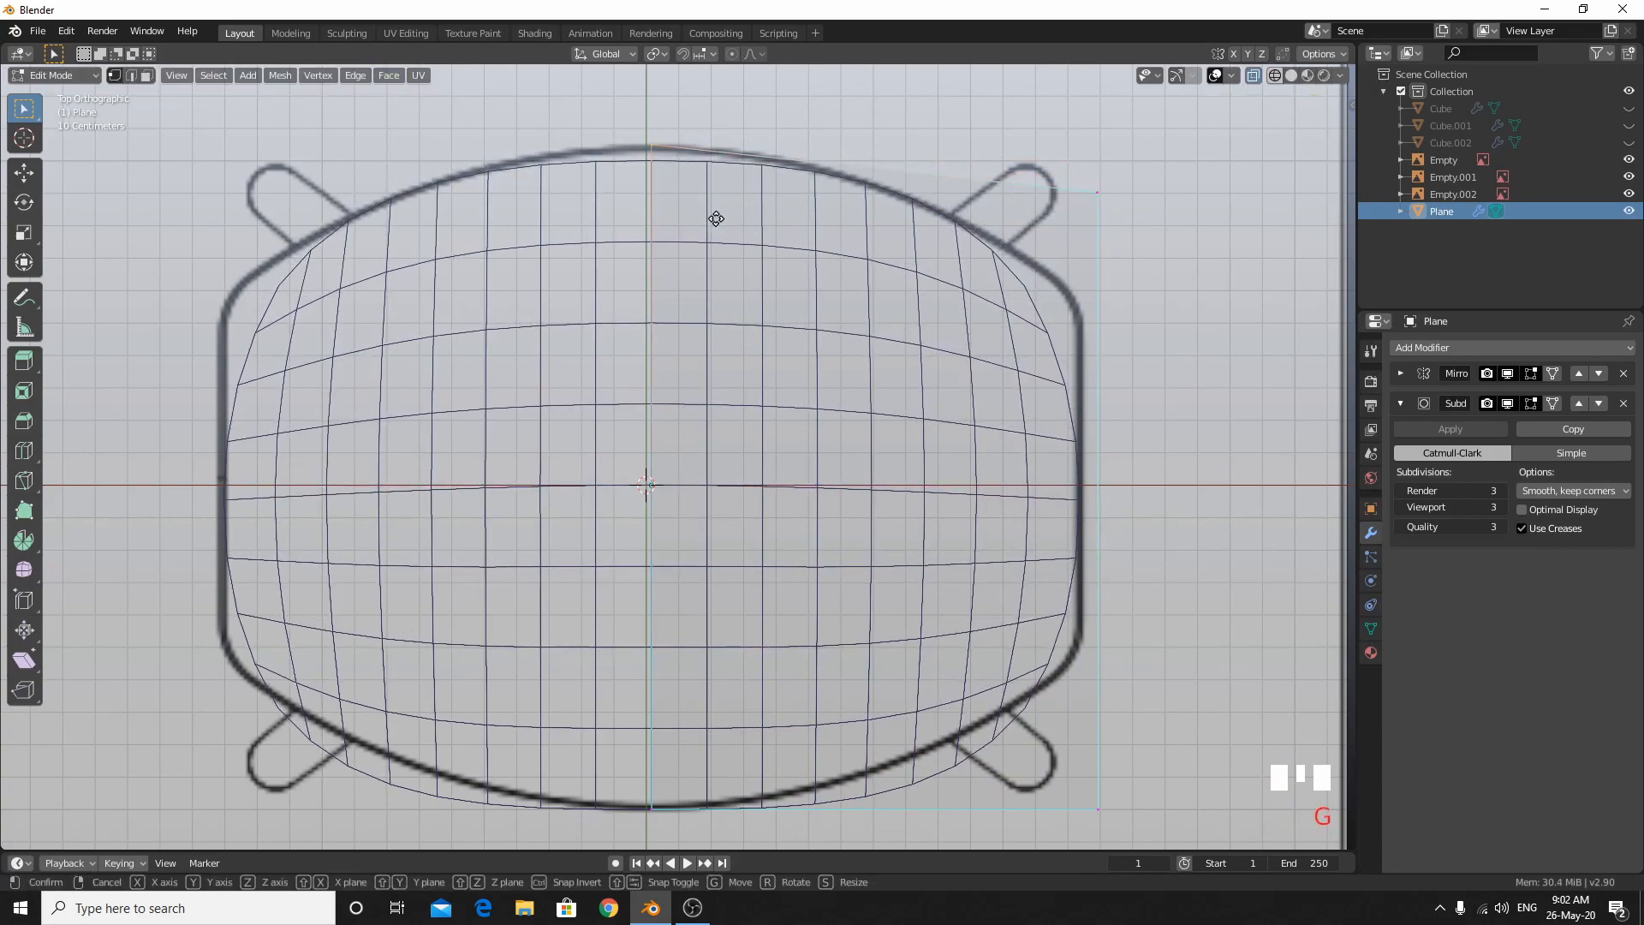
key(g)
key(y)
click(717, 212)
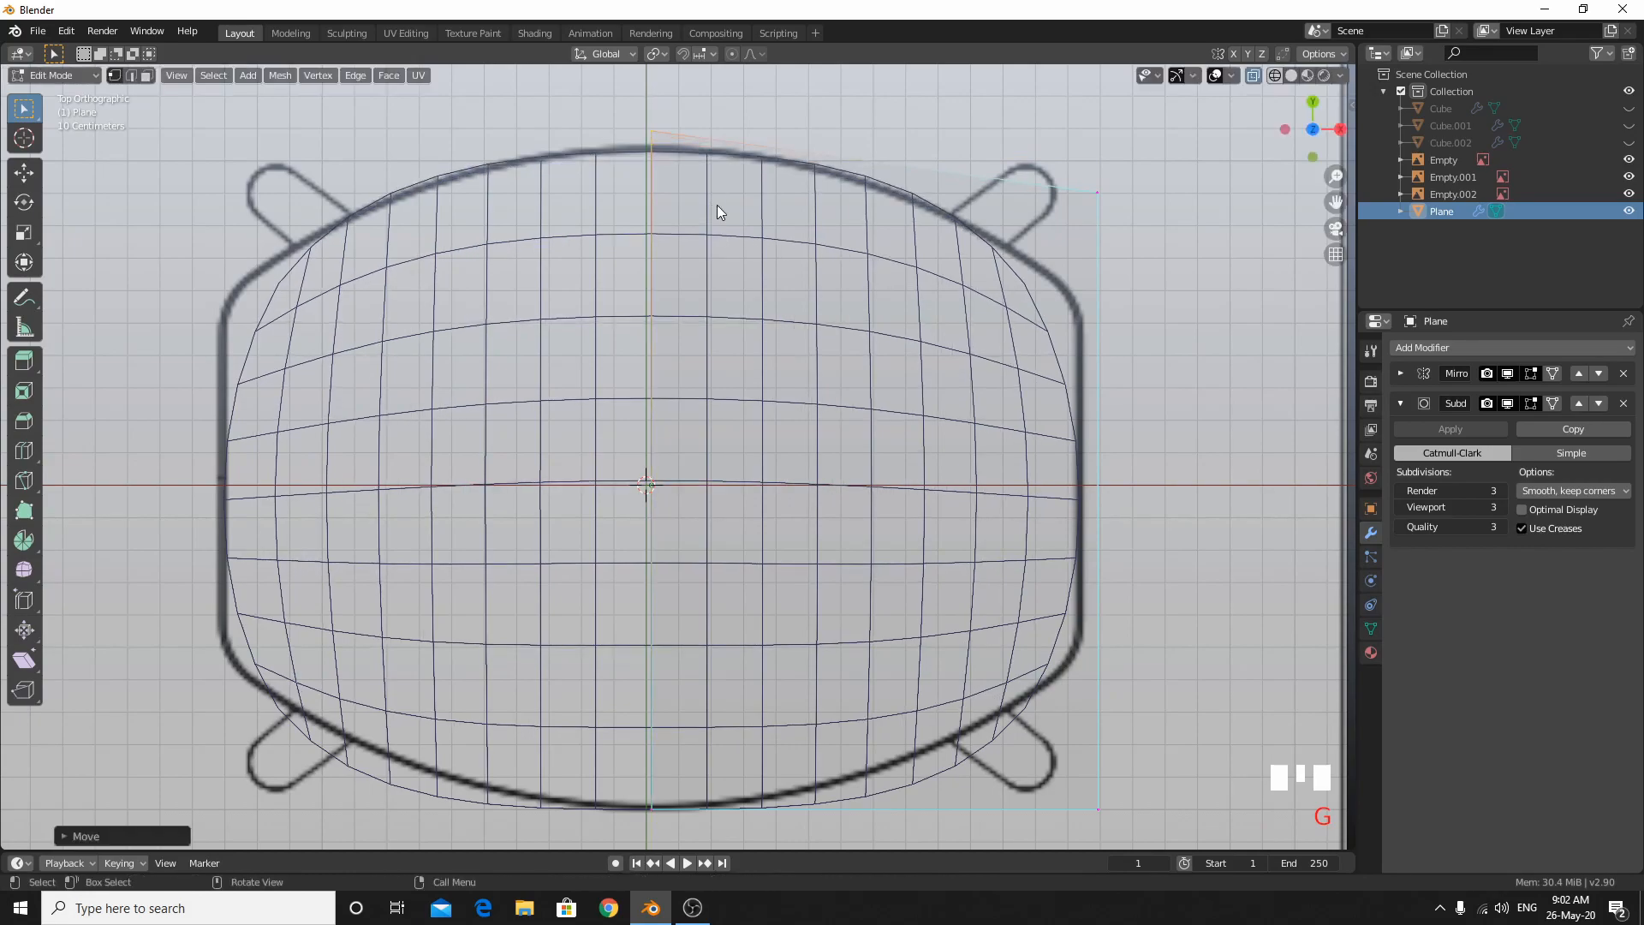
Move the plane's lower outer corner vertex up about 0.15 m along Y toward the seat outline.
click(1104, 745)
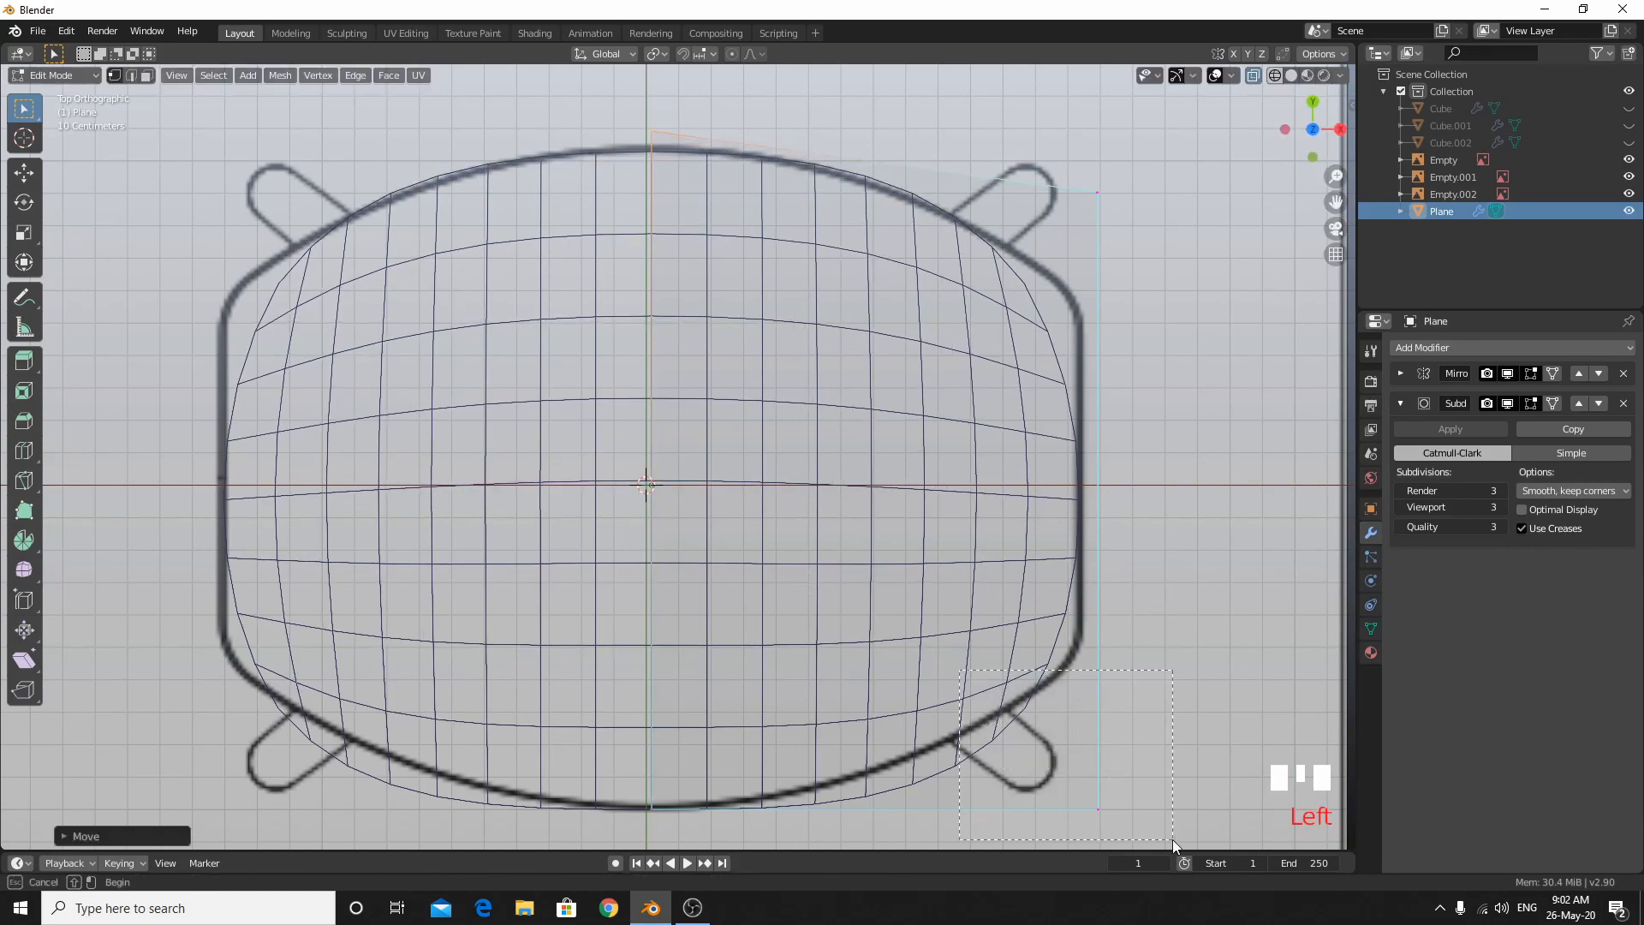
key(g)
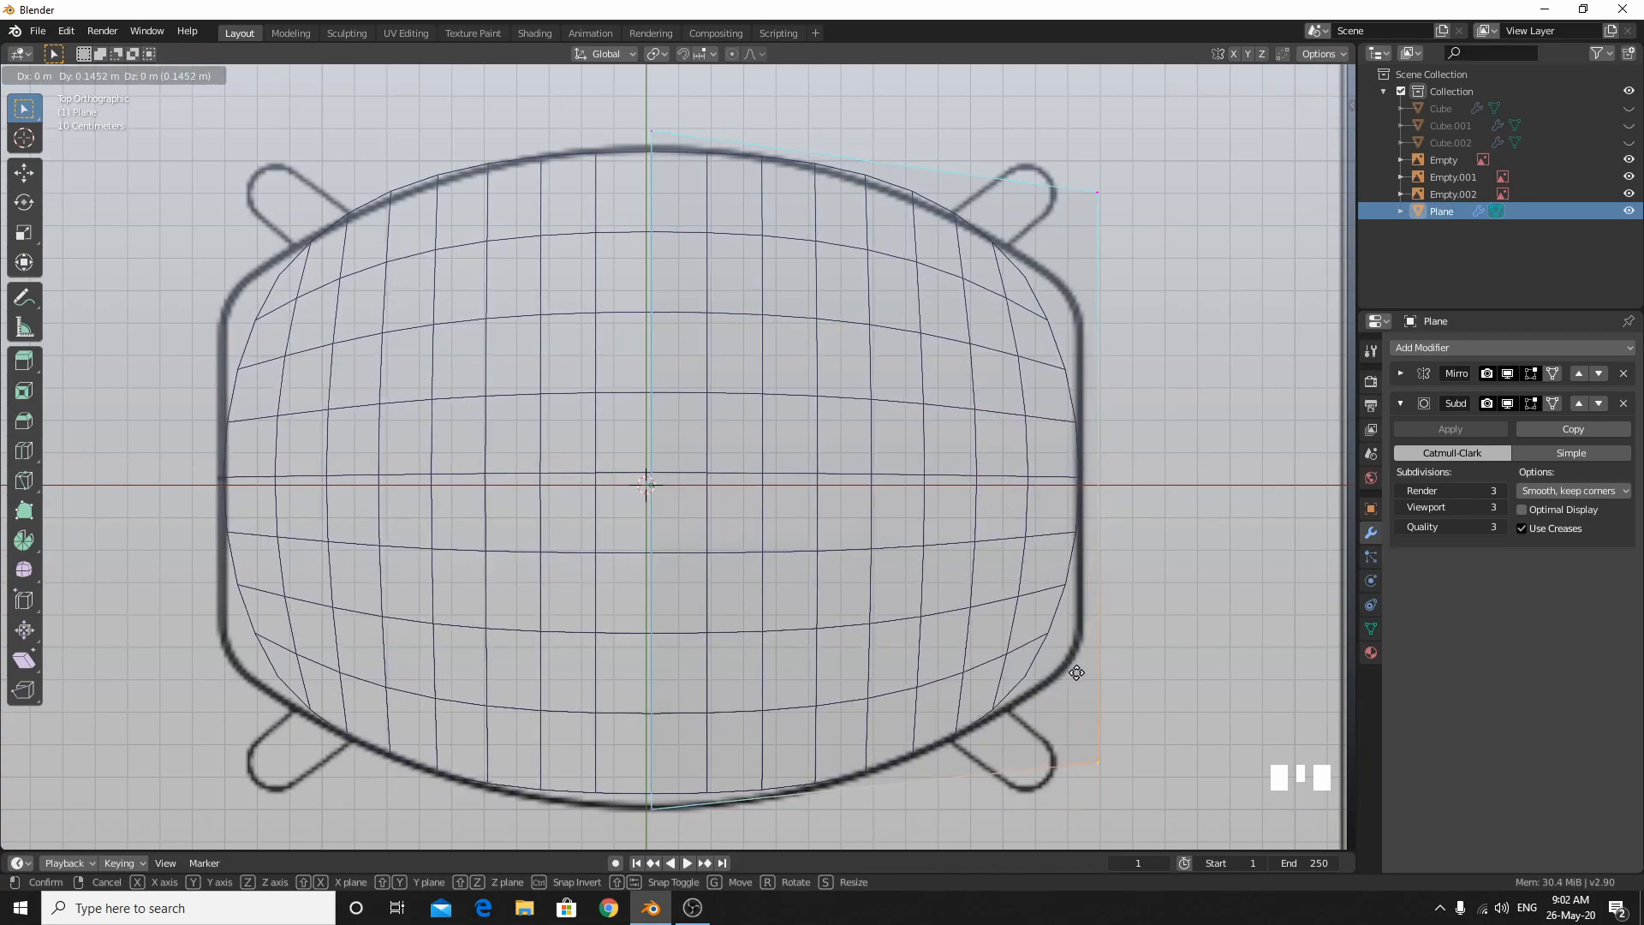
click(1076, 672)
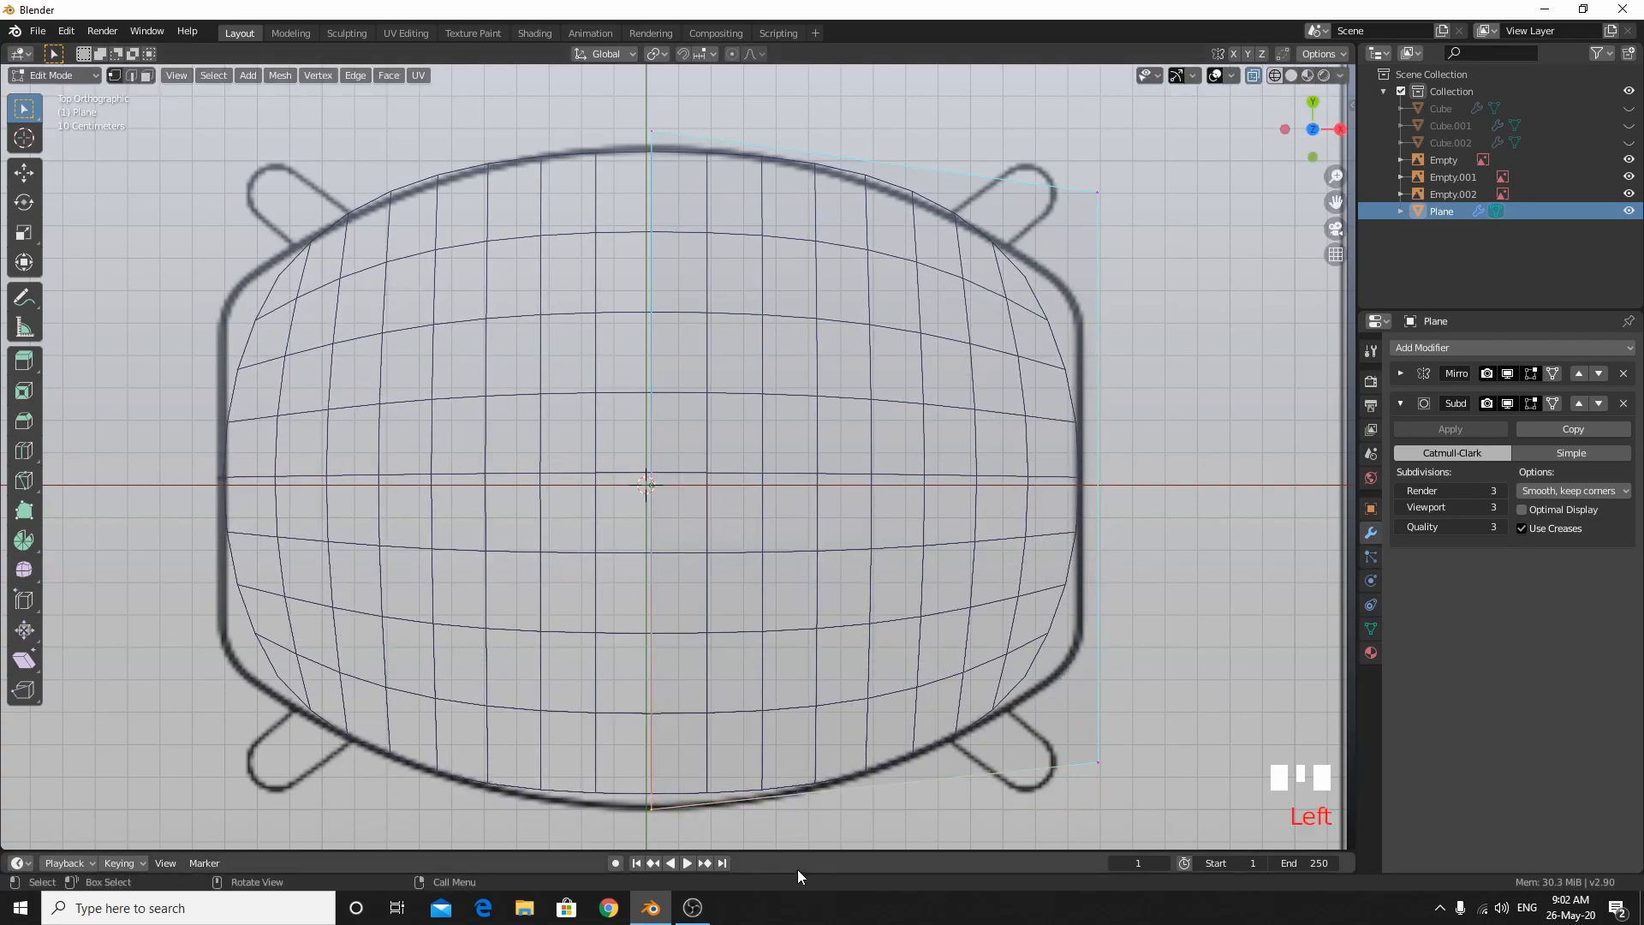
Move the plane's lower centre vertex down about 0.06 m along Y onto the seat outline.
key(y)
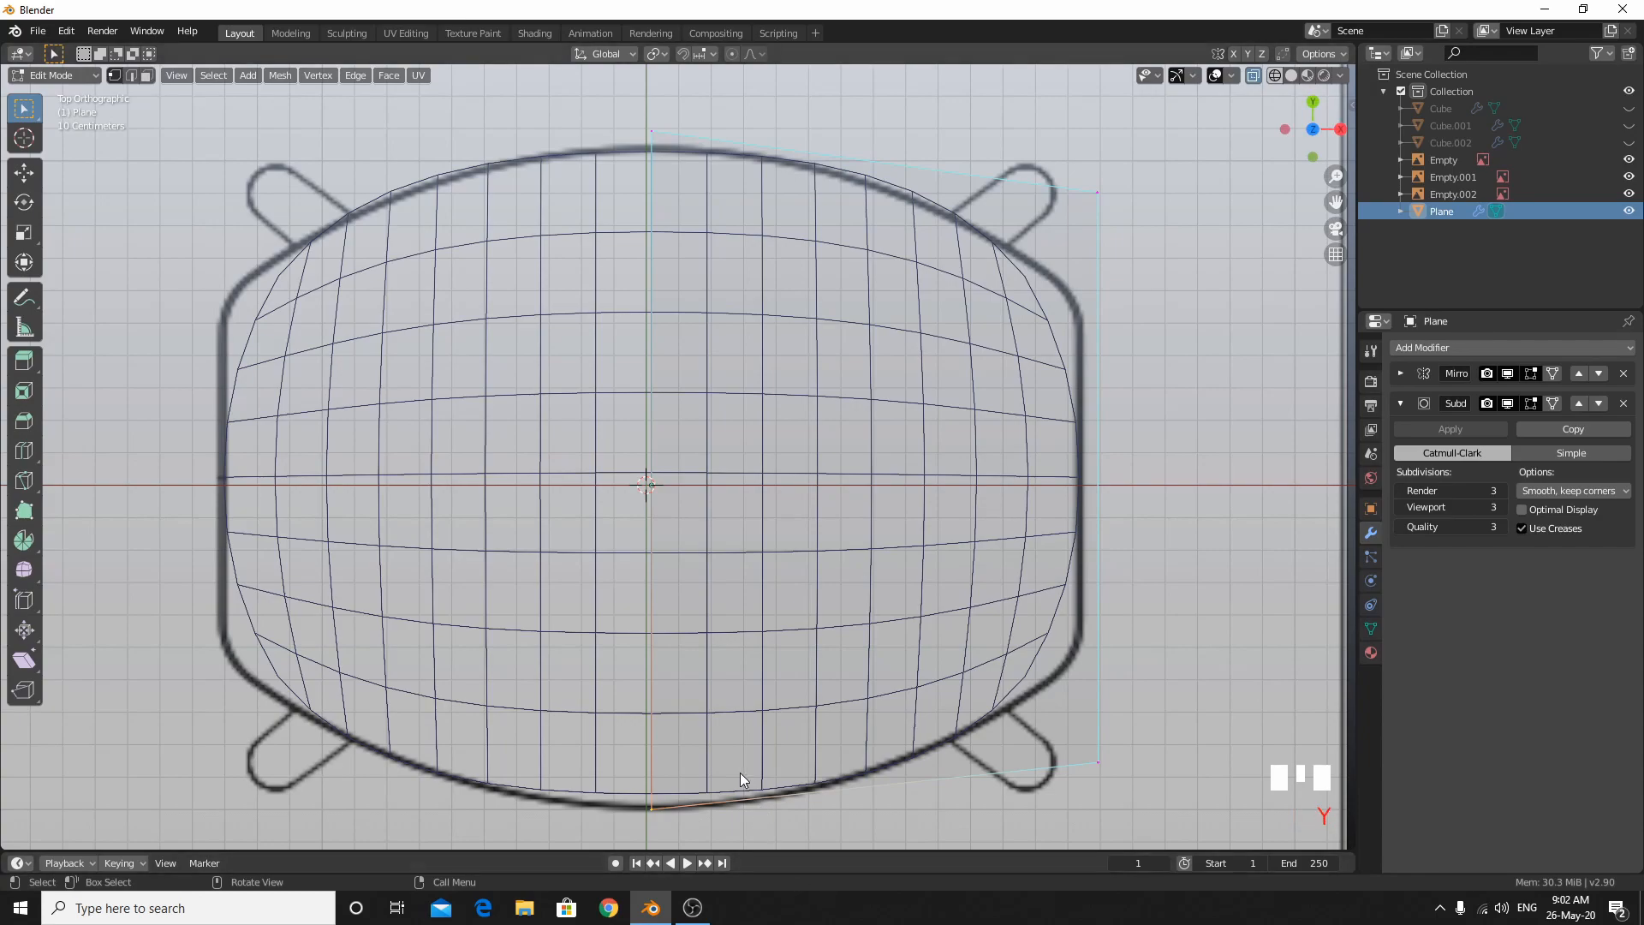
key(g)
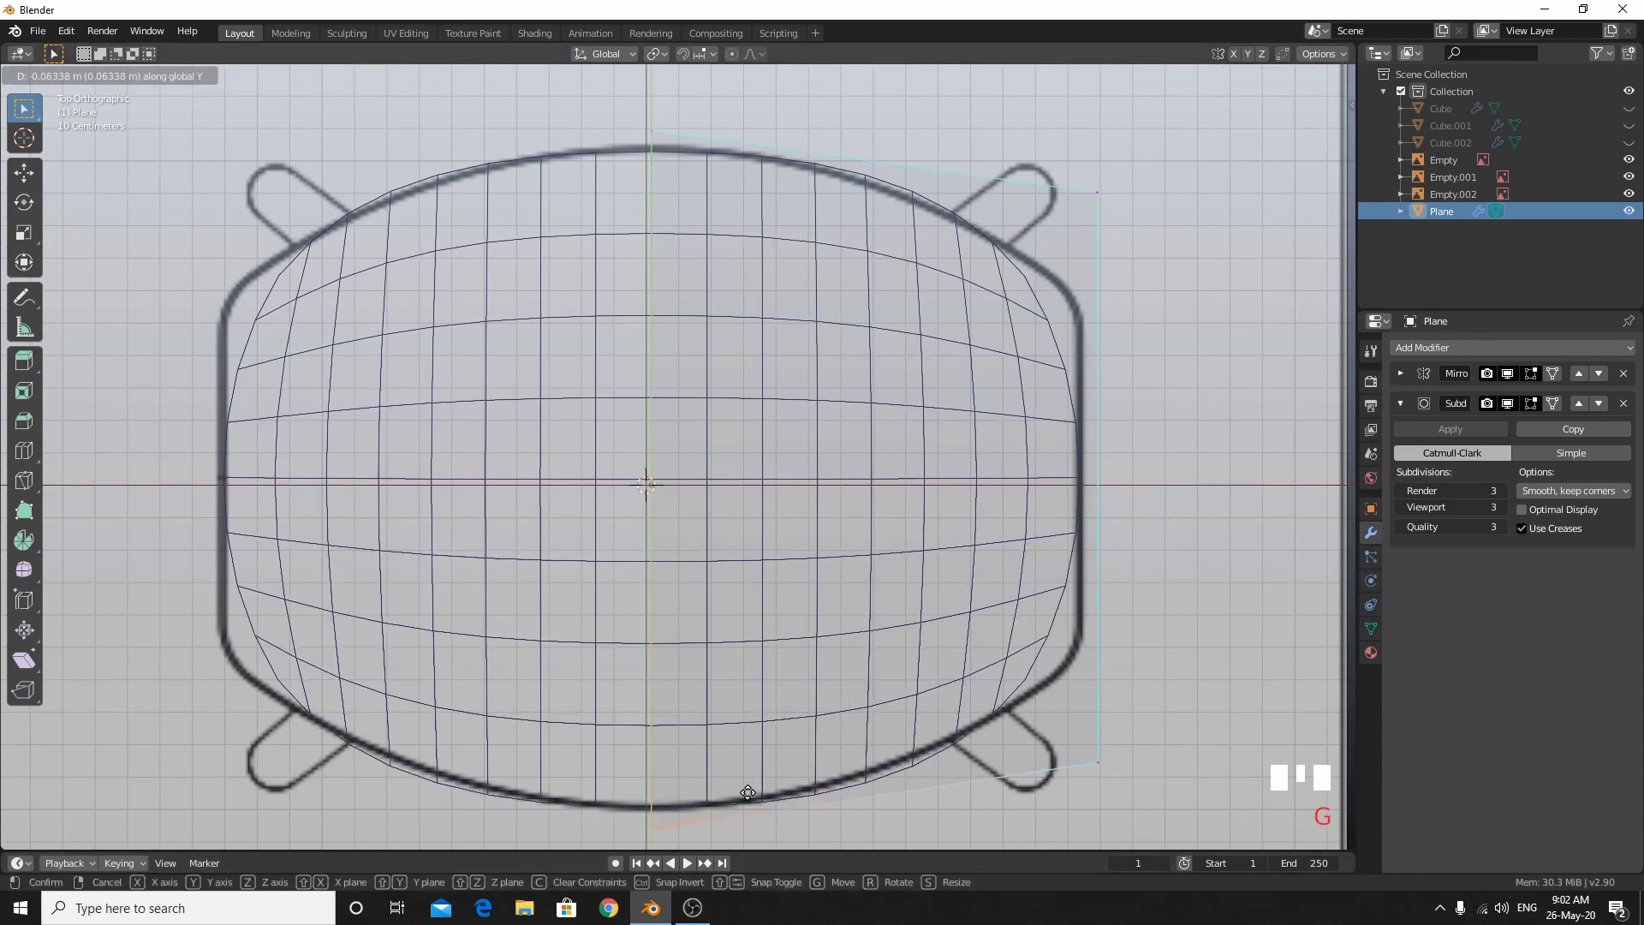
click(773, 737)
Add three centred horizontal loop cuts to the plane: one across the middle, one in the upper half and one in the lower half.
key(ctrl)
key(ctrl)
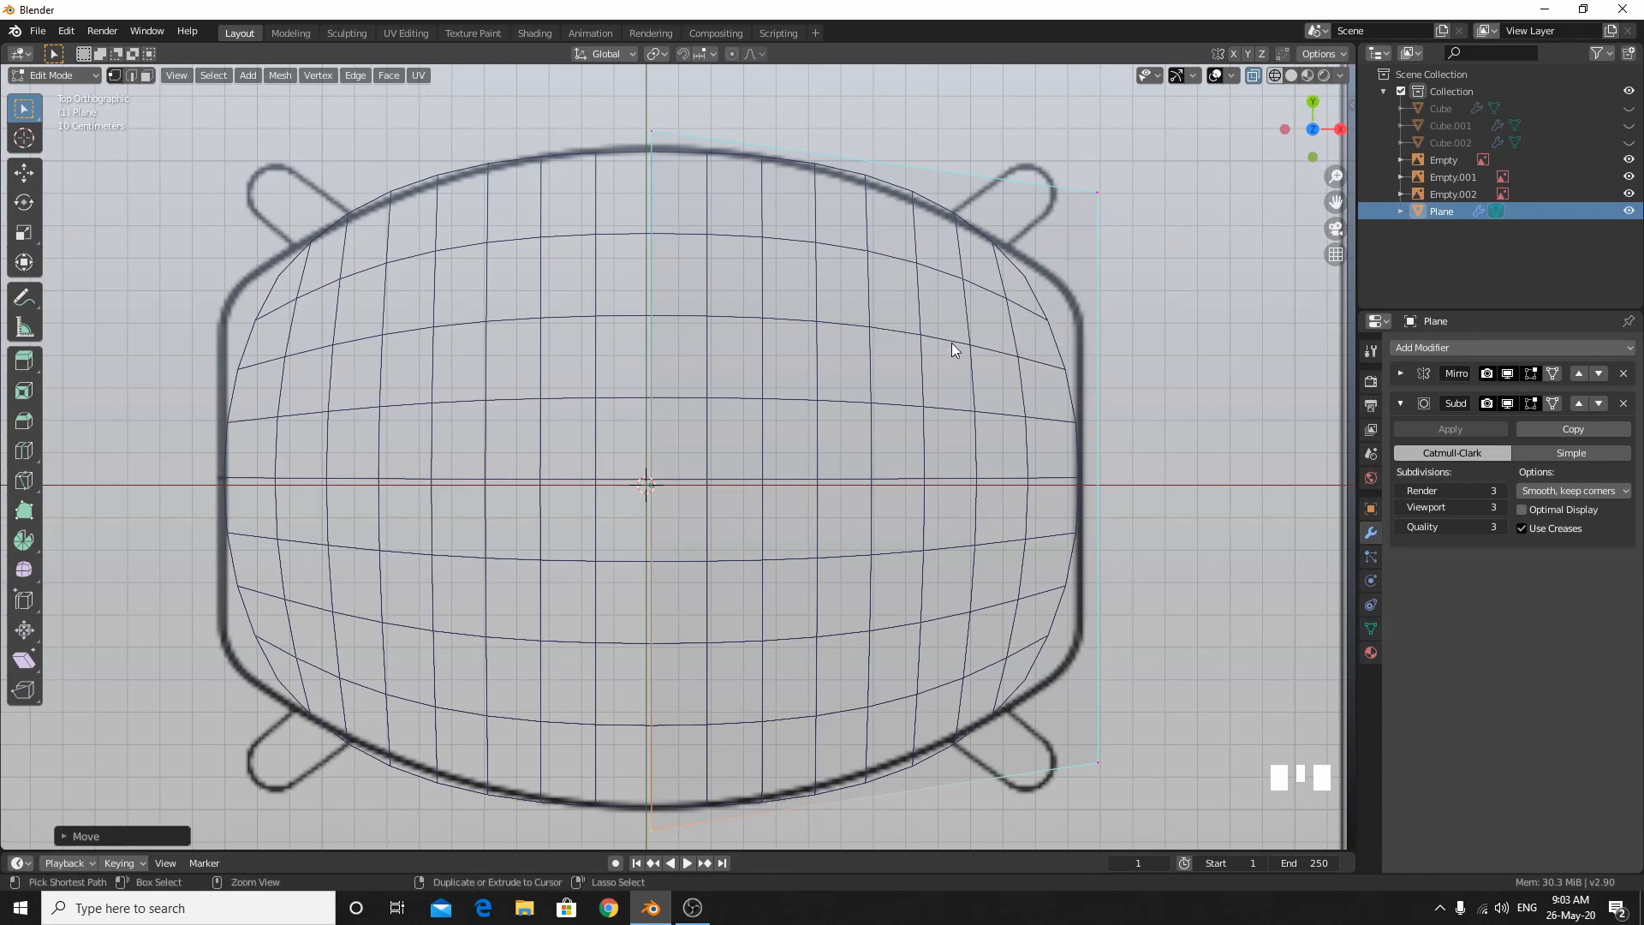
key(ctrl+r)
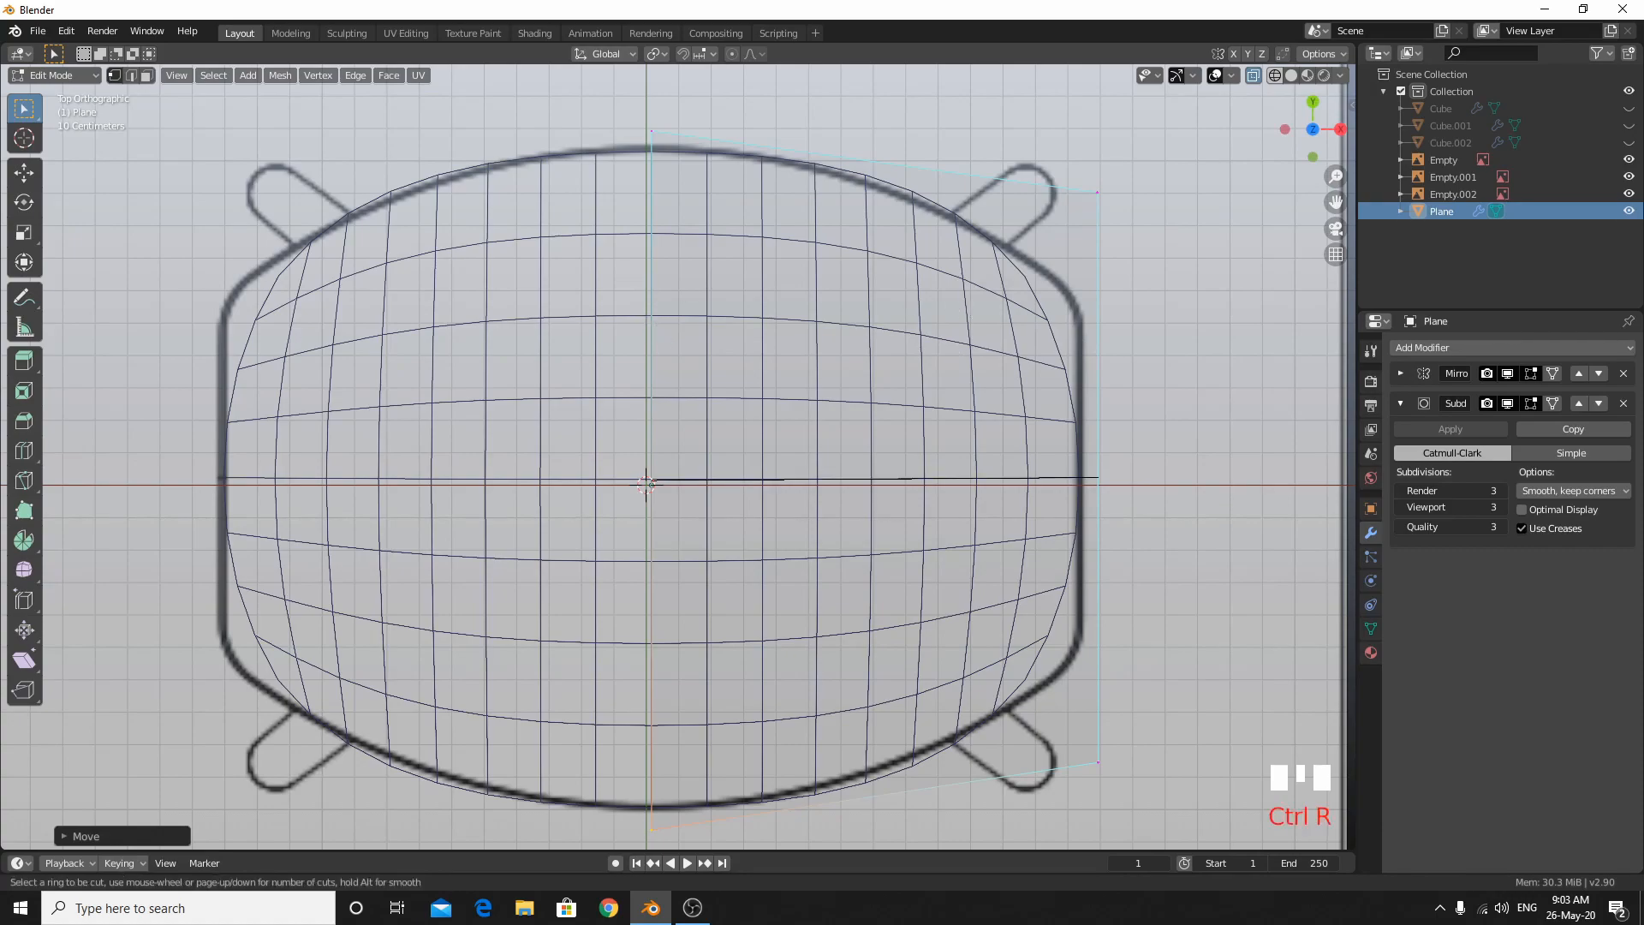
click(663, 330)
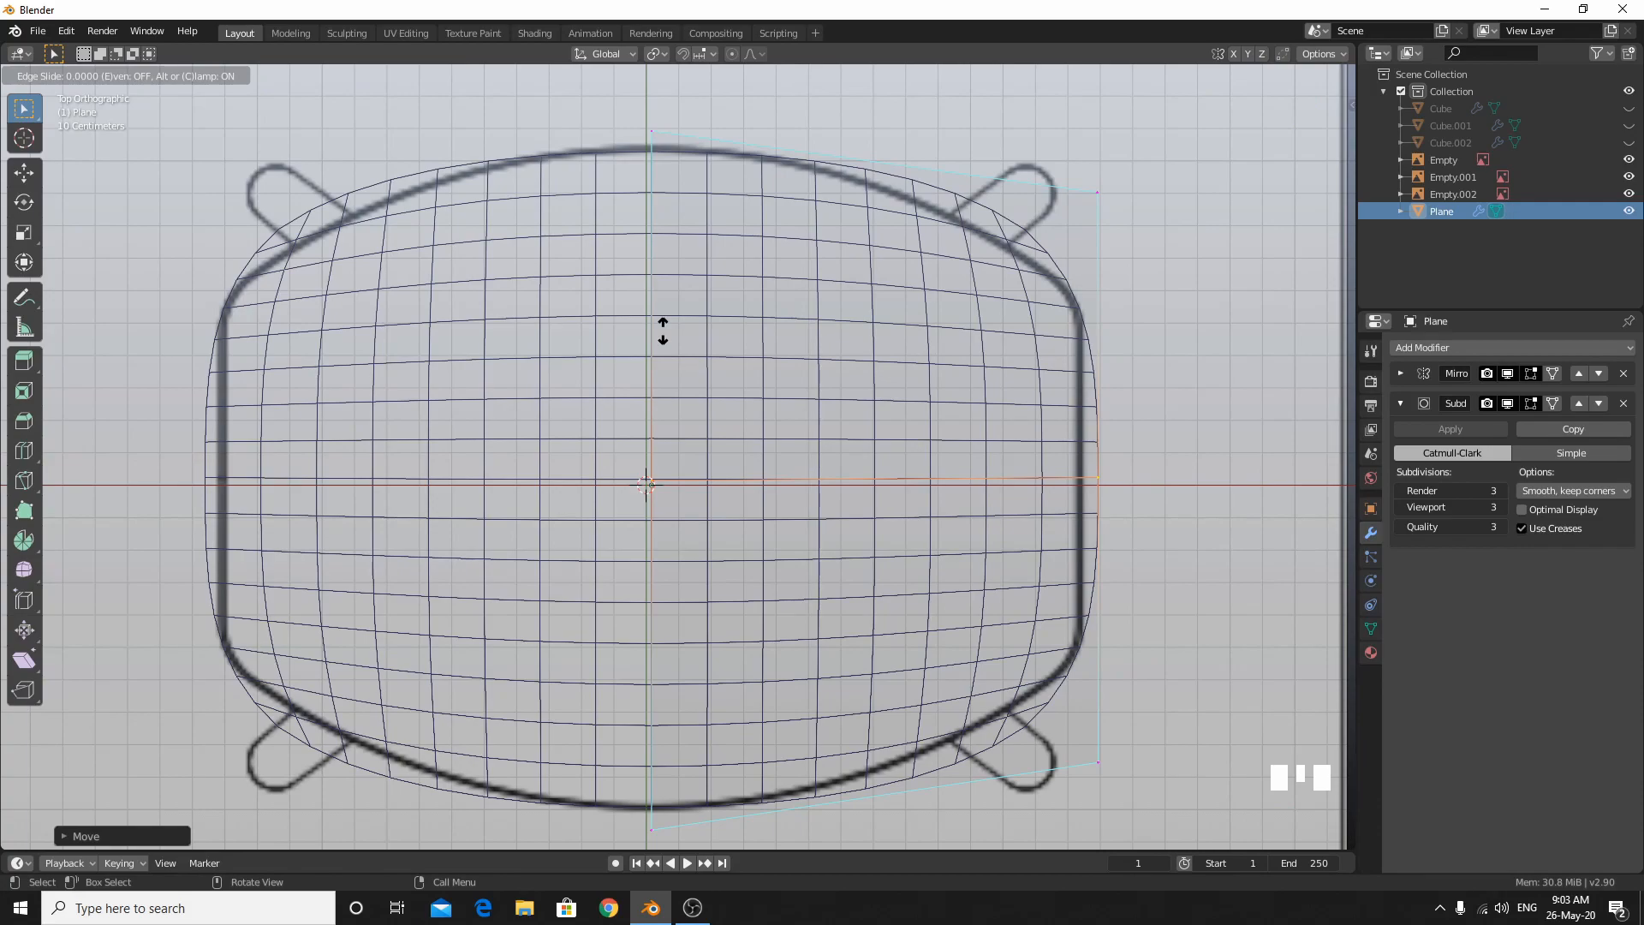
right_click(663, 330)
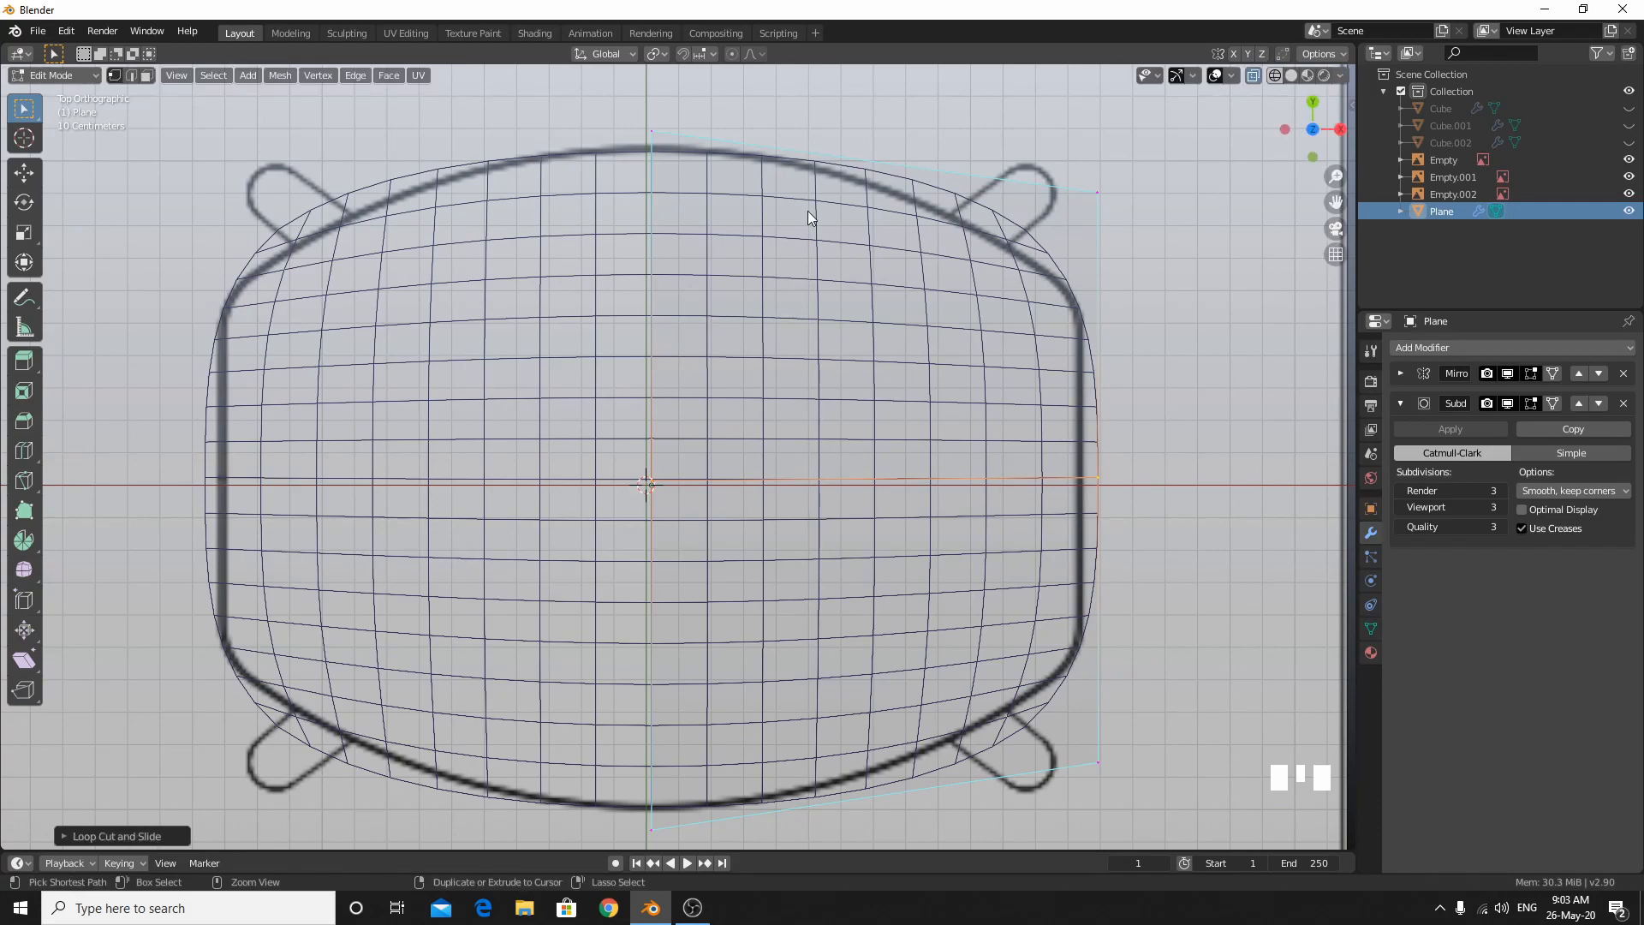
key(ctrl+r)
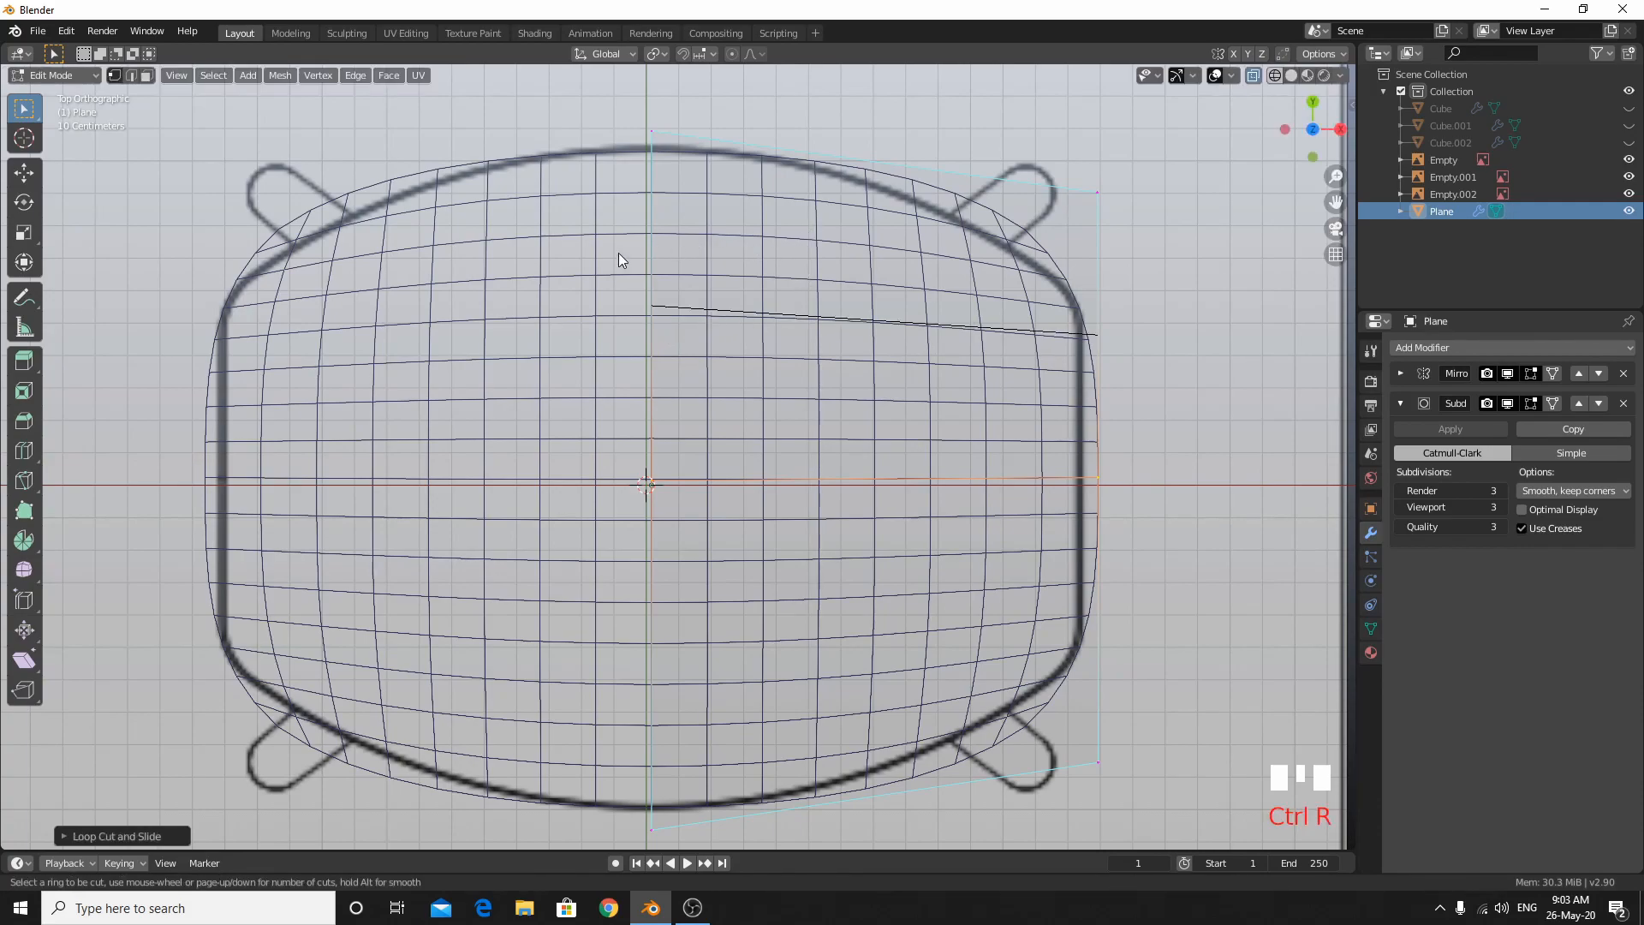
click(618, 254)
right_click(618, 254)
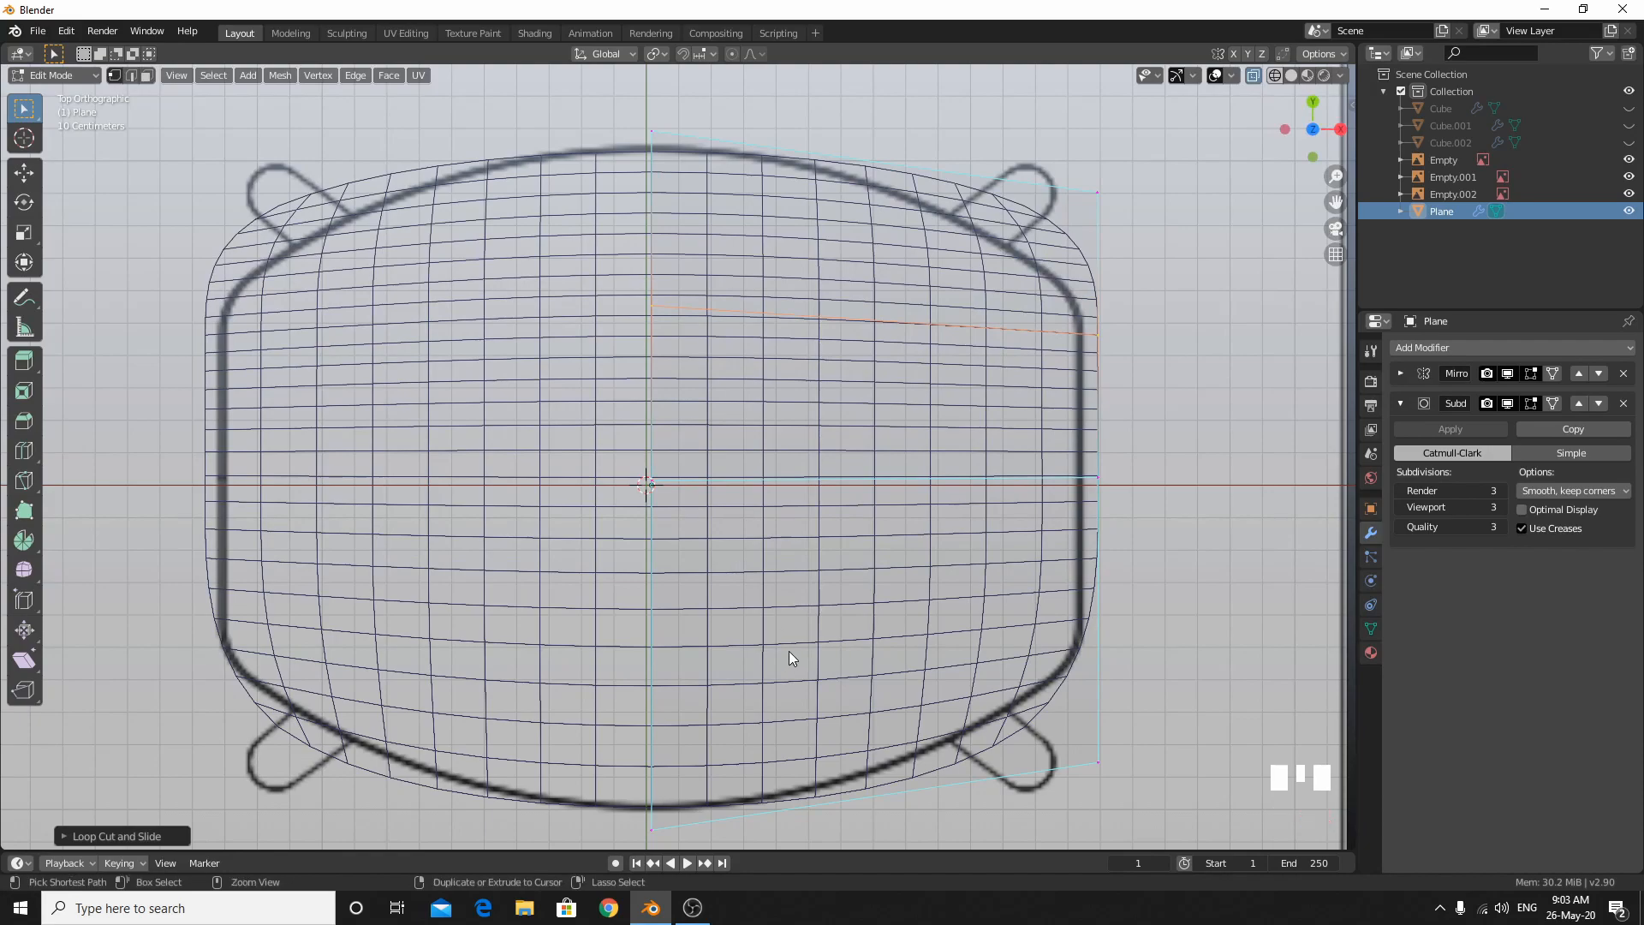
click(666, 659)
right_click(666, 659)
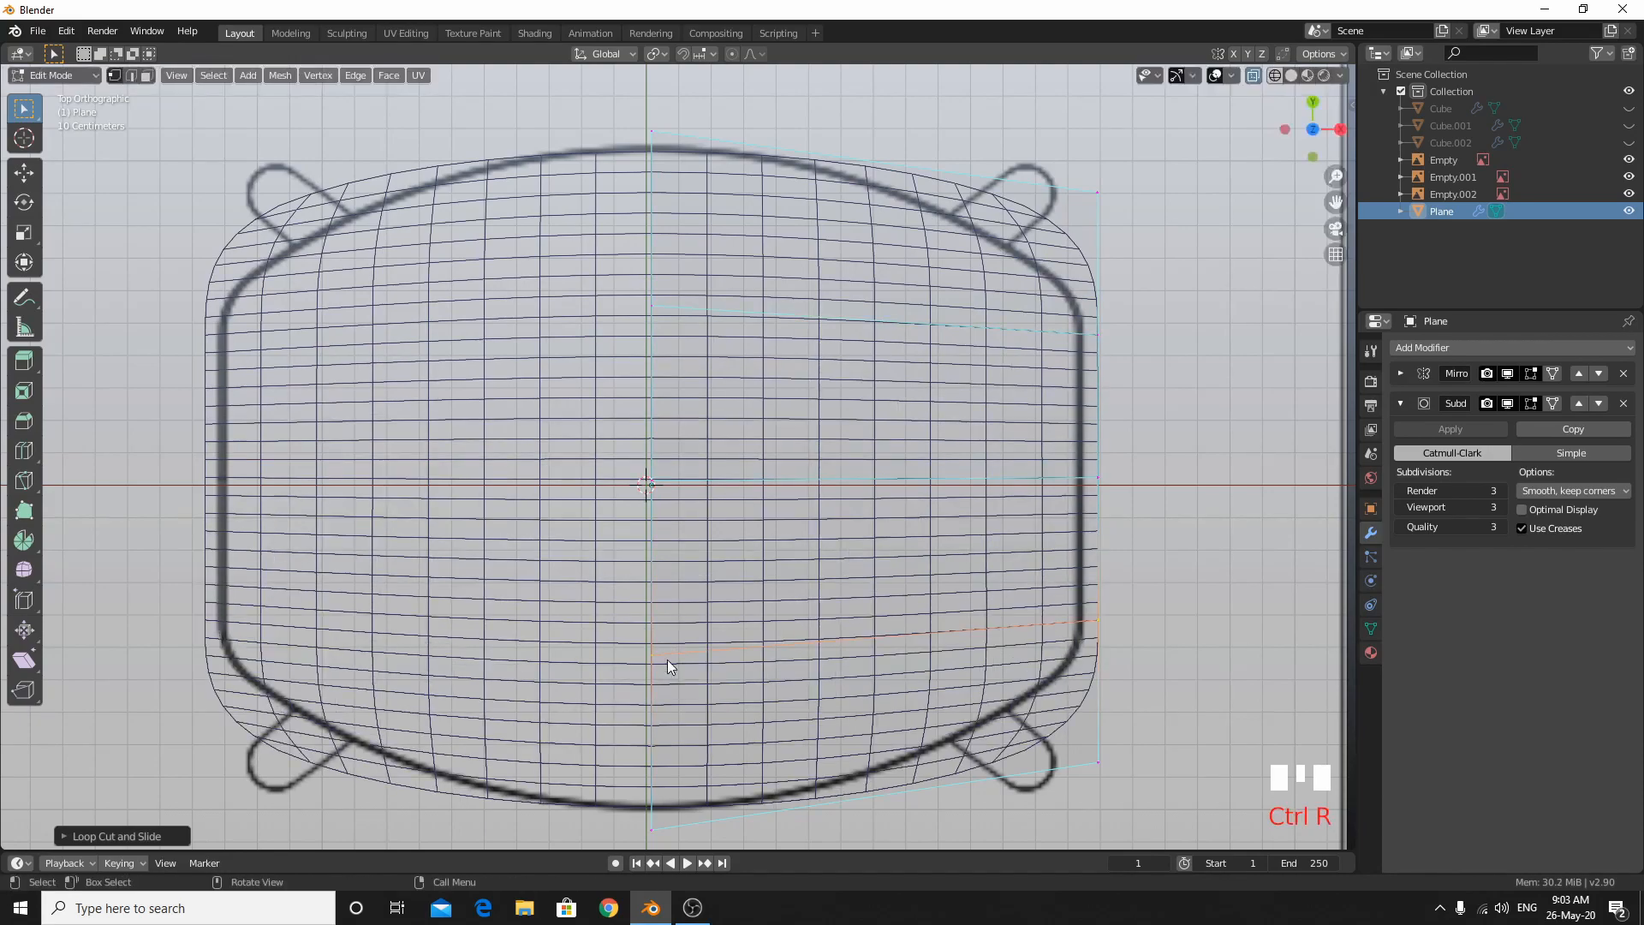
Select the three loop-cut vertices on the plane's outer edge and move them about -0.05 m along X onto the outline's side.
shift+middle_drag(880, 623, 615, 630)
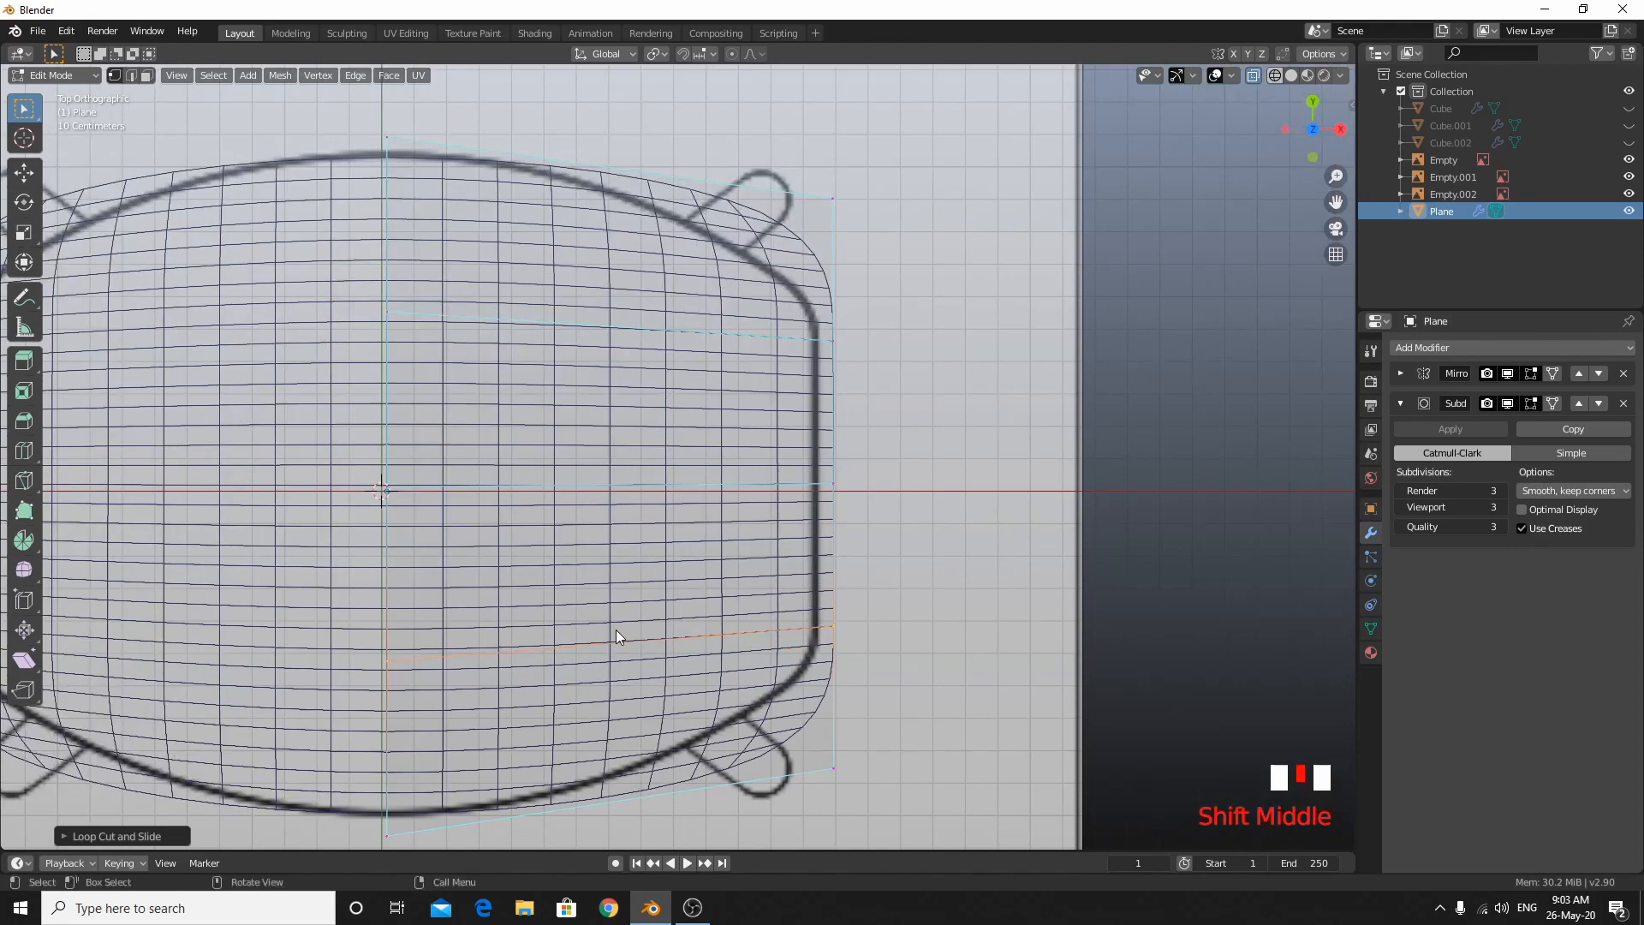
scroll(1076, 366, up, 5)
scroll(1075, 368, down, 4)
drag(791, 271, 1093, 695)
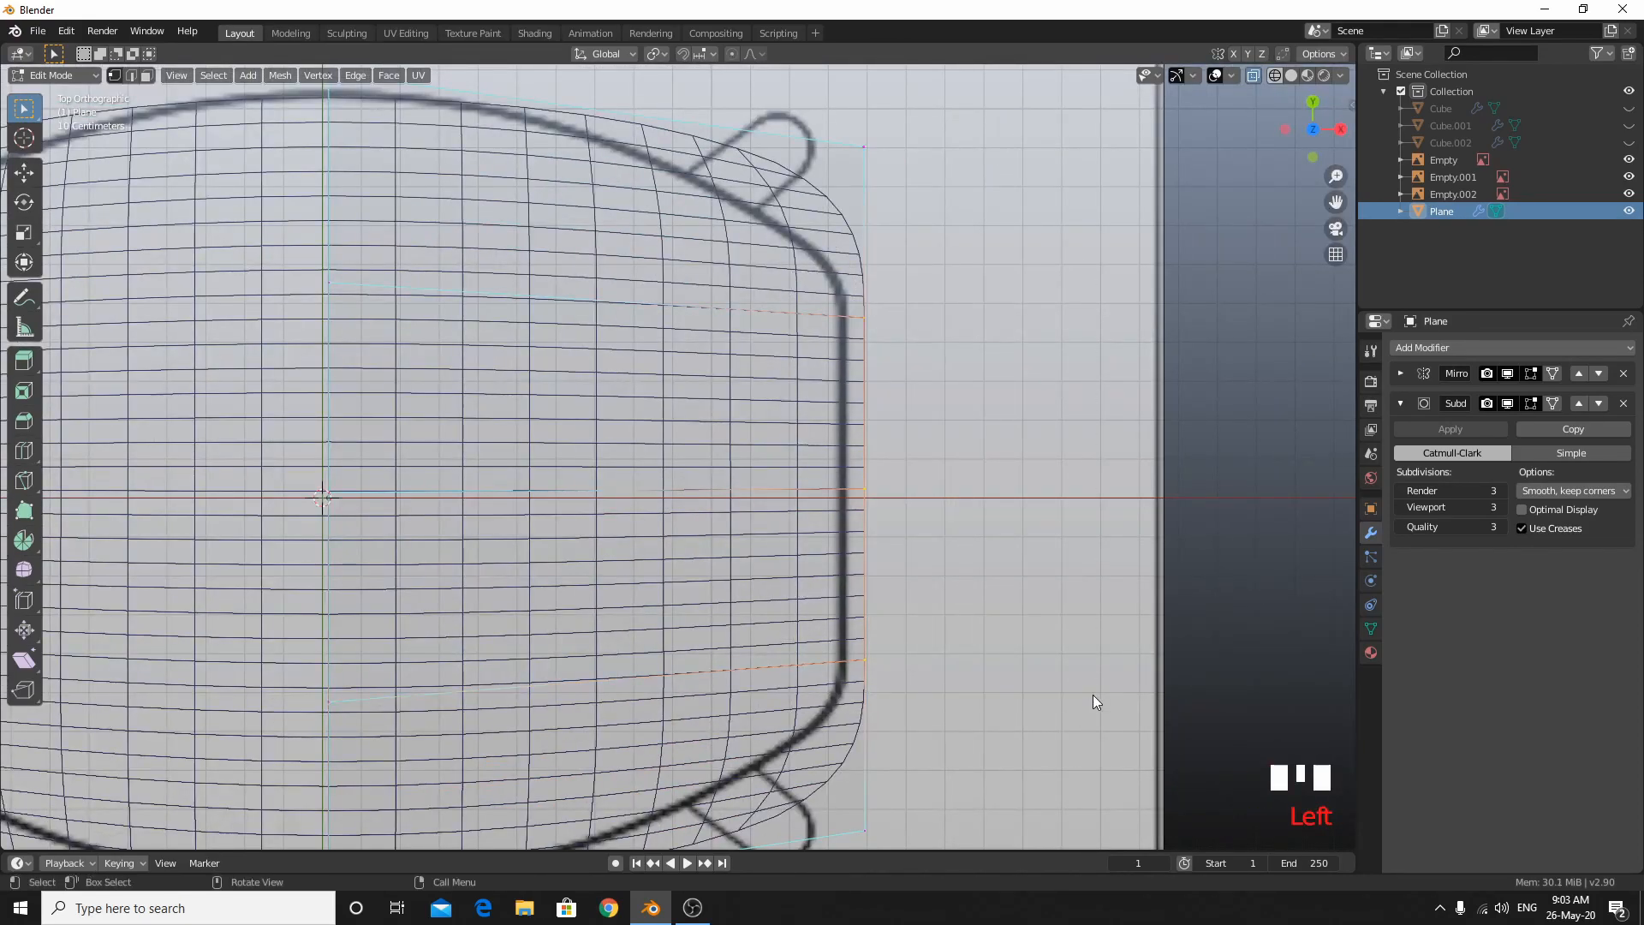
key(g)
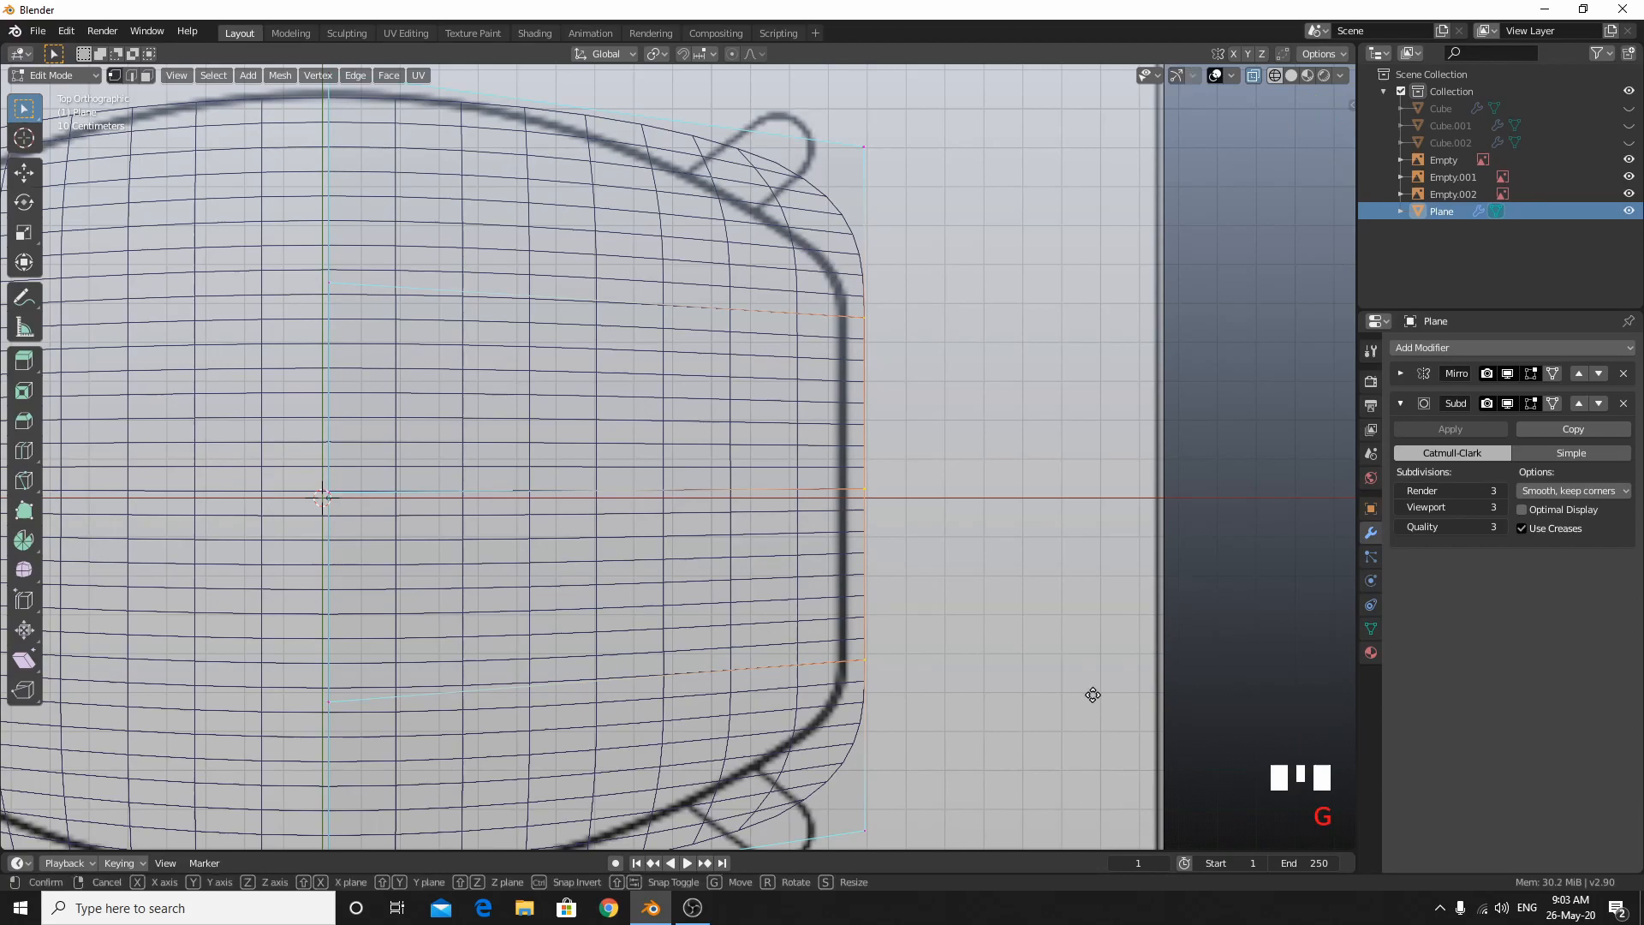
key(y)
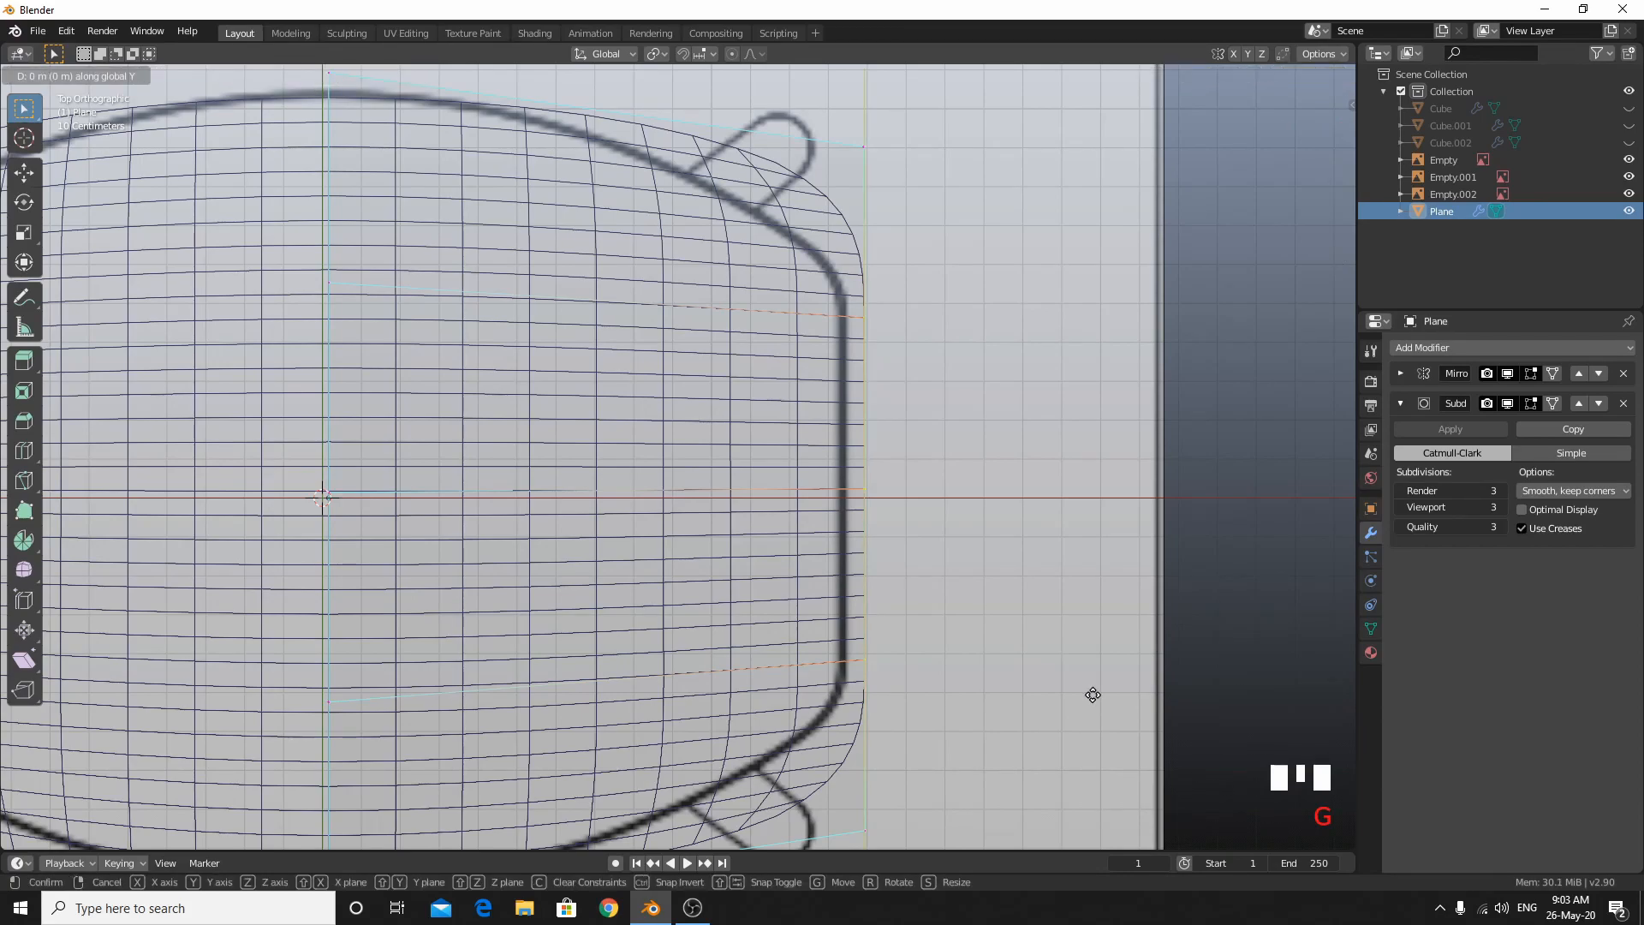
key(x)
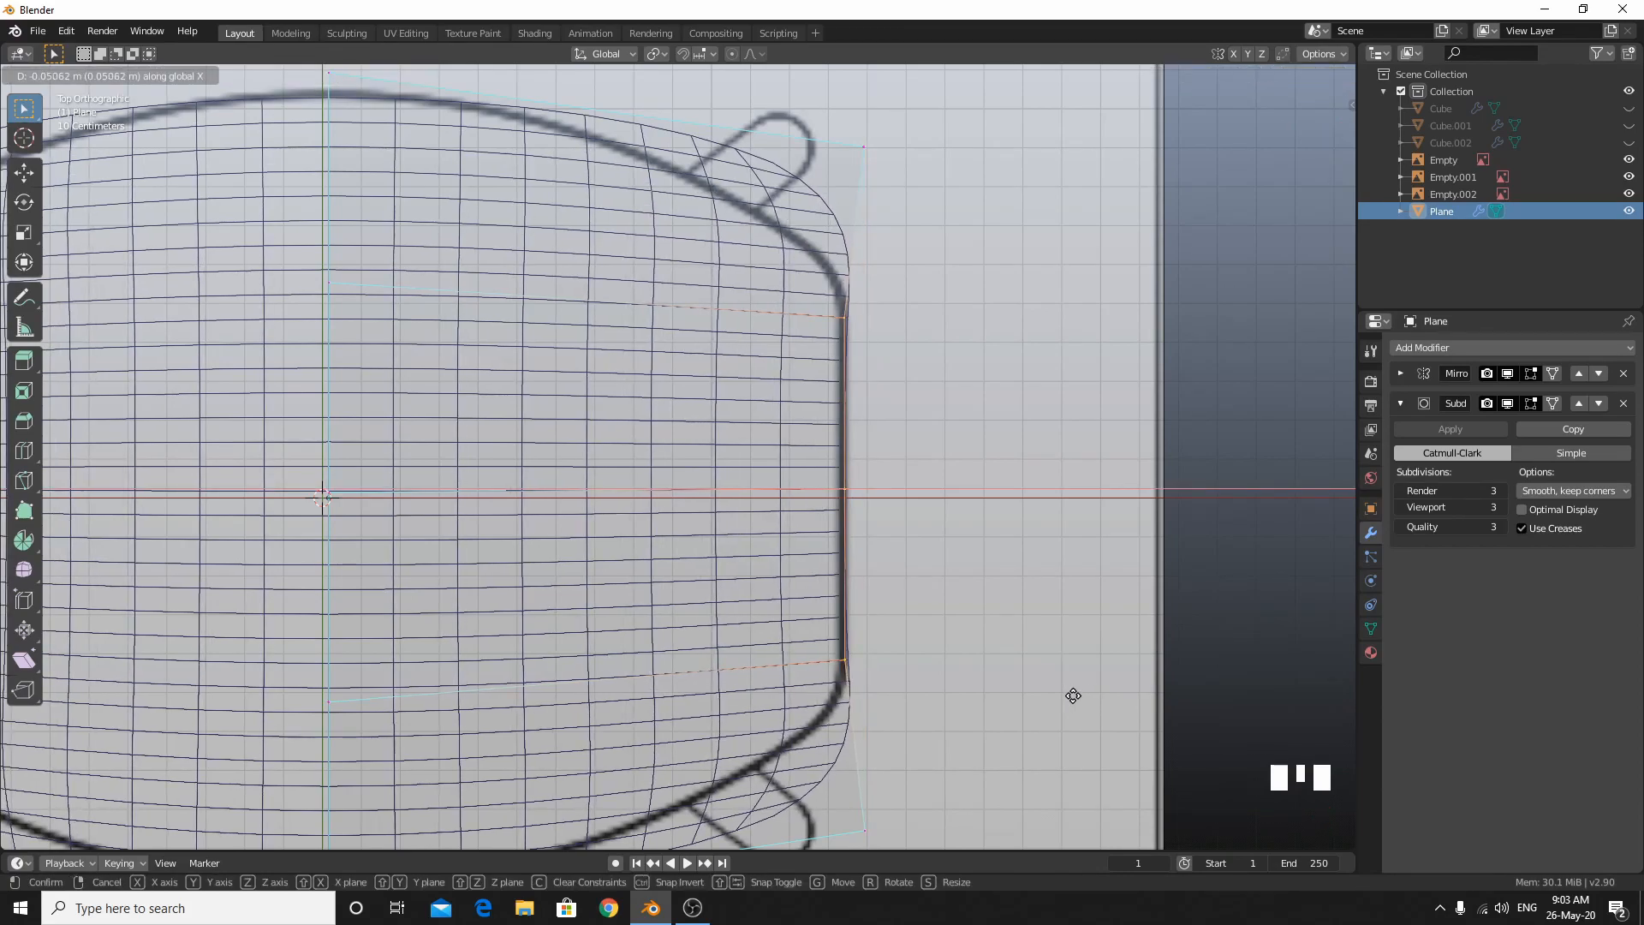
click(1073, 696)
Move the plane's lower outer corner vertex inward to fit the rounded lower corner of the seat outline.
shift+middle_drag(856, 727, 774, 612)
drag(774, 604, 1250, 780)
key(g)
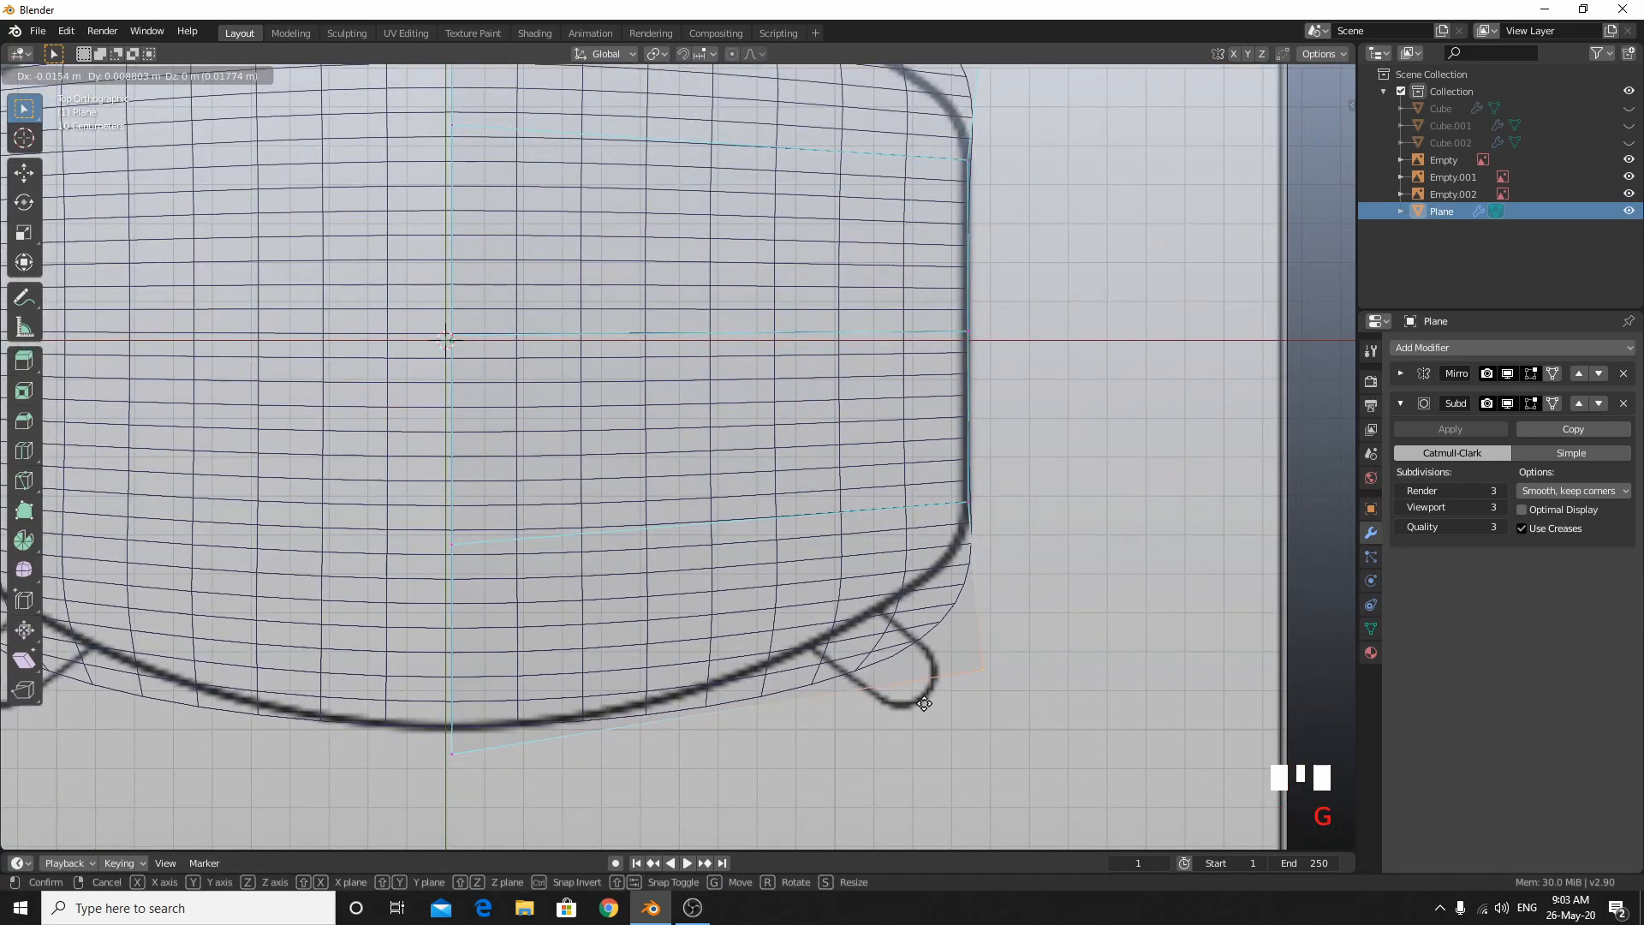
click(840, 660)
Move the plane's upper outer corner vertex about -0.14 m in X and -0.14 m in Y to fit the outline's upper corner.
shift+middle_drag(897, 276, 778, 289)
drag(778, 286, 1053, 590)
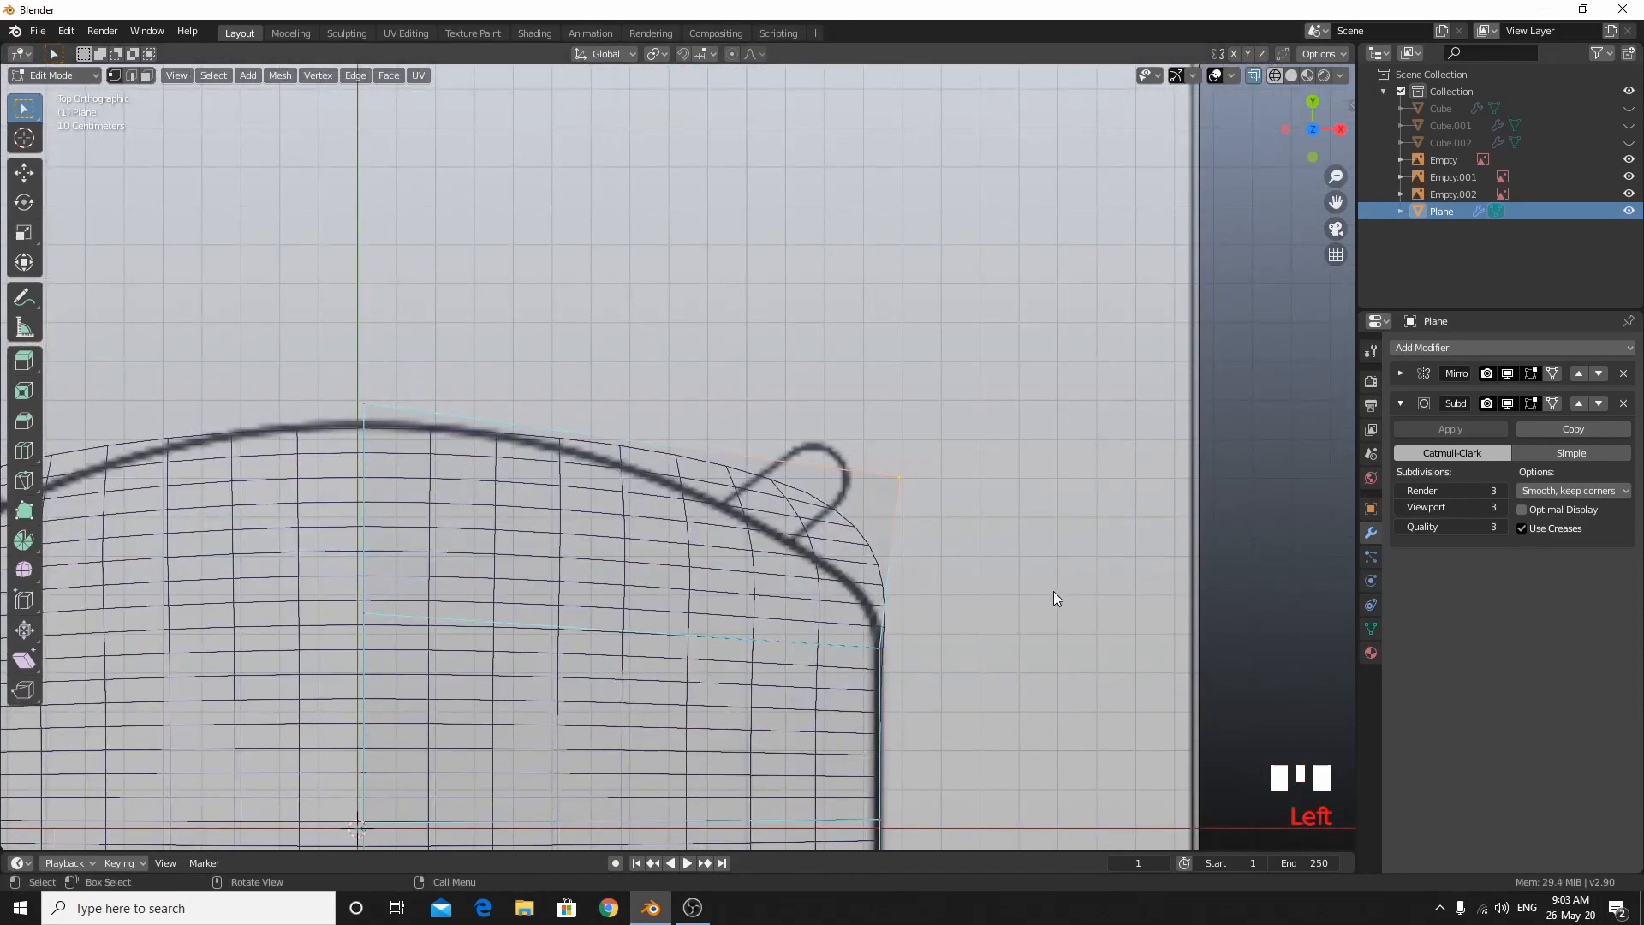
key(g)
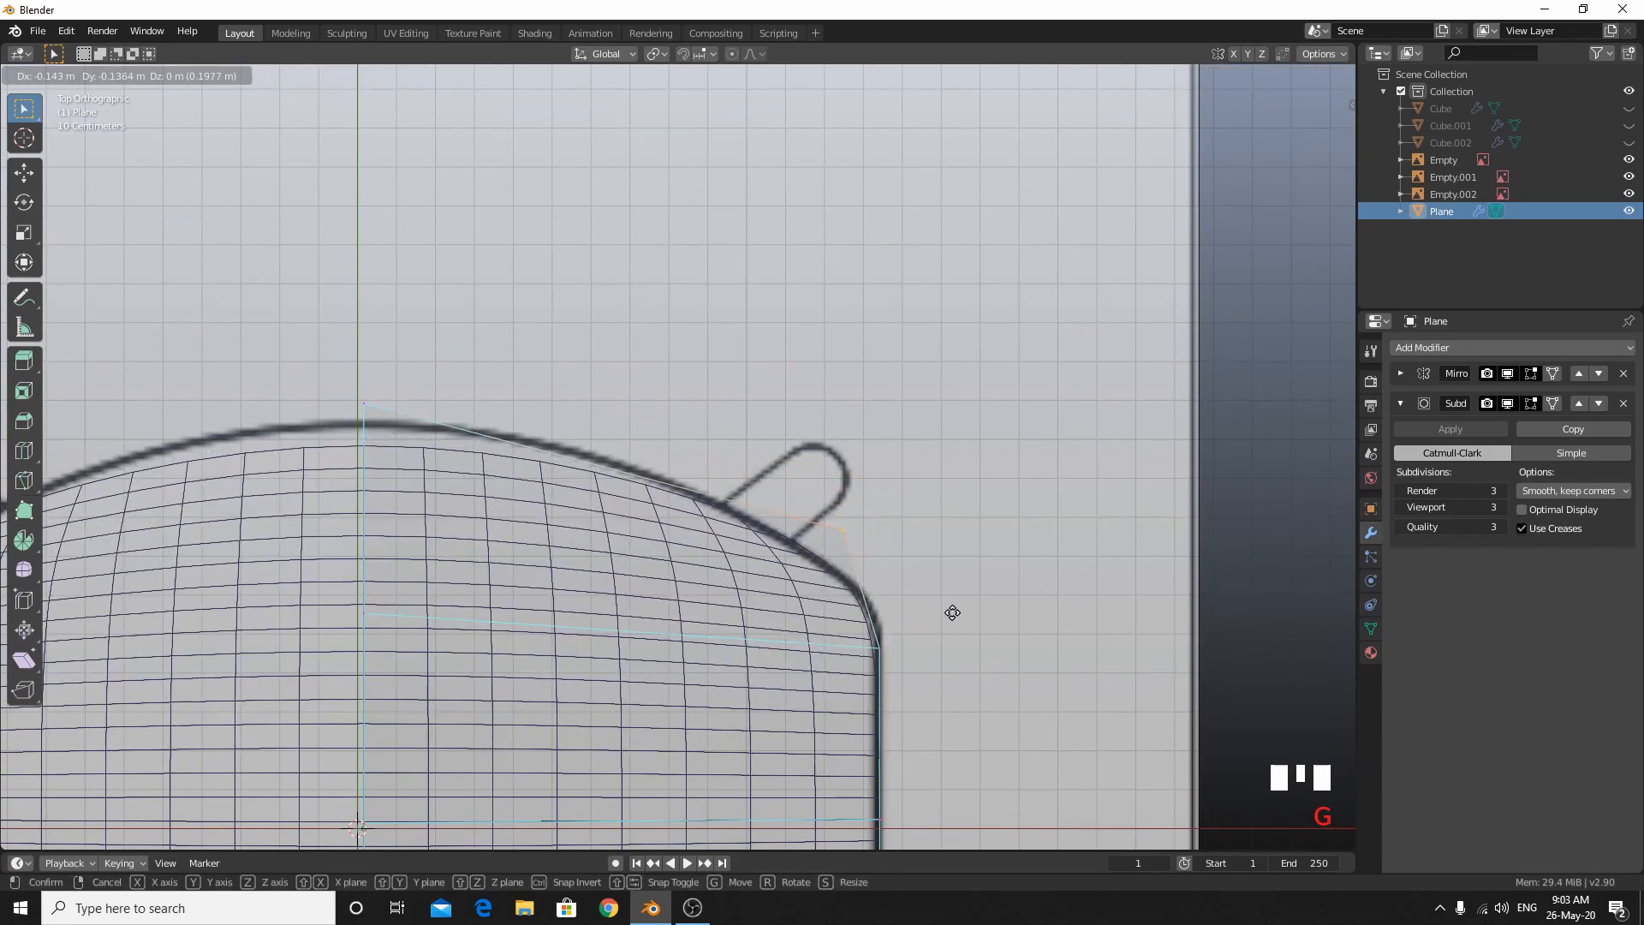
click(951, 611)
Fine-tune the vertex position at the plane's lower outer corner against the outline's curve.
shift+middle_drag(952, 613, 972, 855)
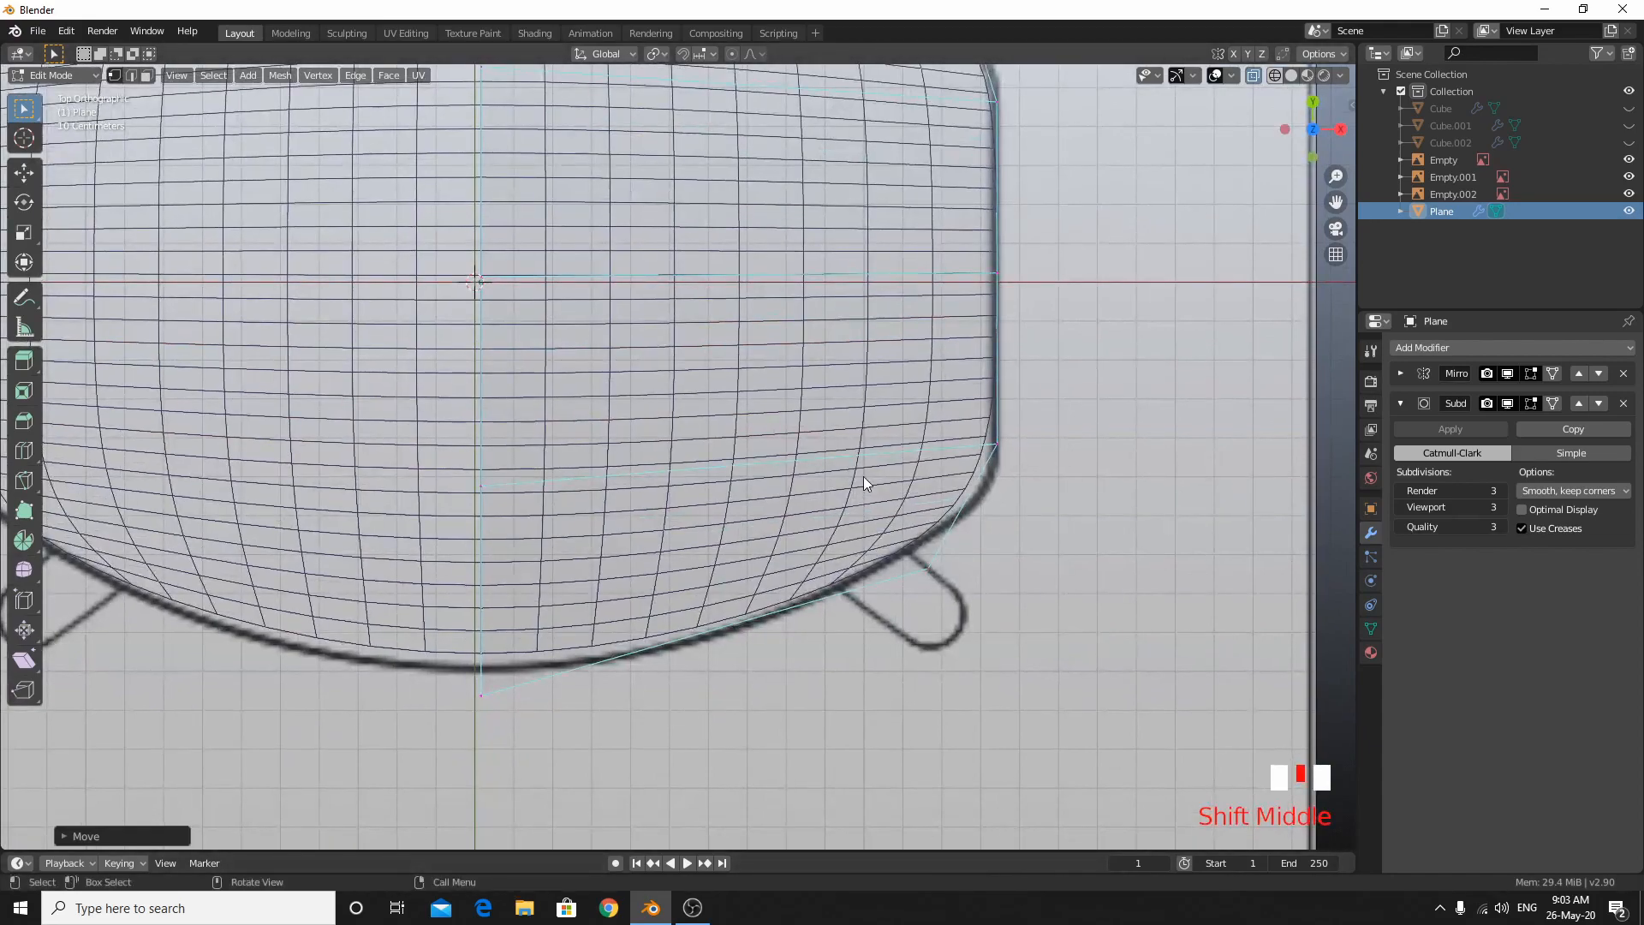
key(g)
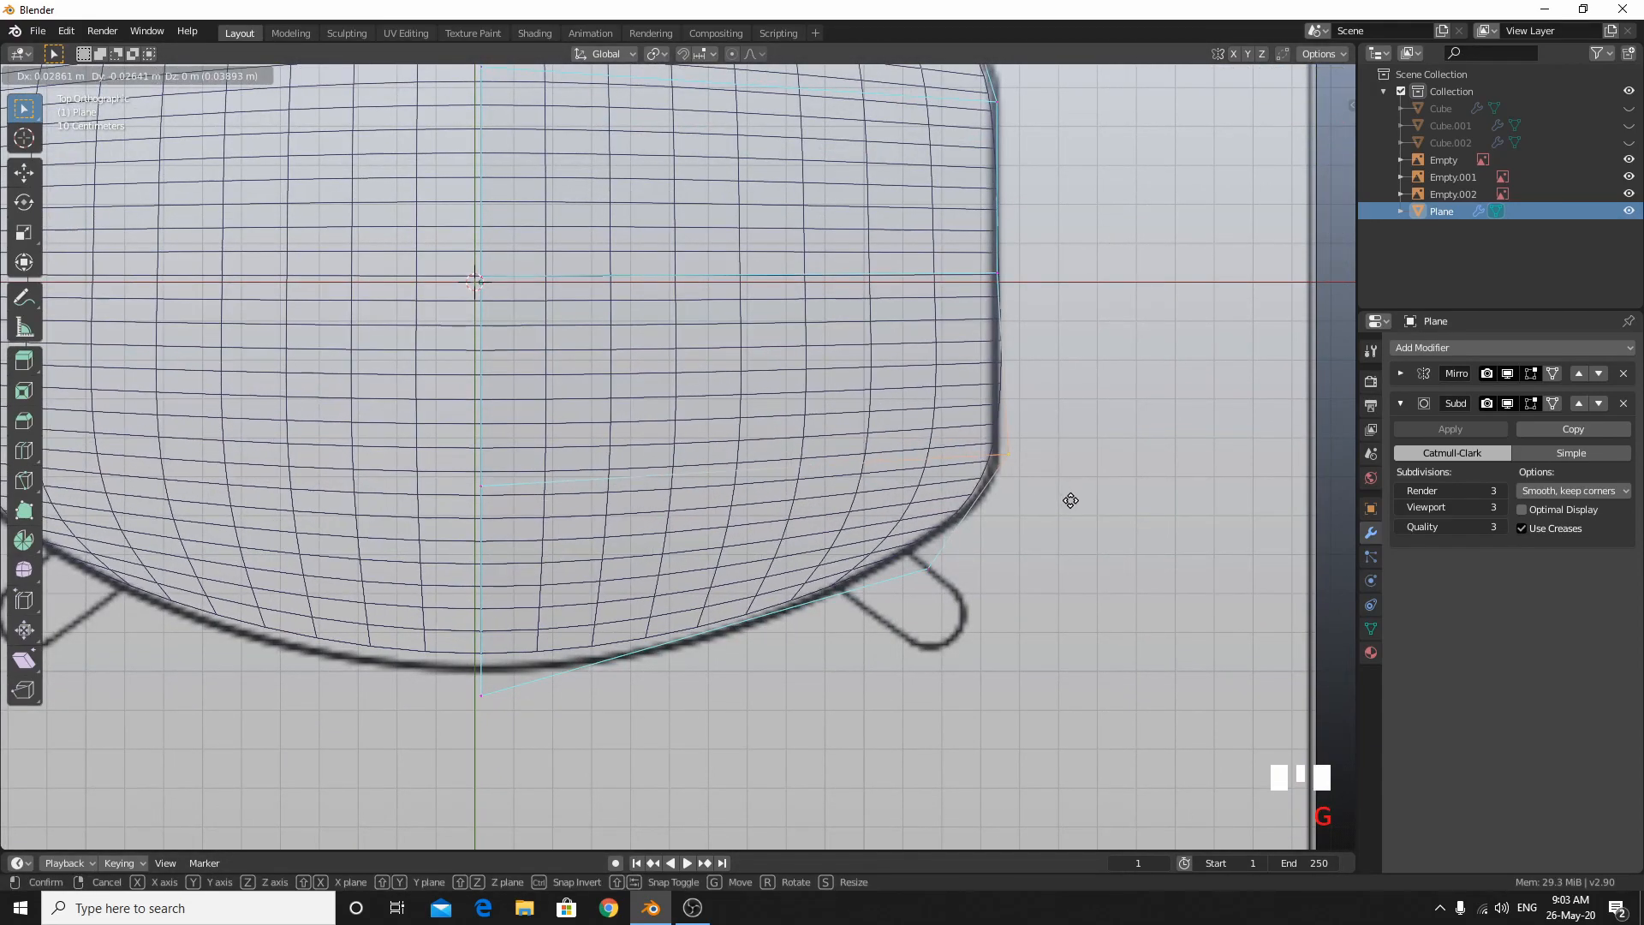
click(980, 625)
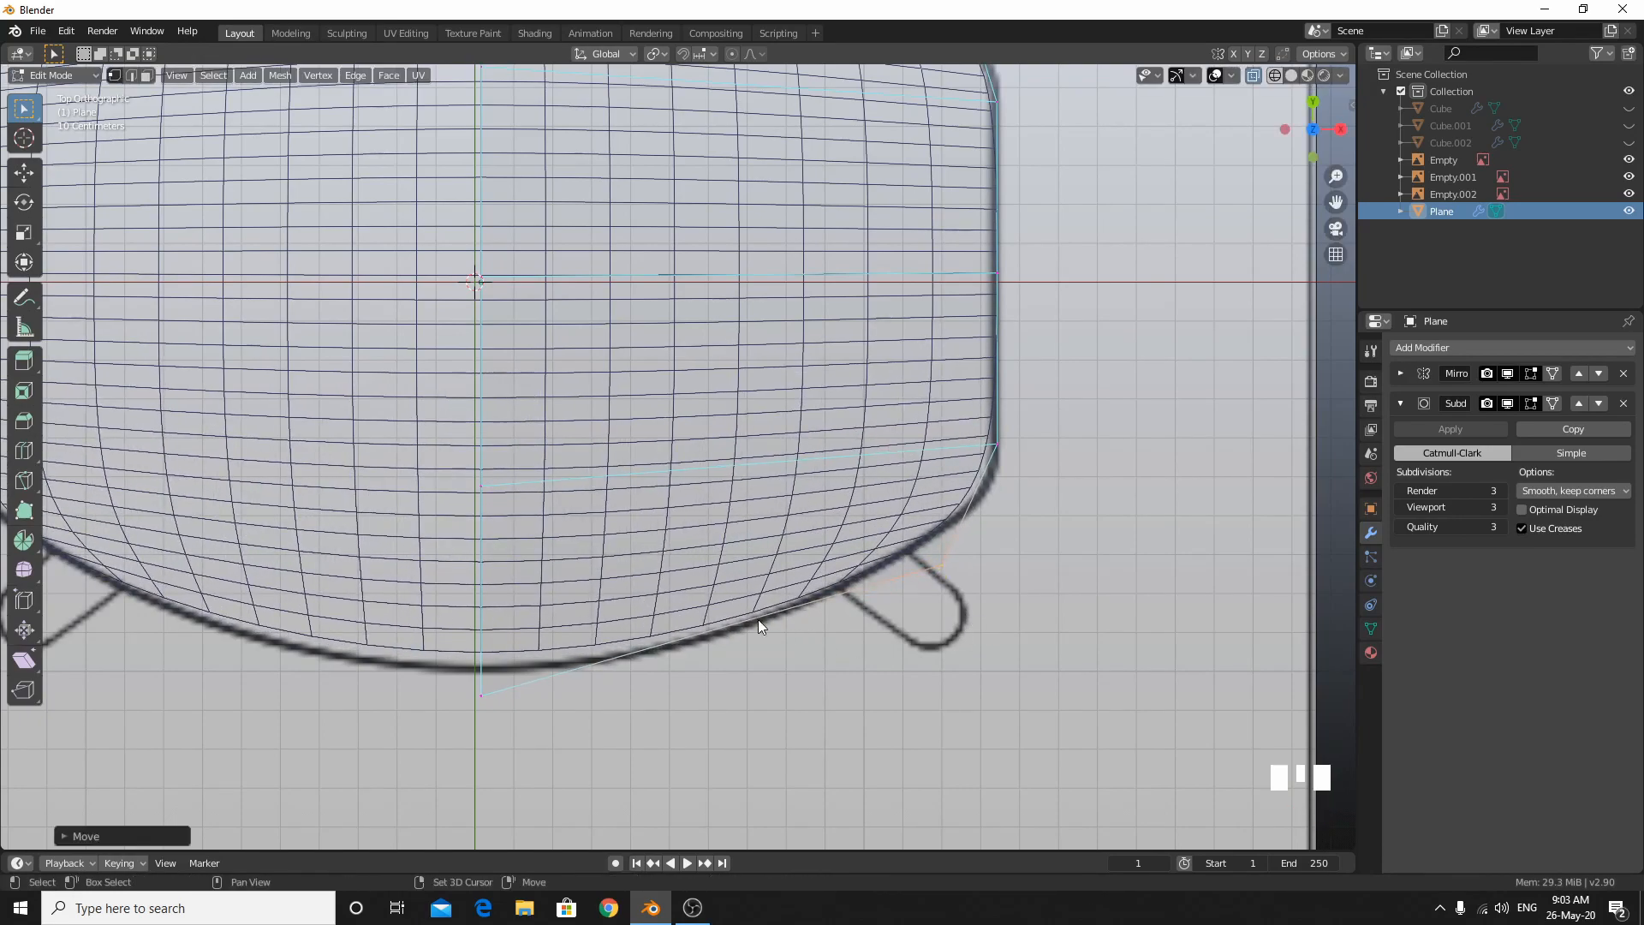
Move the lower centre vertex down about 0.06 m along Y so the mesh reaches the outline's lower edge.
shift+middle_drag(670, 620, 923, 613)
click(1060, 778)
key(g)
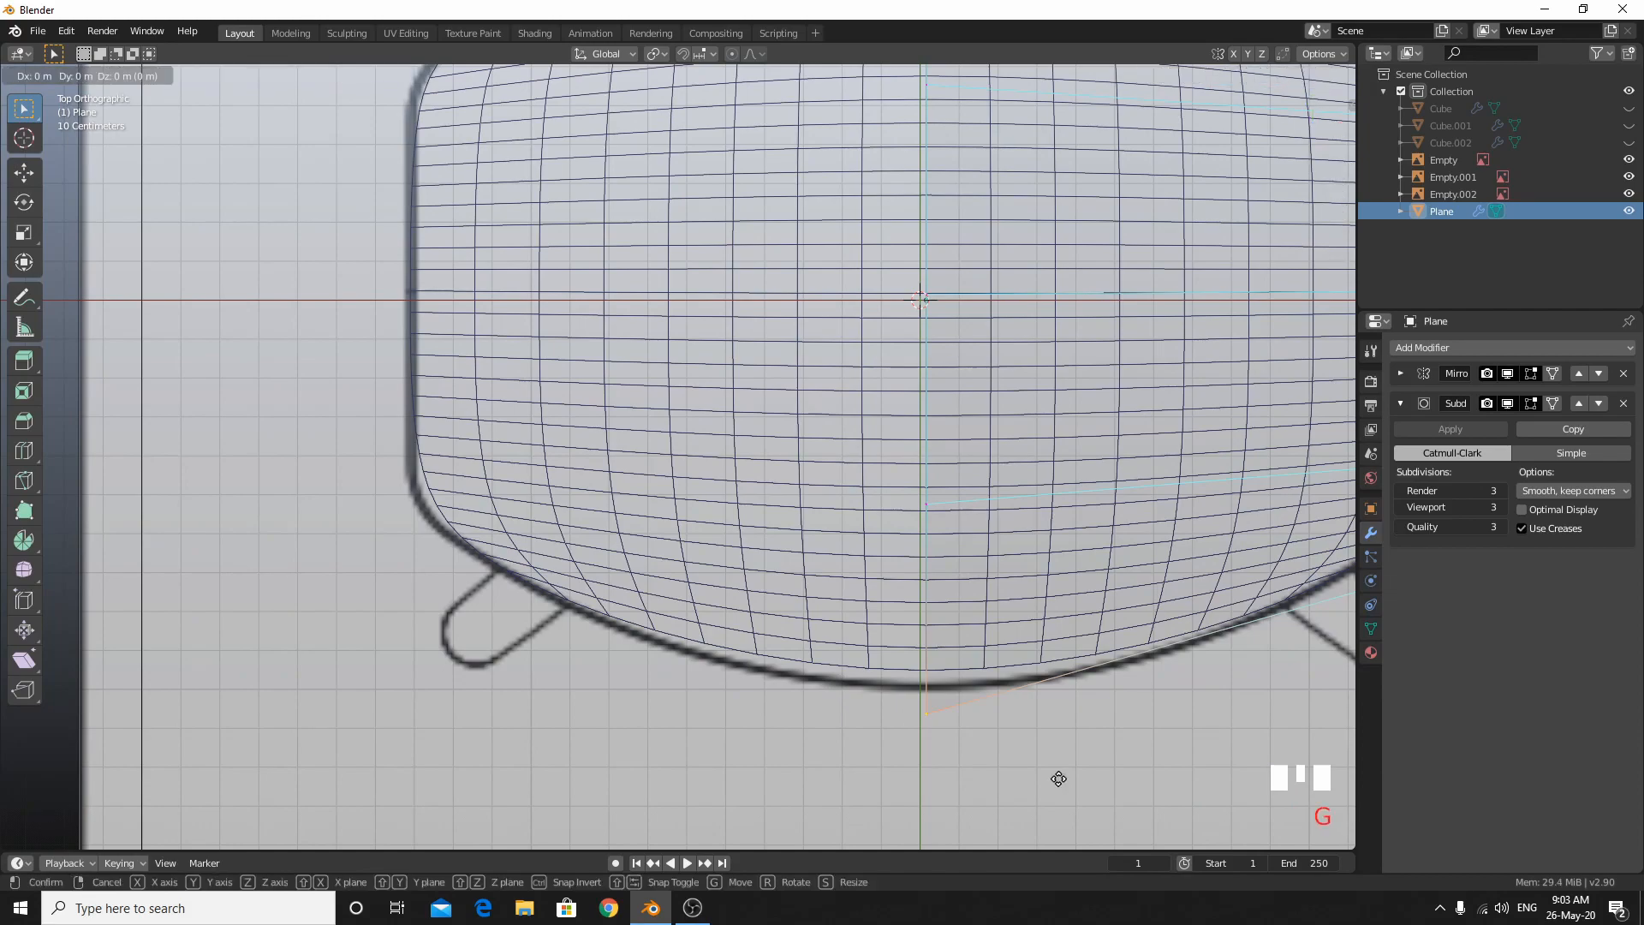
key(y)
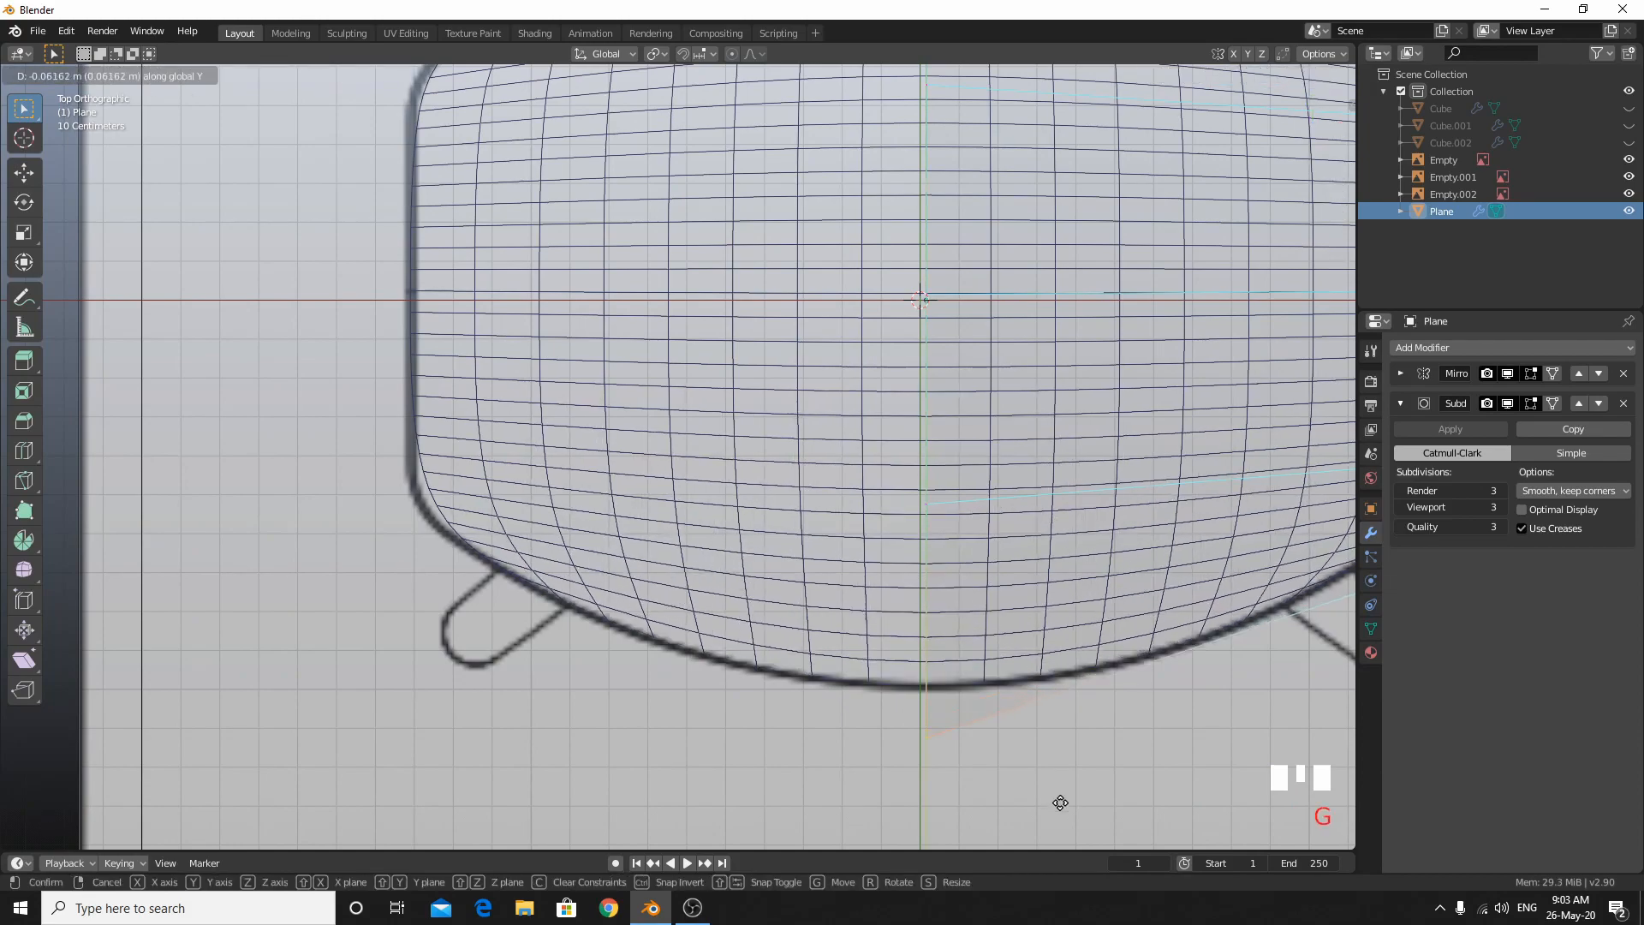
click(1057, 800)
Move the upper centre vertex up about 0.08 m along Y so the mesh reaches the outline's upper edge.
shift+middle_drag(1000, 548, 788, 275)
drag(783, 275, 998, 562)
key(g)
key(y)
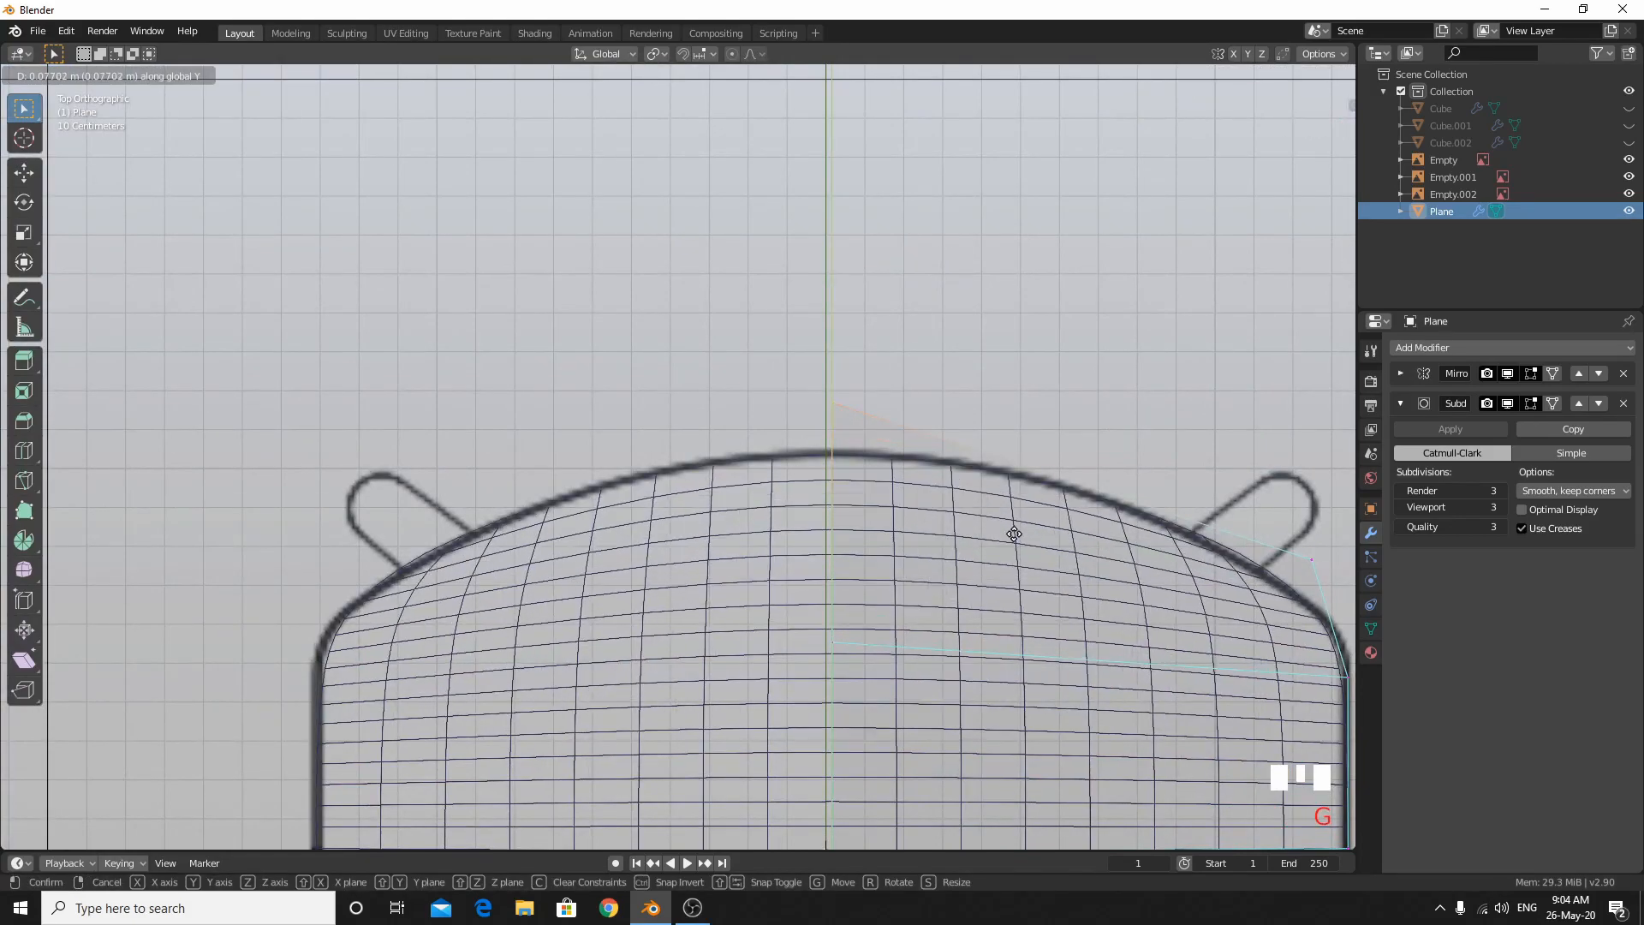
click(1020, 529)
Nudge the upper outer corner vertex about -0.01 m in X and -0.02 m in Y to follow the outline's rounded corner.
scroll(1024, 532, down, 7)
scroll(826, 481, up, 1)
scroll(825, 480, up, 5)
shift+scroll(965, 481, up, 2)
shift+scroll(569, 472, down, 2)
scroll(606, 389, up, 4)
drag(607, 385, 1056, 647)
key(g)
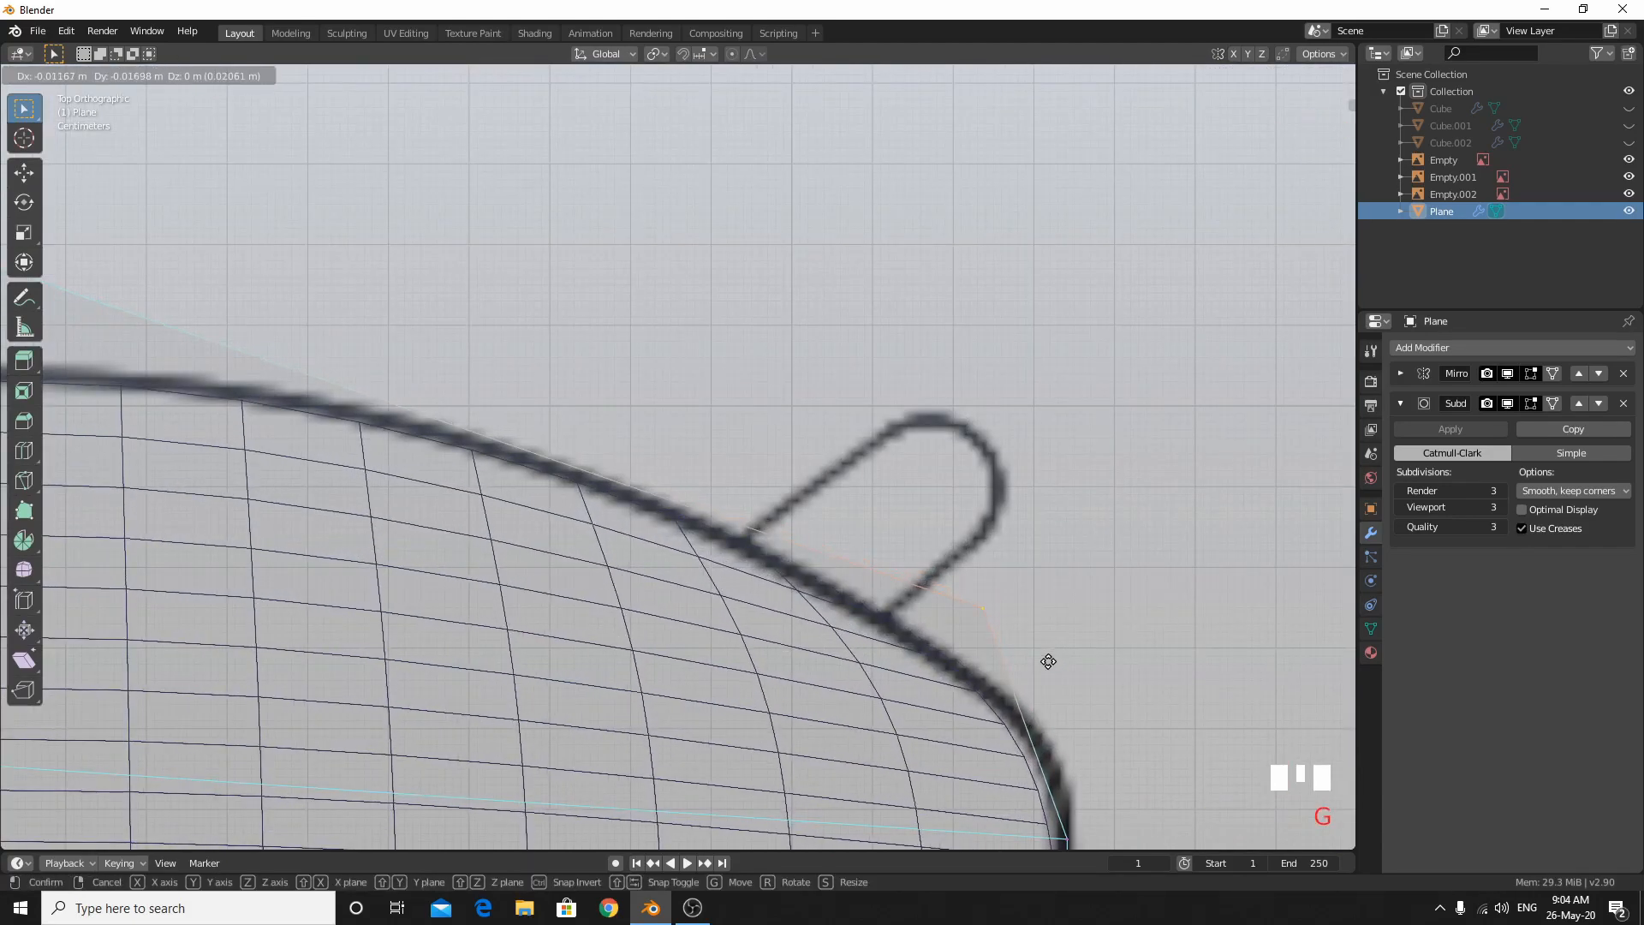
click(1048, 661)
shift+middle_drag(1047, 661, 1083, 416)
scroll(1082, 416, down, 6)
shift+middle_drag(767, 594, 1158, 447)
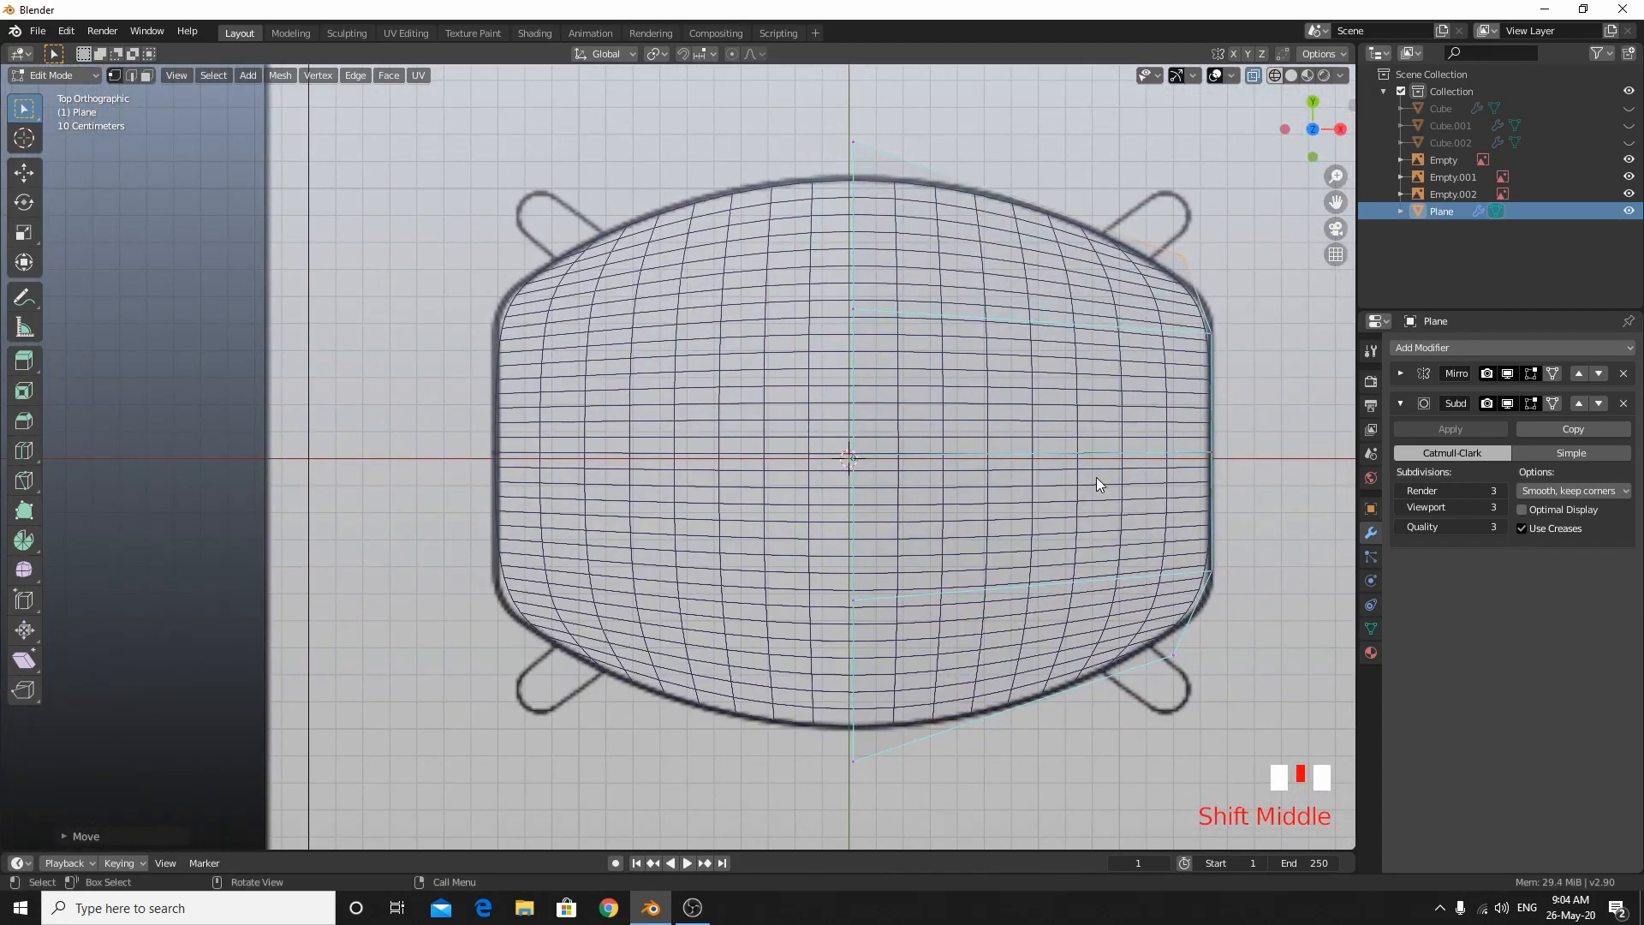
Raise the whole seat mesh along Z off the ground in the right side view.
key(KP_3)
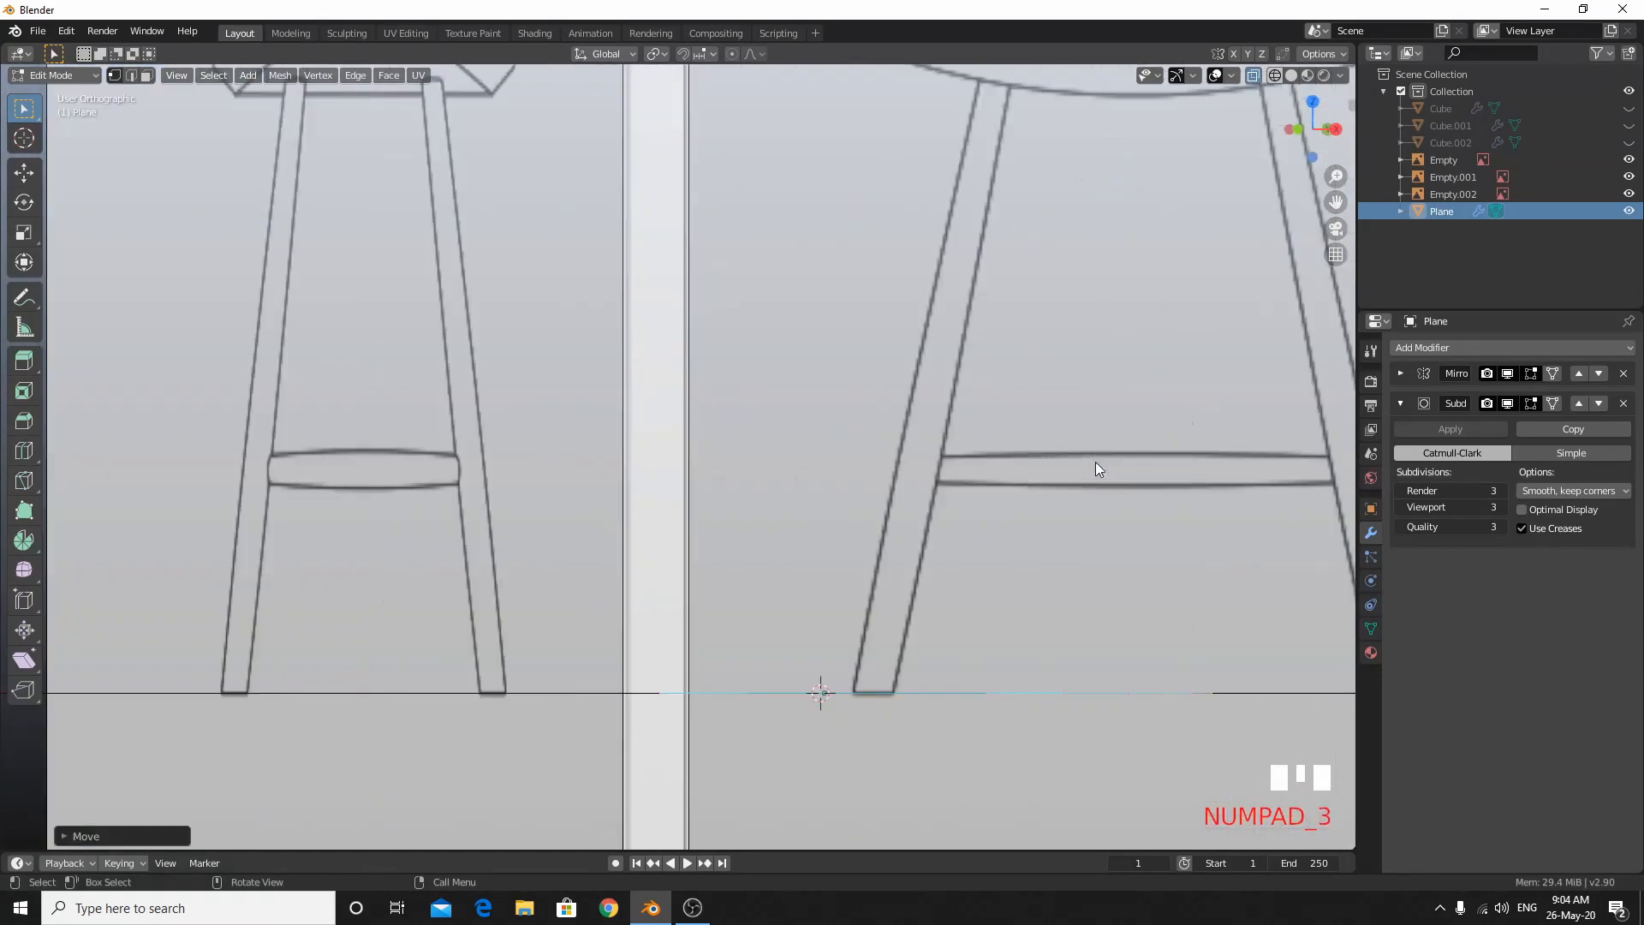
key(a)
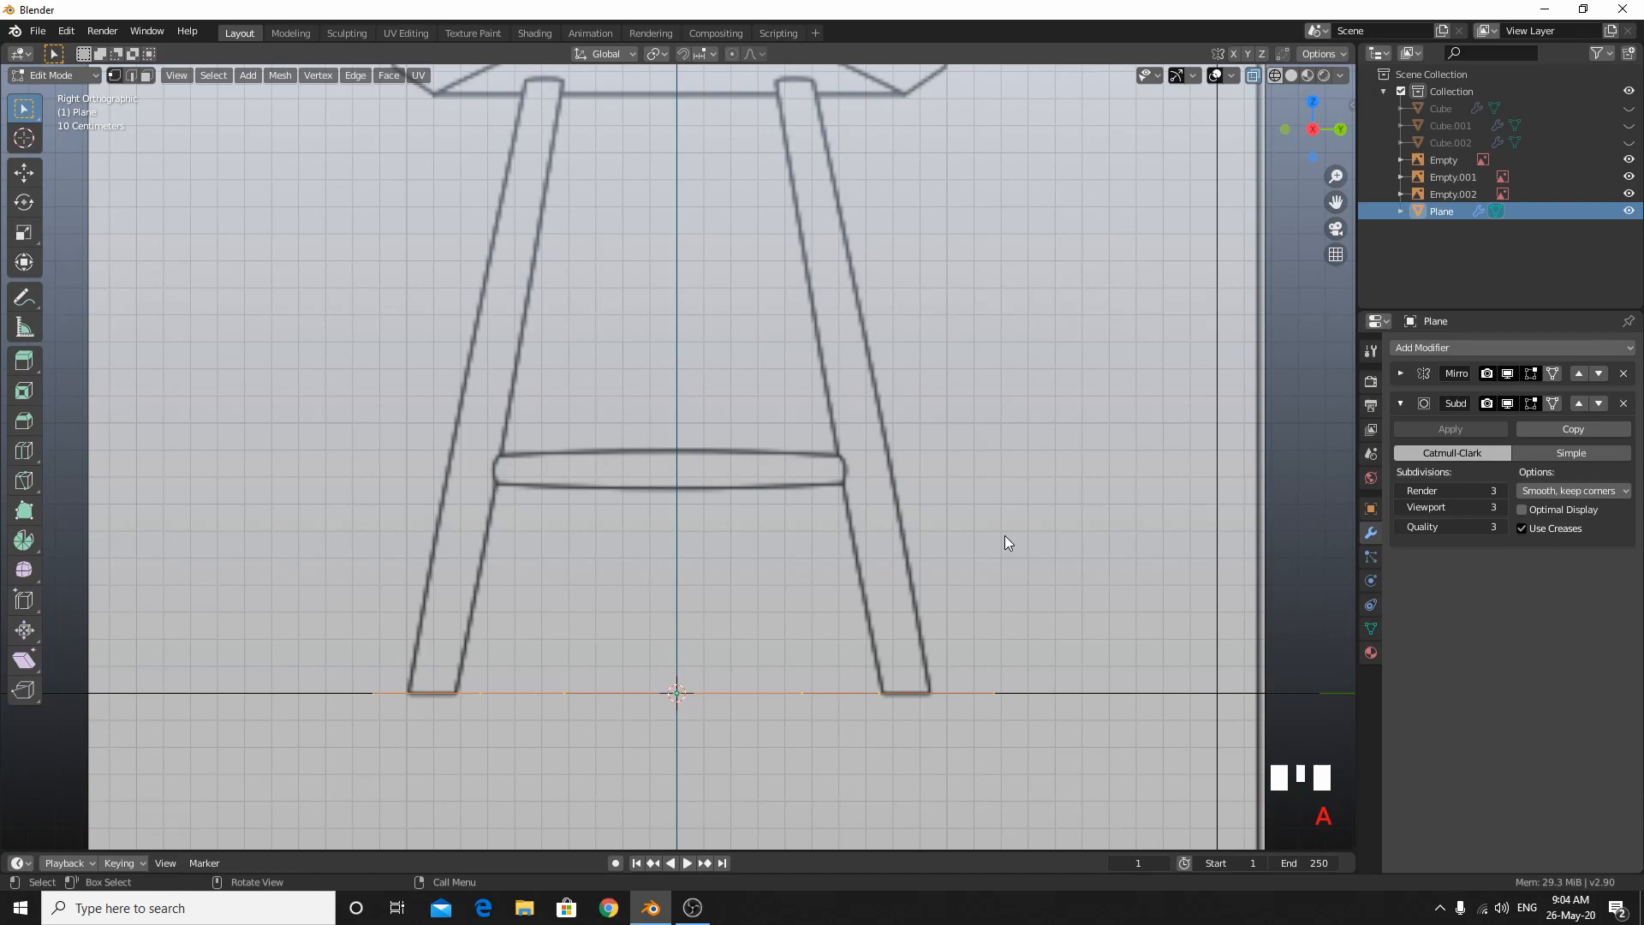
key(g)
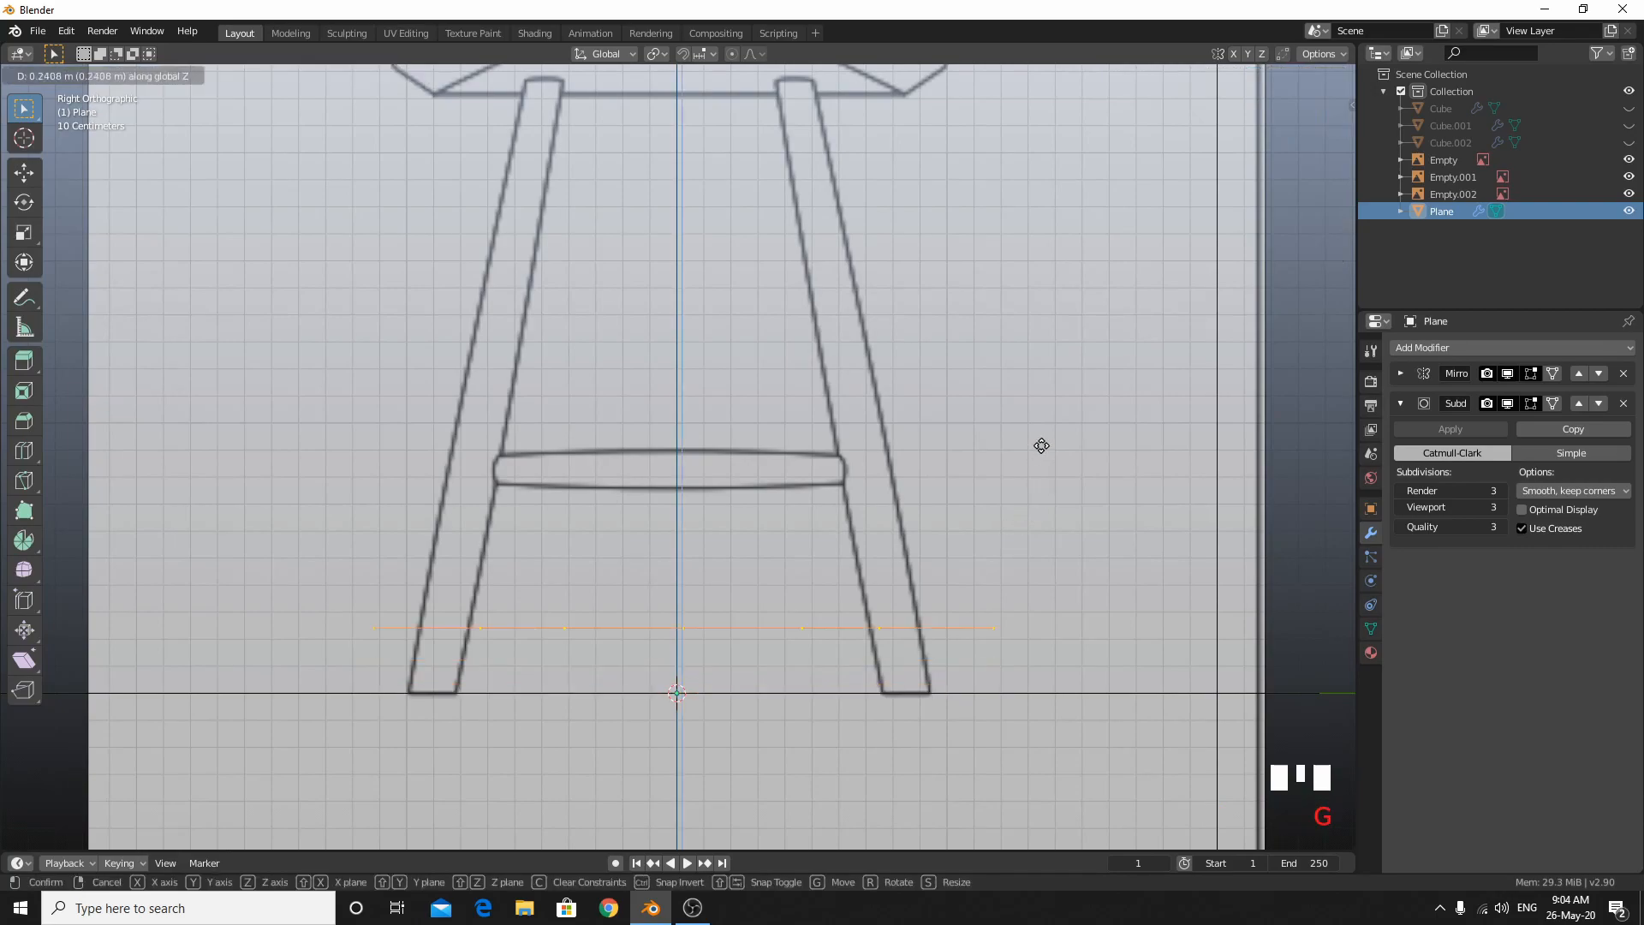
click(1024, 103)
shift+middle_drag(793, 321, 700, 491)
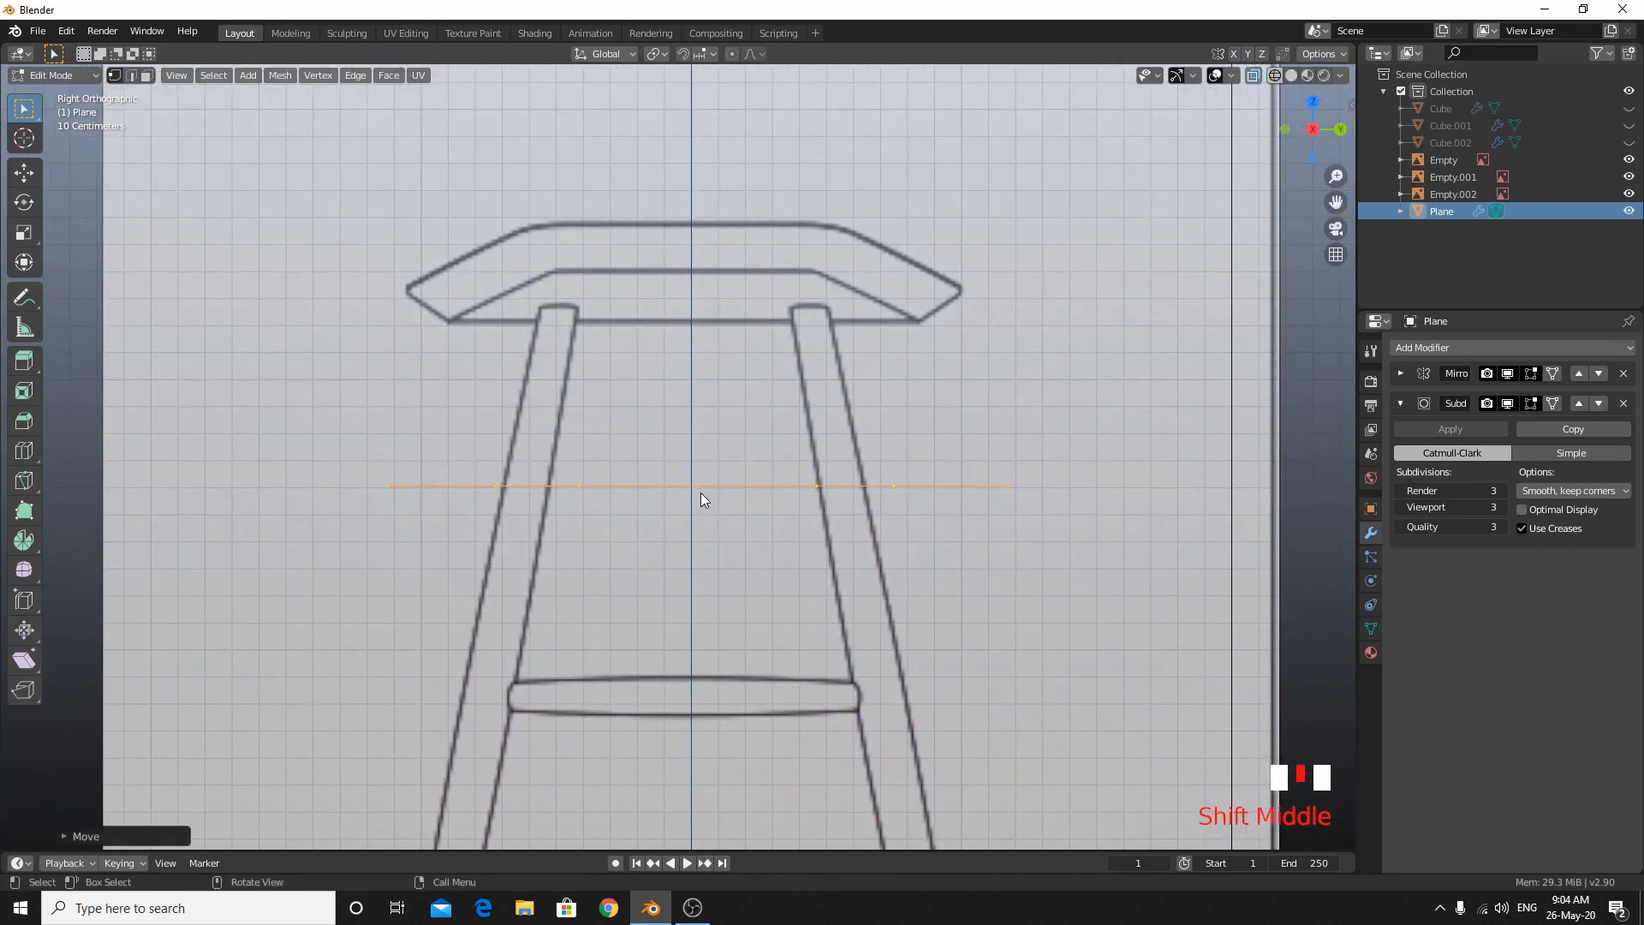
Move the whole seat mesh up another 0.97 m or so along Z to the seat outline's upper tips in the front view.
key(KP_1)
shift+middle_drag(1051, 515, 916, 541)
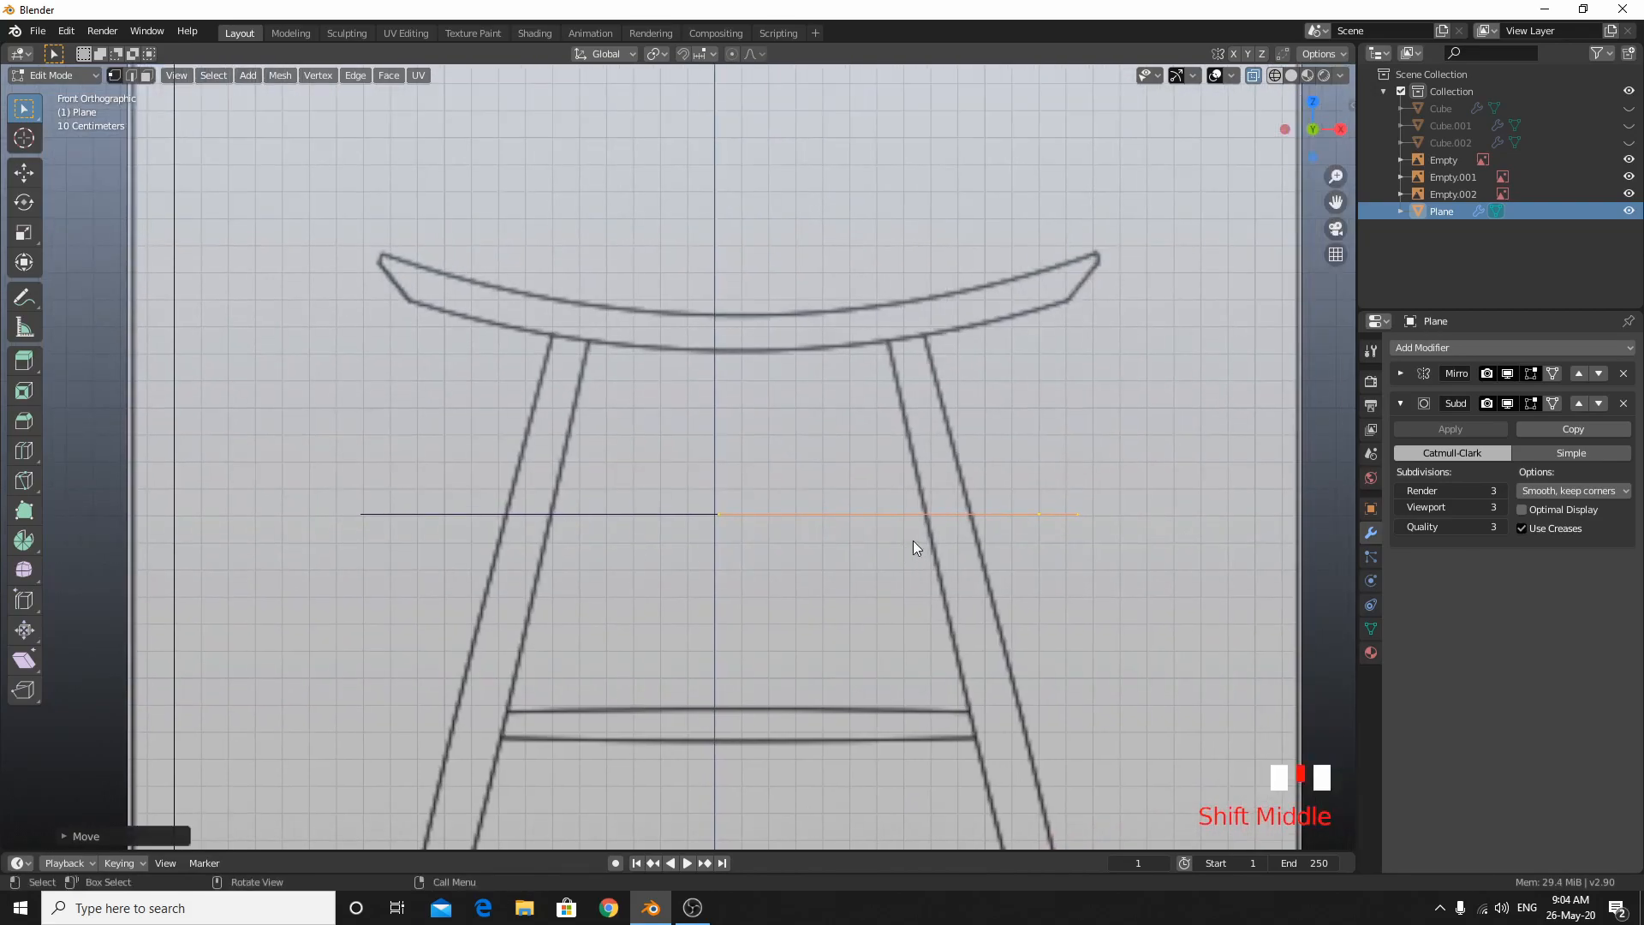
scroll(916, 541, up, 2)
key(g)
key(z)
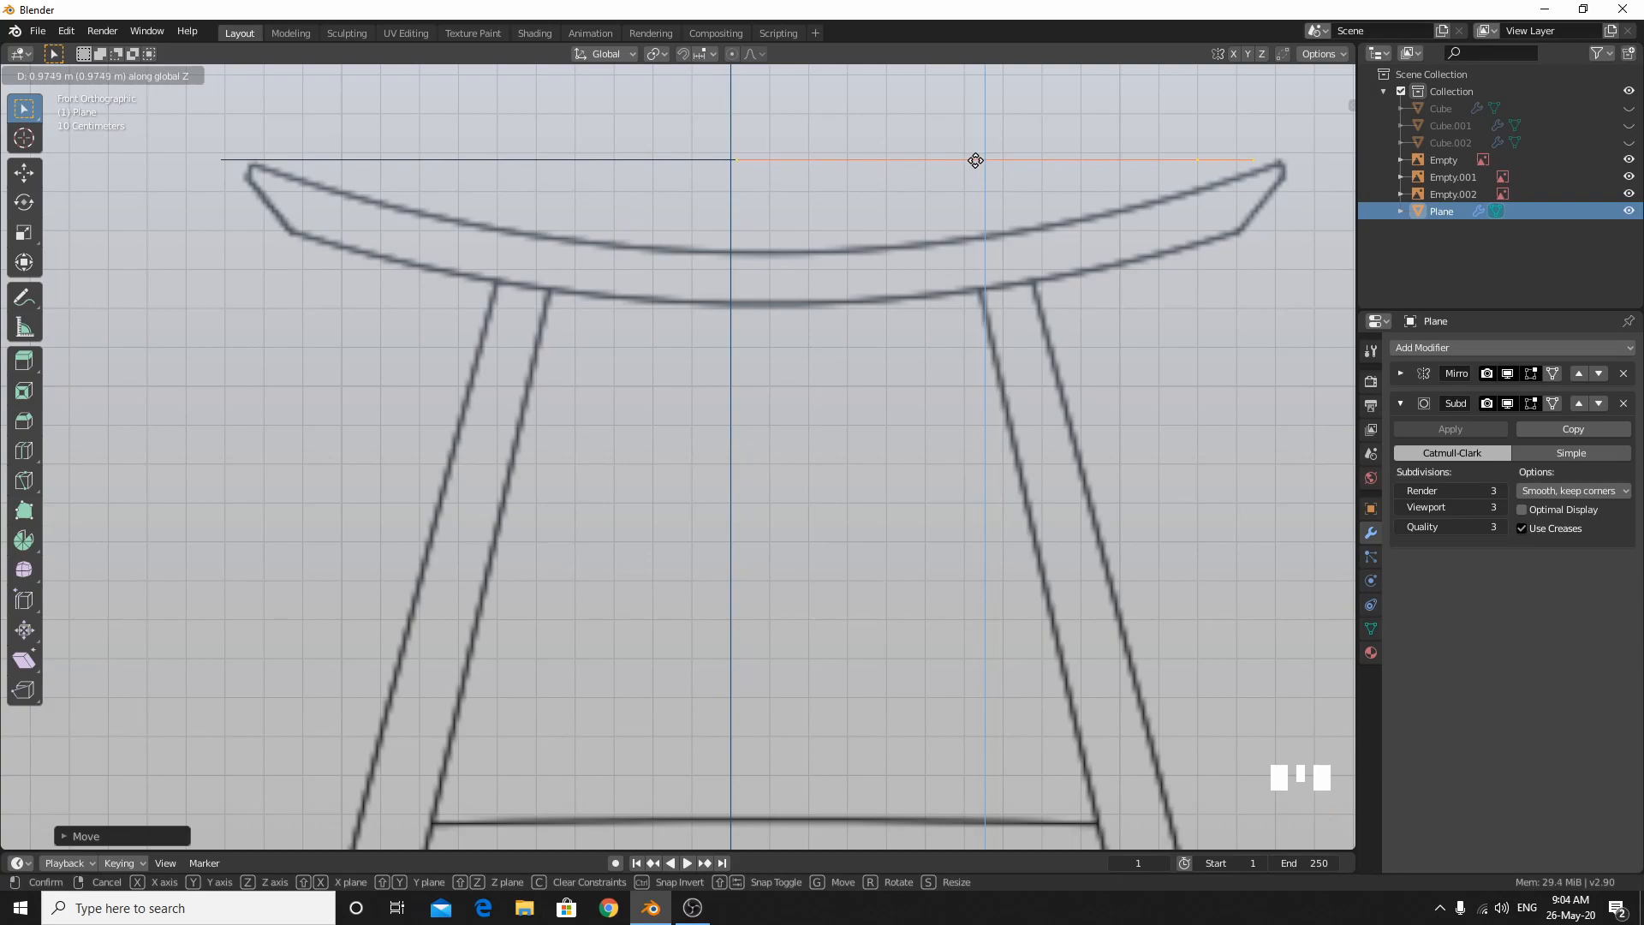
click(977, 163)
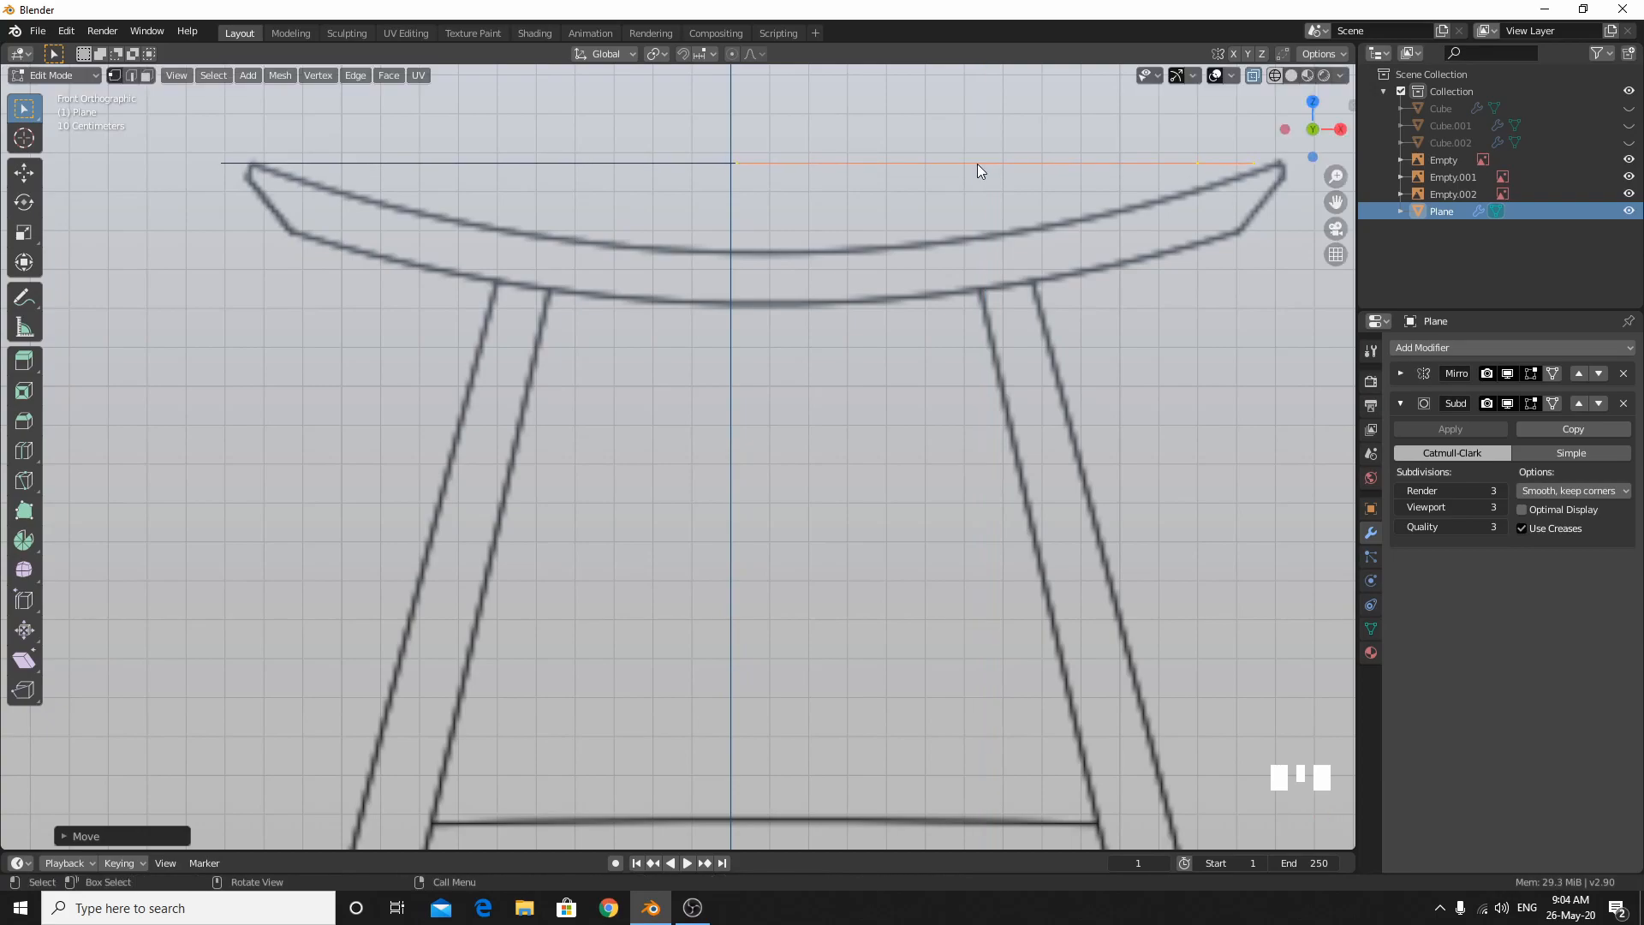
In Object Mode, shift the seat plane along X to centre it on the front-view seat outline.
key(Tab)
key(g)
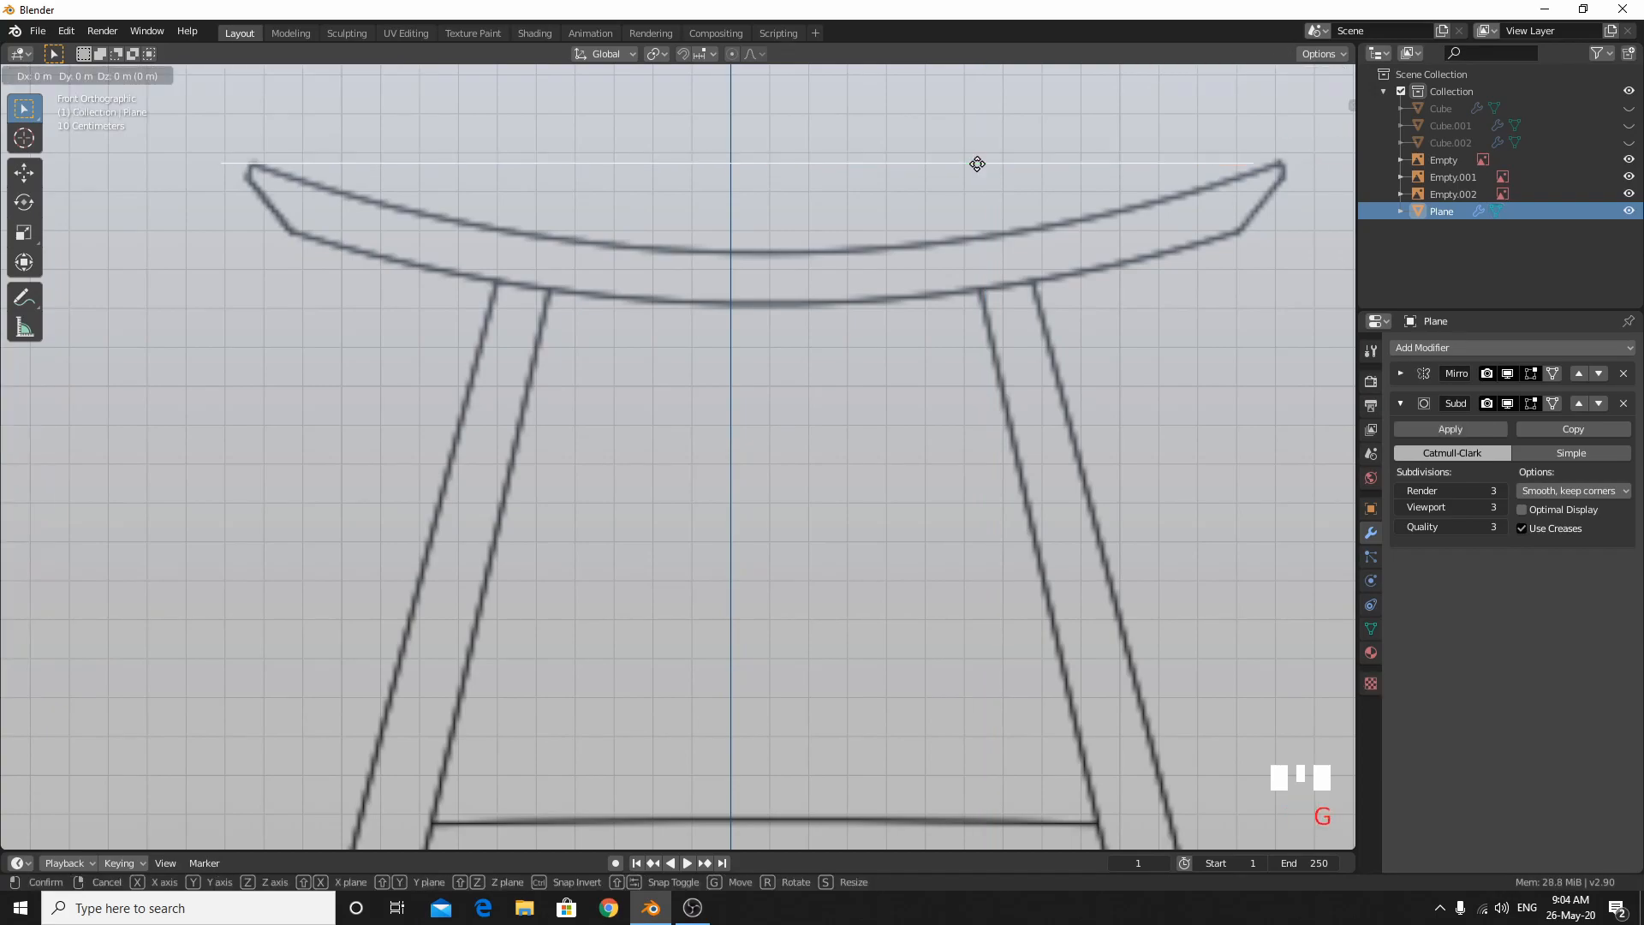
key(x)
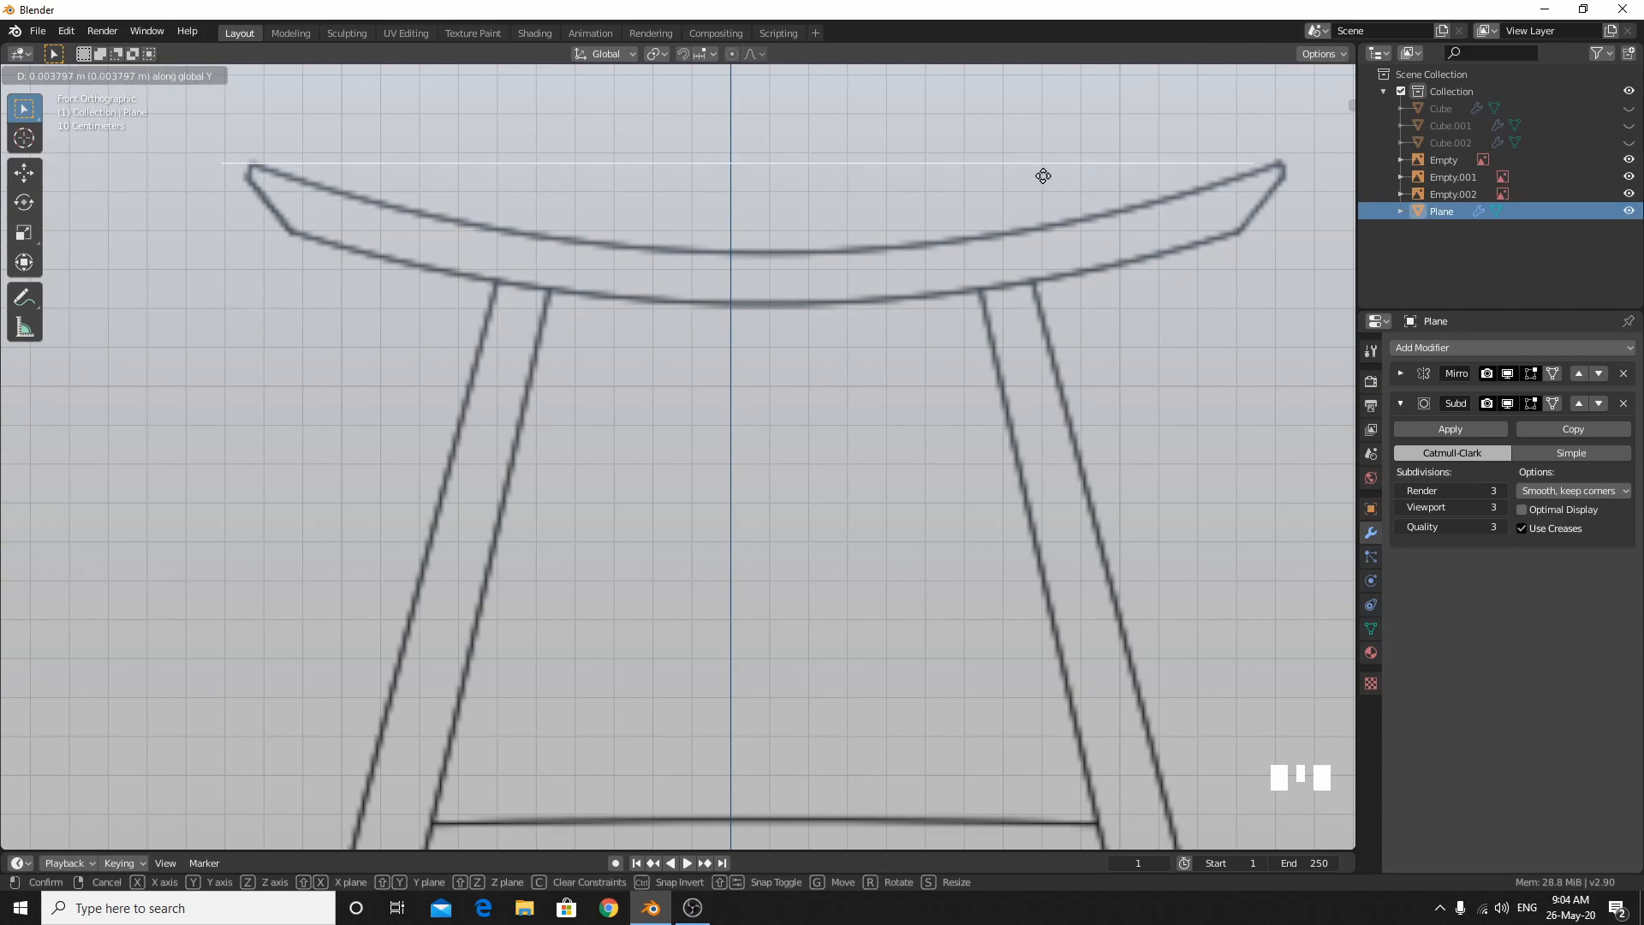
key(x)
click(996, 183)
Move the seat mesh's centre vertices down about 0.35 m along Z so the surface dips to the outline's upper curve.
key(Tab)
scroll(1002, 184, up, 2)
shift+middle_drag(1012, 187, 925, 580)
drag(705, 268, 822, 452)
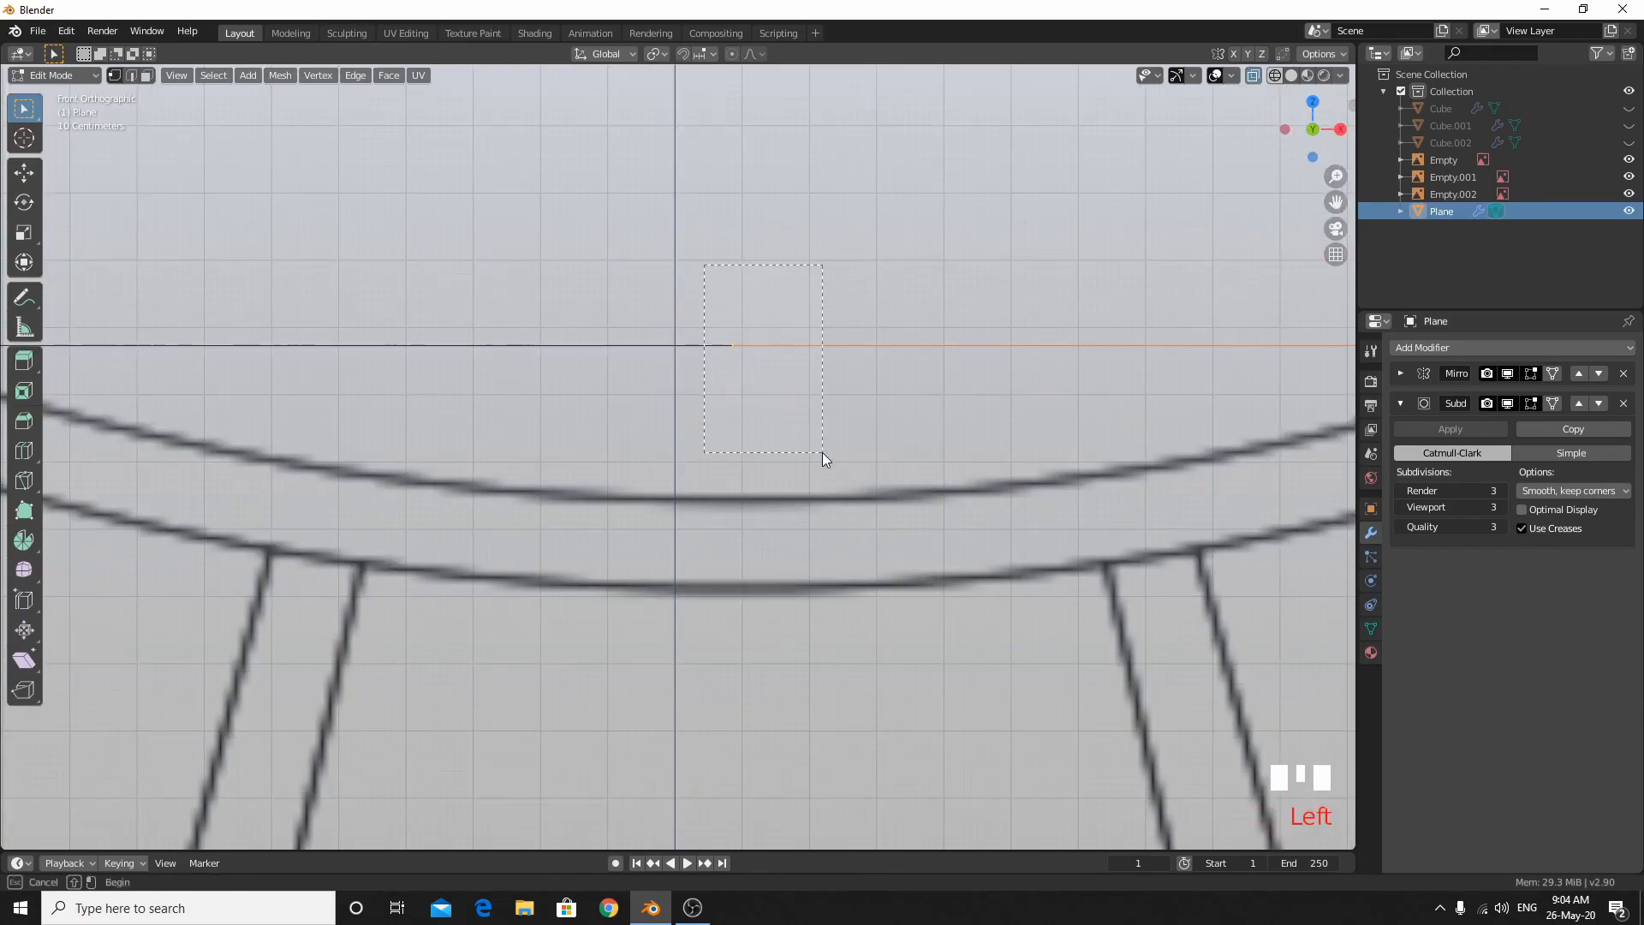
scroll(822, 452, down, 4)
scroll(821, 451, down, 1)
key(g)
key(z)
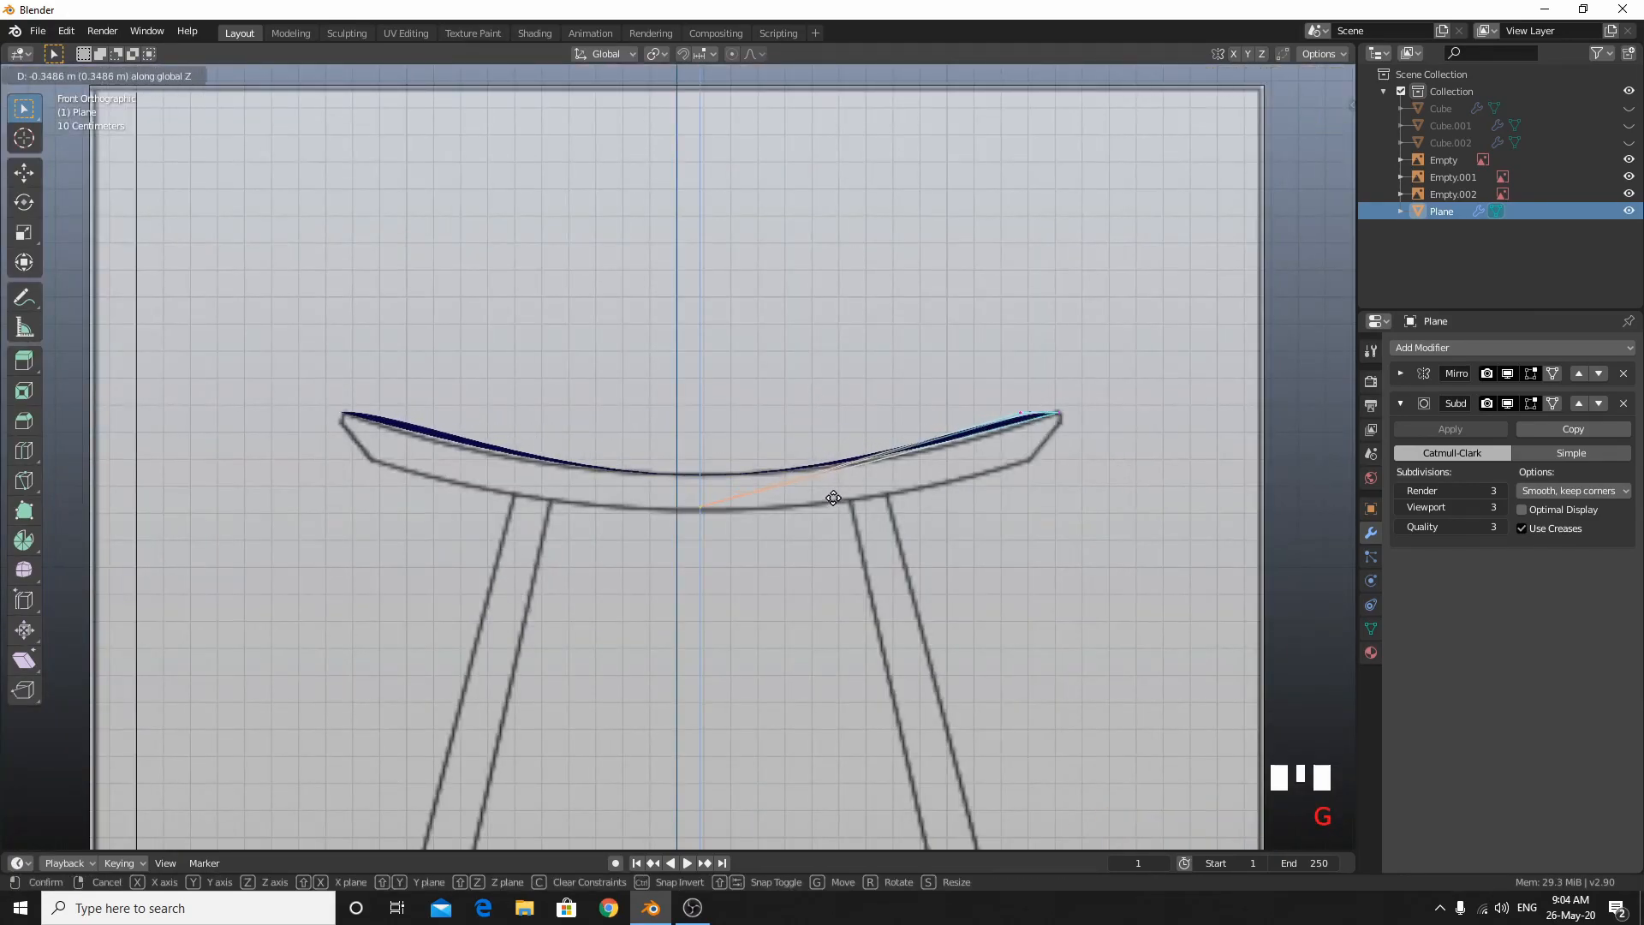
click(834, 496)
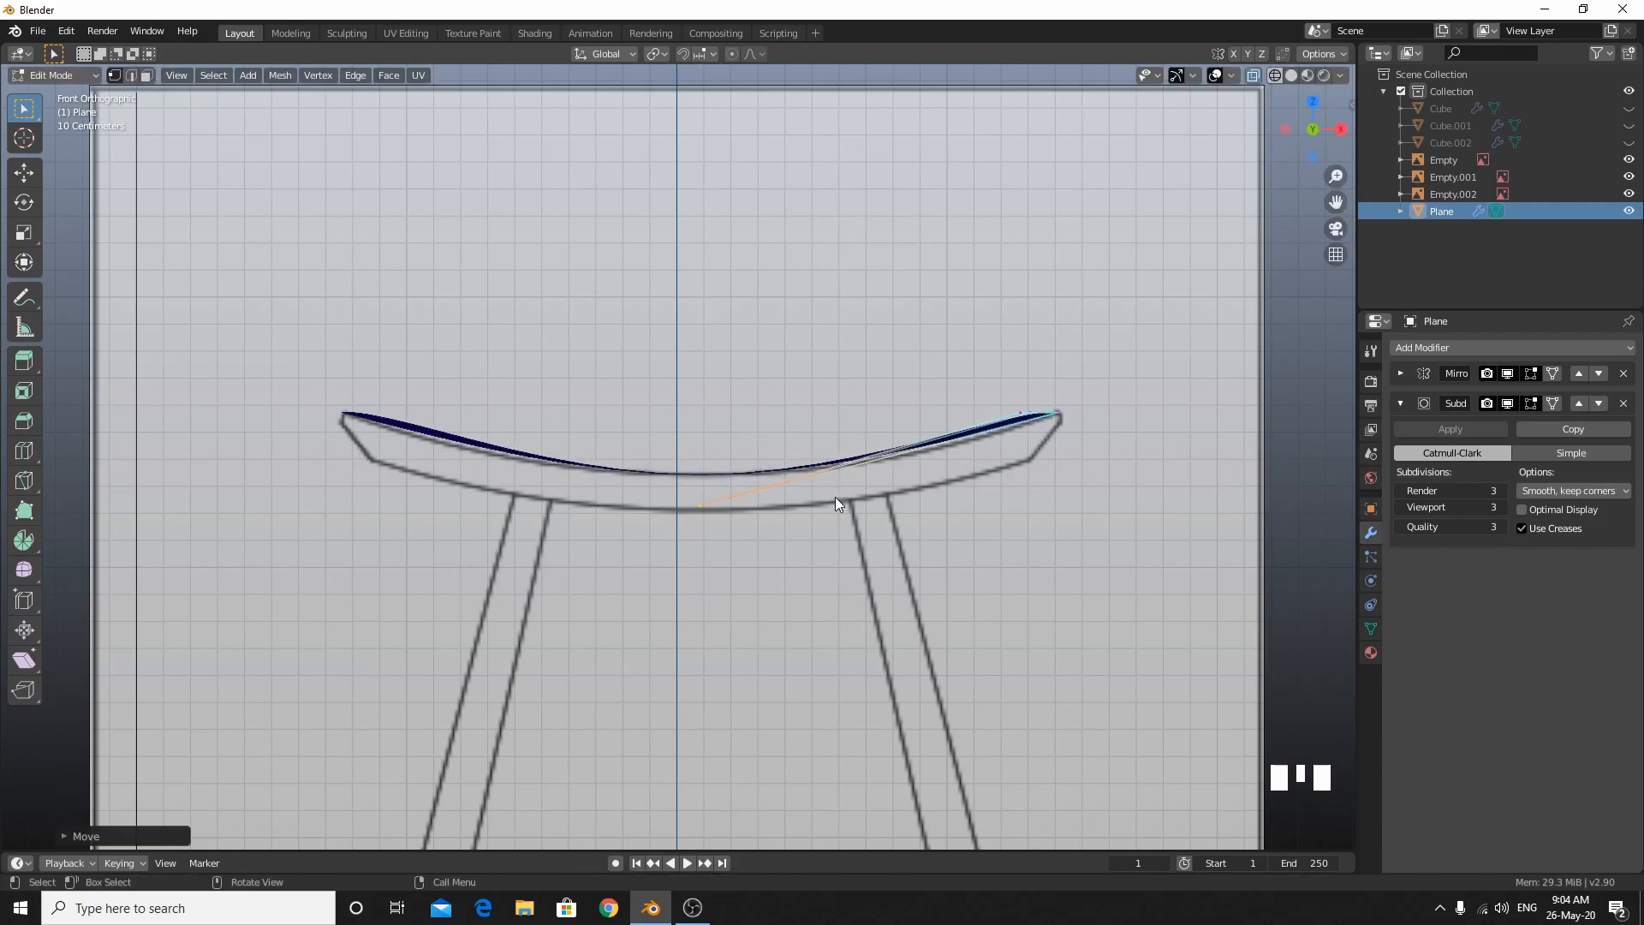
Lower the vertices at the seat's outer end slightly along Z to bring the surface onto the outline's upper curve.
scroll(858, 521, up, 5)
shift+middle_drag(857, 520, 644, 579)
drag(1066, 408, 1229, 516)
key(g)
key(z)
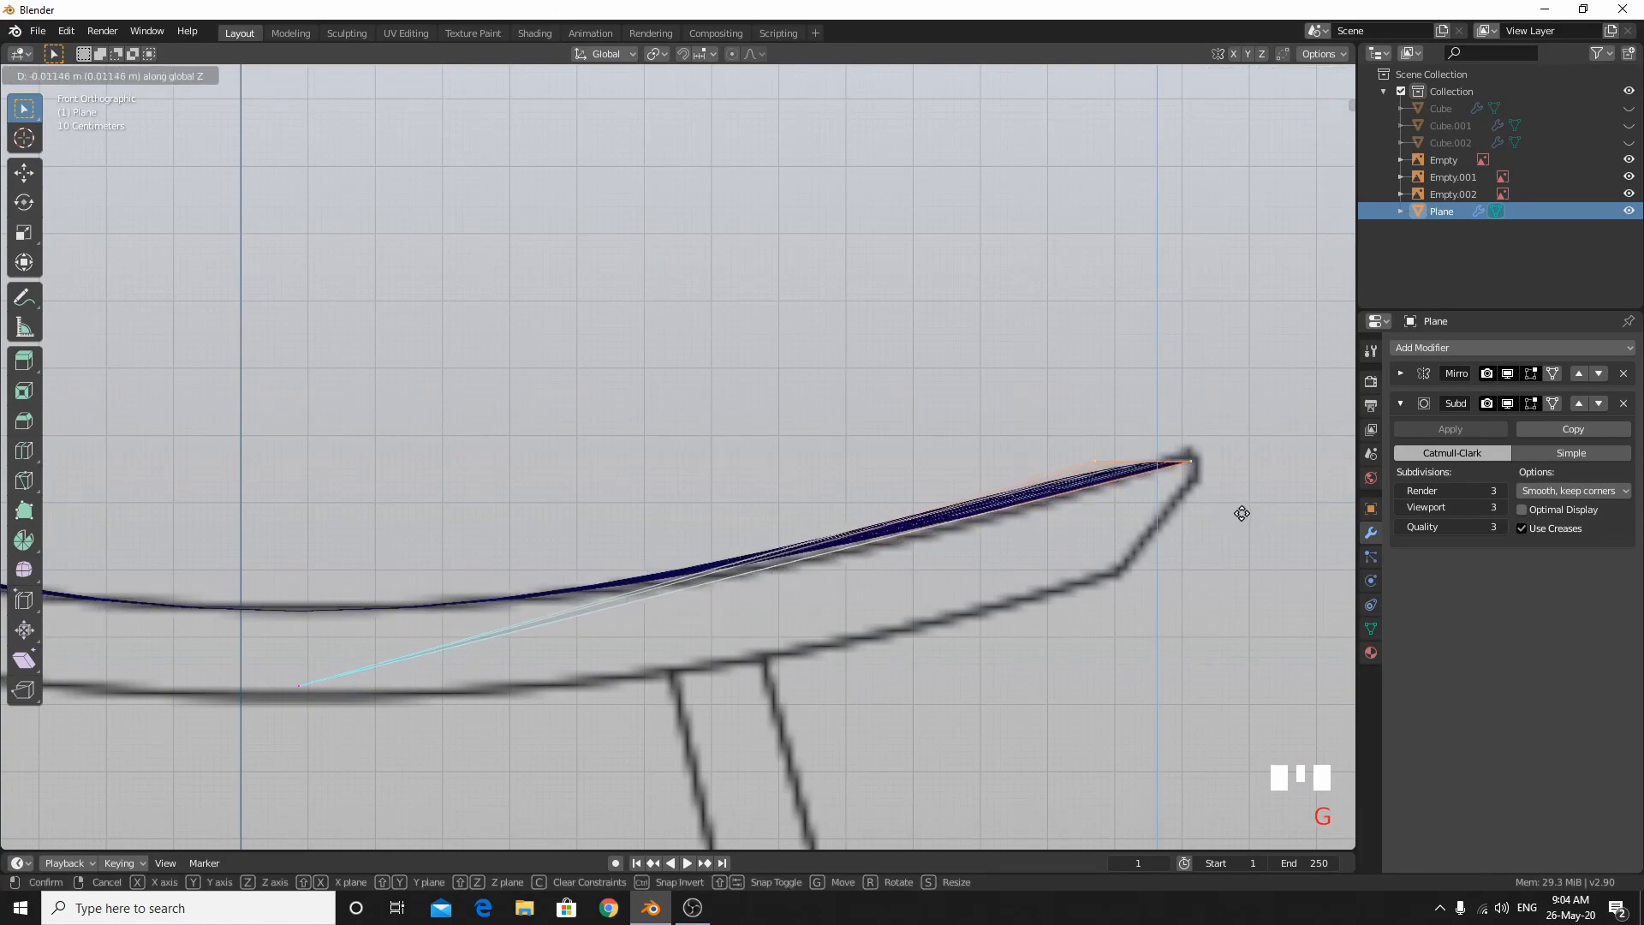
click(1257, 524)
Raise only the outermost edge vertices slightly along Z to meet the tip of the seat outline.
drag(1064, 378, 1335, 601)
click(1246, 502)
drag(1143, 401, 1311, 686)
key(g)
key(z)
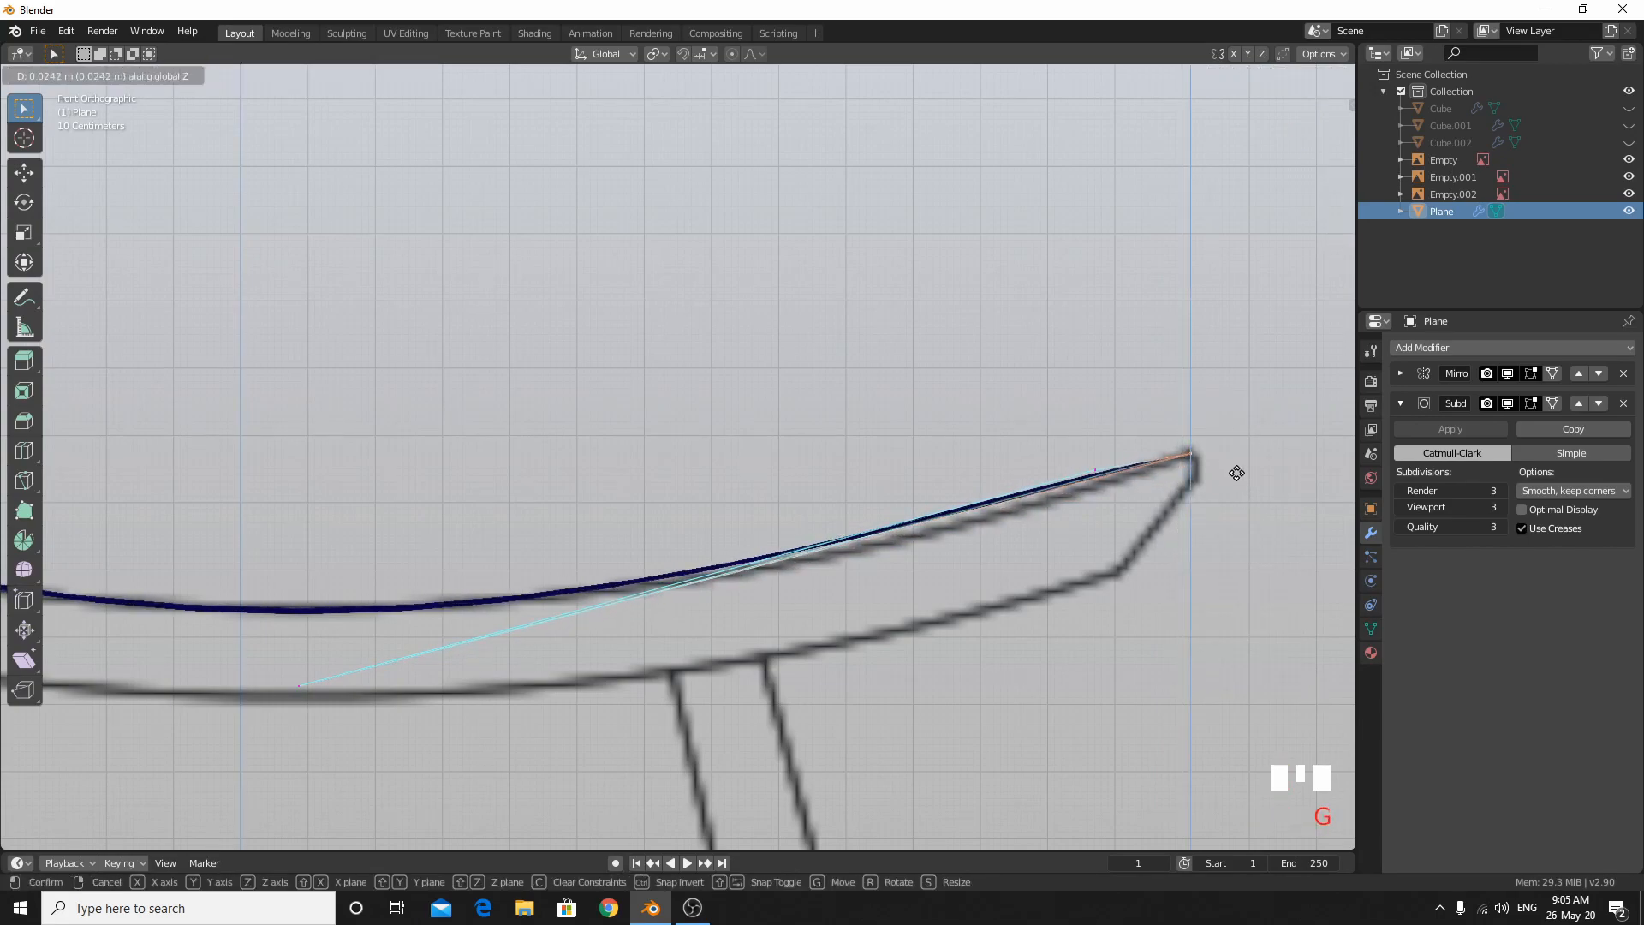
click(1234, 467)
Show the seat in Object Mode with solid shading and X-ray off, and inspect its curved surface in perspective.
scroll(836, 327, down, 6)
middle_drag(836, 326, 830, 408)
key(Tab)
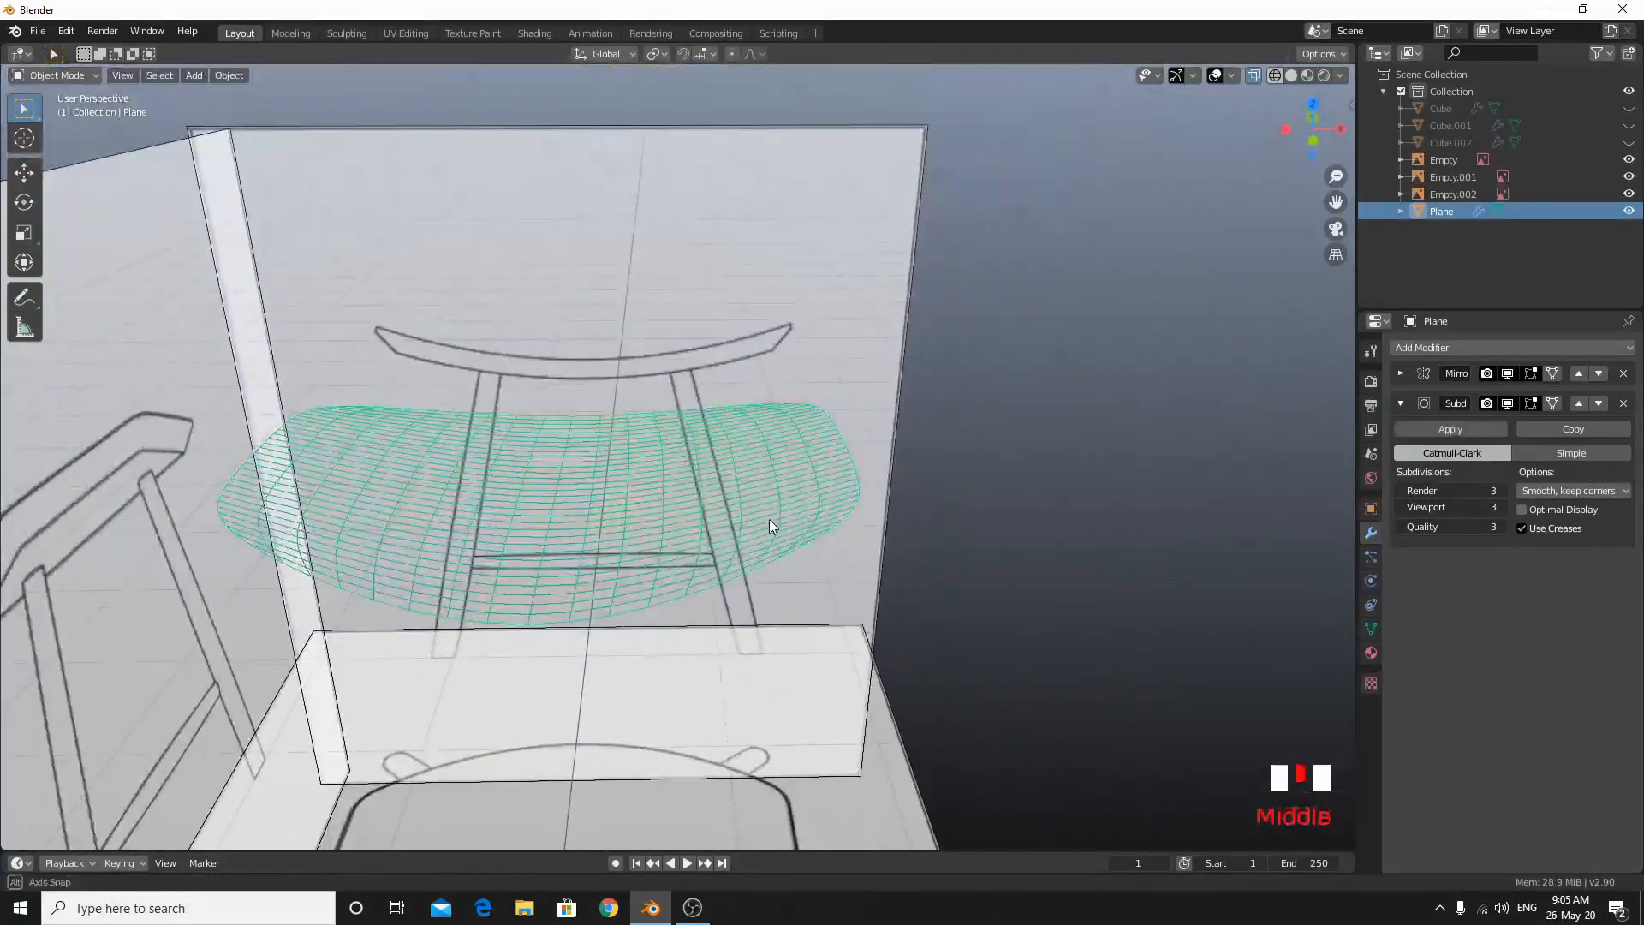
middle_drag(768, 519, 790, 454)
key(alt+z)
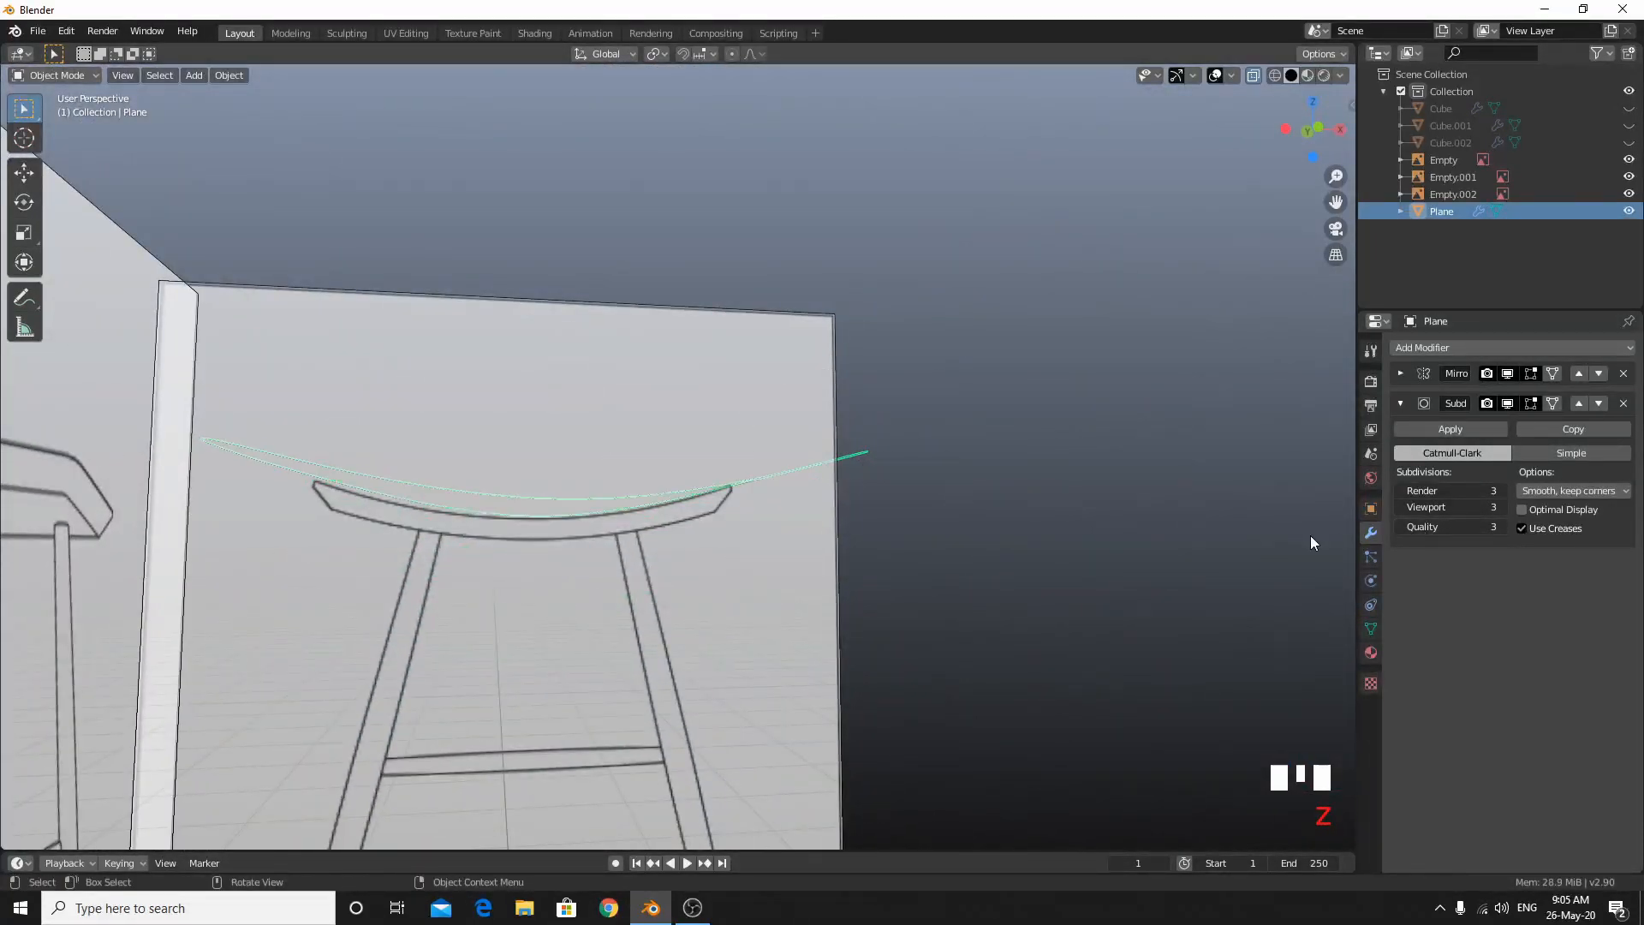
middle_drag(957, 536, 908, 593)
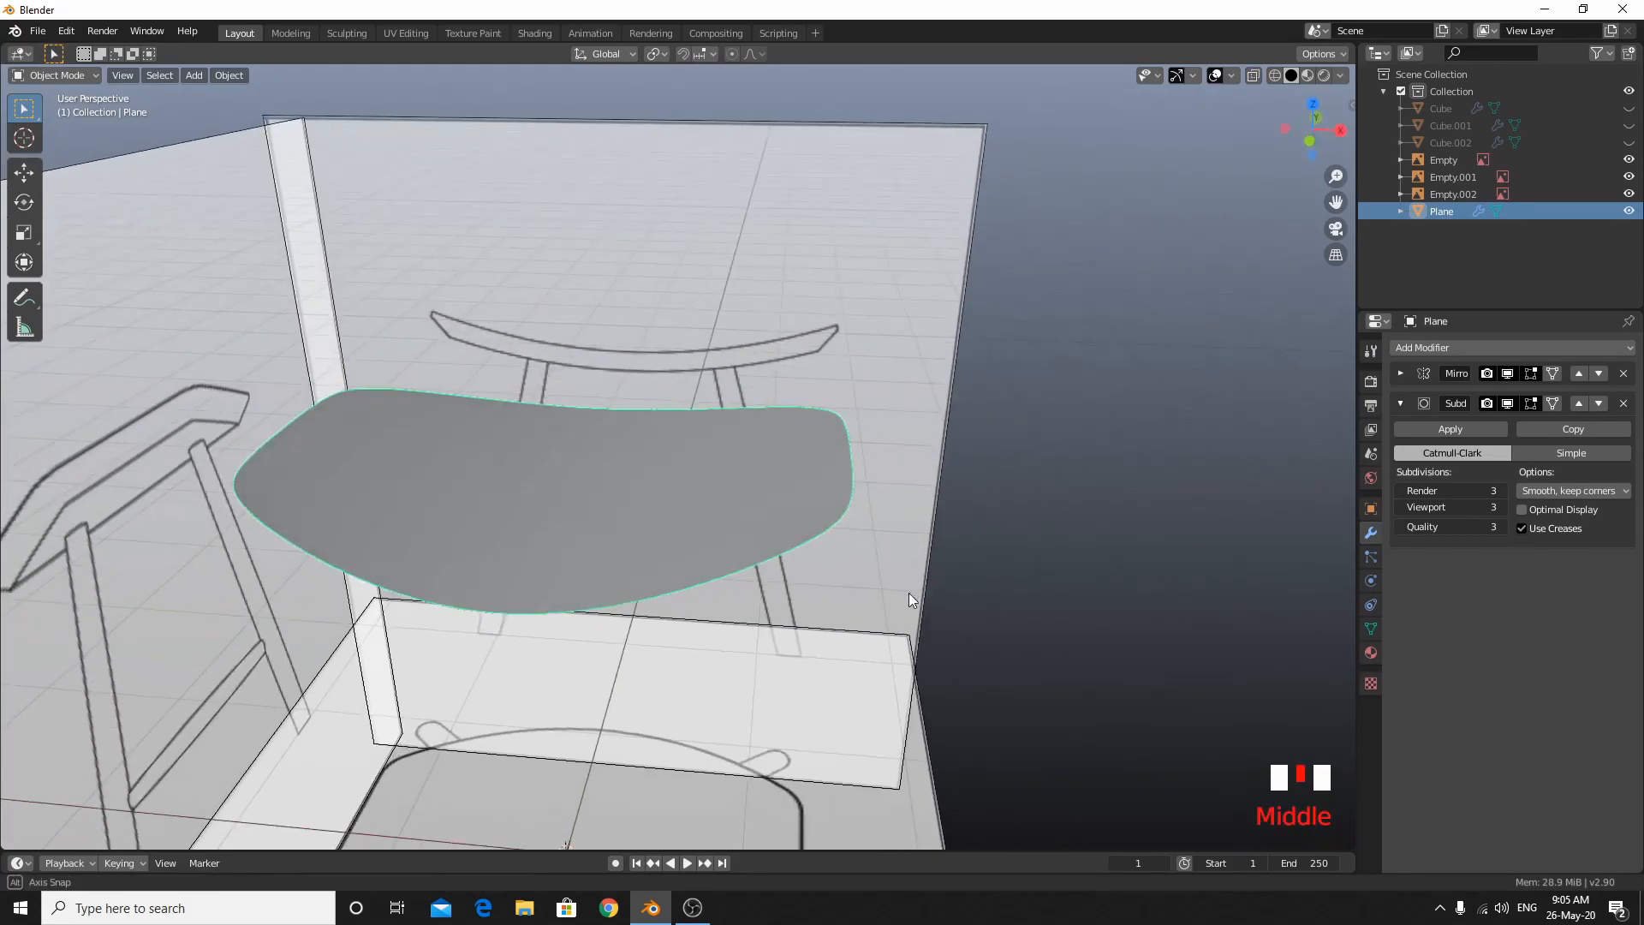
shift+middle_drag(609, 470, 964, 568)
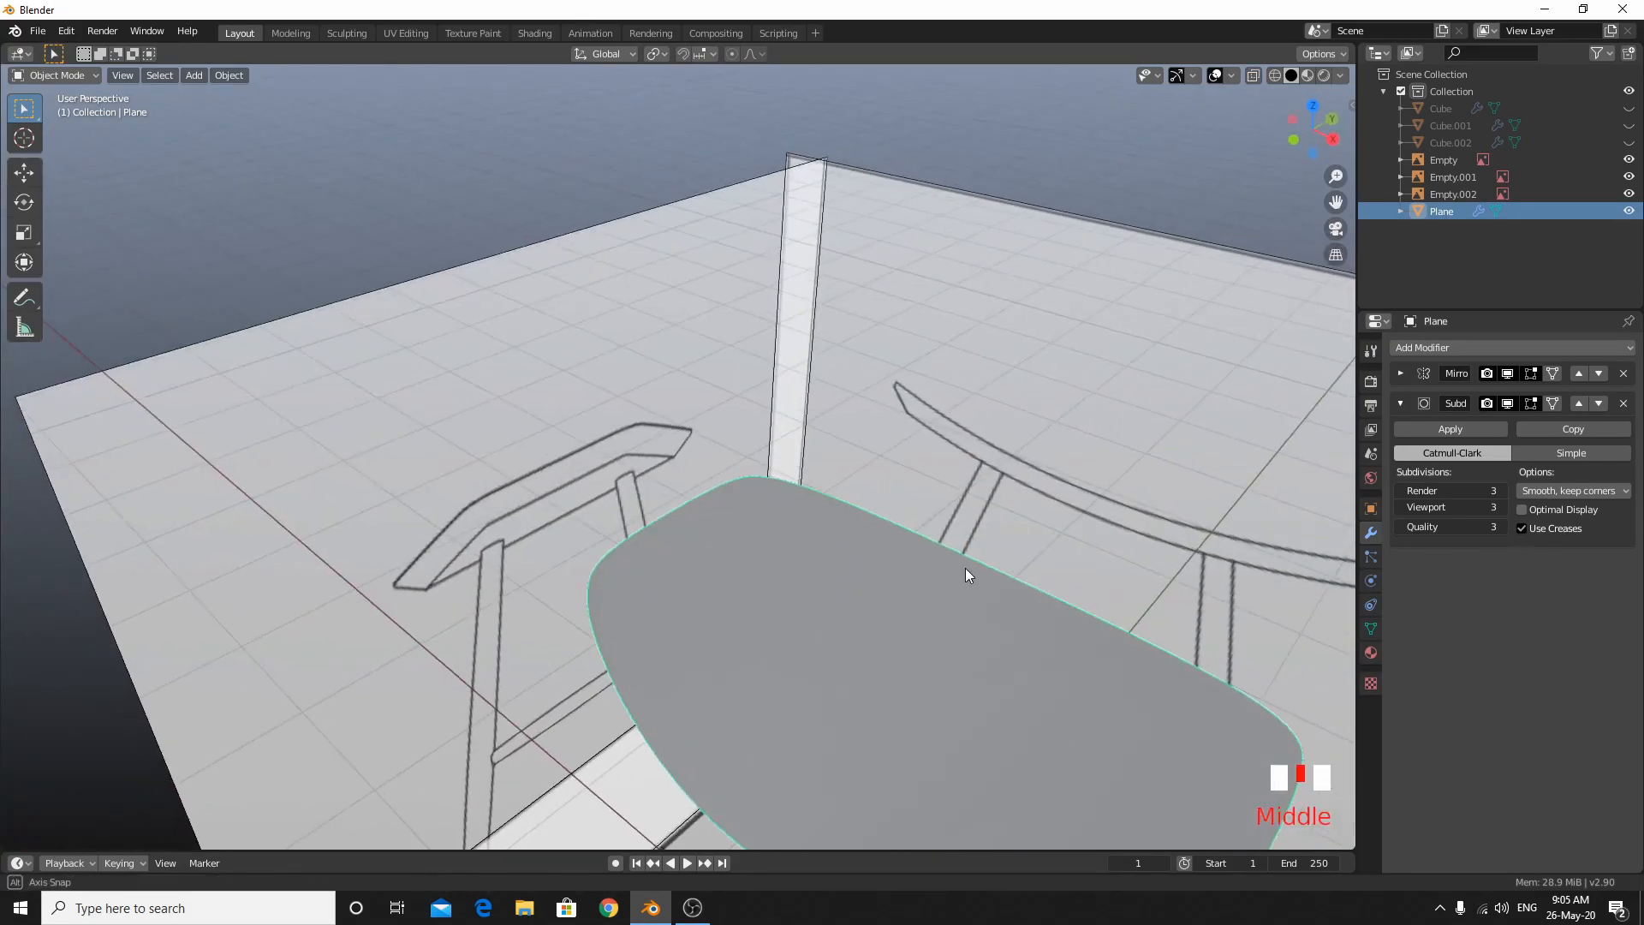
shift+middle_drag(1047, 610, 1031, 404)
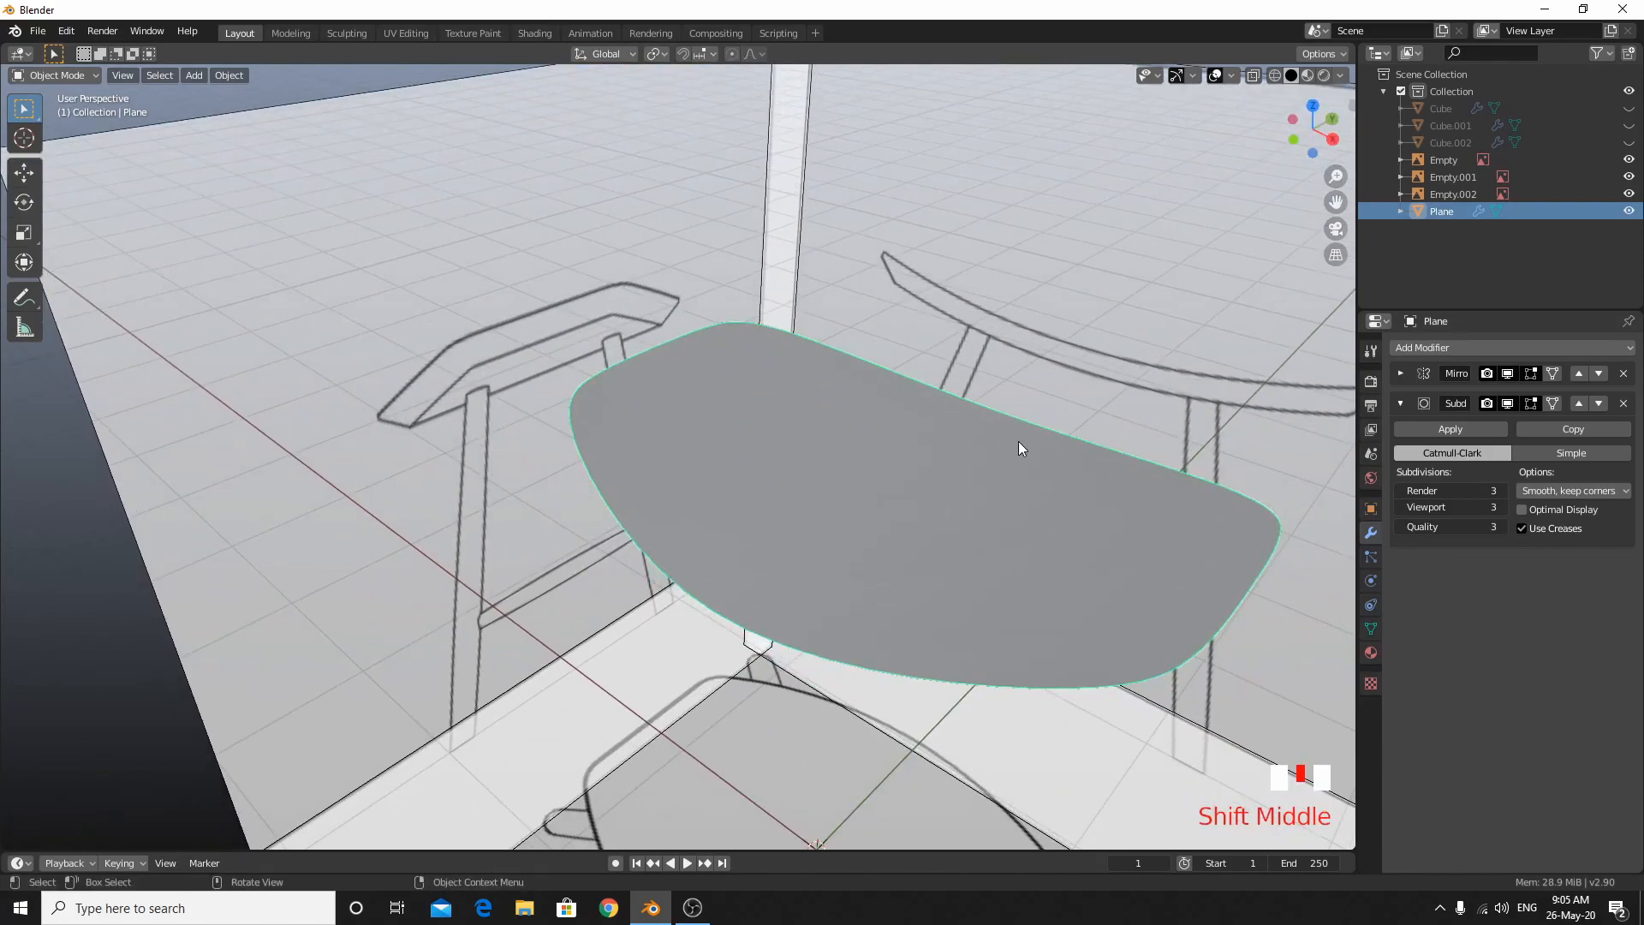
Open the seat mesh for editing in the right side view and compare its profile with the reference, with and without X-ray.
key(KP_3)
key(Tab)
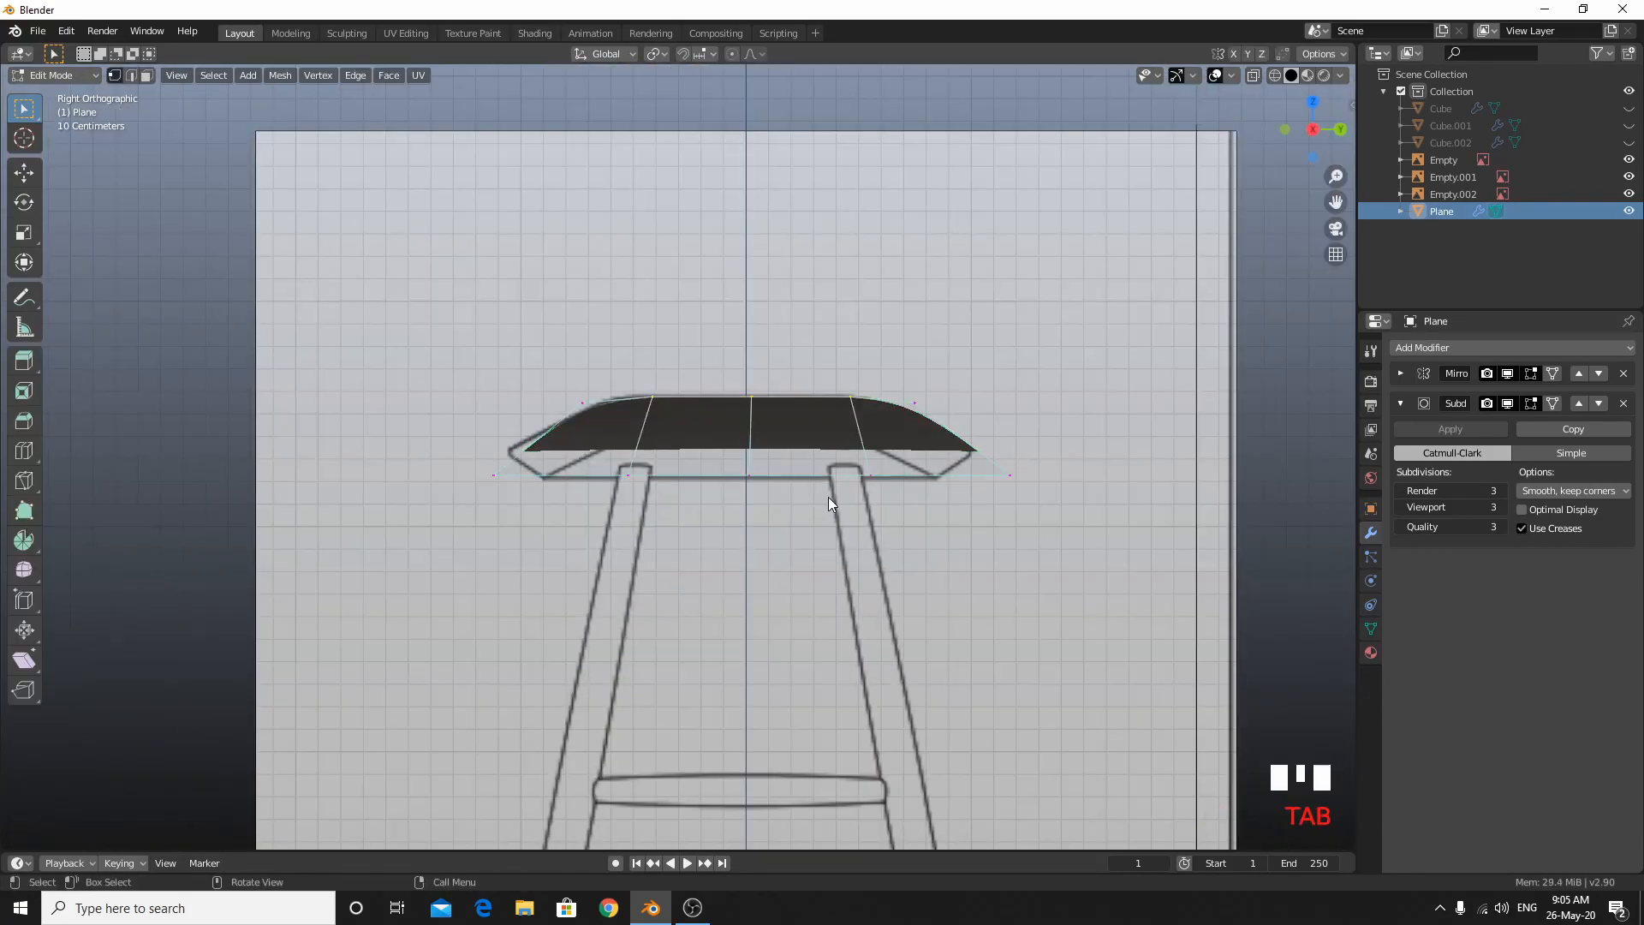
key(alt+z)
scroll(879, 501, up, 1)
scroll(878, 501, up, 4)
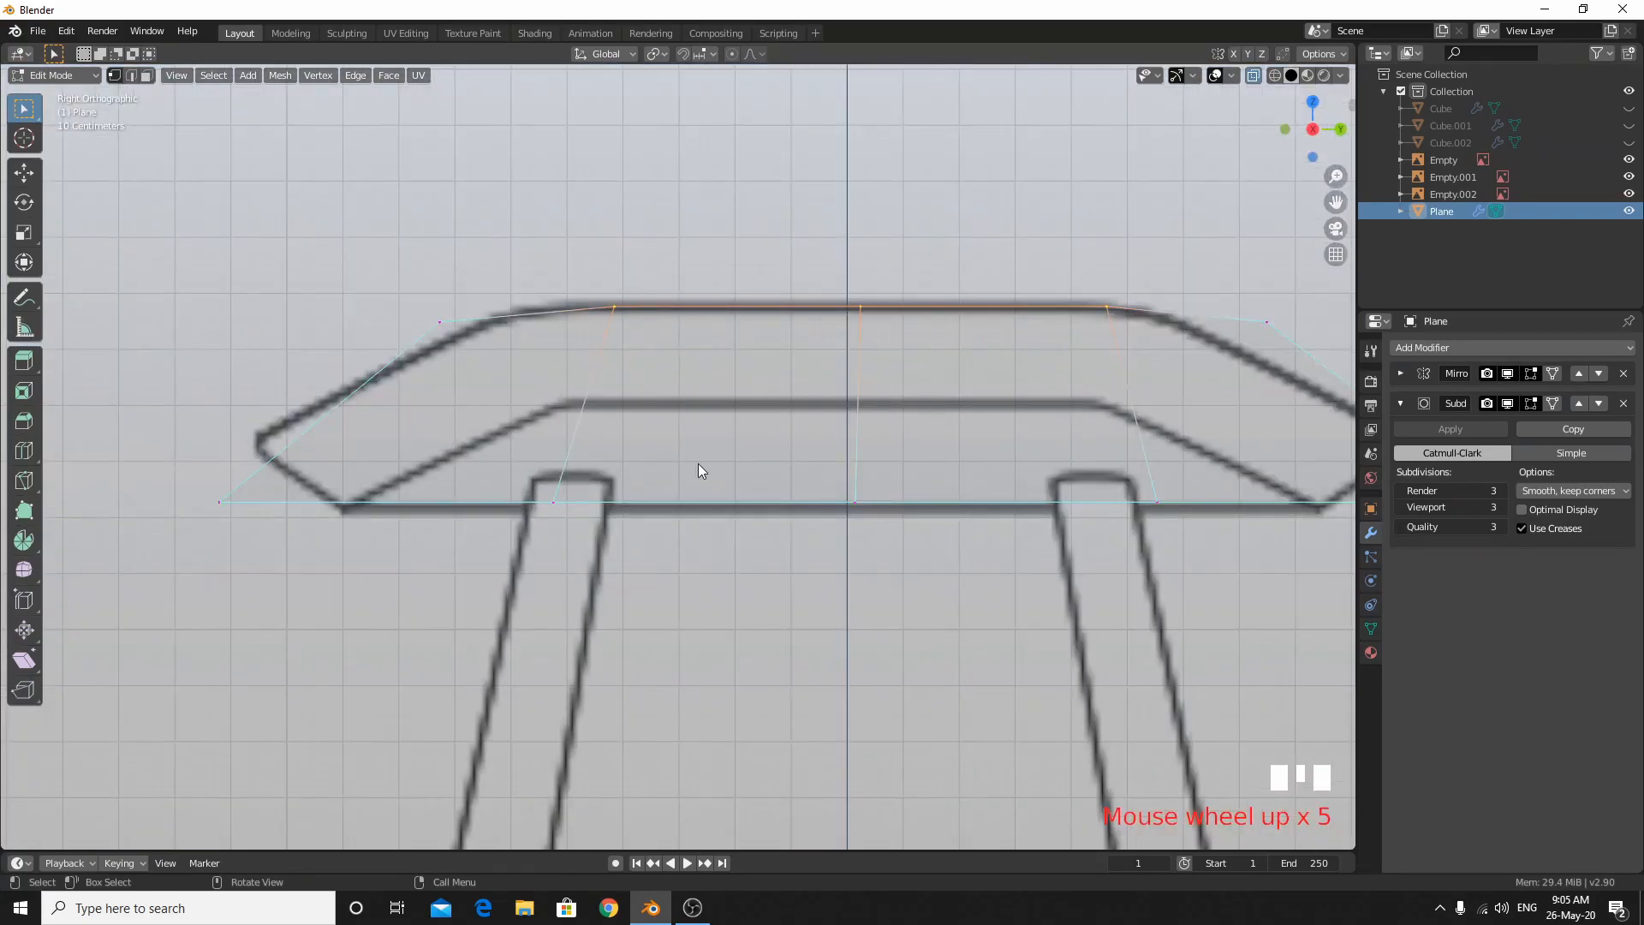
key(alt+z)
scroll(1101, 462, down, 3)
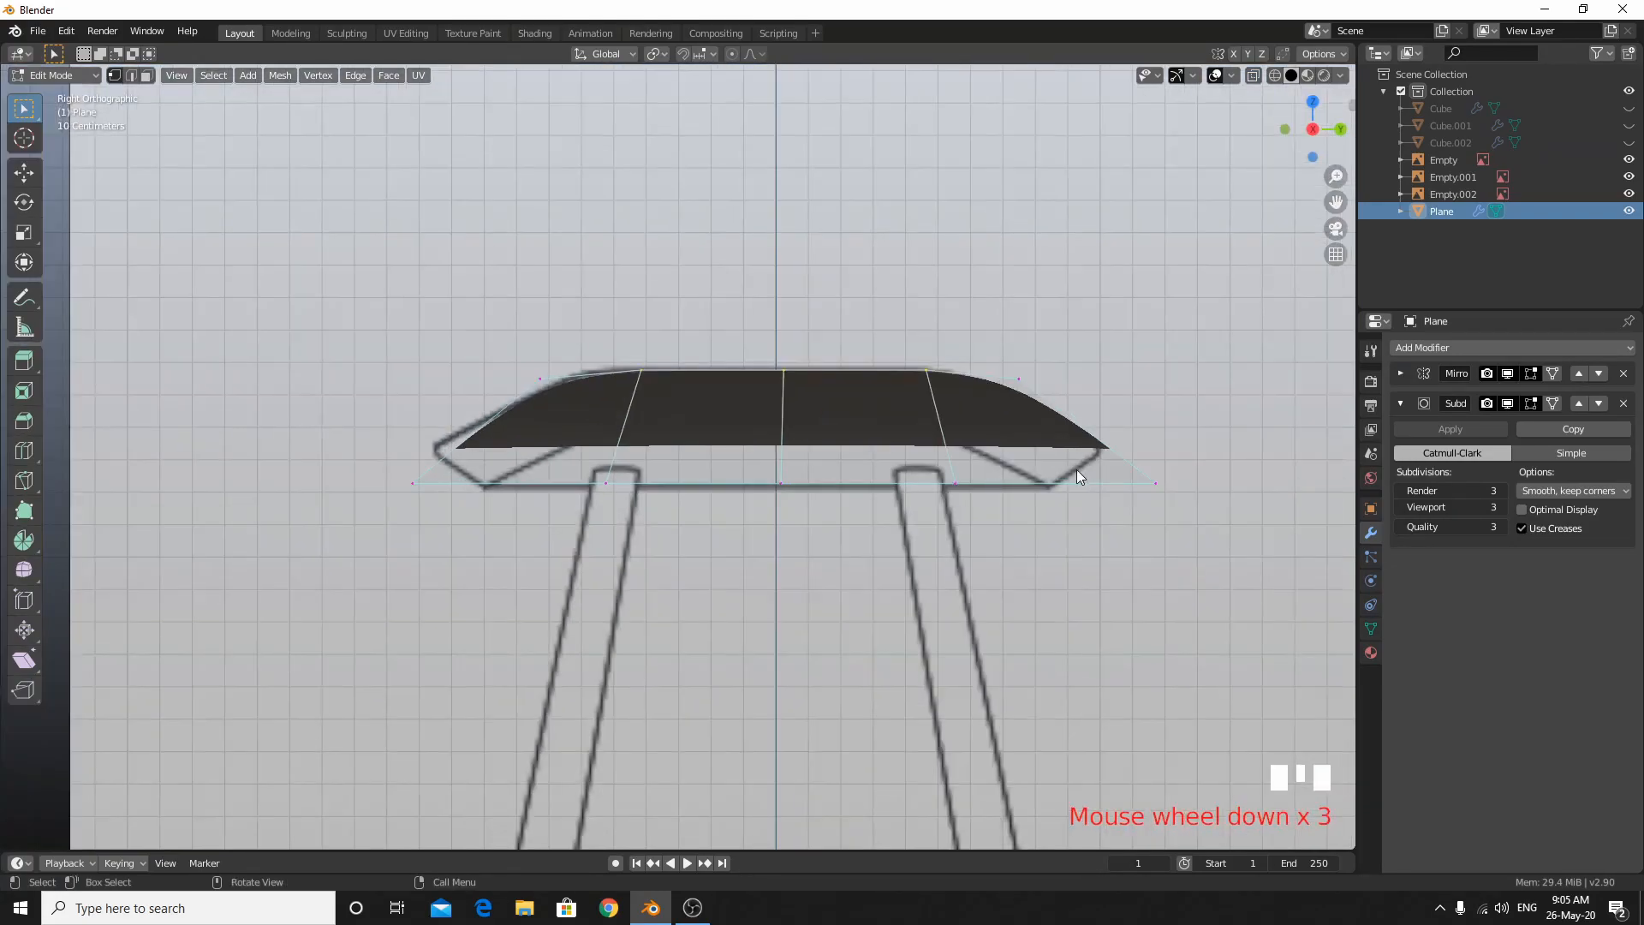
Move the three lower middle vertices up about 0.10 m along Z to match the straight part of the side-view underside line.
click(856, 543)
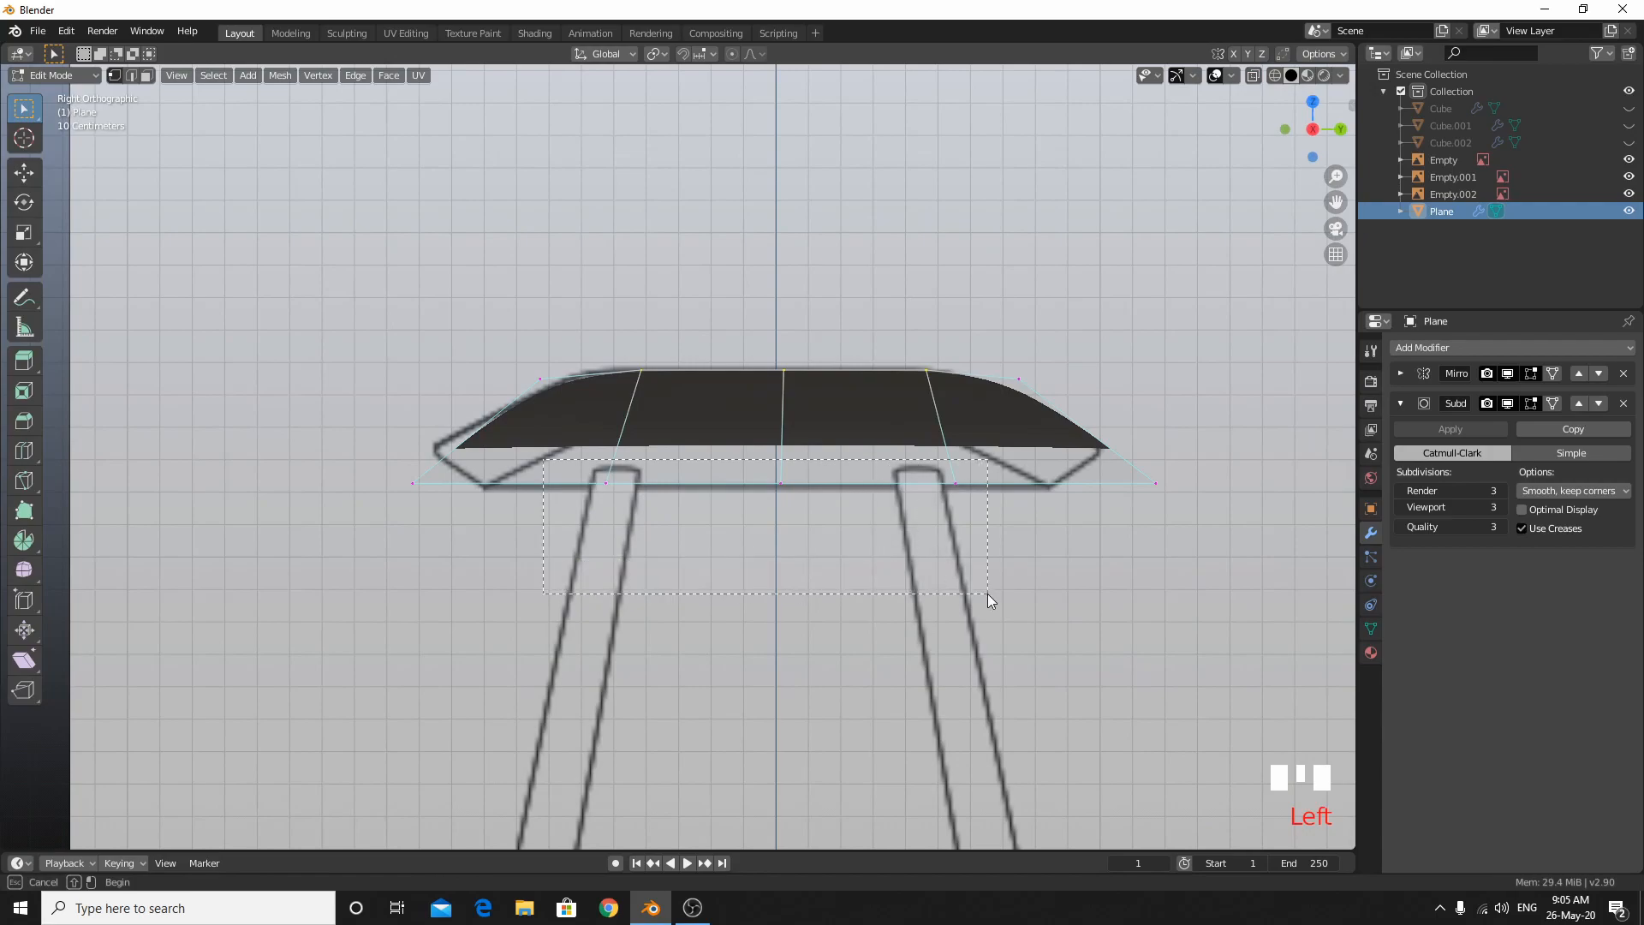
scroll(988, 593, up, 5)
shift+middle_drag(1001, 574, 528, 556)
key(alt+z)
key(alt+z)
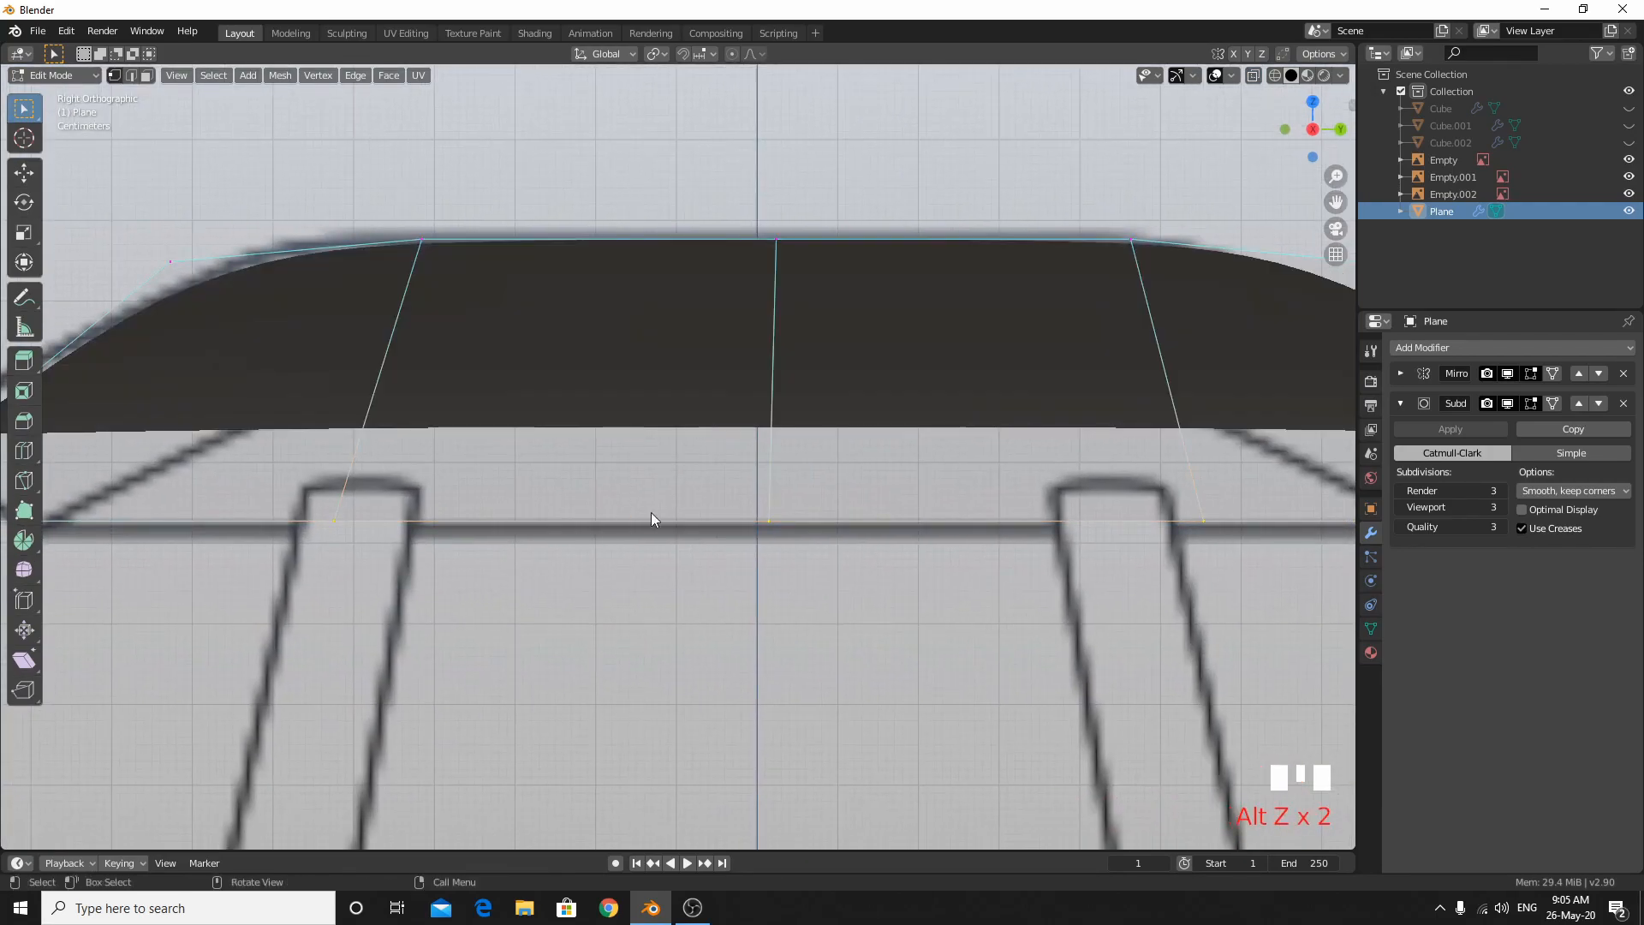
key(g)
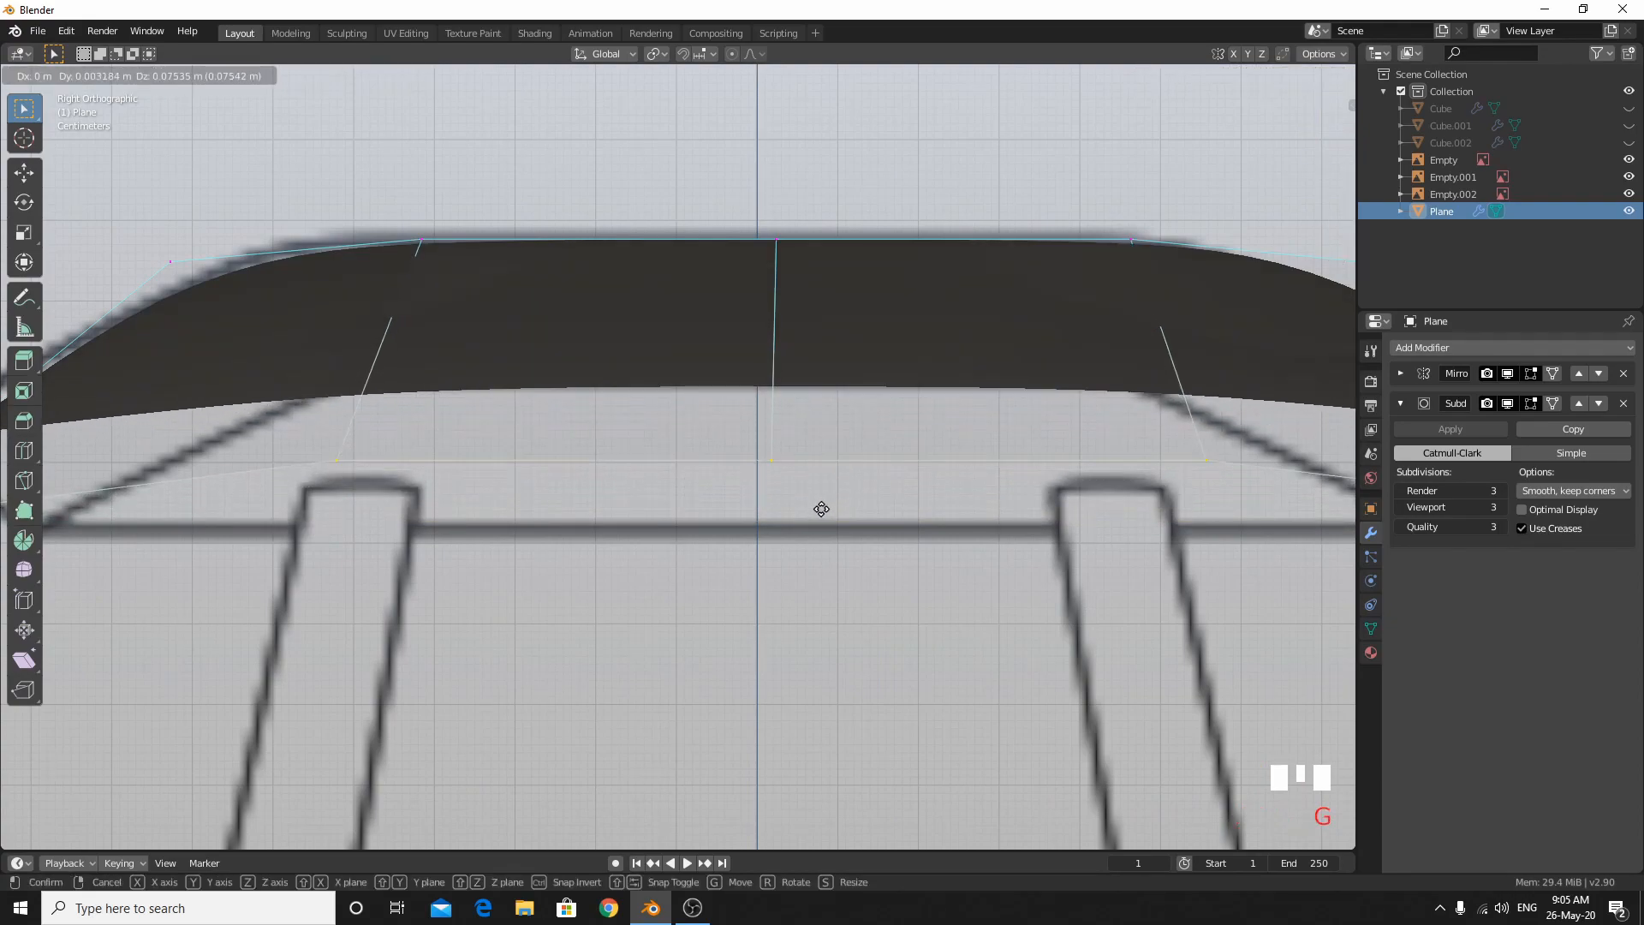
click(875, 456)
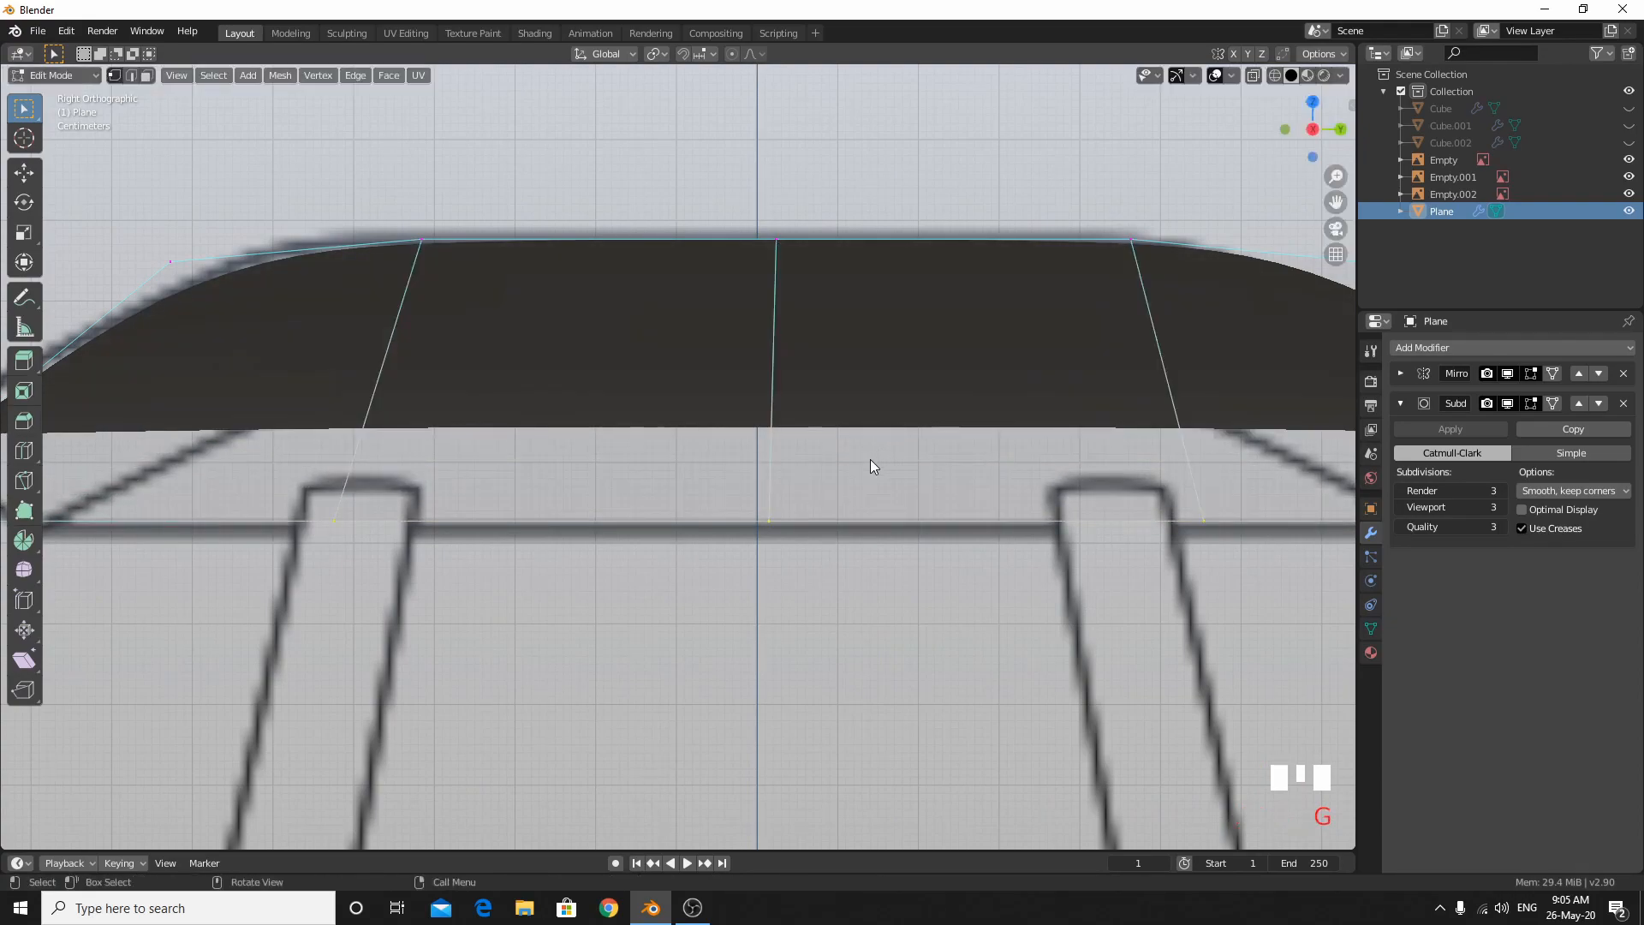
key(g)
key(z)
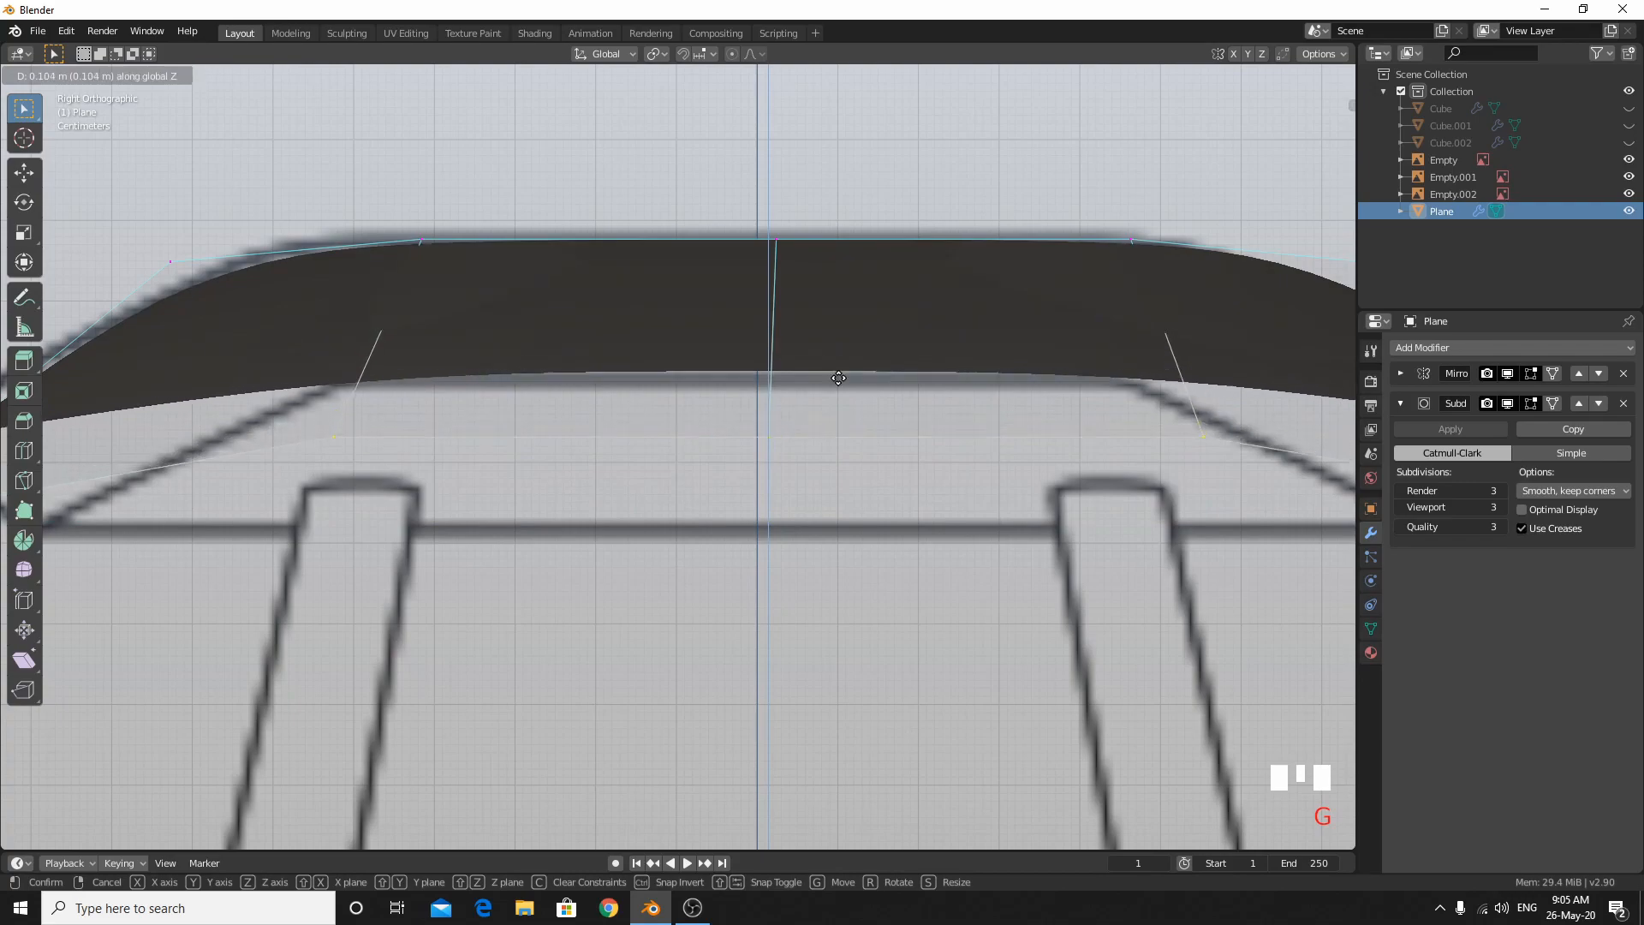
click(838, 378)
Move the lower corner vertex on the -Y side about -0.09 m in Y and -0.01 m in Z to reach the outline's tip.
shift+middle_drag(551, 533, 757, 474)
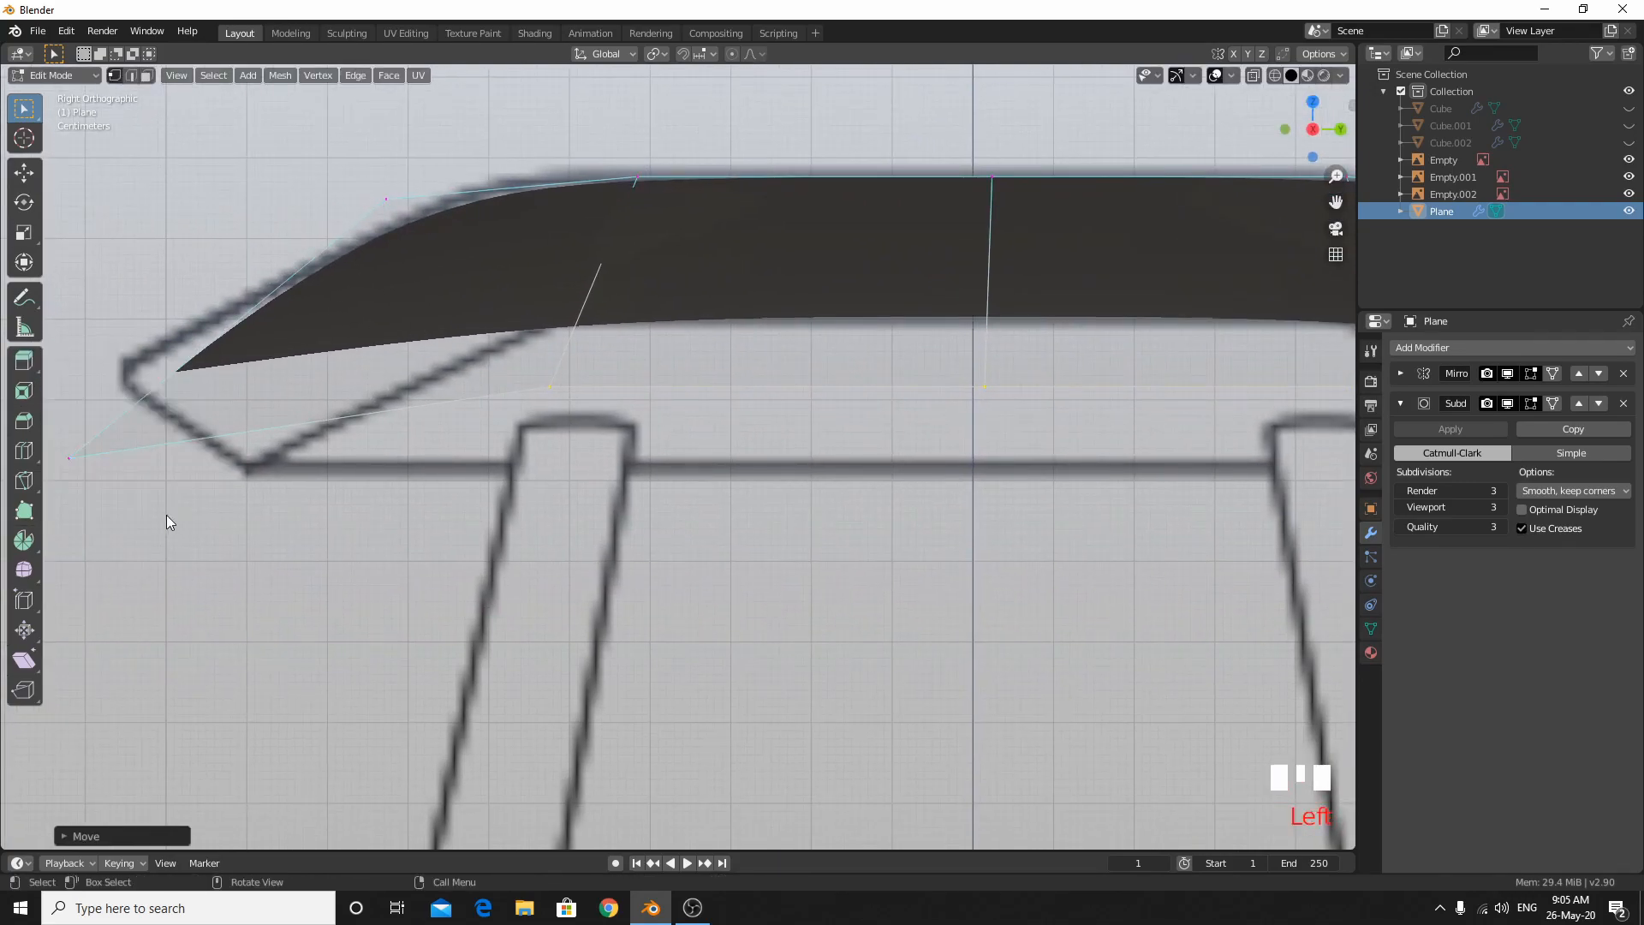
scroll(202, 541, down, 3)
click(512, 550)
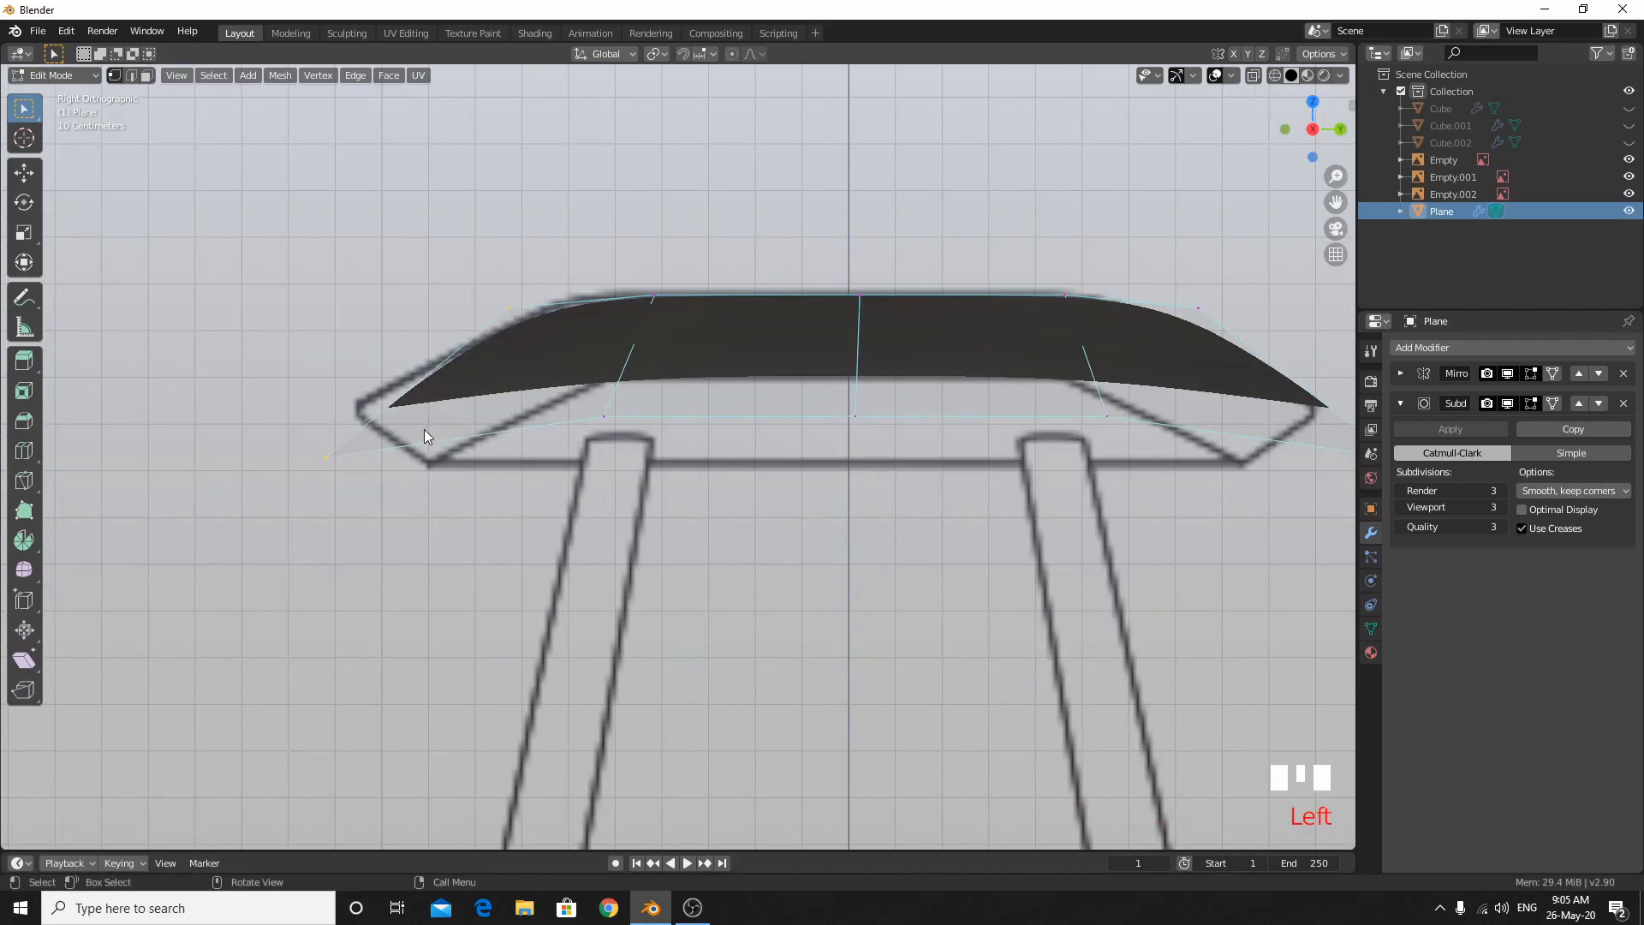
key(alt+z)
click(326, 457)
key(alt+z)
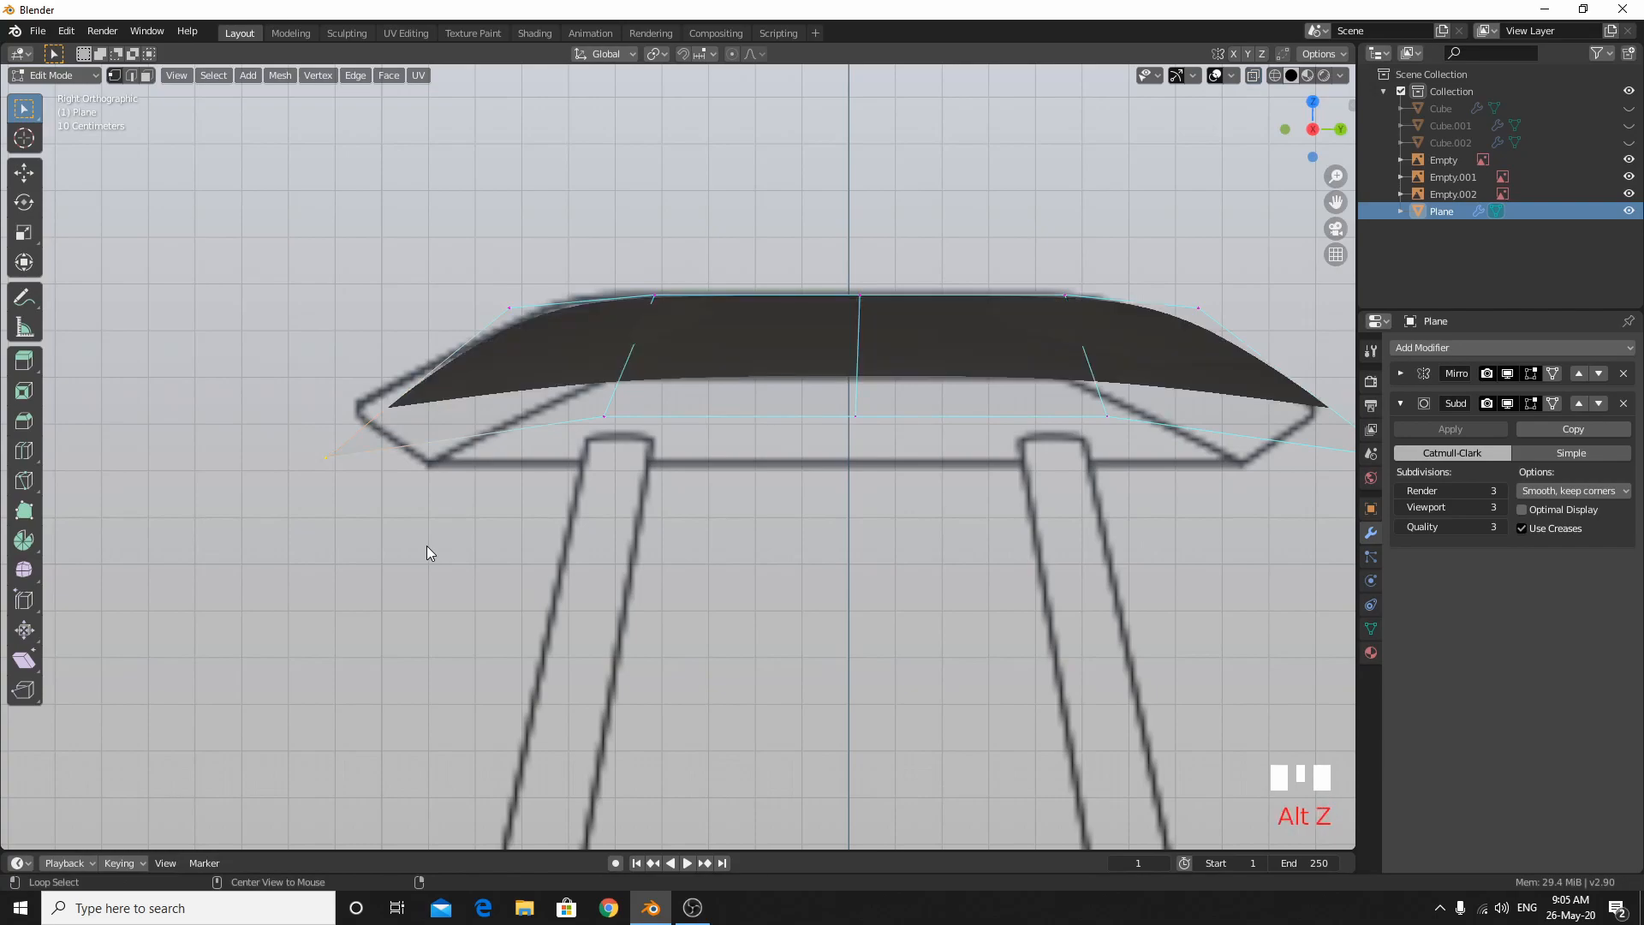
key(g)
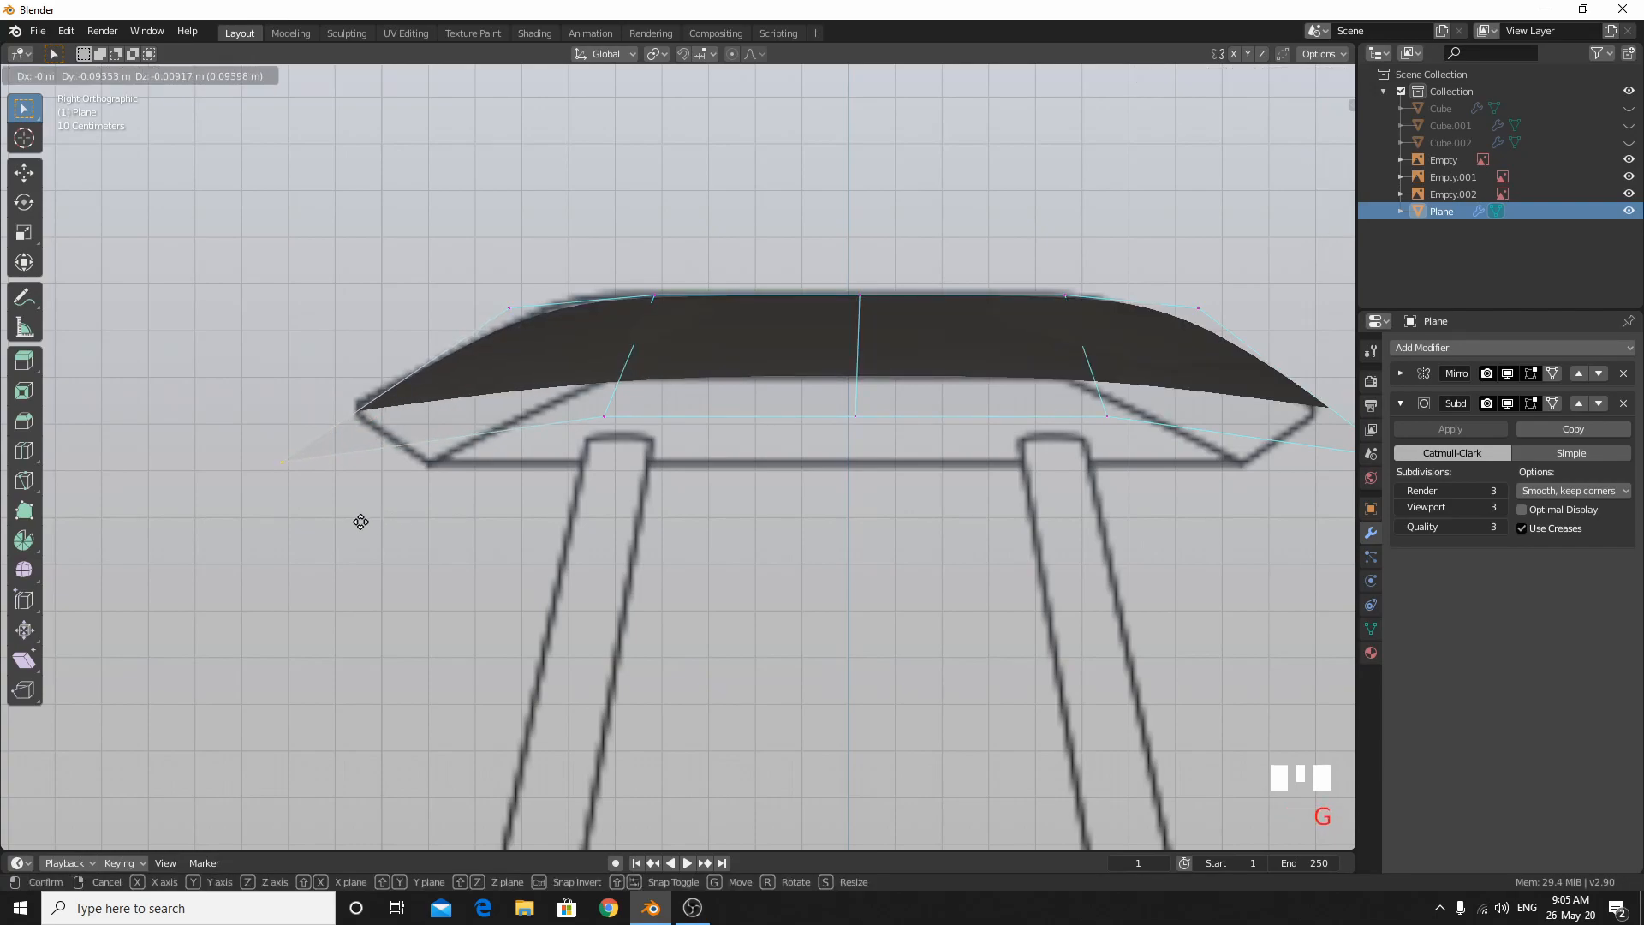
click(360, 520)
Move the lower corner vertex on the +Y side about -0.05 m in Y and -0.015 m in Z to reach the outline's tip.
shift+middle_drag(1219, 494, 976, 516)
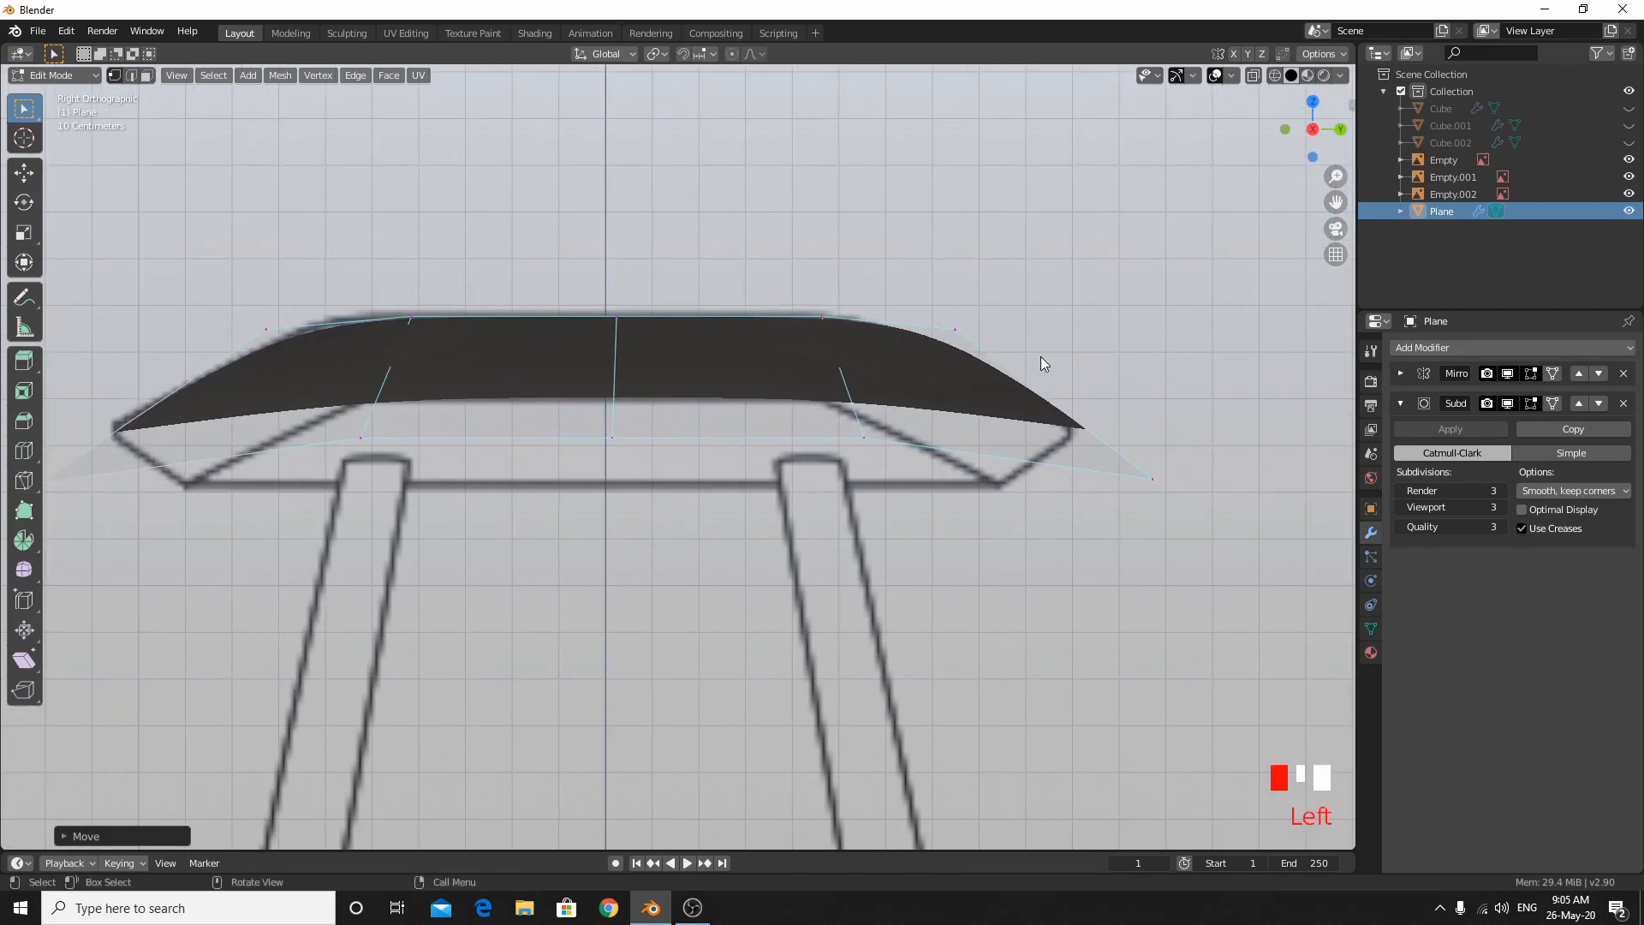
drag(1037, 352, 1240, 635)
key(g)
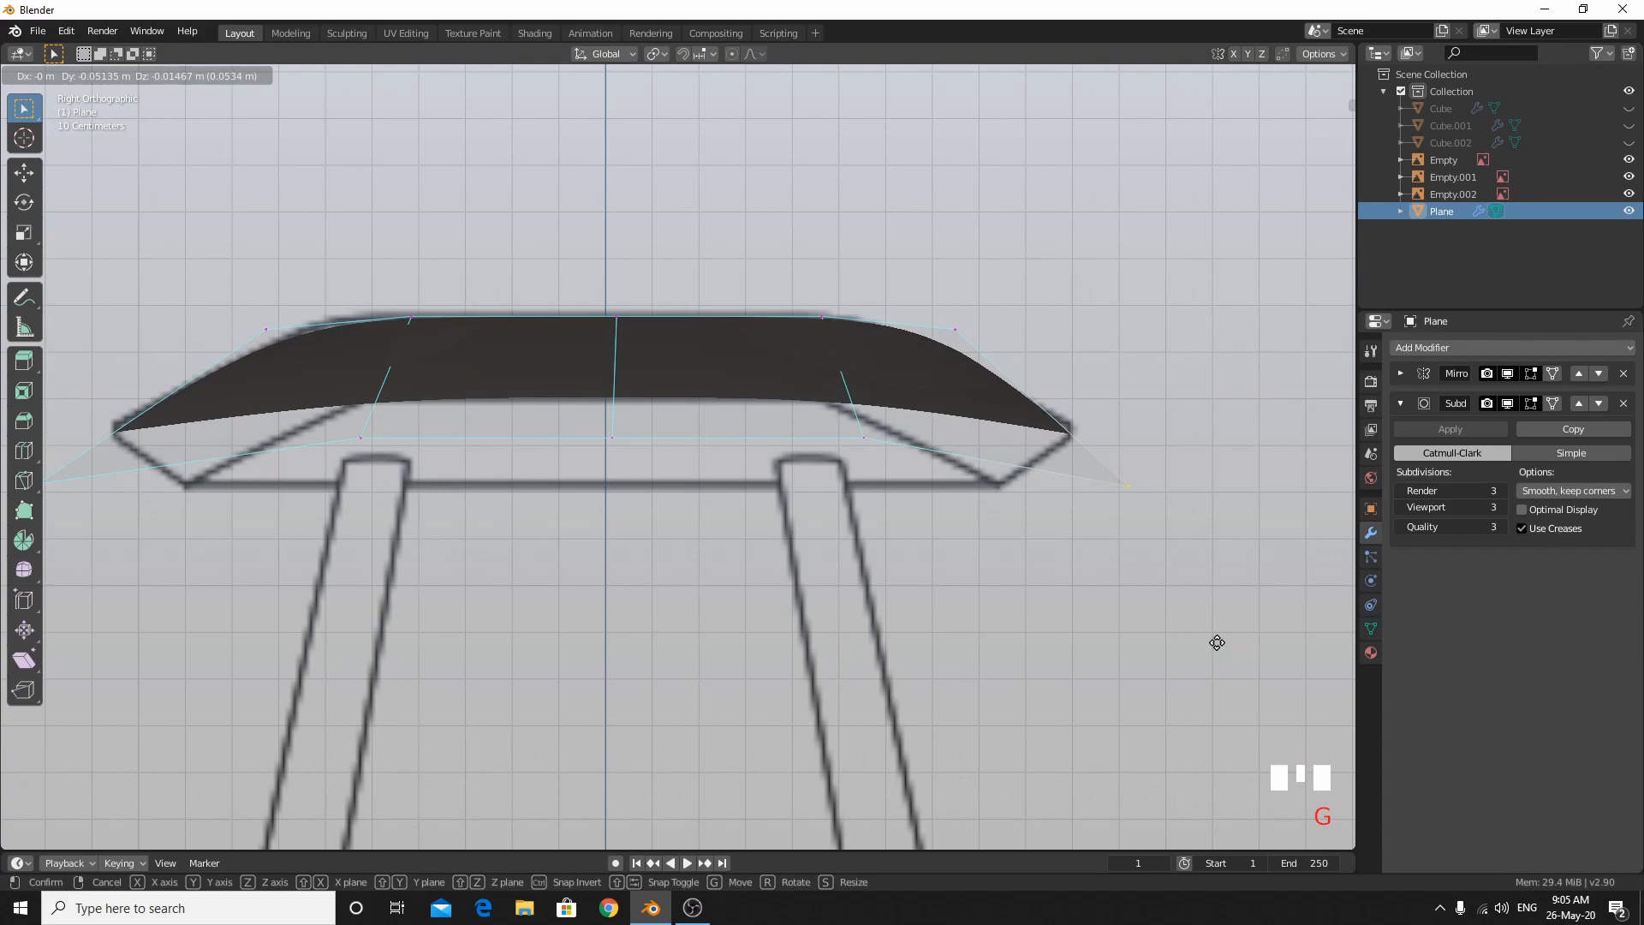
click(1215, 642)
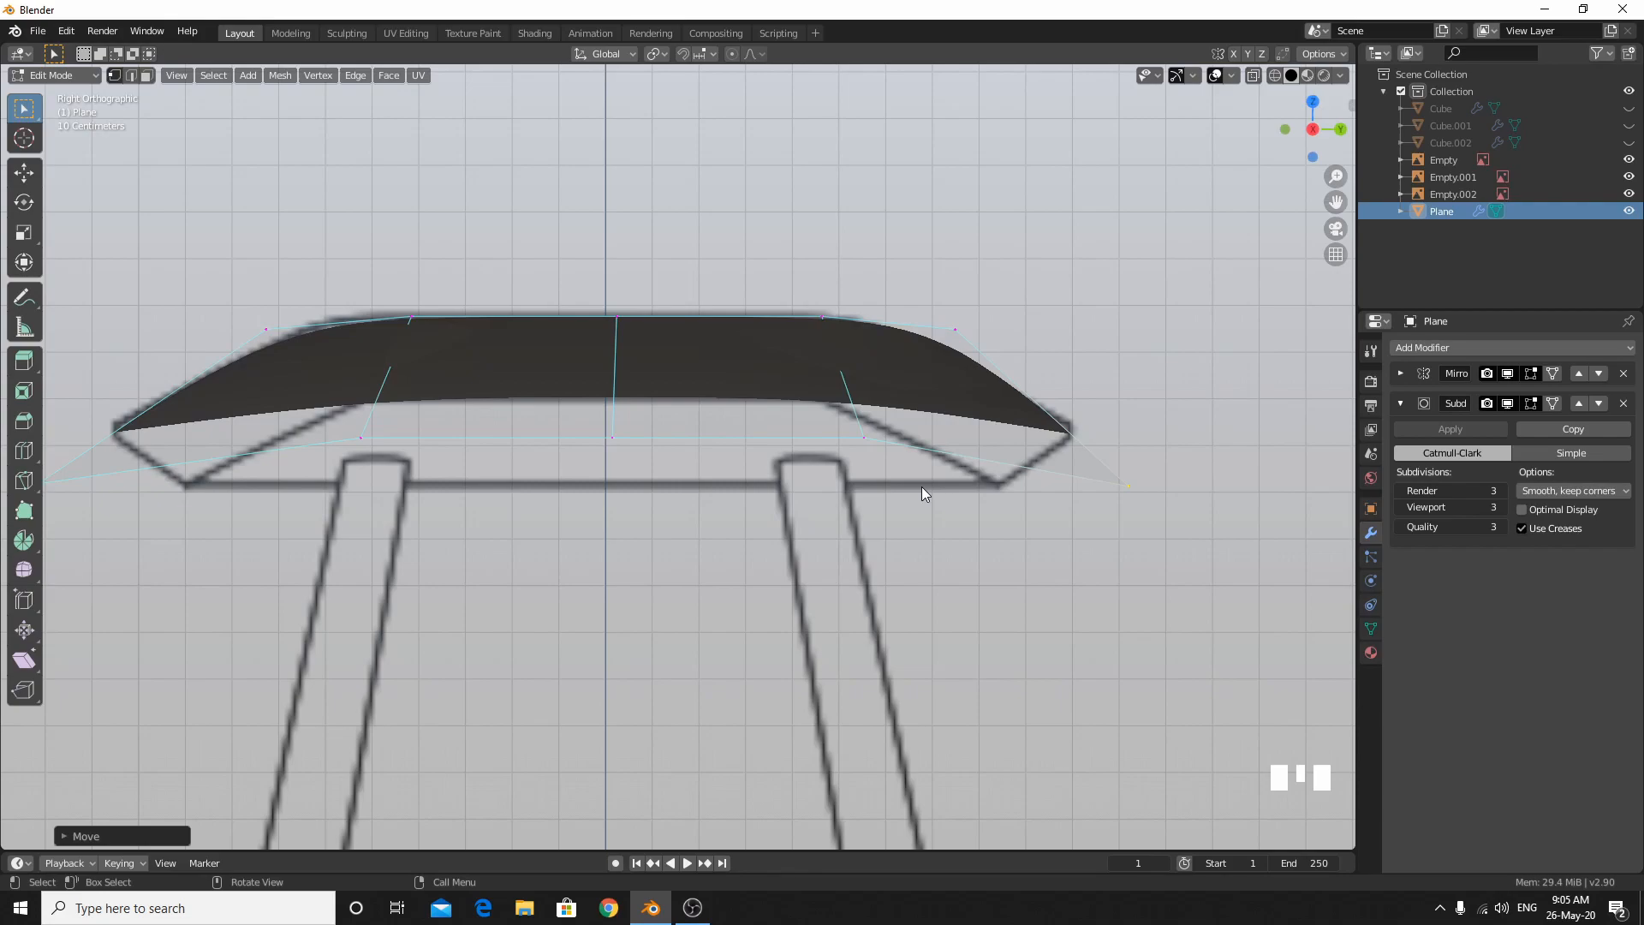
middle_drag(535, 352, 671, 440)
scroll(706, 434, down, 2)
scroll(706, 434, down, 2)
middle_drag(1127, 461, 830, 567)
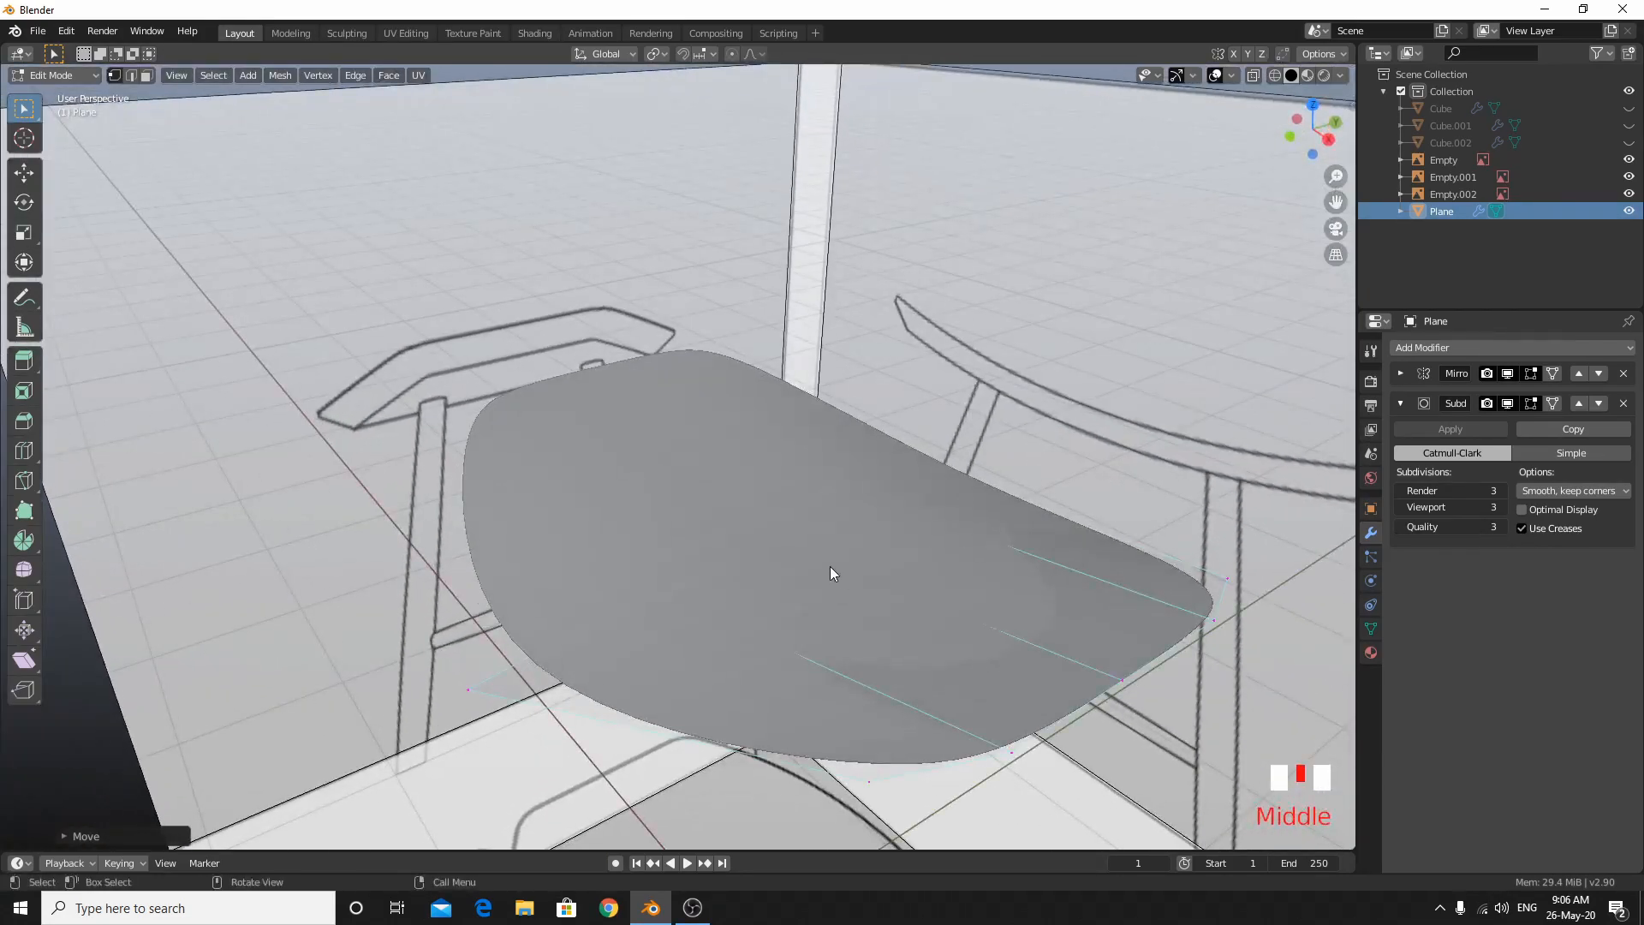
click(466, 688)
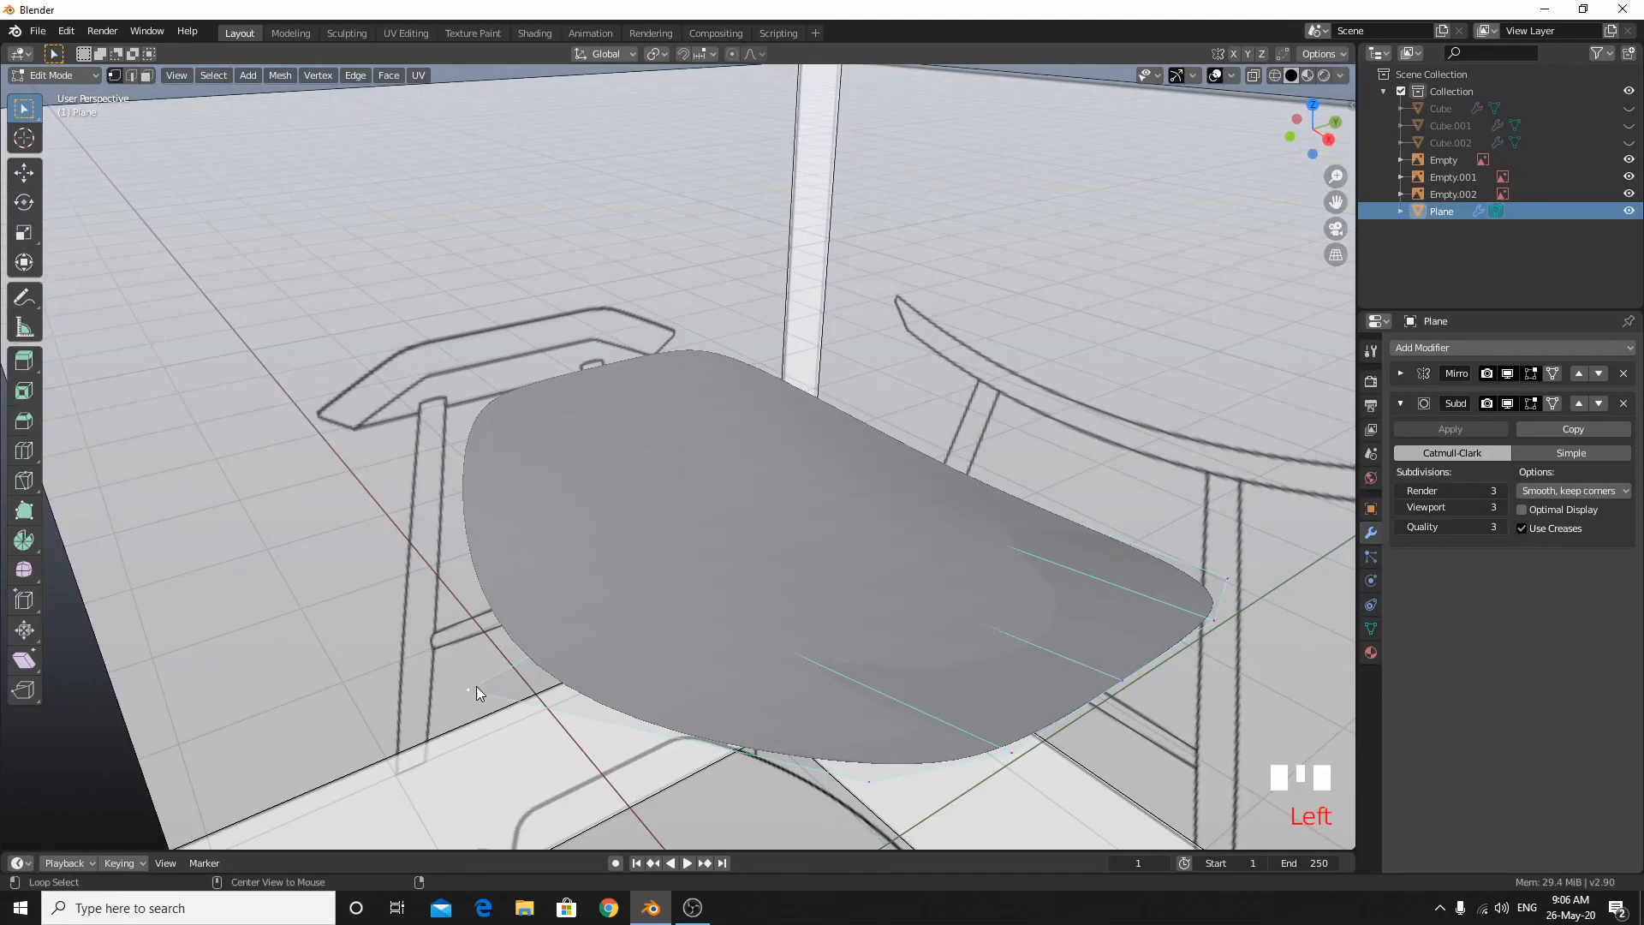
alt+click(490, 696)
alt+shift+click(619, 695)
middle_drag(1007, 737, 986, 604)
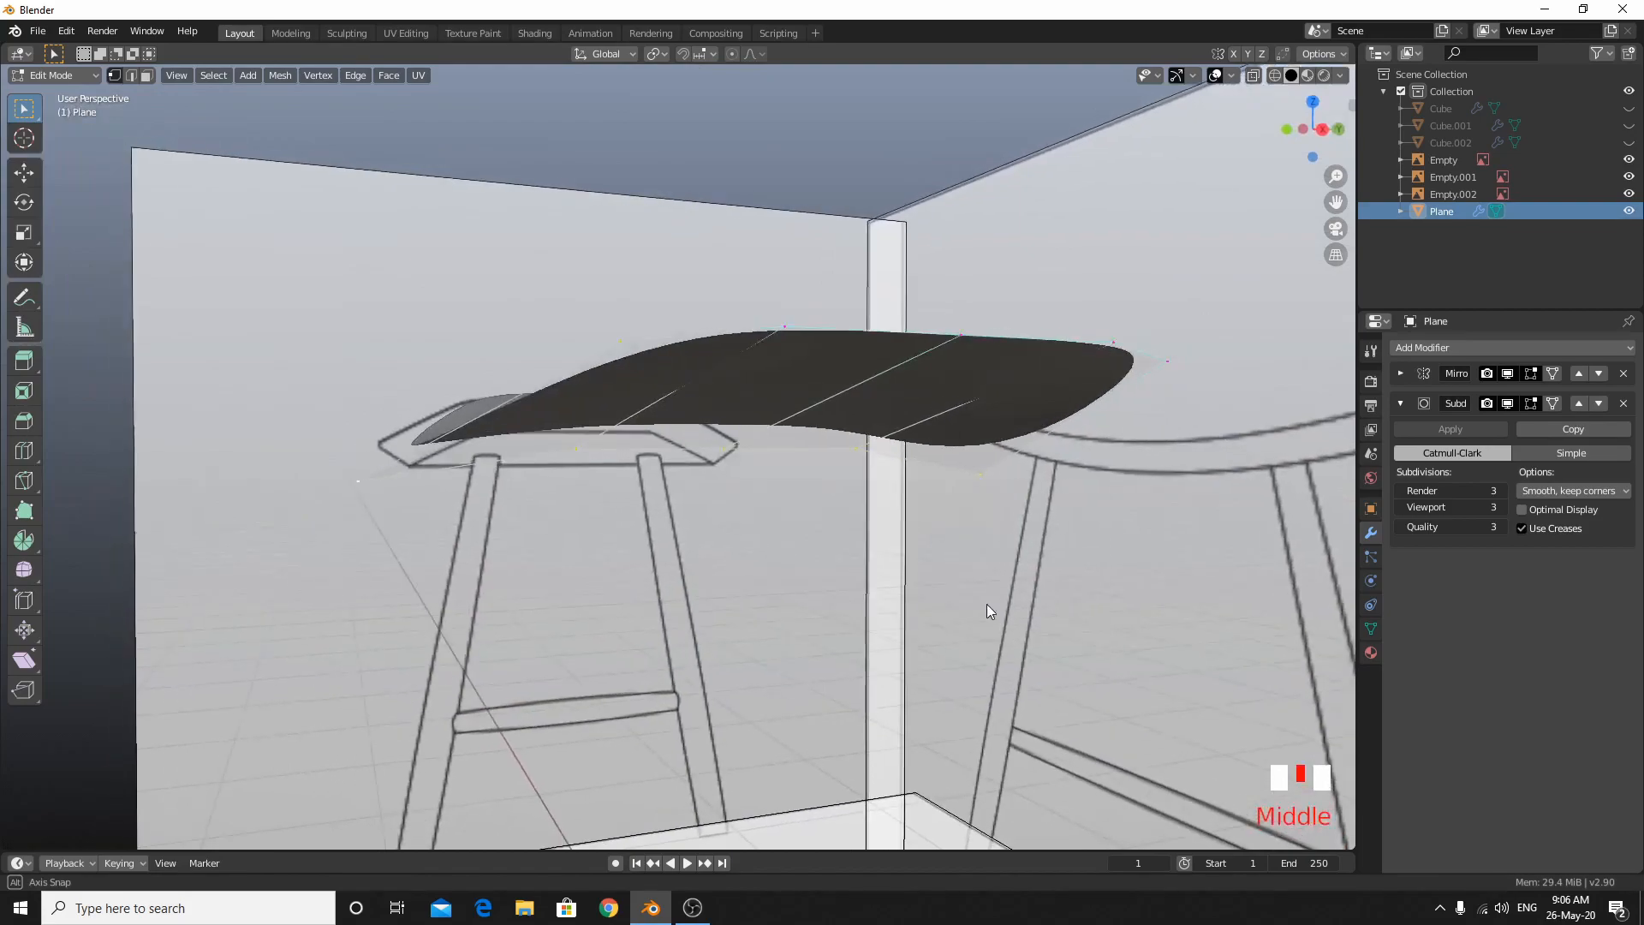
alt+shift+click(817, 330)
alt+shift+click(811, 340)
alt+shift+click(804, 327)
alt+shift+click(804, 327)
Select the edges around the seat's outer boundary in edge selection mode and mark them as sharp.
key(3)
middle_drag(794, 339, 674, 552)
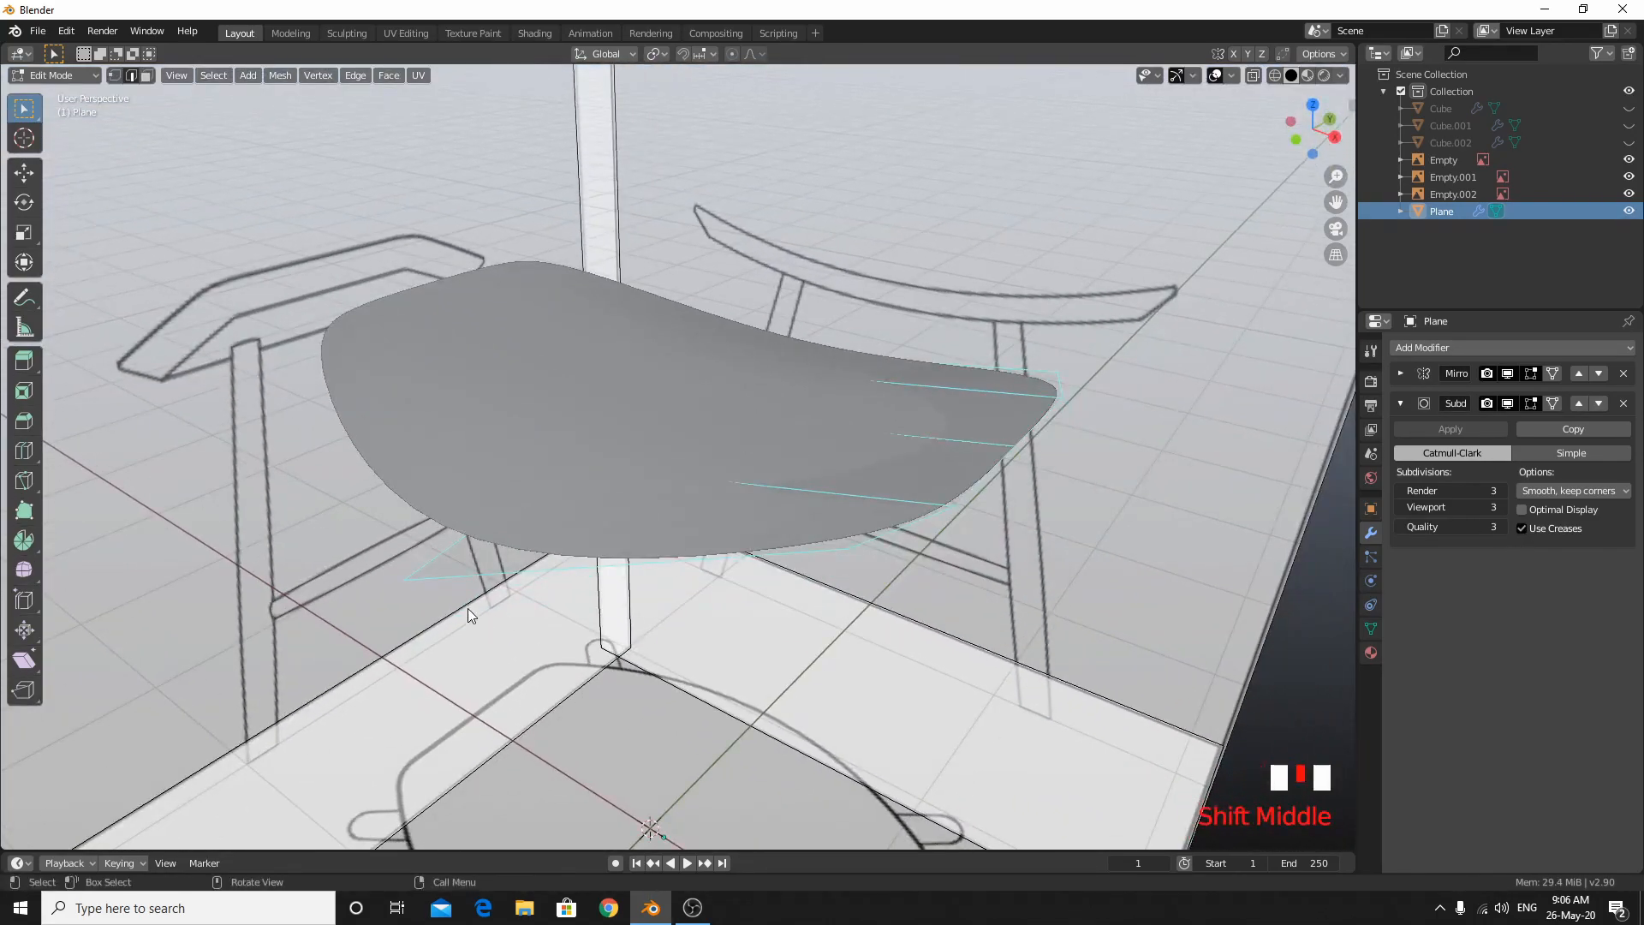
shift+click(479, 575)
shift+click(448, 546)
shift+click(883, 499)
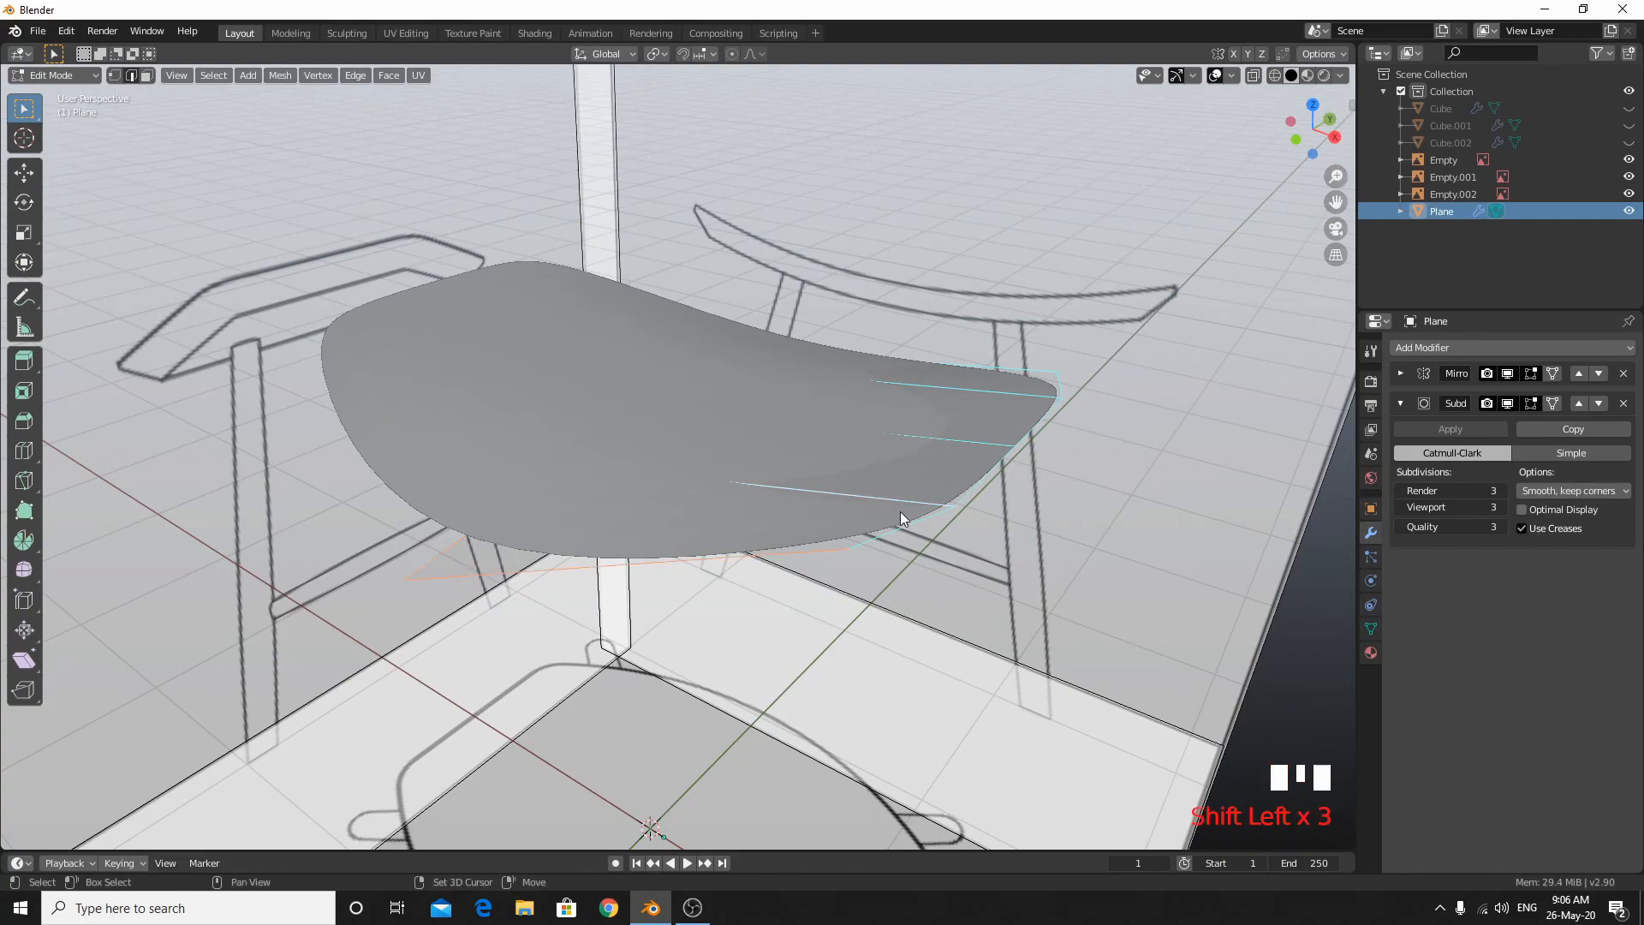
shift+click(947, 513)
shift+click(948, 504)
shift+click(1014, 474)
shift+click(1006, 455)
shift+click(1040, 423)
middle_drag(1097, 445, 963, 472)
shift+click(686, 579)
shift+click(785, 524)
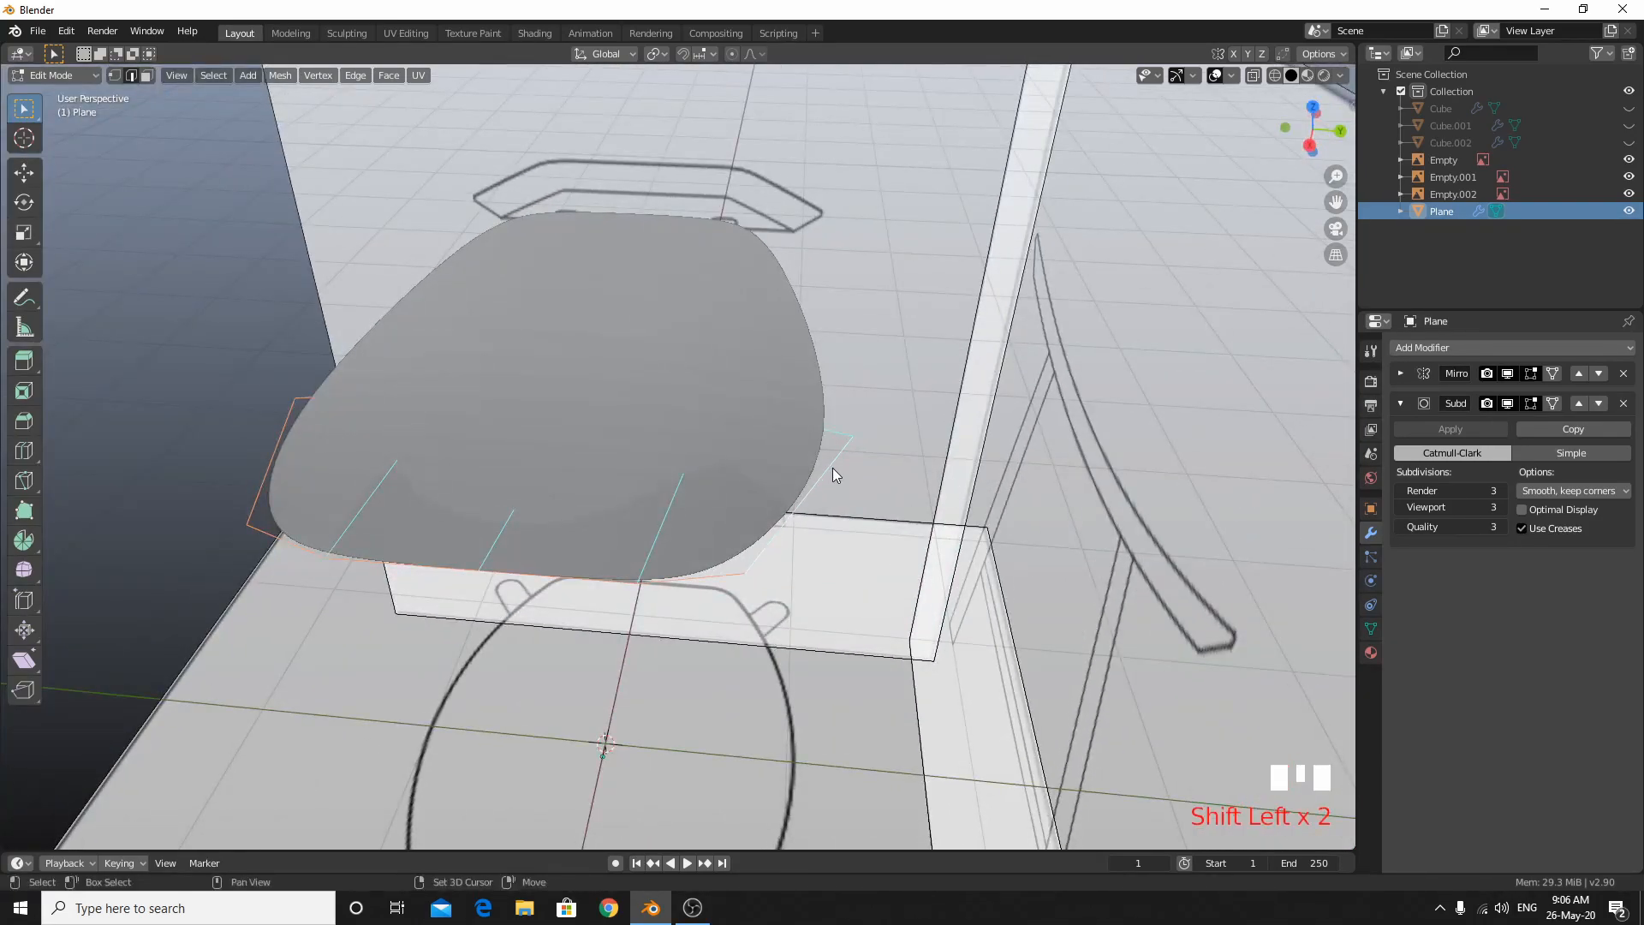
shift+click(829, 430)
middle_drag(543, 681, 618, 443)
shift+click(632, 335)
shift+click(604, 334)
middle_drag(628, 388, 693, 542)
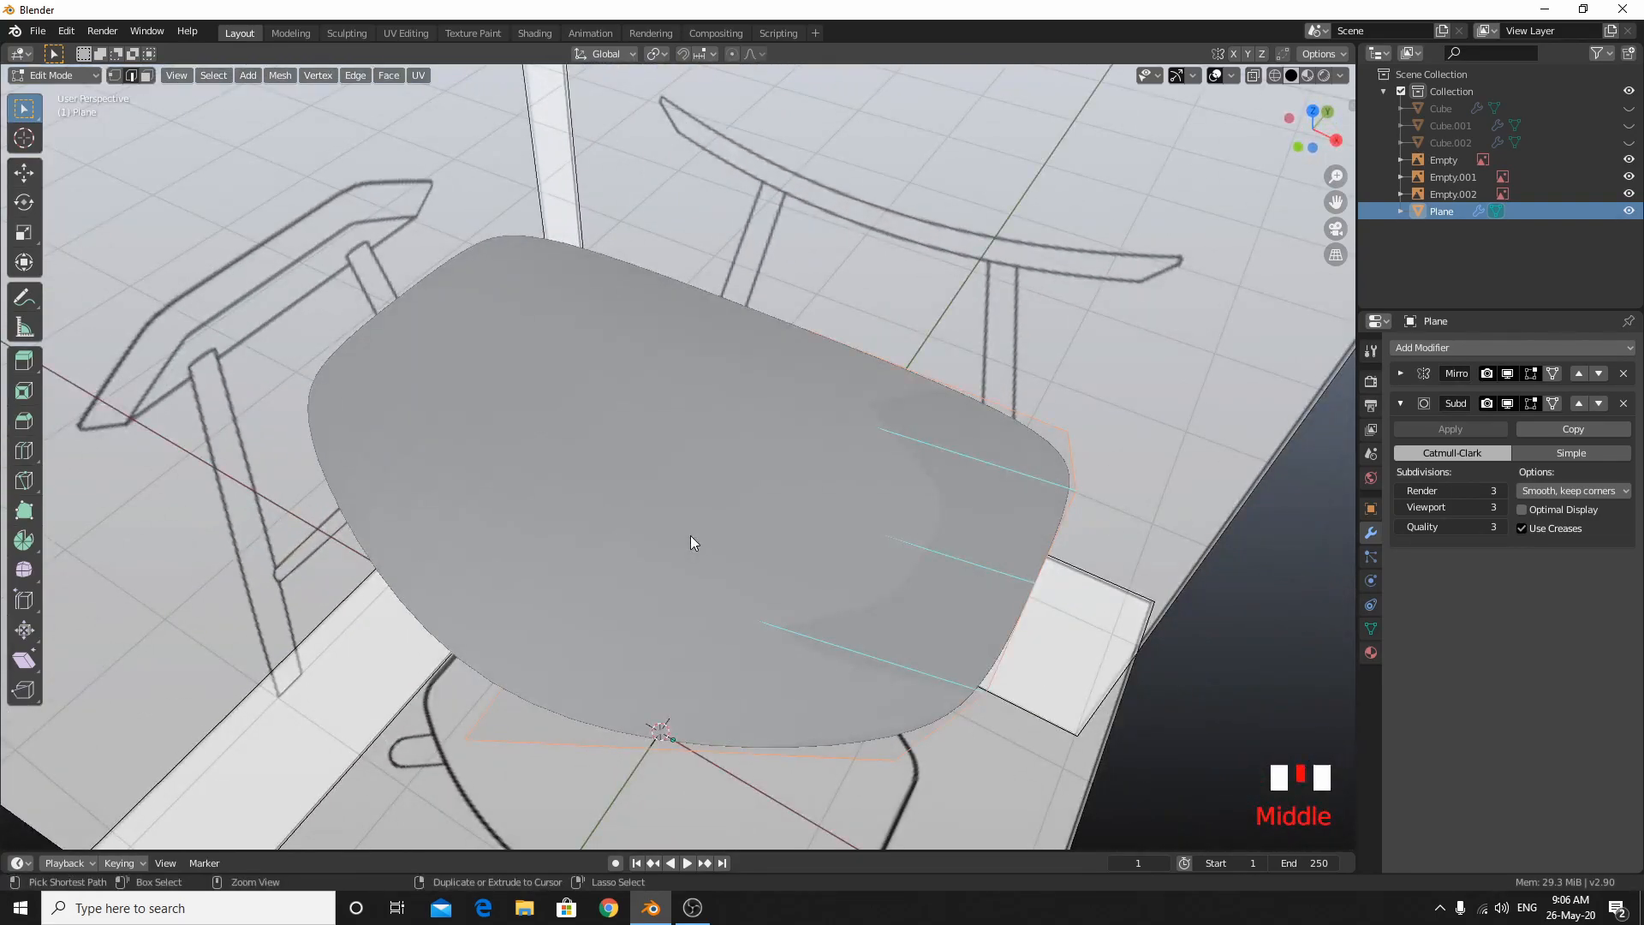
key(ctrl+e)
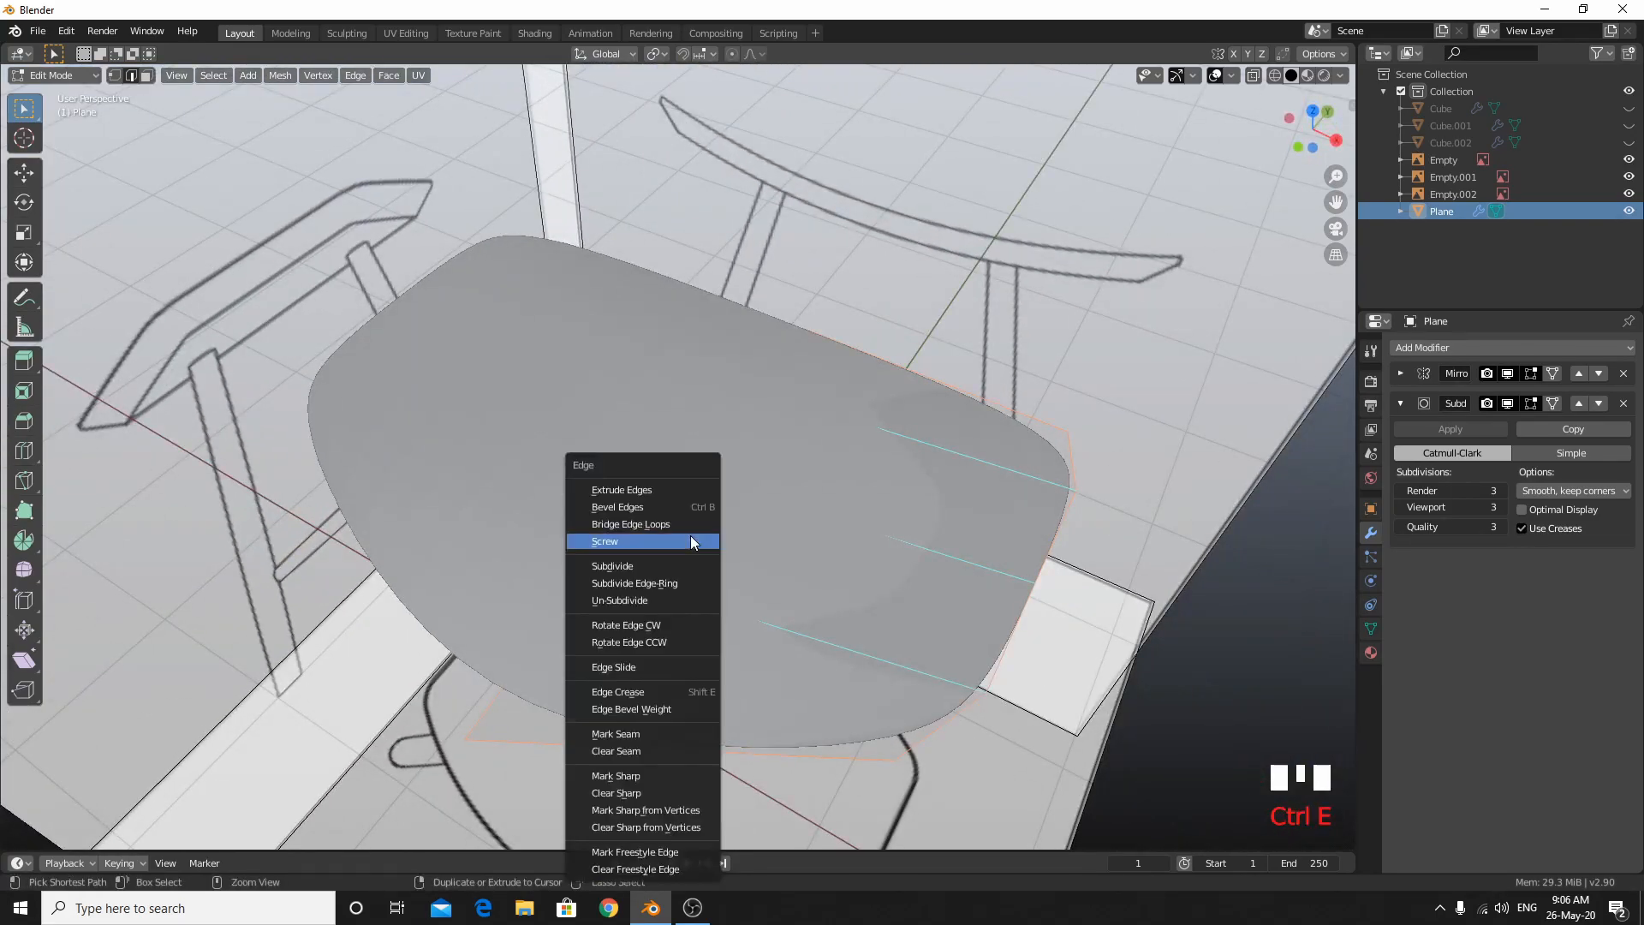
click(647, 775)
Add a Solidify modifier to the seat and set its thickness to 0.18 m.
scroll(786, 568, down, 2)
middle_drag(799, 551, 873, 480)
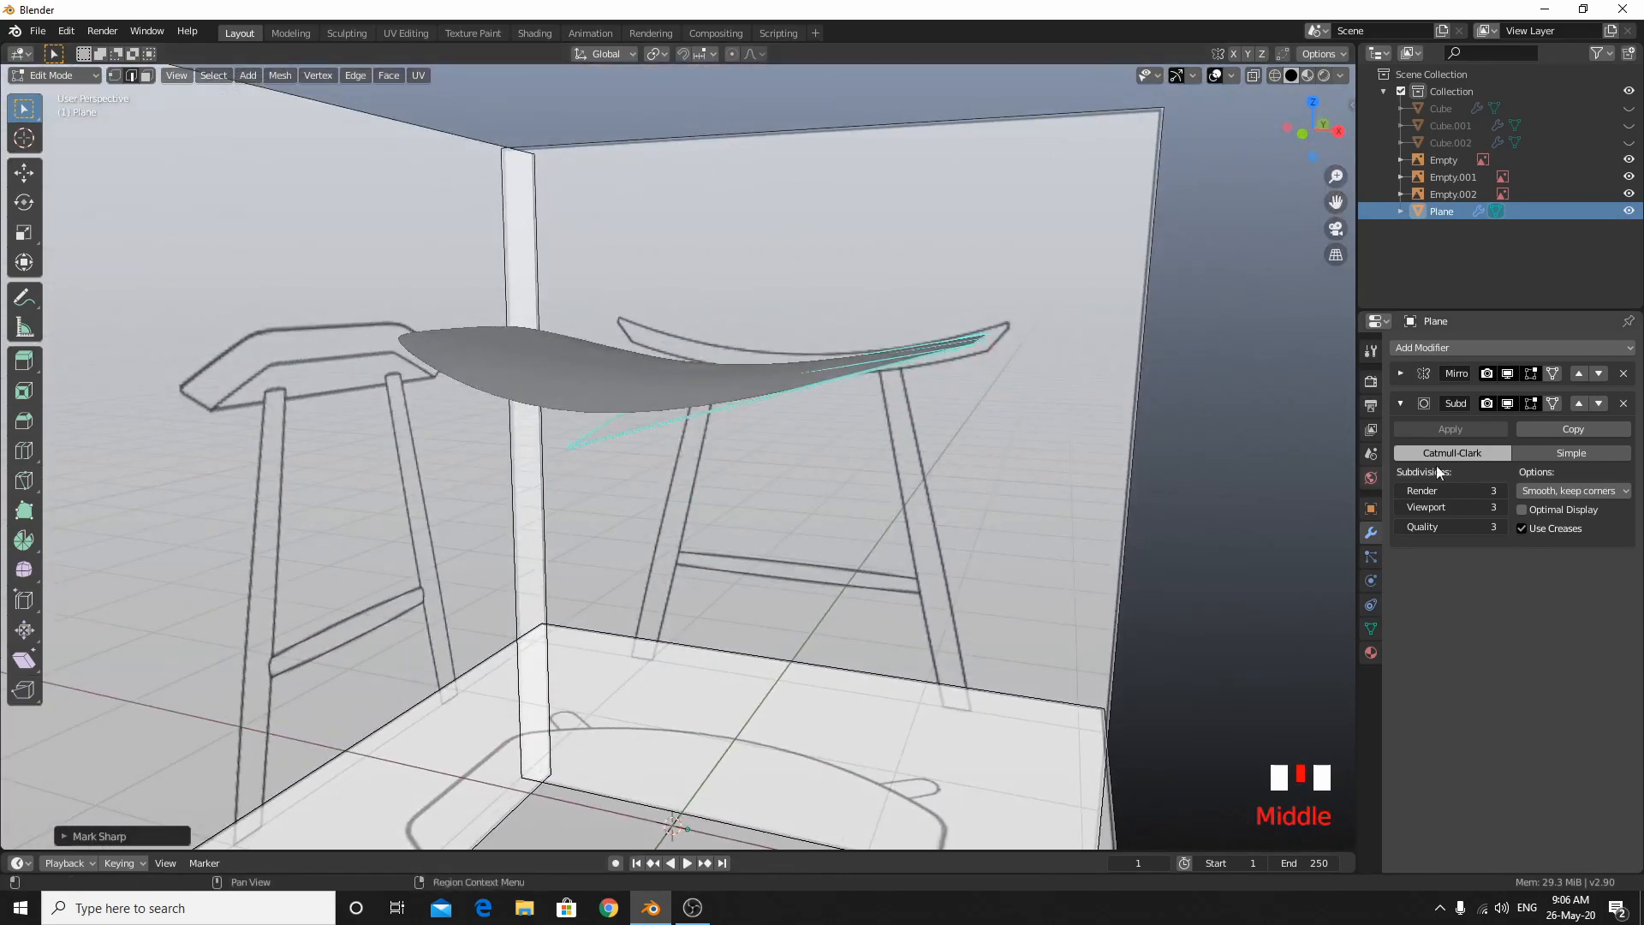
click(1469, 347)
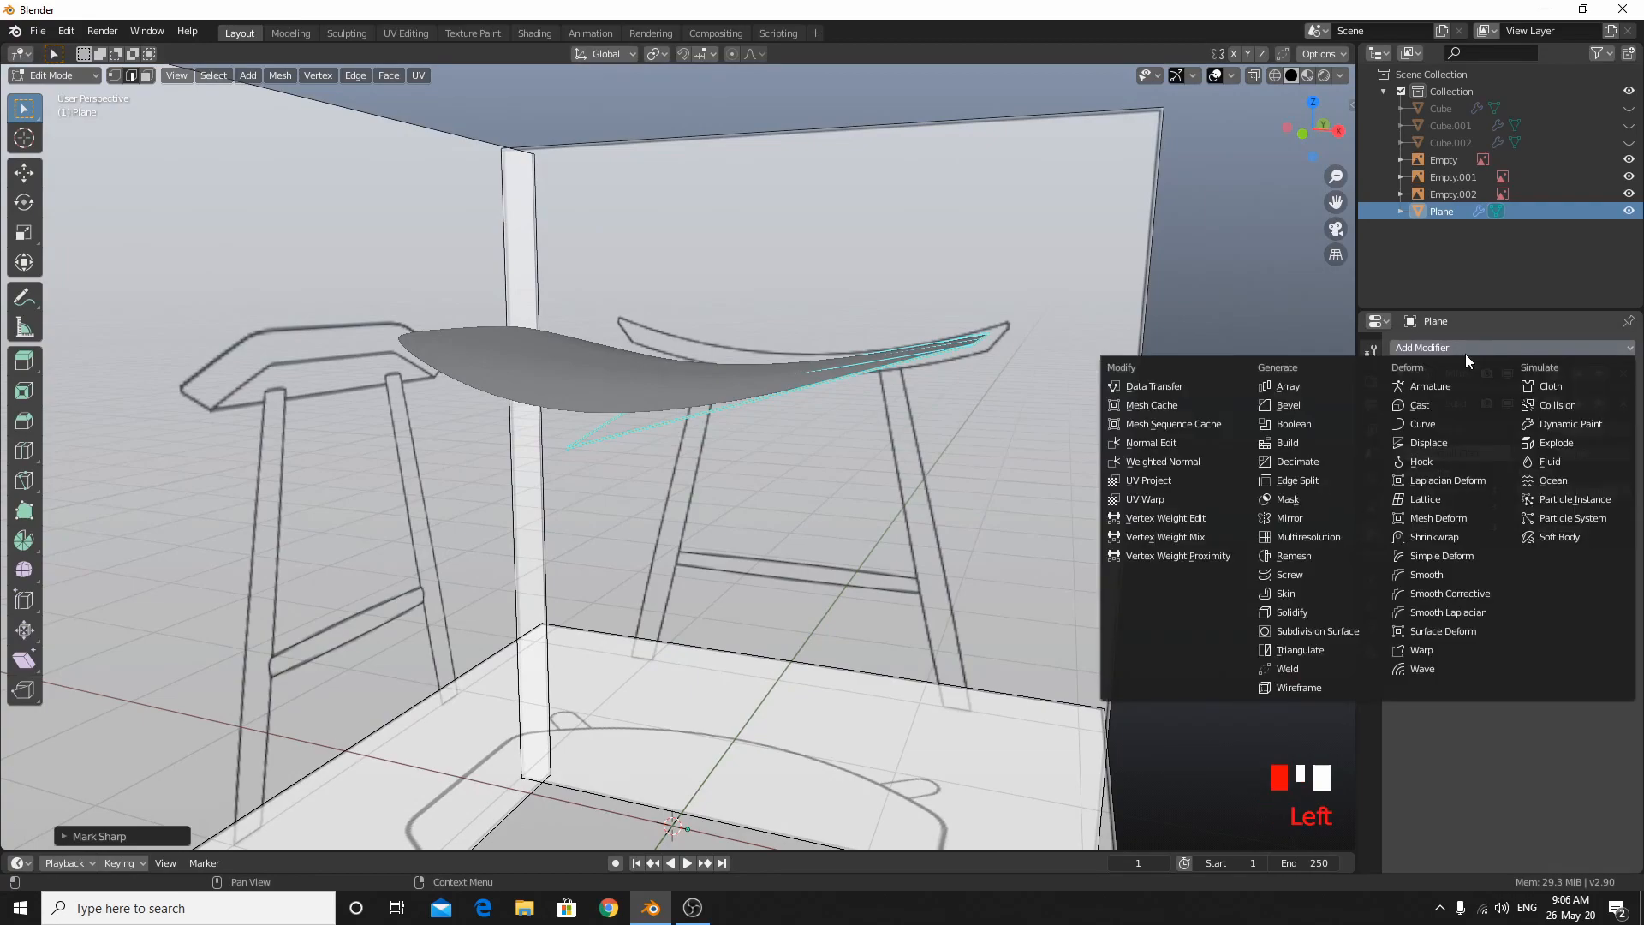
click(1328, 610)
scroll(866, 253, up, 4)
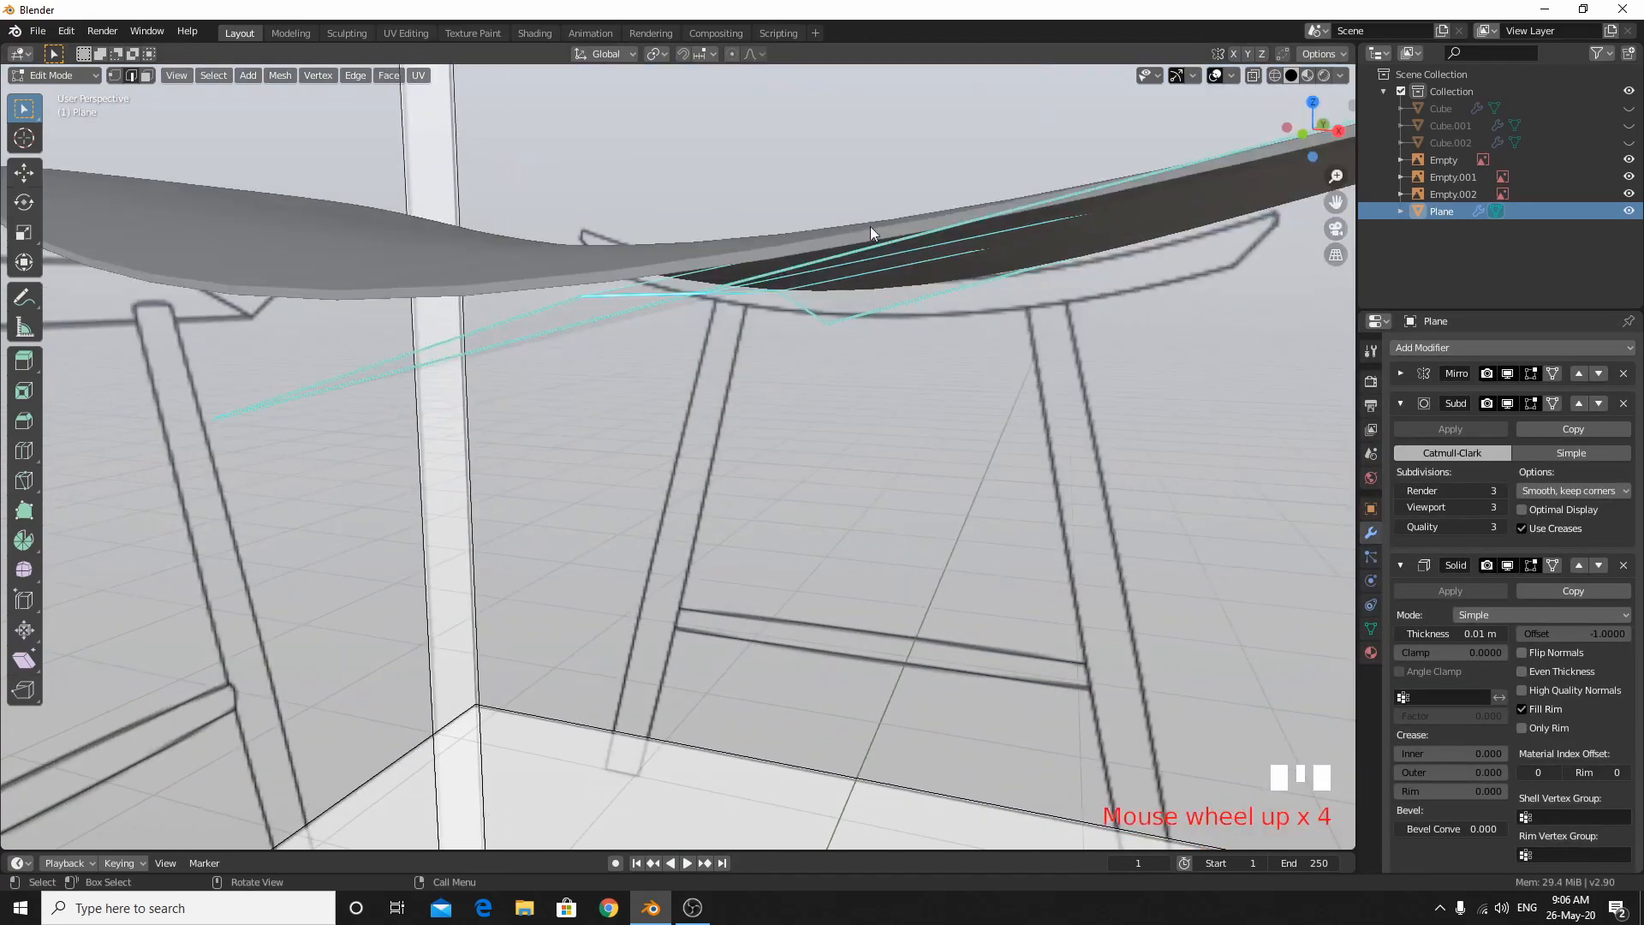
key(KP_1)
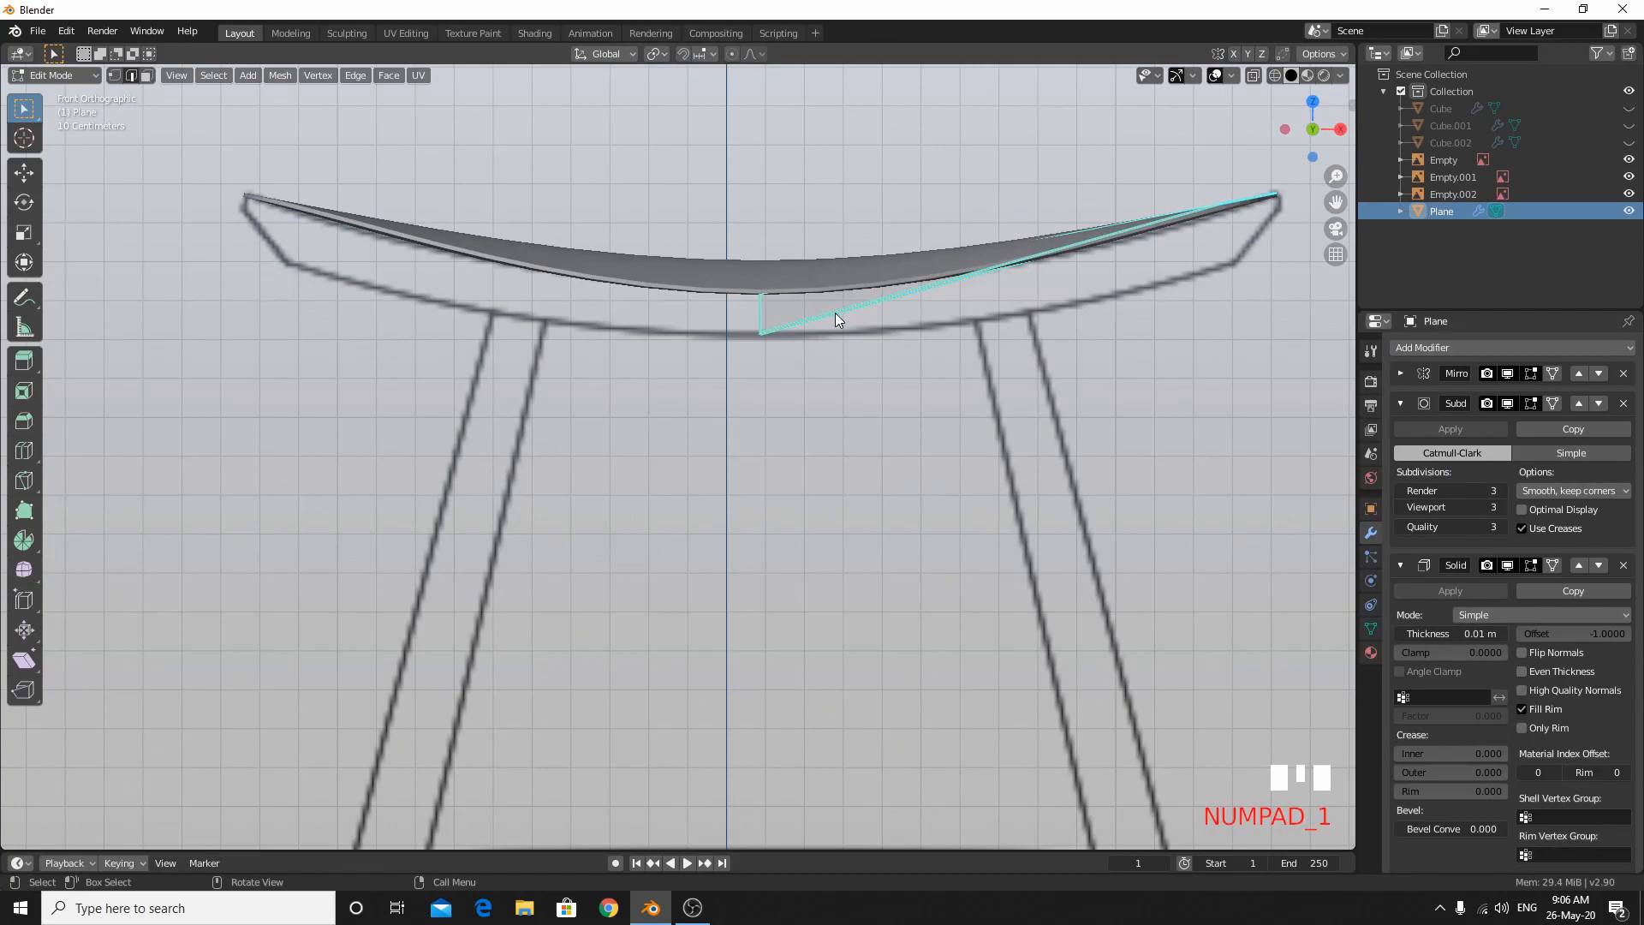
key(KP_3)
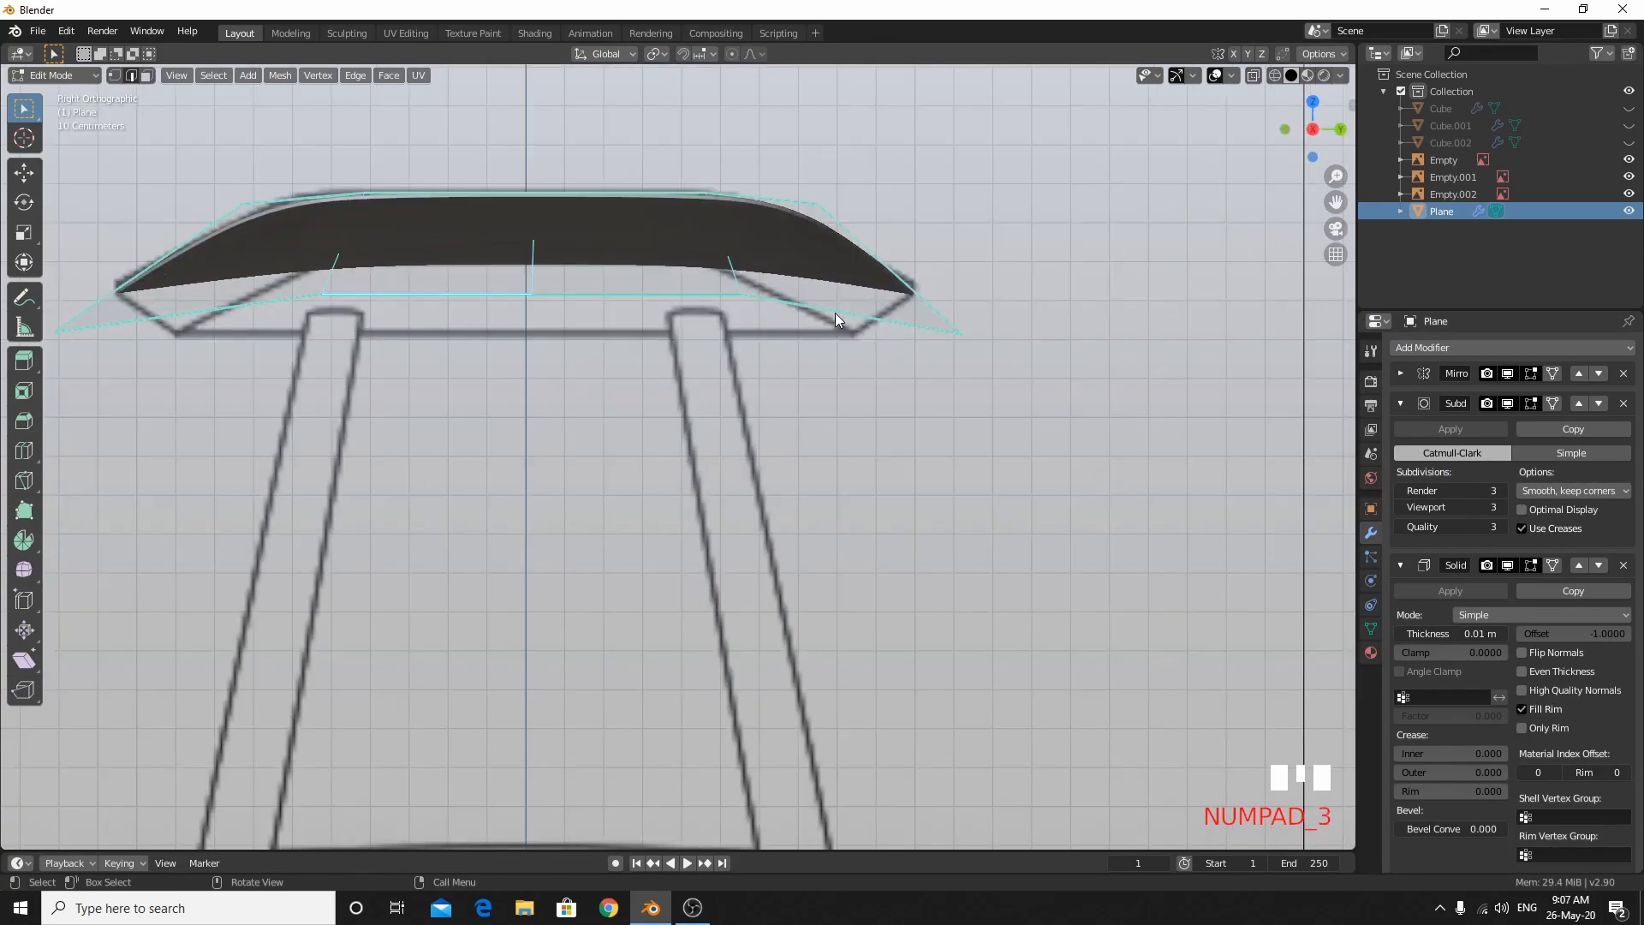
scroll(1497, 695, down, 3)
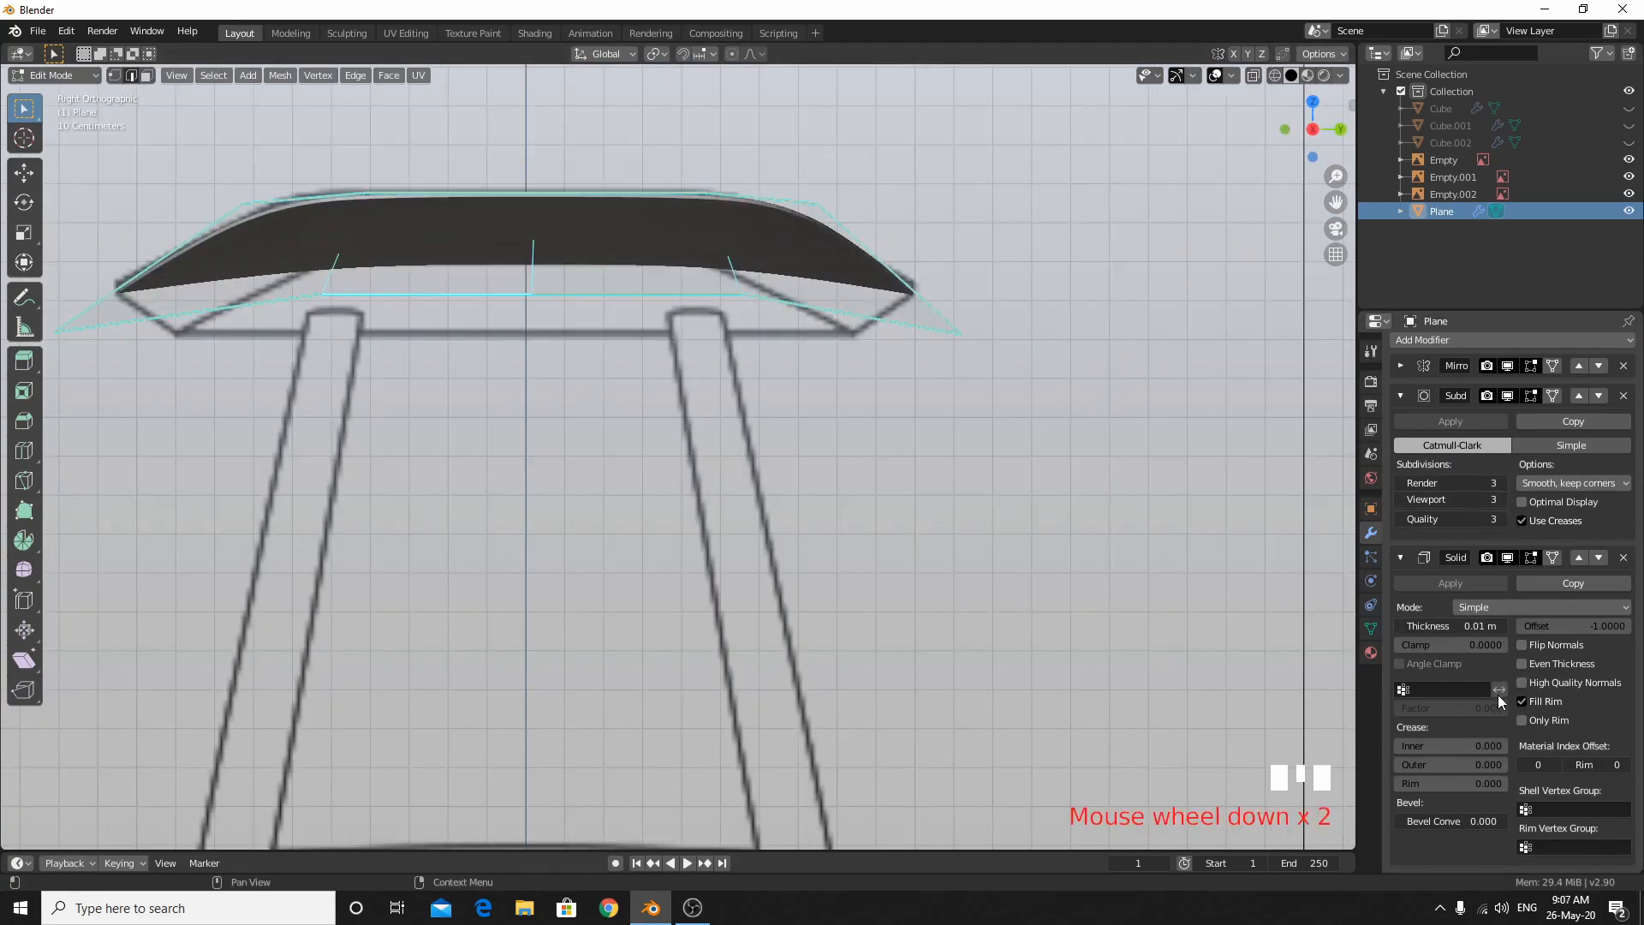
drag(1455, 626, 1495, 626)
Leave mesh editing and compare the thickened seat with the reference in the right side view, with and without X-ray, and in perspective.
middle_drag(892, 410, 783, 370)
scroll(946, 456, down, 3)
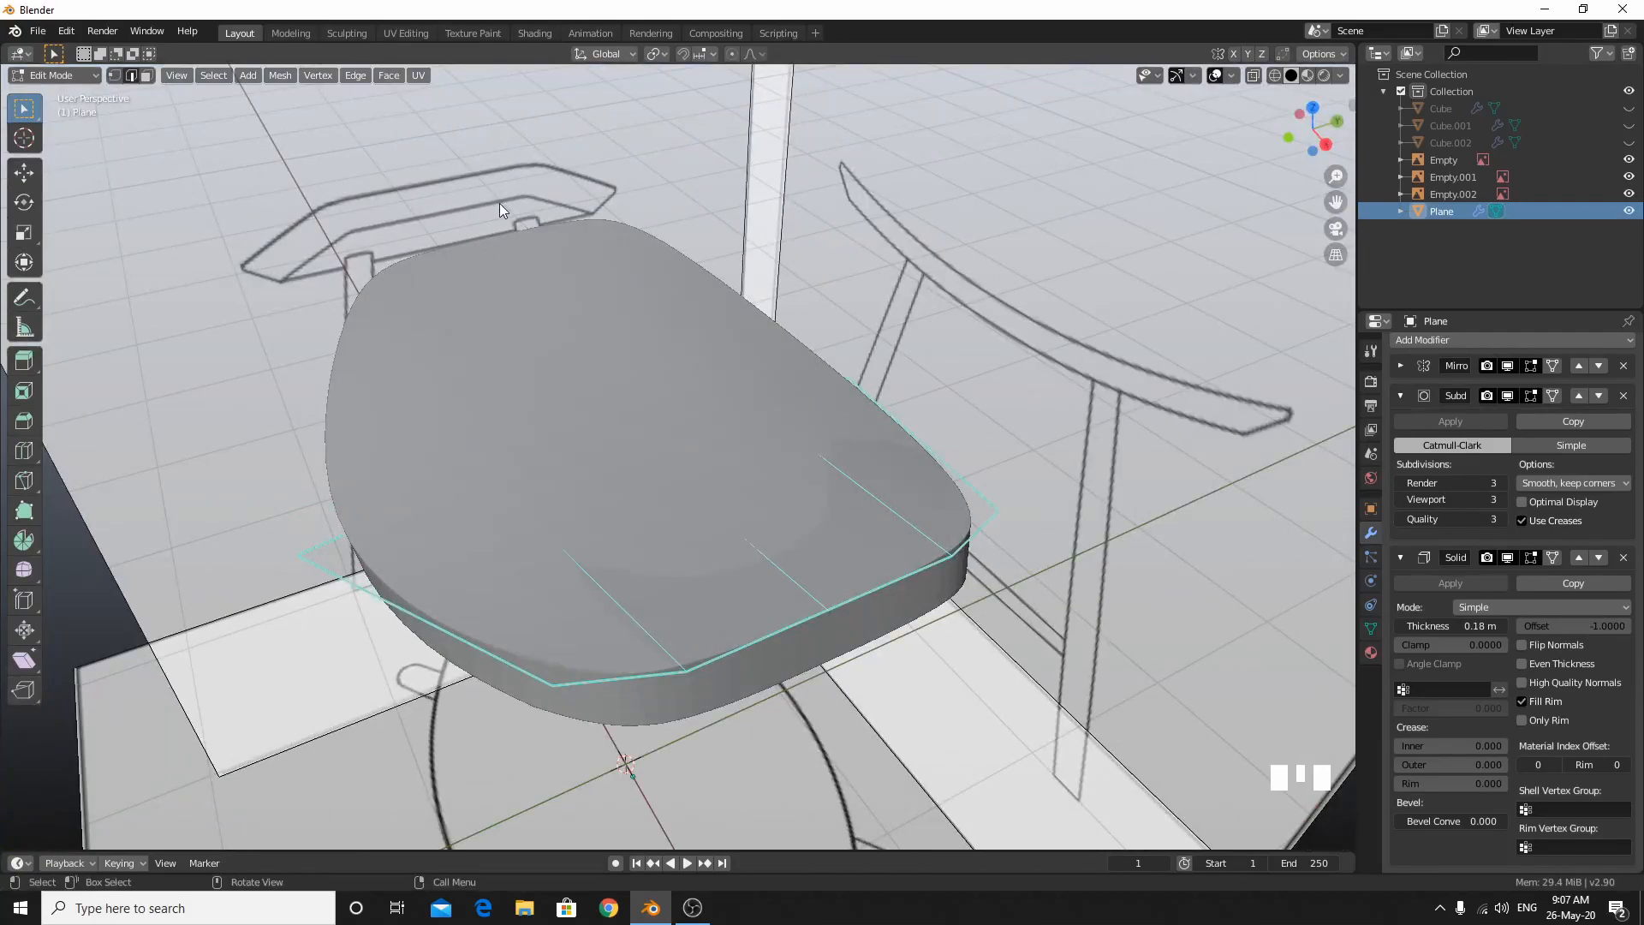
scroll(619, 505, down, 3)
middle_drag(619, 505, 565, 440)
key(KP_3)
scroll(717, 440, down, 1)
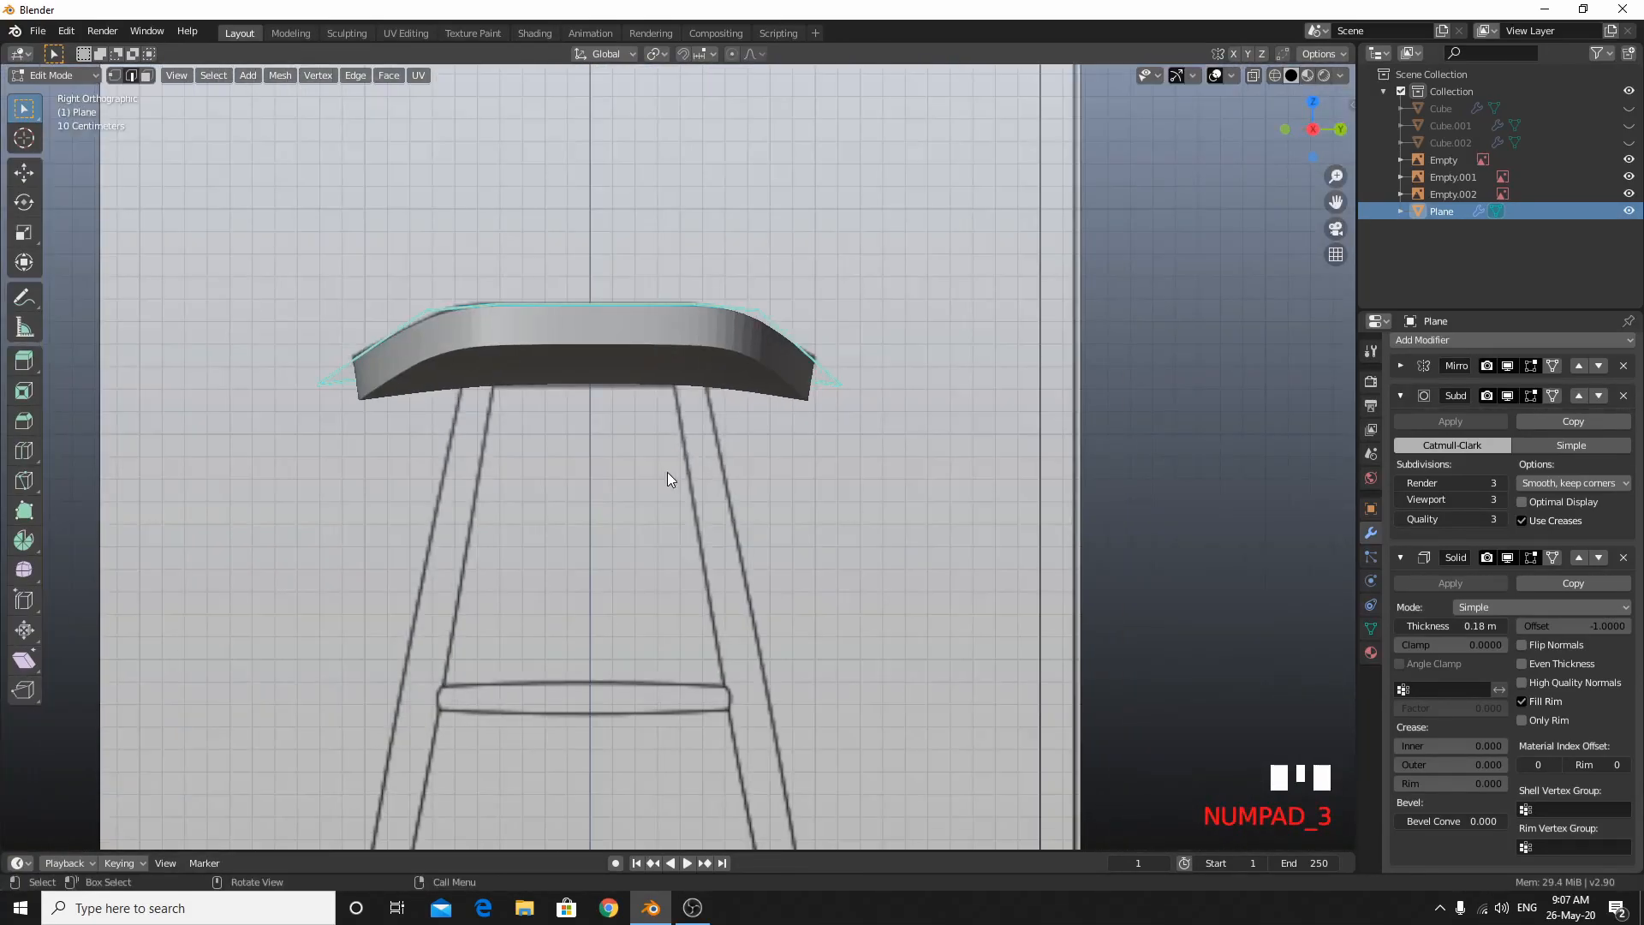
key(Tab)
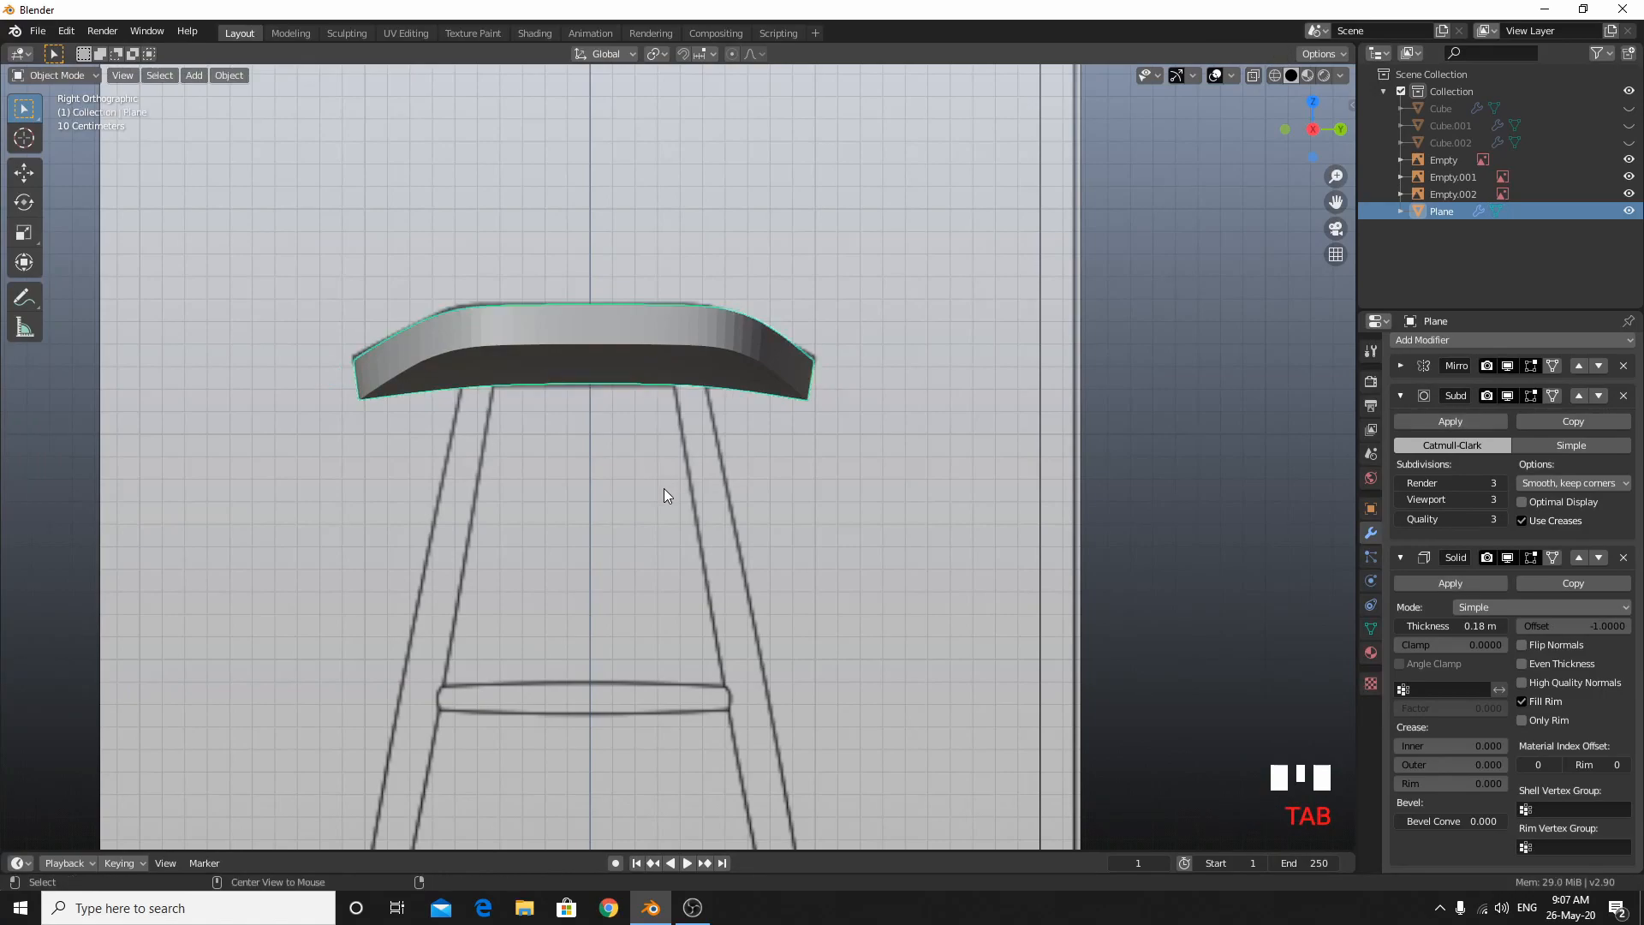
key(alt+z)
scroll(694, 445, up, 4)
scroll(428, 321, down, 2)
key(alt+z)
scroll(414, 347, down, 3)
middle_drag(414, 348, 594, 443)
scroll(618, 337, up, 3)
scroll(611, 417, down, 3)
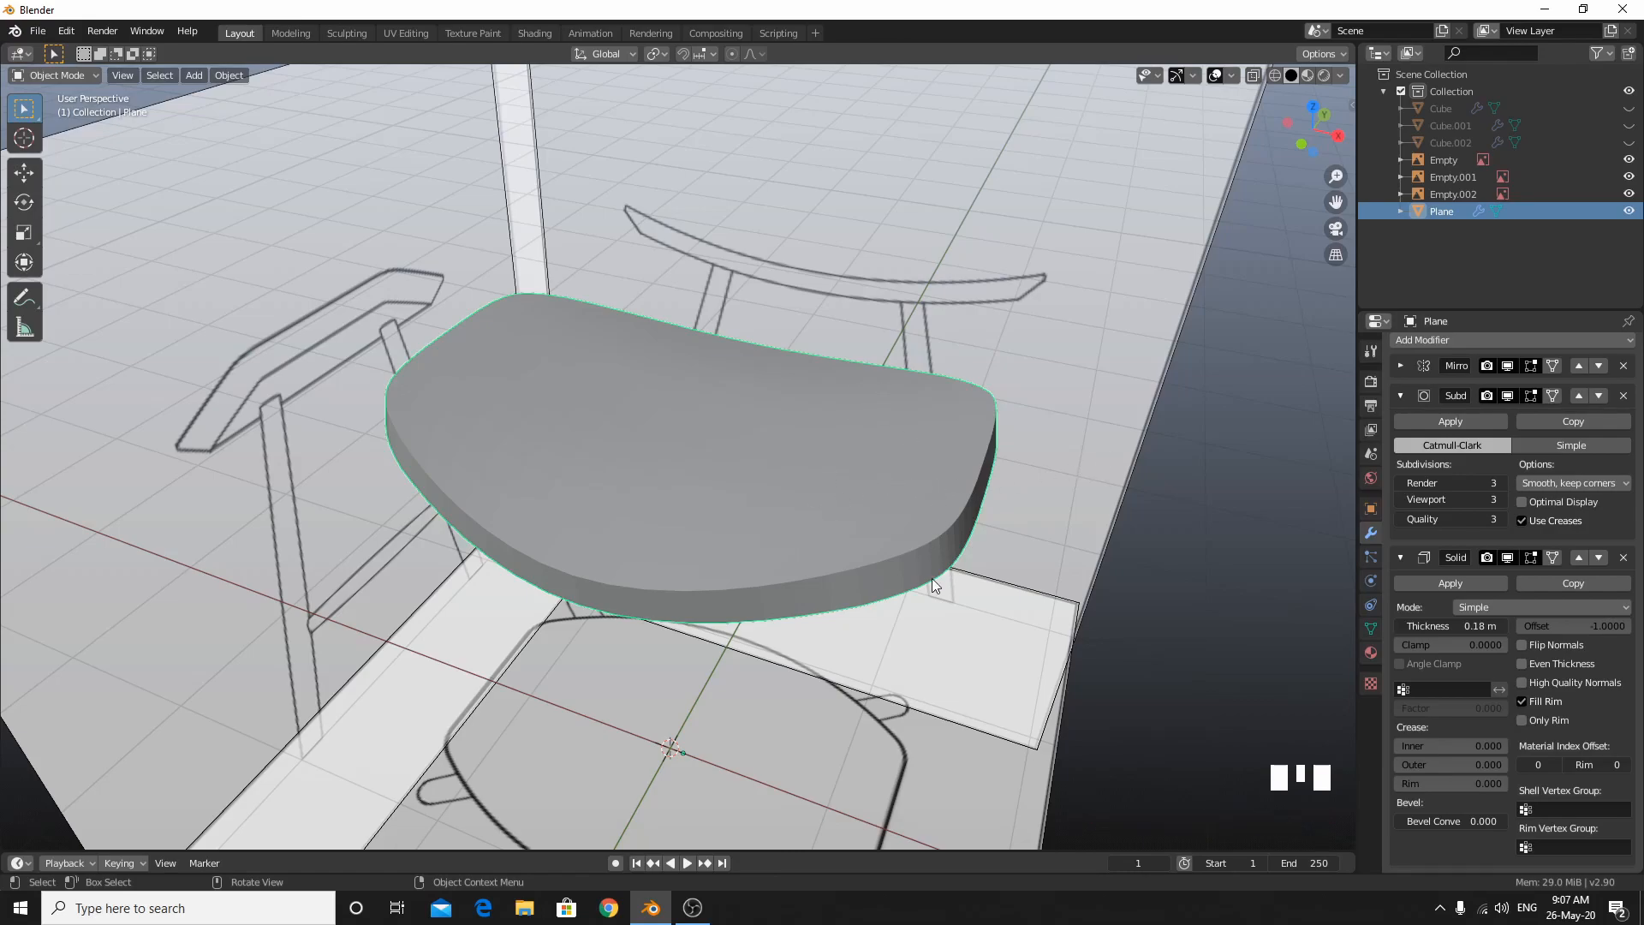
scroll(917, 577, up, 2)
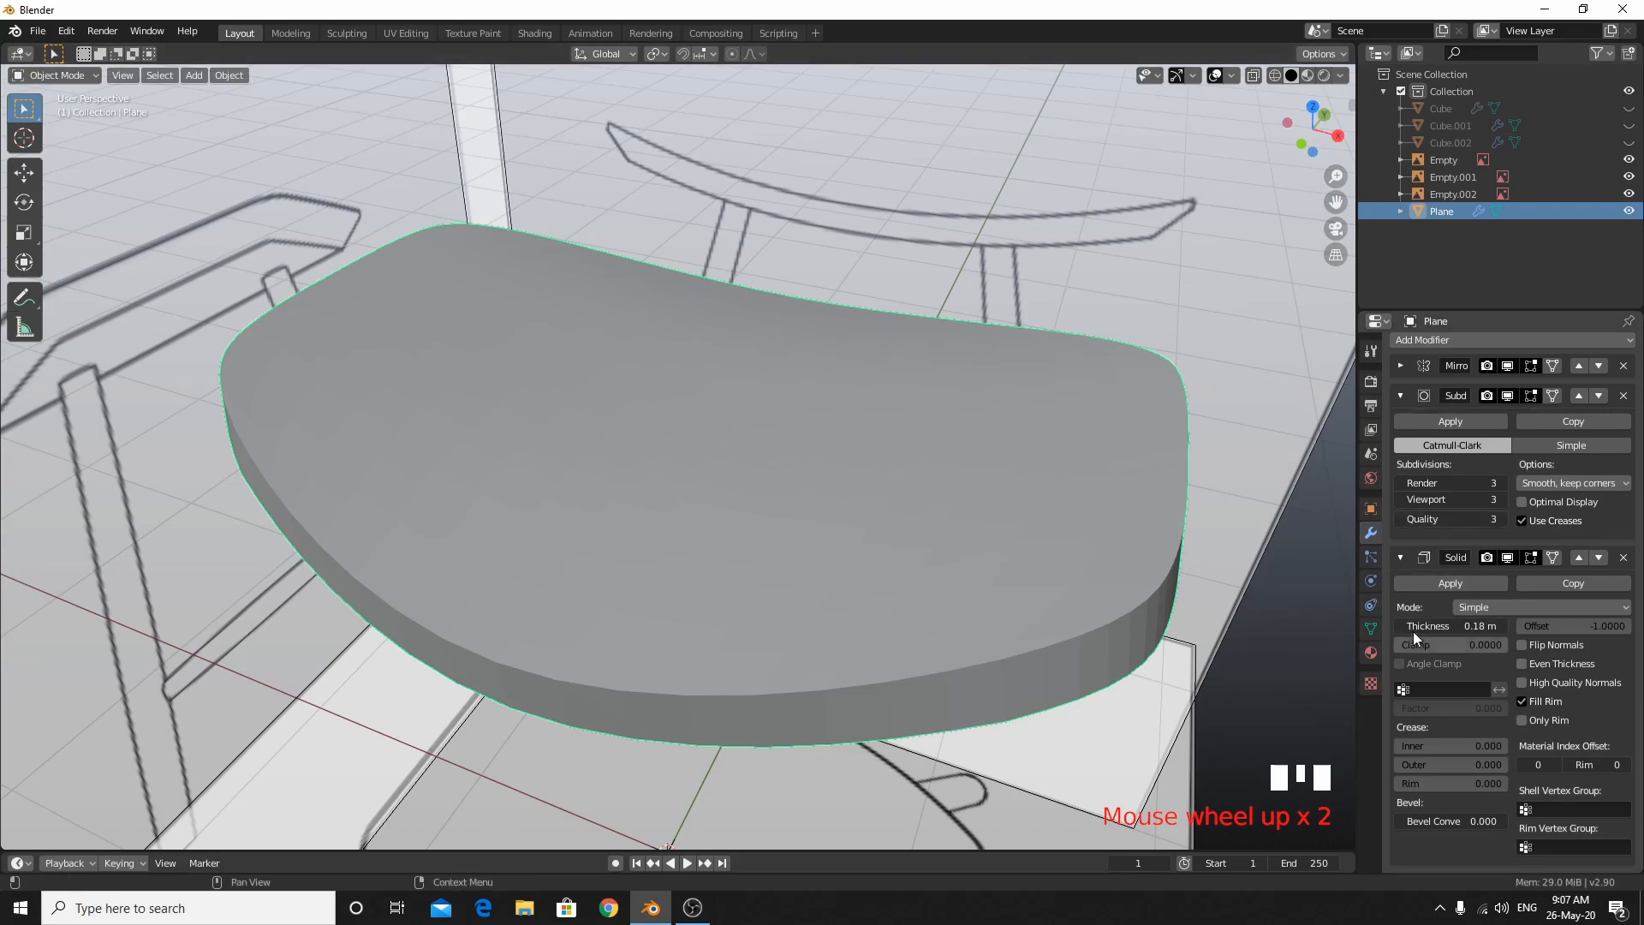
Collapse the Solidify and Subdivision settings and add a Bevel modifier to the seat.
click(1400, 558)
click(1400, 396)
click(1424, 350)
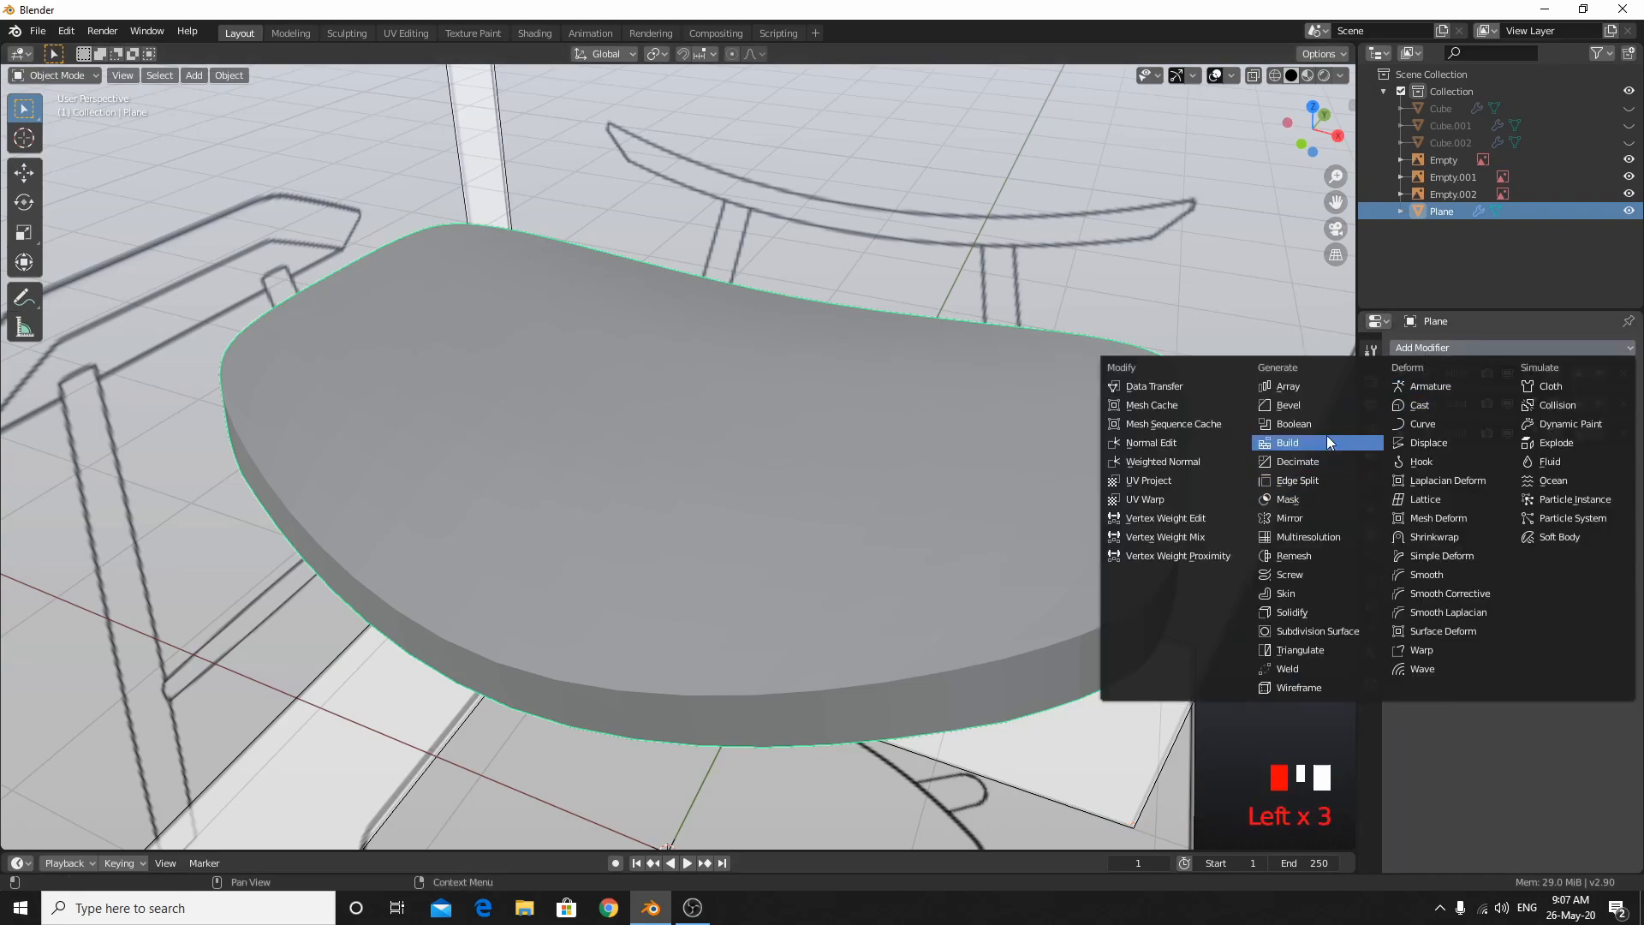
click(1306, 407)
scroll(1129, 651, up, 2)
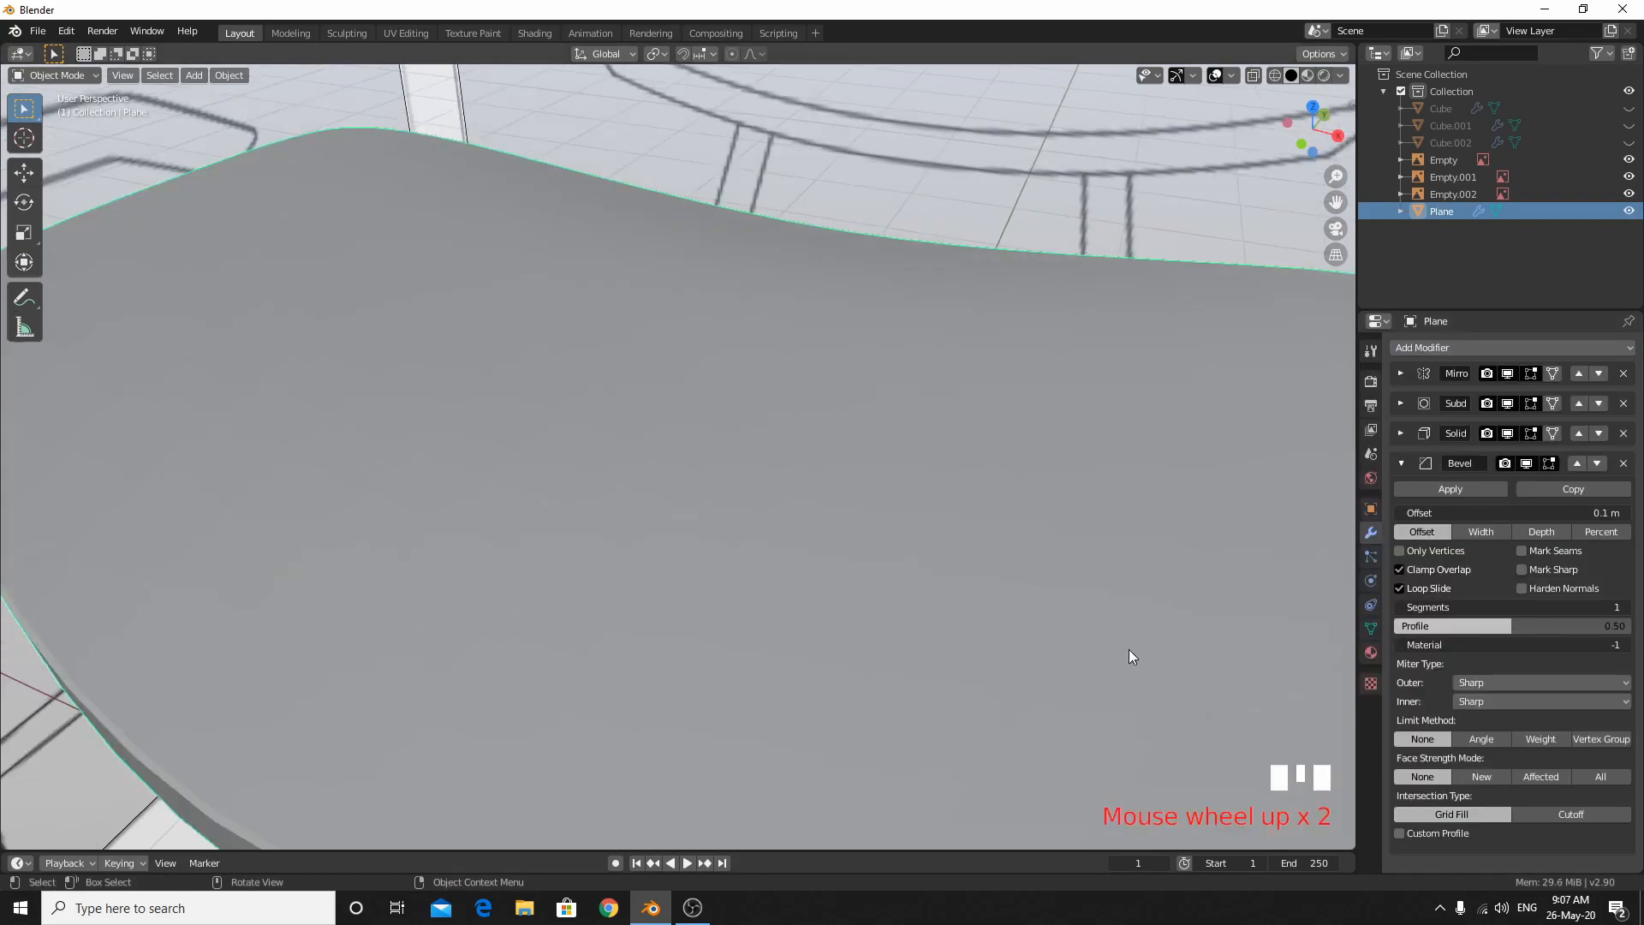
Set the Bevel modifier's offset to 0.02 m.
click(1475, 512)
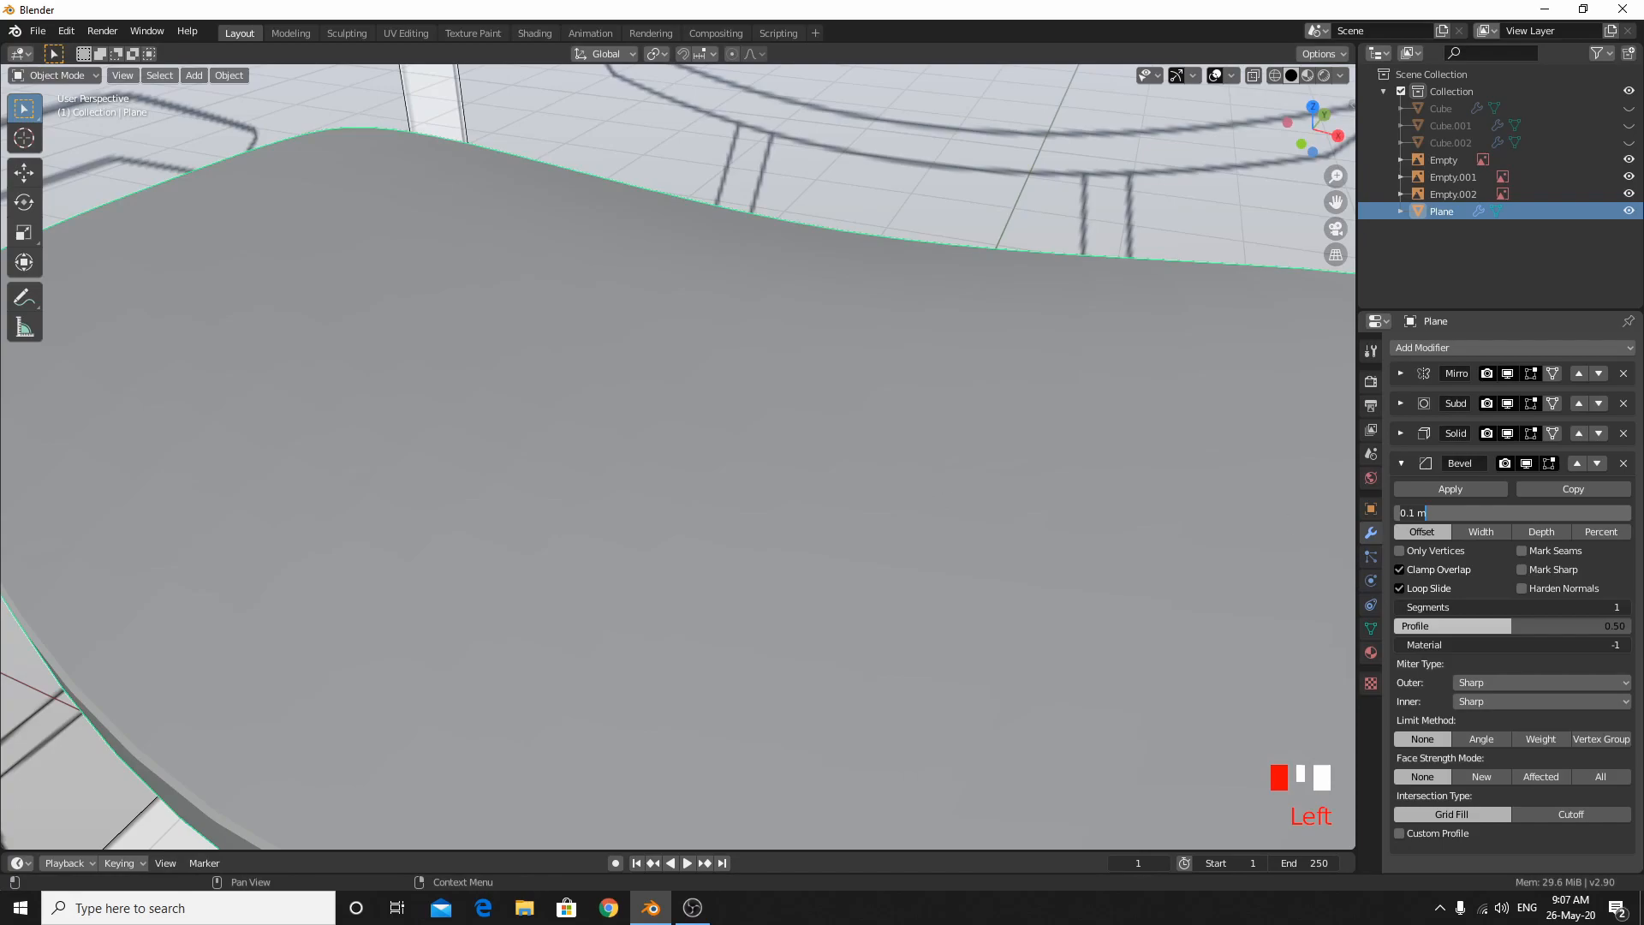
text(0.032)
key(BackSpace)
key(BackSpace)
key(Return)
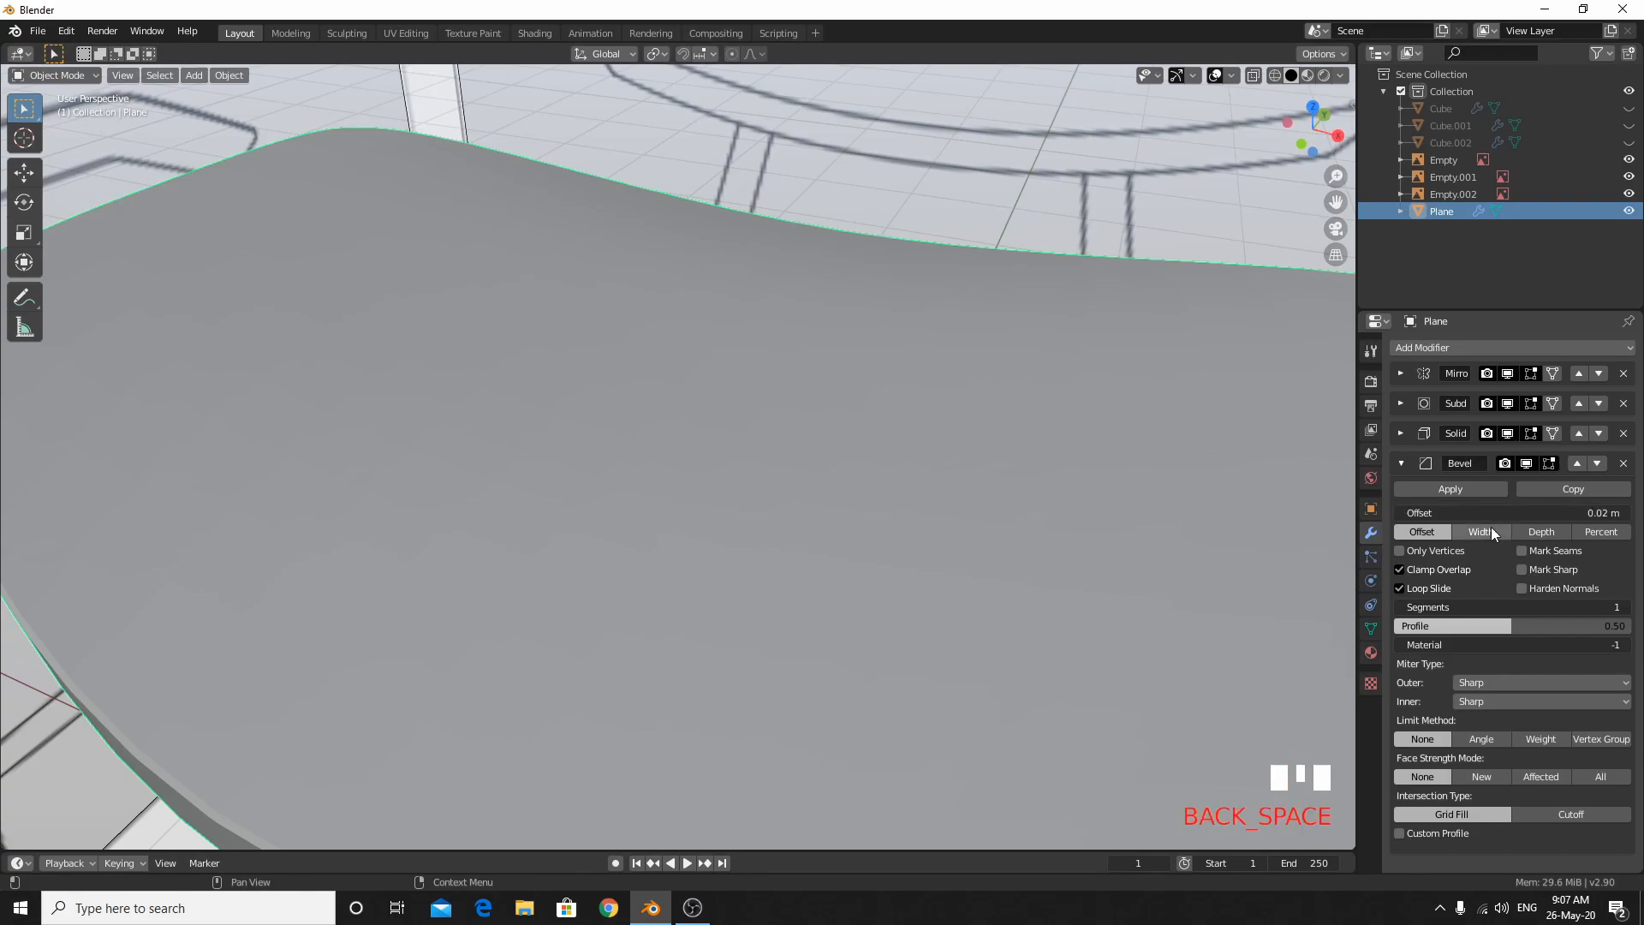
Check the bevel along the seat's front rim and reduce its offset to 0.002 m.
scroll(1103, 459, down, 3)
scroll(1111, 515, up, 1)
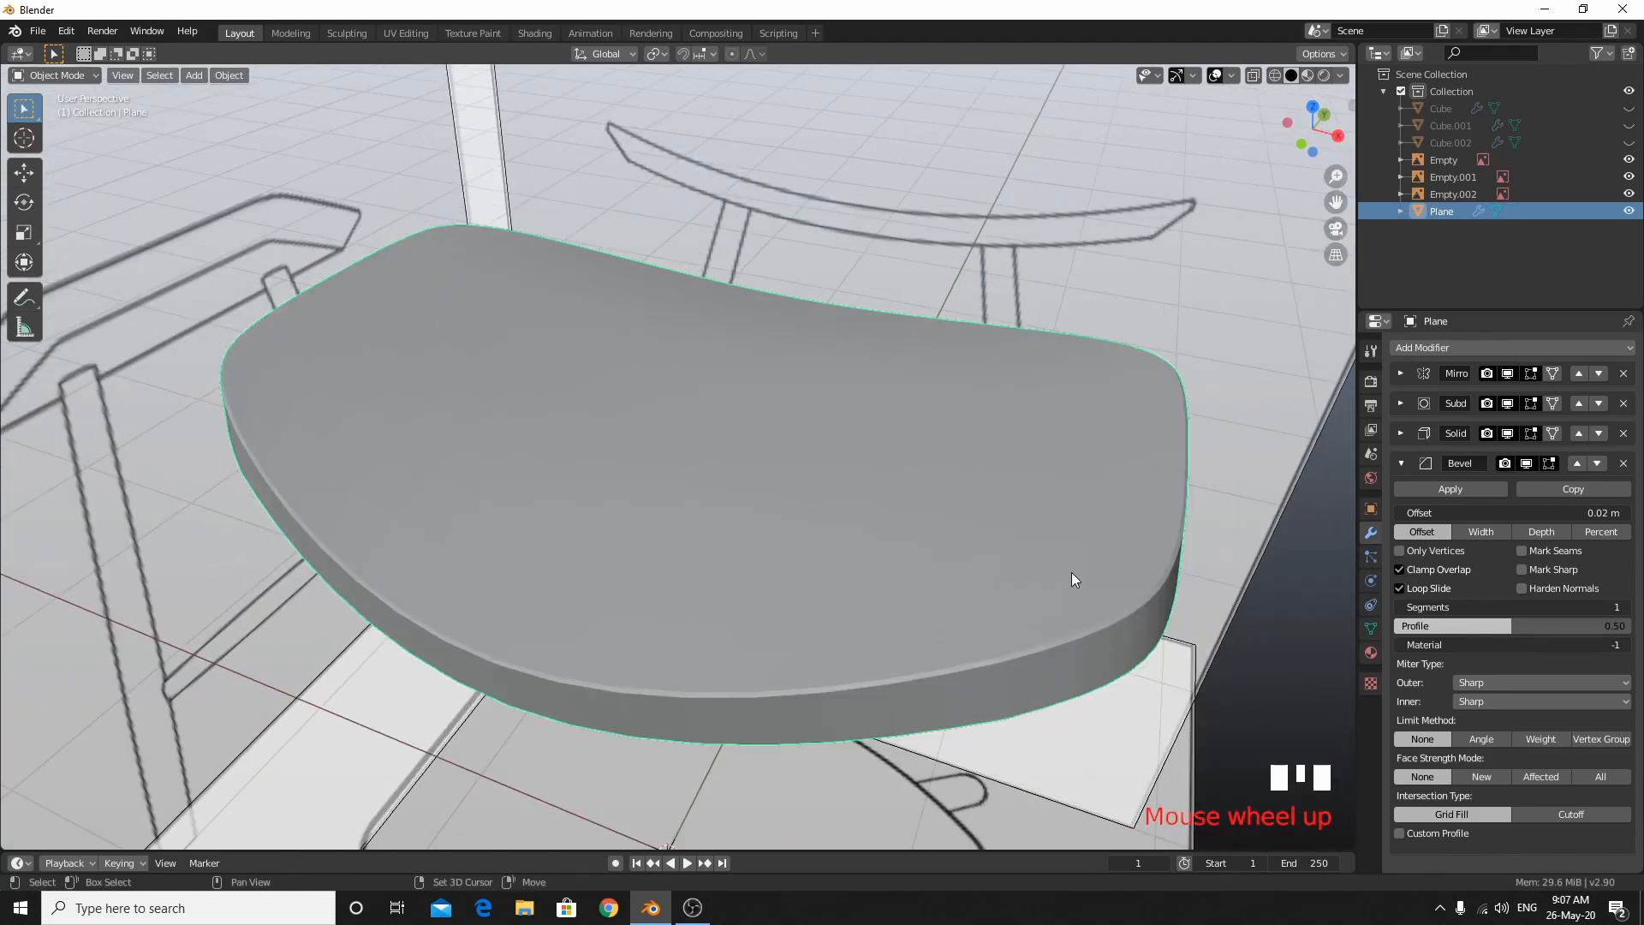
shift+middle_drag(1071, 571, 1071, 452)
scroll(1073, 450, up, 3)
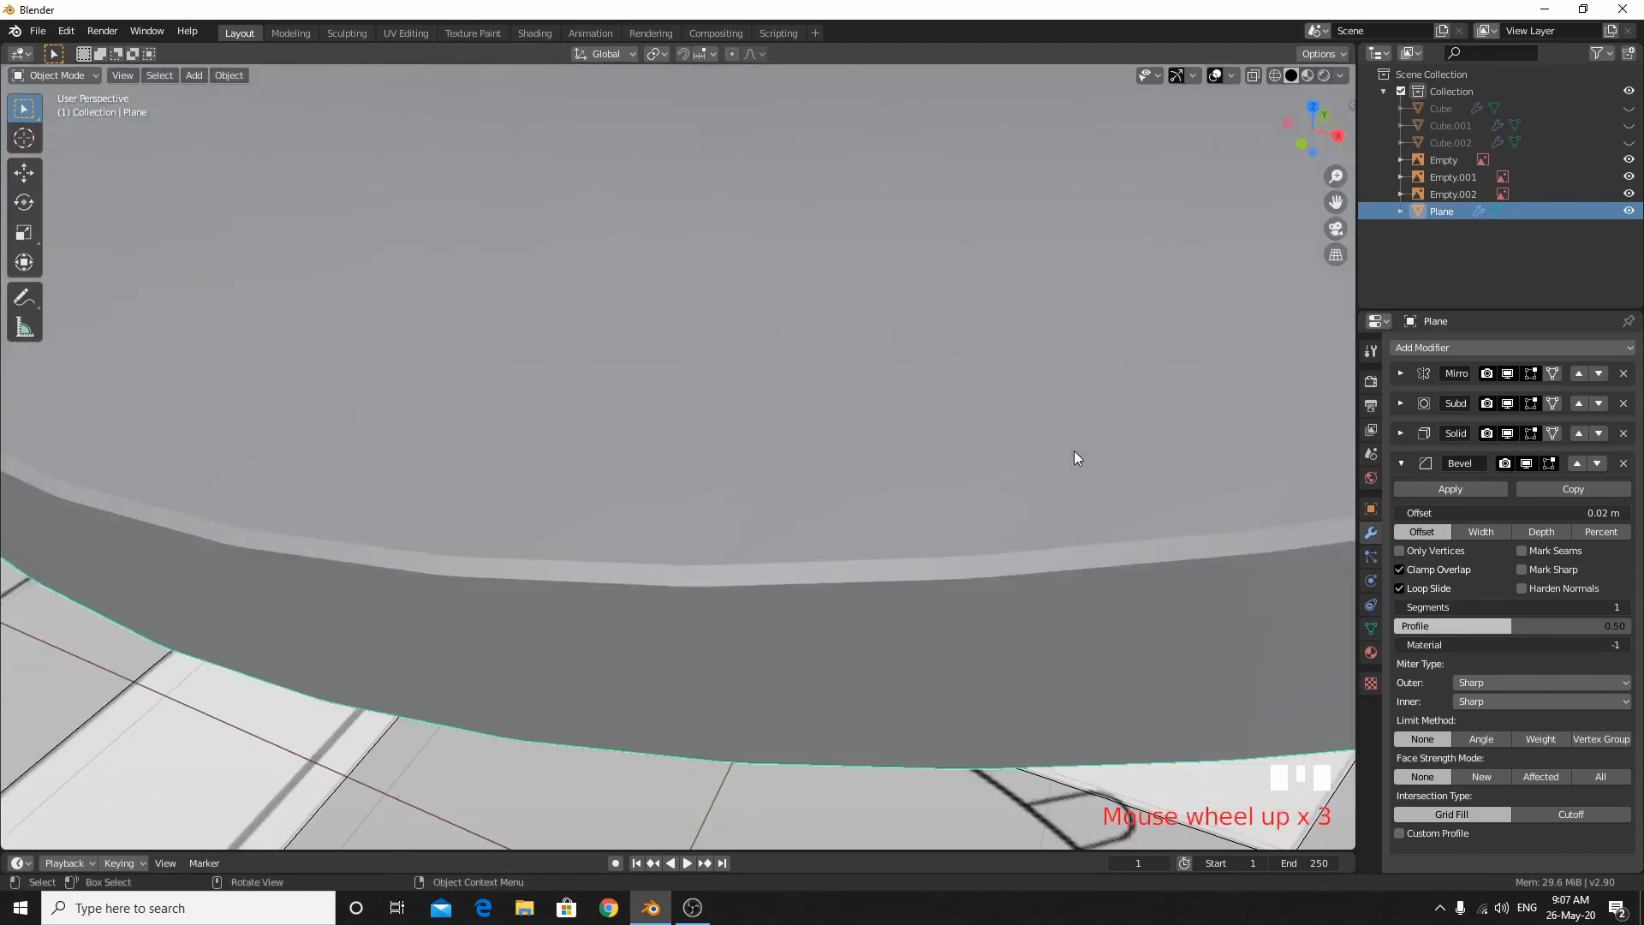
click(1502, 514)
text(0.002)
key(Return)
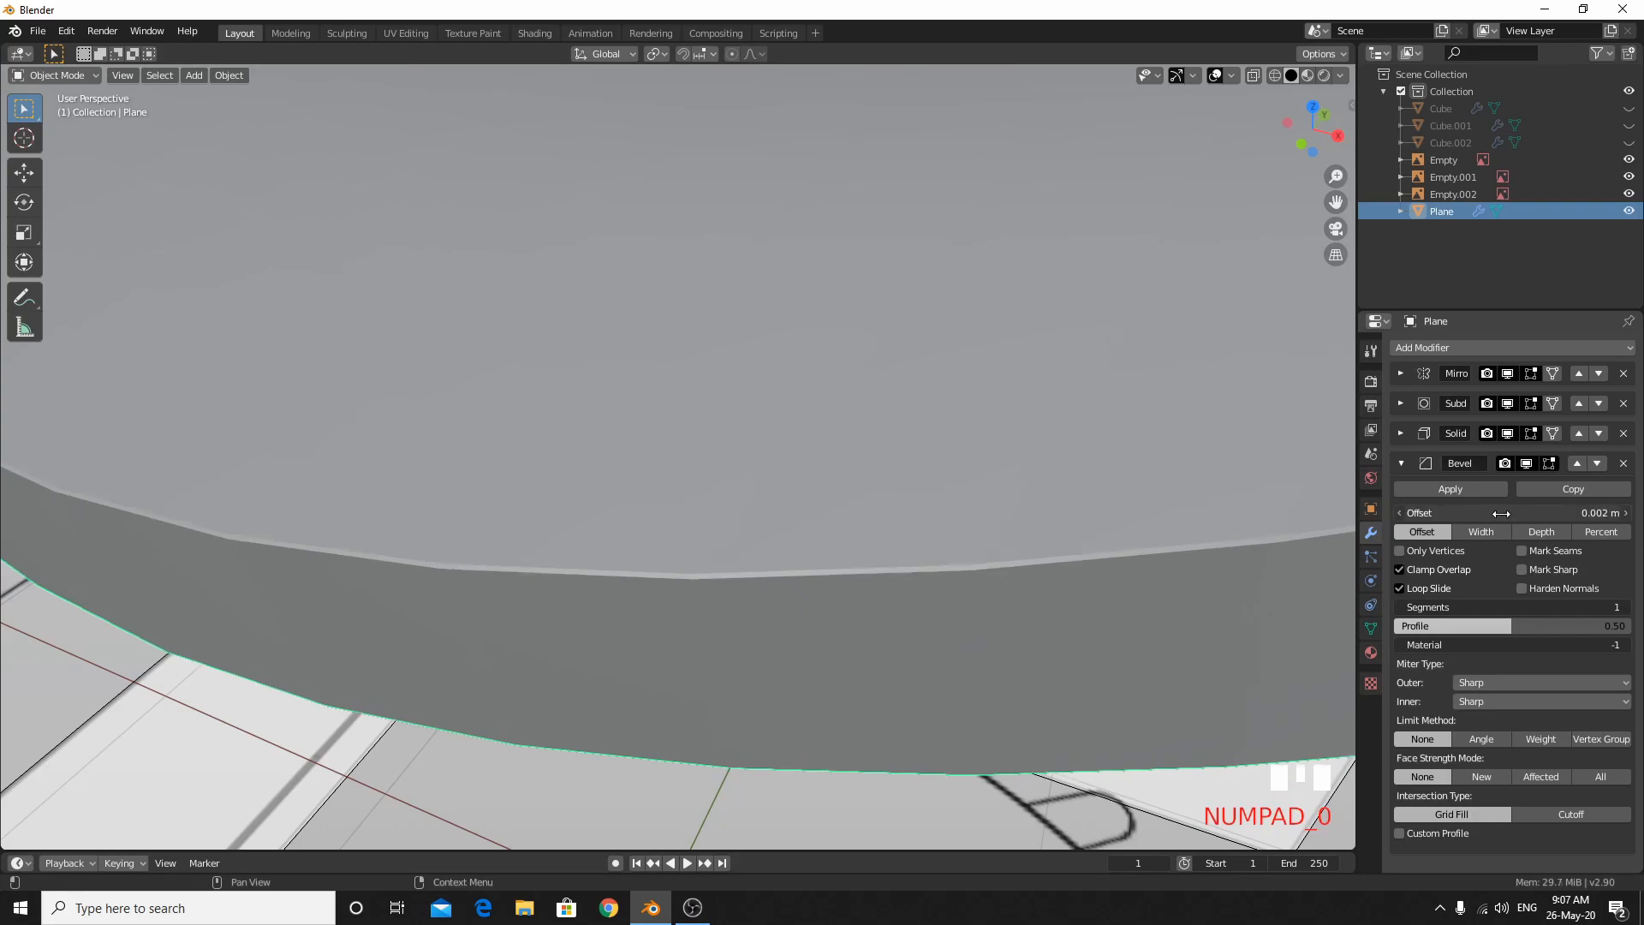
Apply smooth shading to the seat and inspect its surface and rim.
scroll(965, 440, down, 5)
right_click(926, 393)
click(926, 392)
middle_drag(918, 469, 940, 385)
scroll(863, 245, up, 3)
shift+middle_drag(863, 245, 834, 574)
scroll(834, 573, down, 2)
scroll(833, 573, up, 1)
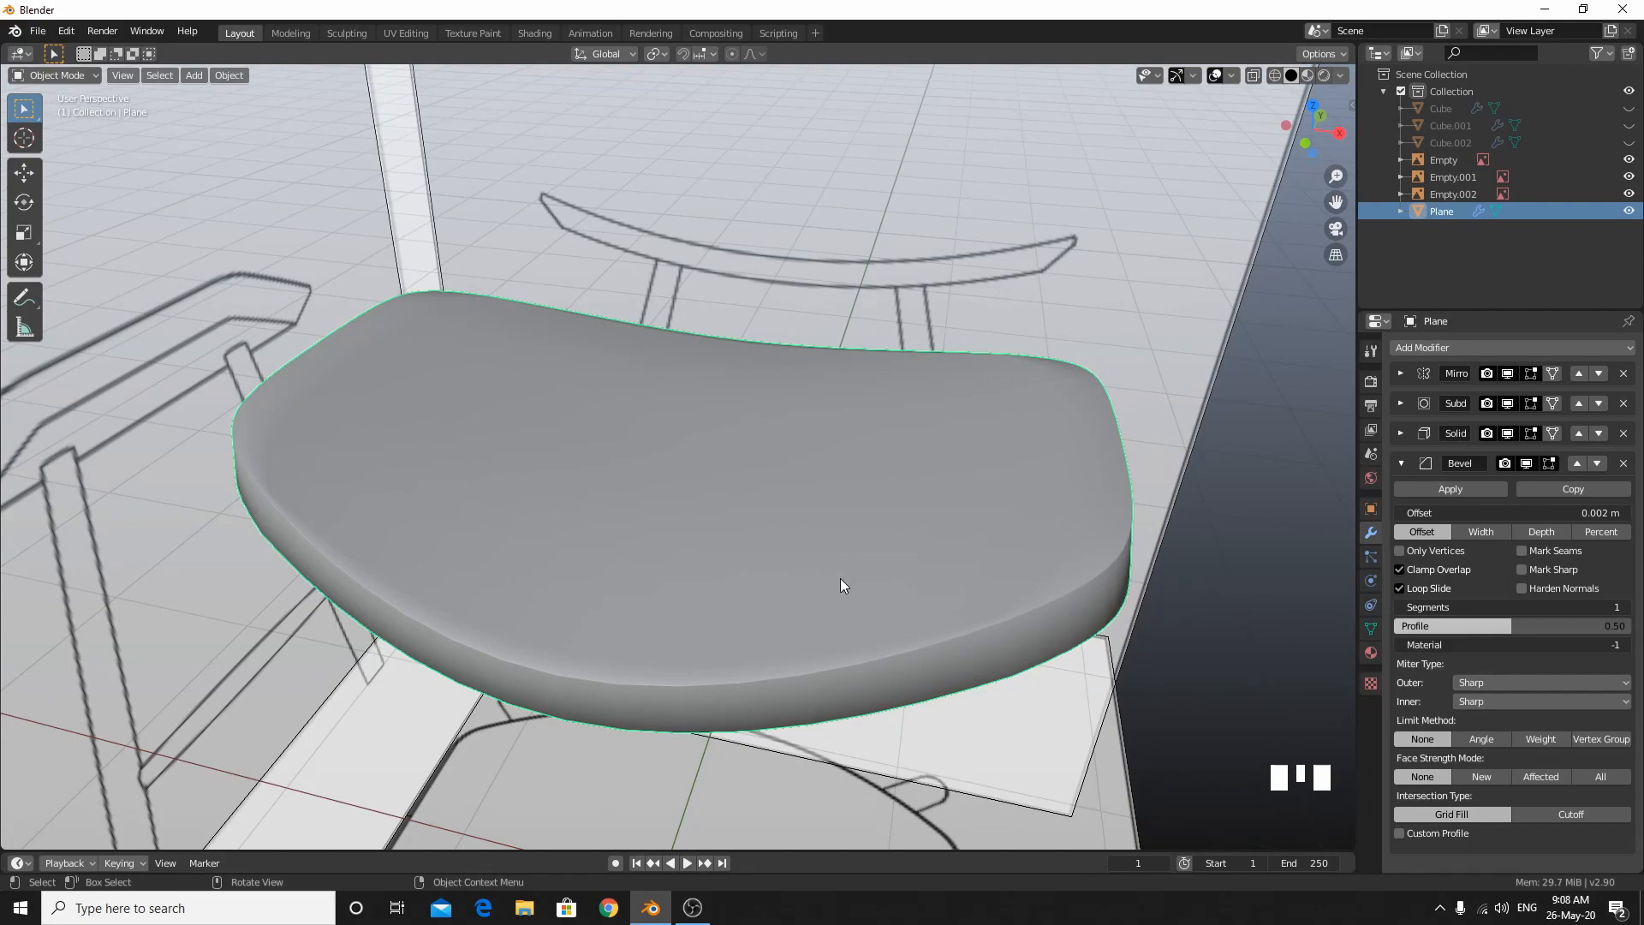
Enable Auto Smooth at 30° in the seat mesh's normals settings and check the rim shading.
click(1370, 628)
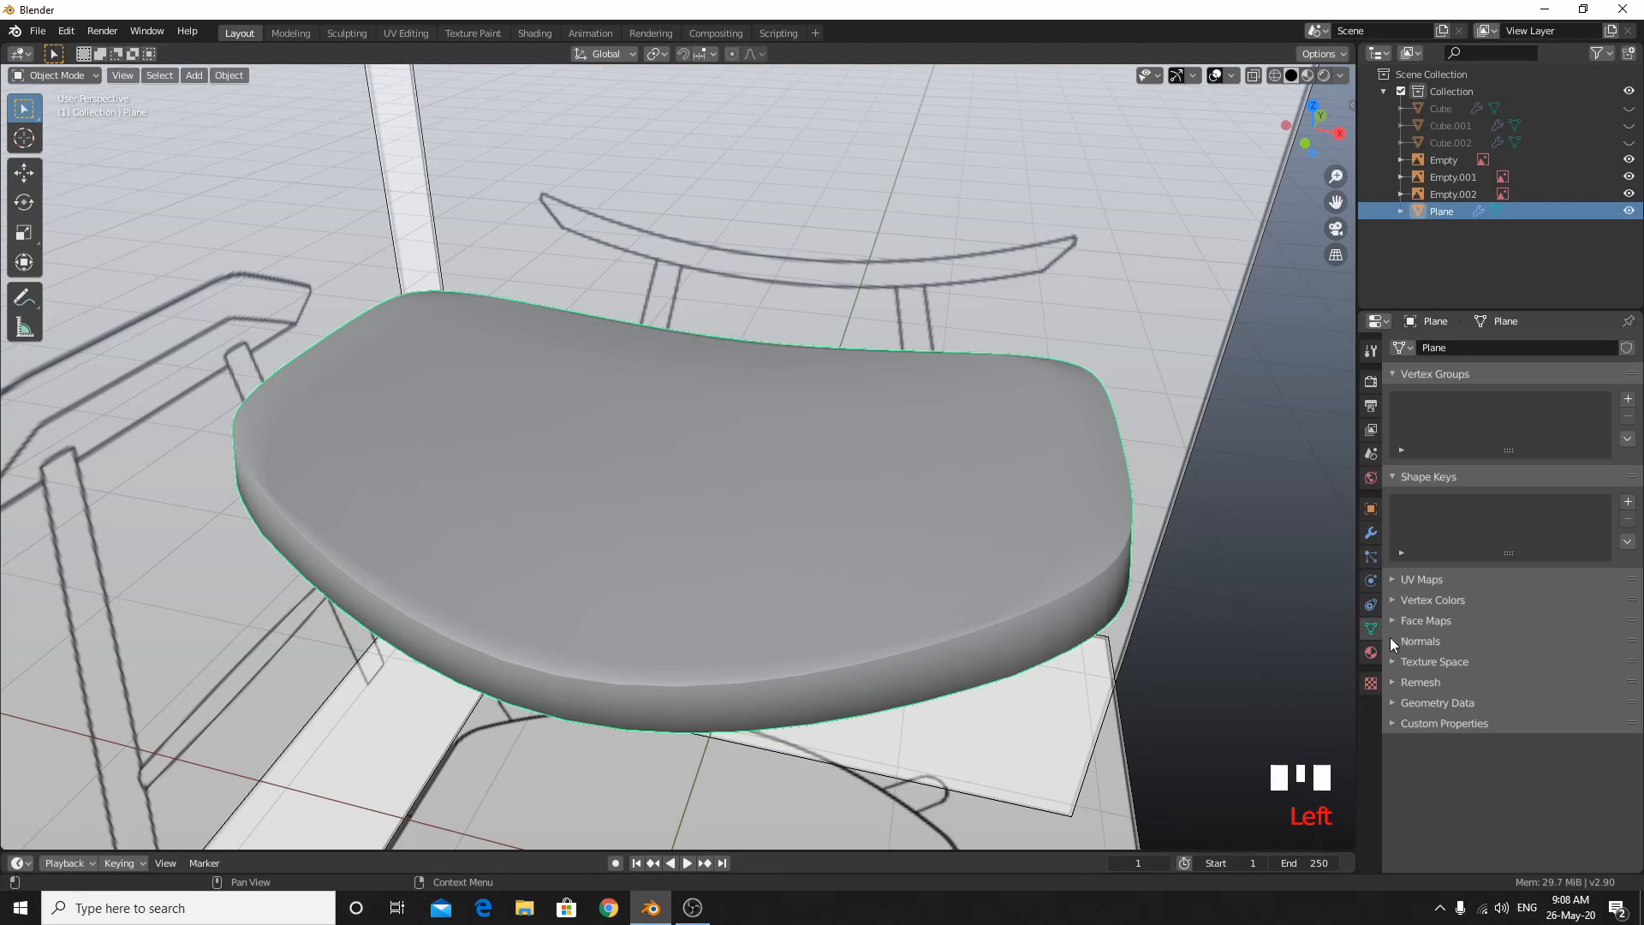
click(1392, 641)
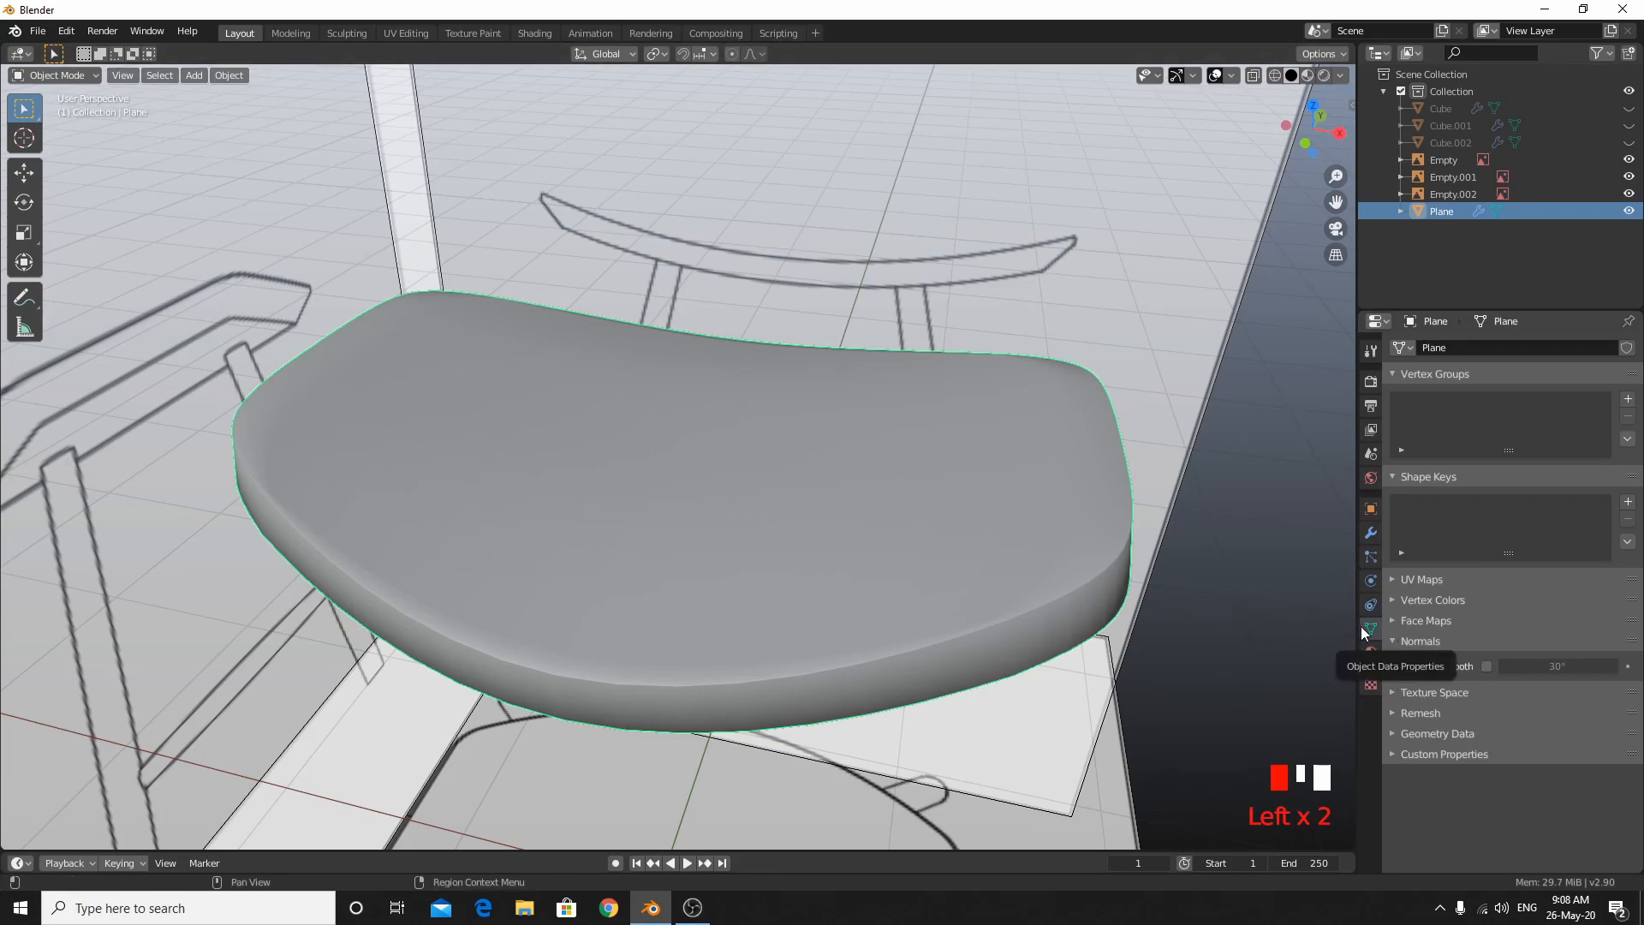
click(1486, 665)
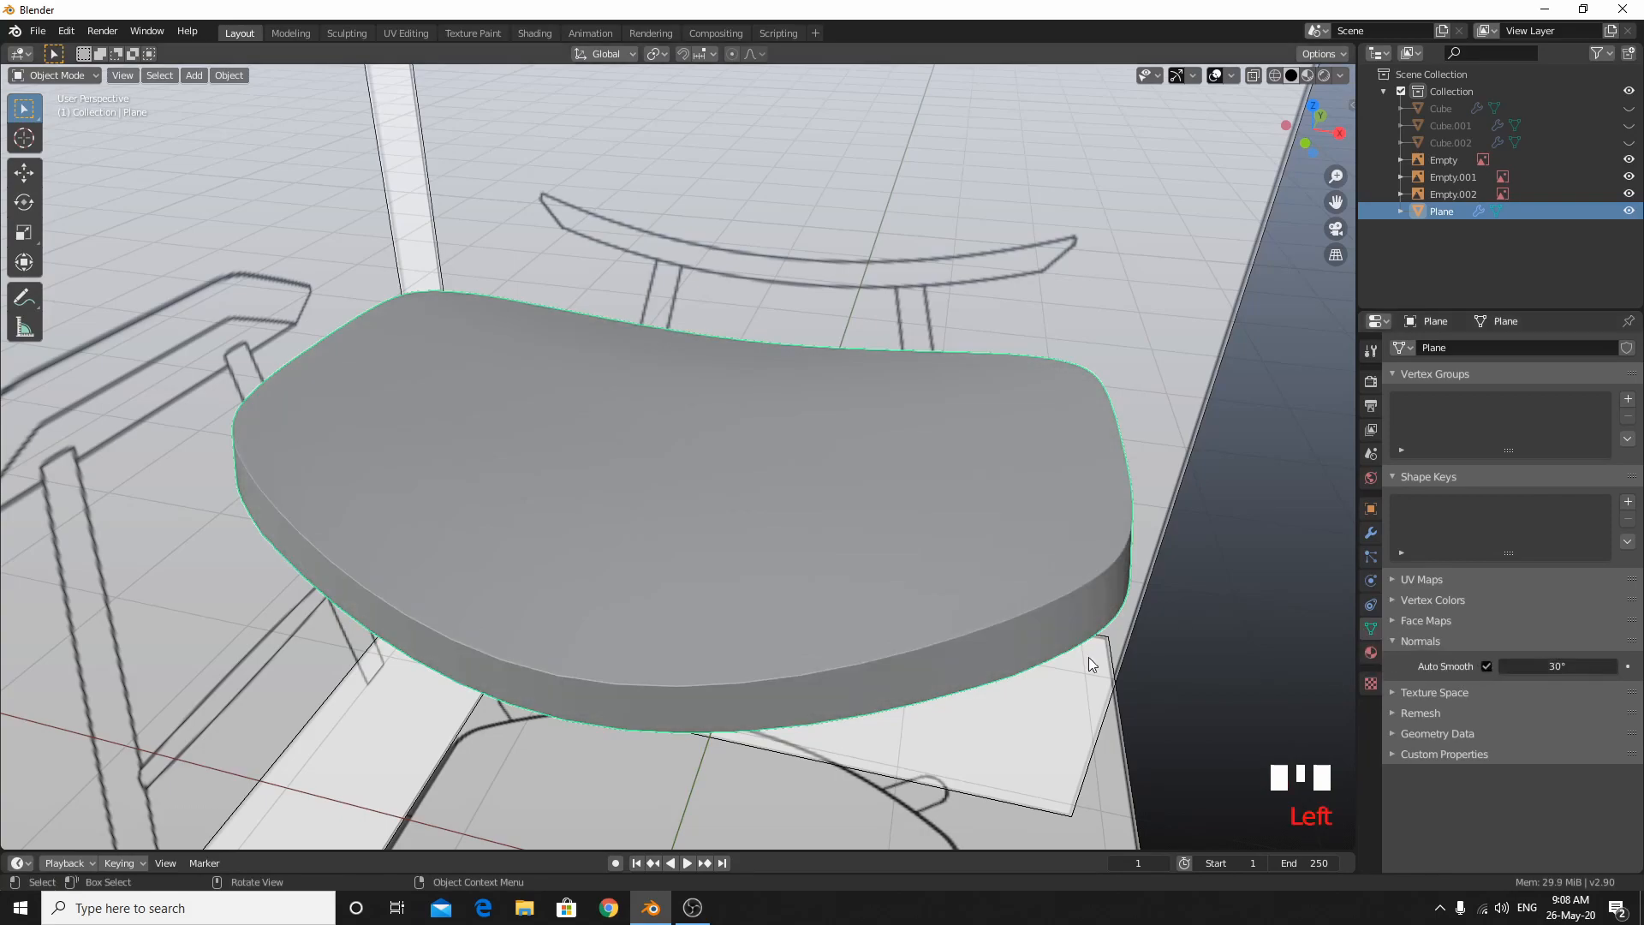
scroll(860, 661, up, 3)
ctrl+middle_drag(863, 669, 957, 549)
scroll(957, 550, up, 2)
scroll(957, 550, down, 5)
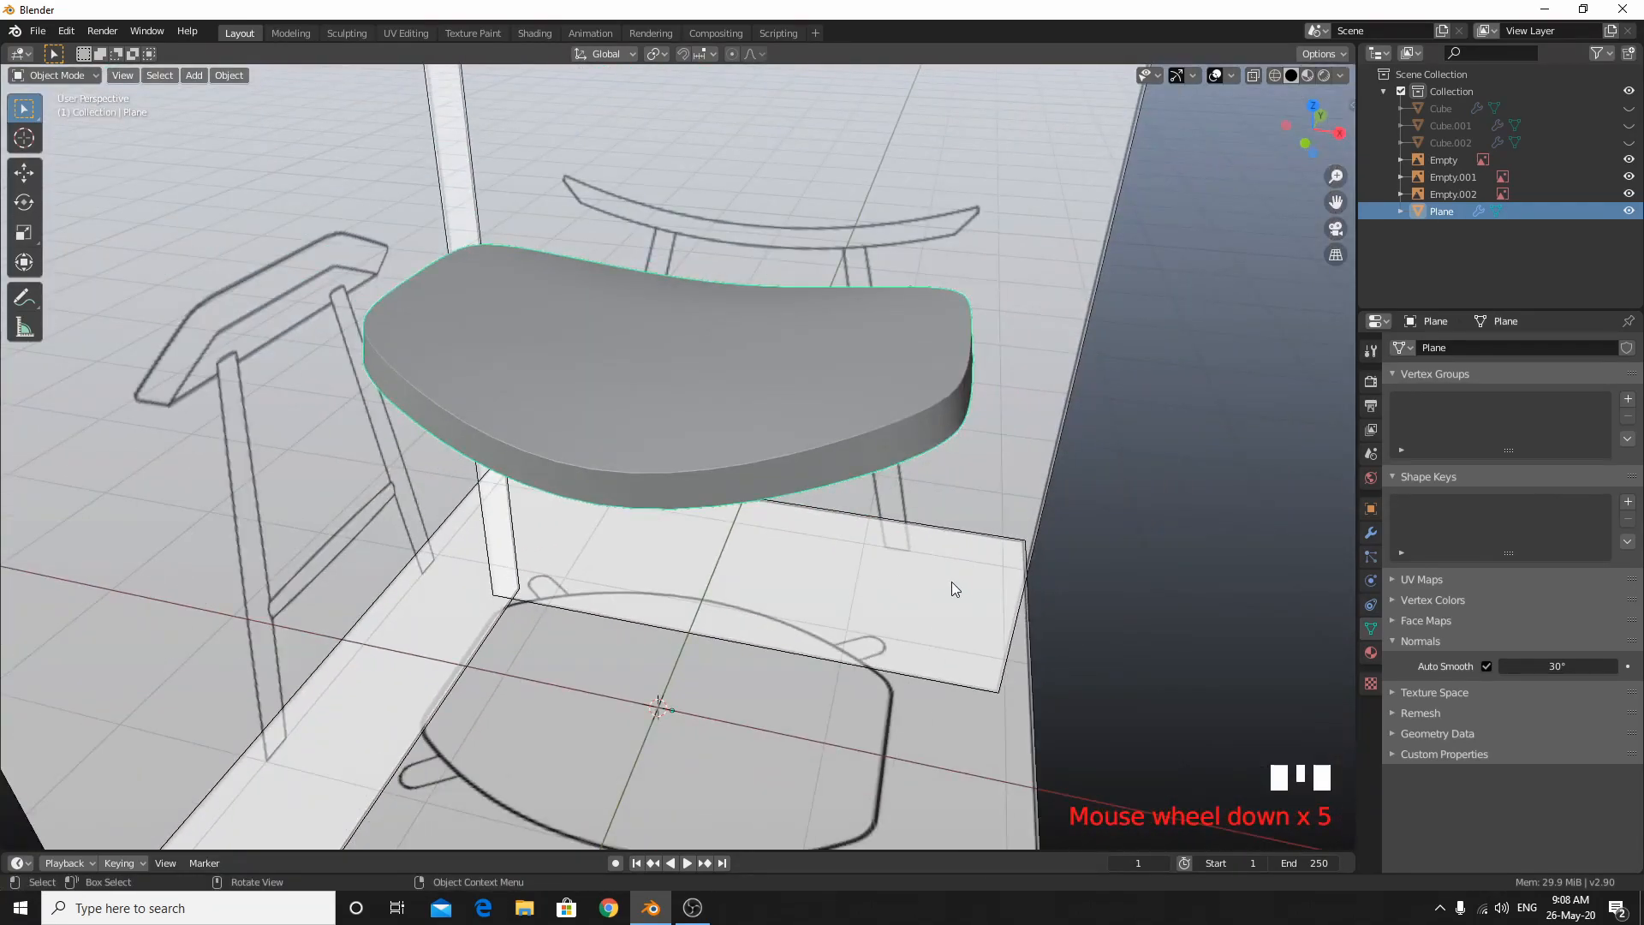
ctrl+middle_drag(947, 558, 1149, 489)
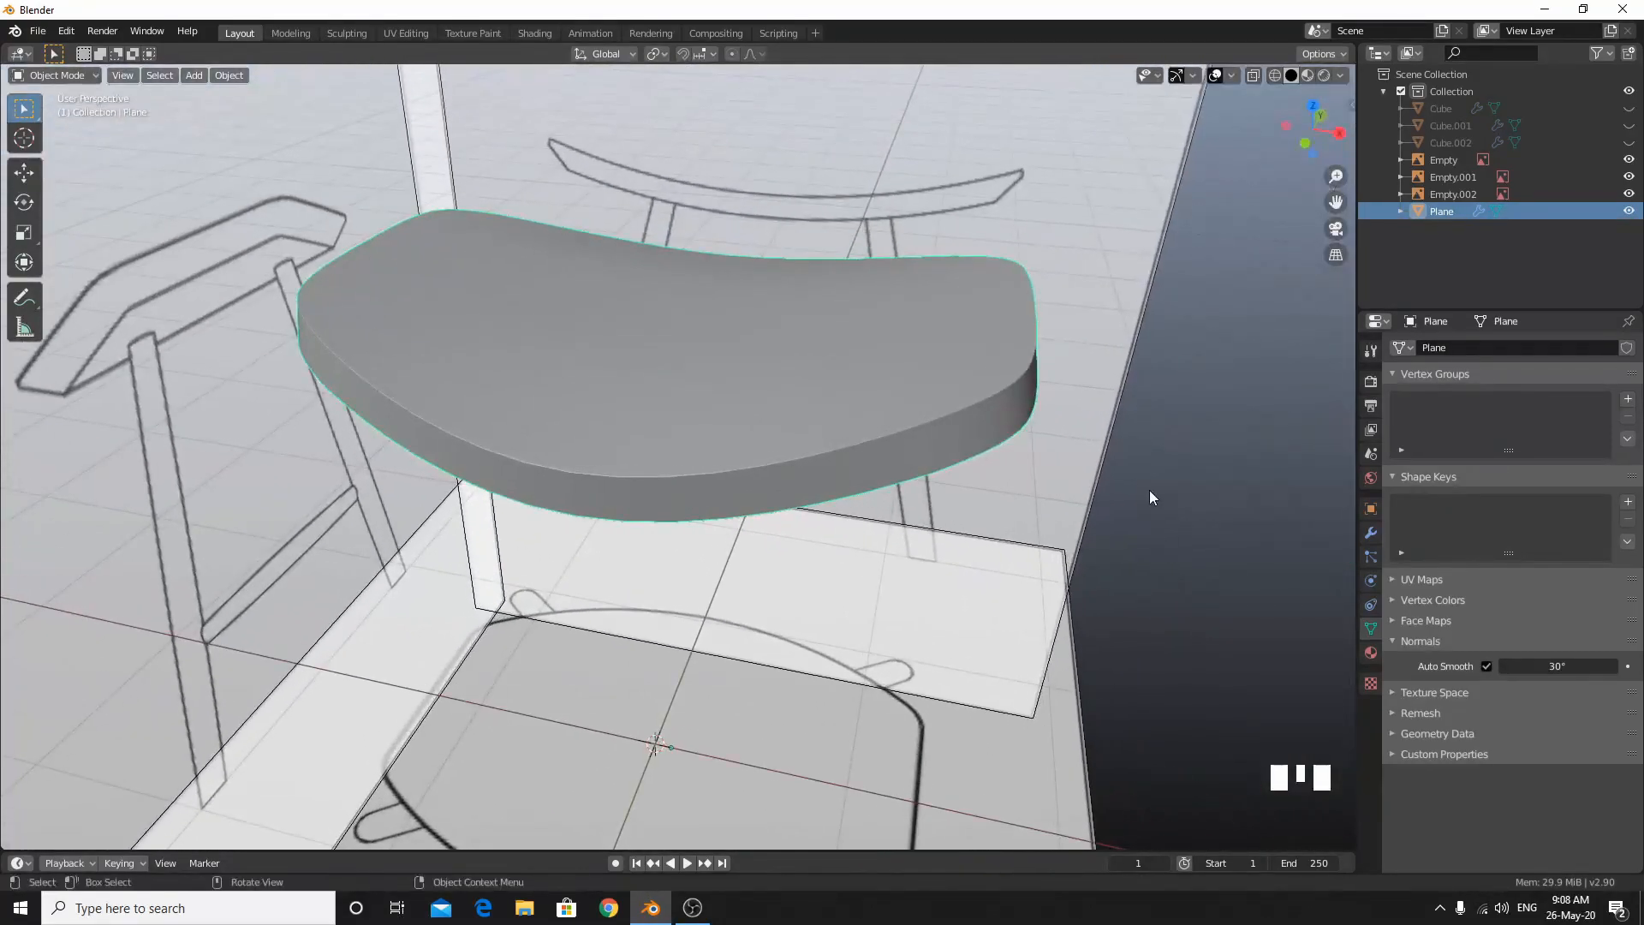
Try flat shading on the seat for comparison and return it to smooth shading.
scroll(890, 415, up, 3)
right_click(789, 408)
right_click(789, 408)
scroll(945, 441, down, 3)
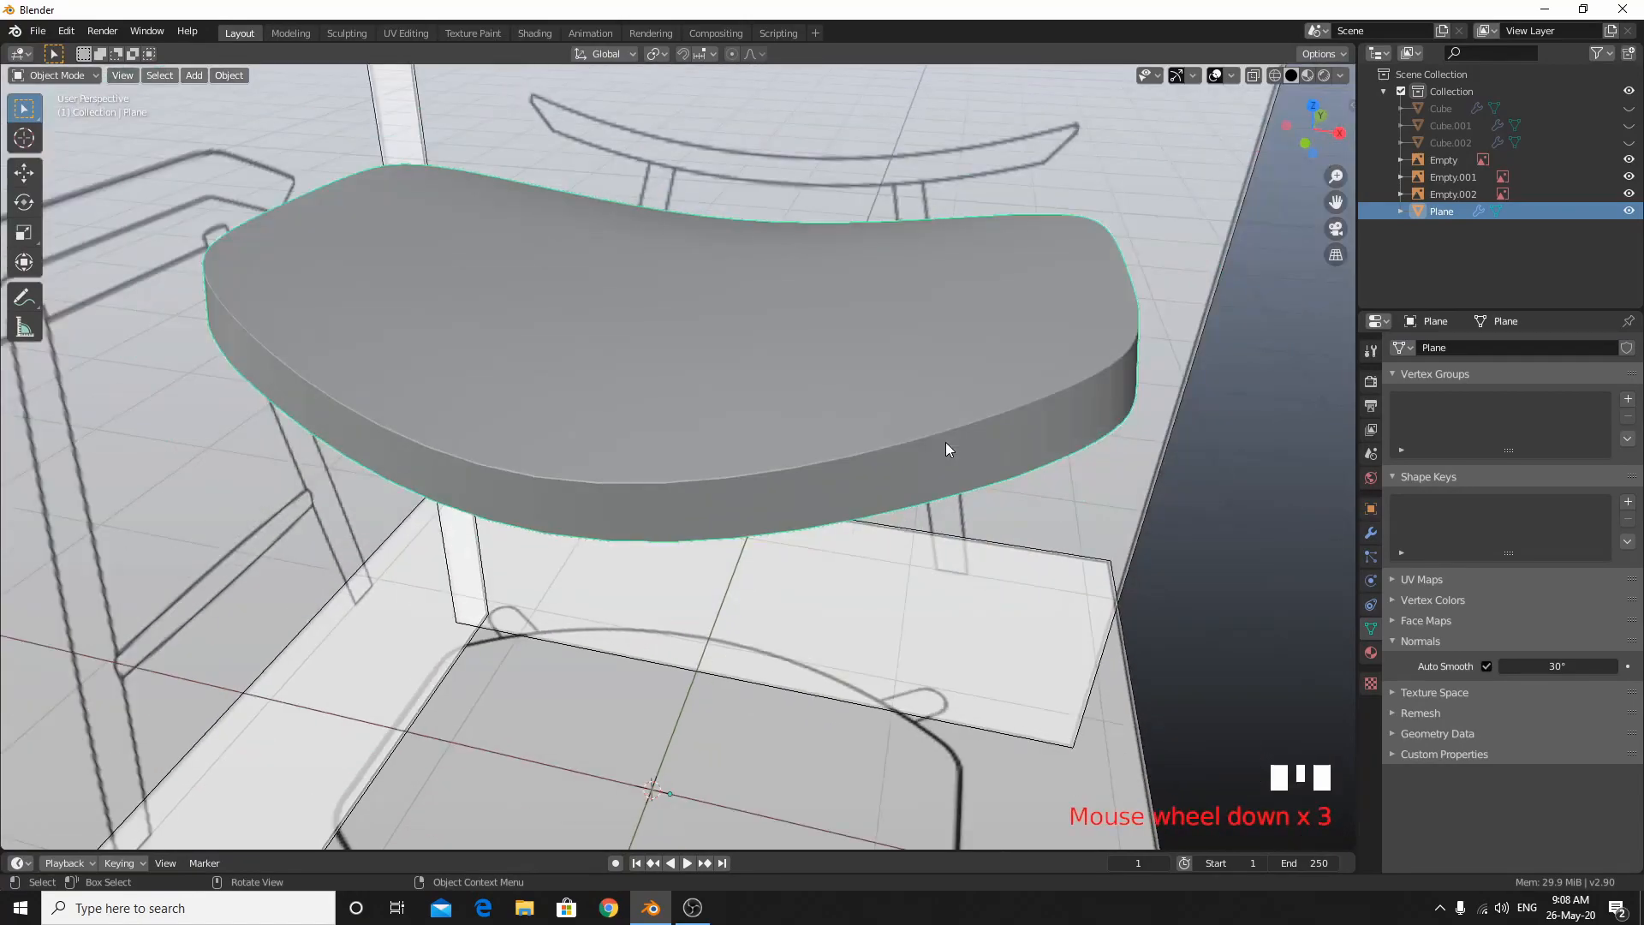
right_click(933, 312)
click(953, 332)
right_click(885, 351)
click(875, 330)
Review the seat's modifier stack and Auto Smooth setting, and examine the front rim up close.
click(1370, 533)
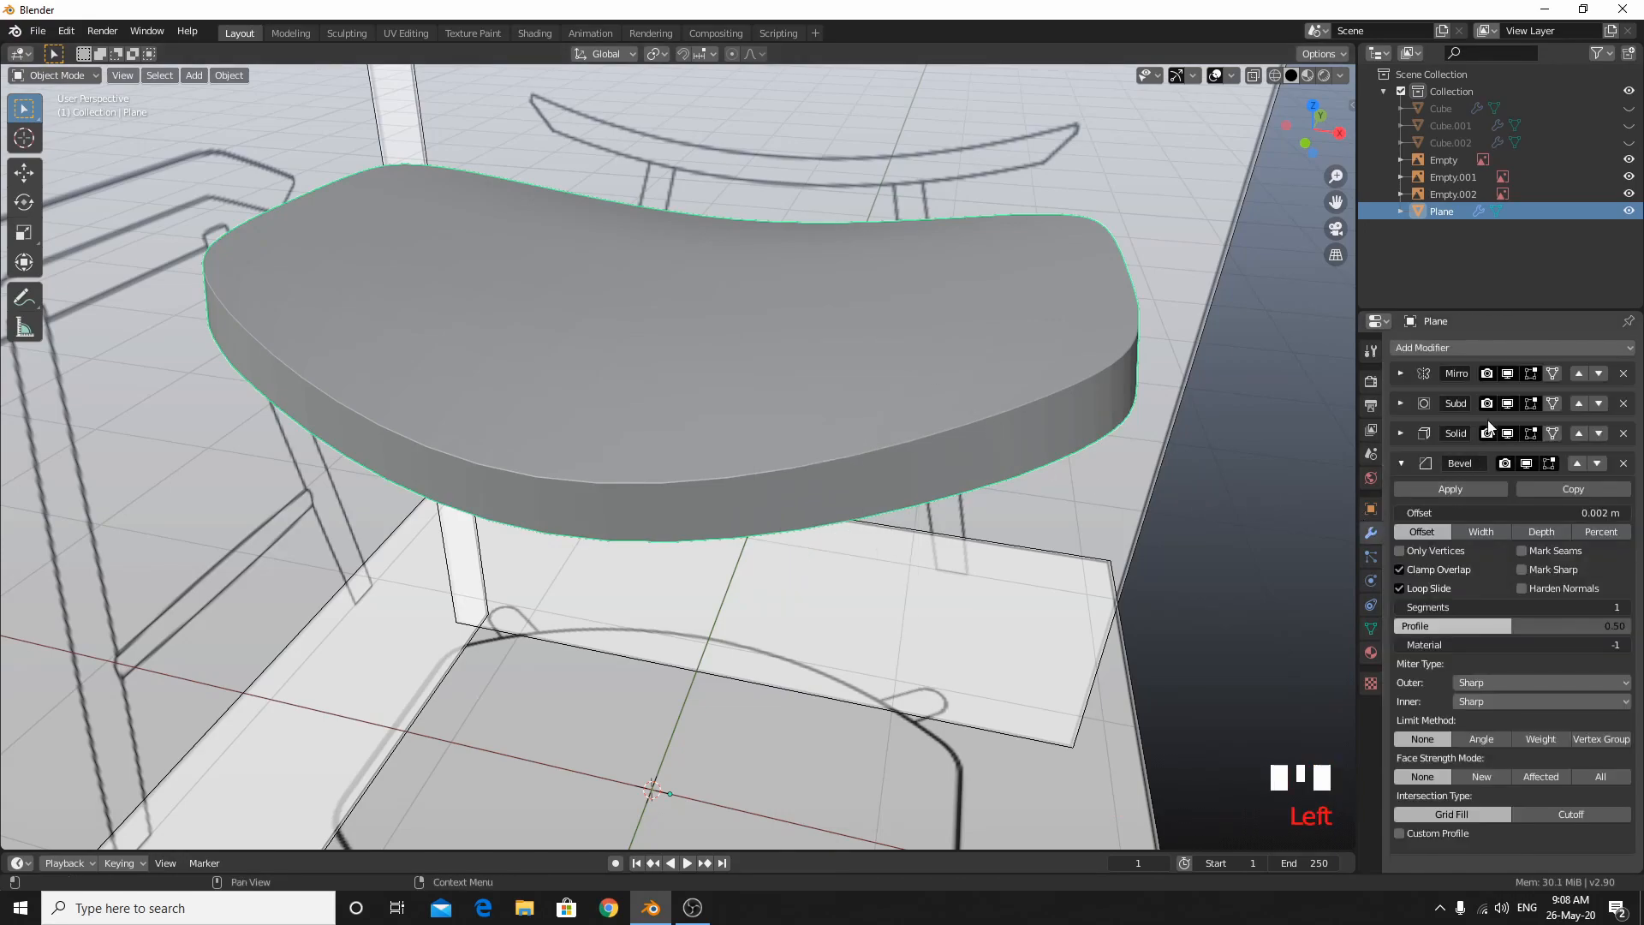
click(1370, 628)
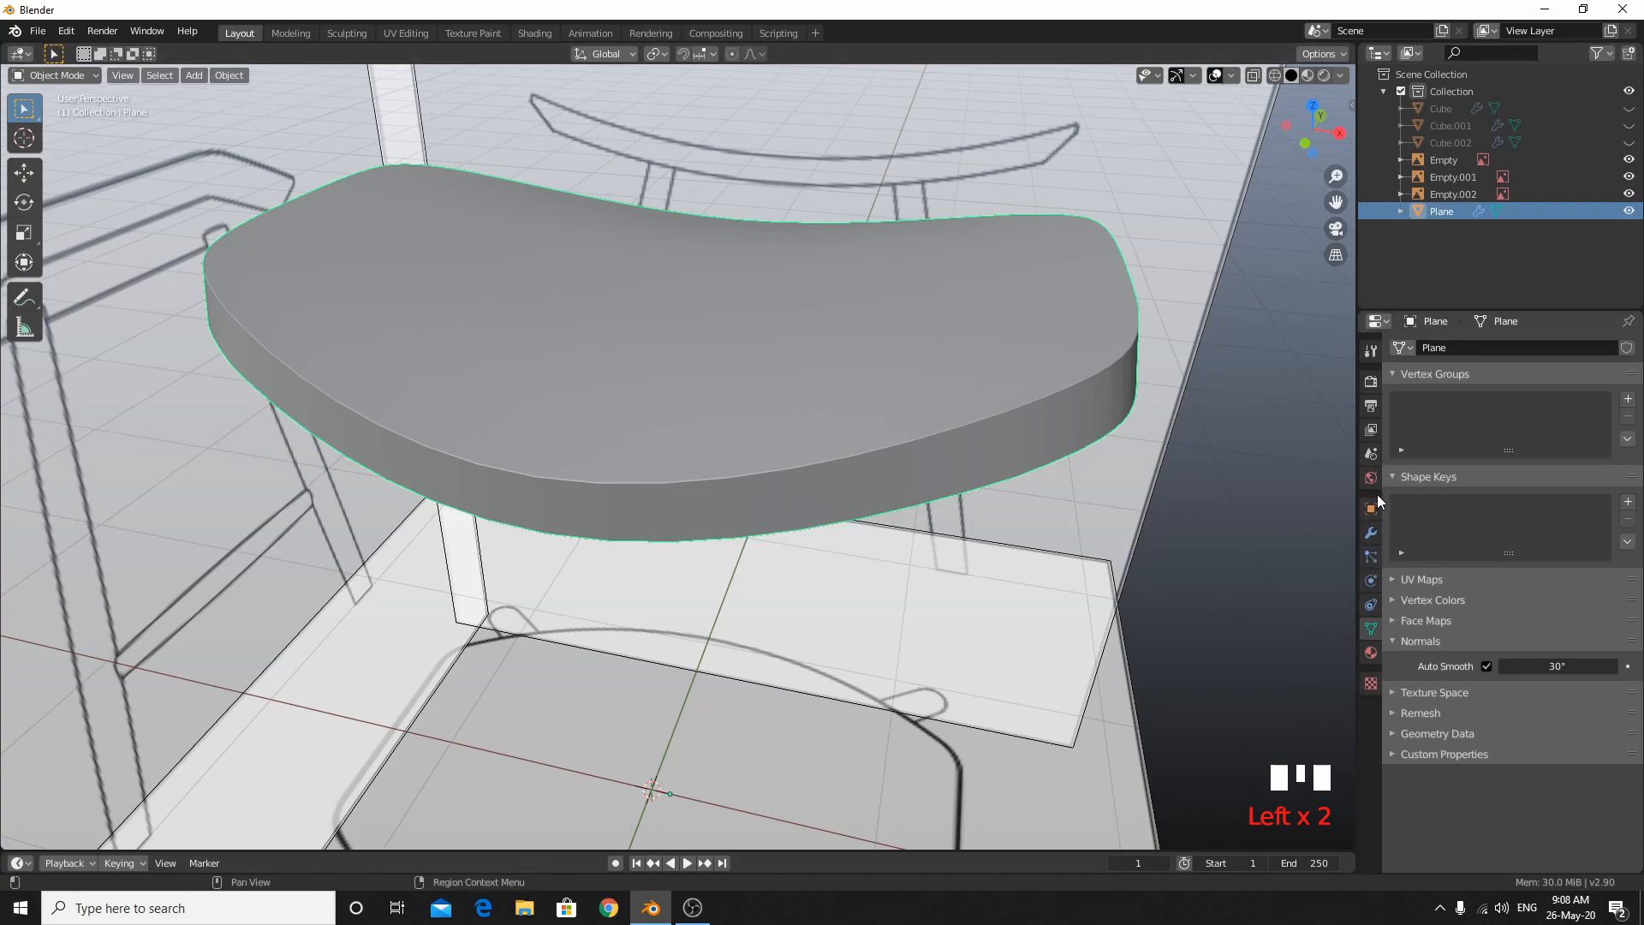
scroll(1267, 541, up, 3)
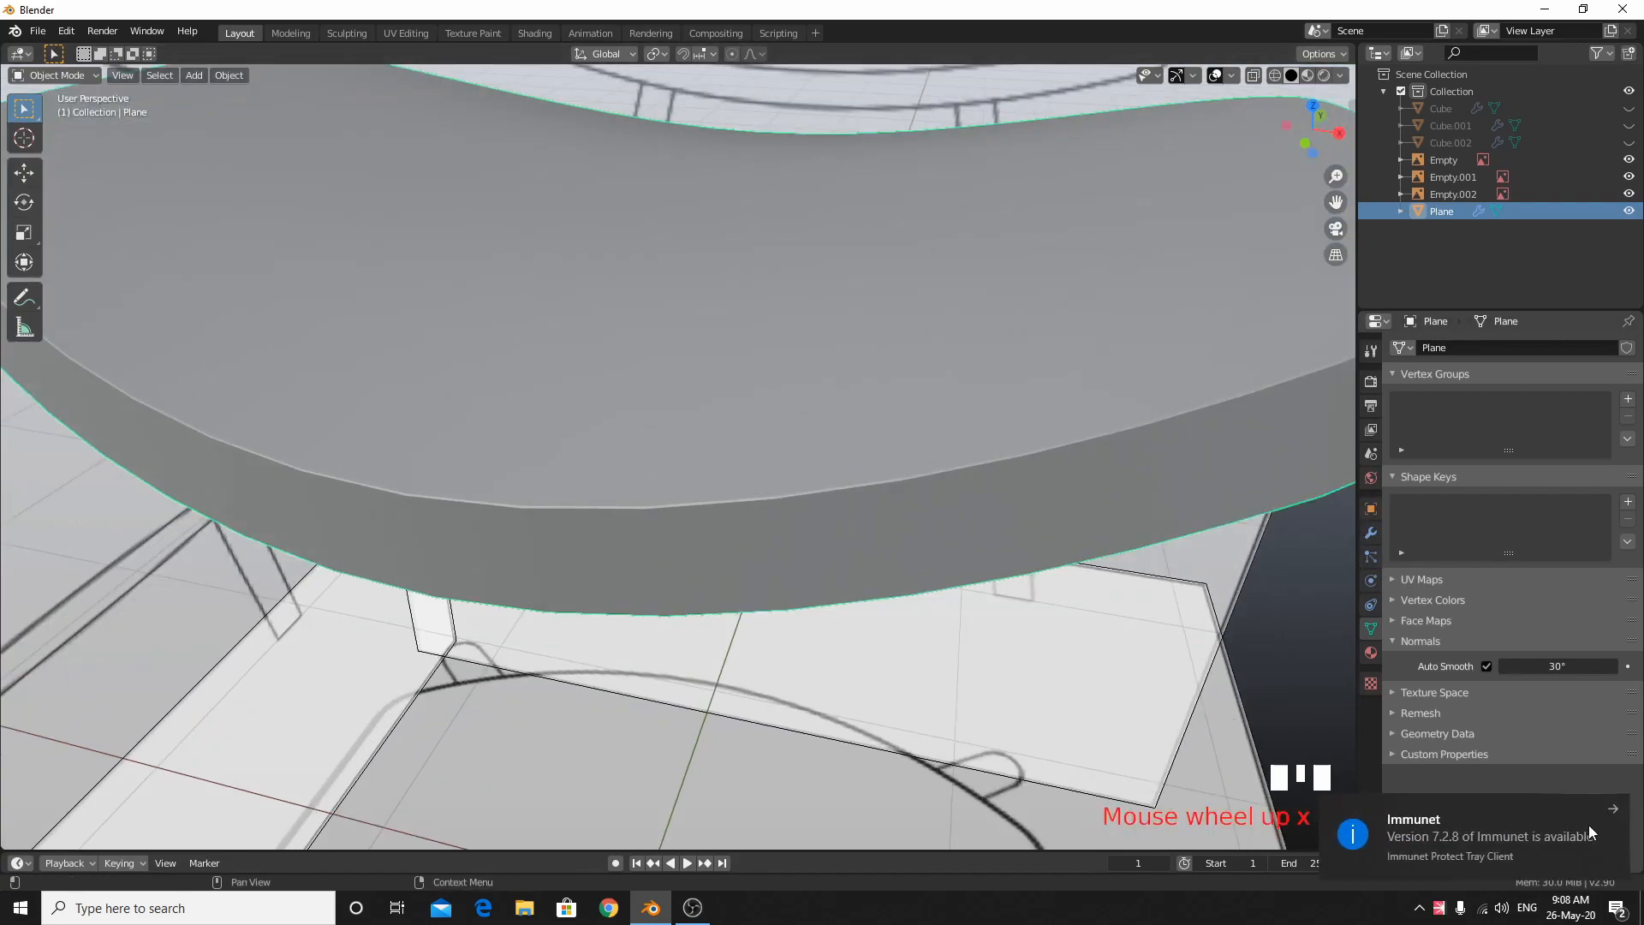
click(1611, 810)
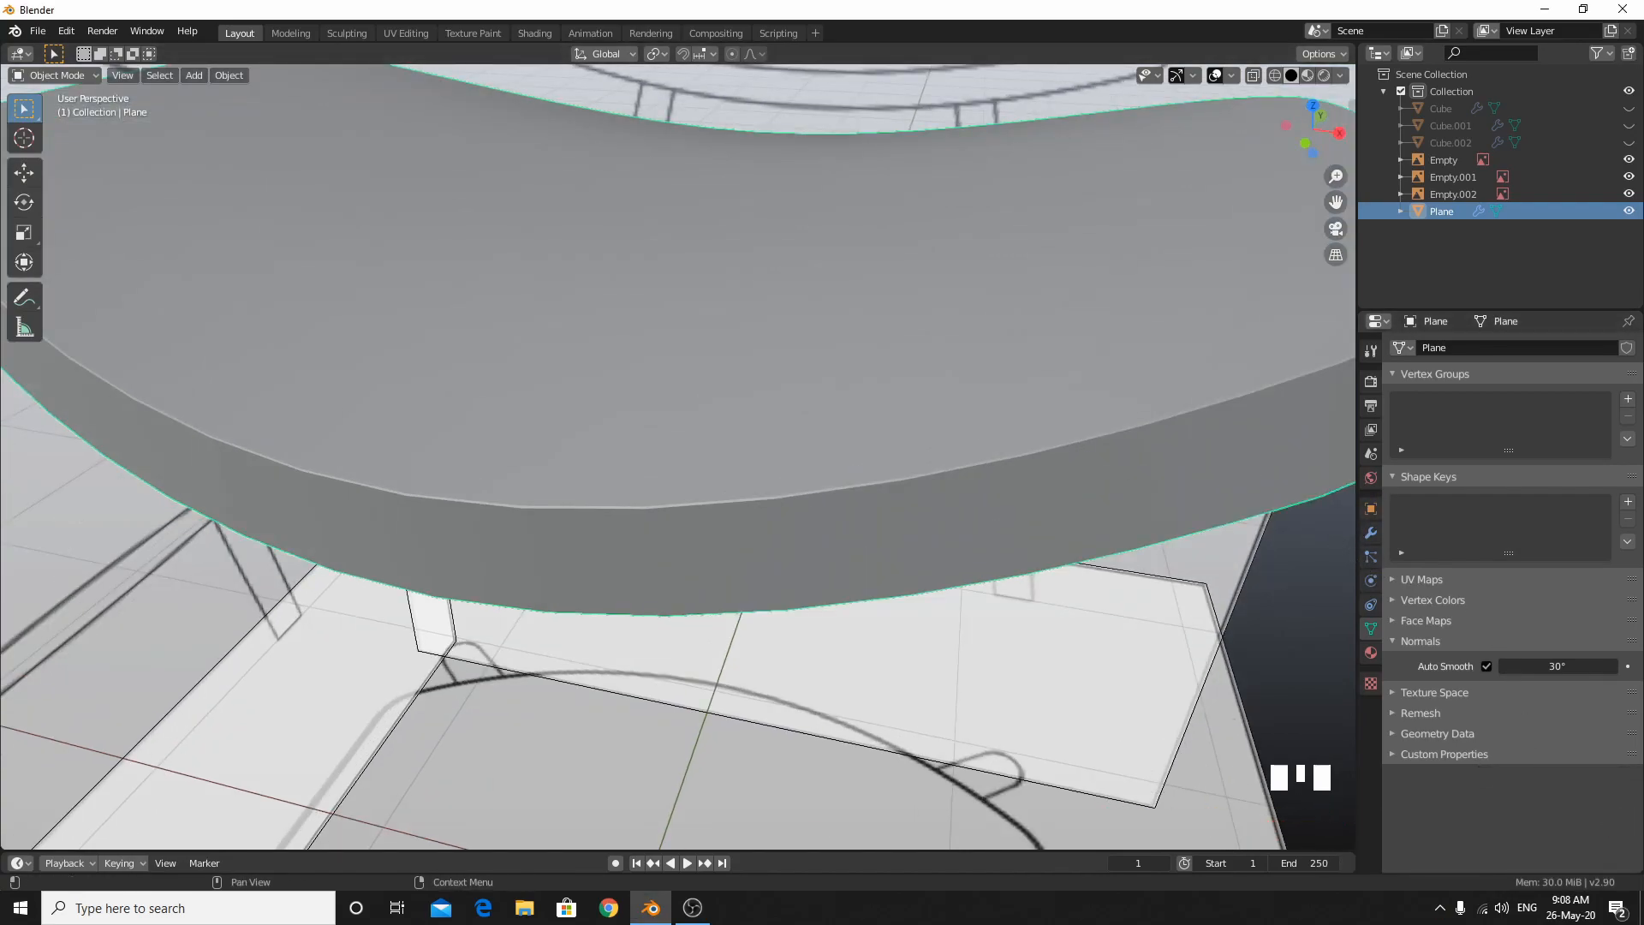
key(alt+Tab)
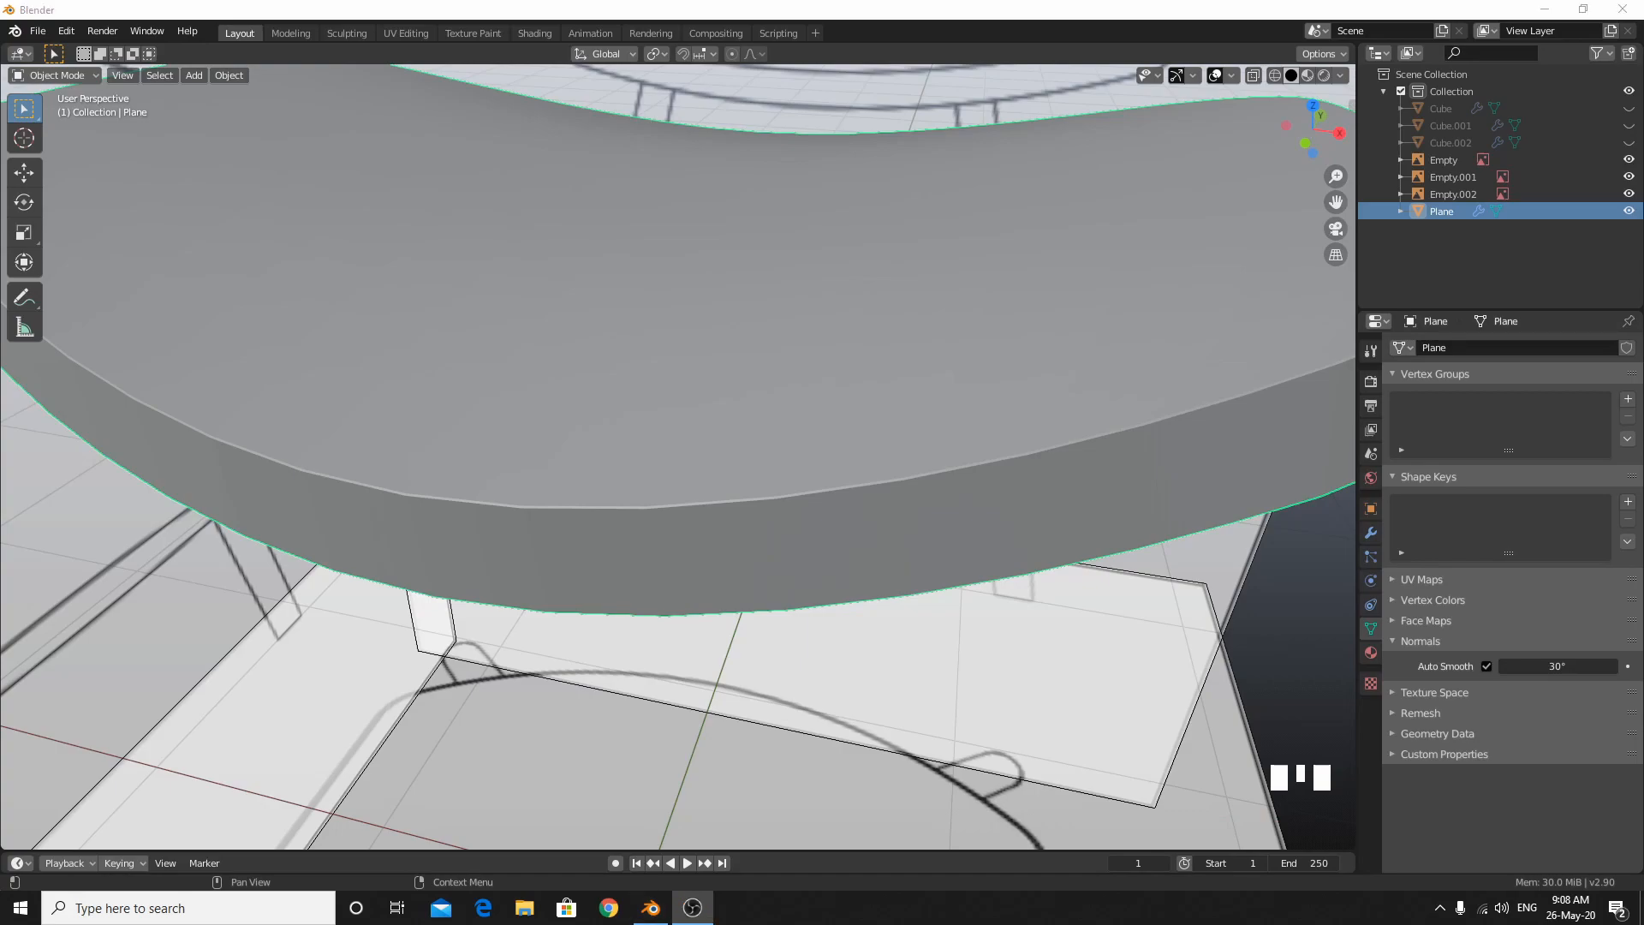
click(1000, 3)
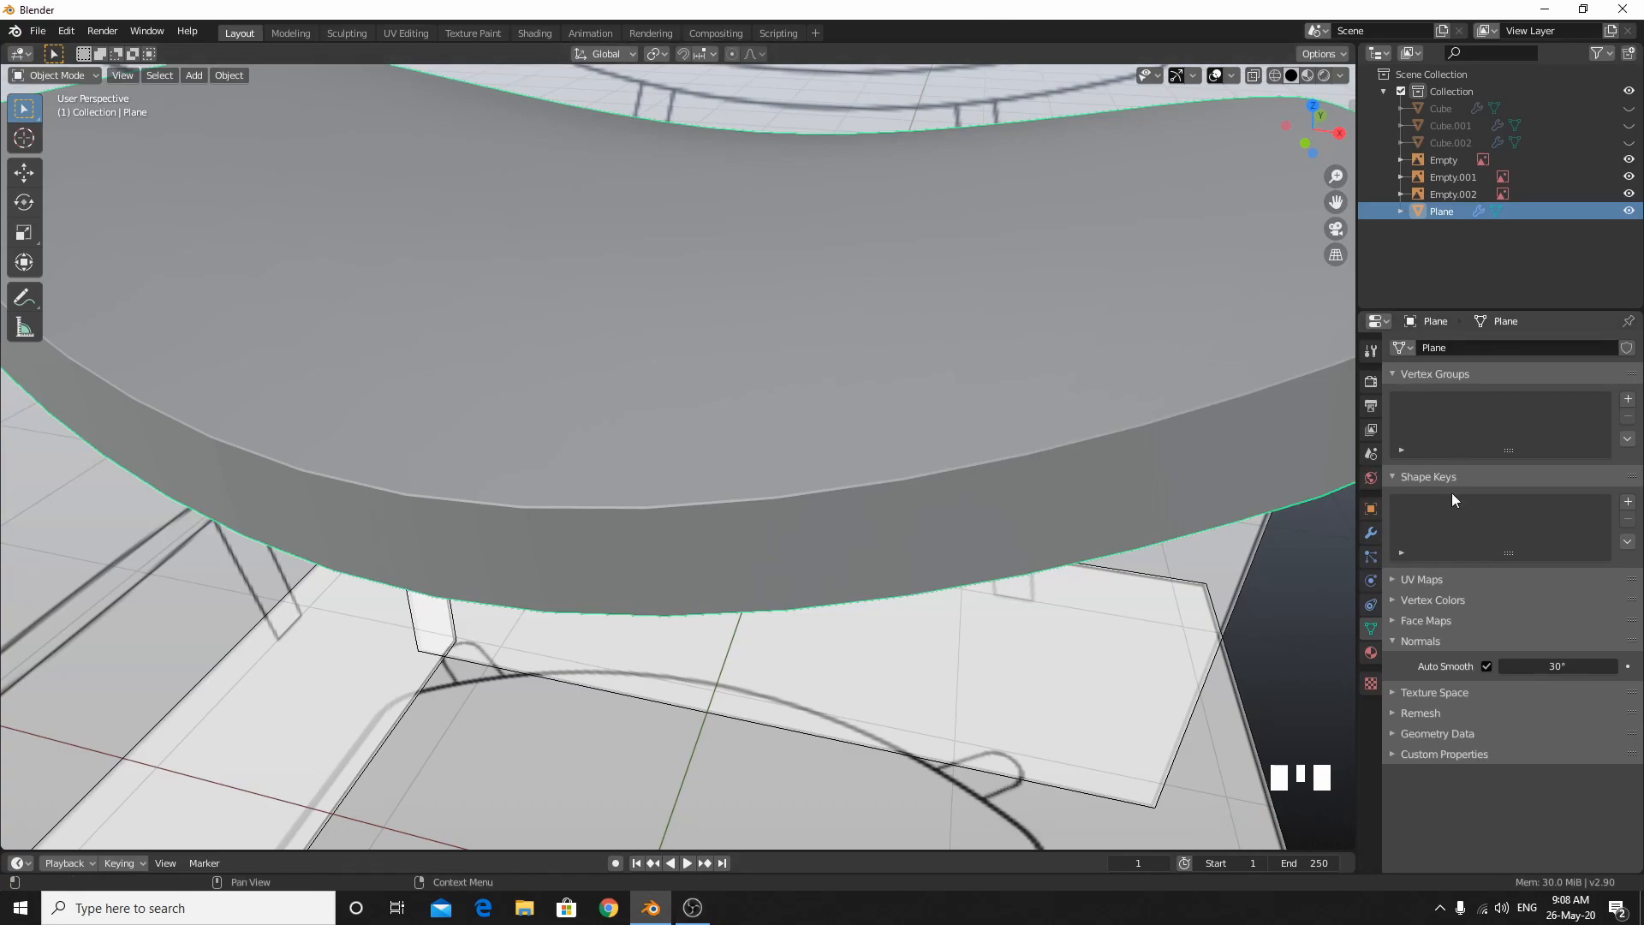
Try viewport subdivision levels 5 and 4 on the seat's Subdivision modifier and return the level to 3.
click(1371, 533)
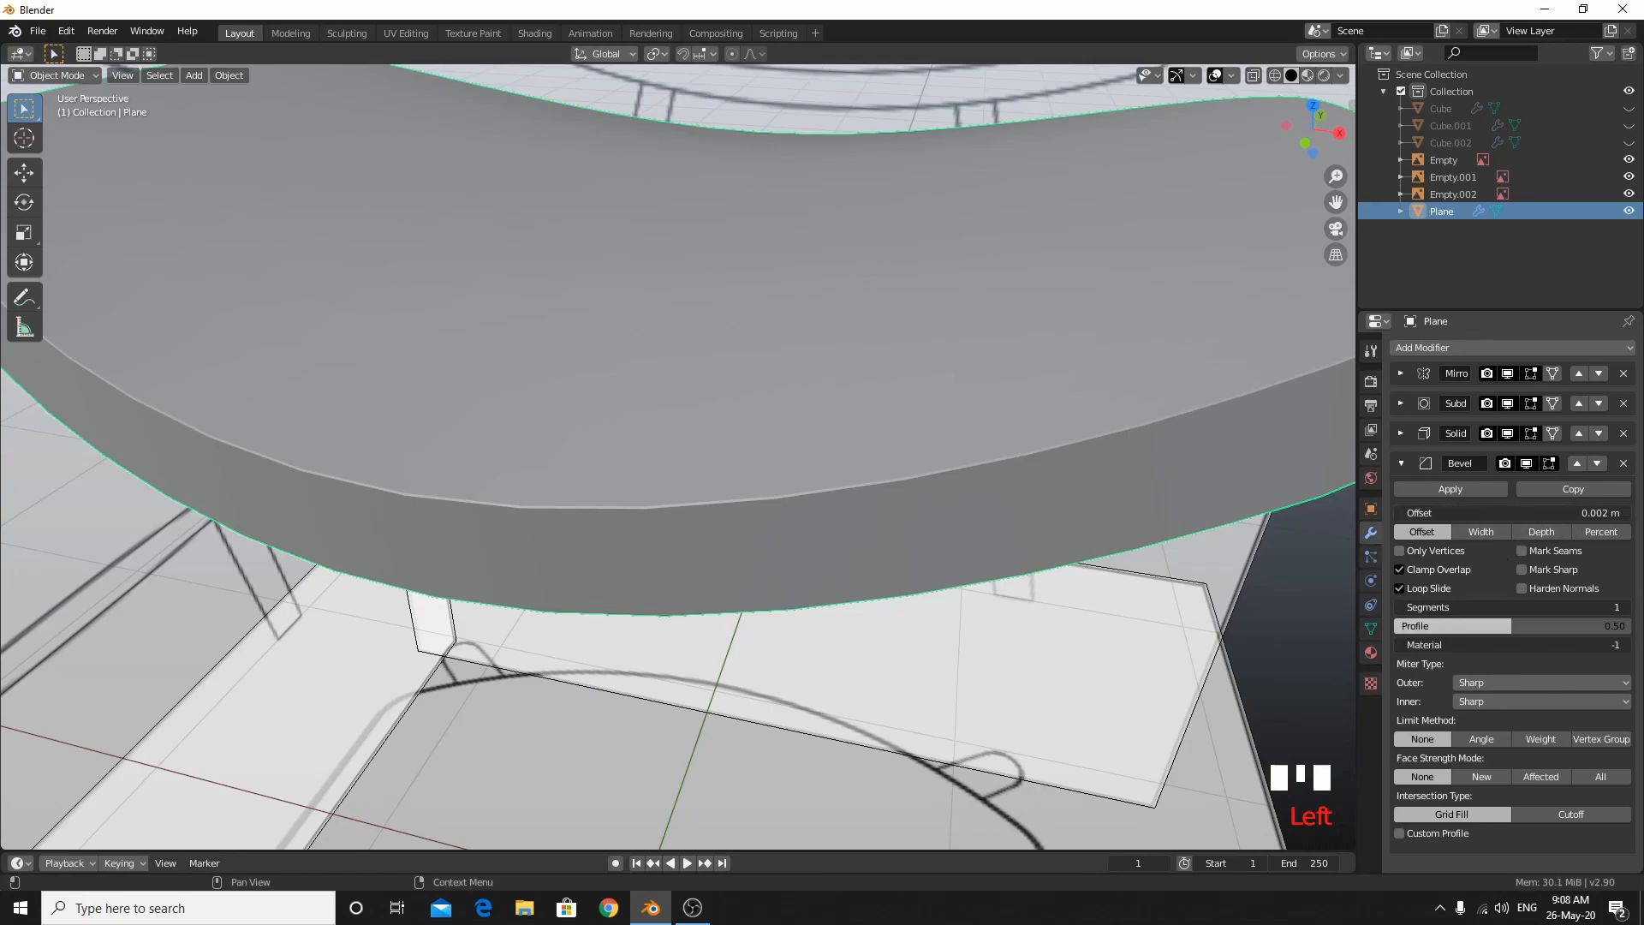
click(1402, 462)
click(1398, 433)
click(1399, 433)
click(1403, 405)
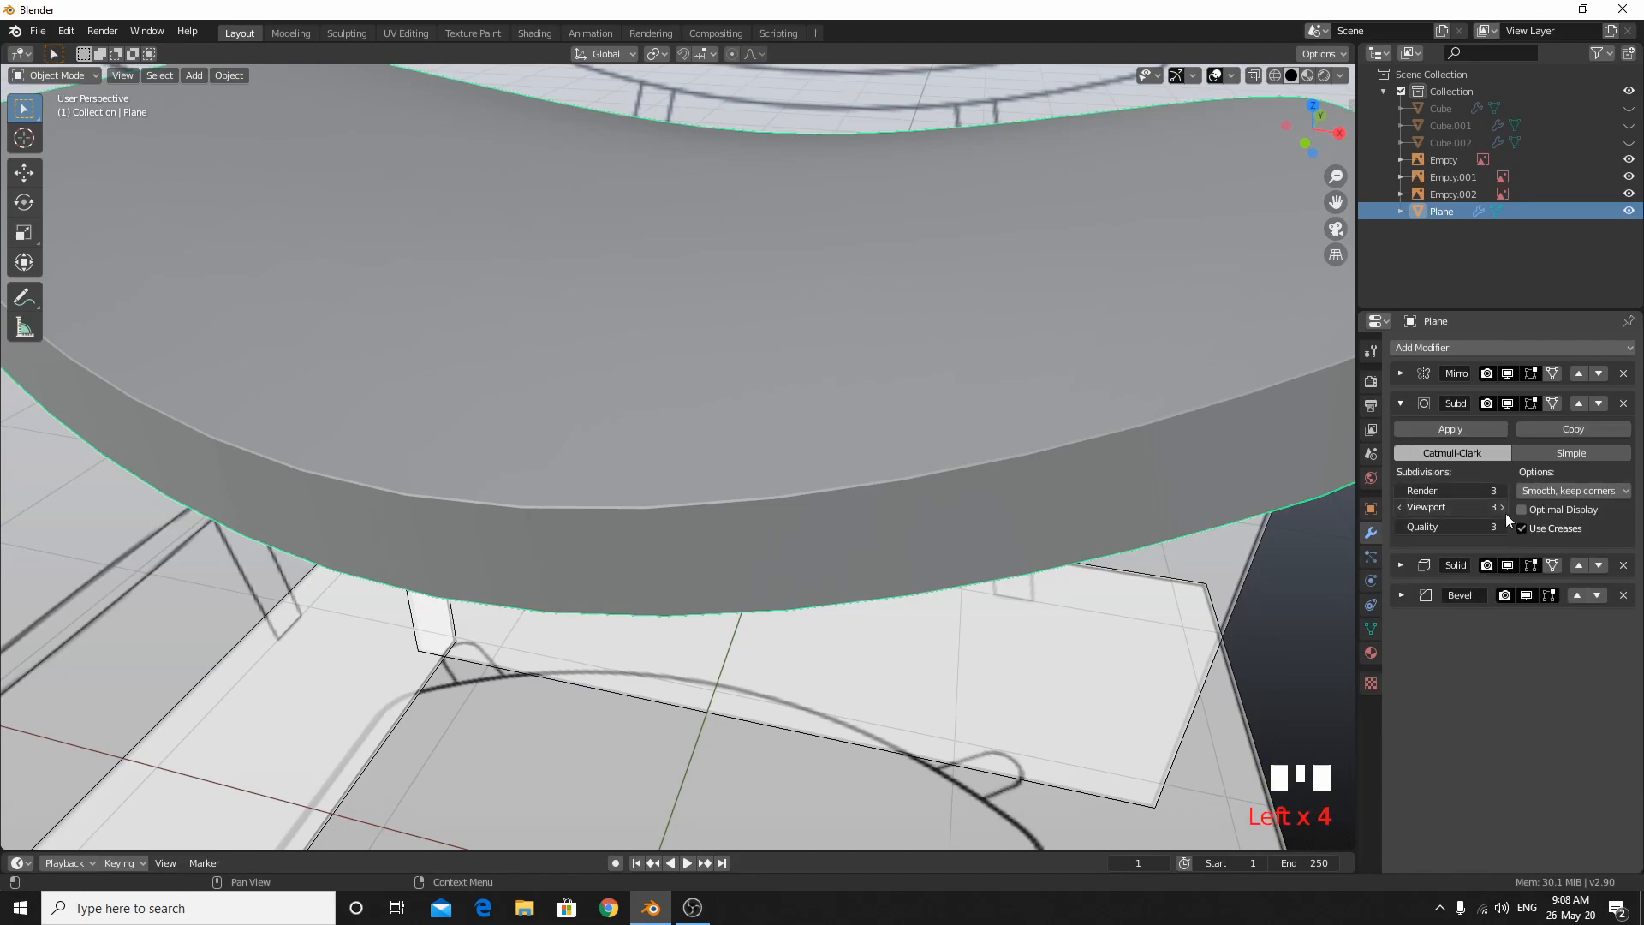
scroll(1205, 475, down, 4)
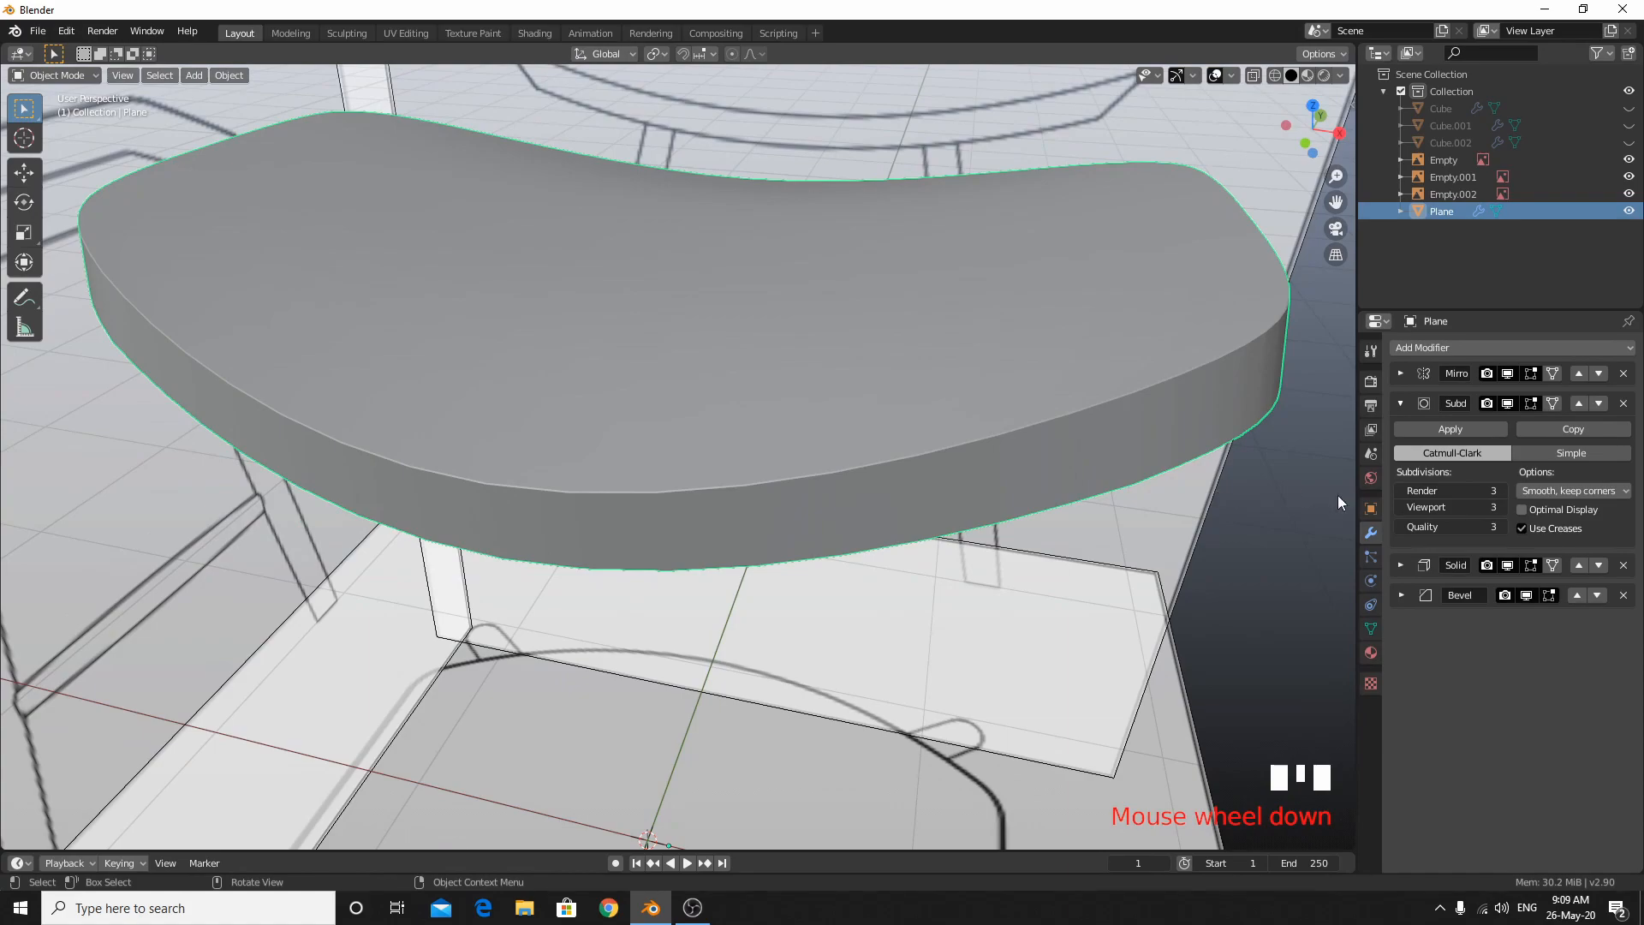
click(1499, 507)
click(1501, 508)
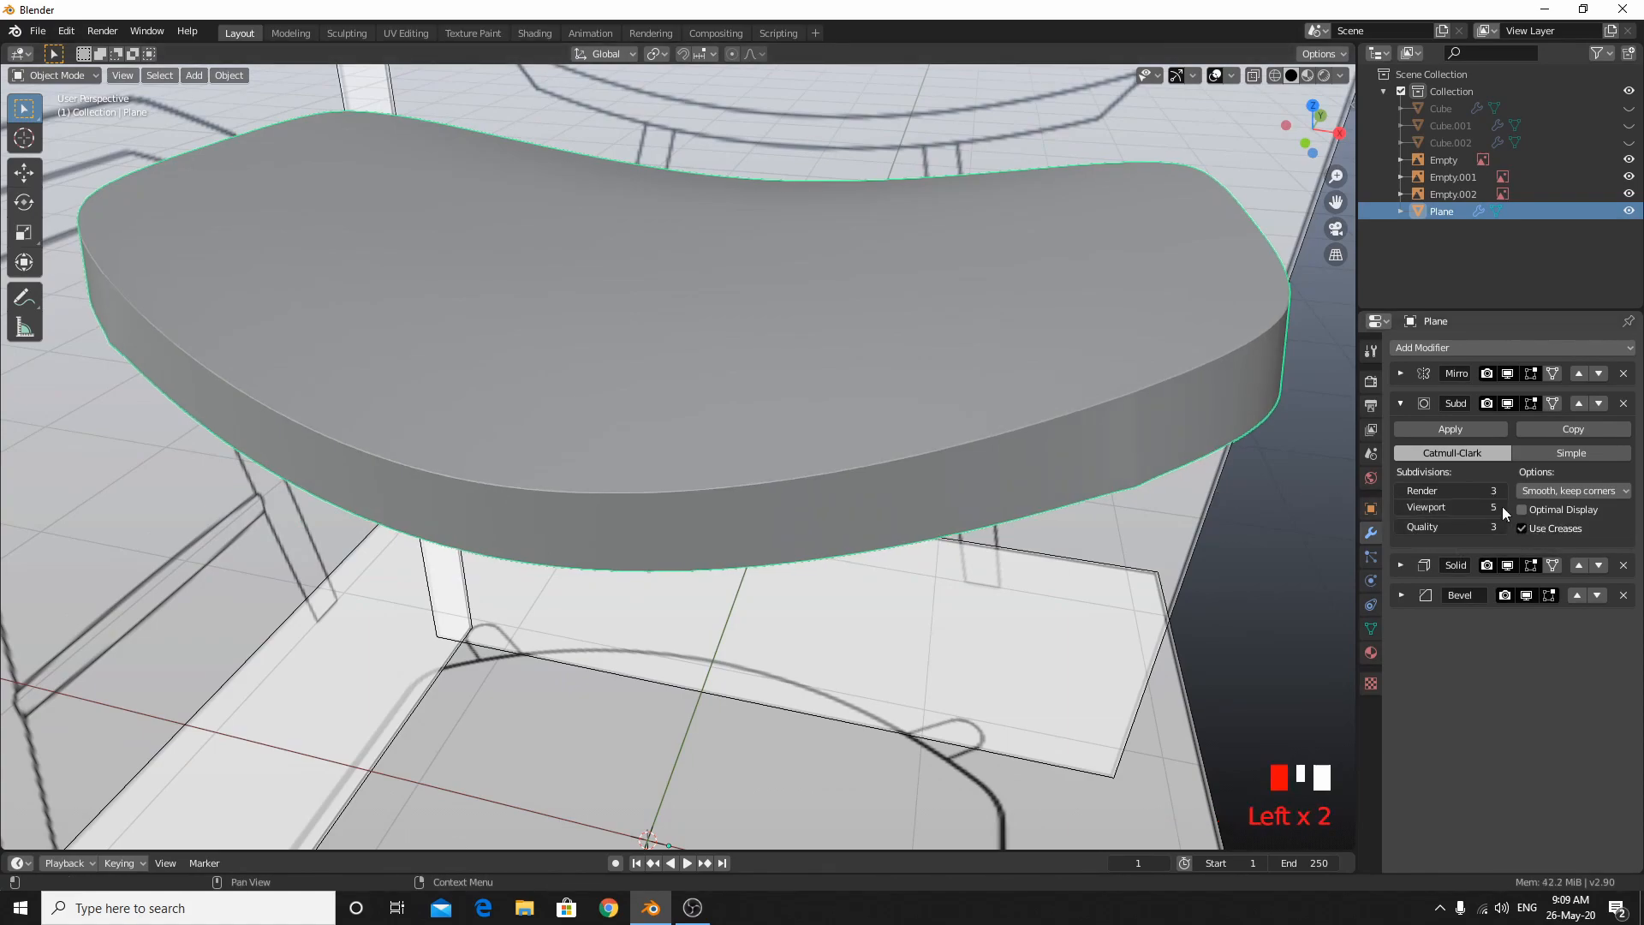
click(1400, 507)
middle_drag(1231, 493, 1062, 502)
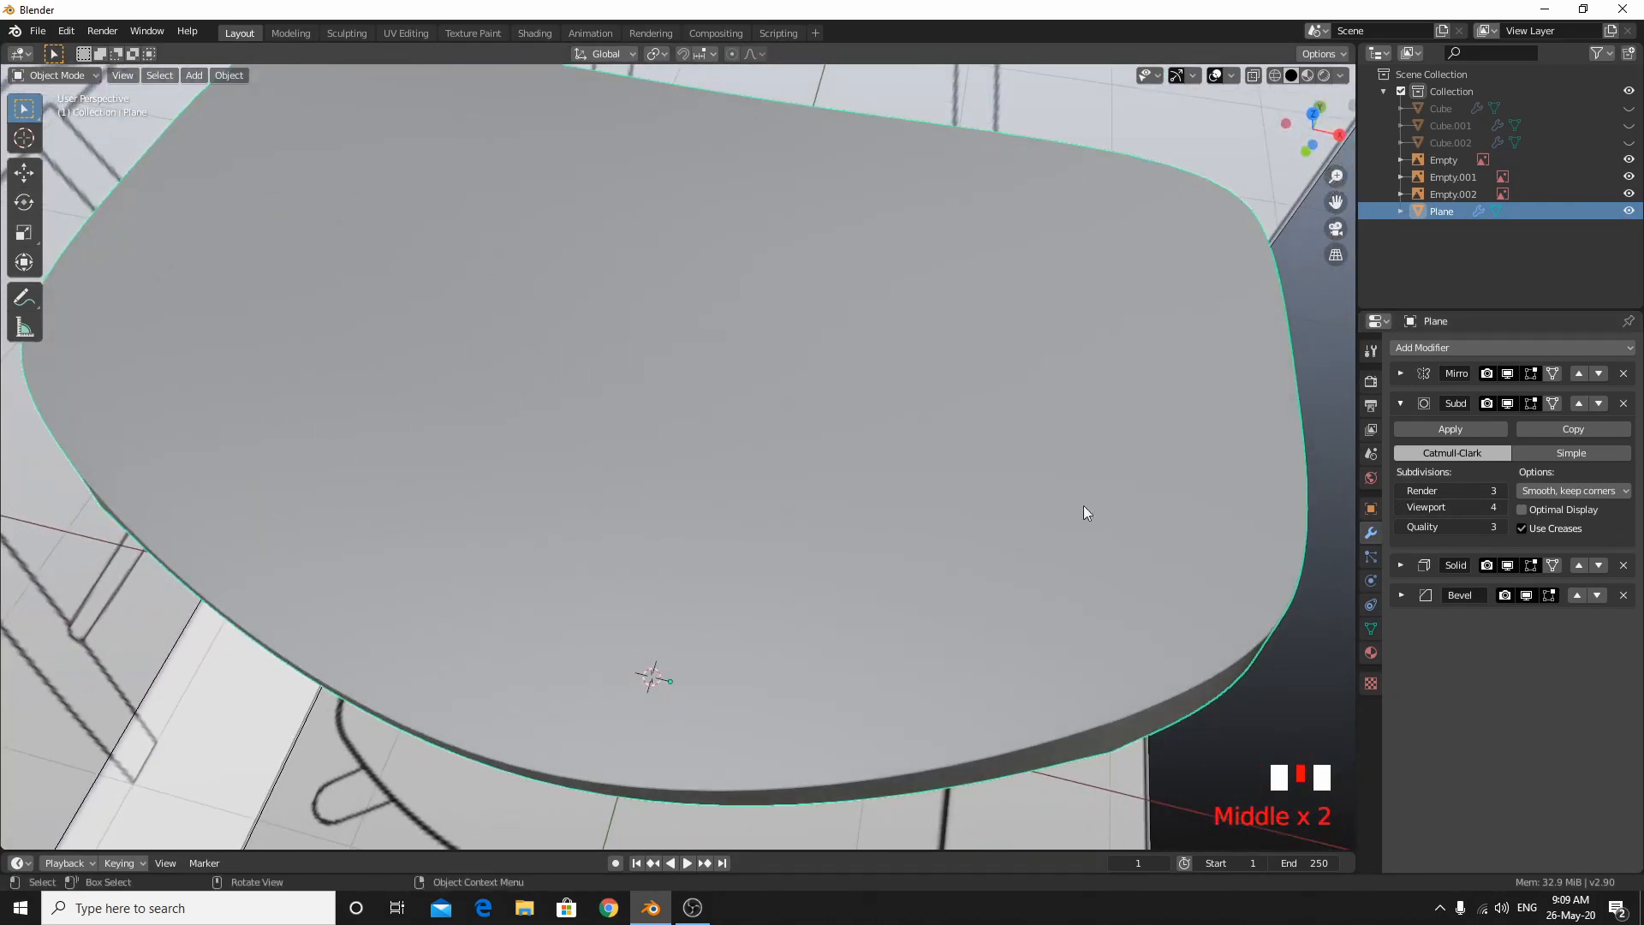
click(1401, 507)
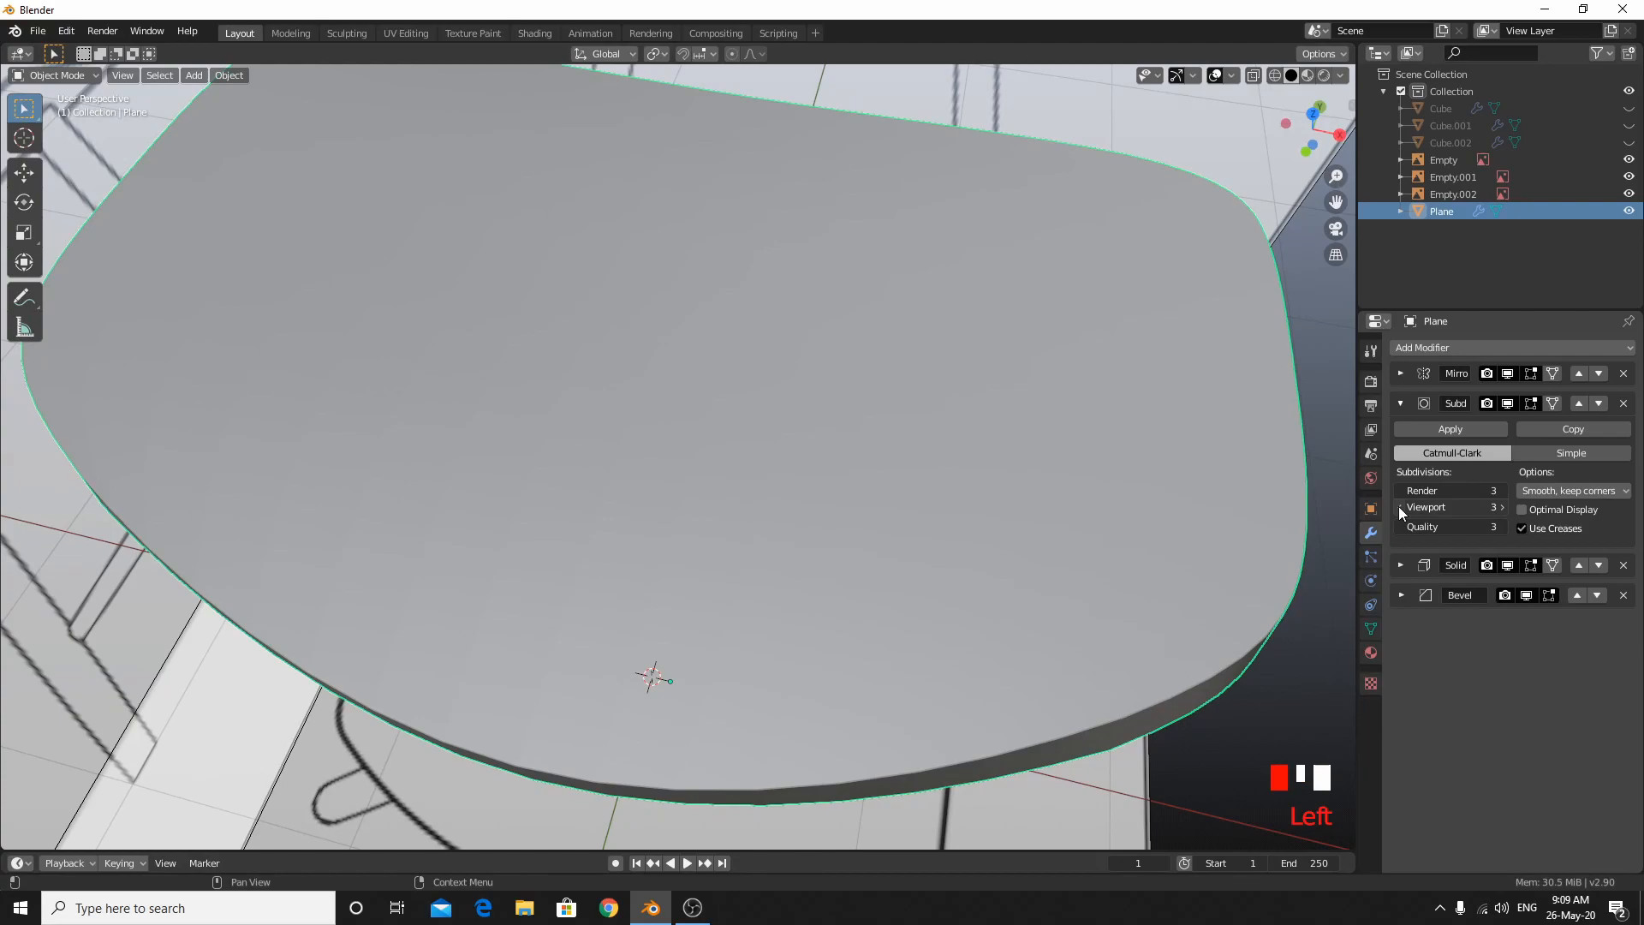
Unhide the stool's legs and crossbars and check how they meet the underside of the seat.
middle_drag(1257, 483, 1144, 439)
scroll(677, 603, down, 3)
middle_drag(654, 603, 741, 426)
key(alt+h)
scroll(788, 564, down, 2)
scroll(788, 563, down, 1)
scroll(778, 439, up, 7)
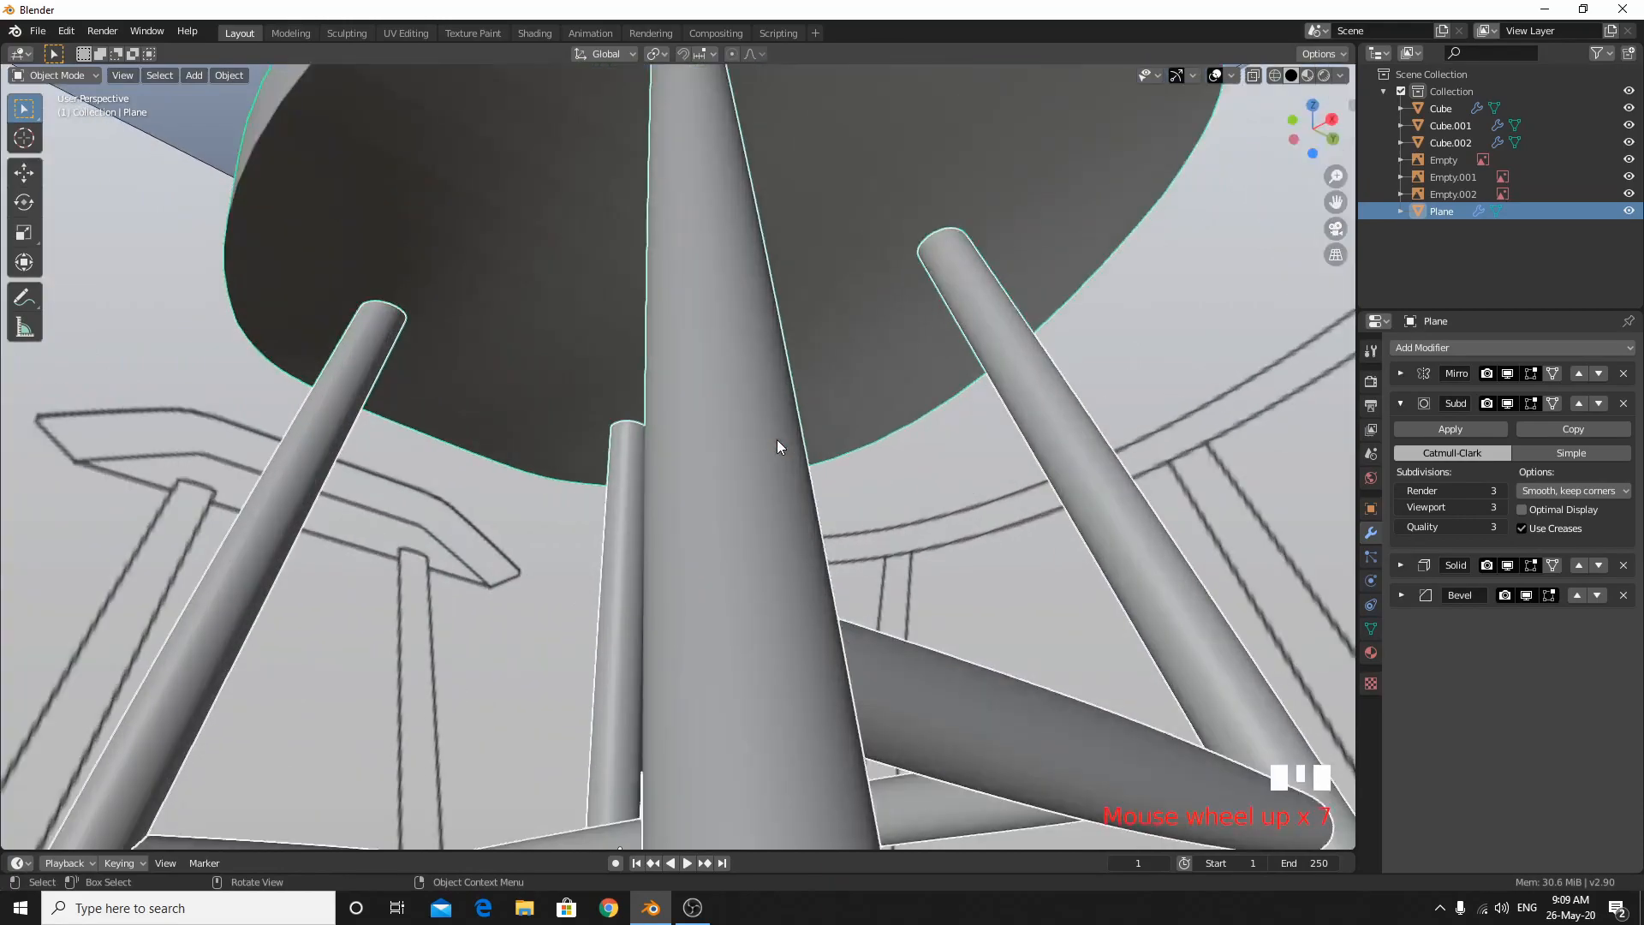
middle_drag(752, 362, 716, 459)
shift+middle_drag(726, 385, 686, 420)
scroll(829, 538, down, 2)
scroll(828, 537, down, 3)
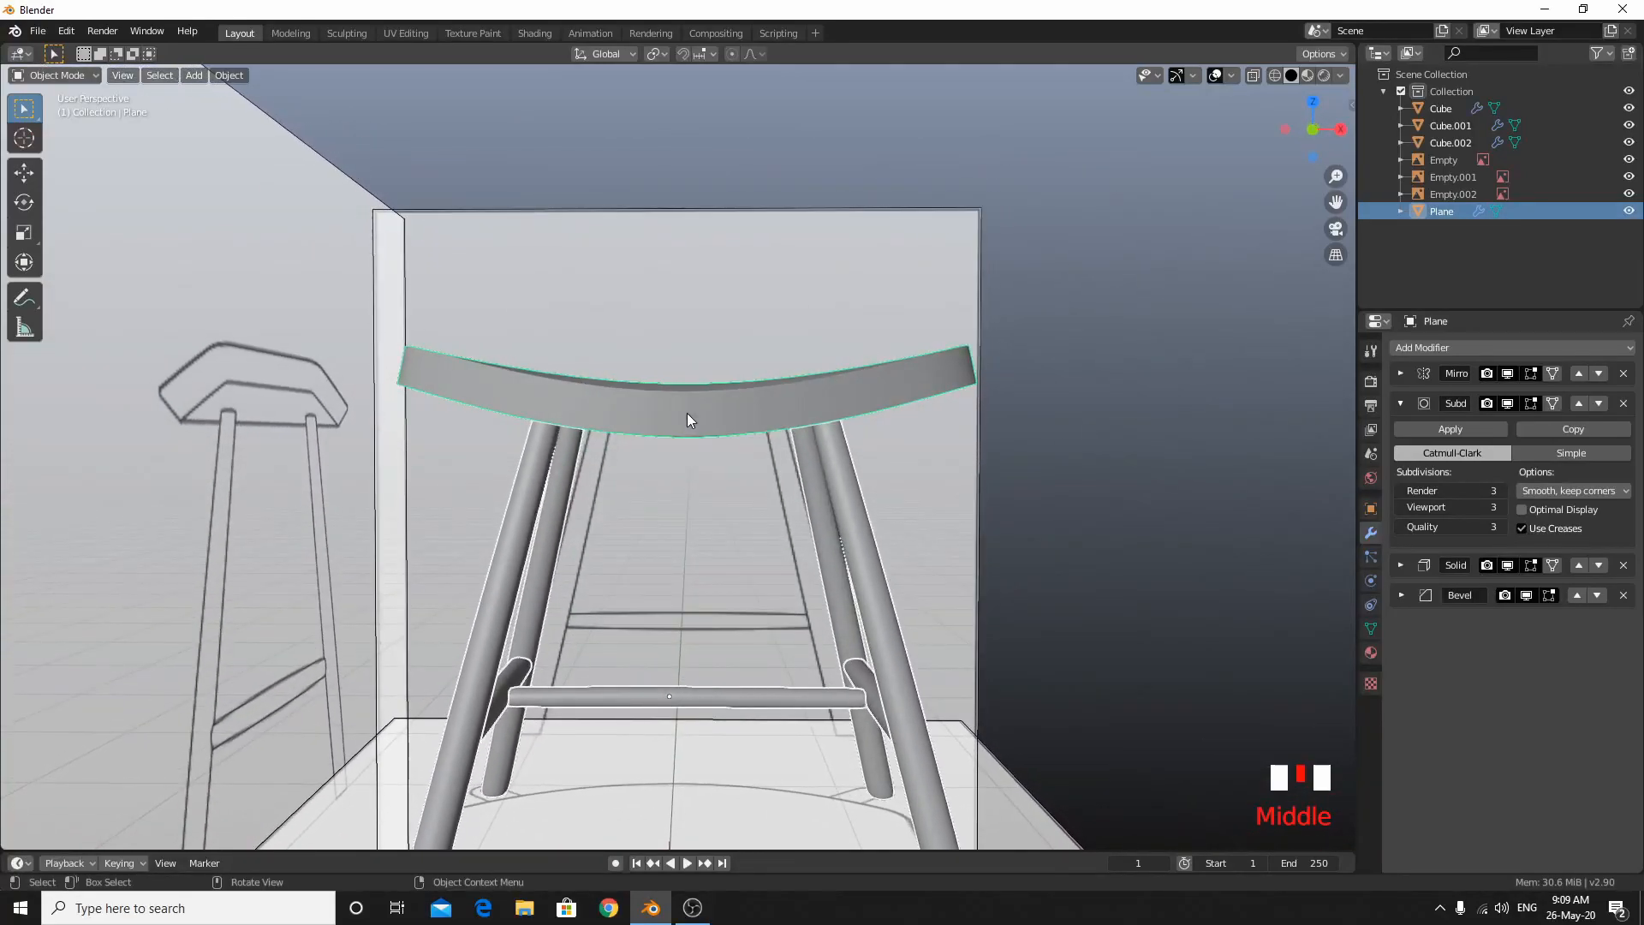
Try lowering the seat's center vertex along Z in front view against the reference, undo the move and return to Object Mode.
key(KP_1)
scroll(736, 440, up, 4)
key(Tab)
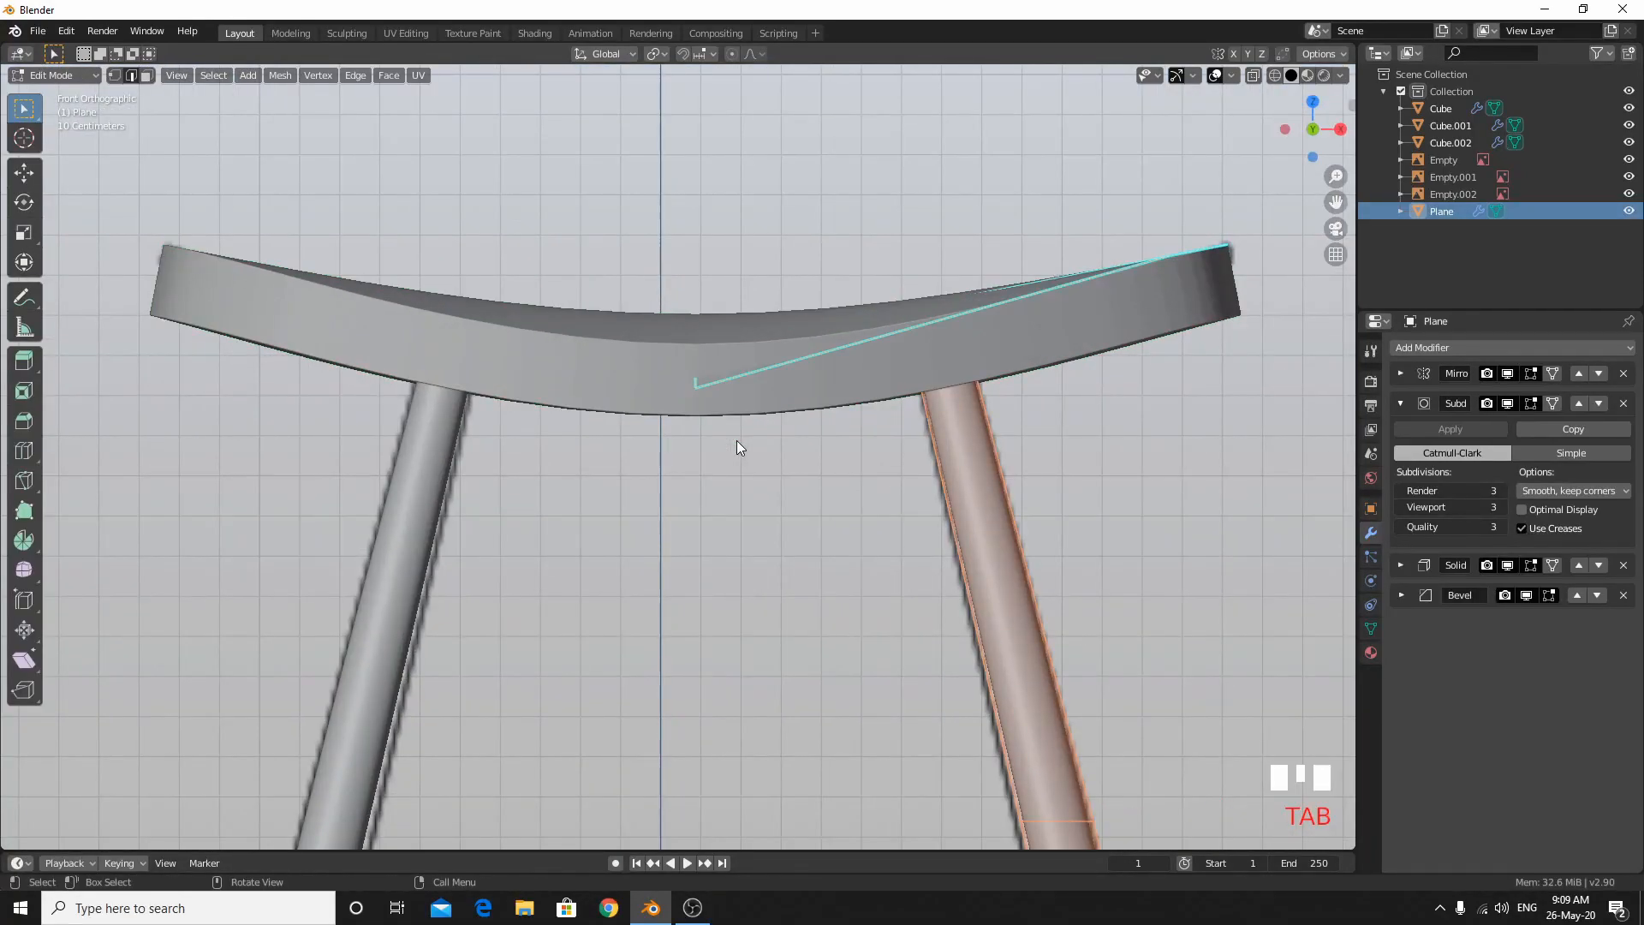
click(743, 492)
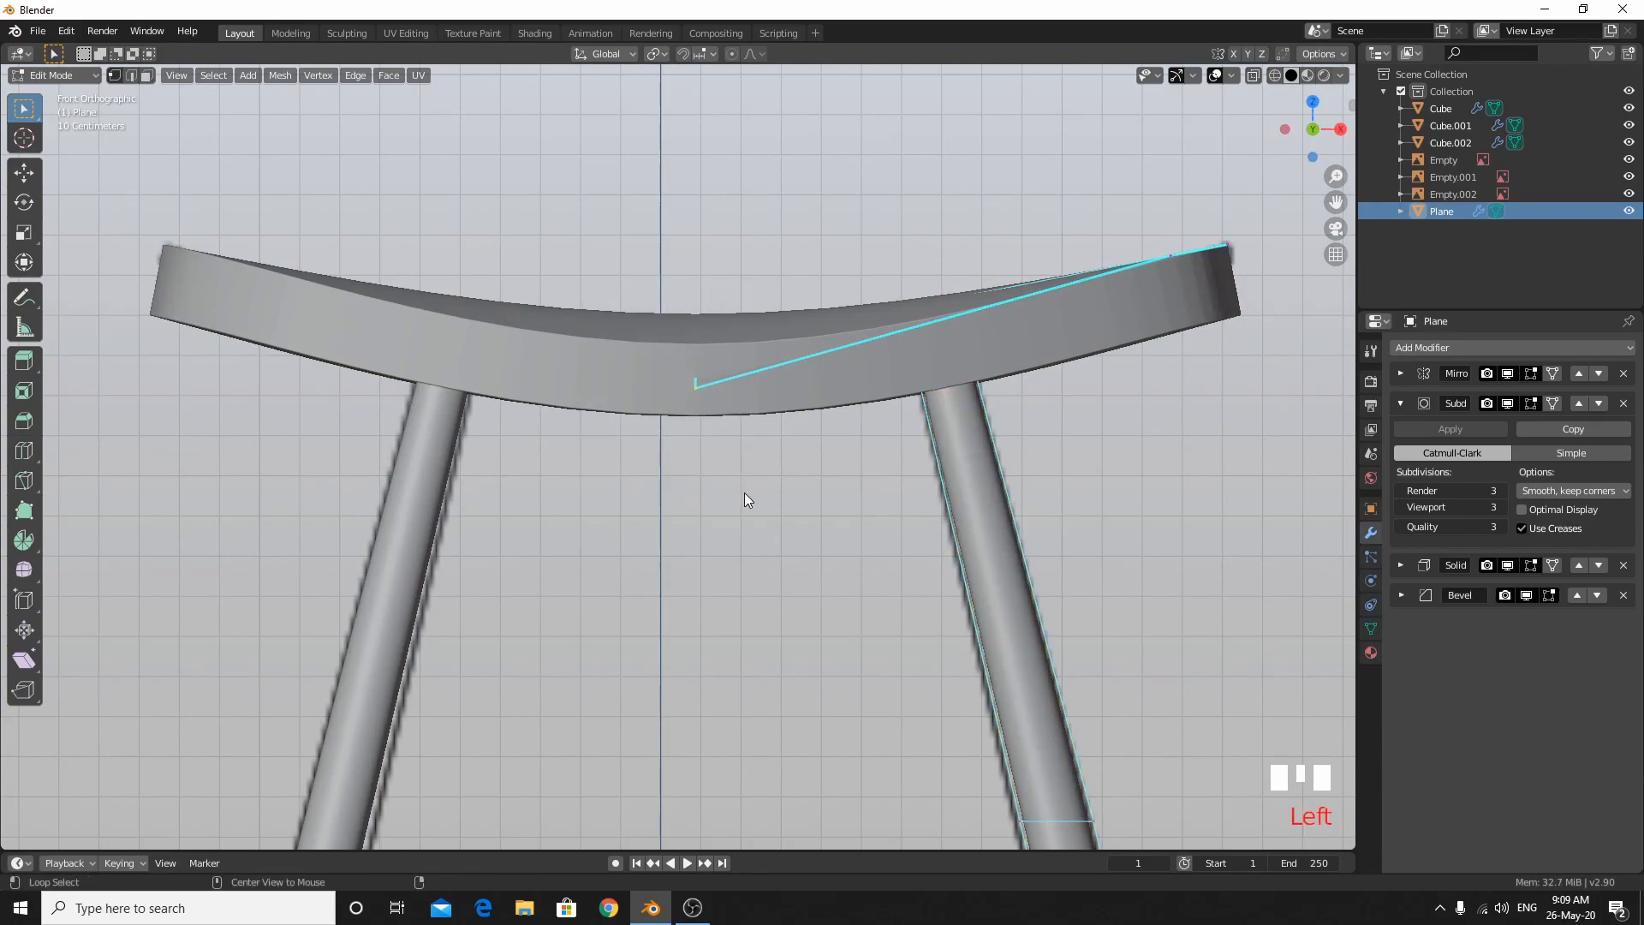
key(alt+z)
click(613, 294)
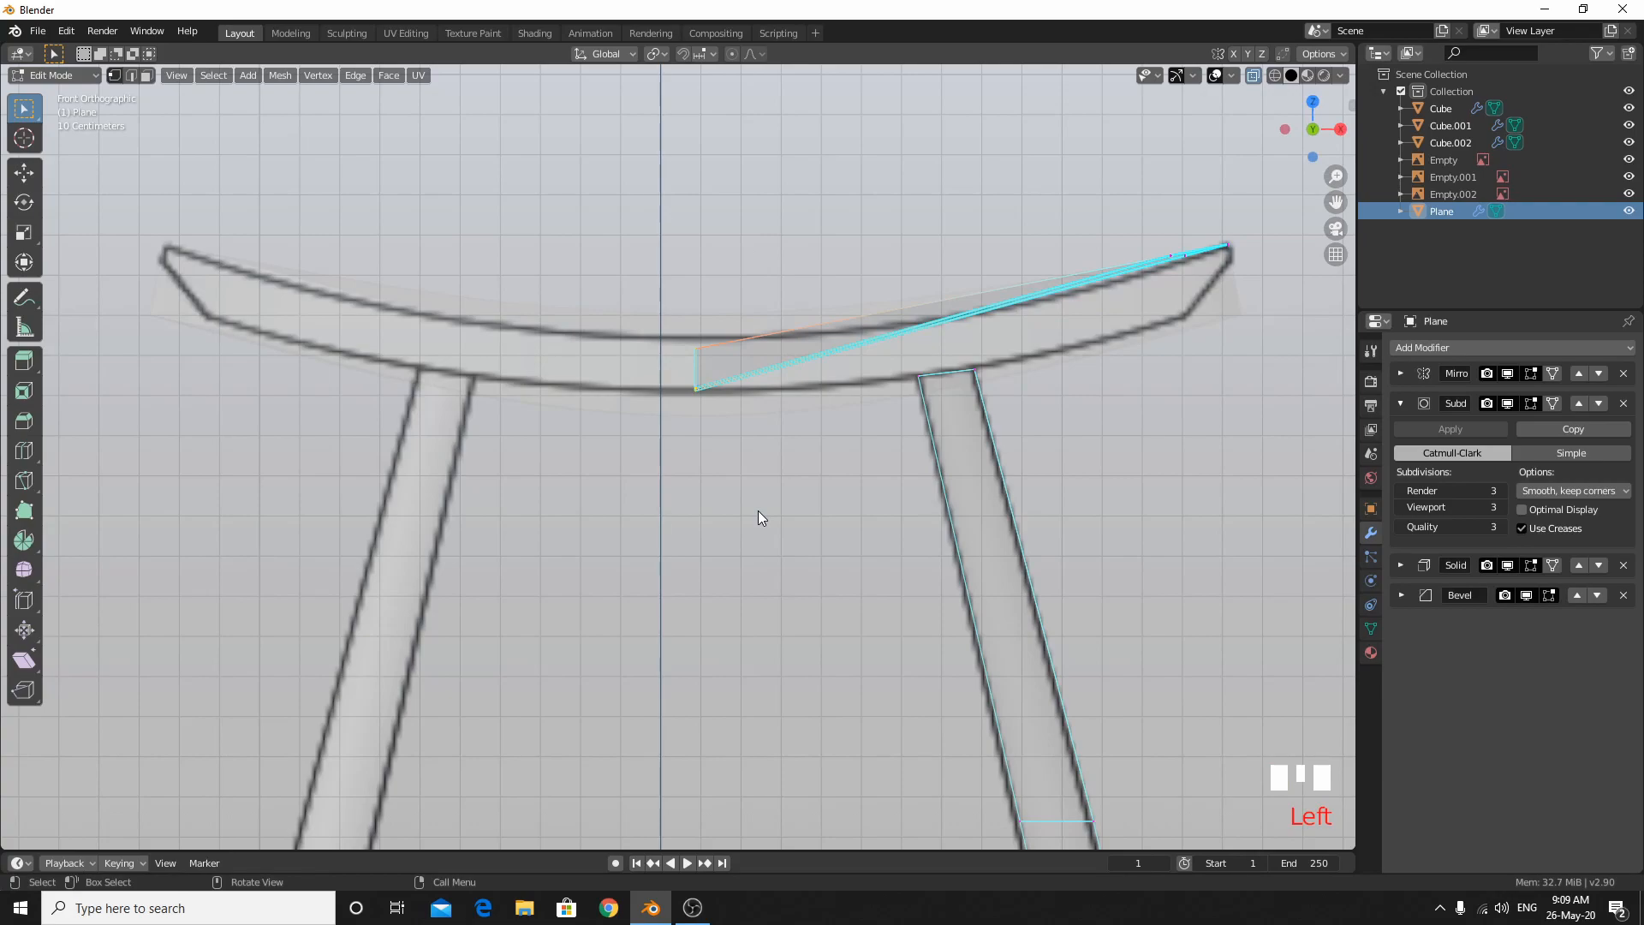
key(alt+z)
key(g)
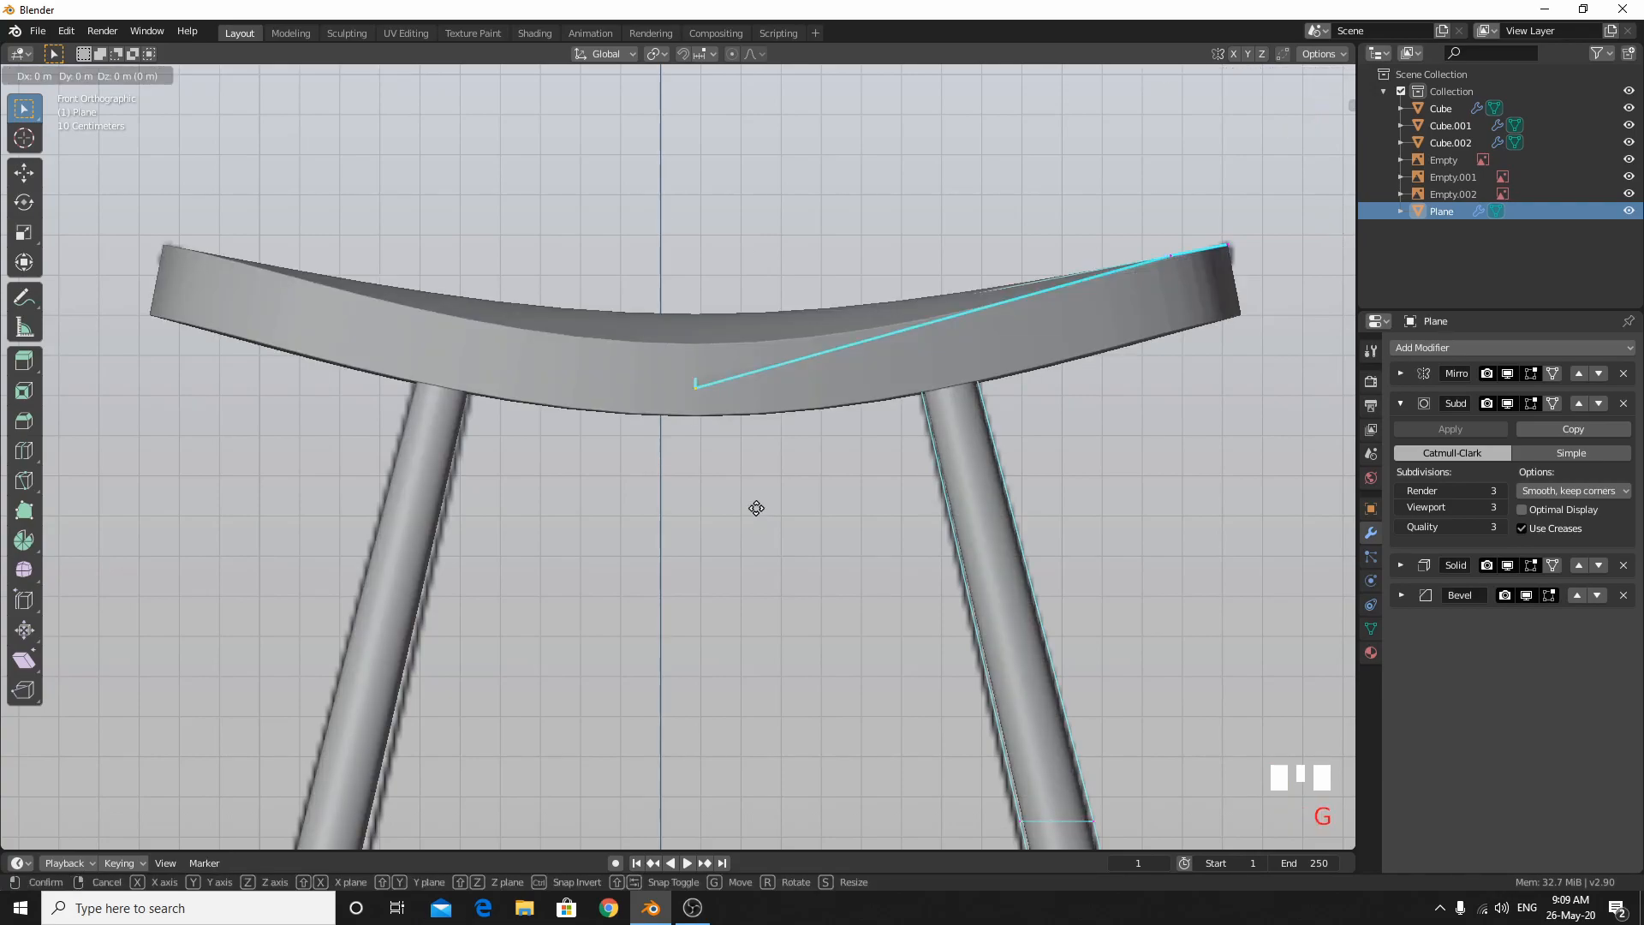
key(z)
click(752, 541)
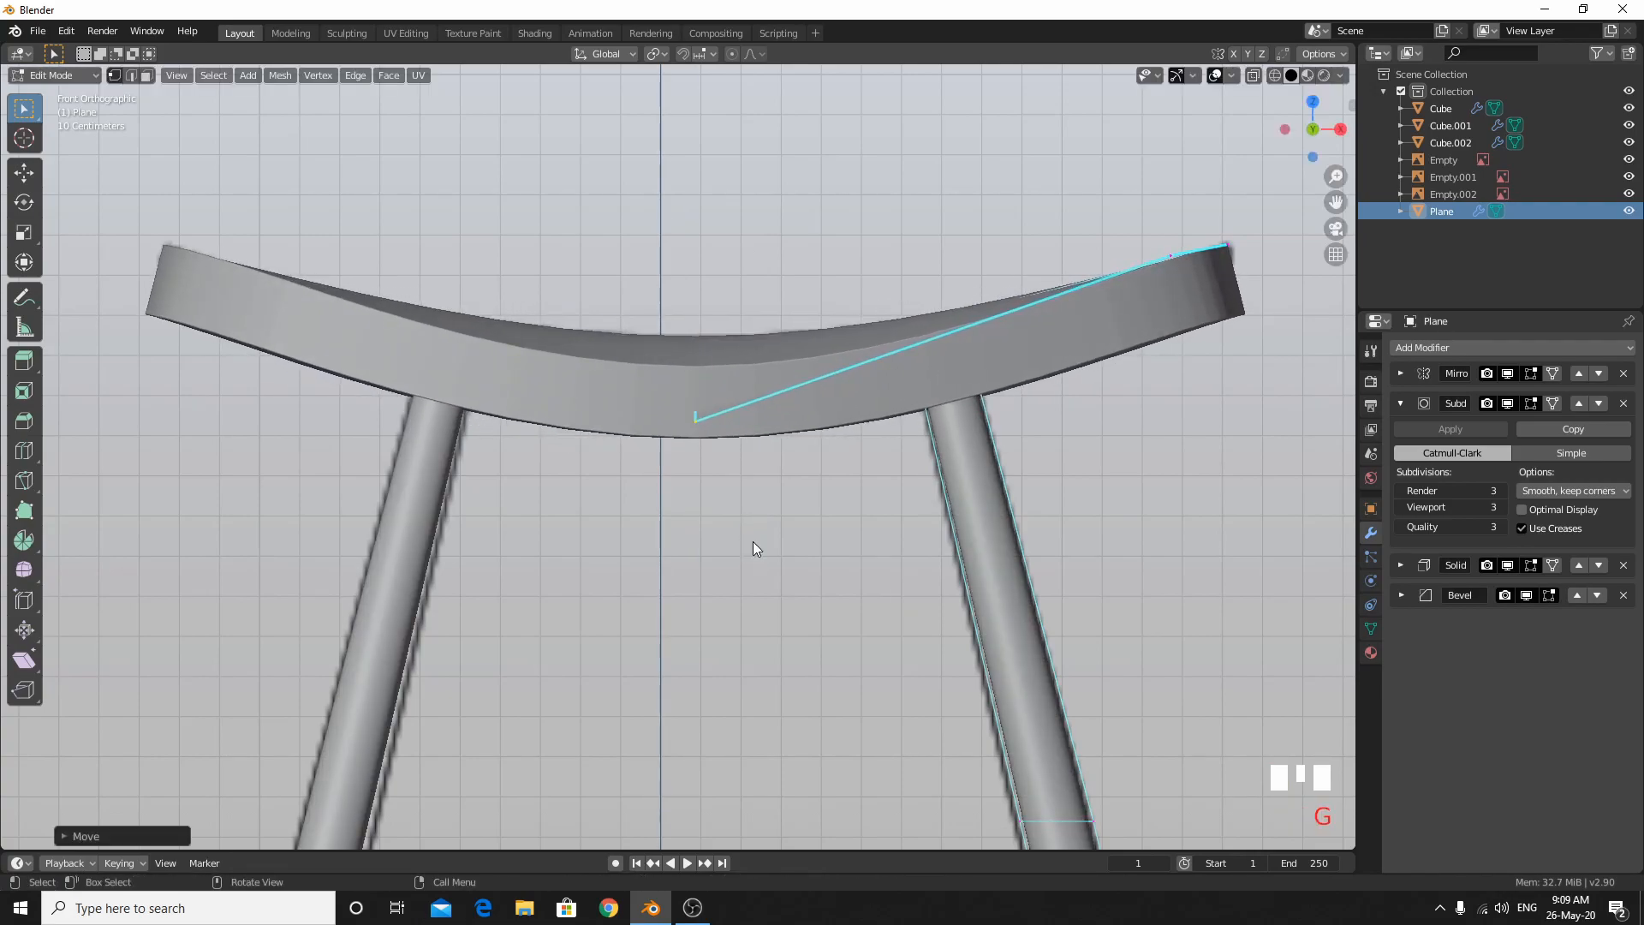
scroll(753, 541, down, 5)
middle_drag(772, 418, 676, 389)
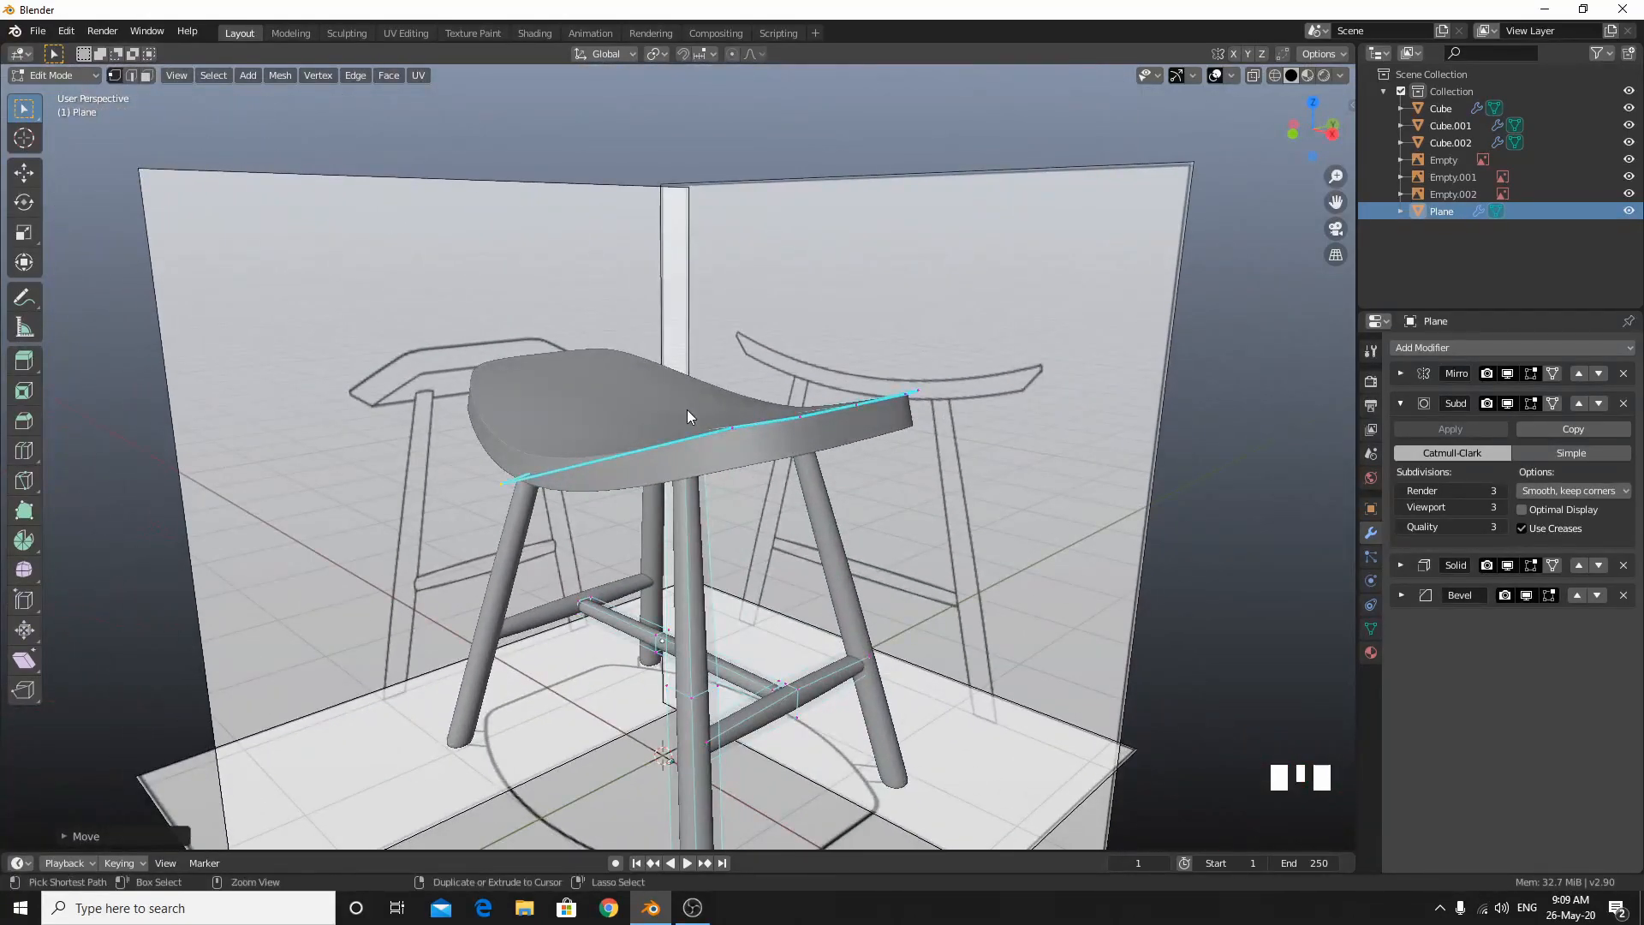
key(ctrl+z)
middle_drag(726, 496, 771, 573)
key(Tab)
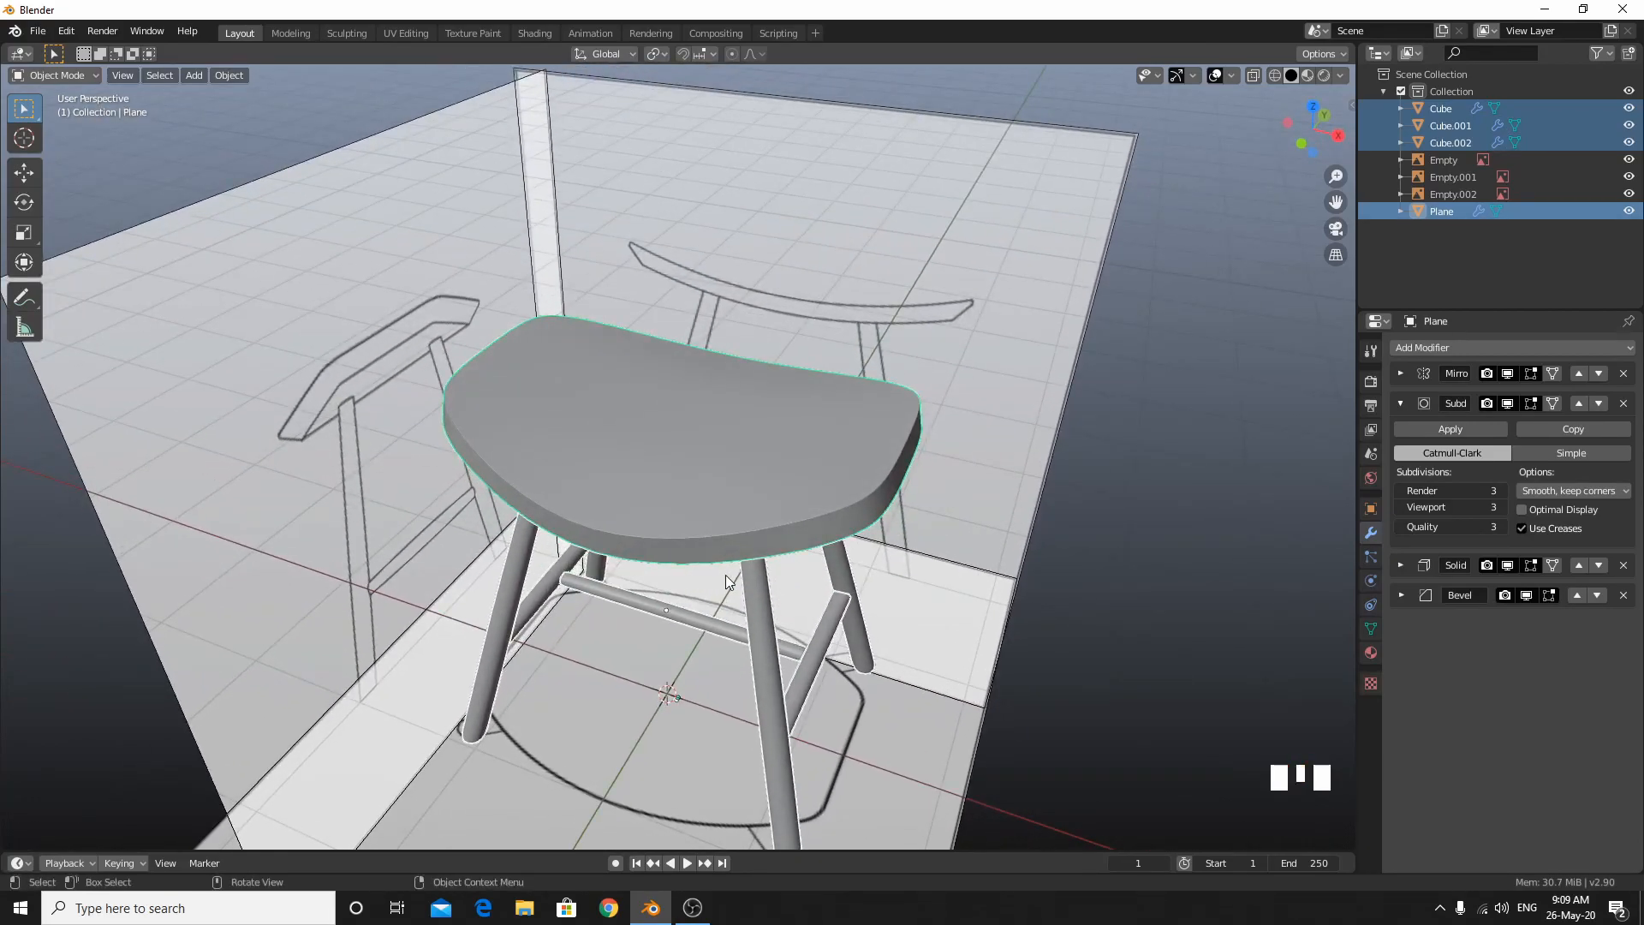
Collapse the seat's Subdivision modifier settings and hide the three reference images.
click(1405, 408)
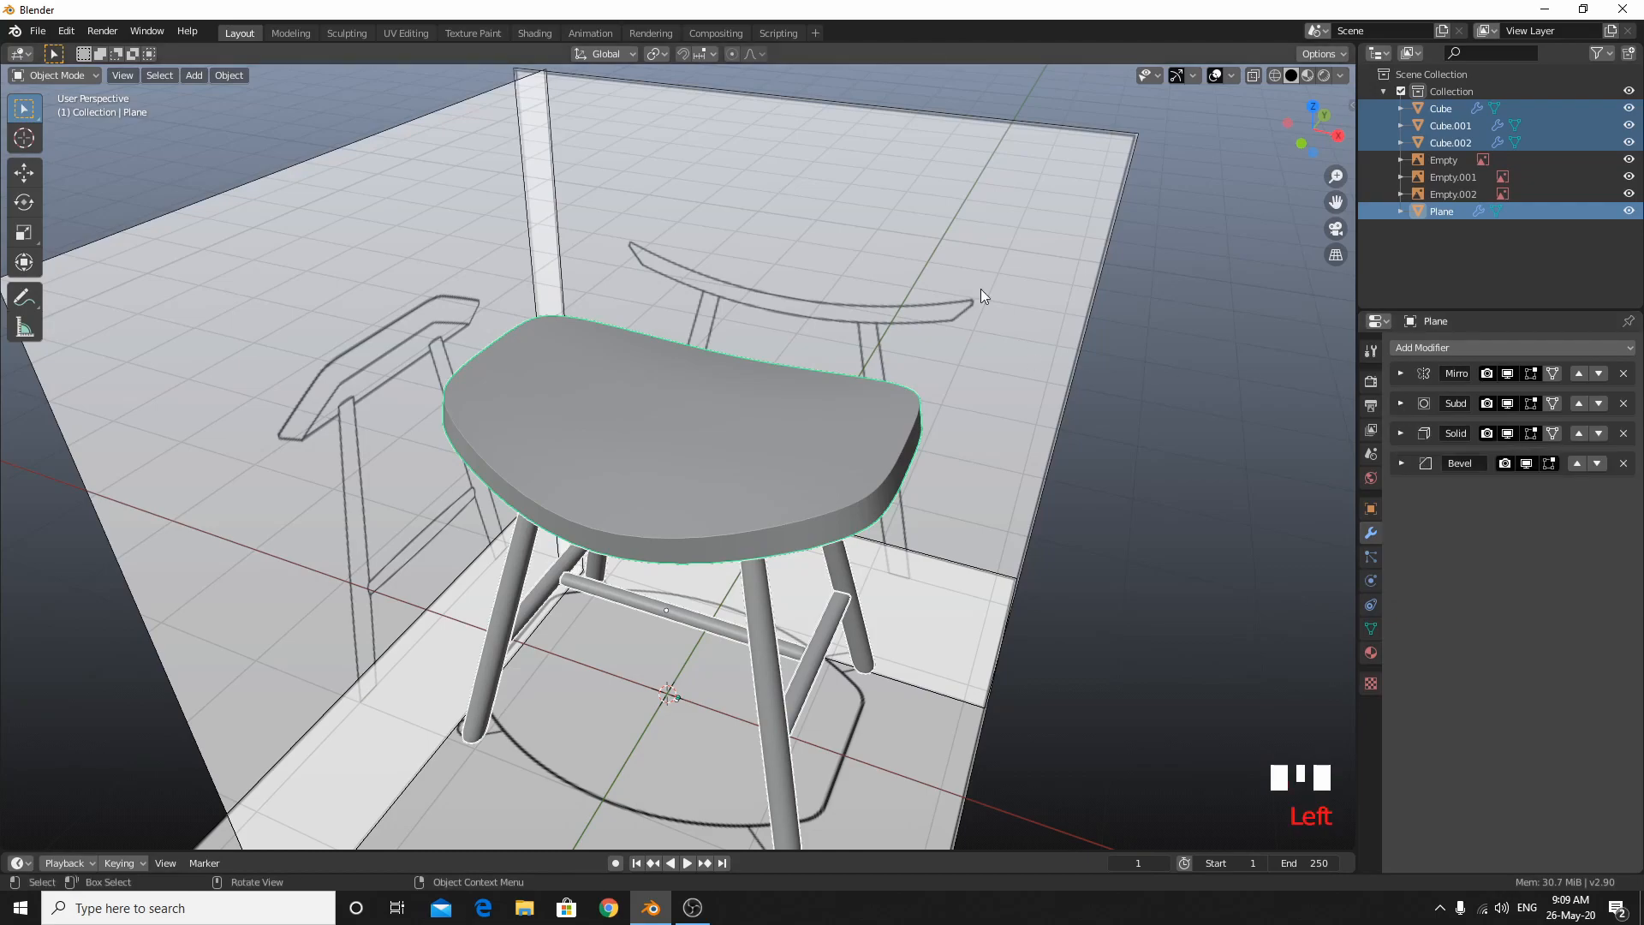
click(973, 255)
shift+click(793, 726)
shift+click(818, 737)
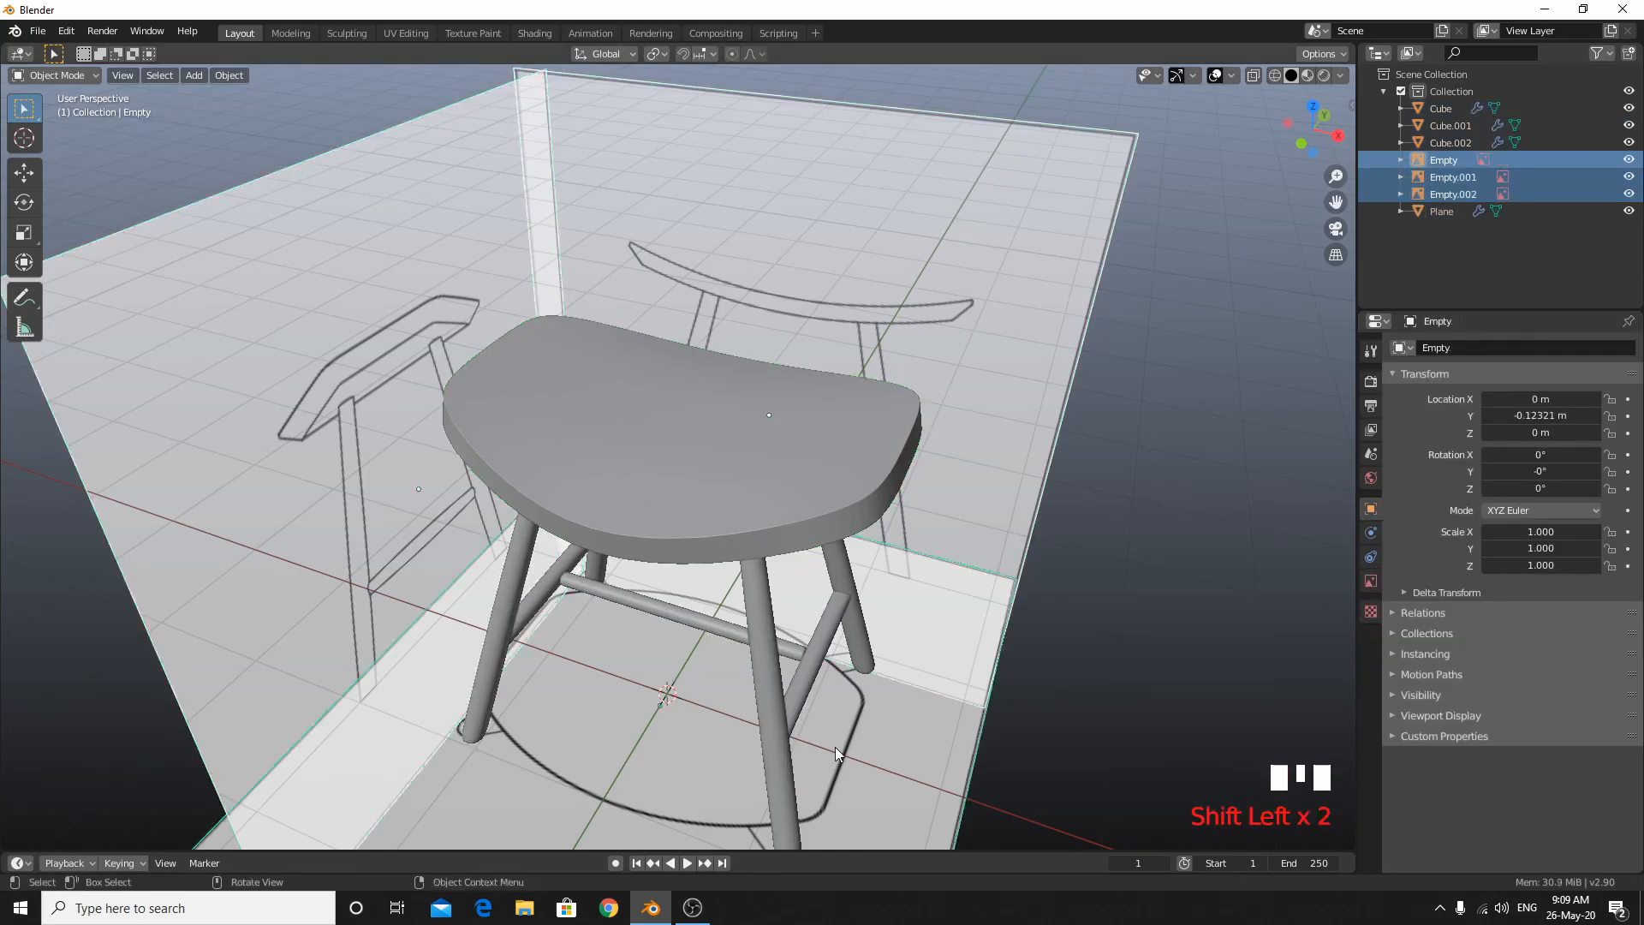
key(h)
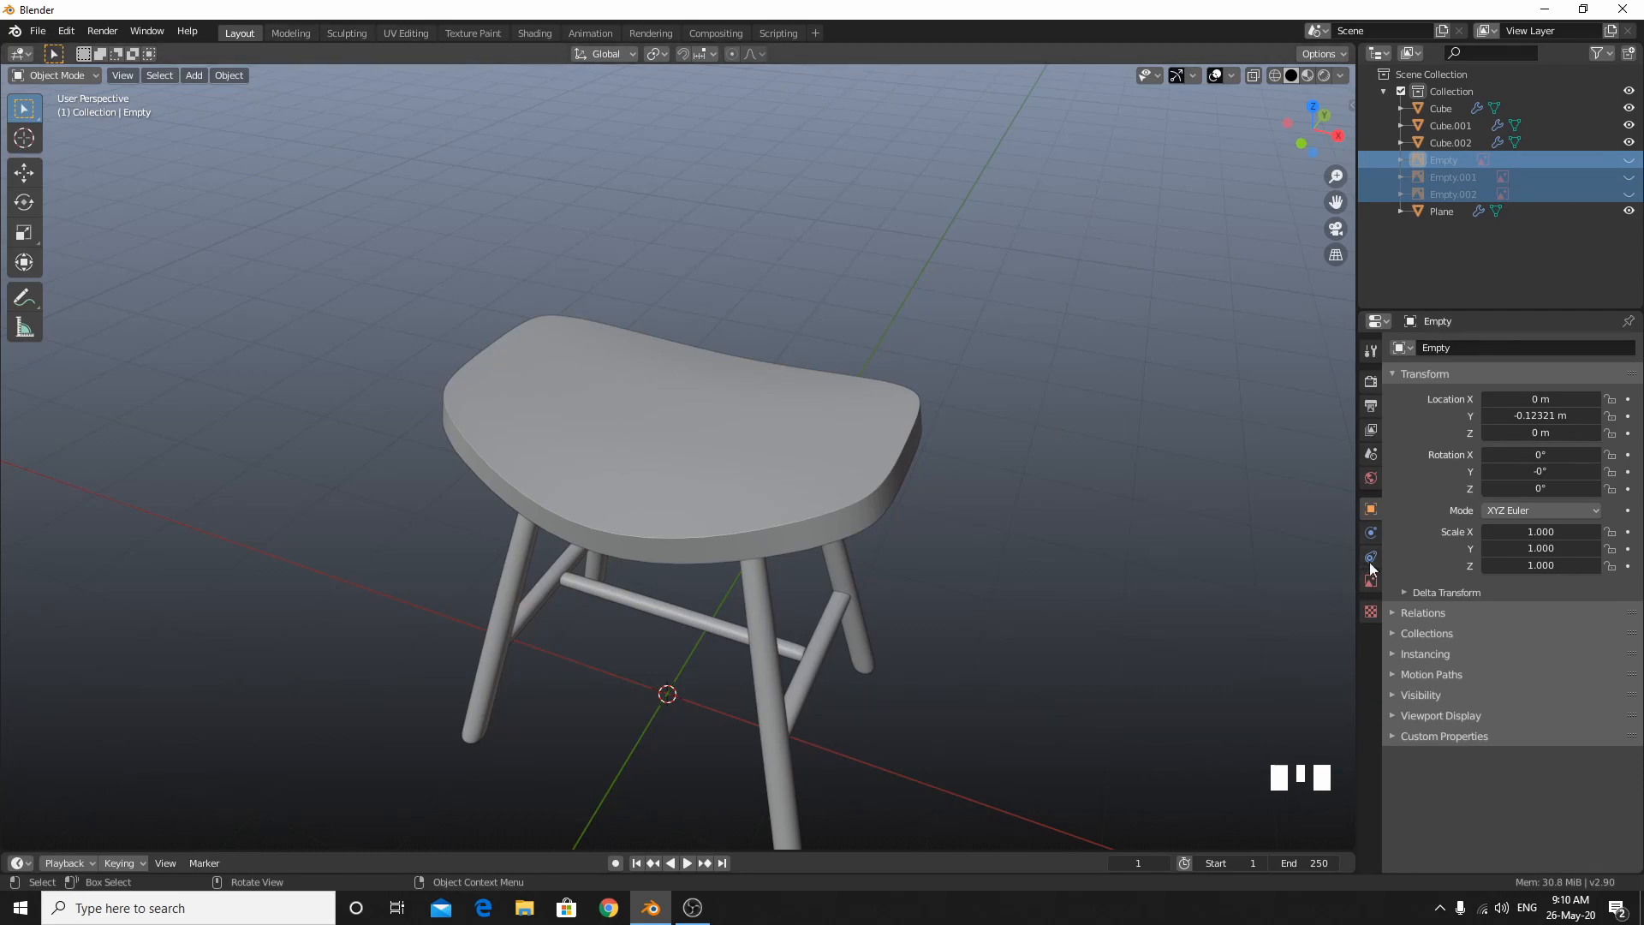
Add a new material to the seat.
click(796, 465)
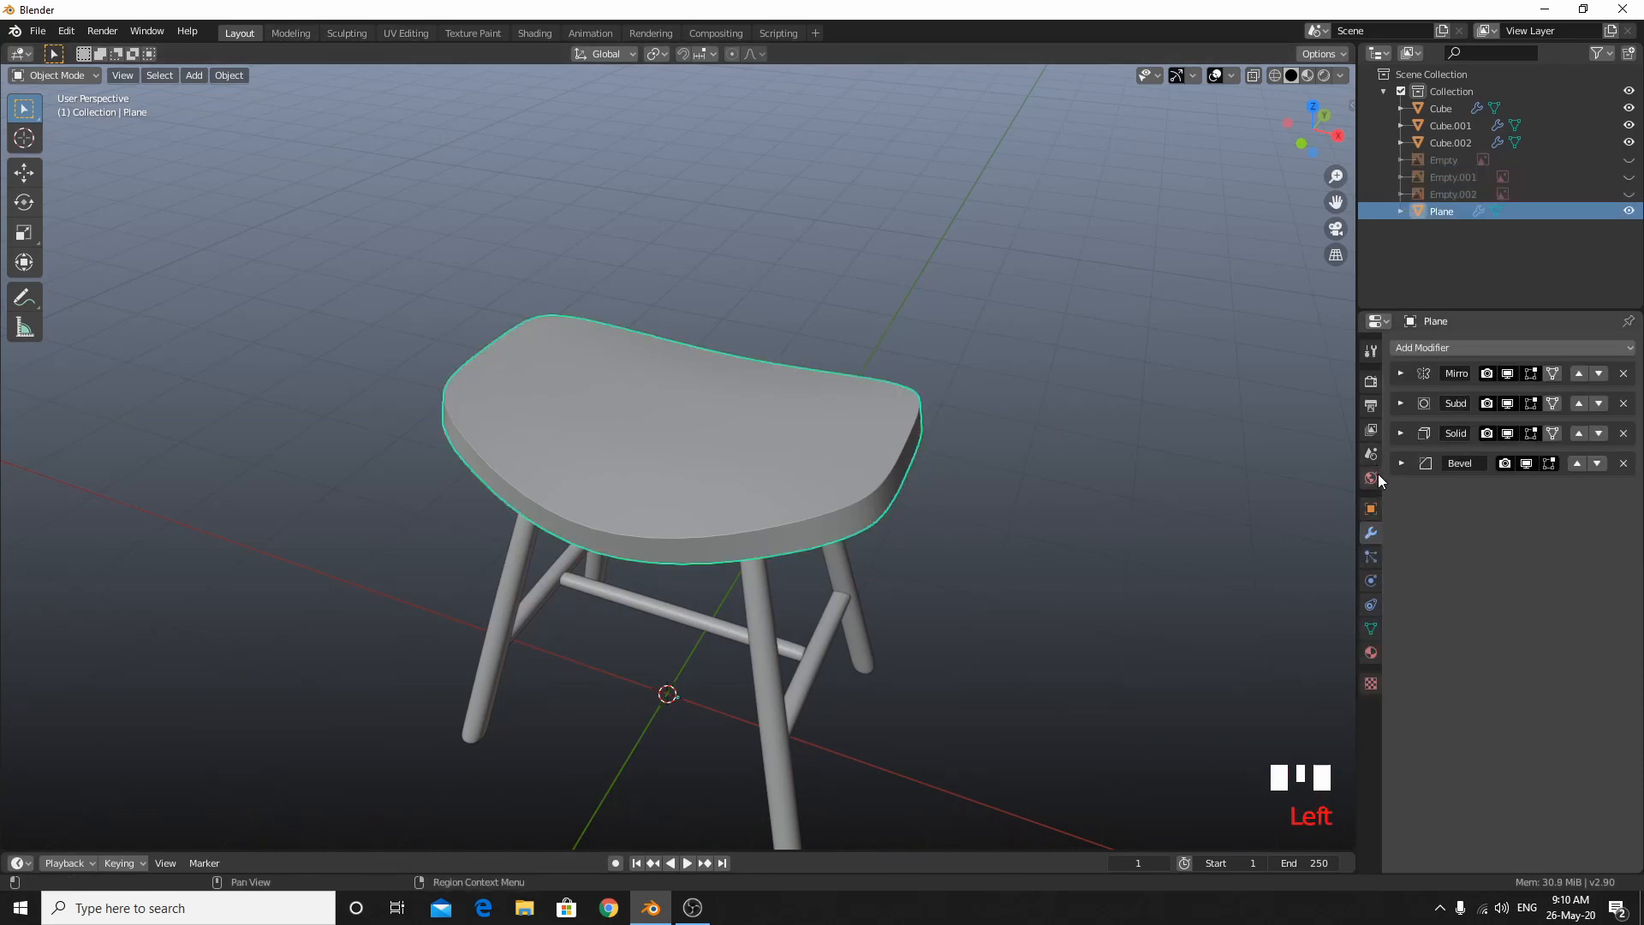
click(1371, 652)
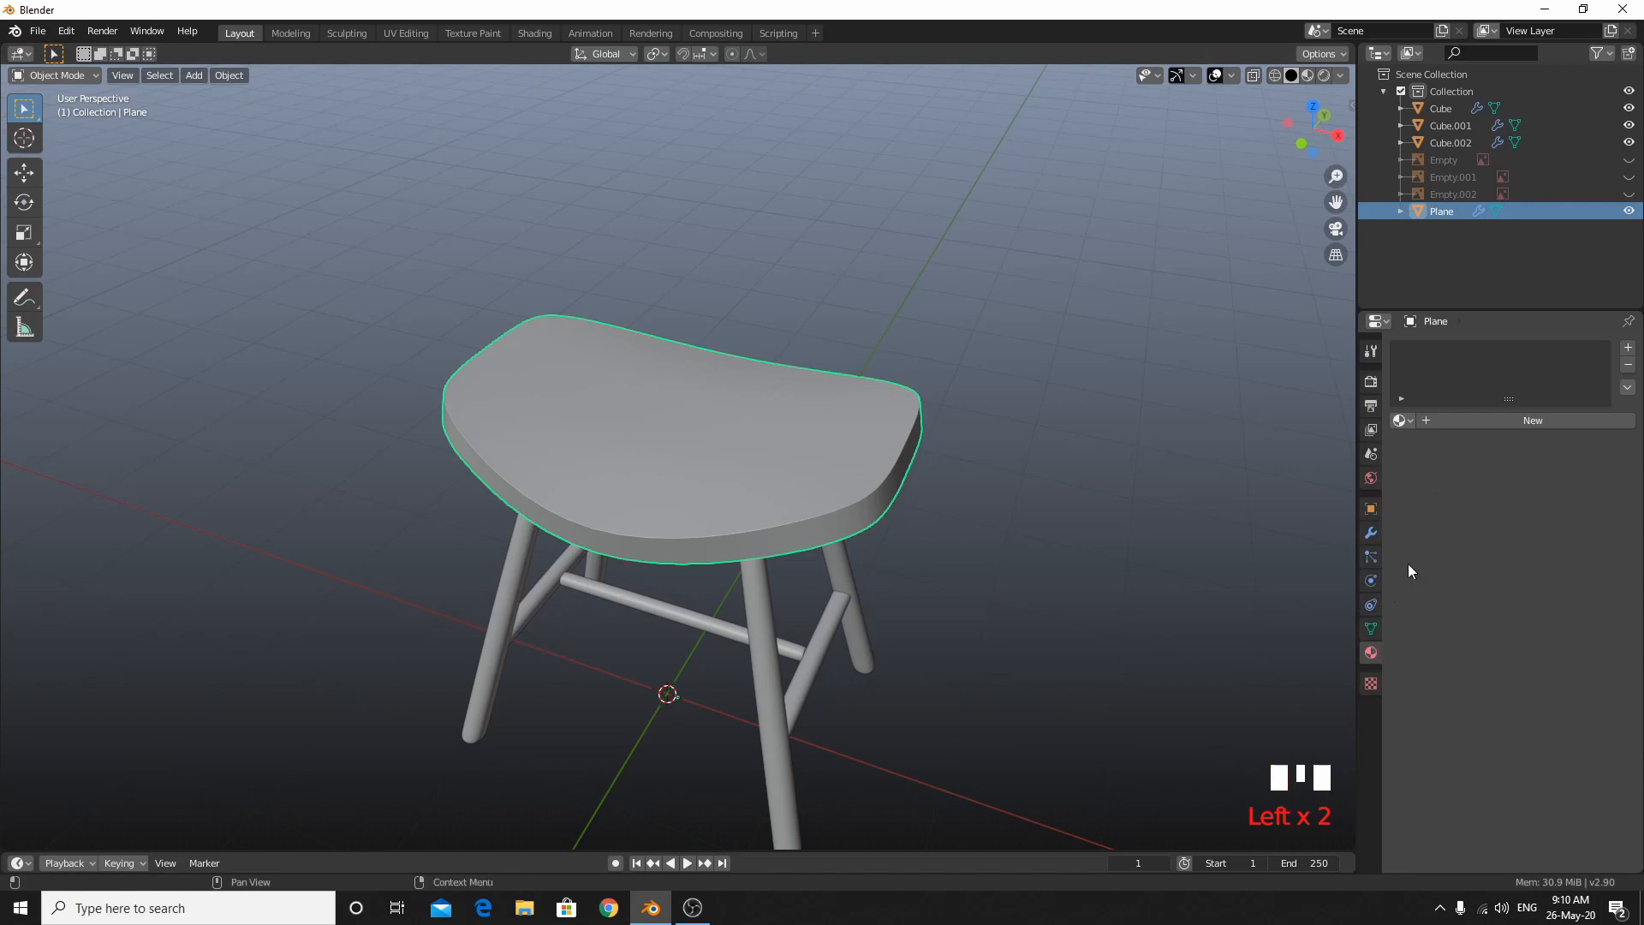
click(1465, 420)
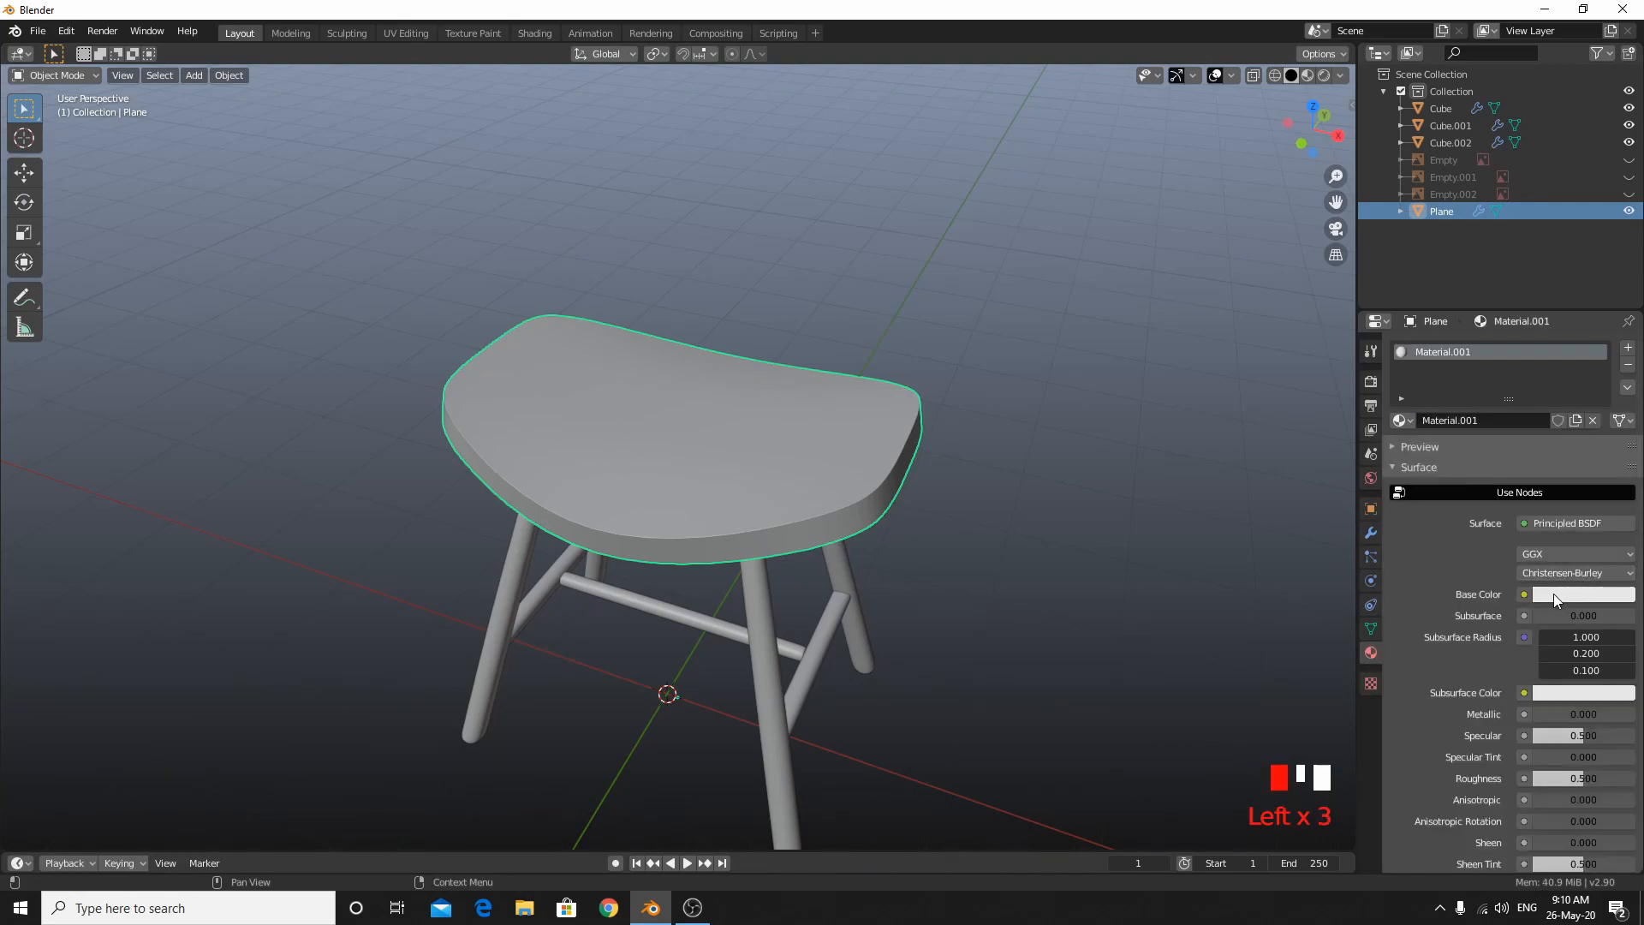
Look through the Base Color's input options and its color picker modes on the seat material.
click(1525, 594)
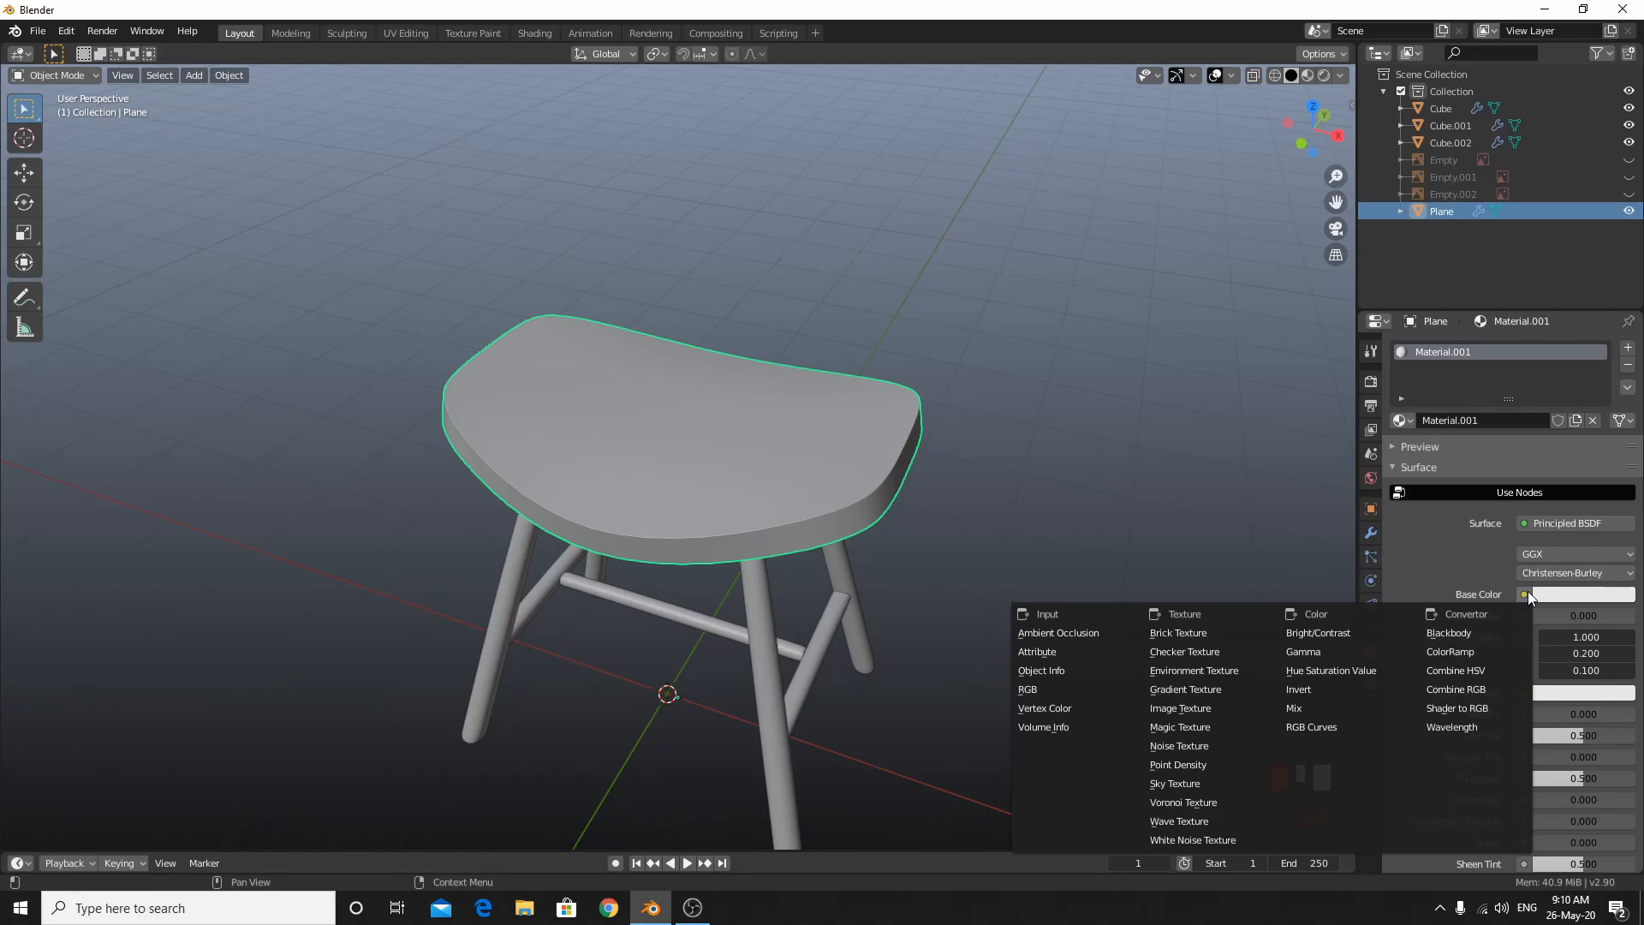
click(1533, 572)
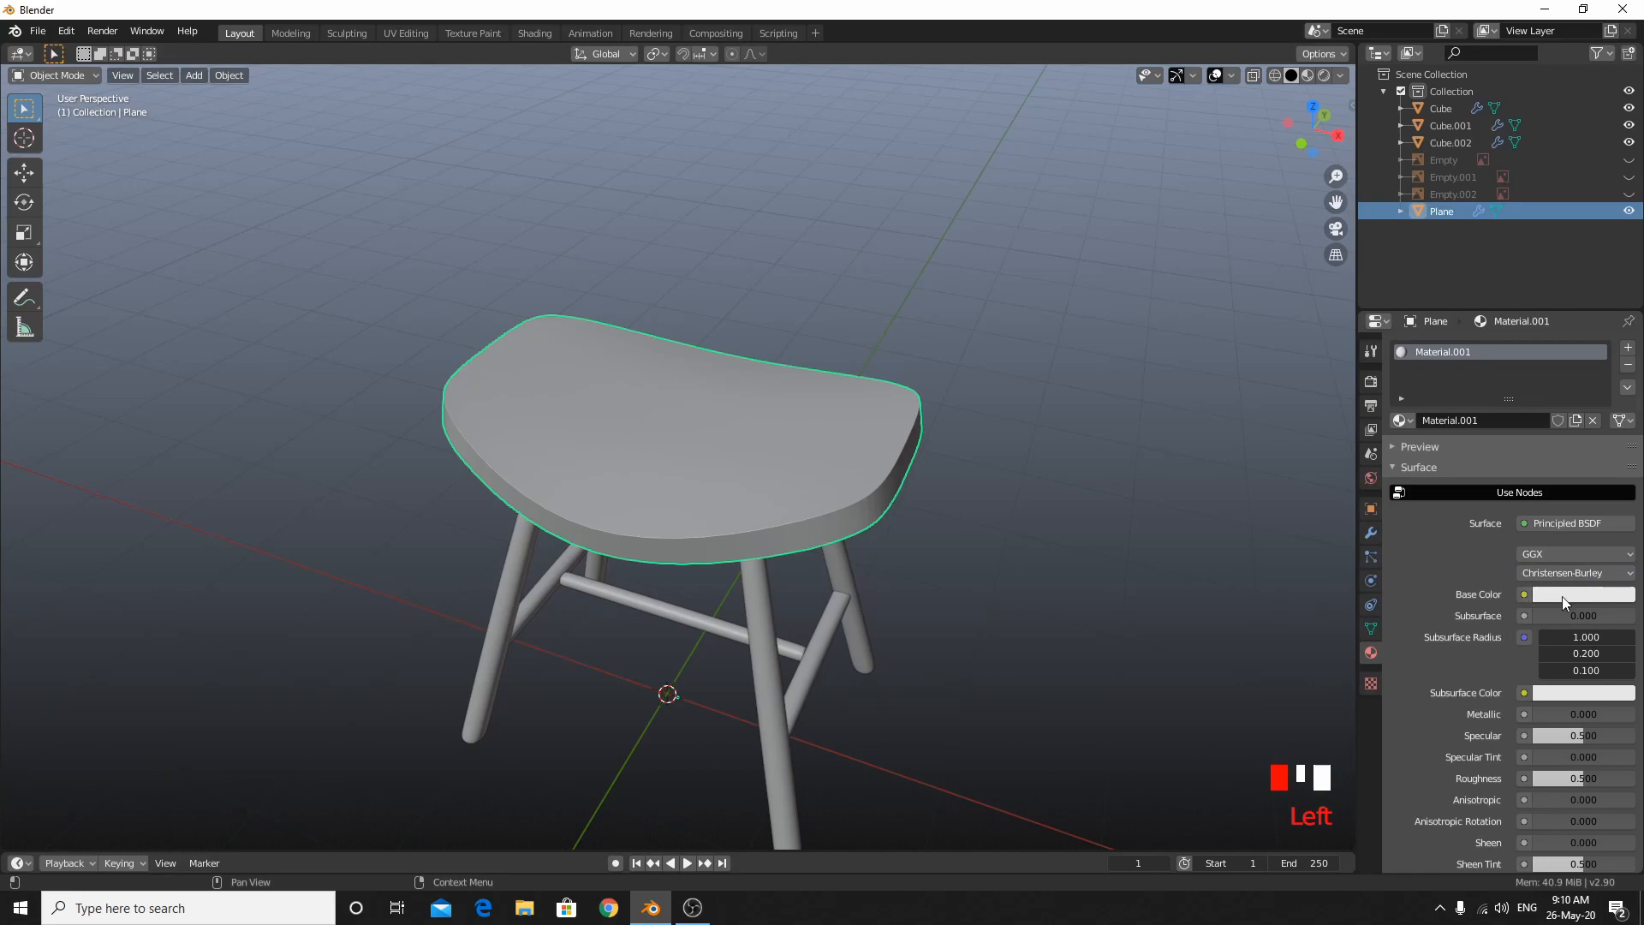
click(1561, 595)
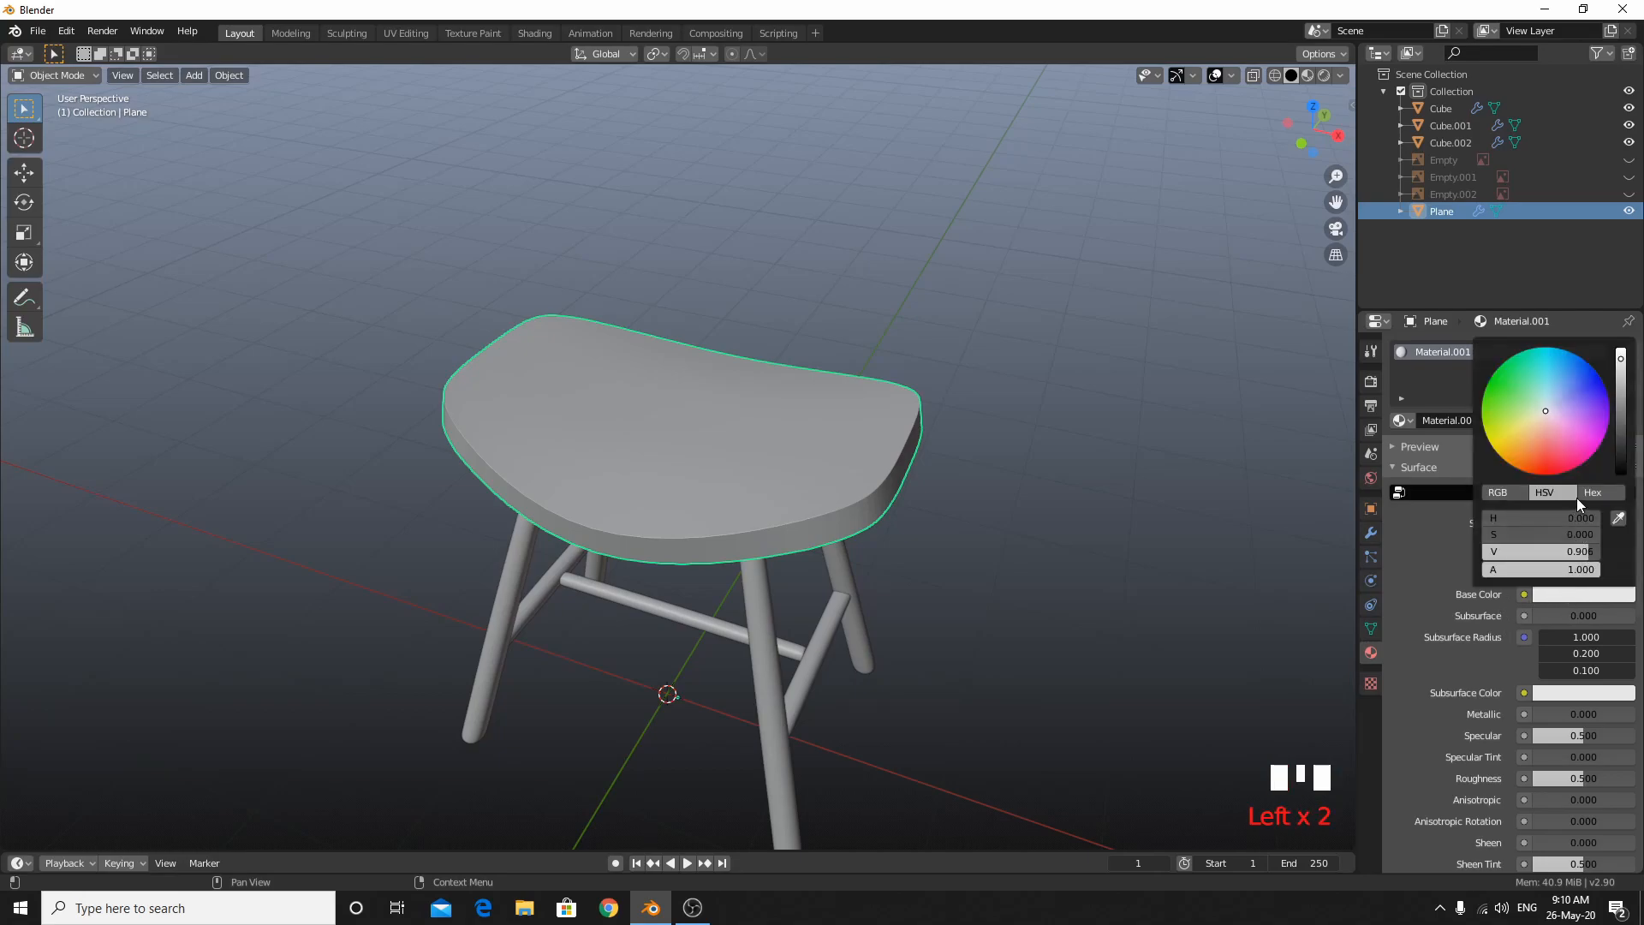
click(1587, 493)
double_click(1591, 587)
click(1591, 597)
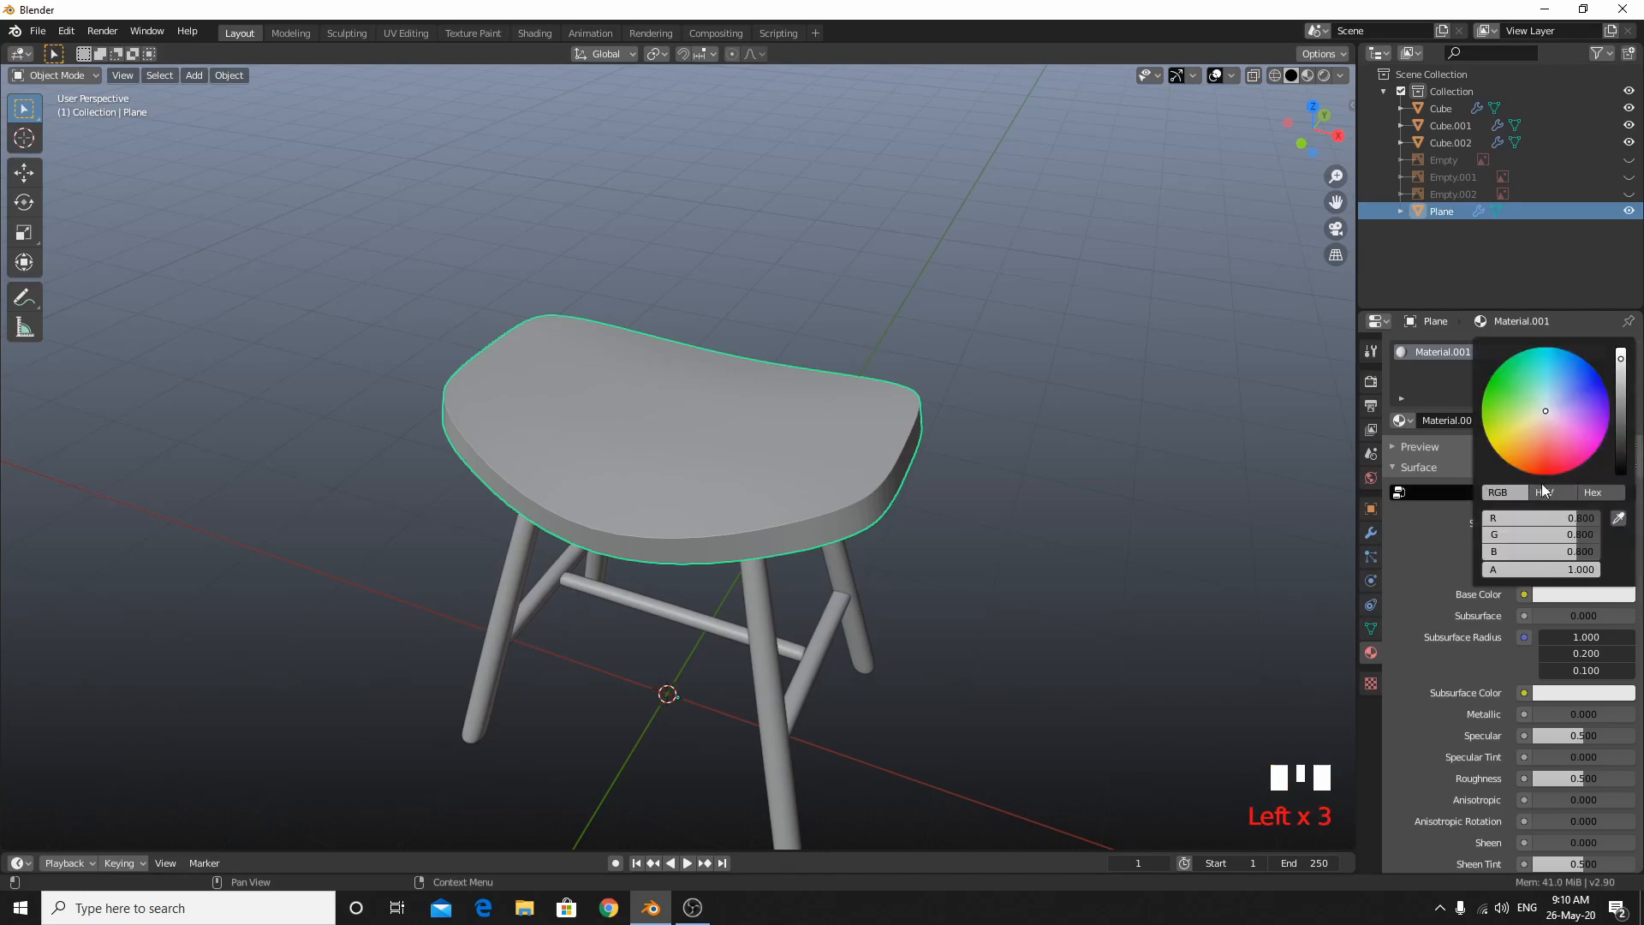
In the Shading workspace, add an Image Texture node and connect its Color output to the Principled BSDF's Base Color.
click(533, 34)
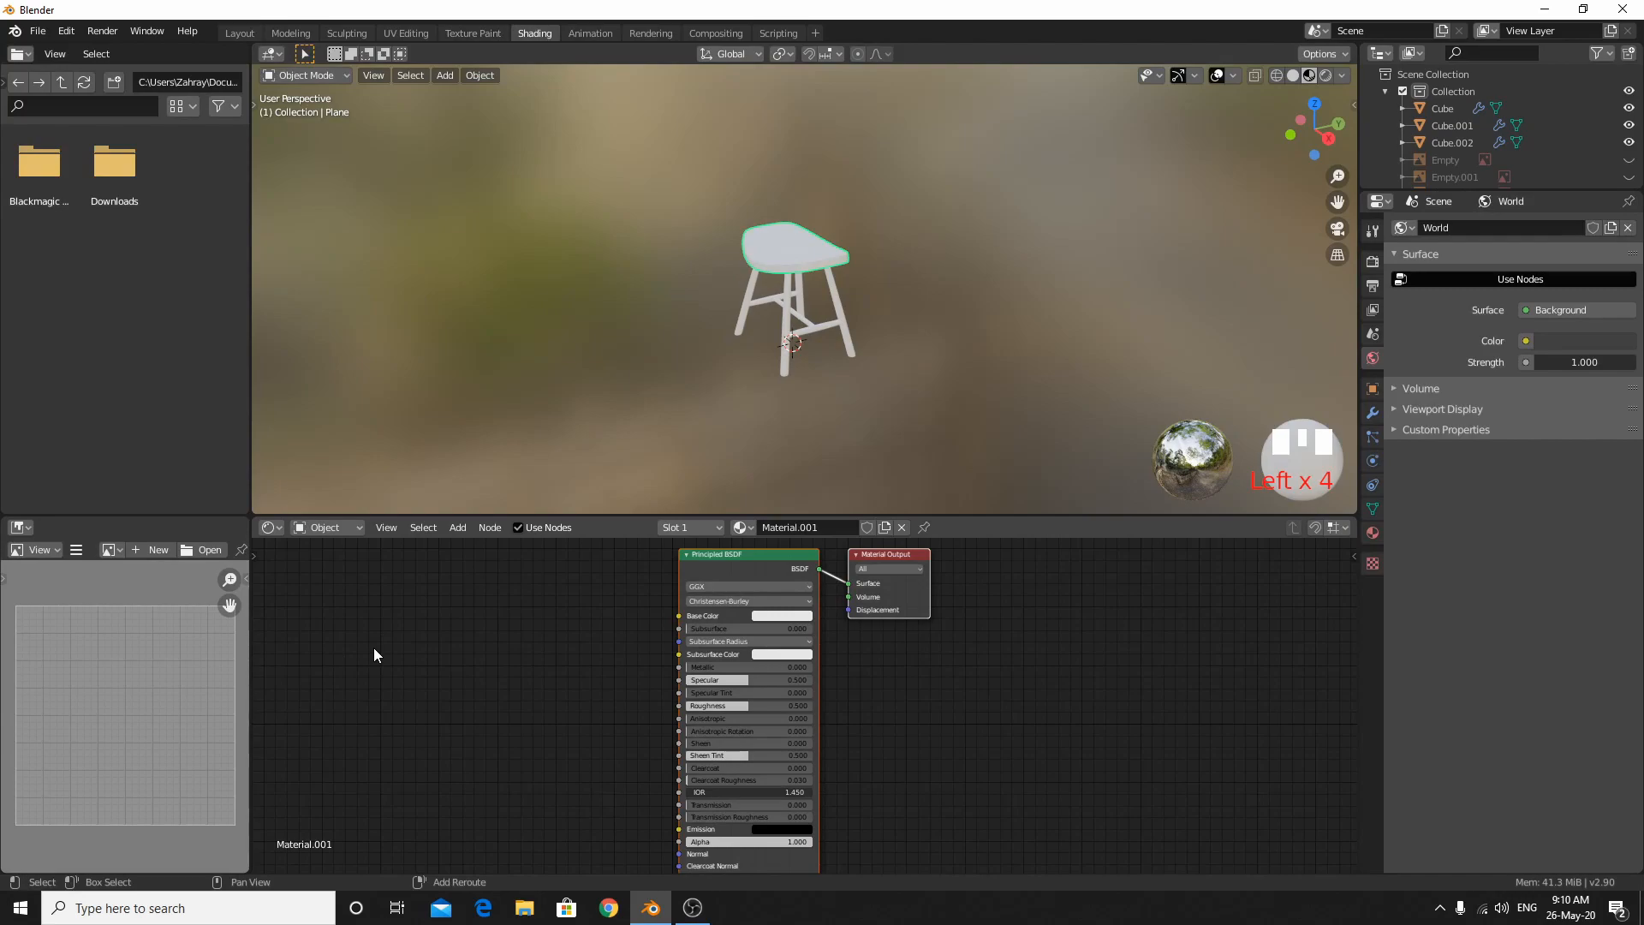
key(shift+a)
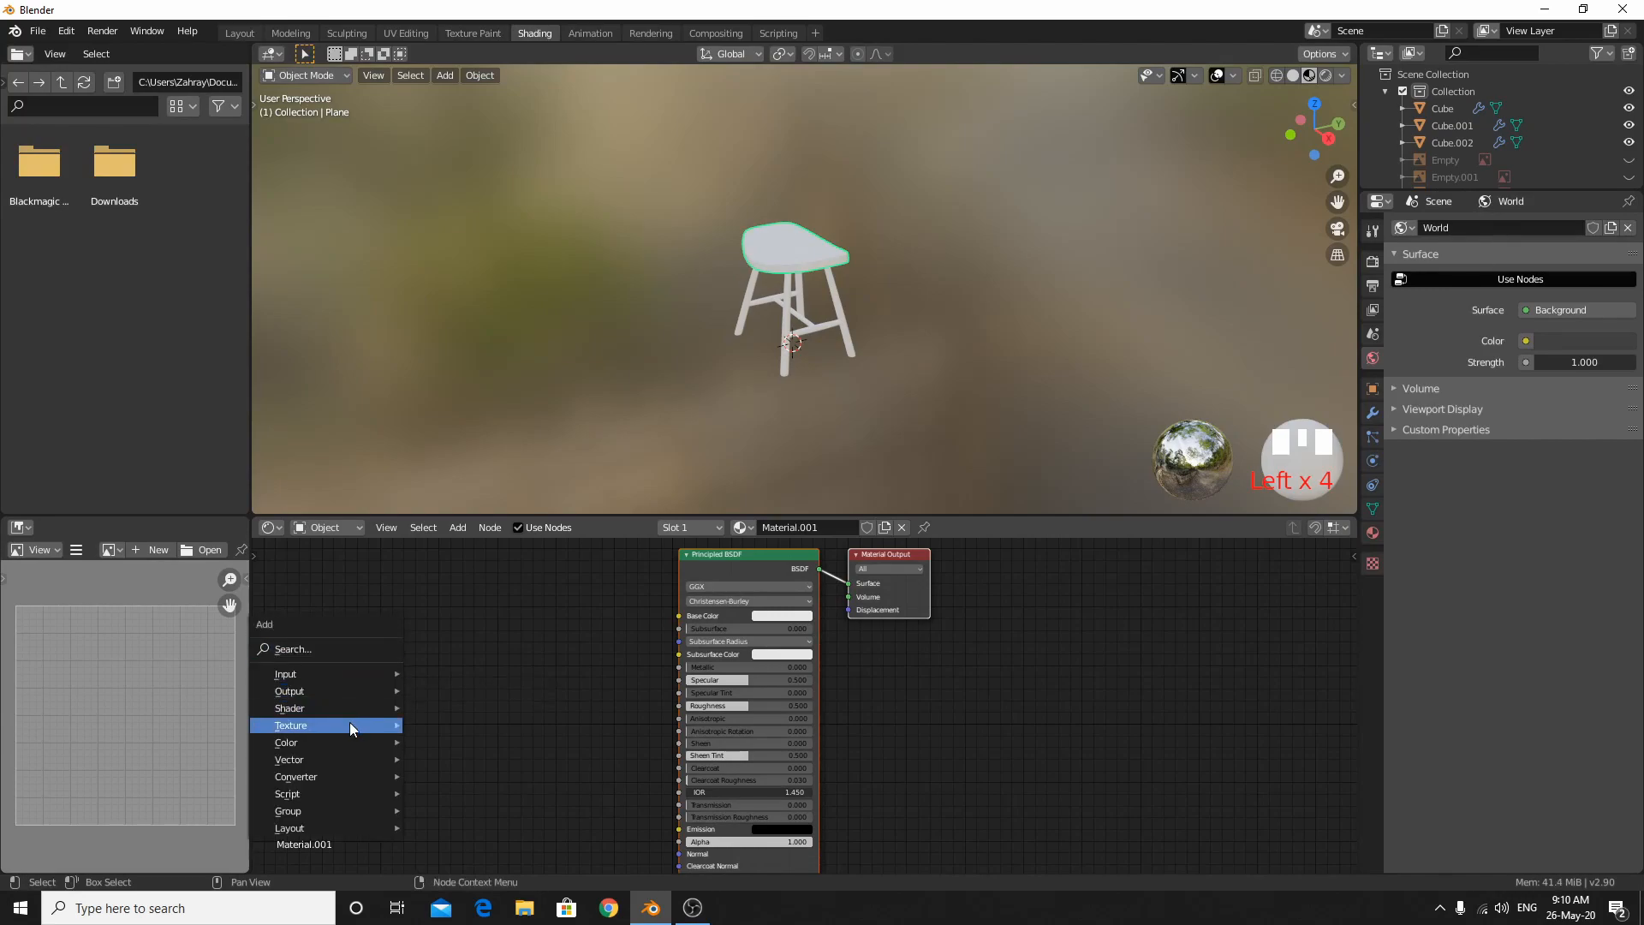
mouse_move(349, 723)
click(459, 574)
click(535, 584)
drag(629, 585, 678, 617)
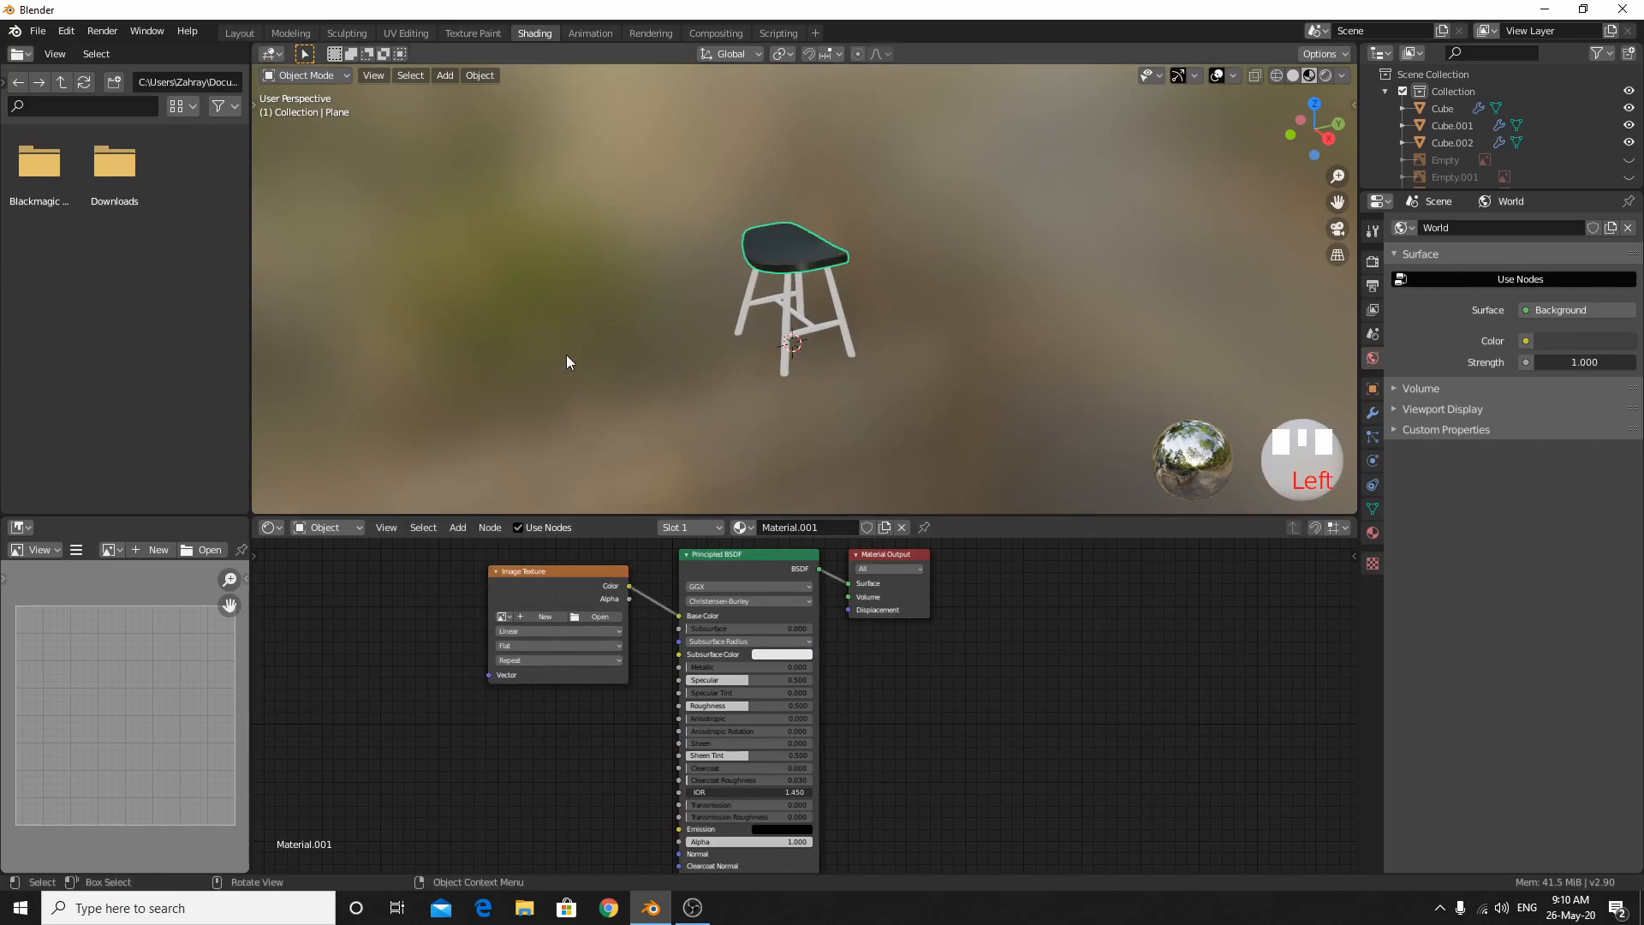
Load black cloth.jpg from the Stool project's Pictures folder into the seat material's Image Texture node.
scroll(950, 272, up, 9)
shift+middle_drag(816, 151, 840, 422)
click(599, 615)
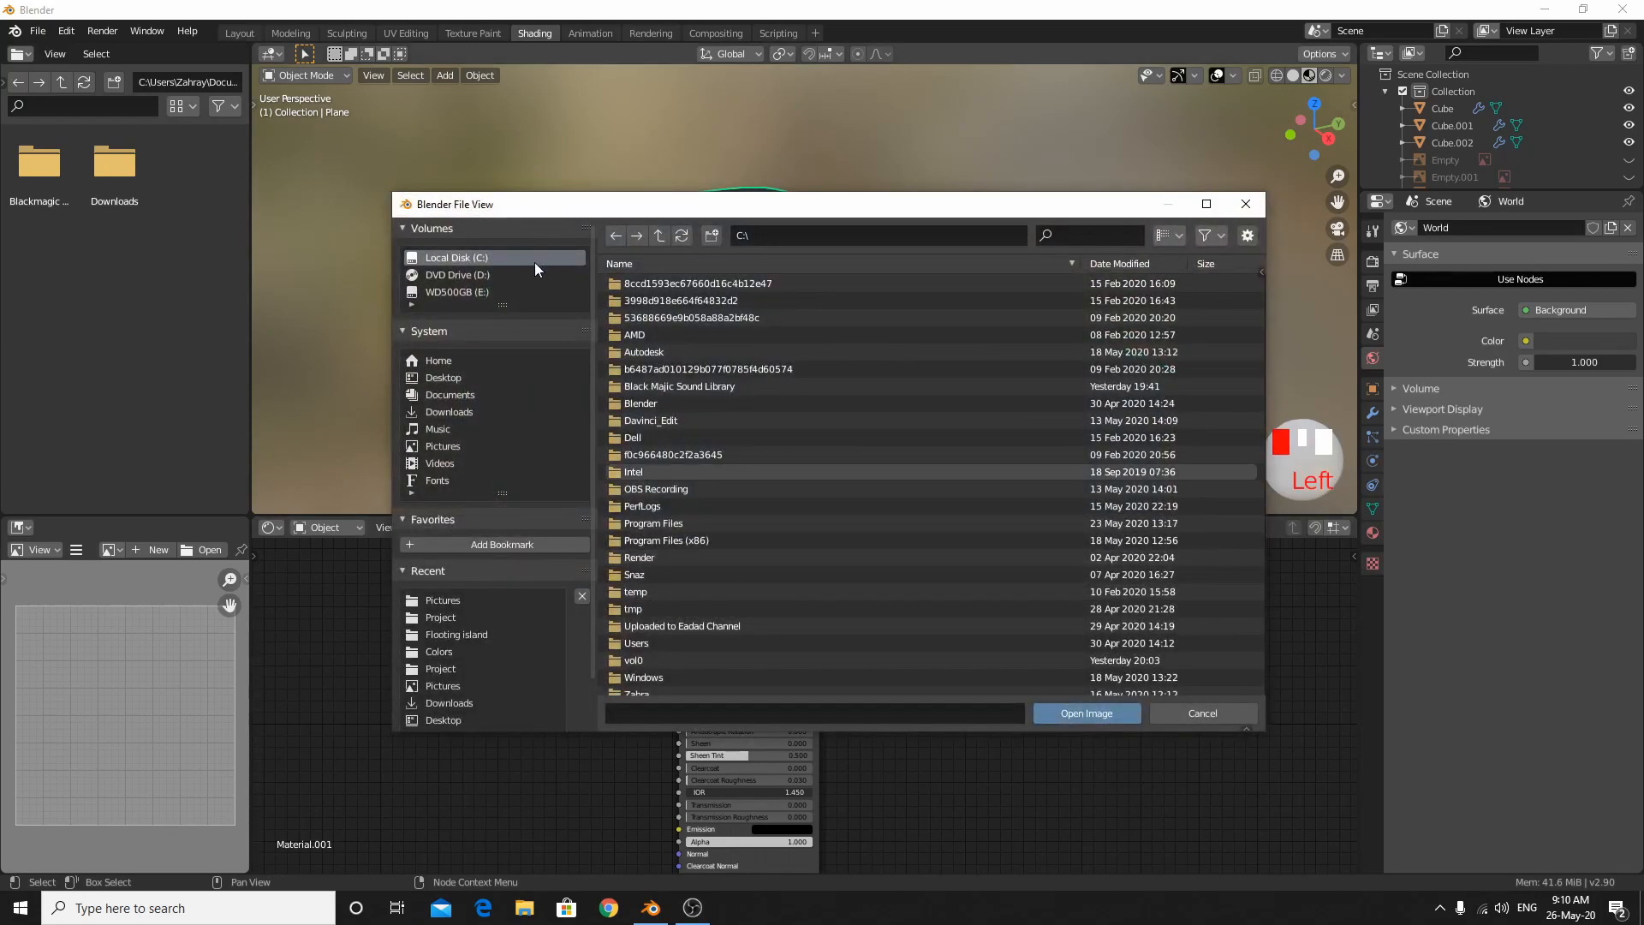
scroll(740, 655, down, 1)
double_click(715, 682)
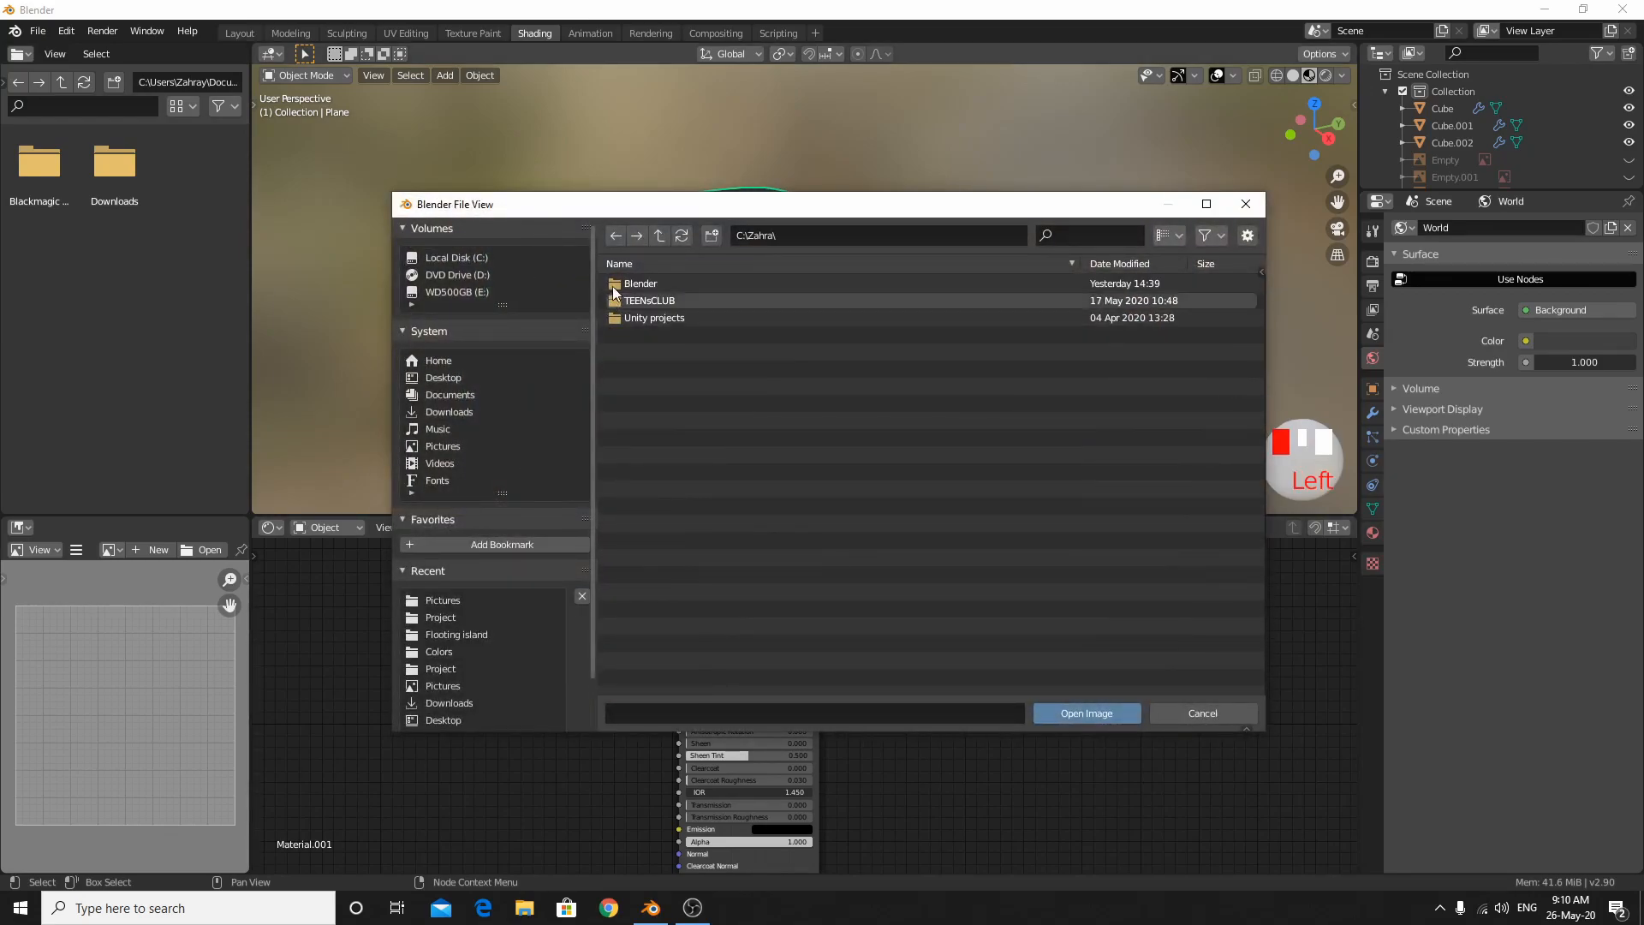
double_click(656, 284)
click(644, 372)
double_click(644, 371)
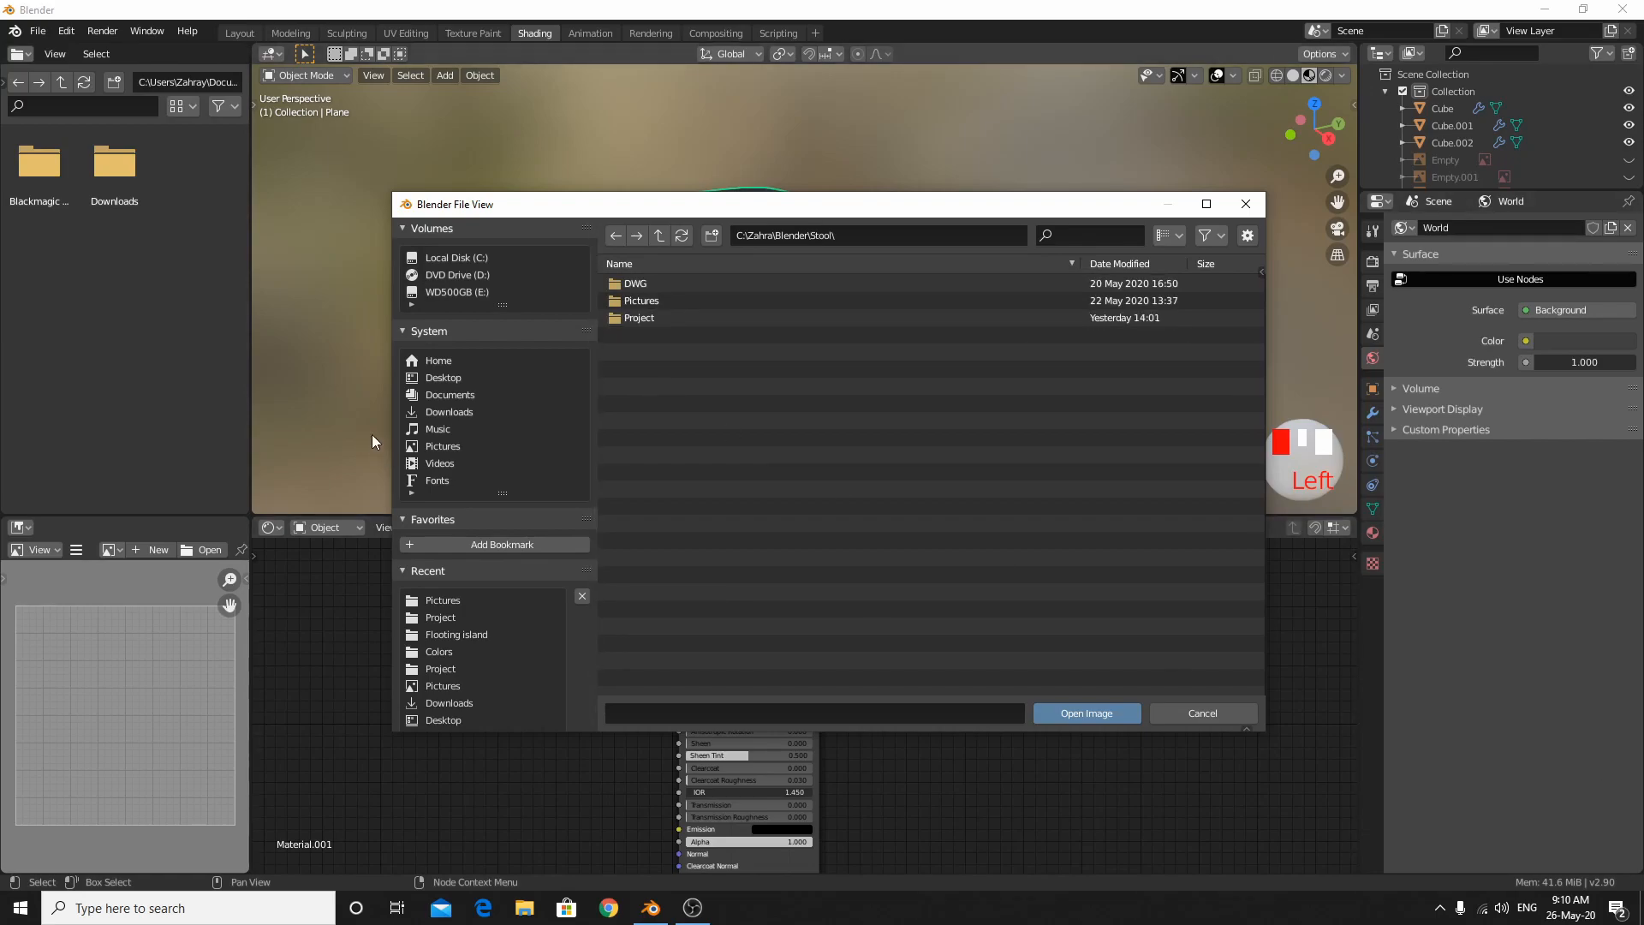
double_click(659, 301)
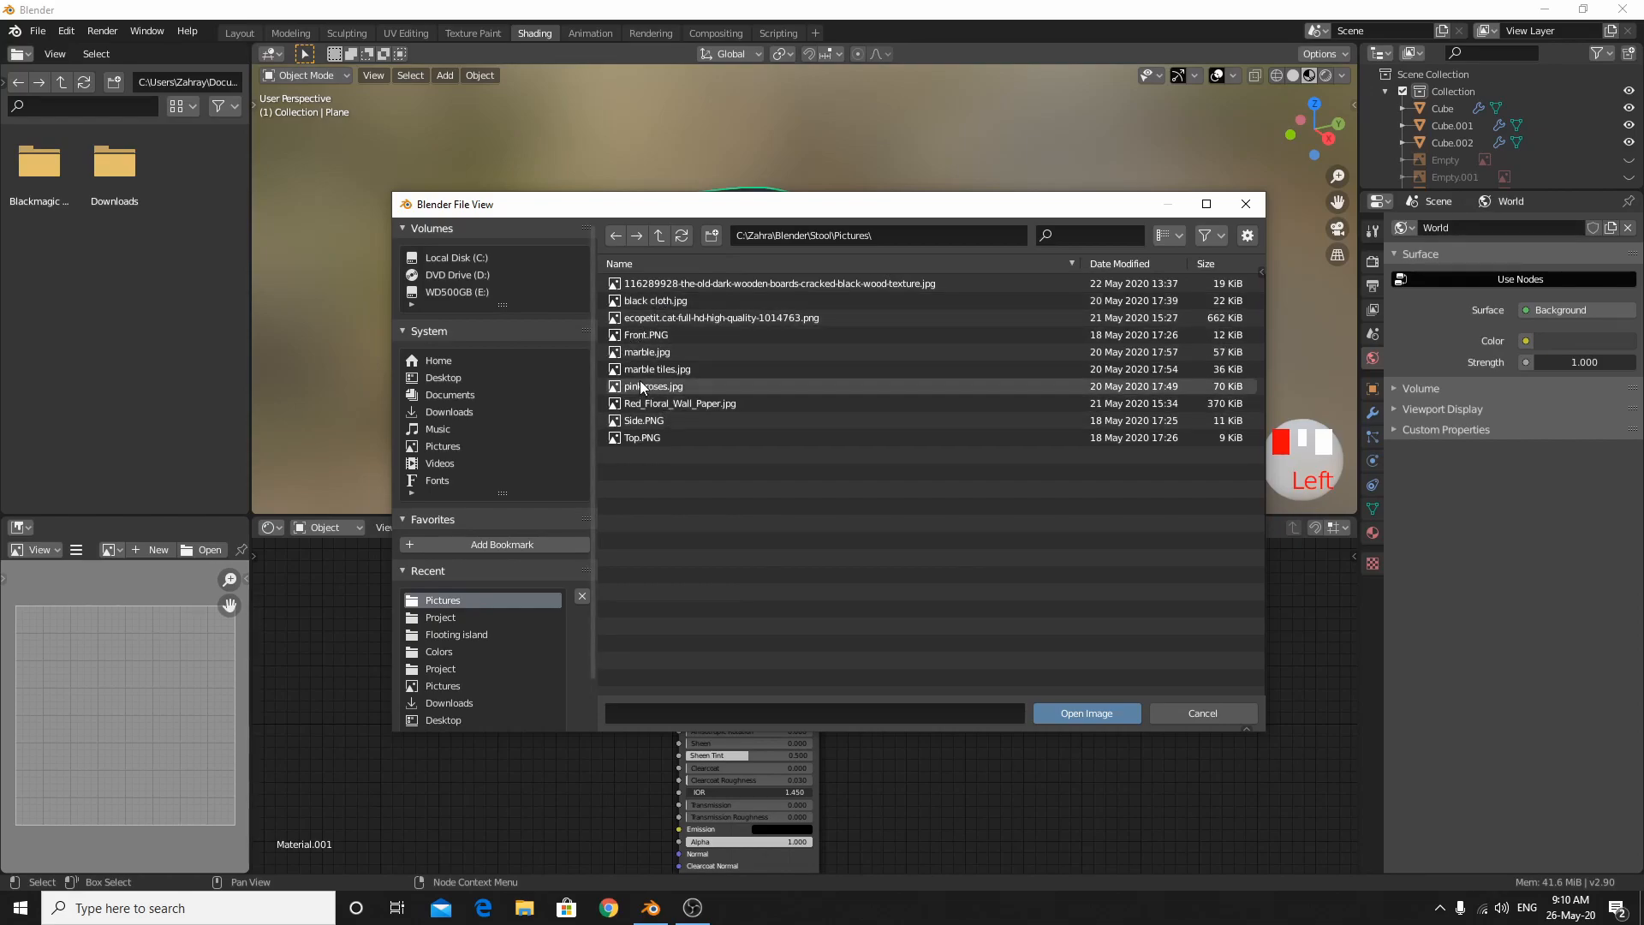
double_click(686, 302)
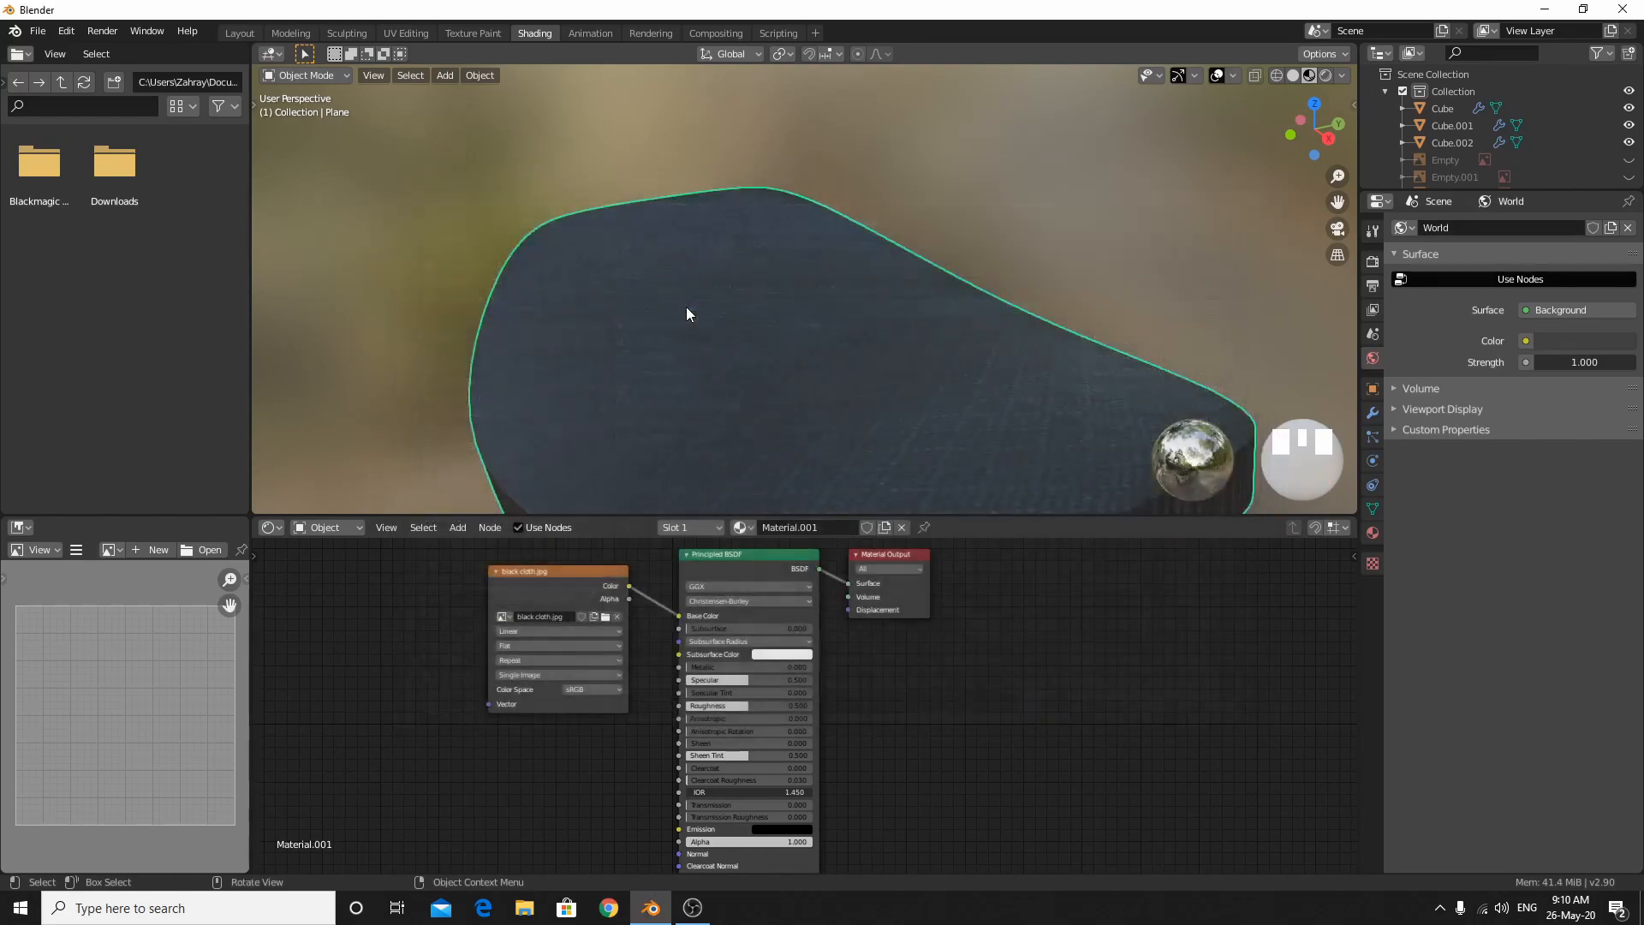
Give the stool's four legs a new material.
scroll(702, 295, down, 7)
middle_drag(708, 286, 741, 323)
scroll(644, 369, up, 4)
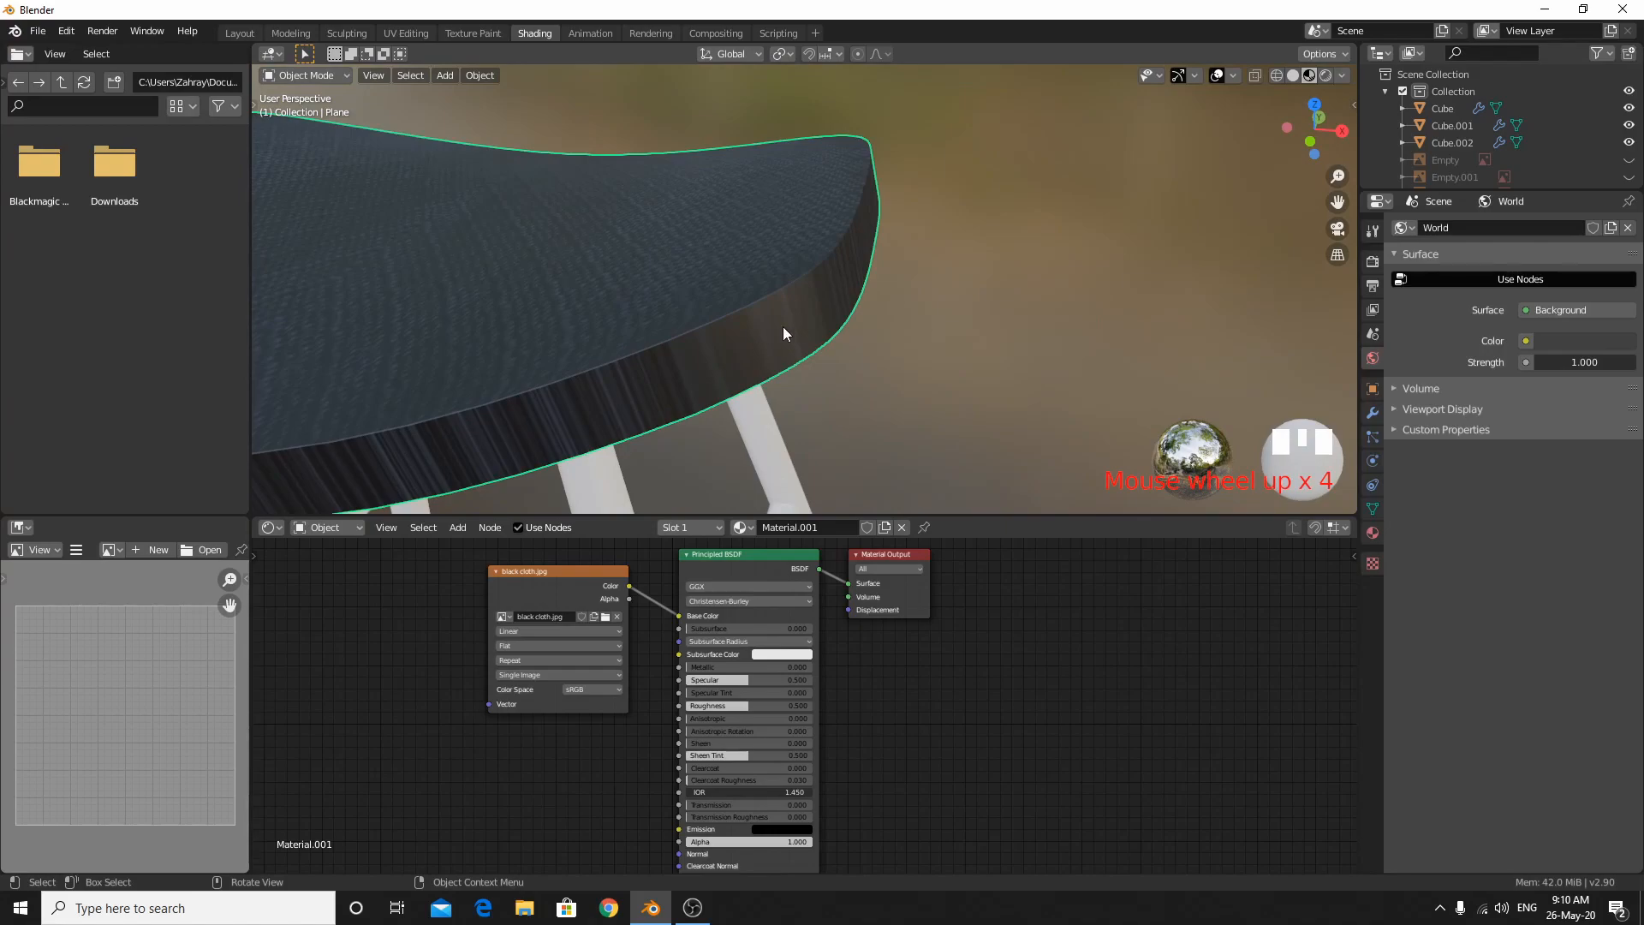
scroll(796, 328, down, 5)
middle_drag(690, 300, 676, 360)
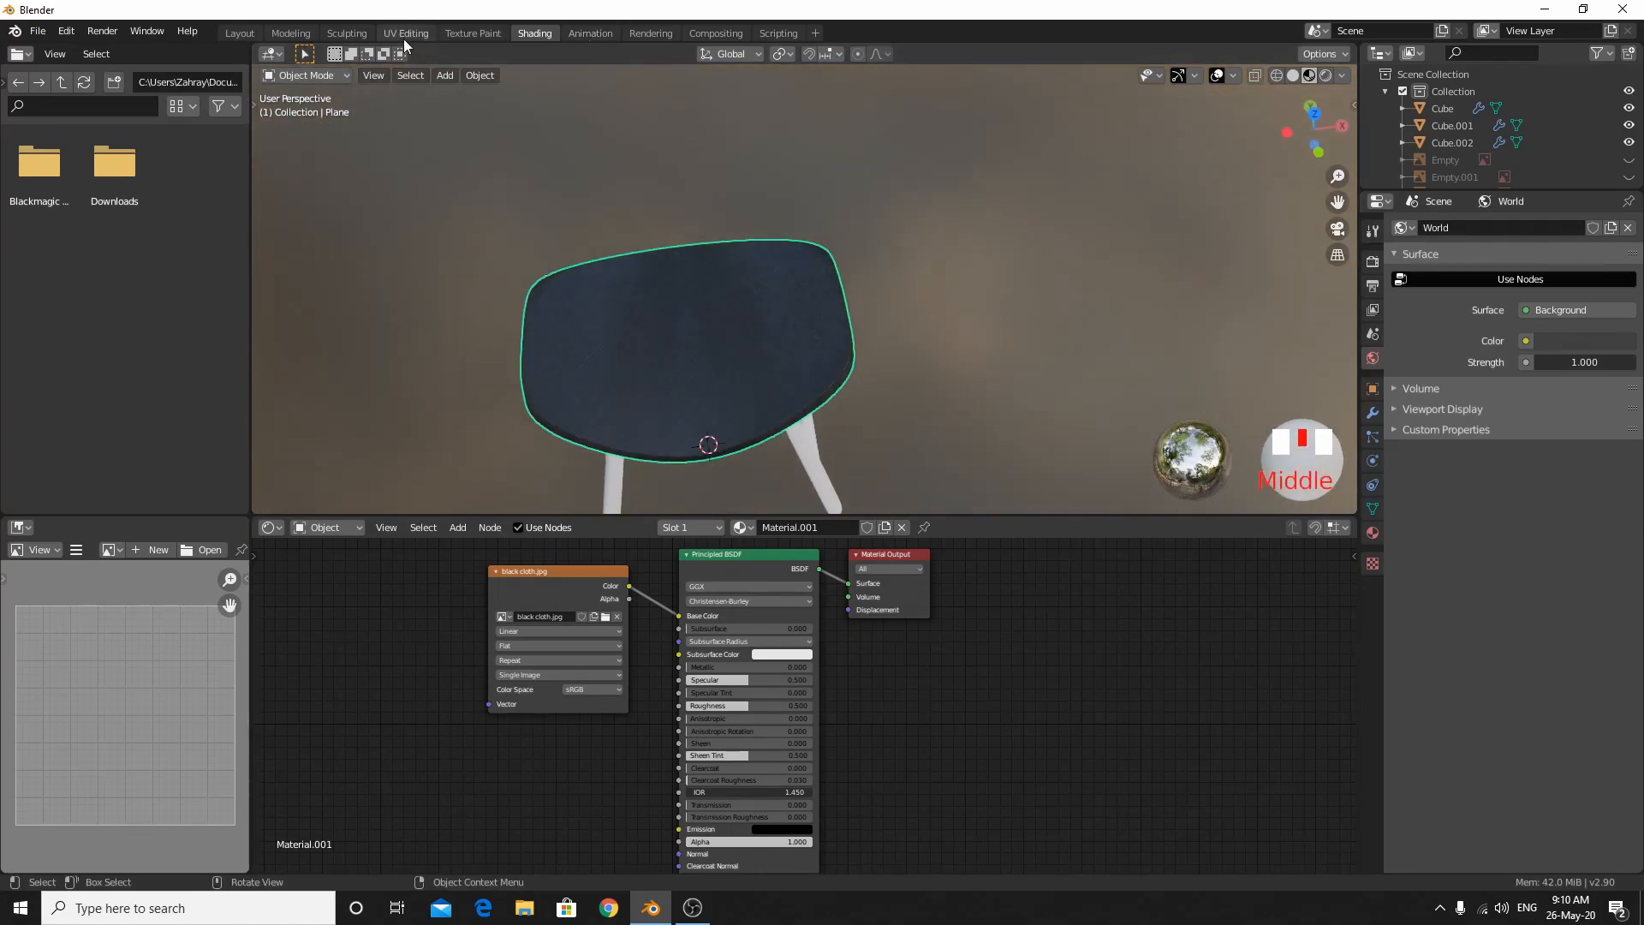
middle_drag(655, 207, 694, 123)
click(767, 355)
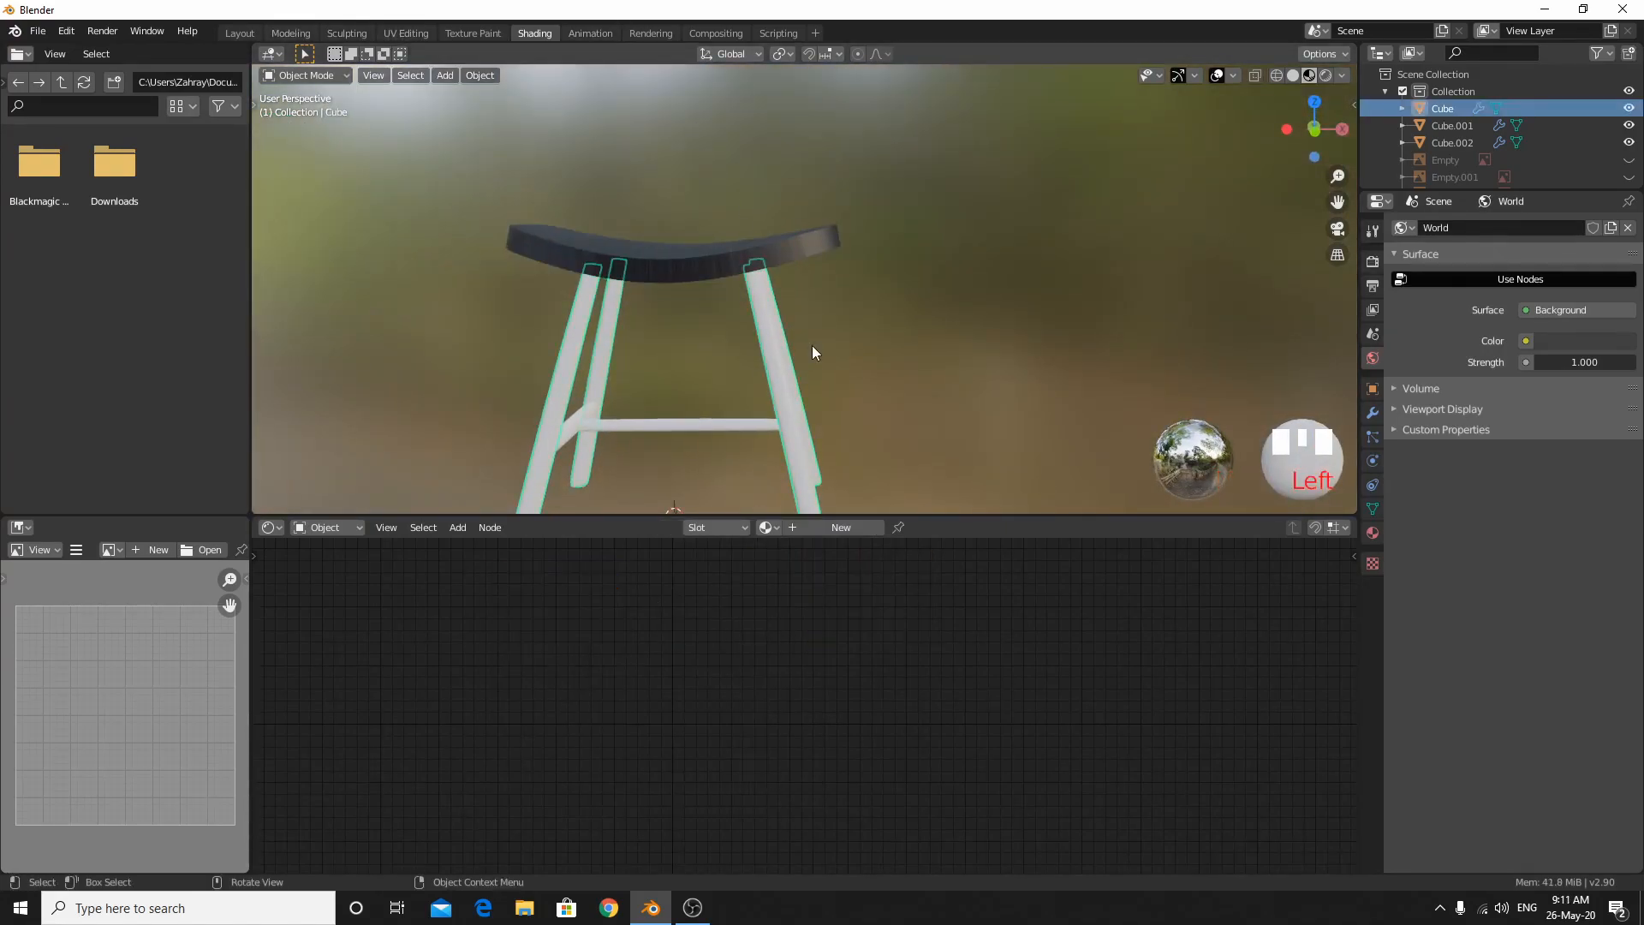
click(810, 525)
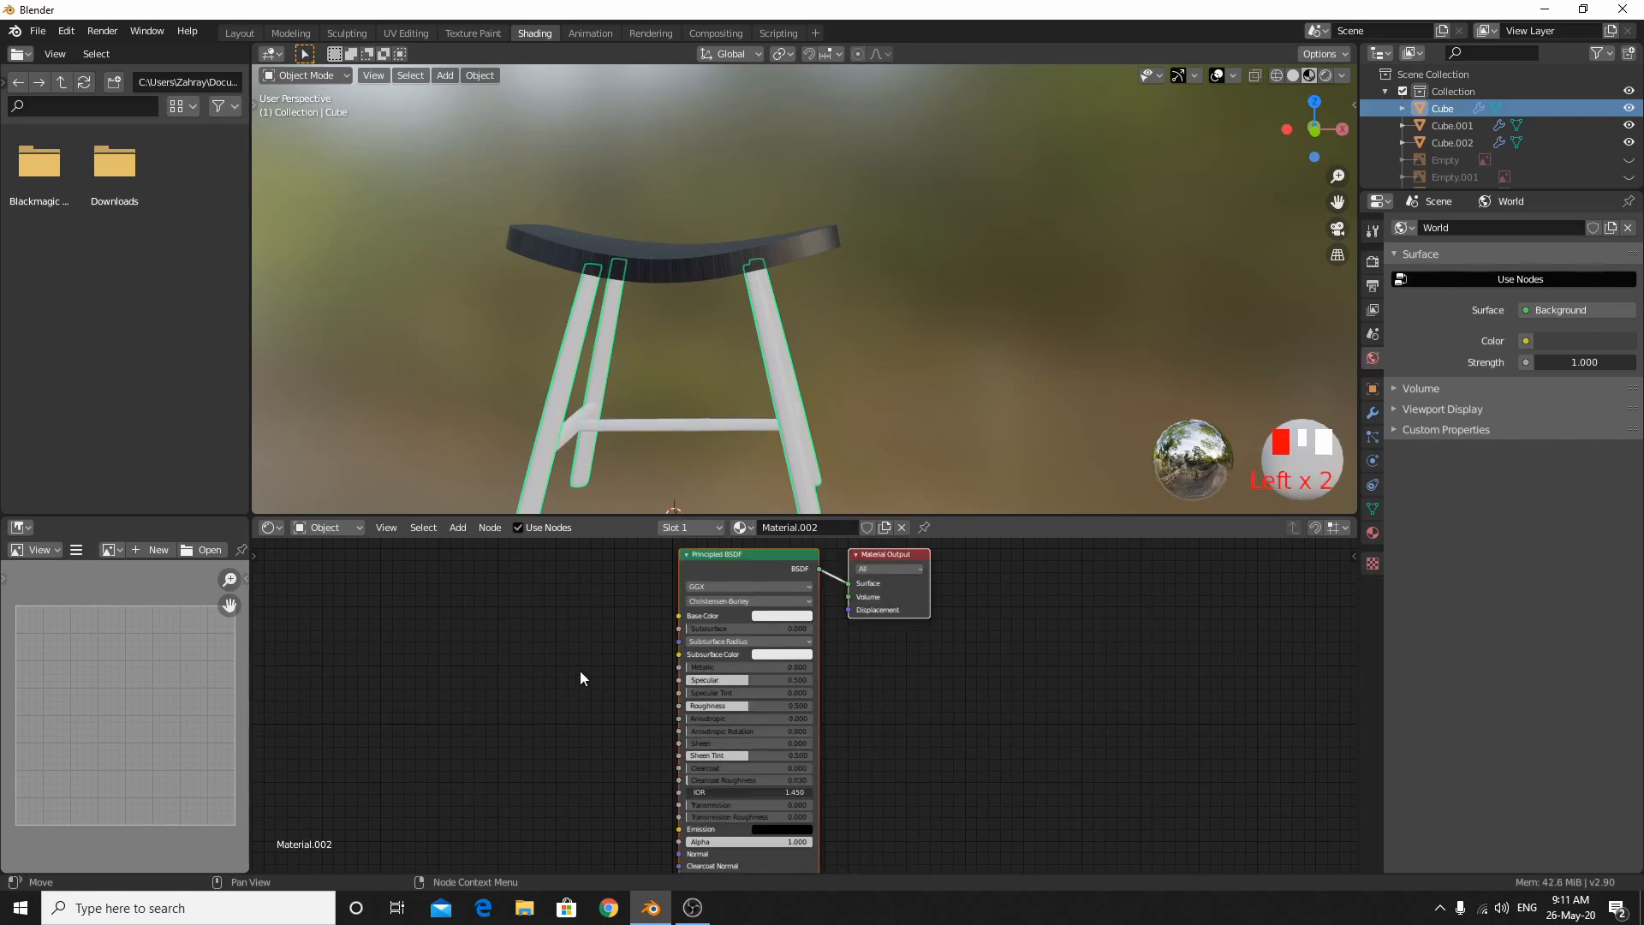
Add an Image Texture node to the legs' material and connect its Color output to the Principled BSDF's Base Color.
key(shift+a)
mouse_move(579, 671)
click(643, 521)
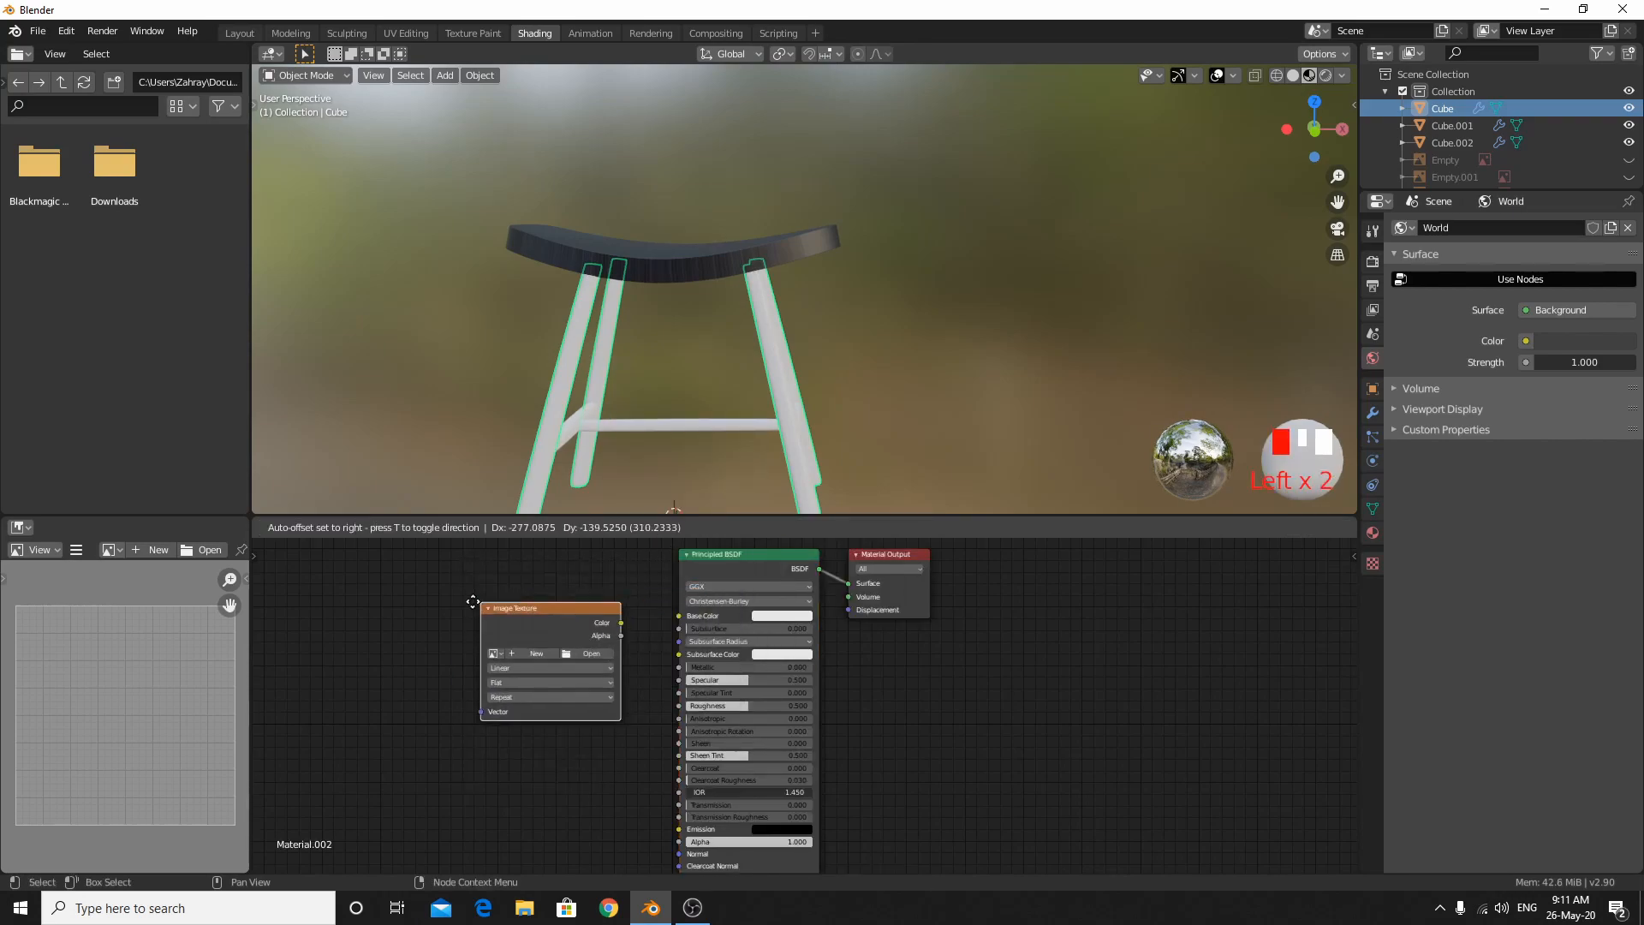
click(563, 631)
drag(582, 618, 678, 616)
Load ecopetit.cat-full-hd-high-quality-1014763.png from the Stool project's Pictures folder into the legs' Image Texture node.
click(549, 649)
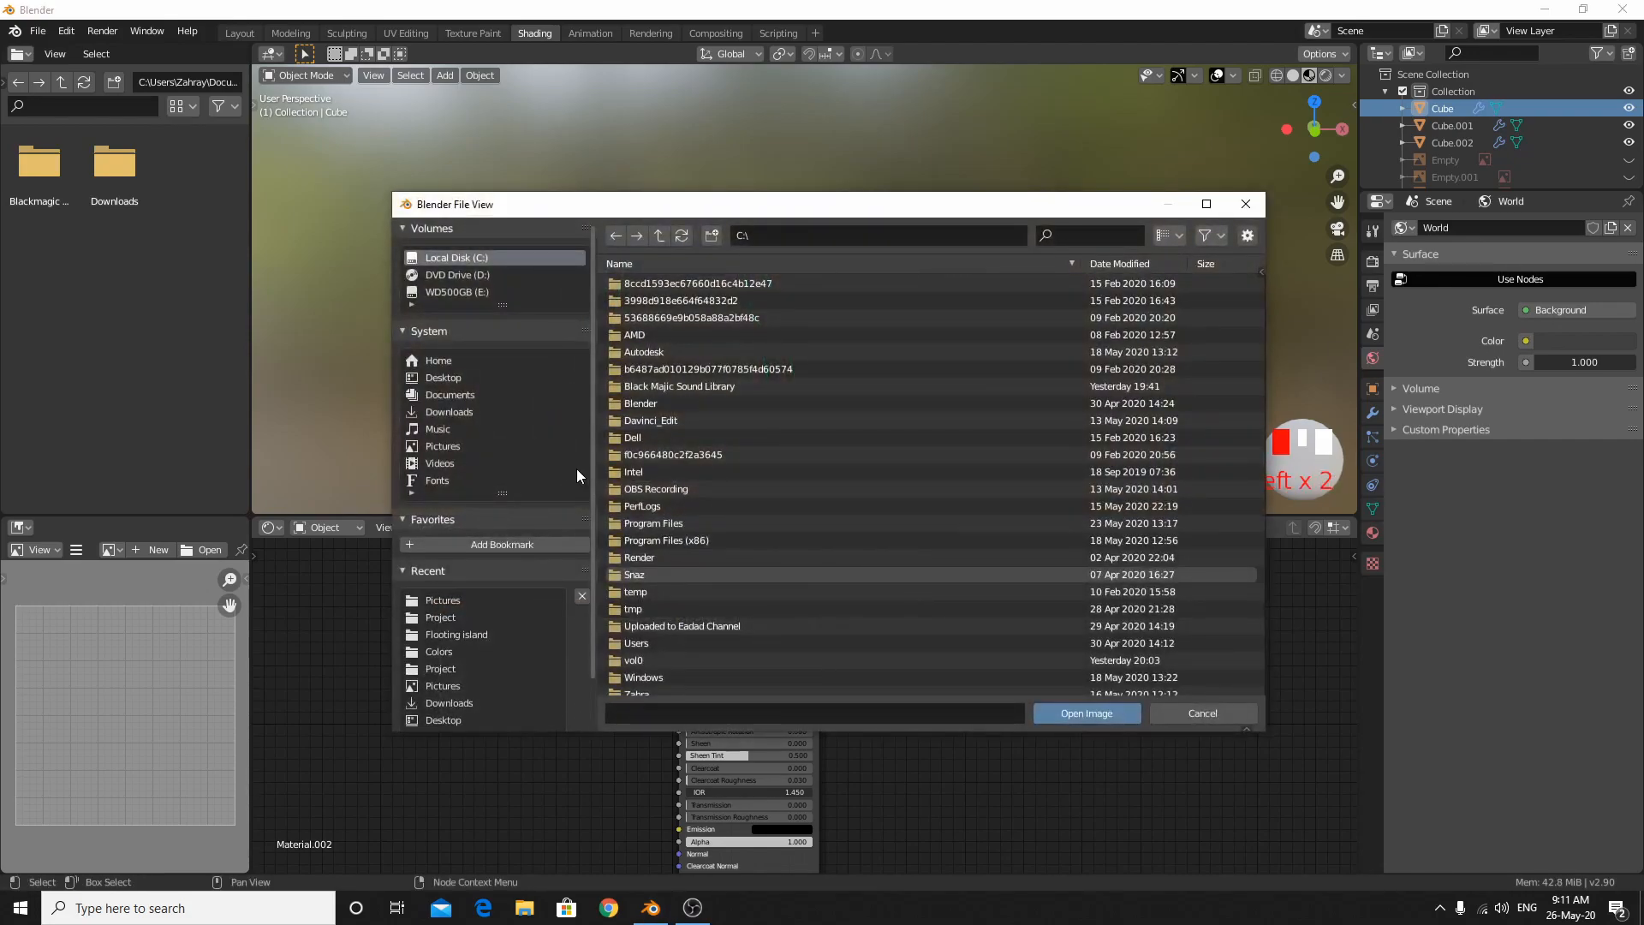
scroll(665, 566, down, 1)
double_click(671, 682)
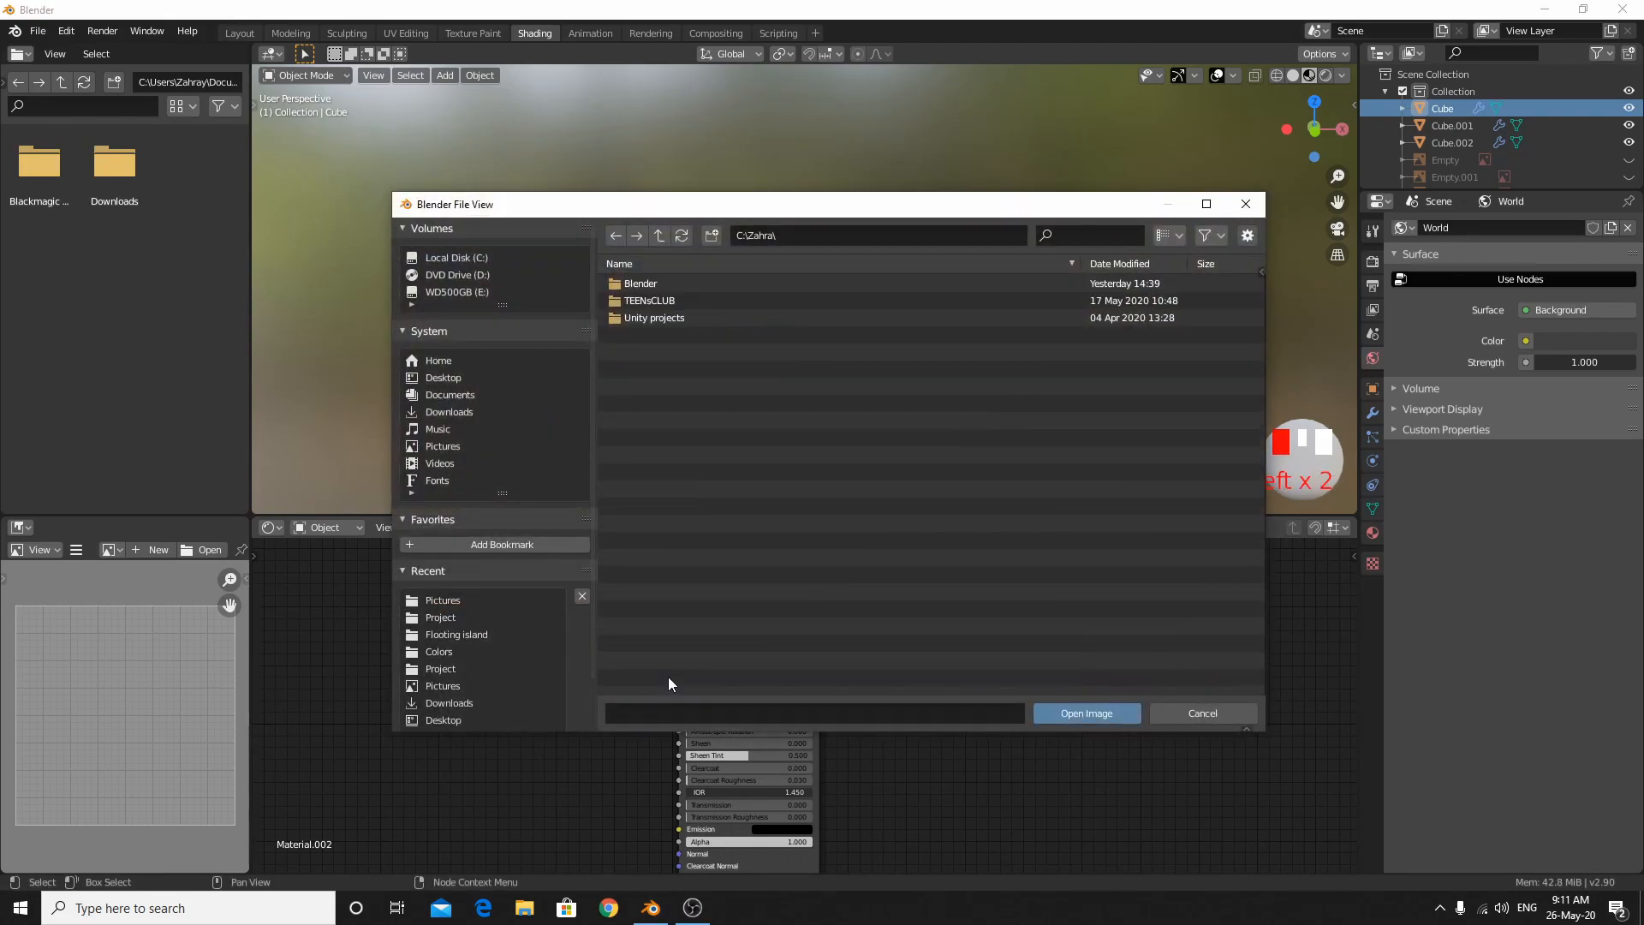
double_click(673, 283)
click(646, 368)
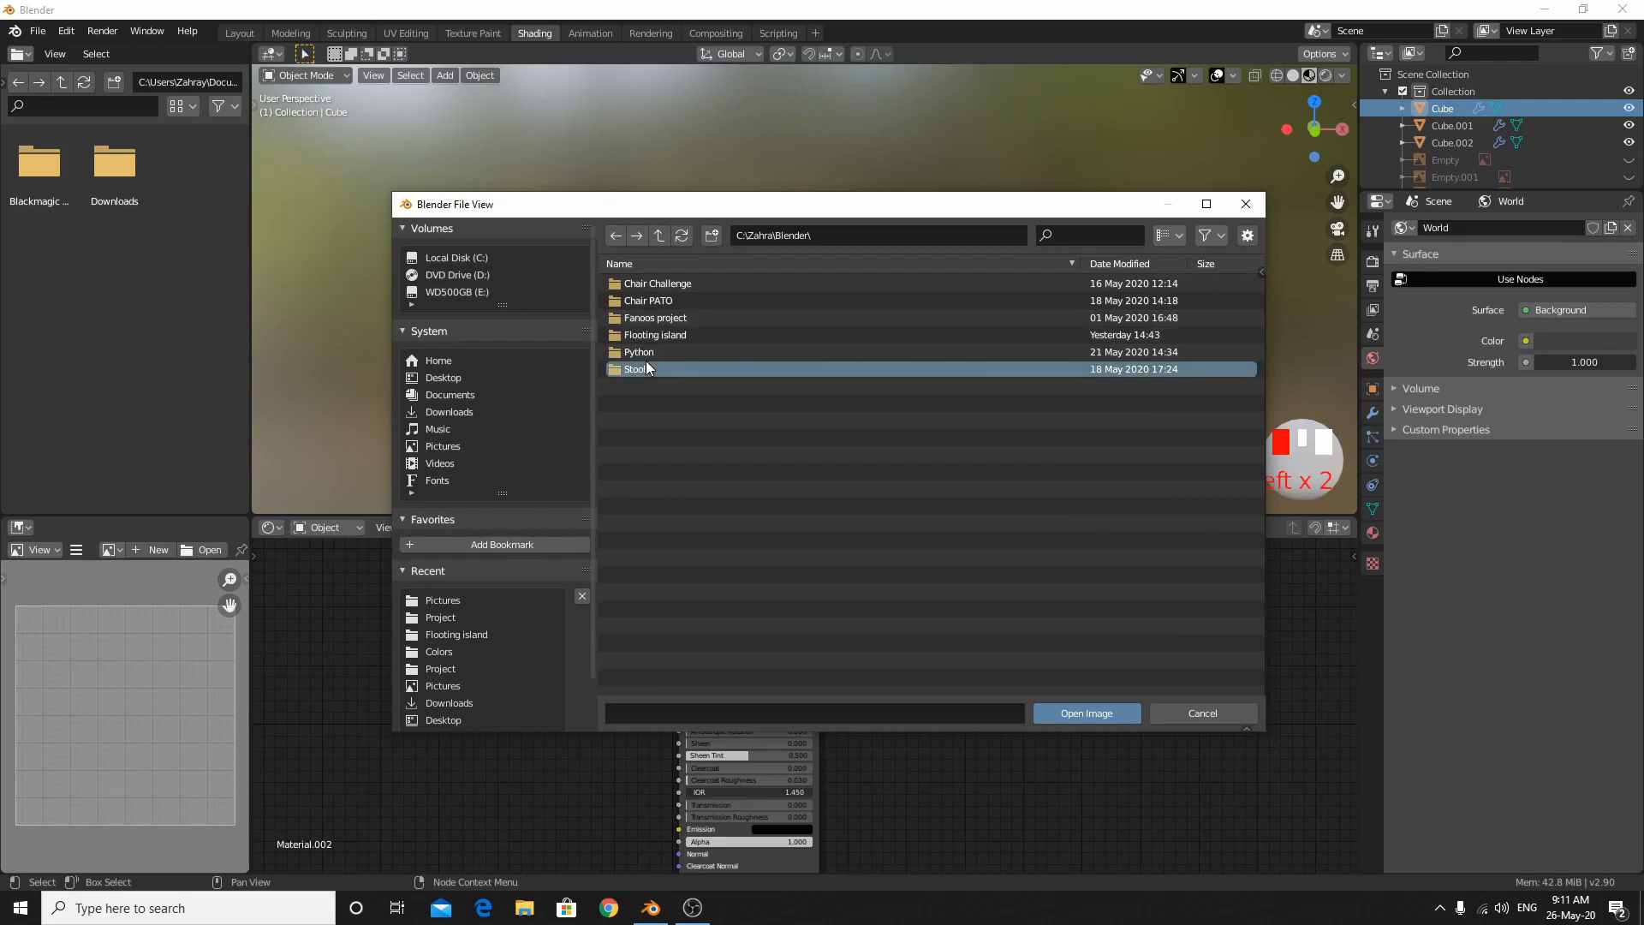
double_click(658, 370)
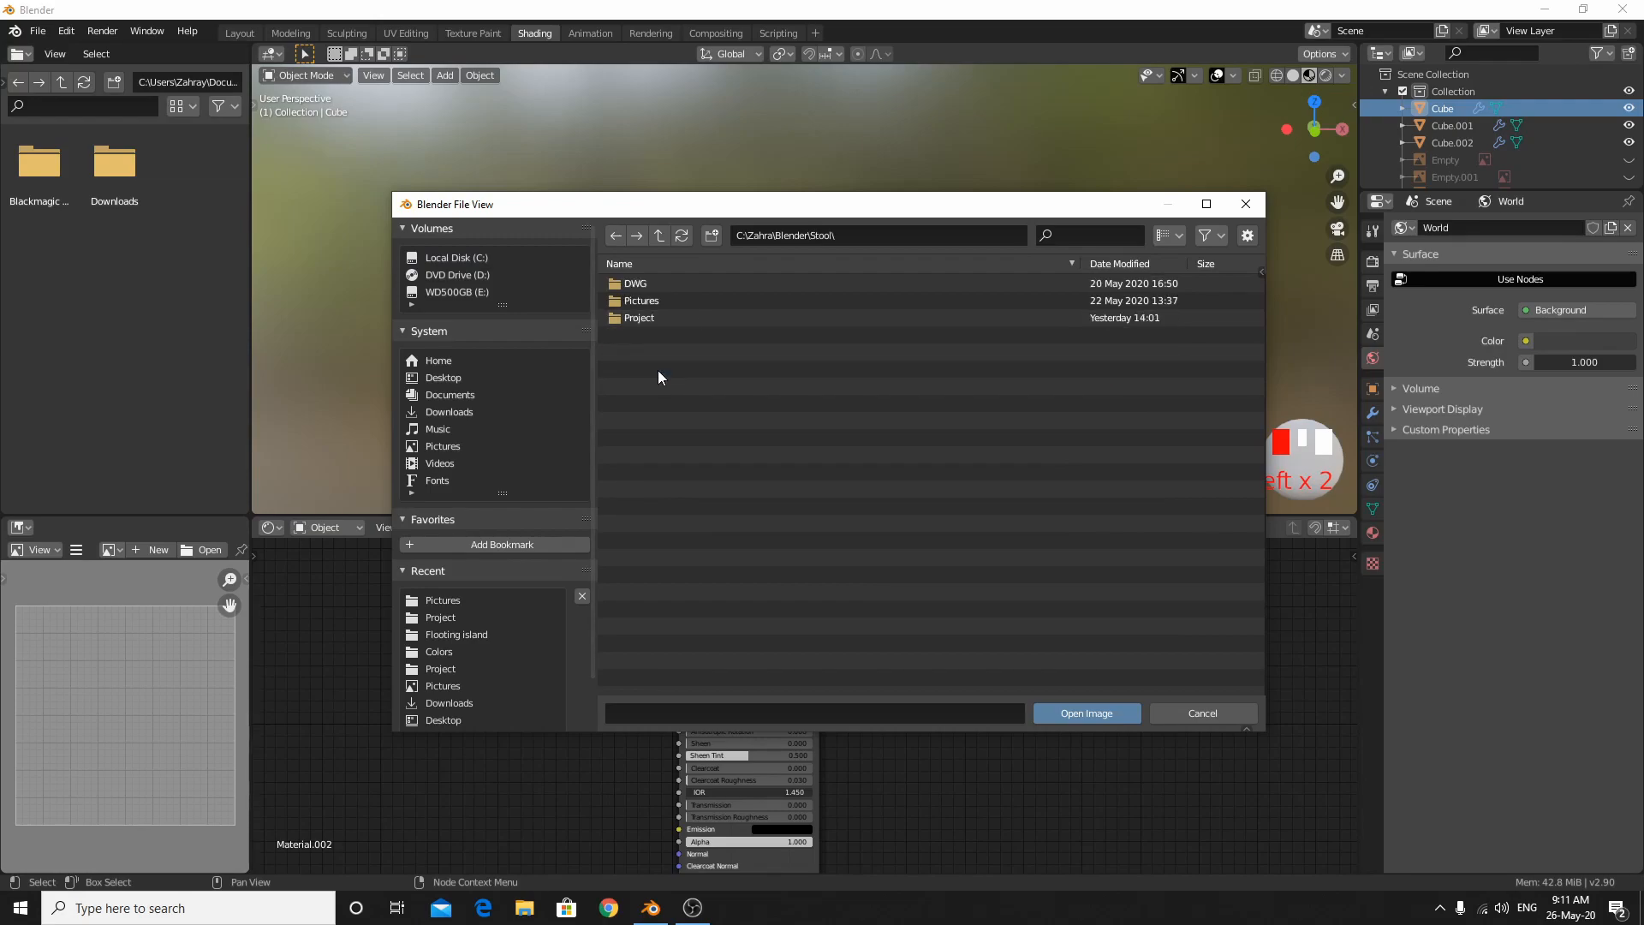
double_click(675, 299)
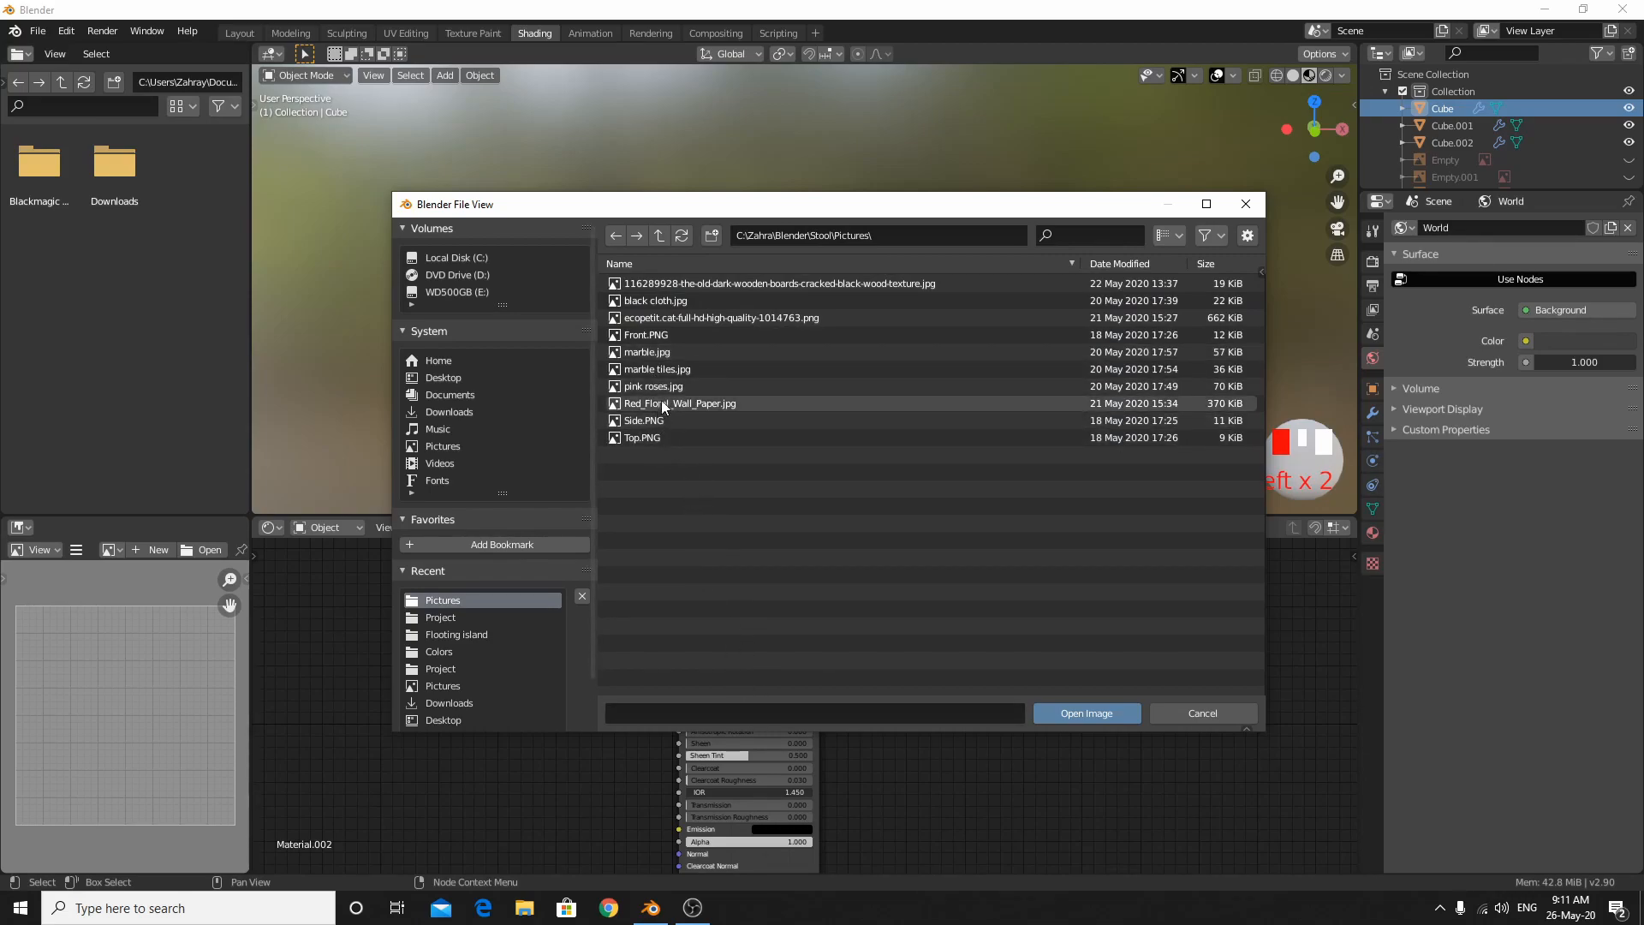
double_click(690, 318)
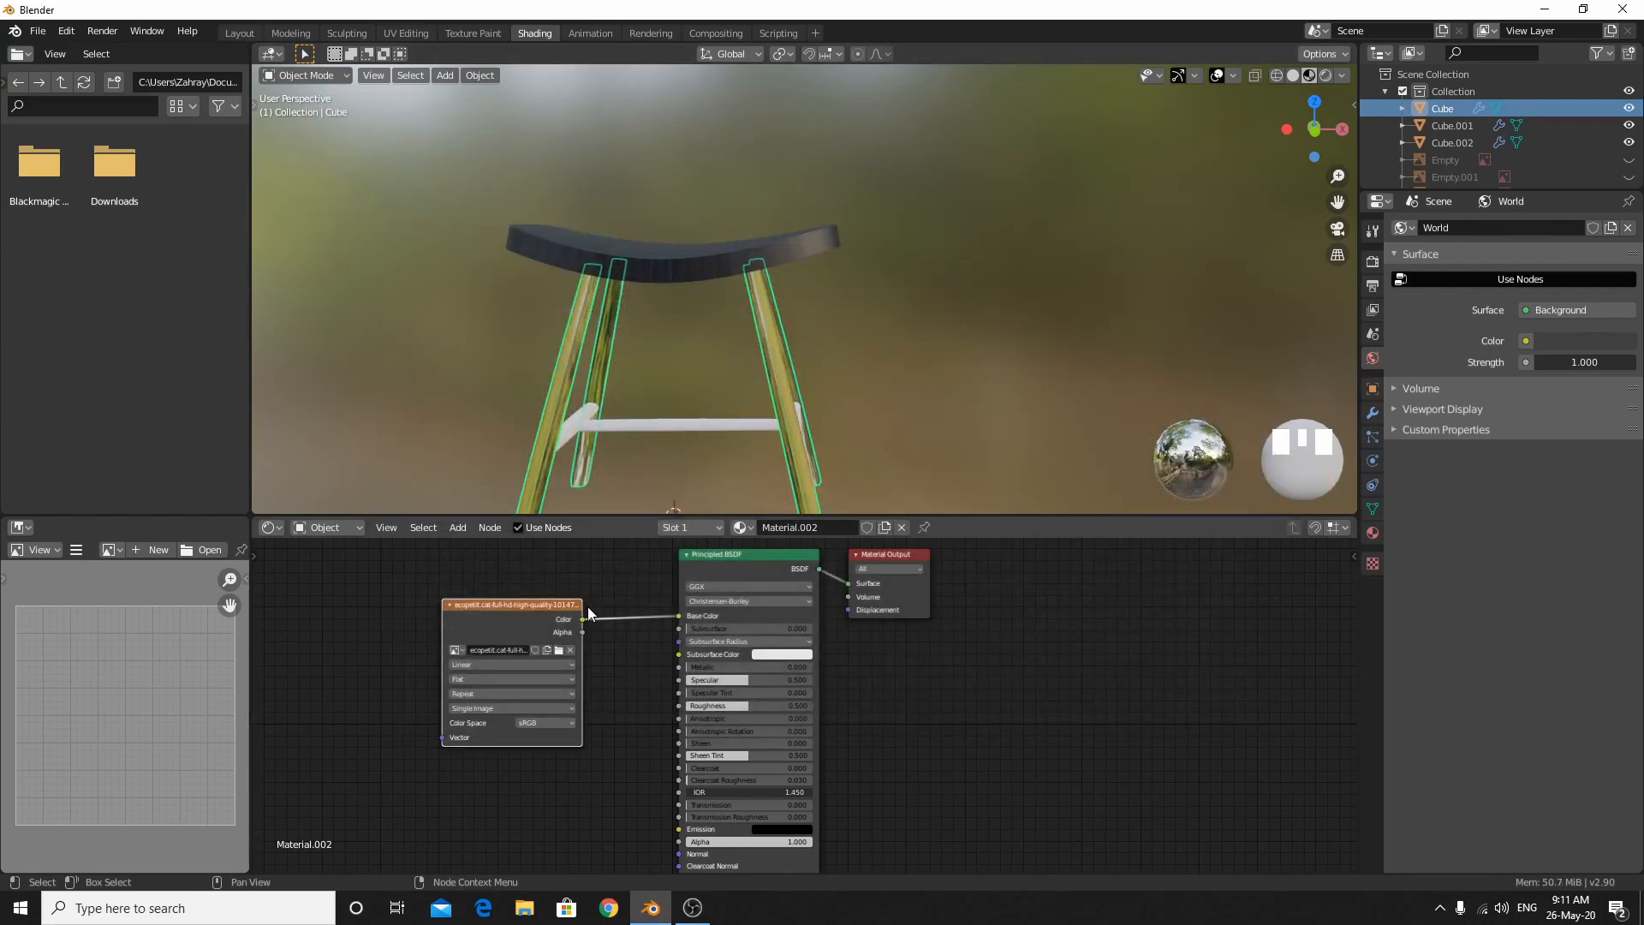
Replace the legs' texture image with 116289928-the-old-dark-wooden-boards-cracked-black-wood-texture.jpg.
click(559, 650)
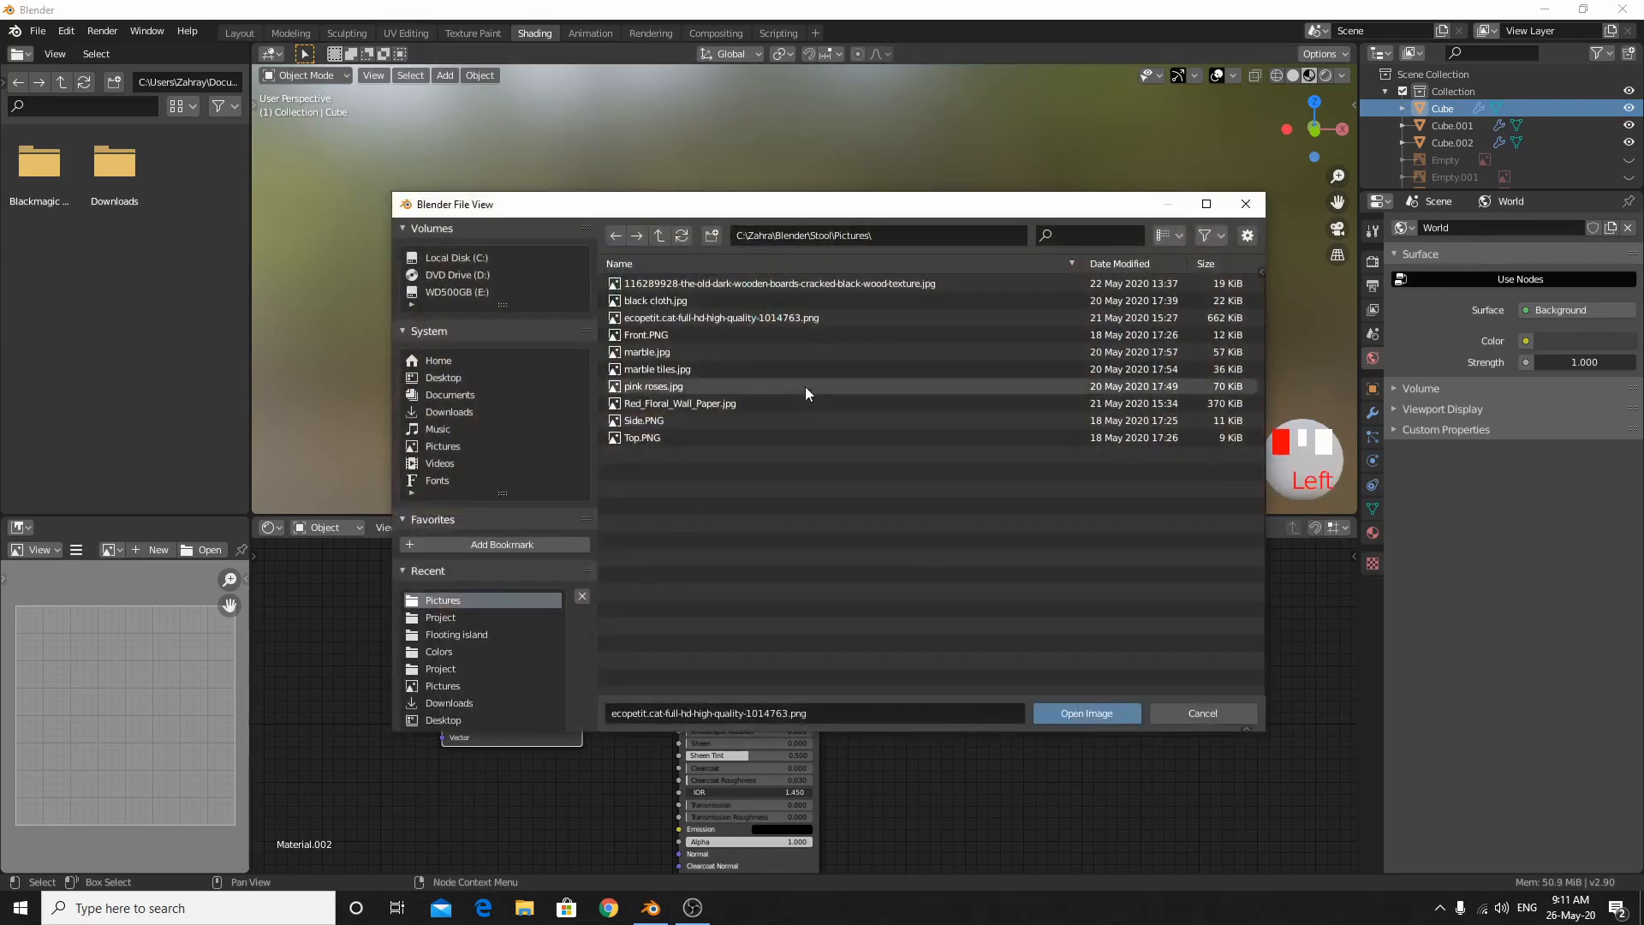
double_click(782, 284)
middle_drag(781, 317, 682, 318)
scroll(682, 318, down, 1)
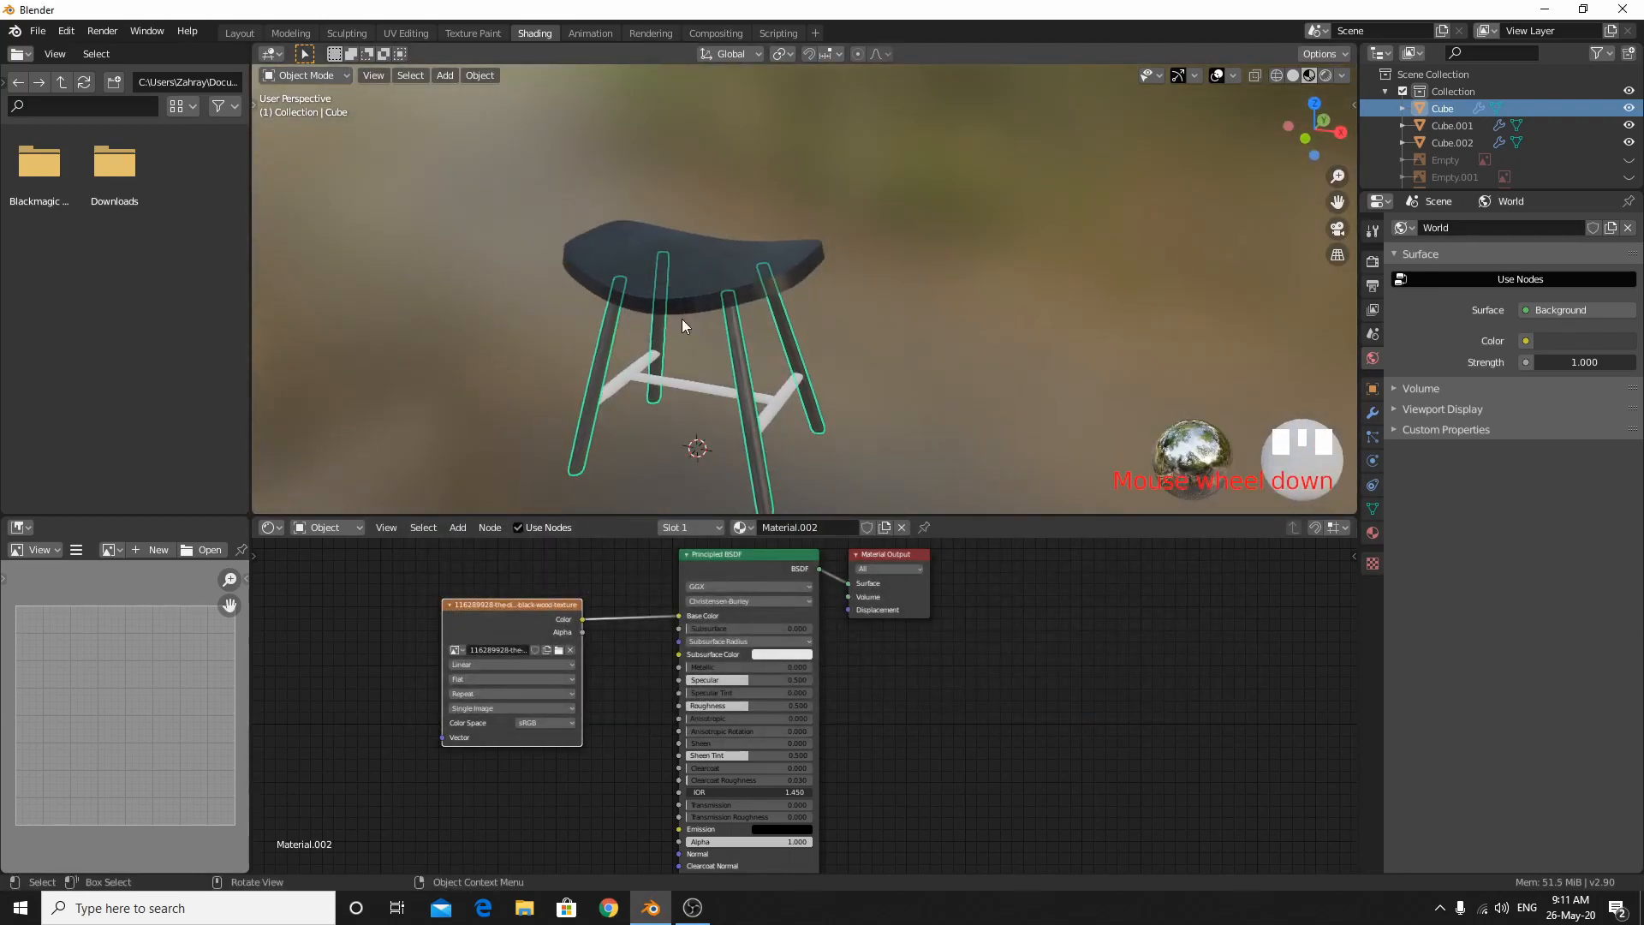
Give the two short side crossbars a new material.
double_click(783, 393)
key(shift+a)
mouse_move(707, 603)
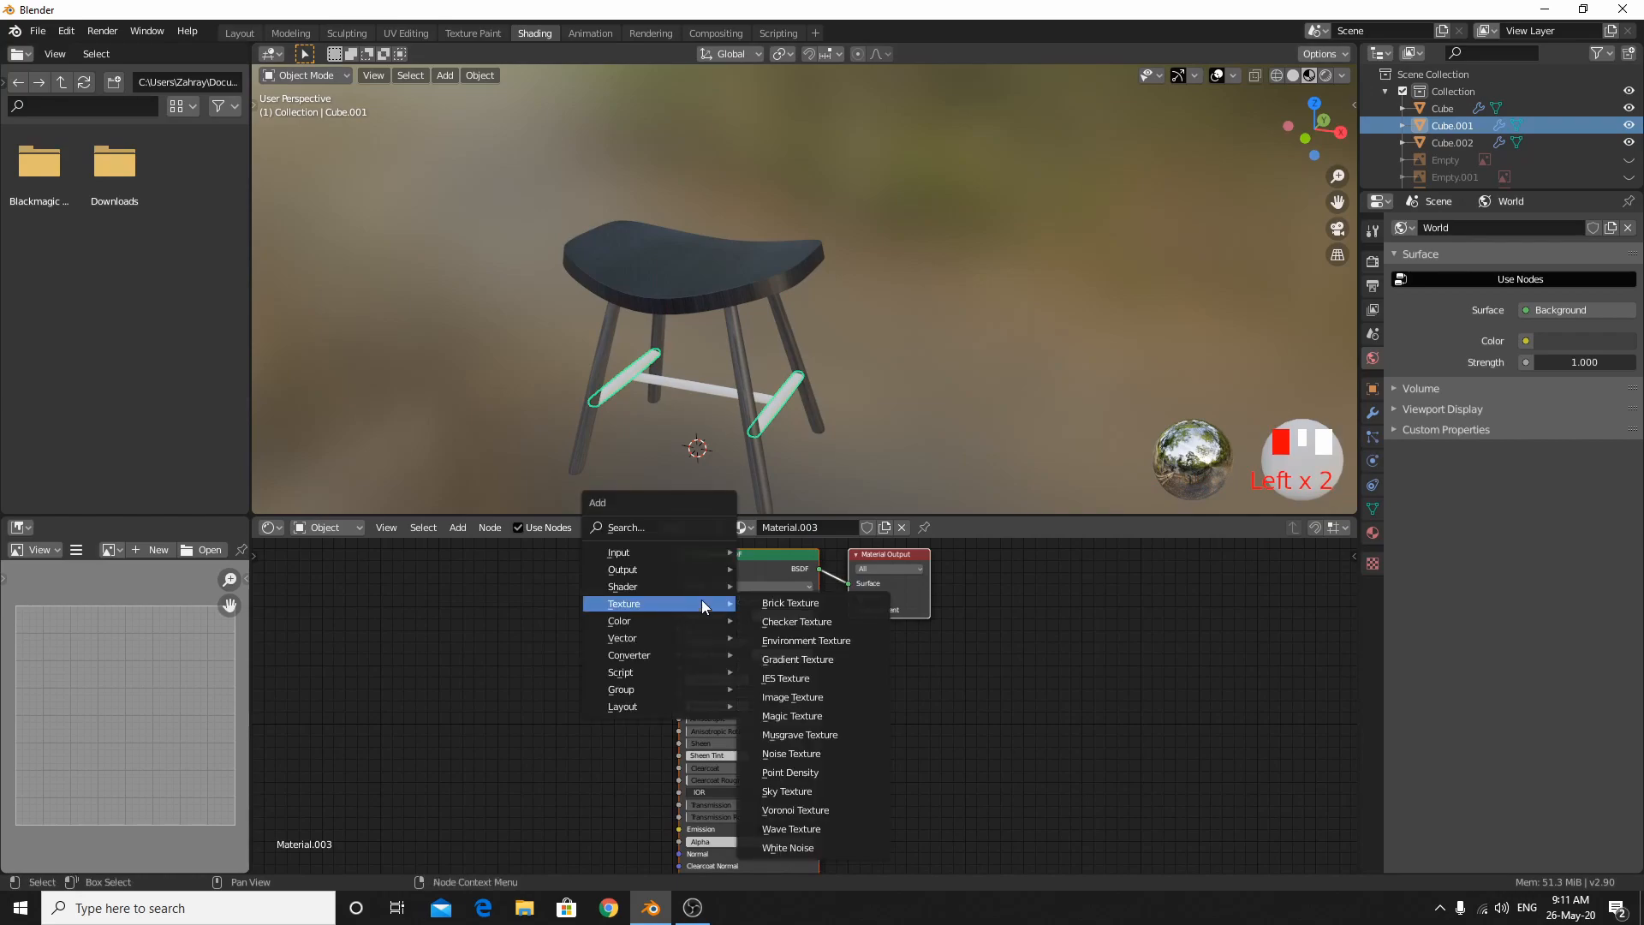
click(815, 684)
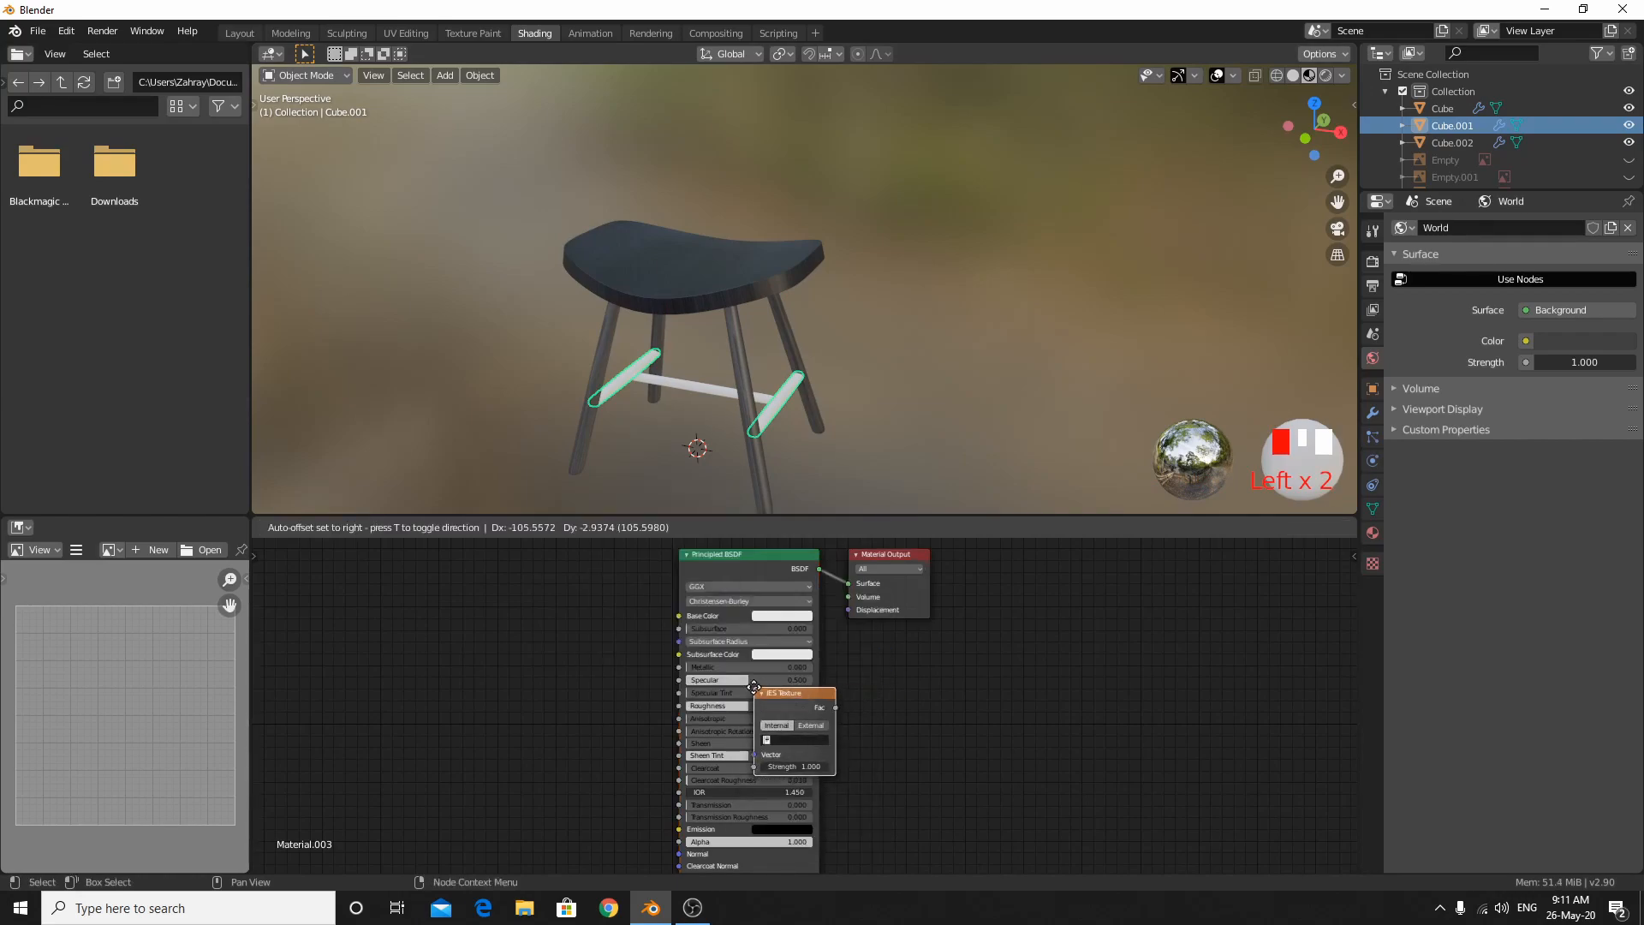
right_click(351, 615)
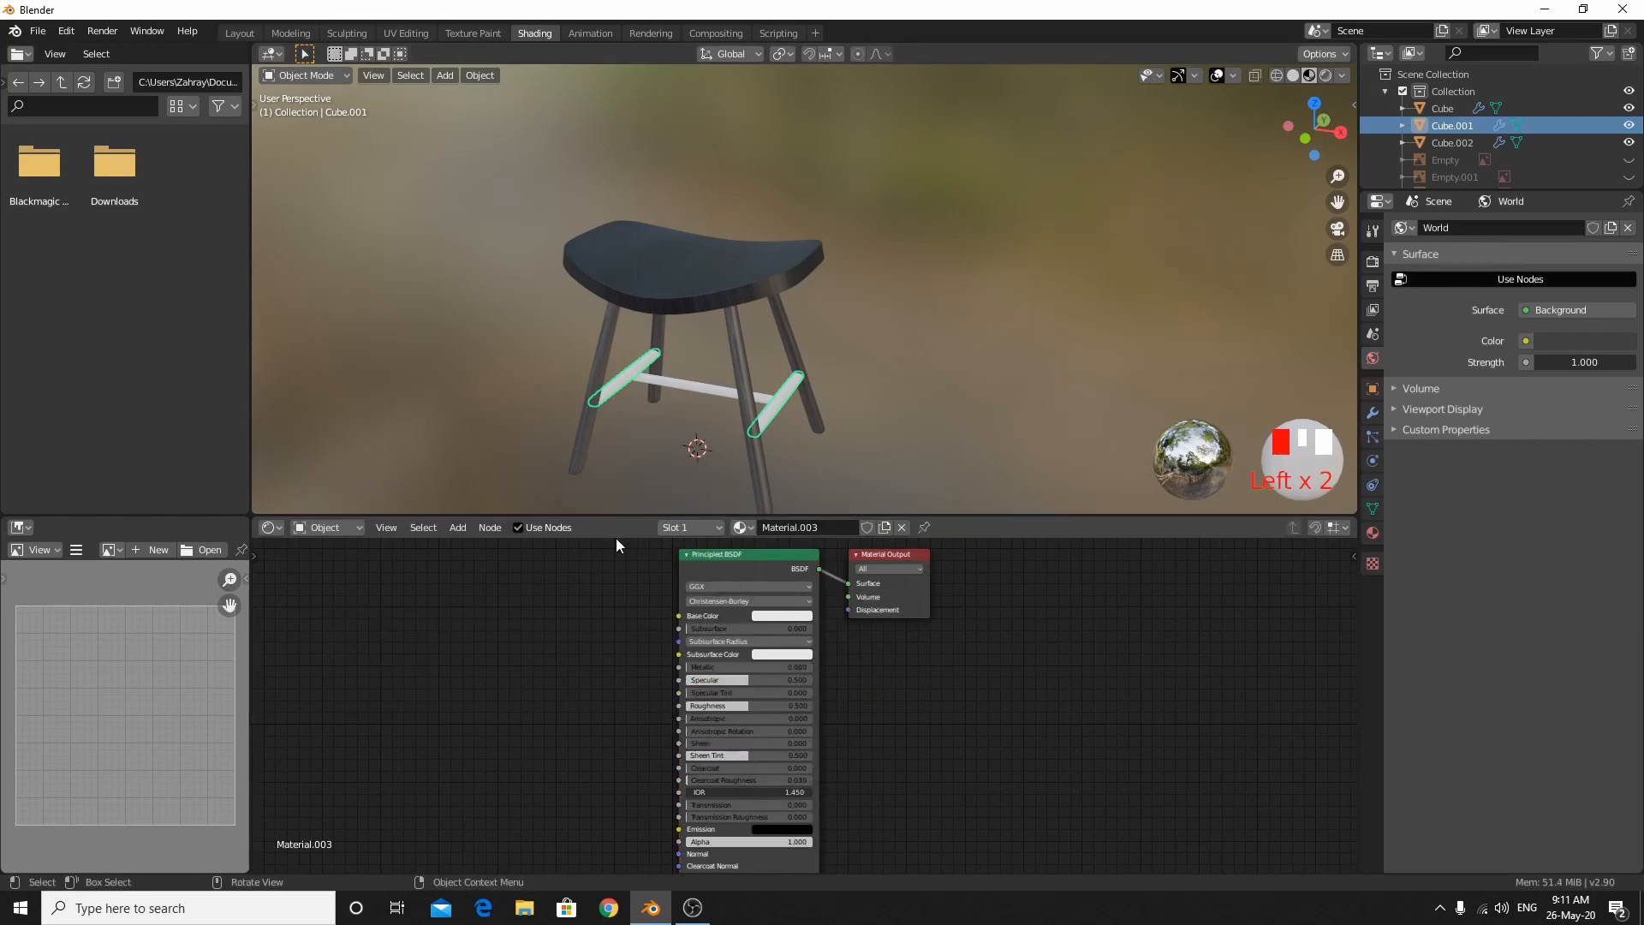
Add an Image Texture node to the side crossbars' material and connect its Color output to the Base Color.
key(shift+a)
mouse_move(603, 599)
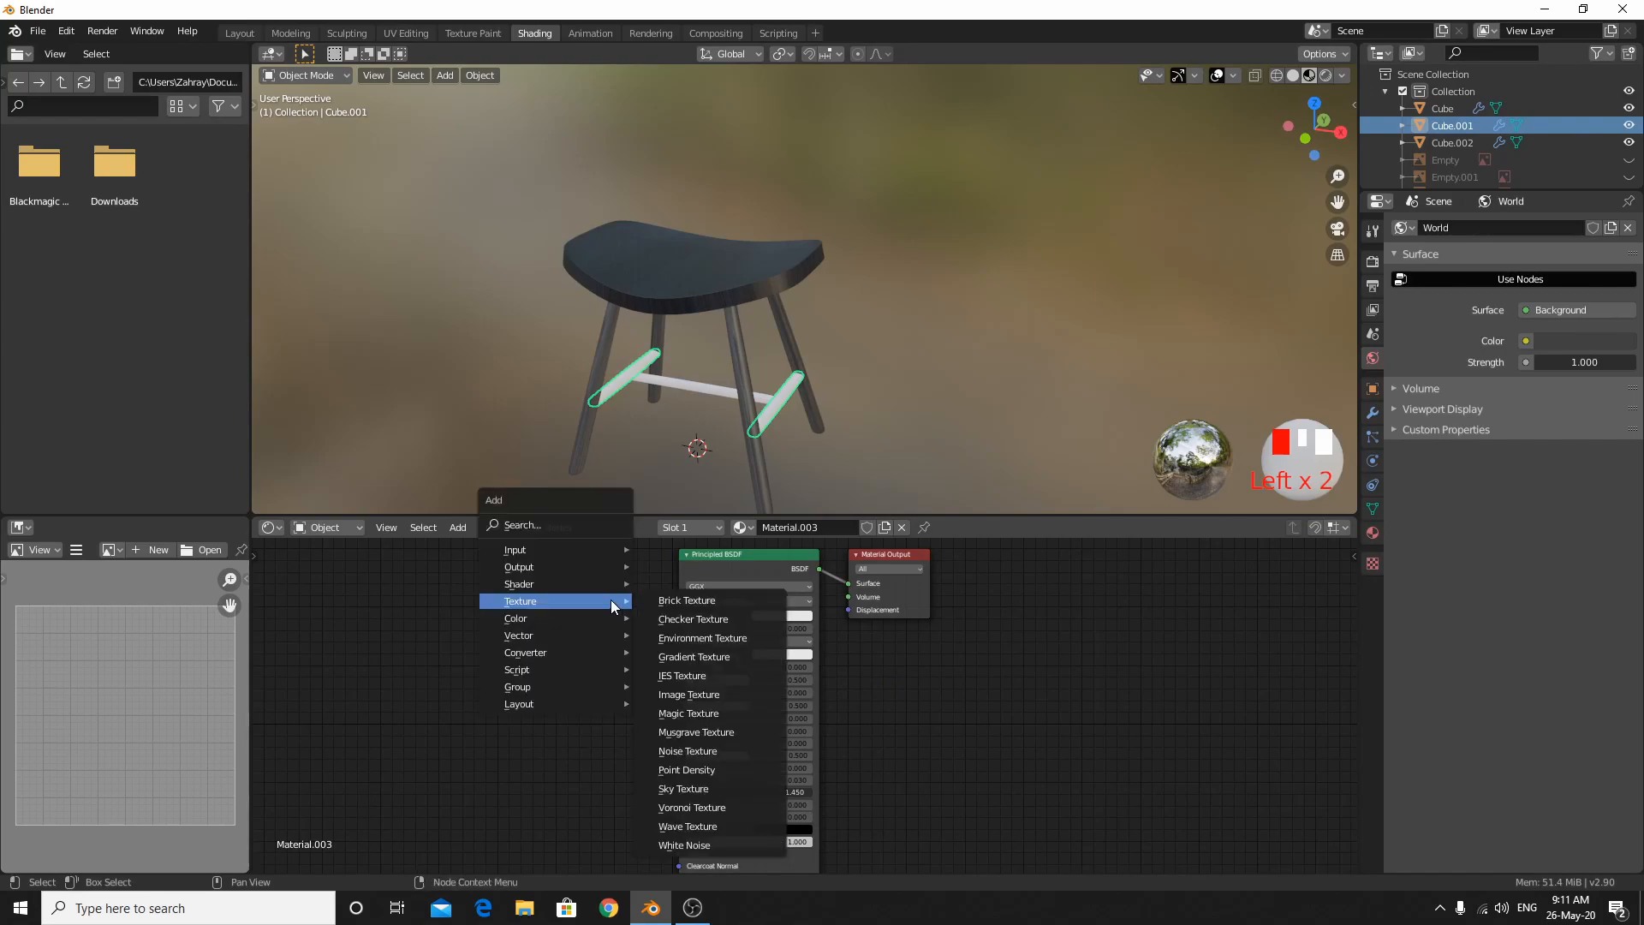
click(719, 695)
click(490, 657)
drag(509, 655, 679, 616)
Load the 116289928 old dark wooden boards image from the Stool project into the side crossbars' Image Texture node.
click(479, 688)
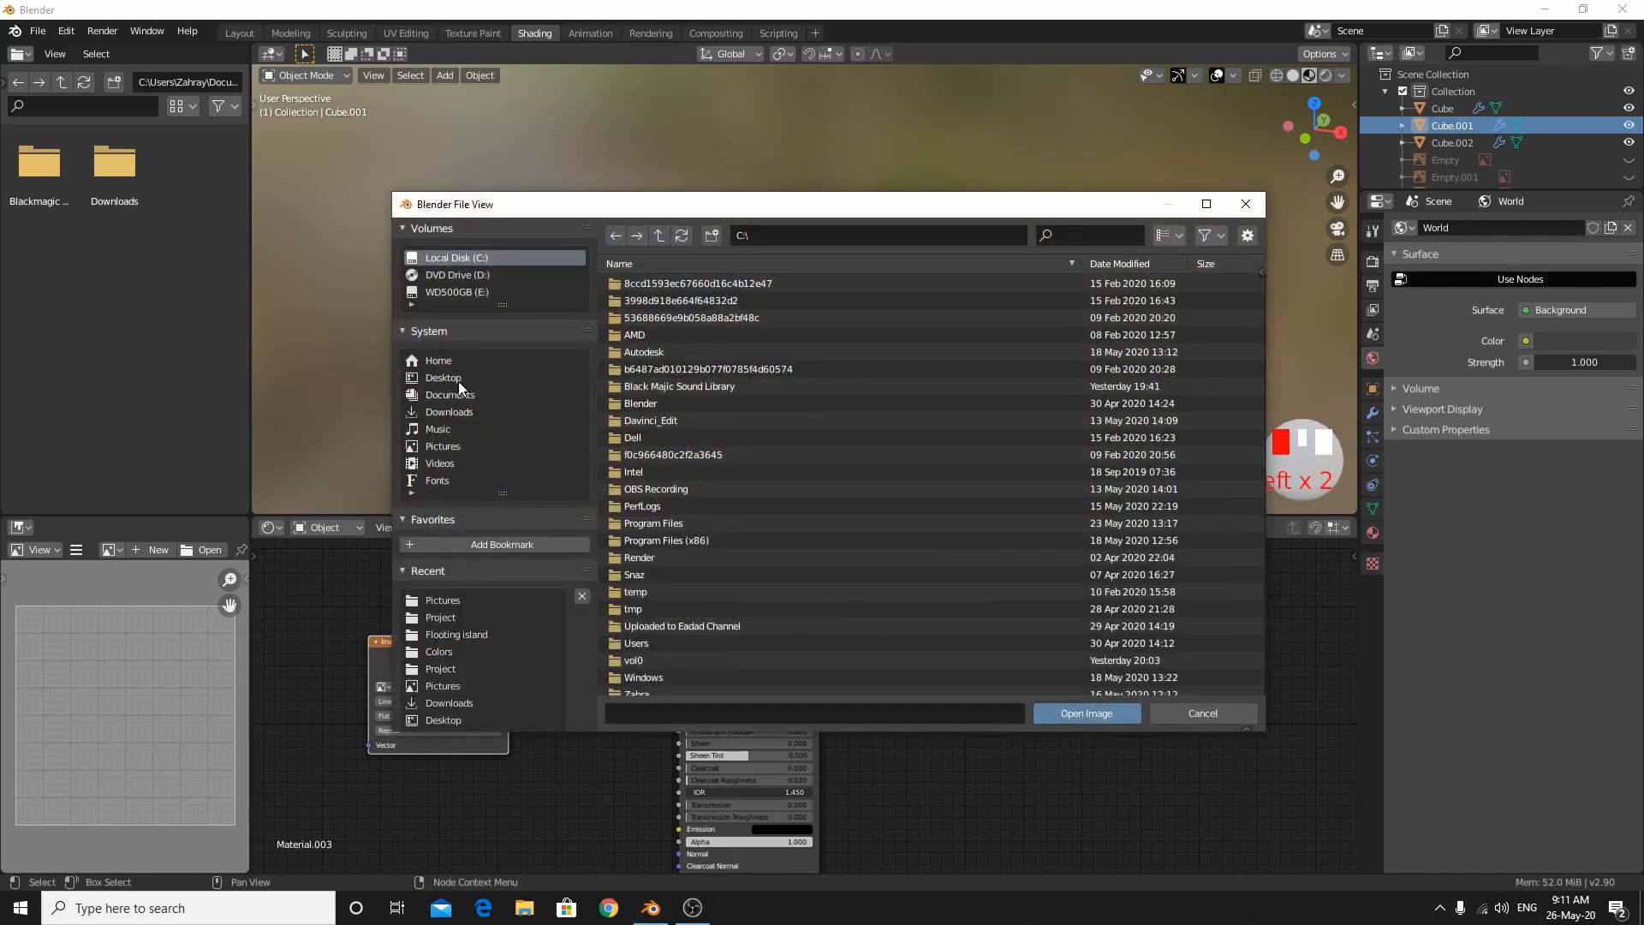
scroll(755, 613, down, 1)
double_click(671, 685)
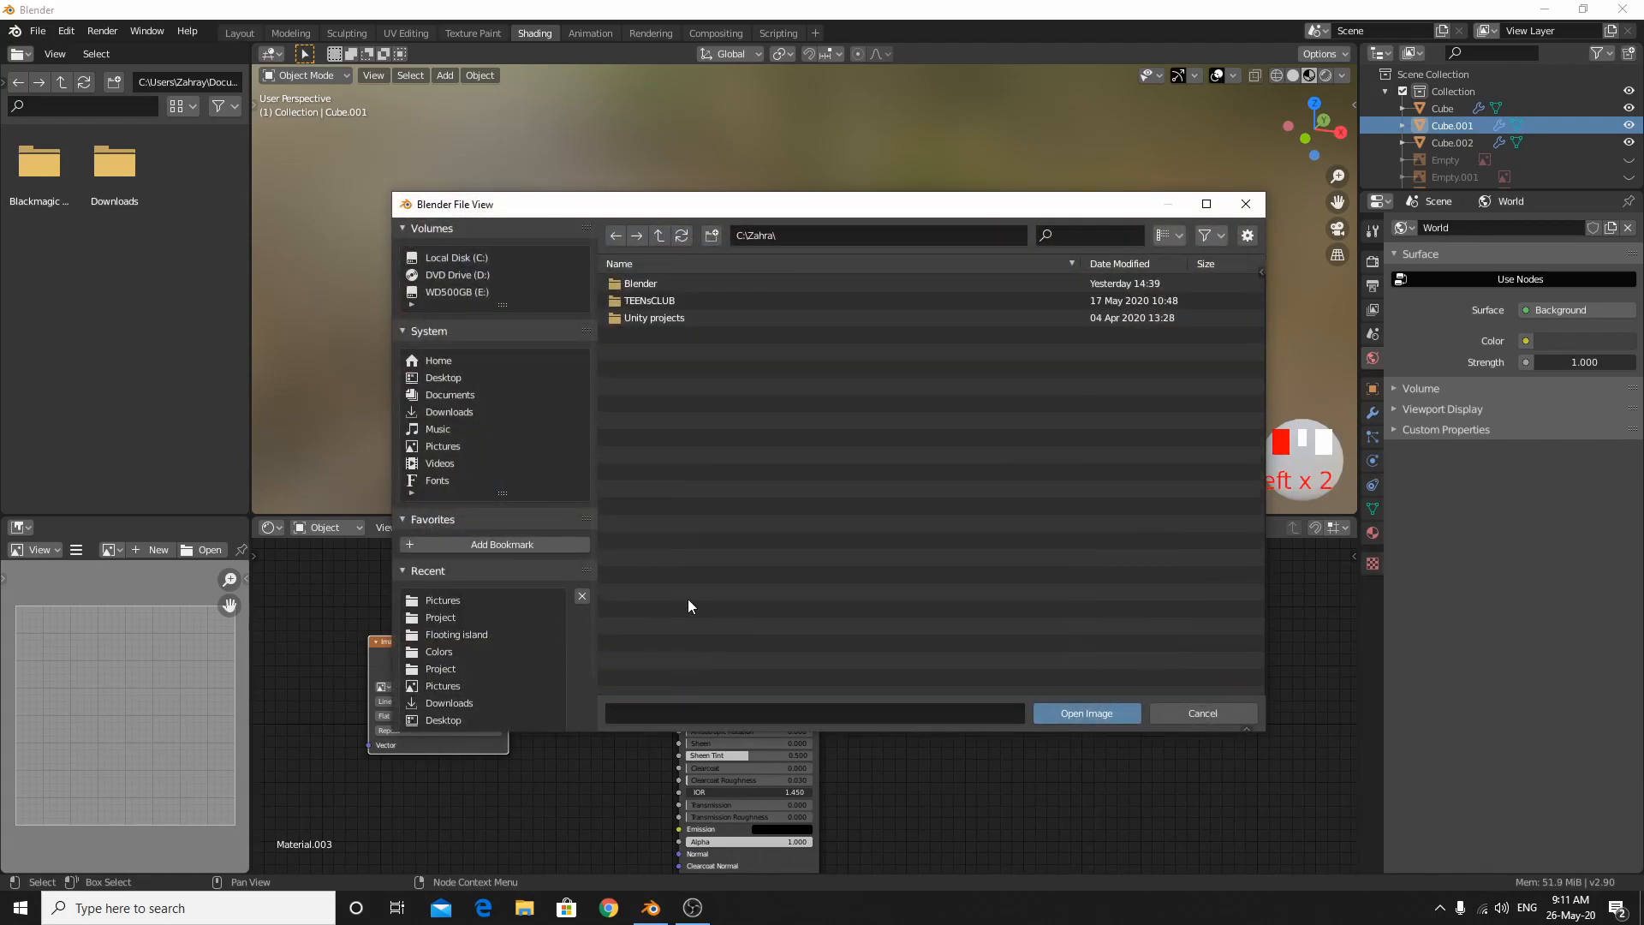
click(712, 264)
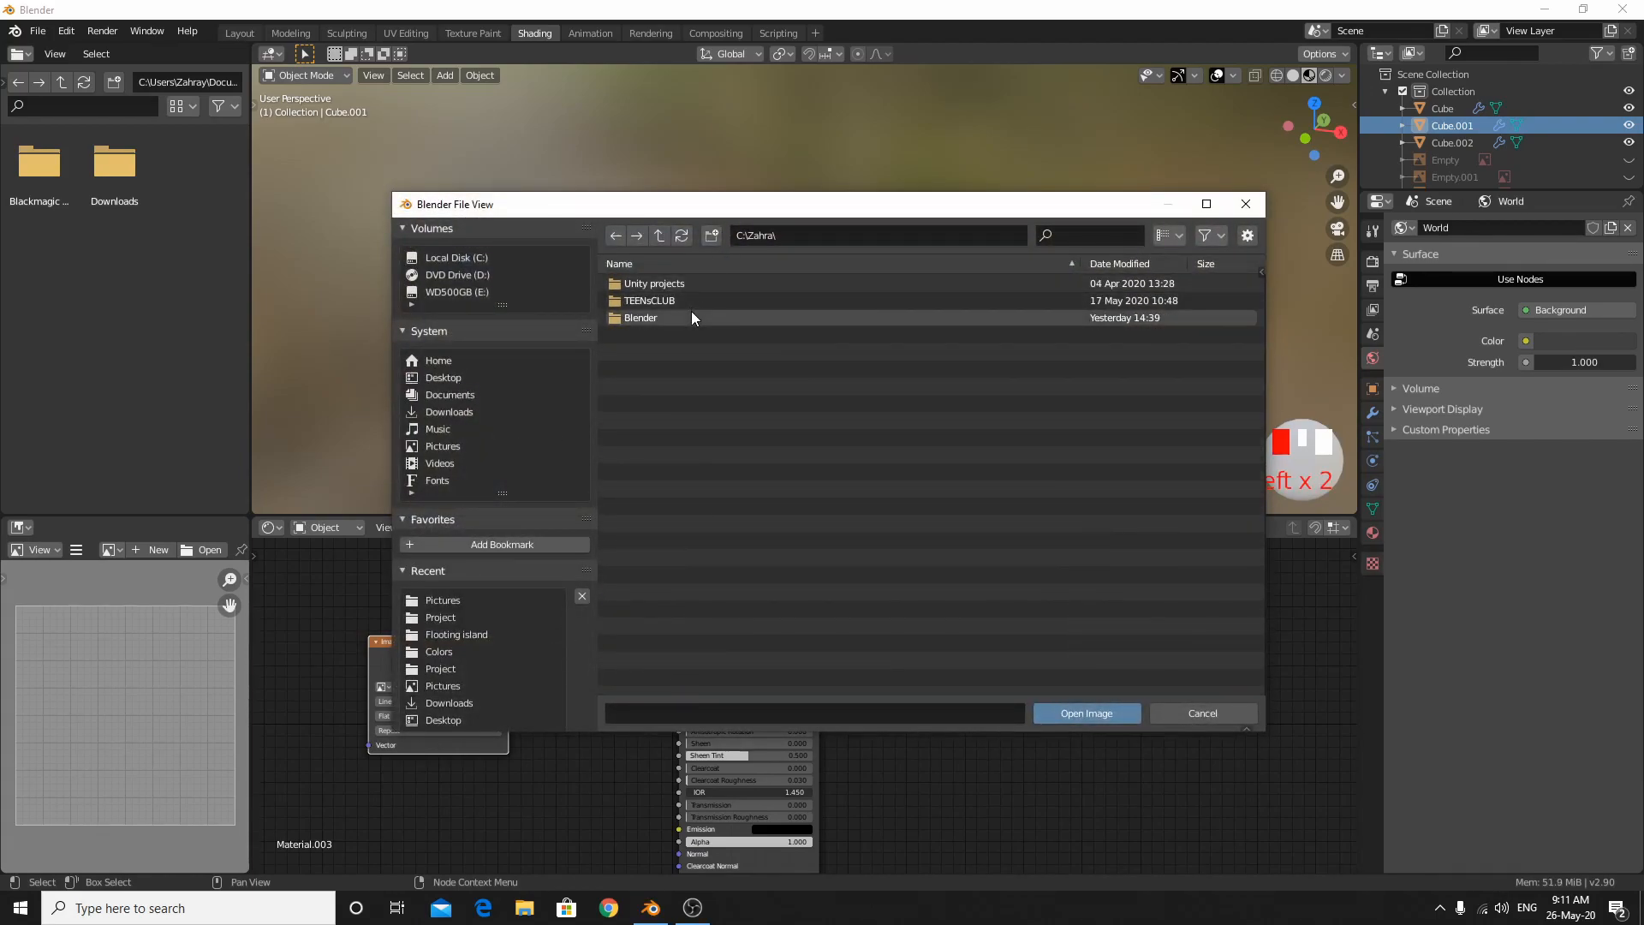
click(652, 240)
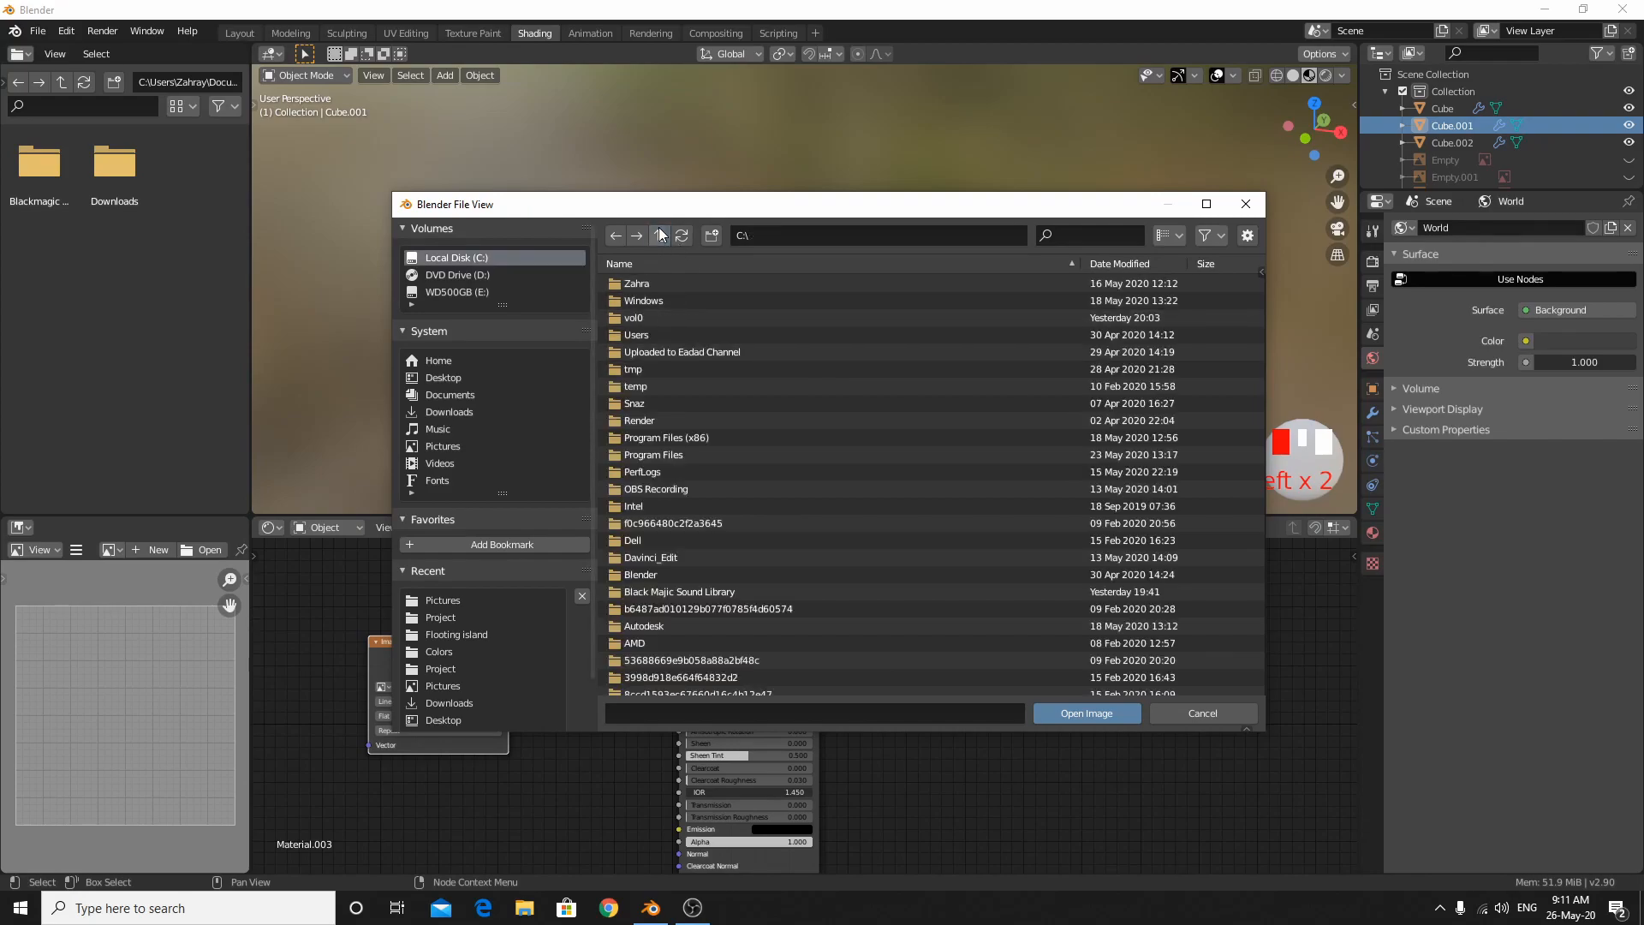
double_click(647, 284)
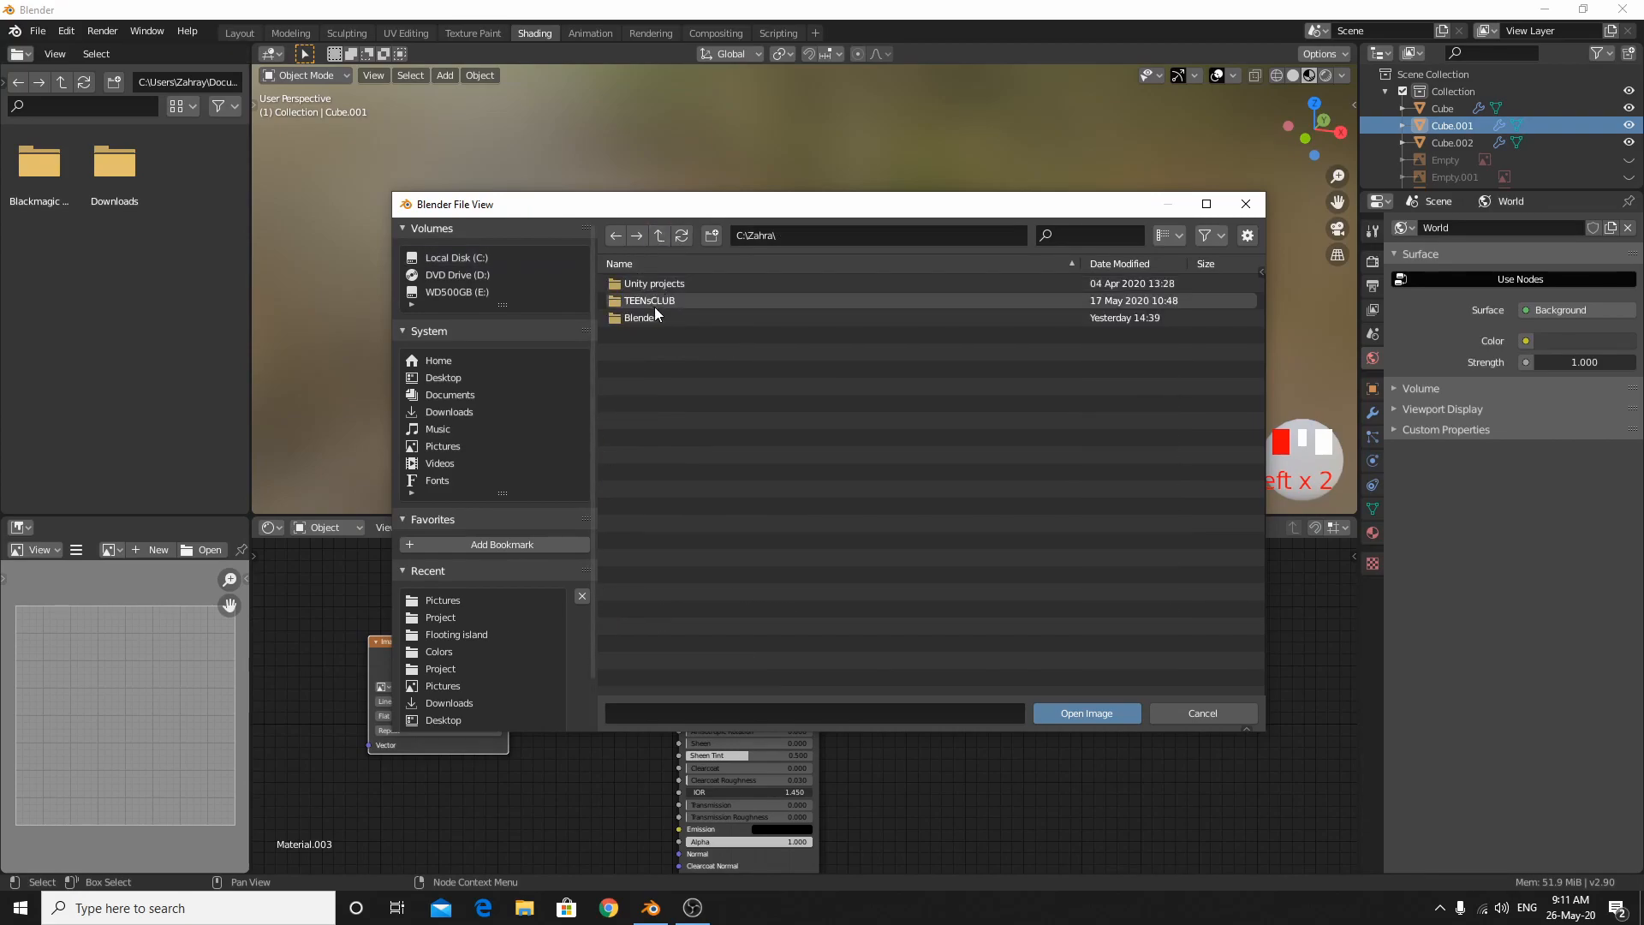
drag(657, 312, 716, 268)
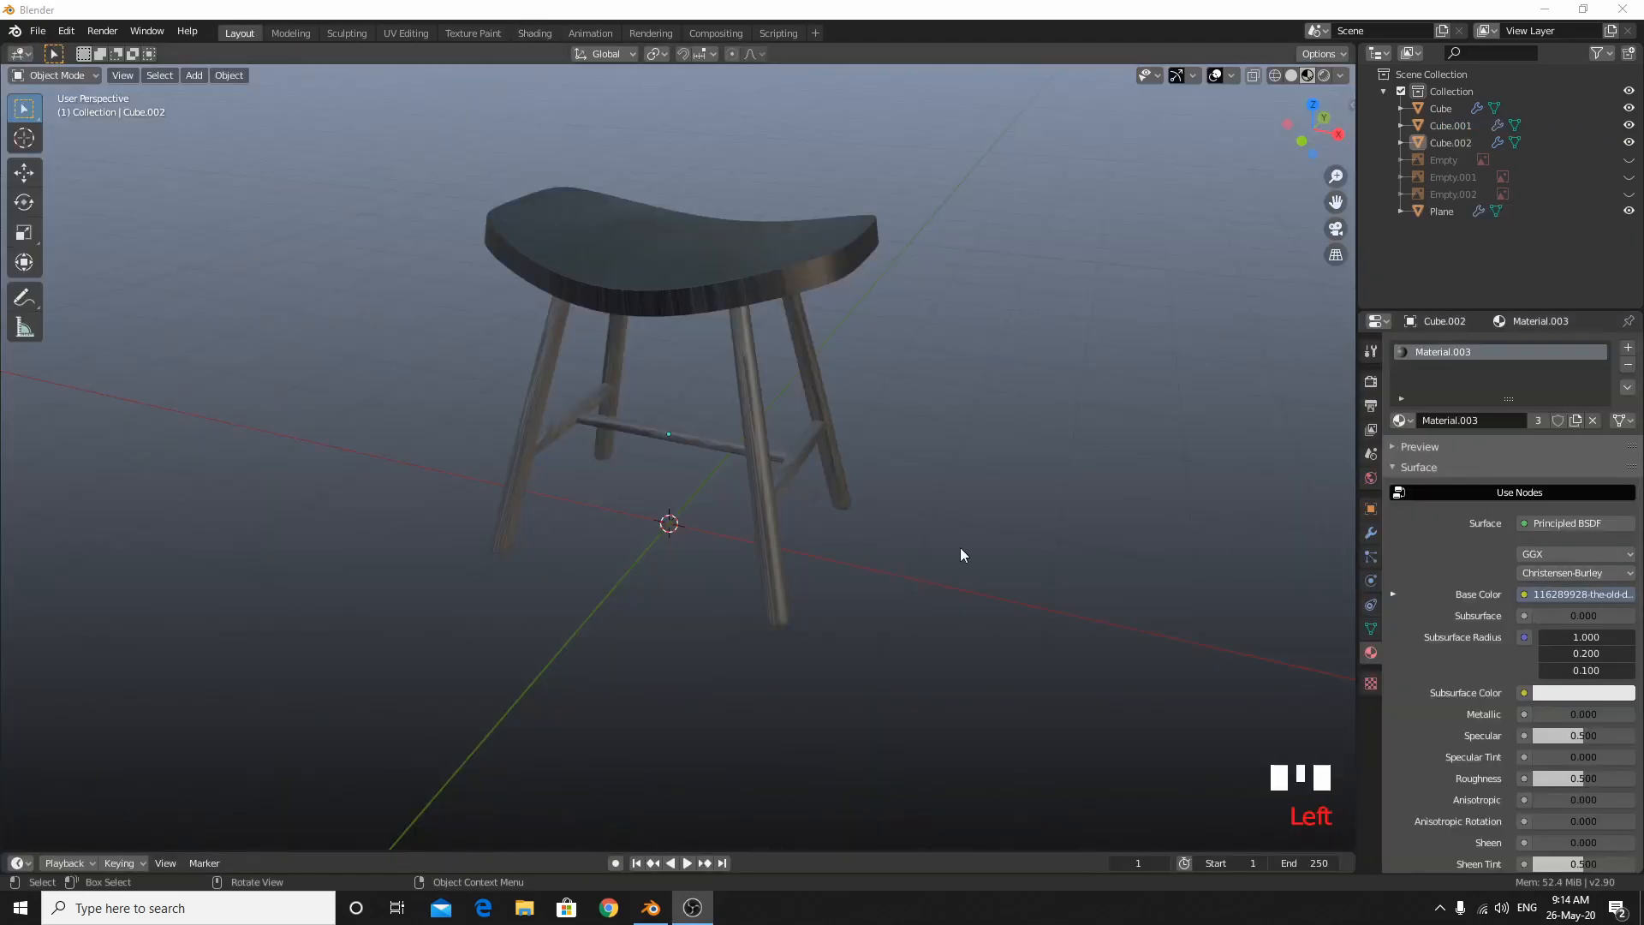
Select the long middle crossbar and examine its wood material on the stool.
scroll(738, 363, down, 3)
middle_drag(738, 363, 673, 317)
scroll(678, 393, up, 6)
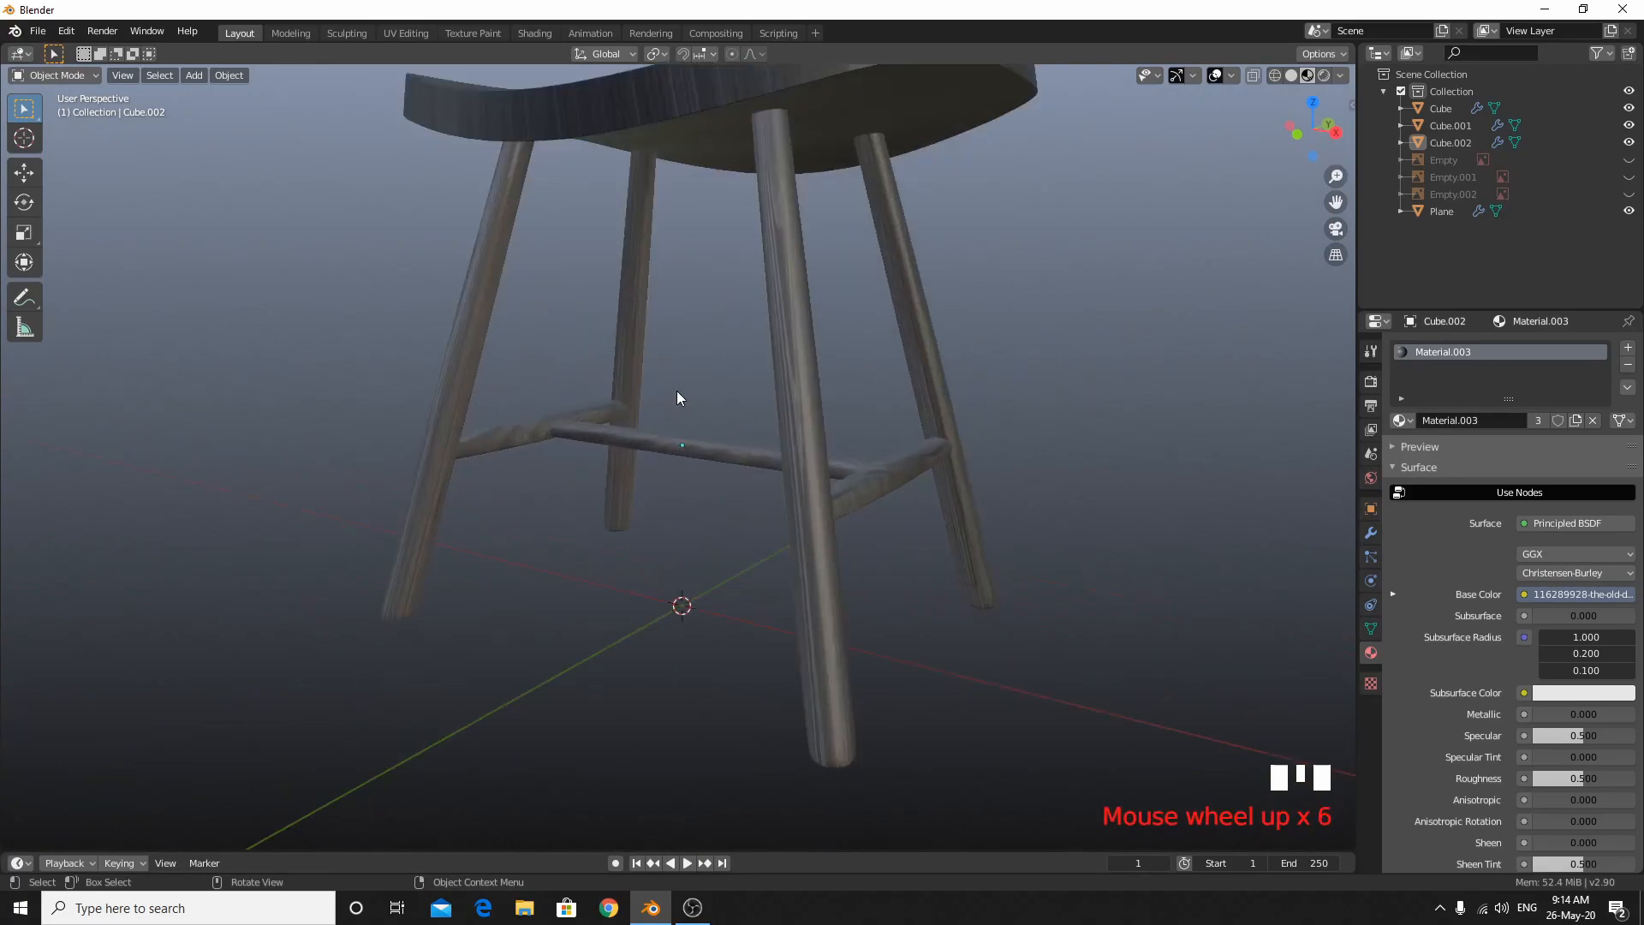
click(754, 452)
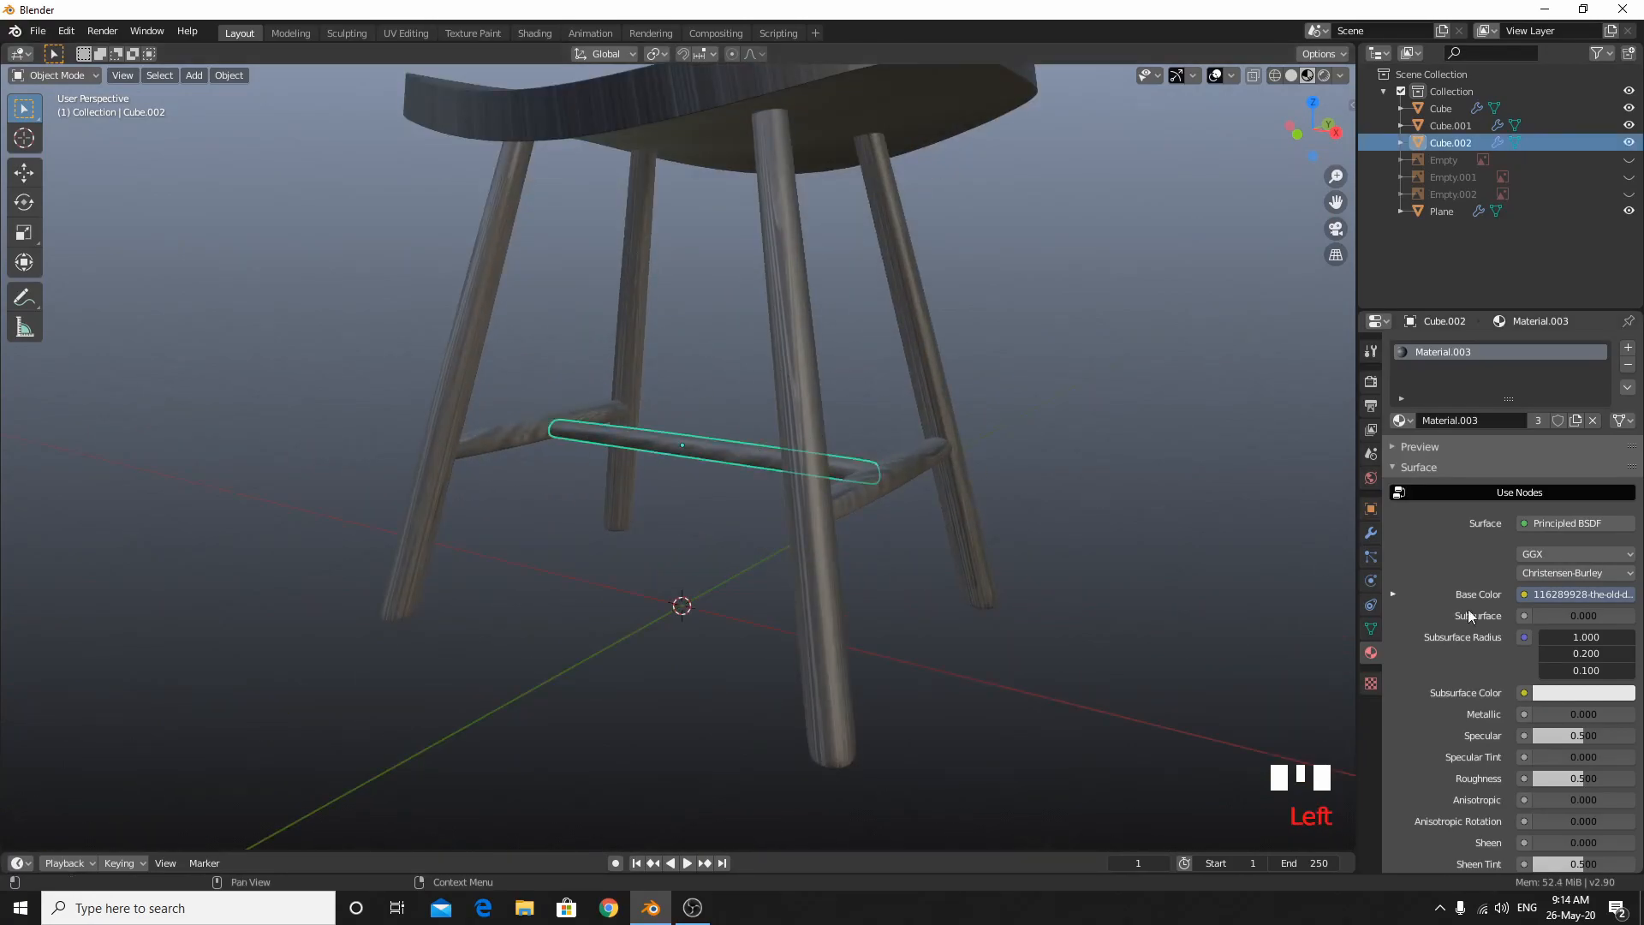
click(1447, 543)
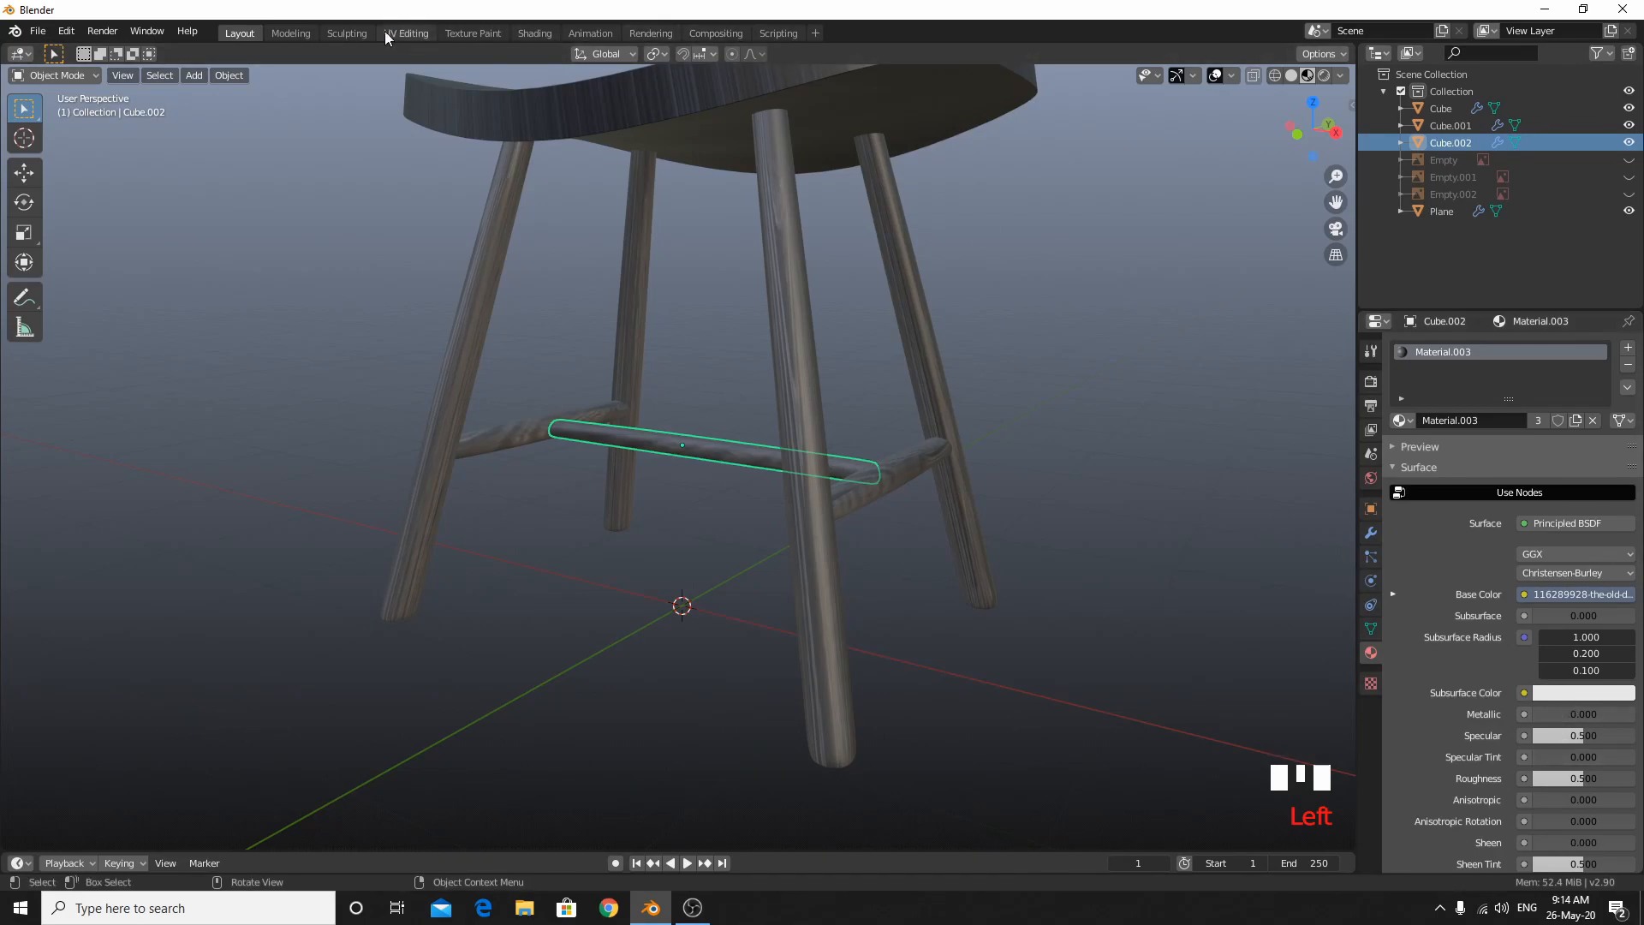
In the Shading workspace, reconnect the middle crossbar's Image Texture Color output to the Principled BSDF's Base Color.
click(472, 33)
click(535, 33)
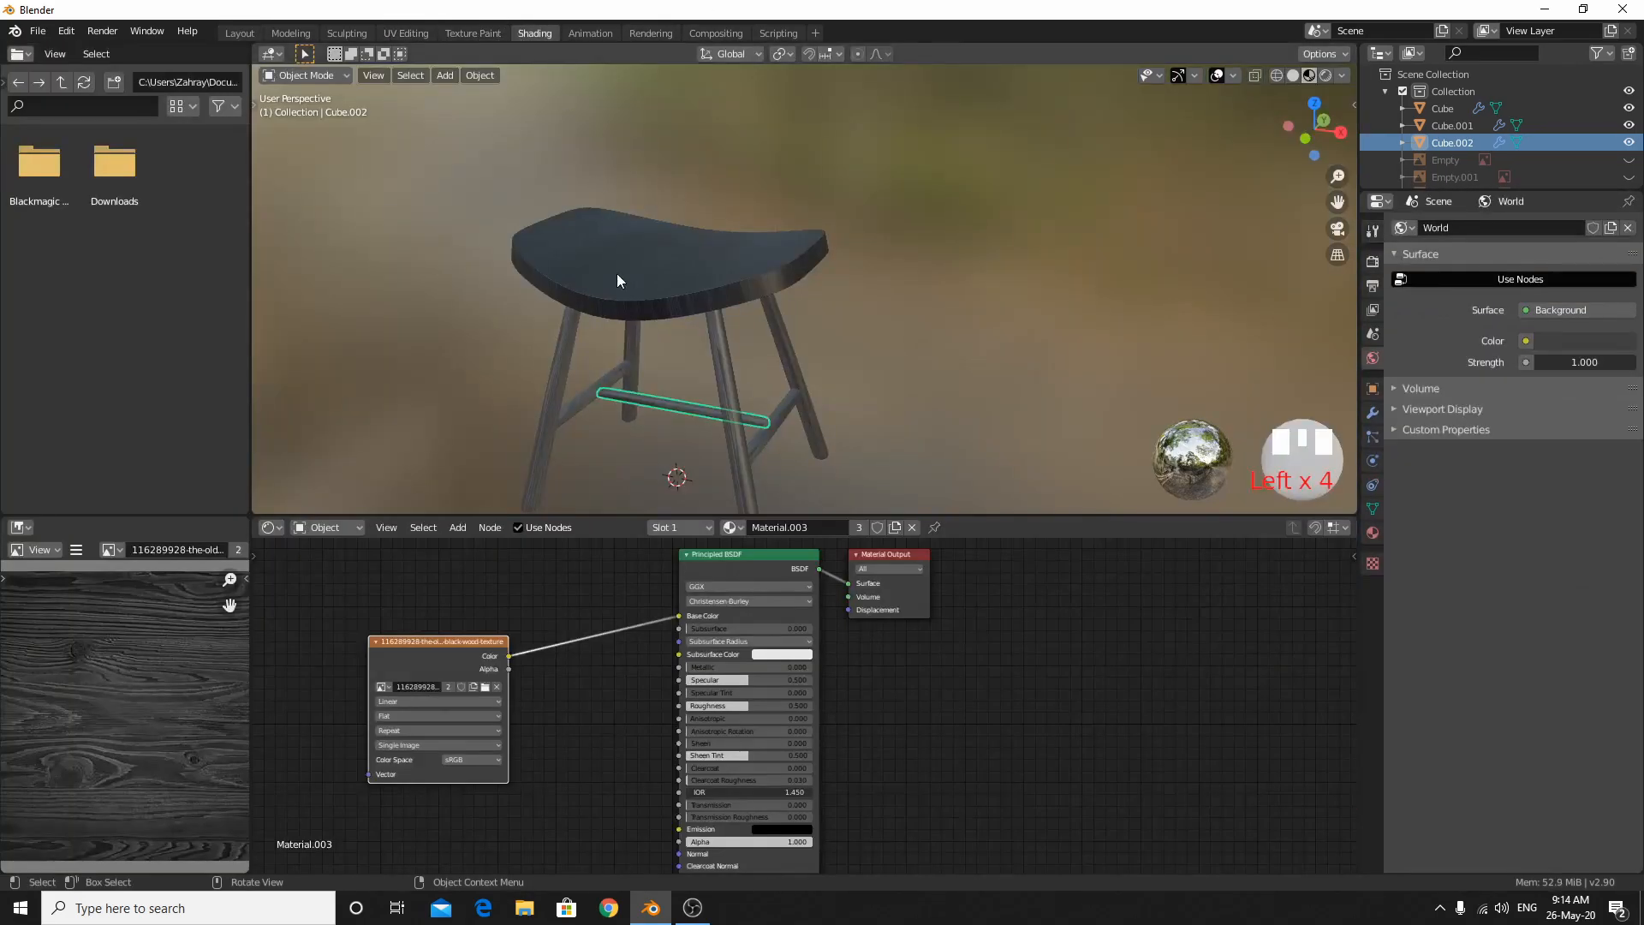
drag(650, 623, 684, 620)
drag(509, 656, 679, 615)
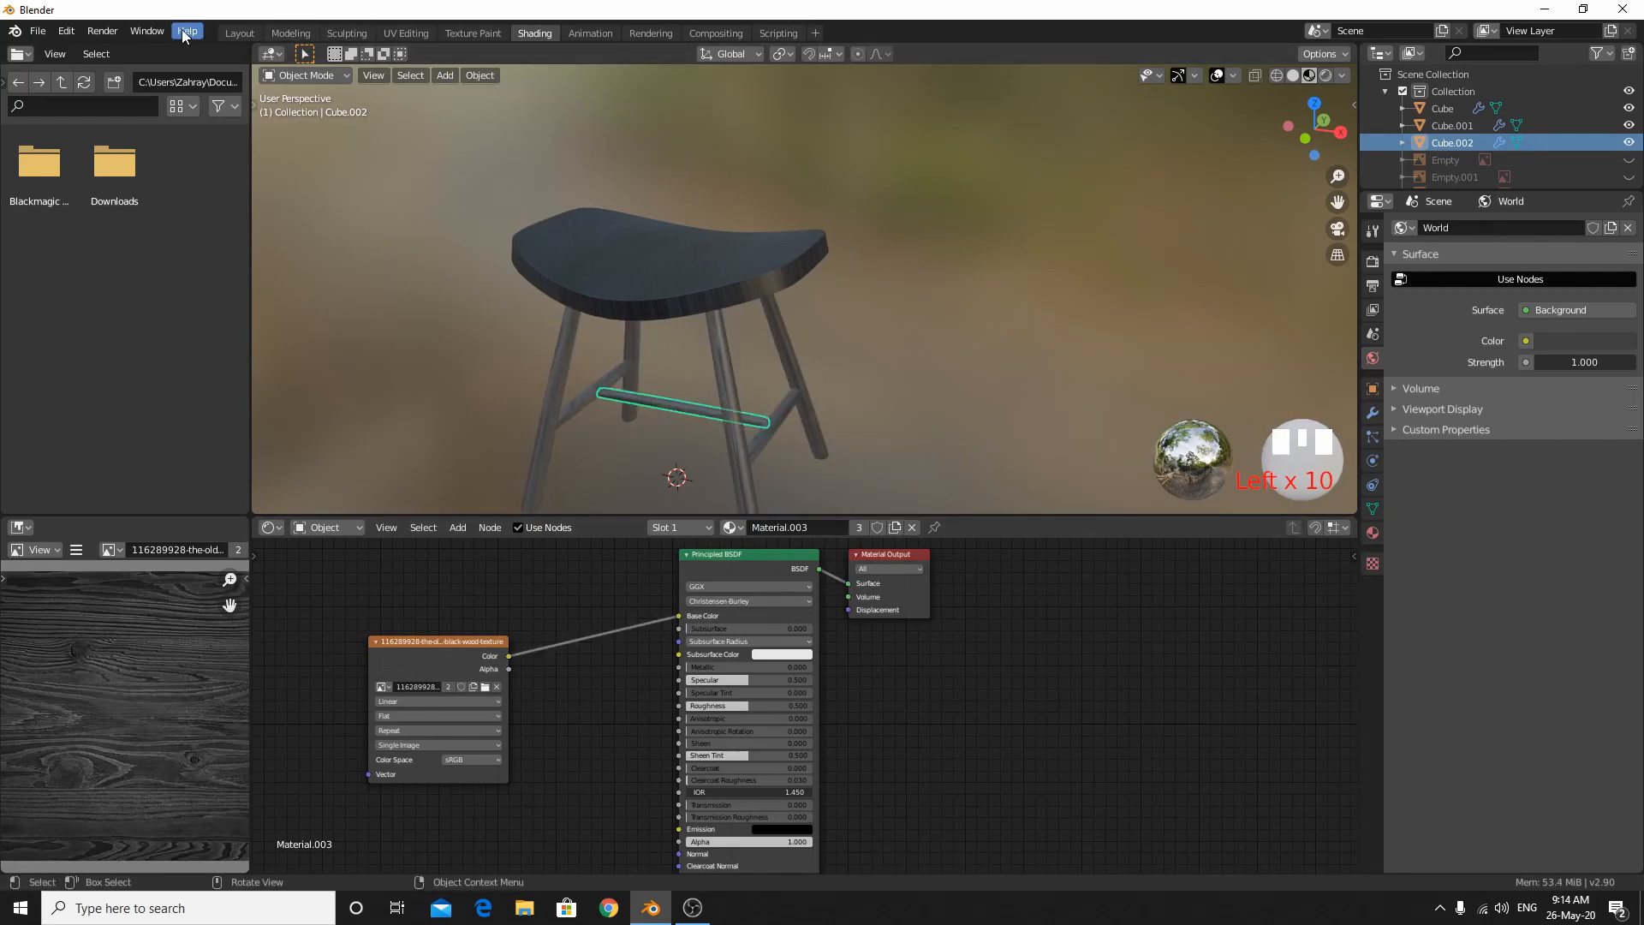
In the Layout workspace, link the stool legs' material to the long middle crossbar.
click(239, 32)
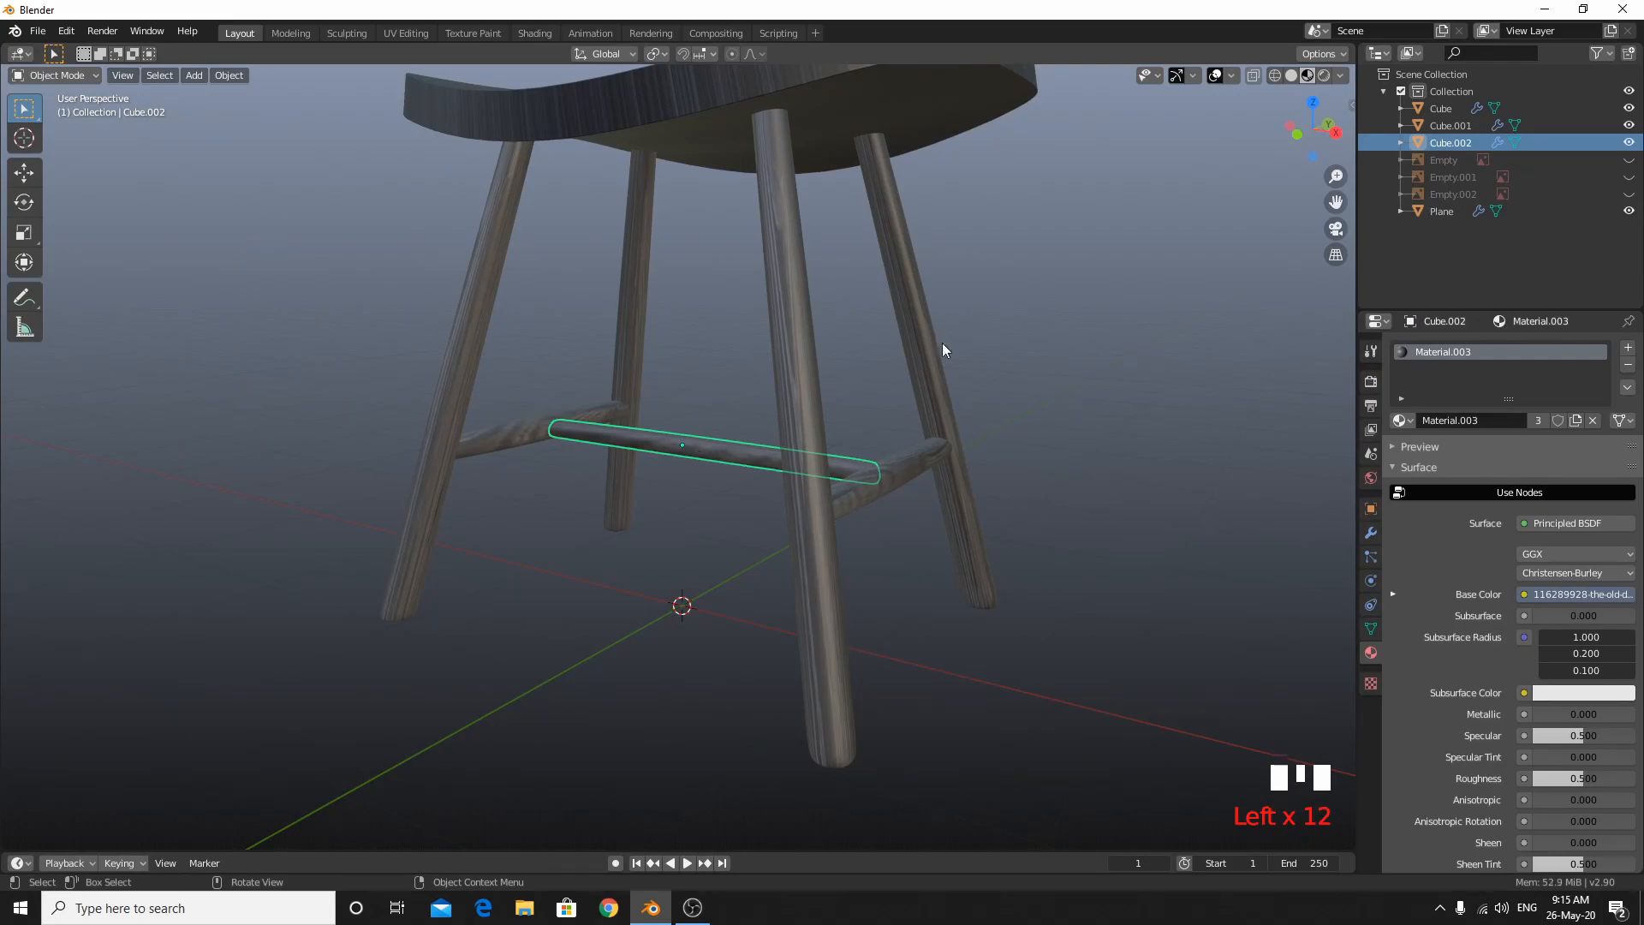
shift+click(802, 435)
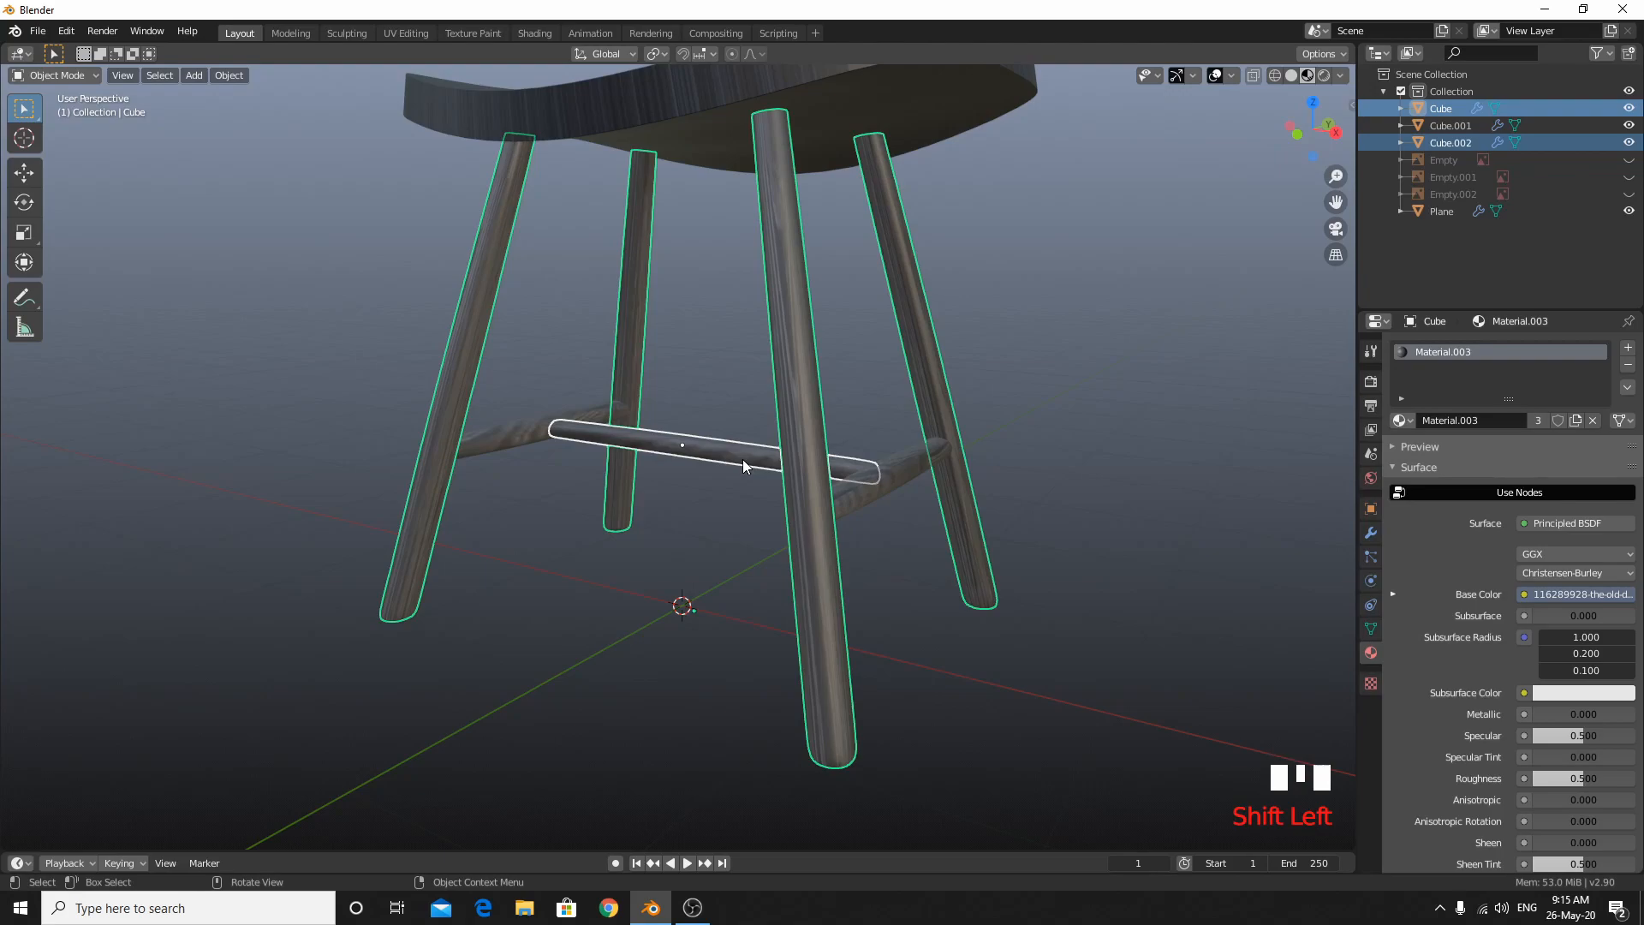
key(ctrl+l)
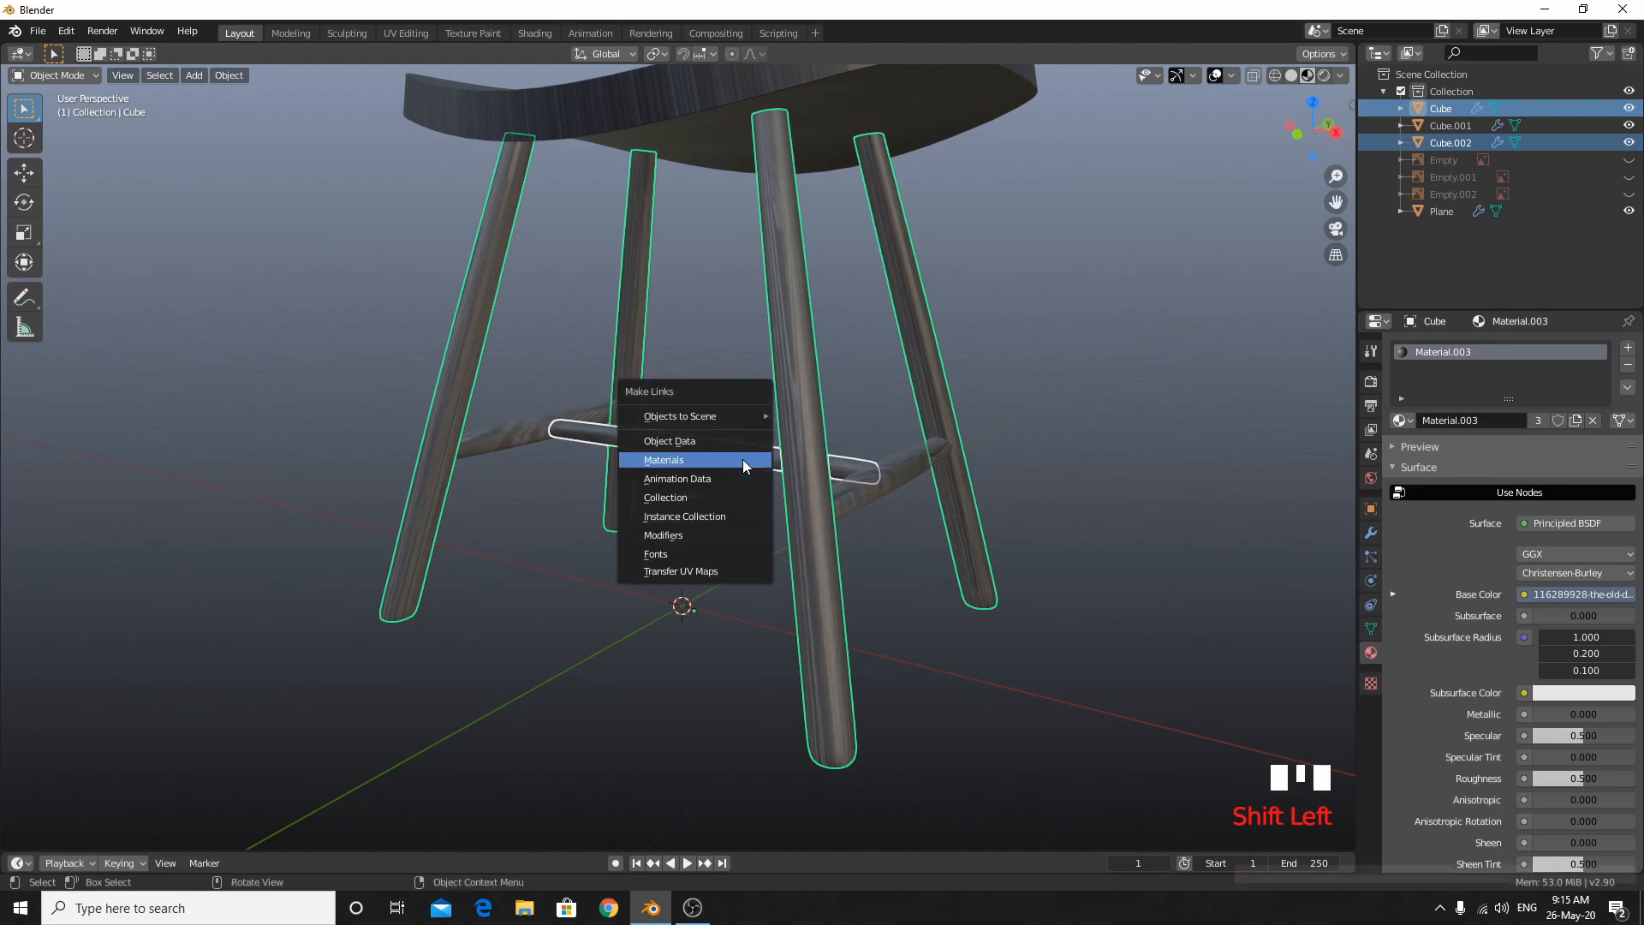
click(742, 460)
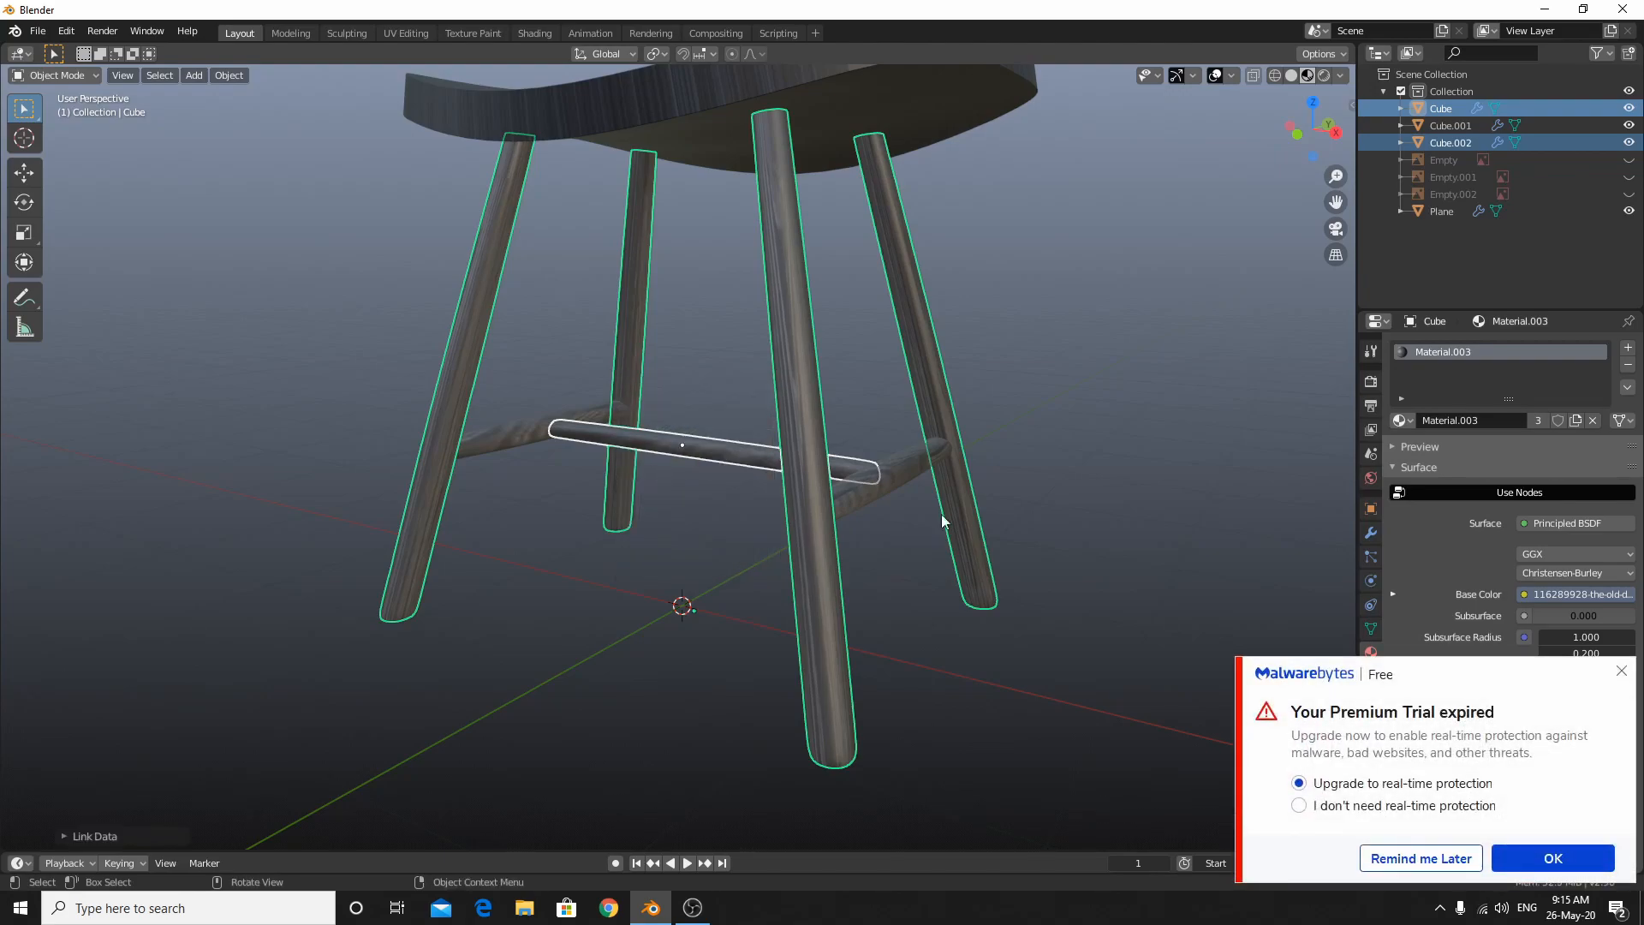
click(1620, 672)
Add a mesh plane under the stool and scale it up into a large floor.
middle_drag(753, 360, 844, 434)
scroll(794, 543, down, 6)
click(819, 511)
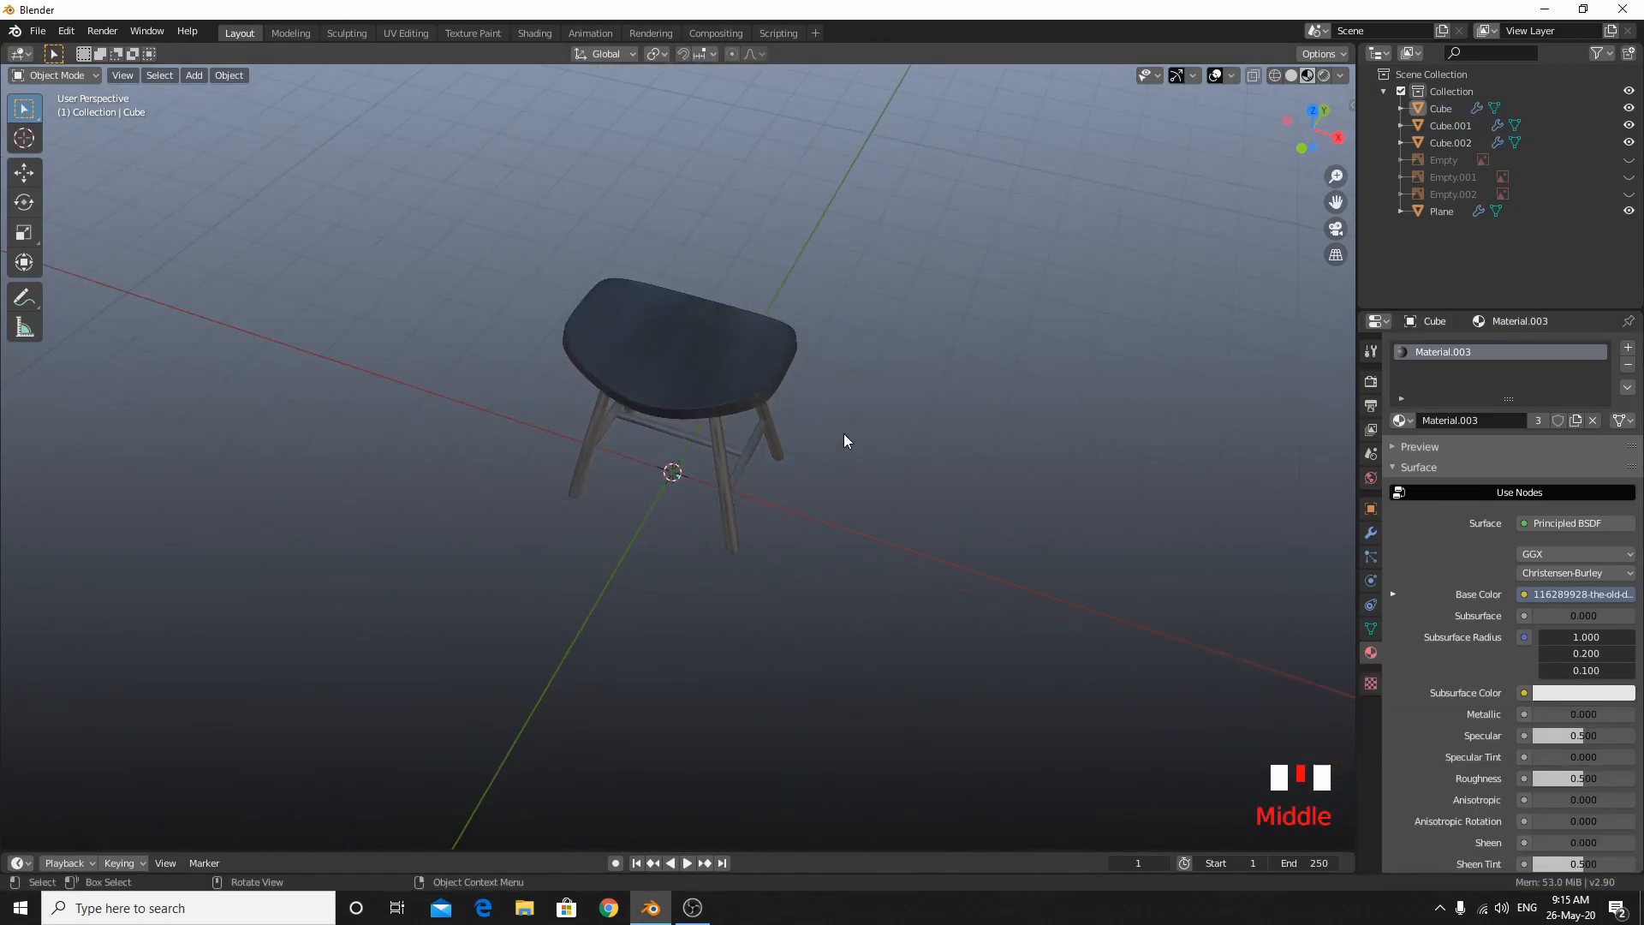
key(shift+a)
mouse_move(820, 502)
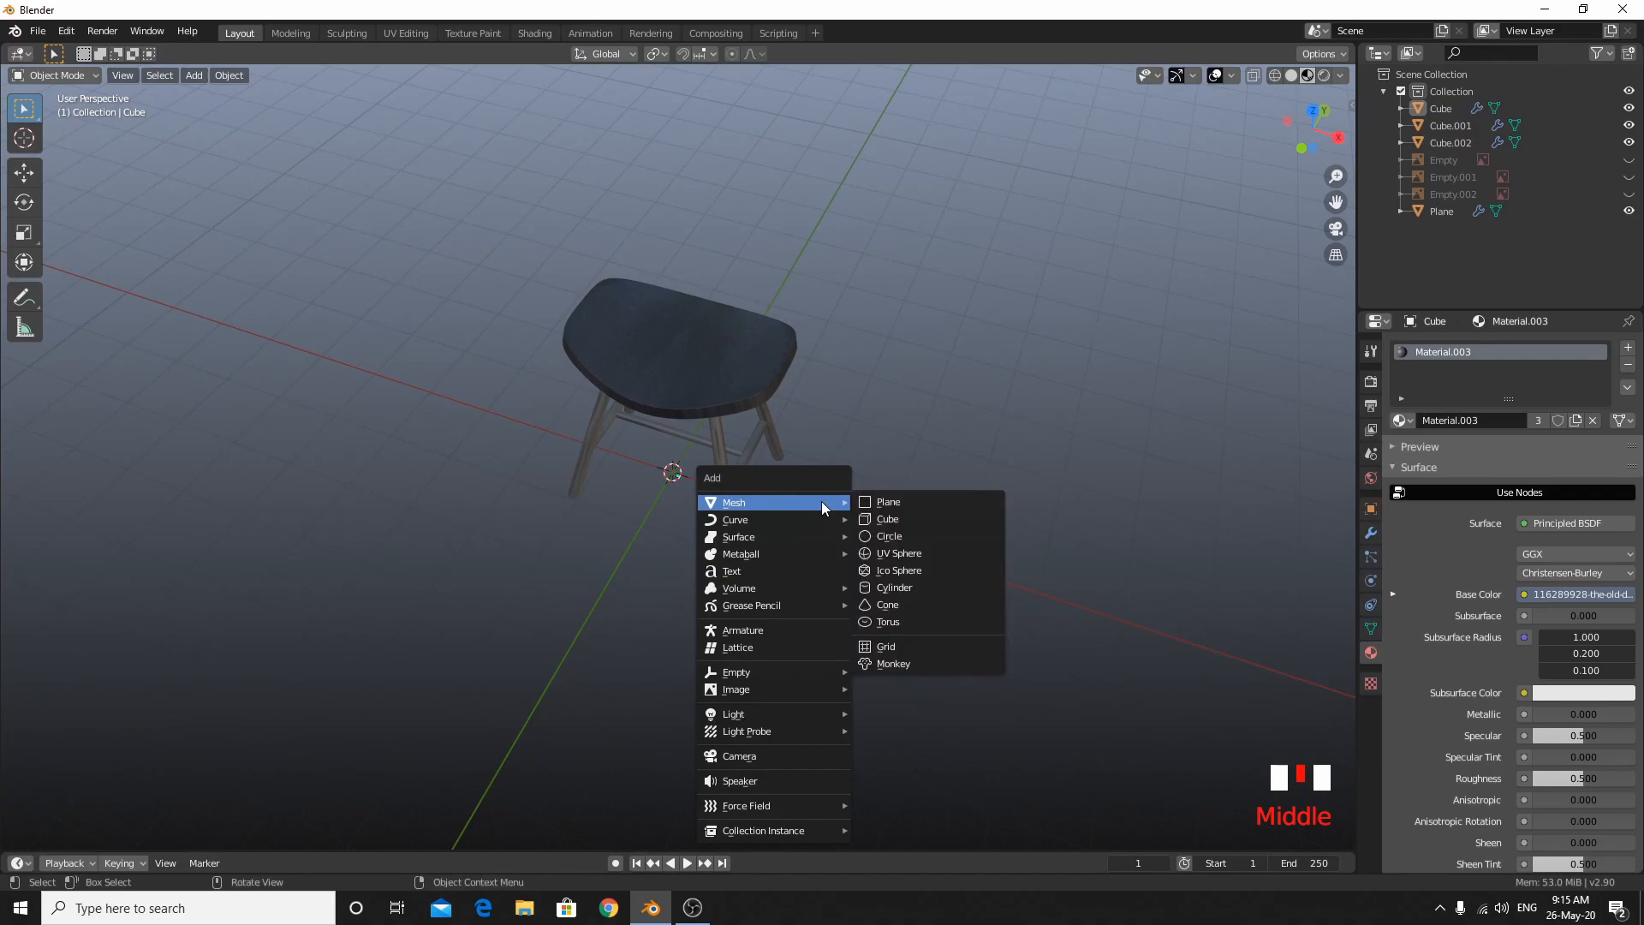
click(890, 502)
key(s)
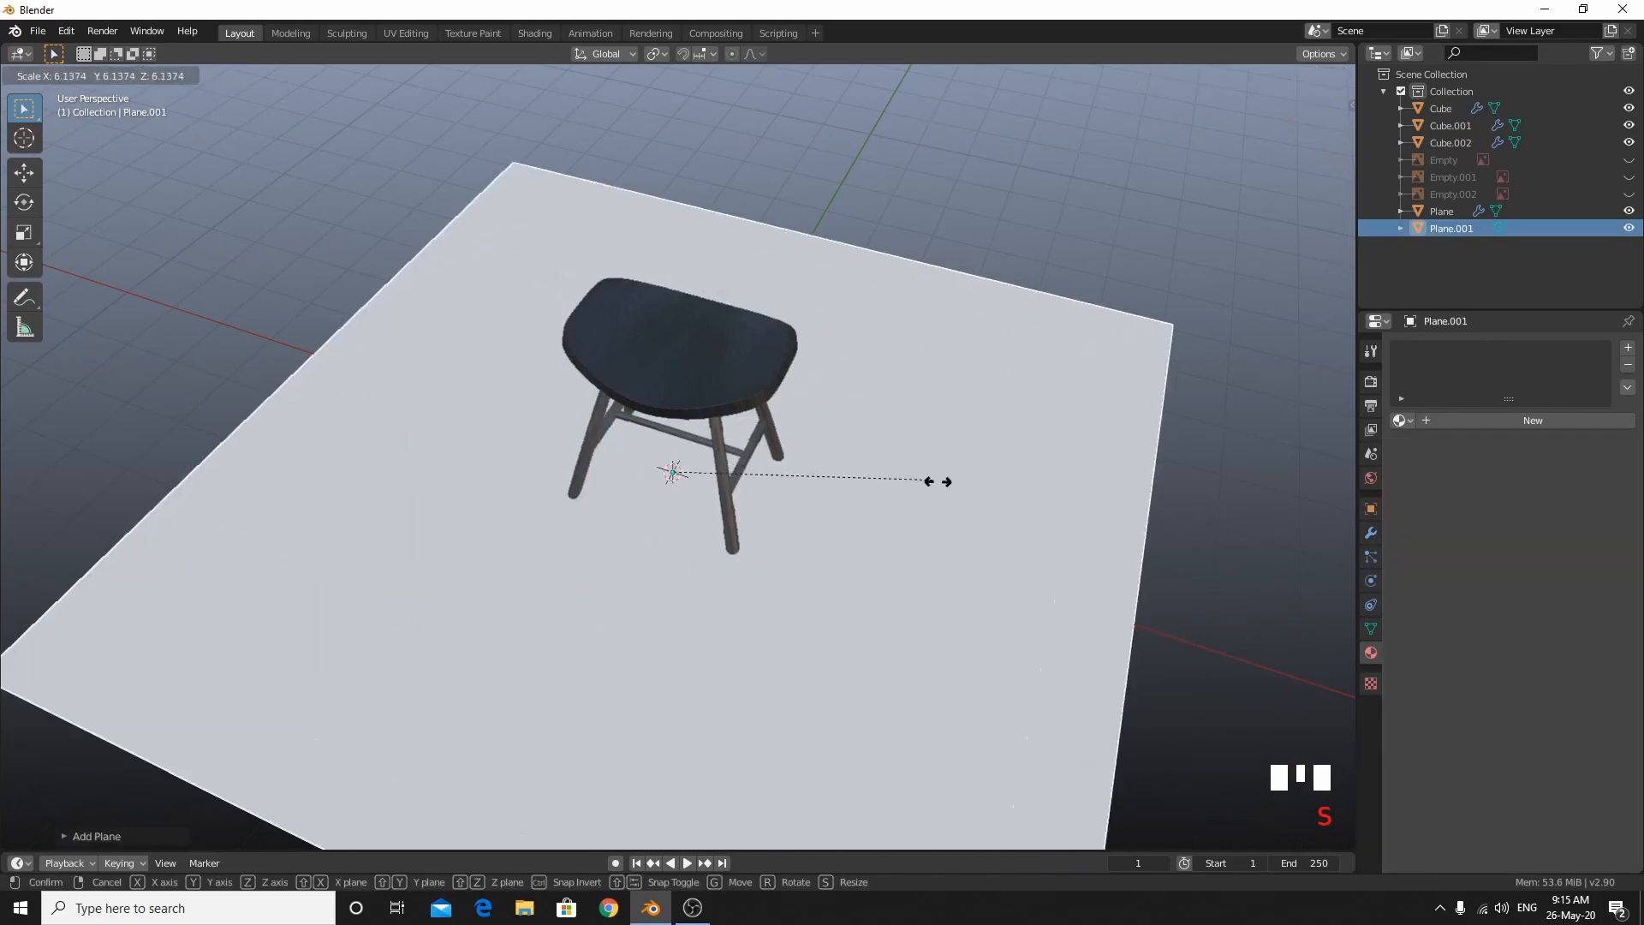
click(1028, 441)
scroll(1030, 437, down, 5)
middle_drag(1030, 436, 939, 440)
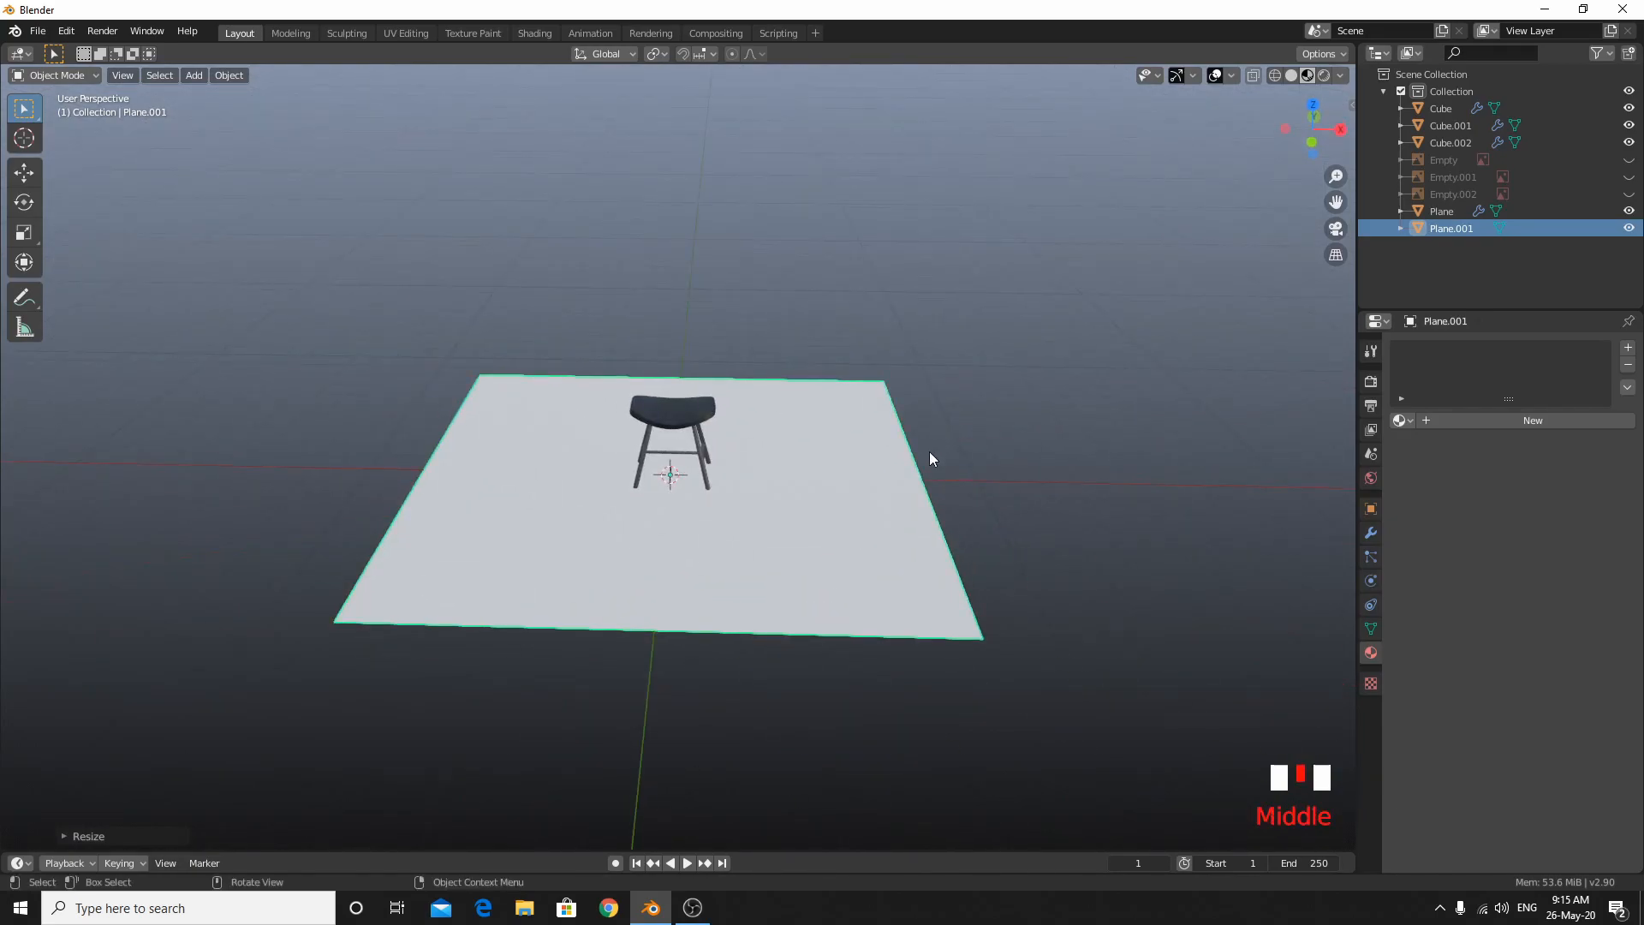
Extrude the floor plane's back edge and both side edges about 9.8 m up along Z to form three walls.
key(Tab)
drag(825, 281, 1147, 758)
key(2)
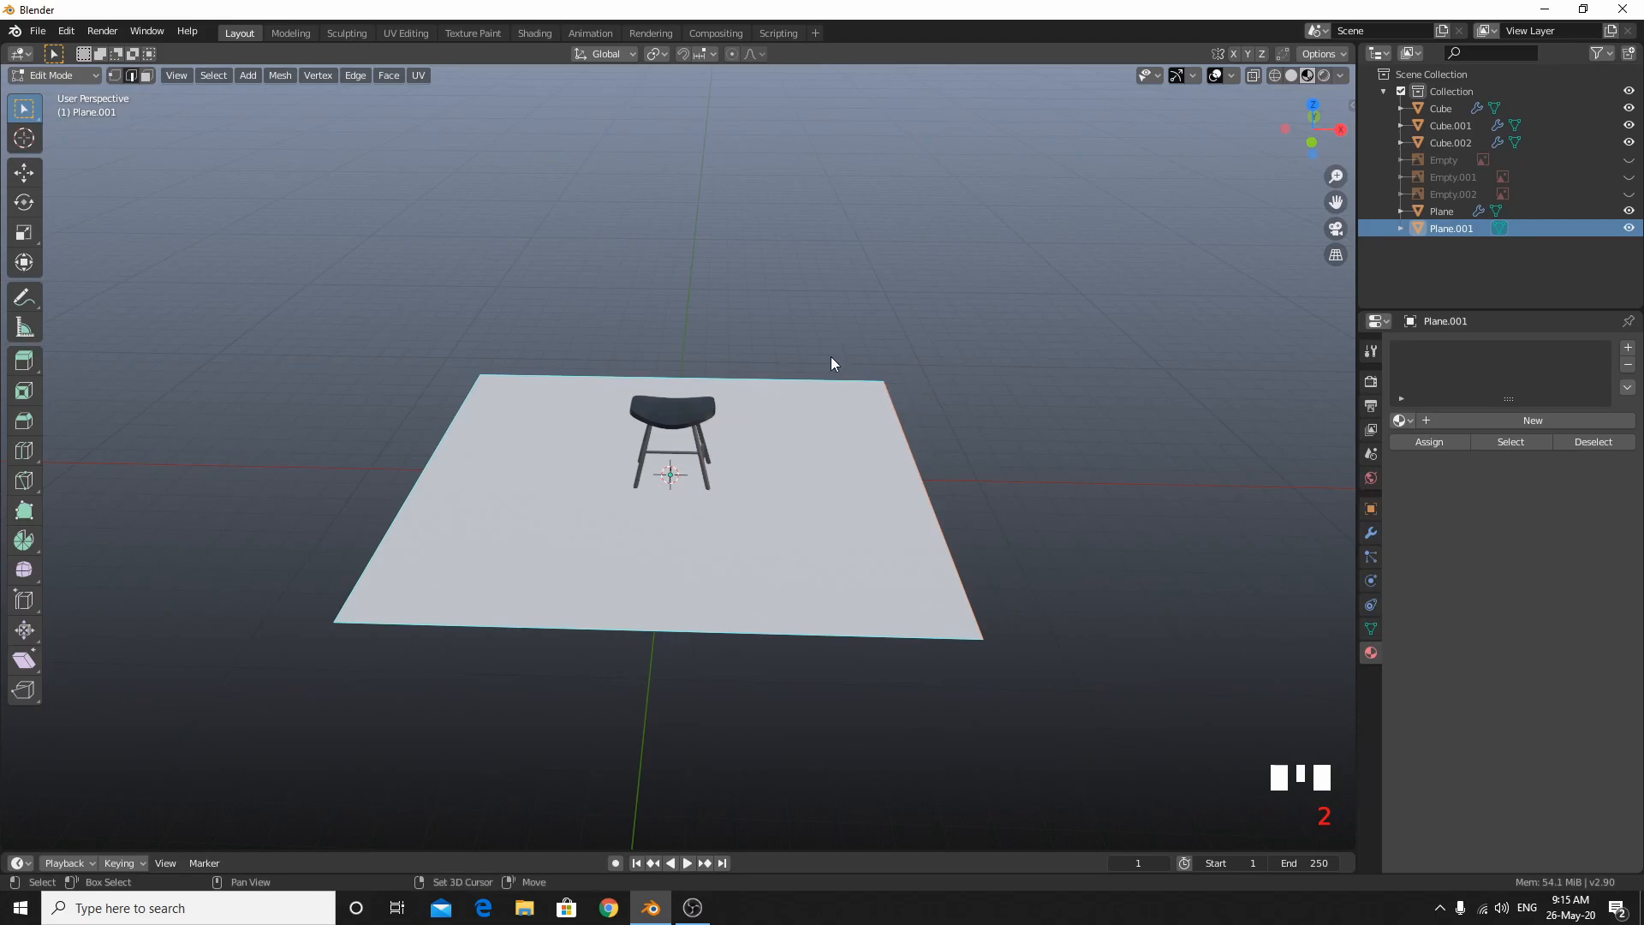
shift+click(429, 449)
shift+click(431, 455)
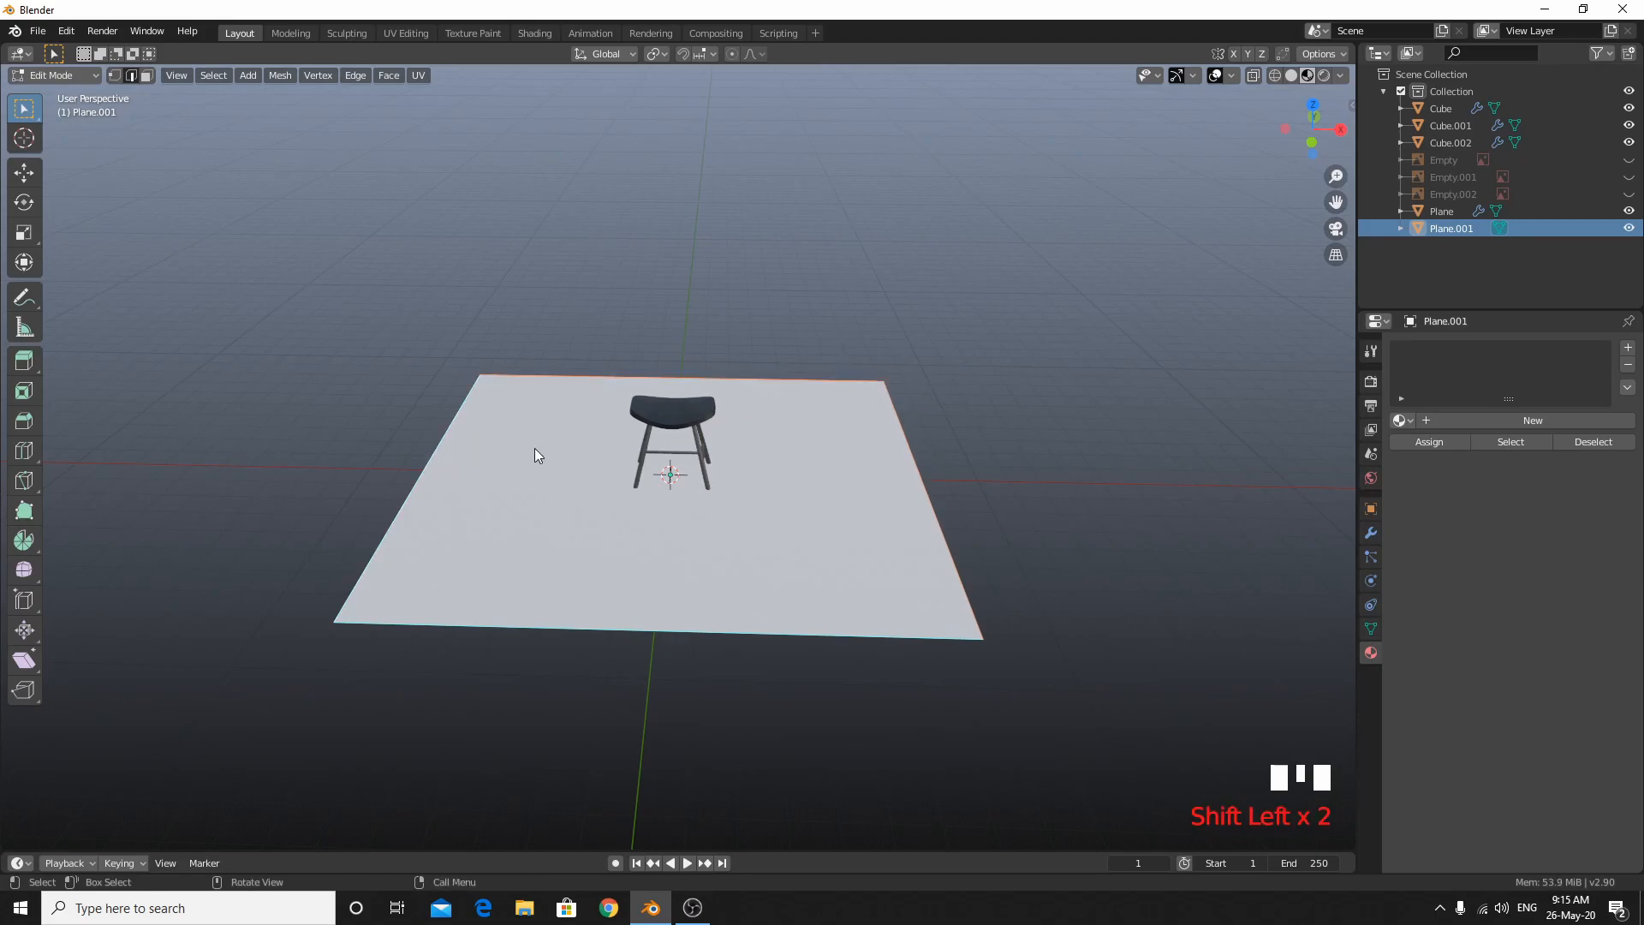
key(Tab)
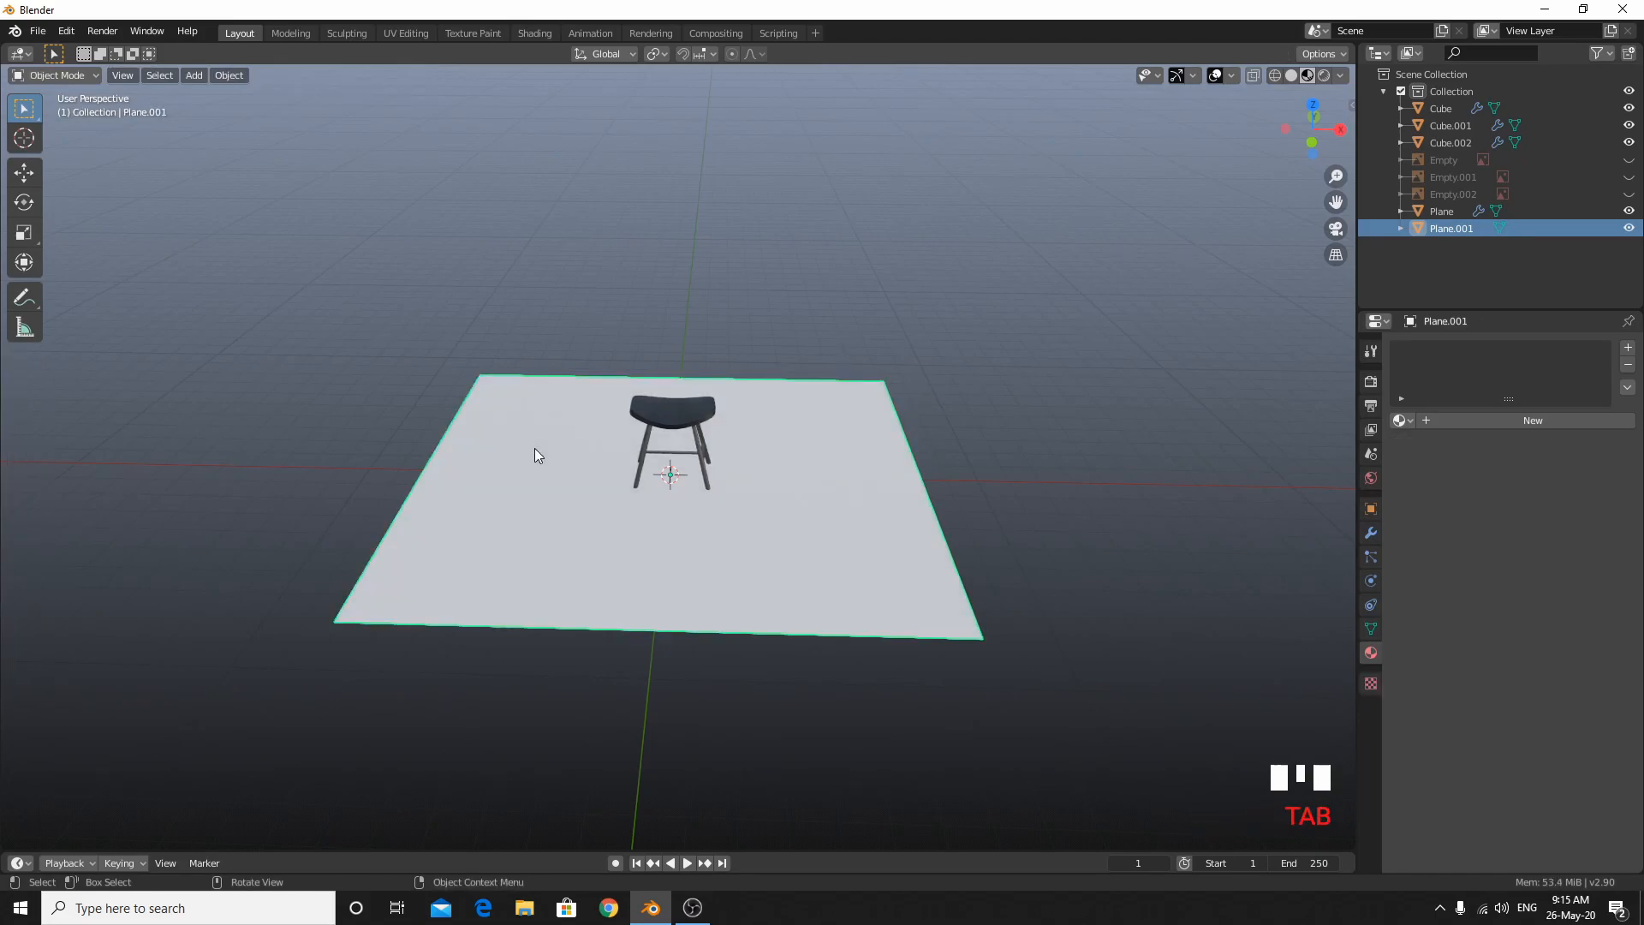
key(Tab)
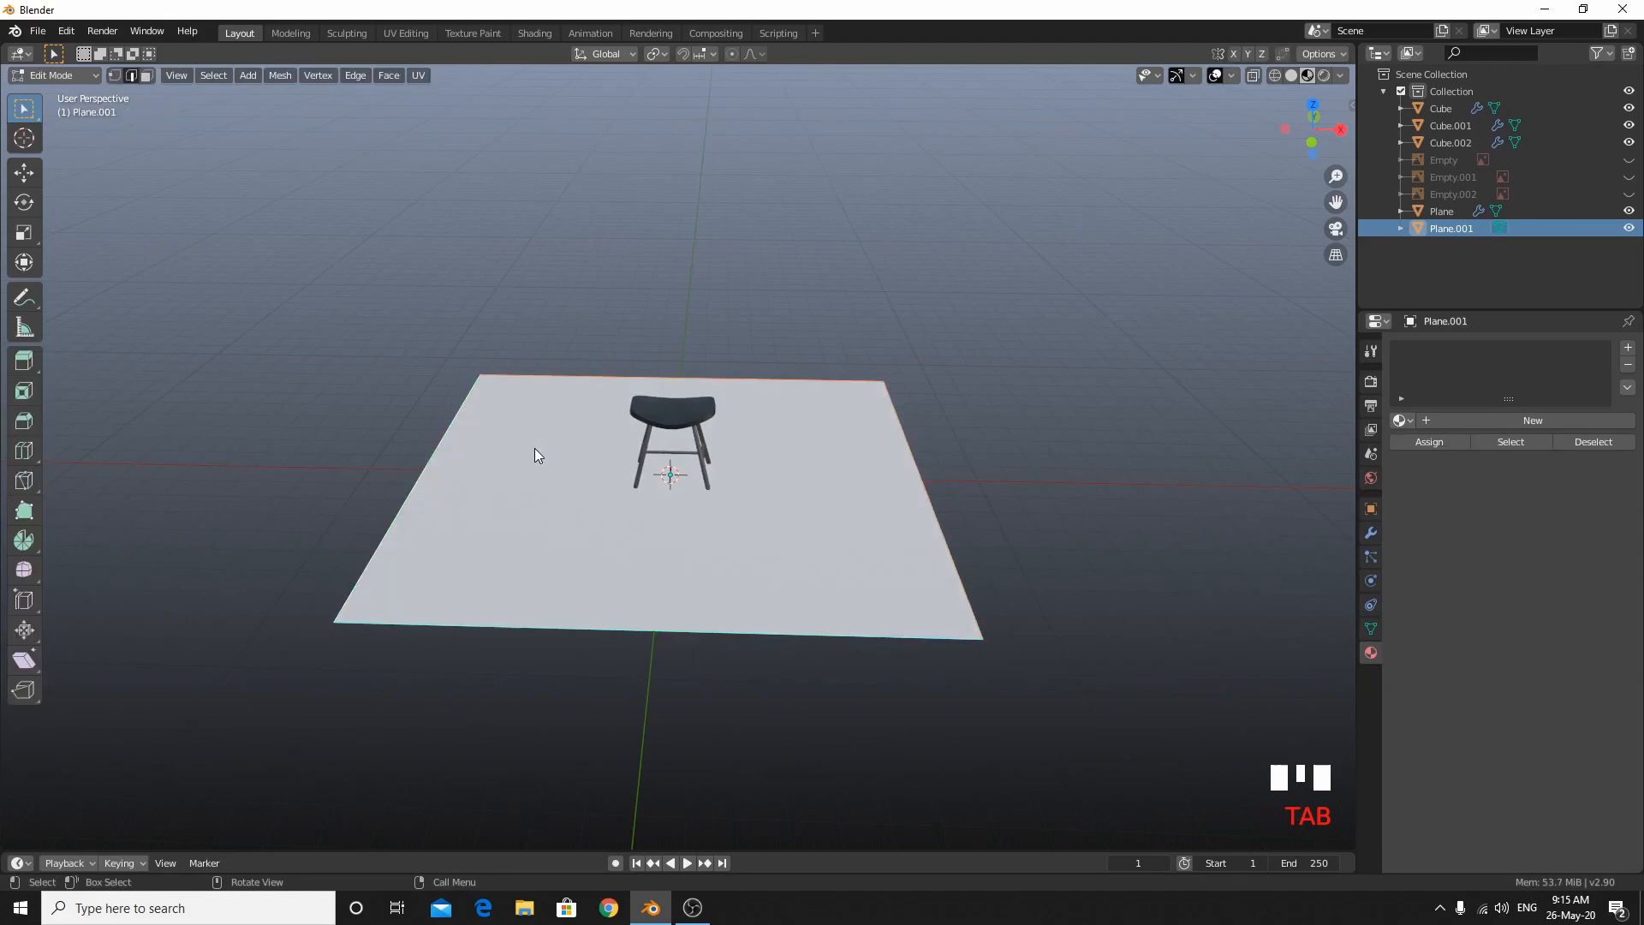
key(e)
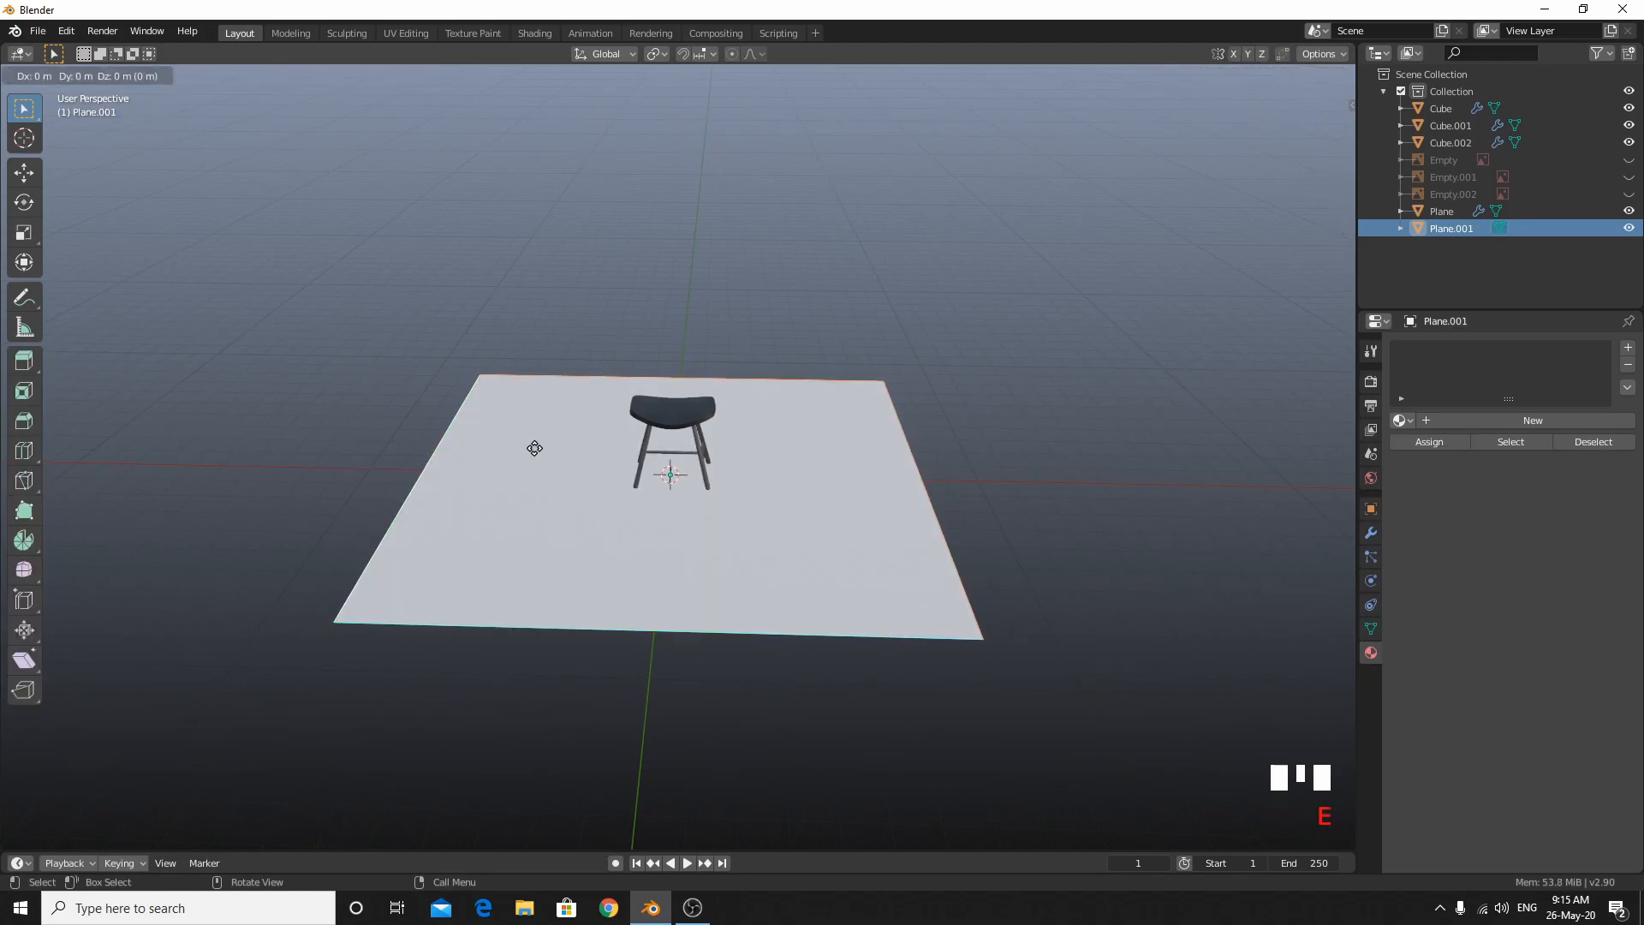
key(z)
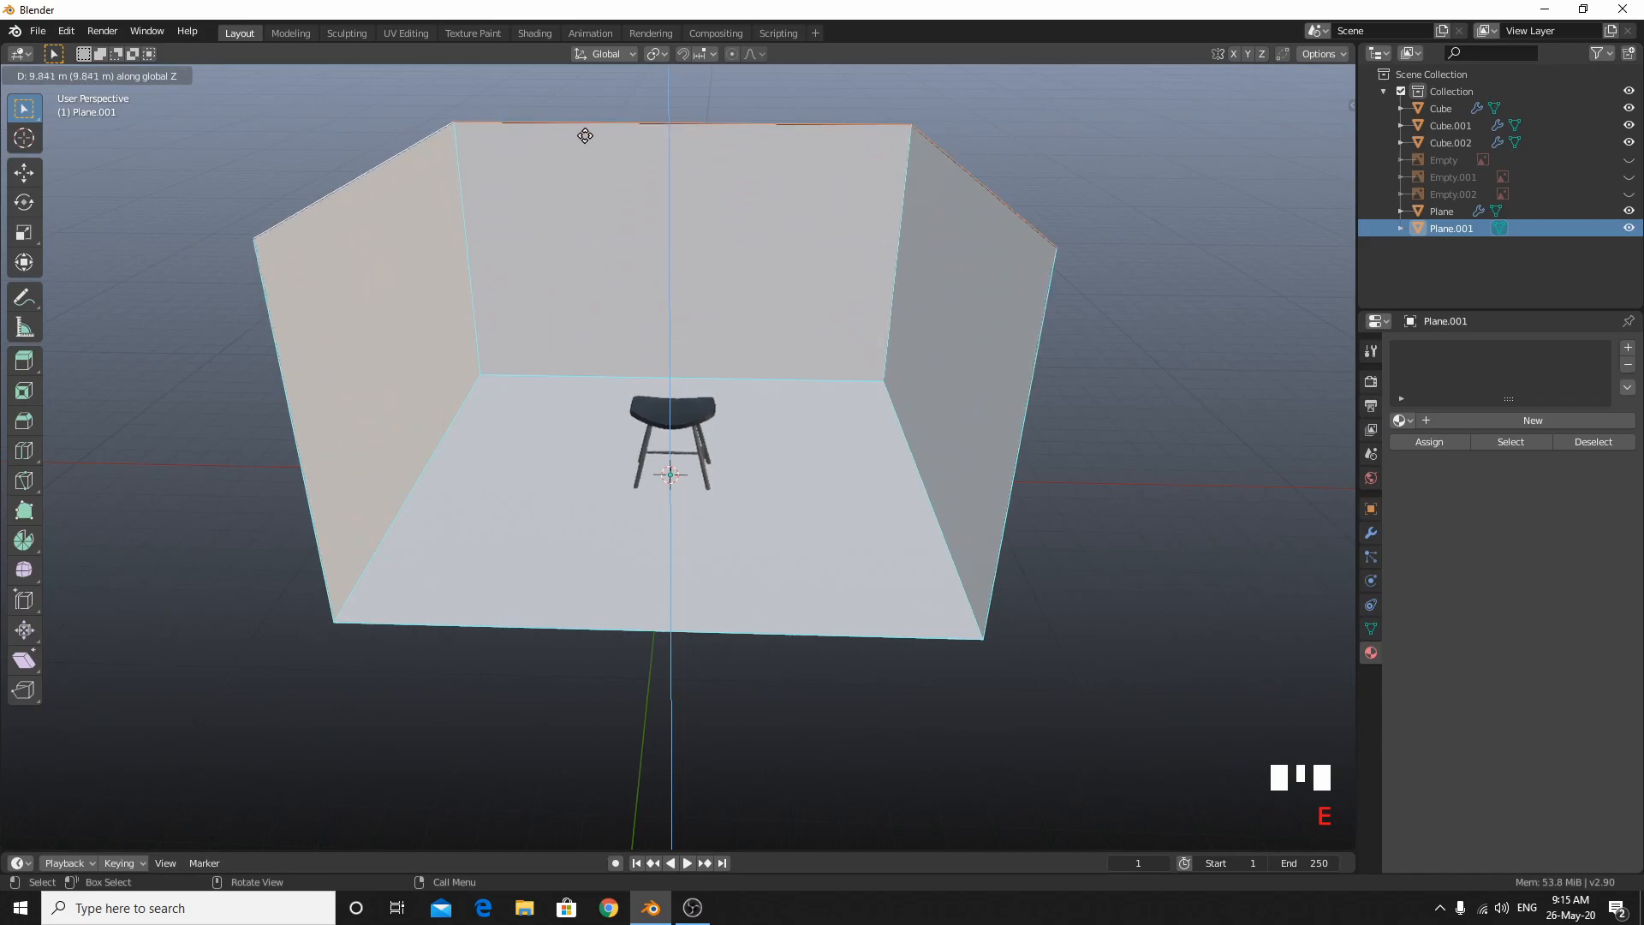
click(584, 132)
mouse_move(642, 198)
middle_down()
mouse_move(567, 74)
mouse_move(693, 229)
mouse_move(664, 176)
mouse_move(657, 202)
middle_up()
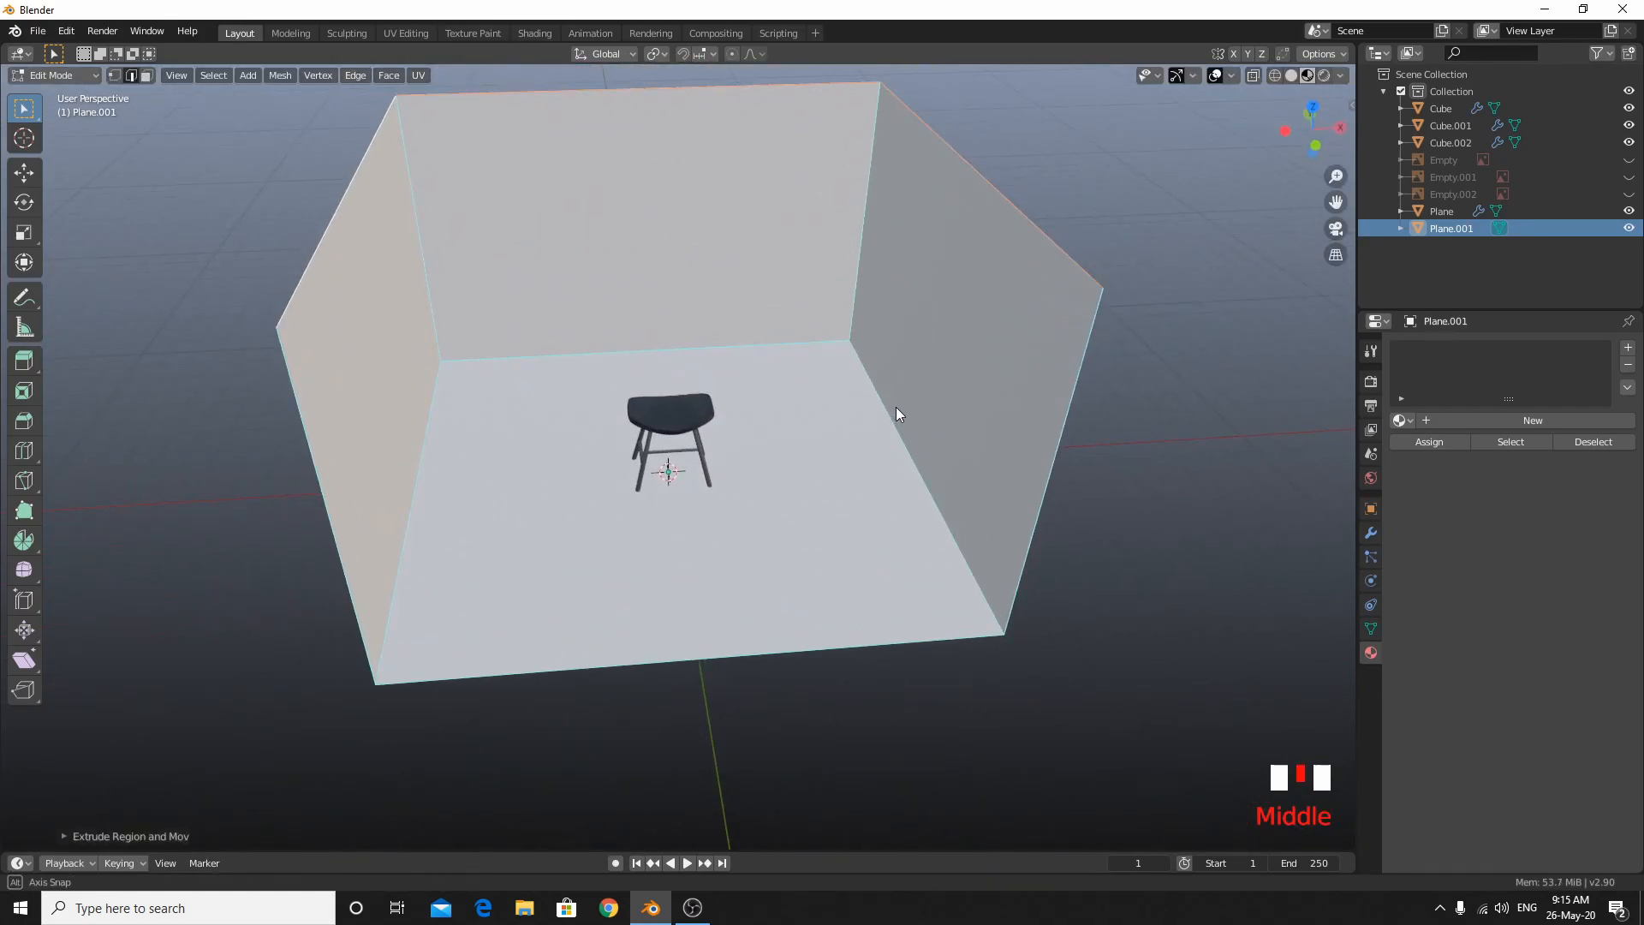
middle_drag(895, 408, 873, 375)
scroll(873, 375, up, 1)
scroll(873, 375, down, 1)
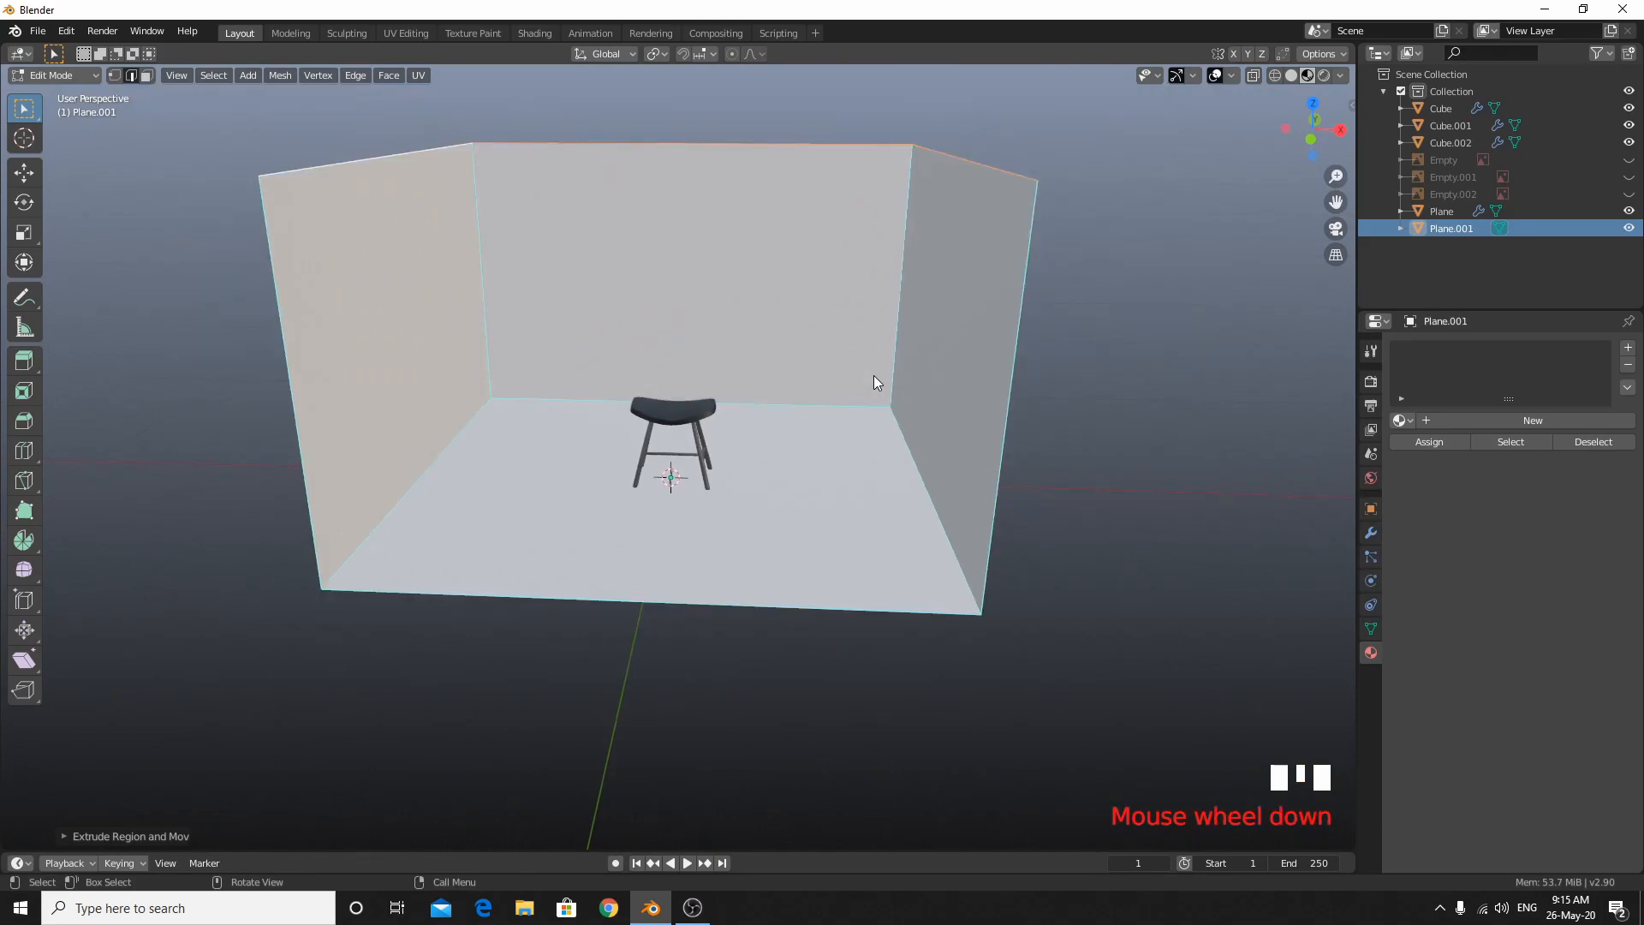
Select the room's floor face and create a new material for the room object.
click(752, 208)
click(805, 435)
middle_drag(810, 434, 1245, 462)
key(3)
click(797, 446)
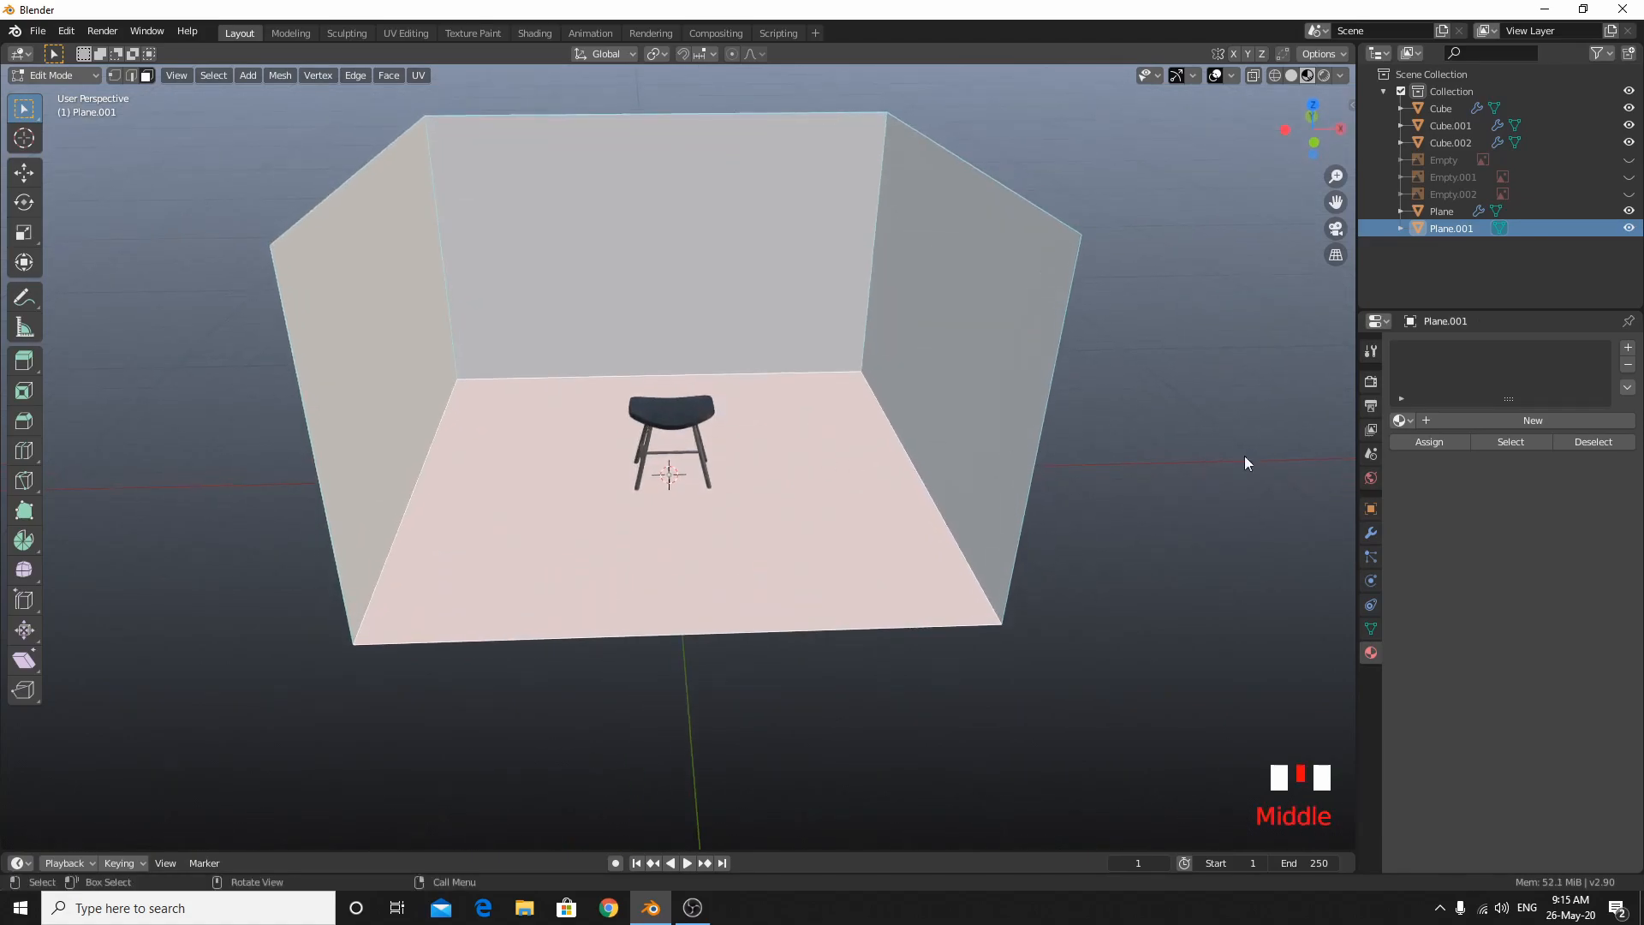
click(1424, 420)
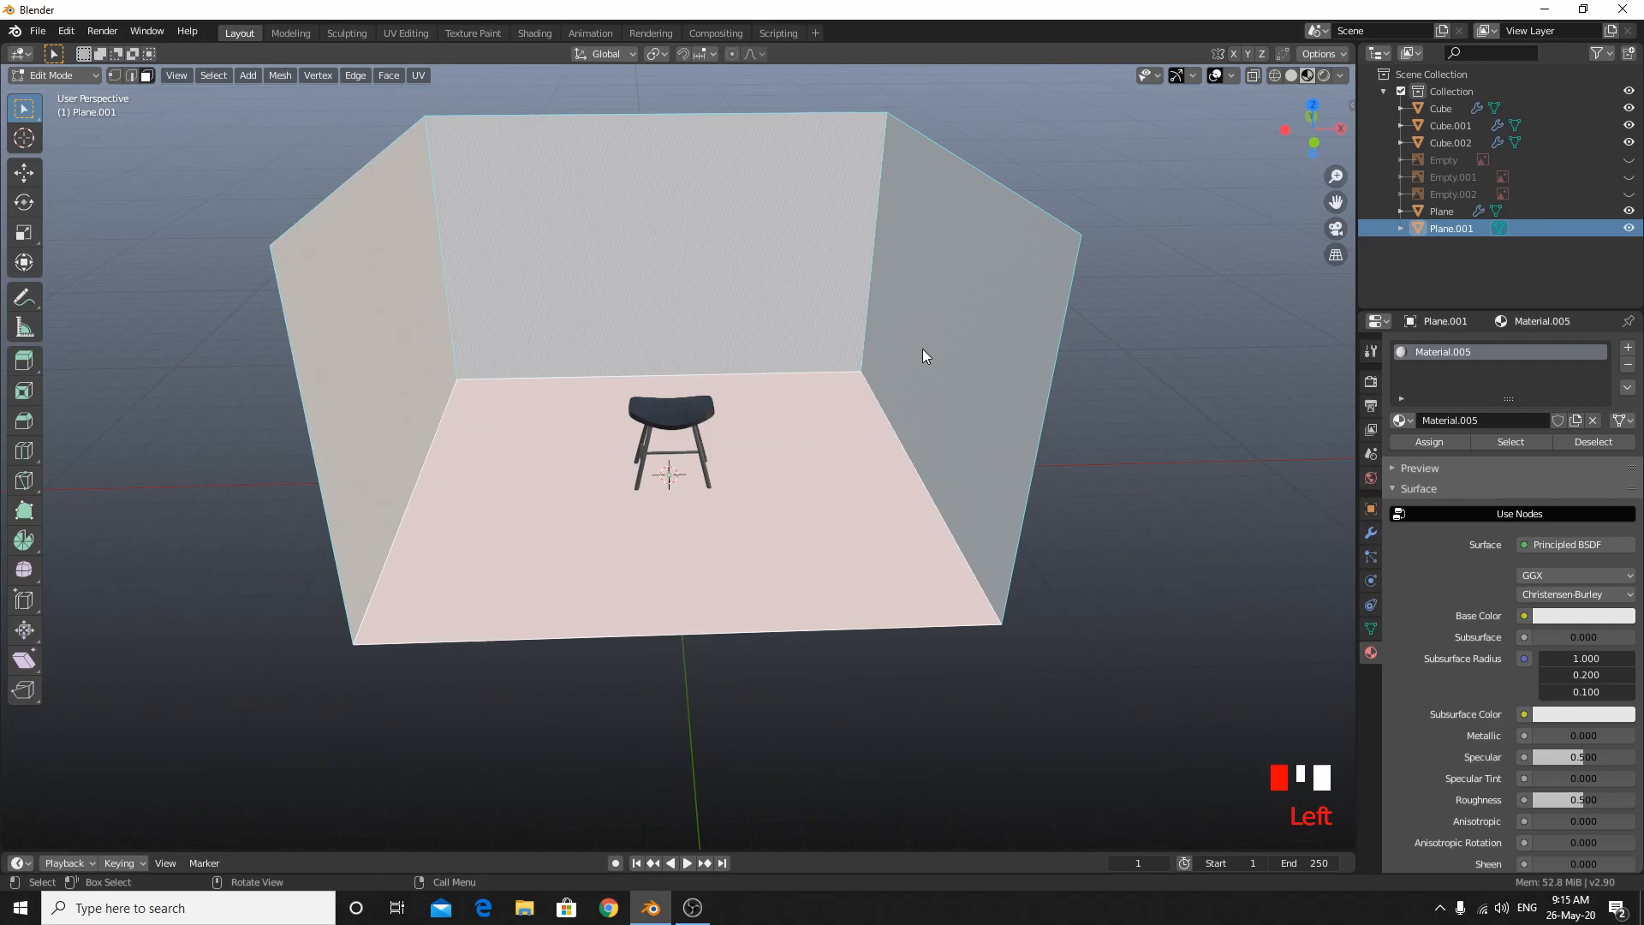
In the Shading workspace, add an Image Texture node to the room's material and connect its Color output to the Base Color.
click(532, 34)
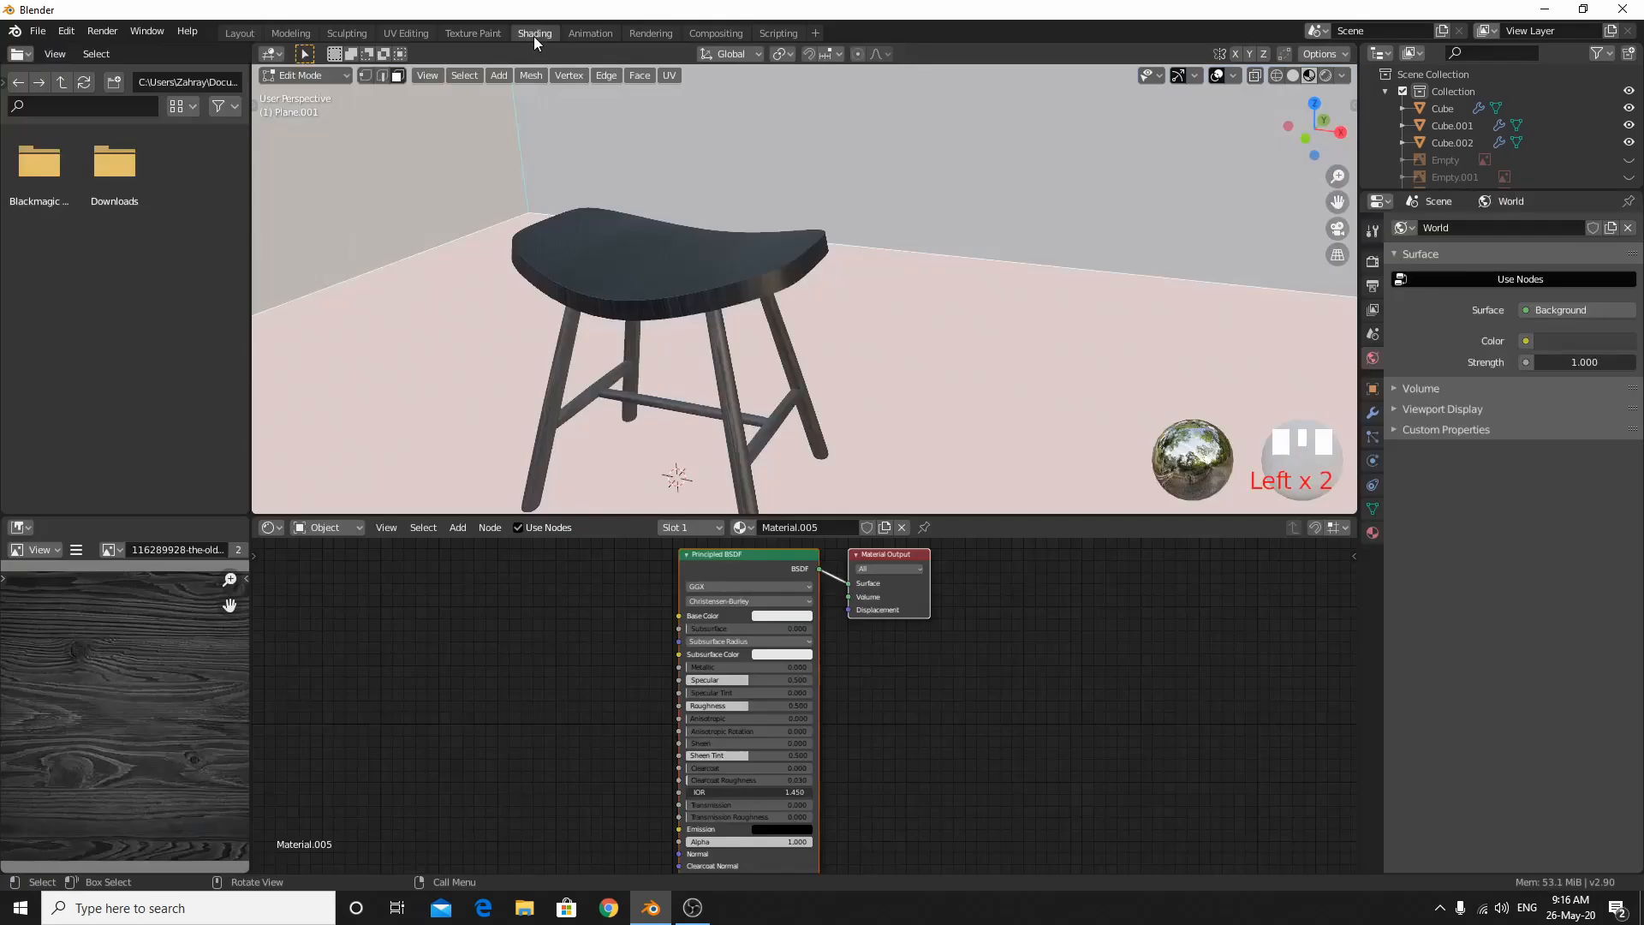
key(shift+a)
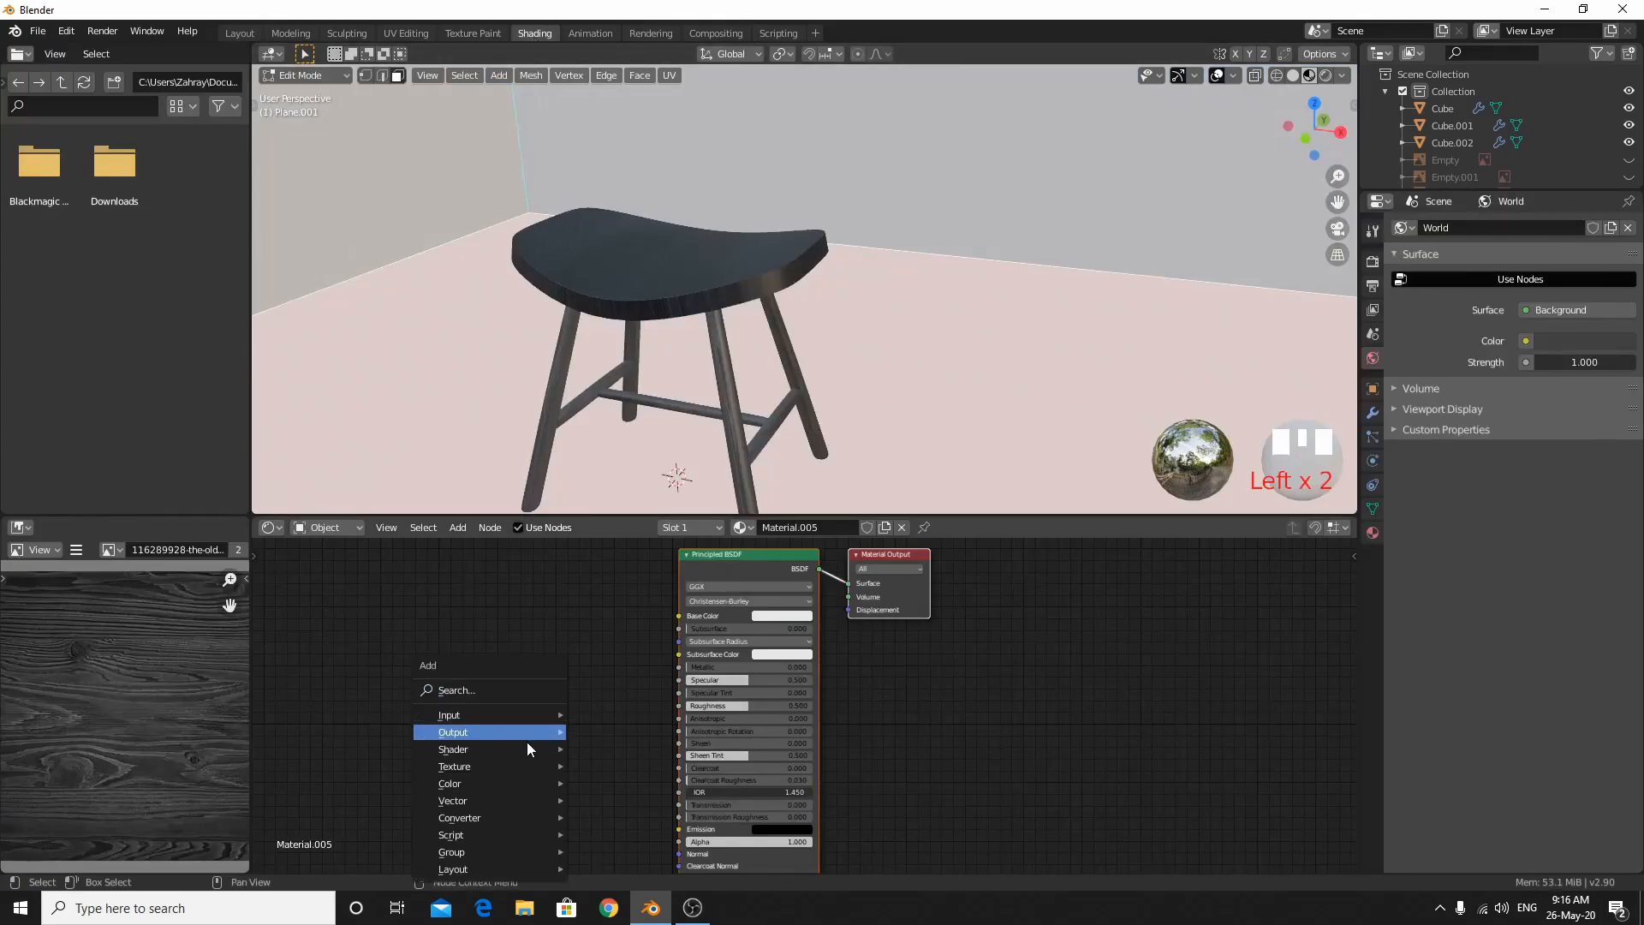
mouse_move(524, 814)
mouse_move(522, 768)
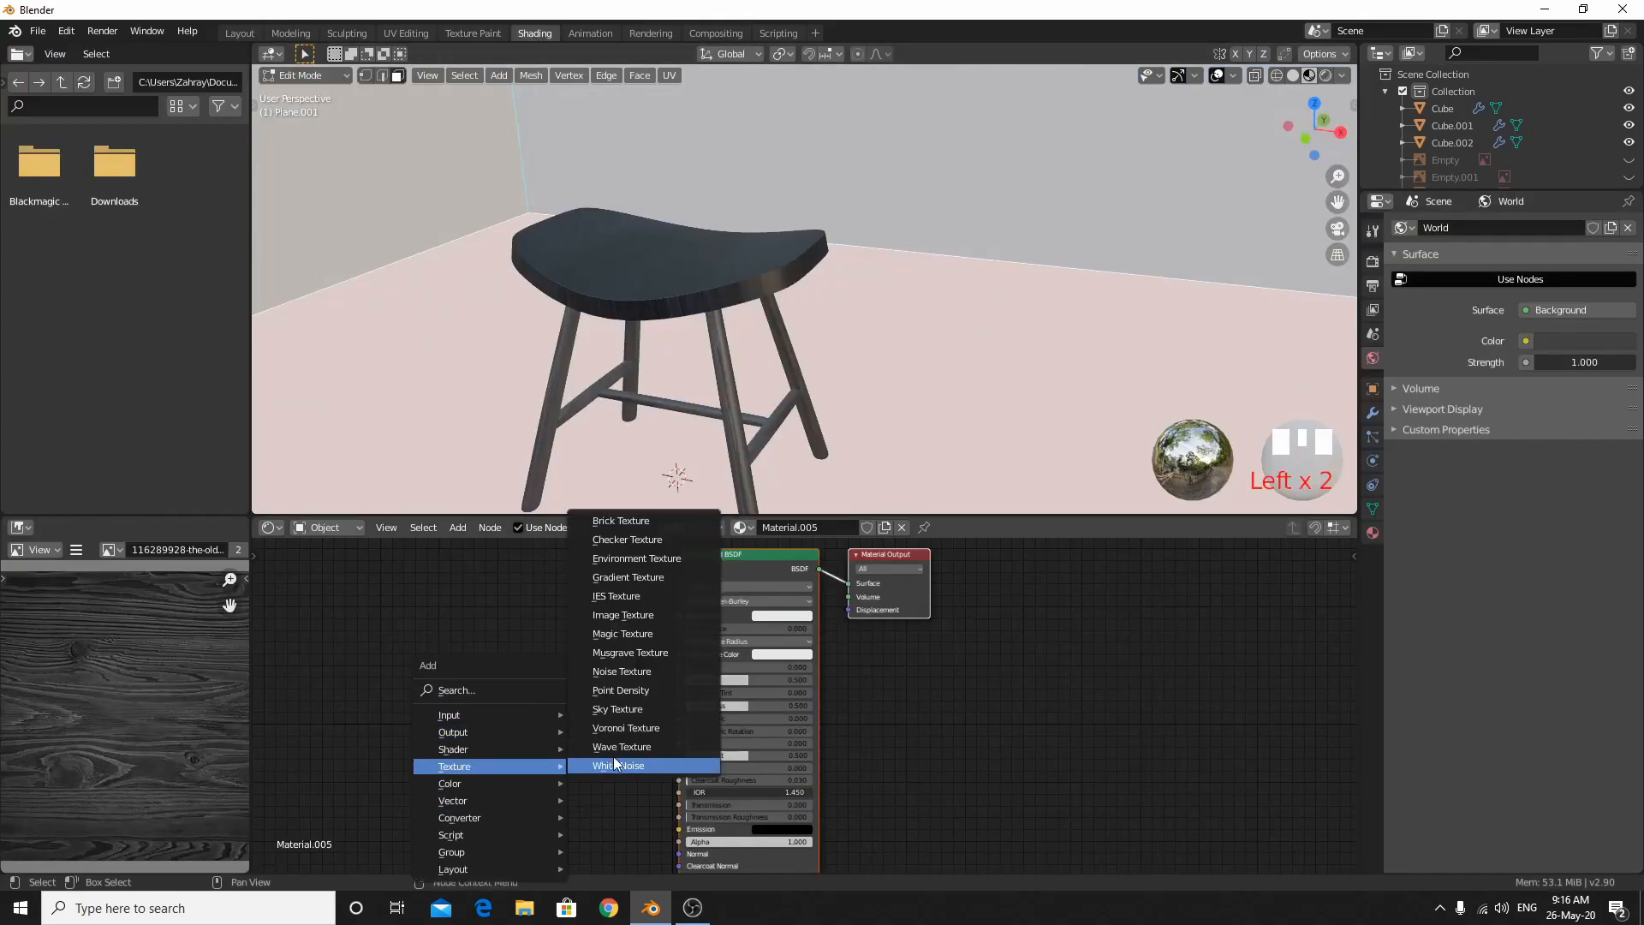
click(635, 625)
click(469, 615)
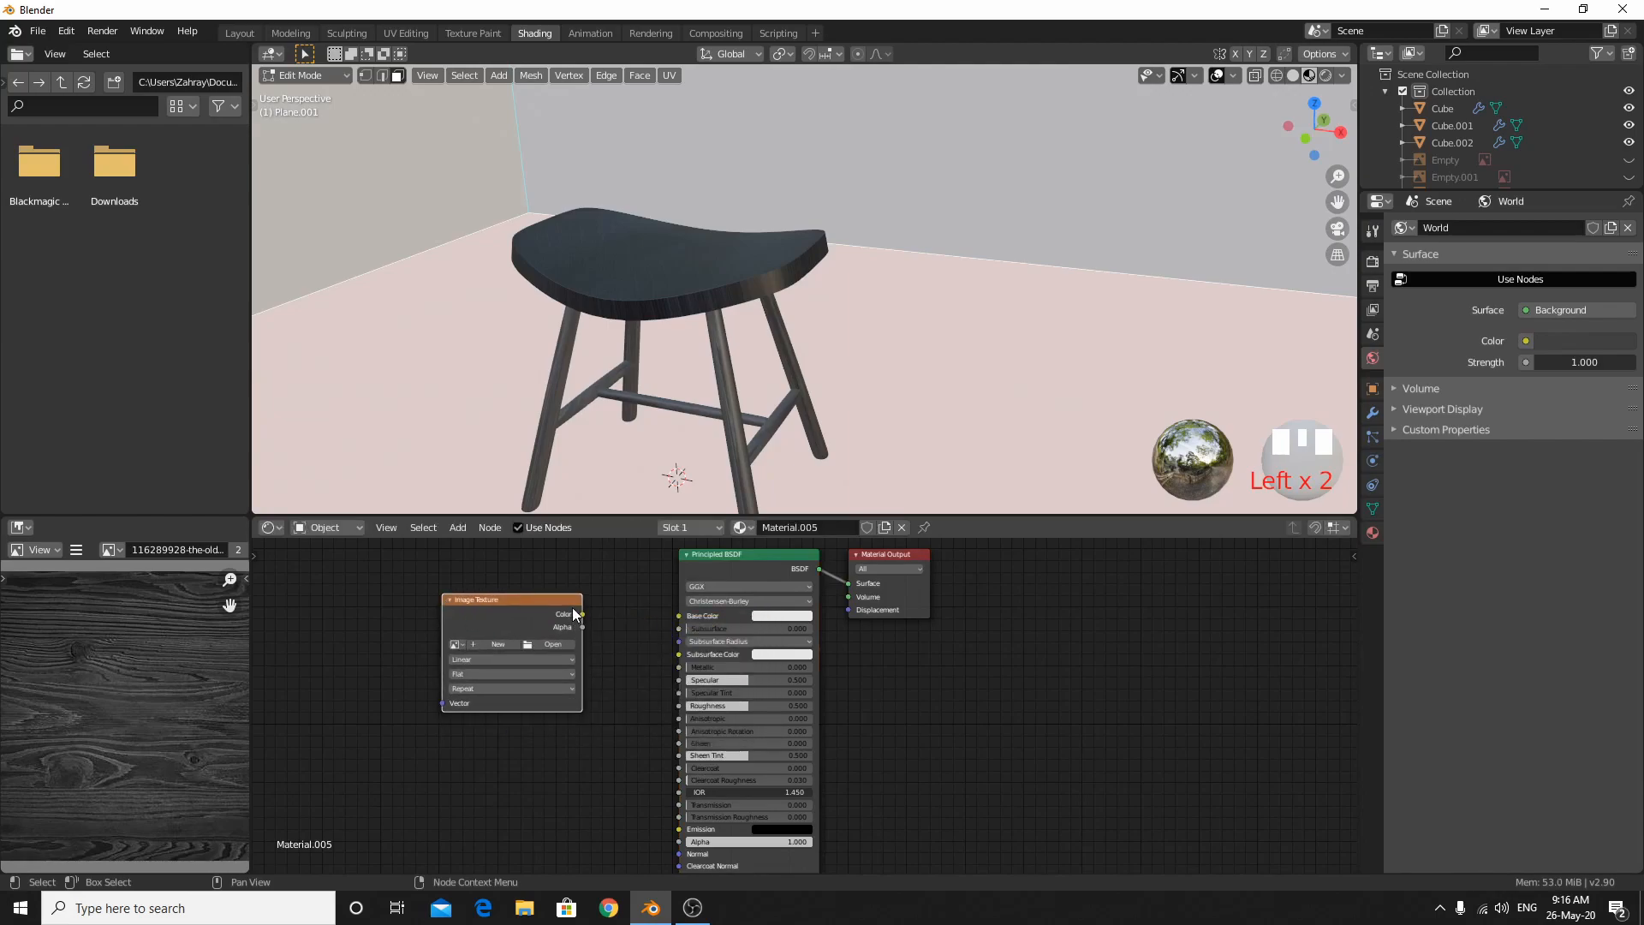
drag(591, 618, 681, 614)
Load marble.jpg from the Stool project's Pictures folder into the room material's Image Texture node.
click(547, 643)
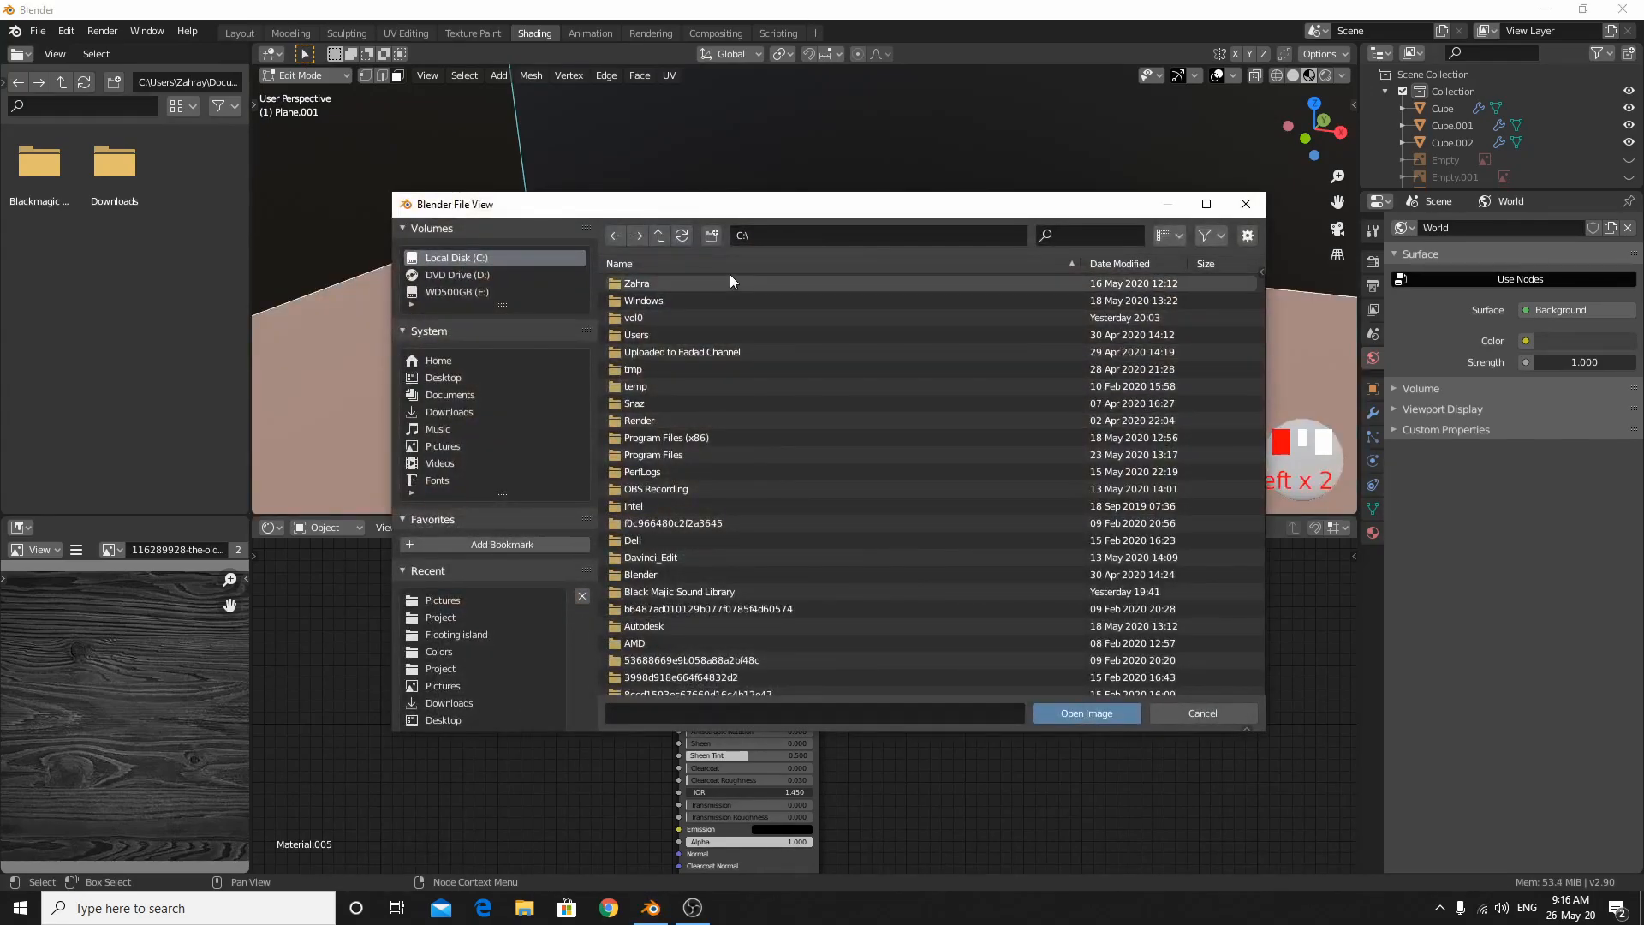
double_click(729, 276)
double_click(700, 315)
click(742, 267)
double_click(675, 368)
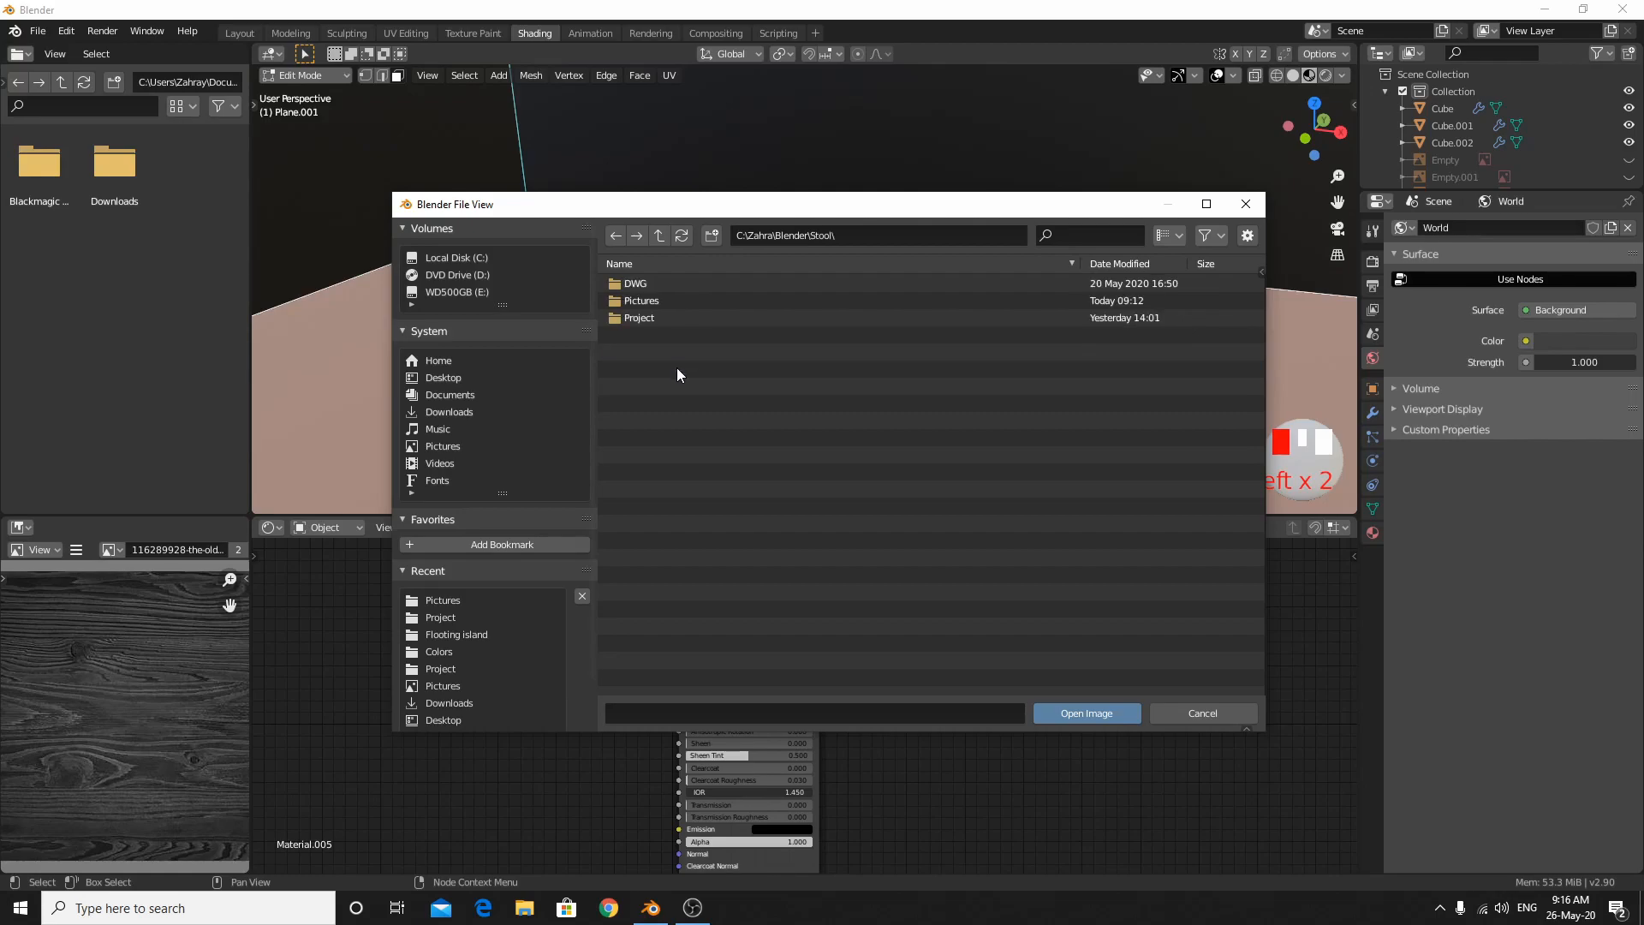
double_click(699, 298)
click(695, 267)
click(695, 270)
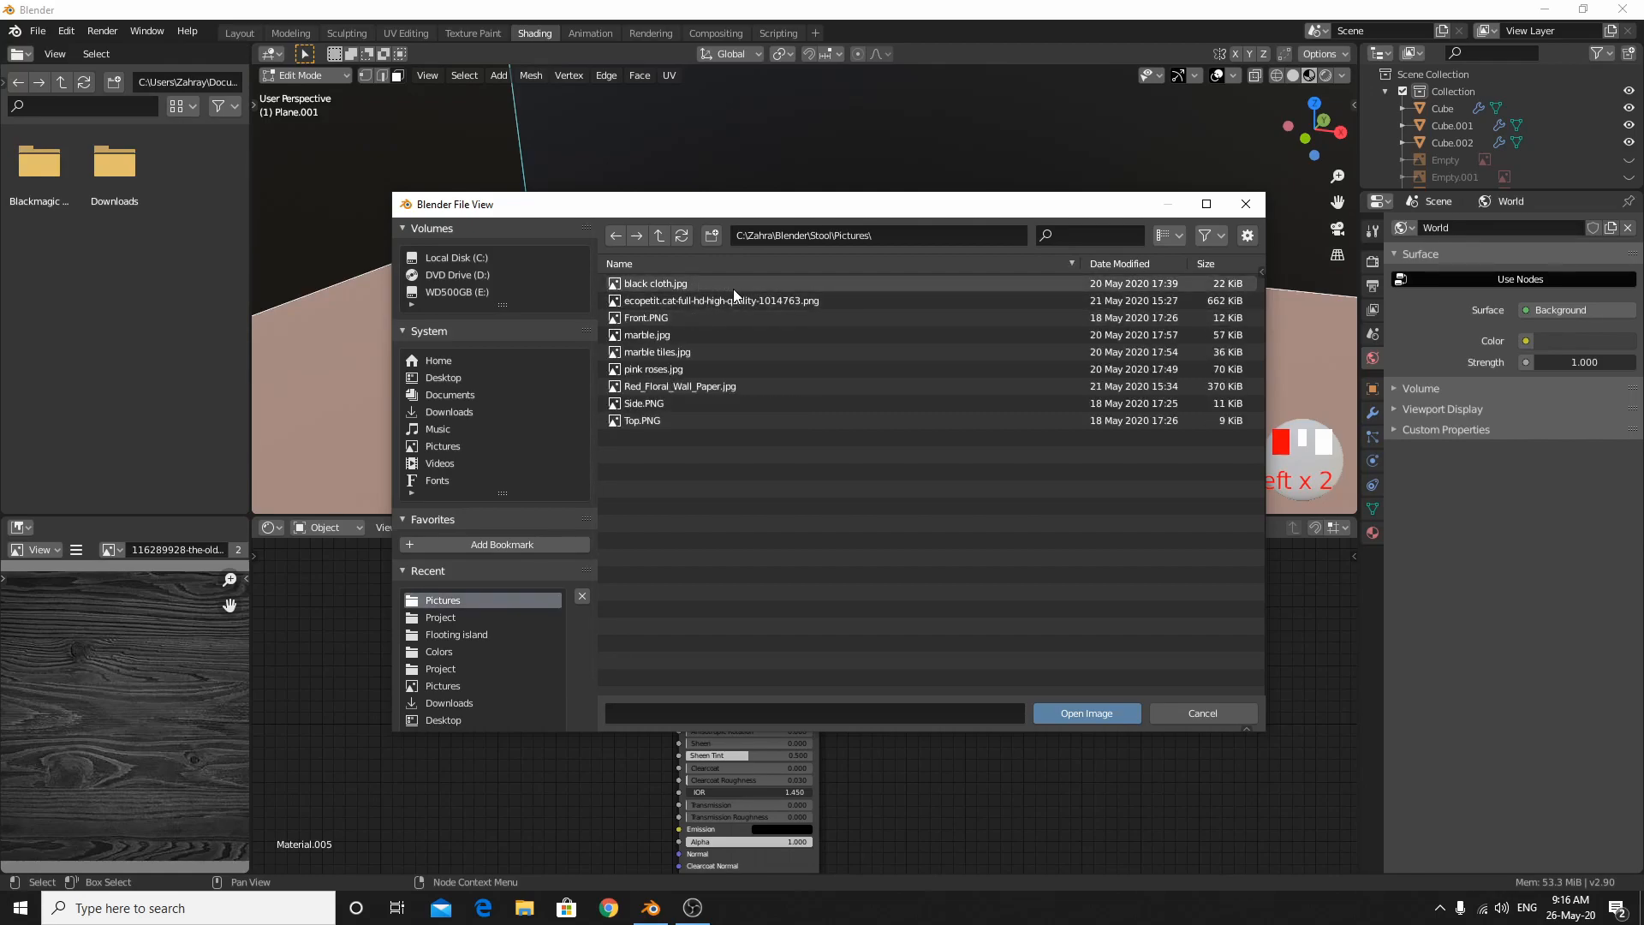
double_click(731, 337)
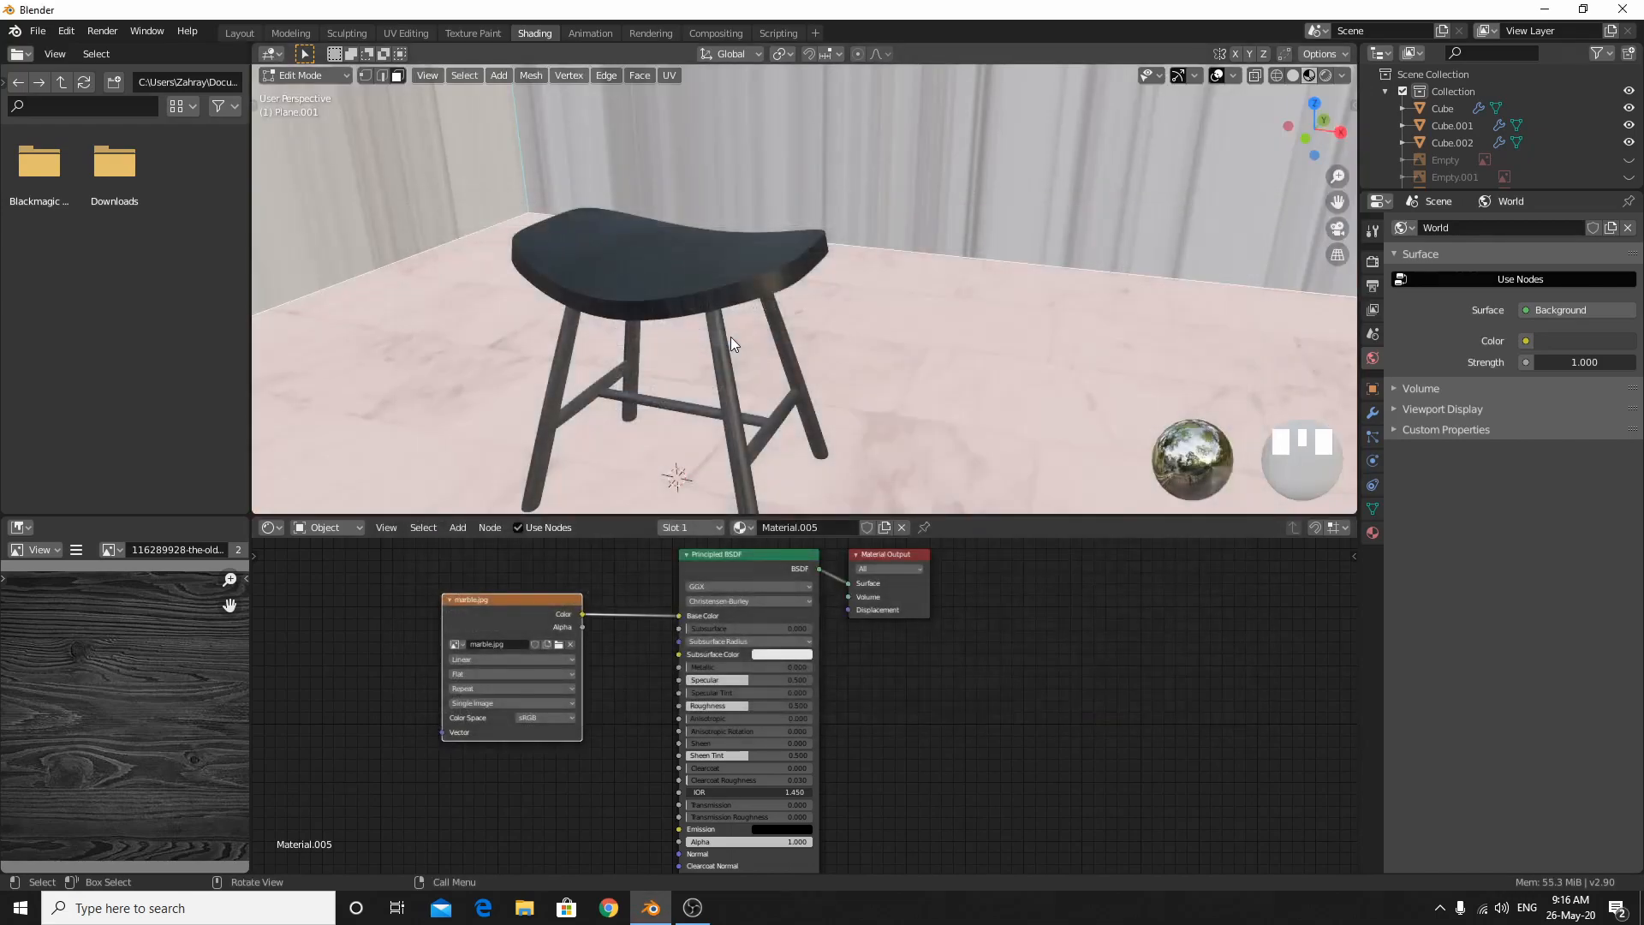
Add a second material slot with a new material to the room and assign it to the floor face.
scroll(731, 337, down, 4)
middle_drag(779, 290, 813, 340)
middle_drag(885, 224, 830, 234)
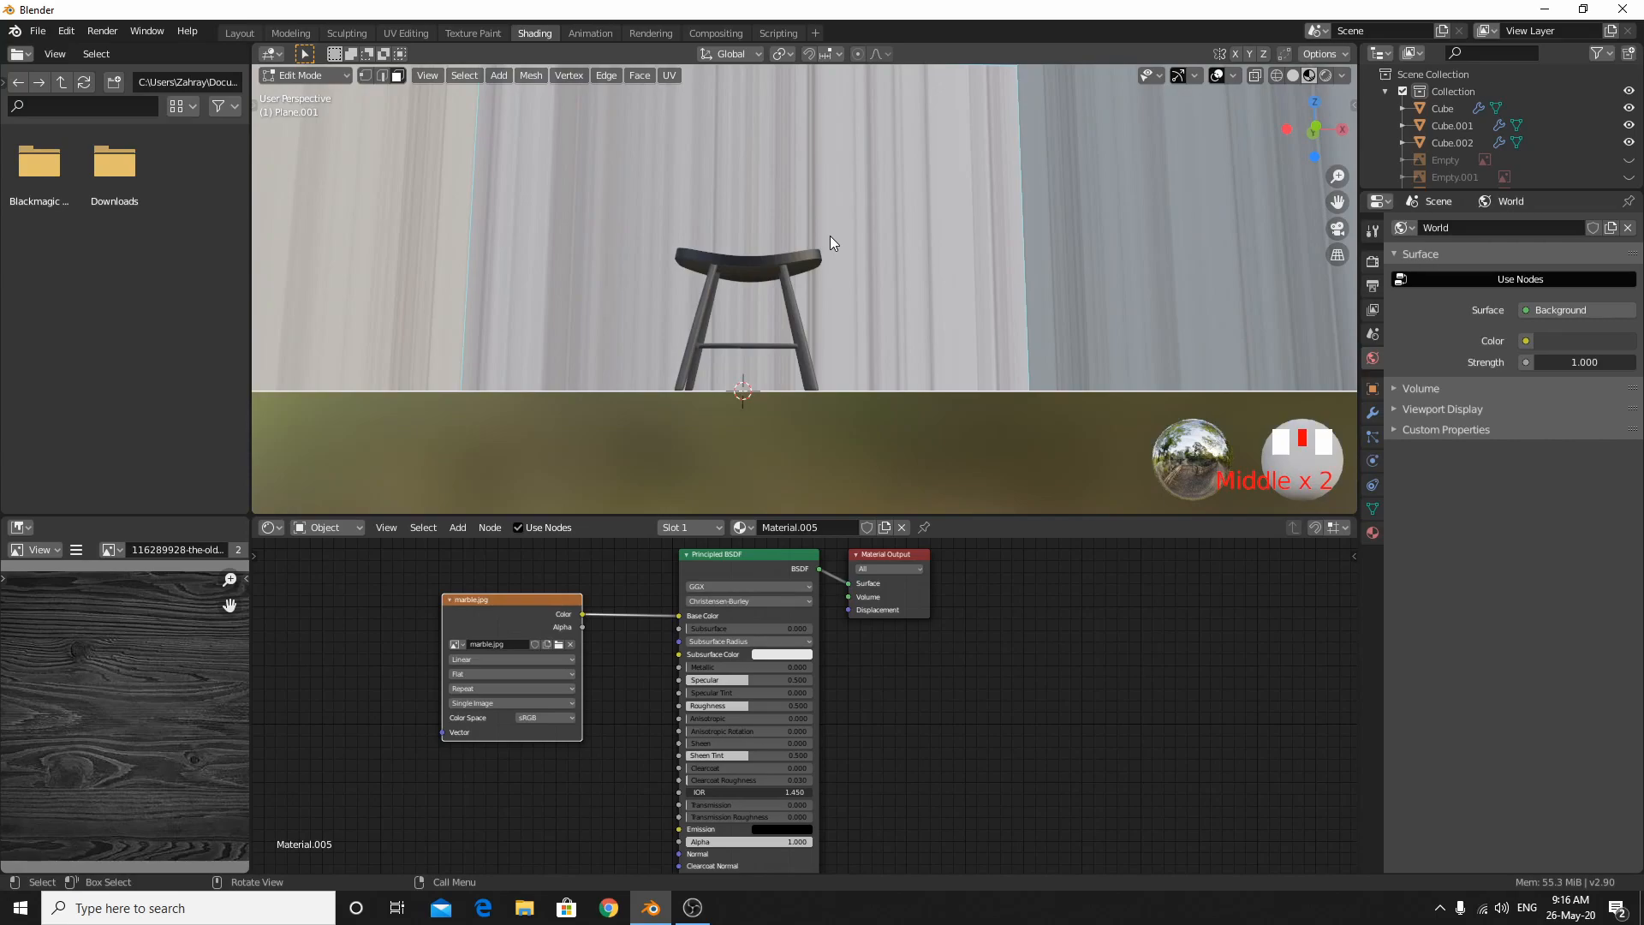
click(1374, 532)
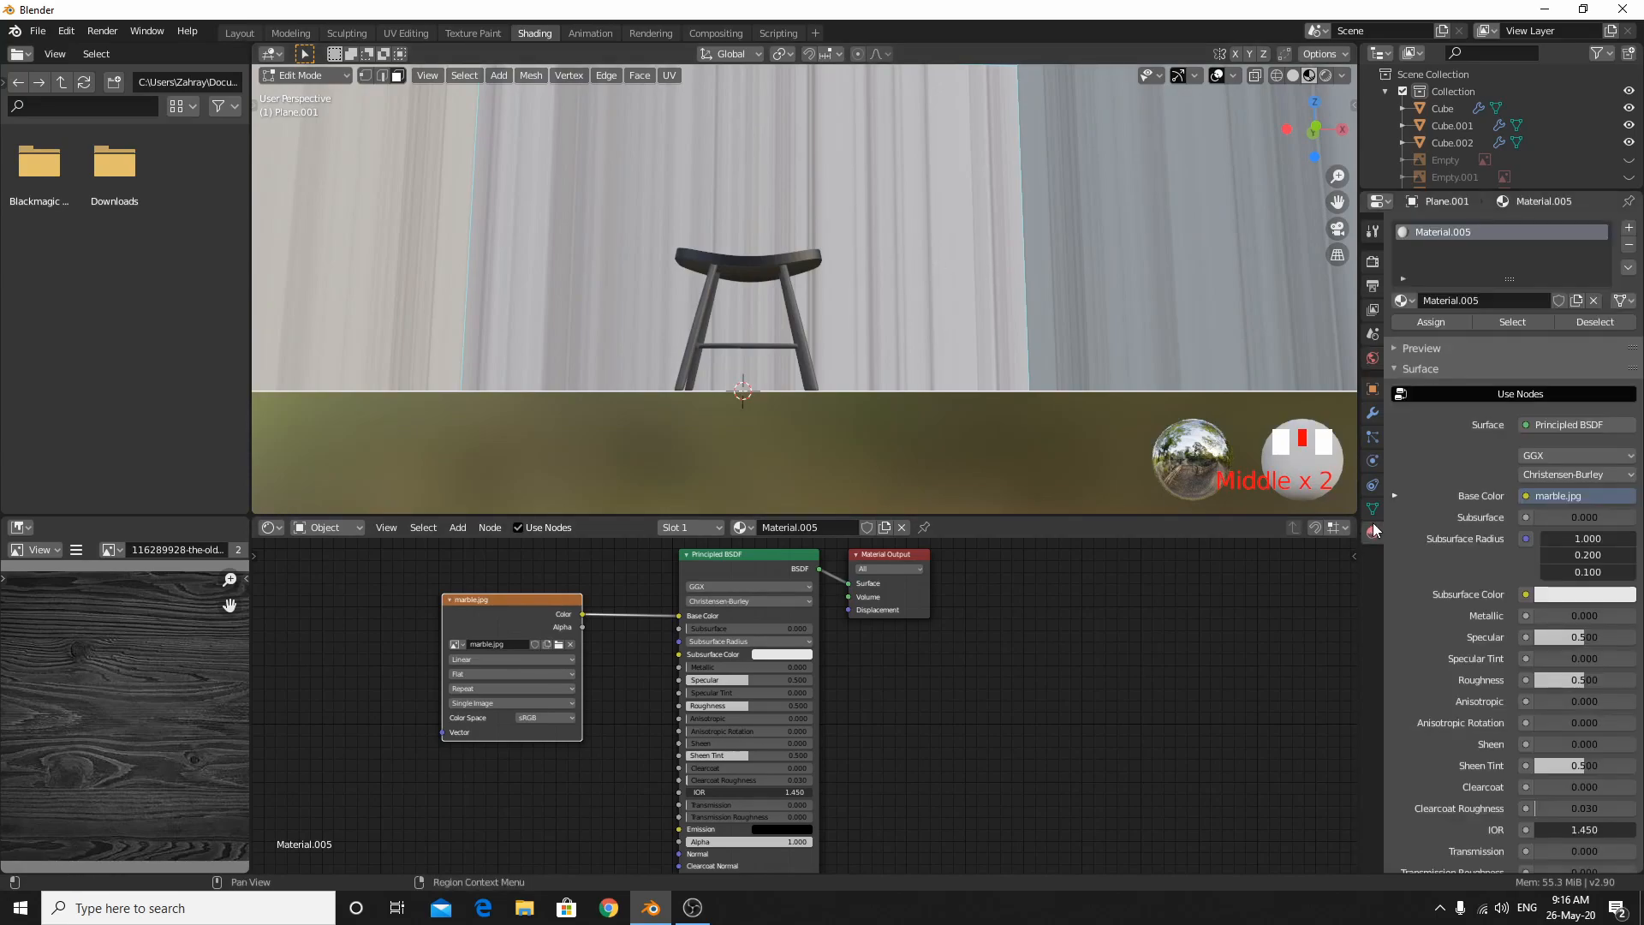
click(1629, 228)
click(1522, 335)
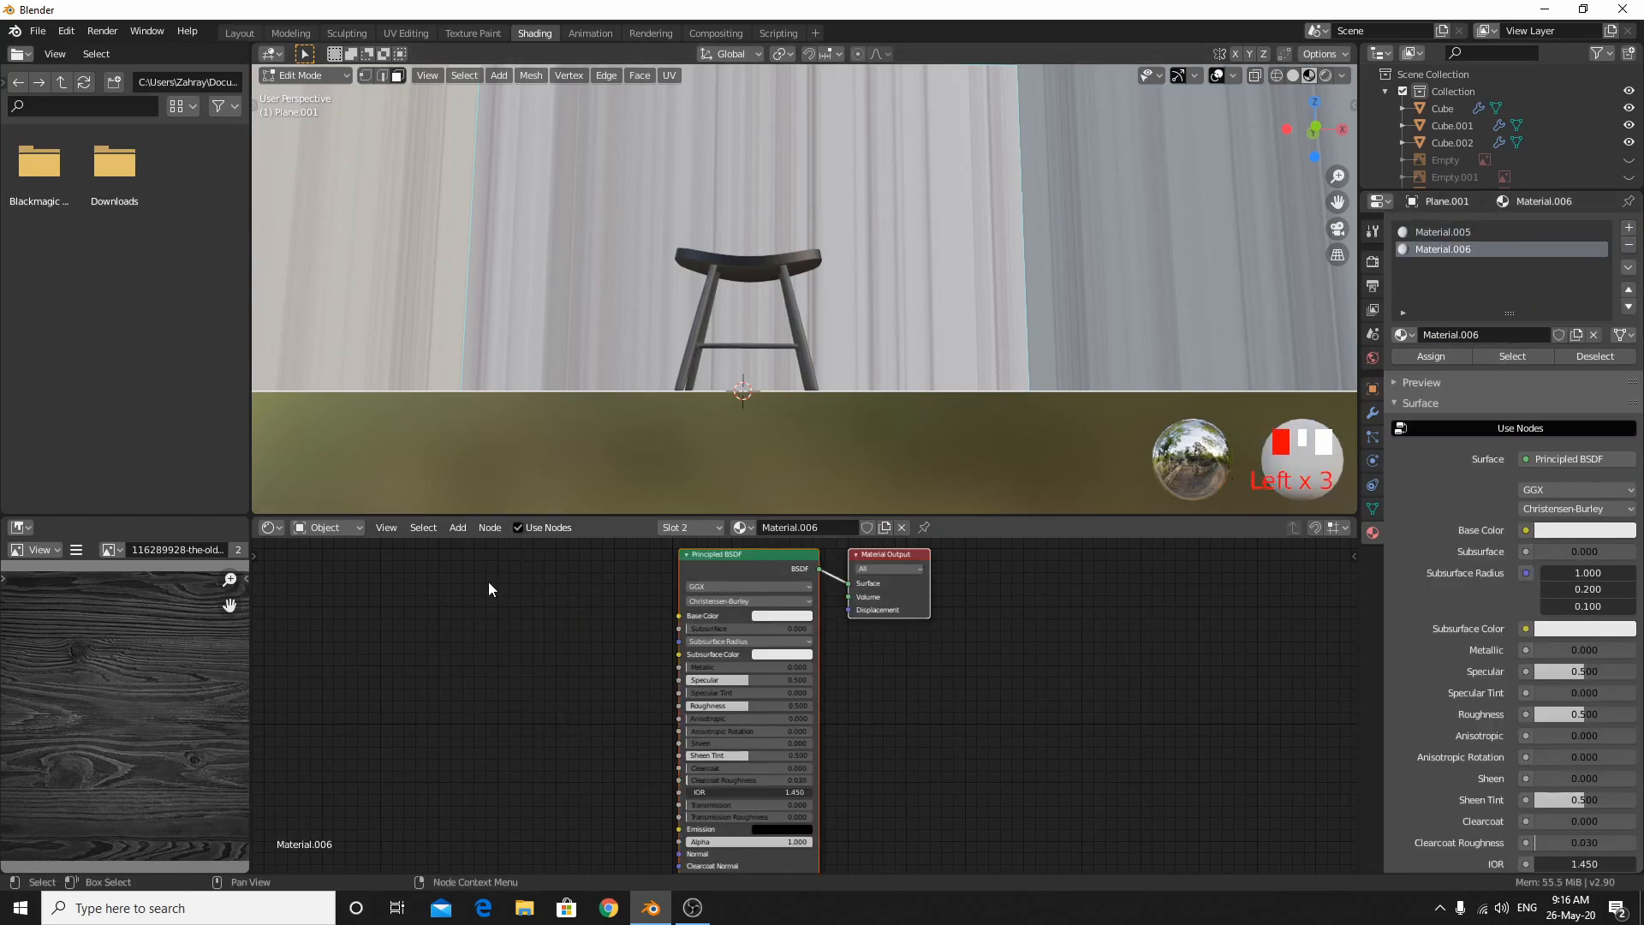
middle_drag(735, 239, 745, 359)
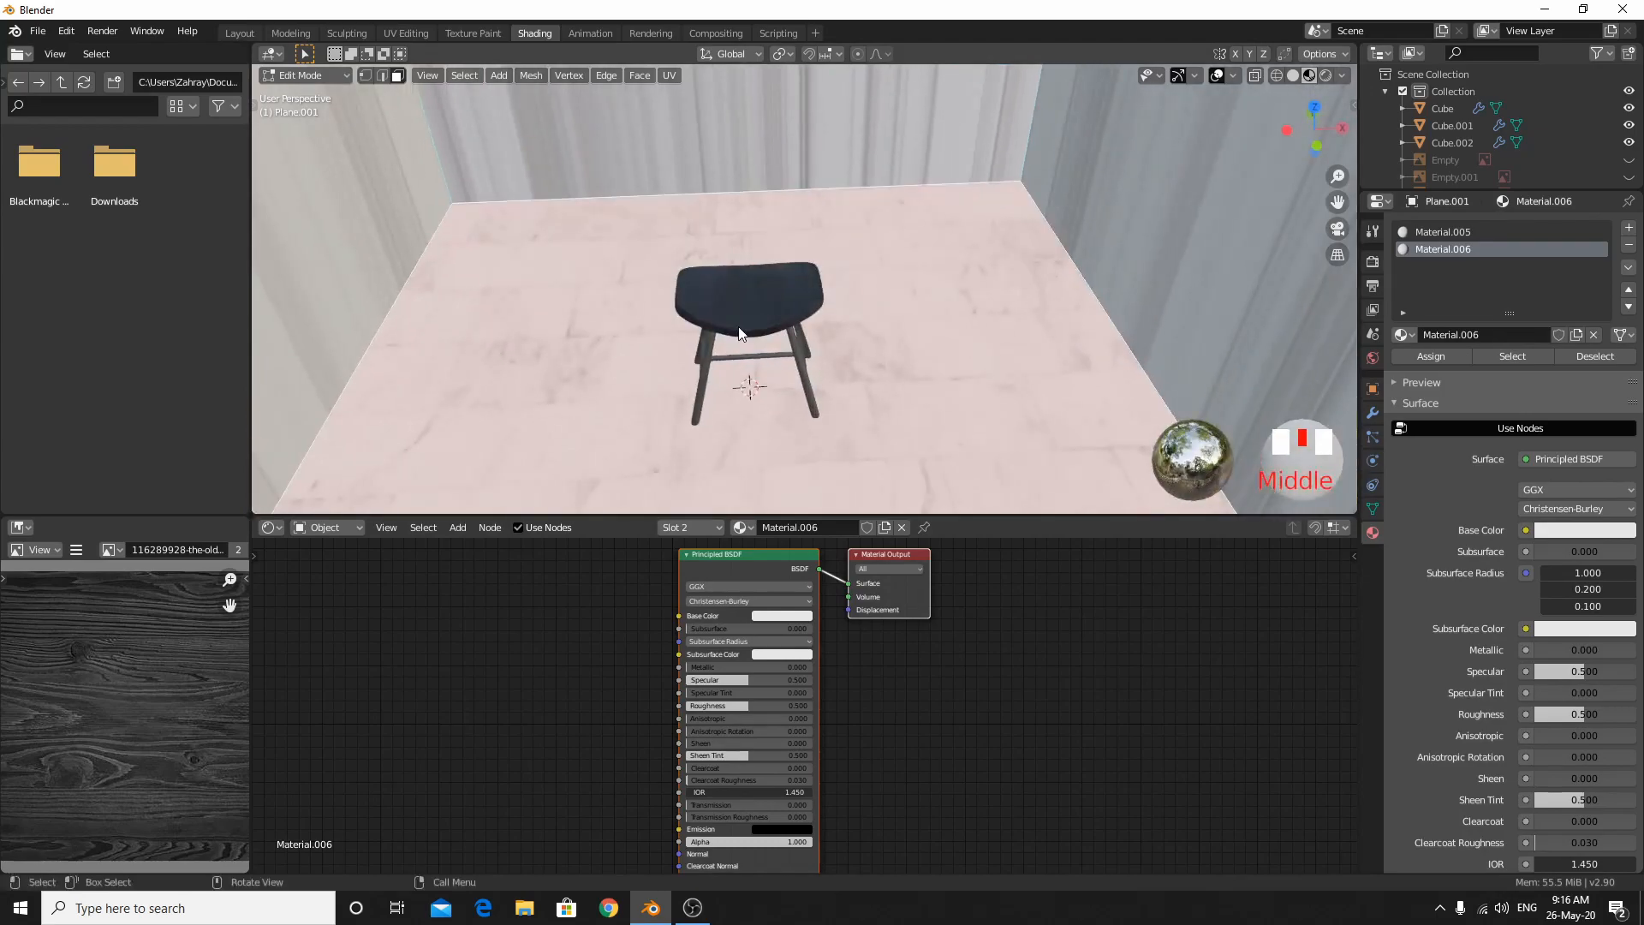
scroll(1113, 428, down, 3)
click(1431, 356)
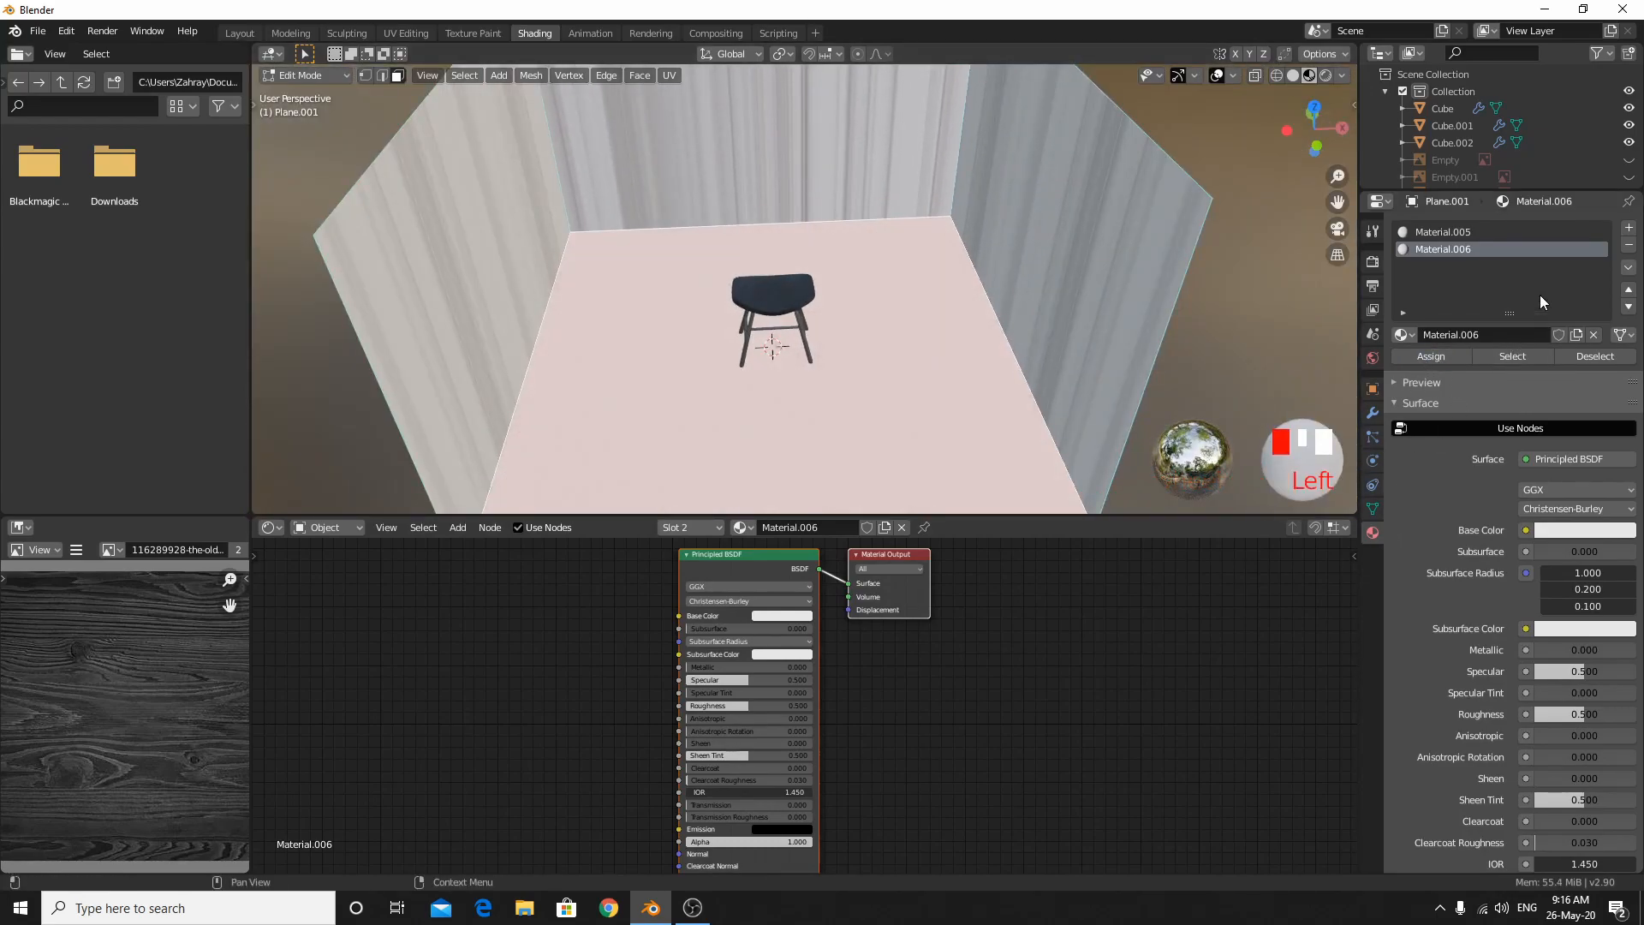
Remove the second material slot from the room in Object Mode.
click(1628, 246)
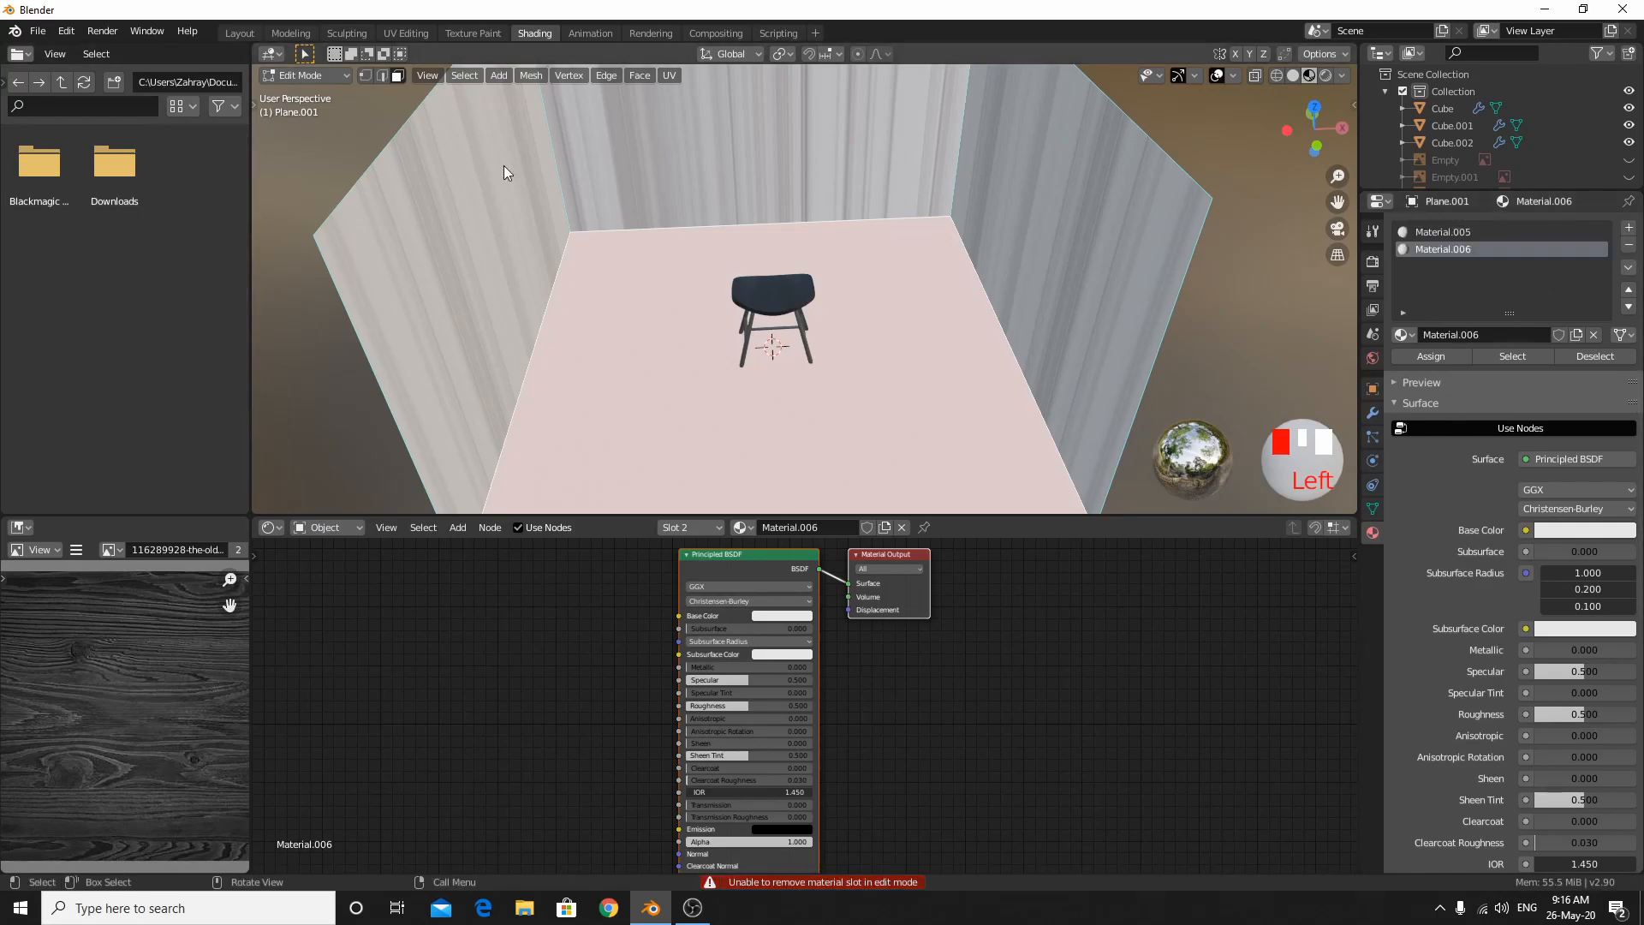
key(Tab)
click(1627, 246)
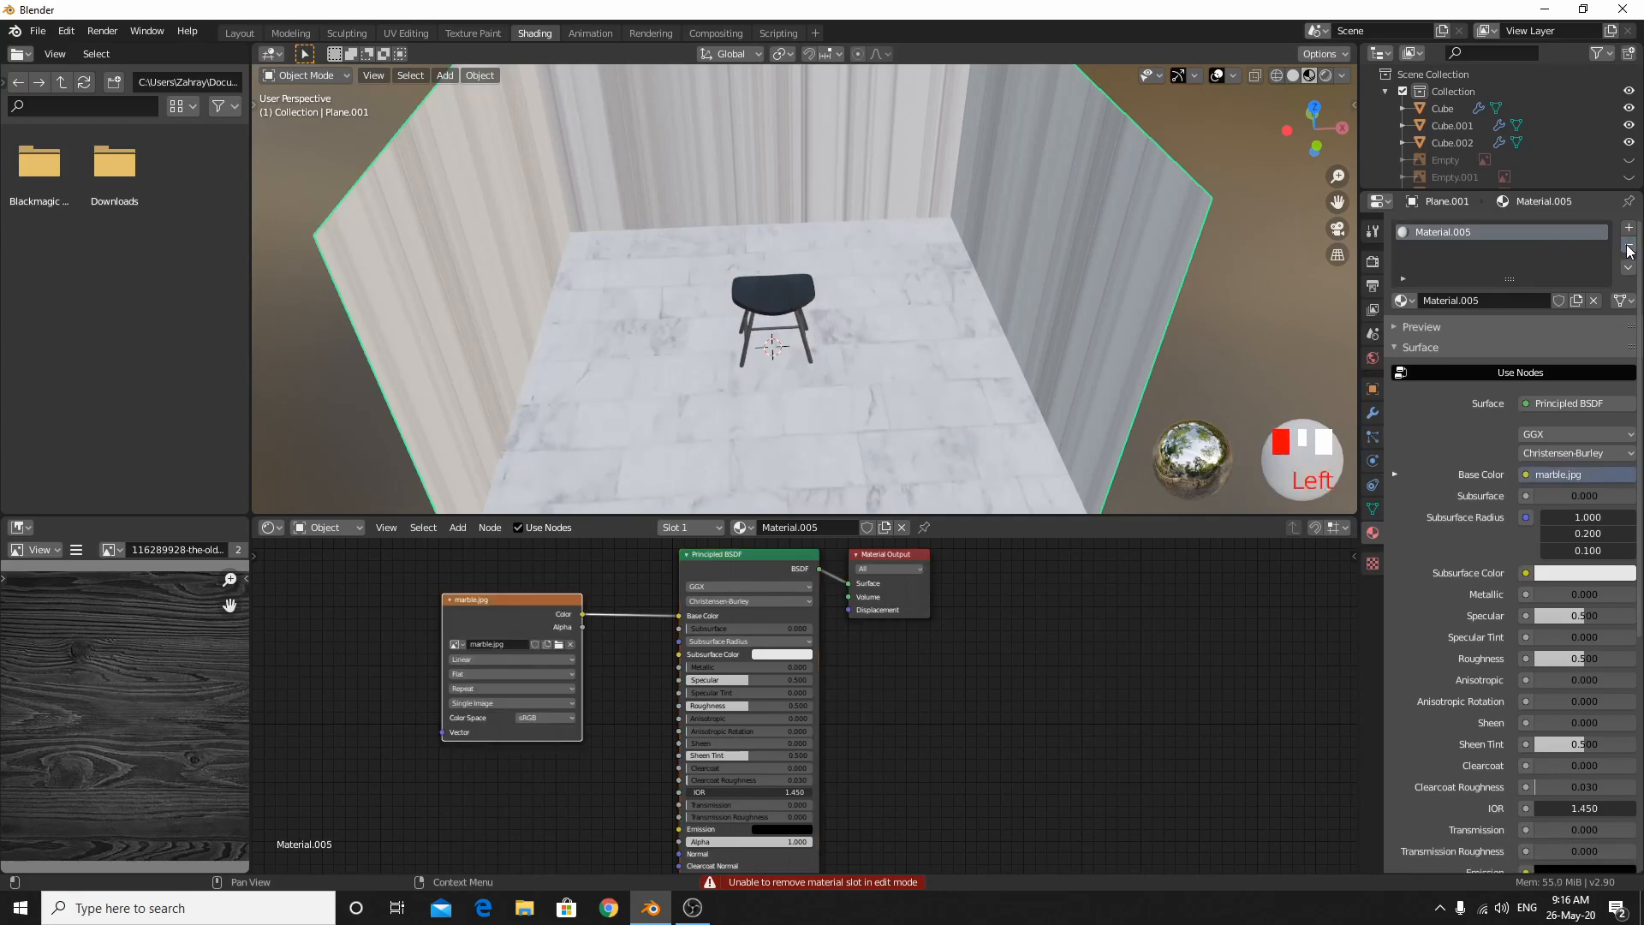
Select the room's three wall faces in Edit Mode and add a second material slot with a new material.
middle_drag(959, 351, 835, 248)
key(Tab)
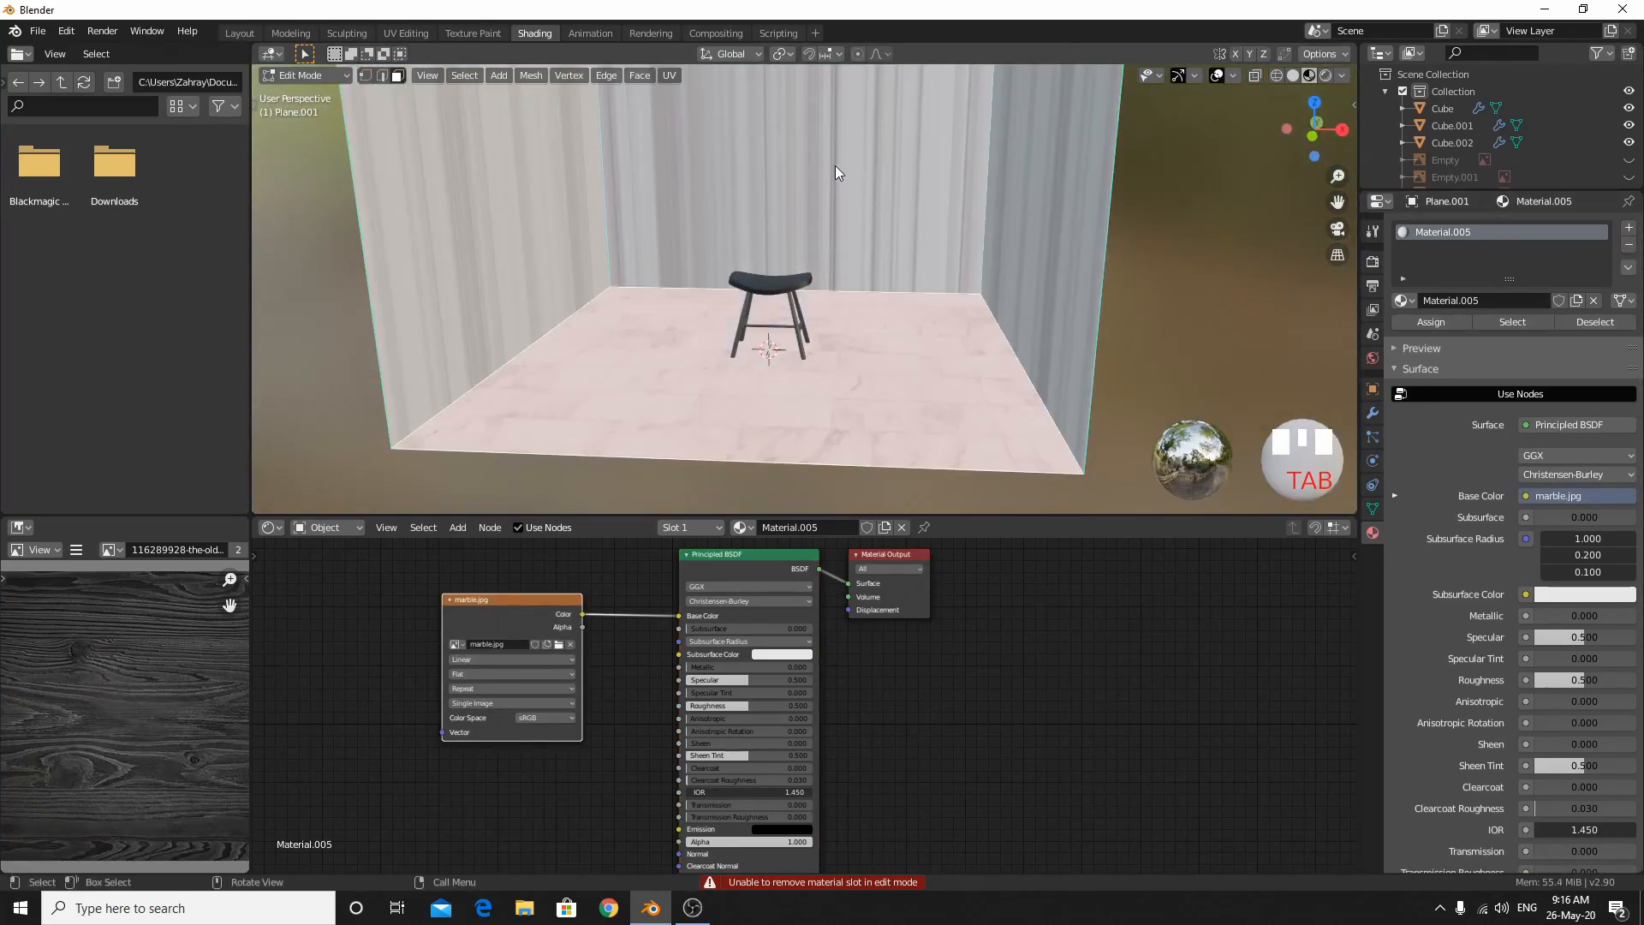
click(835, 166)
shift+click(1098, 183)
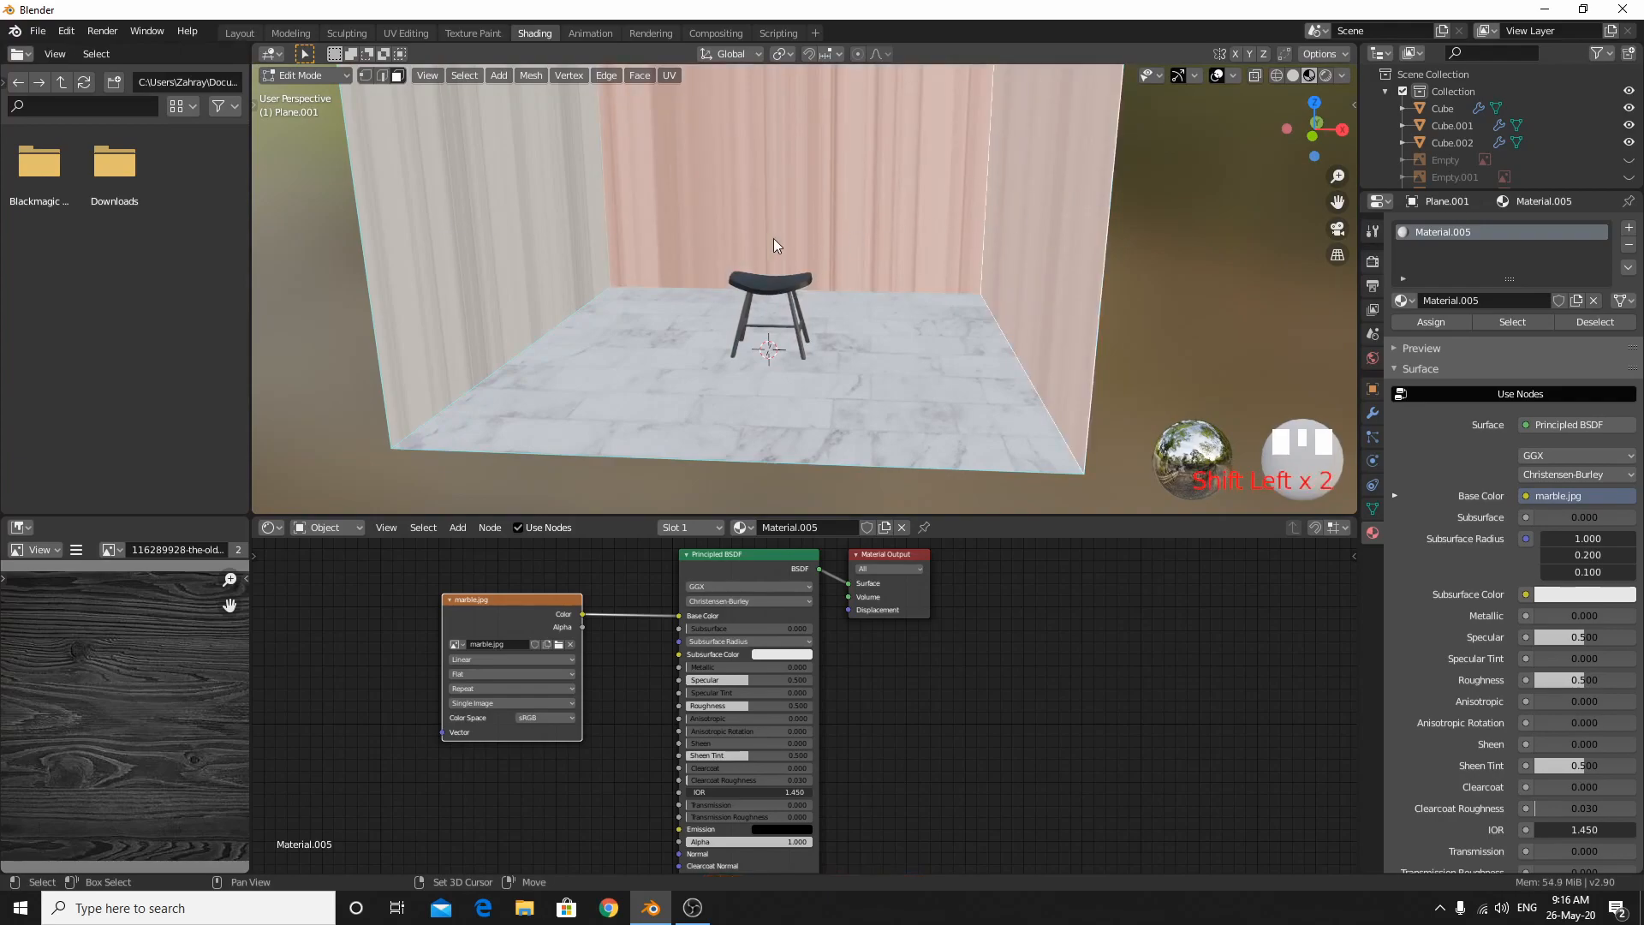
shift+click(491, 207)
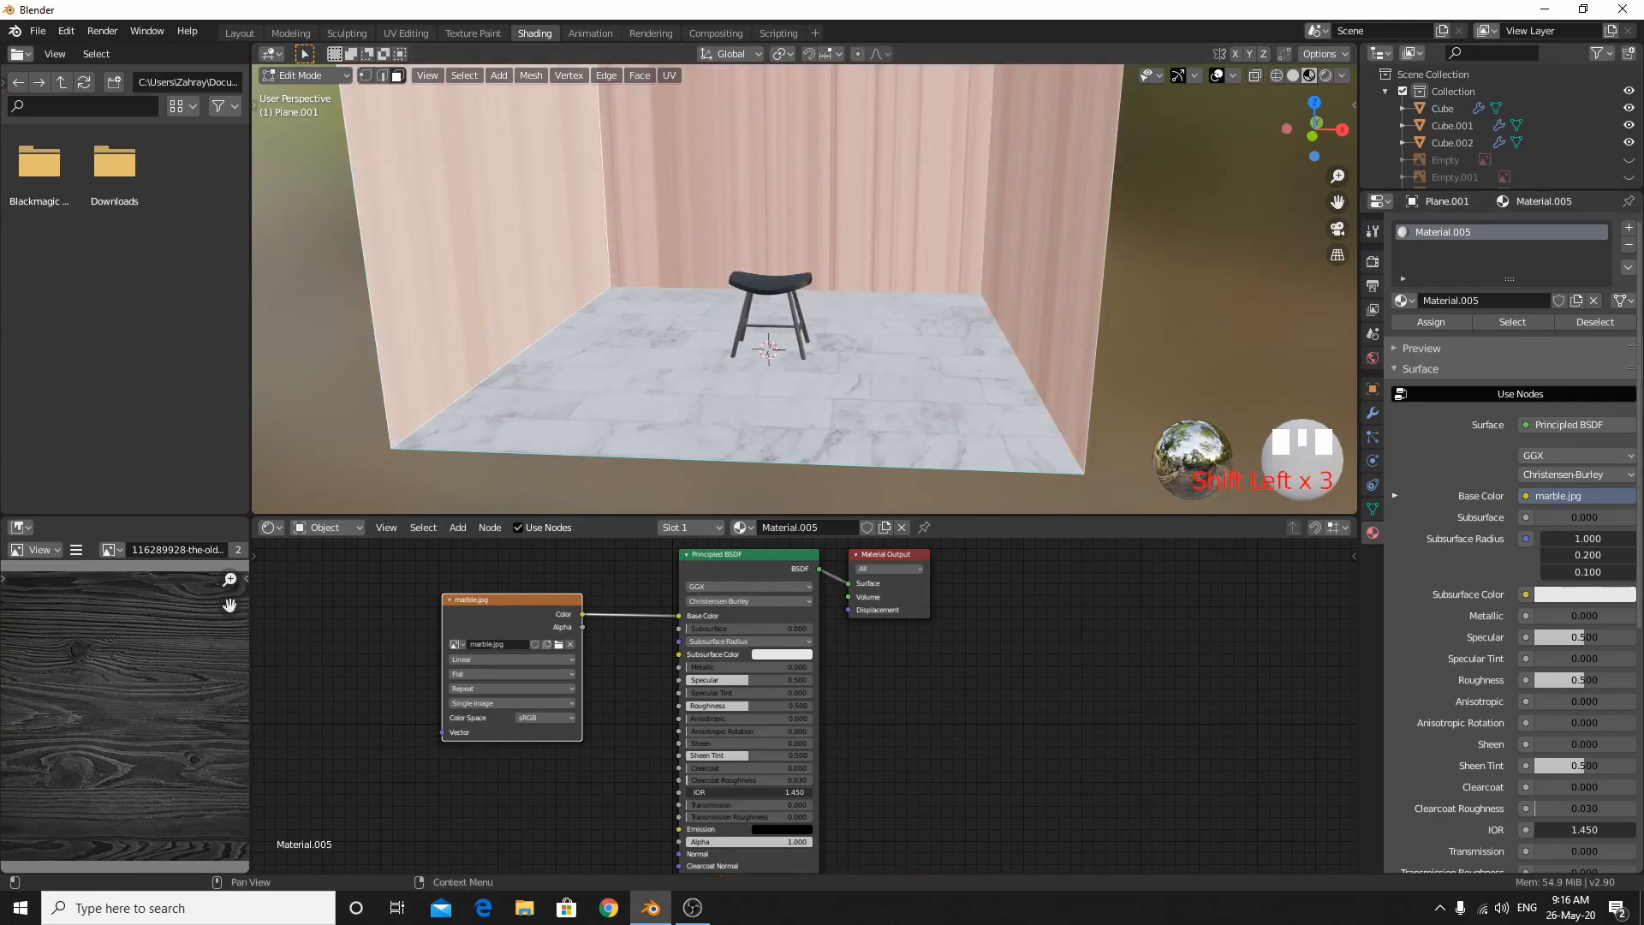
click(1628, 227)
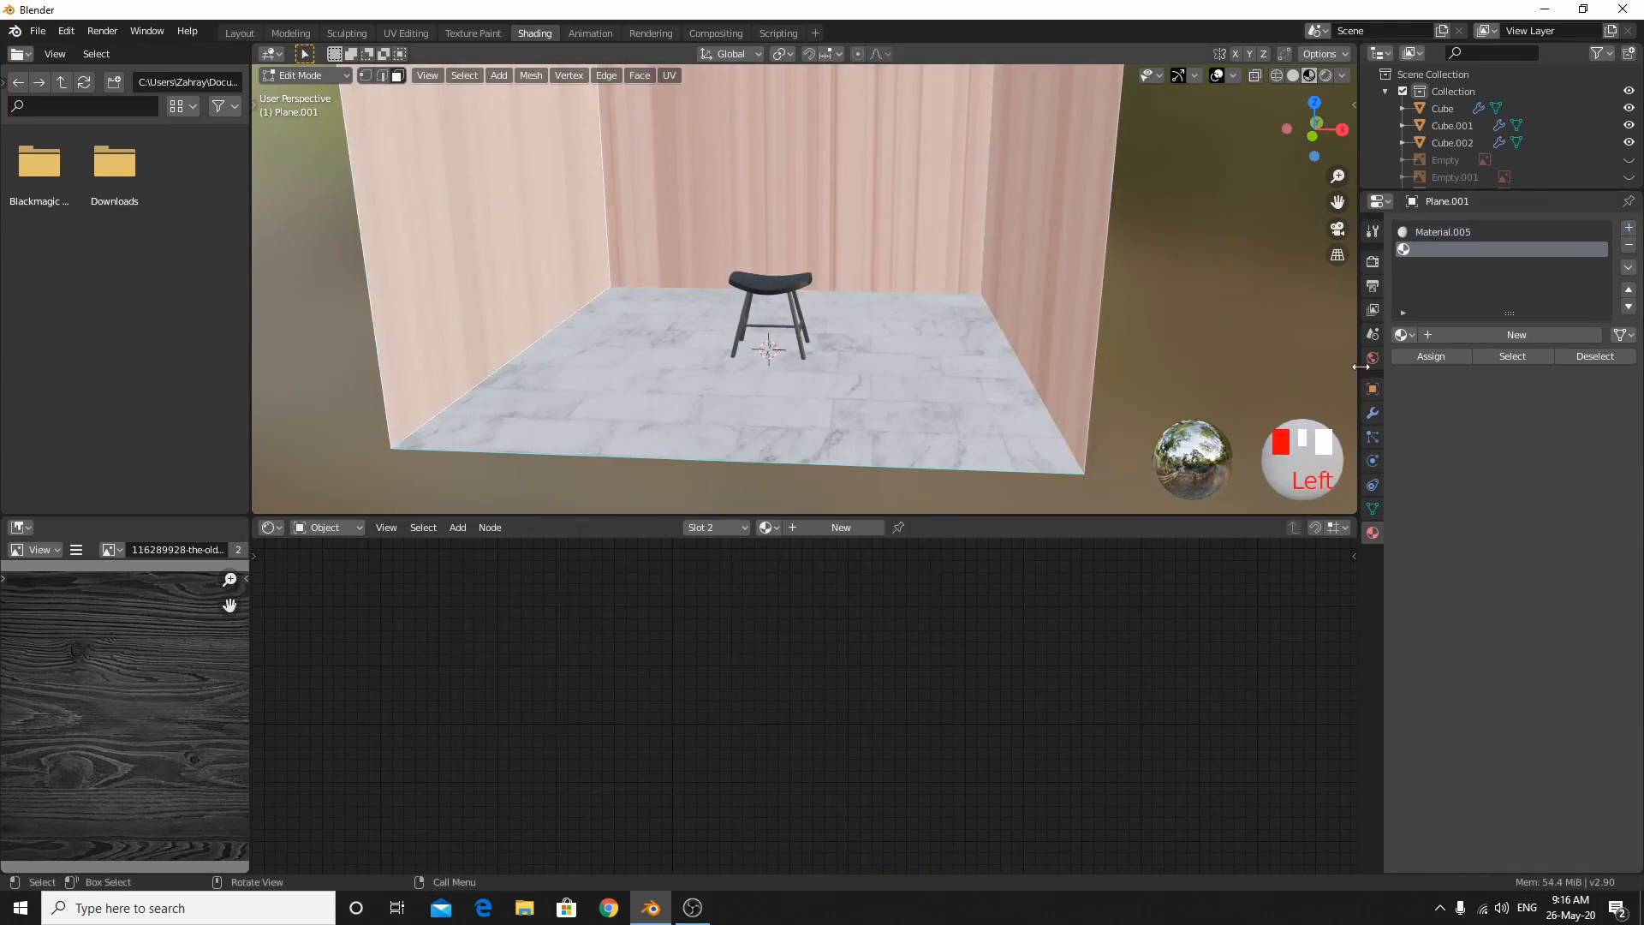
click(1466, 332)
Add an Image Texture node beside the Principled BSDF in the new wall material.
key(shift+a)
mouse_move(488, 655)
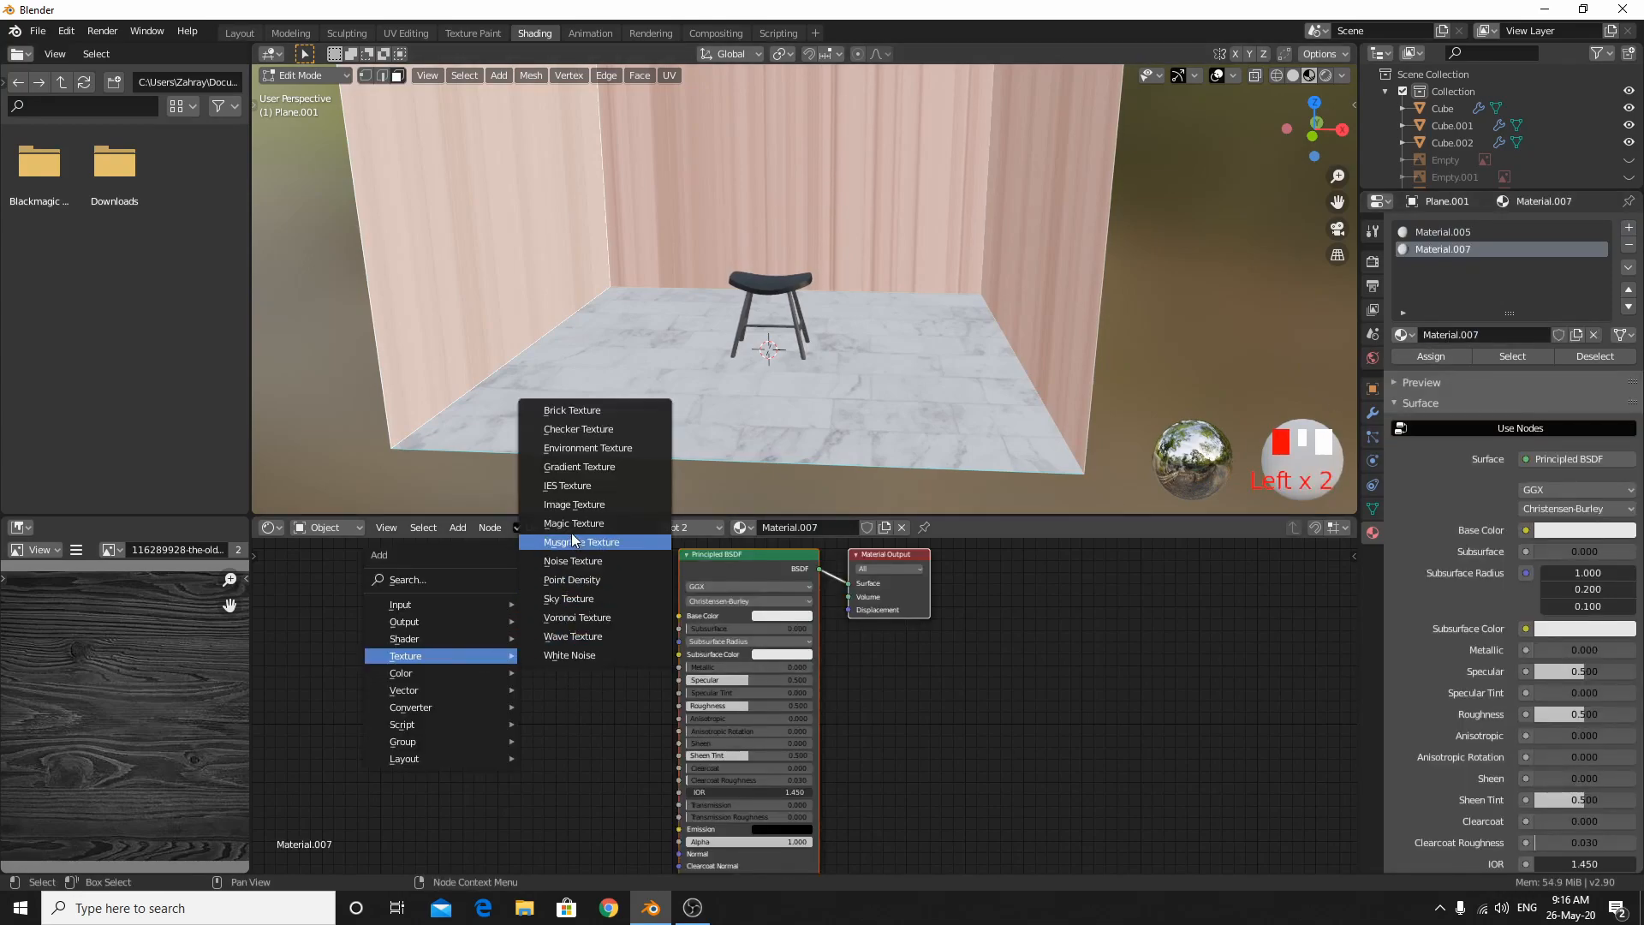
click(574, 505)
click(649, 594)
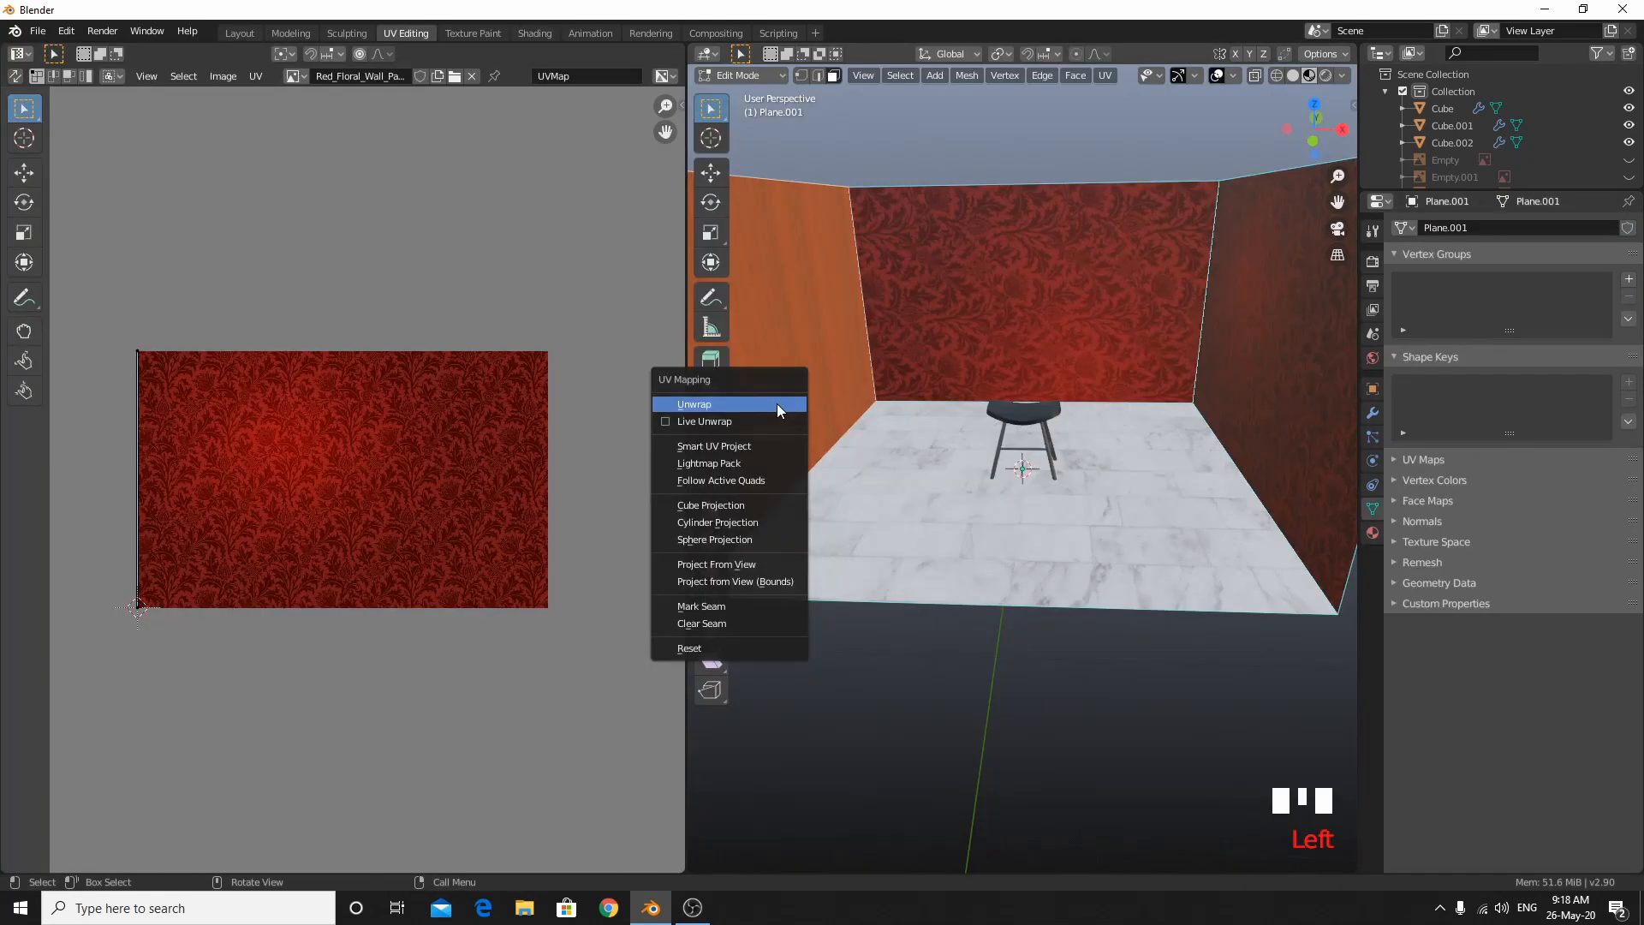
Unwrap the selected left wall face to map the red floral wallpaper texture onto it.
click(777, 403)
click(817, 747)
mouse_move(955, 562)
middle_down()
mouse_move(815, 625)
mouse_move(1158, 594)
mouse_move(922, 474)
mouse_move(974, 545)
middle_up()
In the Layout workspace, switch the viewport to Rendered shading and add a Spot light to the scene.
click(239, 33)
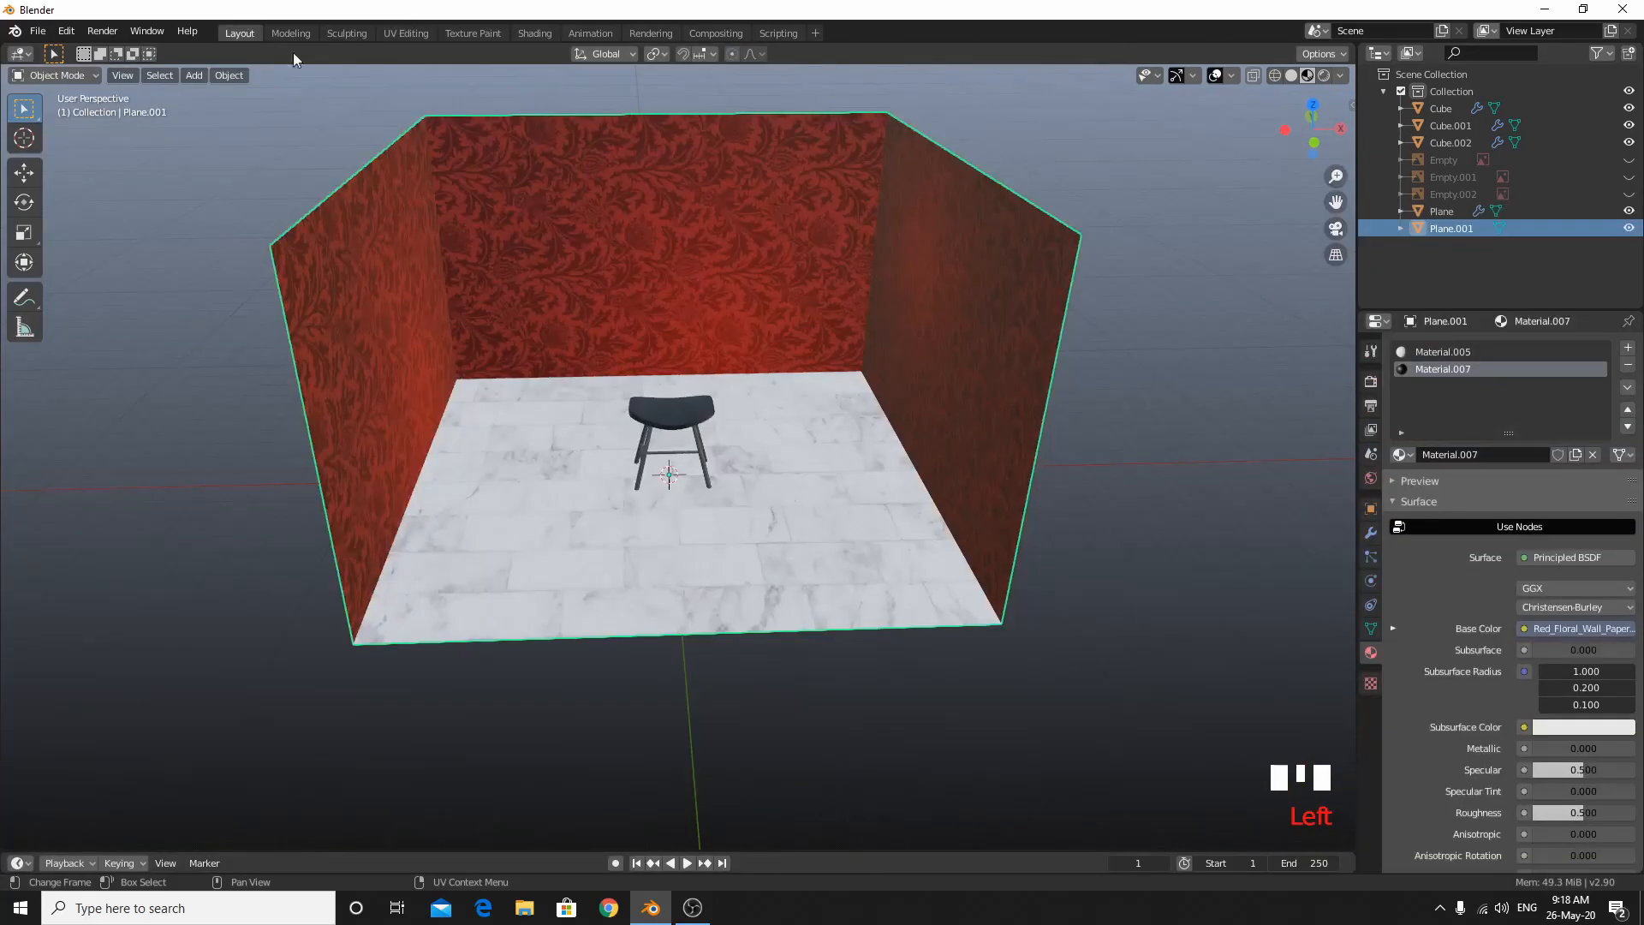
click(1323, 75)
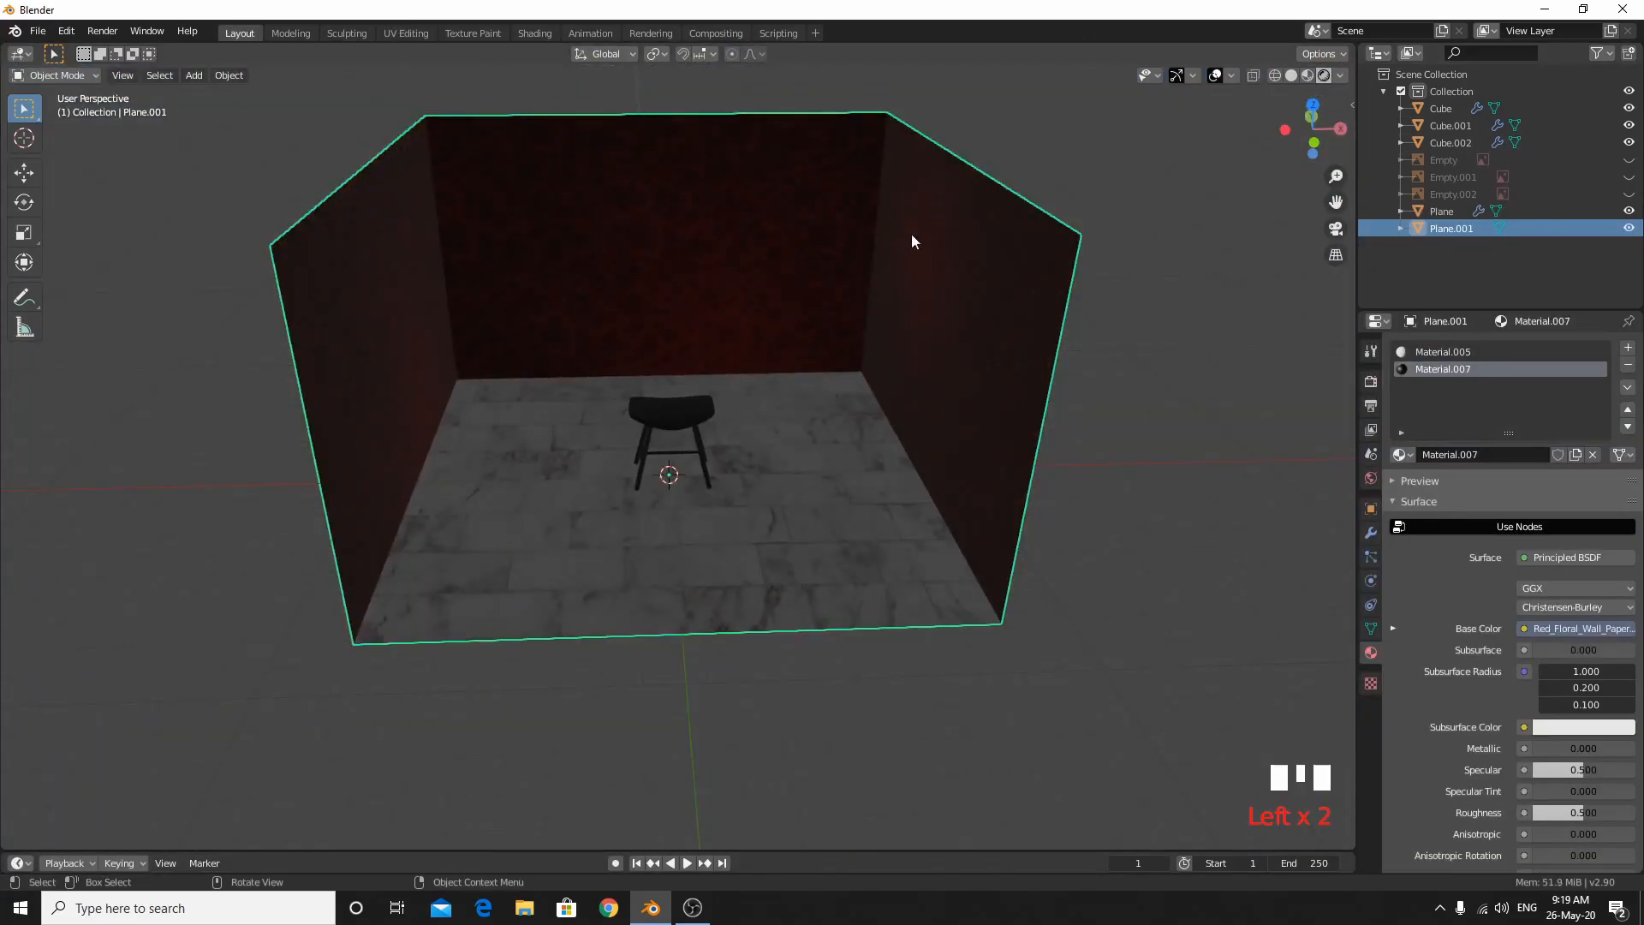
key(shift+a)
mouse_move(895, 306)
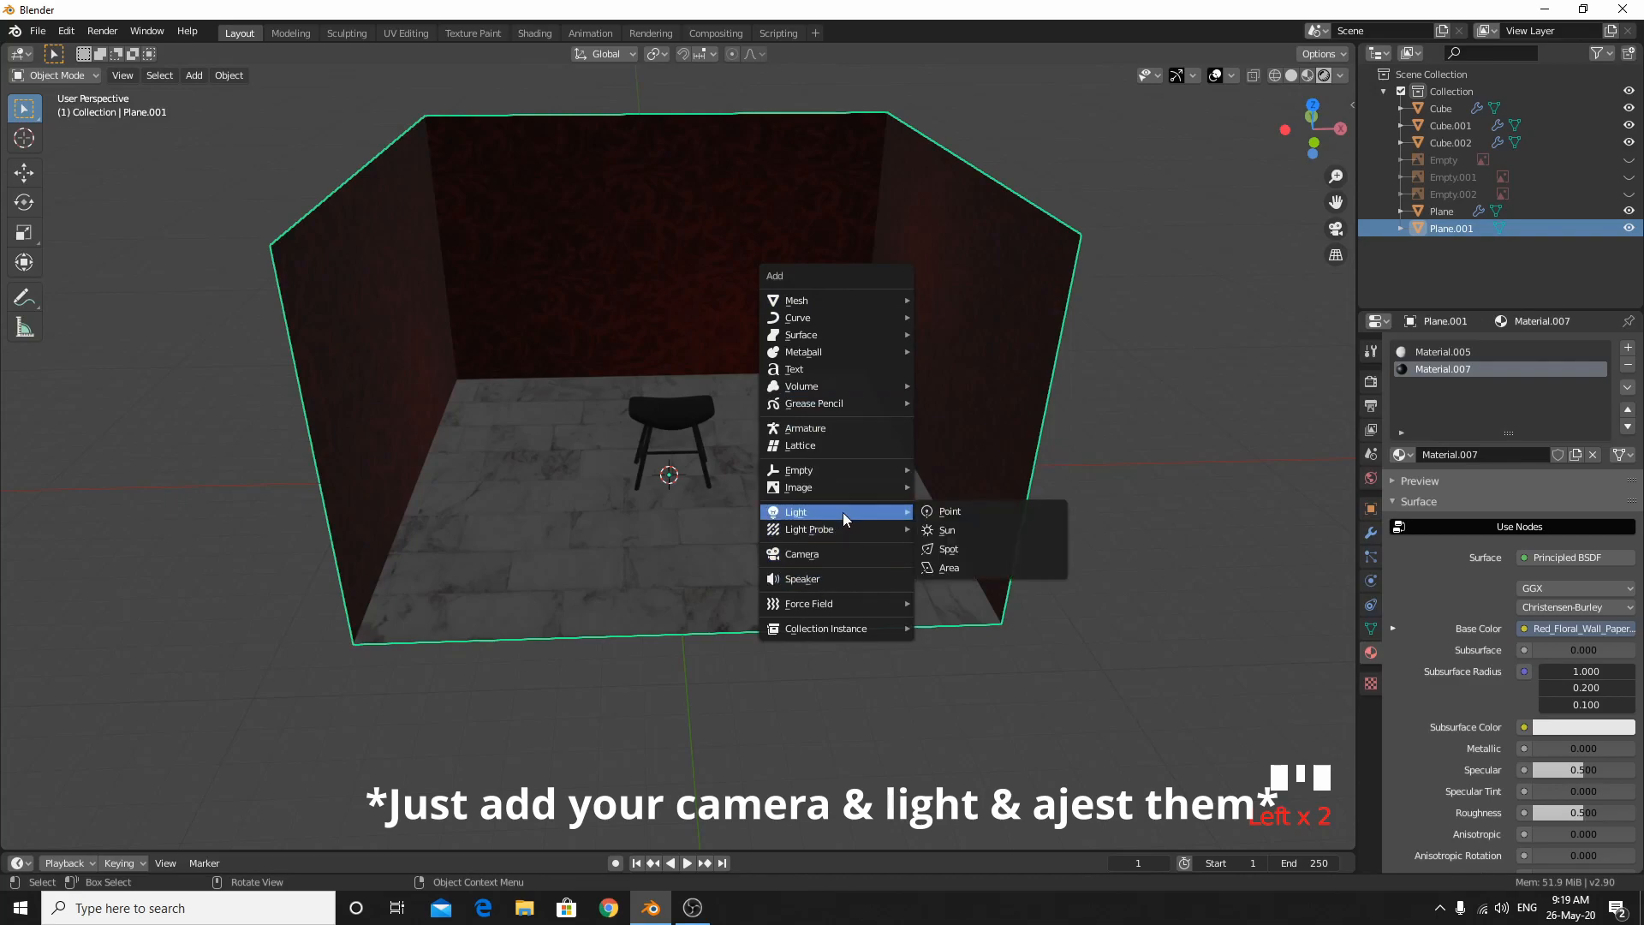
mouse_move(873, 514)
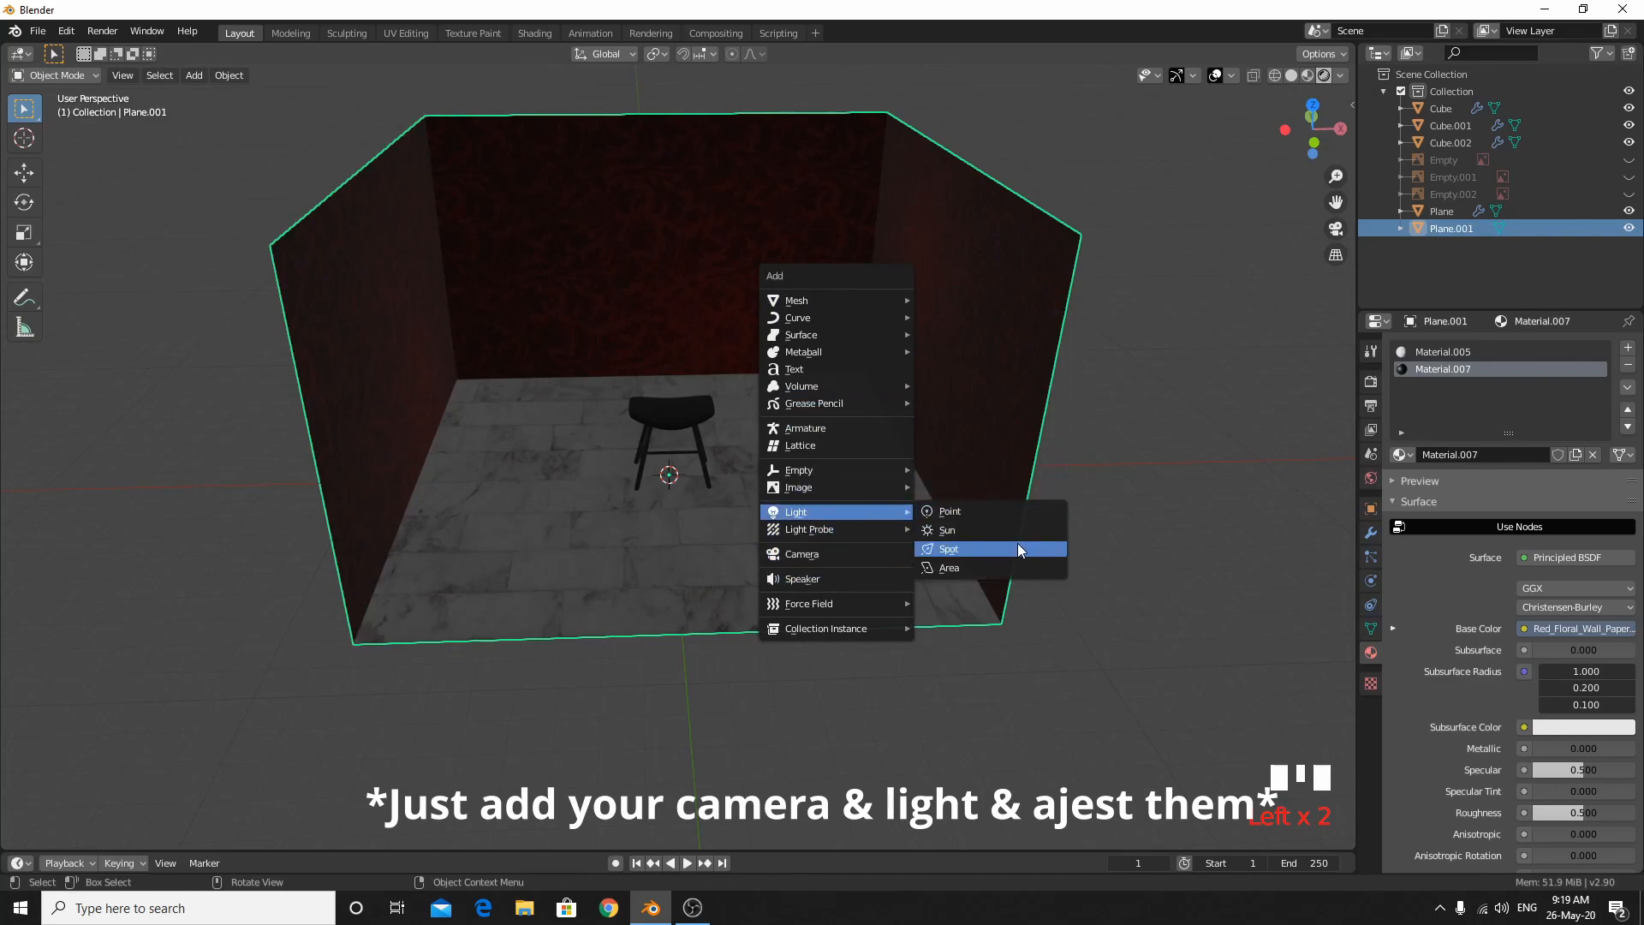
click(984, 549)
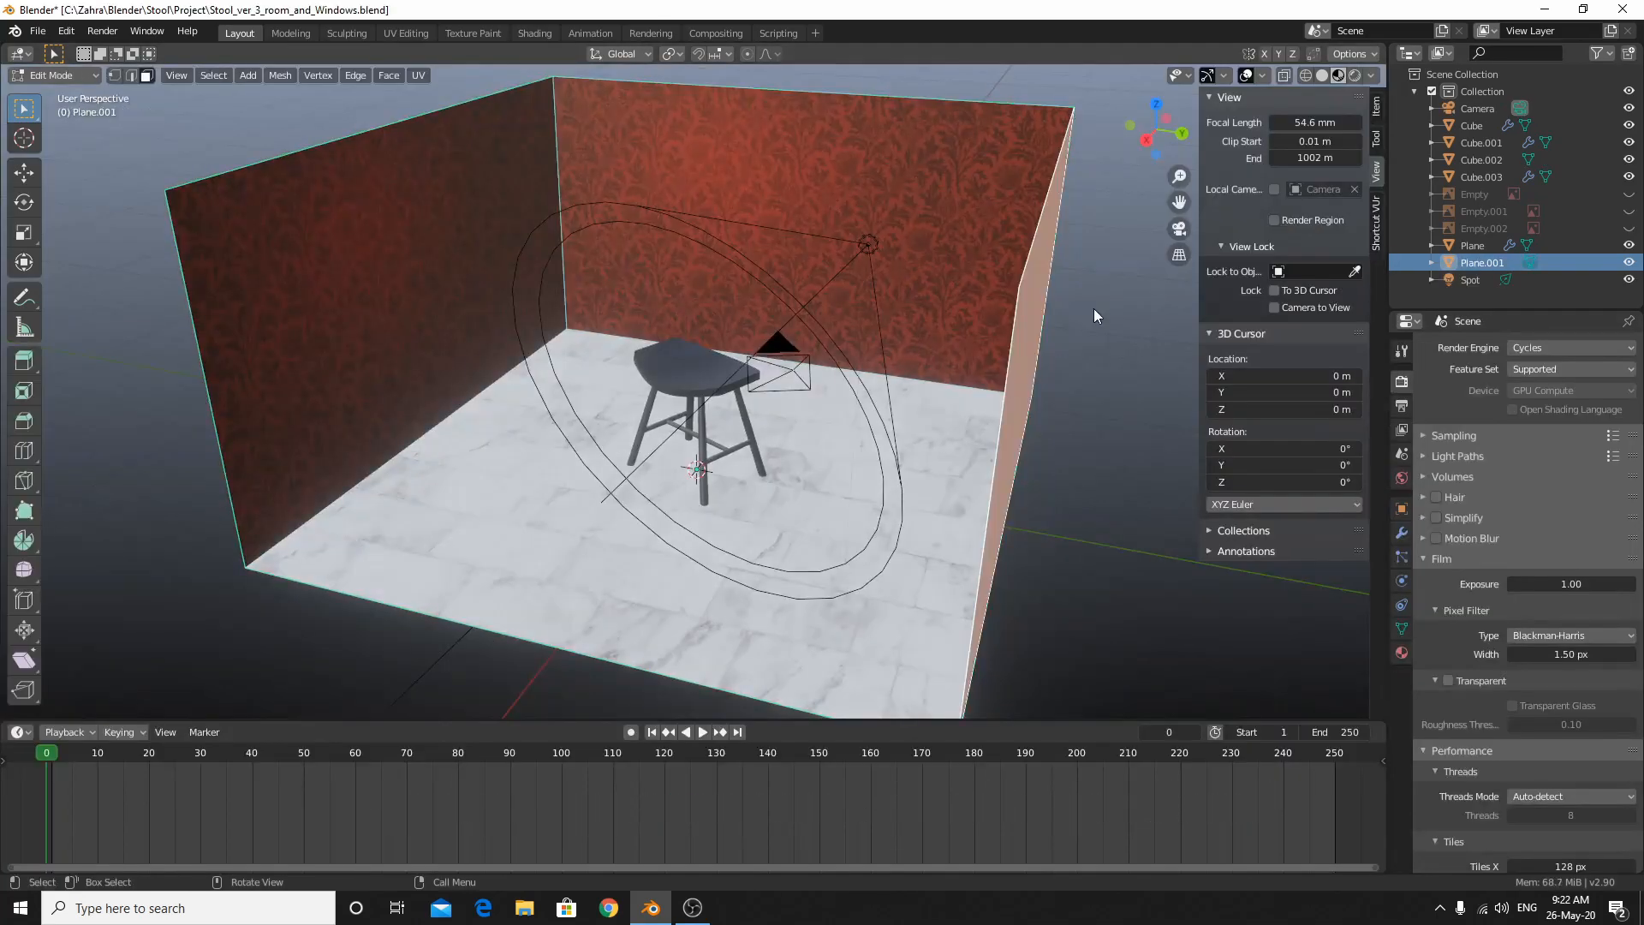
Switch the viewport to Rendered shading and render the stool scene through the camera with Cycles.
click(1356, 75)
key(F12)
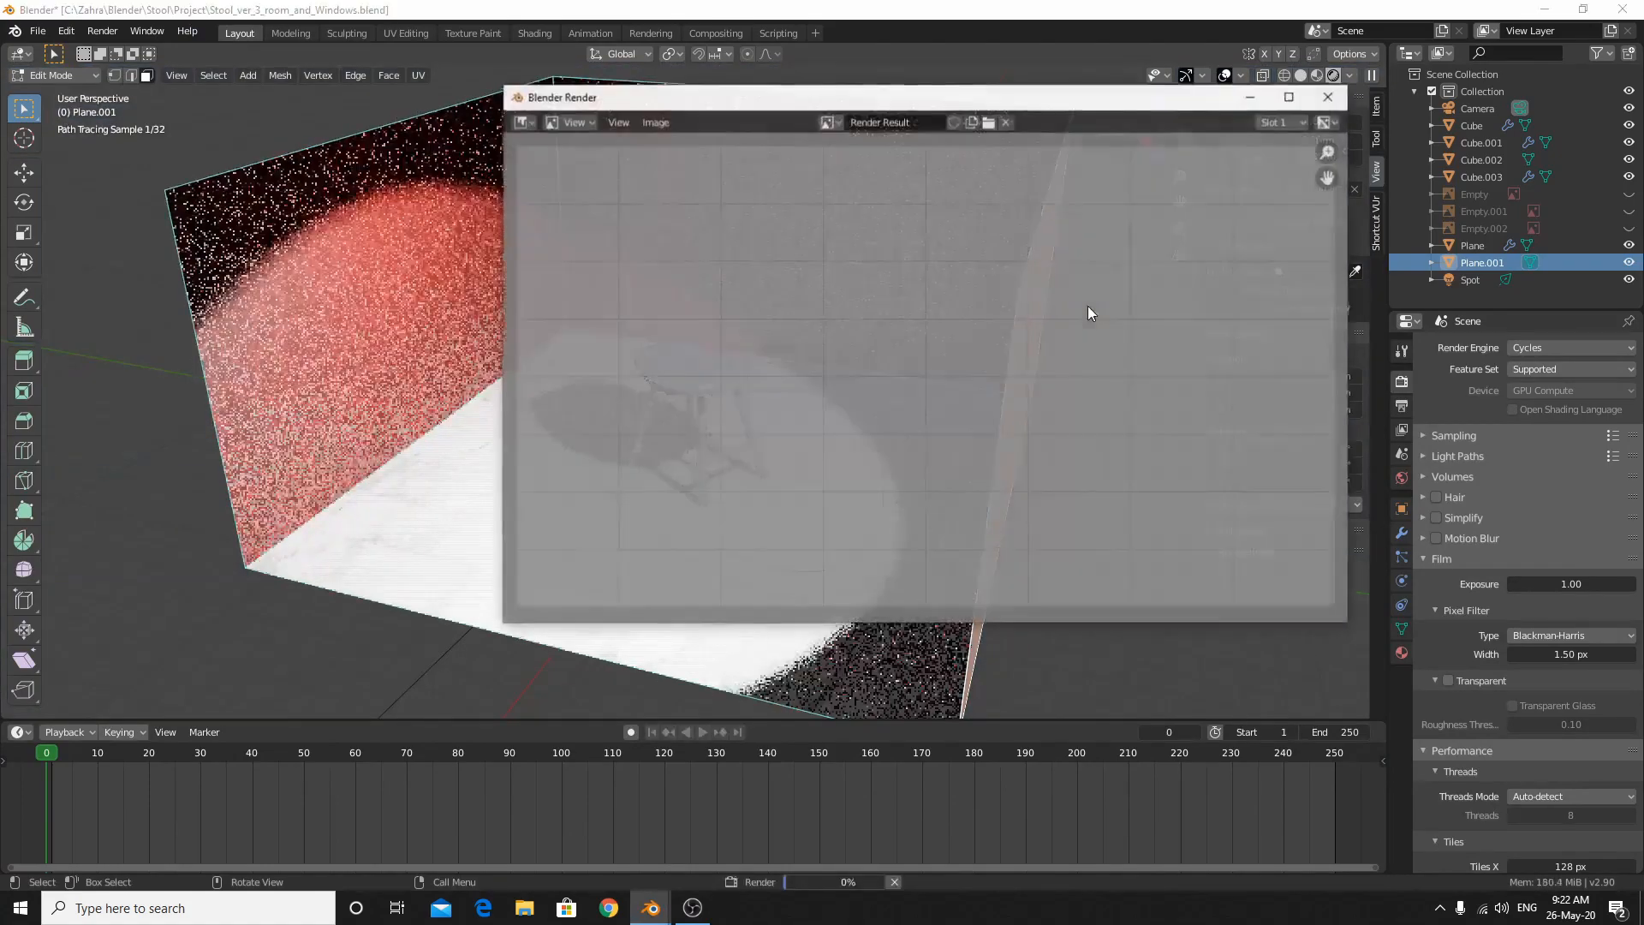